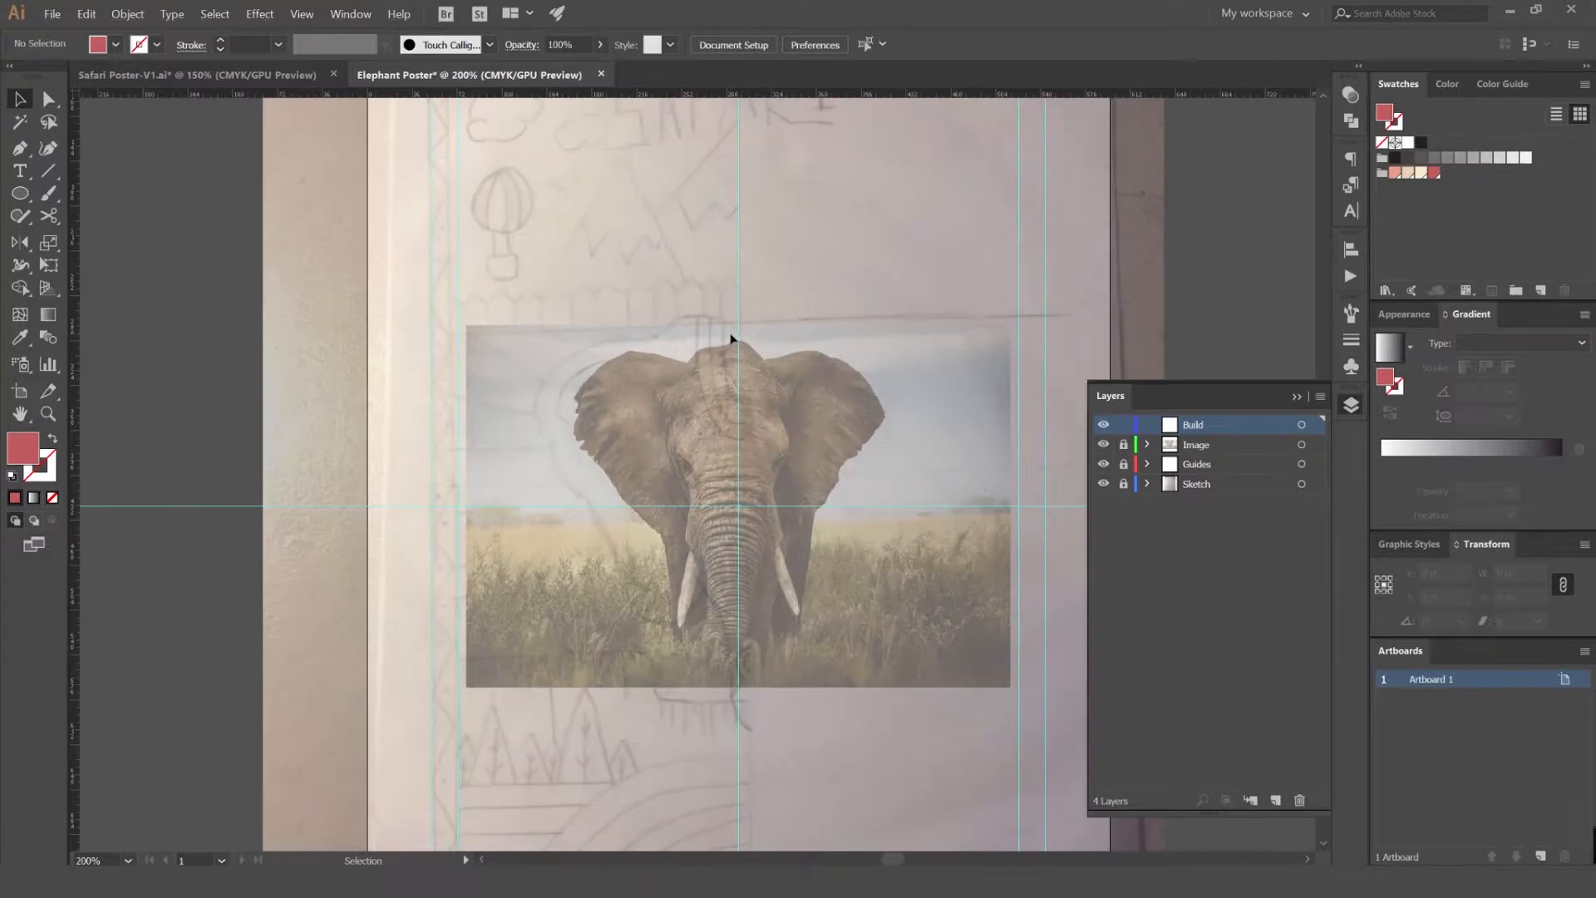
# - Centre the elephant photo horizontally on the artboard and nudge it 7 pt right to line the elephant up with the centre guide
pyautogui.press('p')
pyautogui.scroll(3, 735, 358)
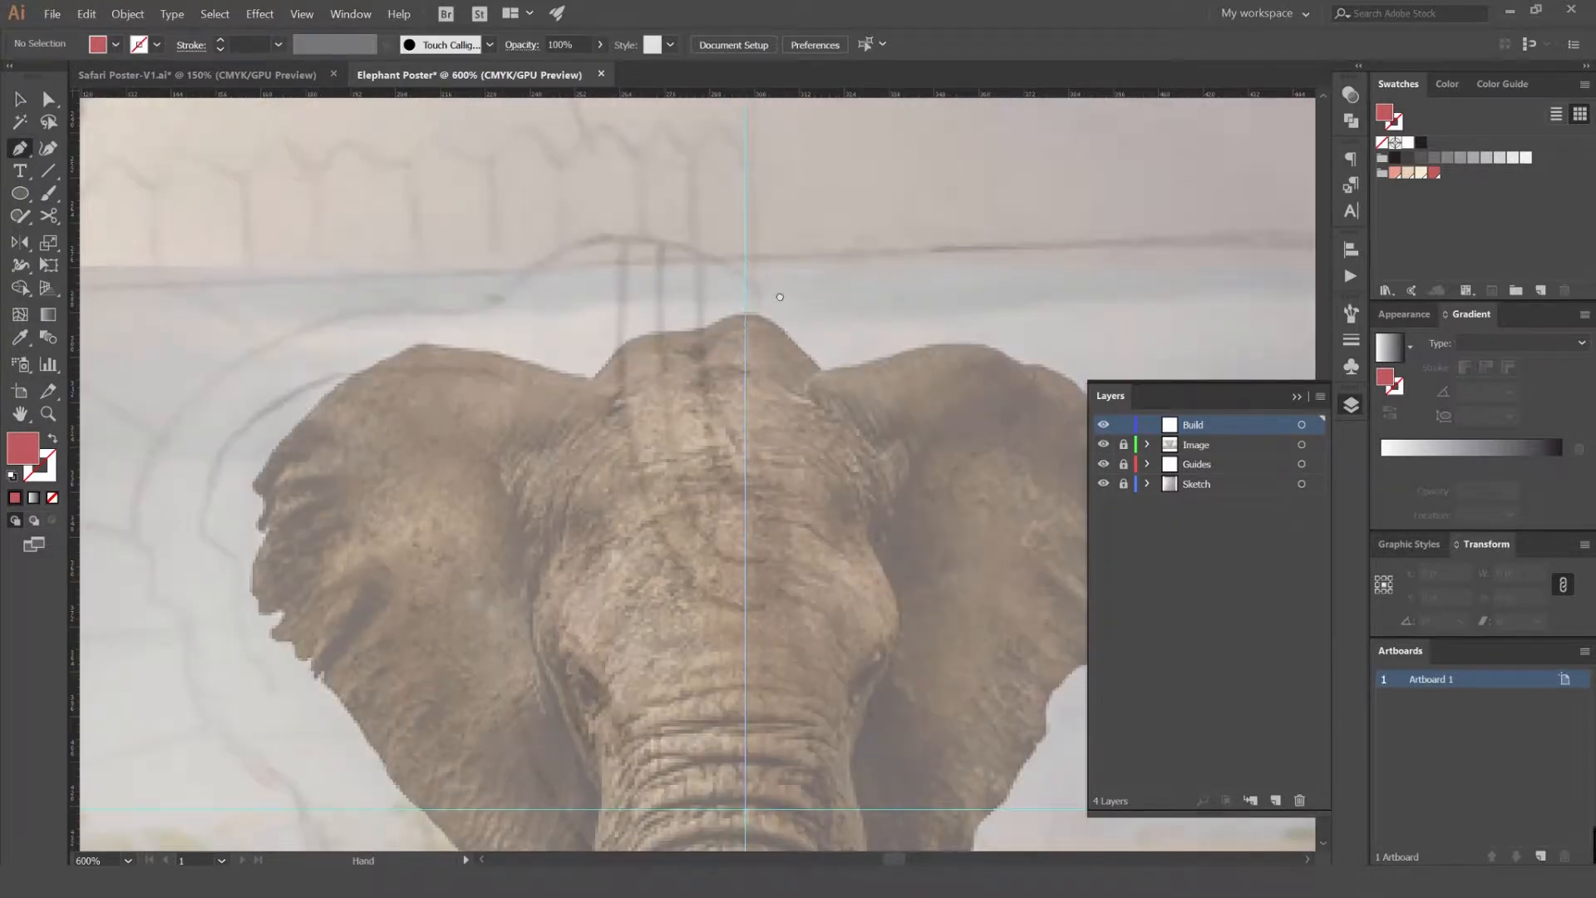
pyautogui.scroll(-2, 737, 233)
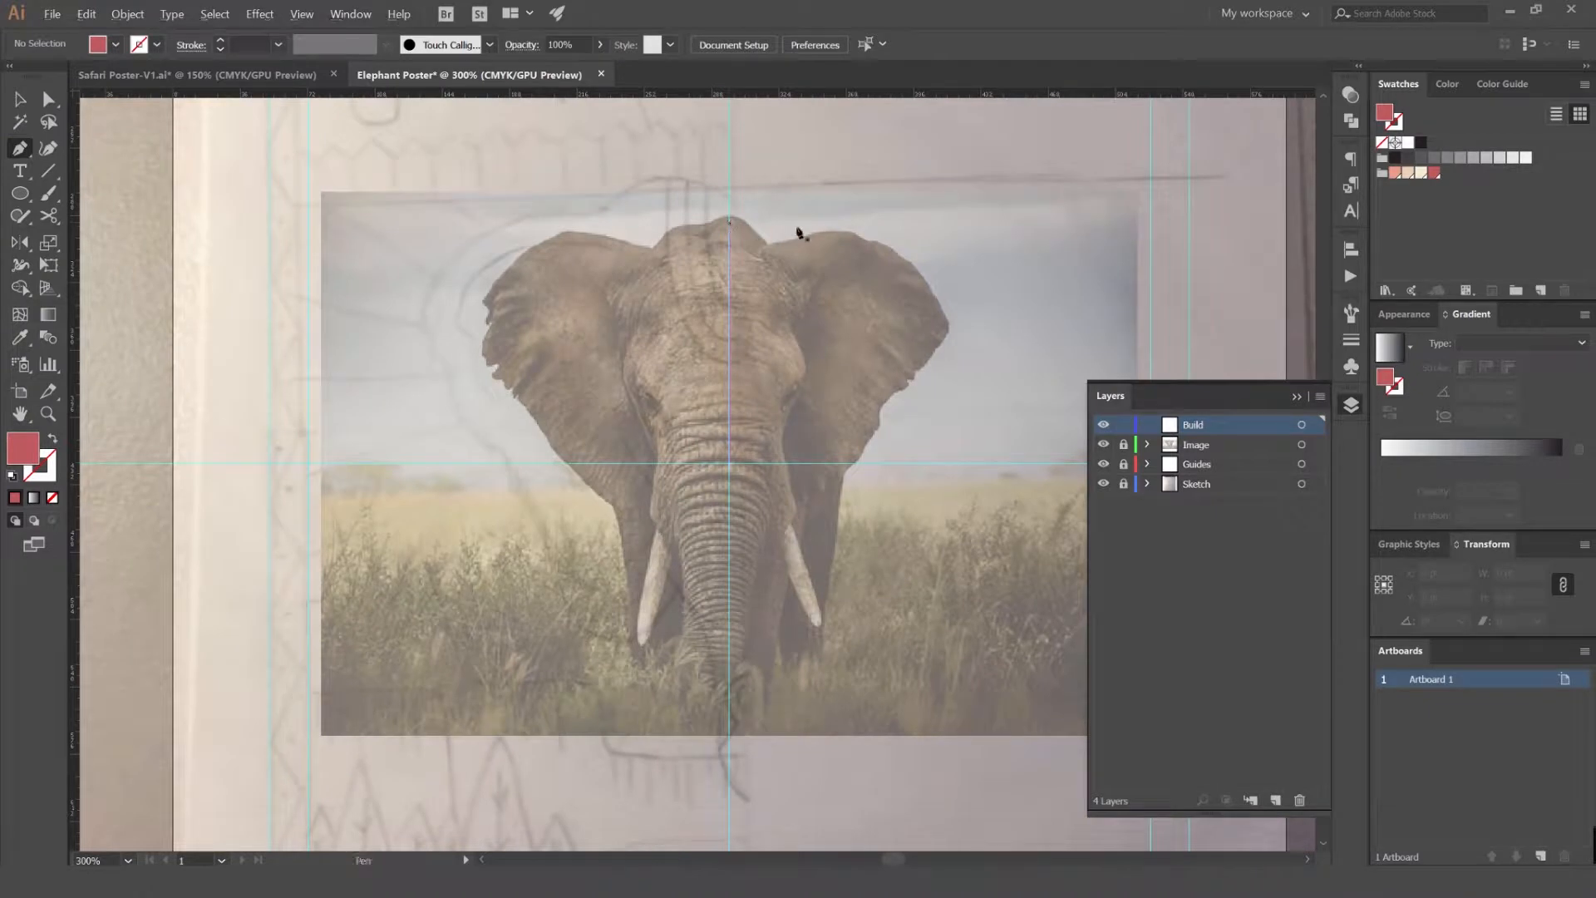
pyautogui.scroll(-1, 785, 231)
pyautogui.press('v')
pyautogui.click(934, 379)
pyautogui.scroll(1, 720, 346)
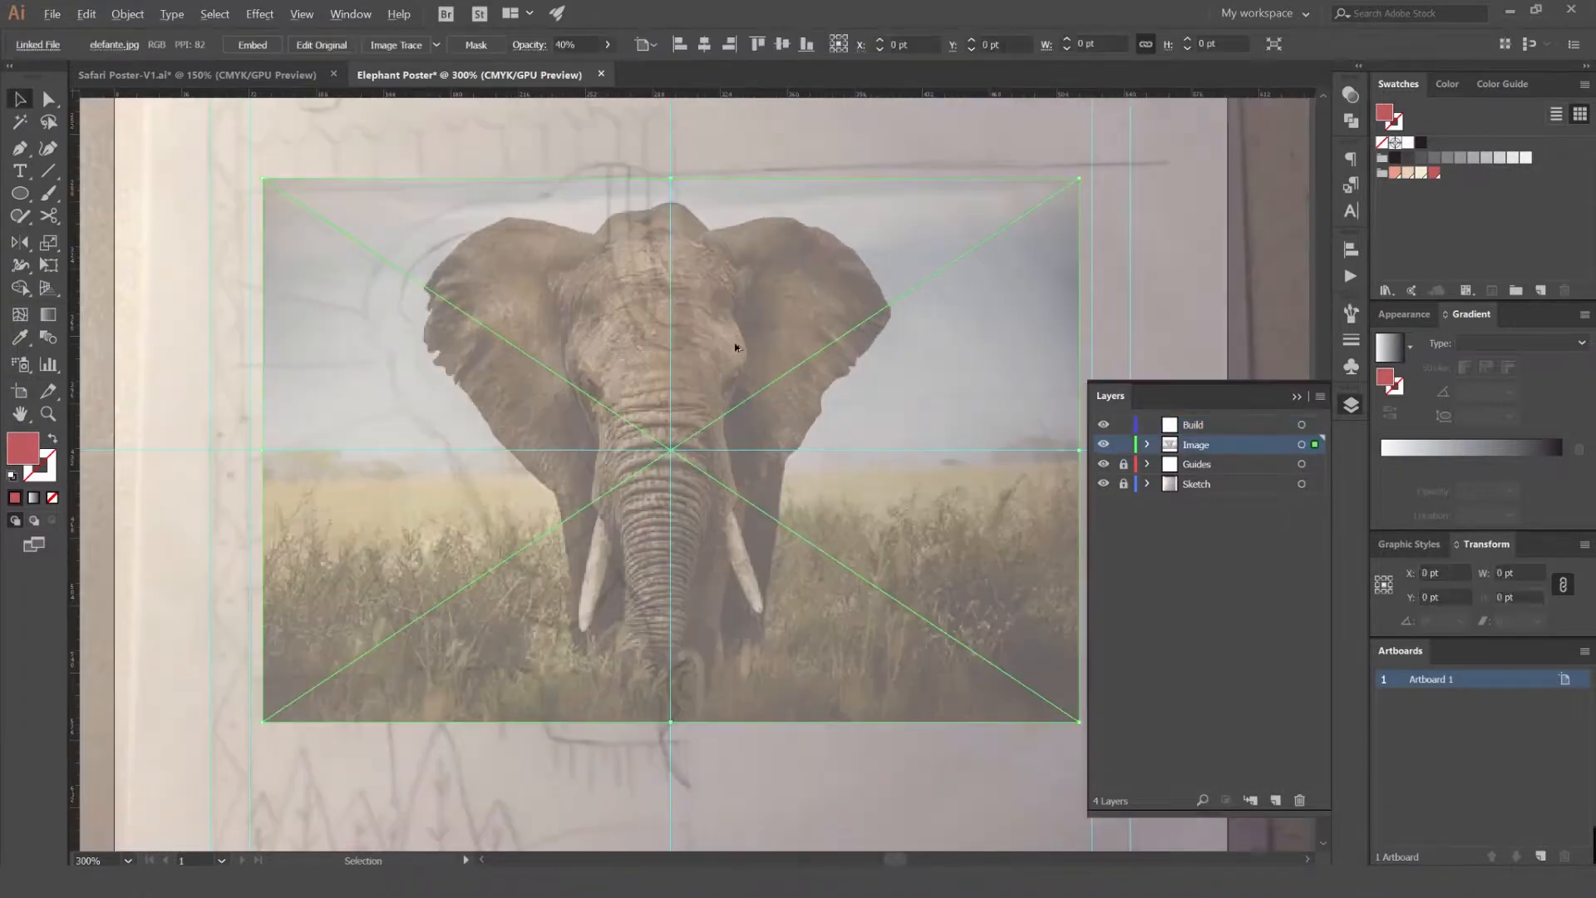
pyautogui.moveTo(736, 347); pyautogui.dragTo(730, 348)
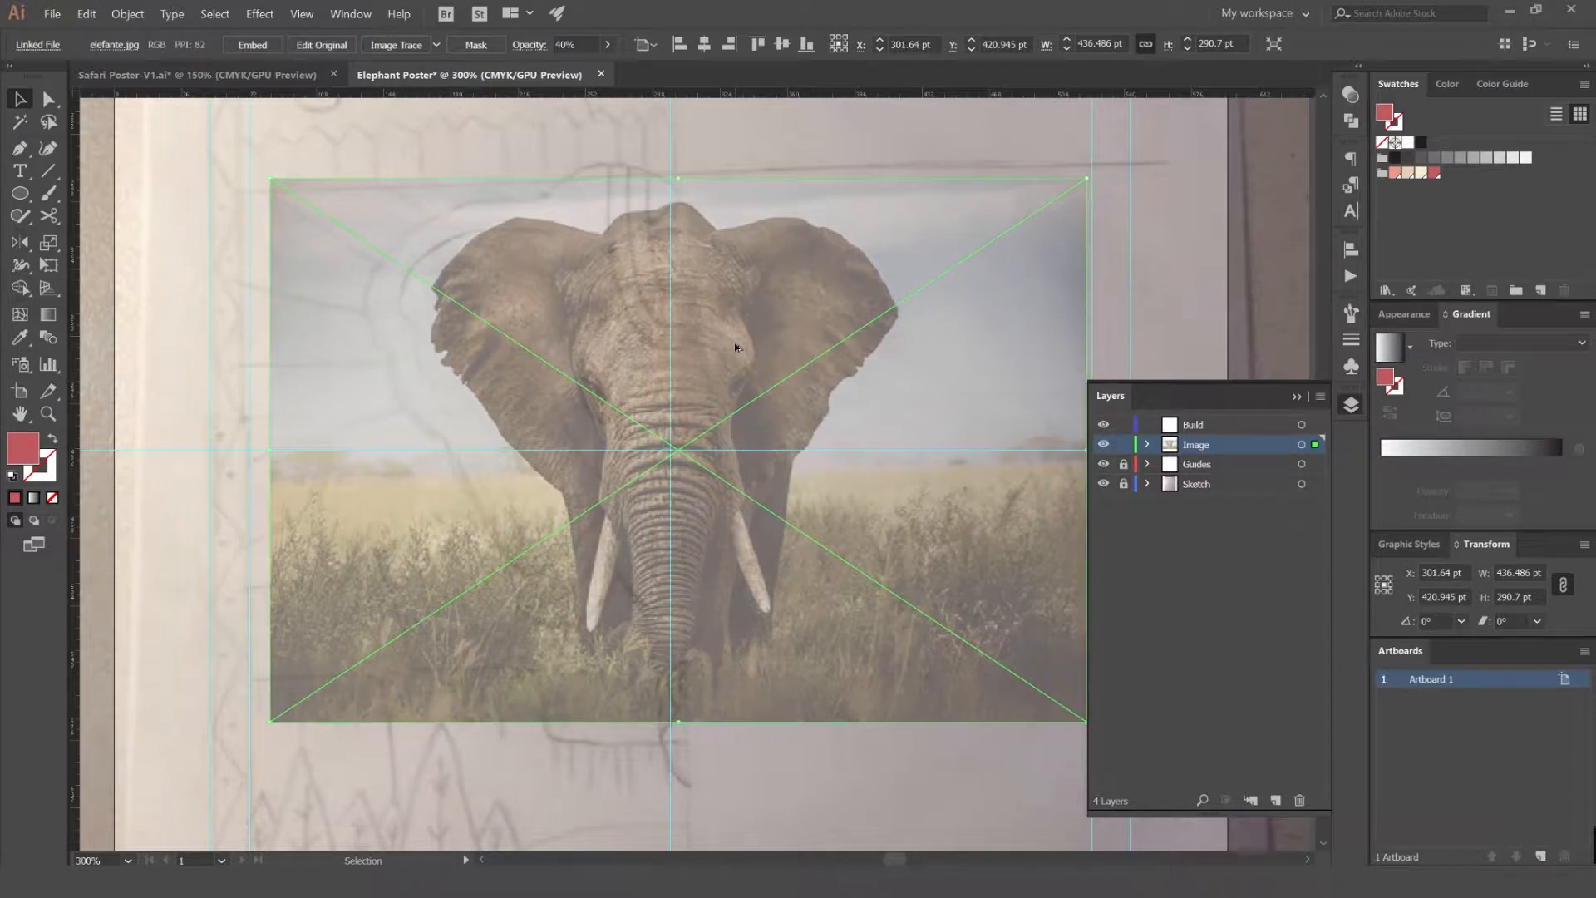
pyautogui.click(705, 44)
pyautogui.press('Right')
pyautogui.press('Right')
pyautogui.press('Right')
pyautogui.press('Right')
pyautogui.press('Right')
pyautogui.press('Right')
pyautogui.press('Right')
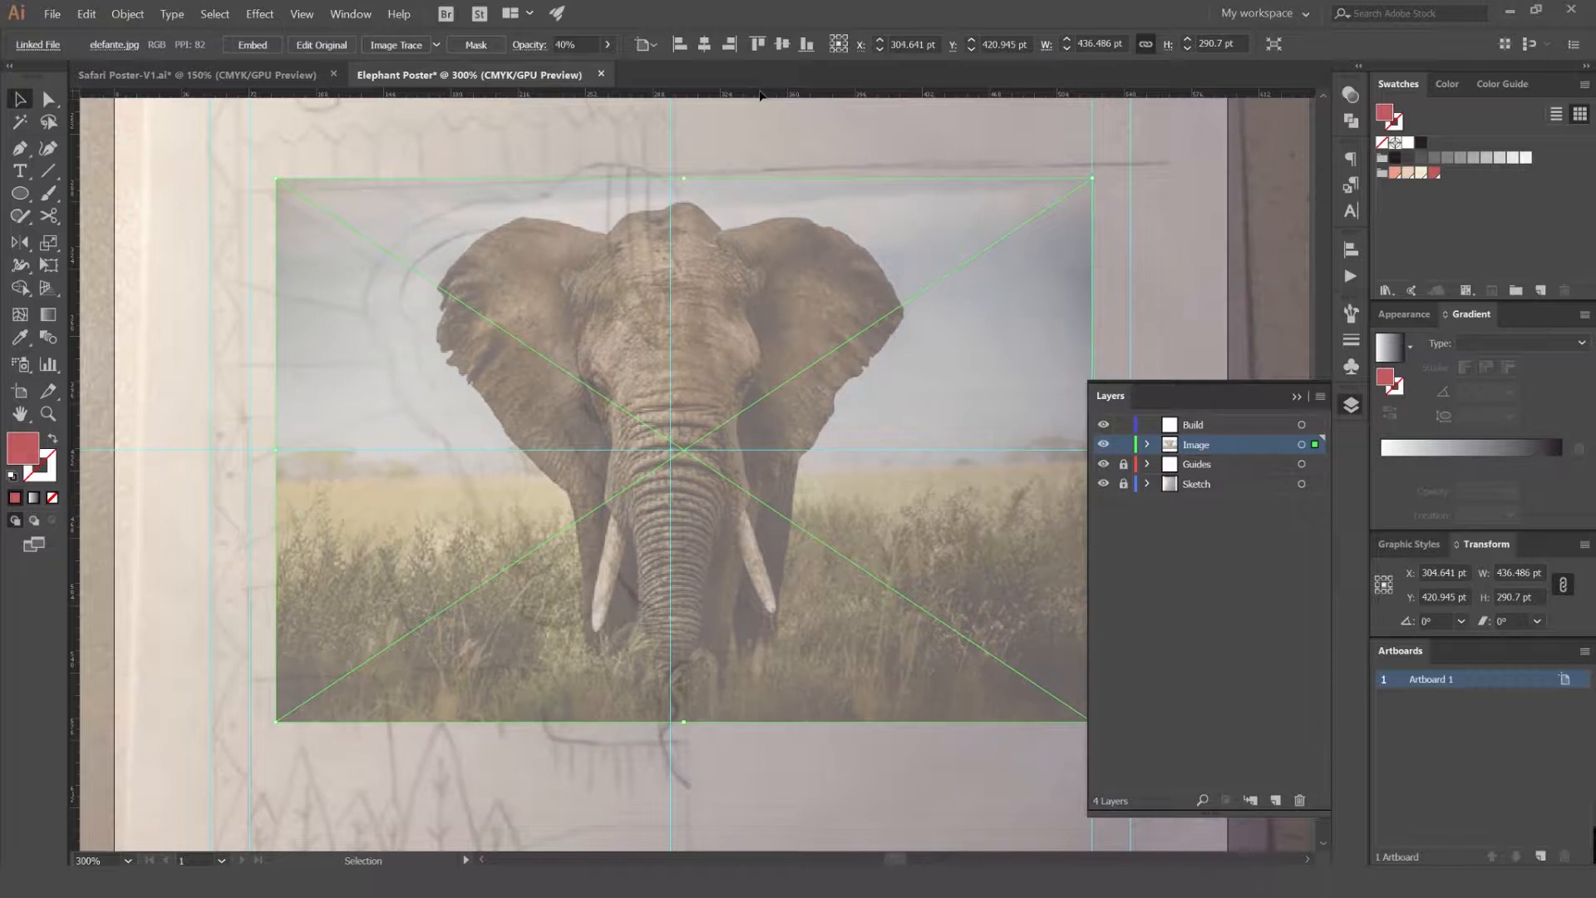
# - Lock the Image layer and, on the Build layer, trace the head top and the left ear's upper edge with the Pen tool
pyautogui.click(1123, 444)
pyautogui.click(1206, 424)
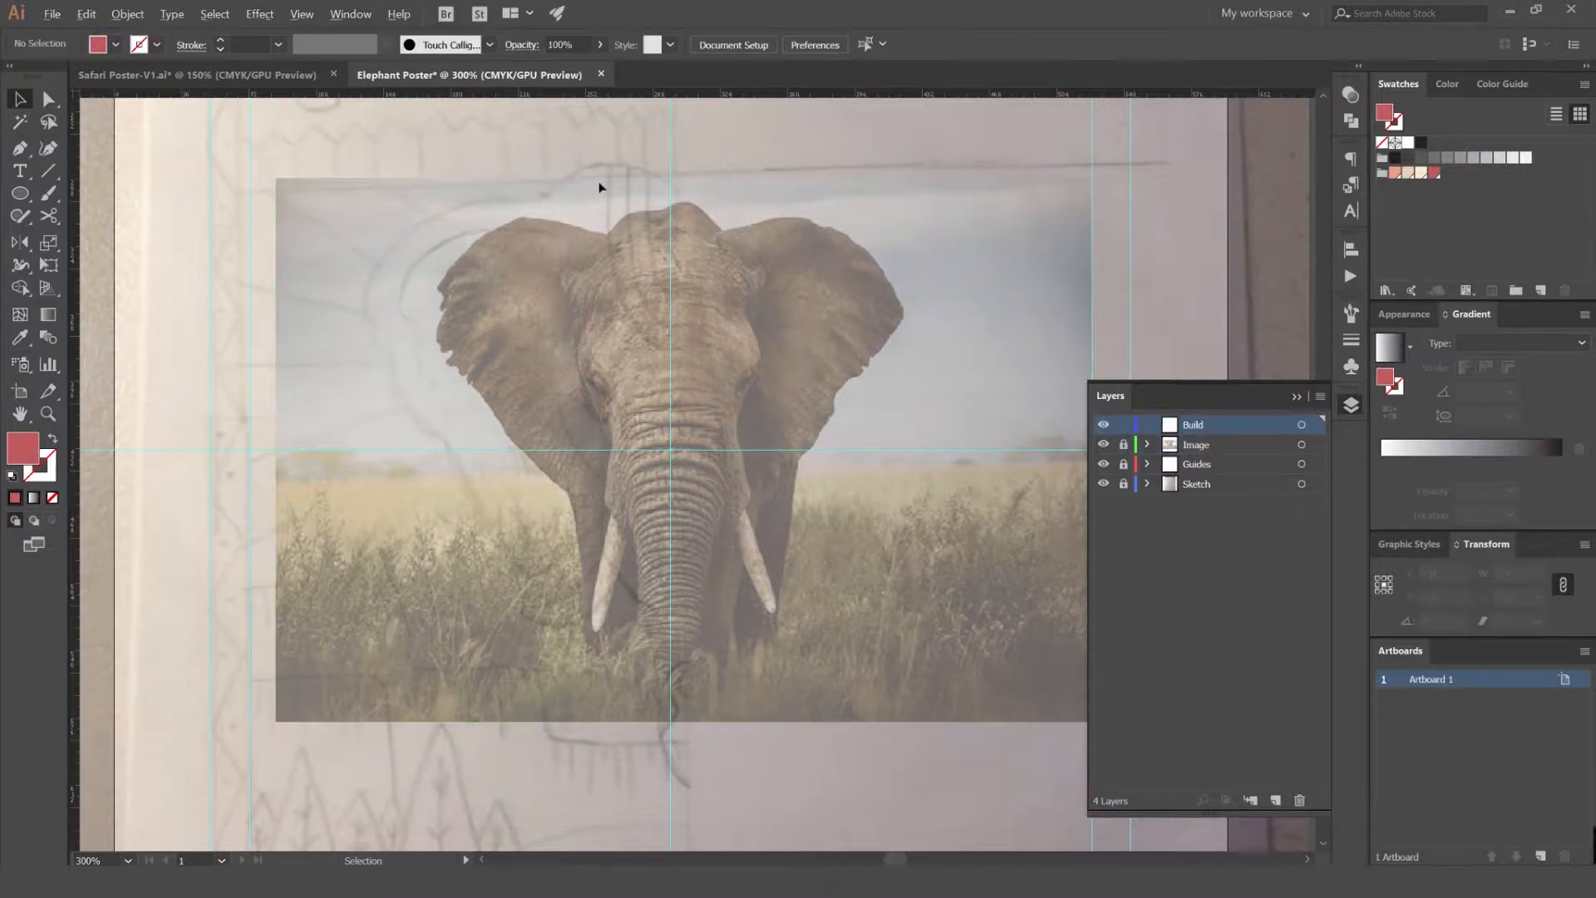
pyautogui.scroll(2, 598, 178)
pyautogui.press('p')
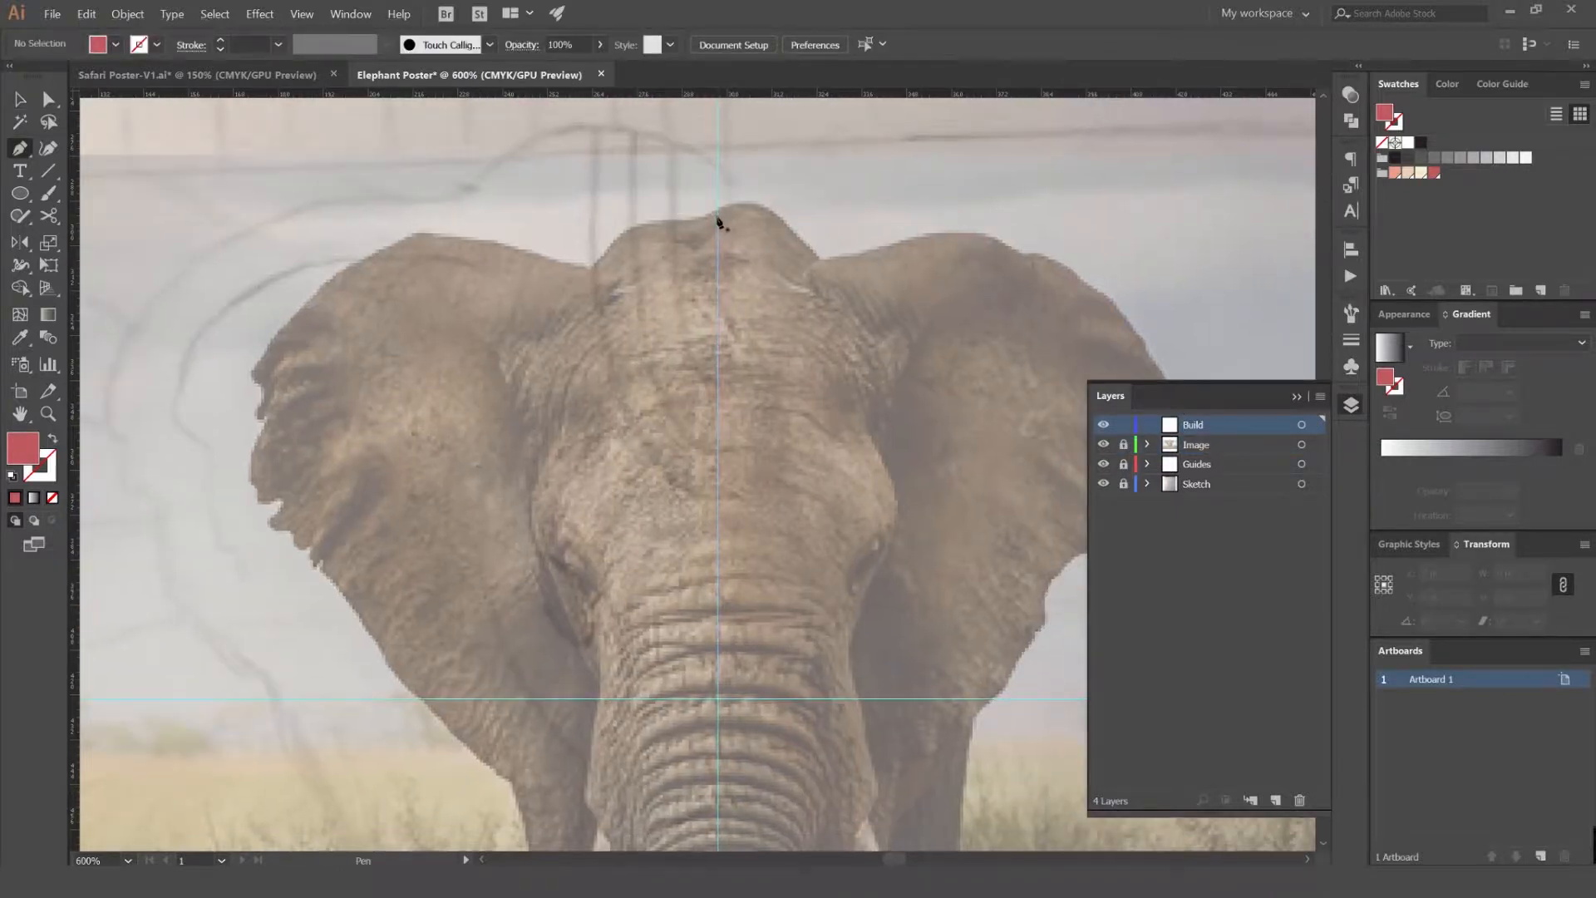
pyautogui.scroll(2, 718, 221)
pyautogui.click(718, 213)
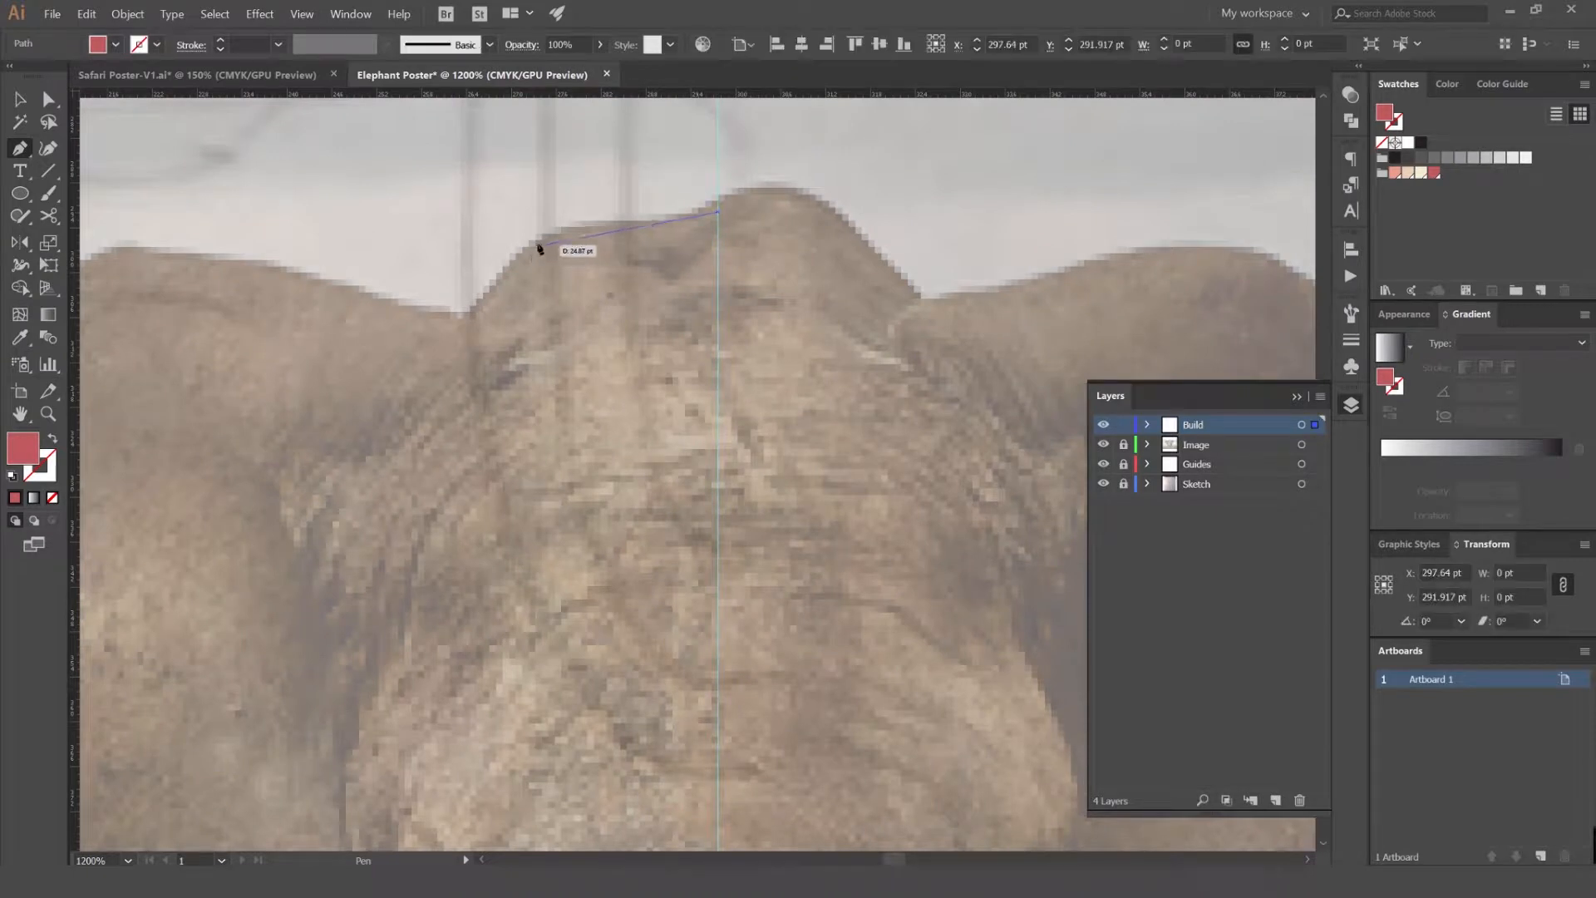
pyautogui.moveTo(493, 284); pyautogui.dragTo(421, 317)
pyautogui.moveTo(419, 320); pyautogui.dragTo(733, 260)
pyautogui.moveTo(420, 189); pyautogui.dragTo(546, 157)
pyautogui.scroll(2, 312, 385)
pyautogui.moveTo(357, 384); pyautogui.dragTo(358, 488)
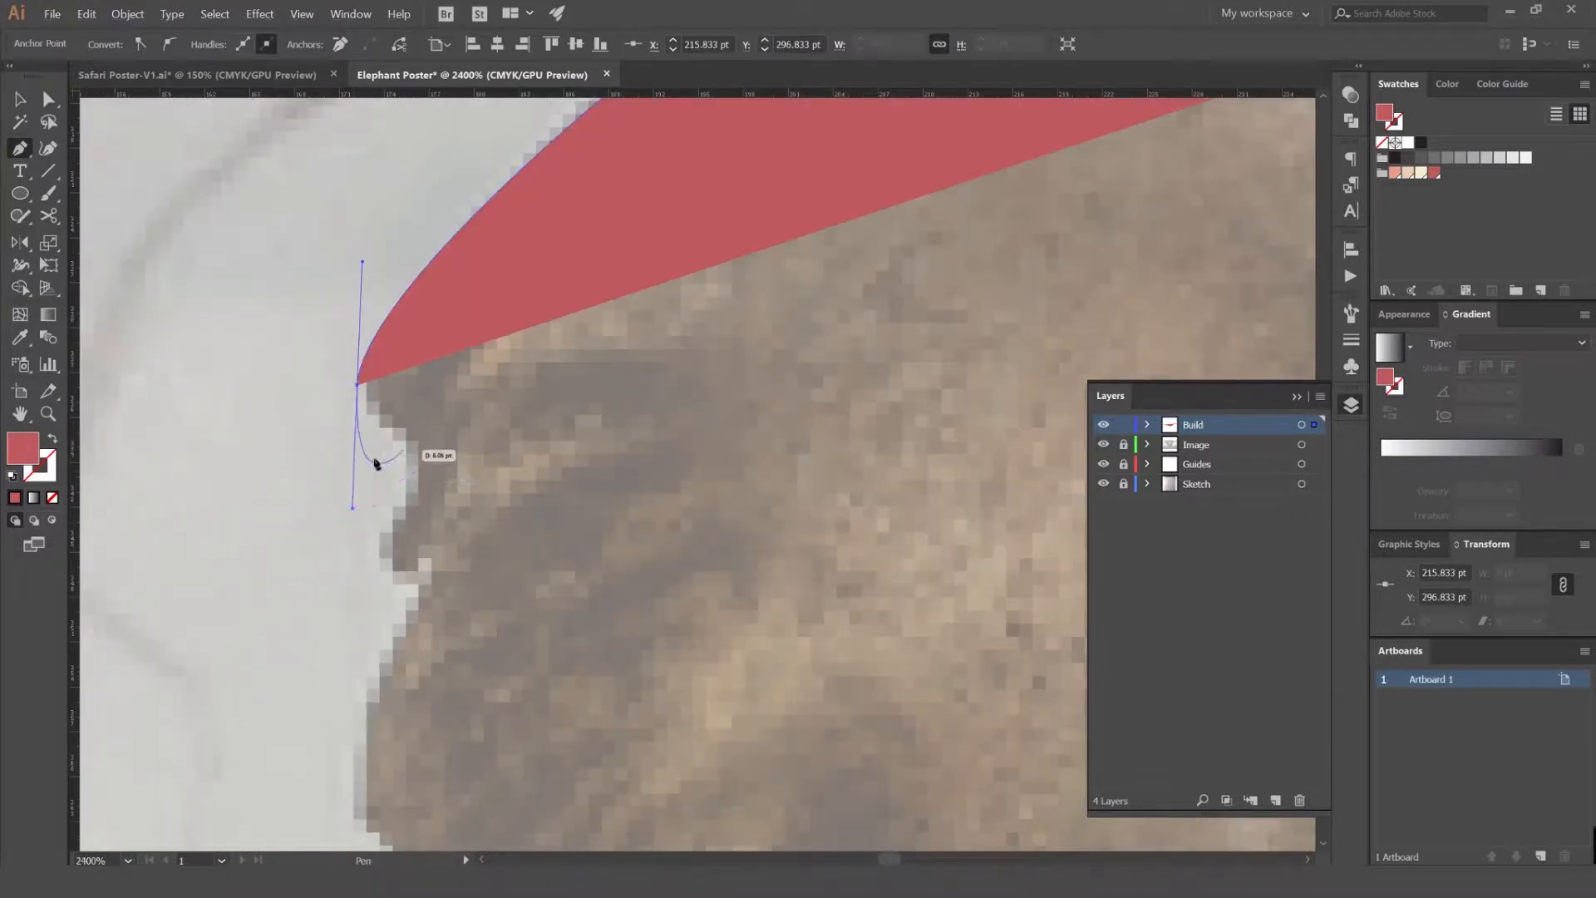
# - Continue the path down the left ear, following the notches of its ragged outer edge
pyautogui.click(373, 420)
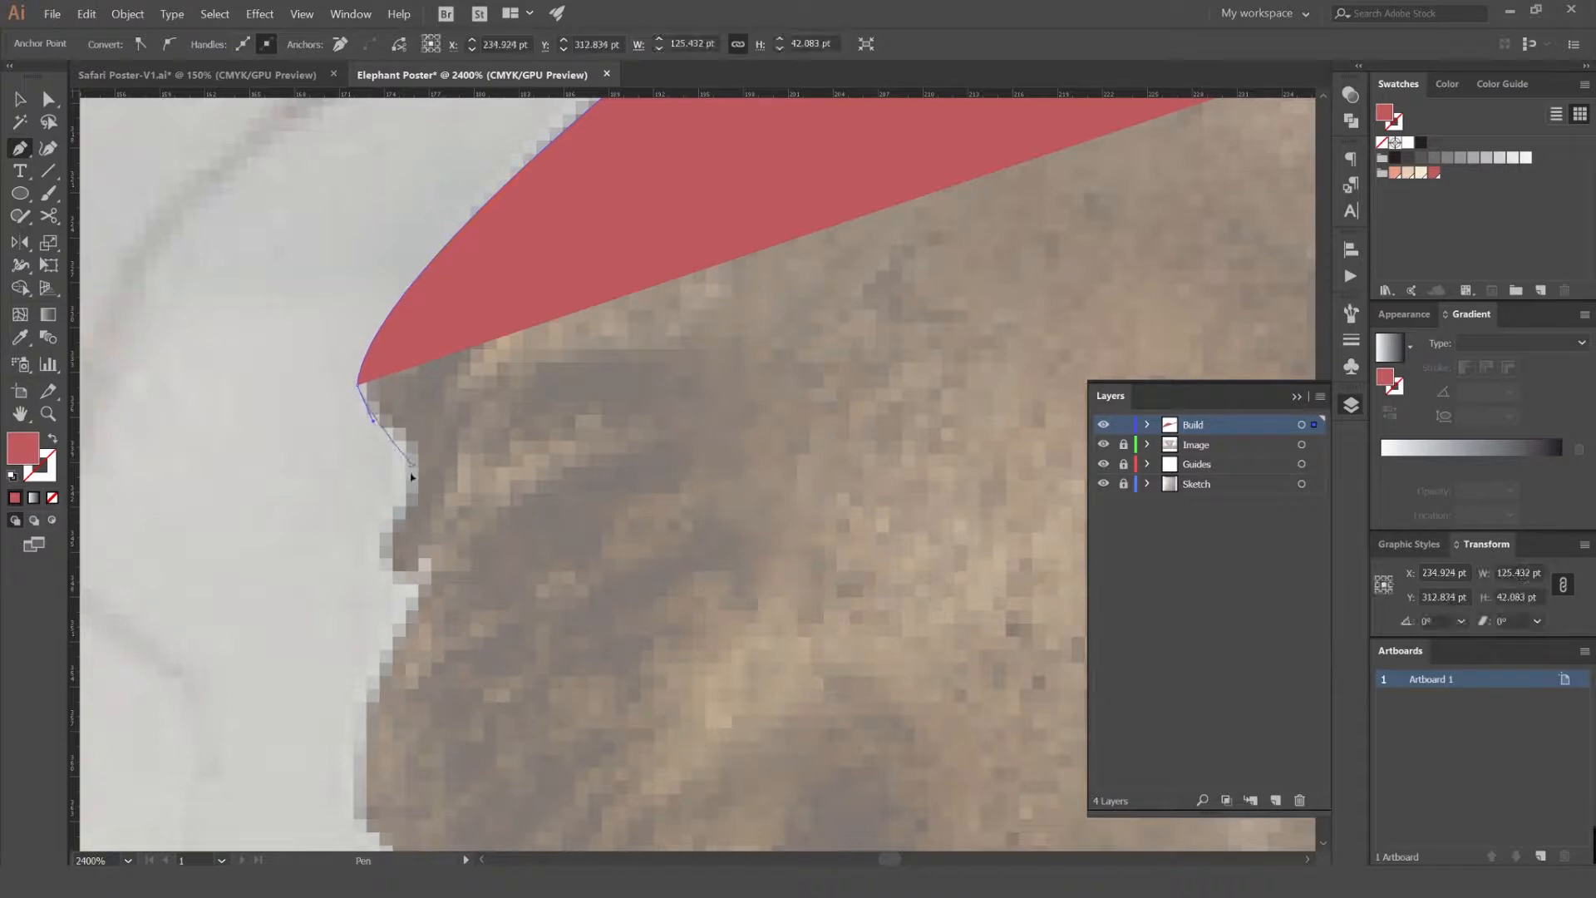
pyautogui.moveTo(394, 525); pyautogui.dragTo(508, 414)
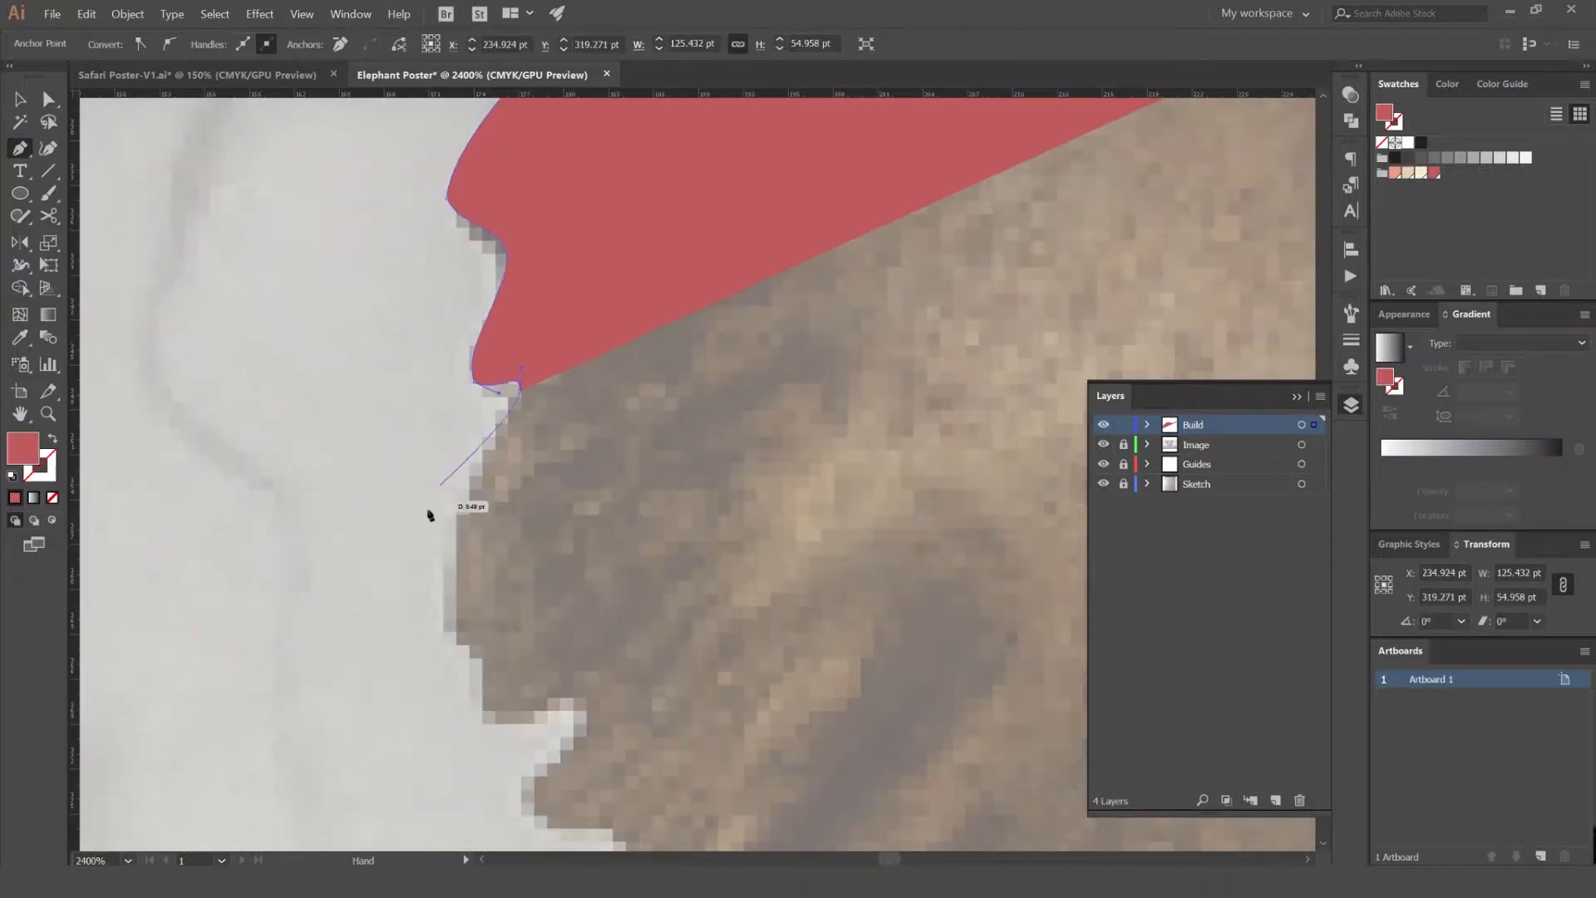
pyautogui.moveTo(455, 628); pyautogui.dragTo(428, 486)
pyautogui.moveTo(521, 530); pyautogui.dragTo(526, 542)
pyautogui.scroll(-2, 569, 717)
pyautogui.moveTo(570, 717); pyautogui.dragTo(448, 445)
pyautogui.moveTo(466, 452); pyautogui.dragTo(503, 496)
pyautogui.moveTo(602, 623); pyautogui.dragTo(467, 468)
pyautogui.moveTo(515, 530); pyautogui.dragTo(530, 587)
pyautogui.moveTo(758, 769); pyautogui.dragTo(809, 782)
# - Swap the path's fill and stroke, and finish tracing the ear around its lower tip up to the side of the trunk
pyautogui.scroll(-2, 809, 775)
pyautogui.moveTo(720, 631); pyautogui.dragTo(477, 333)
pyautogui.hotkey('shift', 'x')
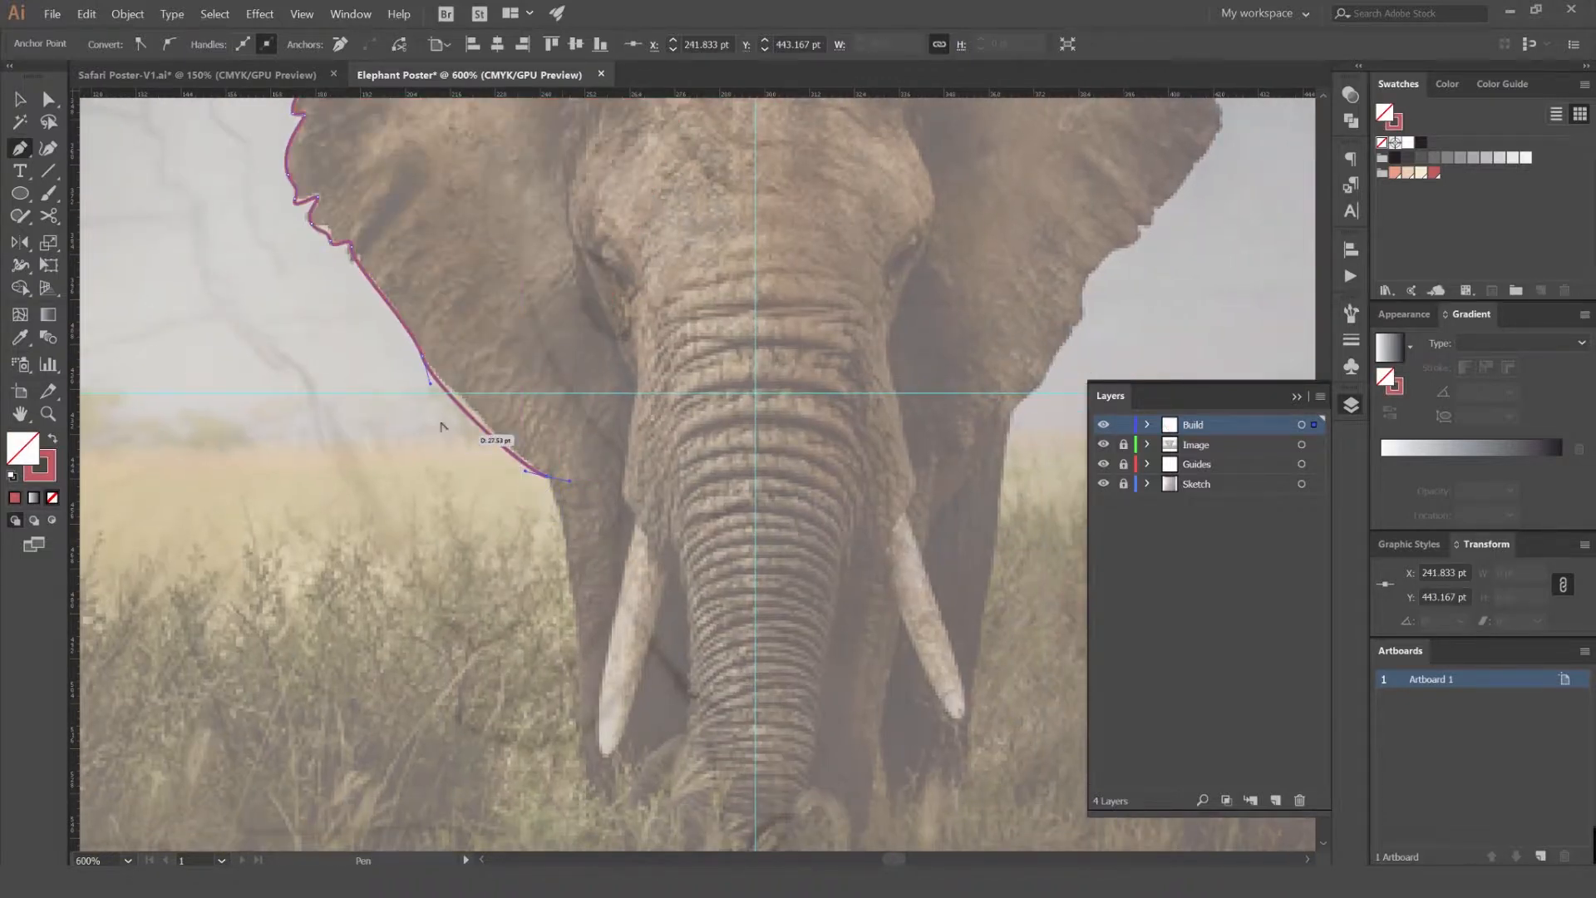
pyautogui.scroll(2, 432, 414)
pyautogui.moveTo(624, 500); pyautogui.dragTo(542, 414)
pyautogui.scroll(-2, 542, 414)
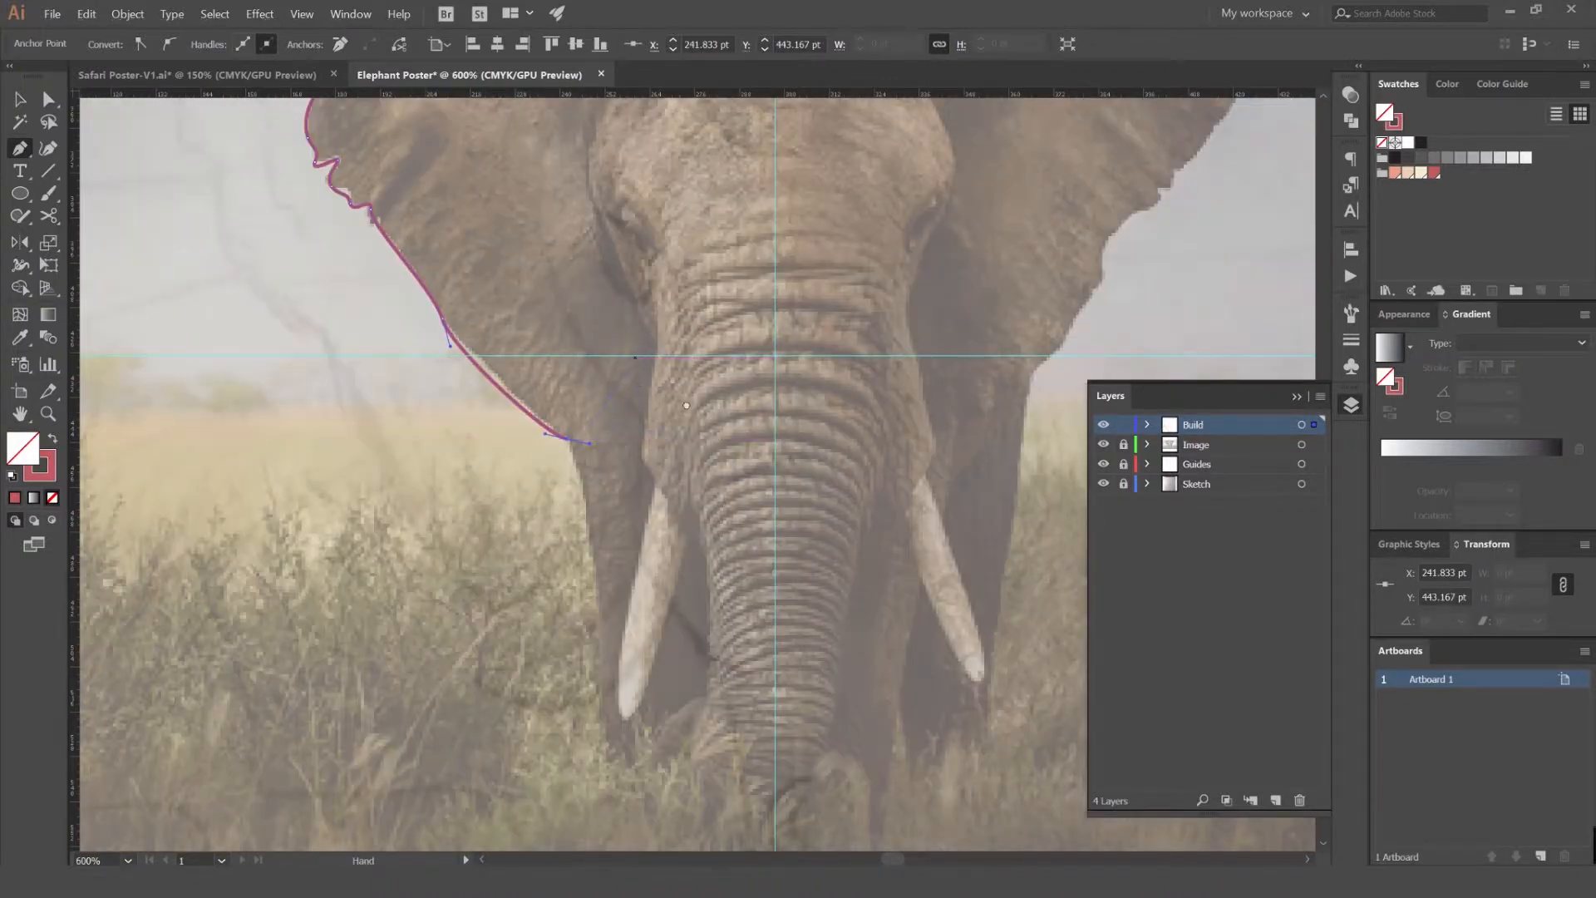
pyautogui.moveTo(670, 403); pyautogui.dragTo(705, 459)
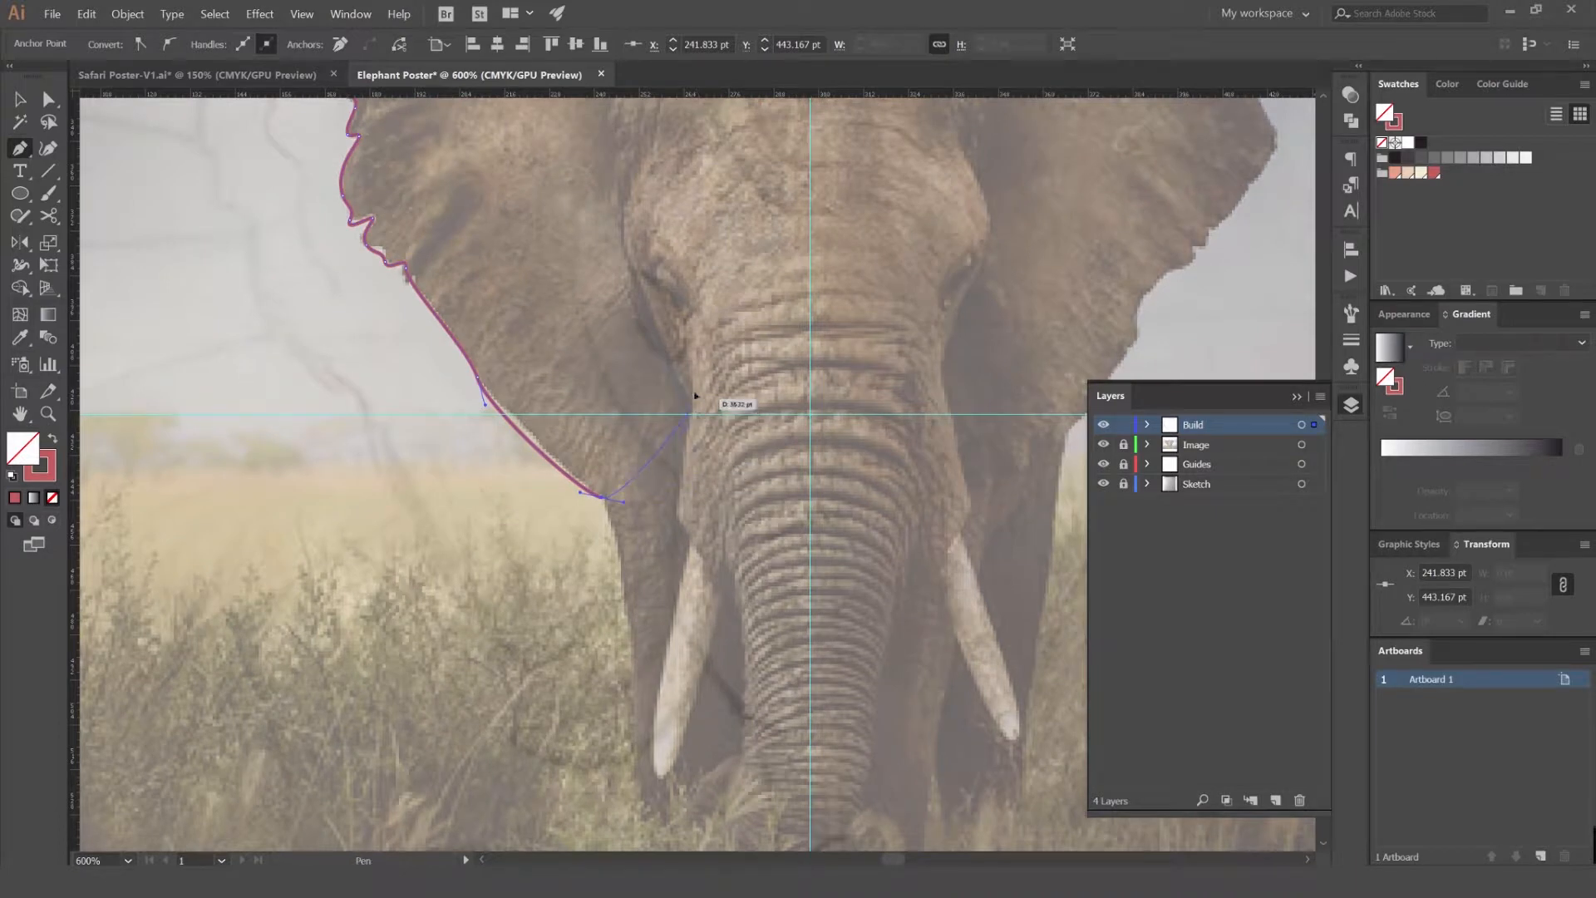
pyautogui.press('v')
pyautogui.click(748, 374)
pyautogui.scroll(-1, 732, 380)
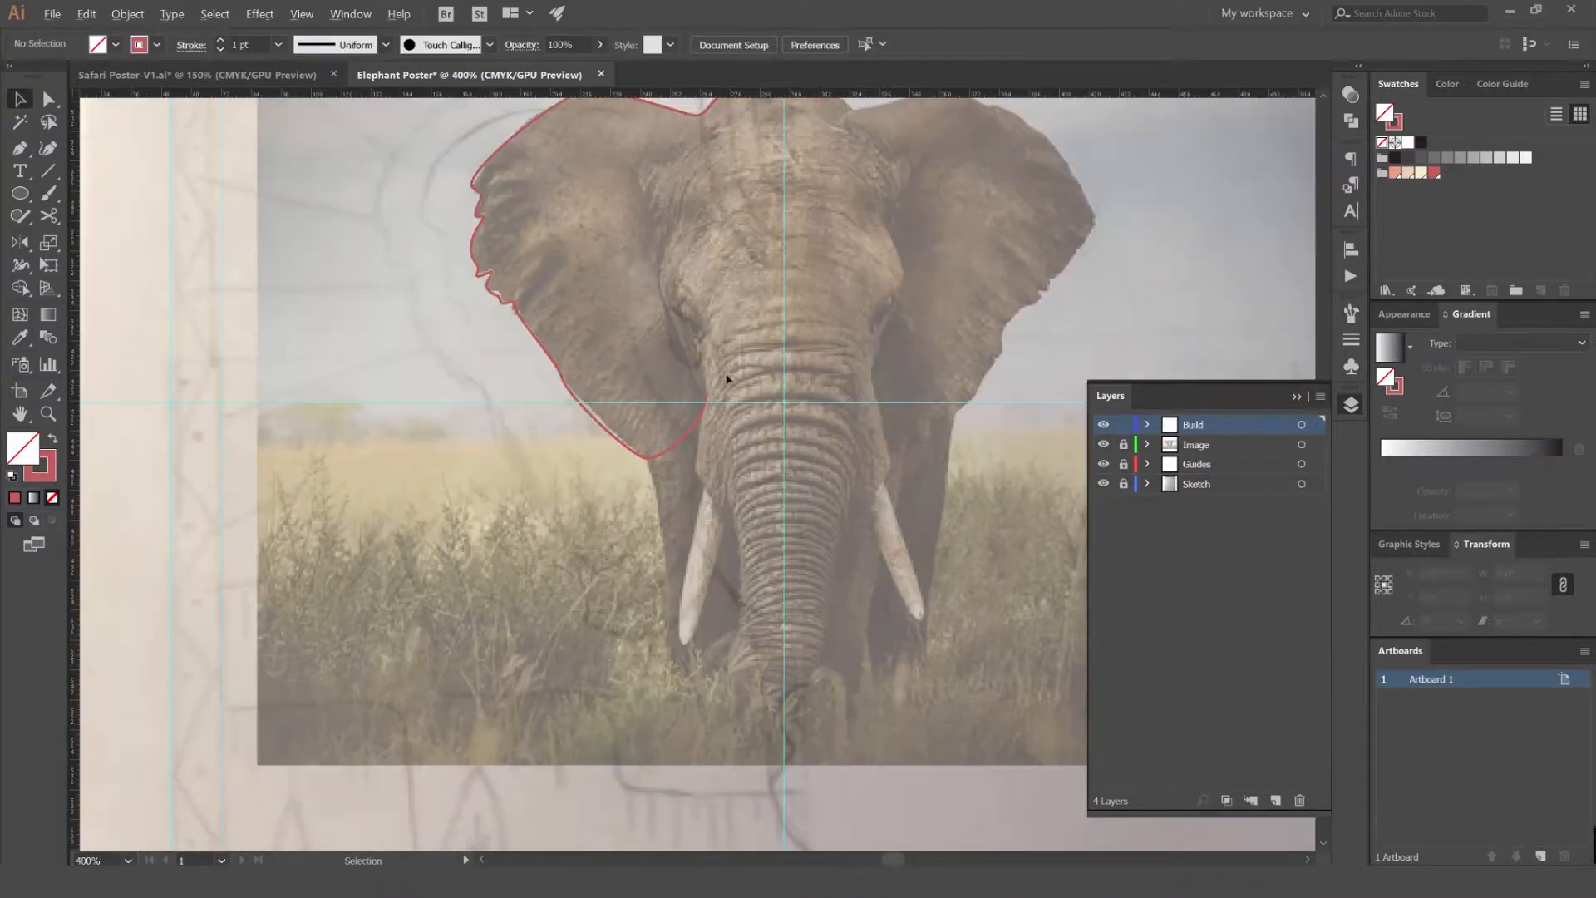
# - Set the ear outline's stroke weight to 4 pt
pyautogui.moveTo(717, 379); pyautogui.dragTo(724, 415)
pyautogui.click(600, 430)
pyautogui.click(219, 39)
pyautogui.click(220, 39)
pyautogui.click(219, 39)
pyautogui.click(282, 115)
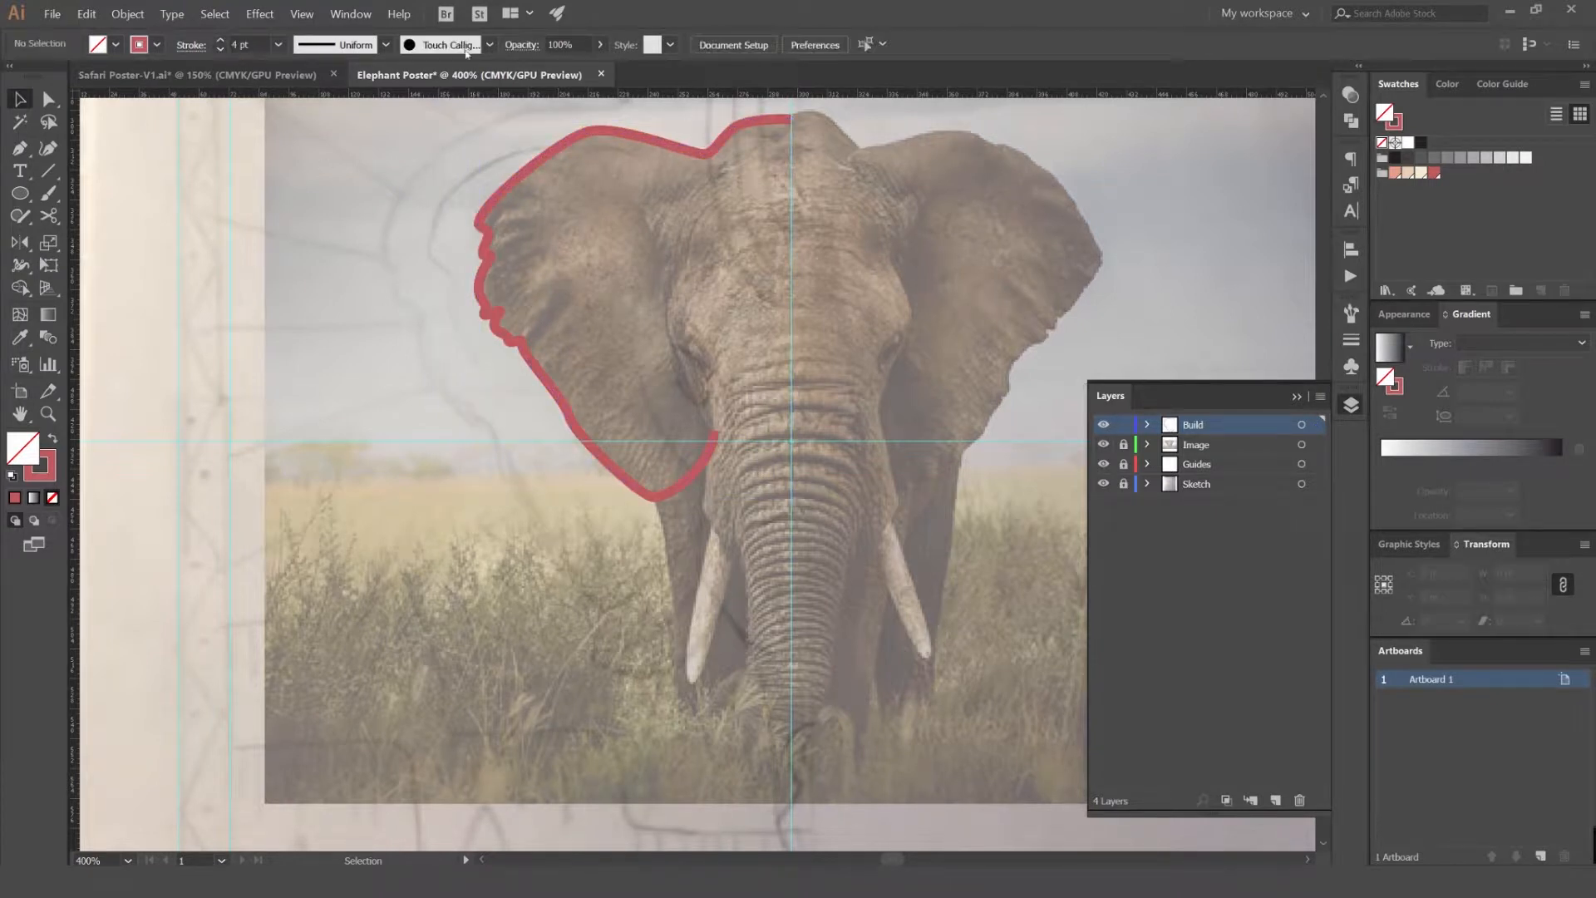
# - Give the ear outline's stroke round end caps
pyautogui.click(350, 14)
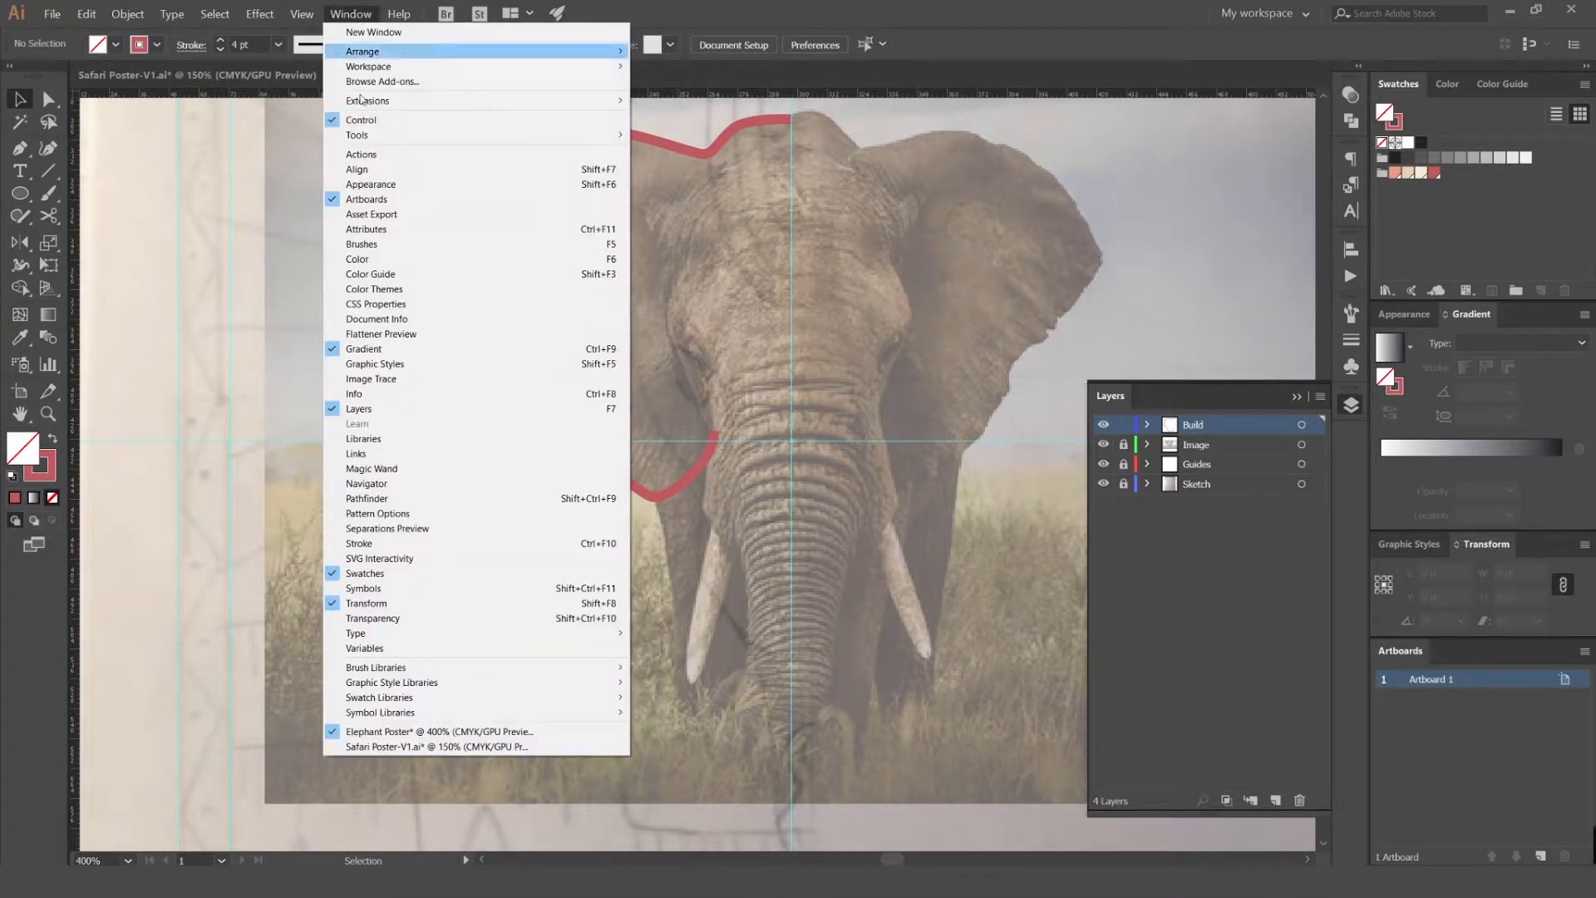
pyautogui.click(393, 543)
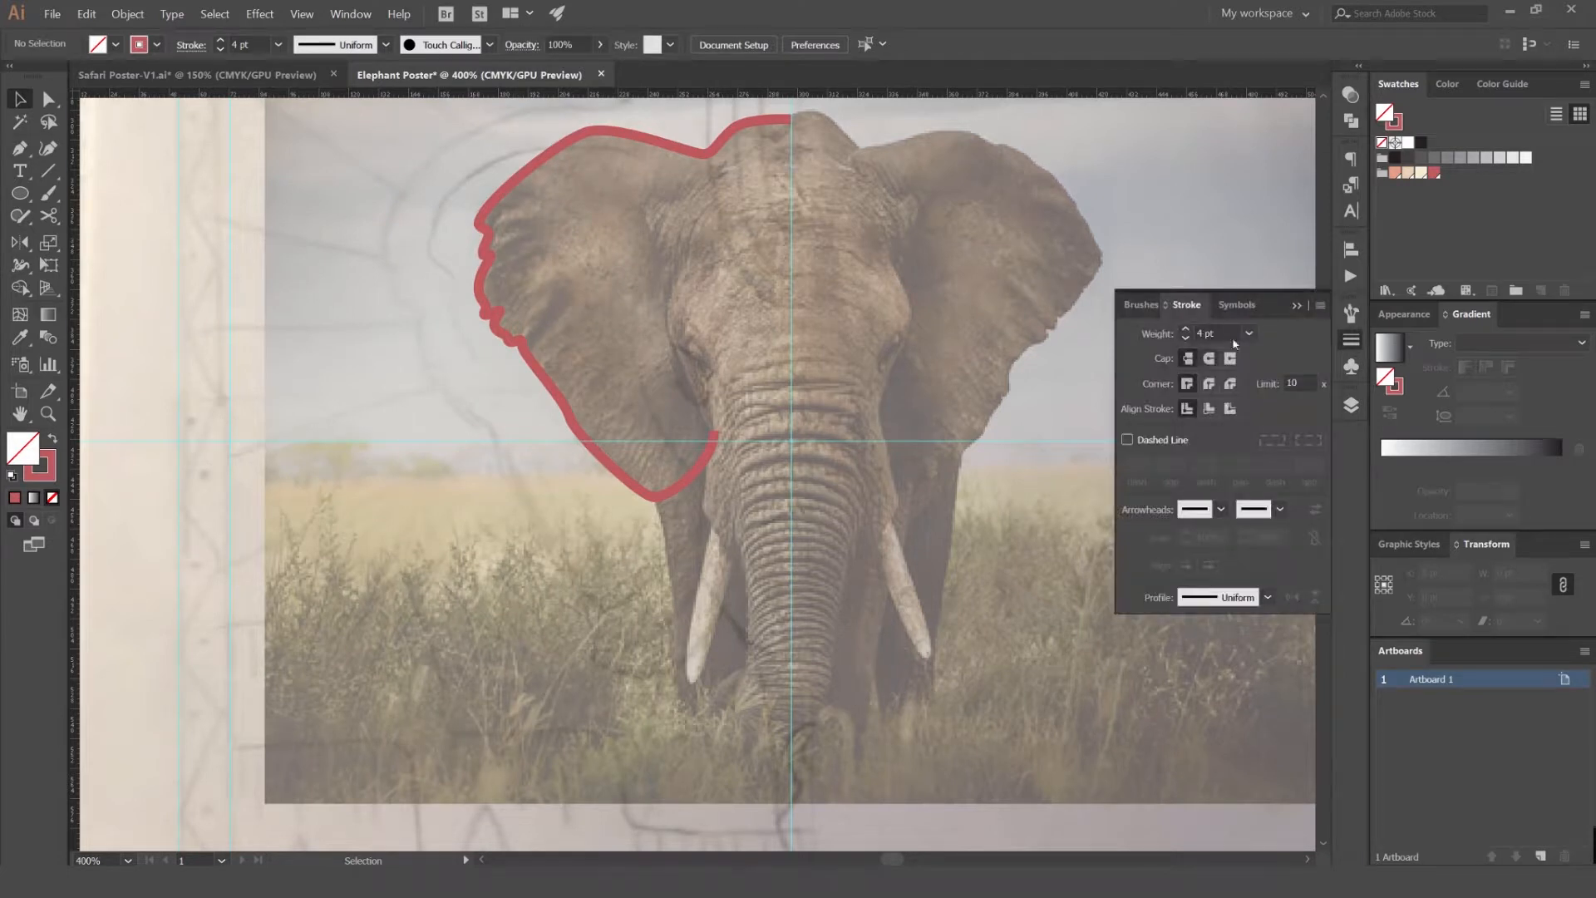
pyautogui.scroll(3, 710, 413)
pyautogui.click(717, 474)
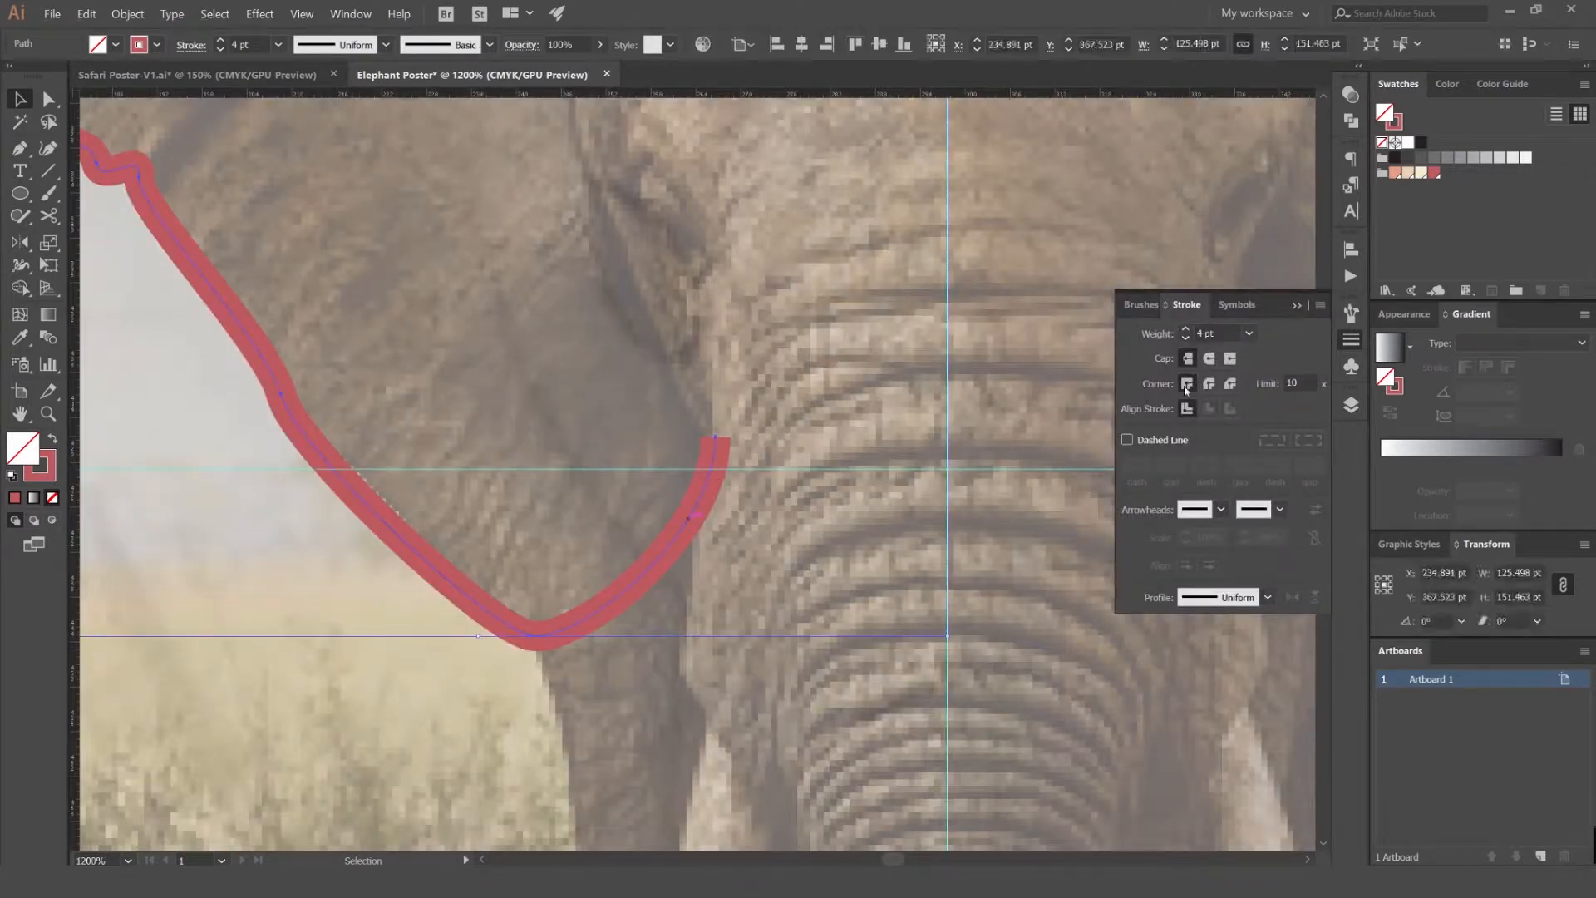
pyautogui.scroll(3, 720, 451)
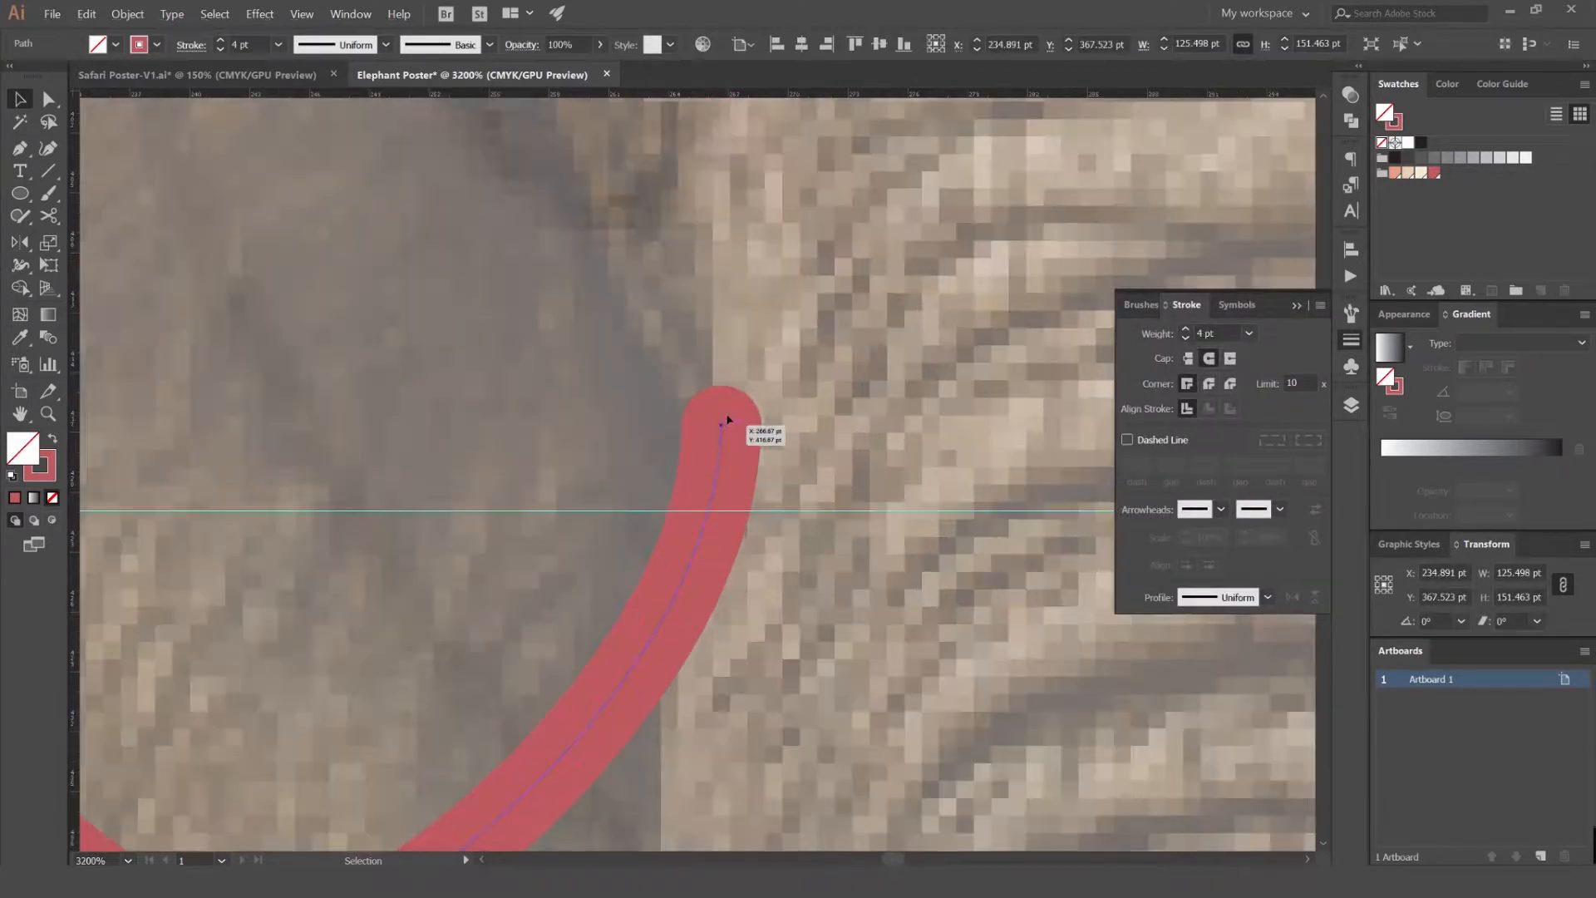
pyautogui.click(1190, 358)
pyautogui.click(1209, 359)
pyautogui.scroll(-6, 986, 388)
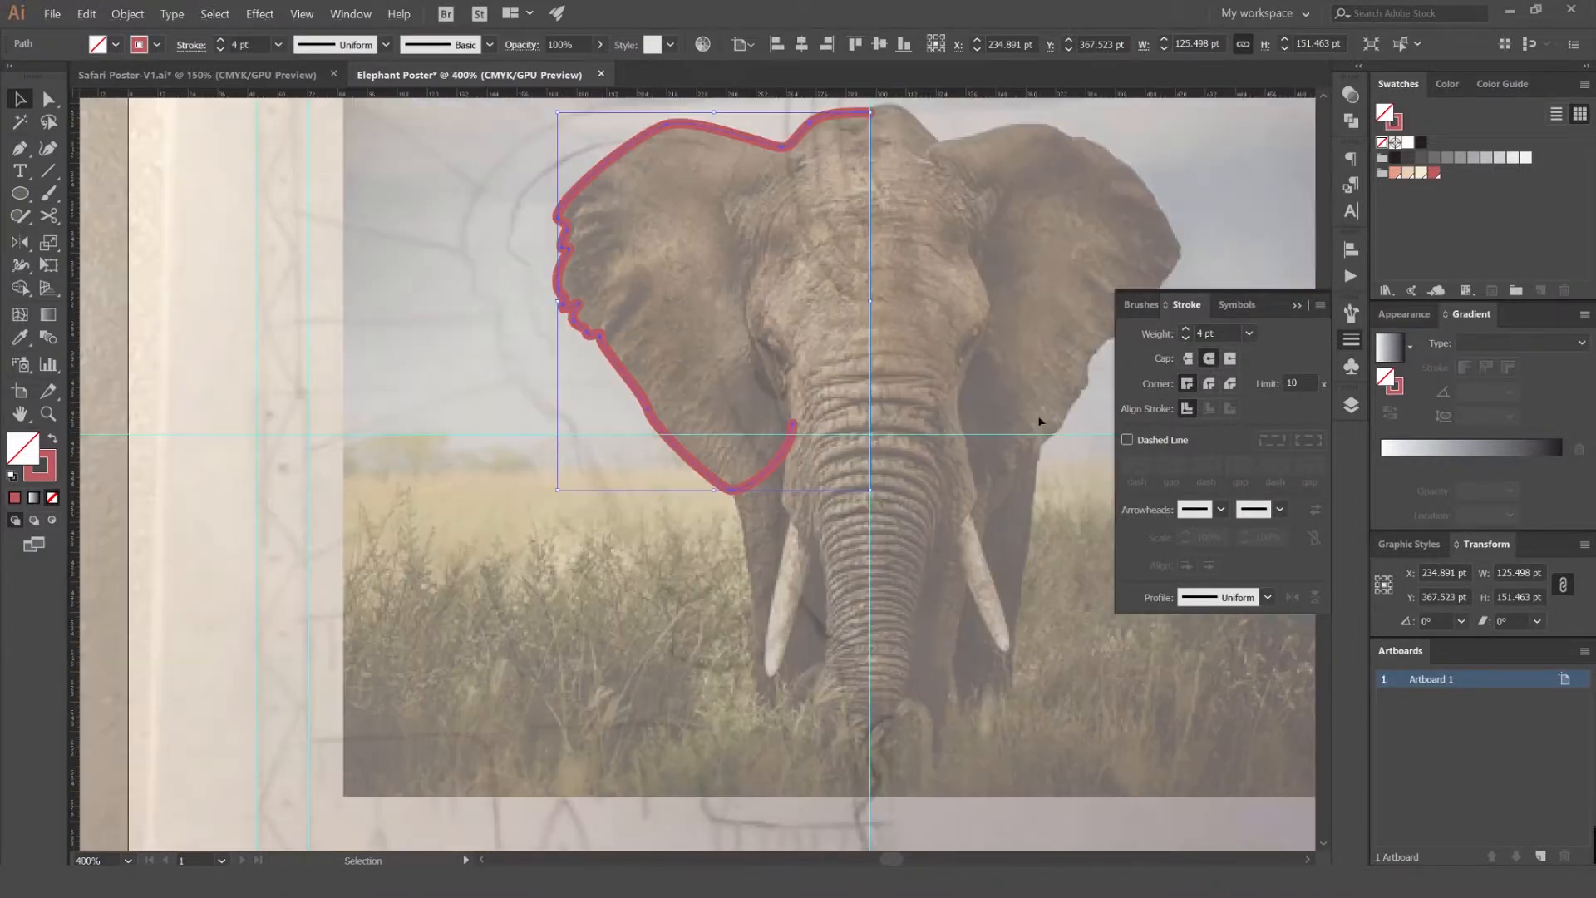
# - Keep the ear outline a solid line and set its stroke weight to 3 pt
pyautogui.click(1129, 440)
pyautogui.click(1127, 440)
pyautogui.click(1186, 338)
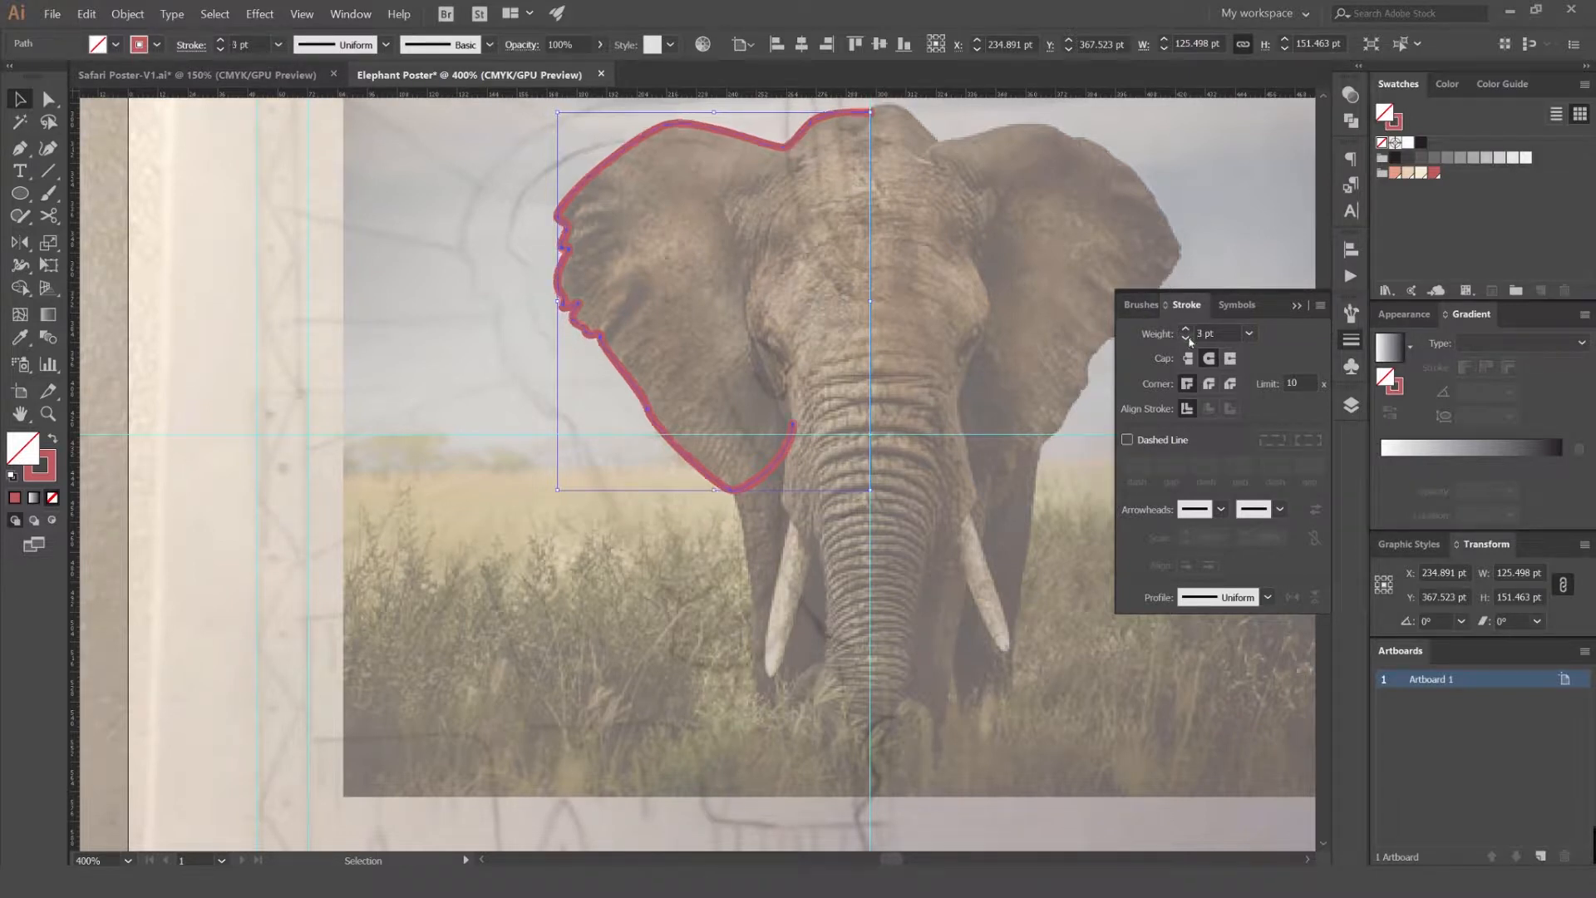
pyautogui.click(1348, 338)
pyautogui.moveTo(861, 301); pyautogui.dragTo(826, 364)
pyautogui.click(825, 362)
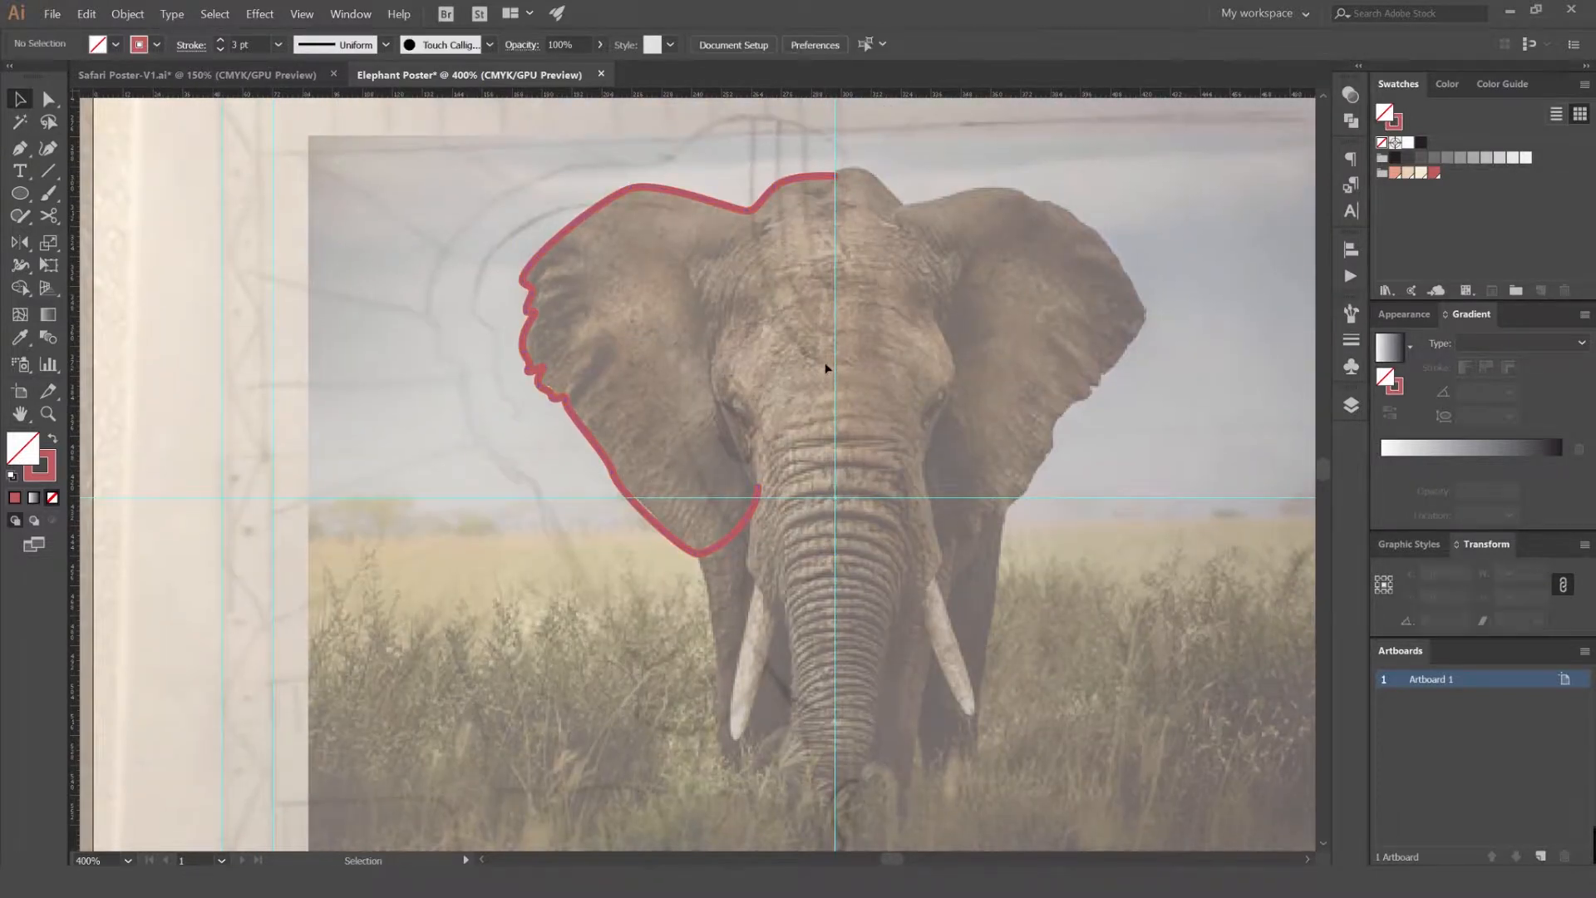
# - Draw a curved face line with the Pen tool from beside the forehead past the eye, crossing the ear's inner end onto the trunk
pyautogui.press('p')
pyautogui.scroll(1, 701, 282)
pyautogui.moveTo(697, 274); pyautogui.dragTo(590, 200)
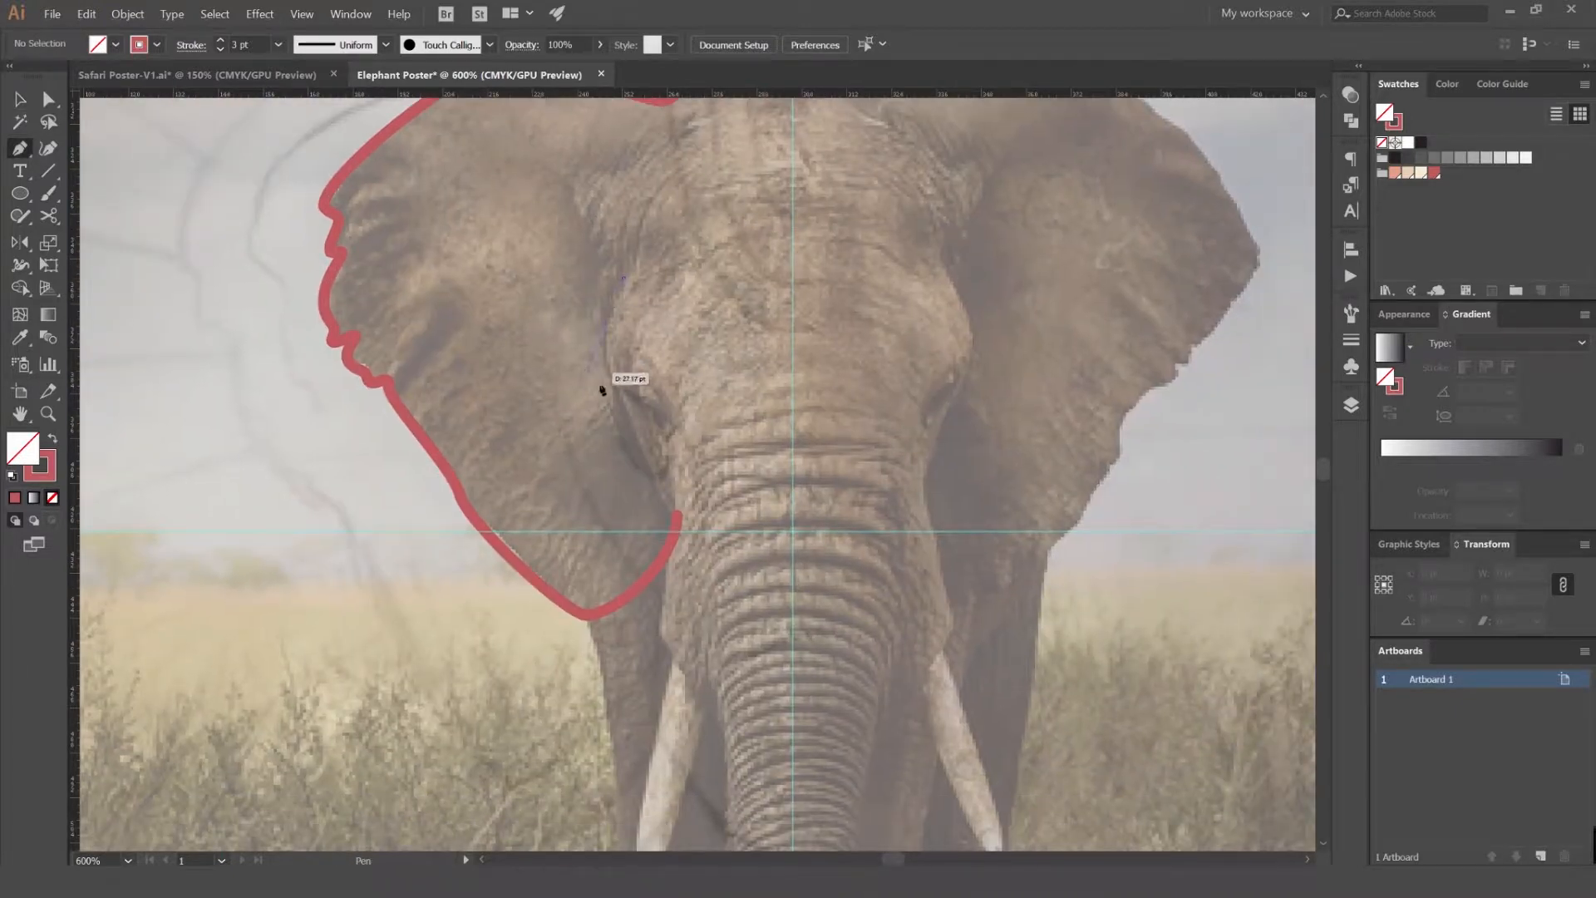
pyautogui.scroll(1, 589, 380)
pyautogui.moveTo(697, 552); pyautogui.dragTo(699, 555)
pyautogui.moveTo(749, 620); pyautogui.dragTo(750, 620)
pyautogui.hotkey('ctrl', 'z')
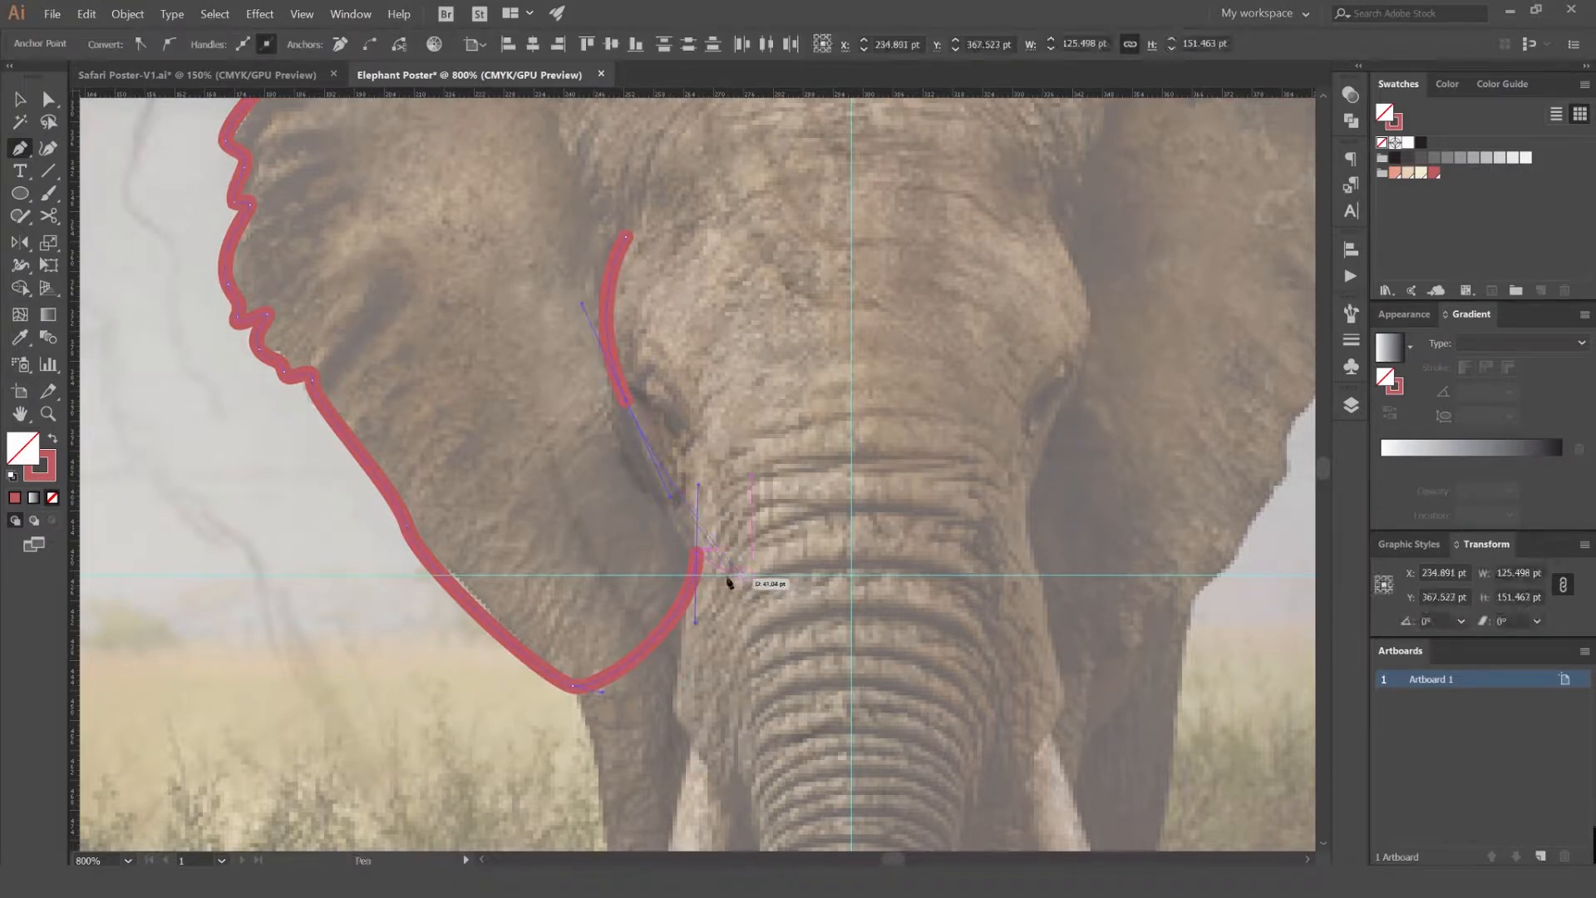
pyautogui.moveTo(734, 575); pyautogui.dragTo(809, 631)
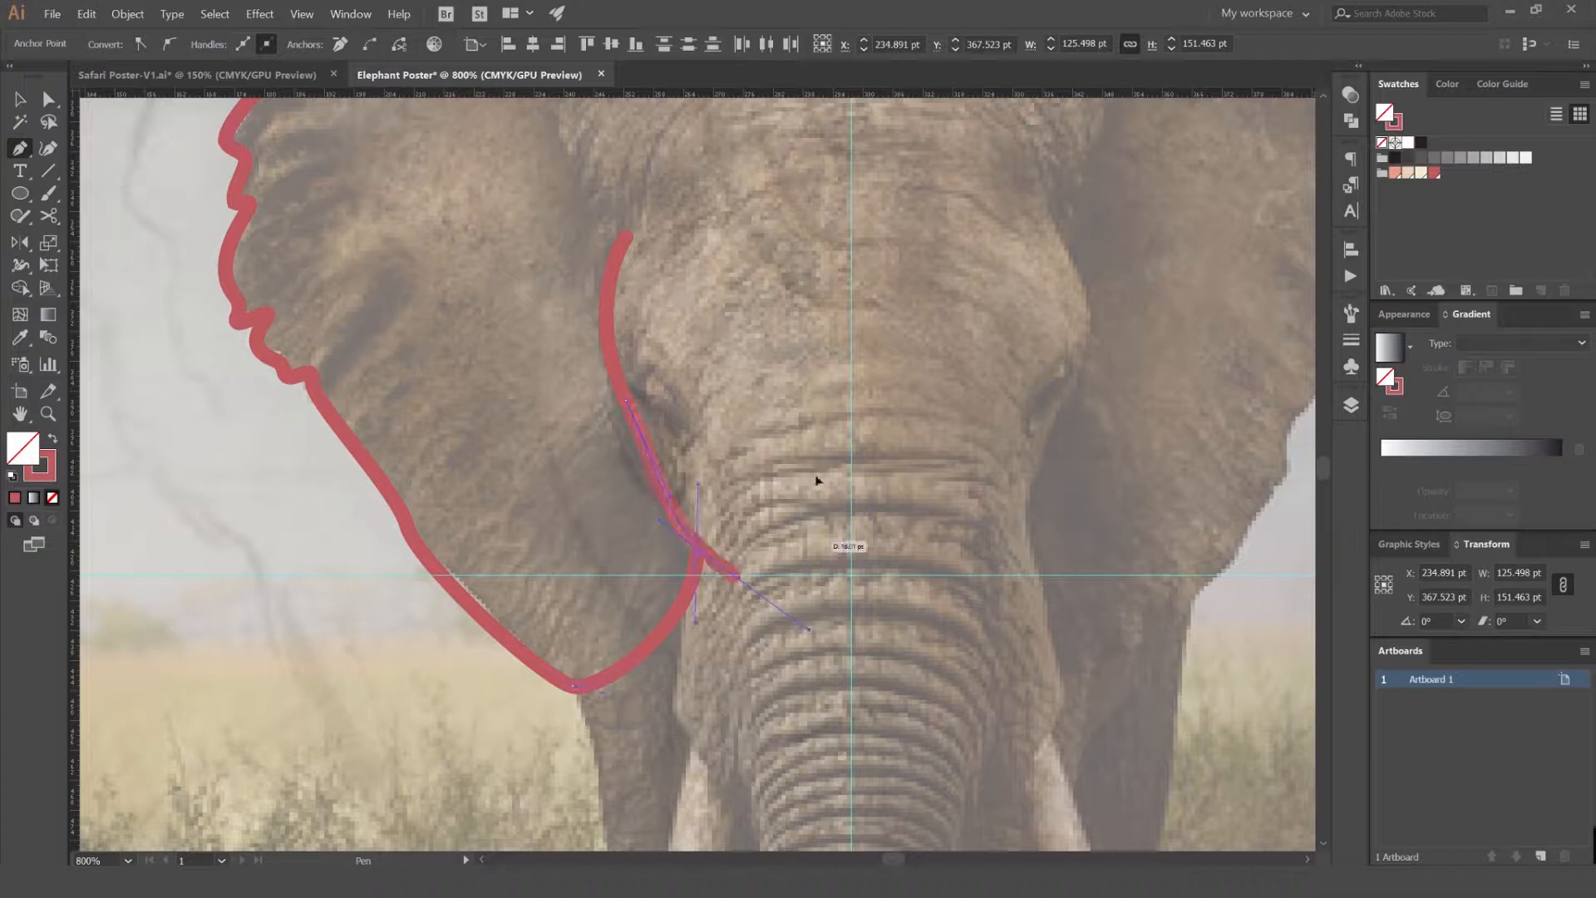
pyautogui.press('v')
pyautogui.click(816, 478)
# - Move the upper anchor points of the face line 3 pt to the left with Direct Selection
pyautogui.scroll(1, 672, 517)
pyautogui.click(675, 510)
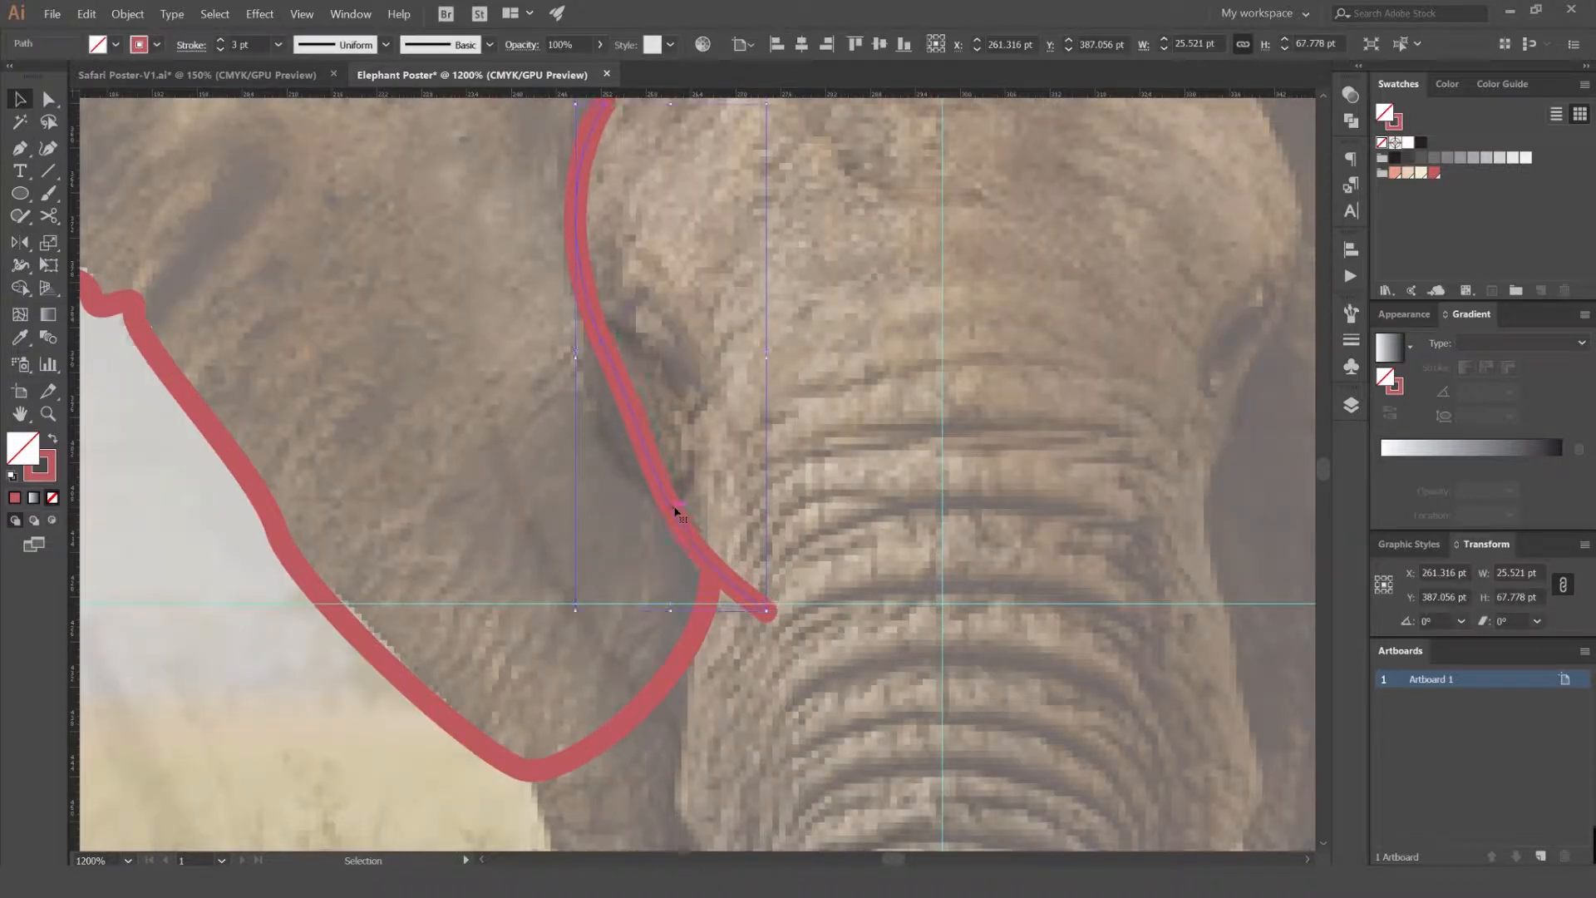
pyautogui.click(738, 367)
pyautogui.scroll(-3, 737, 367)
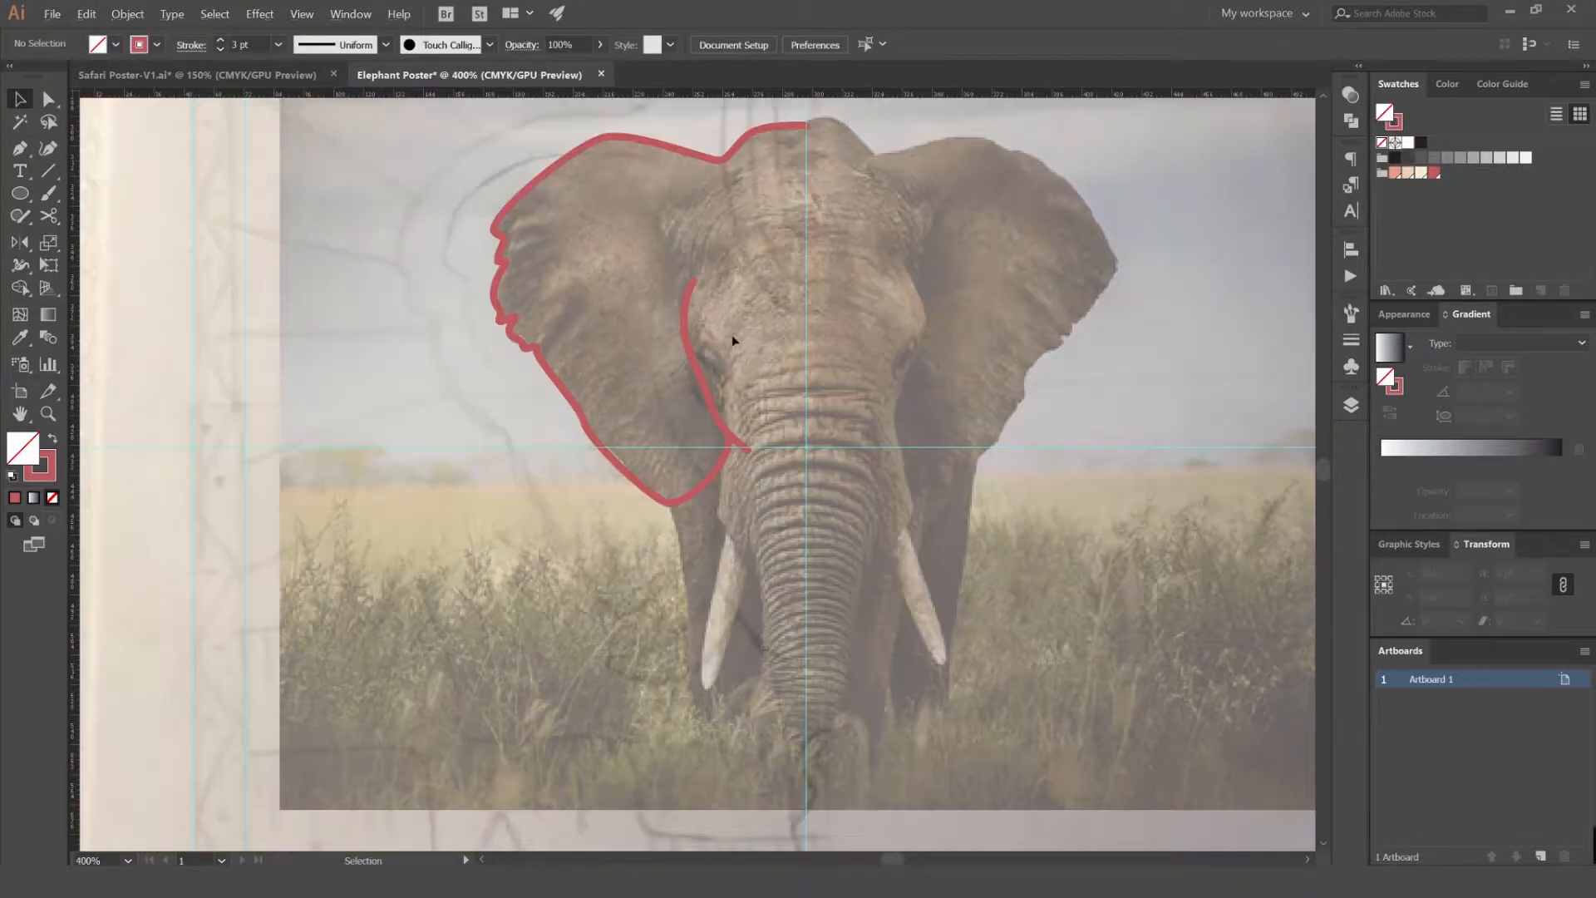
pyautogui.scroll(4, 731, 339)
pyautogui.scroll(-2, 669, 267)
pyautogui.press('a')
pyautogui.moveTo(661, 152); pyautogui.dragTo(542, 372)
pyautogui.press('Left')
pyautogui.press('Left')
pyautogui.press('Left')
pyautogui.click(655, 314)
# - Draw a short curve over the left eye with the Pen tool, then reposition it and scale it down slightly
pyautogui.press('p')
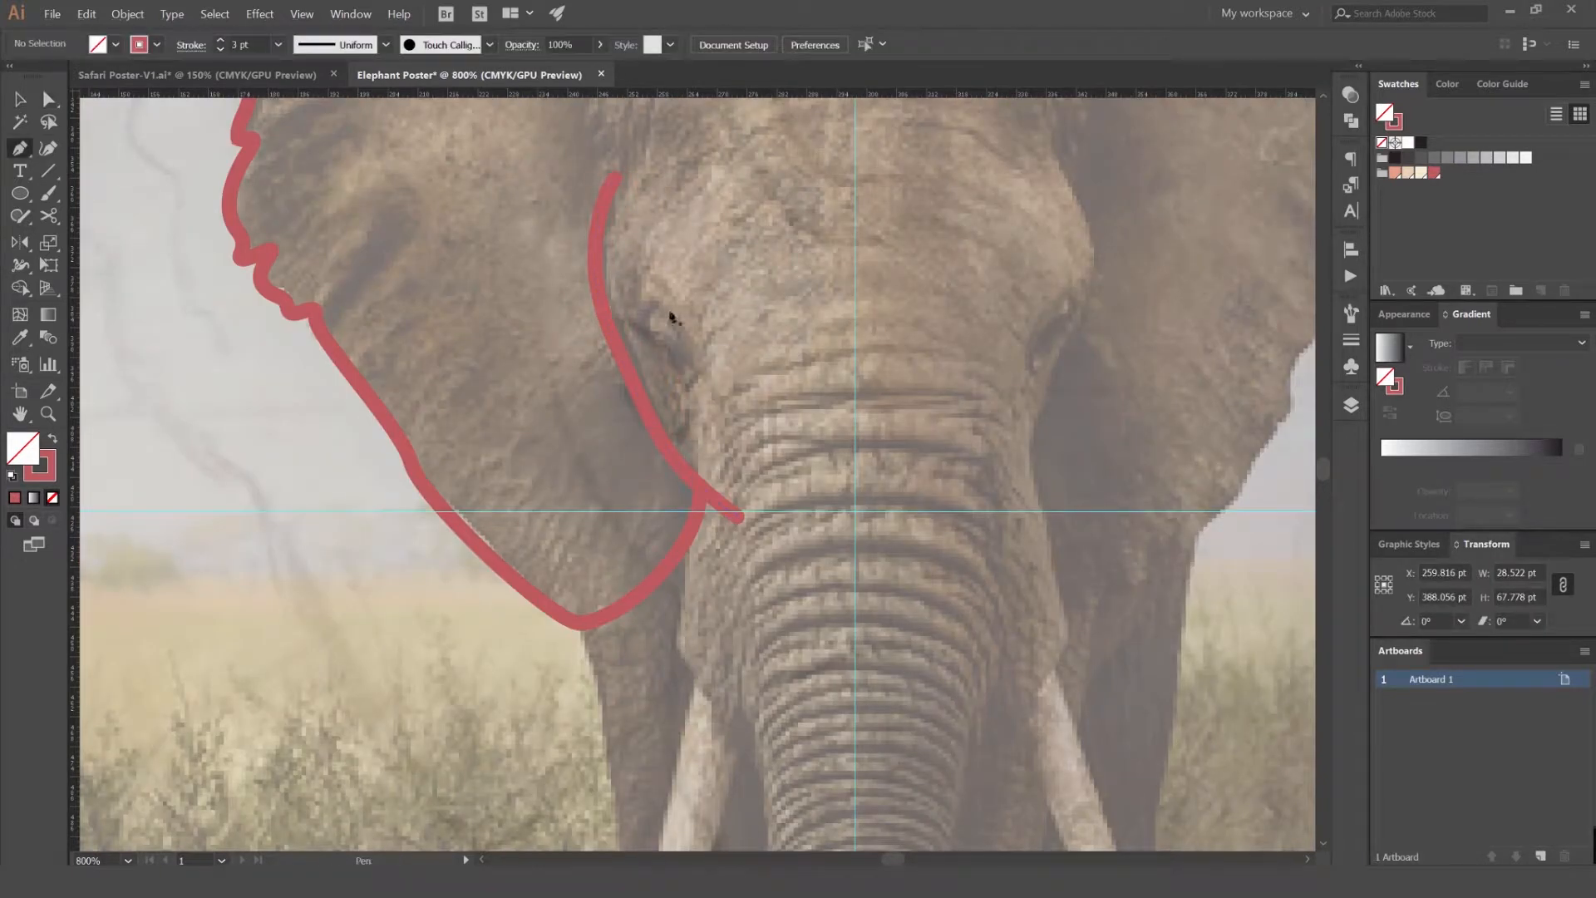
pyautogui.scroll(1, 651, 312)
pyautogui.moveTo(734, 391); pyautogui.dragTo(766, 481)
pyautogui.press('v')
pyautogui.scroll(2, 726, 364)
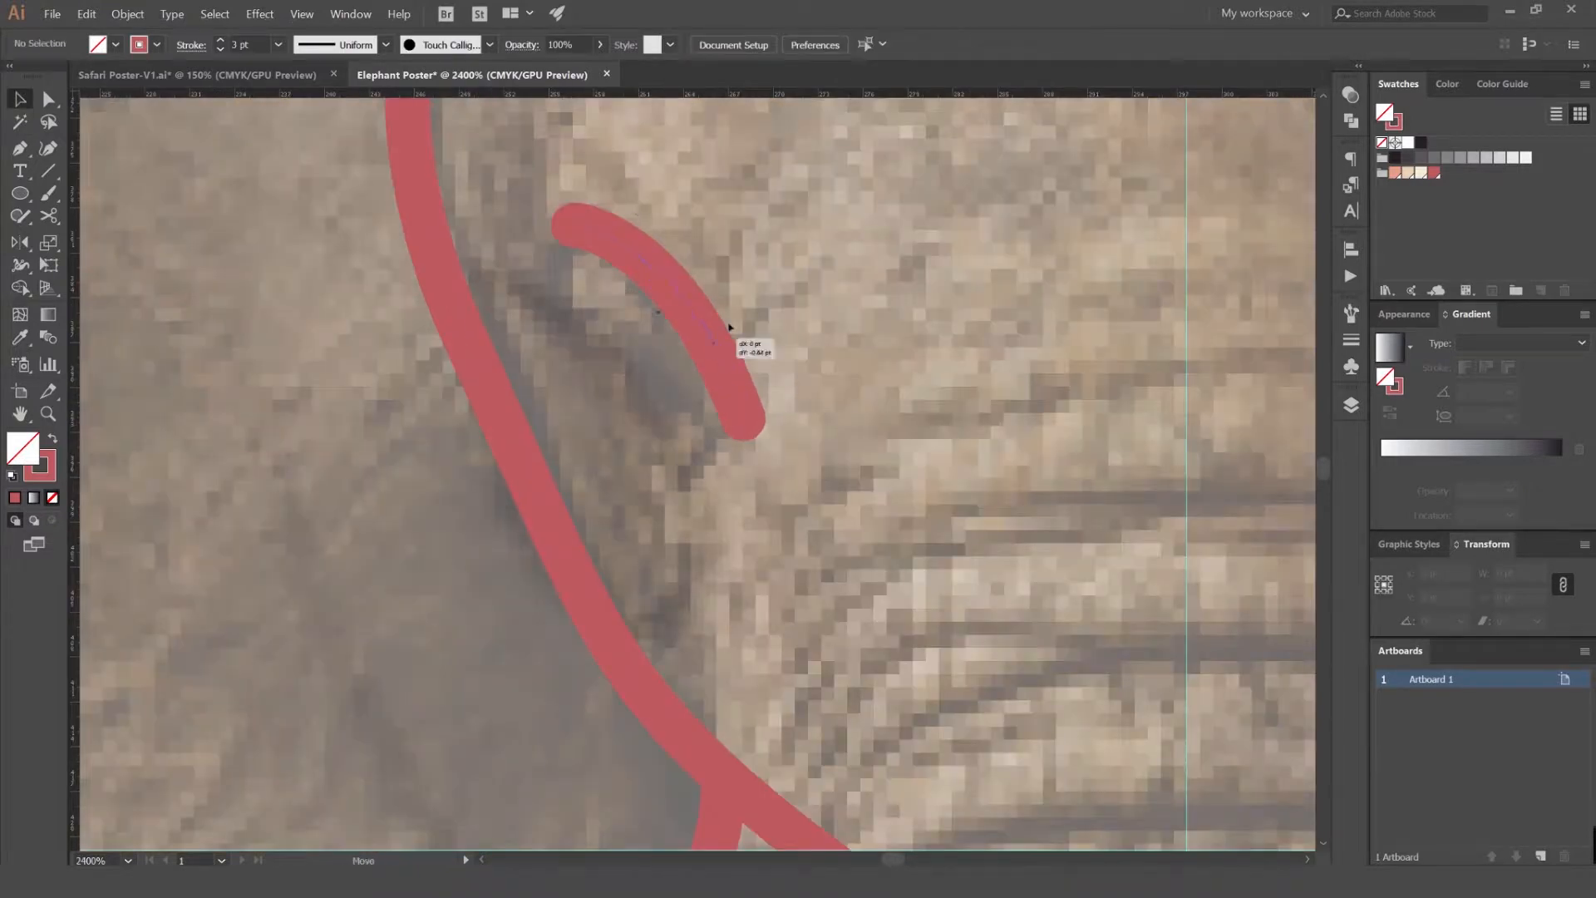
pyautogui.moveTo(729, 326); pyautogui.dragTo(751, 301)
pyautogui.moveTo(765, 197); pyautogui.dragTo(755, 203)
pyautogui.click(763, 289)
# - Draw a second curve about 7 by 10 pt under the left eye and scale it down
pyautogui.press('p')
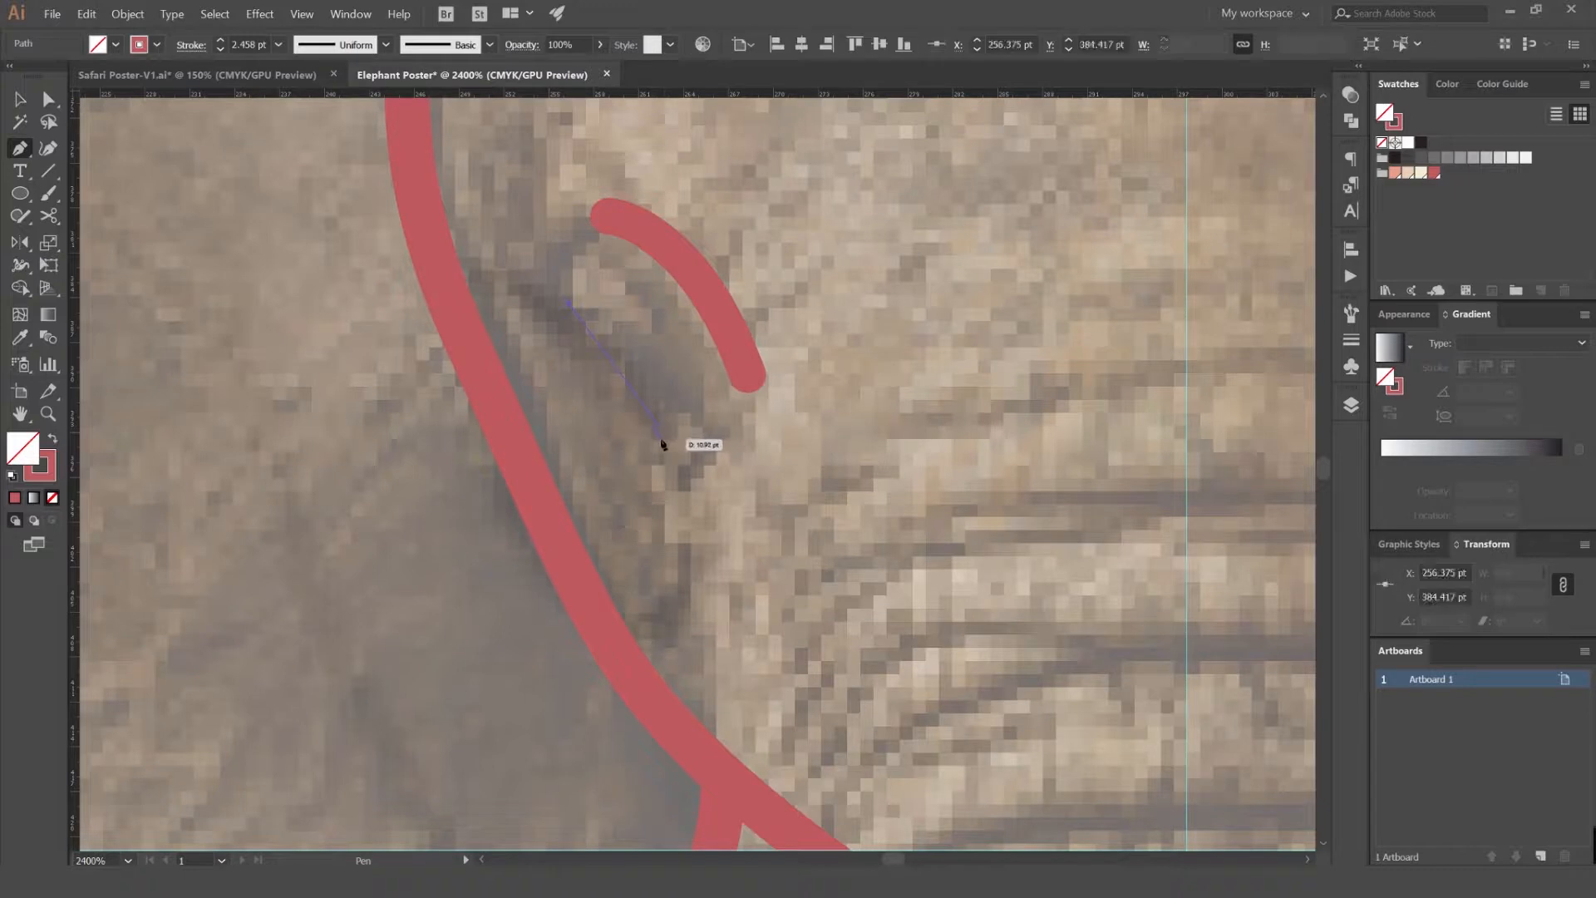
pyautogui.moveTo(806, 489); pyautogui.dragTo(809, 489)
pyautogui.press('v')
pyautogui.click(850, 430)
pyautogui.scroll(-2, 848, 418)
pyautogui.click(715, 397)
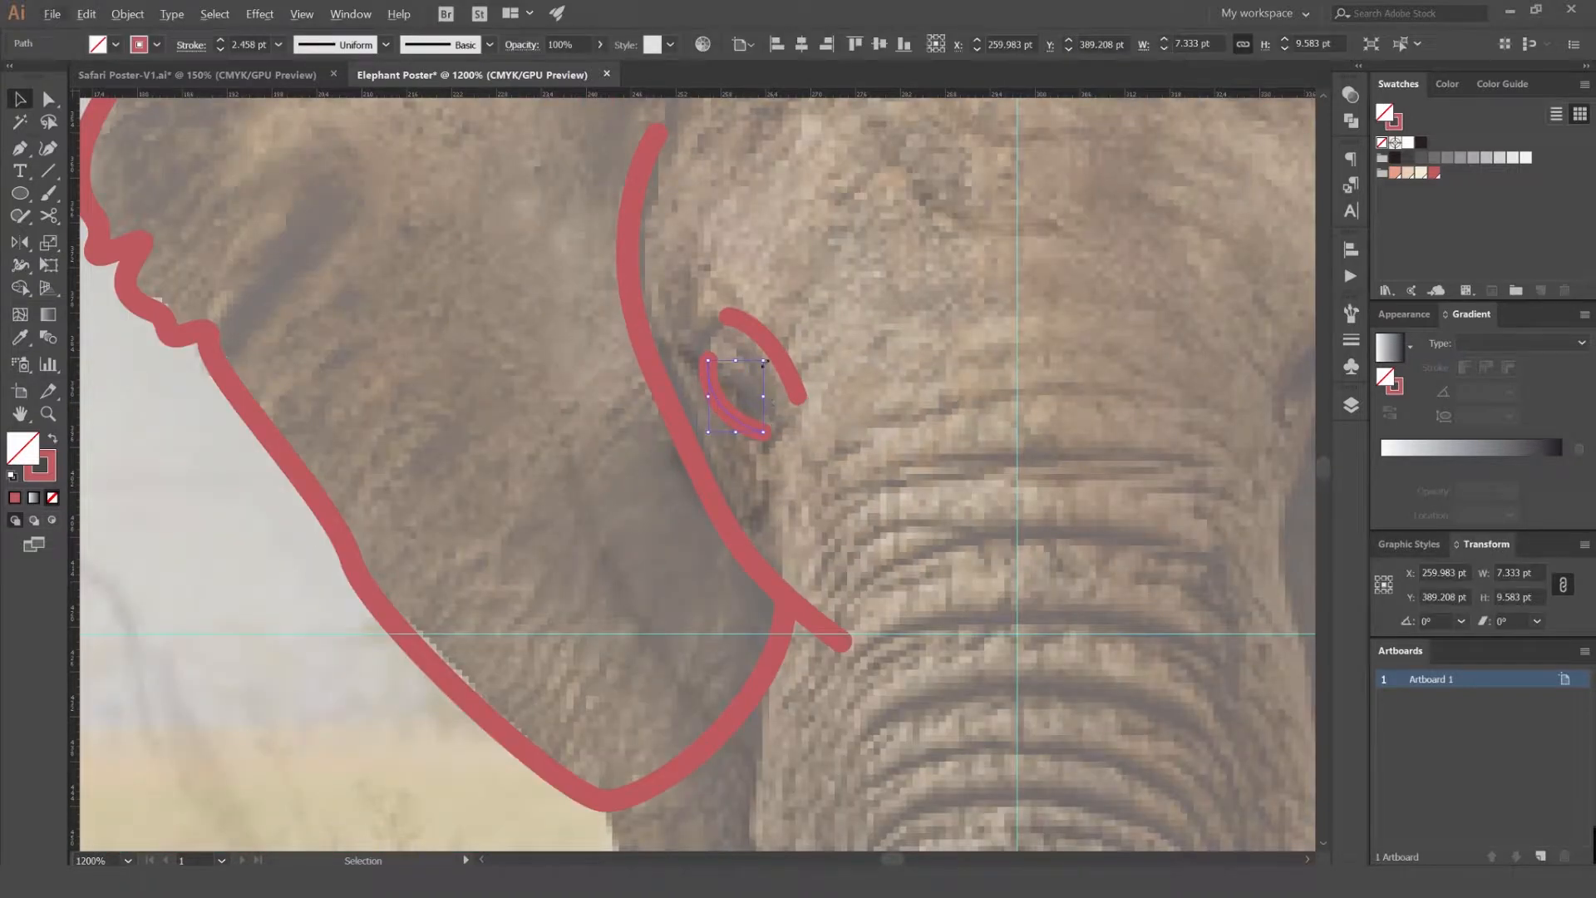
pyautogui.moveTo(754, 362); pyautogui.dragTo(749, 378)
pyautogui.click(862, 310)
# - Match the lower eye curve's stroke to the upper one with the Eyedropper and adjust the lower curve's size
pyautogui.click(751, 411)
pyautogui.press('i')
pyautogui.click(793, 363)
pyautogui.press('v')
pyautogui.scroll(1, 781, 374)
pyautogui.moveTo(746, 378); pyautogui.dragTo(754, 364)
pyautogui.click(907, 379)
pyautogui.scroll(-6, 916, 378)
pyautogui.scroll(3, 869, 371)
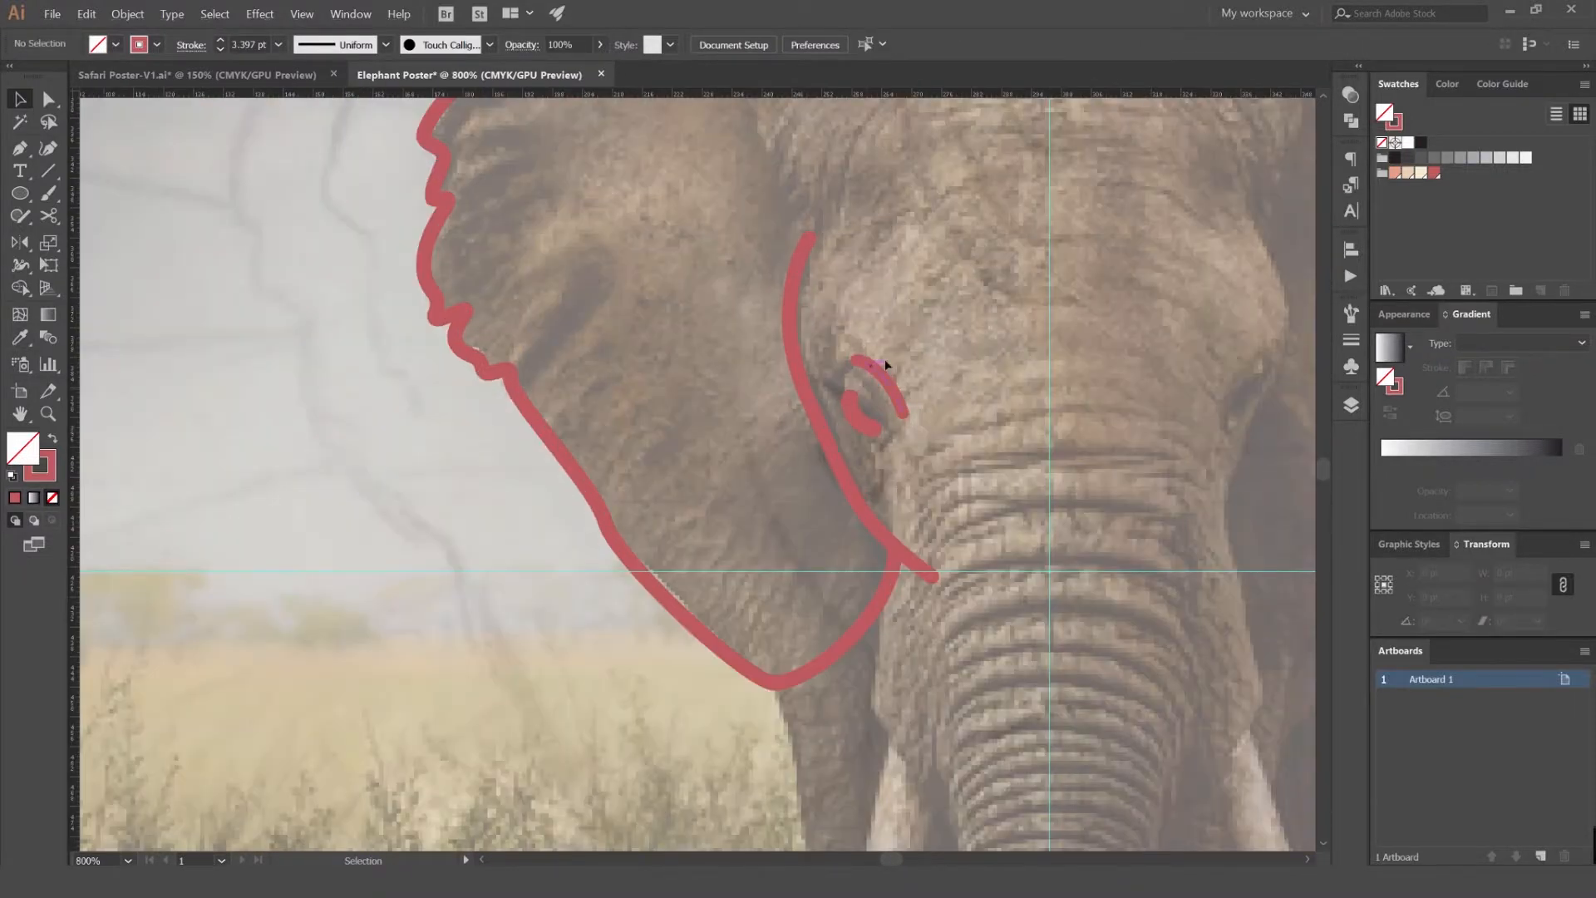
# - Match both eye curves' stroke to the face line with the Eyedropper and nudge them slightly up and right
pyautogui.click(886, 364)
pyautogui.scroll(1, 936, 388)
pyautogui.press('i')
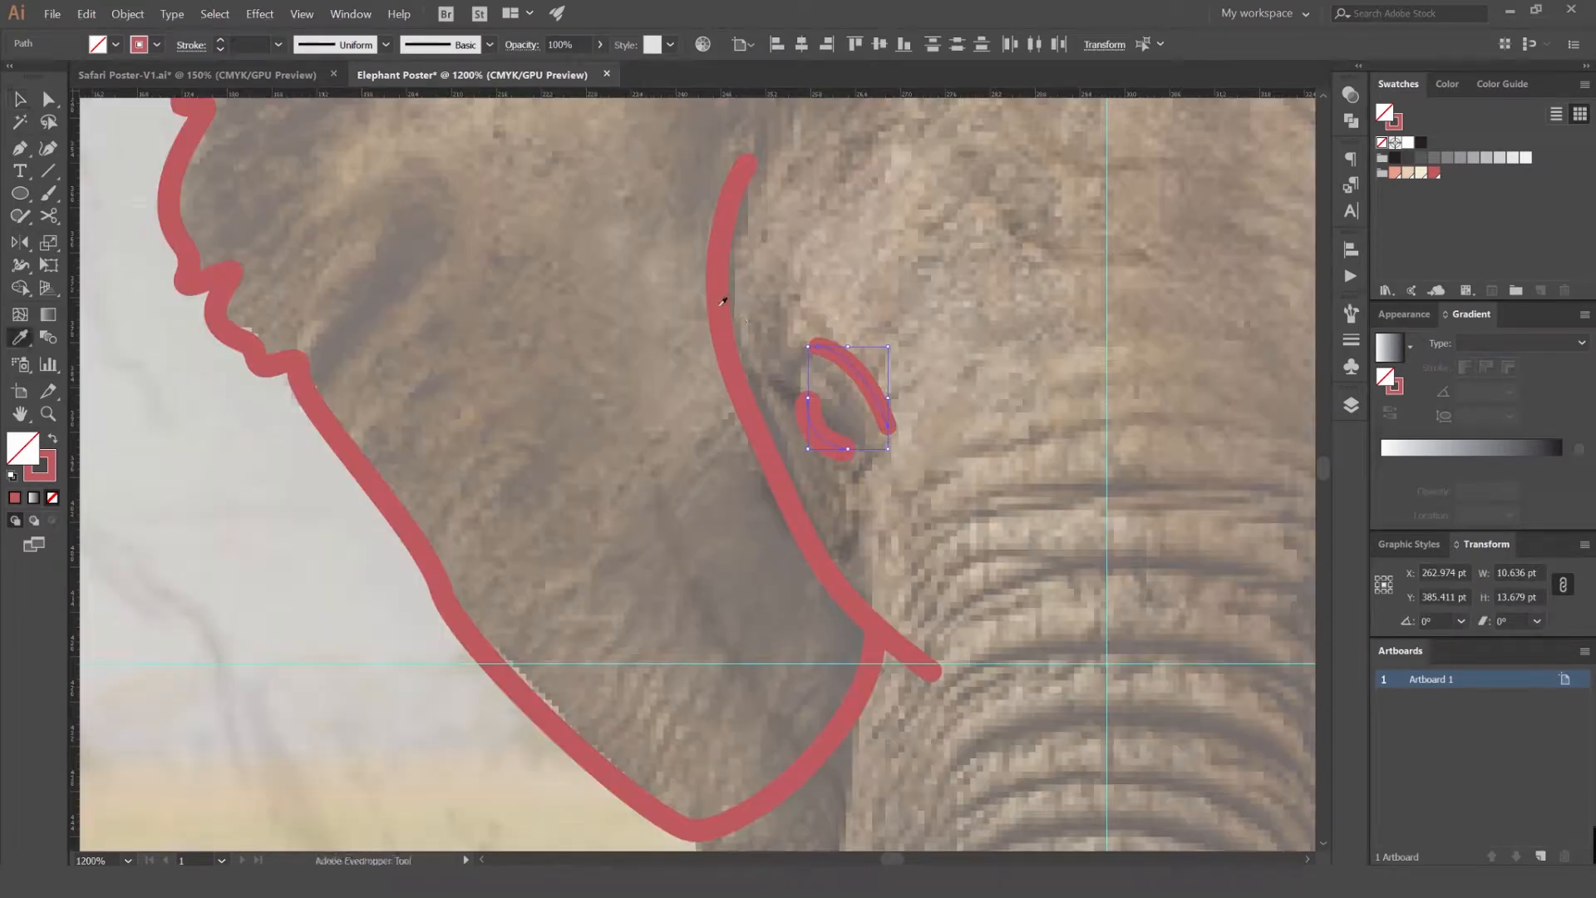
pyautogui.click(723, 296)
pyautogui.press('v')
pyautogui.click(921, 328)
pyautogui.click(821, 449)
pyautogui.press('Up')
pyautogui.press('Right')
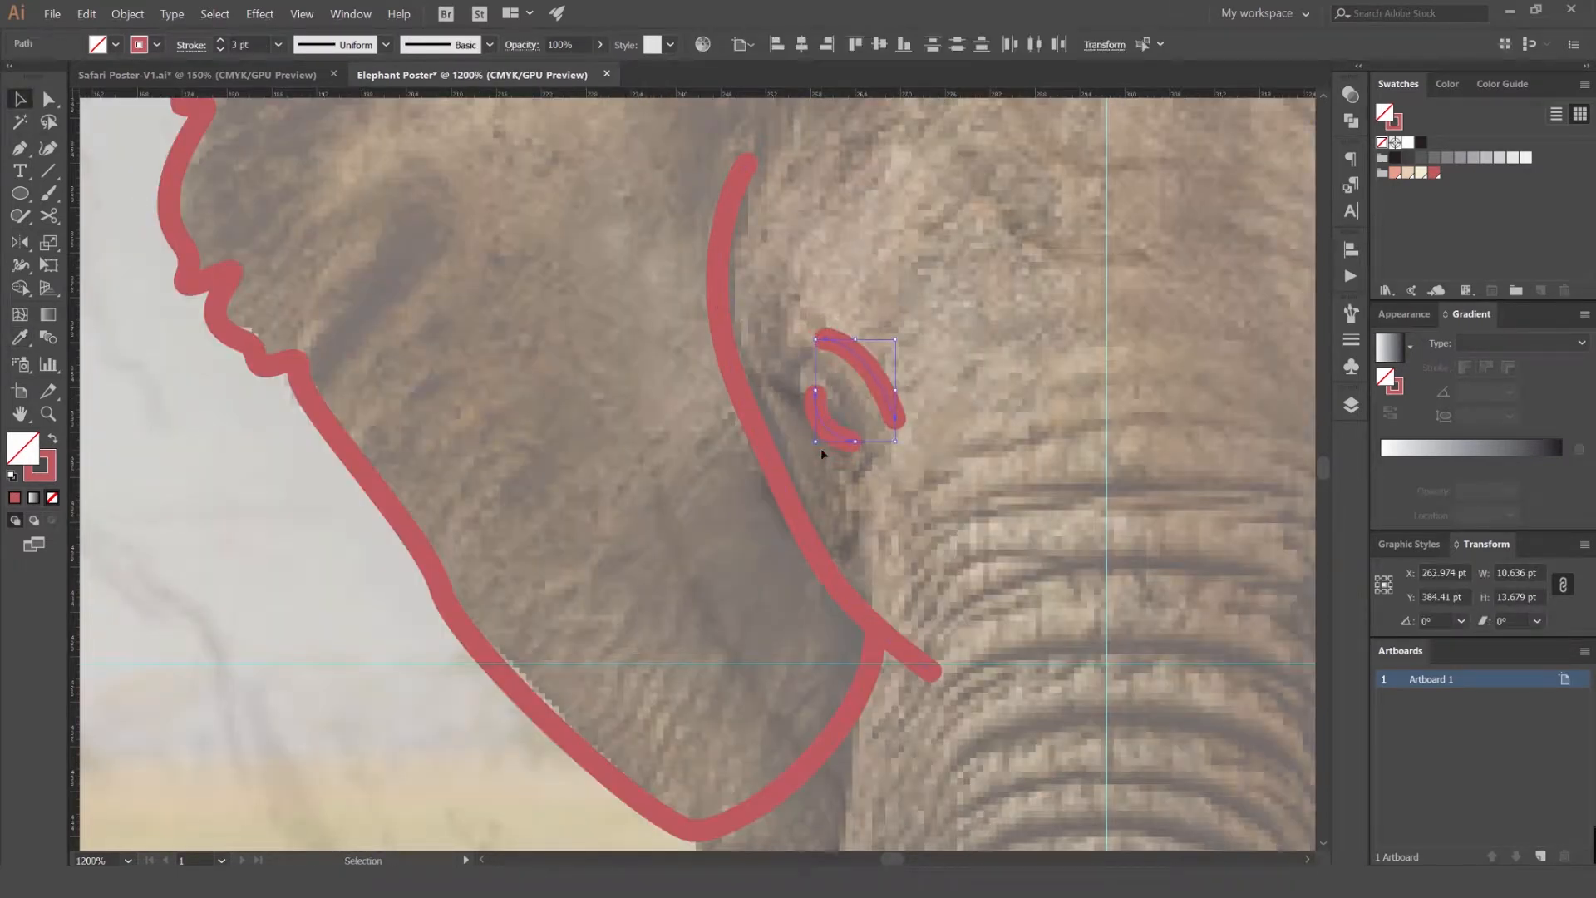
# - Draw the left cheek line with the Pen tool from the ear's lower corner down past the tusk base to the trunk
pyautogui.click(1044, 308)
pyautogui.scroll(-4, 1043, 307)
pyautogui.moveTo(1034, 308); pyautogui.dragTo(765, 263)
pyautogui.moveTo(731, 371); pyautogui.dragTo(759, 295)
pyautogui.scroll(1, 732, 348)
pyautogui.scroll(1, 731, 348)
pyautogui.moveTo(731, 348); pyautogui.dragTo(724, 277)
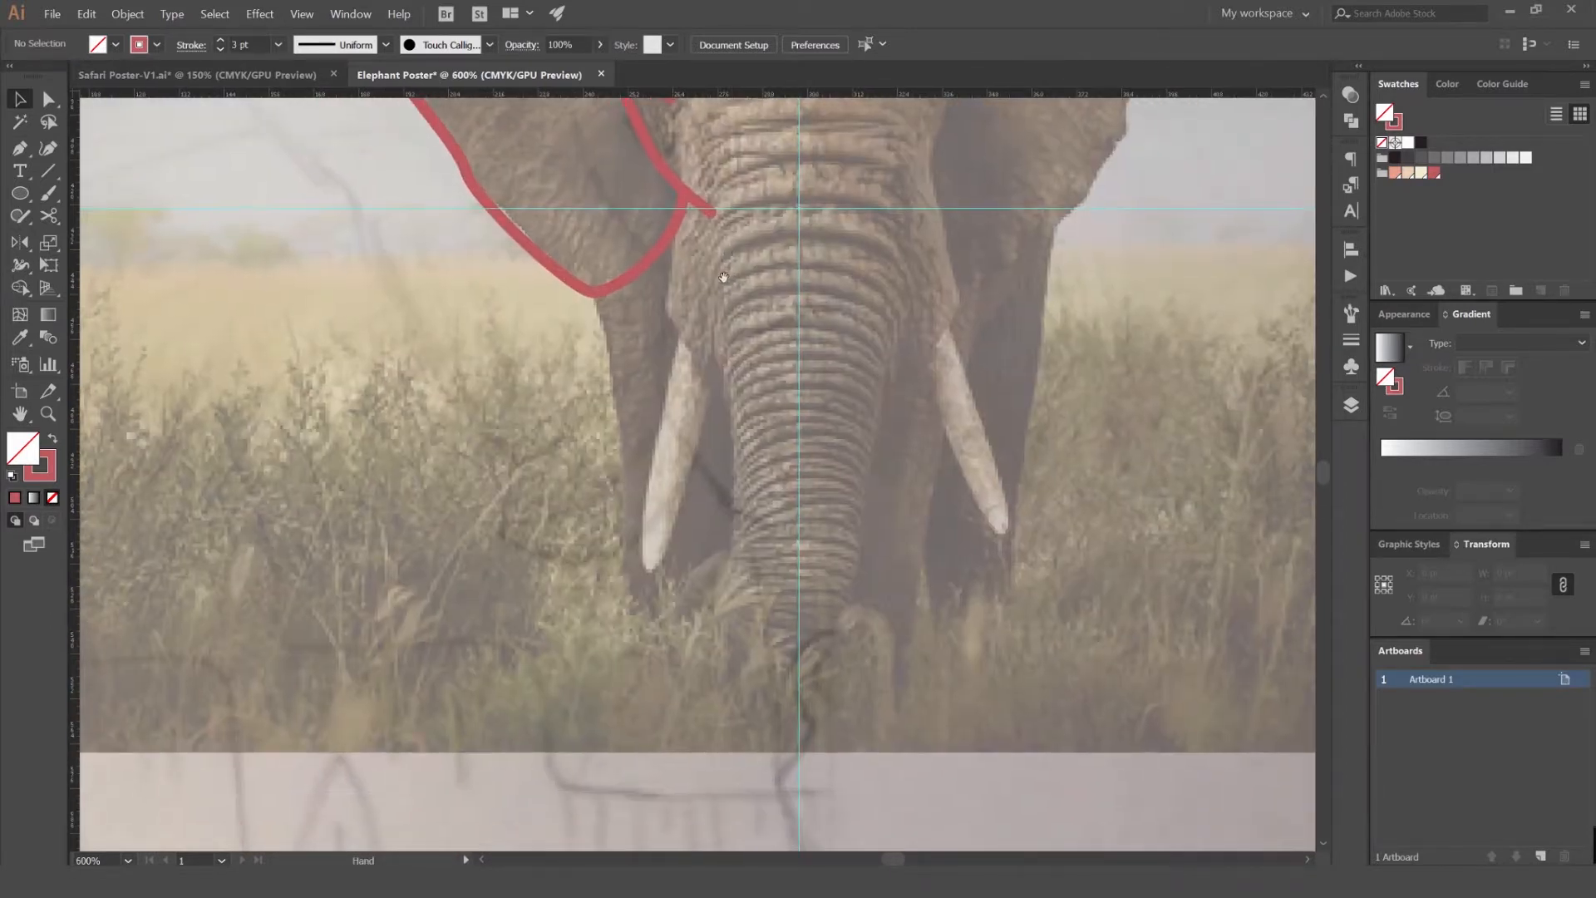
pyautogui.press('p')
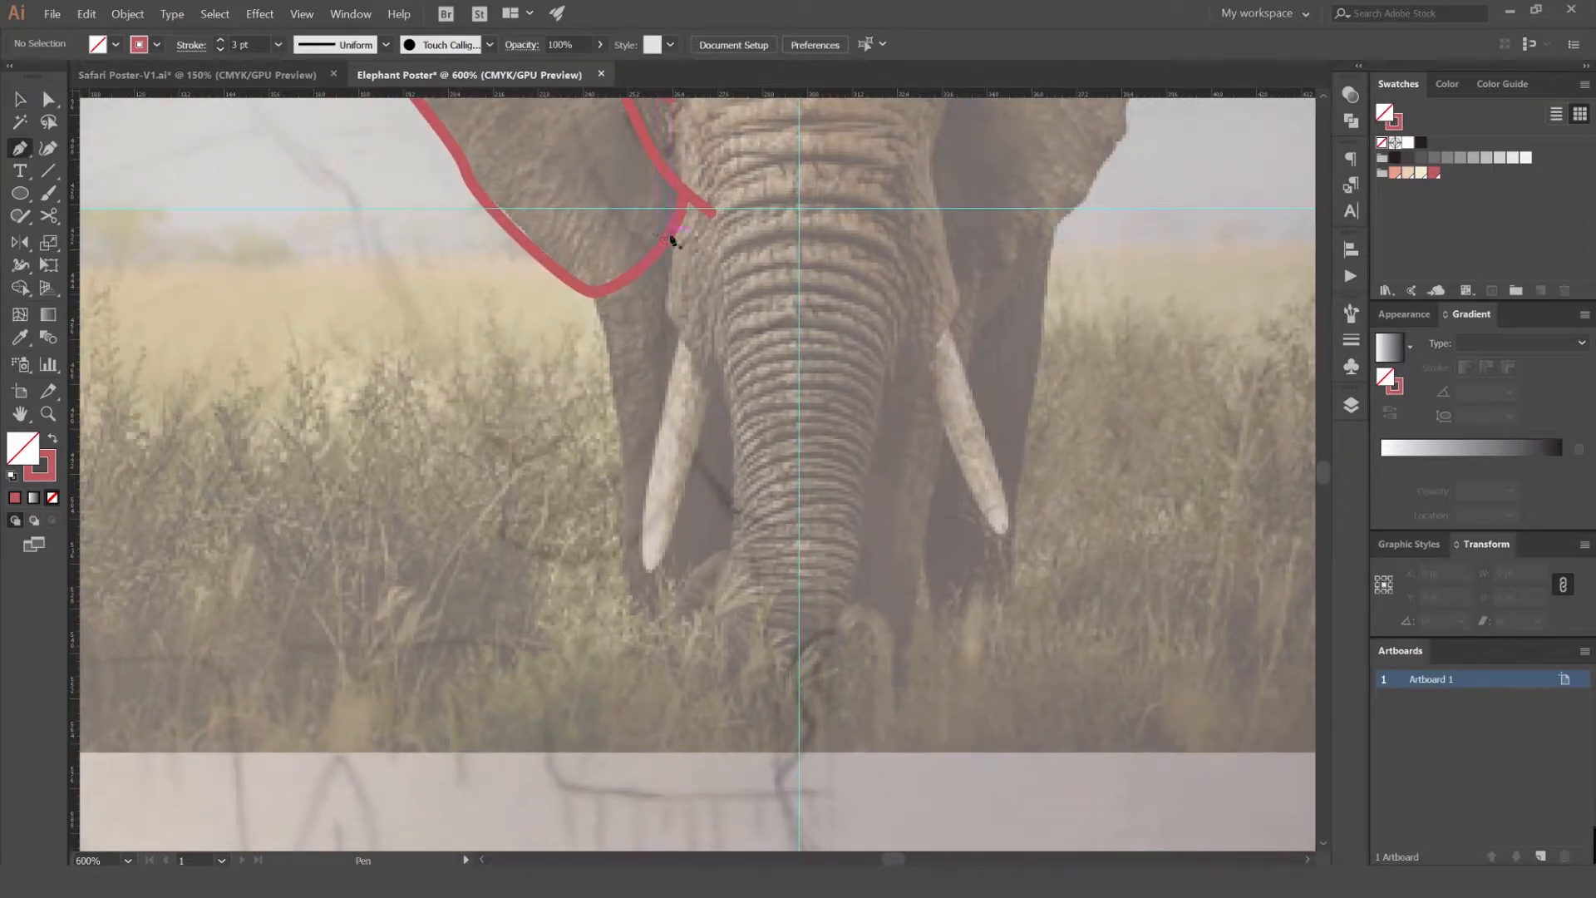
pyautogui.click(666, 320)
pyautogui.scroll(2, 669, 318)
pyautogui.moveTo(676, 332); pyautogui.dragTo(694, 360)
pyautogui.moveTo(868, 525); pyautogui.dragTo(808, 479)
pyautogui.scroll(-2, 863, 523)
pyautogui.press('v')
pyautogui.click(863, 524)
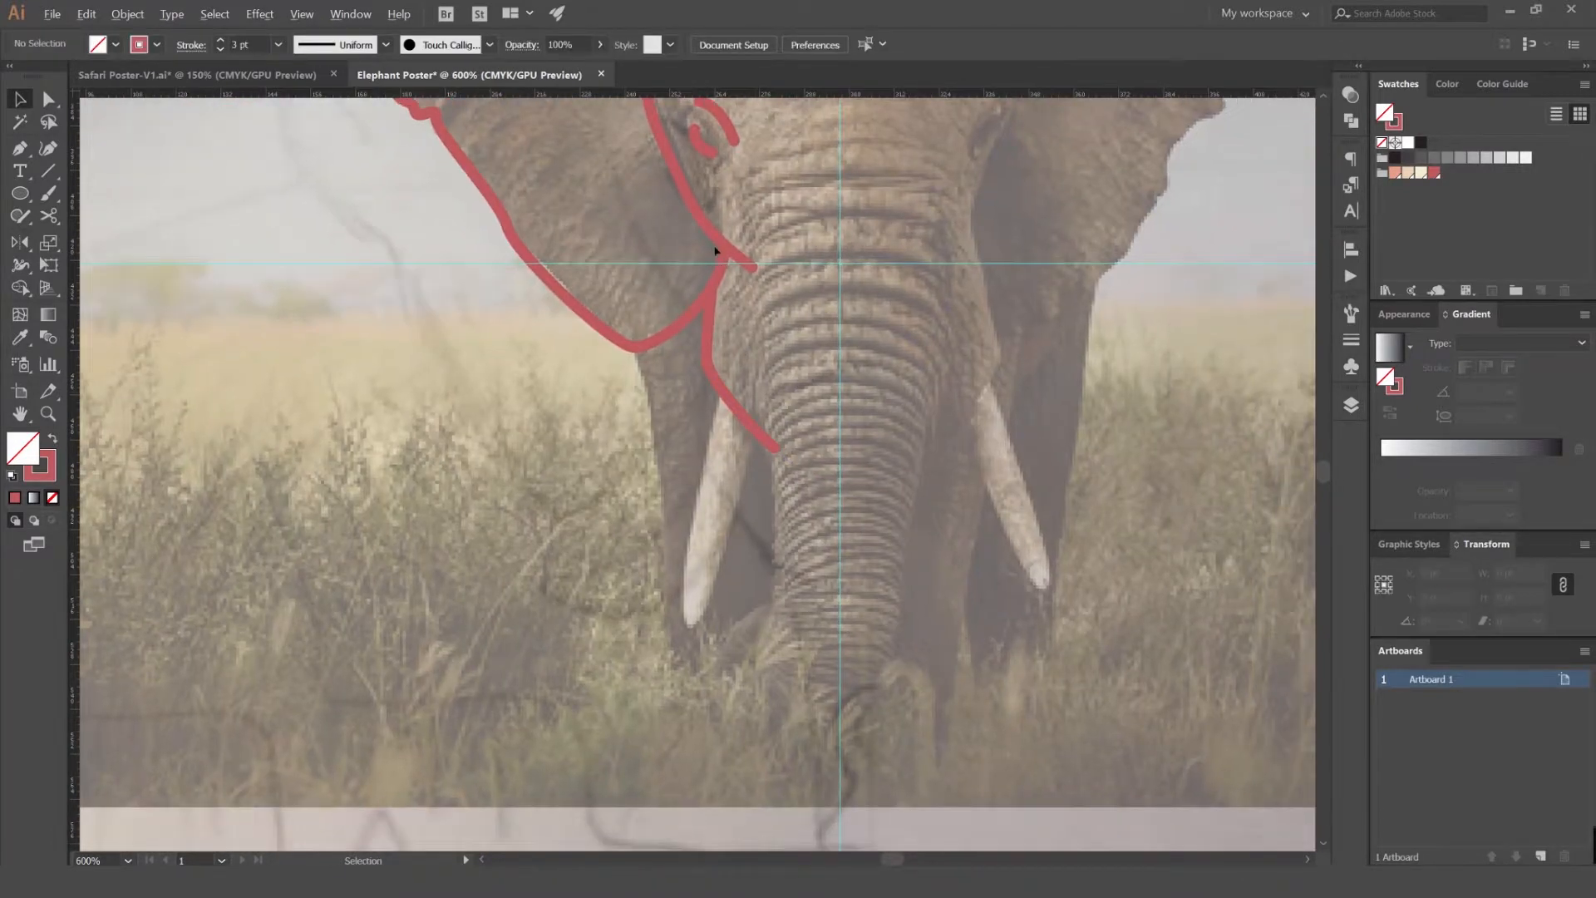
pyautogui.scroll(-2, 714, 251)
pyautogui.moveTo(719, 247); pyautogui.dragTo(611, 407)
pyautogui.hotkey('ctrl', 'z')
pyautogui.hotkey('ctrl', 'z')
# - Try tracing the left tusk as a narrow outline along the photo with the Pen tool, then undo it
pyautogui.click(919, 314)
pyautogui.scroll(2, 773, 391)
pyautogui.moveTo(734, 391); pyautogui.dragTo(765, 326)
pyautogui.press('p')
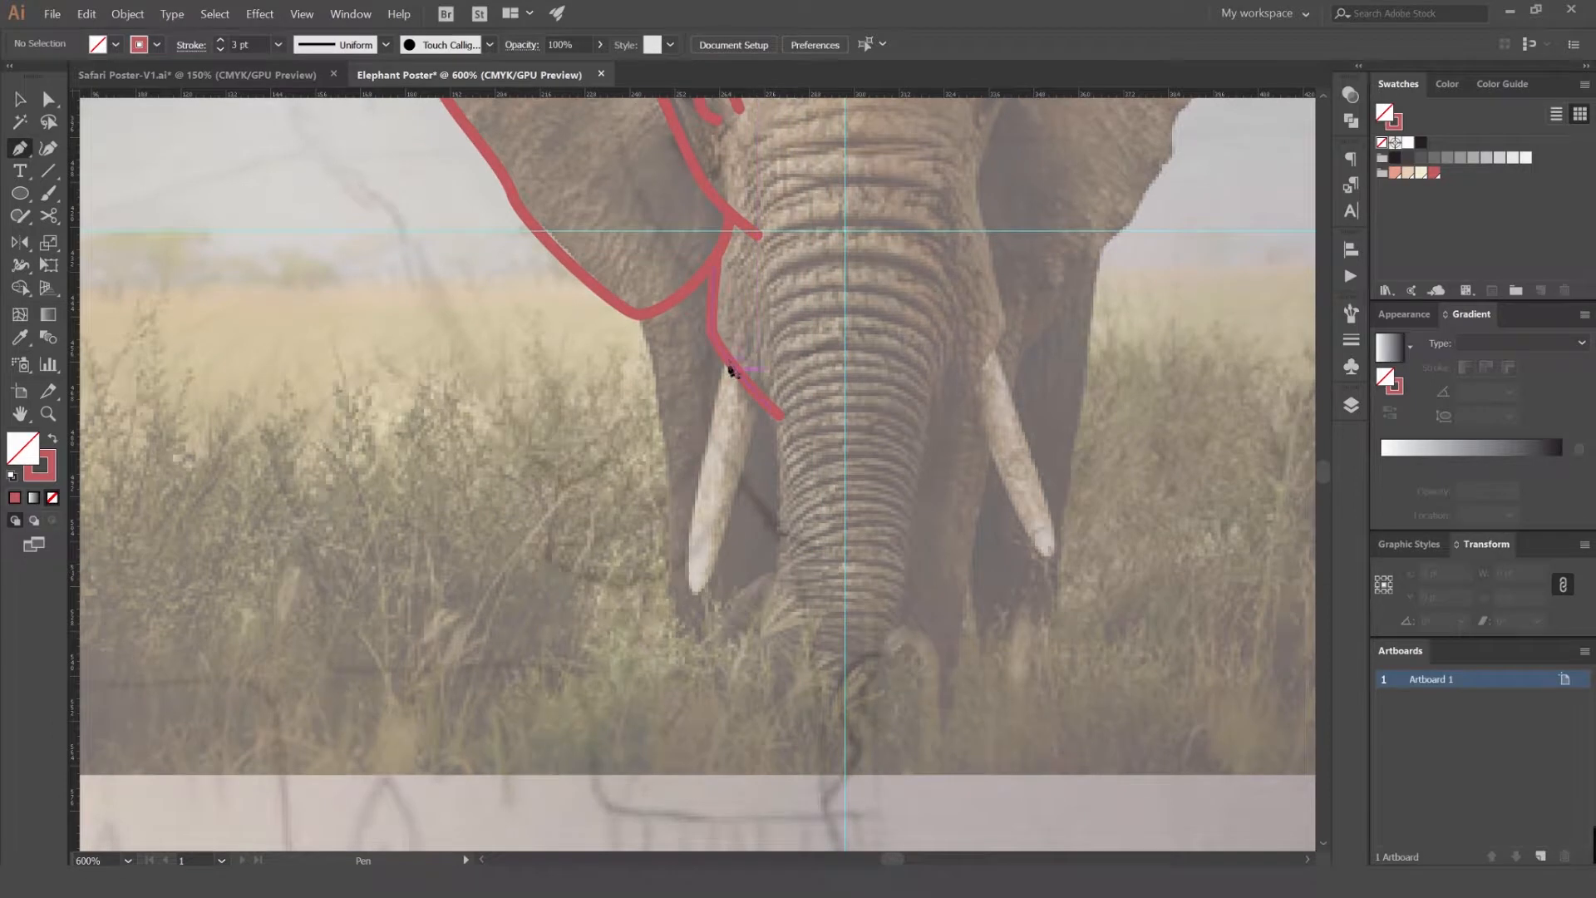
pyautogui.click(728, 359)
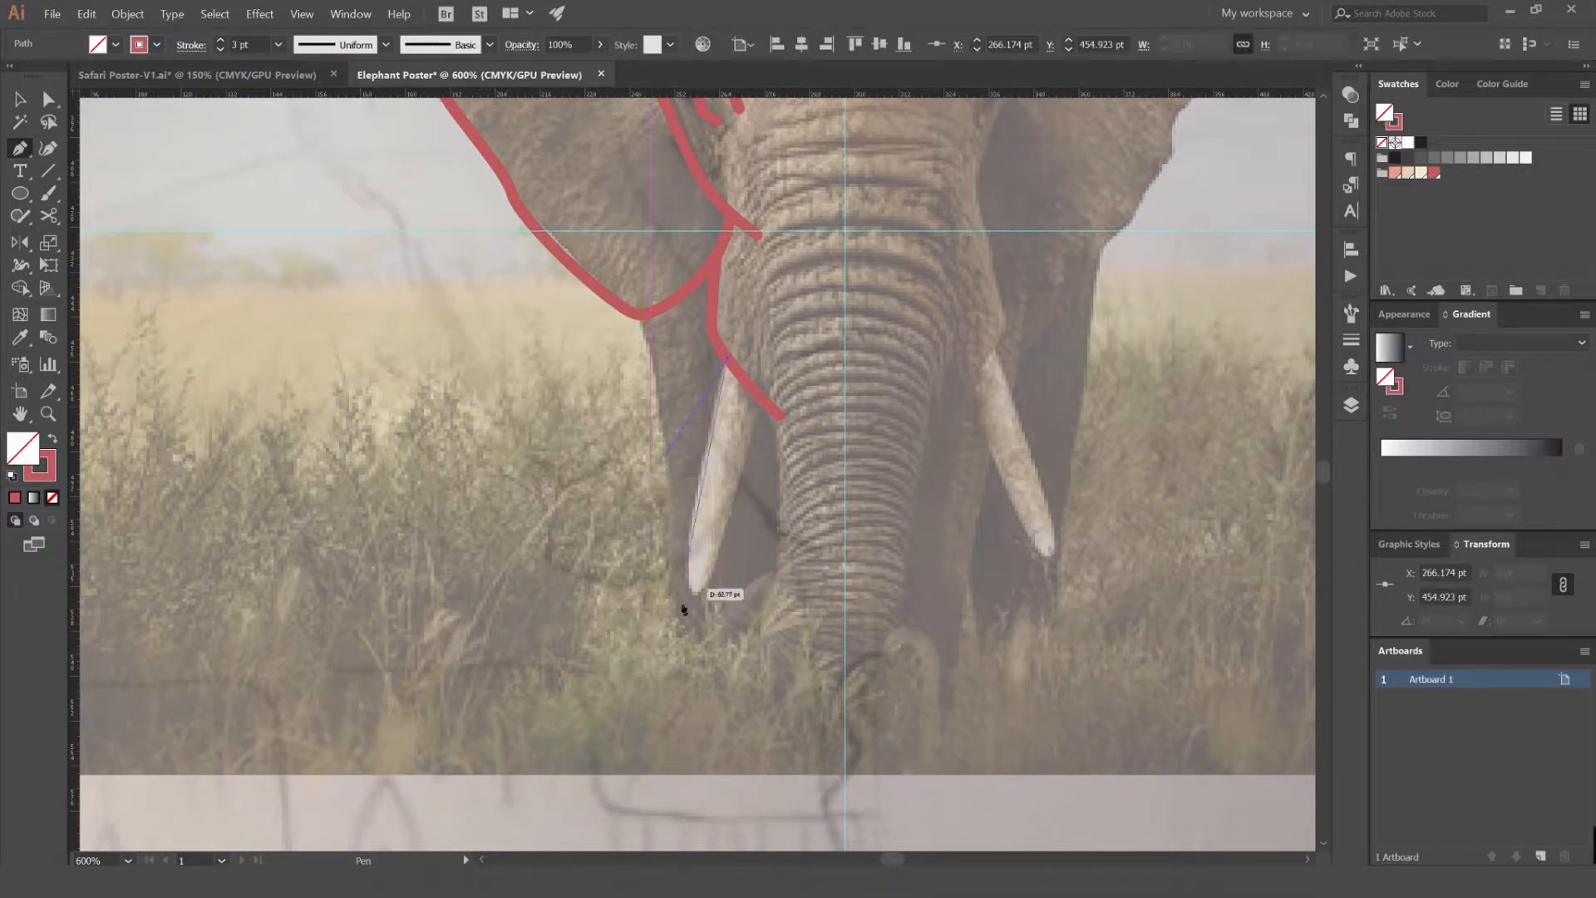
pyautogui.click(689, 581)
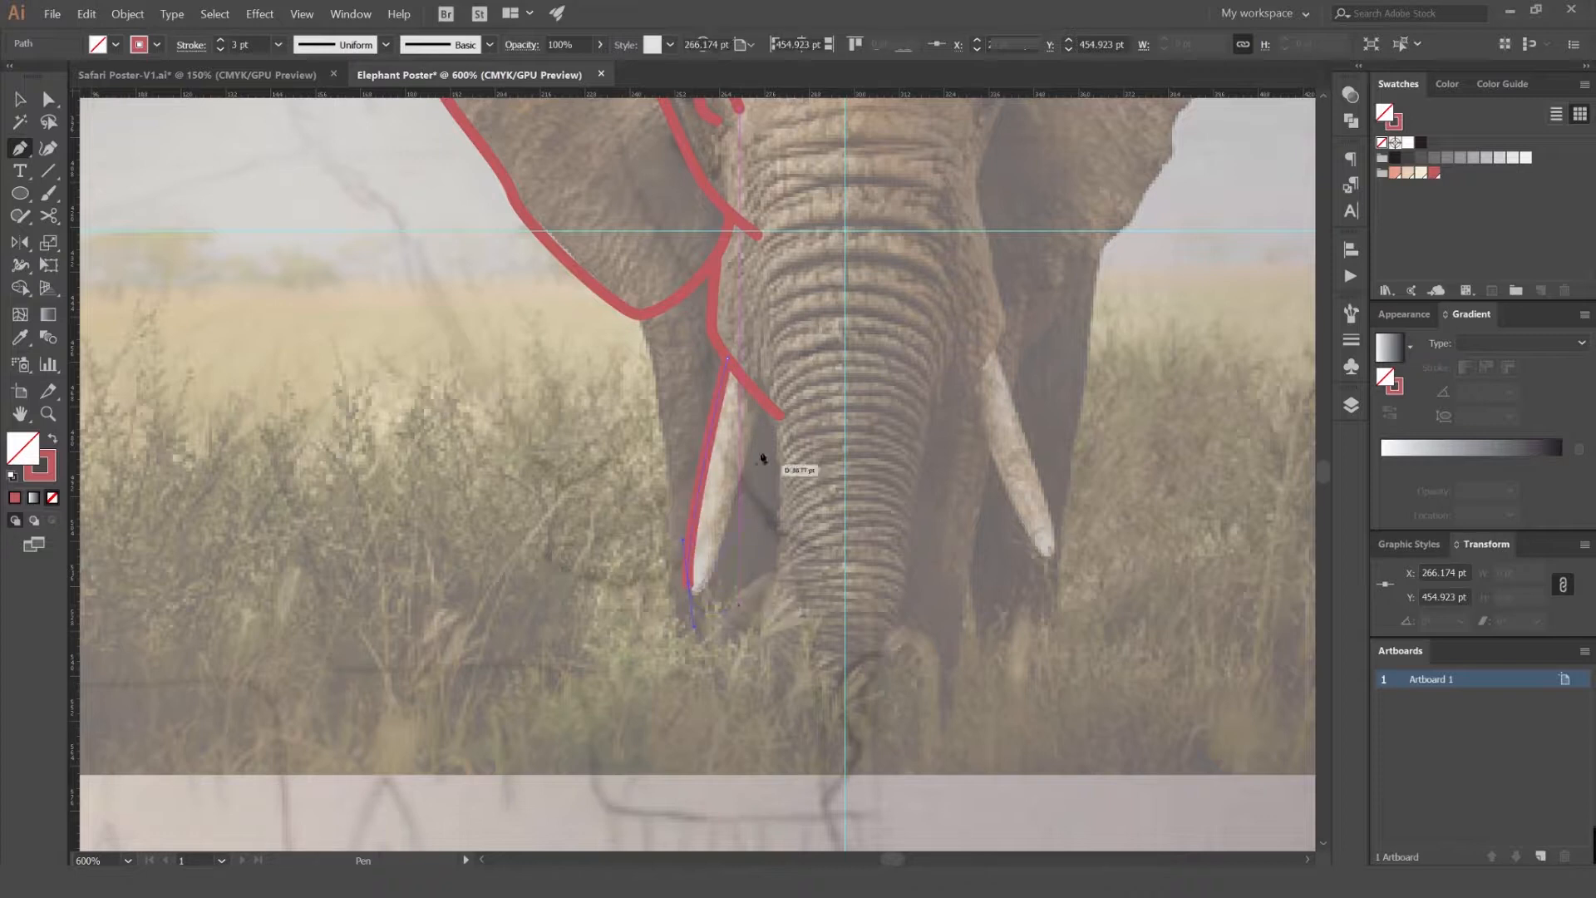
pyautogui.click(757, 409)
pyautogui.press('v')
pyautogui.click(809, 386)
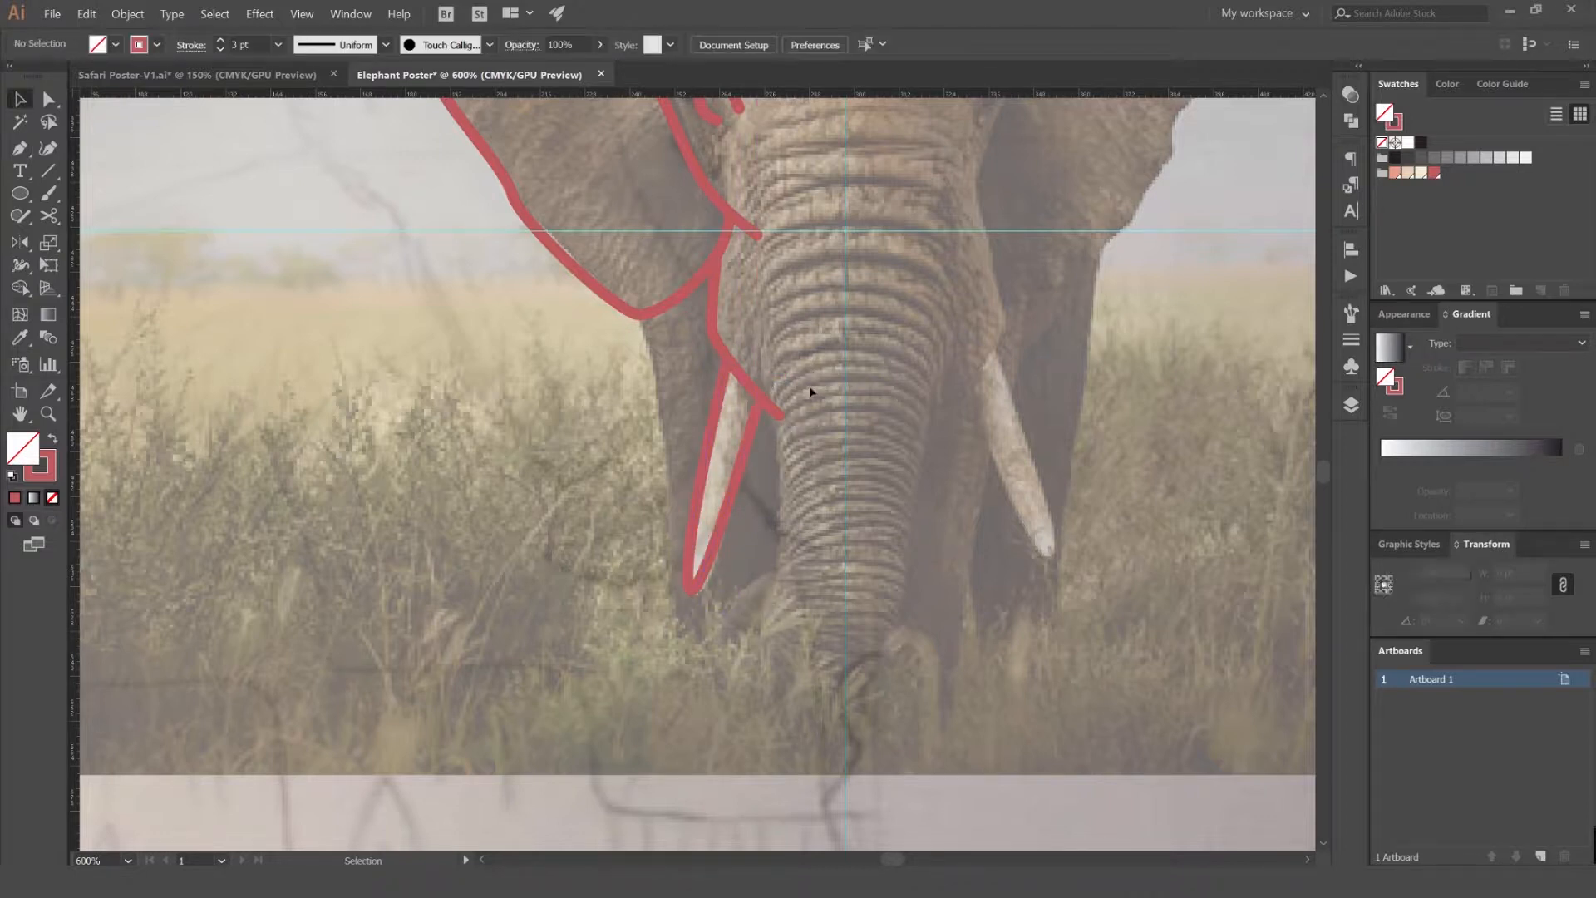
pyautogui.hotkey('ctrl', 'z')
pyautogui.hotkey('ctrl', 'z')
pyautogui.hotkey('ctrl', 'z')
# - Draw a stylized left tusk with the Pen tool, curving outward from the cheek line to a pointed tip and back
pyautogui.press('p')
pyautogui.click(729, 363)
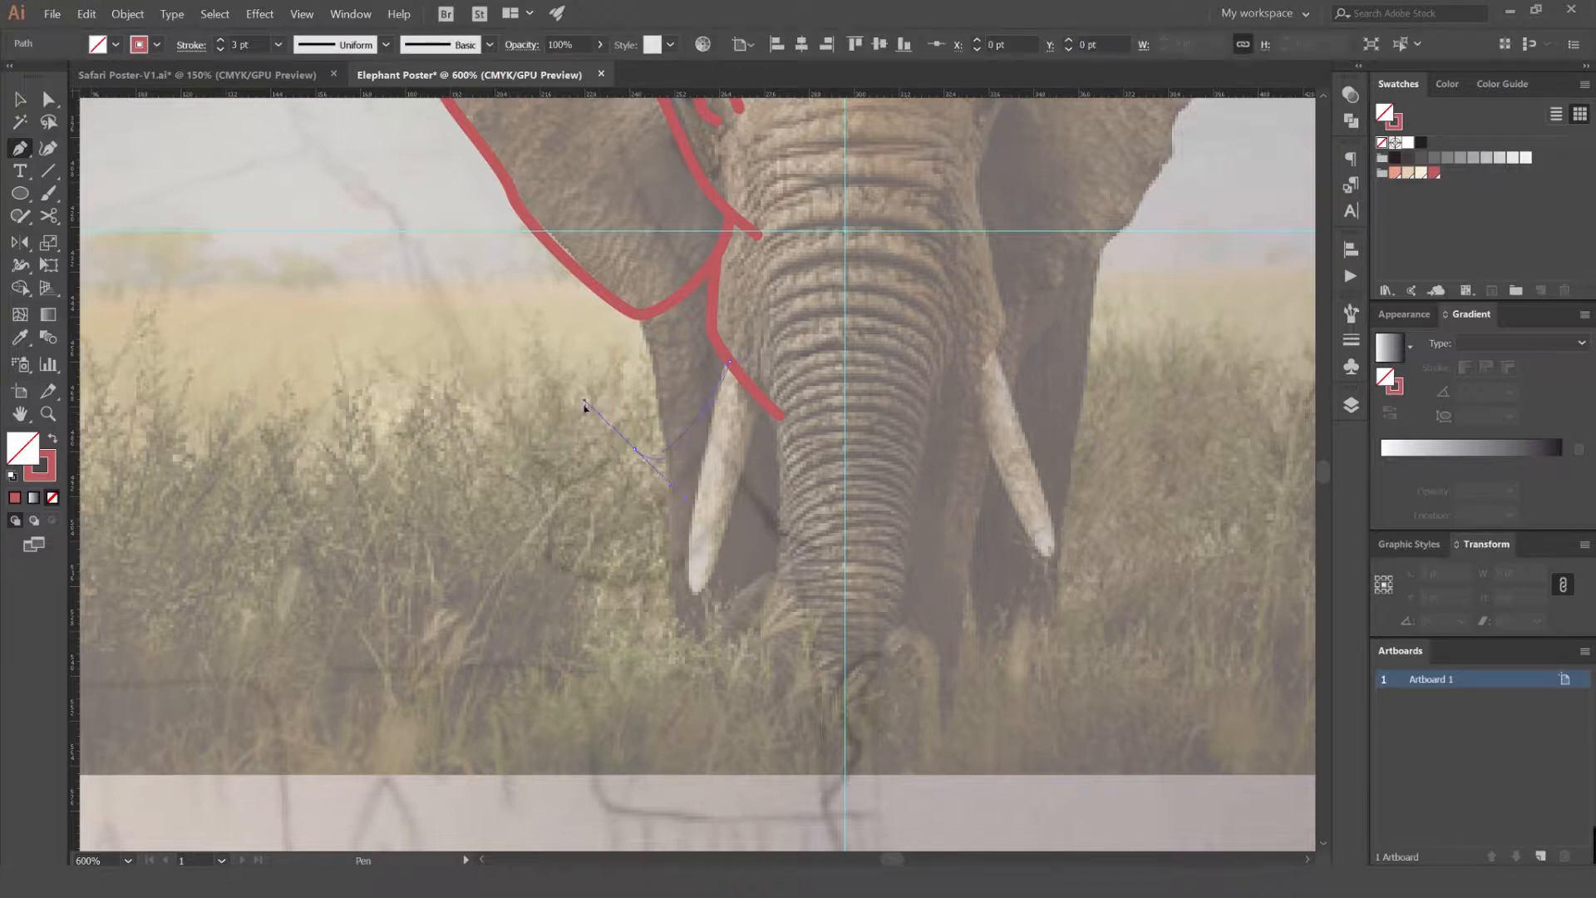
pyautogui.moveTo(633, 450); pyautogui.dragTo(737, 492)
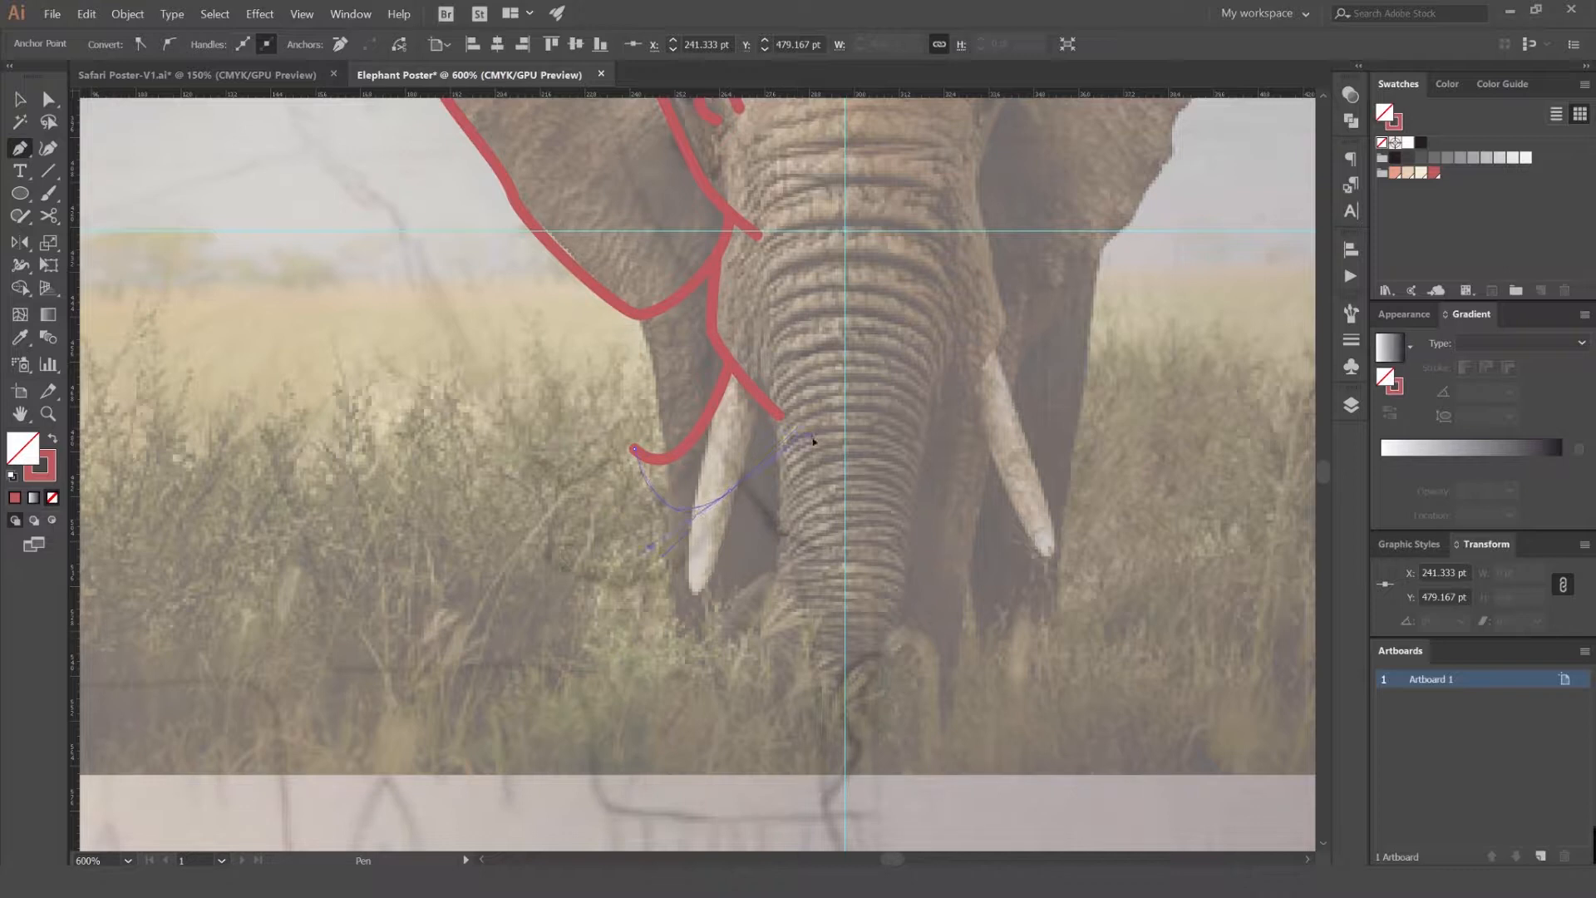
pyautogui.moveTo(804, 454); pyautogui.dragTo(805, 452)
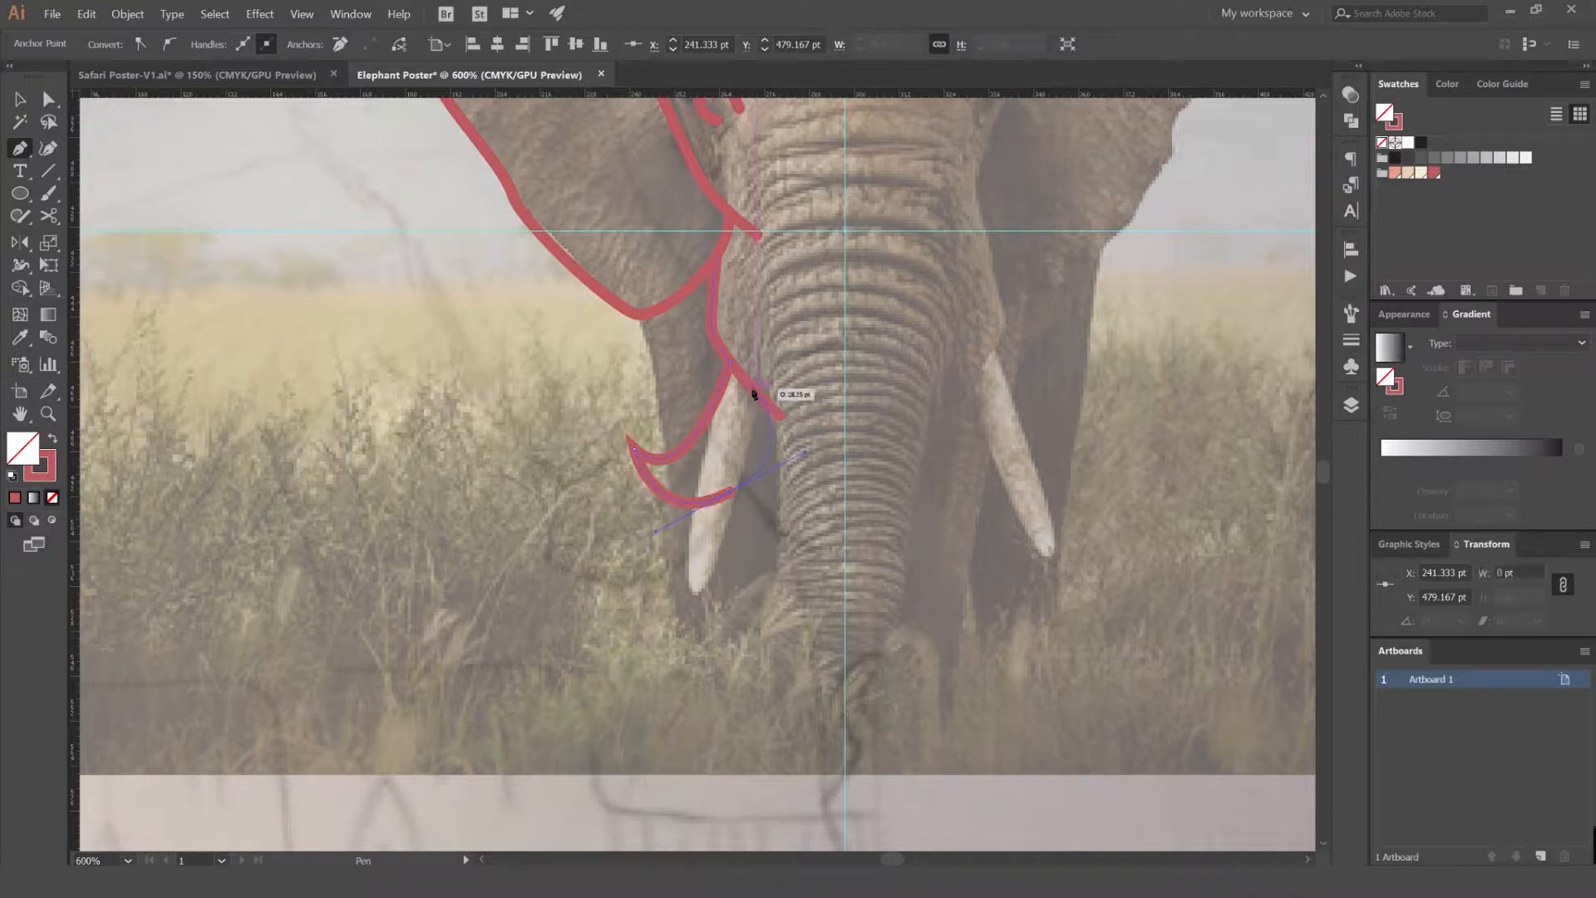
pyautogui.press('v')
pyautogui.scroll(2, 743, 480)
# - Move the tusk's tip farther outward and remove the extra curve near the tusk's inner end
pyautogui.press('a')
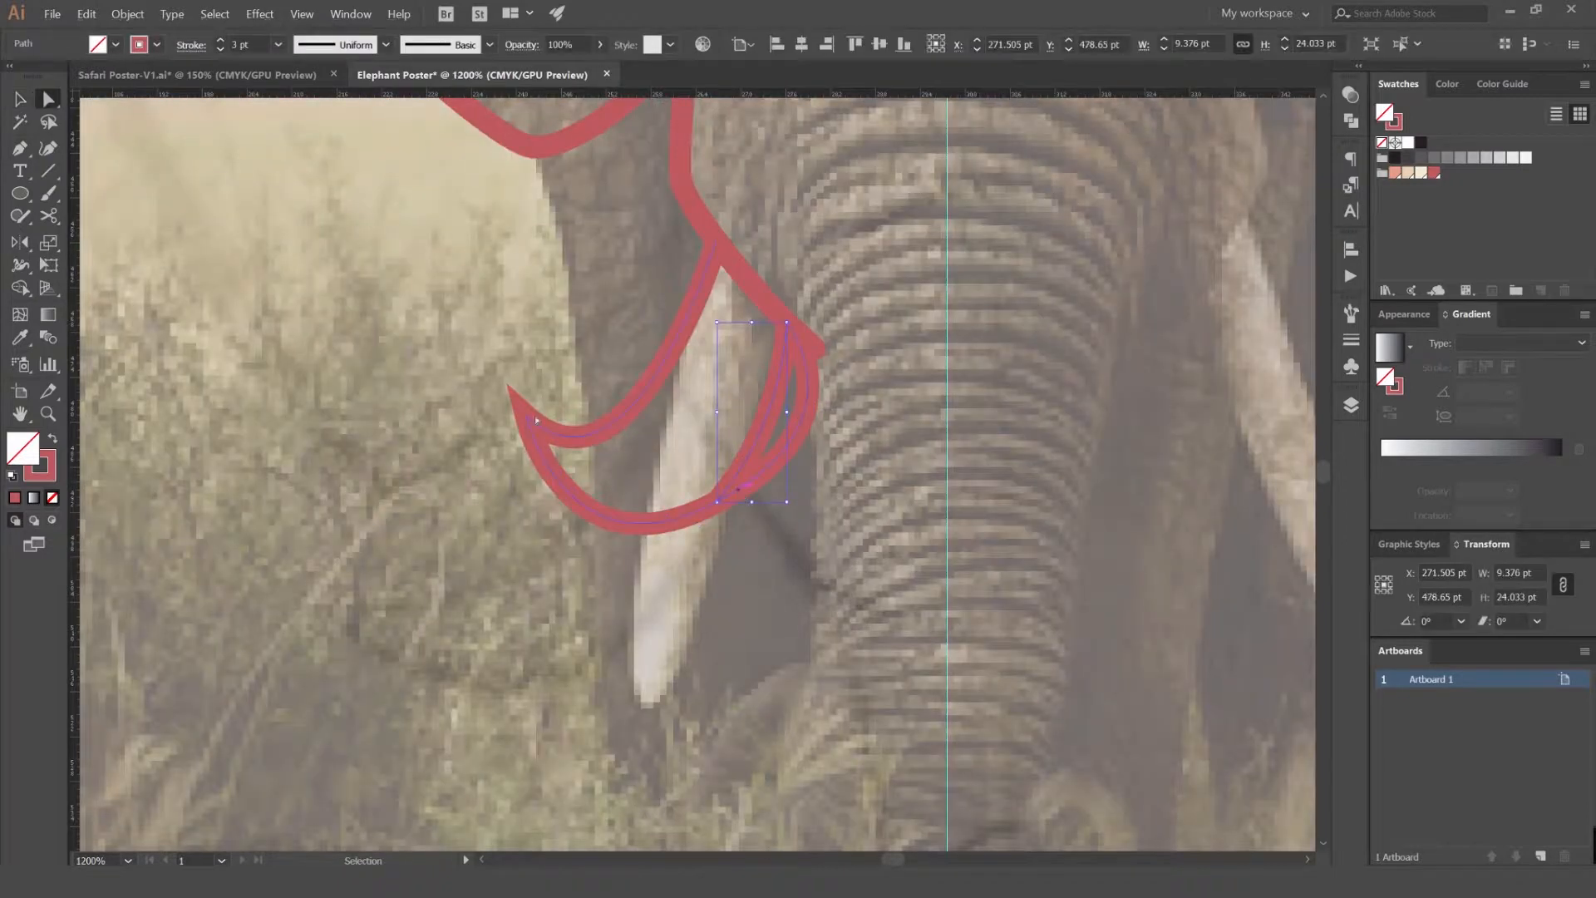
pyautogui.moveTo(534, 425); pyautogui.dragTo(468, 437)
pyautogui.click(748, 452)
pyautogui.click(748, 452)
pyautogui.press('v')
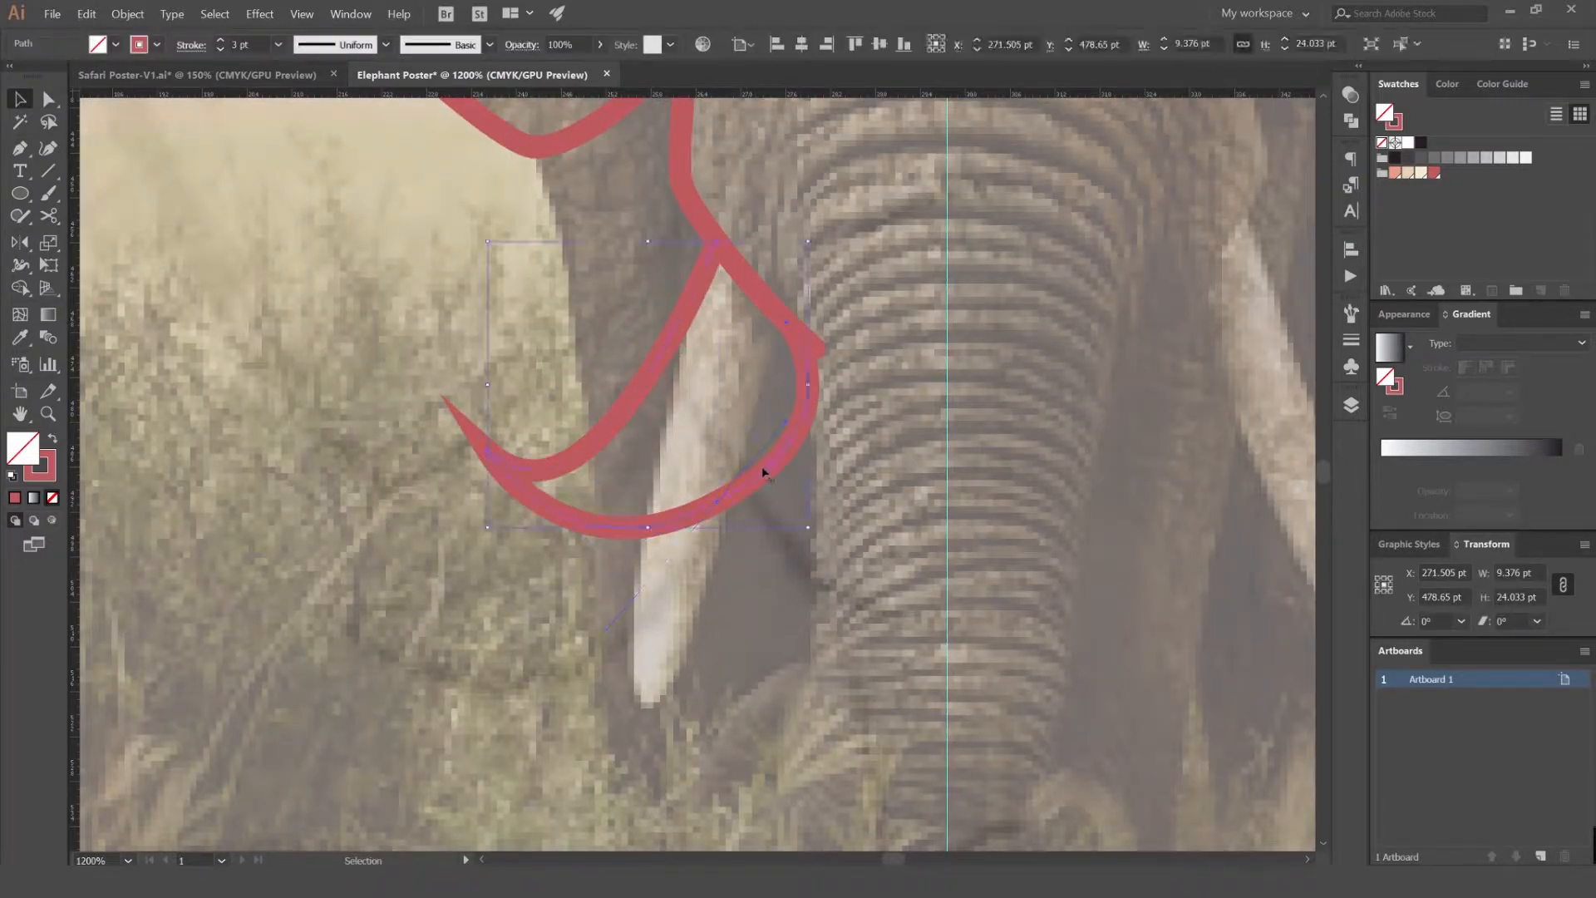
# - Reshape the tusk's lower curve, attach its inner end to the cheek line, and adjust the tip's position and handle
pyautogui.press('a')
pyautogui.moveTo(720, 502); pyautogui.dragTo(698, 475)
pyautogui.click(699, 528)
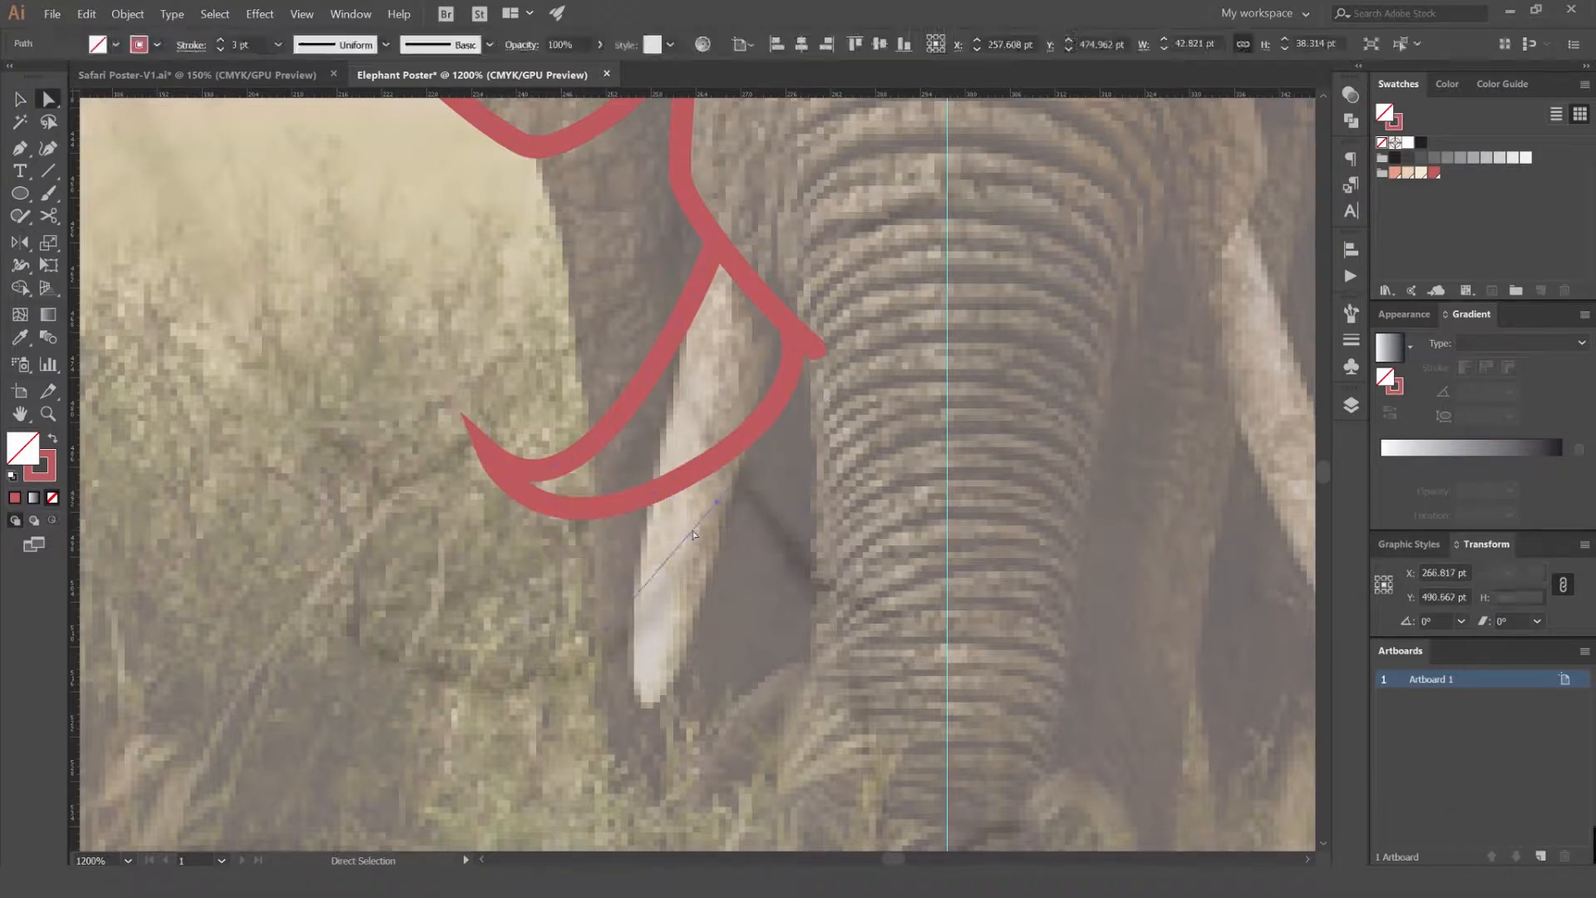
pyautogui.click(794, 402)
pyautogui.click(792, 332)
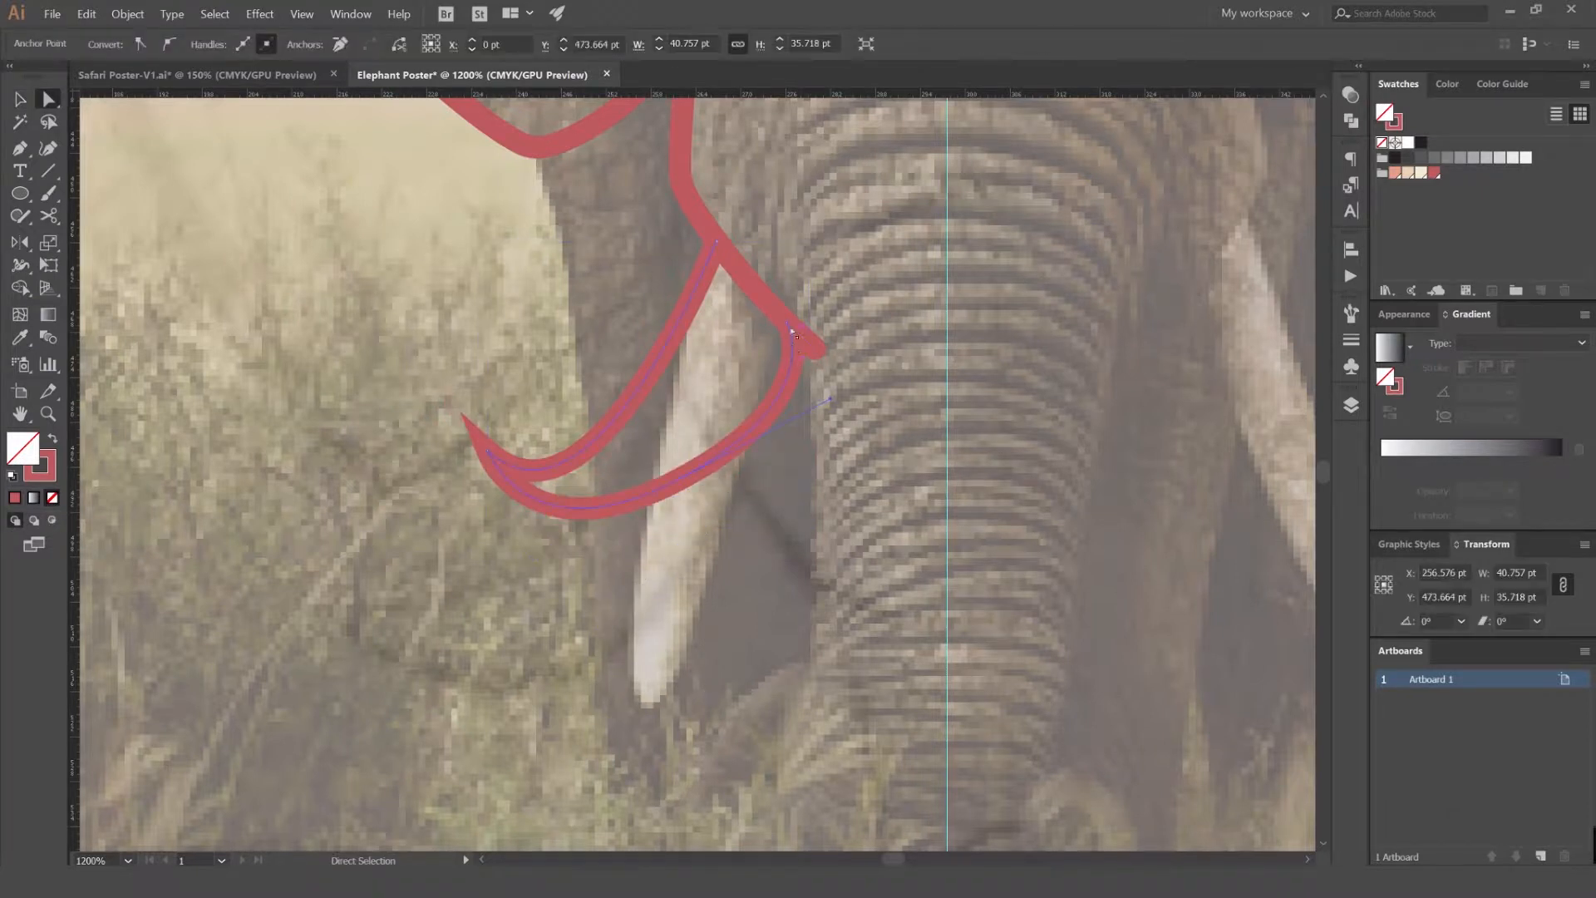
pyautogui.click(787, 389)
pyautogui.click(808, 459)
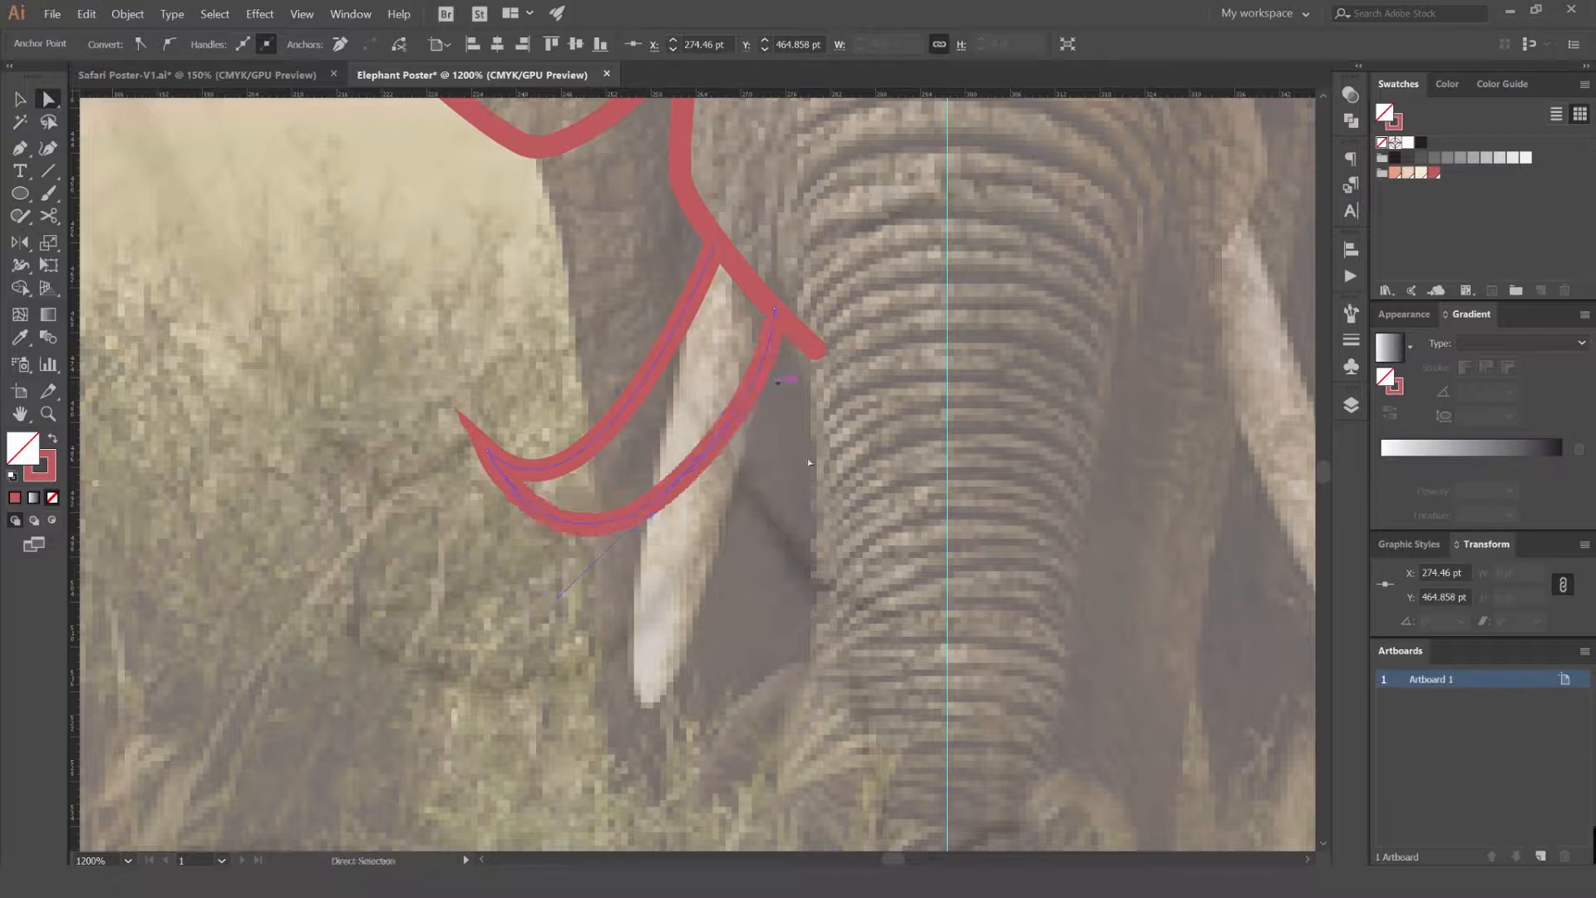
pyautogui.moveTo(488, 451); pyautogui.dragTo(463, 473)
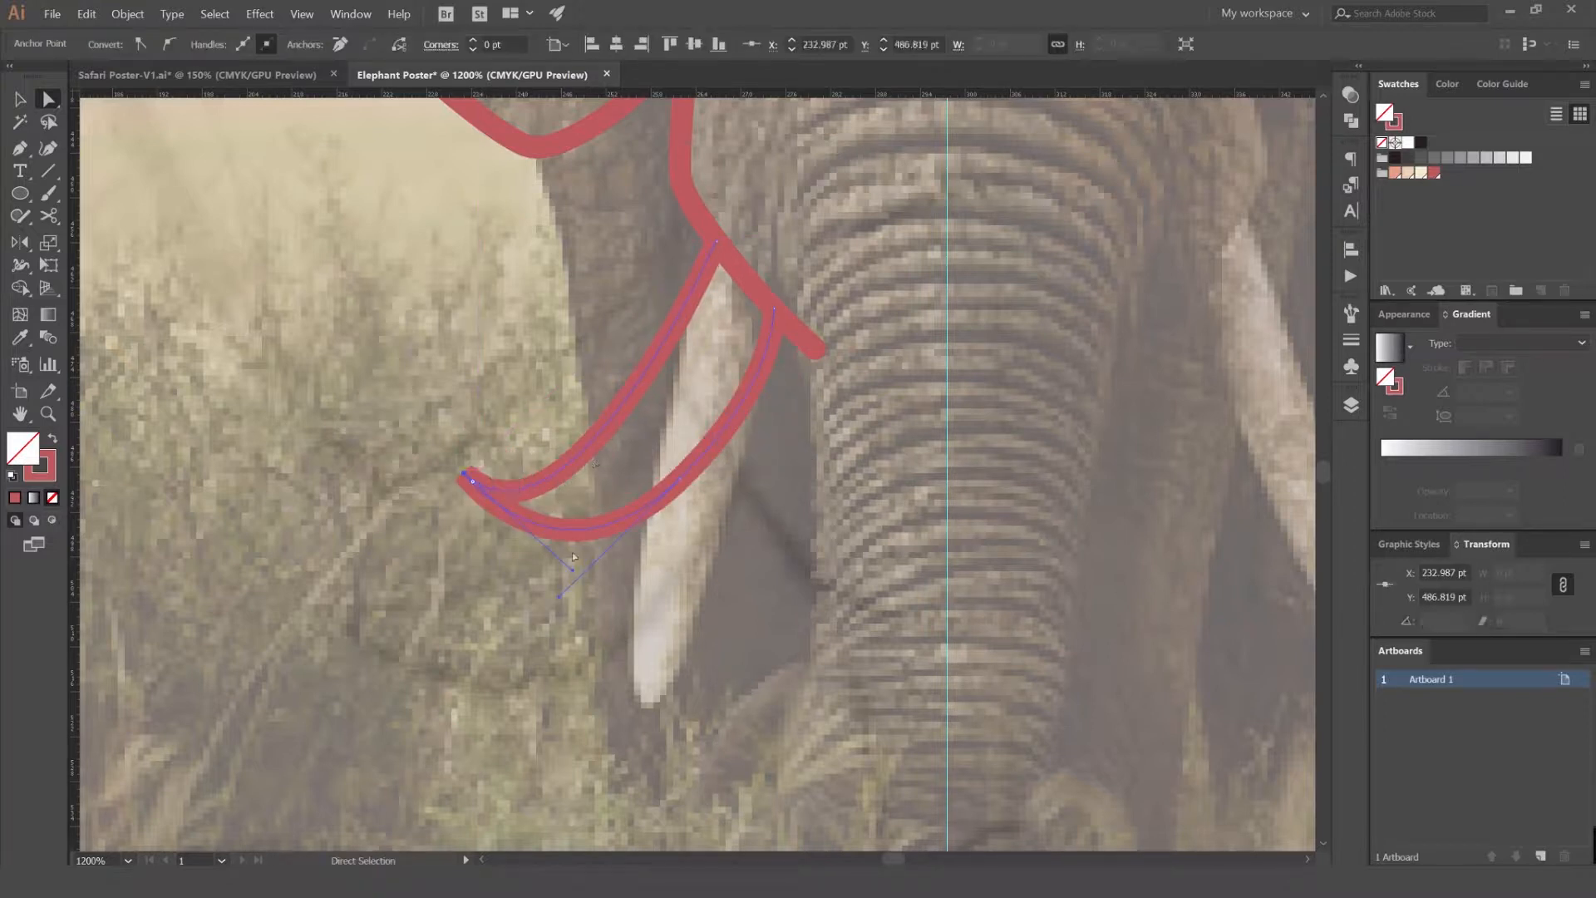
pyautogui.moveTo(591, 515); pyautogui.dragTo(586, 508)
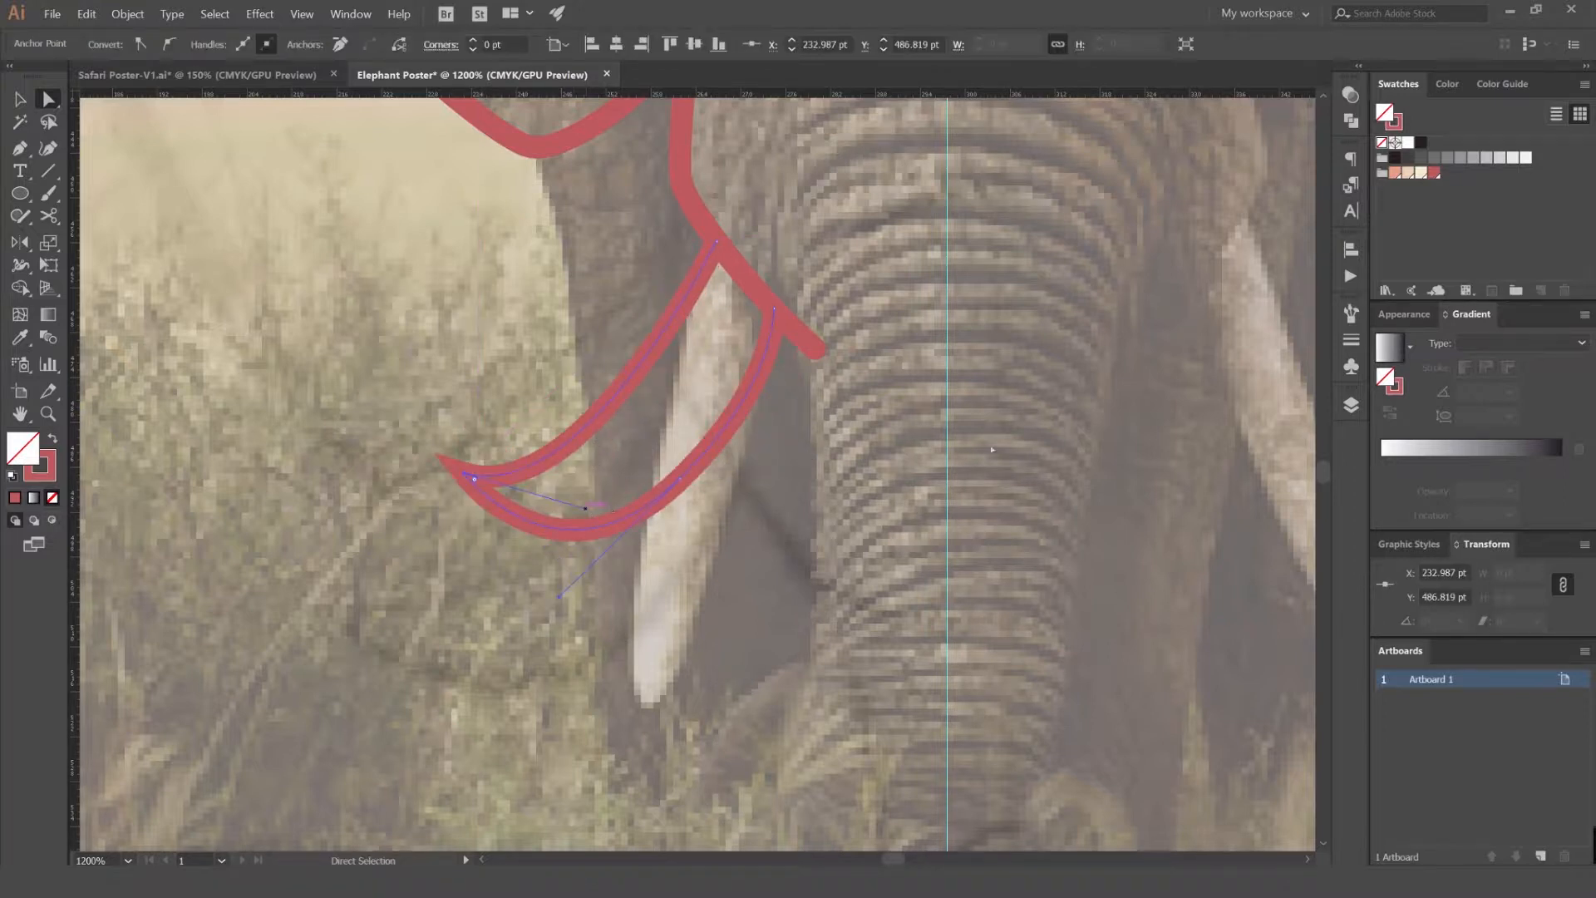
# - Set the tusk stroke's corner to a round join
pyautogui.click(1351, 340)
pyautogui.click(1209, 383)
pyautogui.click(945, 323)
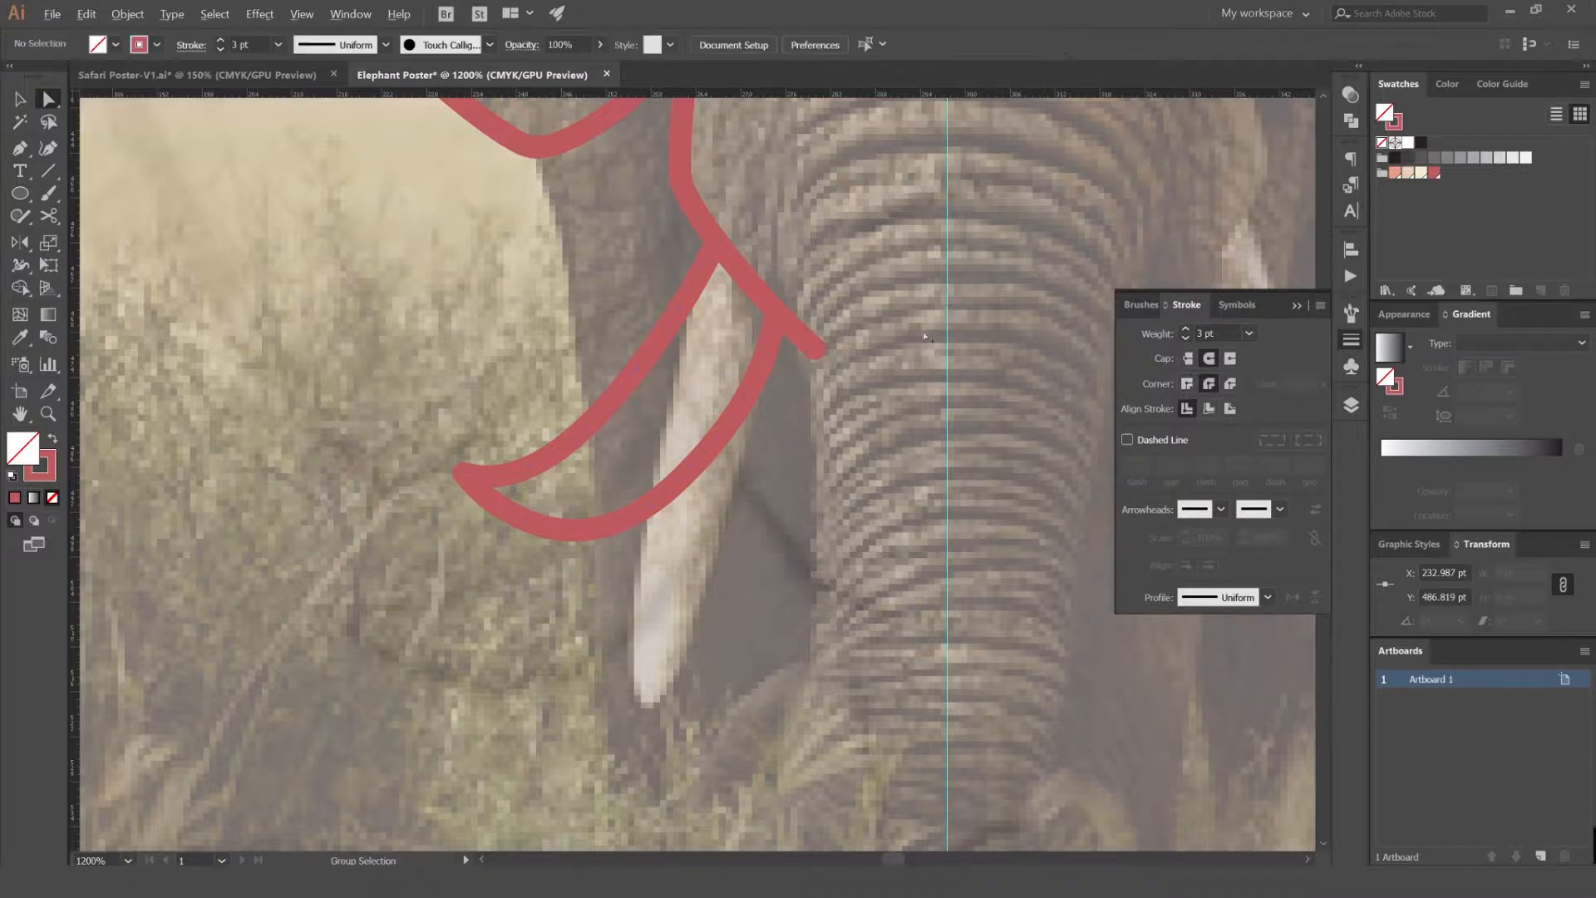
pyautogui.scroll(-3, 944, 321)
pyautogui.moveTo(944, 322); pyautogui.dragTo(777, 375)
pyautogui.click(1351, 340)
pyautogui.scroll(-2, 916, 339)
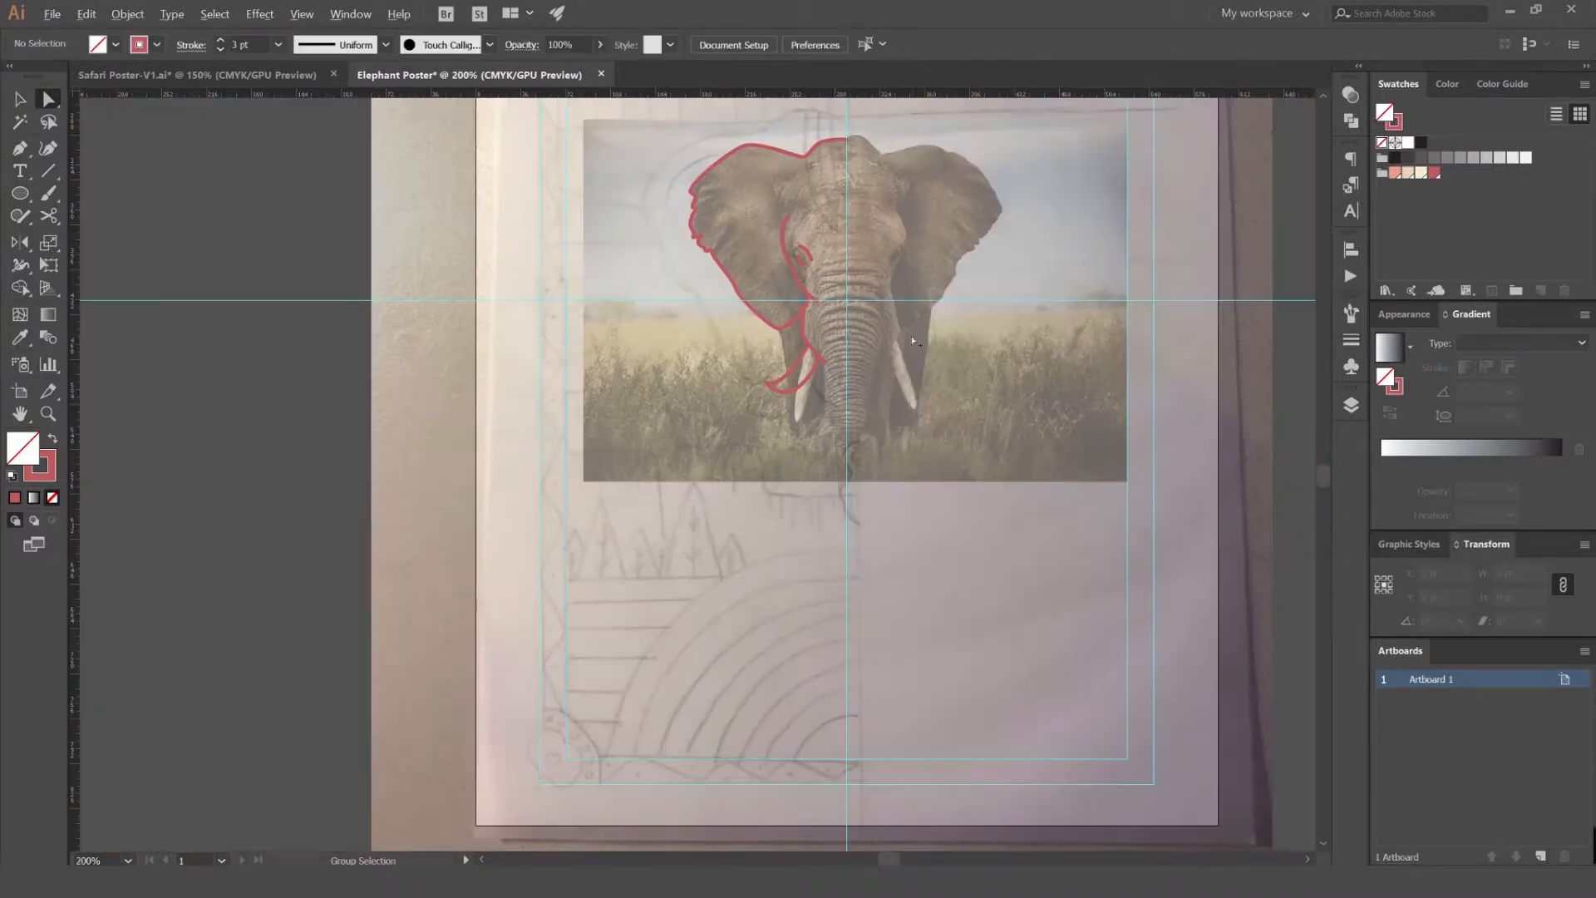
# - Lengthen the tusk by moving its tip farther left and adjust the curve handles to smooth both edges
pyautogui.scroll(5, 852, 360)
pyautogui.click(597, 364)
pyautogui.click(538, 520)
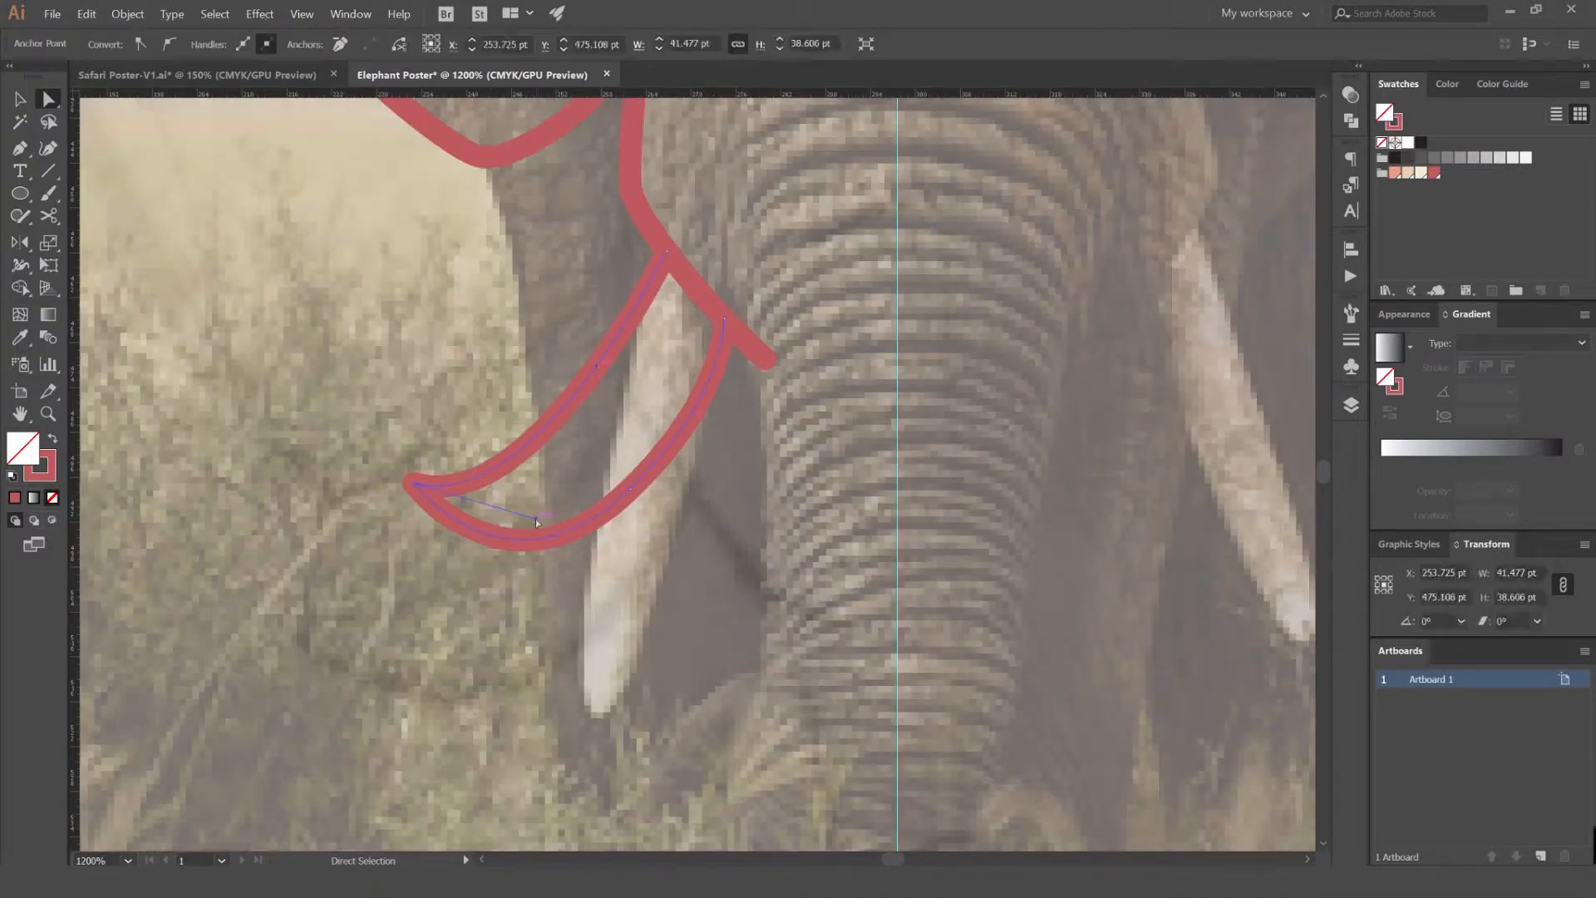
pyautogui.moveTo(631, 503); pyautogui.dragTo(624, 499)
pyautogui.click(718, 400)
pyautogui.click(720, 356)
pyautogui.moveTo(415, 483); pyautogui.dragTo(375, 488)
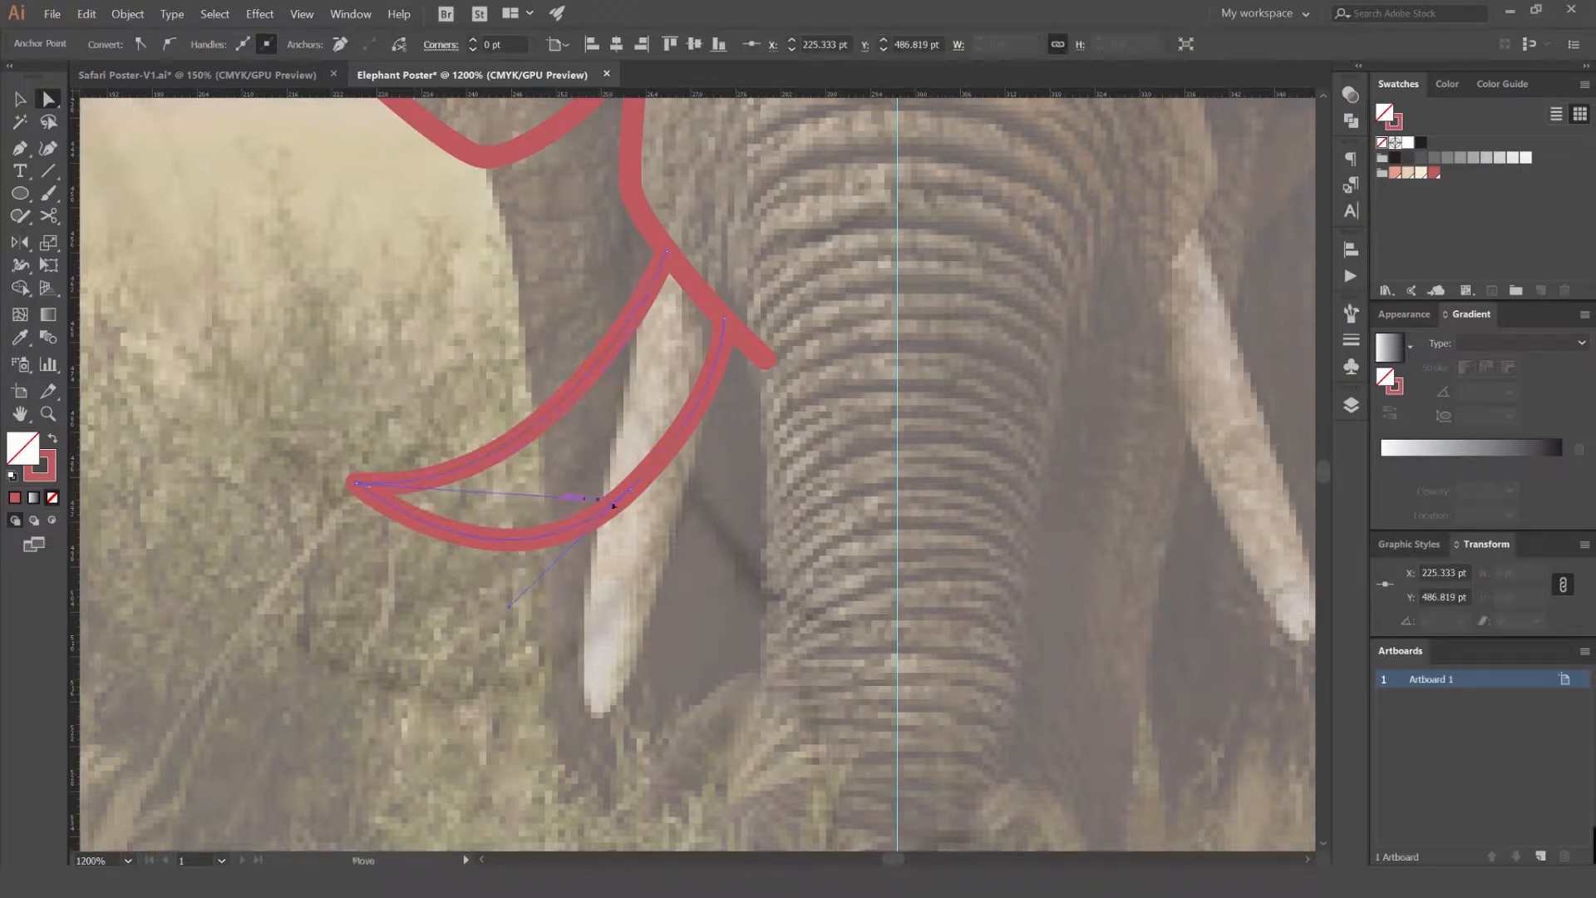
pyautogui.moveTo(648, 515); pyautogui.dragTo(631, 566)
# - Move the upper end of the tusk's top curve higher up the cheek line and align it with the line's bend
pyautogui.moveTo(666, 252); pyautogui.dragTo(644, 214)
pyautogui.click(721, 215)
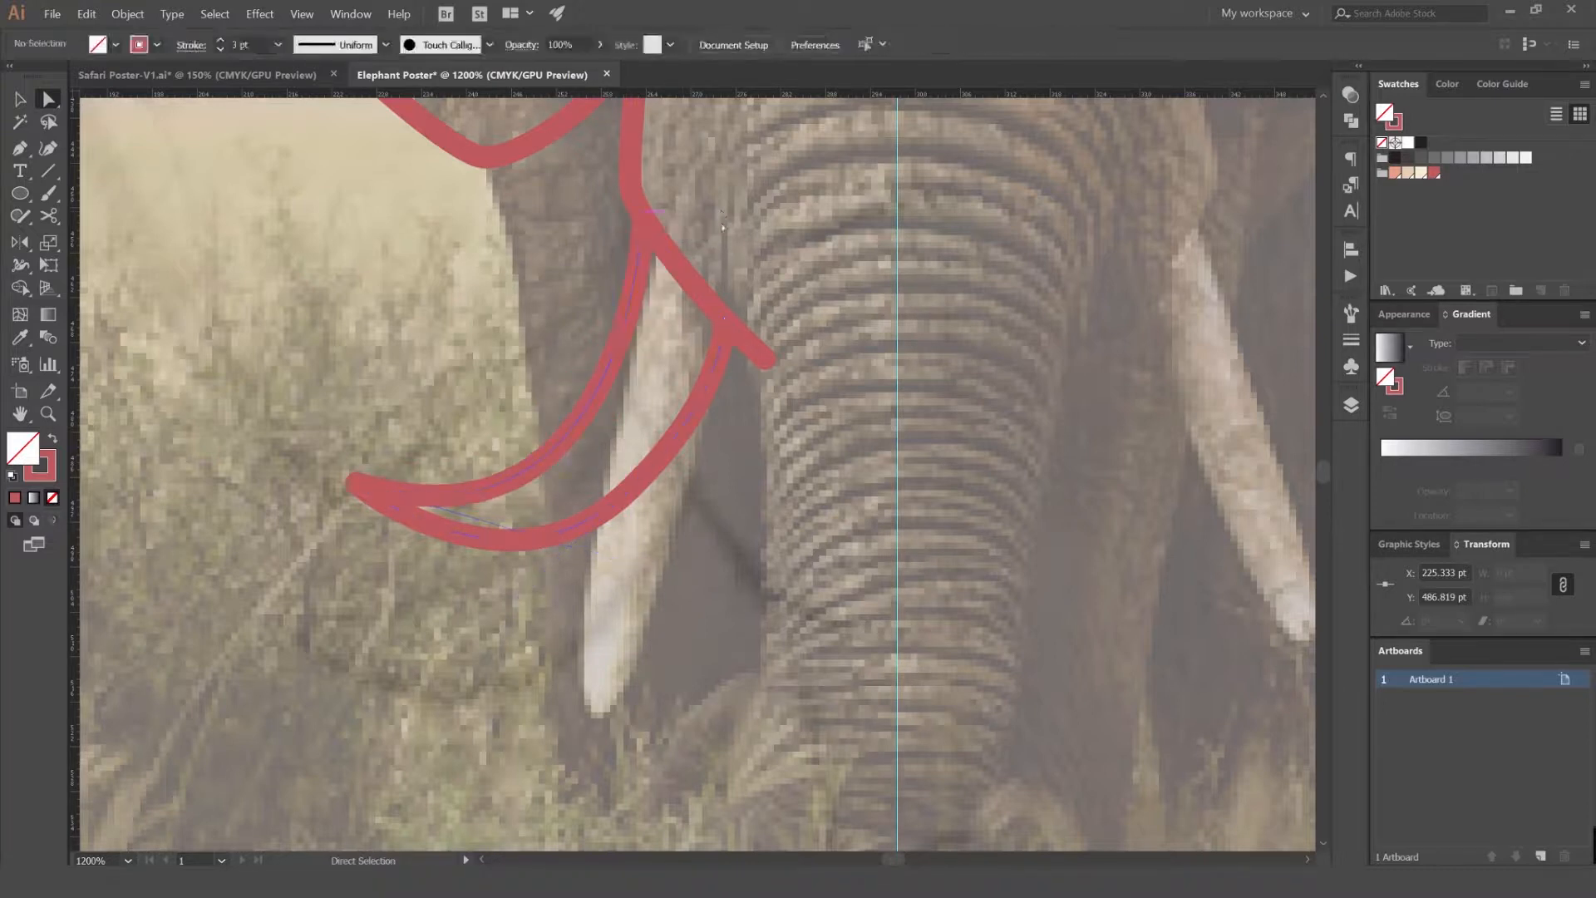
pyautogui.click(633, 228)
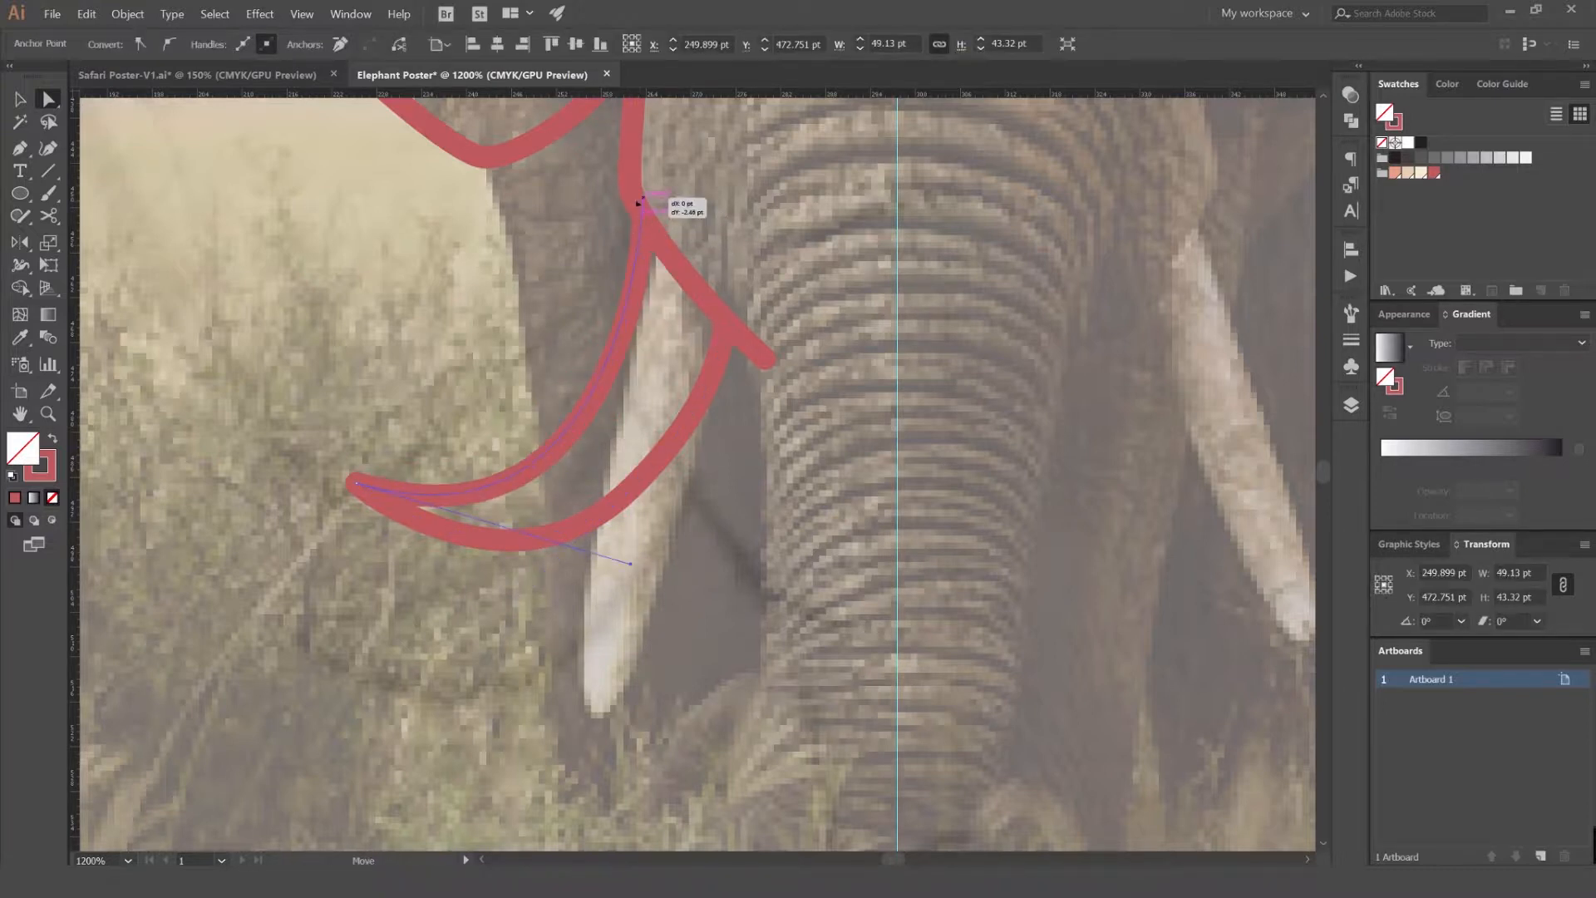
pyautogui.click(769, 204)
pyautogui.scroll(-3, 770, 206)
pyautogui.scroll(4, 720, 203)
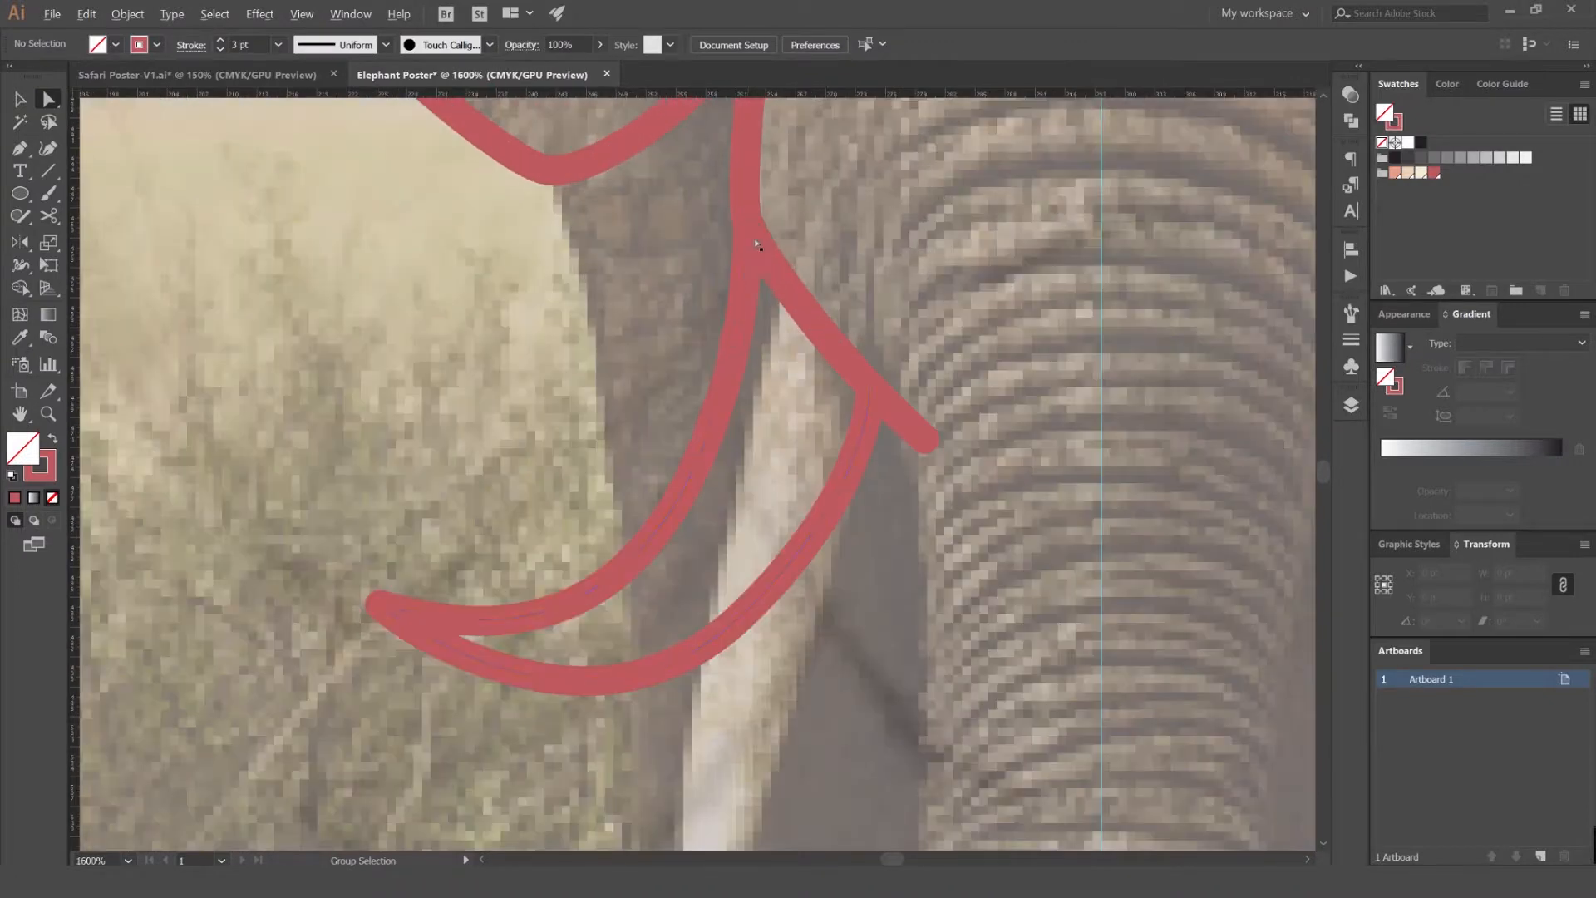
pyautogui.click(750, 226)
pyautogui.moveTo(750, 230); pyautogui.dragTo(756, 238)
pyautogui.scroll(-5, 848, 224)
# - Trace the trunk's left edge with the Pen tool from above the cheek line's end down and around to the vertical center guide
pyautogui.moveTo(906, 219); pyautogui.dragTo(823, 293)
pyautogui.scroll(1, 782, 357)
pyautogui.scroll(-1, 805, 327)
pyautogui.scroll(2, 804, 327)
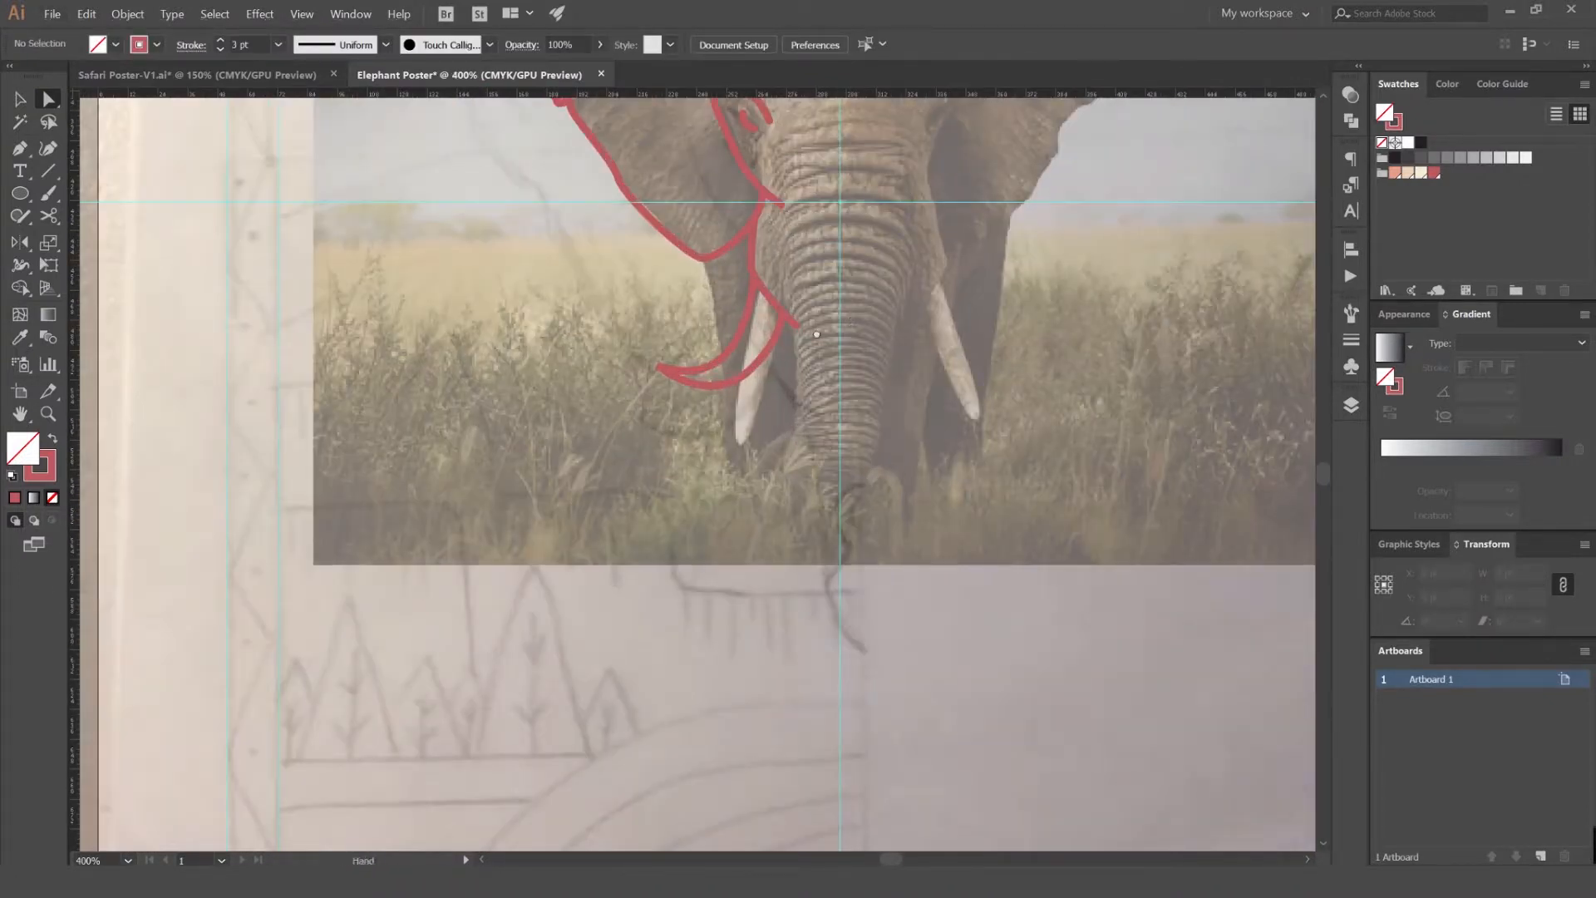
pyautogui.press('p')
pyautogui.scroll(3, 758, 308)
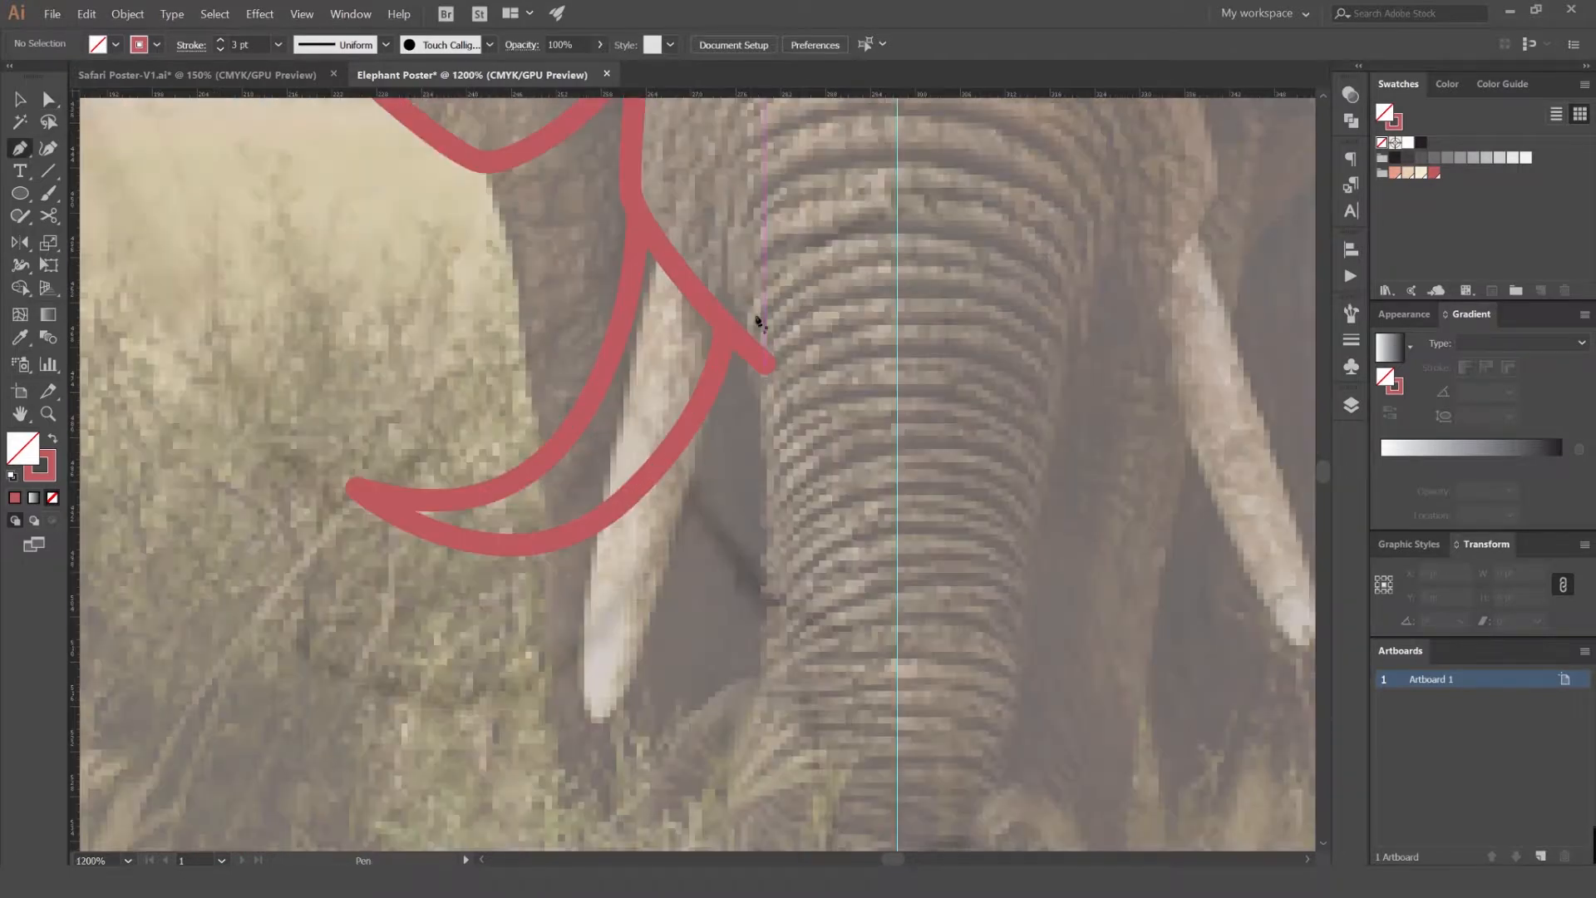
pyautogui.click(751, 241)
pyautogui.scroll(-1, 758, 482)
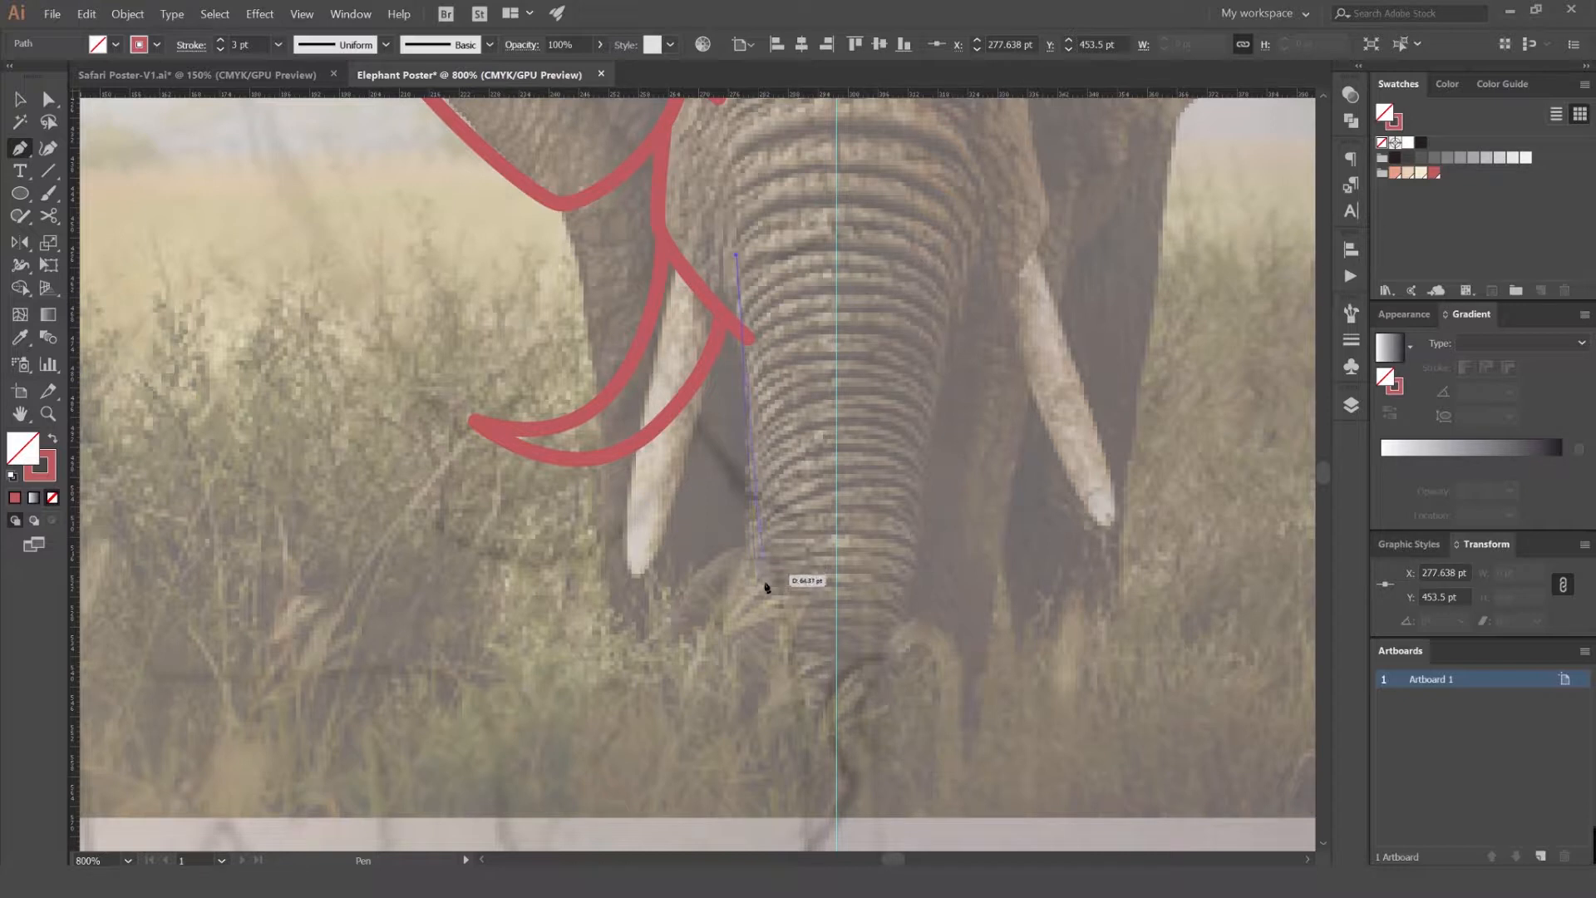
pyautogui.hotkey('ctrl', 'z')
pyautogui.click(729, 246)
pyautogui.moveTo(755, 589); pyautogui.dragTo(758, 632)
pyautogui.moveTo(746, 705); pyautogui.dragTo(747, 703)
pyautogui.click(836, 573)
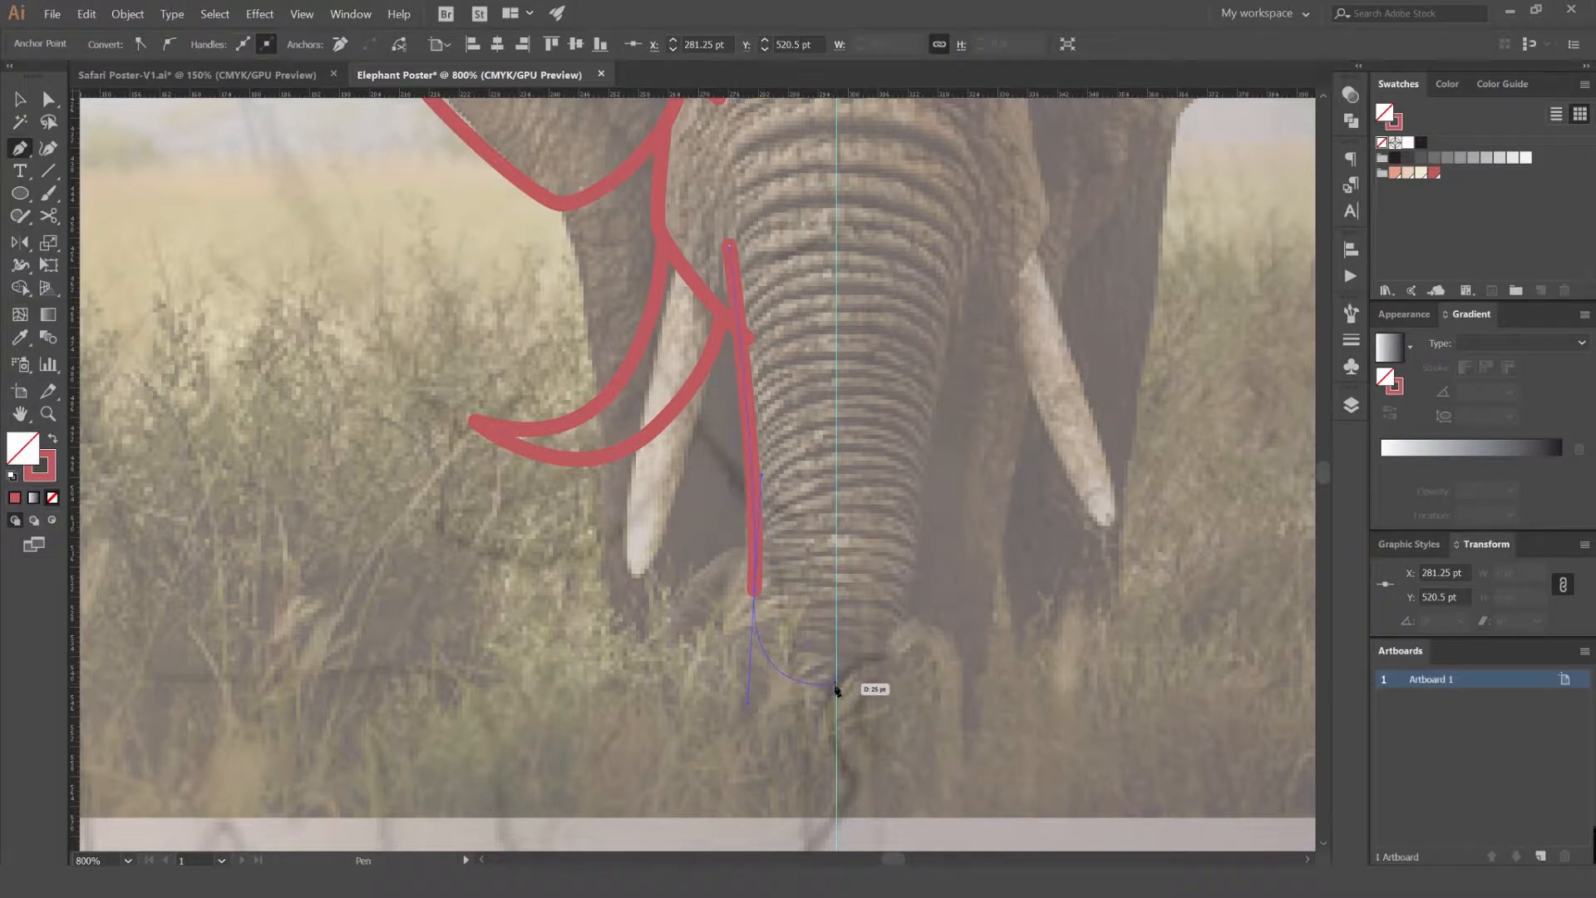
pyautogui.click(835, 689)
pyautogui.press('v')
pyautogui.click(871, 625)
# - Move the top anchor of the trunk line slightly right and down with the Direct Selection tool
pyautogui.scroll(-3, 871, 626)
pyautogui.moveTo(871, 626); pyautogui.dragTo(783, 542)
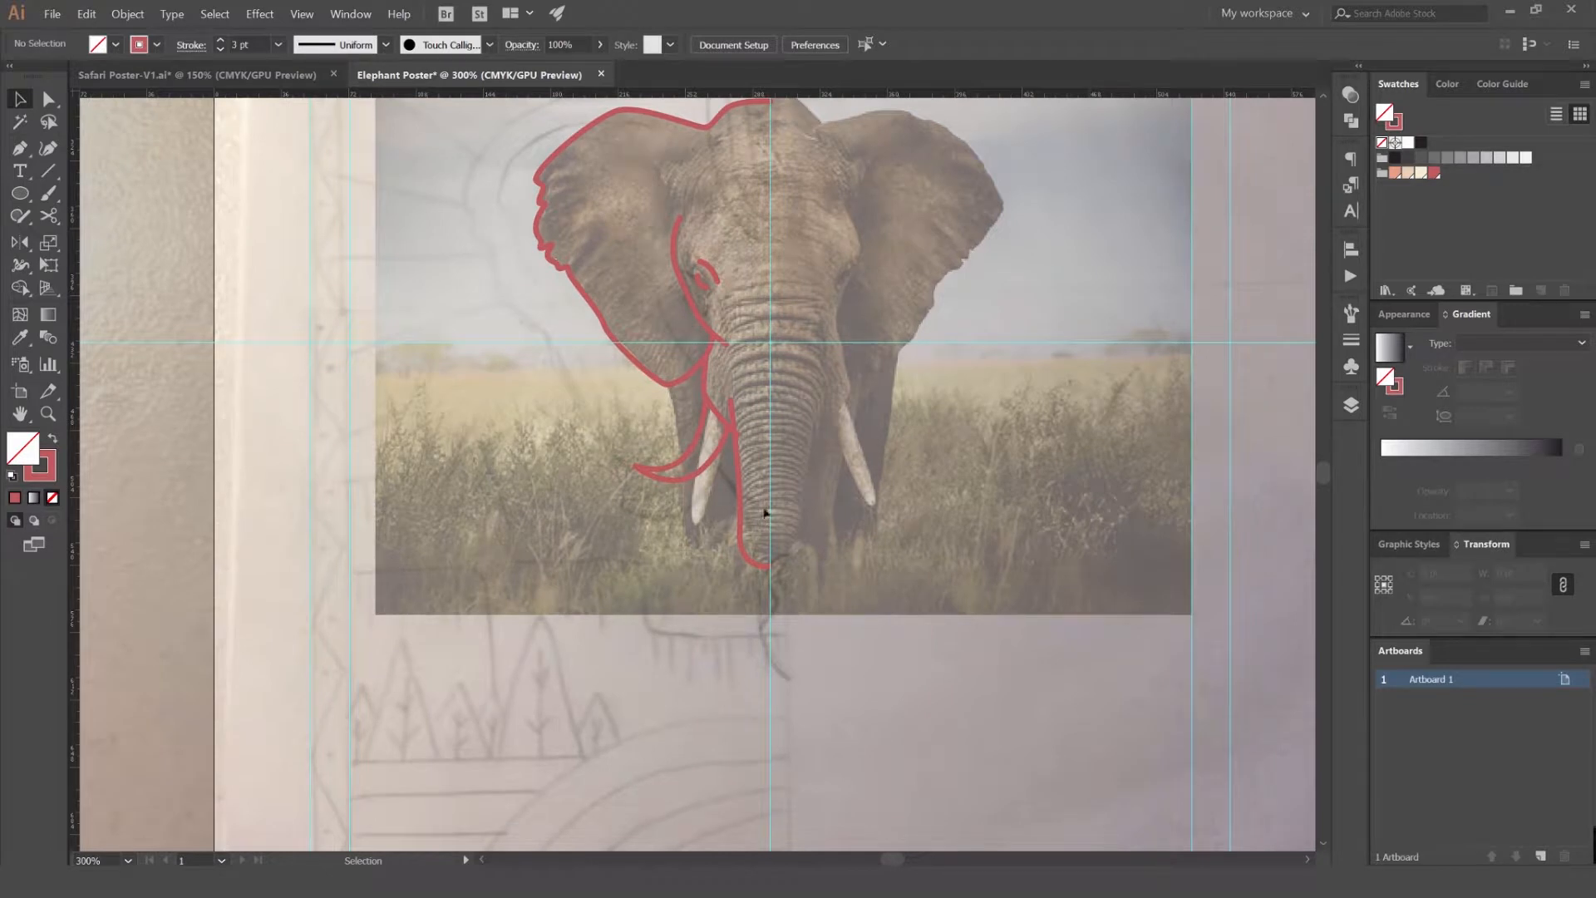
pyautogui.scroll(2, 735, 528)
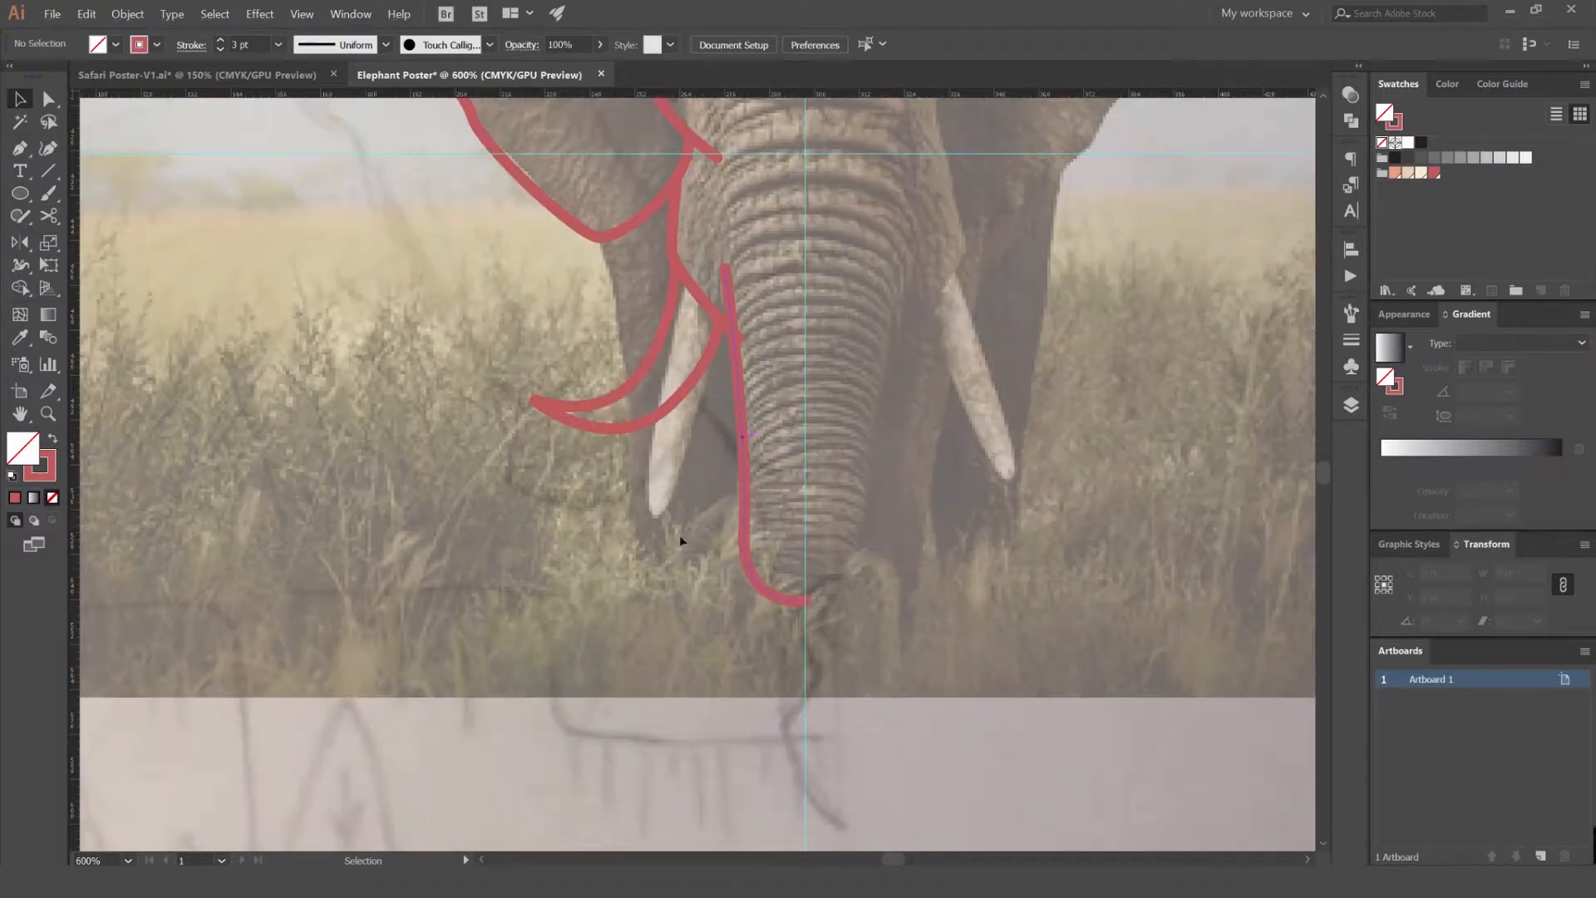
pyautogui.scroll(1, 765, 478)
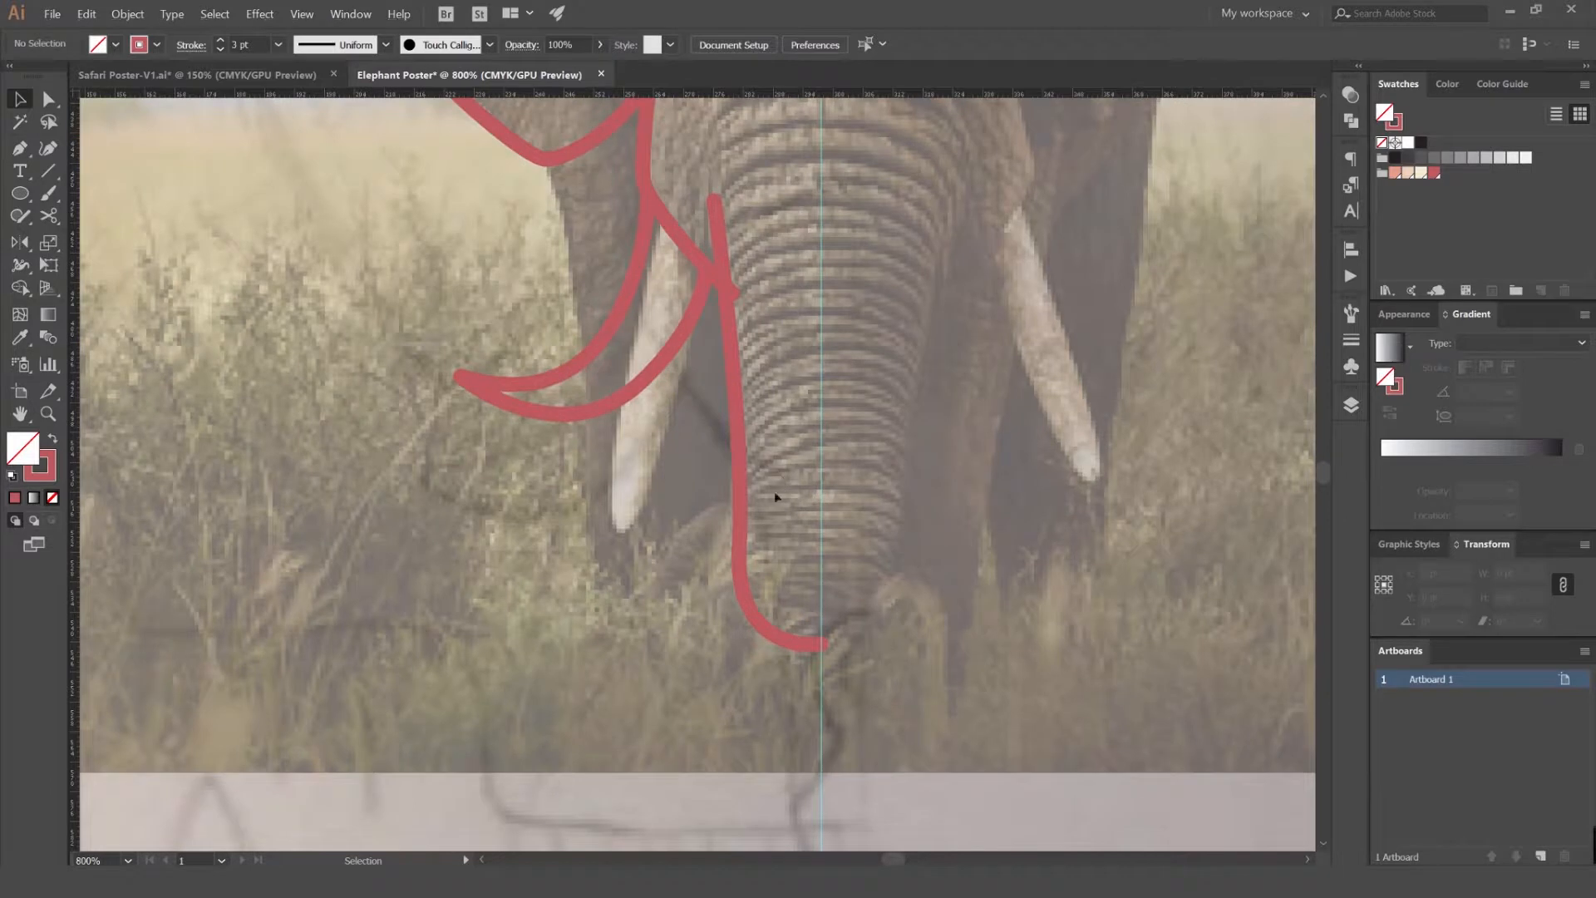
pyautogui.press('a')
pyautogui.moveTo(713, 197); pyautogui.dragTo(733, 215)
# - Draw a curling line inside the lower trunk with the Pen tool, from its left edge up through a notch to the center guide
pyautogui.moveTo(841, 348); pyautogui.dragTo(815, 317)
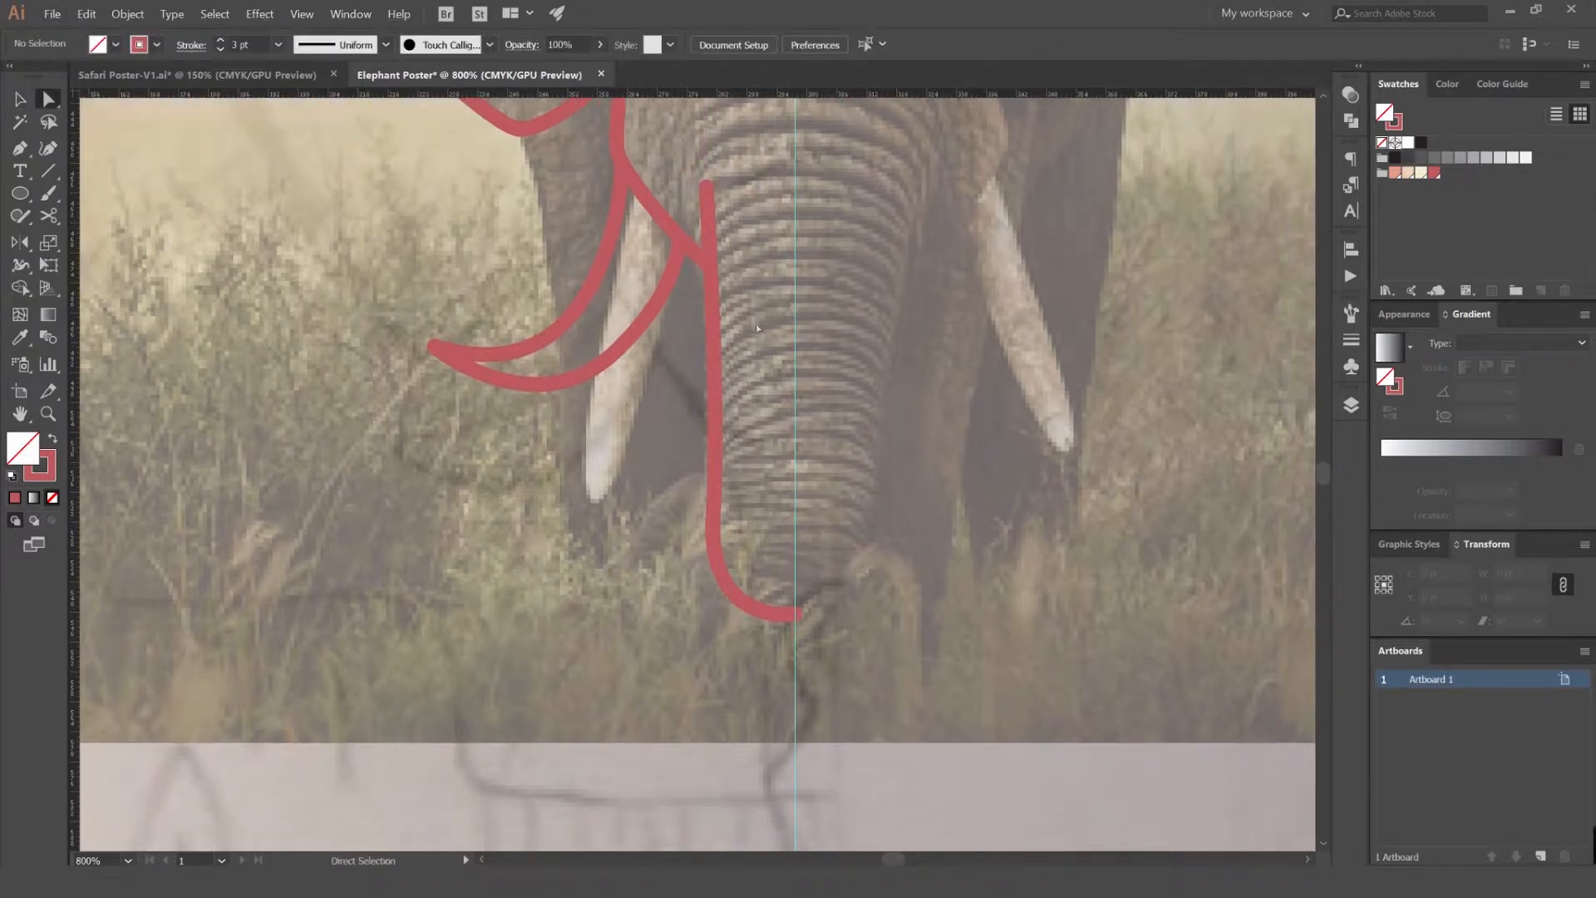
pyautogui.press('p')
pyautogui.click(756, 462)
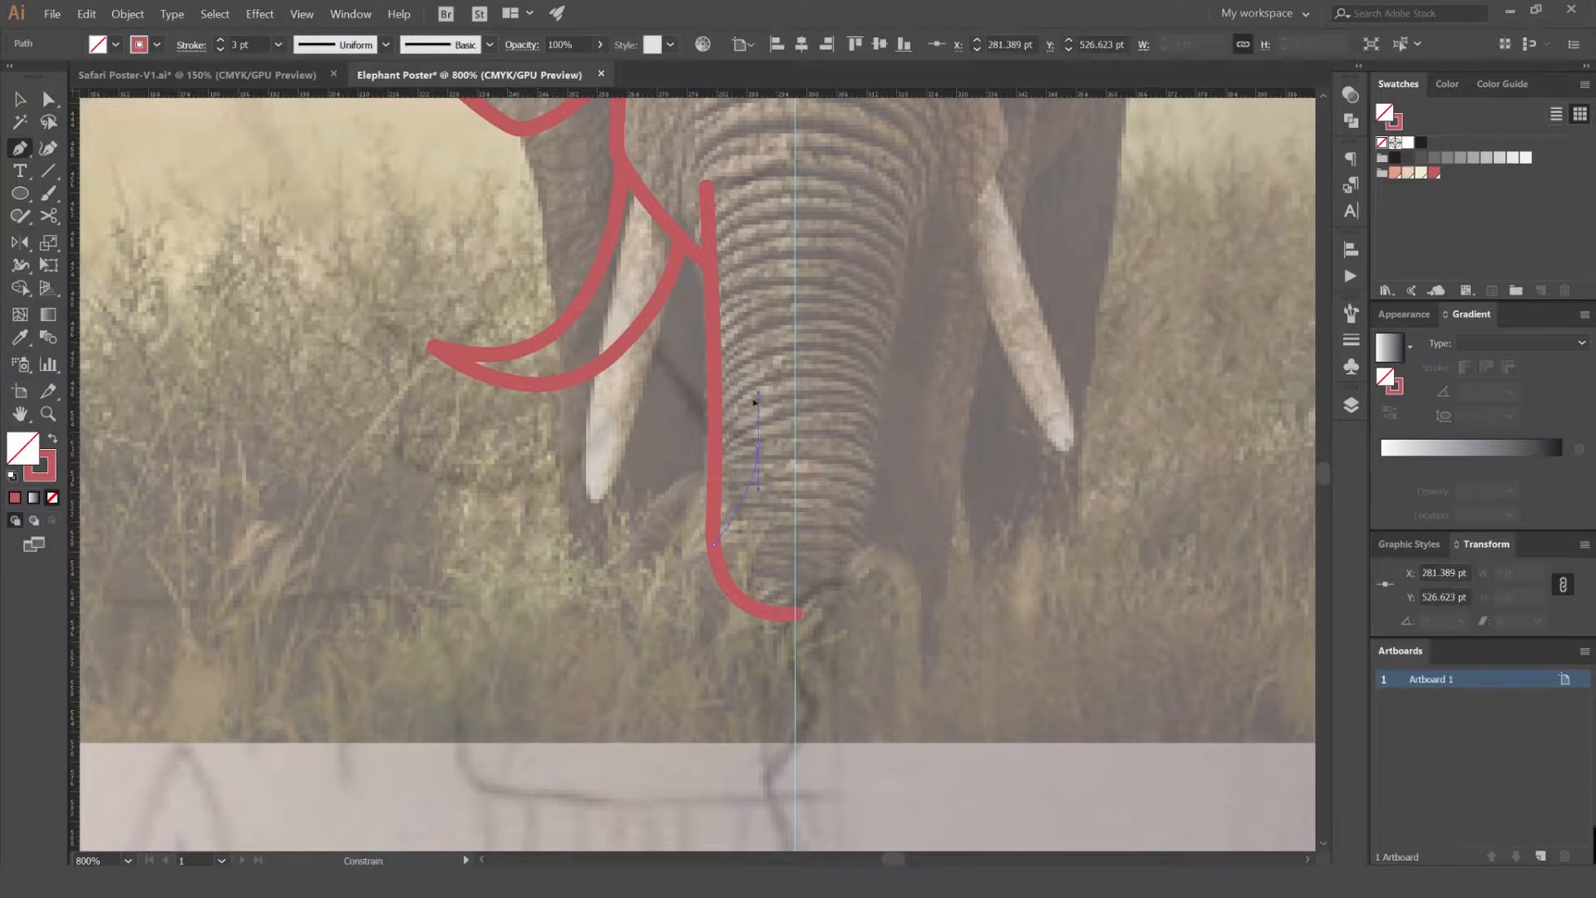
pyautogui.moveTo(756, 406); pyautogui.dragTo(757, 405)
pyautogui.scroll(2, 760, 428)
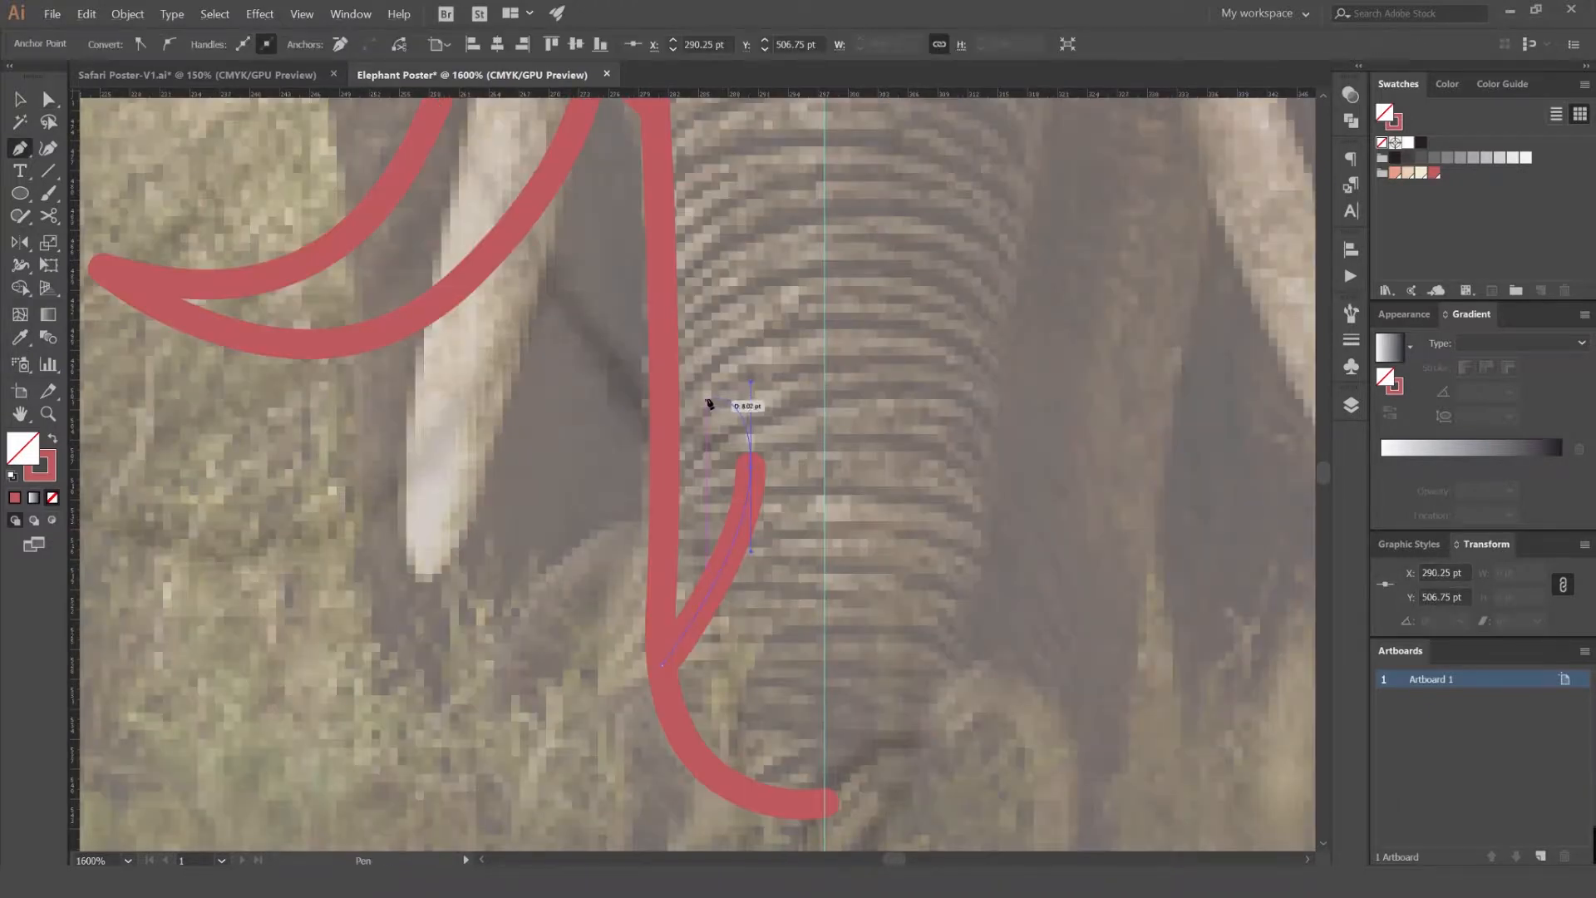
pyautogui.moveTo(729, 460); pyautogui.dragTo(720, 363)
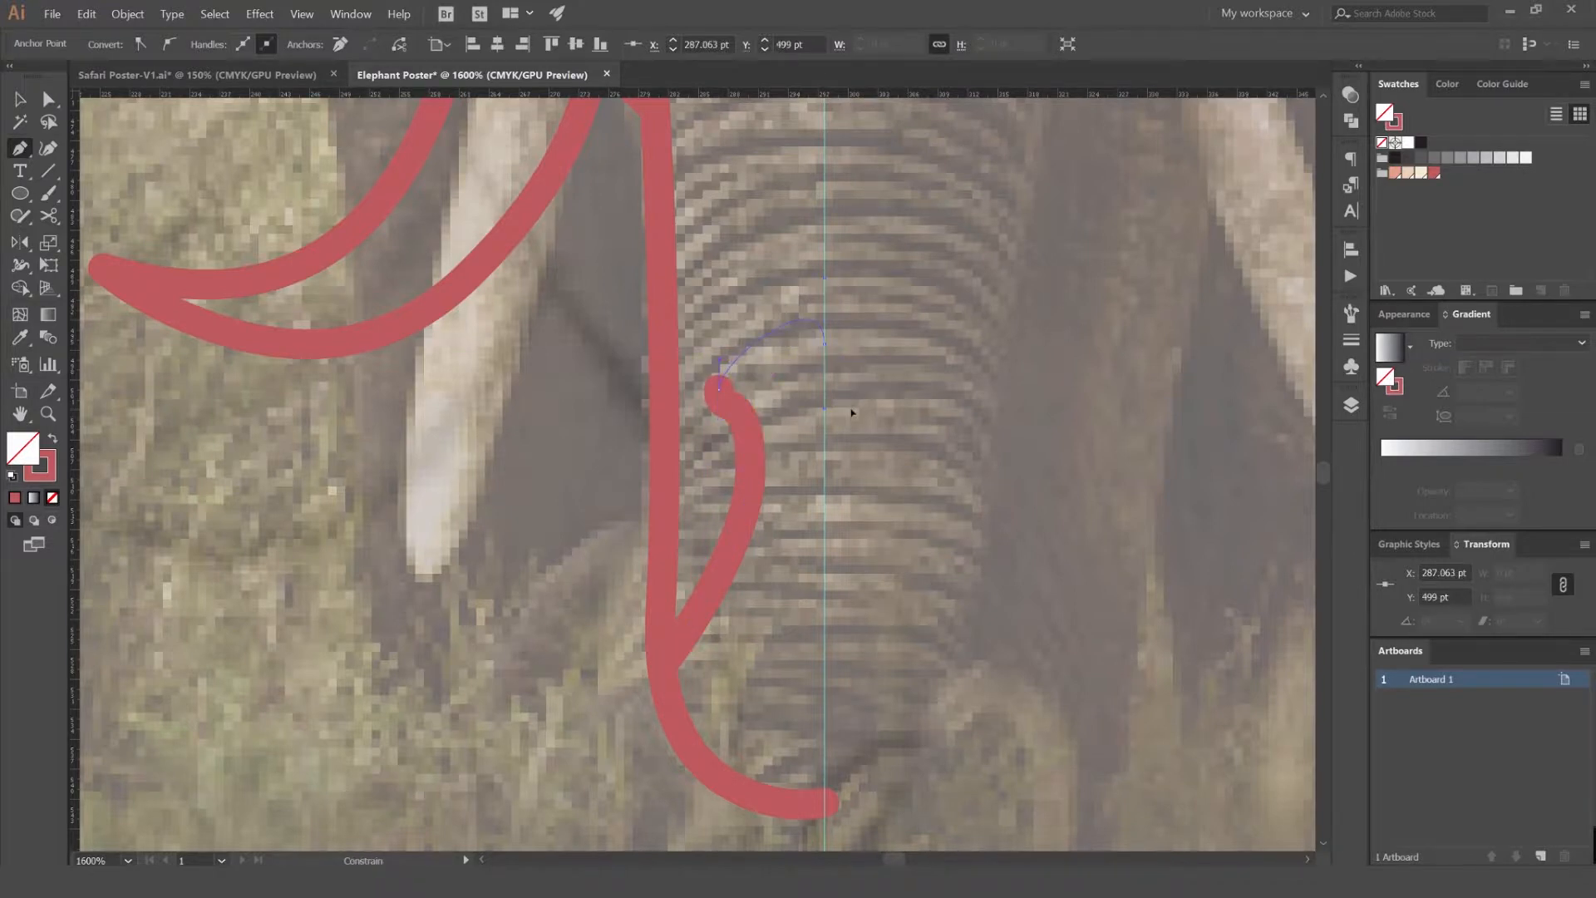
pyautogui.moveTo(851, 413); pyautogui.dragTo(850, 413)
pyautogui.press('v')
pyautogui.click(883, 303)
# - Tilt the end handle of the trunk curl at the center guide to reshape its tip
pyautogui.press('a')
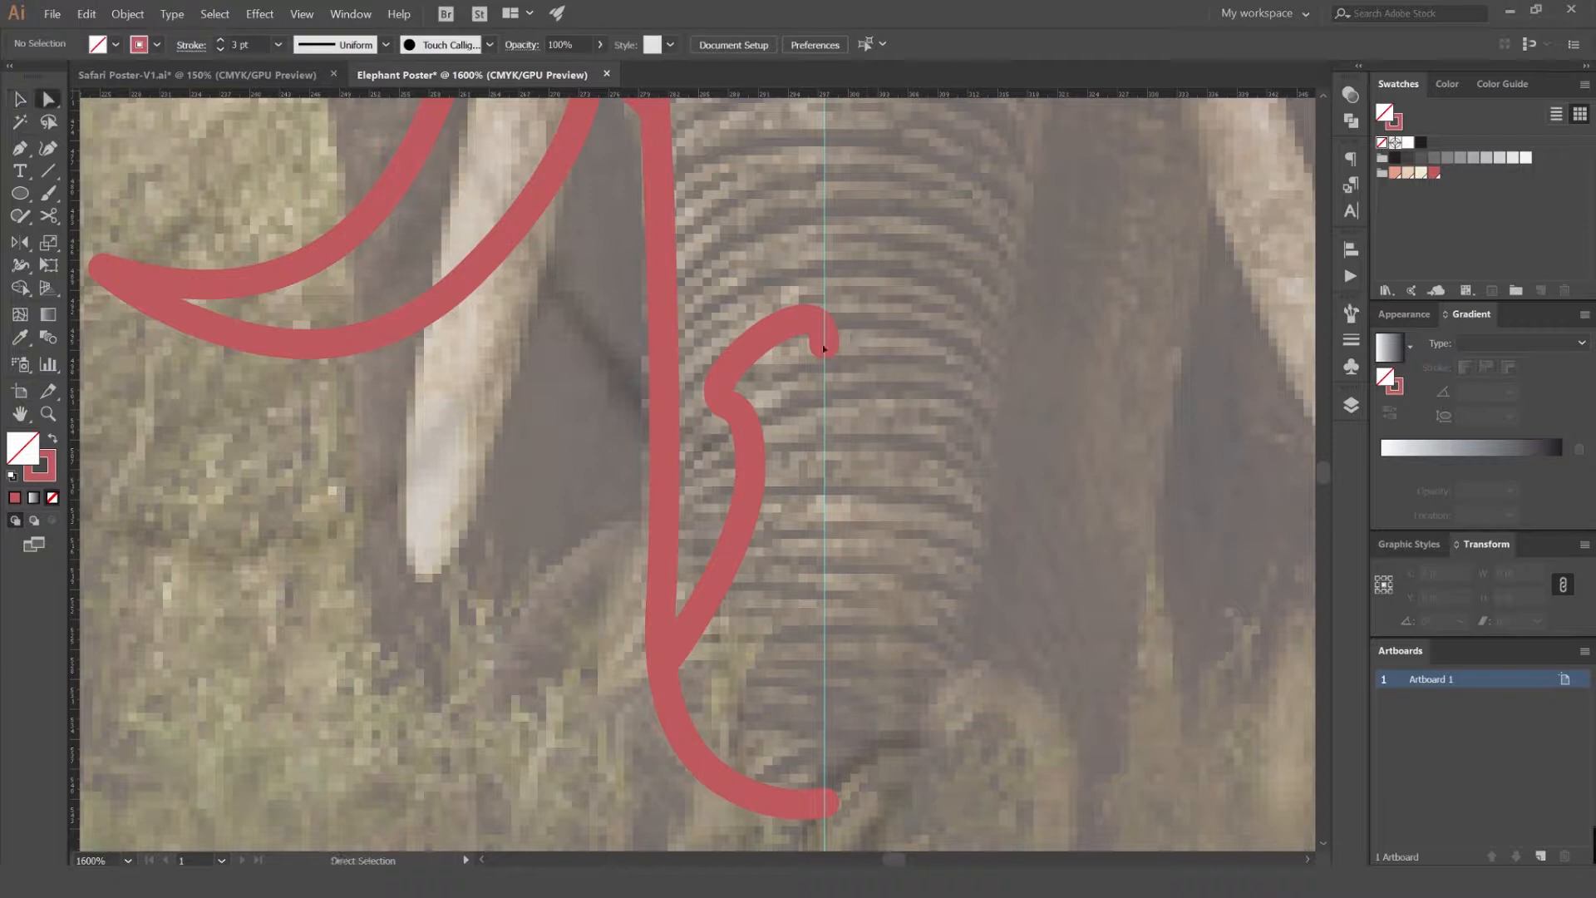
pyautogui.click(824, 344)
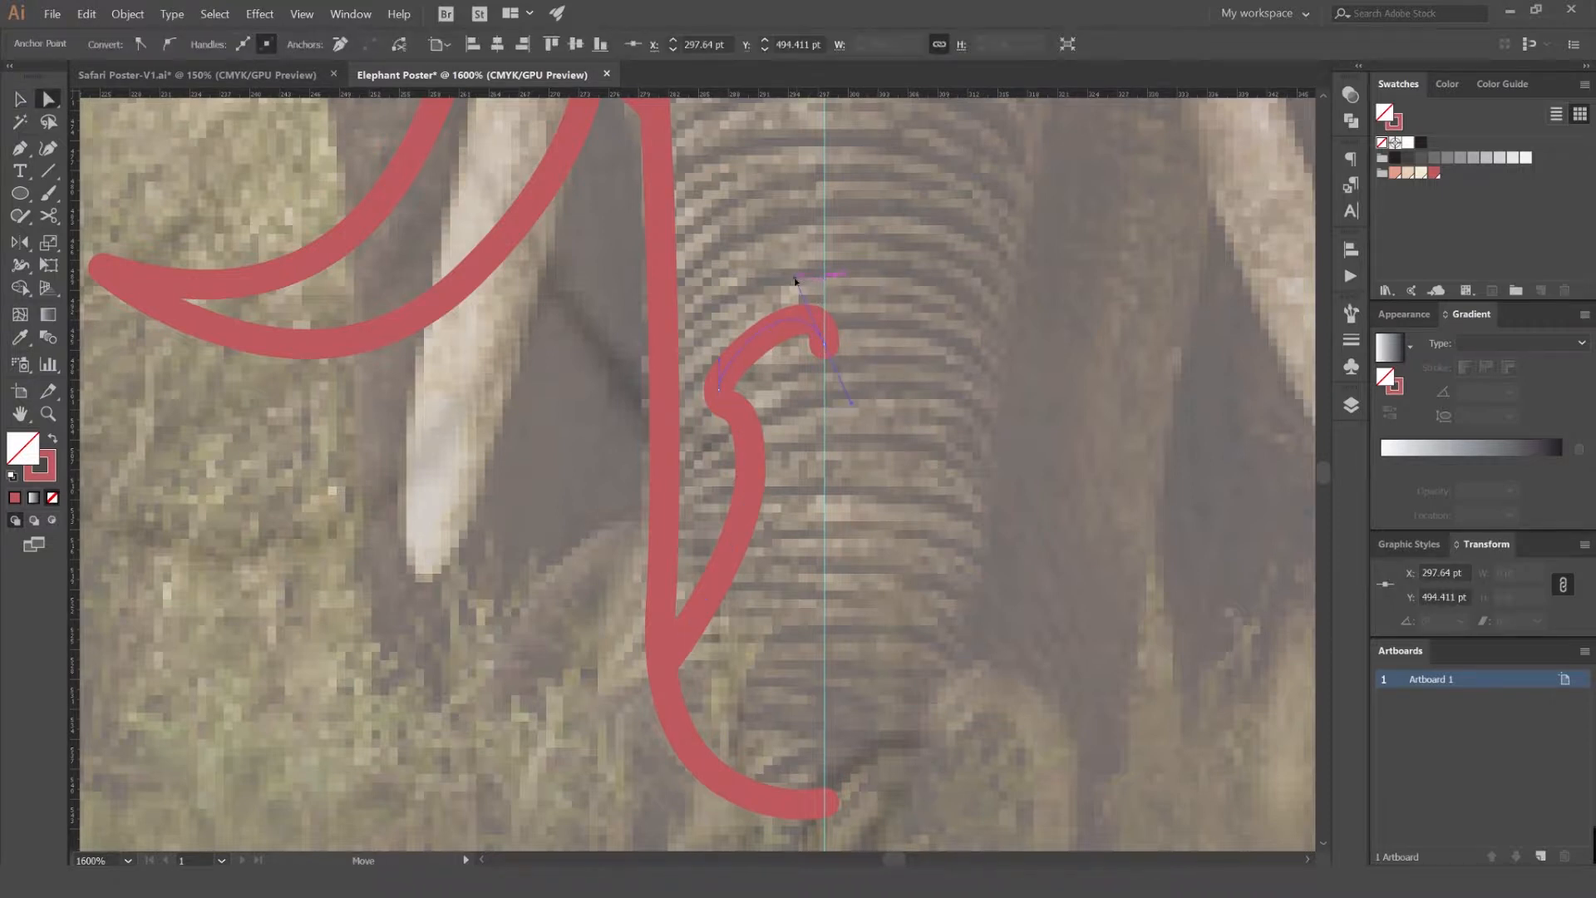
pyautogui.moveTo(795, 280); pyautogui.dragTo(795, 280)
pyautogui.click(891, 287)
# - Draw a short curved line from the middle of the trunk curl to the vertical center guide with the Pen tool
pyautogui.scroll(-2, 895, 329)
pyautogui.press('v')
pyautogui.scroll(1, 870, 359)
pyautogui.scroll(-2, 869, 355)
pyautogui.moveTo(873, 357); pyautogui.dragTo(806, 382)
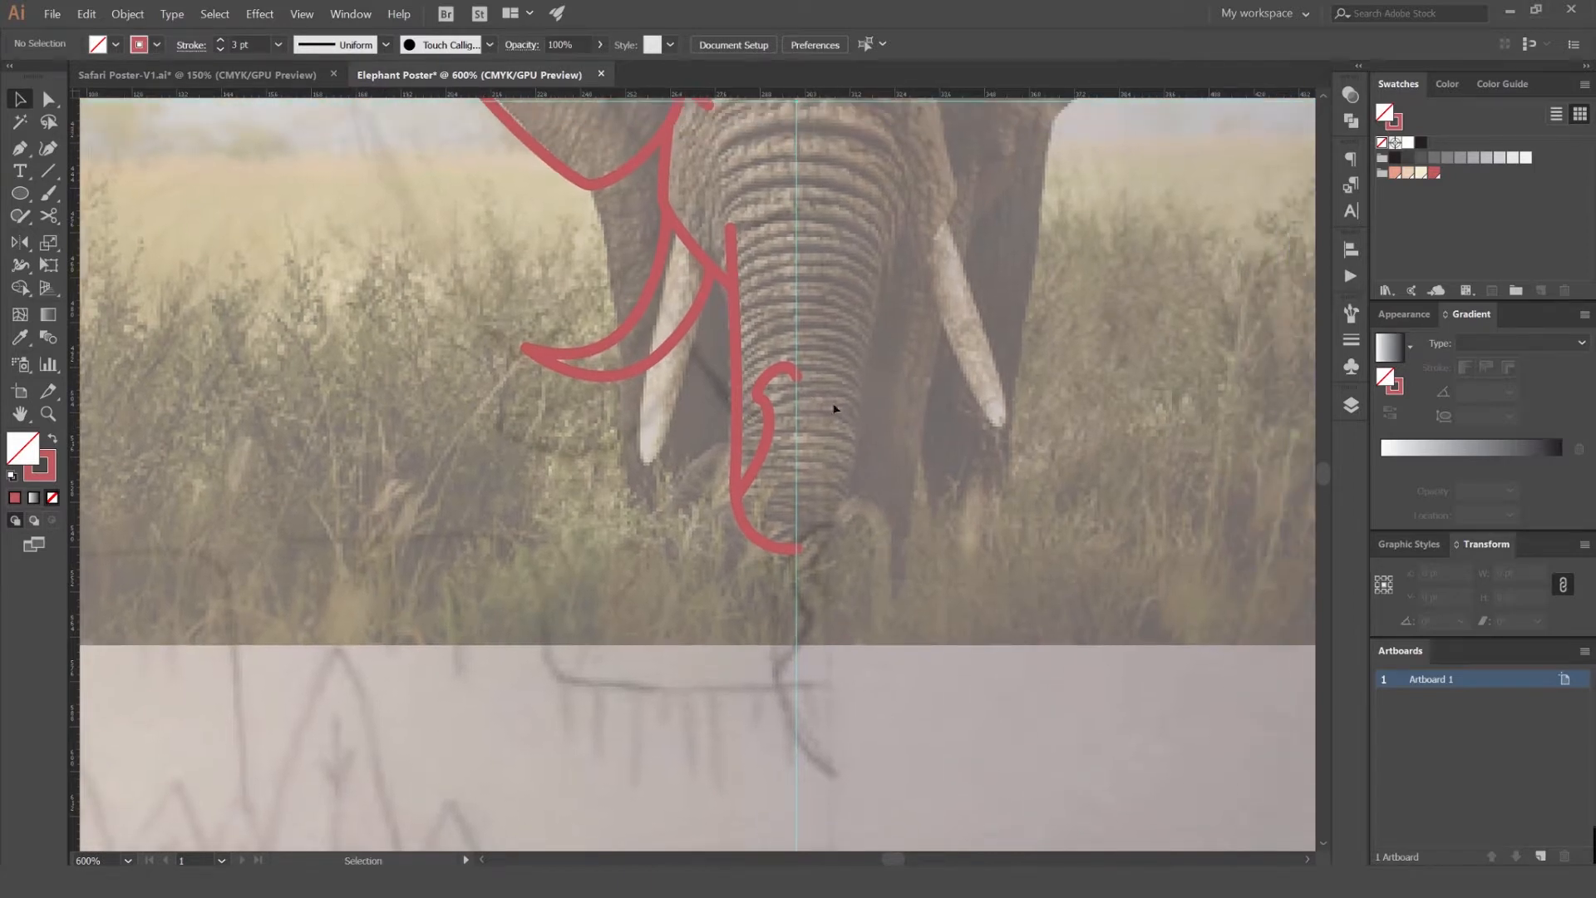
pyautogui.scroll(3, 835, 408)
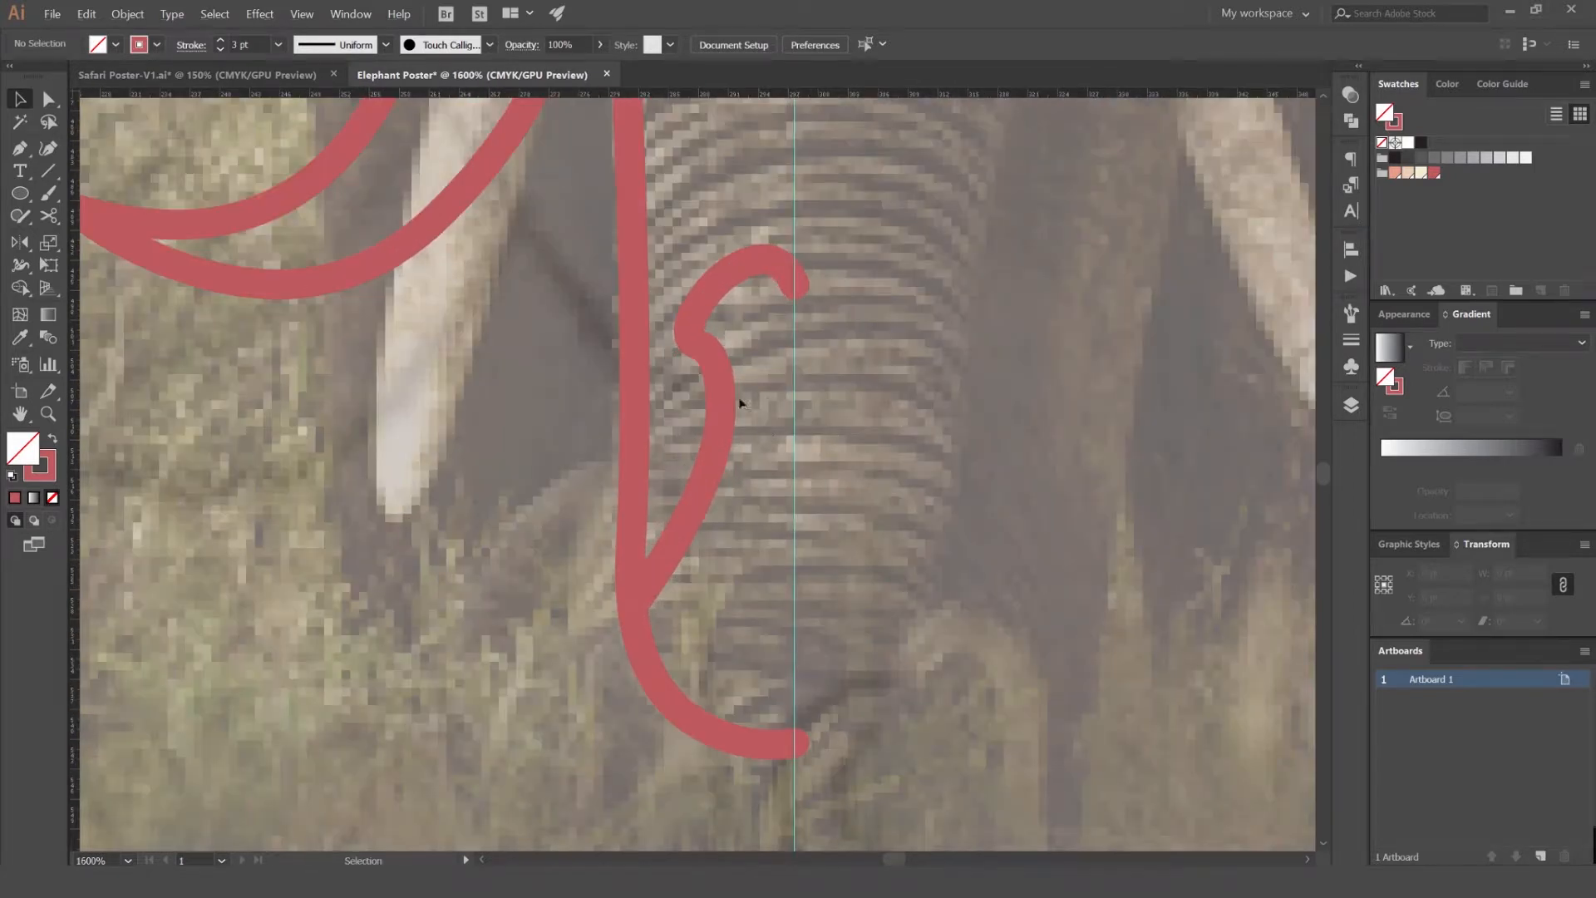
pyautogui.press('p')
pyautogui.moveTo(722, 398); pyautogui.dragTo(823, 375)
pyautogui.press('v')
pyautogui.click(880, 360)
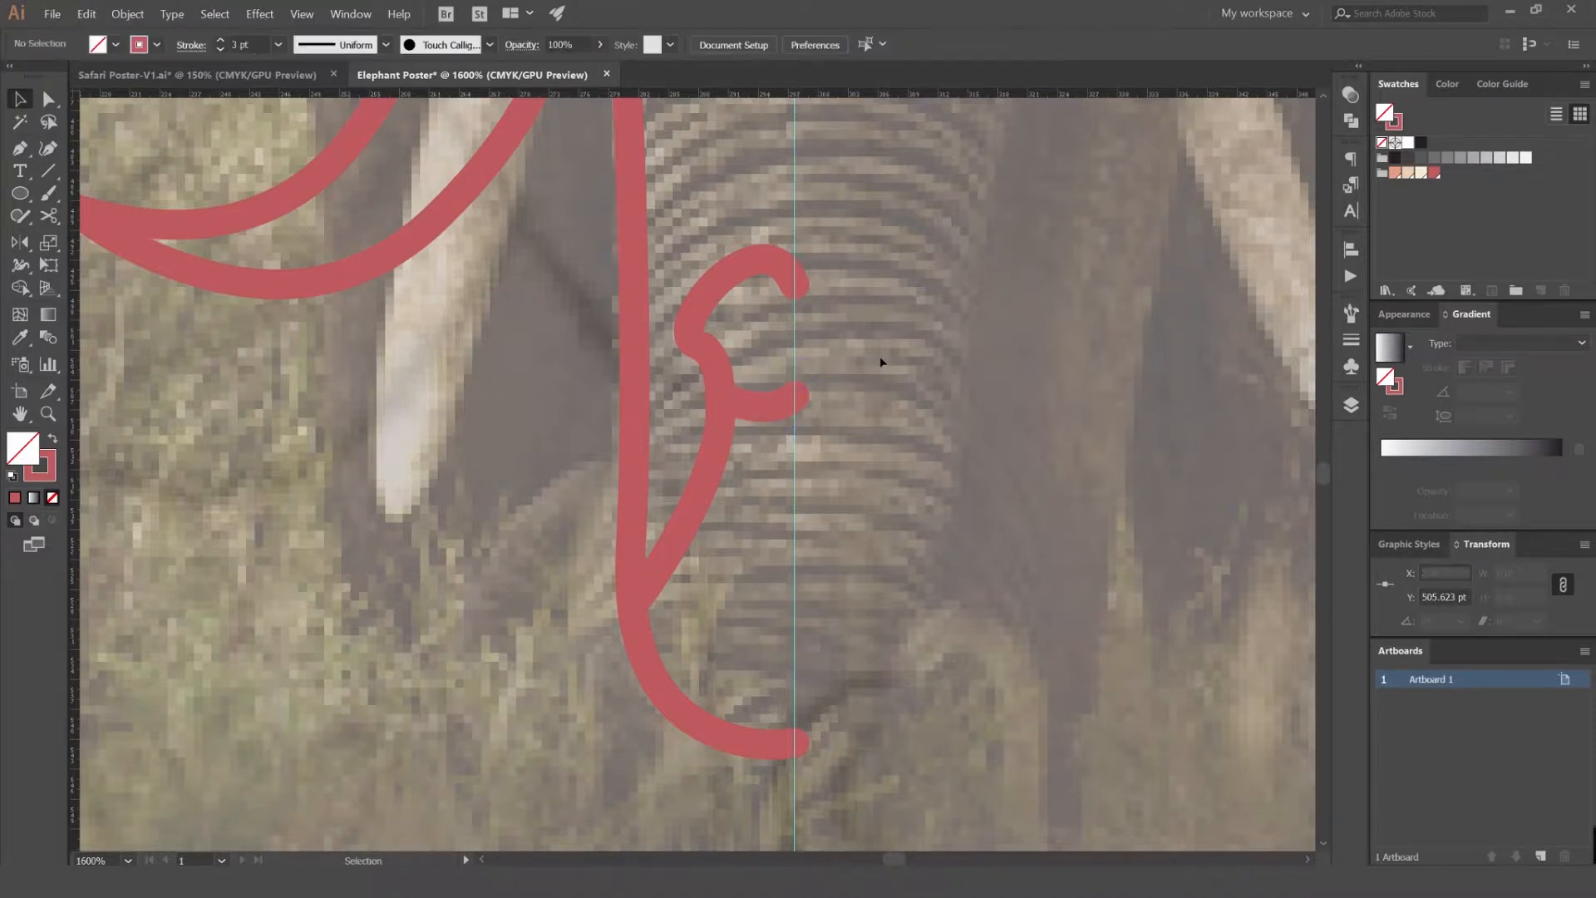
# - Trace an inner ear line parallel to the ear's upper edge with the Pen tool, ending in a small wave down the left side
pyautogui.scroll(-2, 880, 360)
pyautogui.scroll(3, 840, 347)
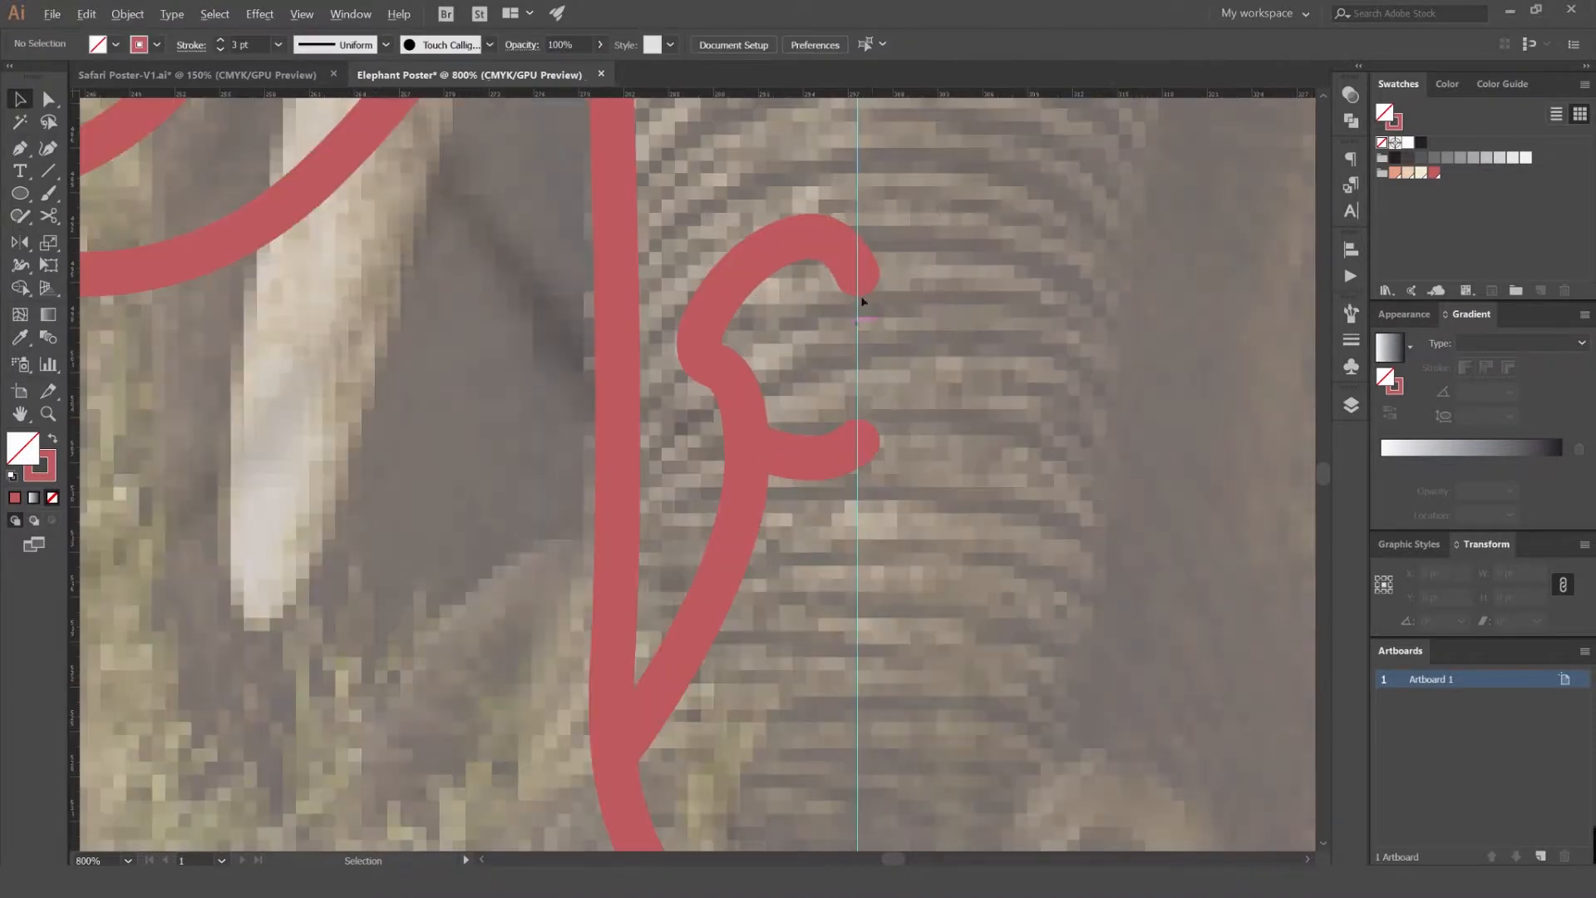
pyautogui.click(812, 453)
pyautogui.scroll(-1, 953, 402)
pyautogui.scroll(-6, 953, 402)
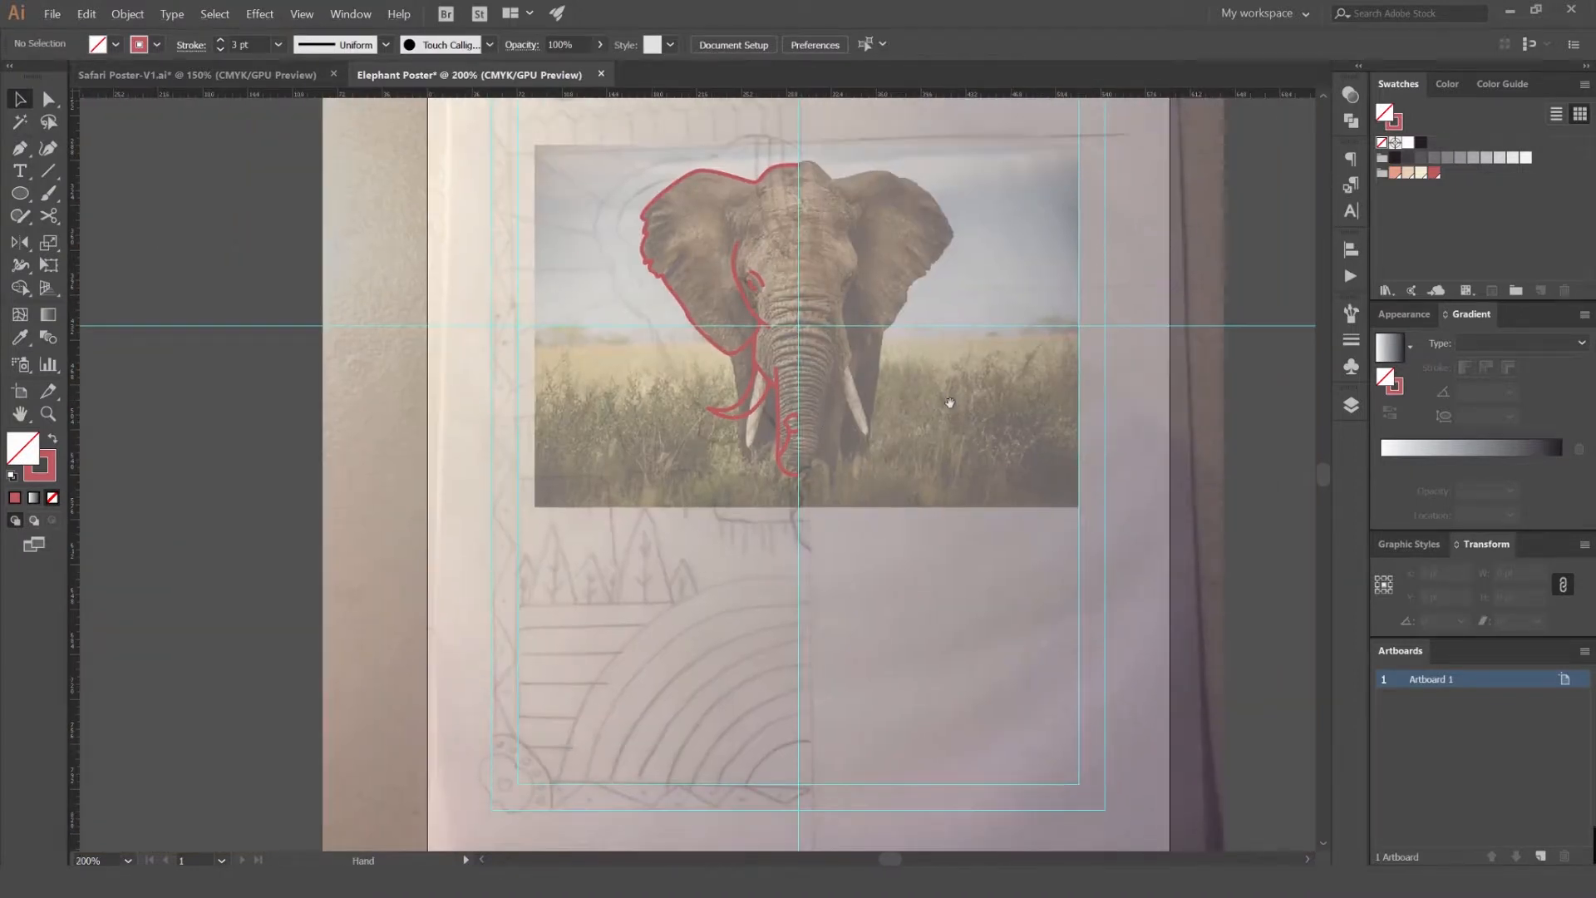
pyautogui.moveTo(950, 400); pyautogui.dragTo(938, 440)
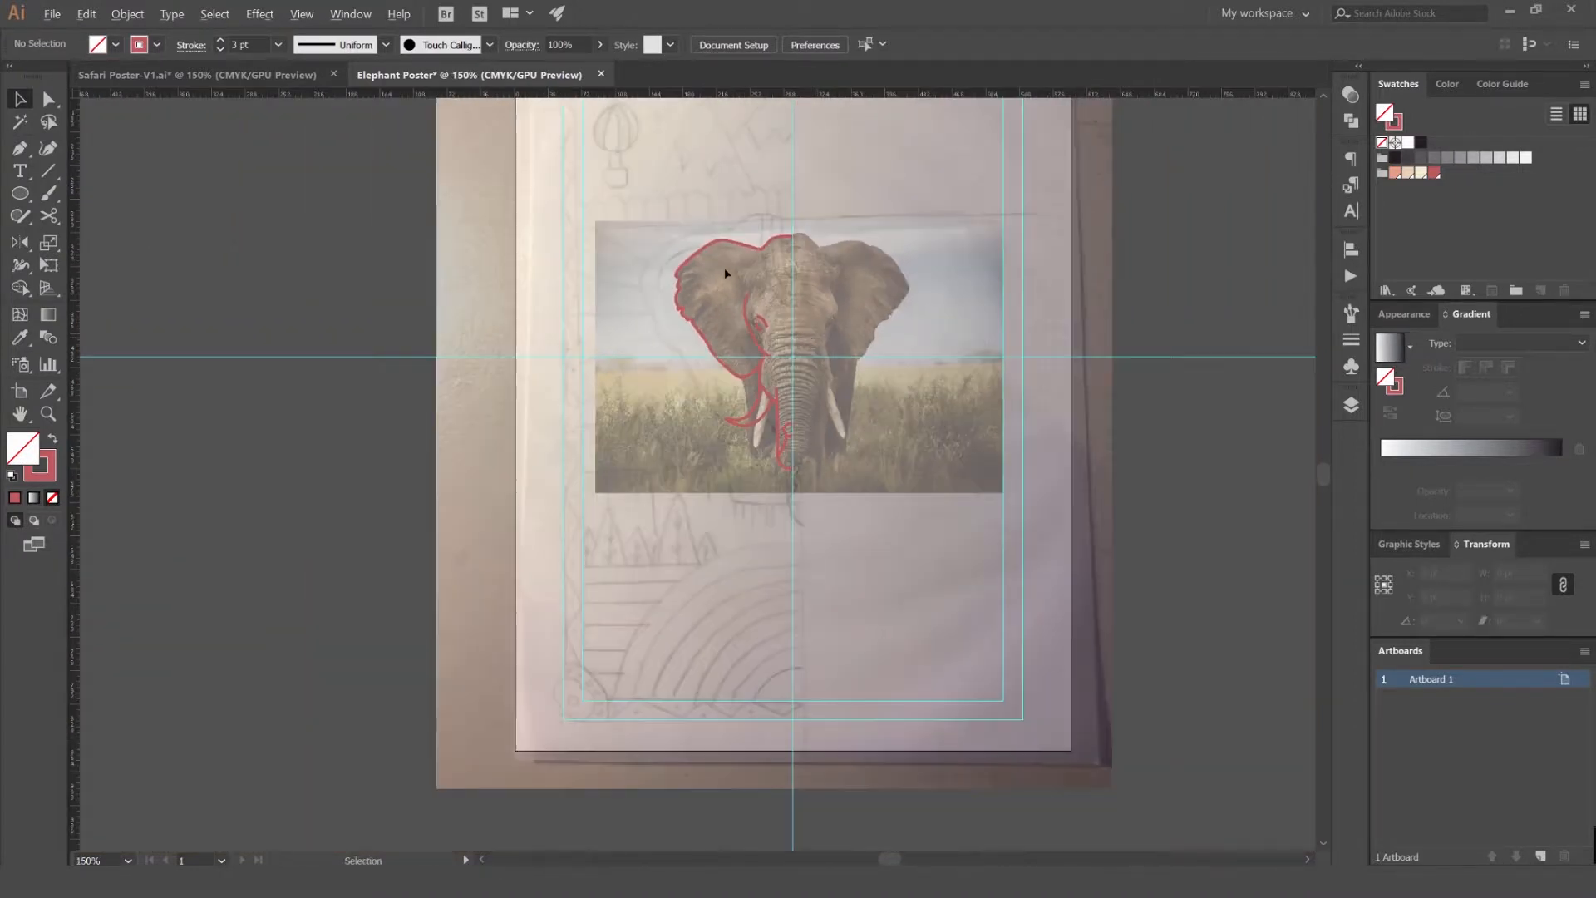
pyautogui.scroll(2, 664, 291)
pyautogui.press('p')
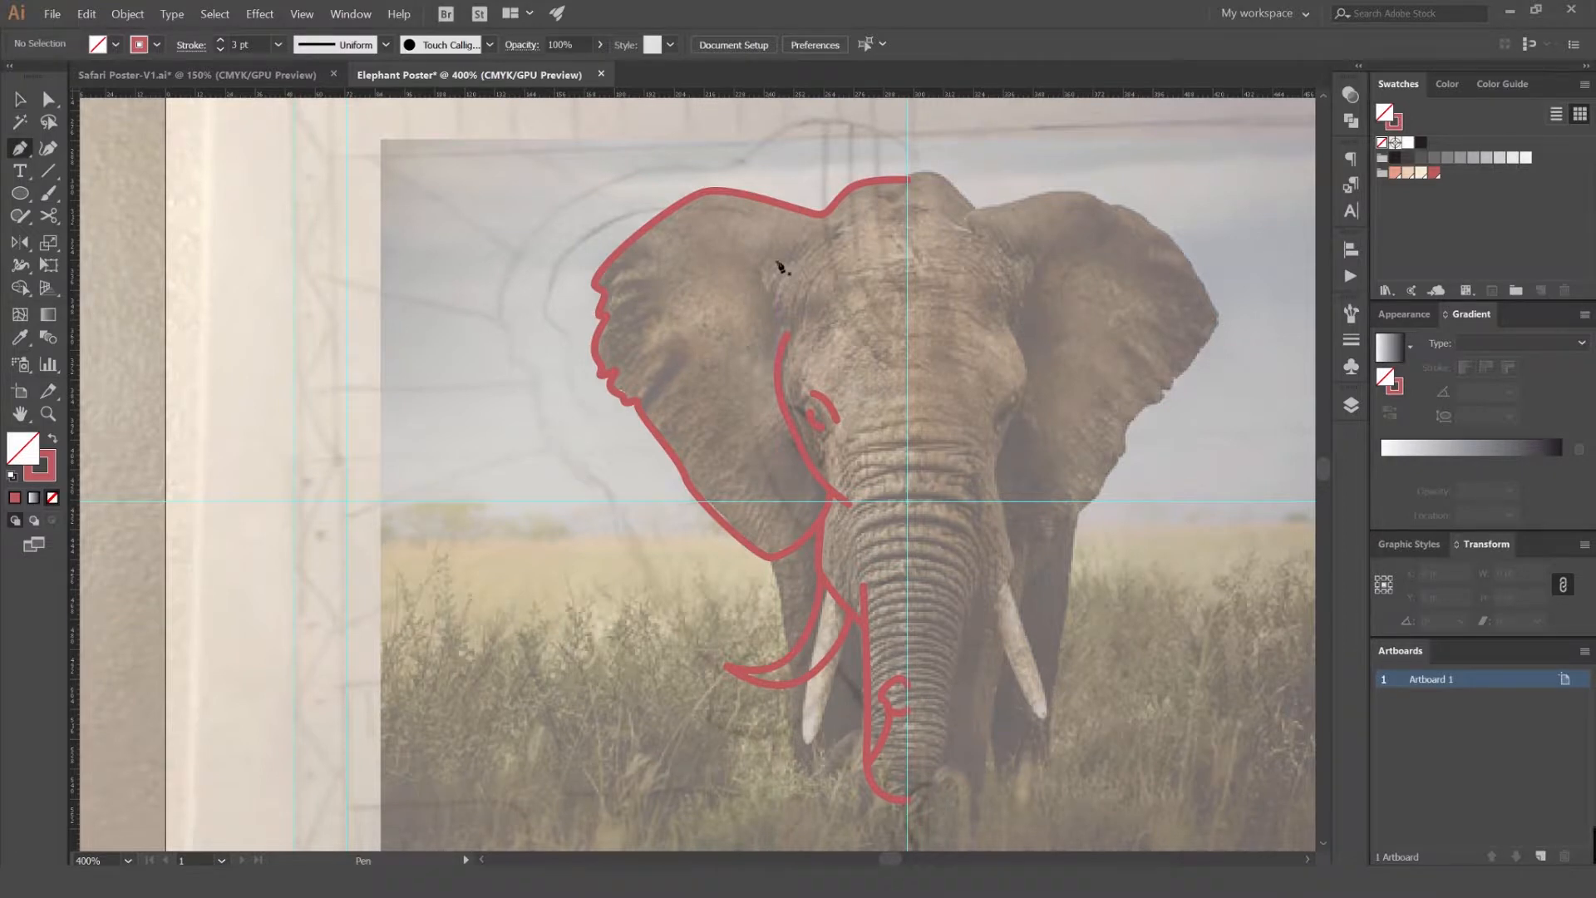
pyautogui.scroll(1, 775, 261)
pyautogui.moveTo(684, 271)
pyautogui.mouseDown()
pyautogui.moveTo(687, 225)
pyautogui.moveTo(629, 233)
pyautogui.mouseUp()
pyautogui.moveTo(567, 292); pyautogui.dragTo(685, 377)
pyautogui.press('v')
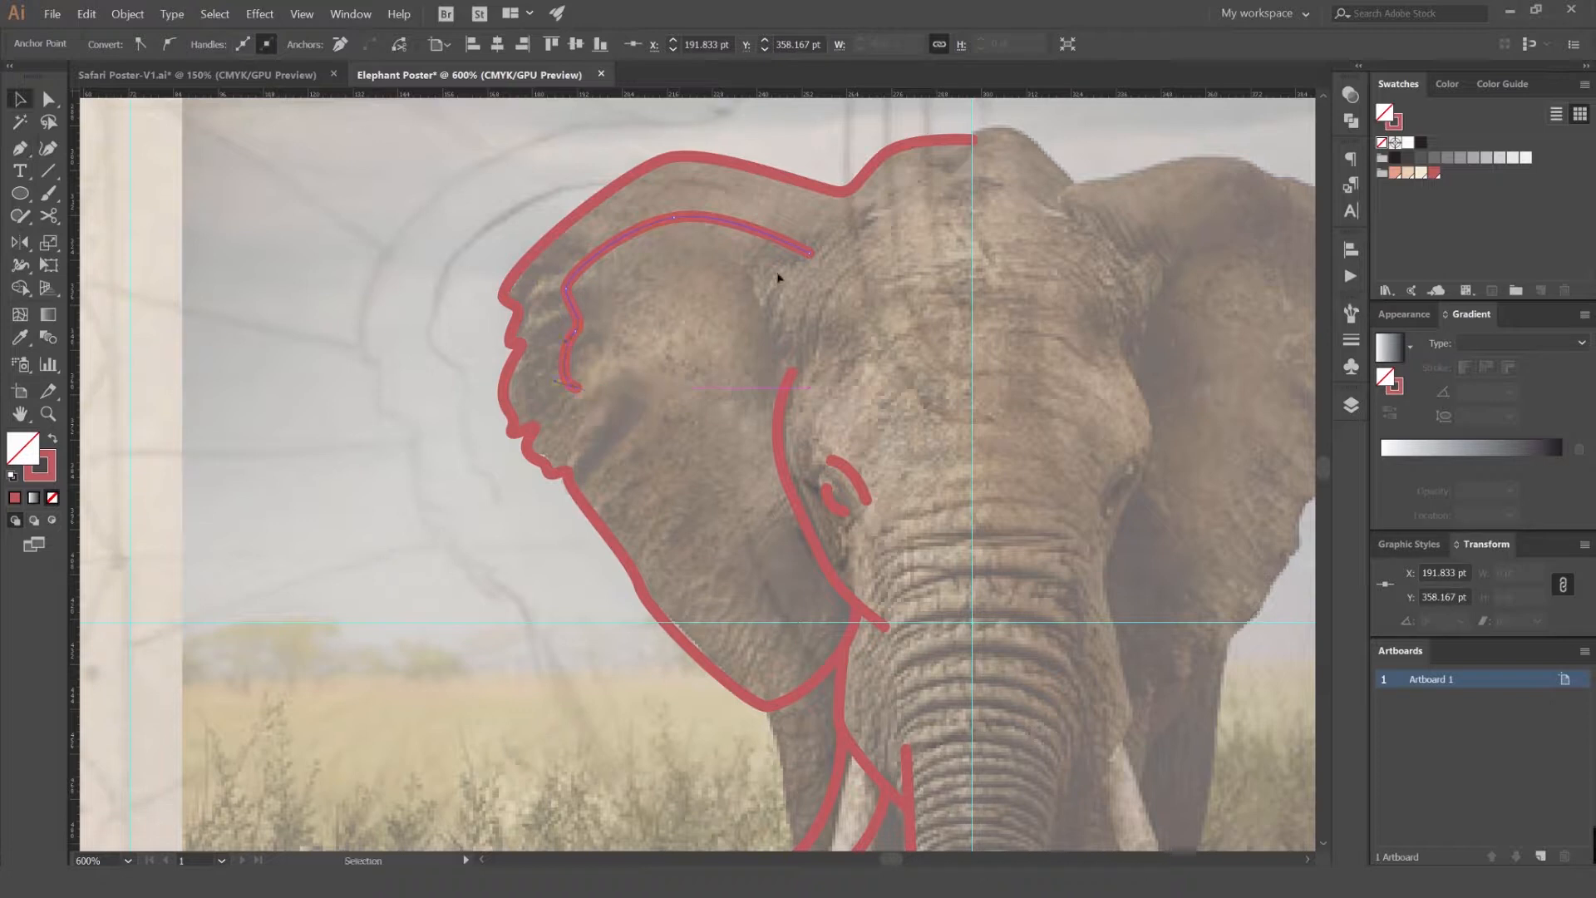
# - Move the inner ear line's right end anchor slightly up with the Direct Selection tool
pyautogui.press('a')
pyautogui.moveTo(810, 253); pyautogui.dragTo(810, 236)
pyautogui.click(875, 259)
pyautogui.scroll(-2, 875, 259)
pyautogui.moveTo(906, 267); pyautogui.dragTo(760, 320)
pyautogui.scroll(2, 612, 390)
pyautogui.moveTo(611, 390); pyautogui.dragTo(469, 450)
# - Hide the Image layer to compare the elephant line work with the sketch, and show the layer again
pyautogui.press('v')
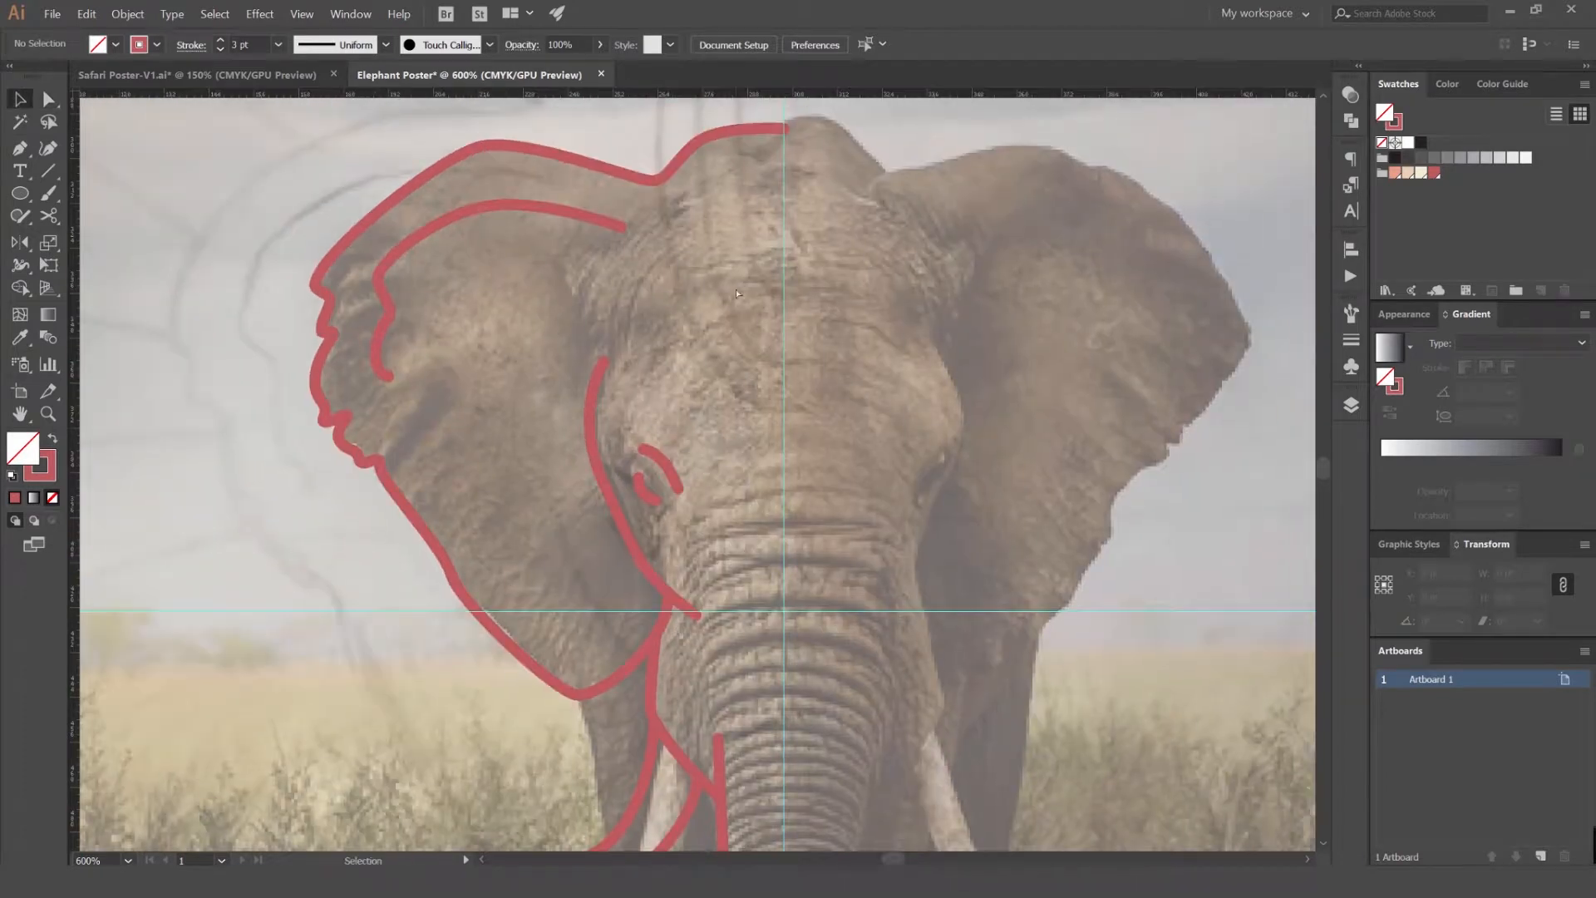
pyautogui.scroll(-2, 720, 294)
pyautogui.moveTo(703, 292); pyautogui.dragTo(701, 307)
pyautogui.scroll(1, 742, 311)
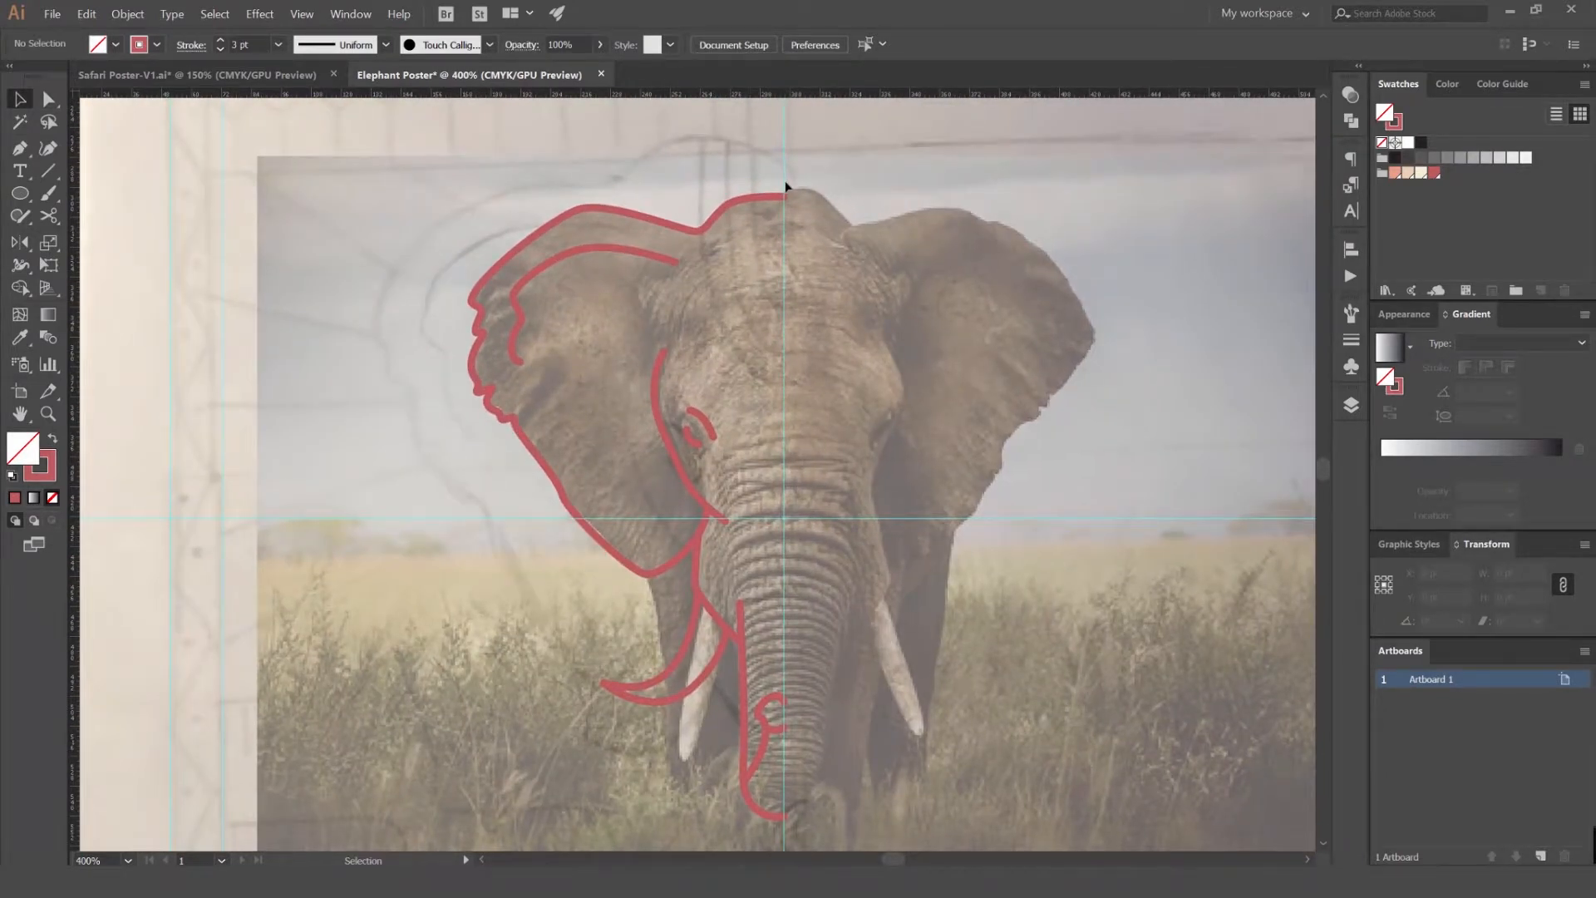
pyautogui.scroll(-2, 785, 182)
pyautogui.moveTo(786, 188); pyautogui.dragTo(767, 270)
pyautogui.press('F7')
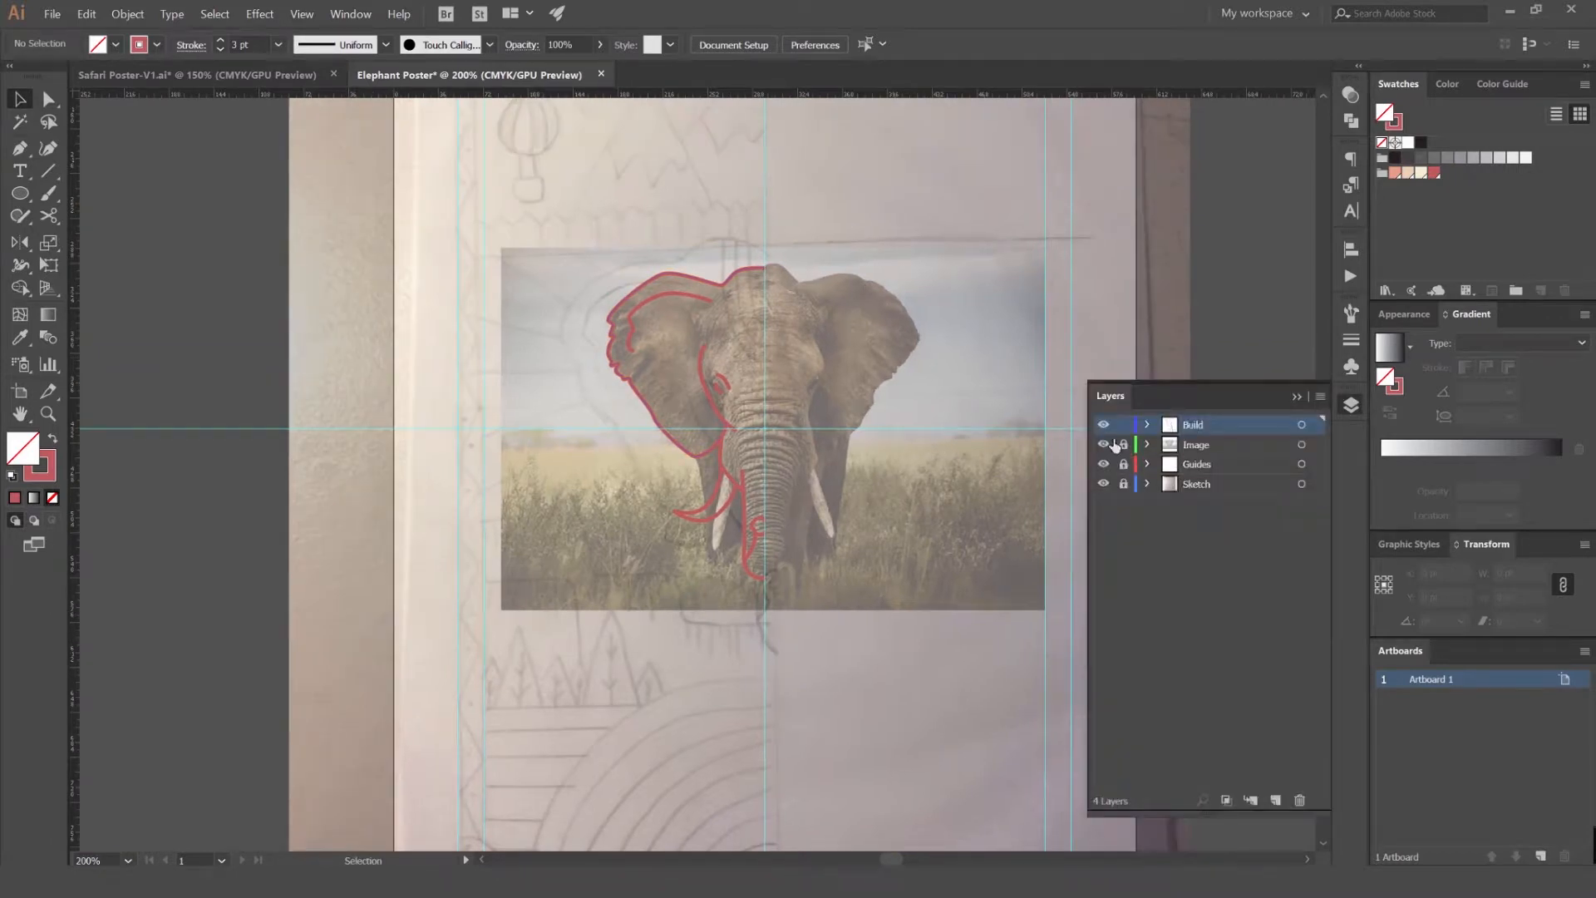
pyautogui.click(1104, 445)
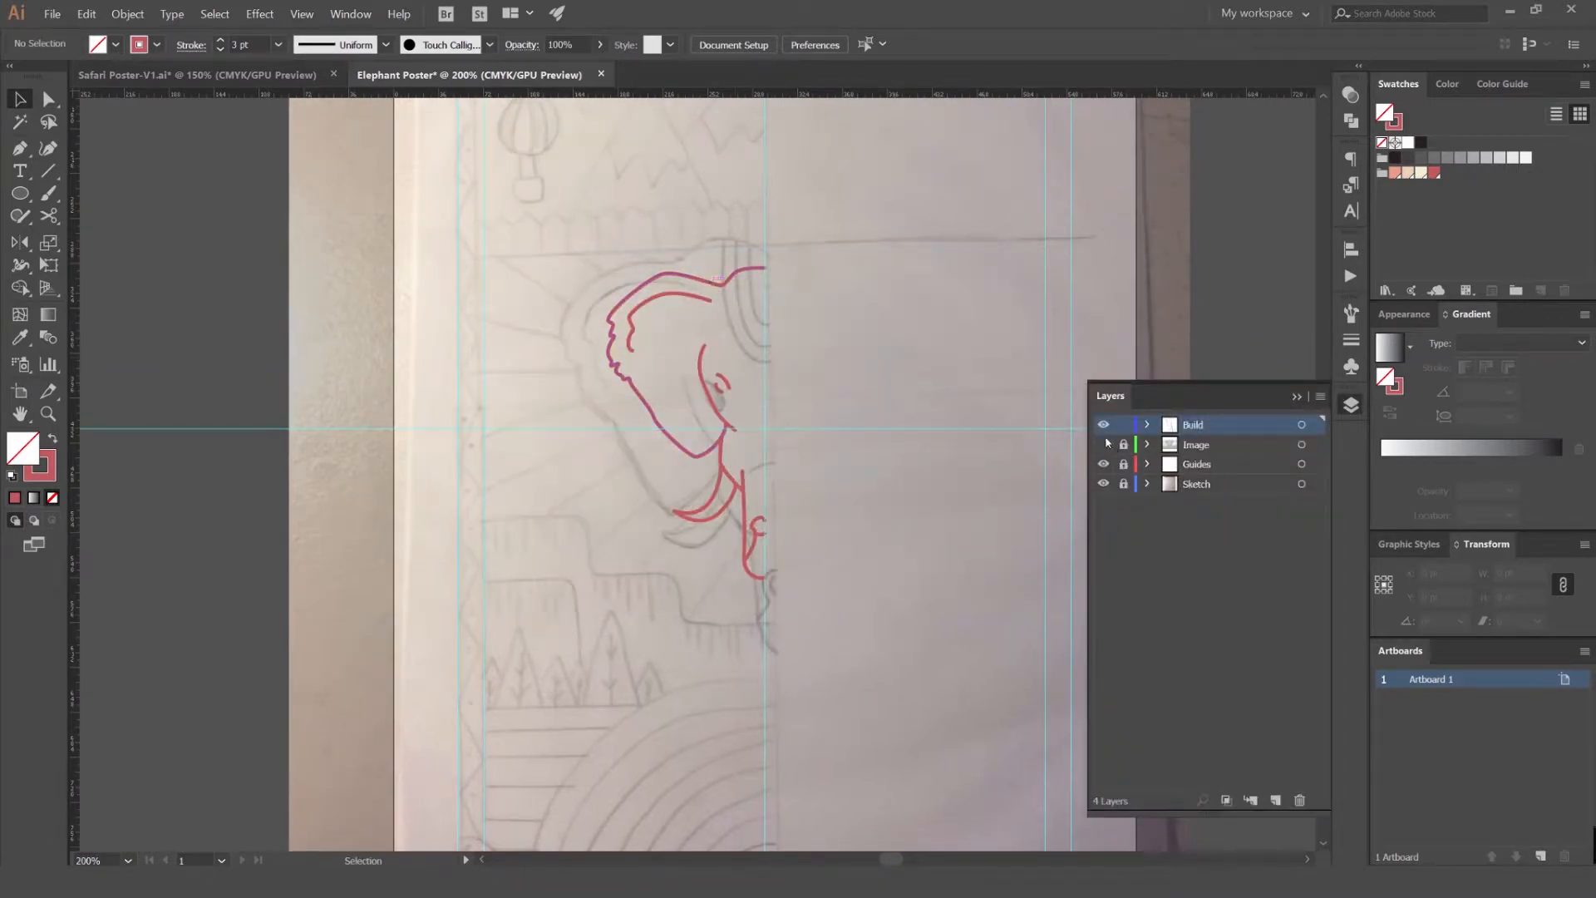
pyautogui.click(1104, 445)
# - Draw a vertical rectangle about 45 by 102 pt over the forehead, centered on the vertical guide
pyautogui.scroll(3, 682, 280)
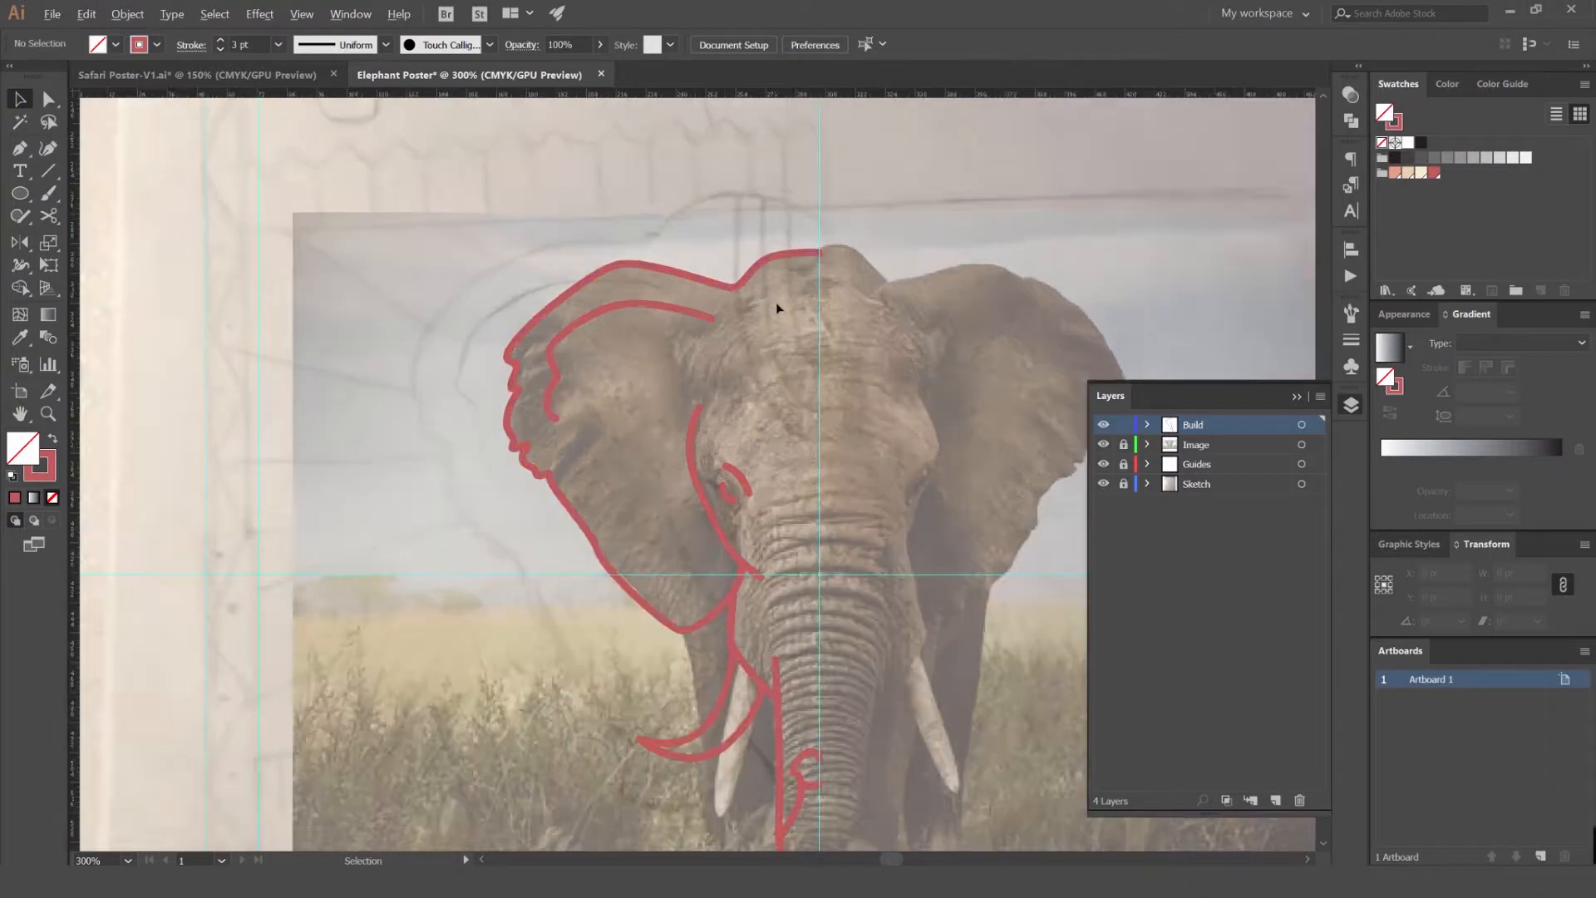
pyautogui.moveTo(817, 321); pyautogui.dragTo(772, 242)
pyautogui.press('p')
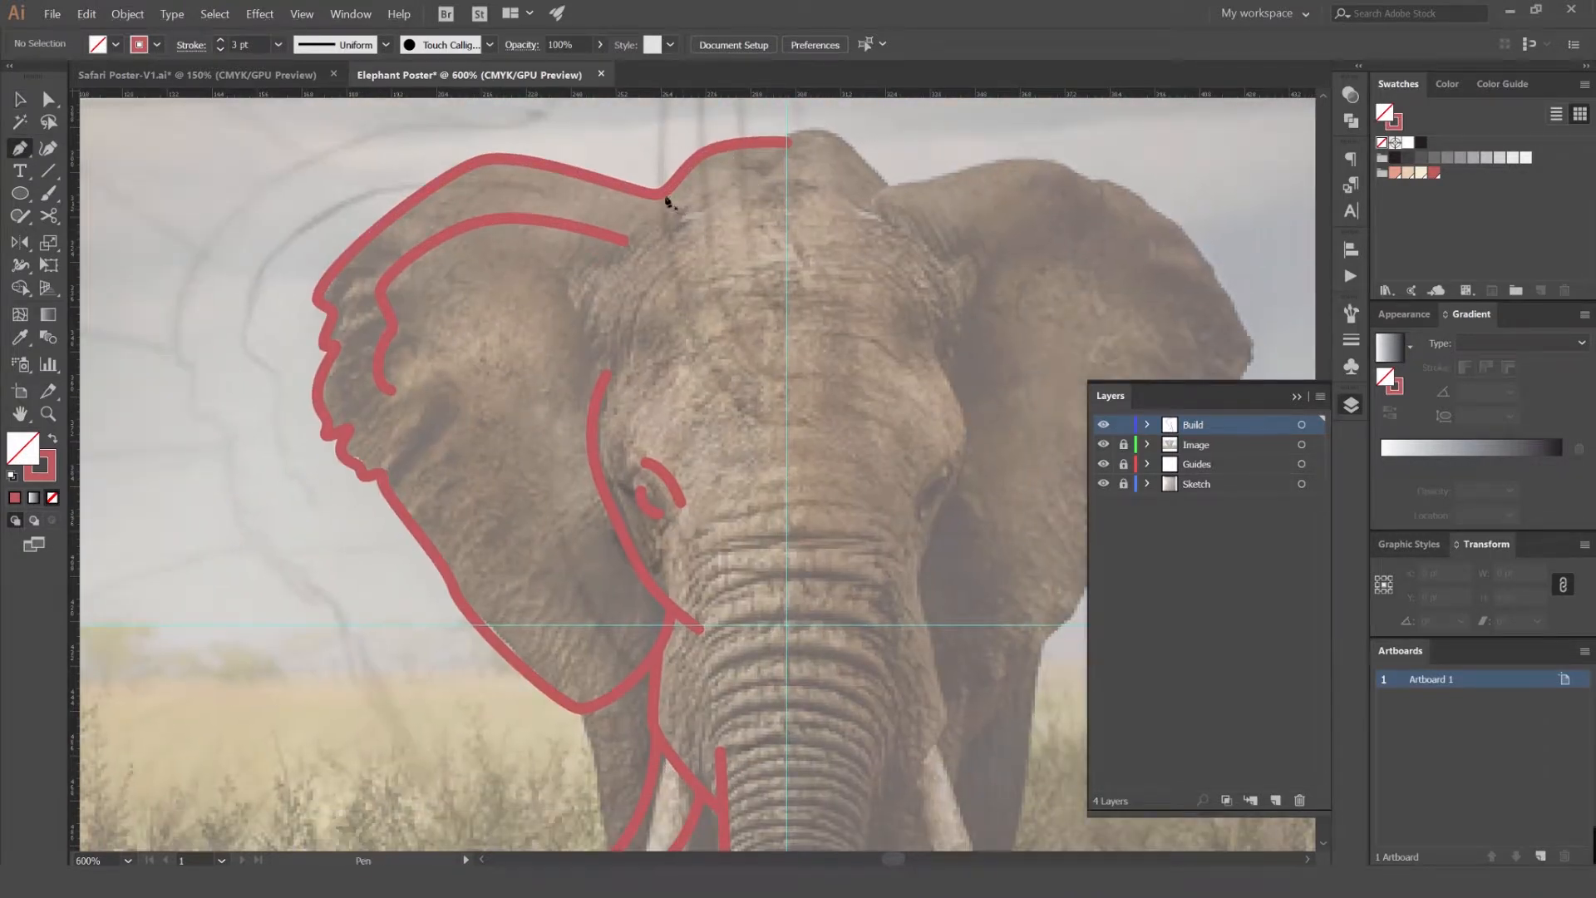
pyautogui.scroll(-1, 670, 199)
pyautogui.moveTo(738, 267); pyautogui.dragTo(807, 479)
pyautogui.press('v')
pyautogui.press('m')
pyautogui.press('a')
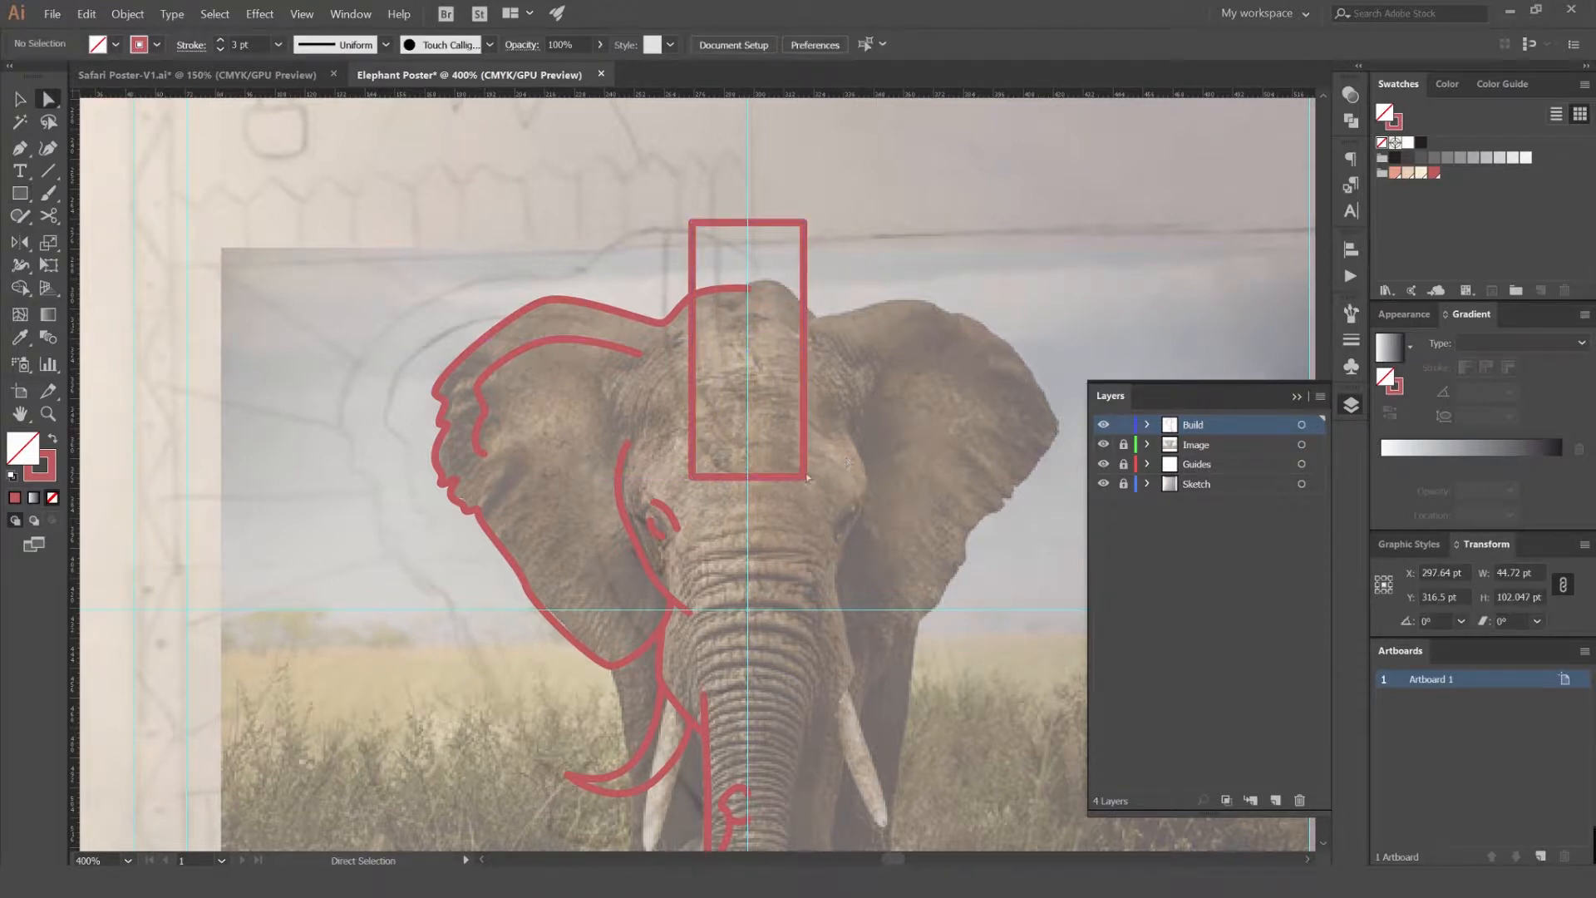
# - Round the two bottom corners of the forehead rectangle fully into a U shape
pyautogui.click(795, 470)
pyautogui.scroll(1, 796, 470)
pyautogui.moveTo(807, 481); pyautogui.dragTo(814, 264)
# - Widen the rounded forehead shape to about 47 pt, keeping it centered on the vertical guide
pyautogui.press('v')
pyautogui.moveTo(646, 292); pyautogui.dragTo(639, 295)
pyautogui.click(836, 229)
pyautogui.moveTo(836, 229); pyautogui.dragTo(824, 284)
pyautogui.click(806, 285)
pyautogui.press('a')
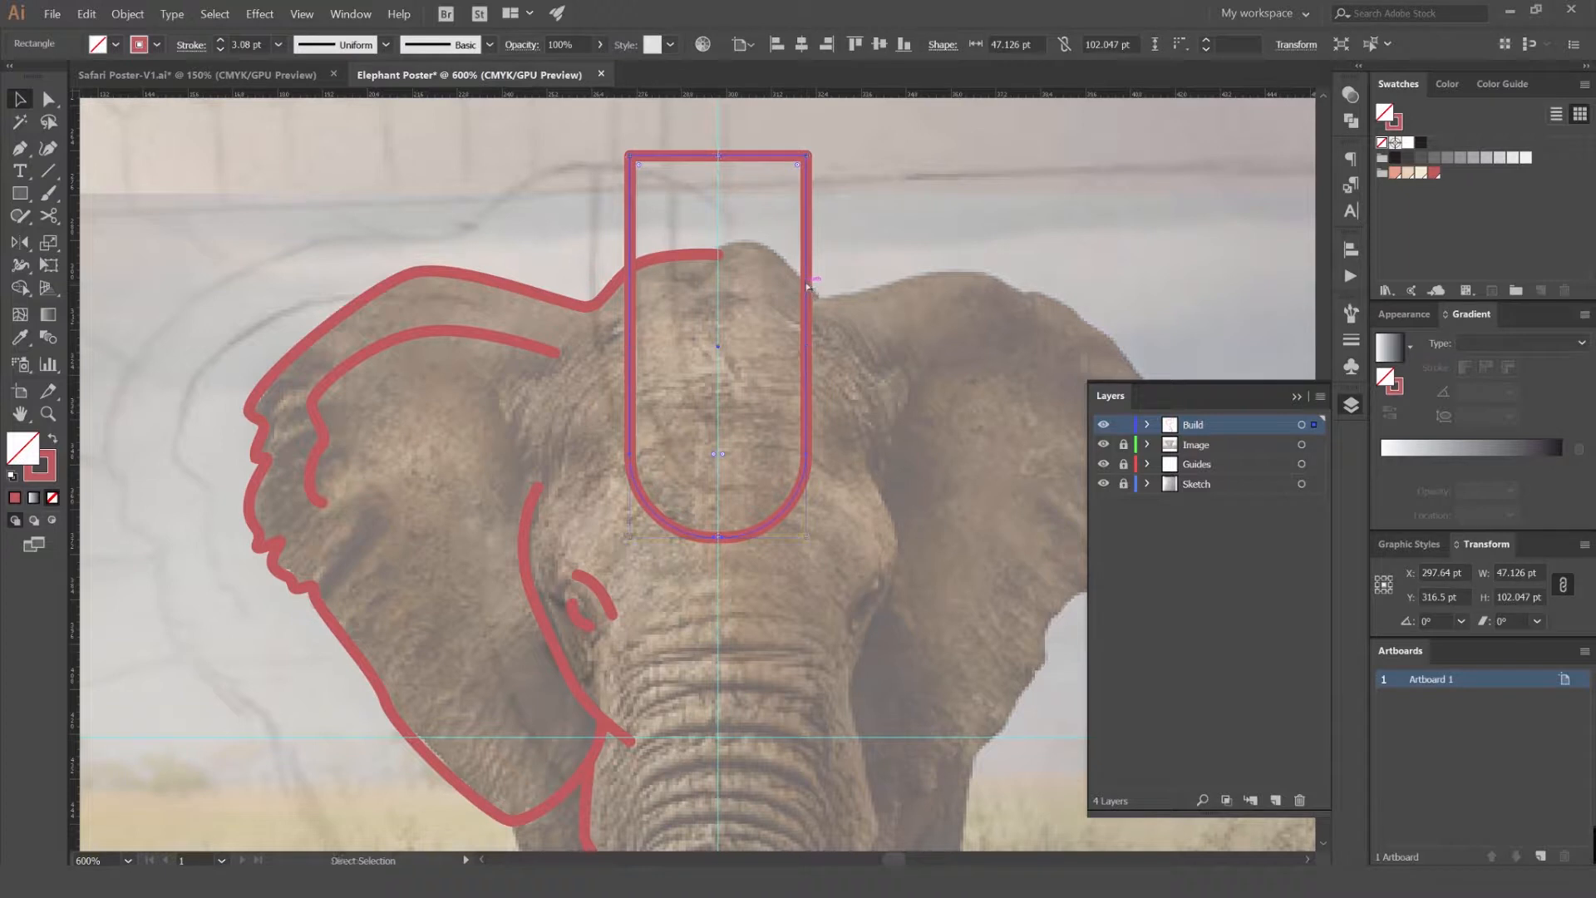
pyautogui.click(855, 267)
pyautogui.click(804, 334)
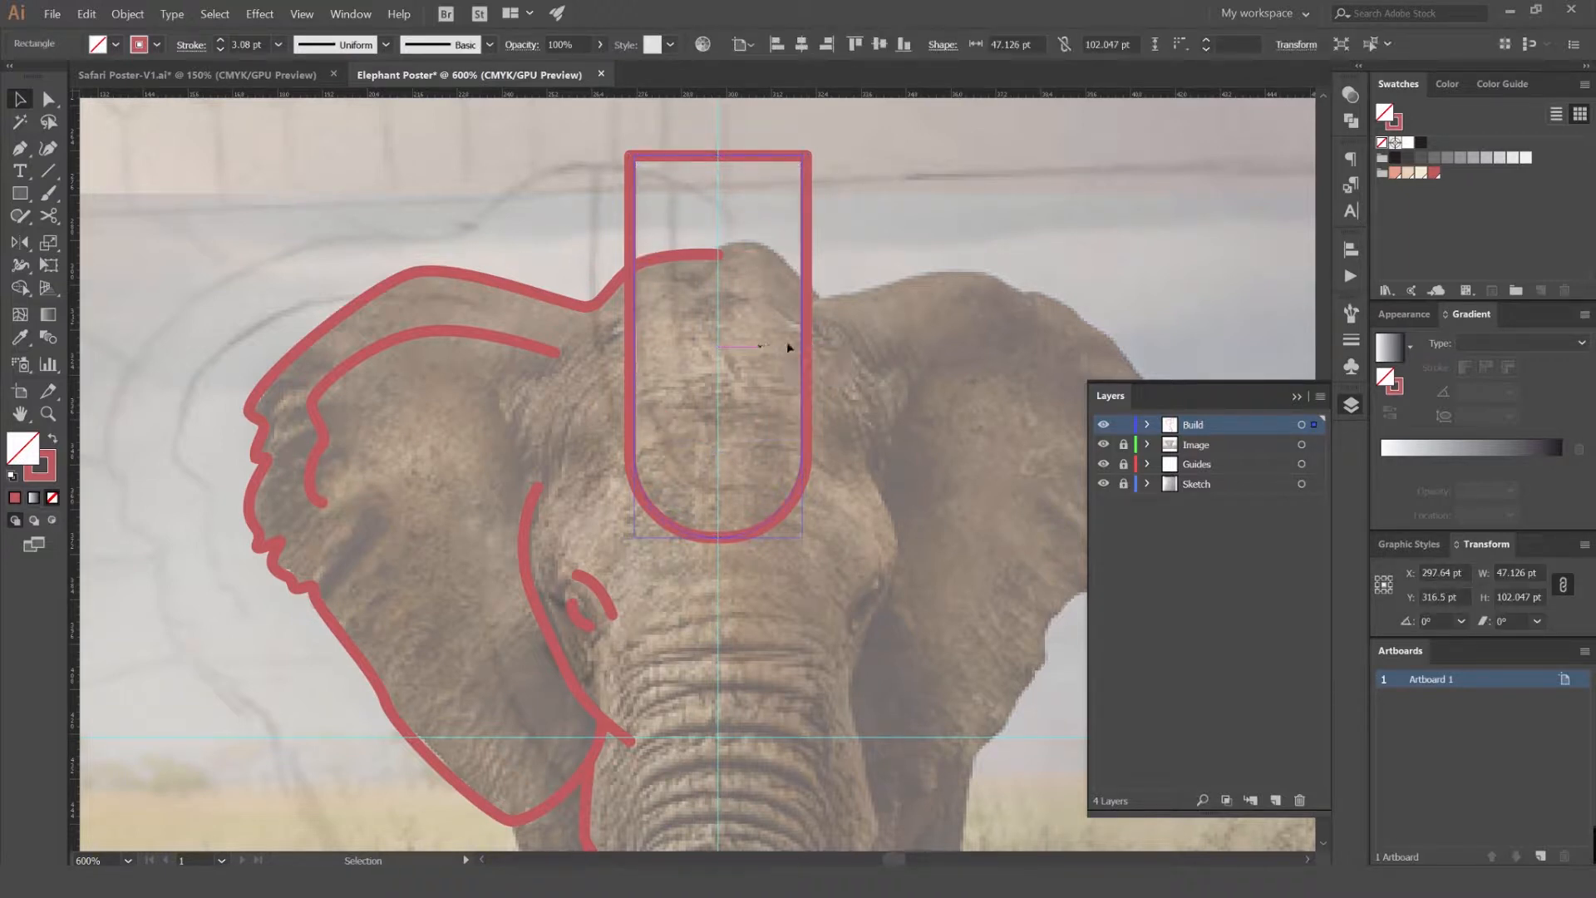
pyautogui.press('Delete')
pyautogui.moveTo(808, 188); pyautogui.dragTo(867, 188)
pyautogui.hotkey('ctrl', 'z')
# - Offset the rounded forehead shape's path by -10 pt with Round joins
pyautogui.click(133, 16)
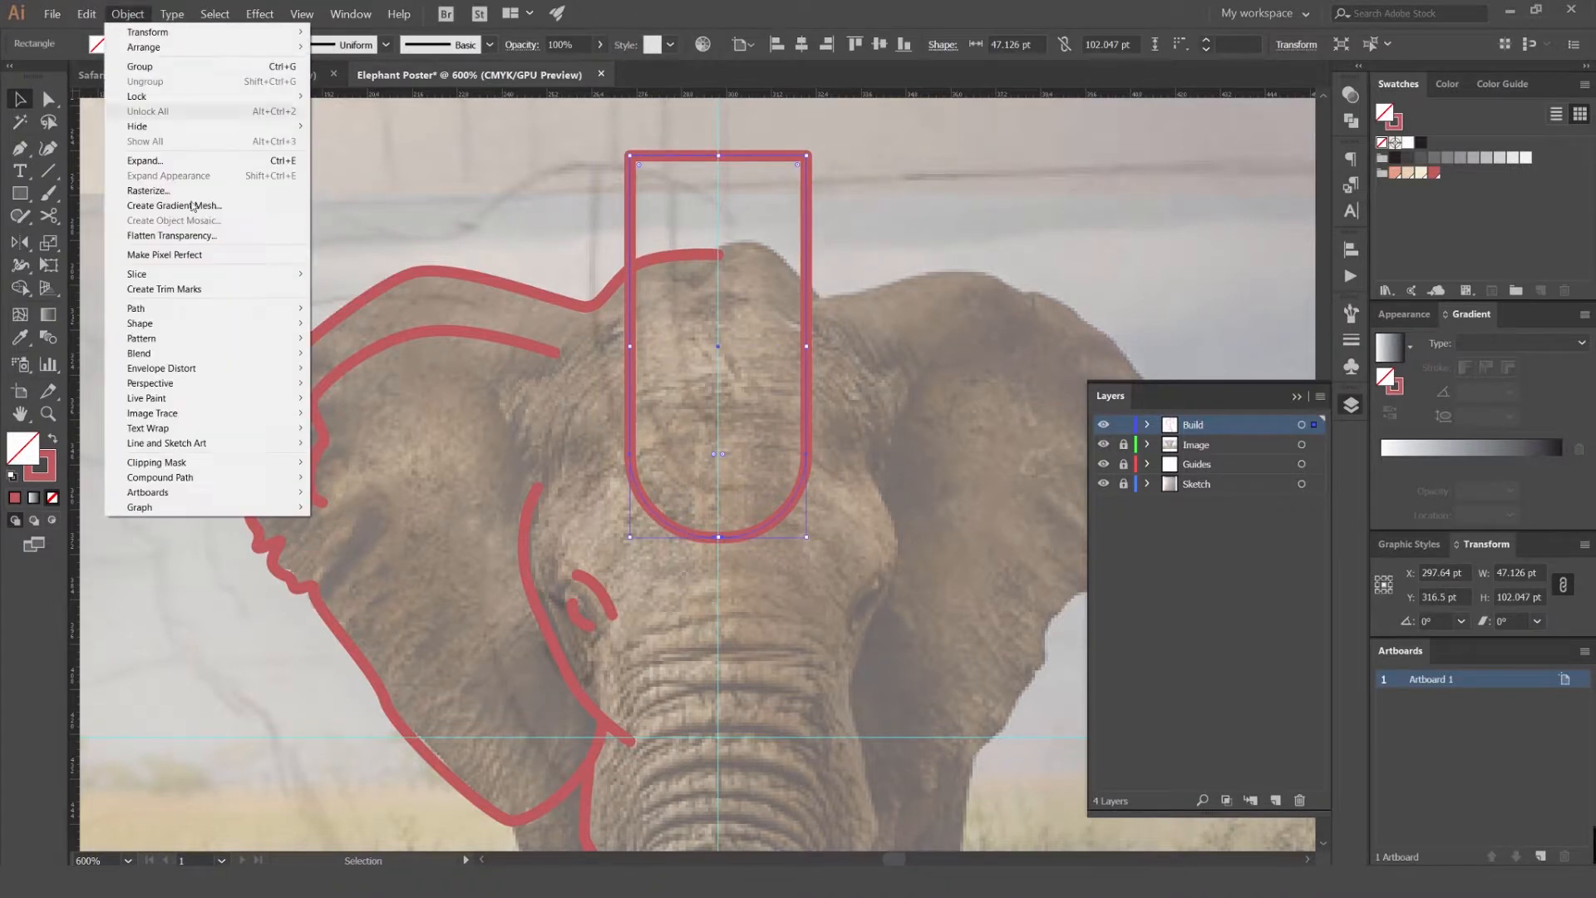
pyautogui.moveTo(185, 310)
pyautogui.click(334, 361)
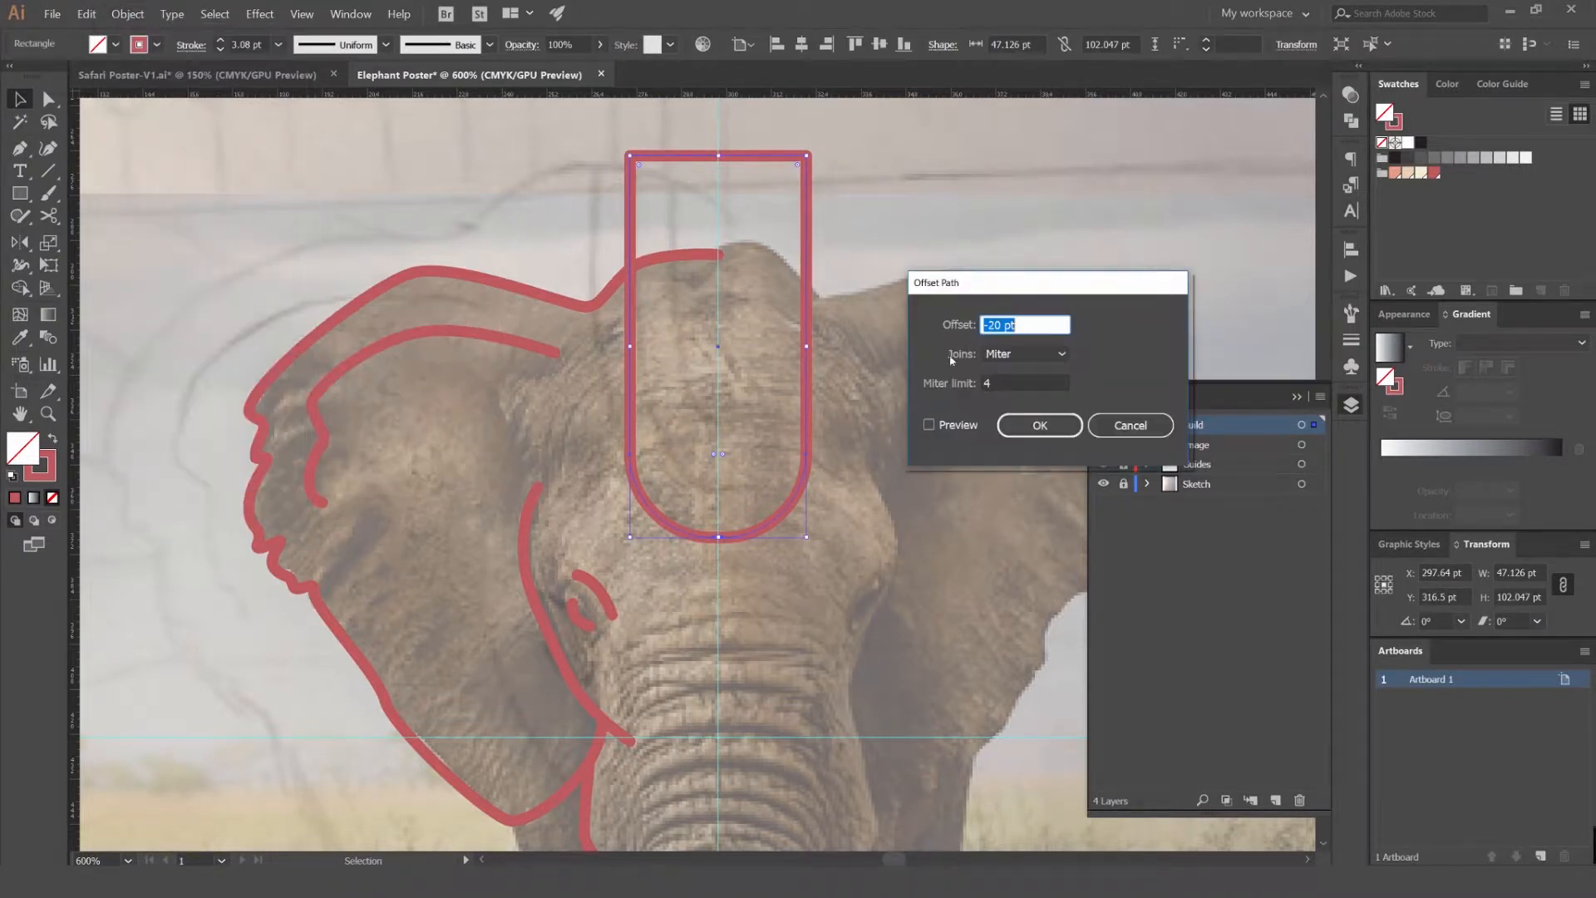
pyautogui.click(965, 426)
pyautogui.click(1021, 347)
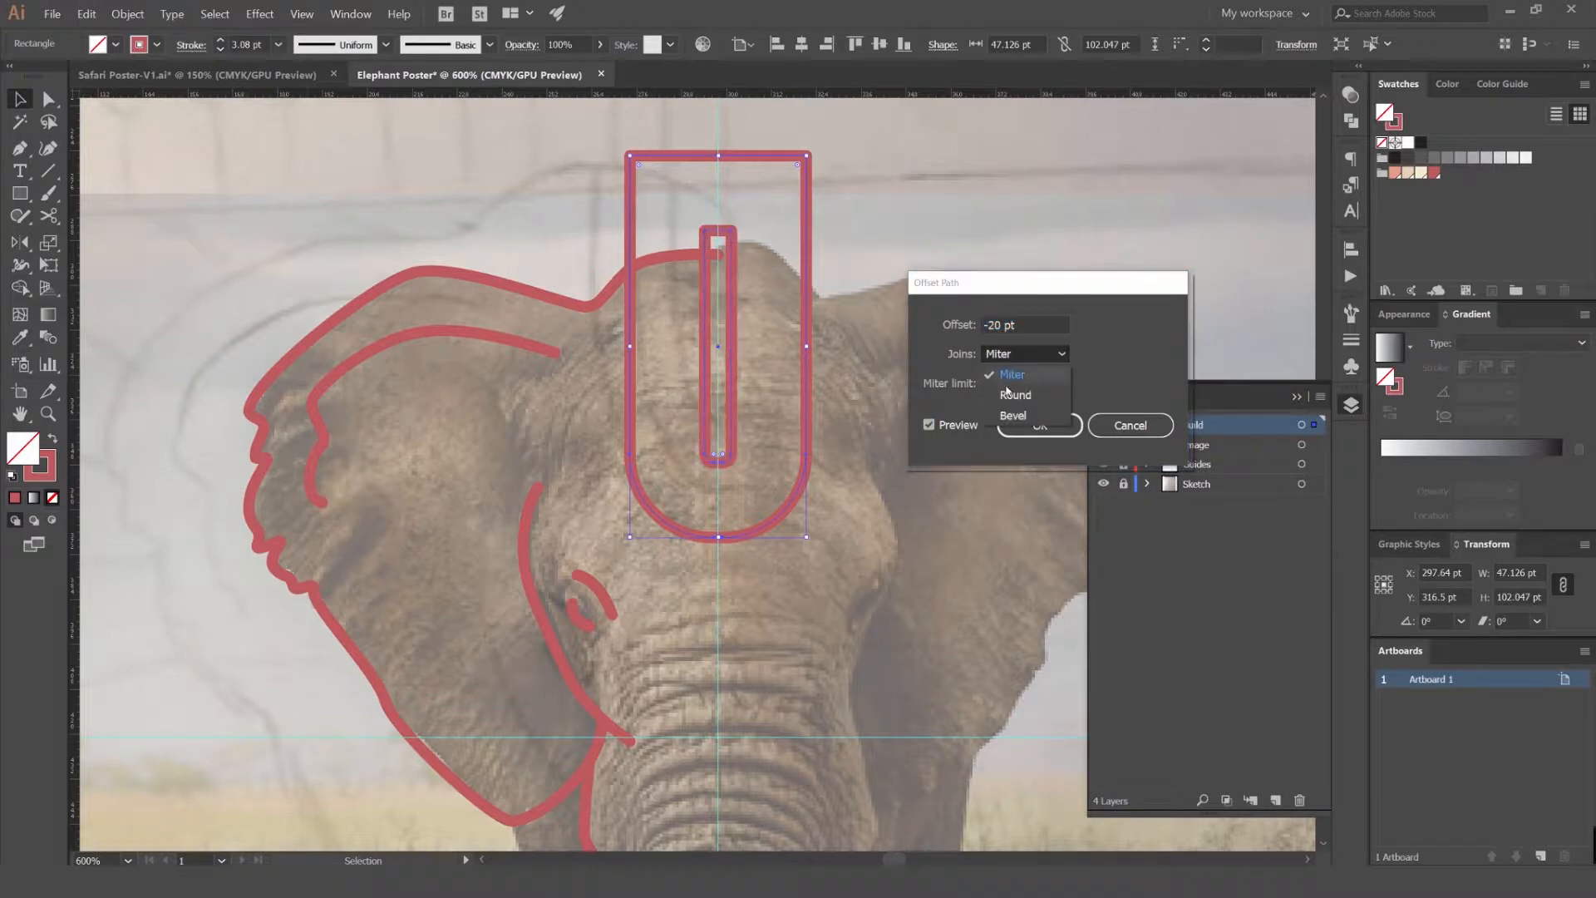
pyautogui.click(1022, 374)
pyautogui.scroll(14, 1018, 325)
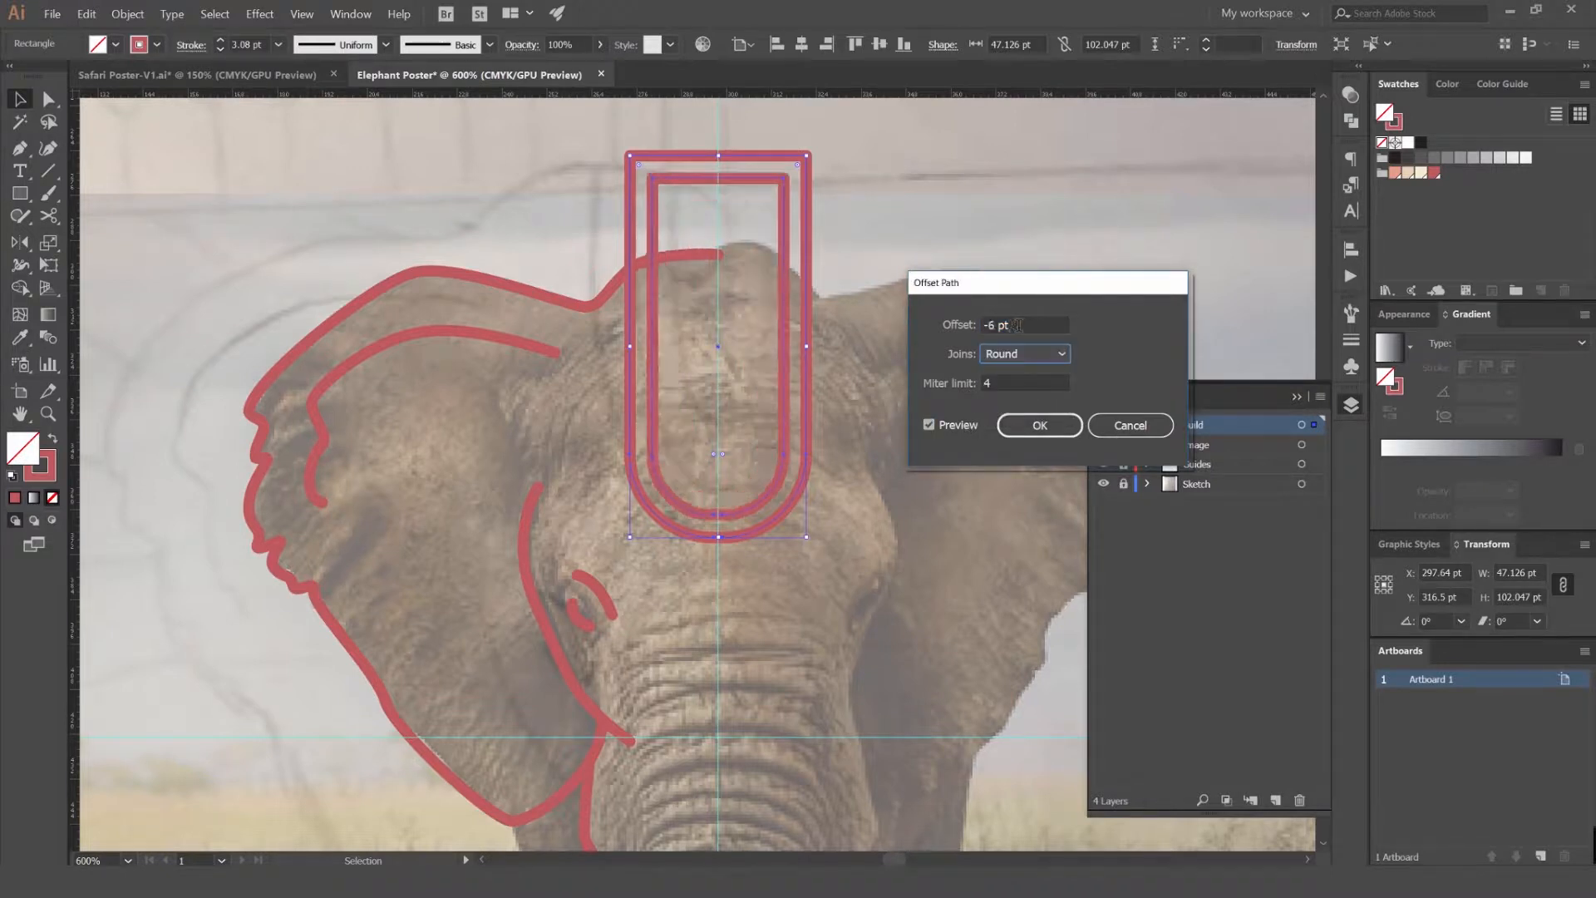
pyautogui.scroll(-4, 1018, 325)
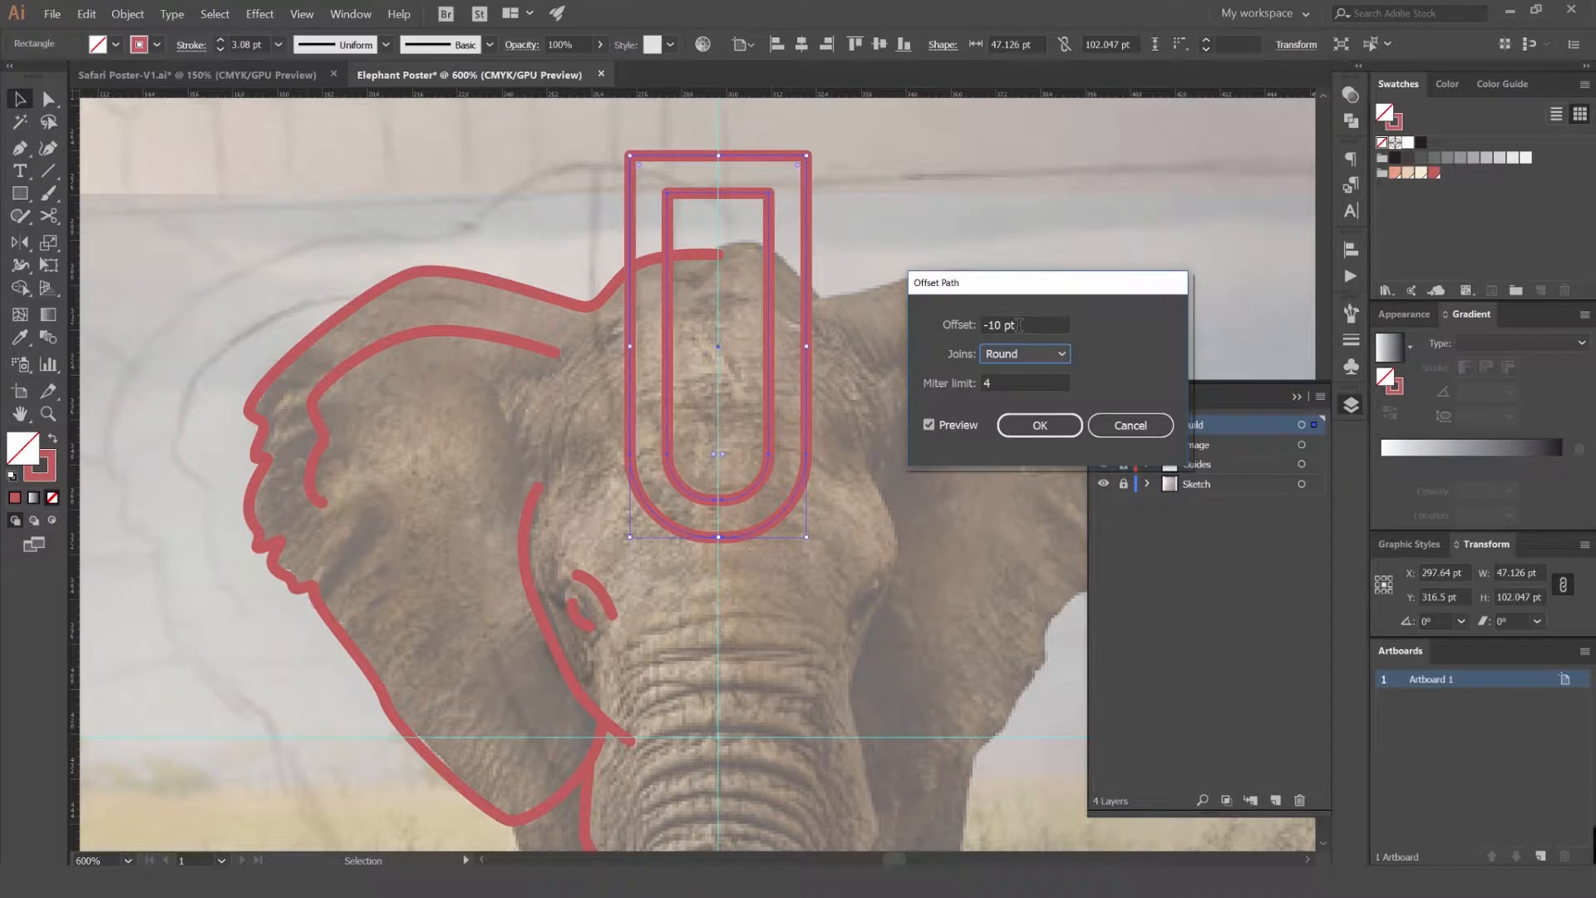
pyautogui.click(1039, 425)
# - Cut both forehead outlines with the Scissors tool where their left sides cross the head contour and at their top midpoints
pyautogui.click(866, 164)
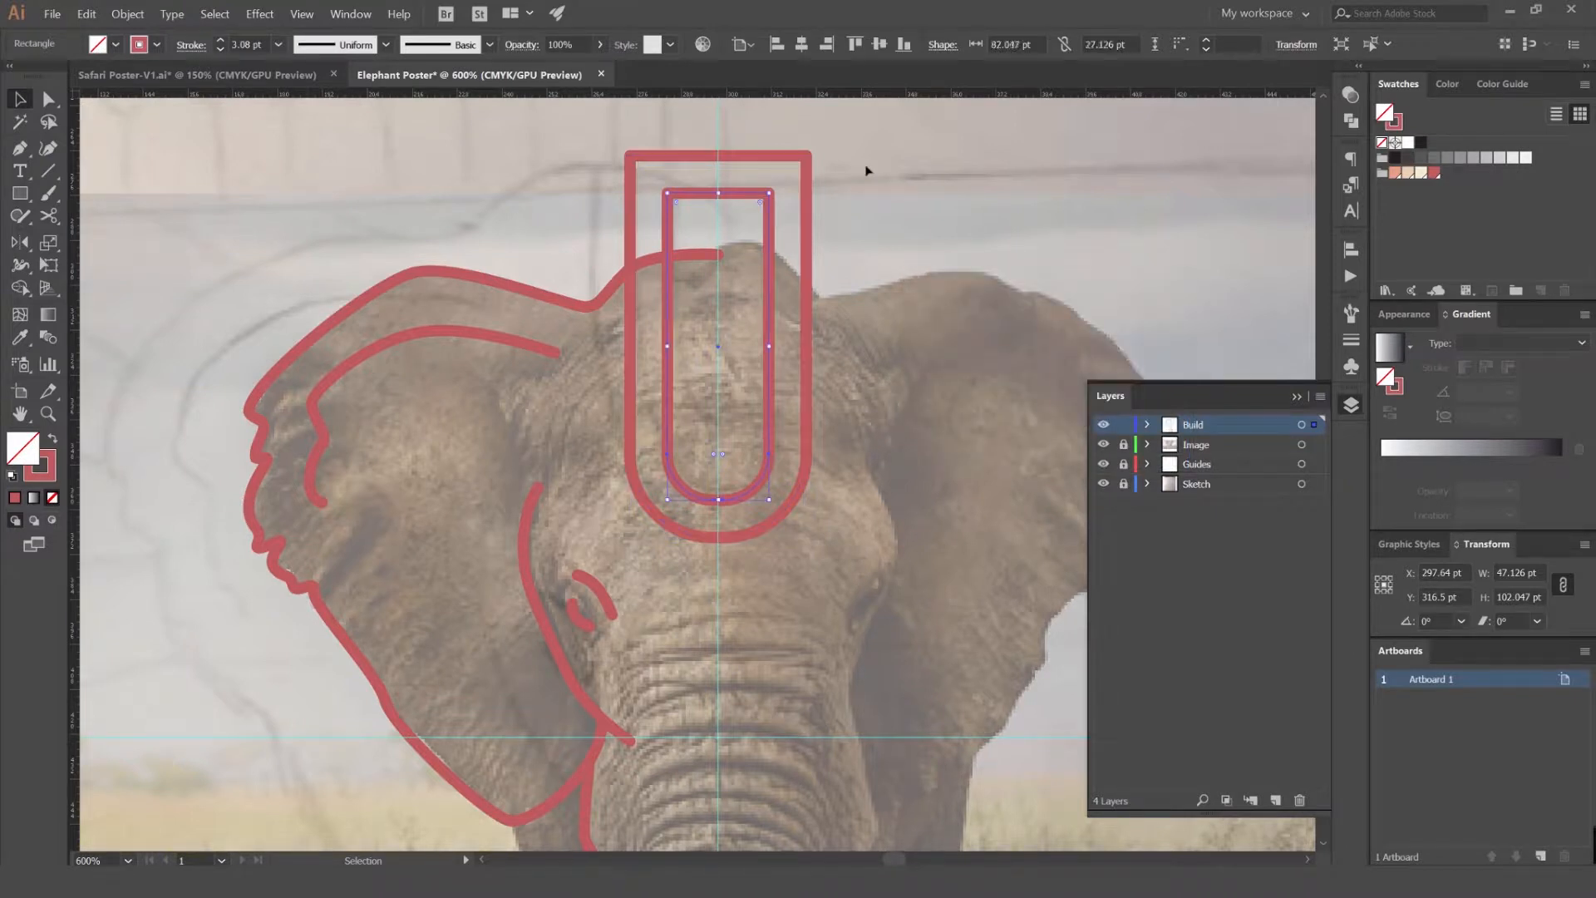
pyautogui.press('a')
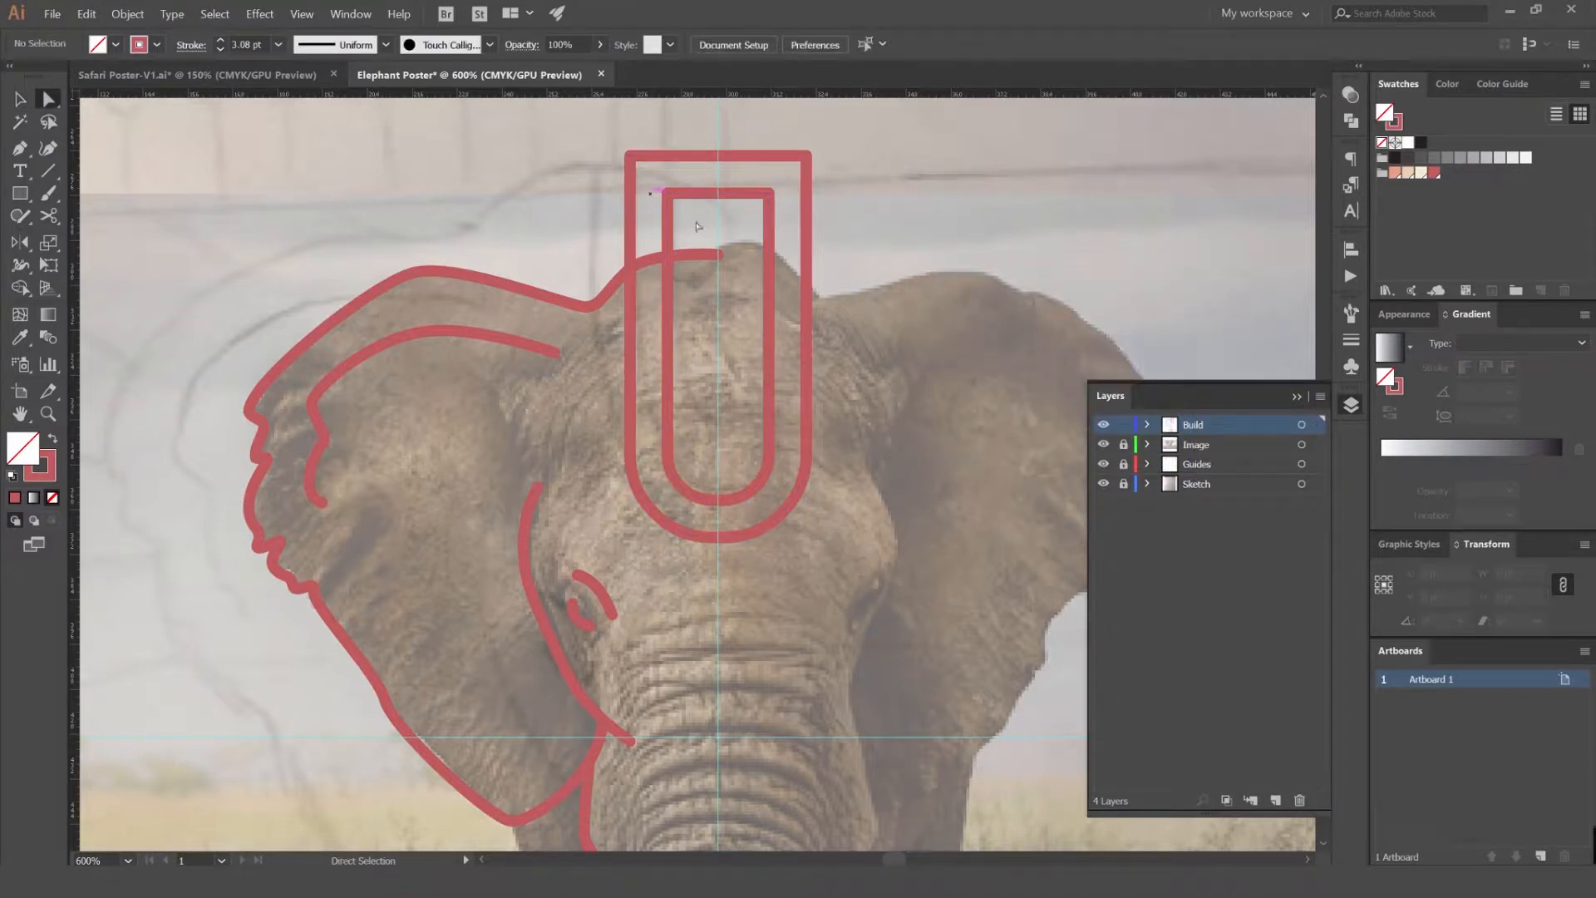
pyautogui.moveTo(619, 237); pyautogui.dragTo(818, 193)
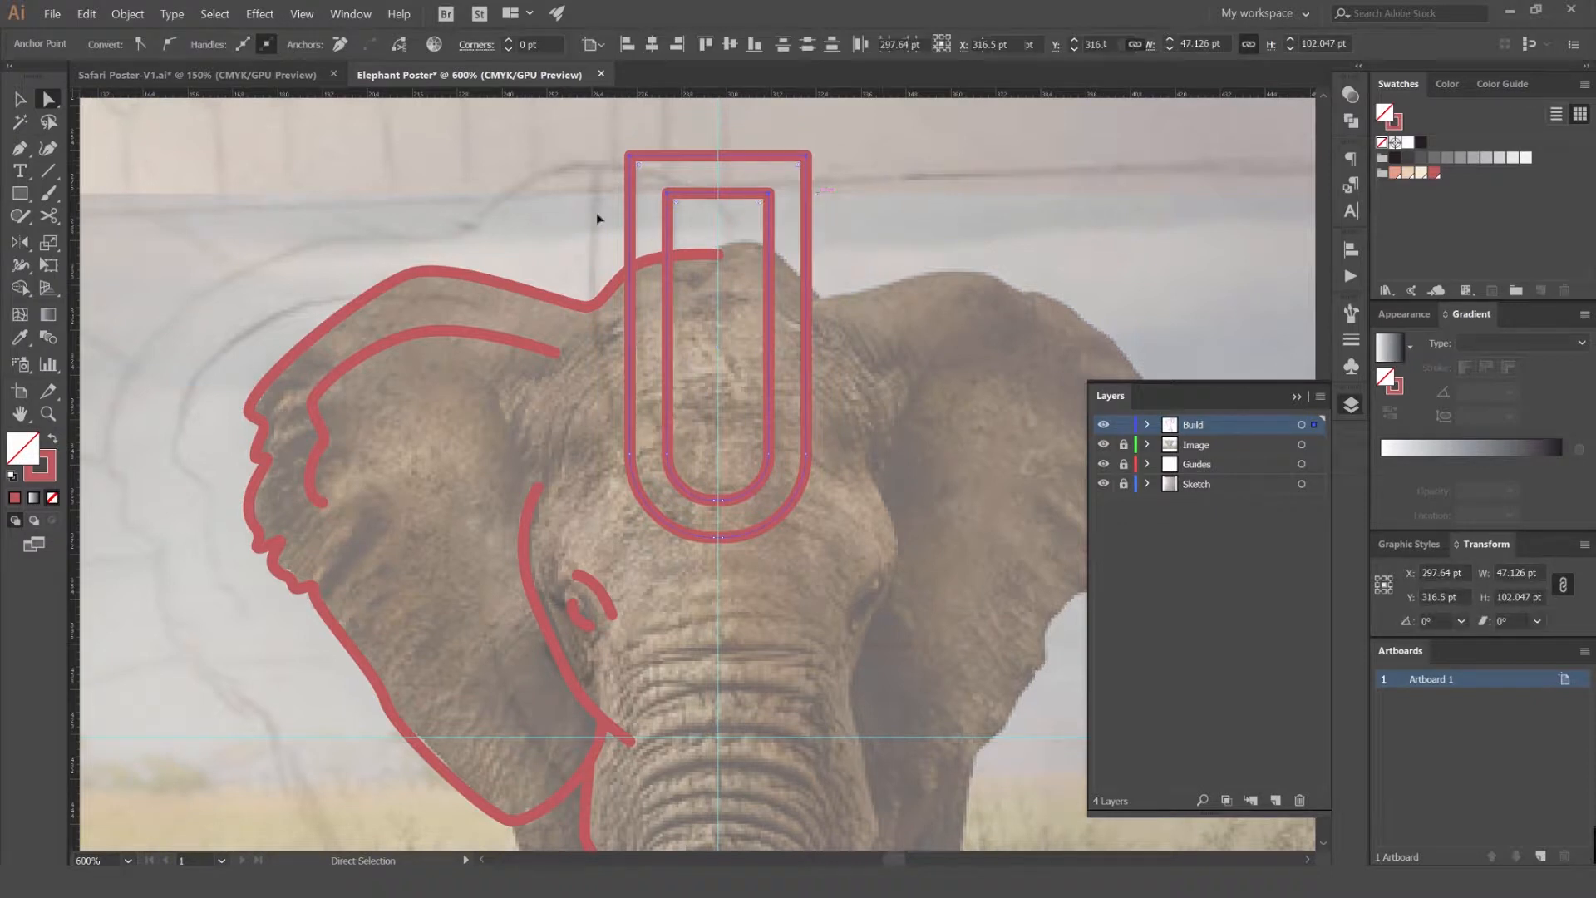
pyautogui.press('v')
pyautogui.scroll(2, 663, 220)
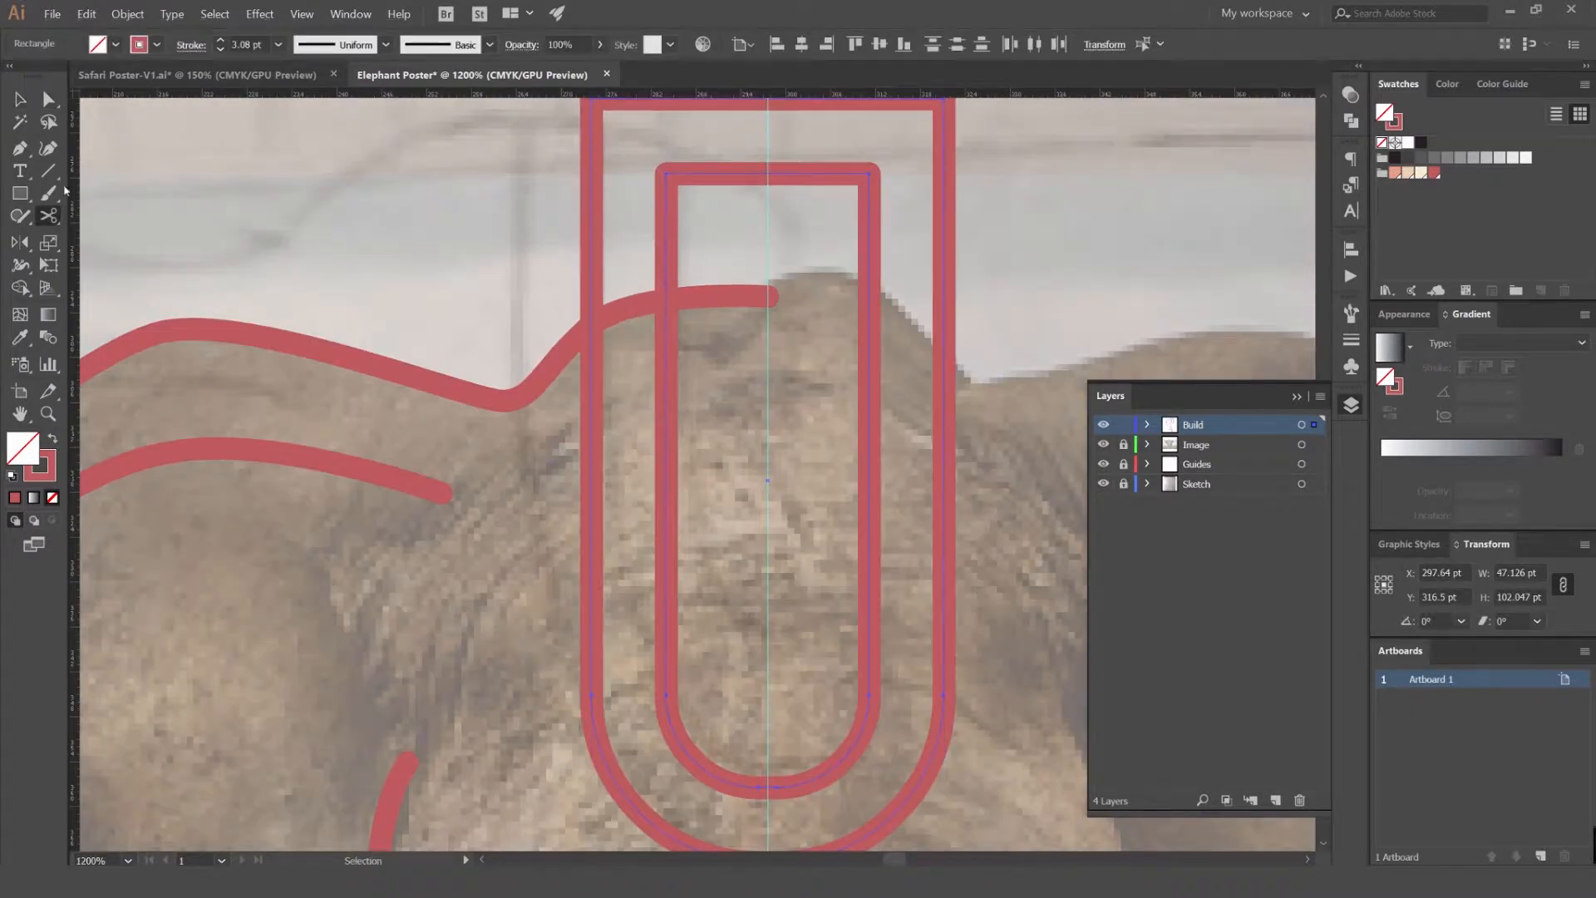
pyautogui.click(47, 221)
pyautogui.scroll(1, 669, 307)
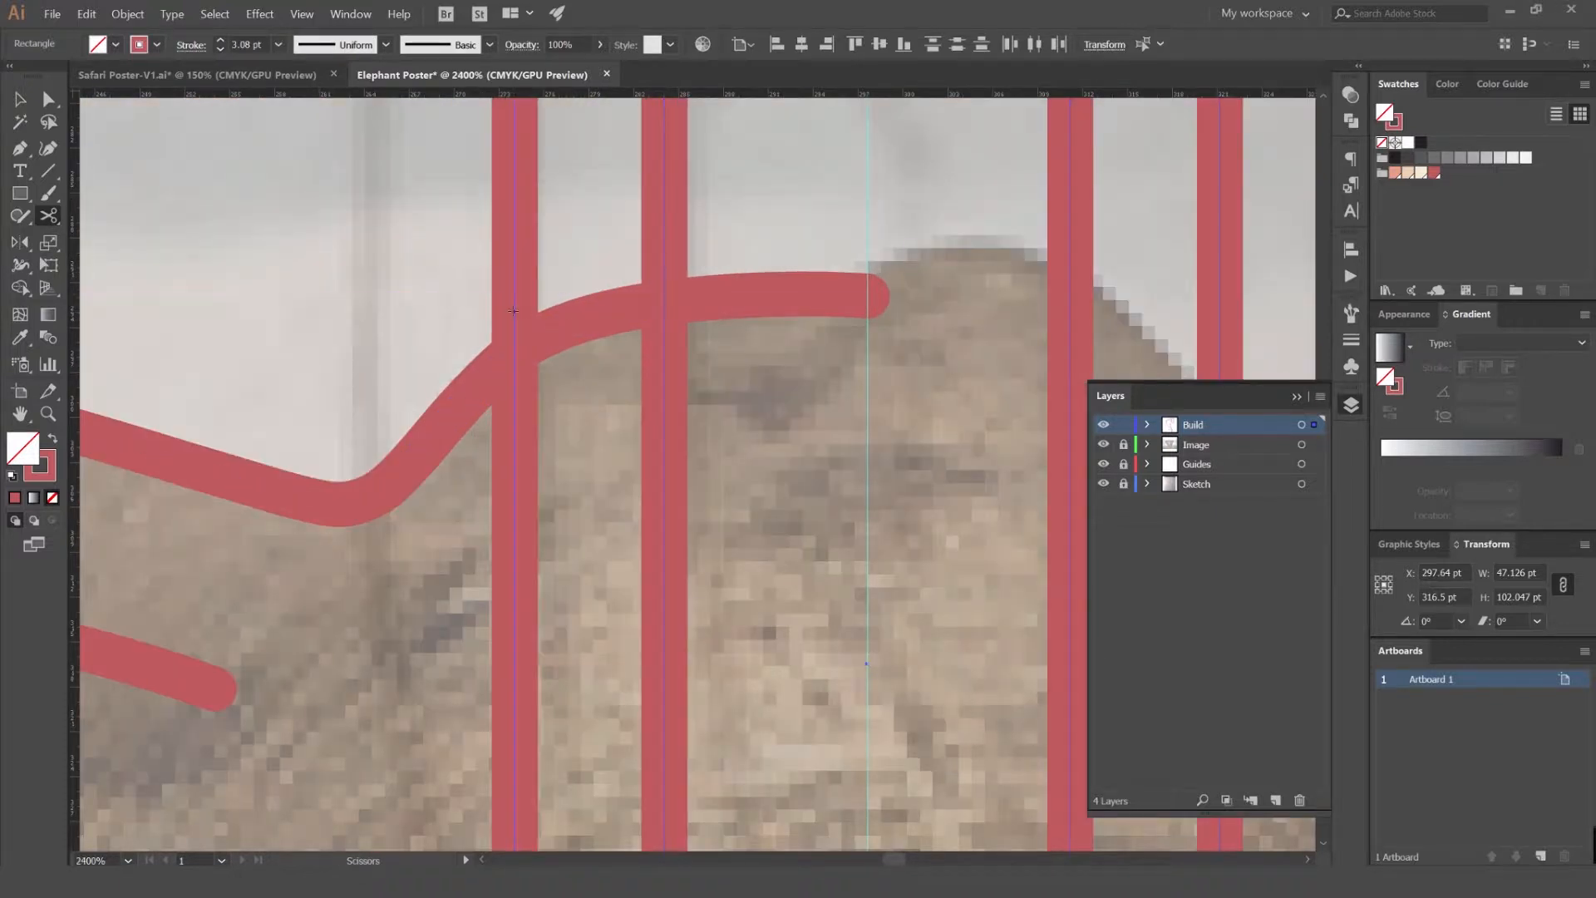
pyautogui.click(664, 292)
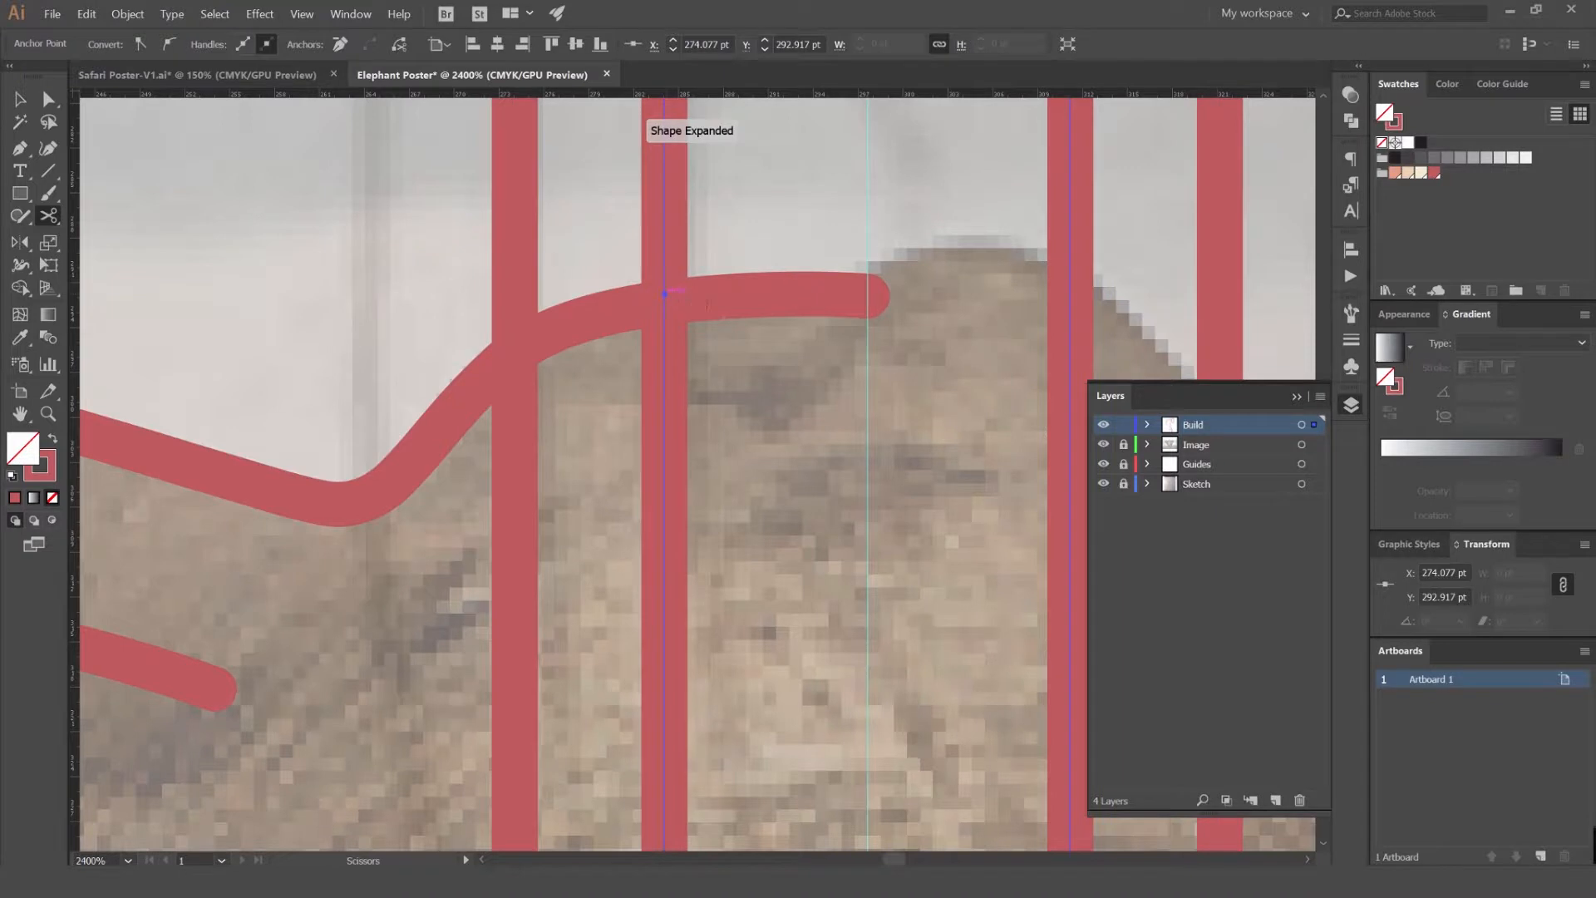
pyautogui.scroll(-1, 669, 295)
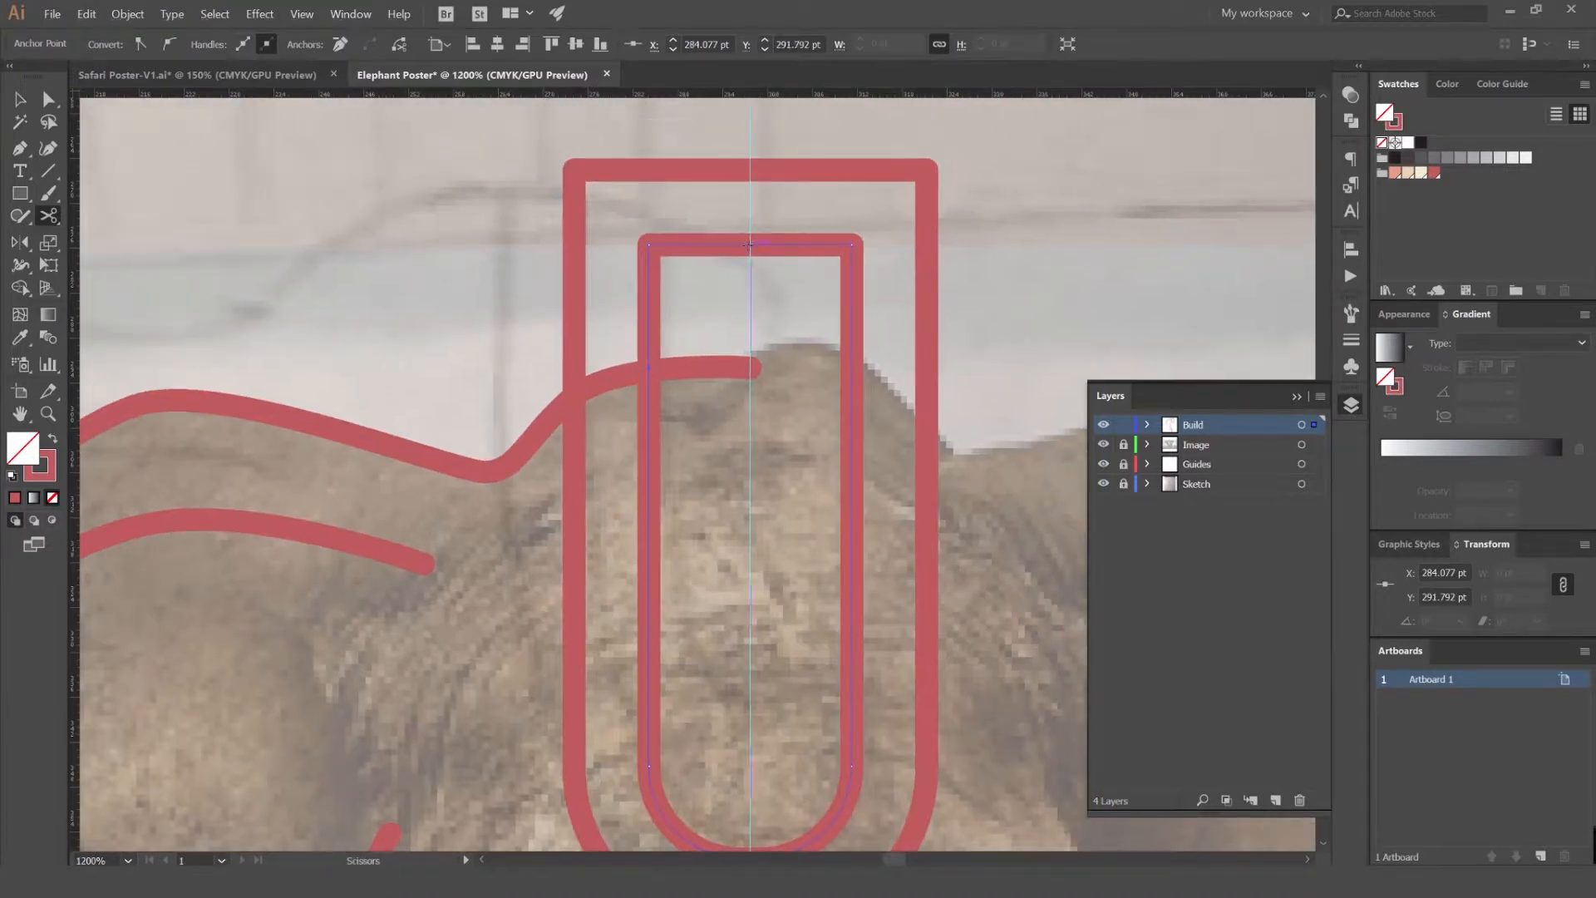
pyautogui.click(751, 168)
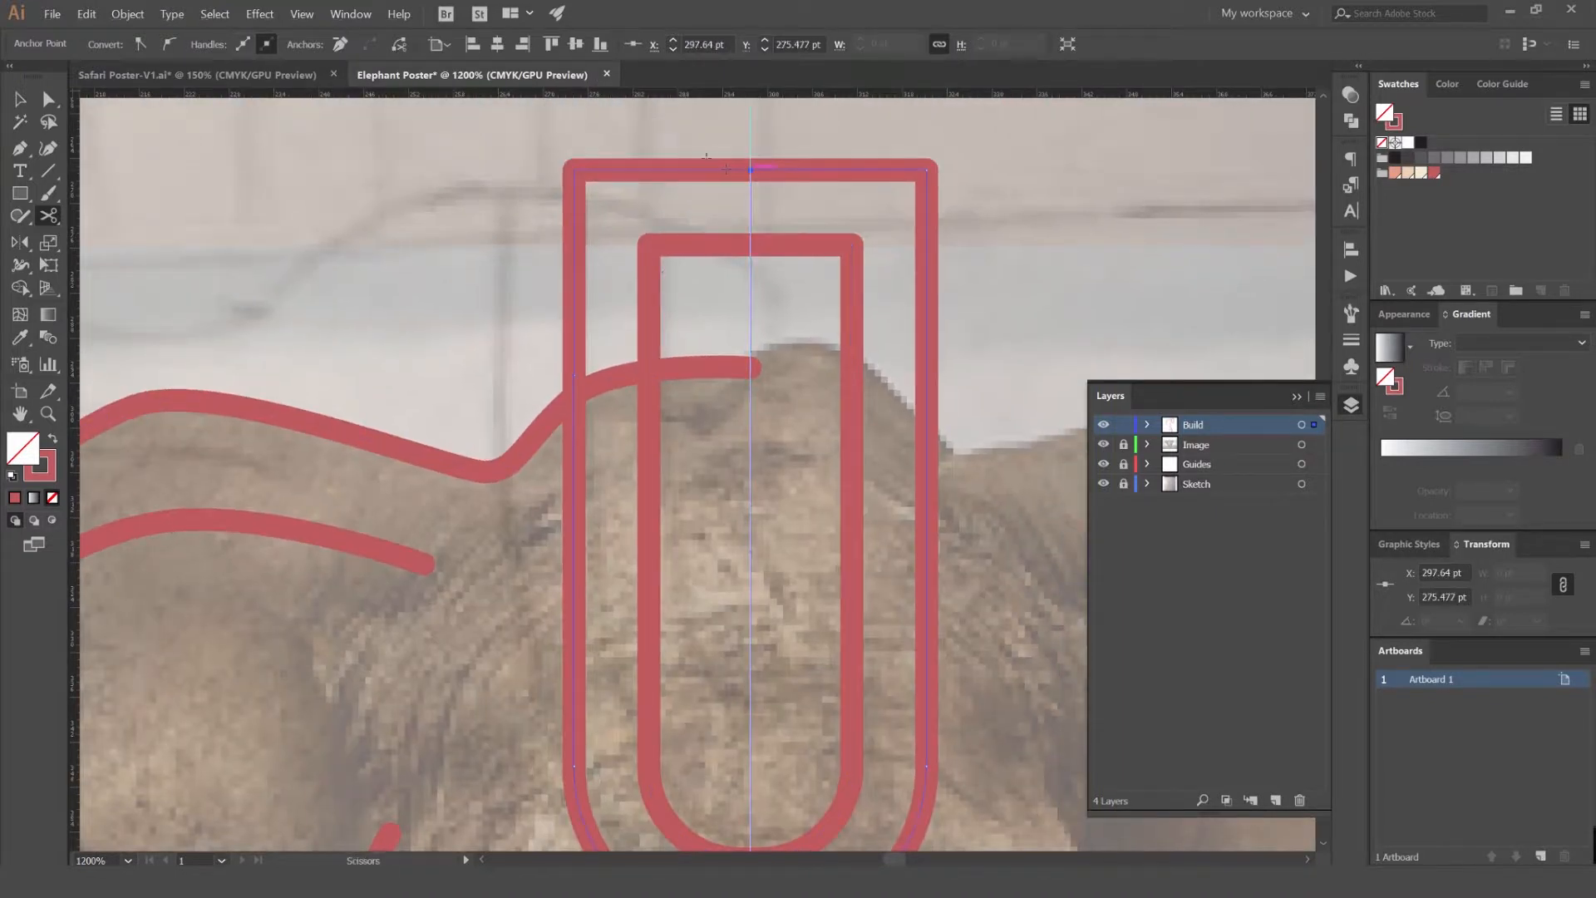
# - Delete the cut-off upper left corner pieces of both forehead outlines above the head contour
pyautogui.press('v')
pyautogui.moveTo(723, 153); pyautogui.dragTo(687, 271)
pyautogui.press('Delete')
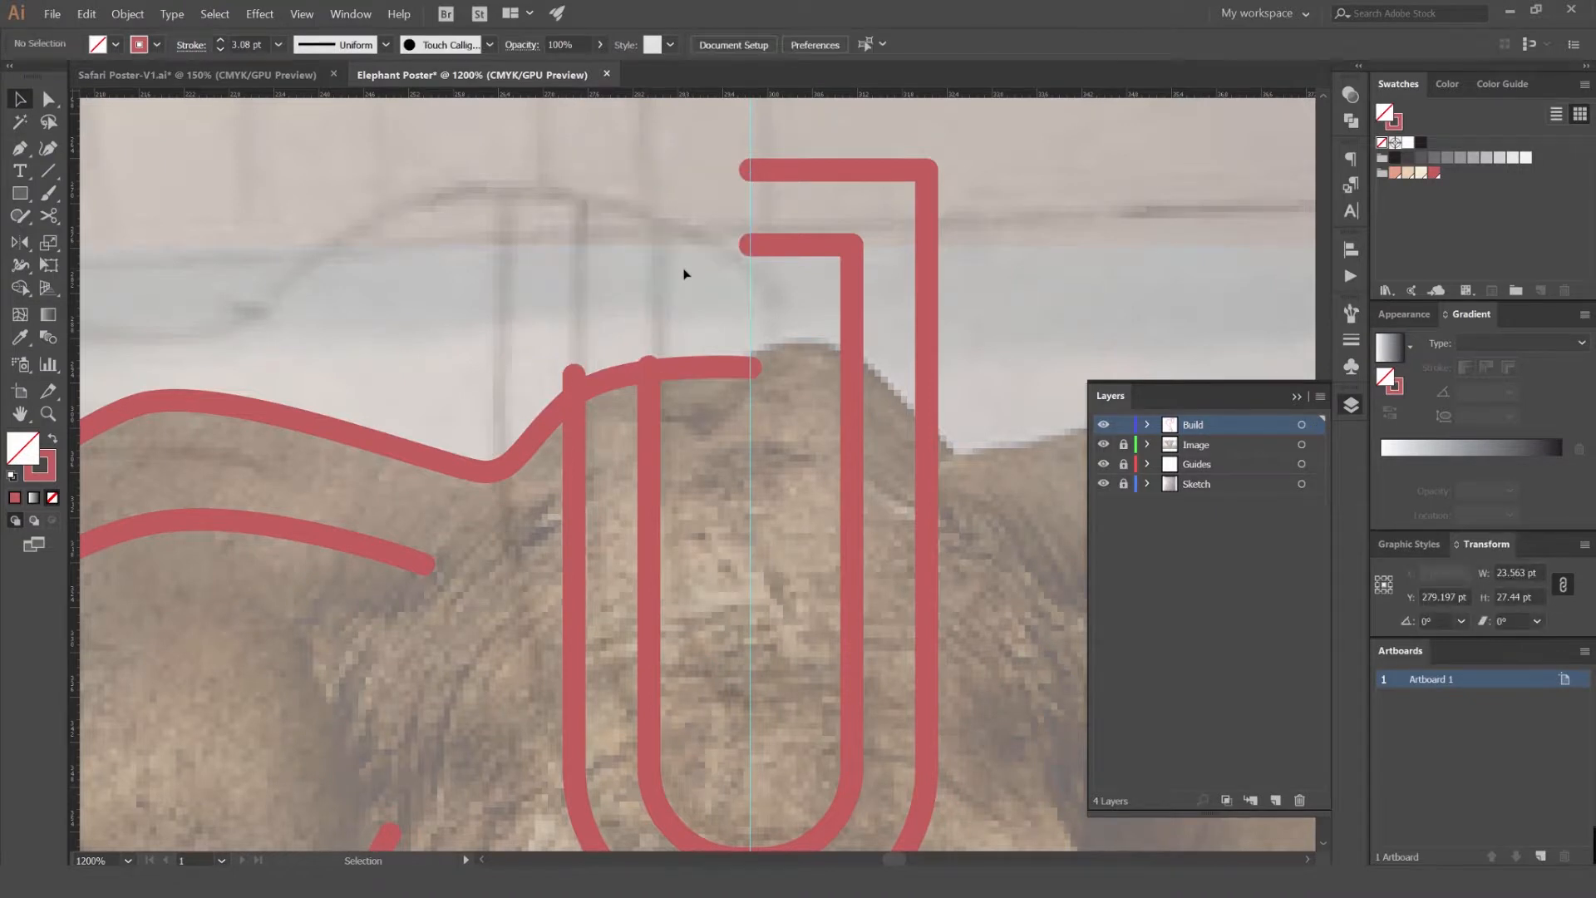
# - Cut both forehead outlines at their bottom midpoints on the vertical guide and delete their right halves
pyautogui.click(302, 15)
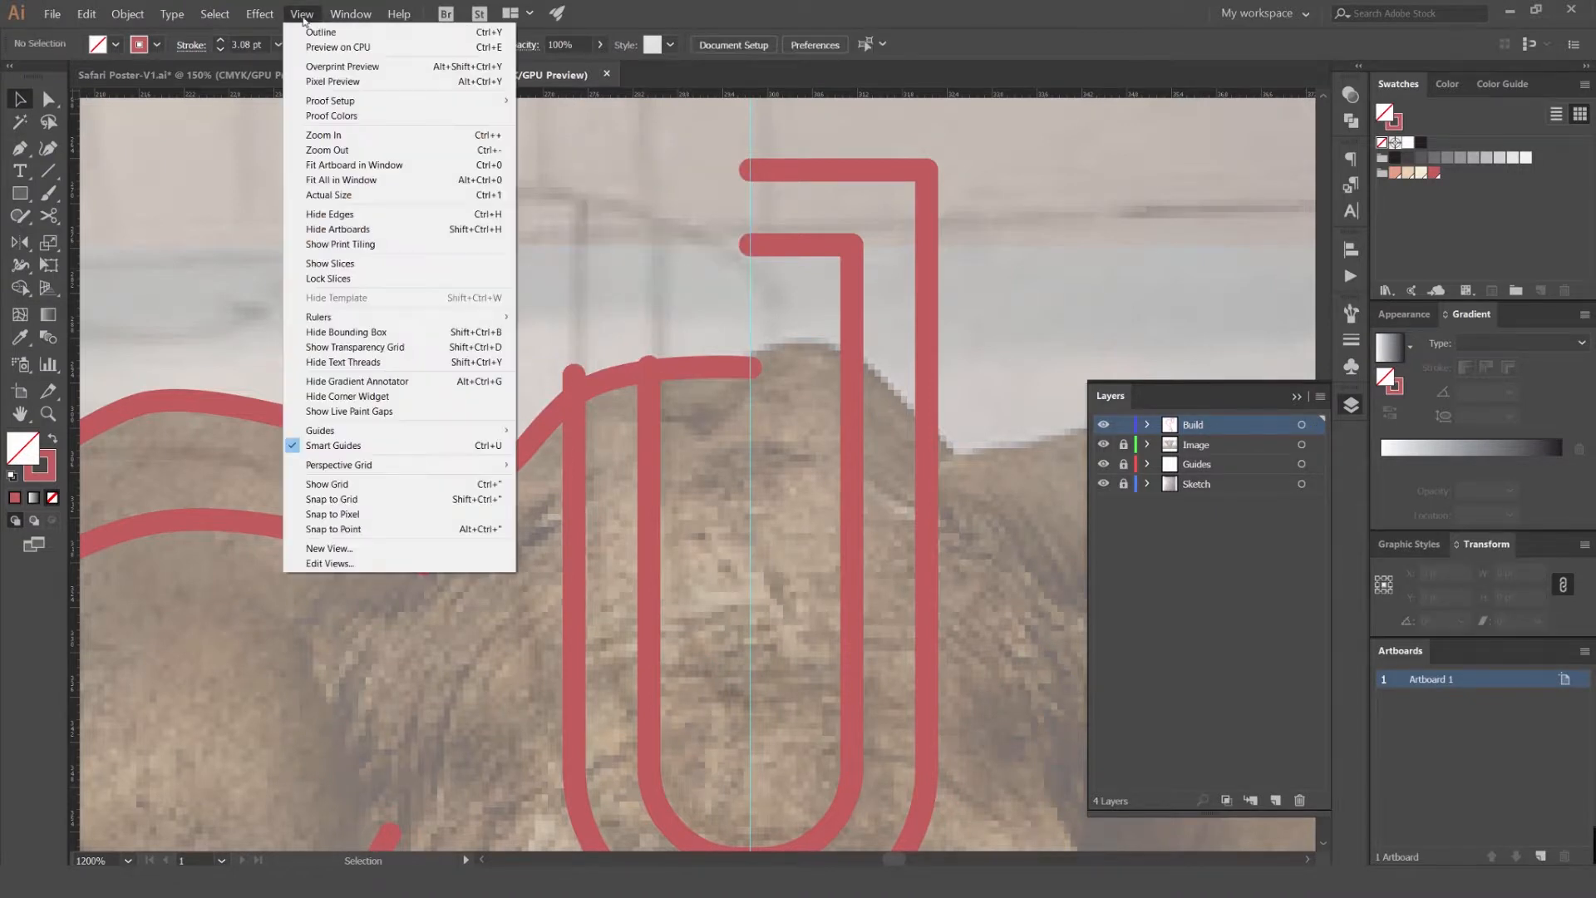
pyautogui.click(354, 445)
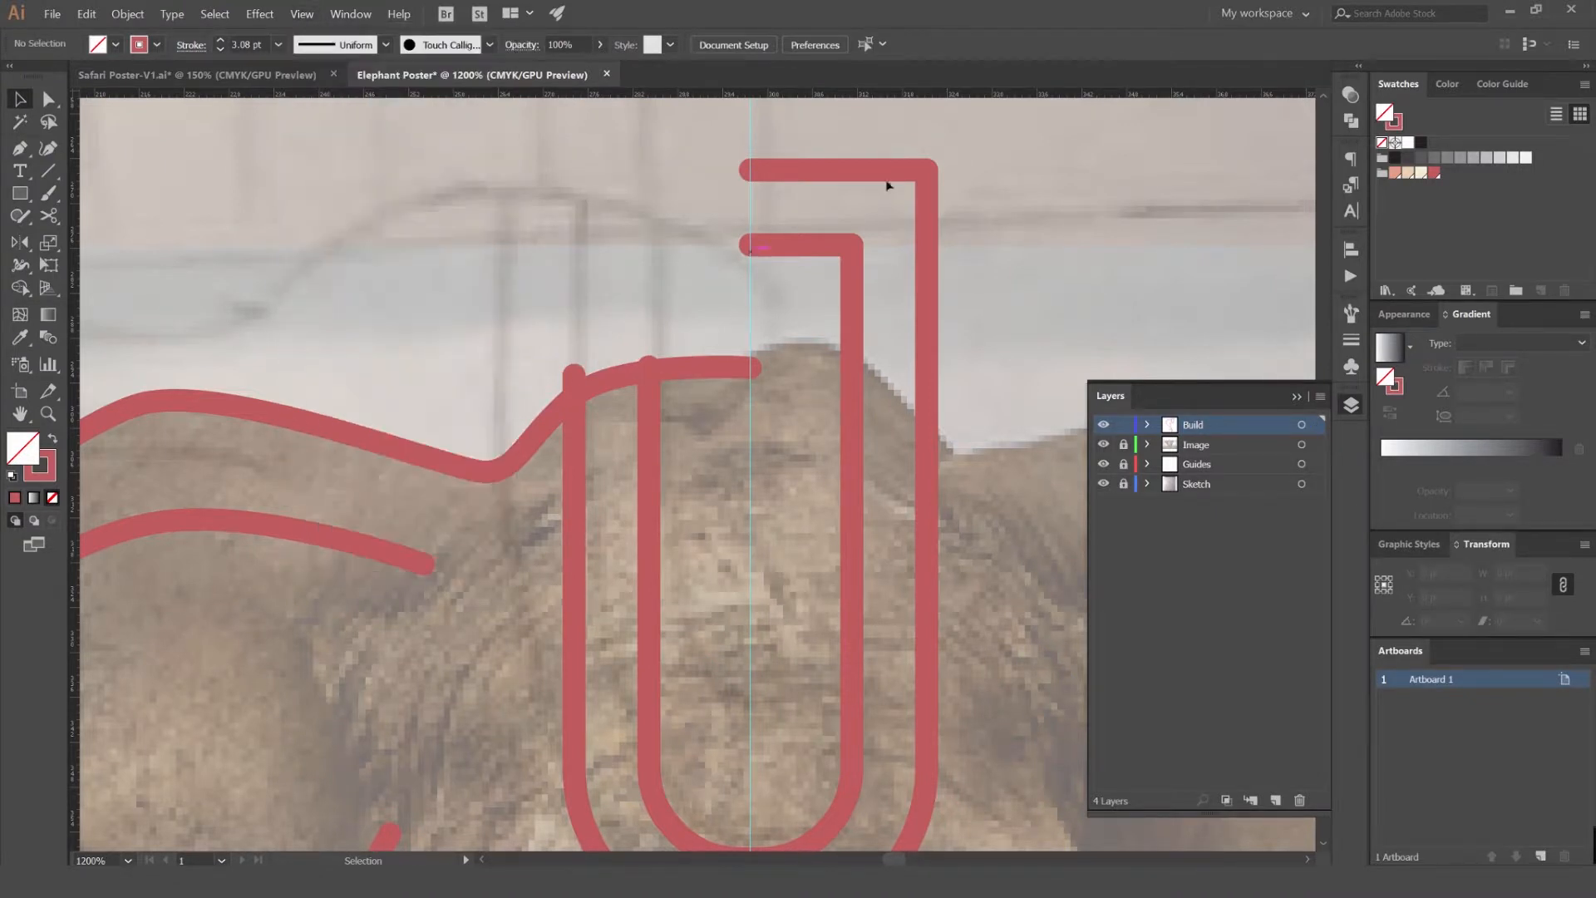
pyautogui.scroll(-1, 850, 410)
pyautogui.moveTo(850, 411); pyautogui.dragTo(828, 324)
pyautogui.scroll(2, 775, 621)
pyautogui.moveTo(773, 624); pyautogui.dragTo(697, 453)
pyautogui.press('c')
pyautogui.click(720, 574)
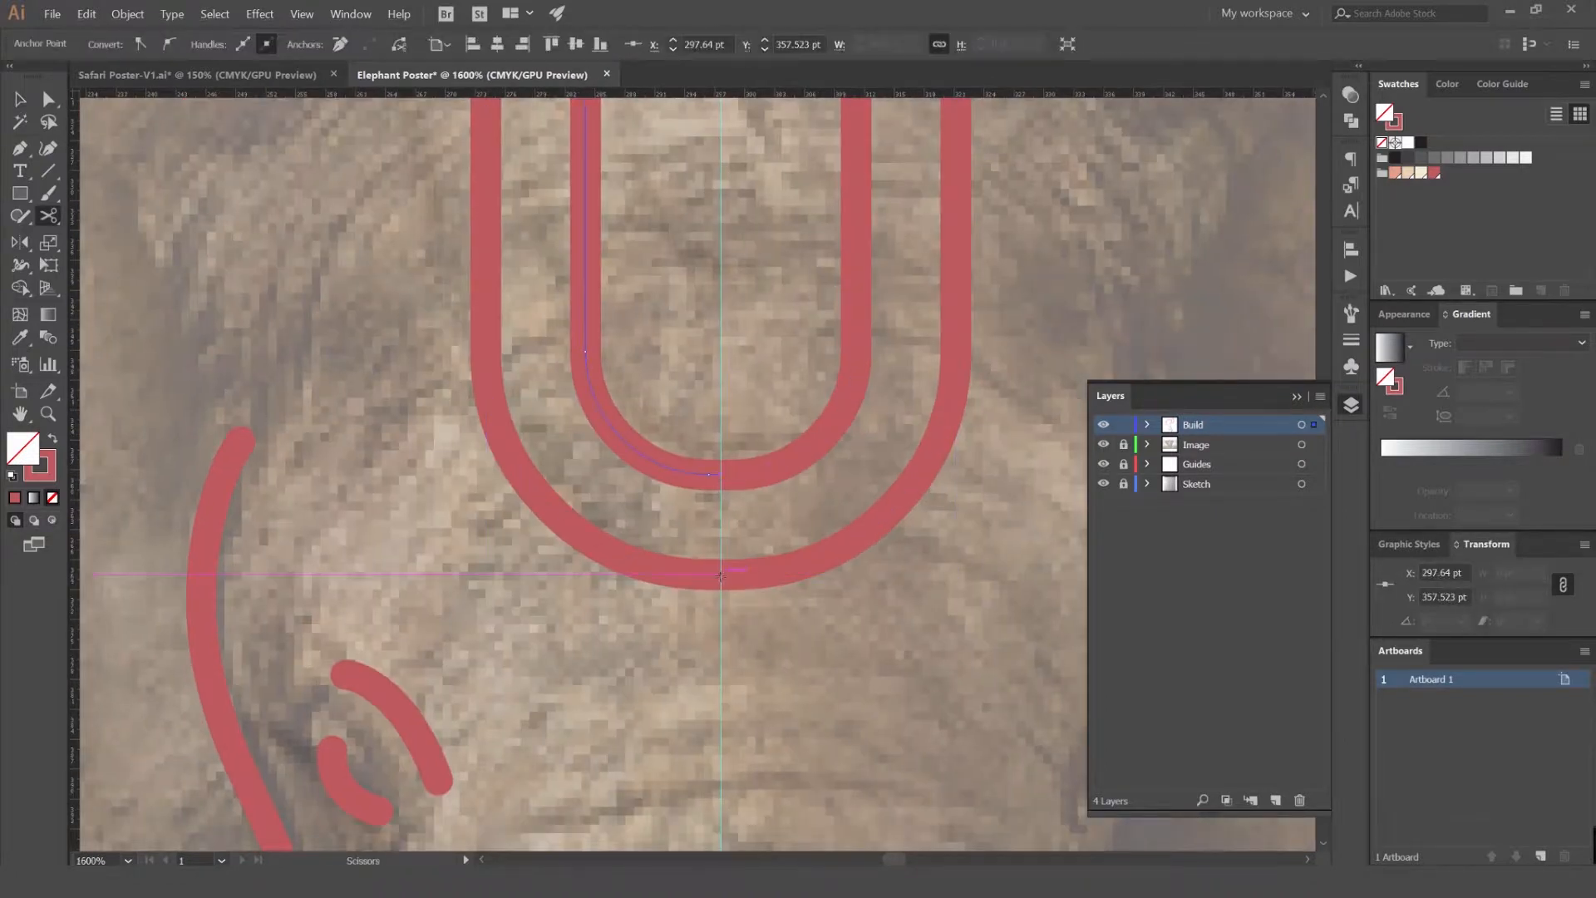
pyautogui.press('v')
pyautogui.moveTo(761, 410); pyautogui.dragTo(761, 619)
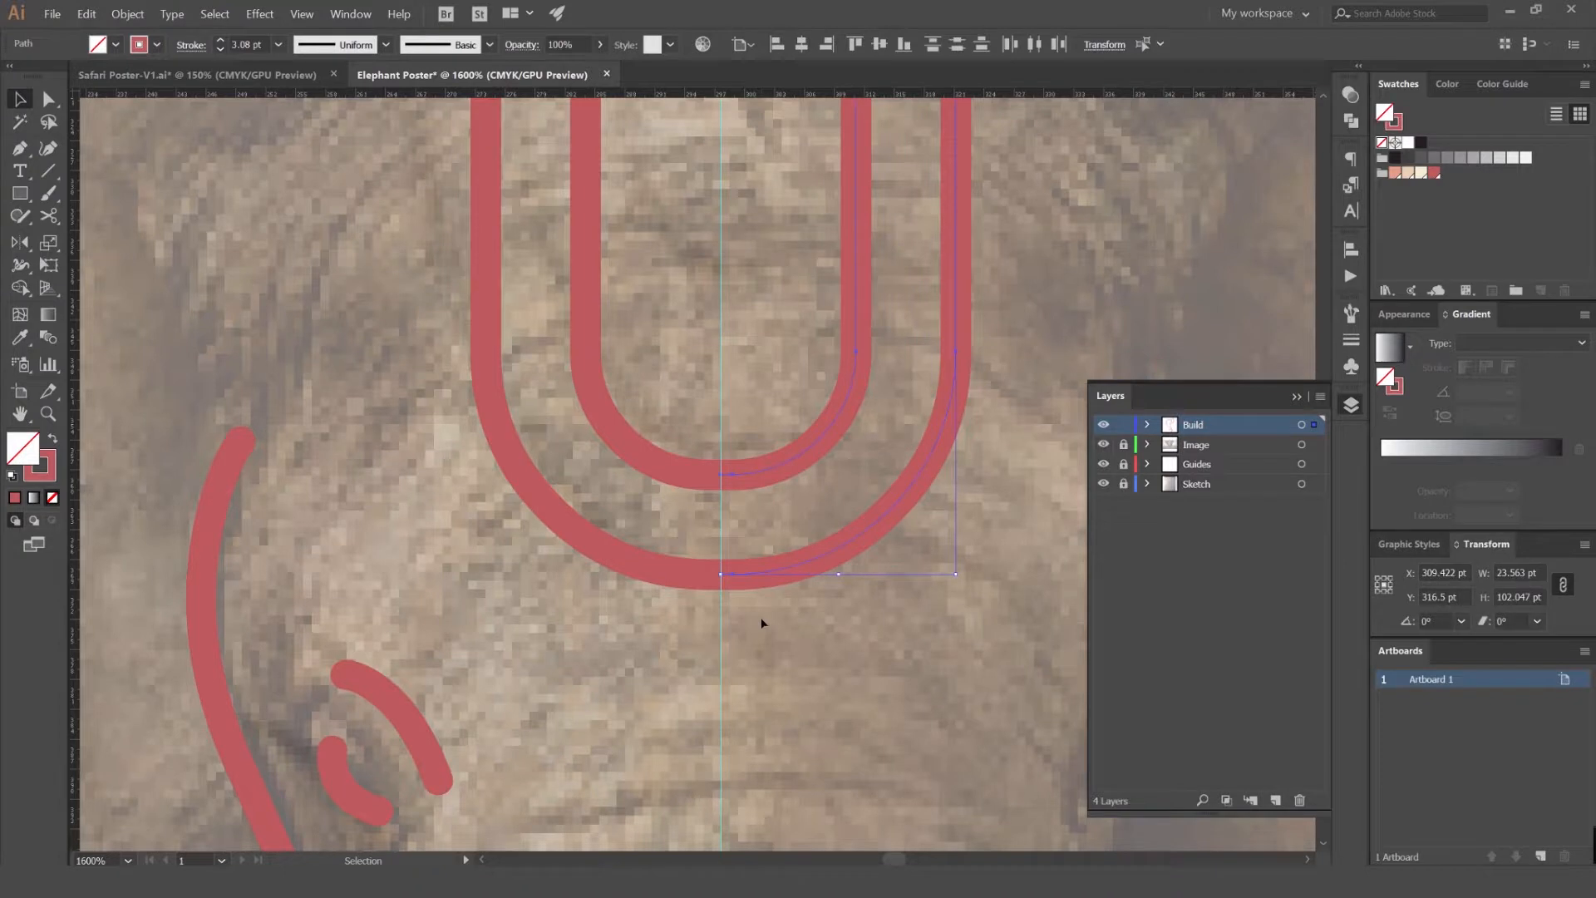
pyautogui.press('Delete')
# - Move the top end points of the two vertical forehead lines straight down so they stop at the head contour
pyautogui.scroll(-4, 761, 619)
pyautogui.scroll(3, 727, 394)
pyautogui.press('a')
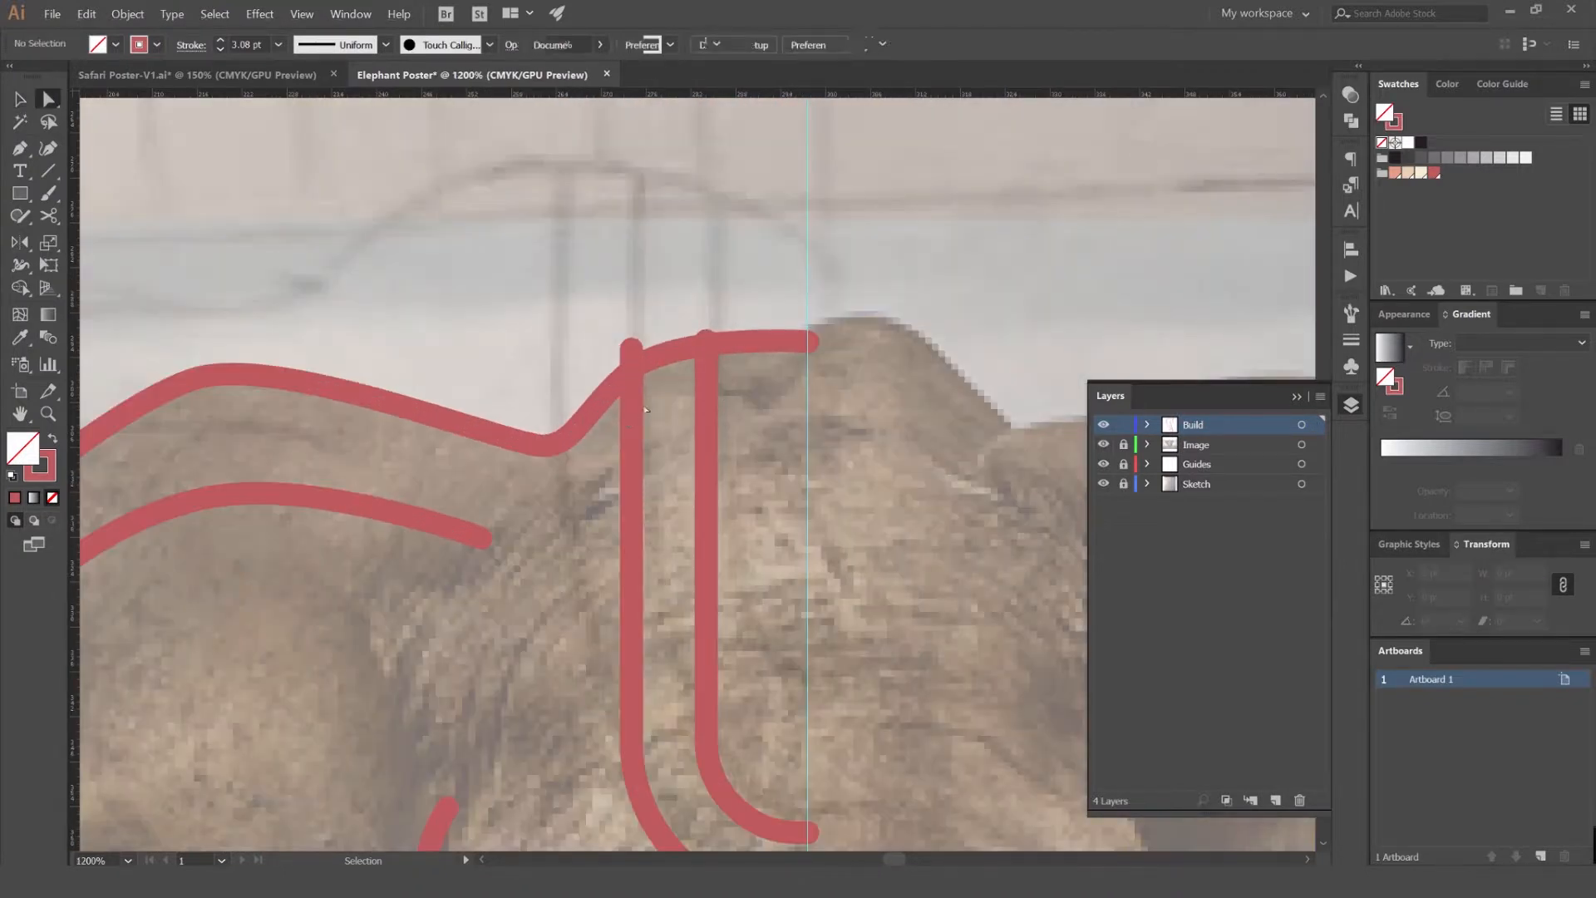
pyautogui.moveTo(737, 409); pyautogui.dragTo(614, 439)
pyautogui.scroll(1, 642, 358)
pyautogui.scroll(1, 640, 357)
pyautogui.moveTo(570, 356); pyautogui.dragTo(568, 409)
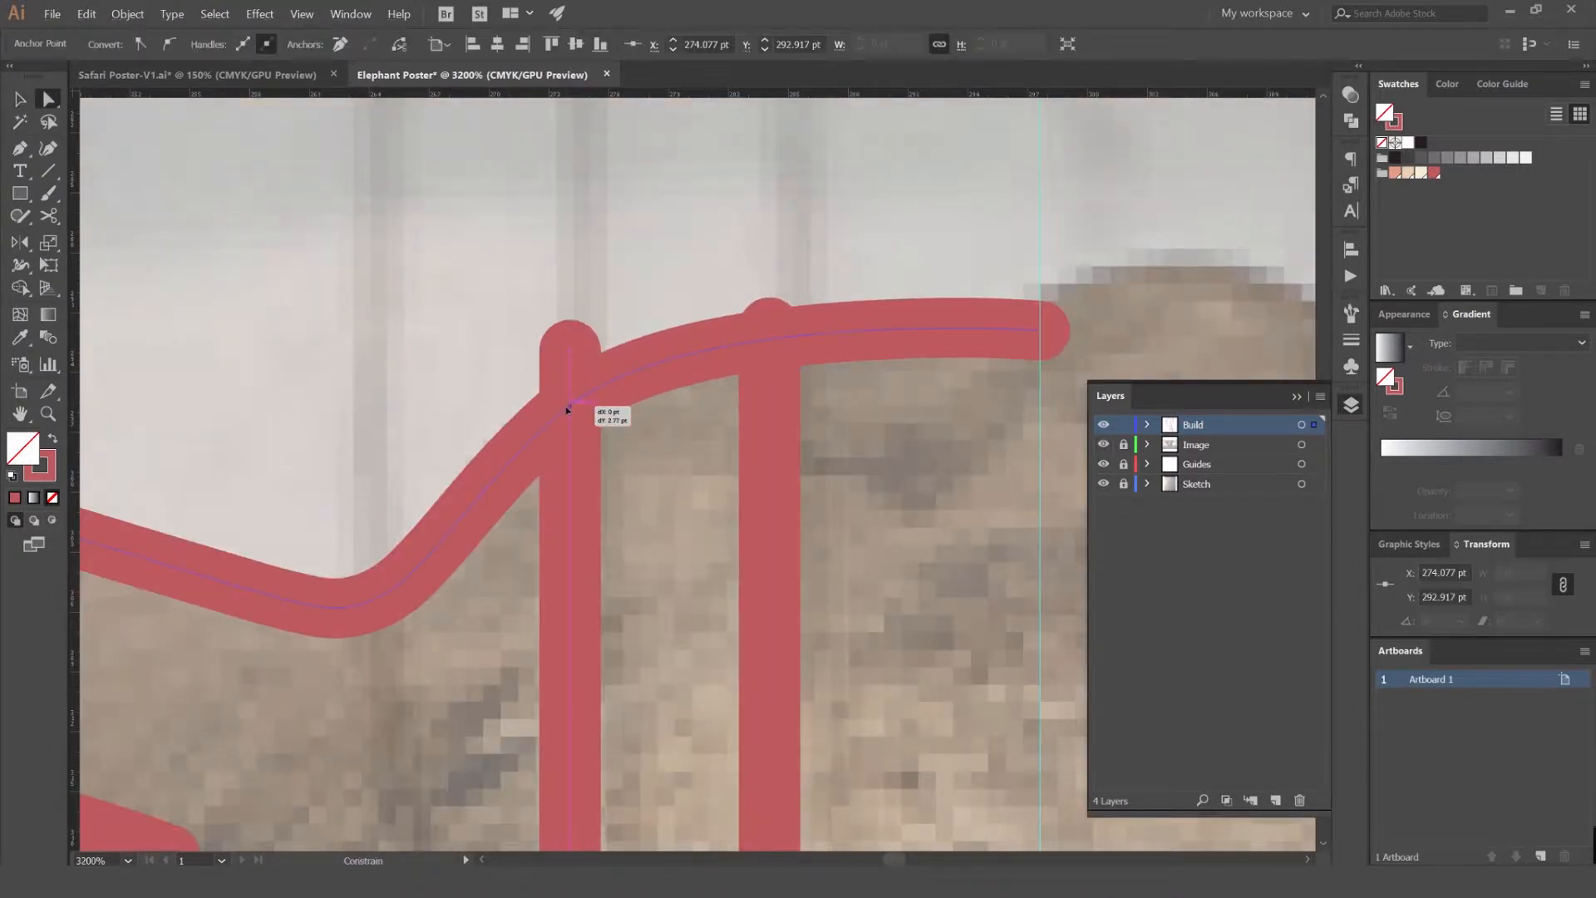
pyautogui.click(769, 330)
pyautogui.moveTo(769, 330); pyautogui.dragTo(770, 349)
pyautogui.click(814, 268)
# - Nudge the outer forehead line's top end point slightly further down, checking it against the head contour in outline view
pyautogui.scroll(-3, 795, 304)
pyautogui.scroll(6, 721, 327)
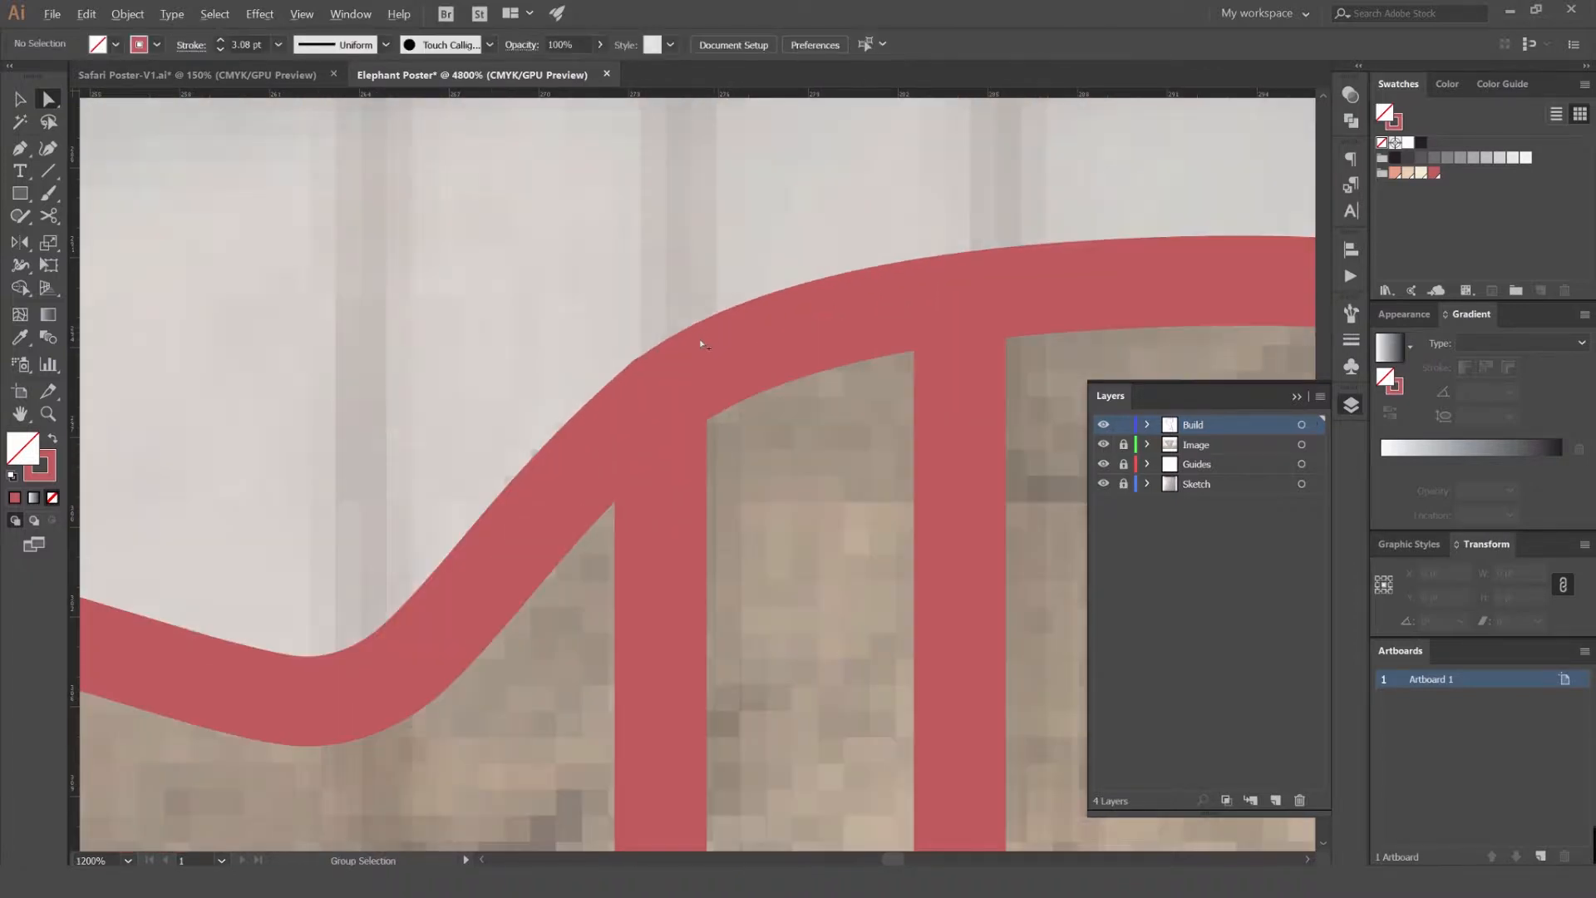
pyautogui.hotkey('ctrl', 'y')
pyautogui.hotkey('ctrl', 'y')
pyautogui.click(705, 454)
pyautogui.moveTo(705, 377); pyautogui.dragTo(705, 398)
pyautogui.click(868, 493)
# - Examine the whole half-head drawing and the forehead line ends in outline view, and return to the normal preview
pyautogui.scroll(-3, 868, 498)
pyautogui.scroll(-3, 868, 497)
pyautogui.hotkey('ctrl', 'y')
pyautogui.scroll(-8, 870, 502)
pyautogui.moveTo(871, 502); pyautogui.dragTo(767, 293)
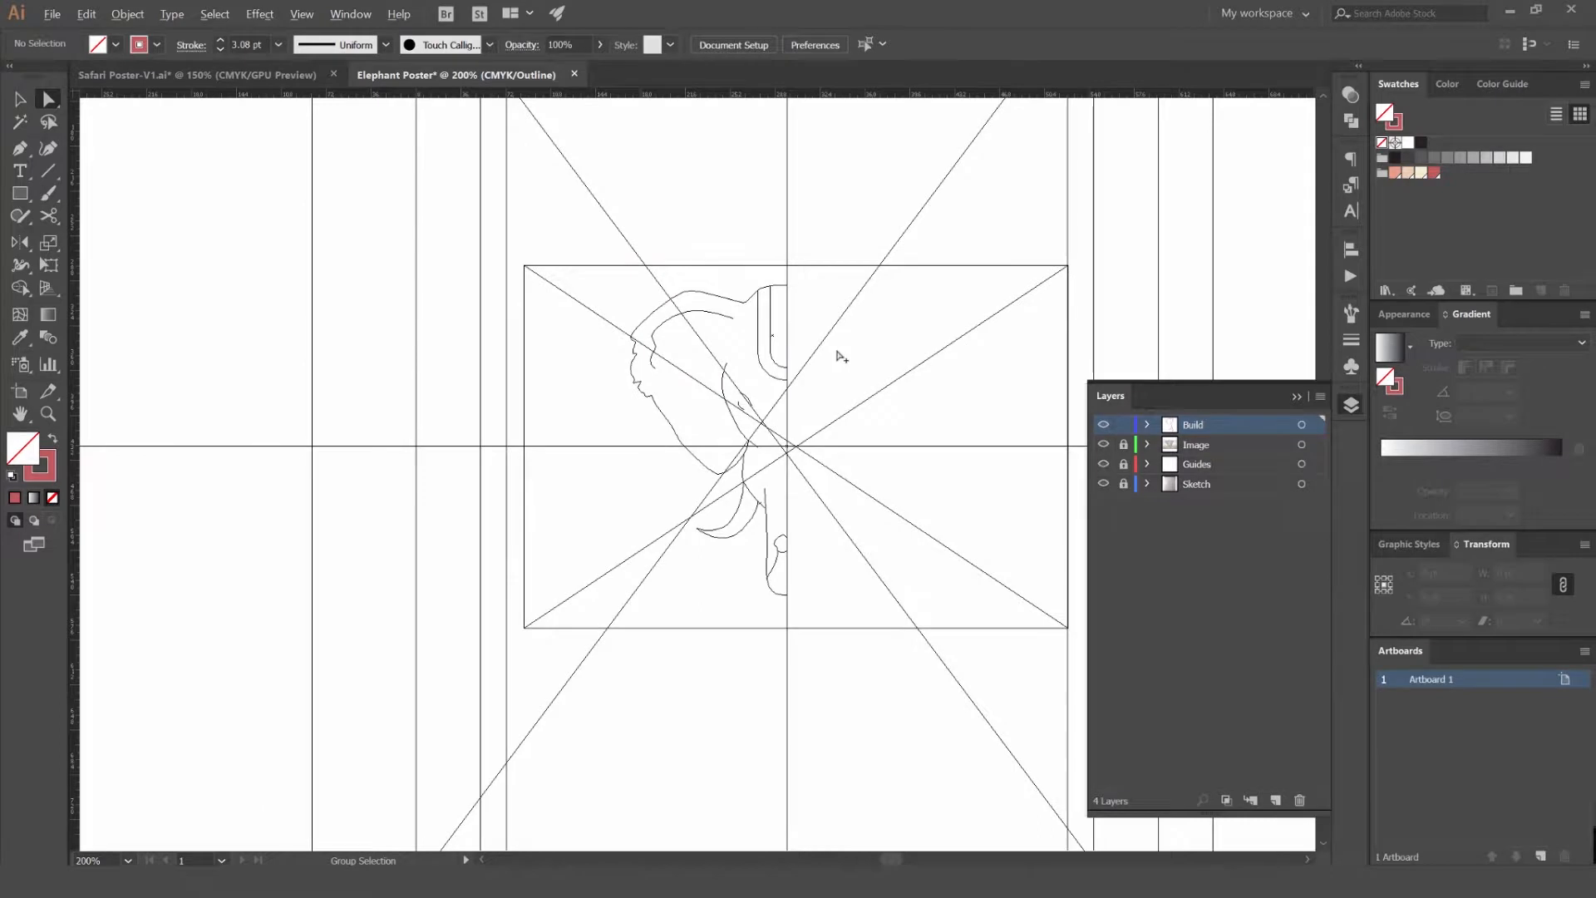
pyautogui.scroll(-3, 841, 355)
pyautogui.scroll(8, 799, 348)
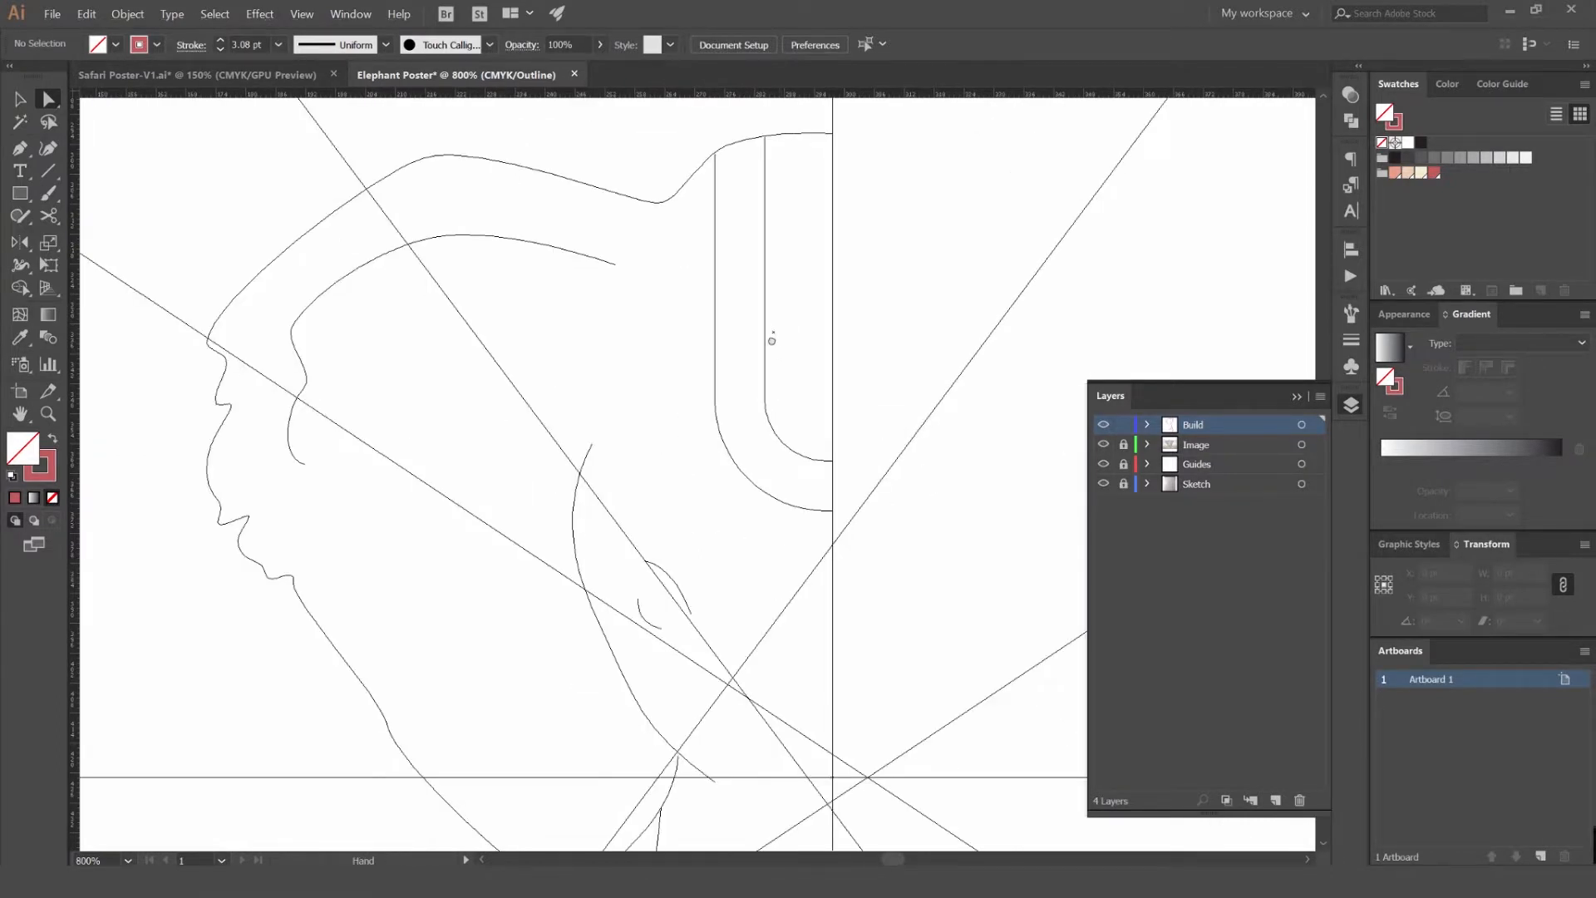
pyautogui.scroll(6, 690, 233)
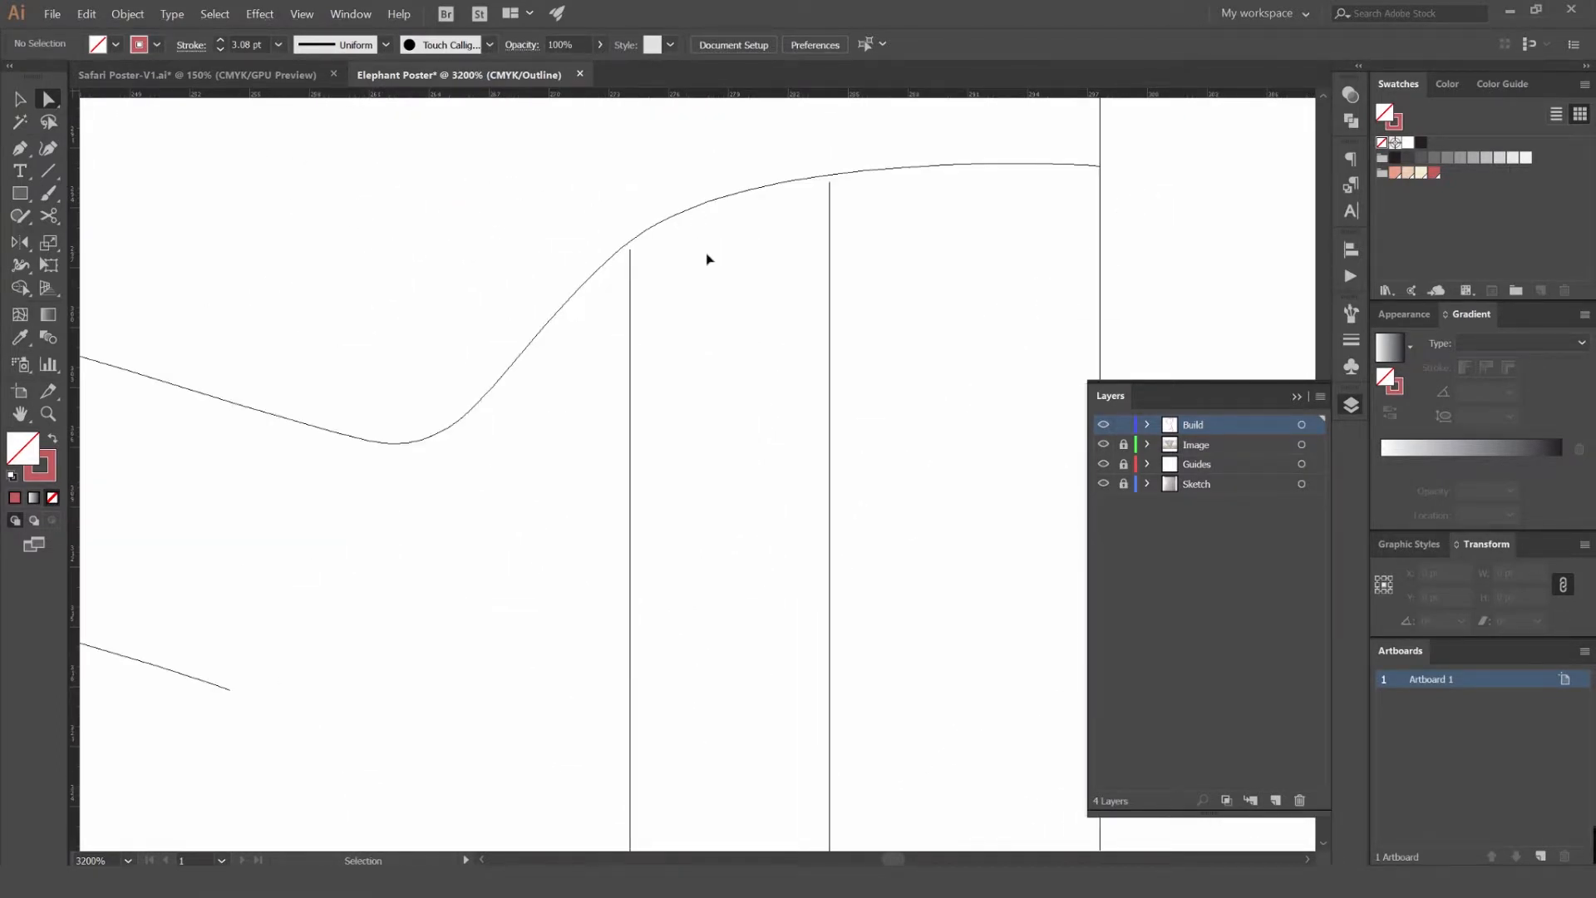
pyautogui.hotkey('ctrl', 'y')
pyautogui.scroll(-10, 707, 258)
pyautogui.press('v')
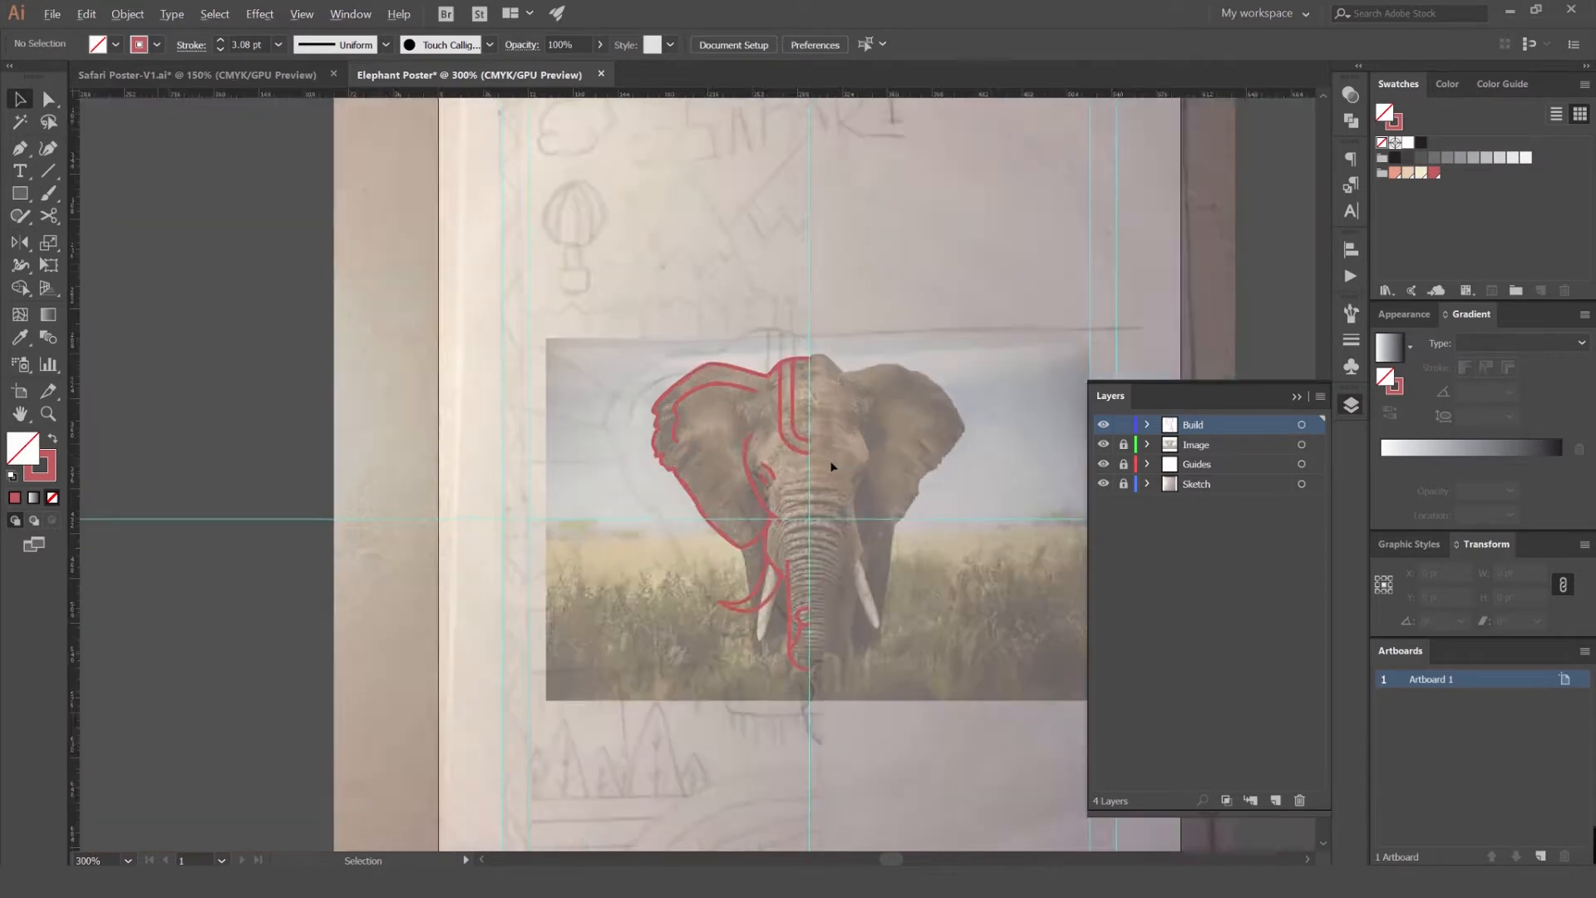
# - Hide the Image layer and enlarge the entire half-head drawing proportionally over the pencil sketch, keeping its inner edge on the vertical guide
pyautogui.scroll(-3, 831, 466)
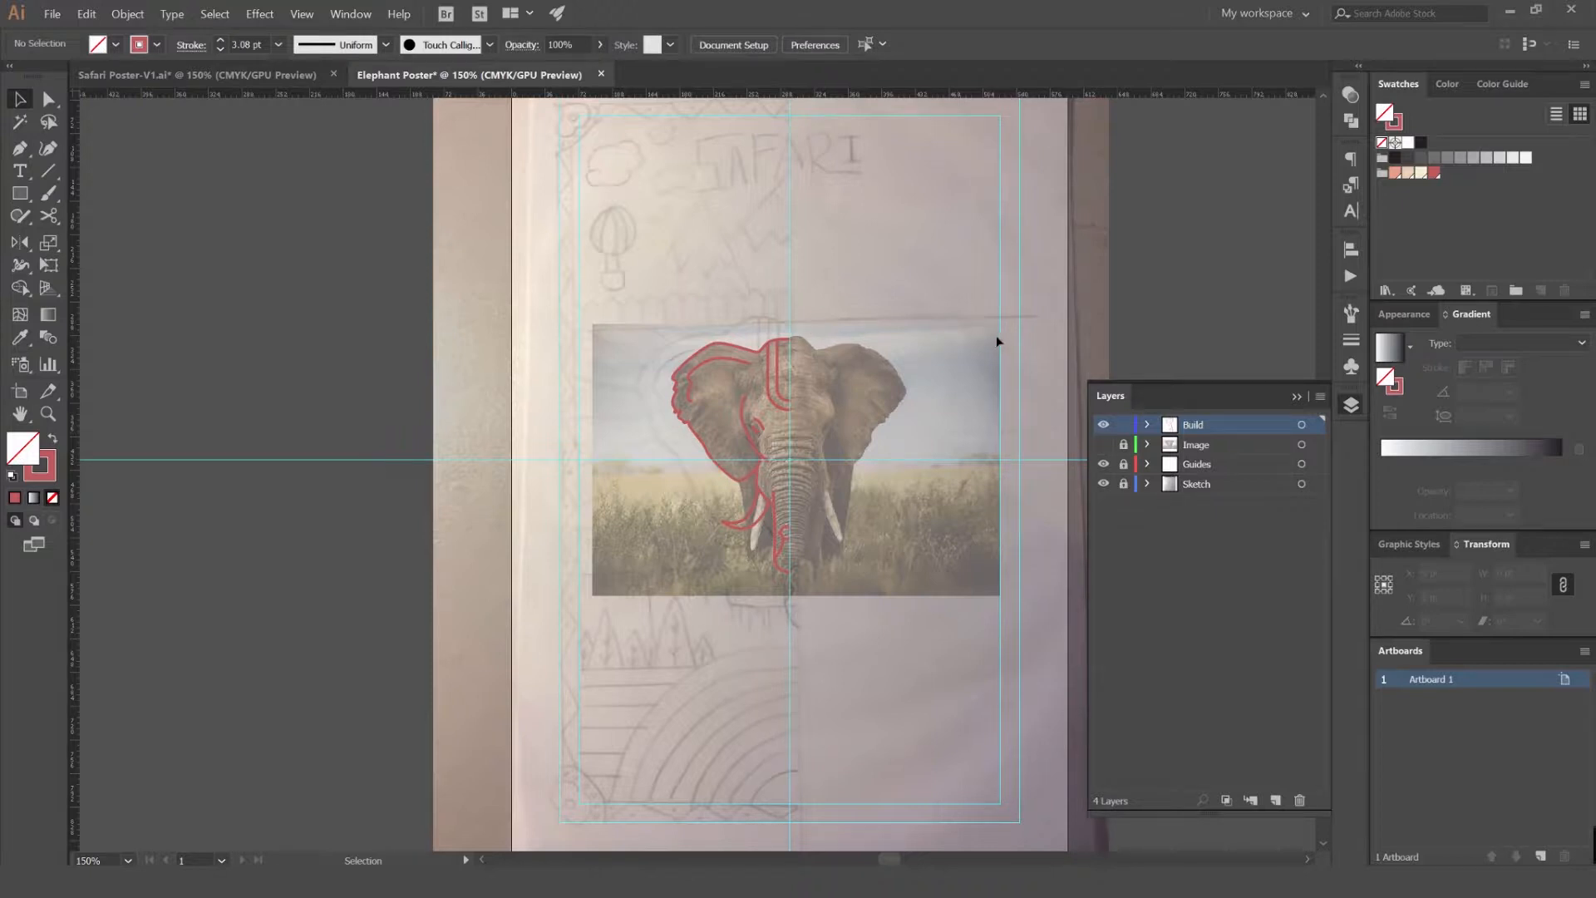
pyautogui.hotkey('ctrl', 'a')
pyautogui.click(915, 410)
pyautogui.scroll(-2, 889, 302)
pyautogui.hotkey('ctrl', 'a')
pyautogui.scroll(3, 856, 323)
pyautogui.moveTo(822, 326); pyautogui.dragTo(828, 246)
pyautogui.moveTo(821, 349); pyautogui.dragTo(789, 341)
pyautogui.click(936, 349)
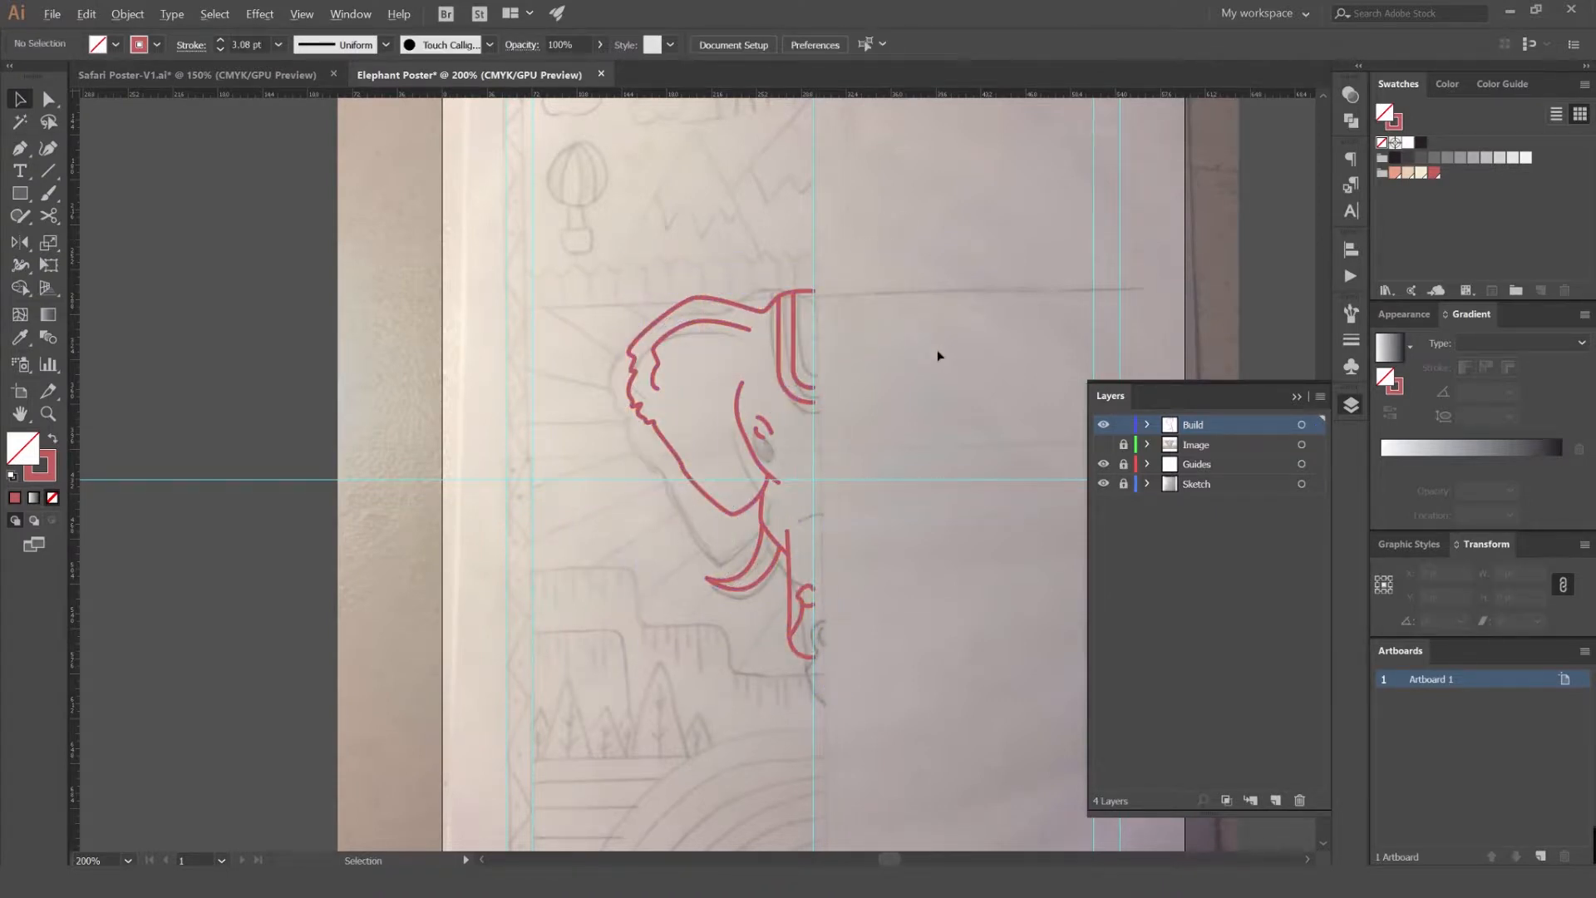
# - Close the layer list and examine the arcs in the lower part of the poster sketch
pyautogui.hotkey('ctrl', '-')
pyautogui.hotkey('ctrl', '-')
pyautogui.moveTo(958, 362); pyautogui.dragTo(817, 332)
pyautogui.scroll(-1, 822, 361)
pyautogui.press('F7')
pyautogui.scroll(1, 818, 332)
pyautogui.hotkey('ctrl', '+')
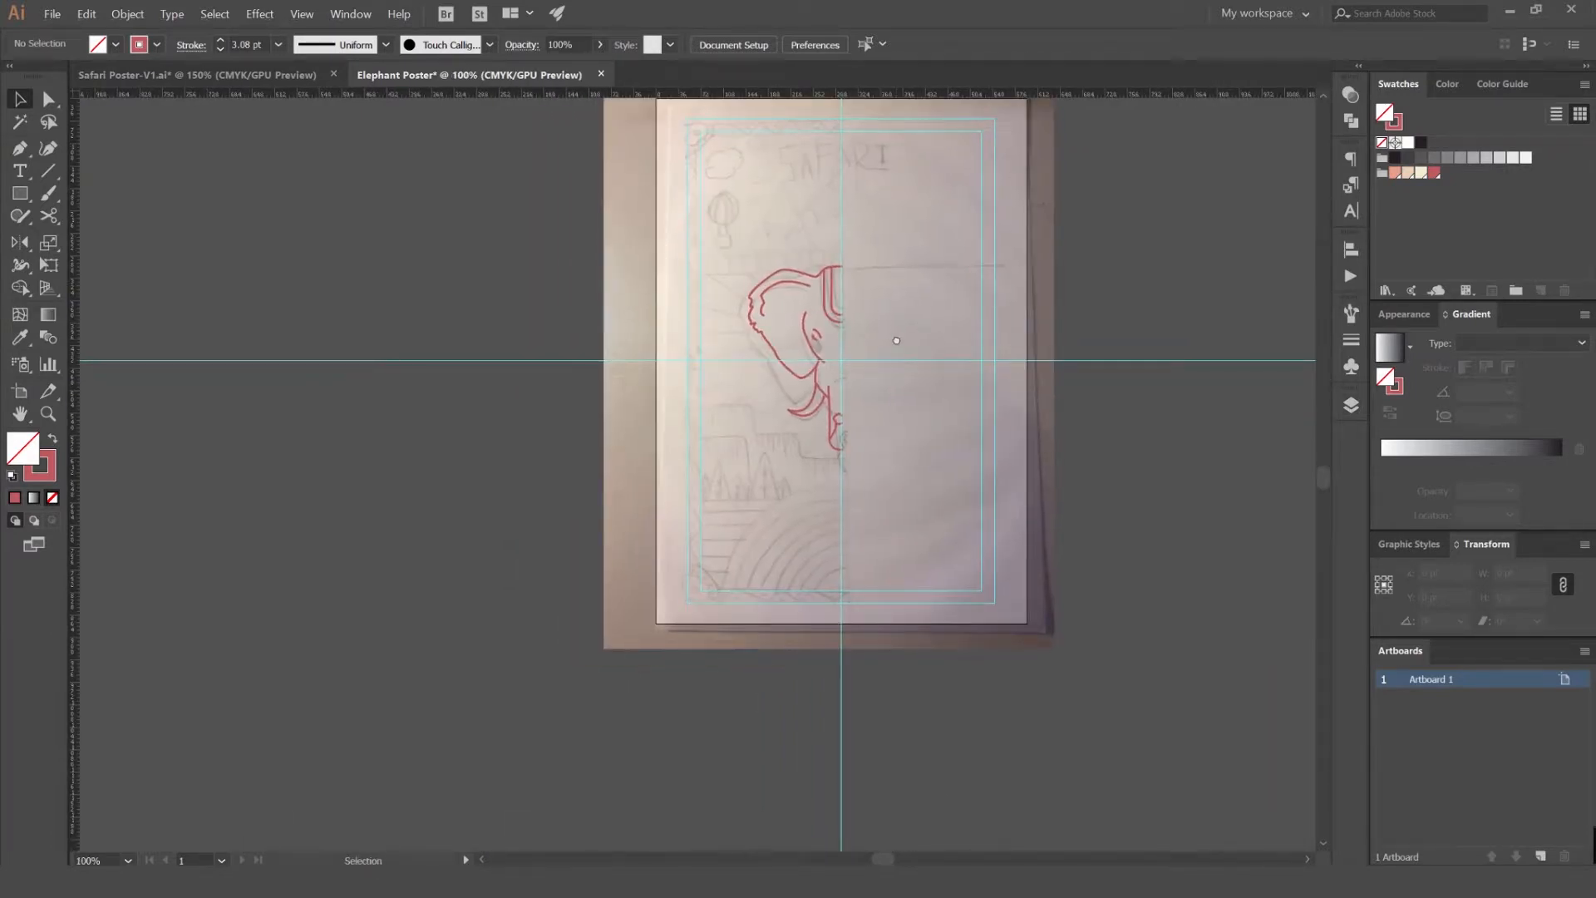
pyautogui.scroll(1, 819, 485)
pyautogui.moveTo(893, 465); pyautogui.dragTo(794, 464)
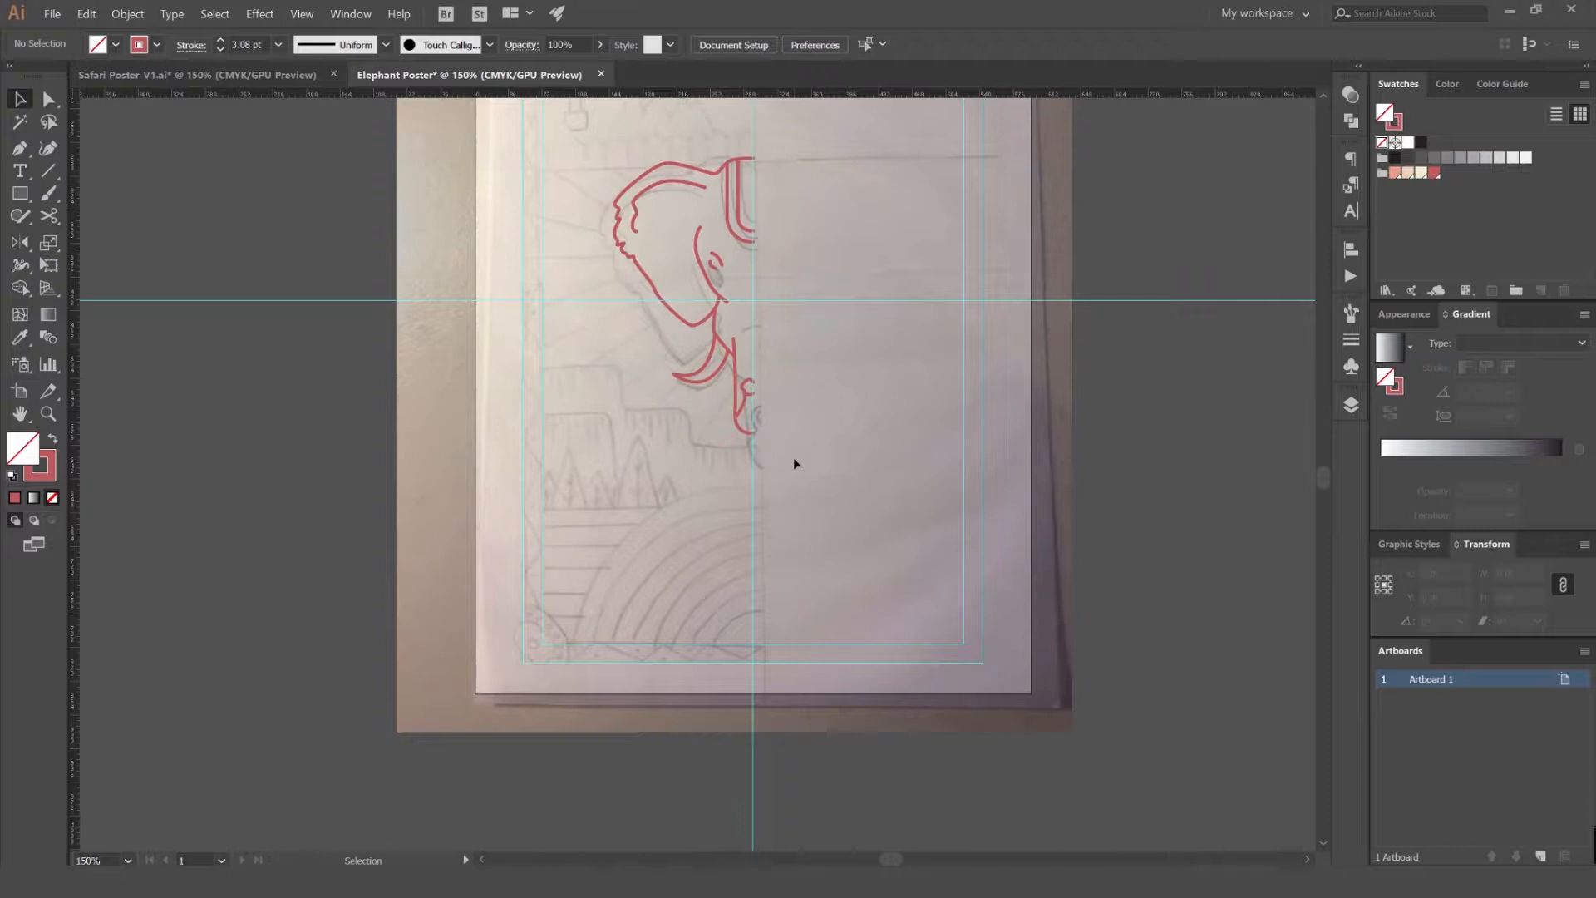
# - Draw a 55 pt circle with the Ellipse tool on the empty pasteboard to the right of the poster
pyautogui.moveTo(793, 463); pyautogui.dragTo(786, 384)
pyautogui.moveTo(837, 326); pyautogui.dragTo(594, 412)
pyautogui.scroll(-1, 738, 357)
pyautogui.press('l')
pyautogui.moveTo(877, 381); pyautogui.dragTo(823, 433)
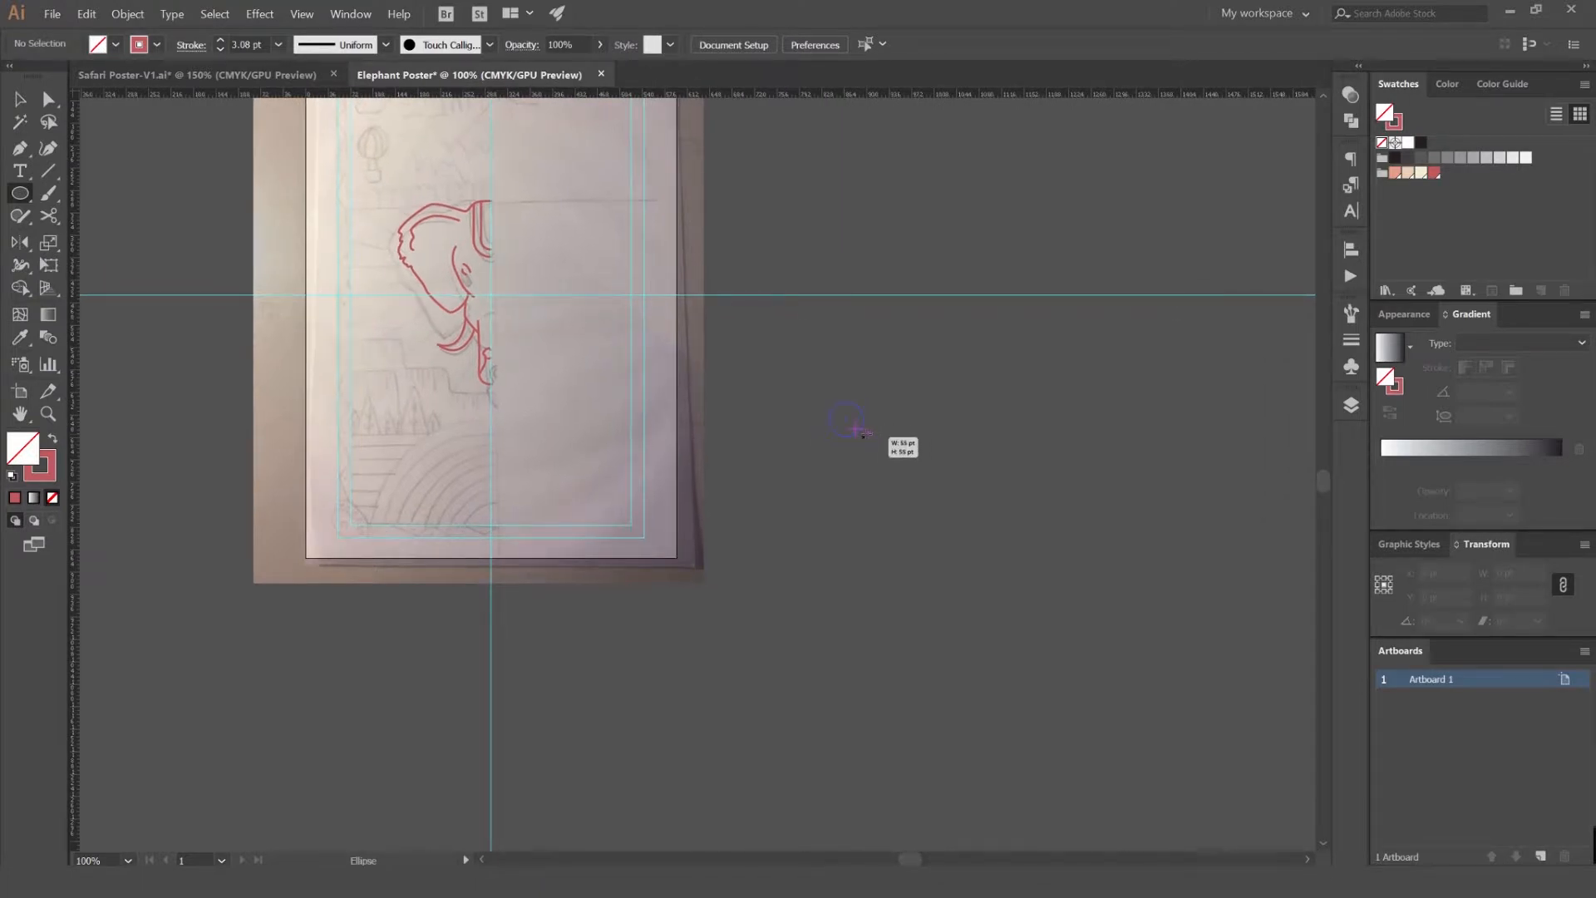
pyautogui.moveTo(856, 431); pyautogui.dragTo(858, 433)
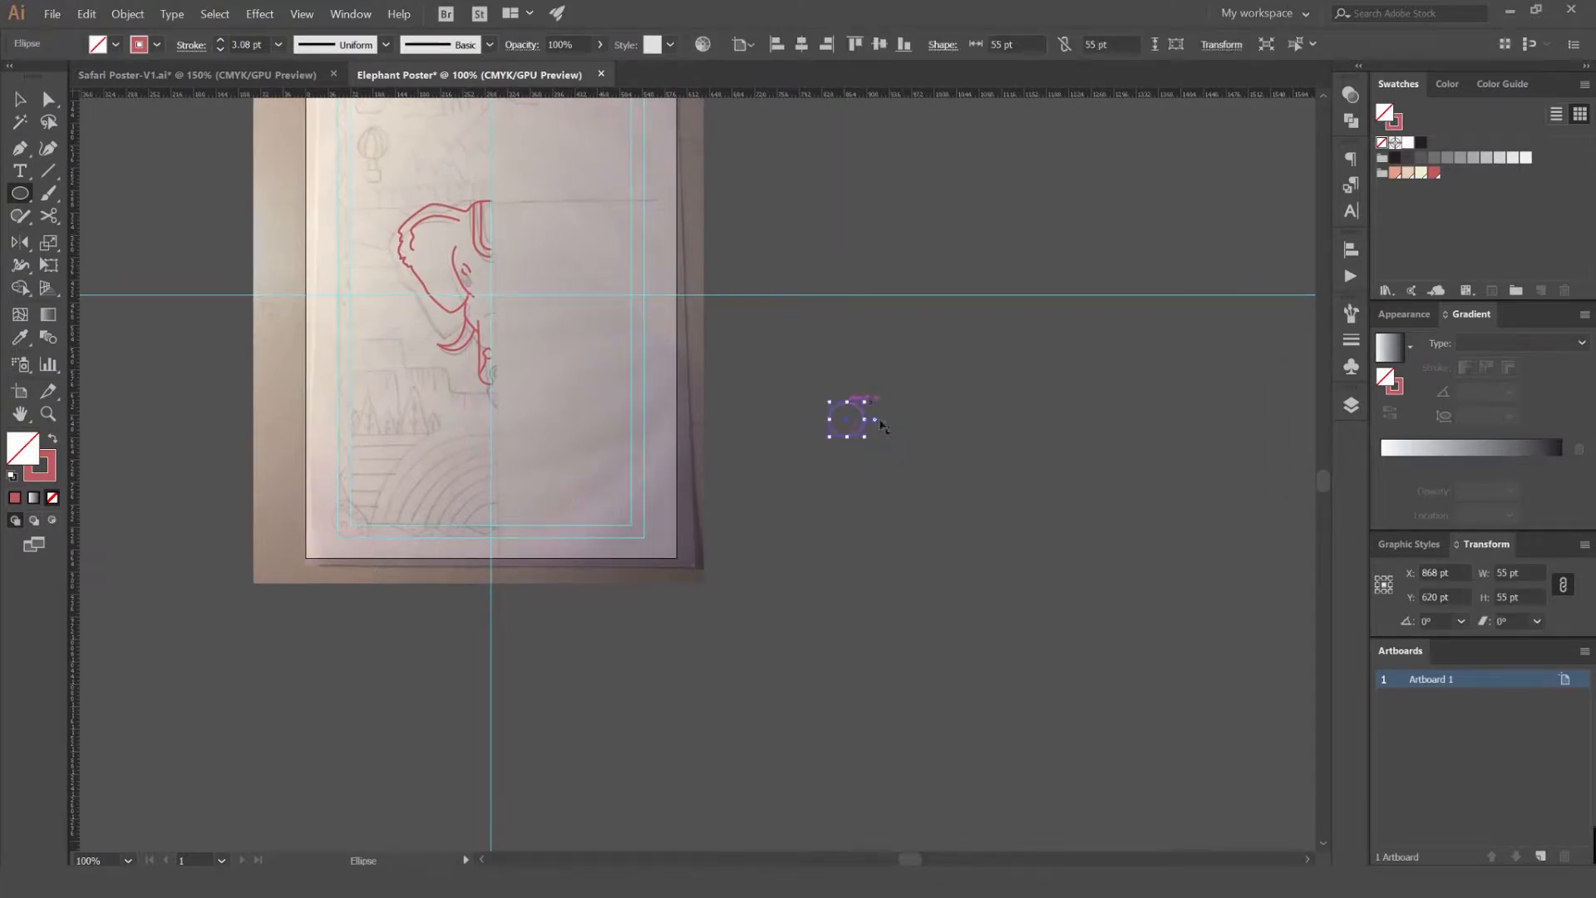
# - Move the circle horizontally to about X 739.75 pt, closer to the poster
pyautogui.press('v')
pyautogui.click(882, 424)
pyautogui.click(859, 429)
pyautogui.scroll(3, 871, 394)
pyautogui.click(866, 394)
pyautogui.moveTo(793, 421); pyautogui.dragTo(760, 391)
pyautogui.scroll(-1, 565, 422)
pyautogui.click(760, 391)
pyautogui.click(725, 415)
pyautogui.scroll(1, 587, 267)
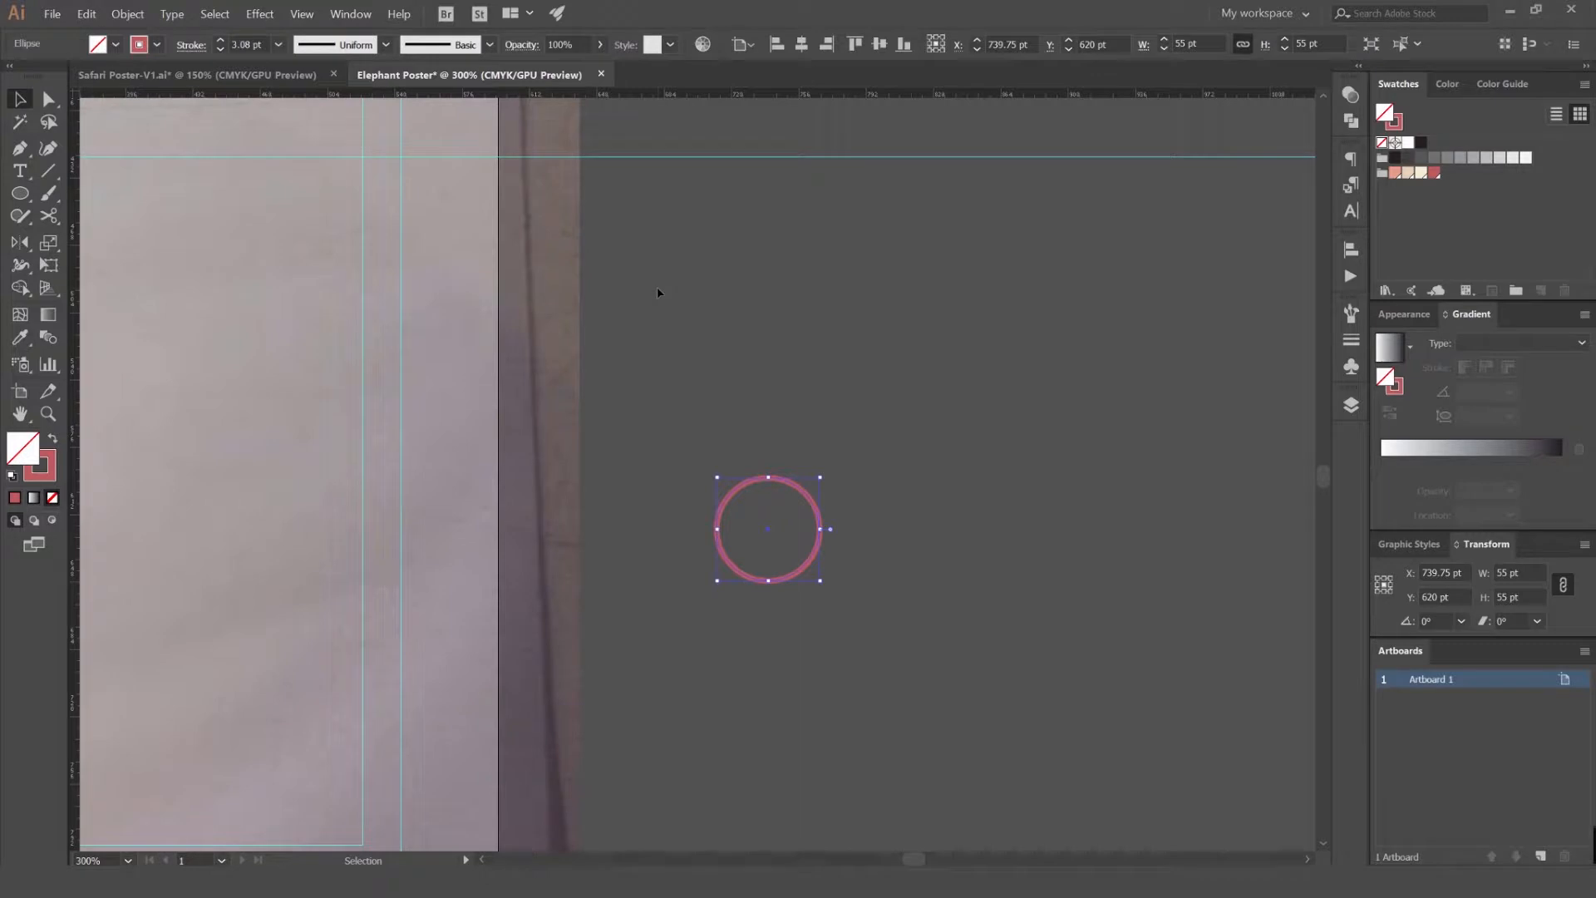
pyautogui.press('a')
pyautogui.moveTo(821, 476); pyautogui.dragTo(848, 444)
pyautogui.hotkey('ctrl', 'z')
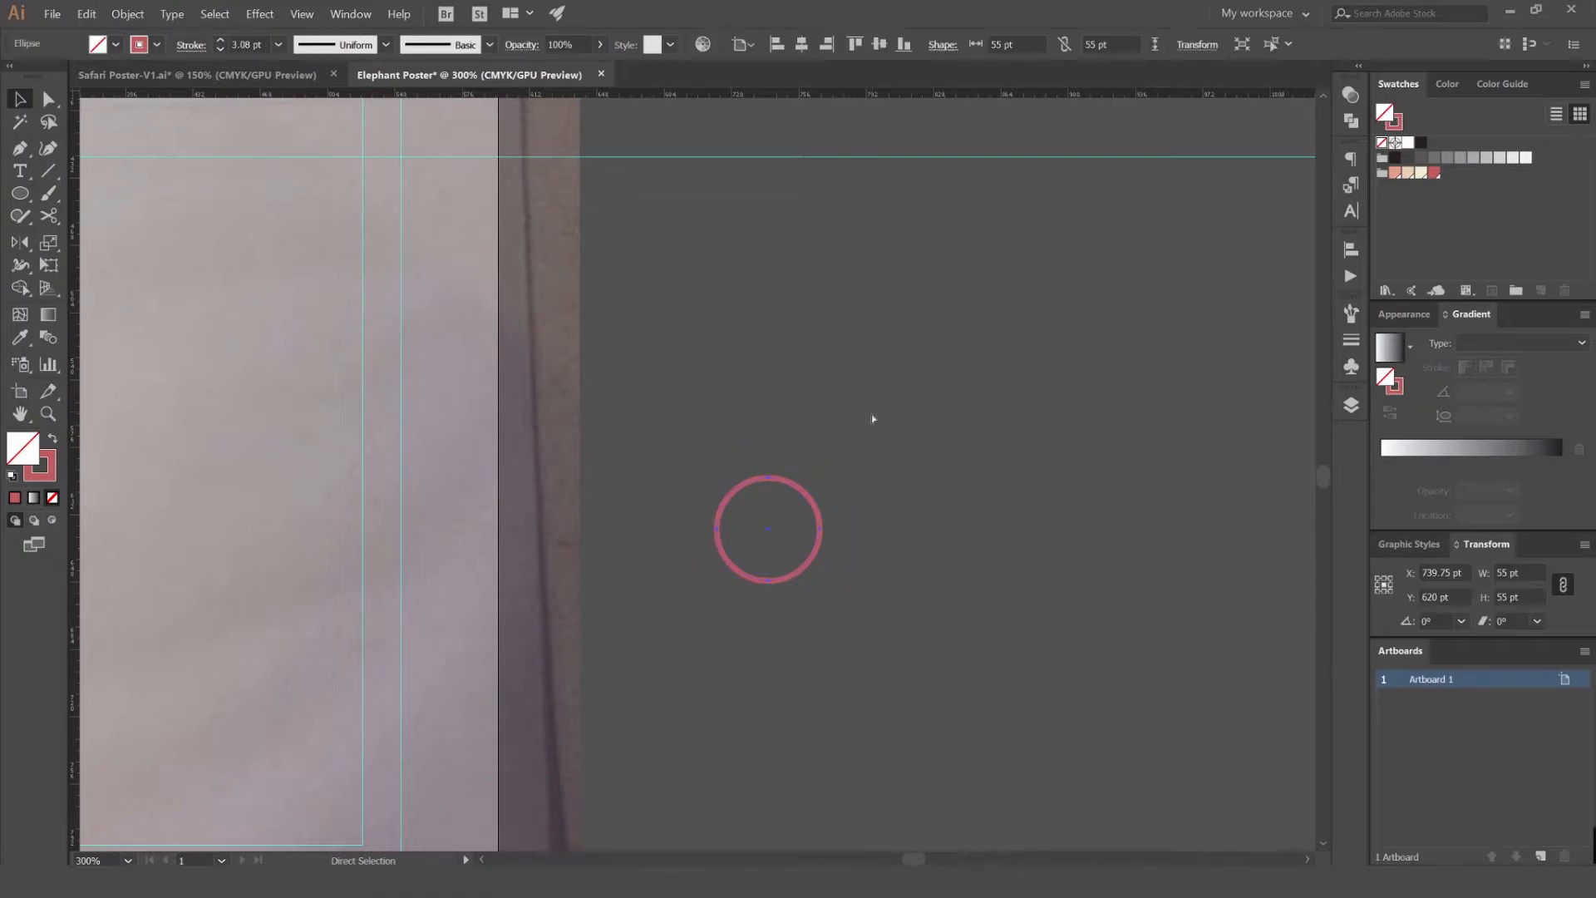
# - Copy the circle in place and enlarge the copy from its center to about 254.5 pt in diameter
pyautogui.hotkey('ctrl', 'shift', 'z')
pyautogui.click(857, 442)
pyautogui.click(822, 465)
pyautogui.scroll(-1, 824, 463)
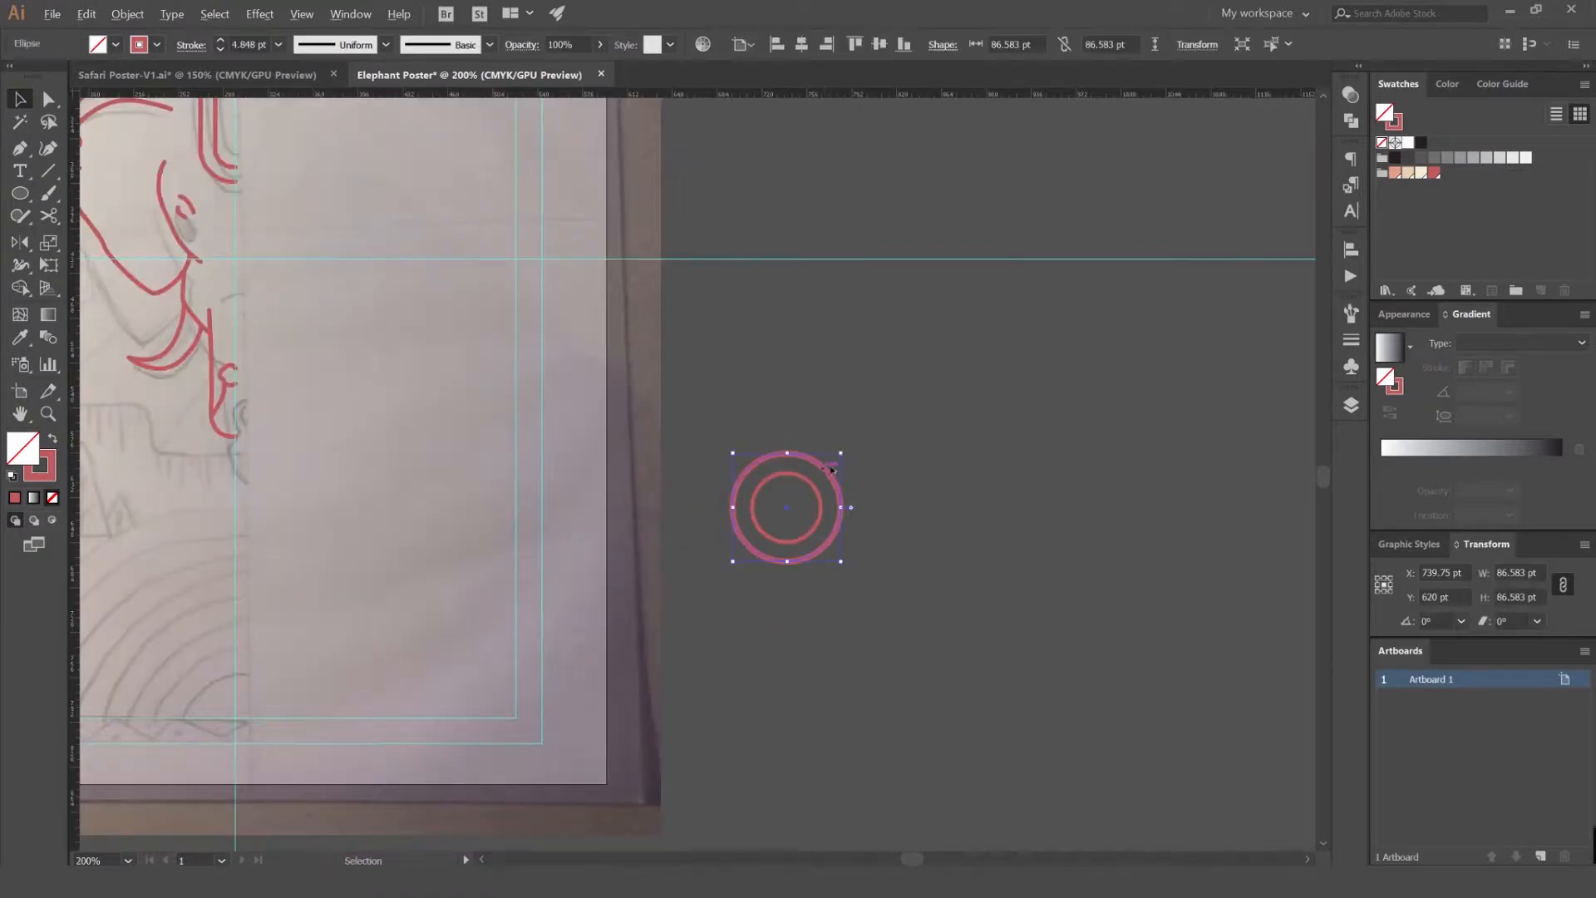
pyautogui.moveTo(842, 453); pyautogui.dragTo(946, 336)
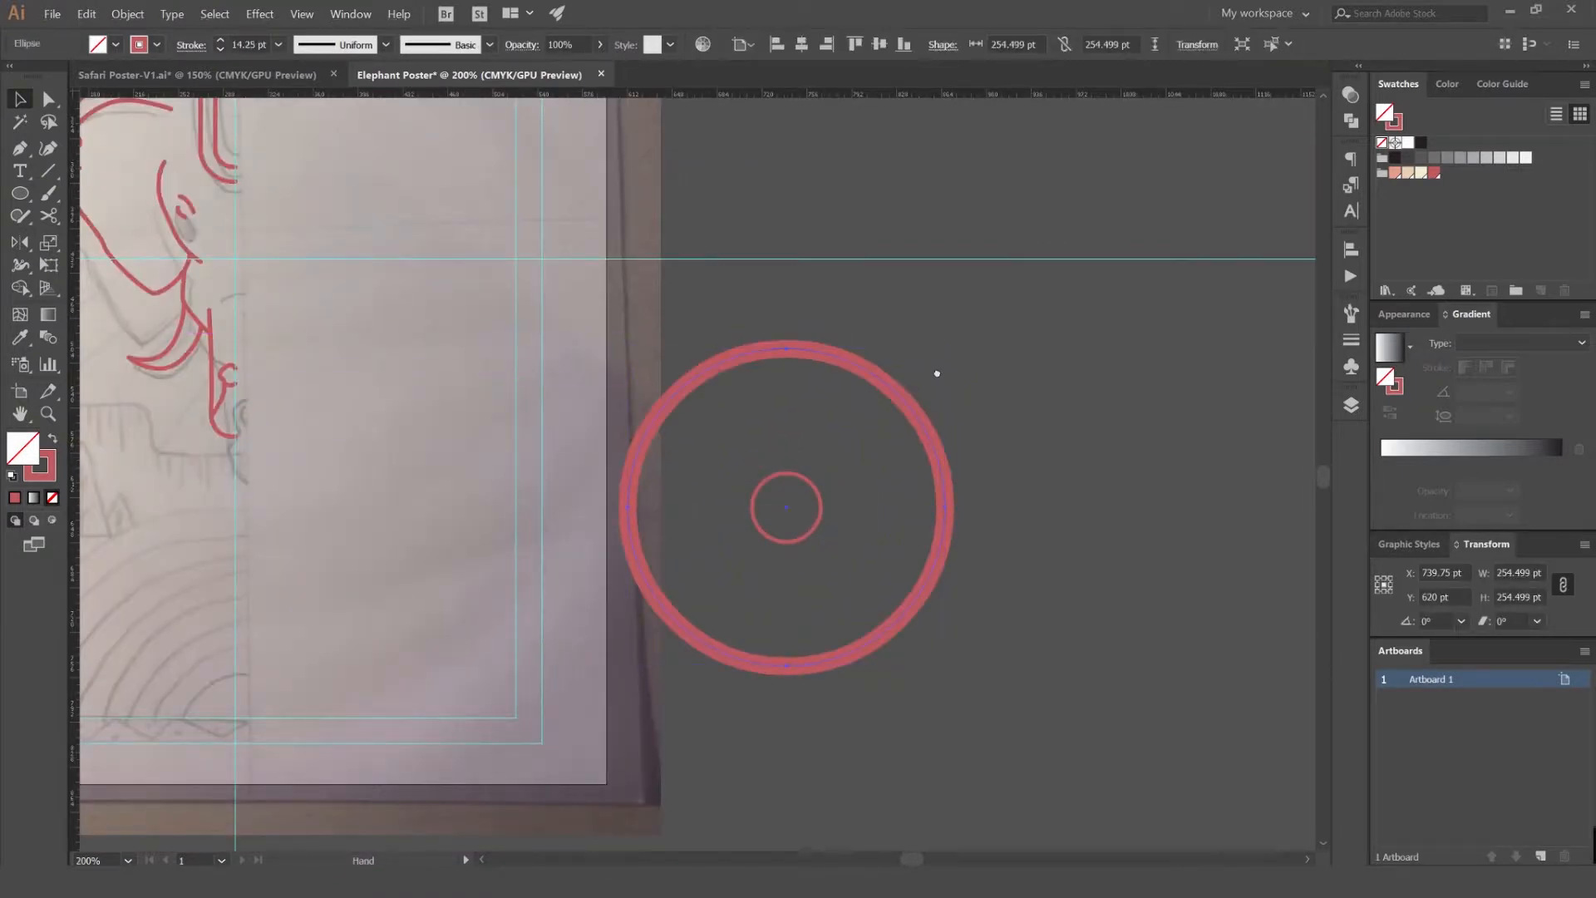
# - Select both circles and sample the small circle's appearance so both have a 3.08 pt stroke
pyautogui.moveTo(802, 505); pyautogui.dragTo(678, 513)
pyautogui.keyDown('shift'); pyautogui.click(676, 513); pyautogui.keyUp('shift')
pyautogui.press('i')
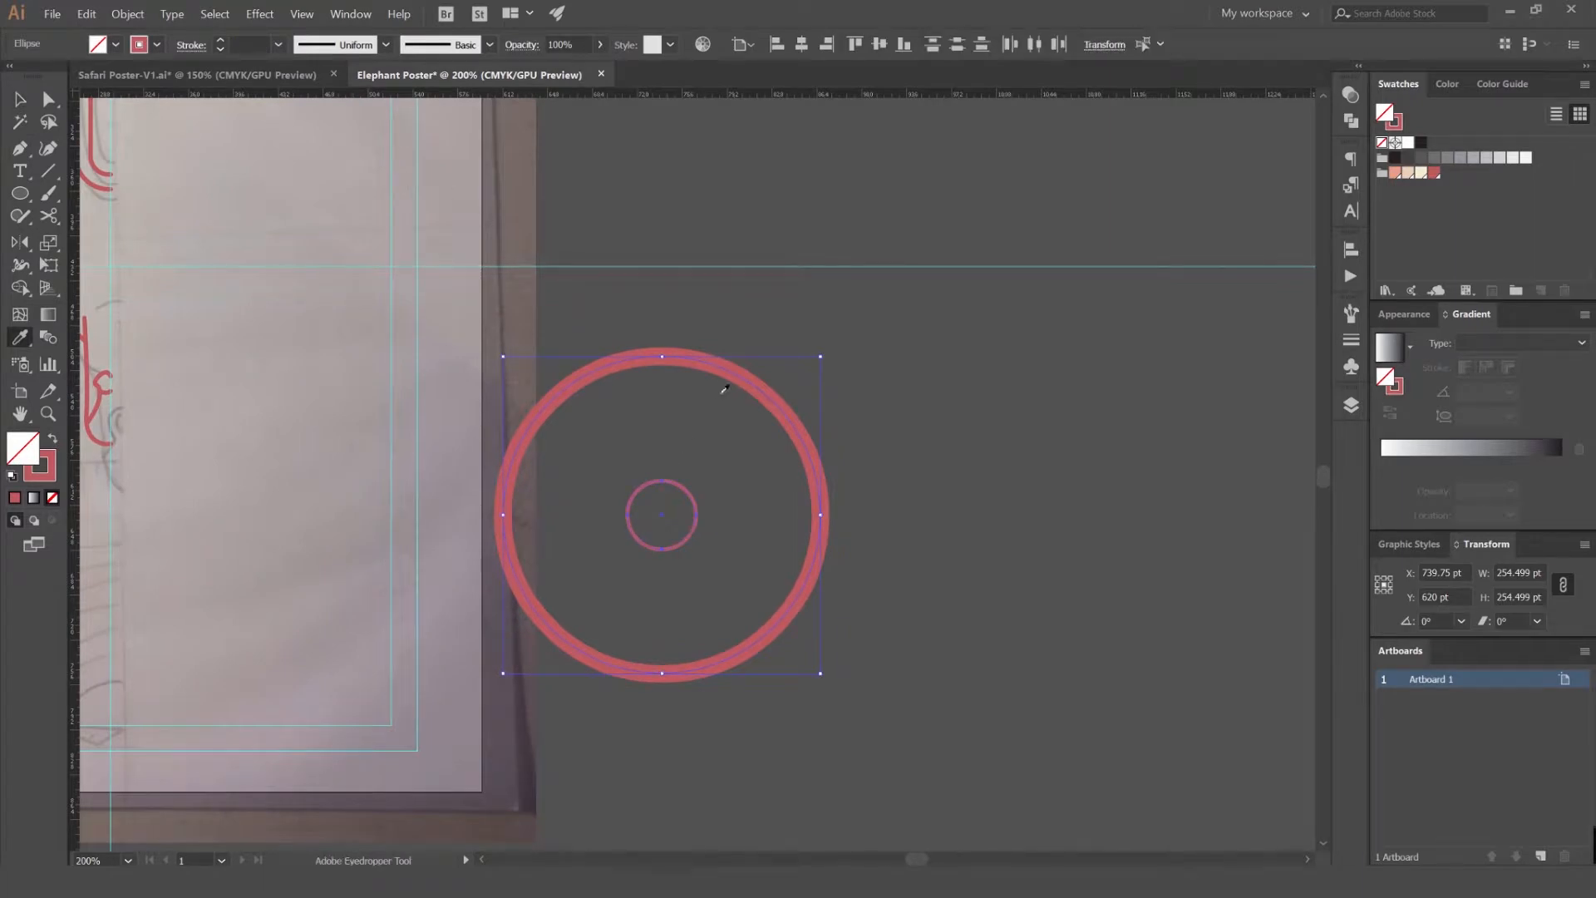
pyautogui.click(674, 482)
# - Move both concentric circles horizontally away from the poster to about X 886.286 pt, undoing any stray shift of the small circle
pyautogui.press('v')
pyautogui.moveTo(683, 482); pyautogui.dragTo(842, 481)
pyautogui.hotkey('ctrl', 'z')
pyautogui.moveTo(866, 387); pyautogui.dragTo(675, 492)
pyautogui.moveTo(864, 475); pyautogui.dragTo(749, 297)
pyautogui.click(915, 467)
pyautogui.hotkey('ctrl', 'z')
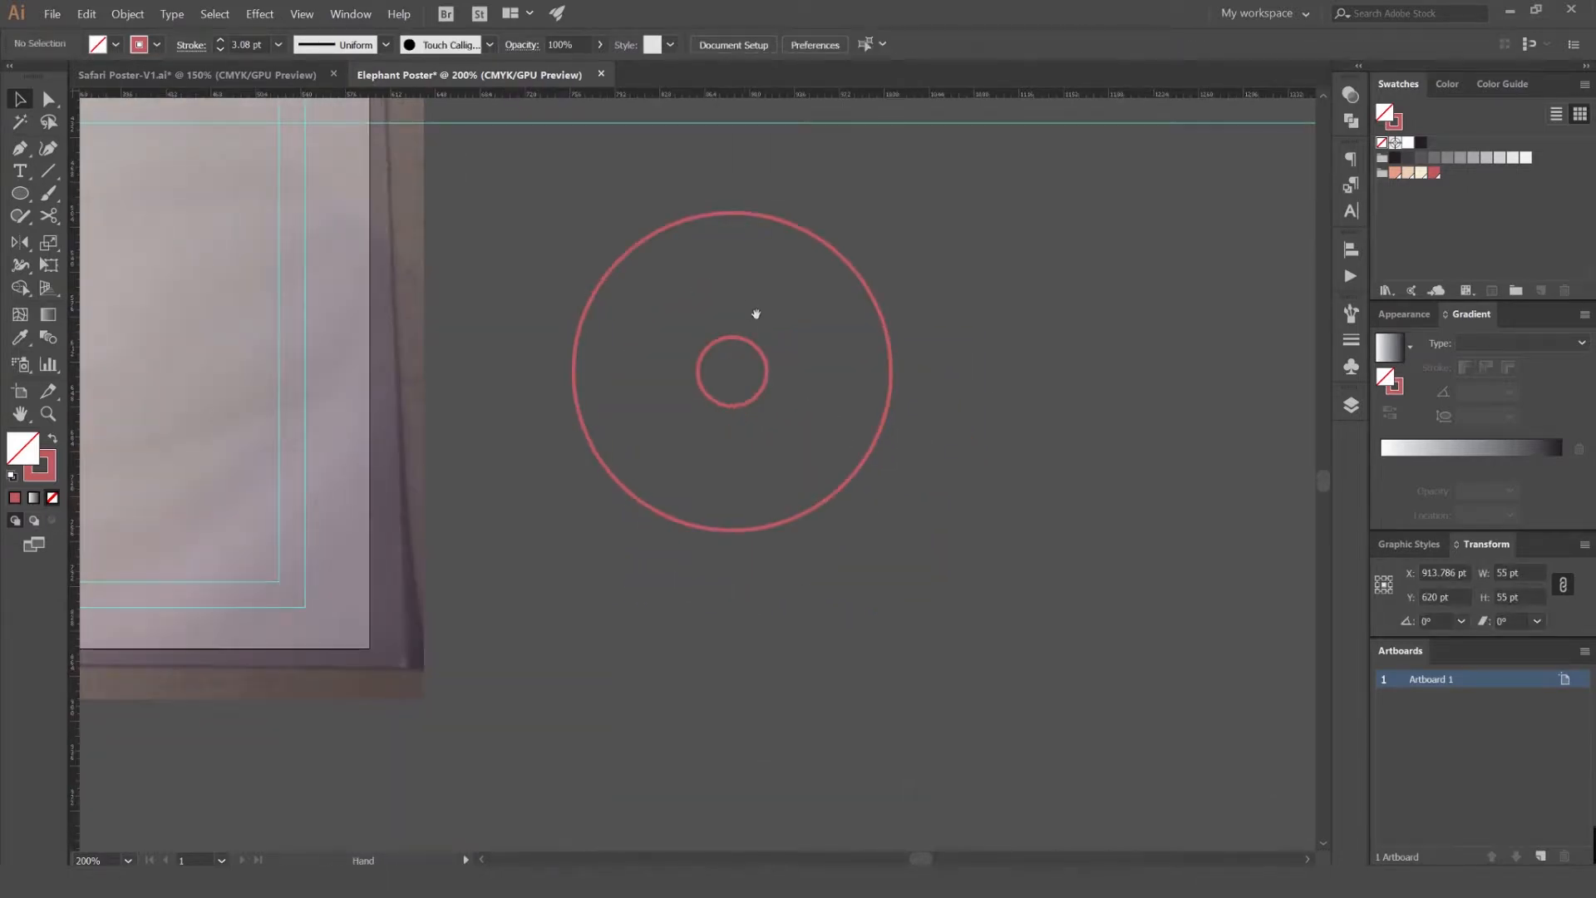
# - Select the small and large circles and make a blend between them
pyautogui.click(731, 370)
pyautogui.hotkey('ctrl', 'a')
pyautogui.click(127, 15)
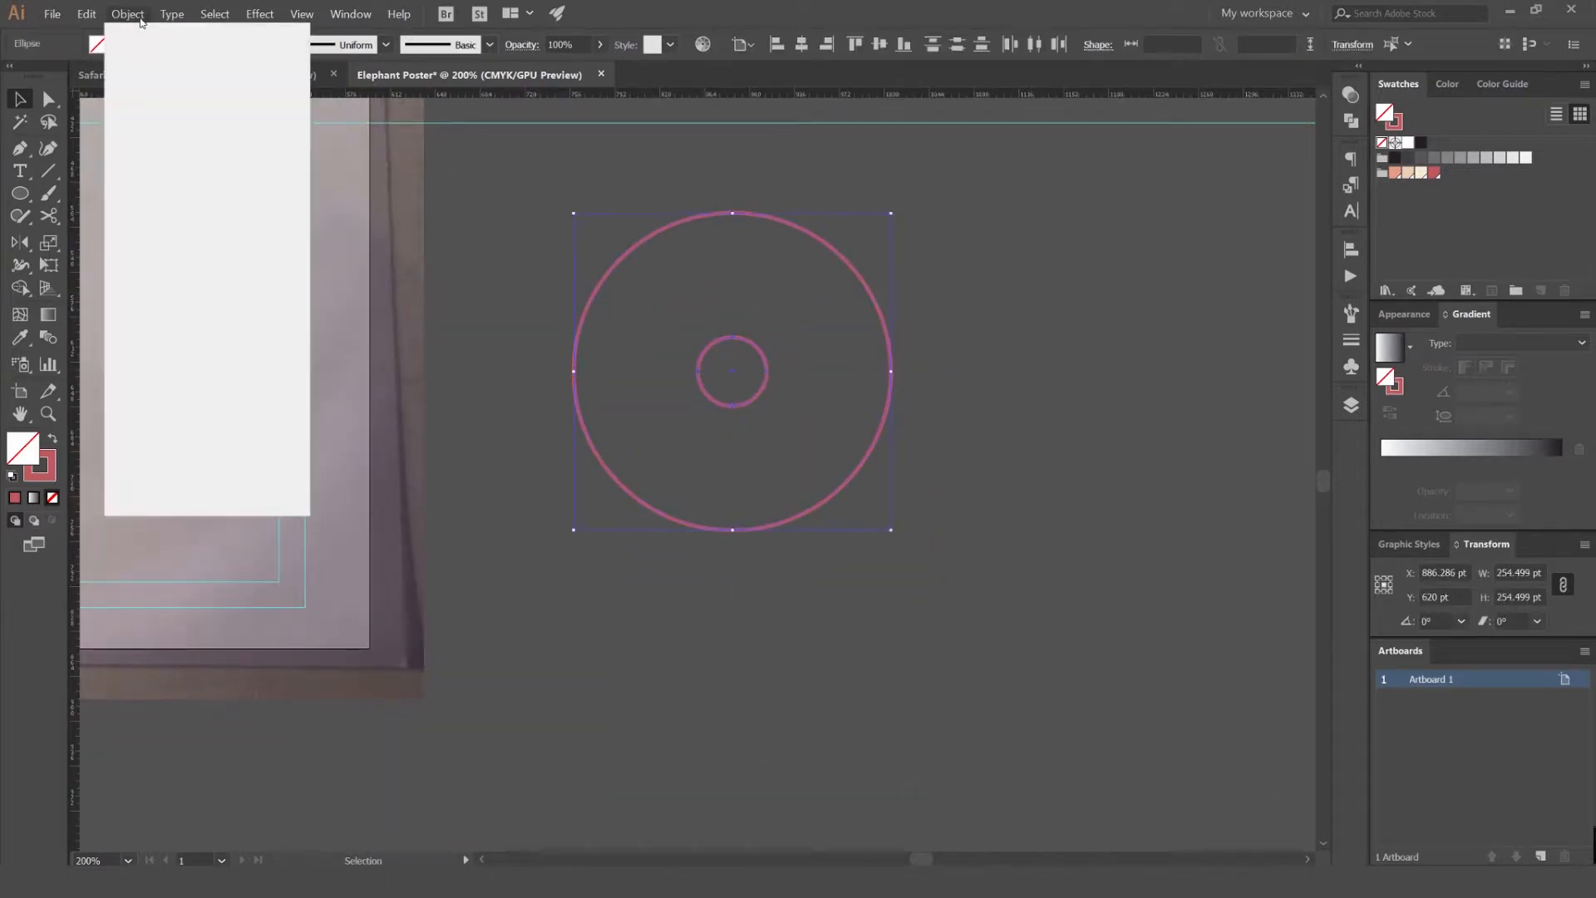
pyautogui.moveTo(217, 355)
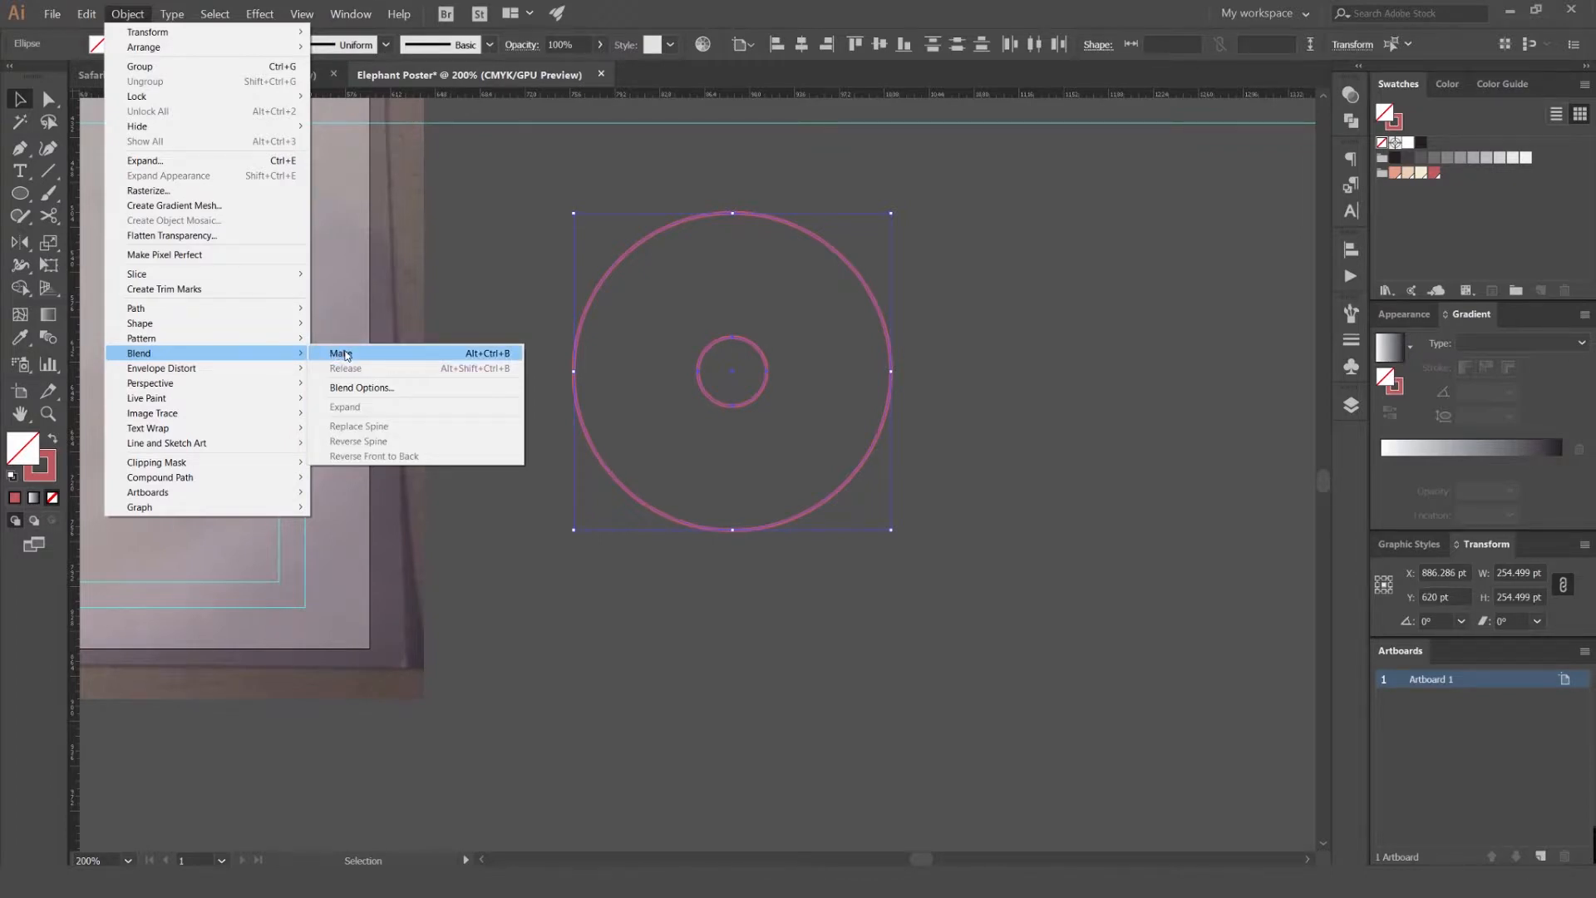
pyautogui.click(344, 354)
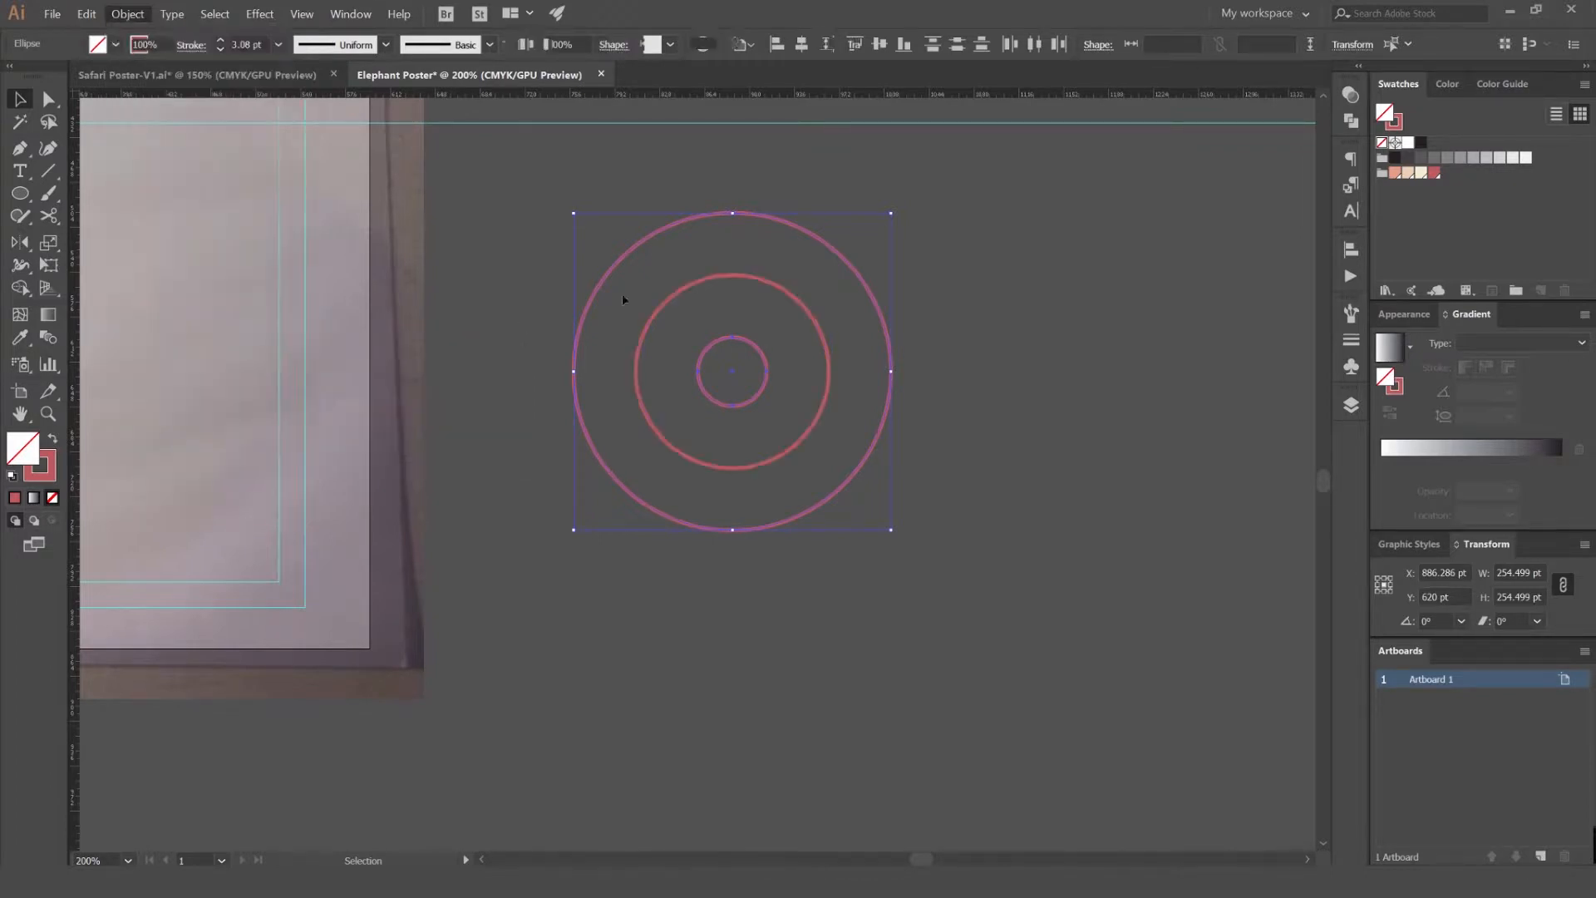
# - Set the blend between the two circles to Specified Steps with 7 steps, checking the preview
pyautogui.click(128, 15)
pyautogui.moveTo(213, 364)
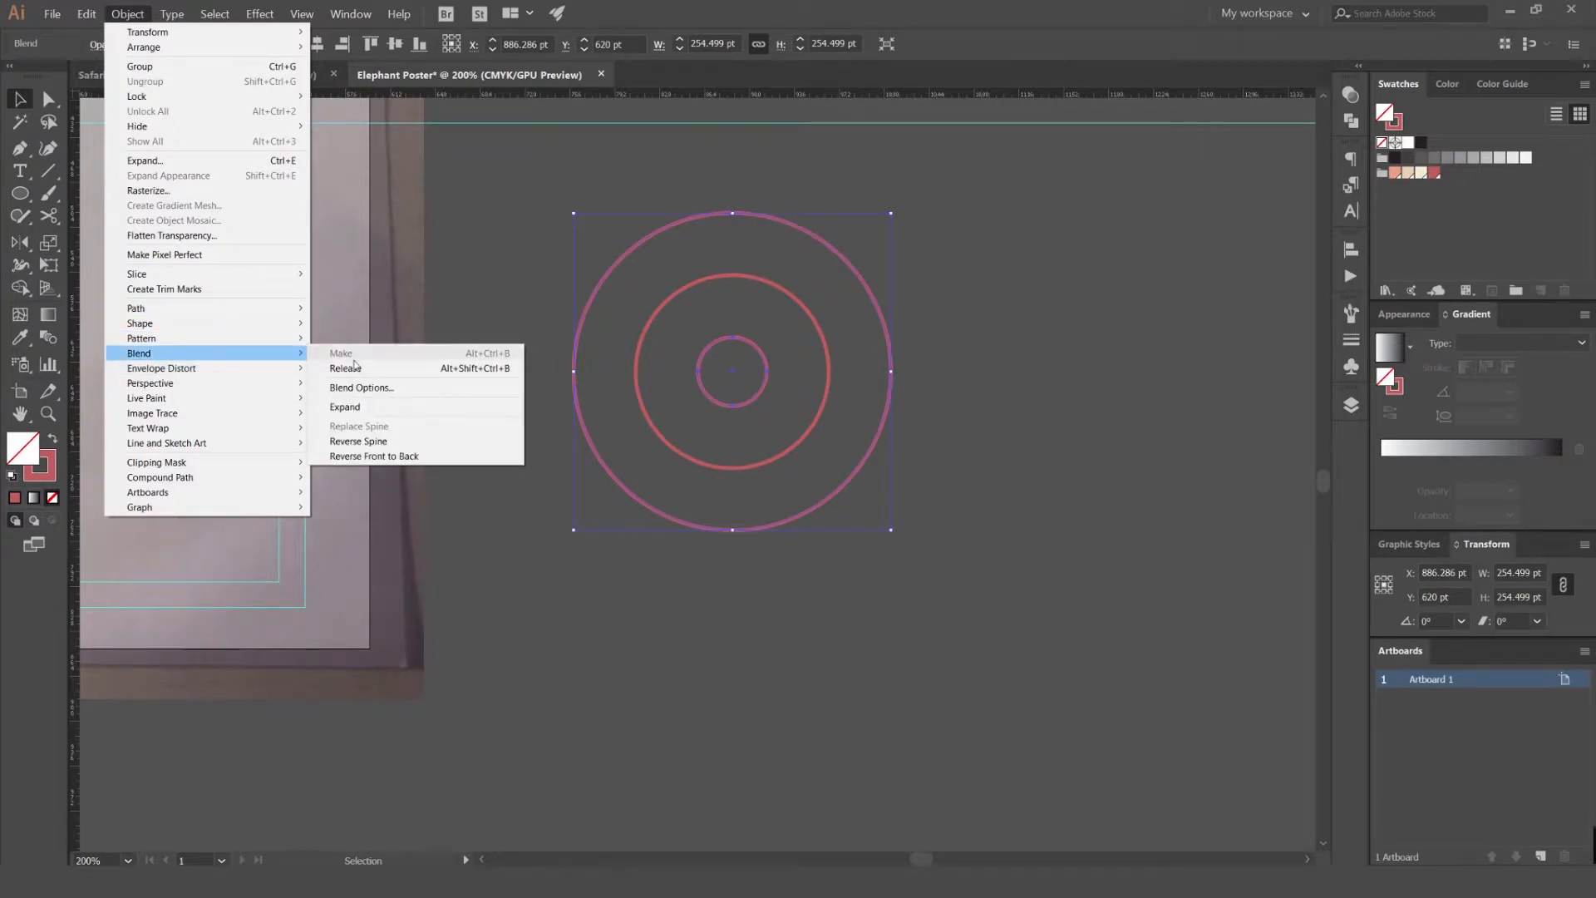
pyautogui.click(372, 389)
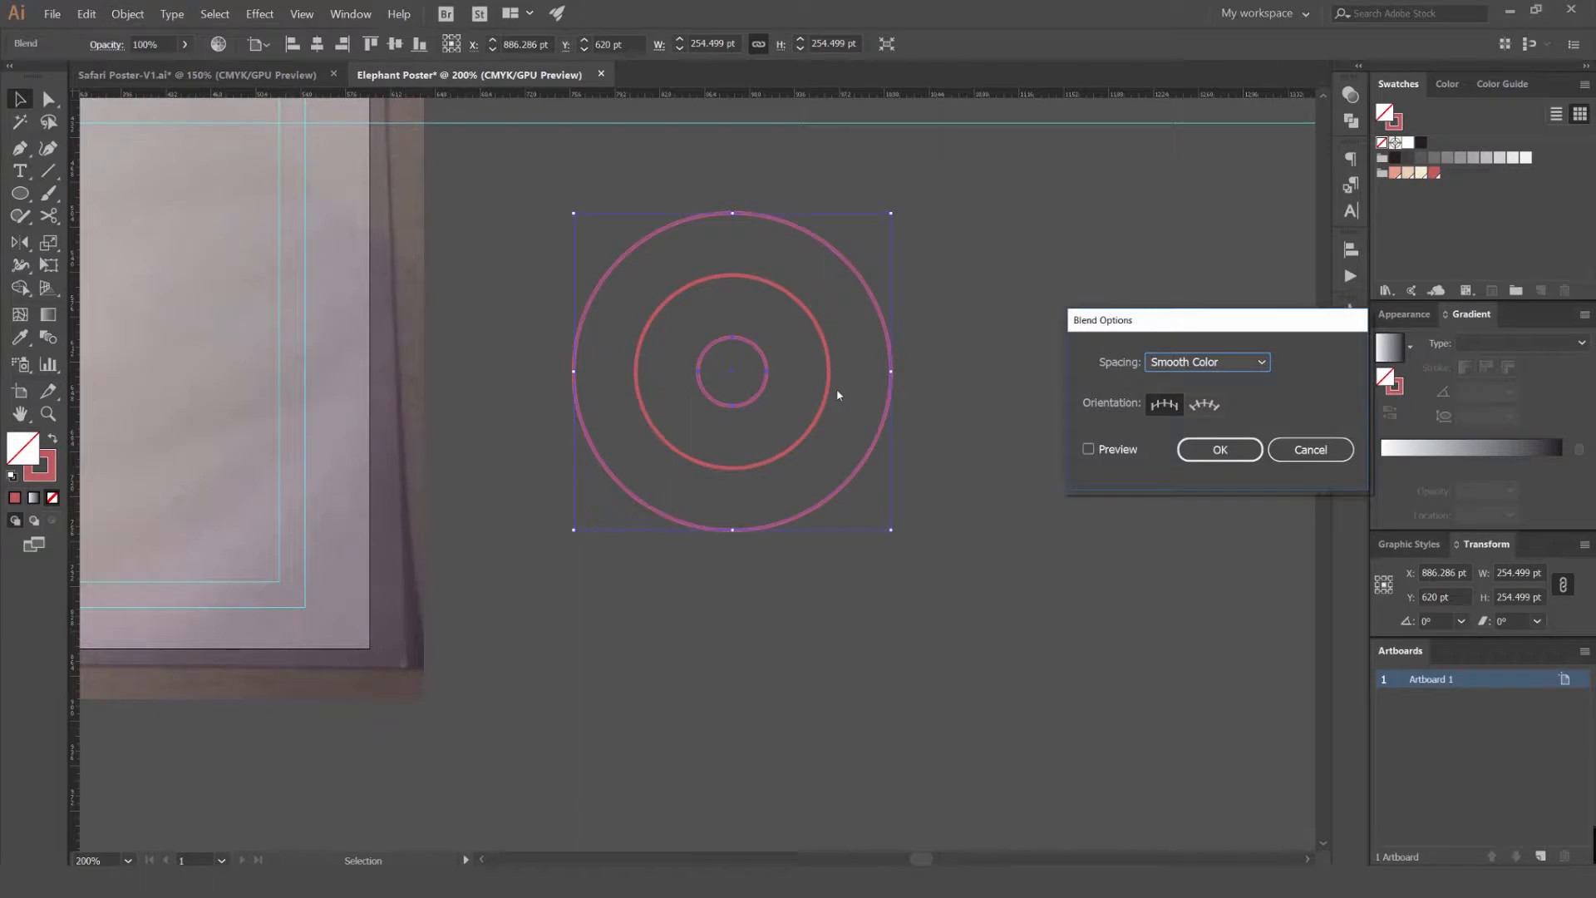
pyautogui.moveTo(1193, 317); pyautogui.dragTo(1085, 336)
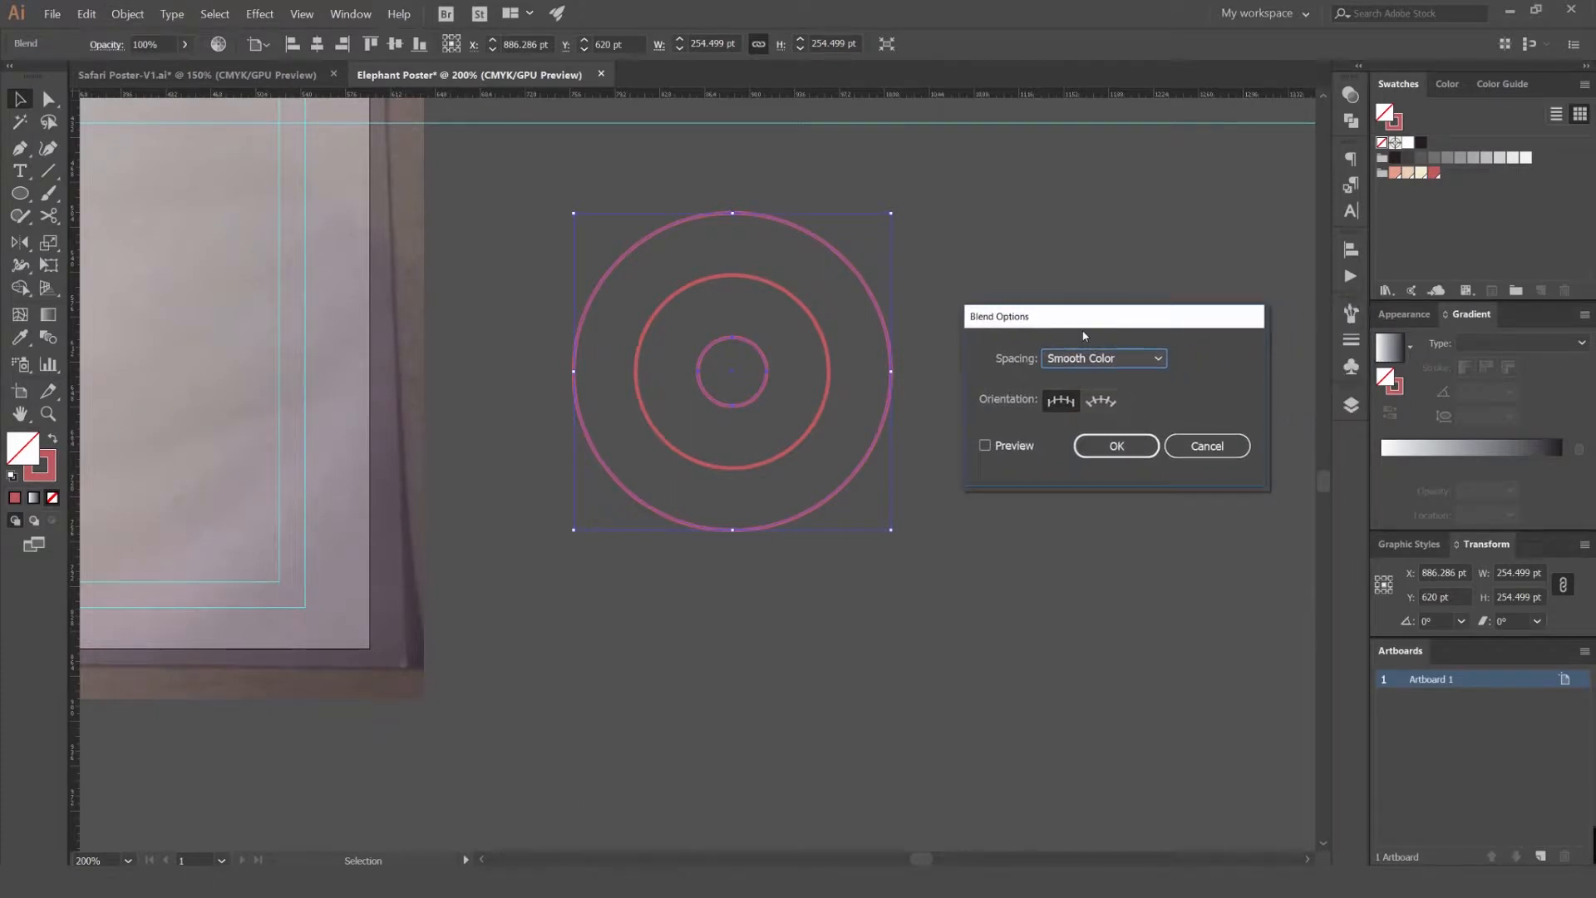
pyautogui.click(1089, 394)
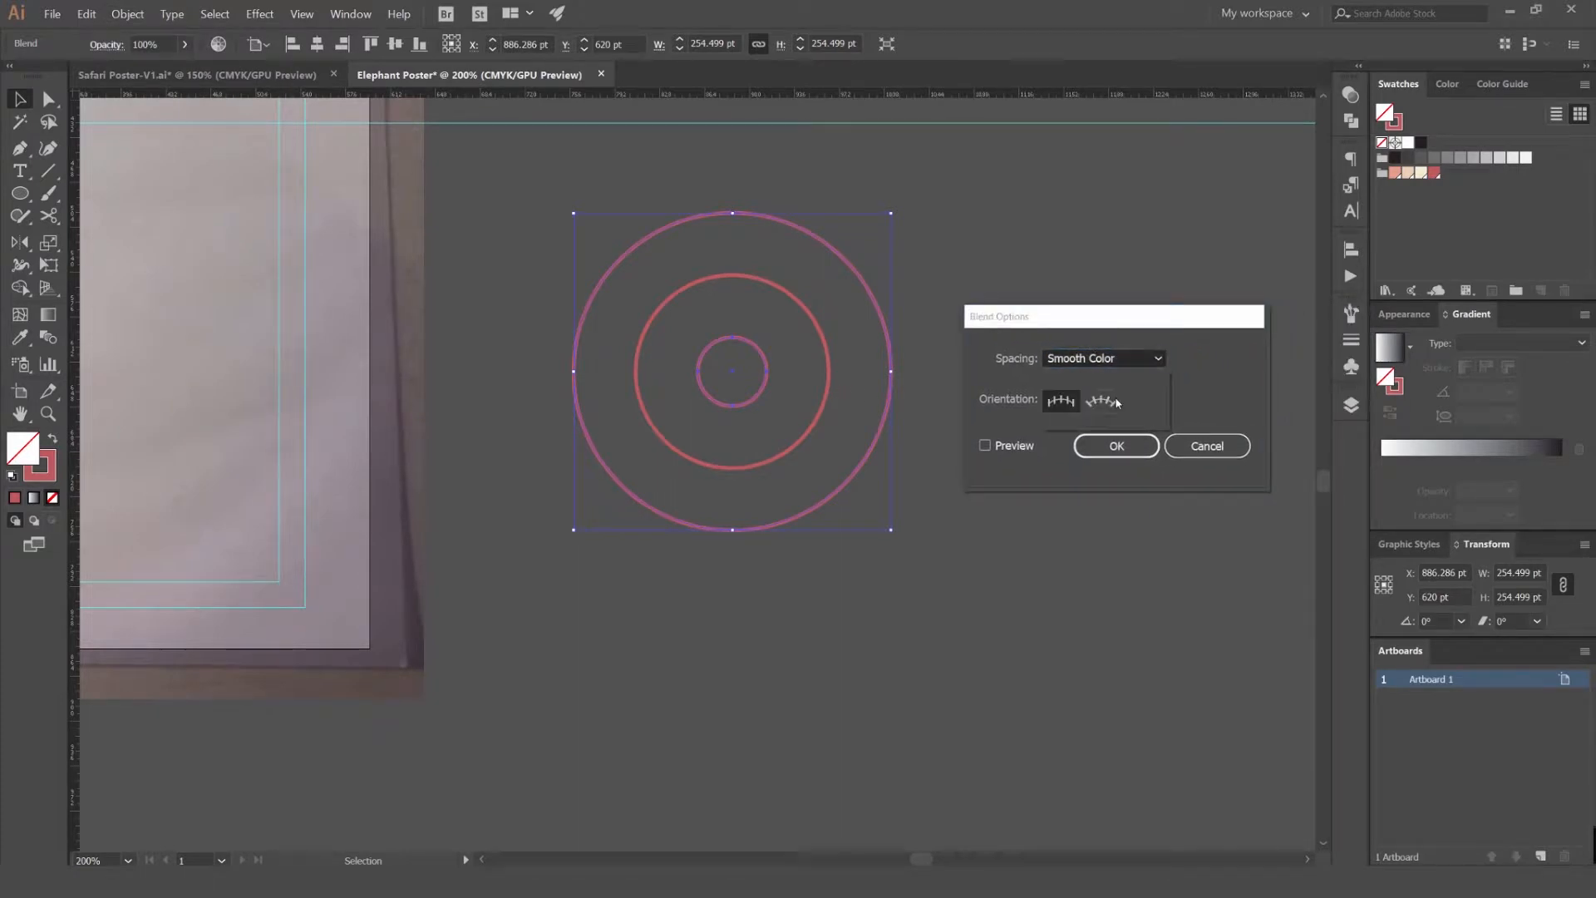
pyautogui.scroll(20, 1202, 358)
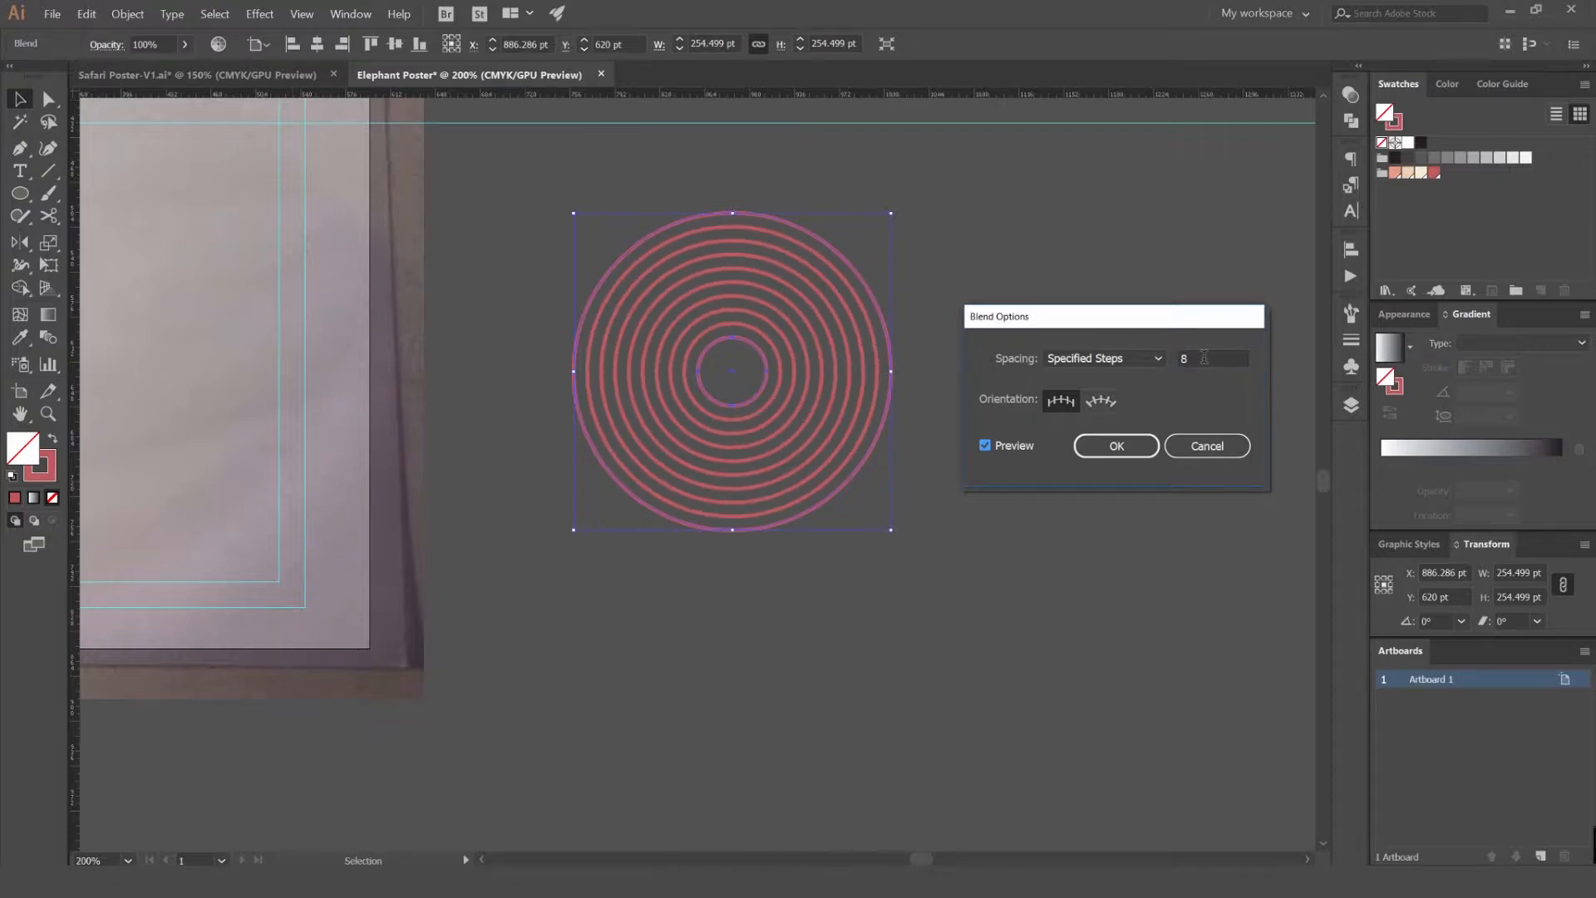
pyautogui.scroll(-20, 1203, 358)
pyautogui.scroll(9, 1198, 359)
pyautogui.scroll(-3, 1197, 358)
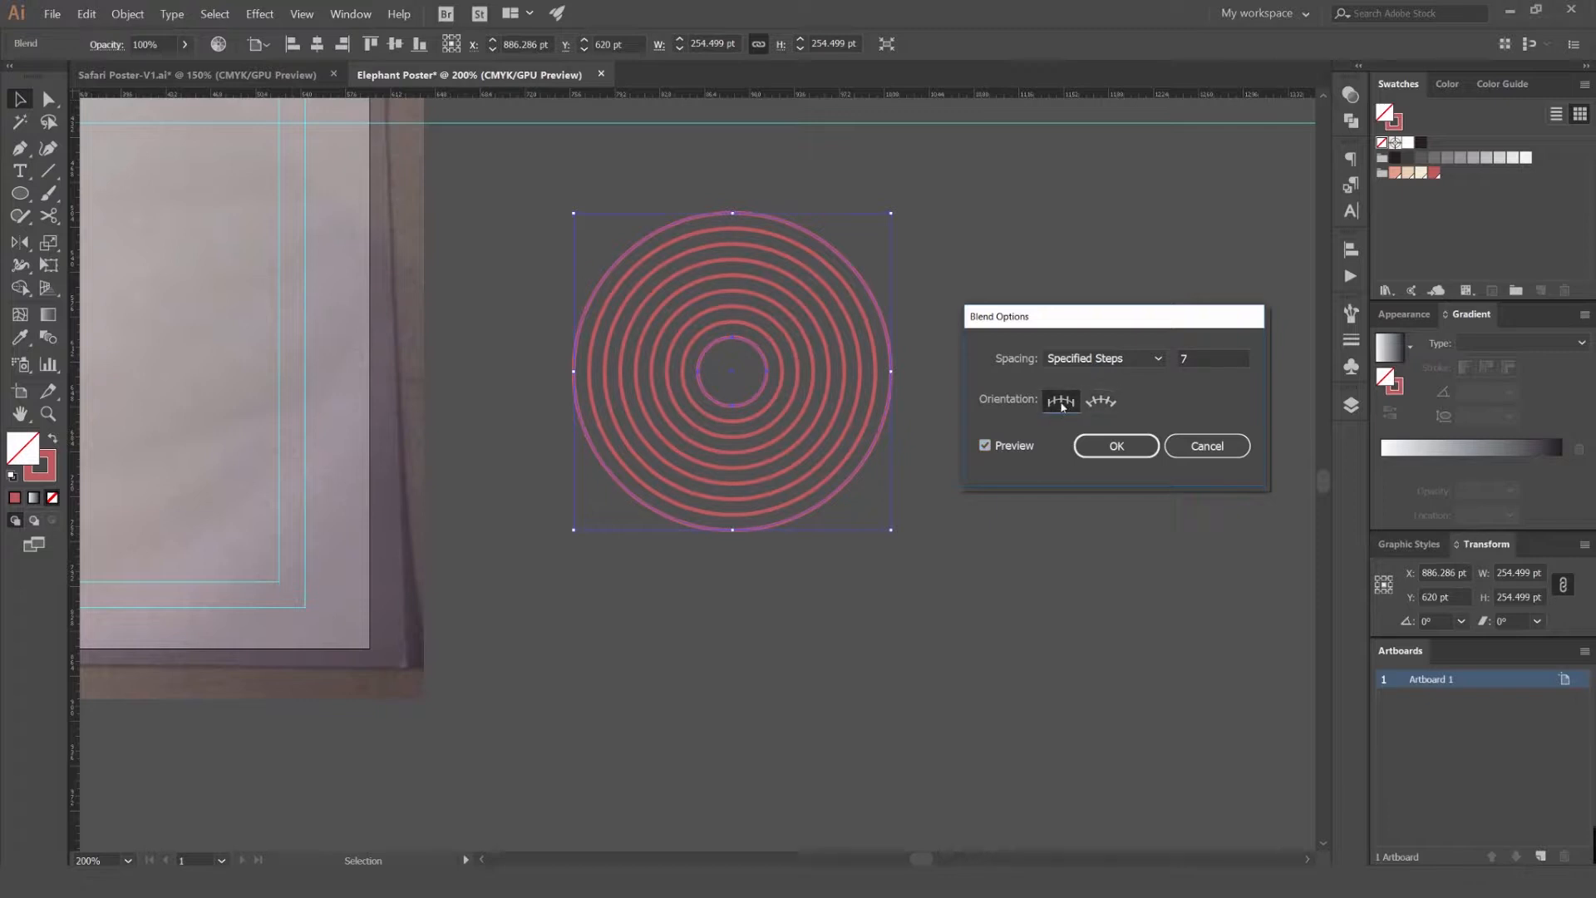
pyautogui.click(1116, 445)
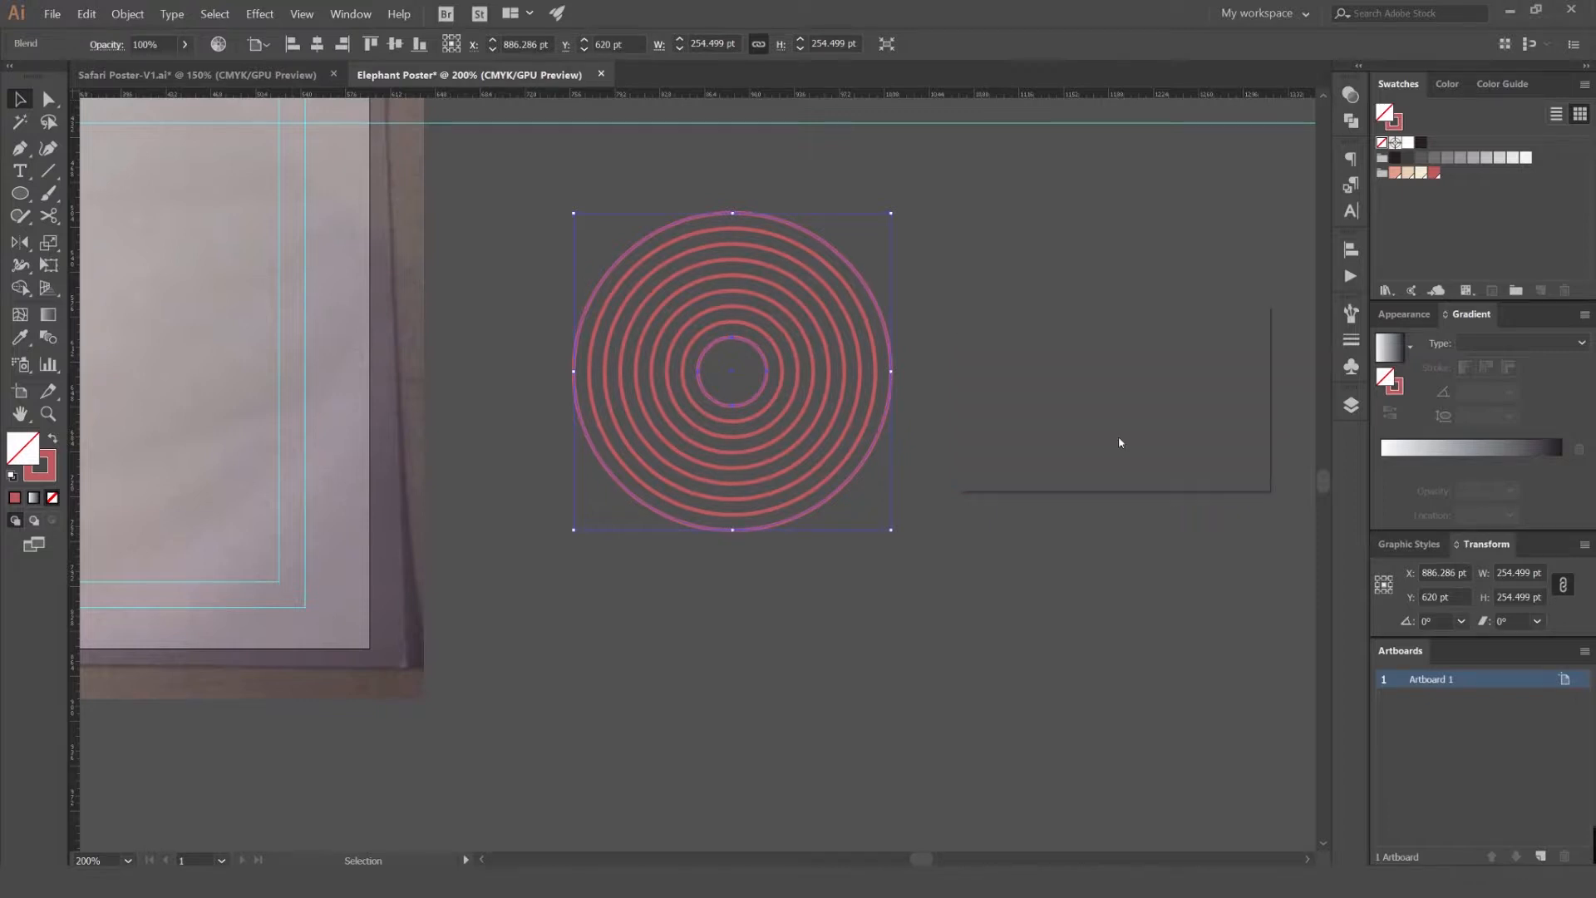
# - Move the circle blend onto the poster, centered where the vertical center guide meets the inner bottom margin guide
pyautogui.click(976, 324)
pyautogui.scroll(-2, 976, 324)
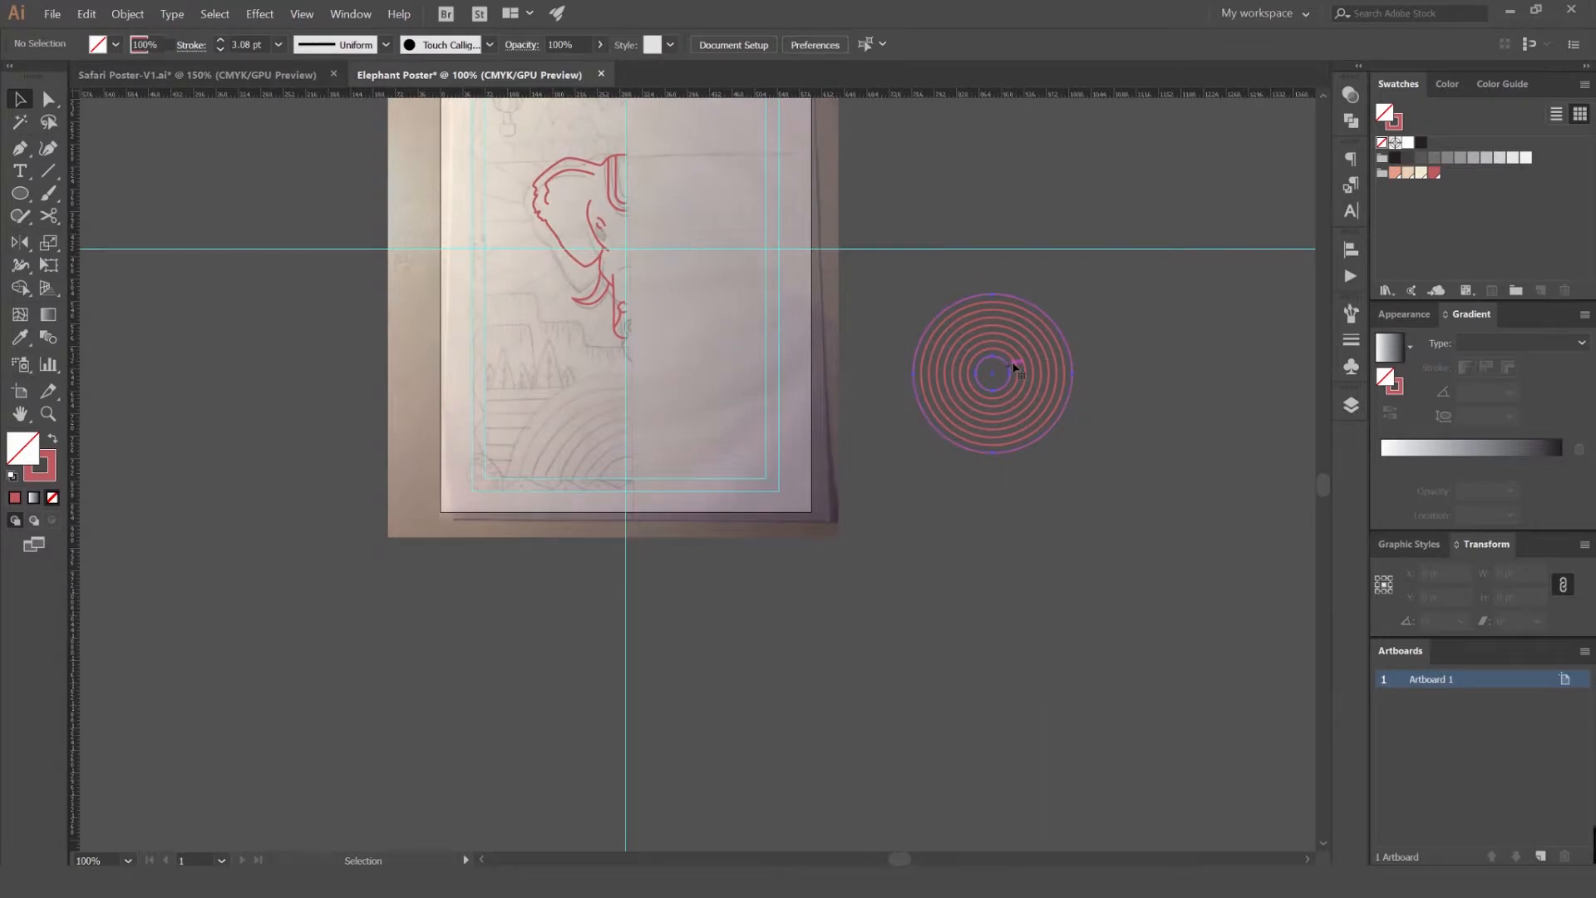
pyautogui.click(1010, 370)
pyautogui.scroll(6, 1010, 369)
pyautogui.moveTo(844, 345); pyautogui.dragTo(283, 425)
pyautogui.moveTo(376, 376); pyautogui.dragTo(932, 341)
pyautogui.moveTo(837, 389); pyautogui.dragTo(904, 509)
pyautogui.click(883, 409)
pyautogui.scroll(4, 848, 418)
pyautogui.scroll(-2, 904, 458)
pyautogui.scroll(-2, 1086, 343)
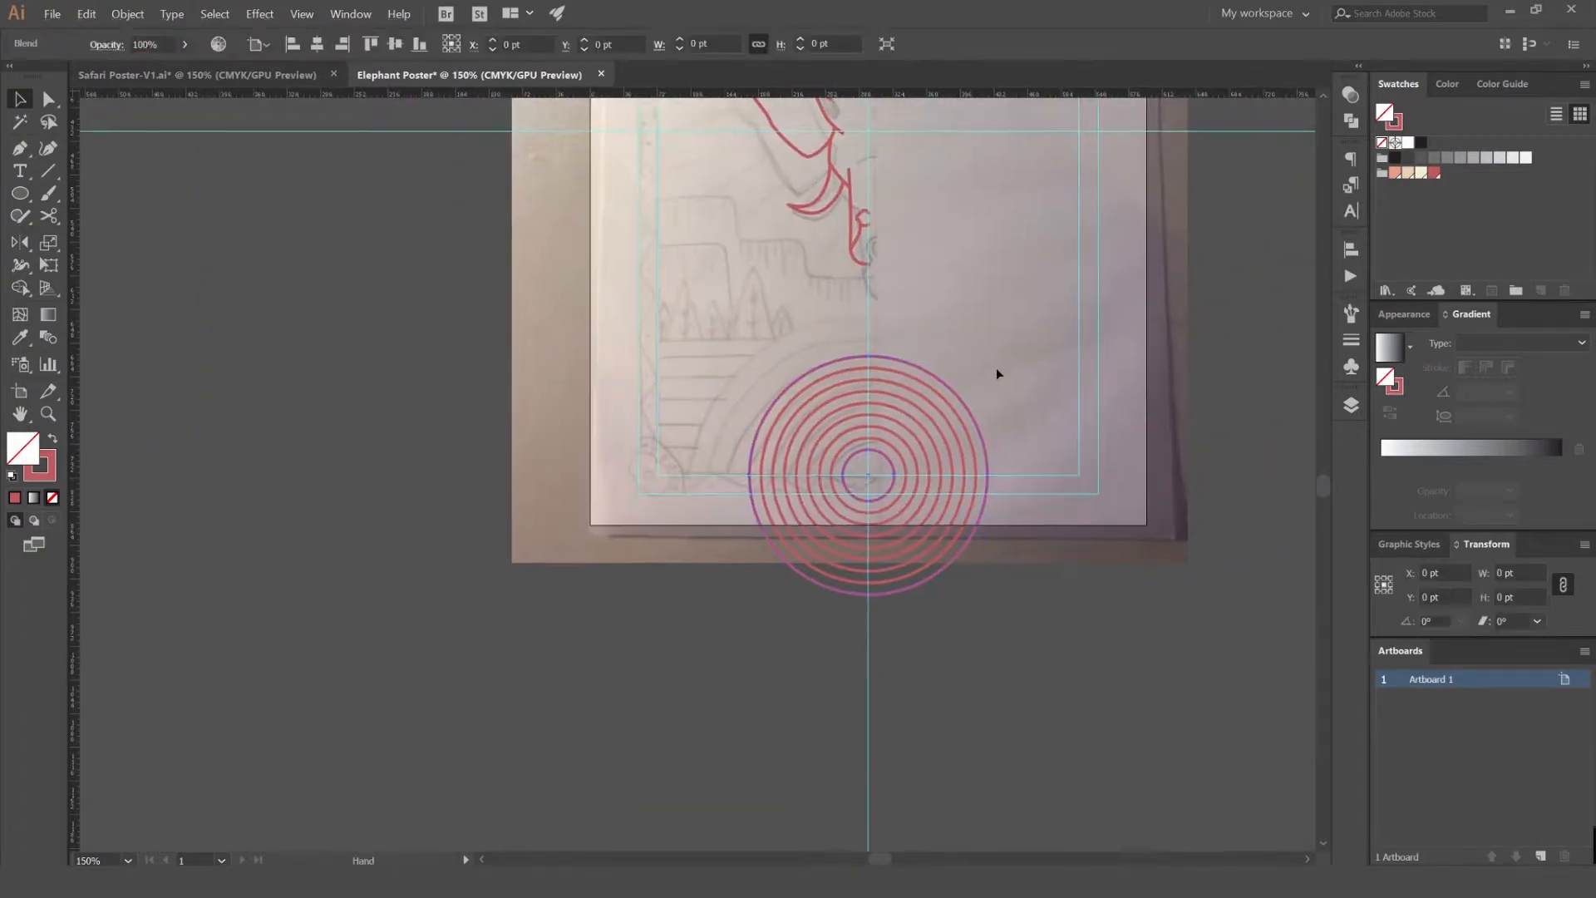
# - Enlarge the circle blend proportionally from its center to about 352.67 pt in diameter, undoing any uneven horizontal stretch
pyautogui.moveTo(985, 358); pyautogui.dragTo(1033, 310)
pyautogui.moveTo(1034, 475); pyautogui.dragTo(1061, 475)
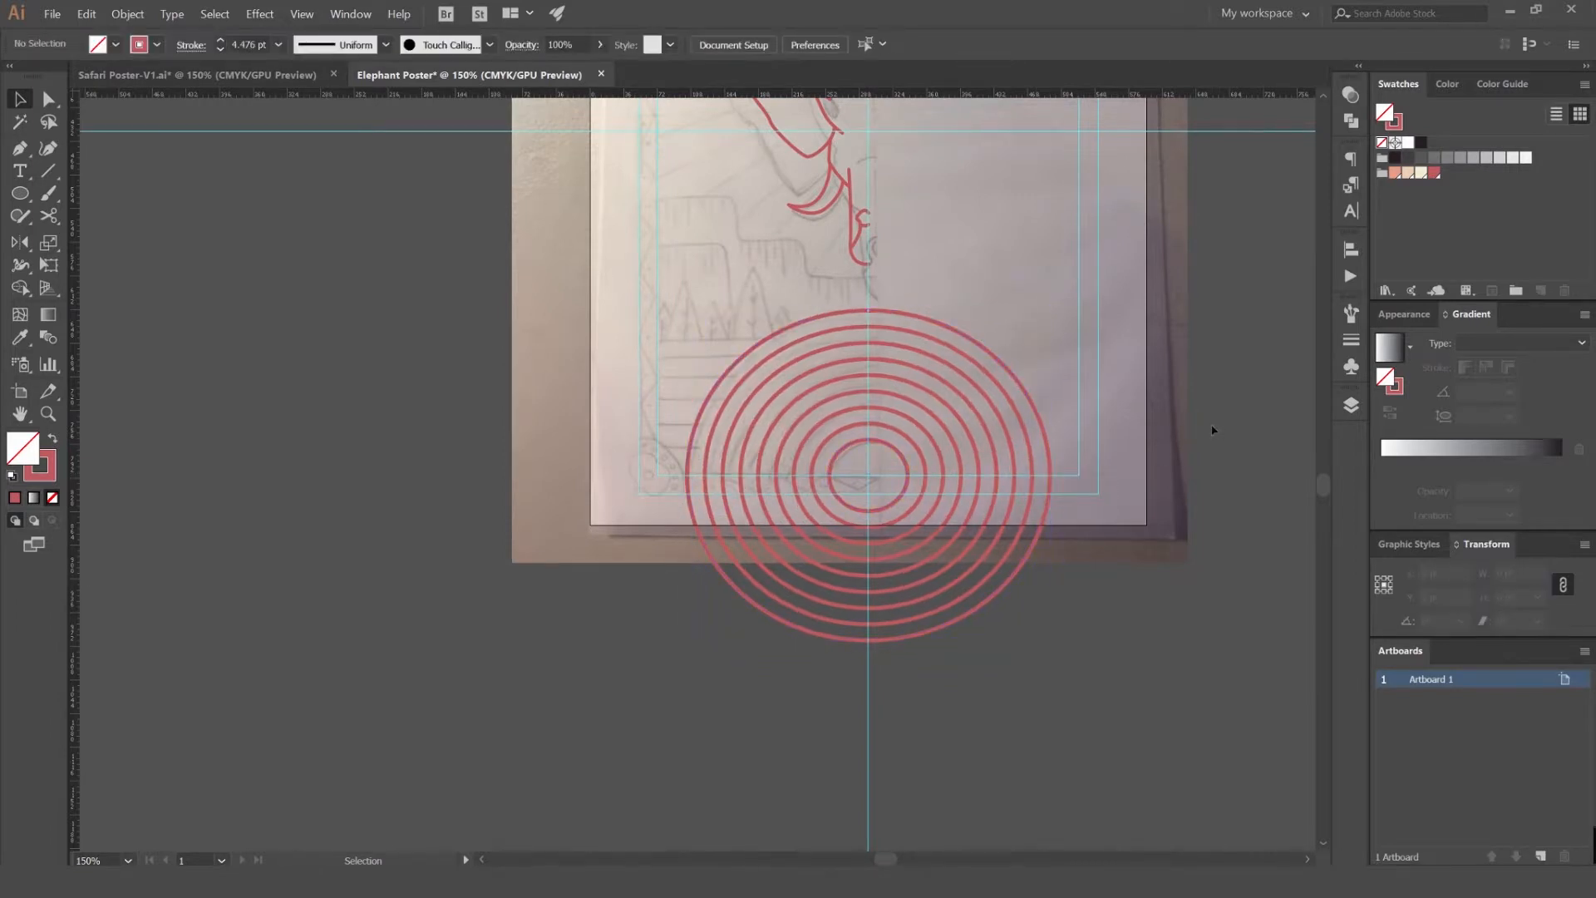
pyautogui.hotkey('ctrl', 'z')
pyautogui.click(1128, 414)
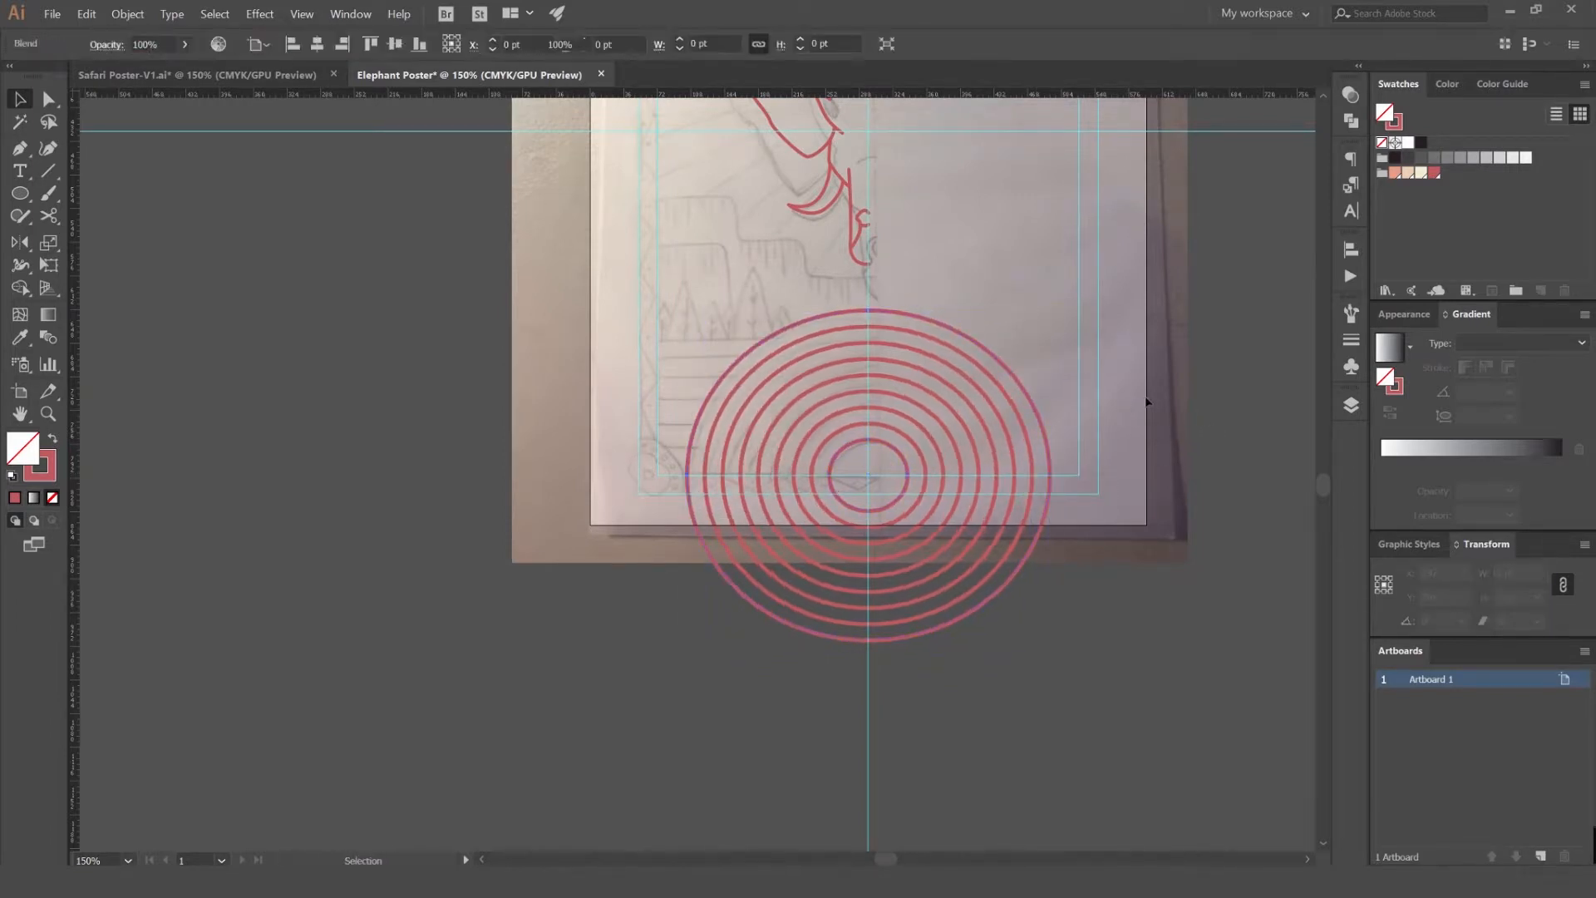
pyautogui.click(924, 324)
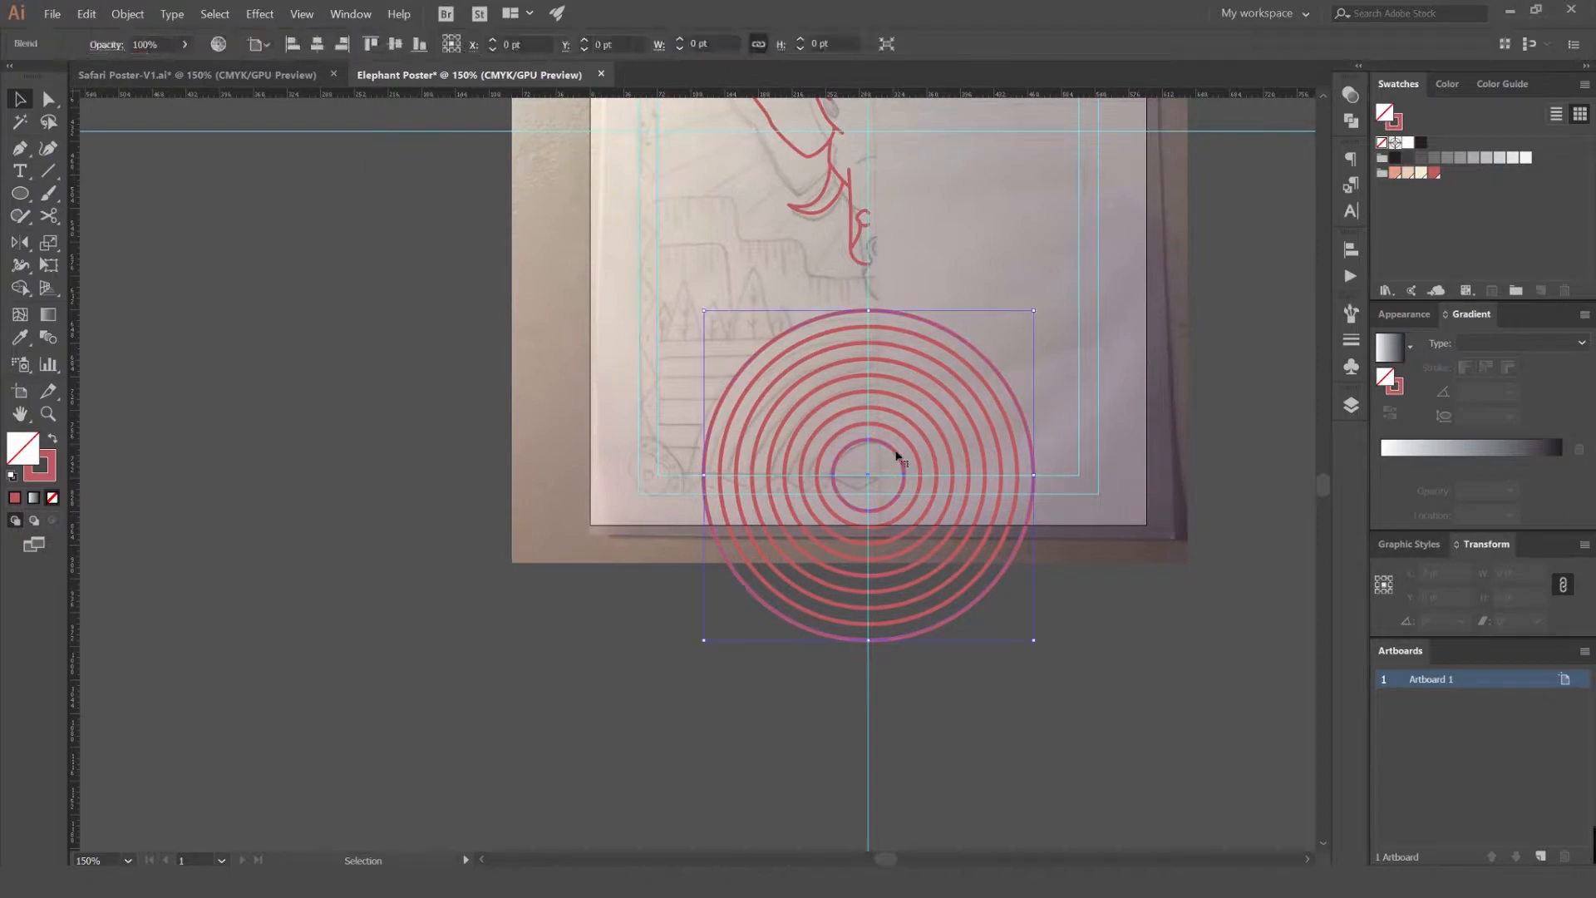
pyautogui.click(1044, 338)
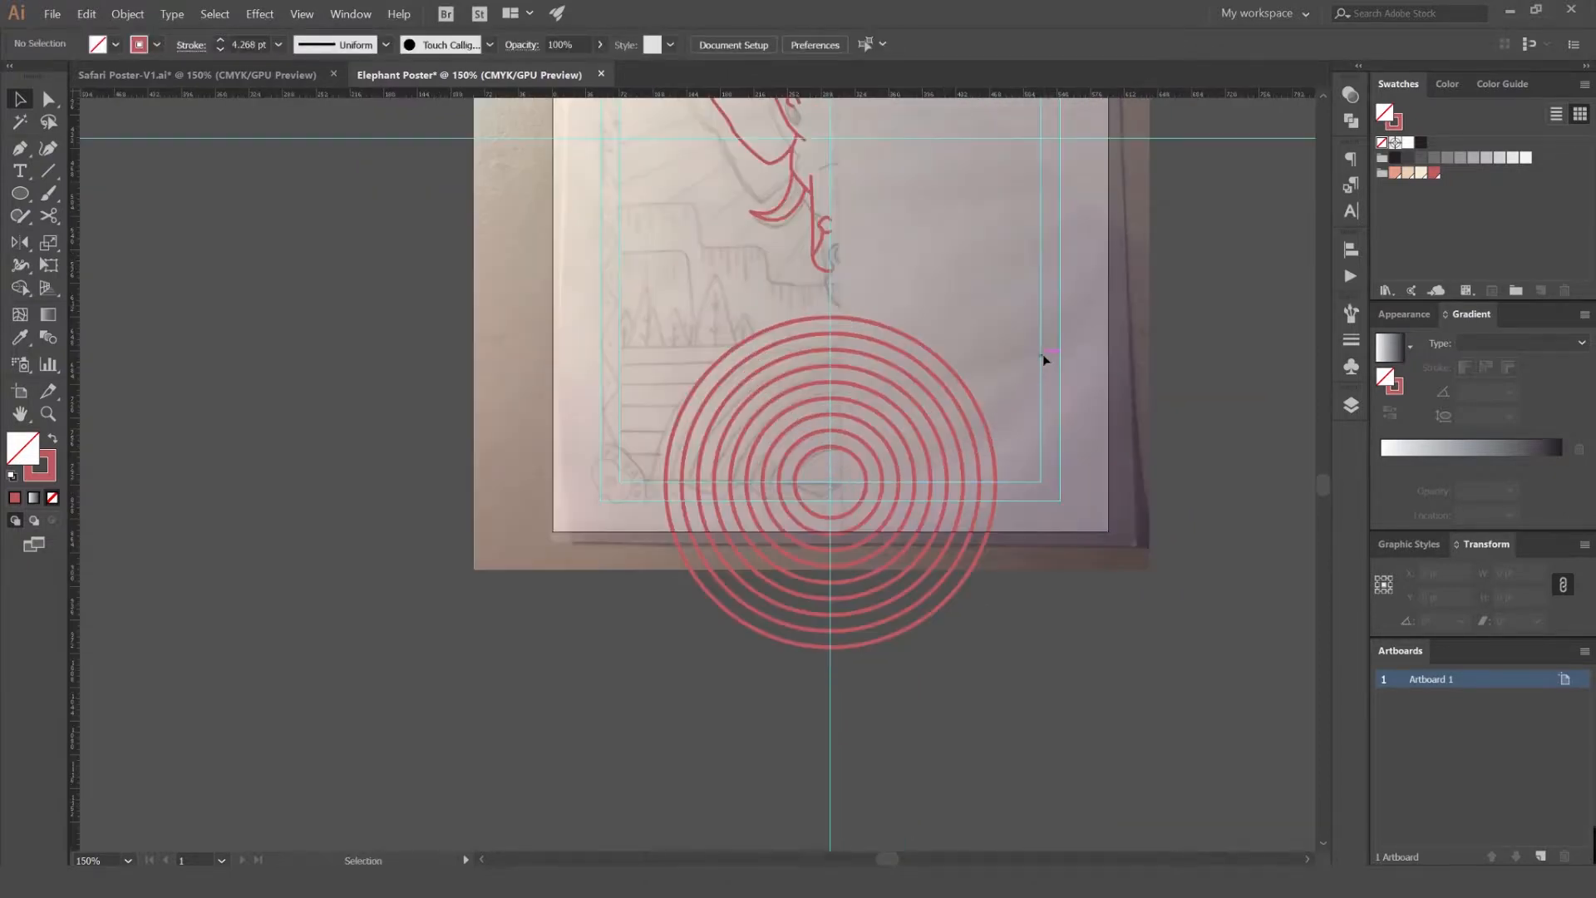
pyautogui.click(910, 381)
pyautogui.scroll(1, 919, 347)
pyautogui.moveTo(959, 334); pyautogui.dragTo(918, 312)
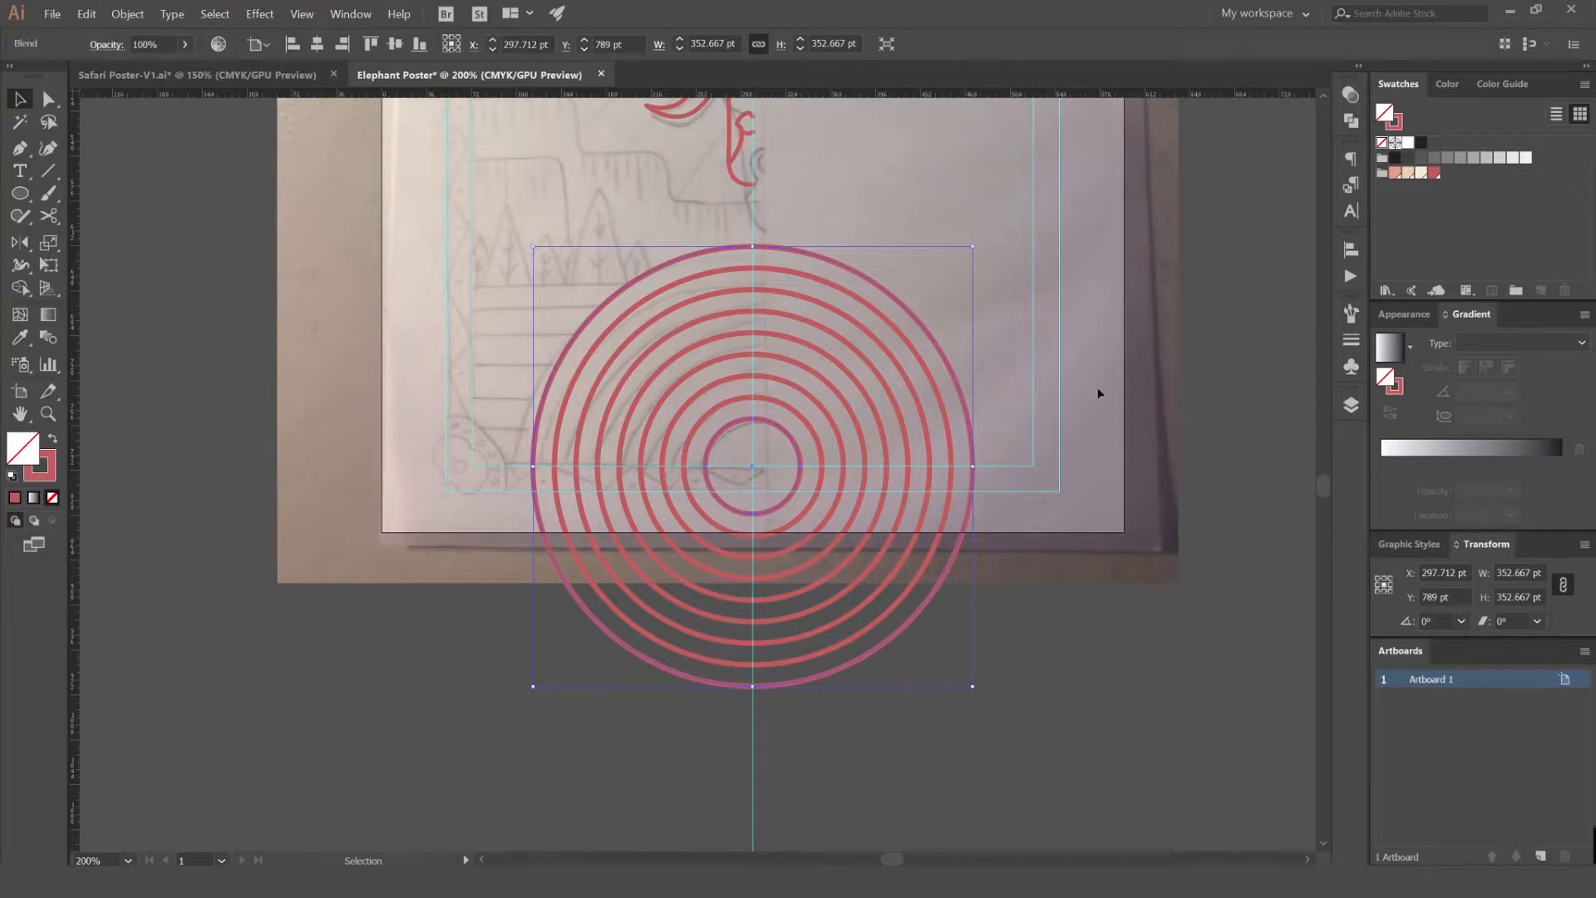
# - Expand the circle blend into separate circles with Object, Fill and Stroke enabled
pyautogui.click(127, 14)
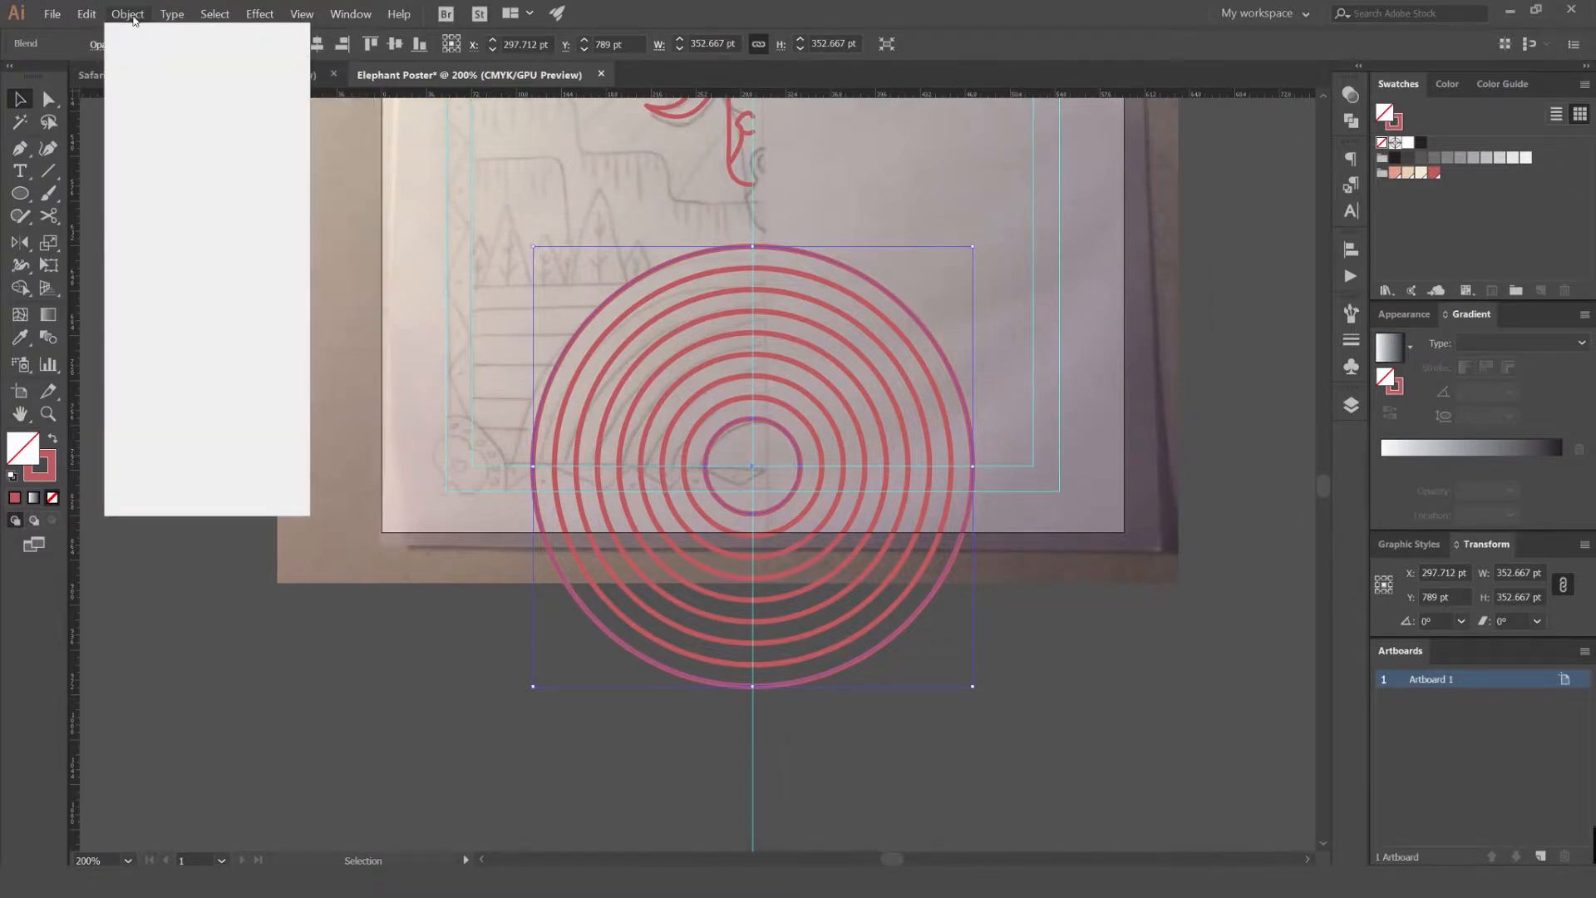
pyautogui.click(145, 160)
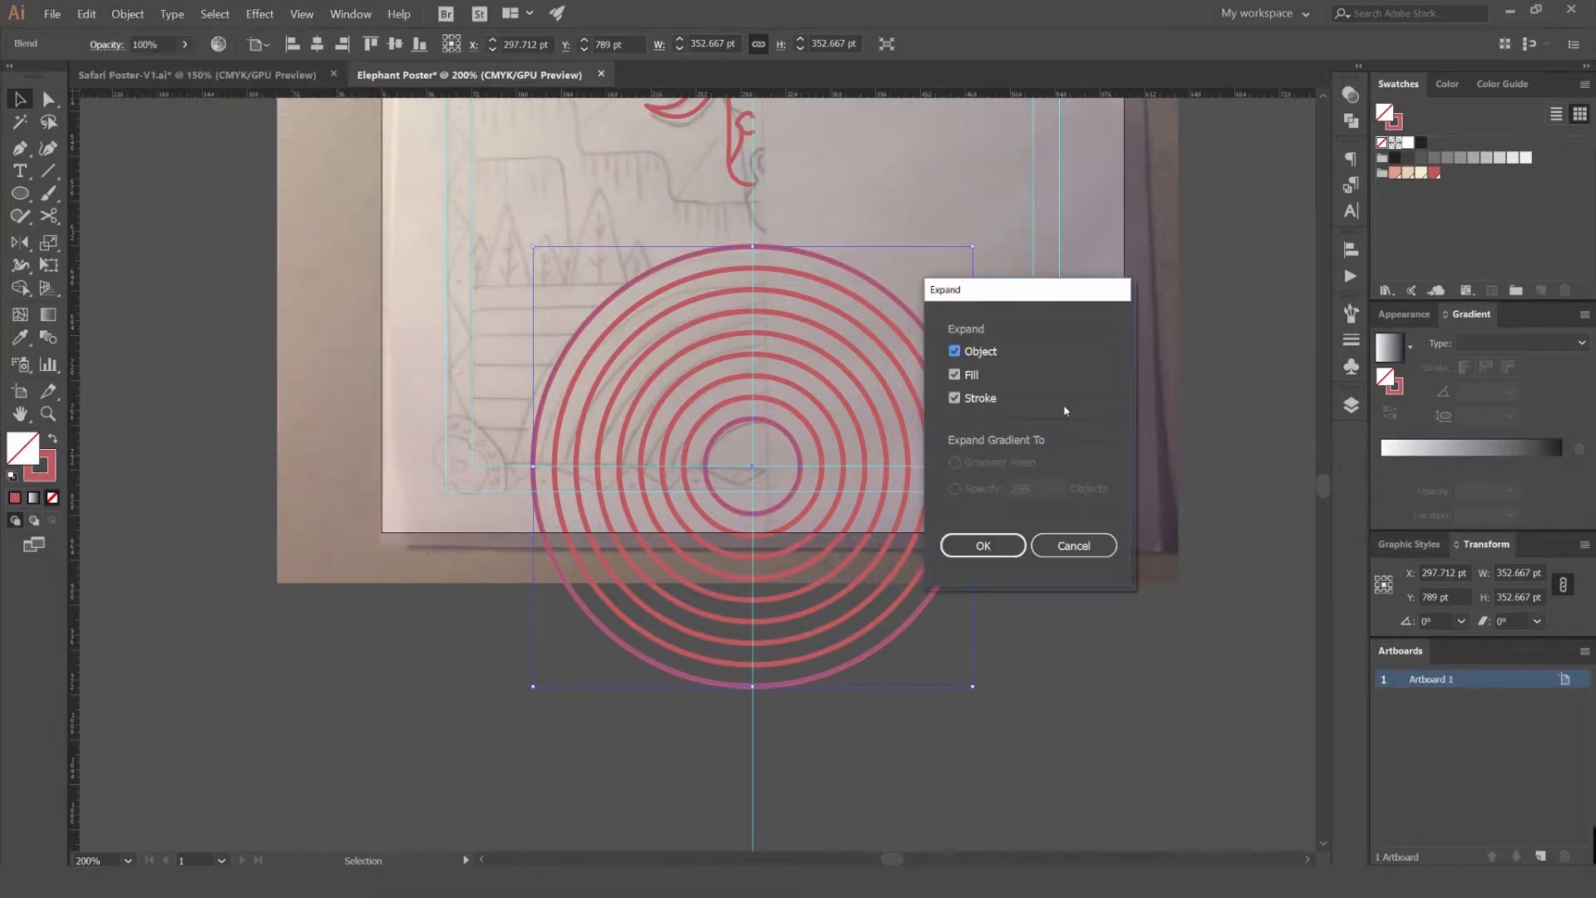
pyautogui.moveTo(982, 281); pyautogui.dragTo(1069, 257)
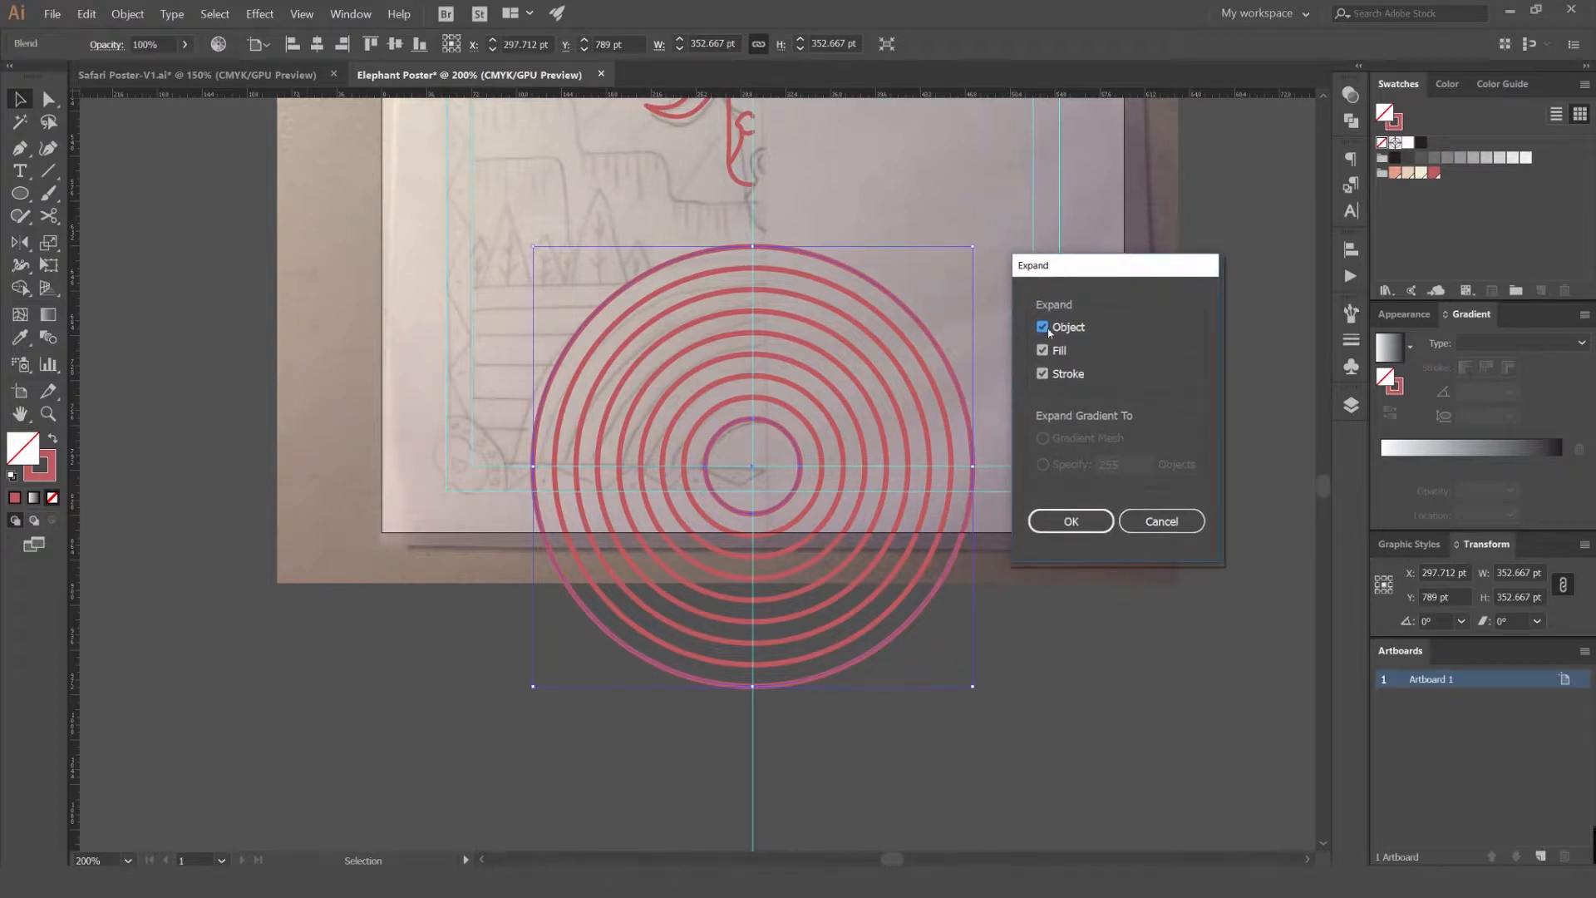
pyautogui.click(1071, 521)
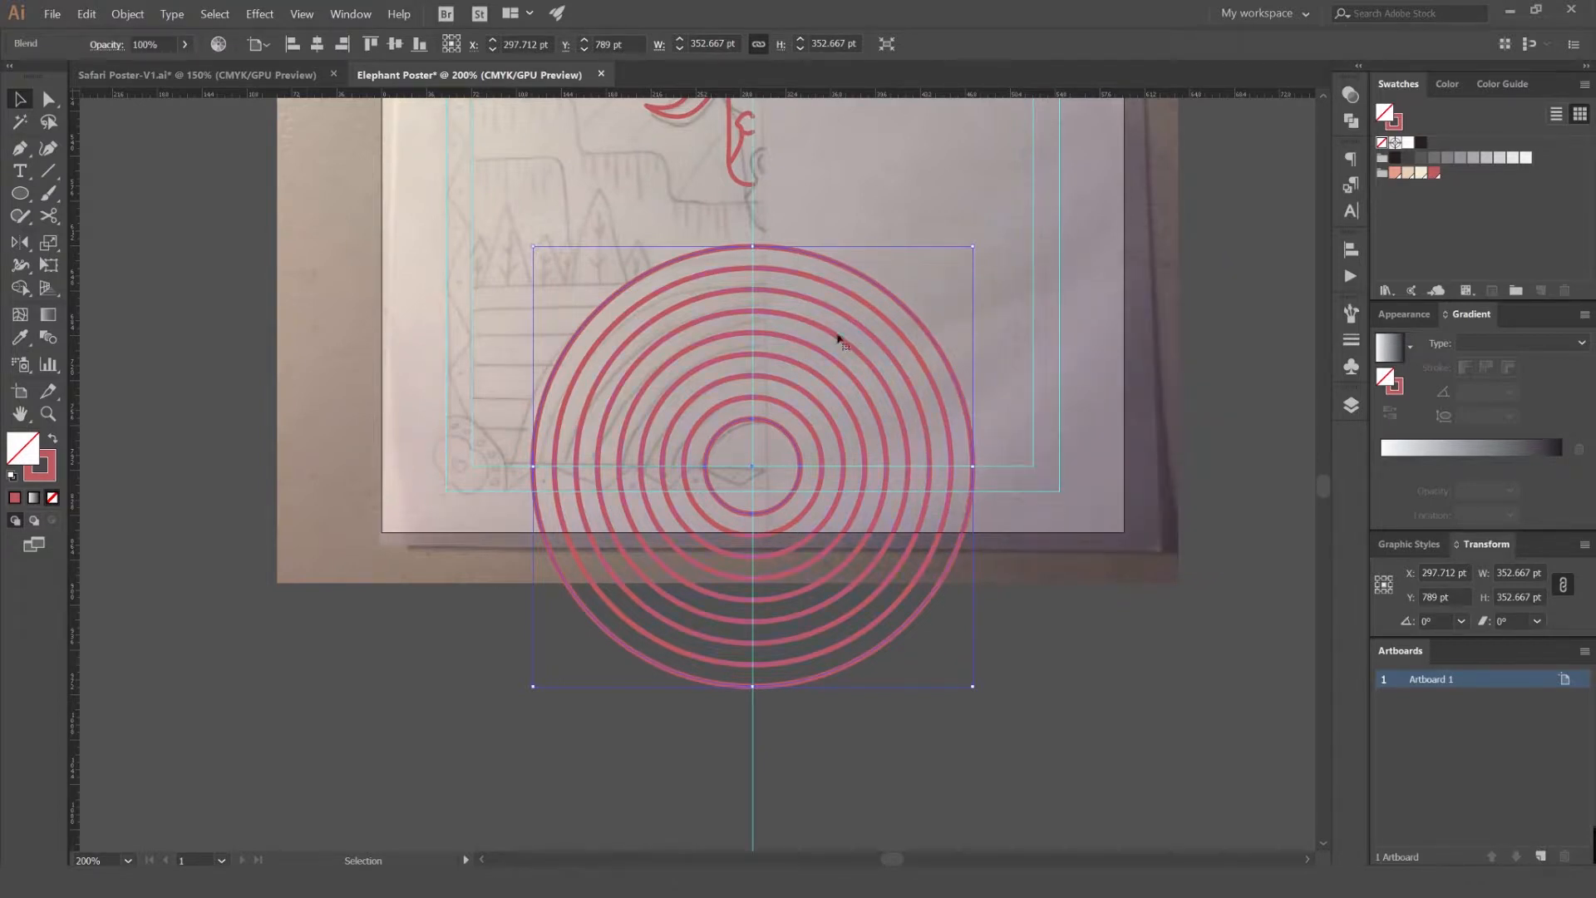
pyautogui.click(1033, 301)
pyautogui.press('a')
pyautogui.moveTo(938, 343); pyautogui.dragTo(1031, 330)
pyautogui.hotkey('ctrl', 'z')
pyautogui.press('v')
pyautogui.hotkey('ctrl', 'z')
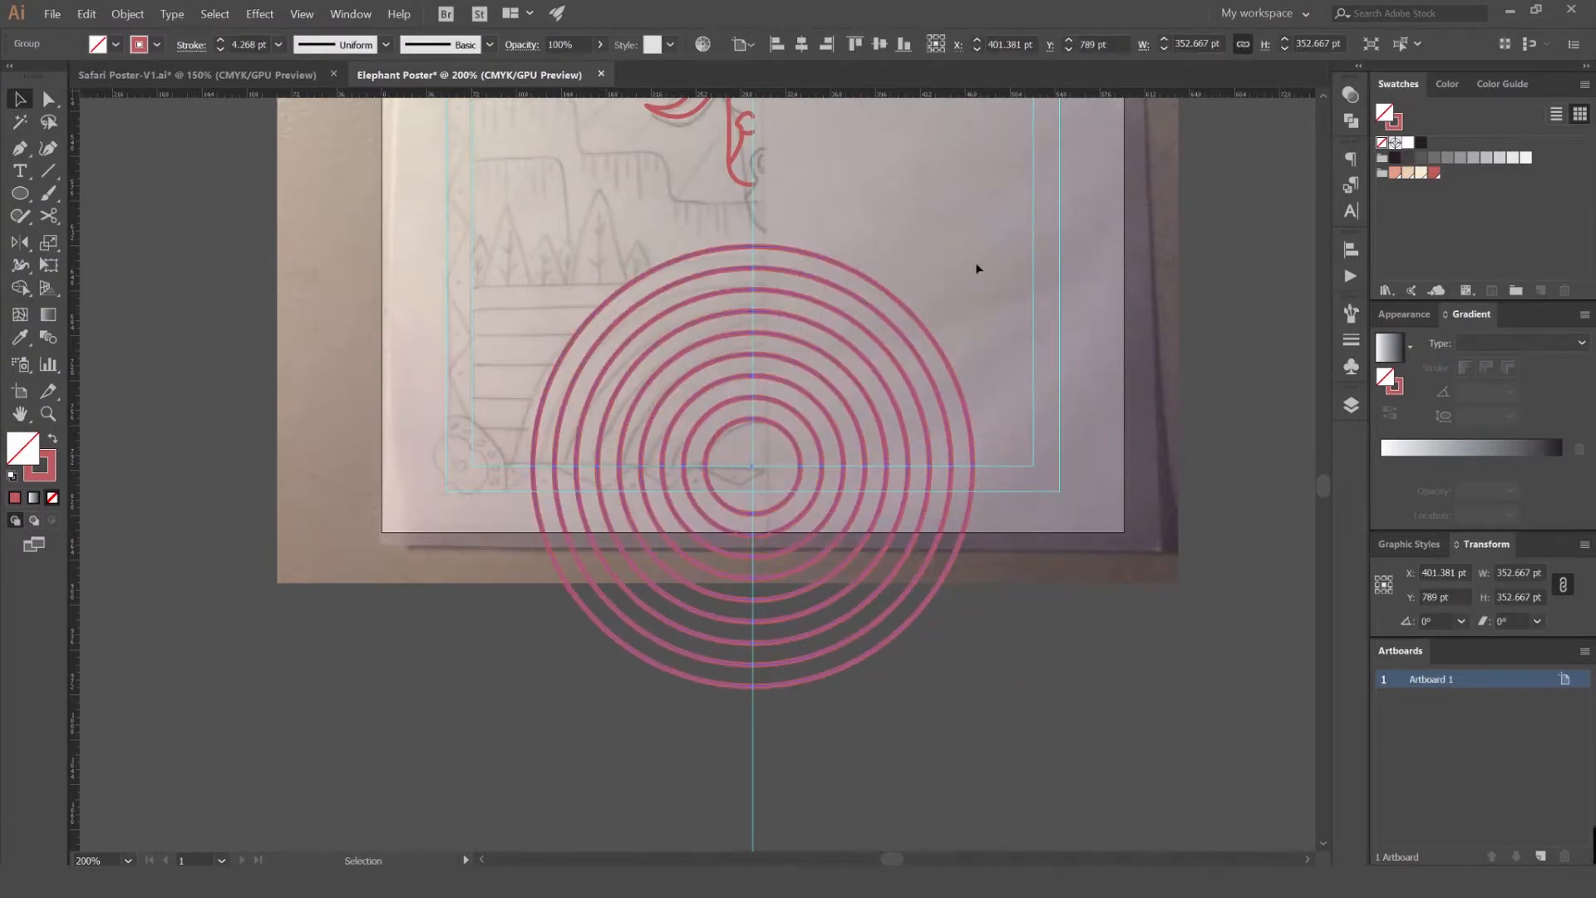
pyautogui.click(970, 271)
# - Directly select the lower anchor points of all the concentric circles and delete them to leave half-circle arcs
pyautogui.moveTo(859, 377); pyautogui.dragTo(906, 335)
pyautogui.press('a')
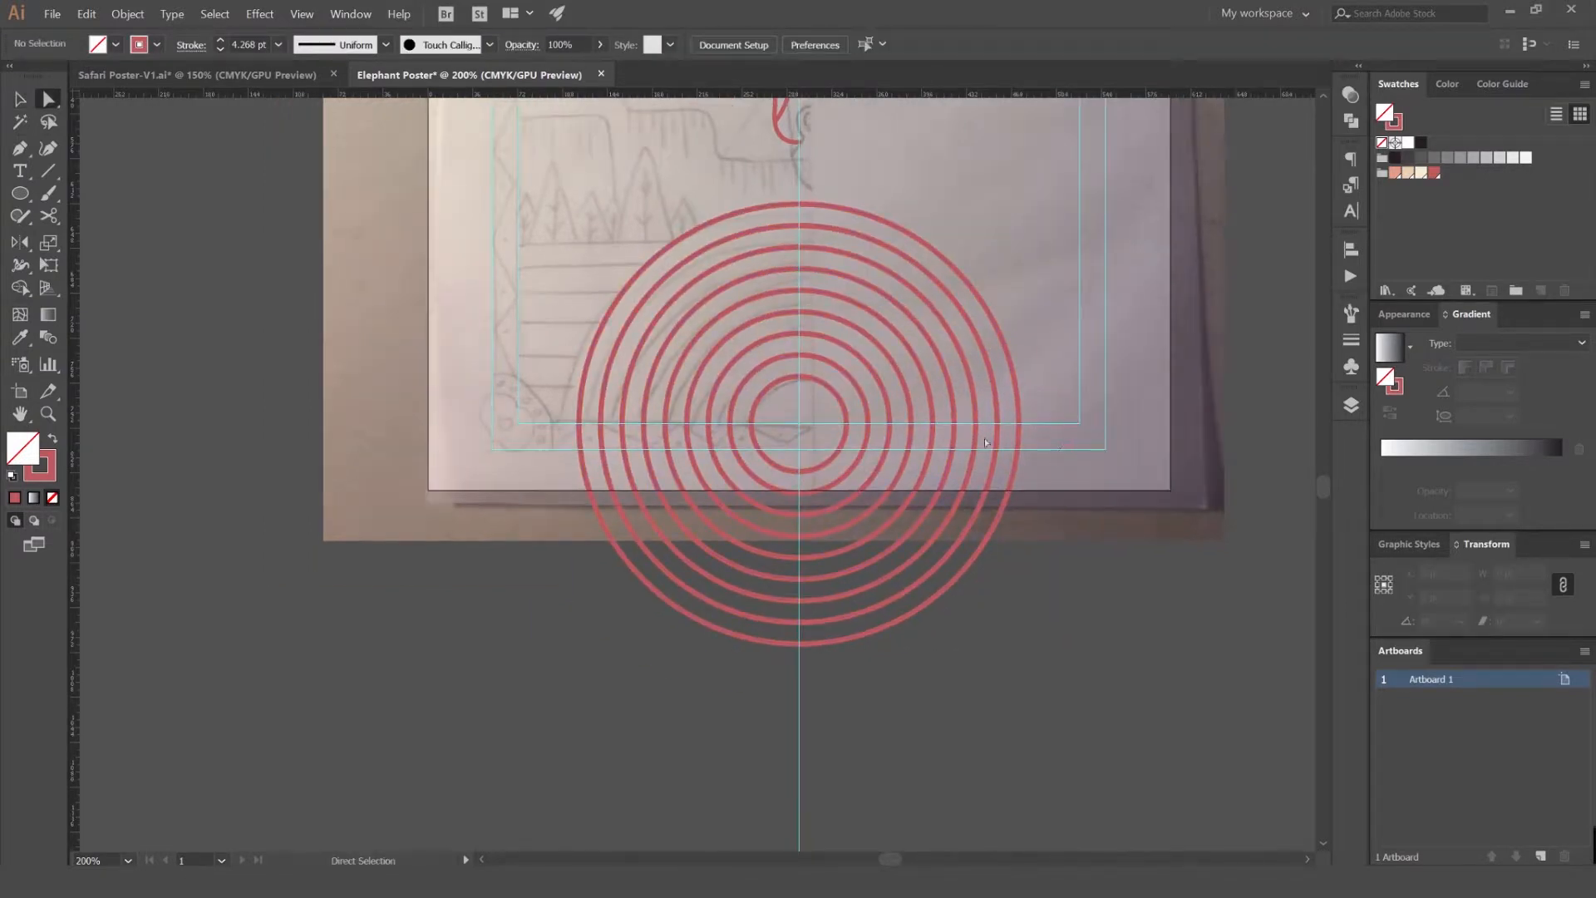
pyautogui.moveTo(1081, 441); pyautogui.dragTo(512, 661)
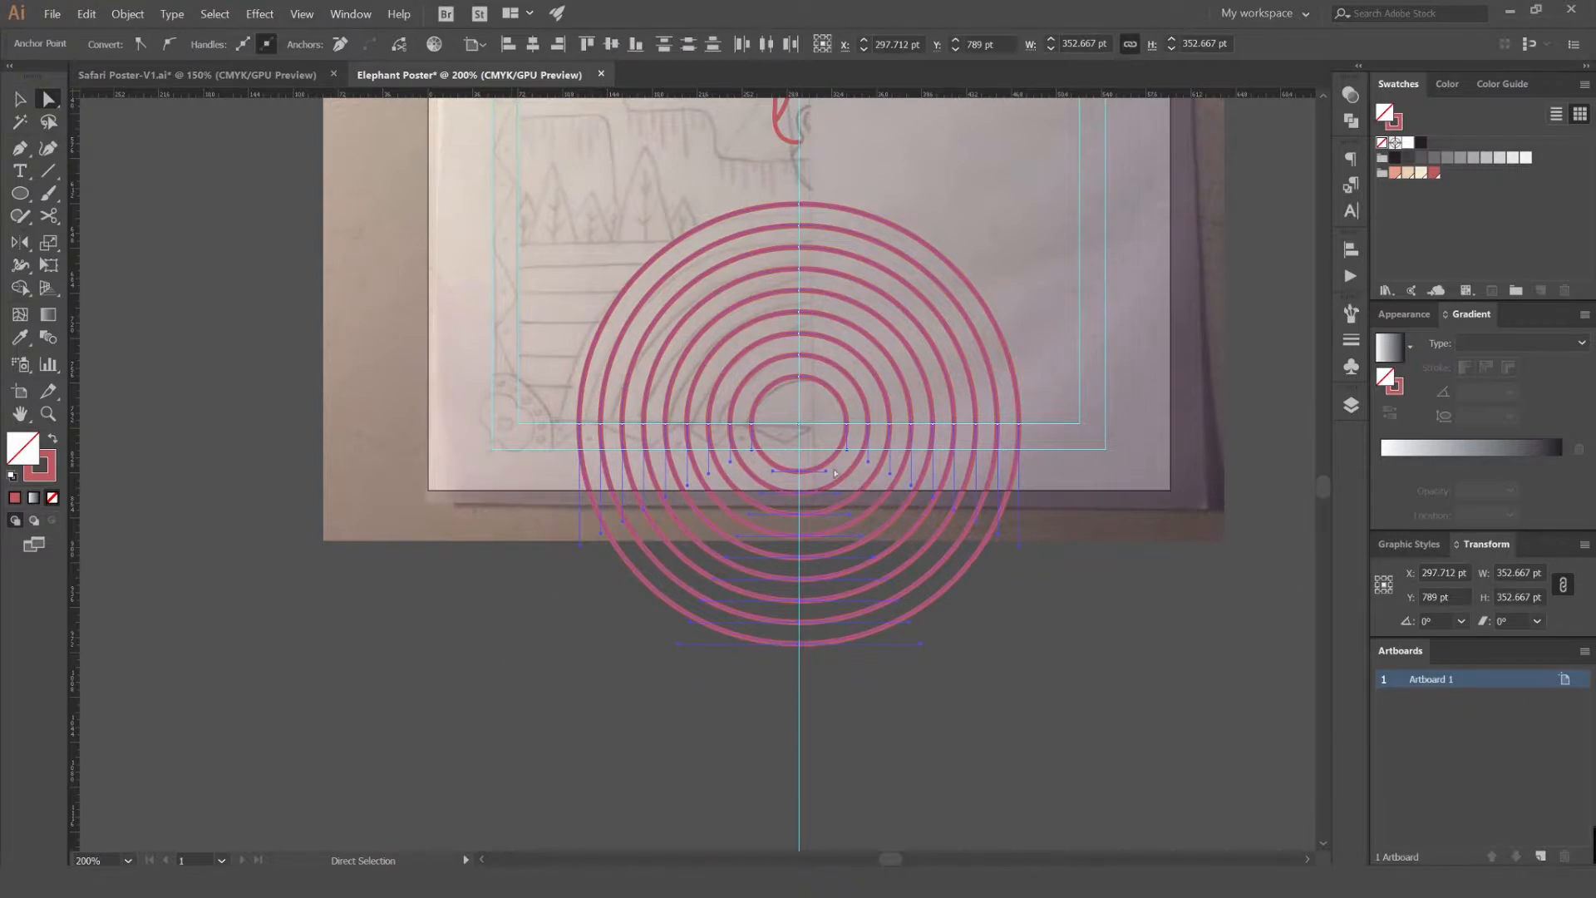
pyautogui.scroll(3, 801, 446)
pyautogui.scroll(-3, 799, 447)
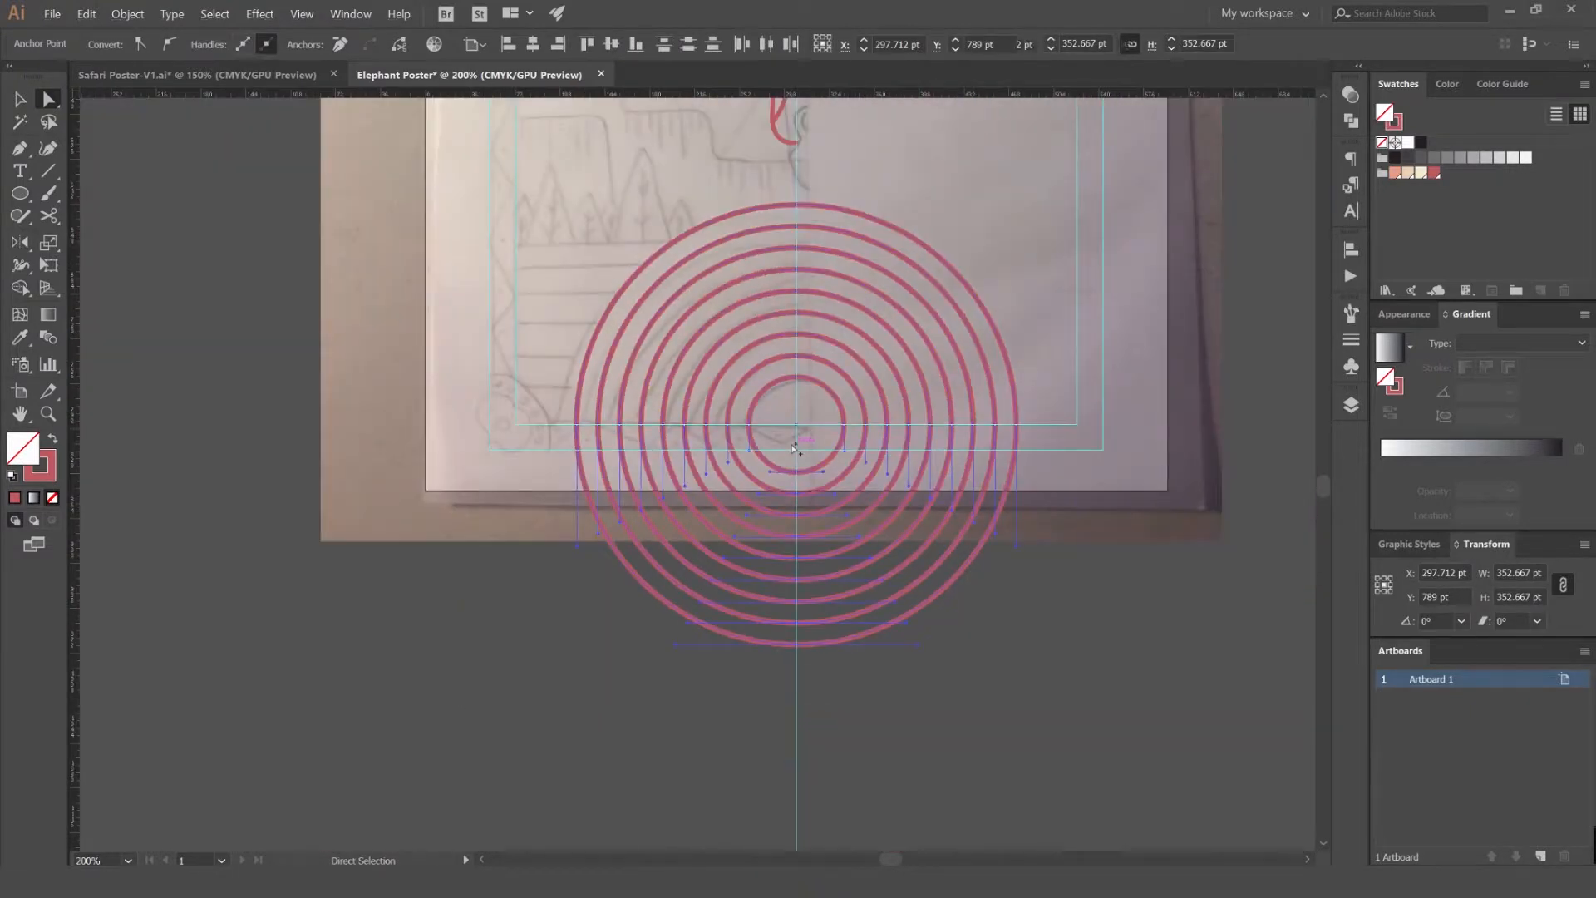
pyautogui.press('Delete')
pyautogui.press('v')
pyautogui.moveTo(980, 303); pyautogui.dragTo(1138, 300)
pyautogui.click(1083, 298)
pyautogui.hotkey('ctrl', 'z')
pyautogui.hotkey('ctrl', 'z')
# - Examine how the half-circle arcs line up with the sketched arcs and the horizontal lines beside them
pyautogui.scroll(-2, 1006, 236)
pyautogui.click(1005, 236)
pyautogui.moveTo(888, 264); pyautogui.dragTo(821, 409)
pyautogui.scroll(2, 820, 407)
pyautogui.moveTo(849, 316); pyautogui.dragTo(563, 324)
pyautogui.scroll(-1, 842, 324)
pyautogui.scroll(1, 701, 304)
pyautogui.scroll(2, 563, 324)
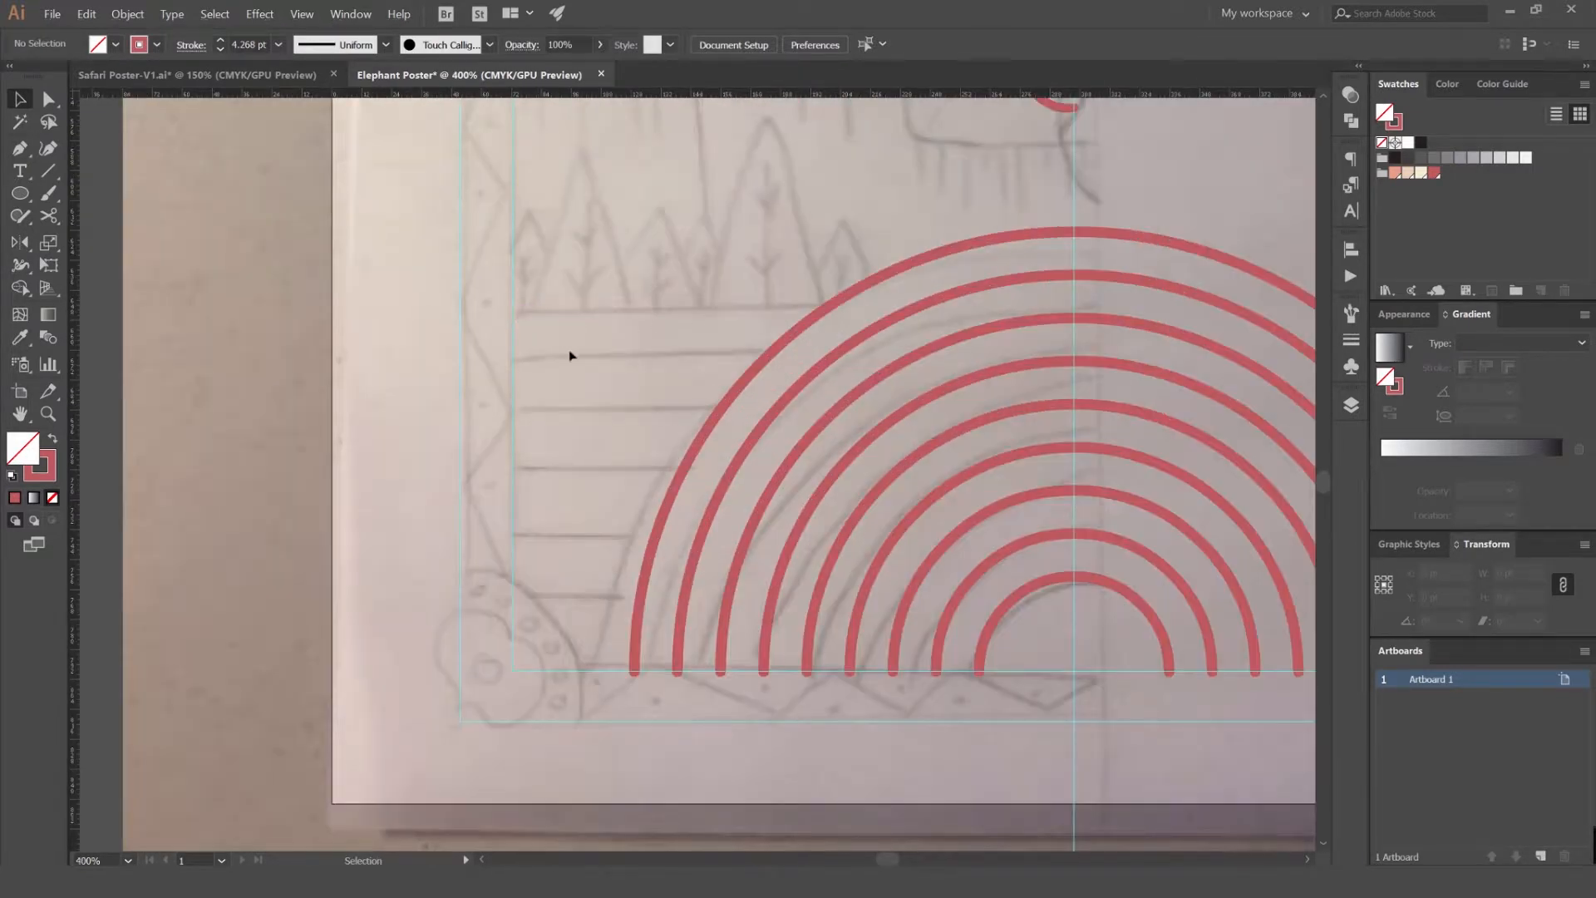
# - Draw a straight horizontal line about 371 pt long with the Pen tool below the poster
pyautogui.scroll(-3, 589, 611)
pyautogui.moveTo(549, 590); pyautogui.dragTo(696, 419)
pyautogui.press('p')
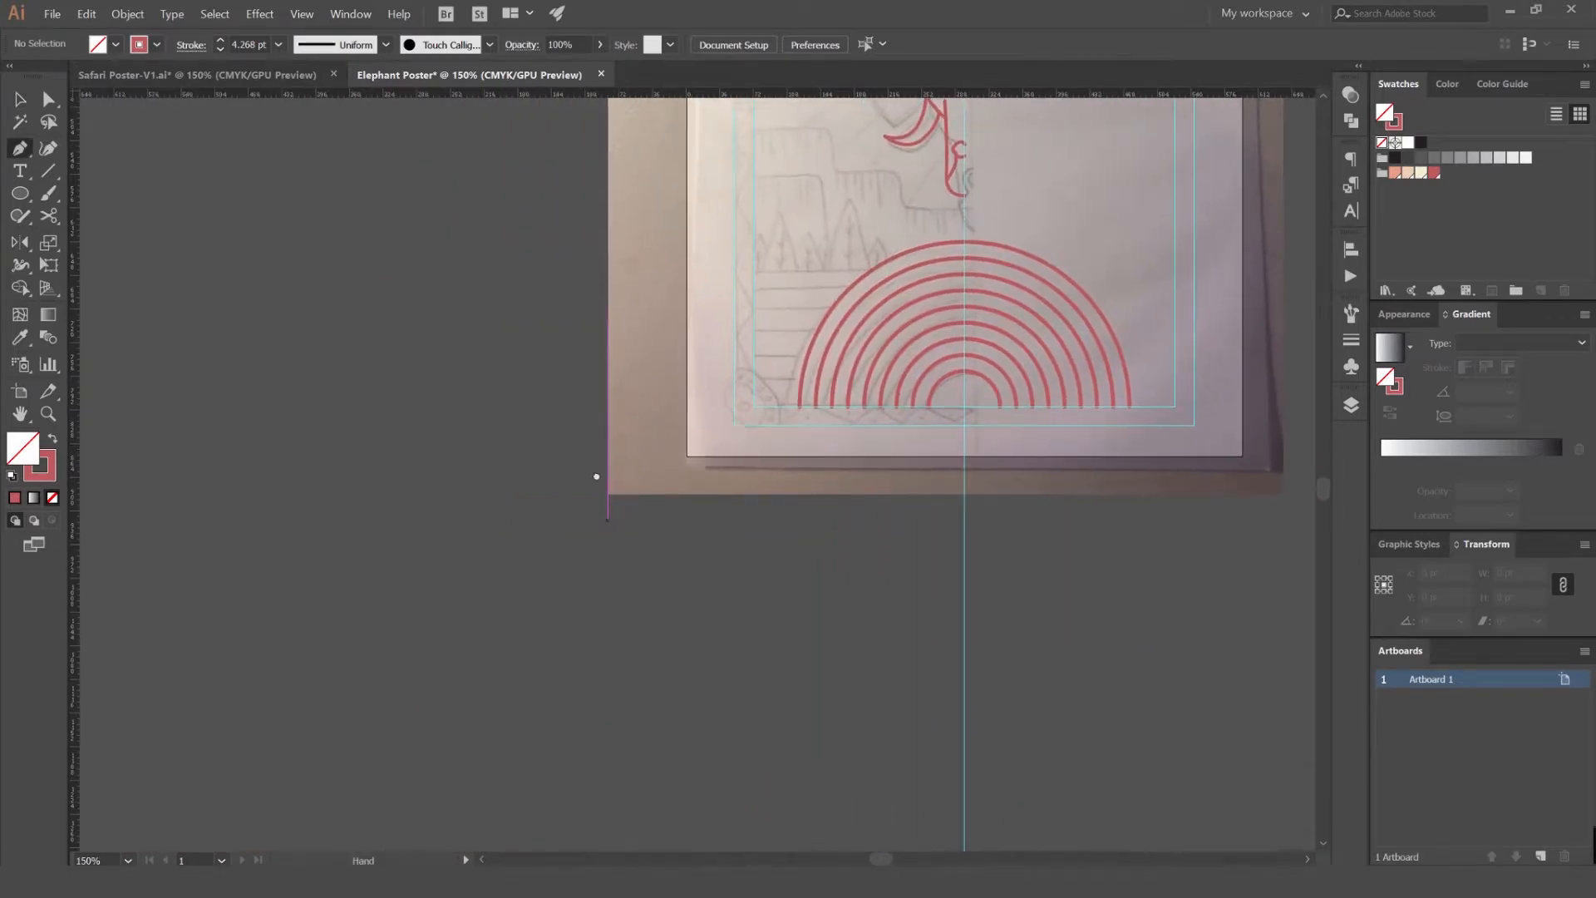
pyautogui.moveTo(596, 477); pyautogui.dragTo(580, 404)
pyautogui.click(939, 481)
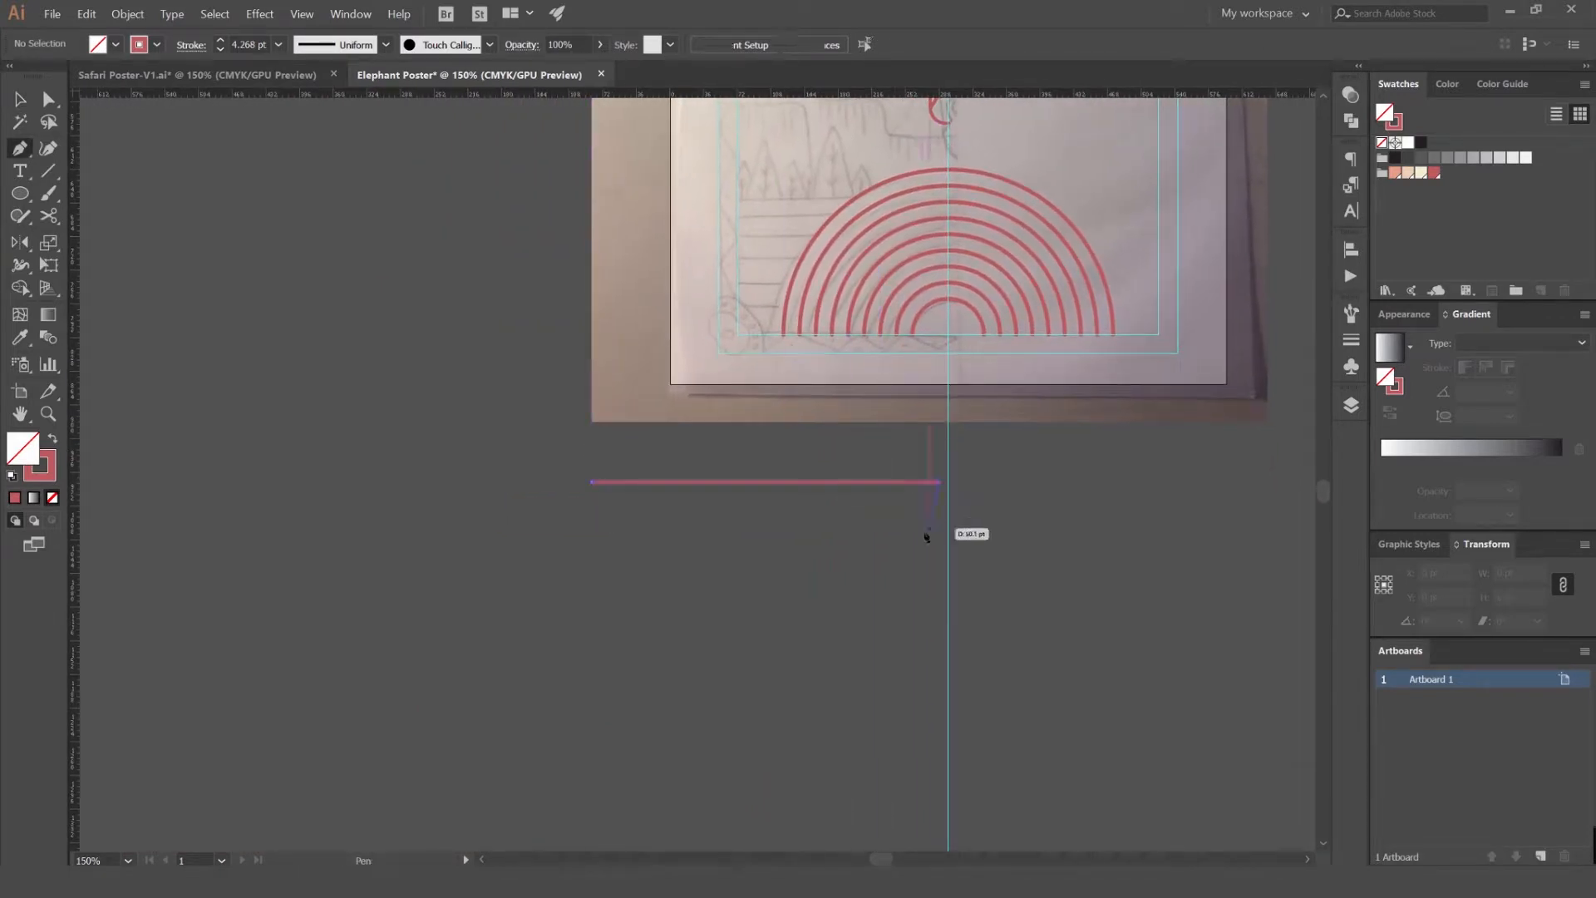
# - Duplicate the horizontal line 180 pt below the original and make a blend between the two lines
pyautogui.press('v')
pyautogui.keyDown('alt'); pyautogui.moveTo(809, 482); pyautogui.dragTo(657, 464); pyautogui.keyUp('alt')
pyautogui.click(127, 14)
pyautogui.moveTo(133, 339)
pyautogui.click(349, 340)
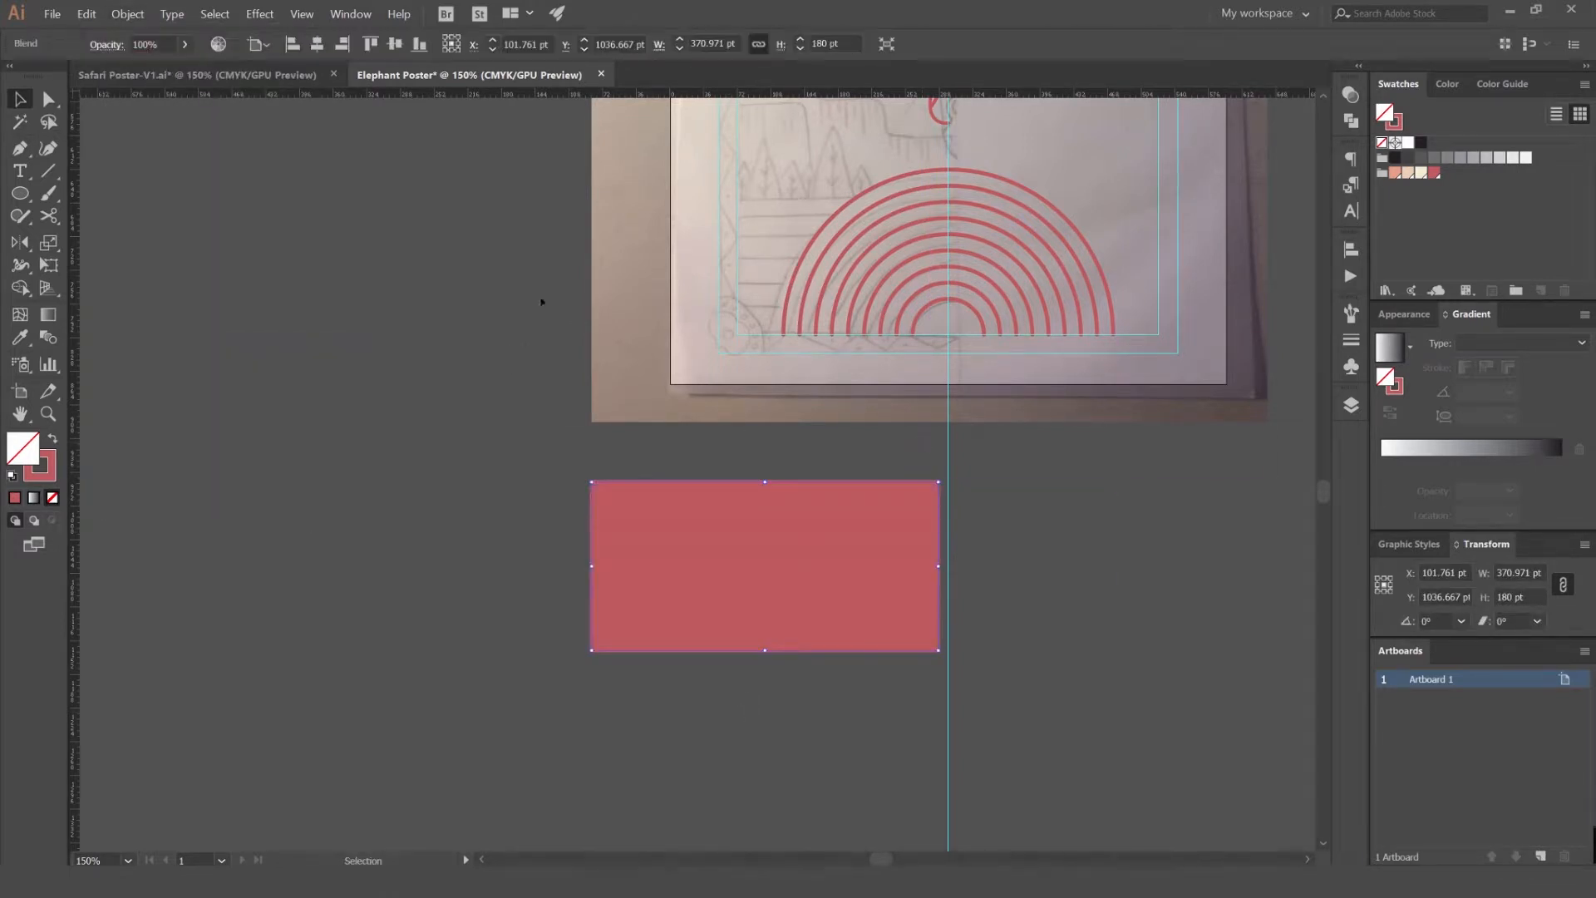
# - Set the line blend to Specified Steps with 5 steps, checking the preview
pyautogui.click(125, 14)
pyautogui.moveTo(165, 356)
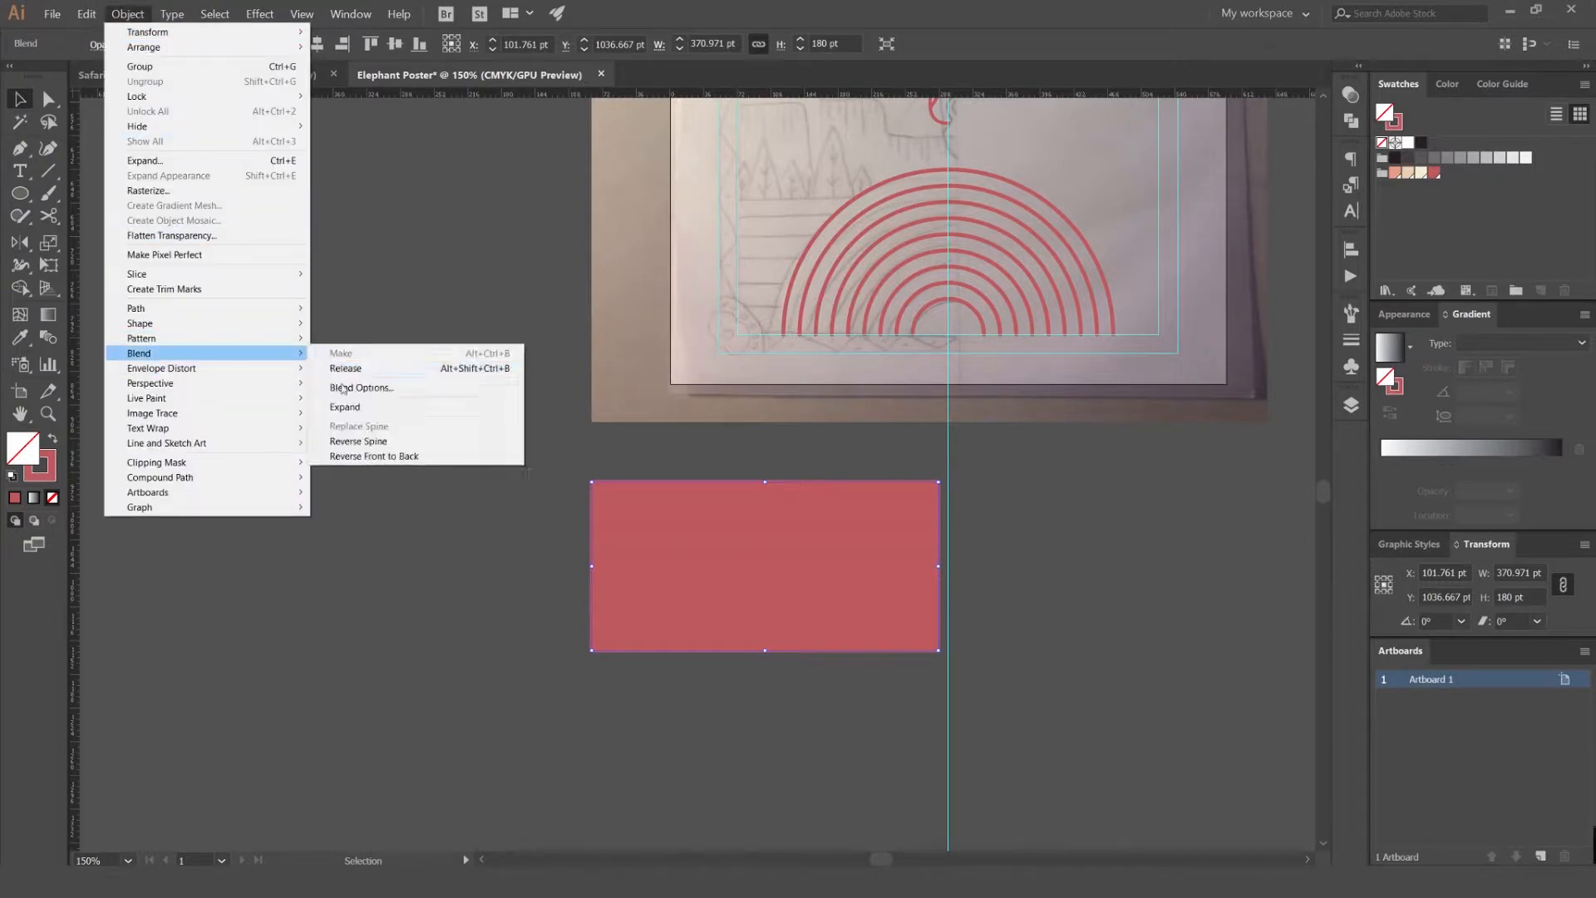
pyautogui.click(344, 389)
pyautogui.click(1095, 364)
pyautogui.click(1081, 392)
pyautogui.click(1027, 445)
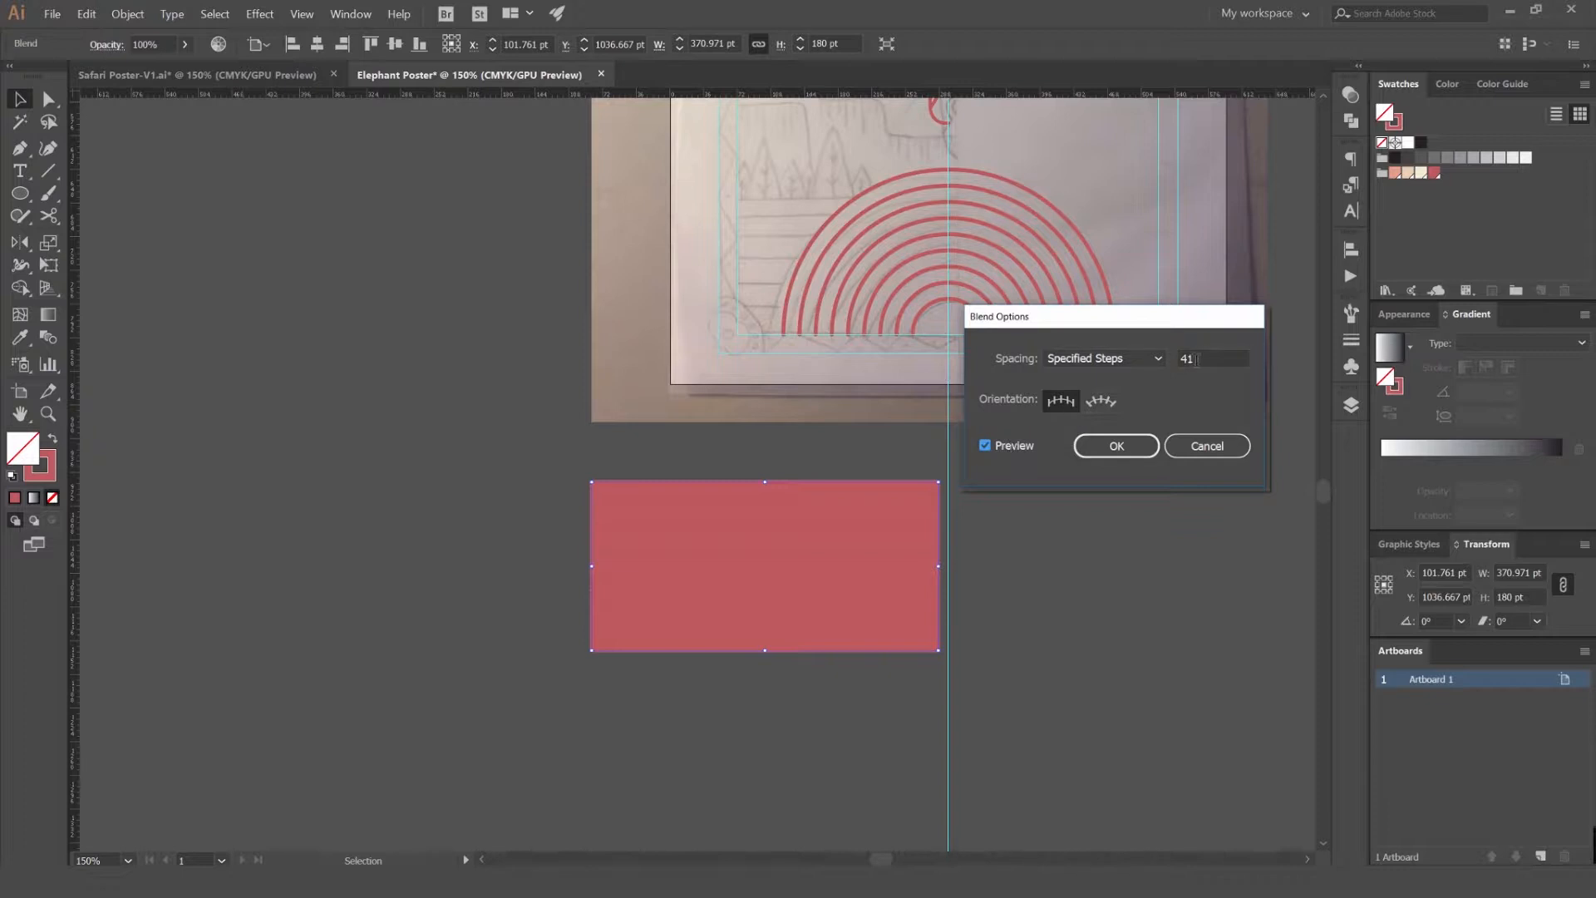
pyautogui.scroll(-20, 1218, 362)
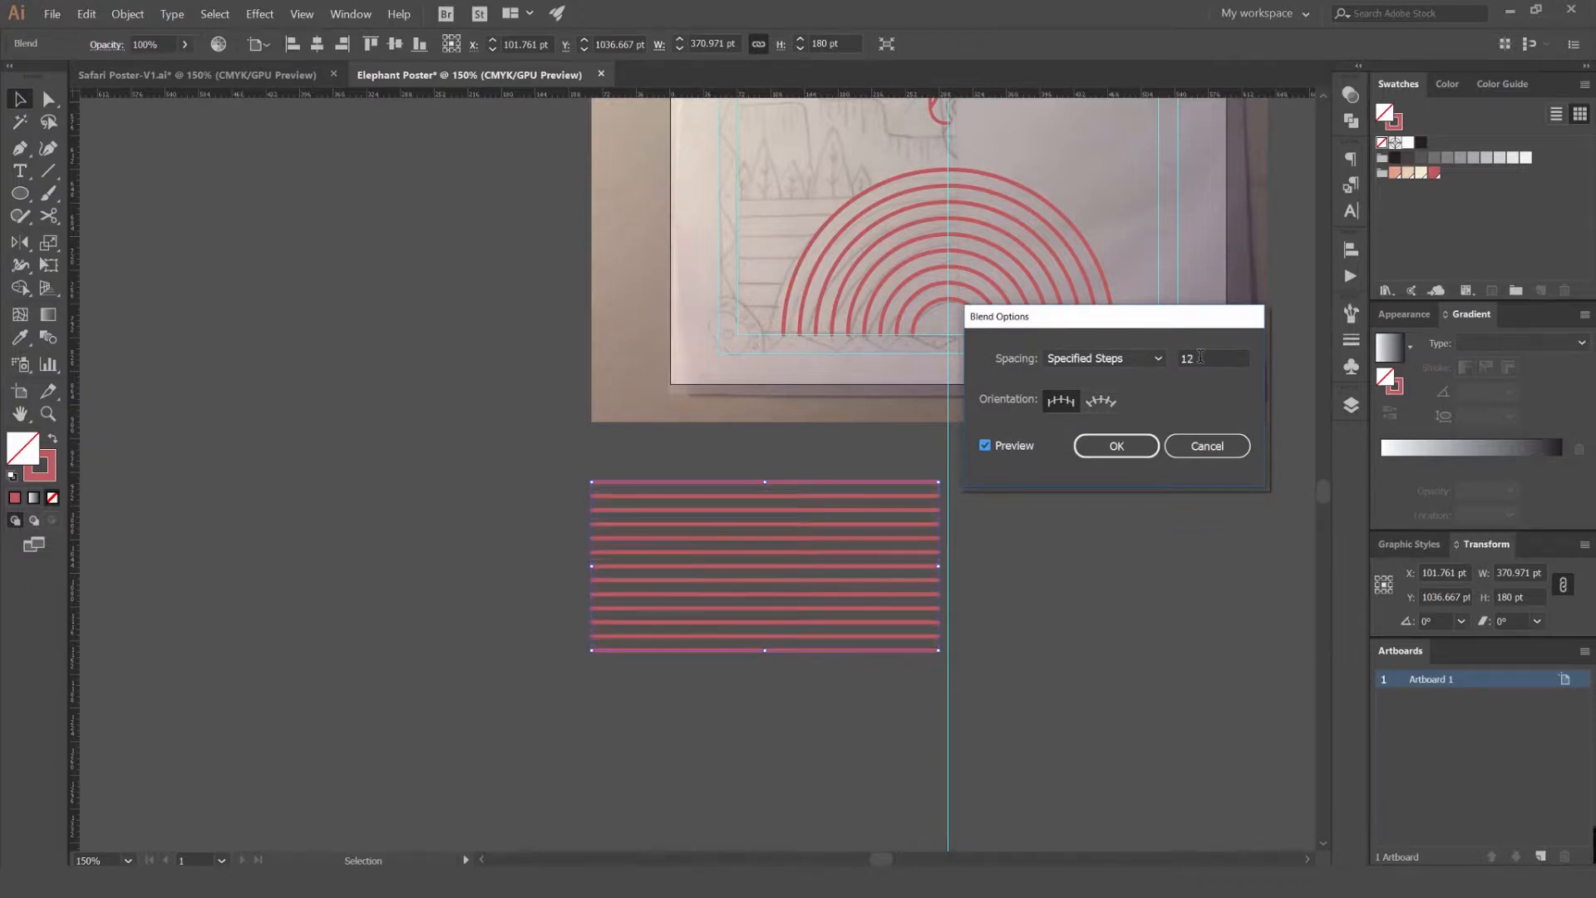
pyautogui.scroll(7, 1199, 357)
pyautogui.scroll(-3, 1200, 357)
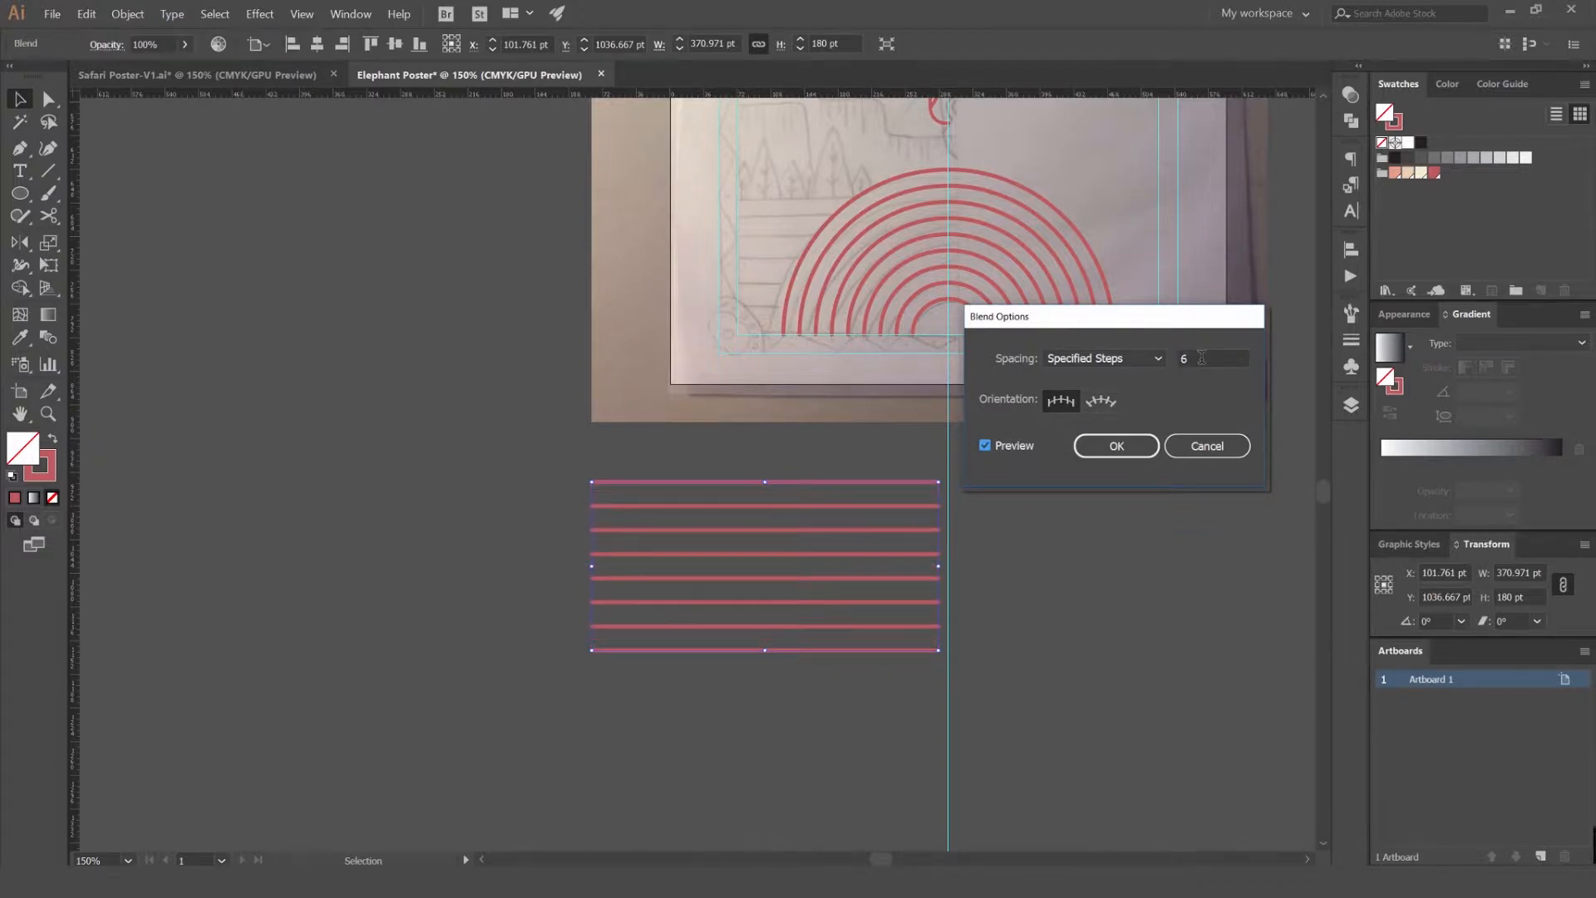
pyautogui.scroll(-2, 1202, 361)
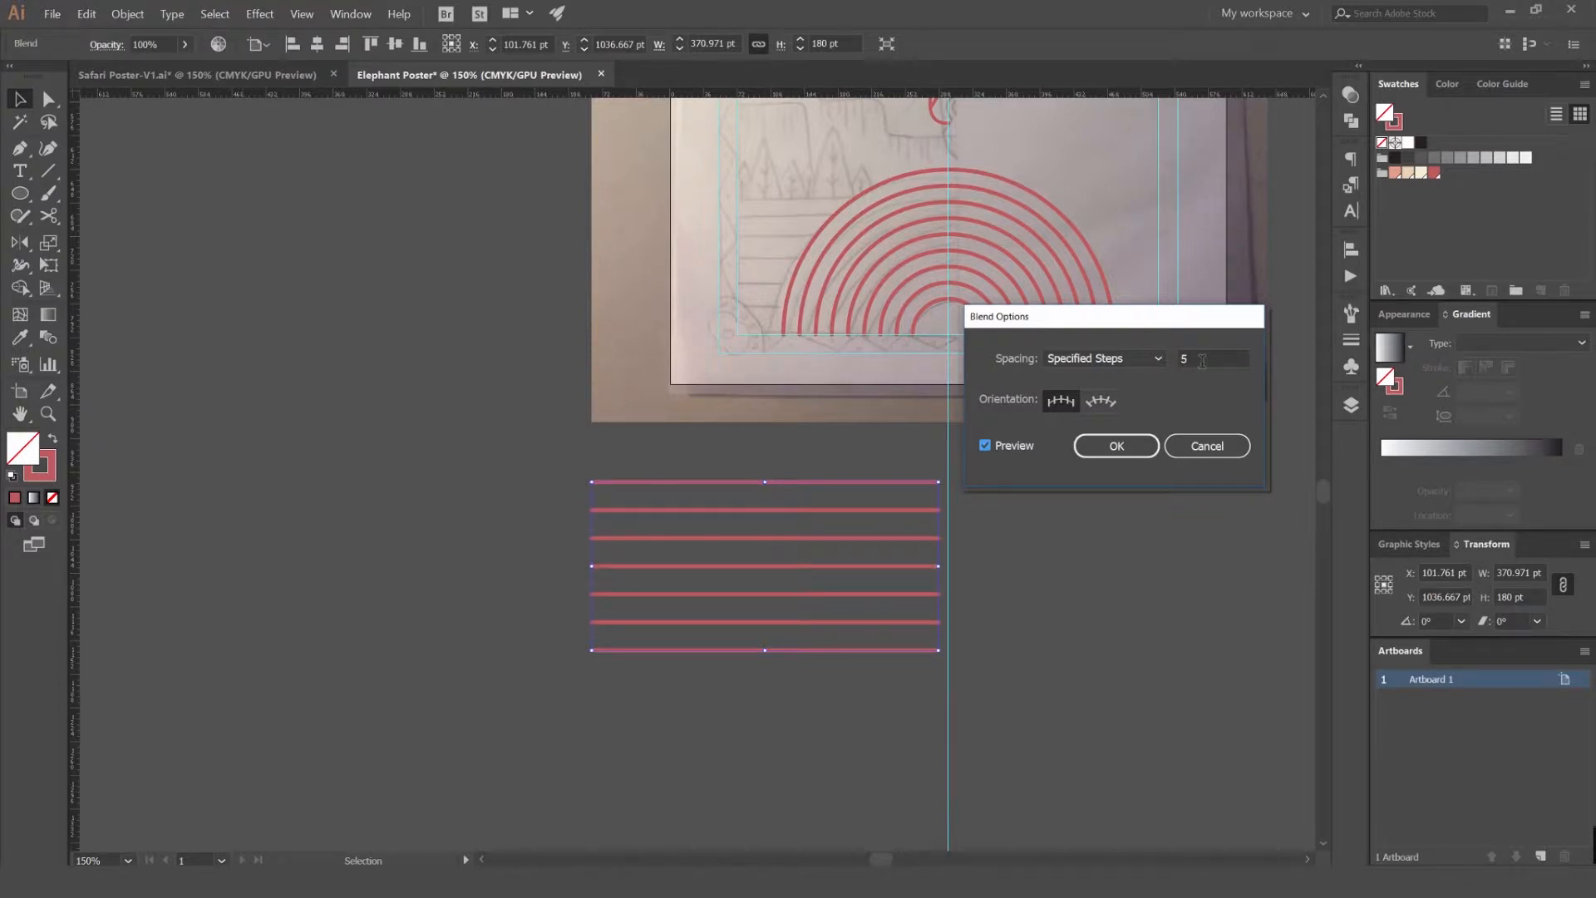
pyautogui.click(1148, 444)
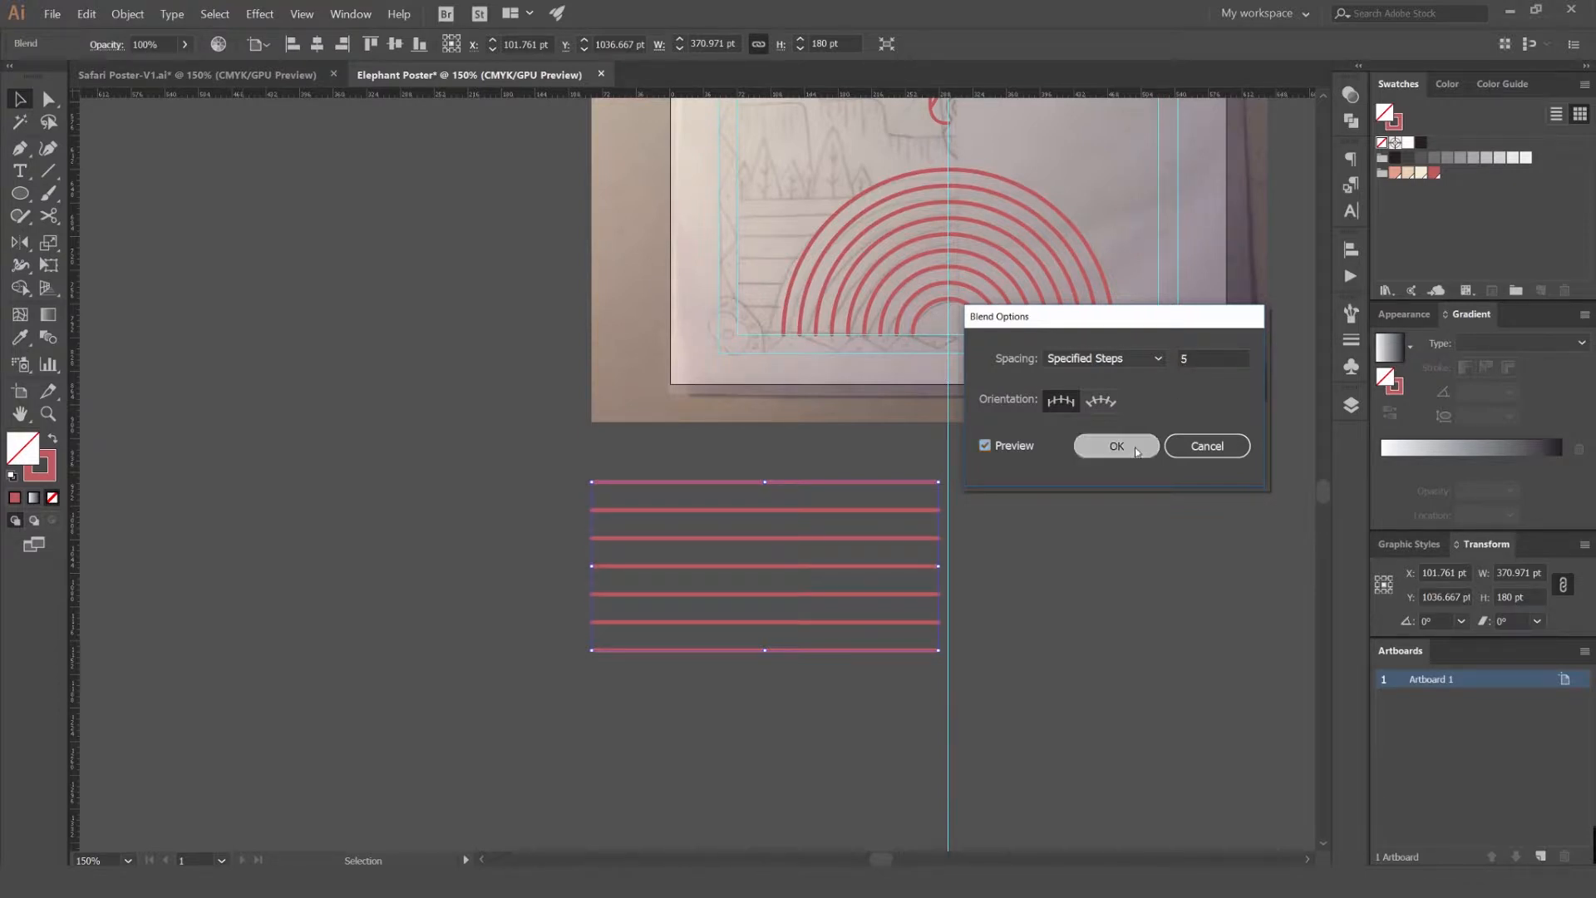
# - Move the line blend to the poster's inner left margin guide, reduce its height to about 129.88 pt and align its lowest line with the bottom margin guide
pyautogui.moveTo(886, 485); pyautogui.dragTo(1034, 202)
pyautogui.moveTo(915, 200); pyautogui.dragTo(884, 241)
pyautogui.keyDown('alt'); pyautogui.scroll(1, 786, 231); pyautogui.keyUp('alt')
pyautogui.keyDown('alt'); pyautogui.scroll(1, 781, 235); pyautogui.keyUp('alt')
pyautogui.moveTo(784, 221); pyautogui.dragTo(777, 203)
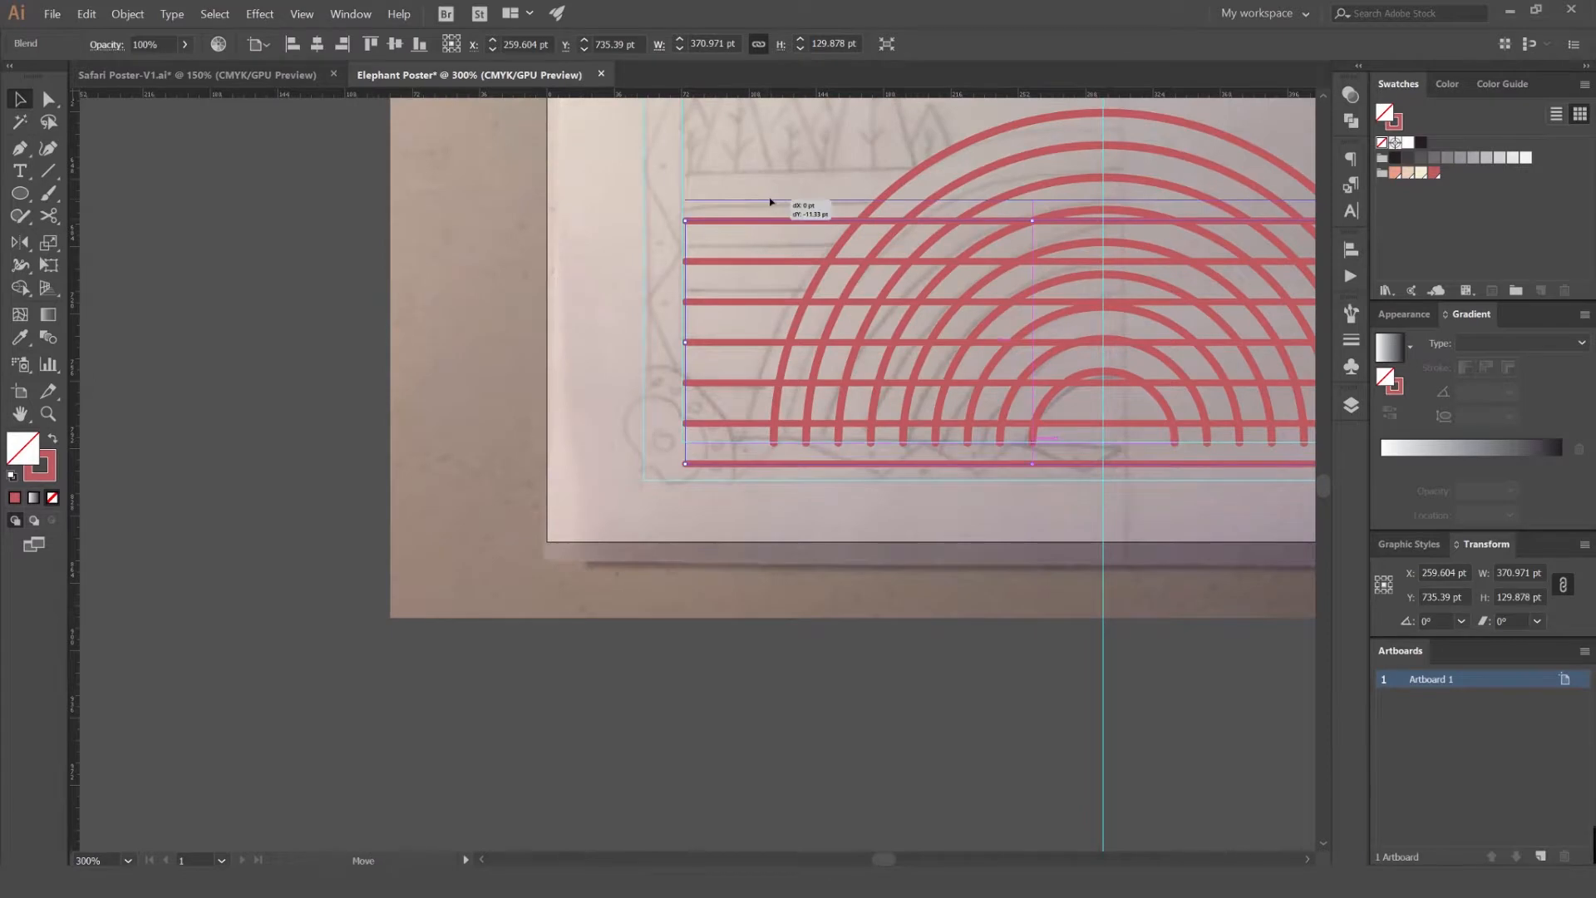
pyautogui.keyDown('alt'); pyautogui.scroll(1, 687, 442); pyautogui.keyUp('alt')
pyautogui.keyDown('alt'); pyautogui.scroll(2, 687, 443); pyautogui.keyUp('alt')
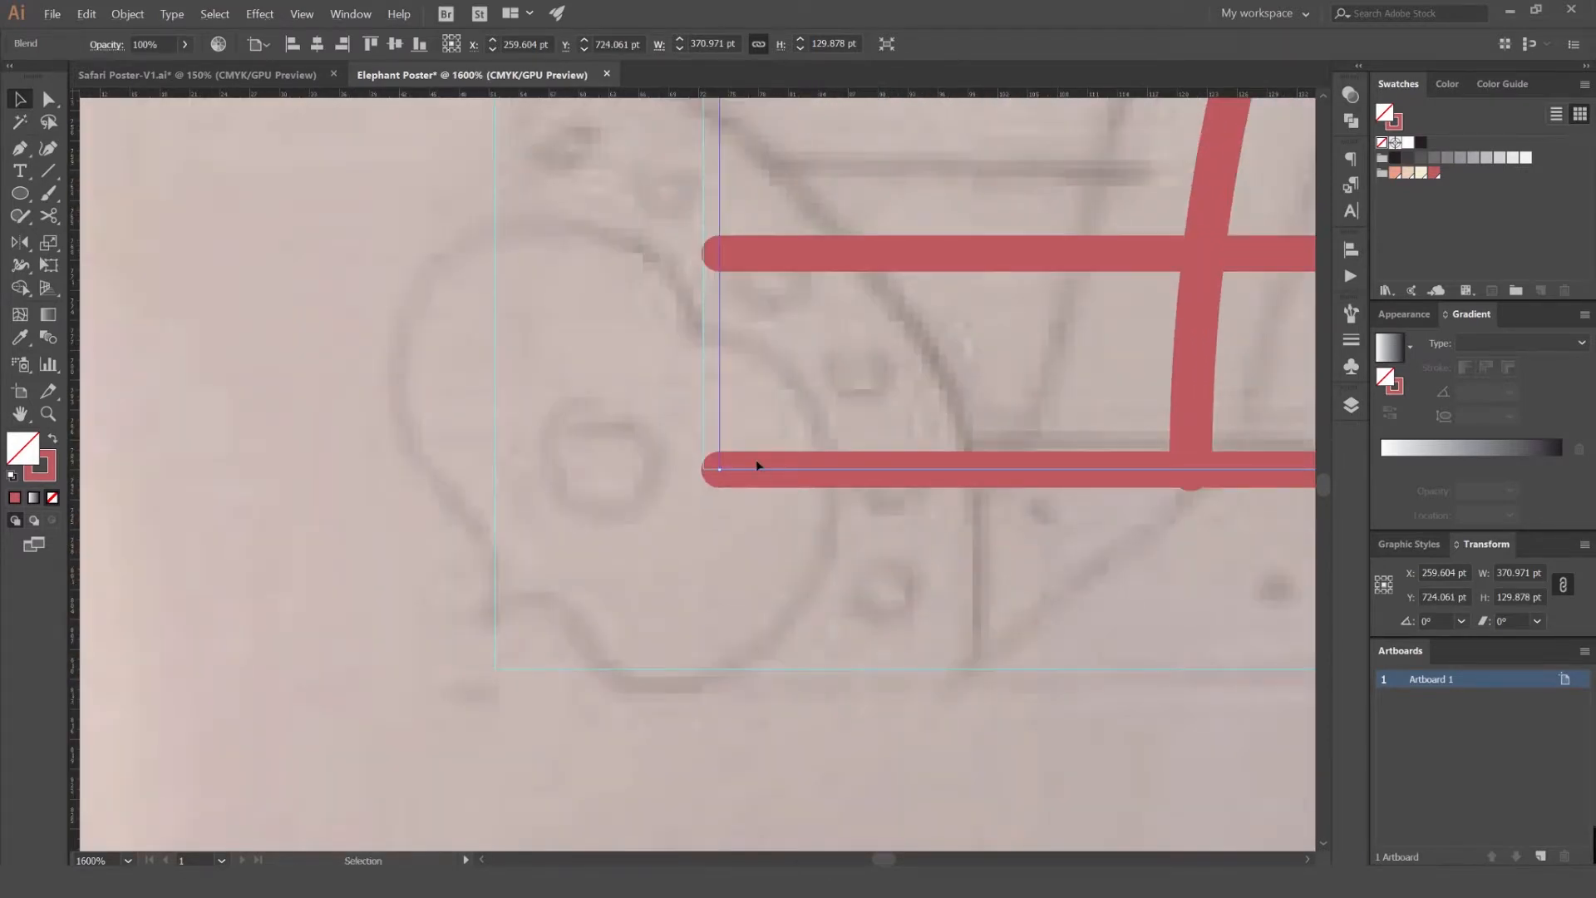
# - Stretch the line blend upward to about 145.25 pt high so its top line meets the sketched ground line under the trees
pyautogui.keyDown('alt'); pyautogui.scroll(-5, 755, 459); pyautogui.keyUp('alt')
pyautogui.keyDown('alt'); pyautogui.scroll(-1, 765, 452); pyautogui.keyUp('alt')
pyautogui.keyDown('alt'); pyautogui.scroll(2, 926, 328); pyautogui.keyUp('alt')
pyautogui.moveTo(891, 344); pyautogui.dragTo(884, 317)
pyautogui.click(666, 252)
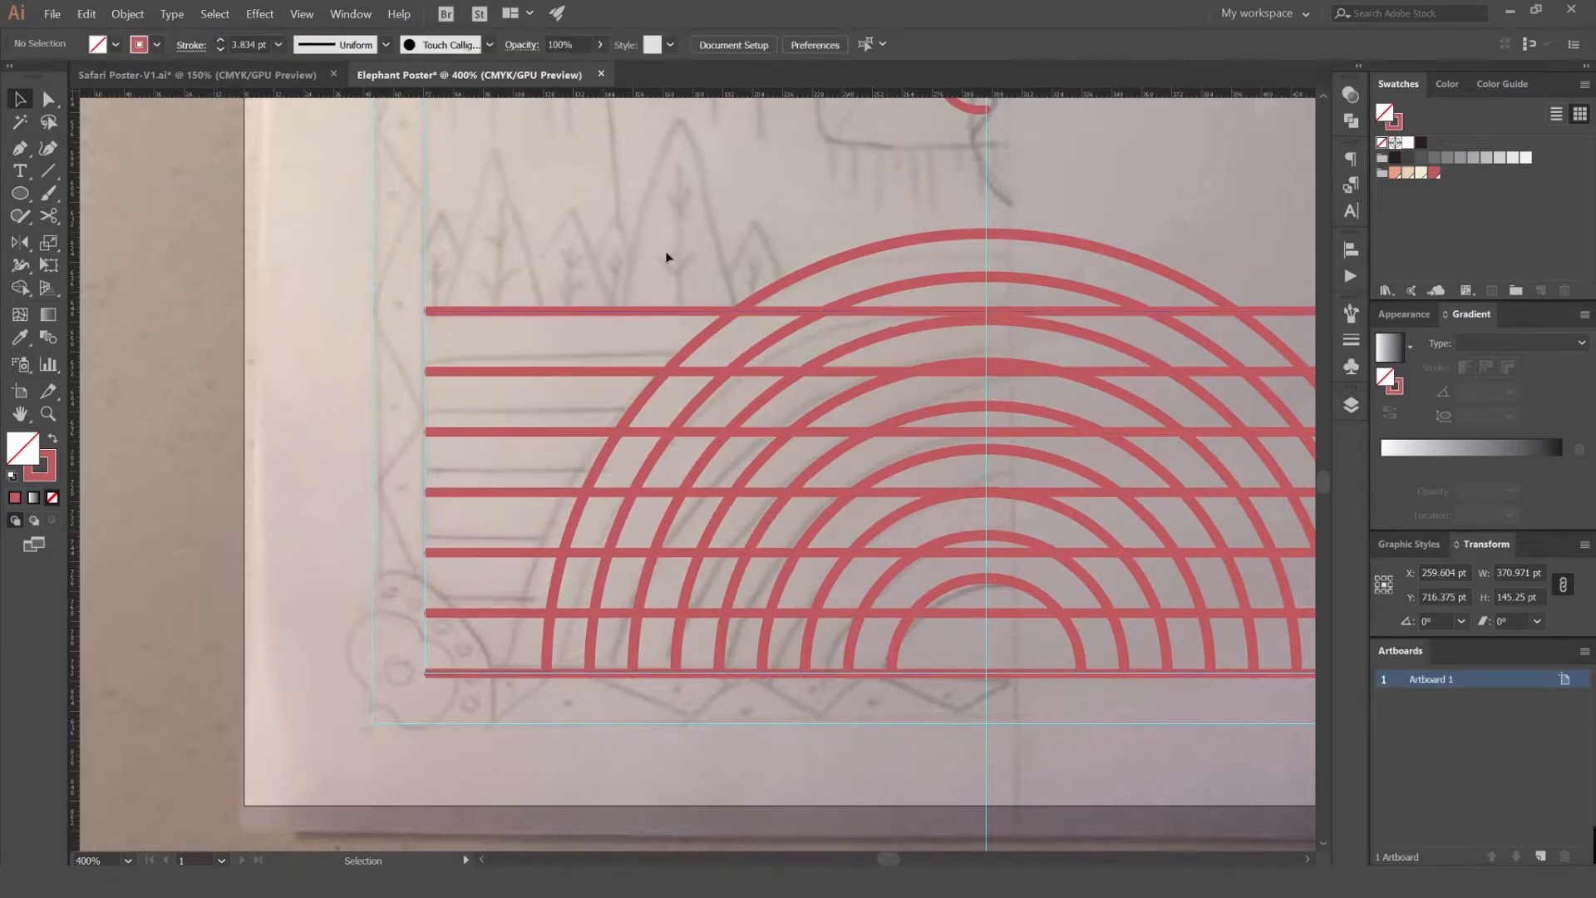
# - Expand the horizontal line blend below the elephant into separate editable lines
pyautogui.keyDown('alt'); pyautogui.scroll(-2, 663, 266); pyautogui.keyUp('alt')
pyautogui.click(617, 308)
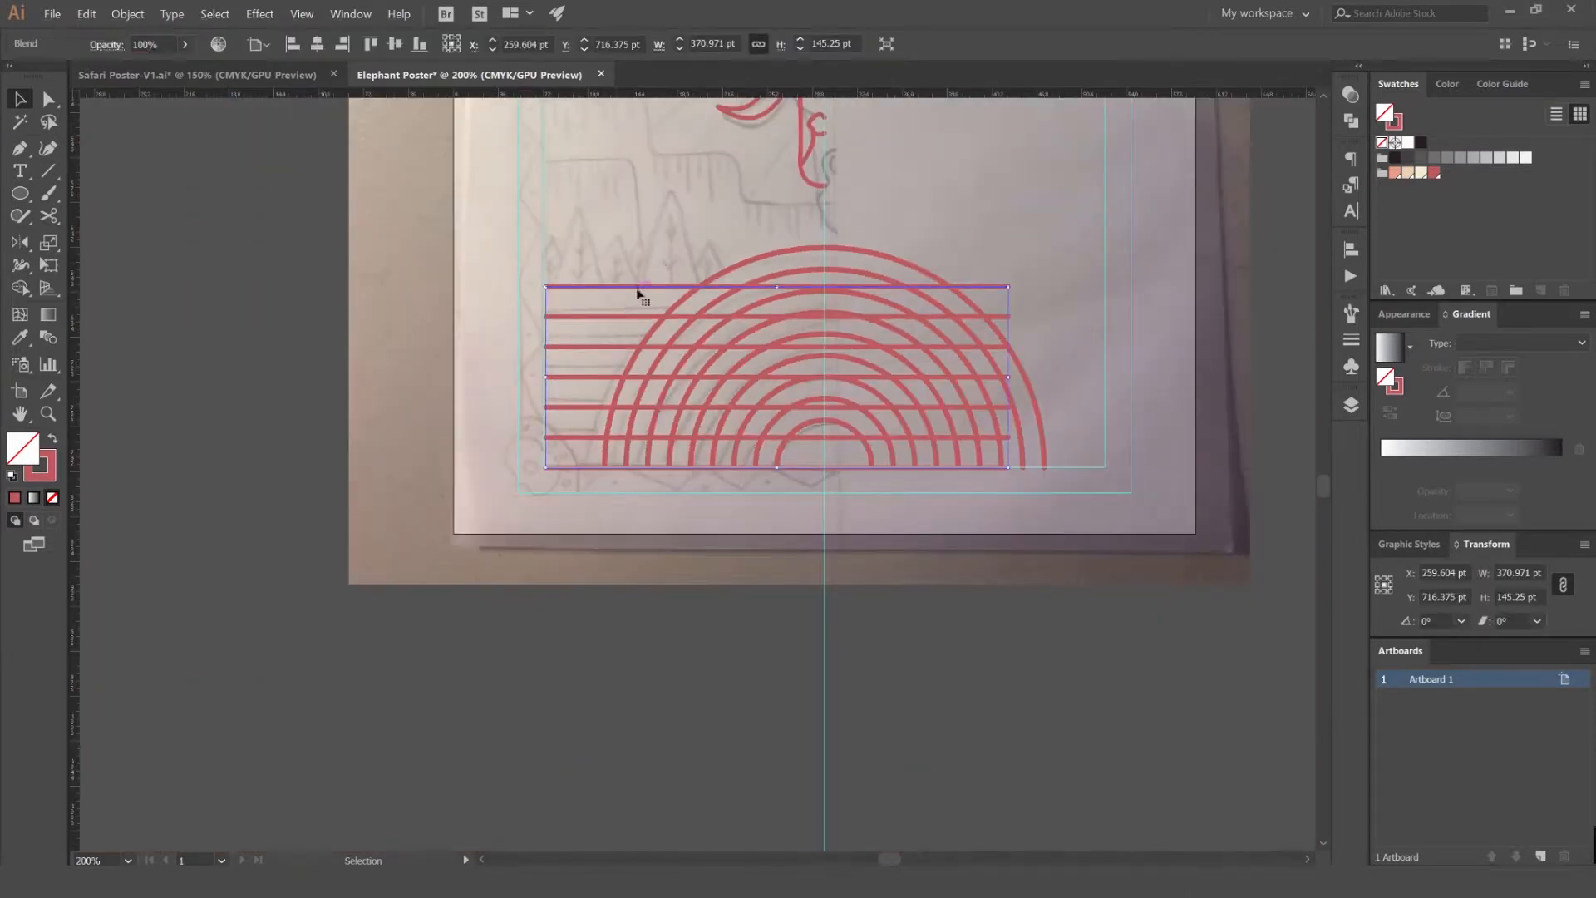
pyautogui.click(127, 14)
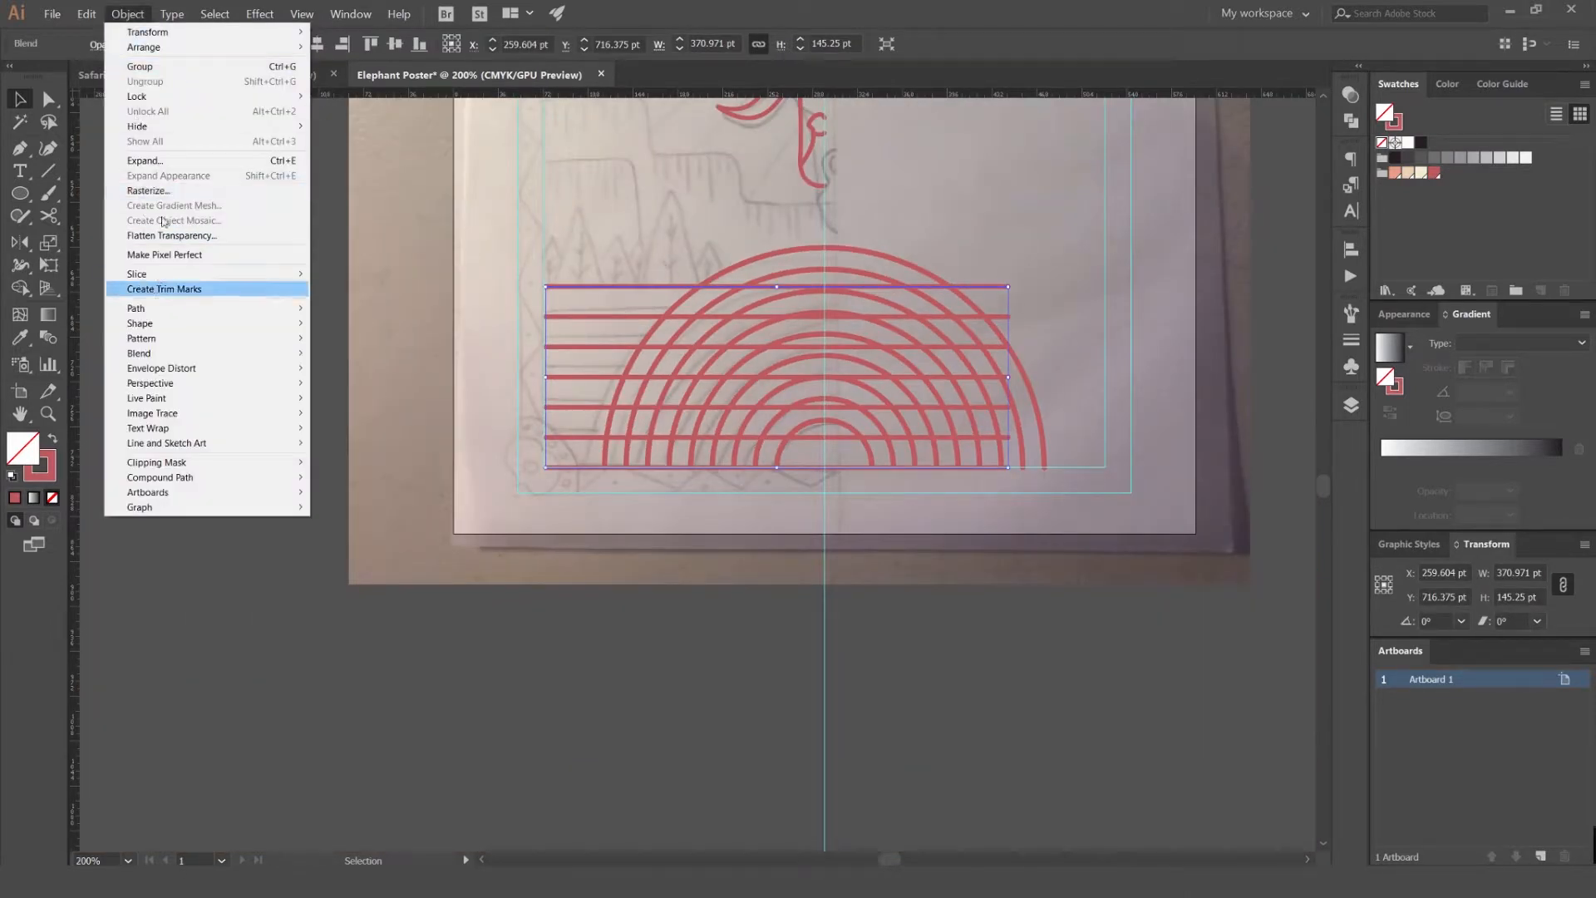
pyautogui.click(145, 160)
pyautogui.press('Escape')
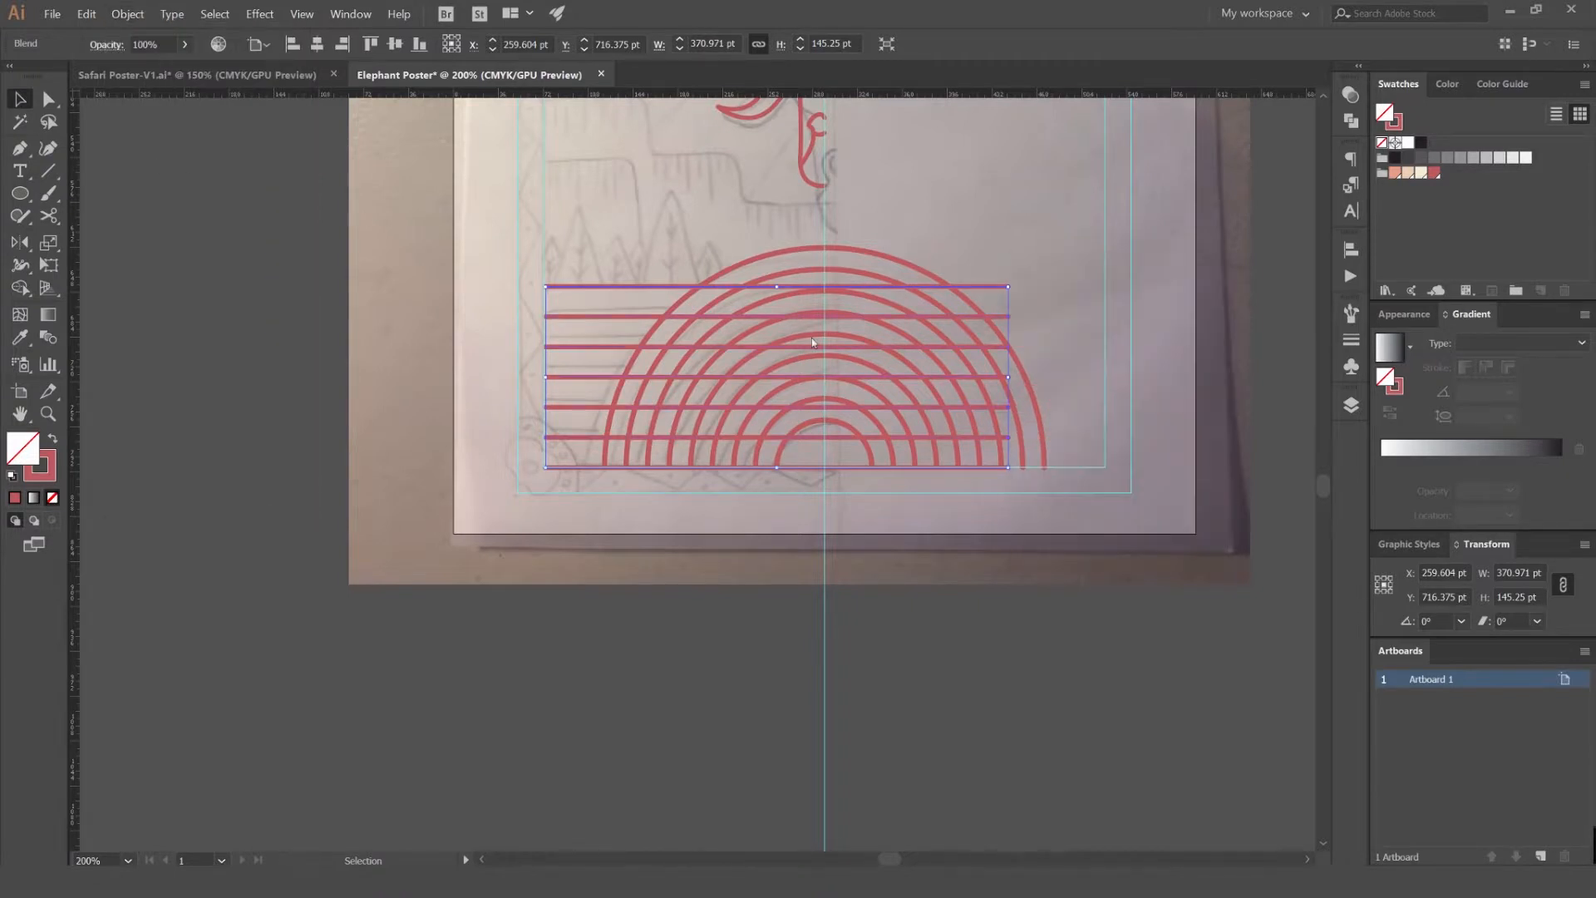
# - Stretch the group of horizontal lines across to the poster's inner right margin guide, about 448.65 pt wide
pyautogui.moveTo(1008, 376); pyautogui.dragTo(698, 380)
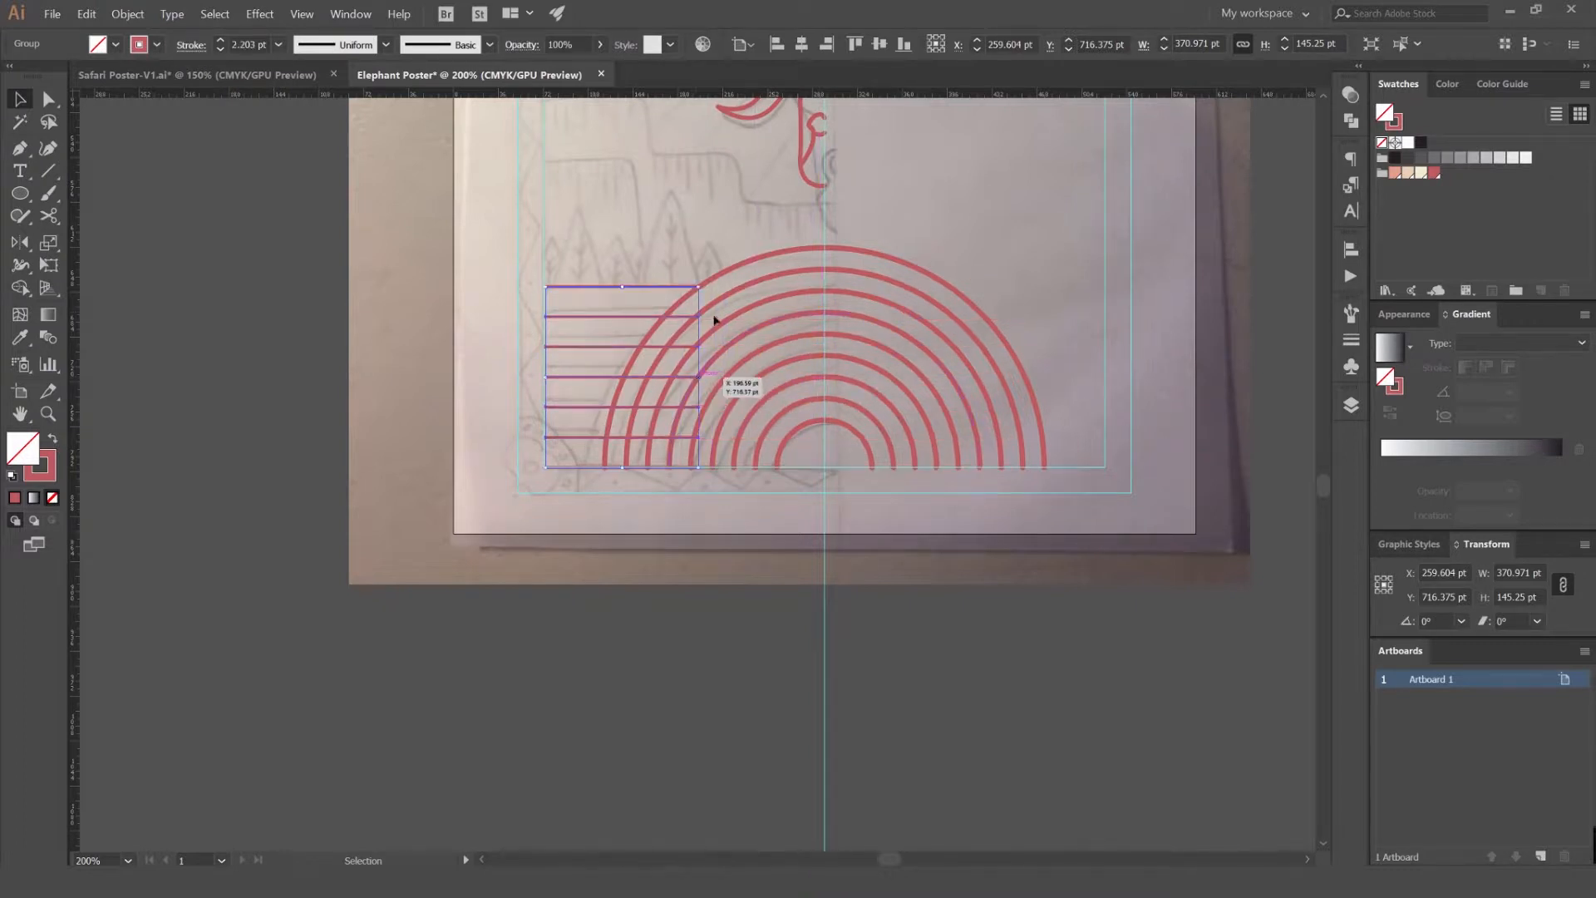
pyautogui.hotkey('ctrl', 'z')
pyautogui.moveTo(1010, 380); pyautogui.dragTo(1106, 379)
# - Try moving the right end points of individual horizontal lines with Direct Selection
pyautogui.press('a')
pyautogui.click(1166, 285)
pyautogui.press('a')
pyautogui.moveTo(1066, 287); pyautogui.dragTo(1062, 233)
pyautogui.hotkey('ctrl', 'z')
pyautogui.click(1076, 306)
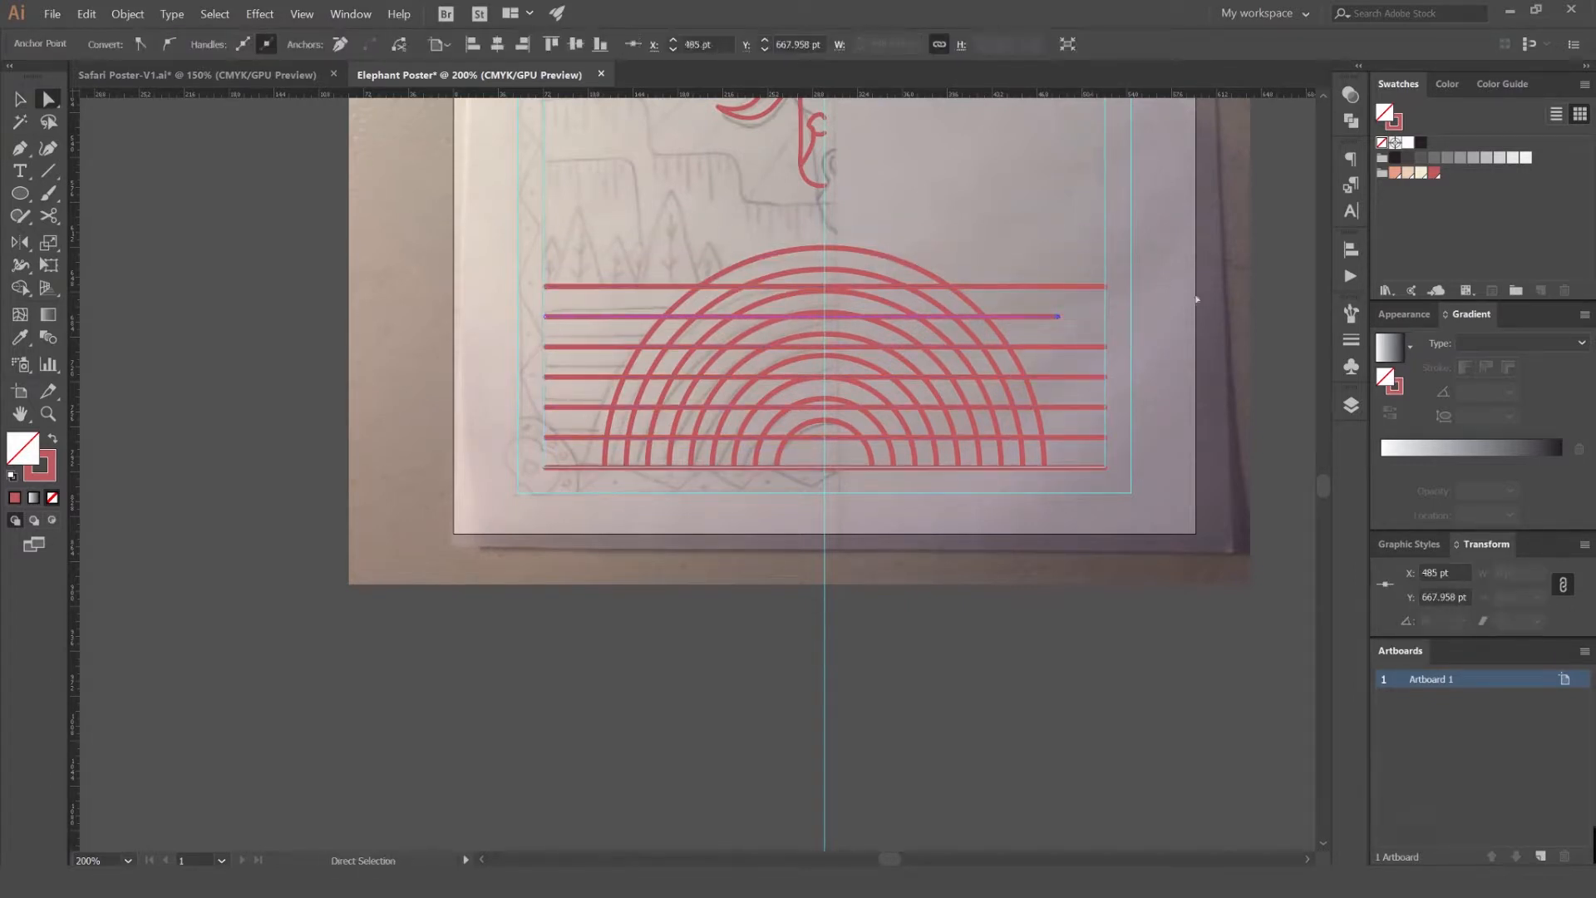
pyautogui.press('v')
pyautogui.click(1081, 287)
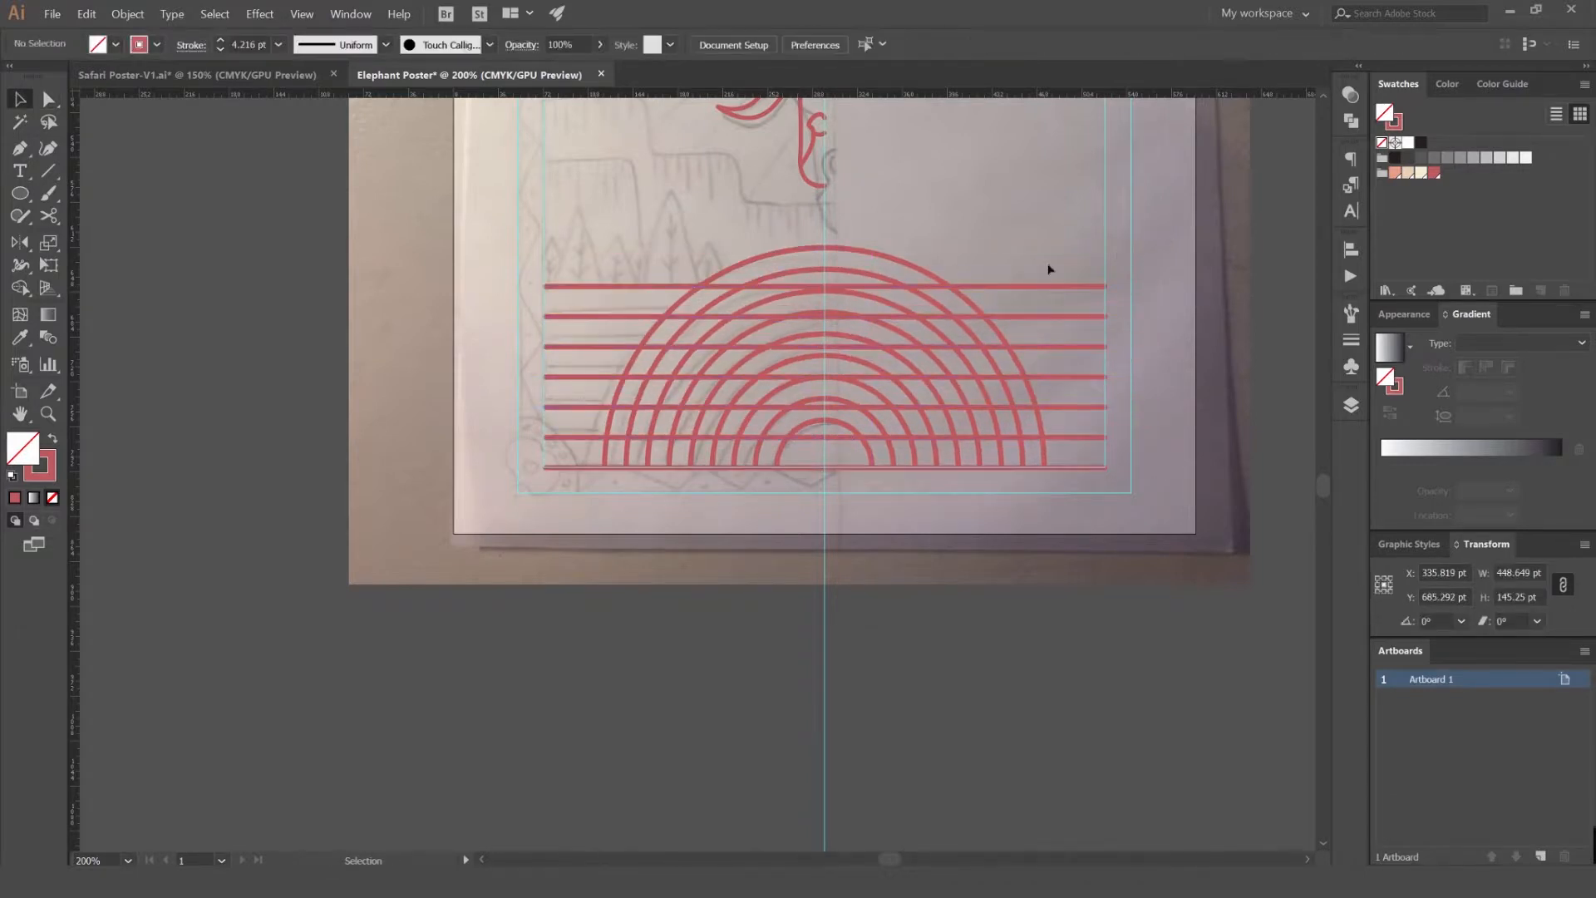
pyautogui.click(927, 257)
# - Isolate the horizontal line group for editing, focused on where its upper lines meet the outer arc's left side
pyautogui.scroll(1, 903, 264)
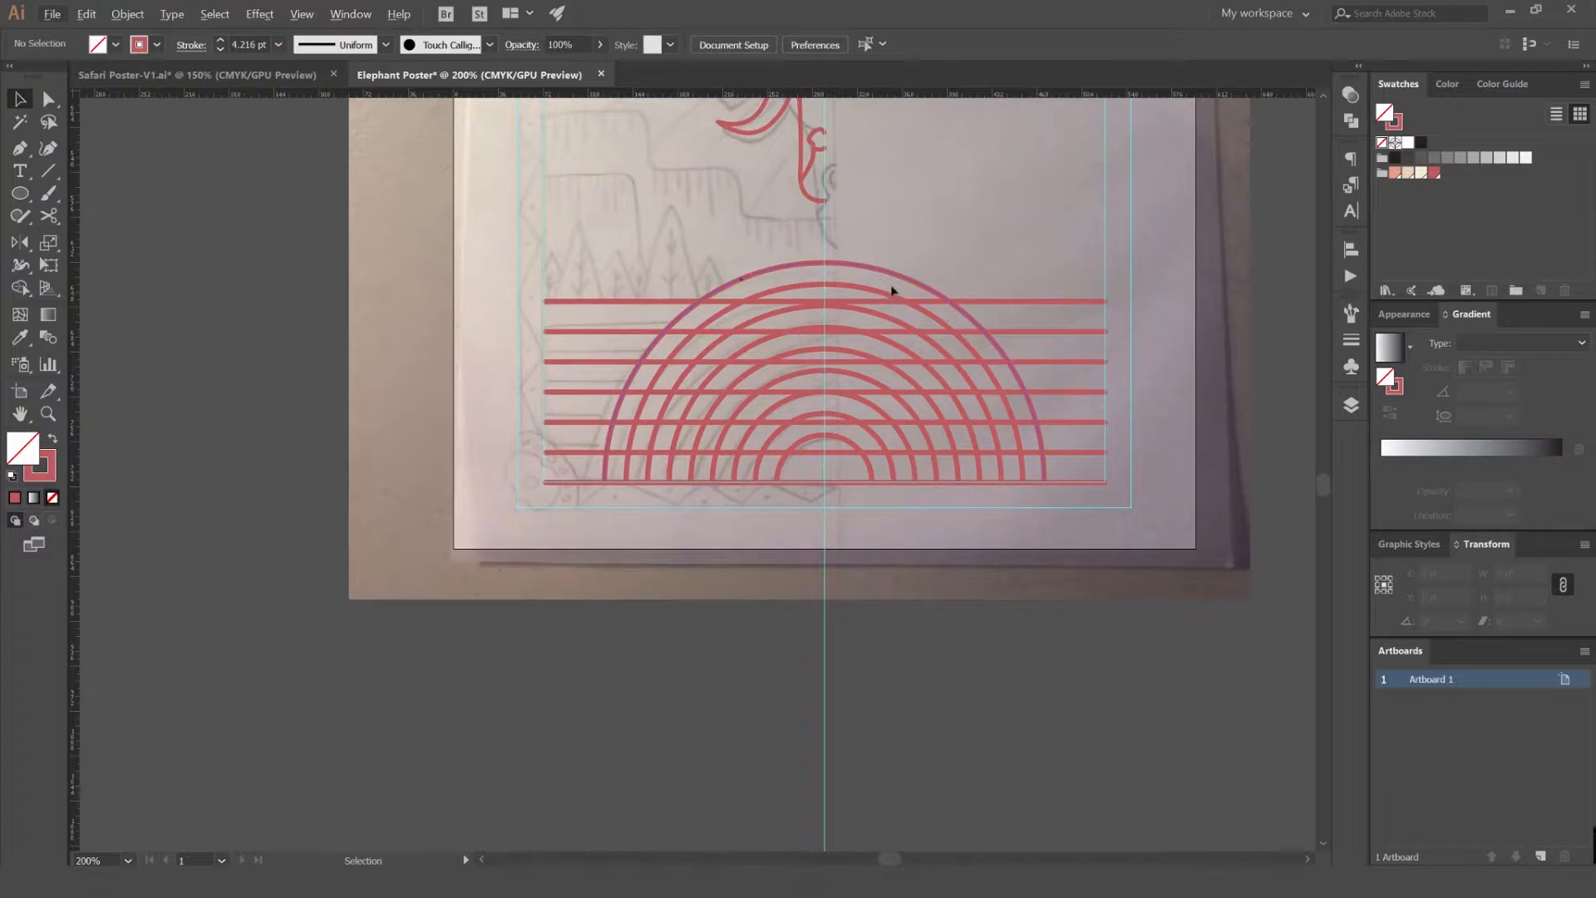
pyautogui.scroll(1, 891, 290)
pyautogui.click(553, 311)
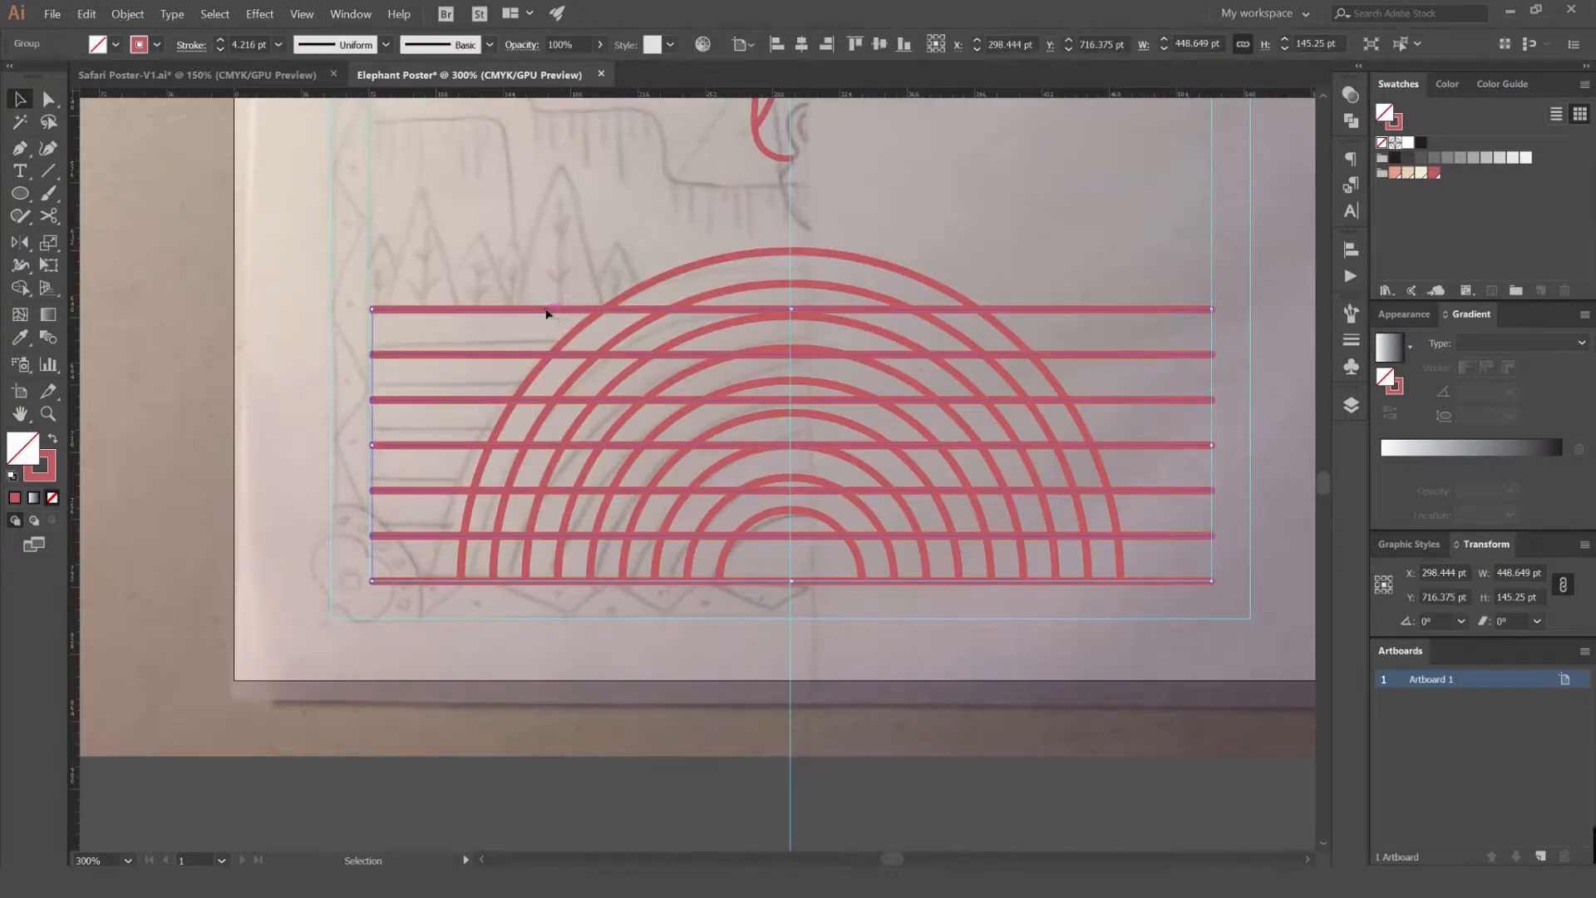
pyautogui.doubleClick(548, 313)
pyautogui.scroll(2, 553, 342)
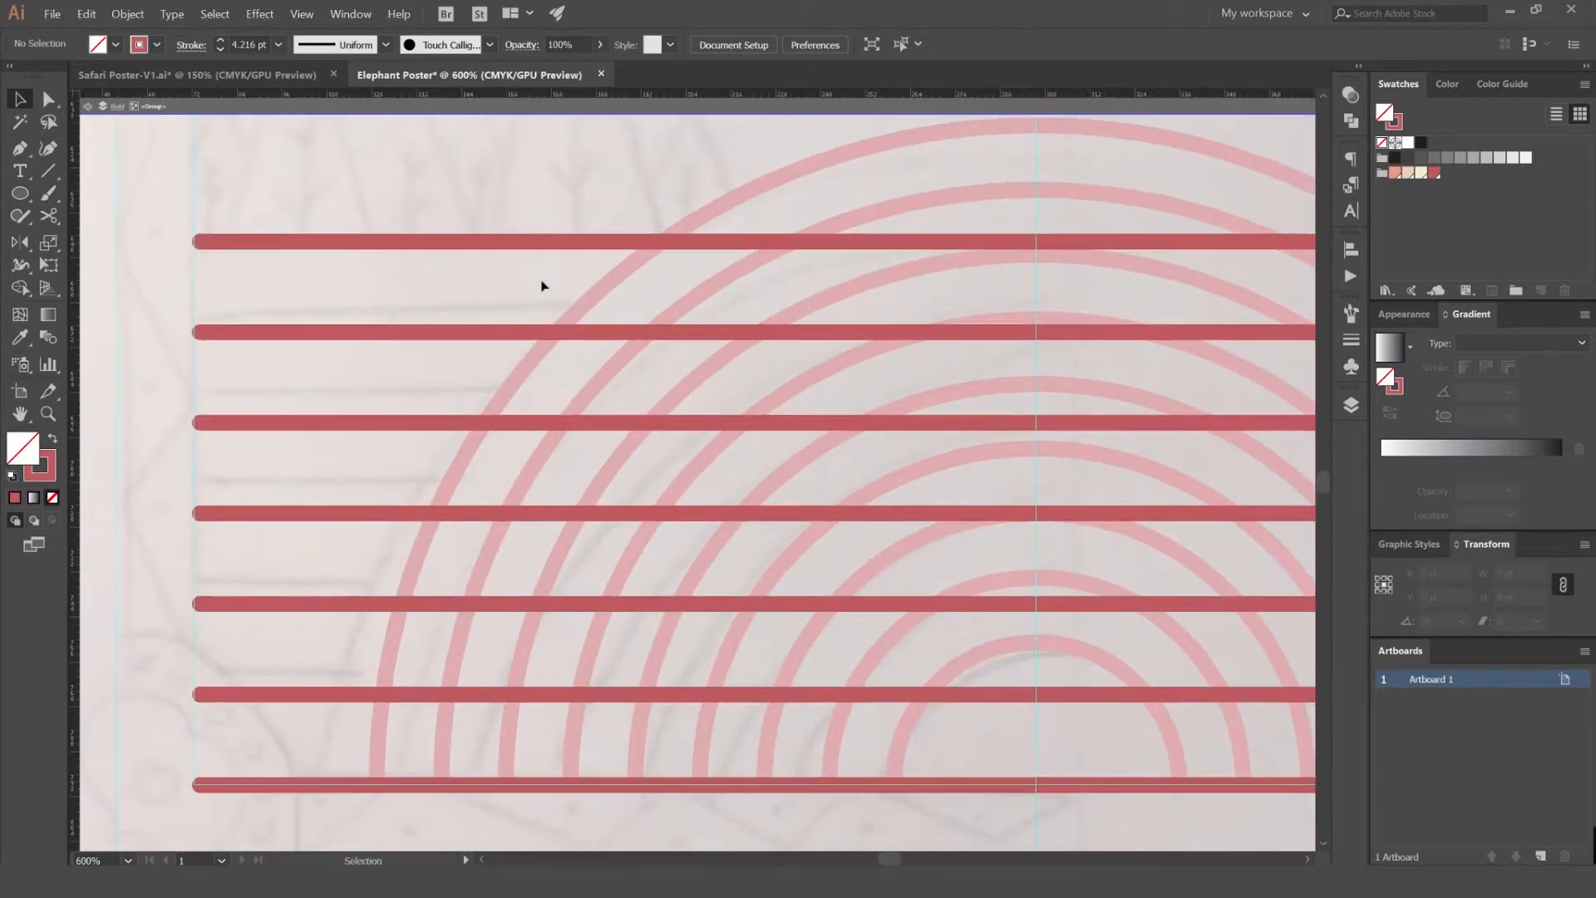
pyautogui.scroll(-2, 543, 287)
pyautogui.moveTo(560, 260); pyautogui.dragTo(644, 257)
pyautogui.scroll(3, 653, 255)
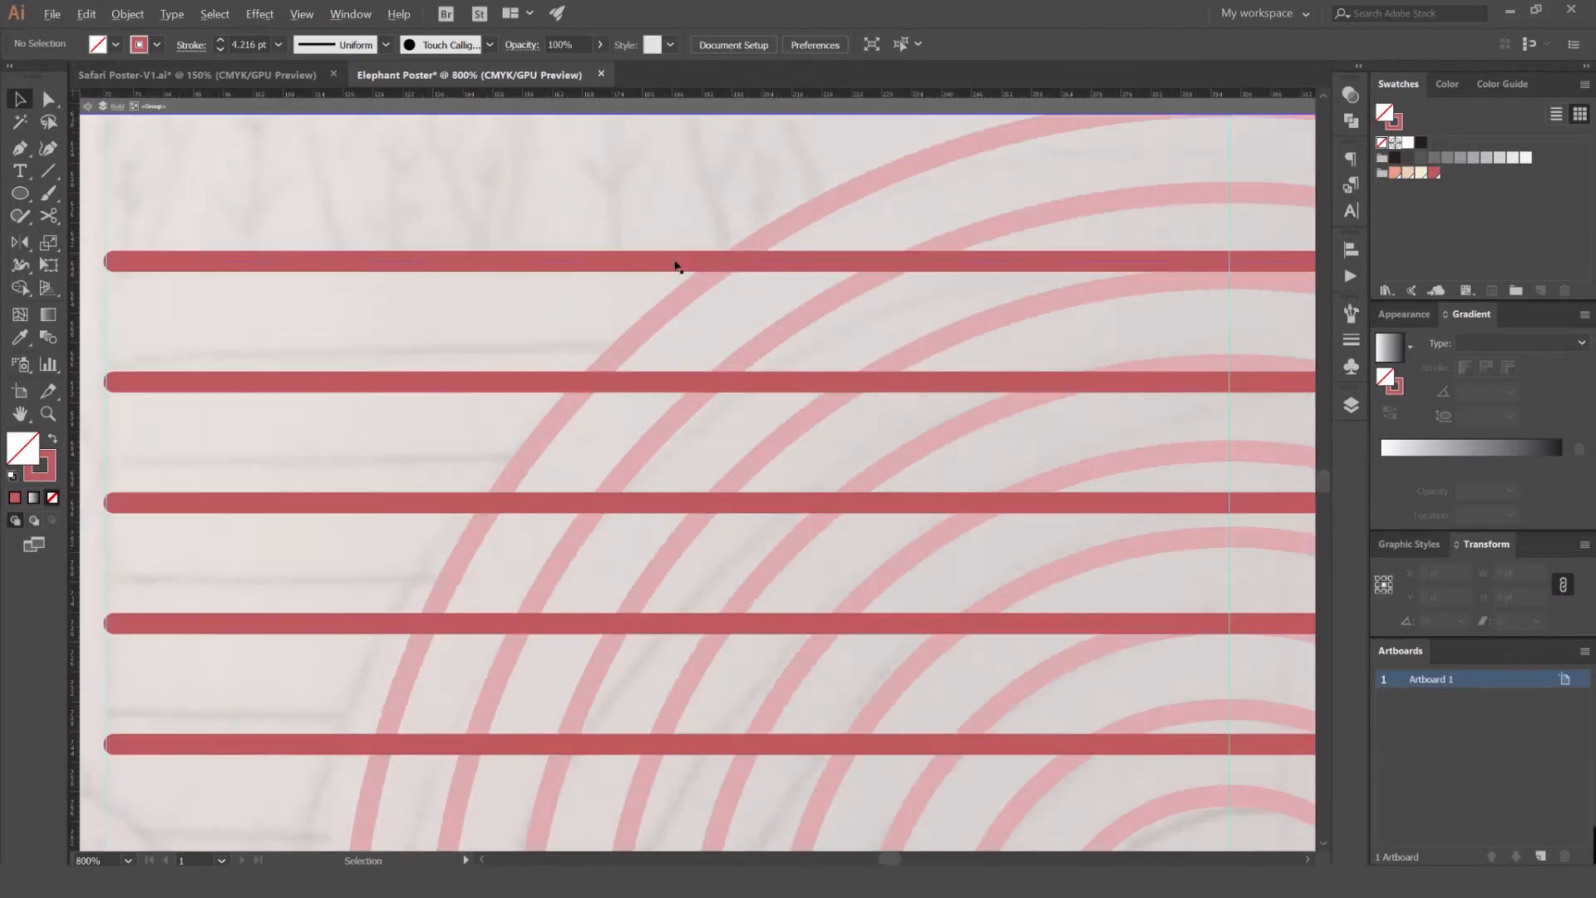
# - Cut the horizontal lines with the Scissors tool where they cross the left side of the outermost arc
pyautogui.press('c')
pyautogui.scroll(1, 726, 263)
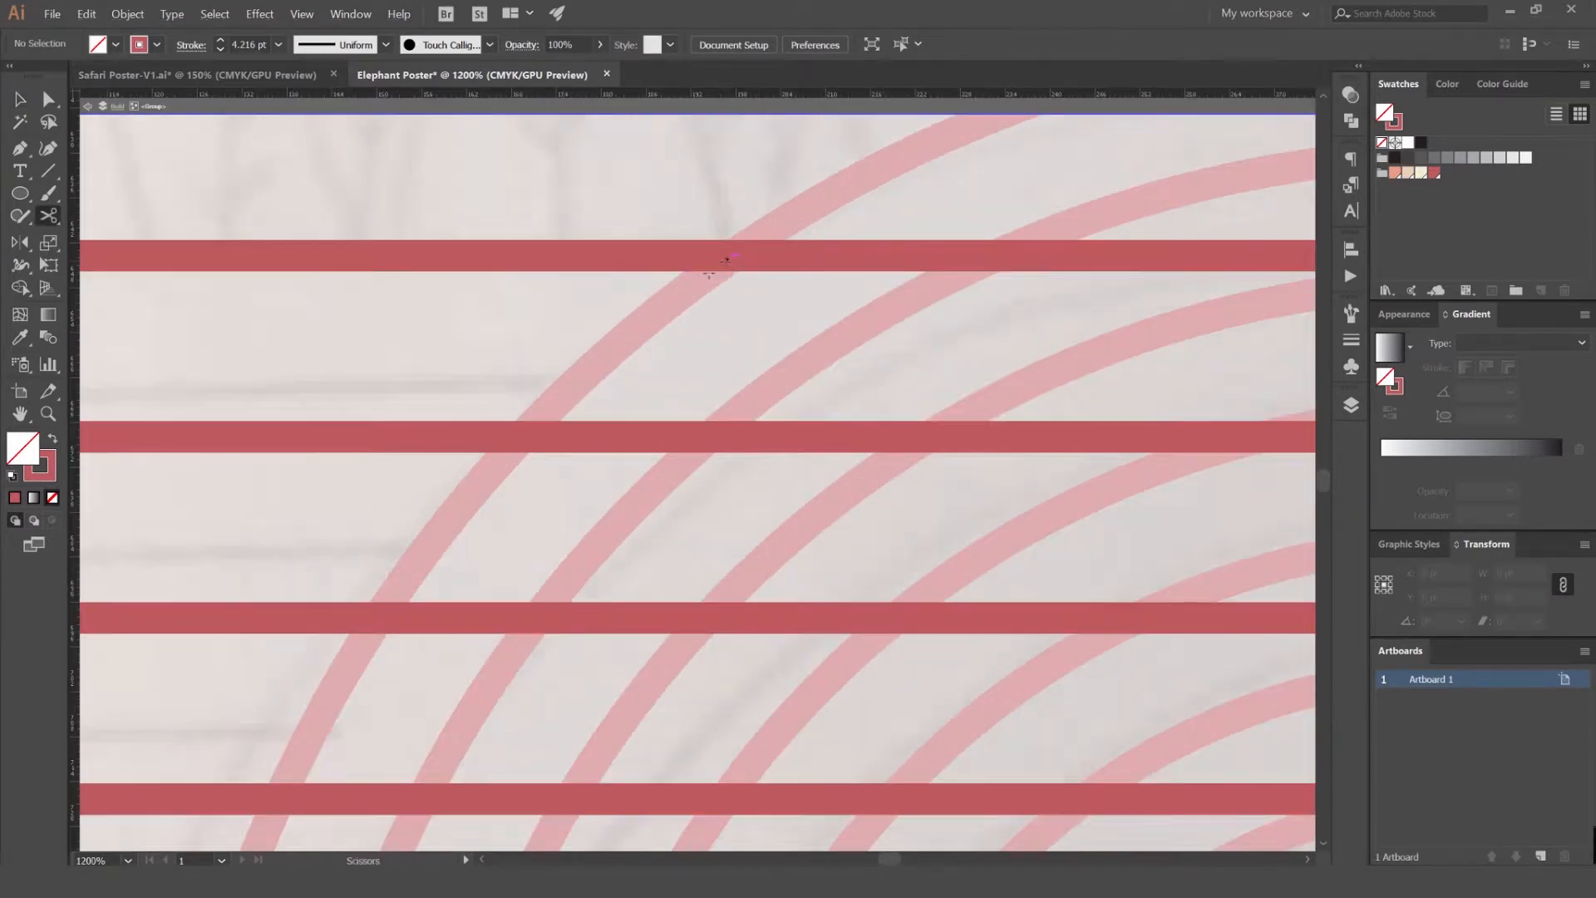
pyautogui.scroll(-3, 510, 442)
pyautogui.scroll(4, 677, 331)
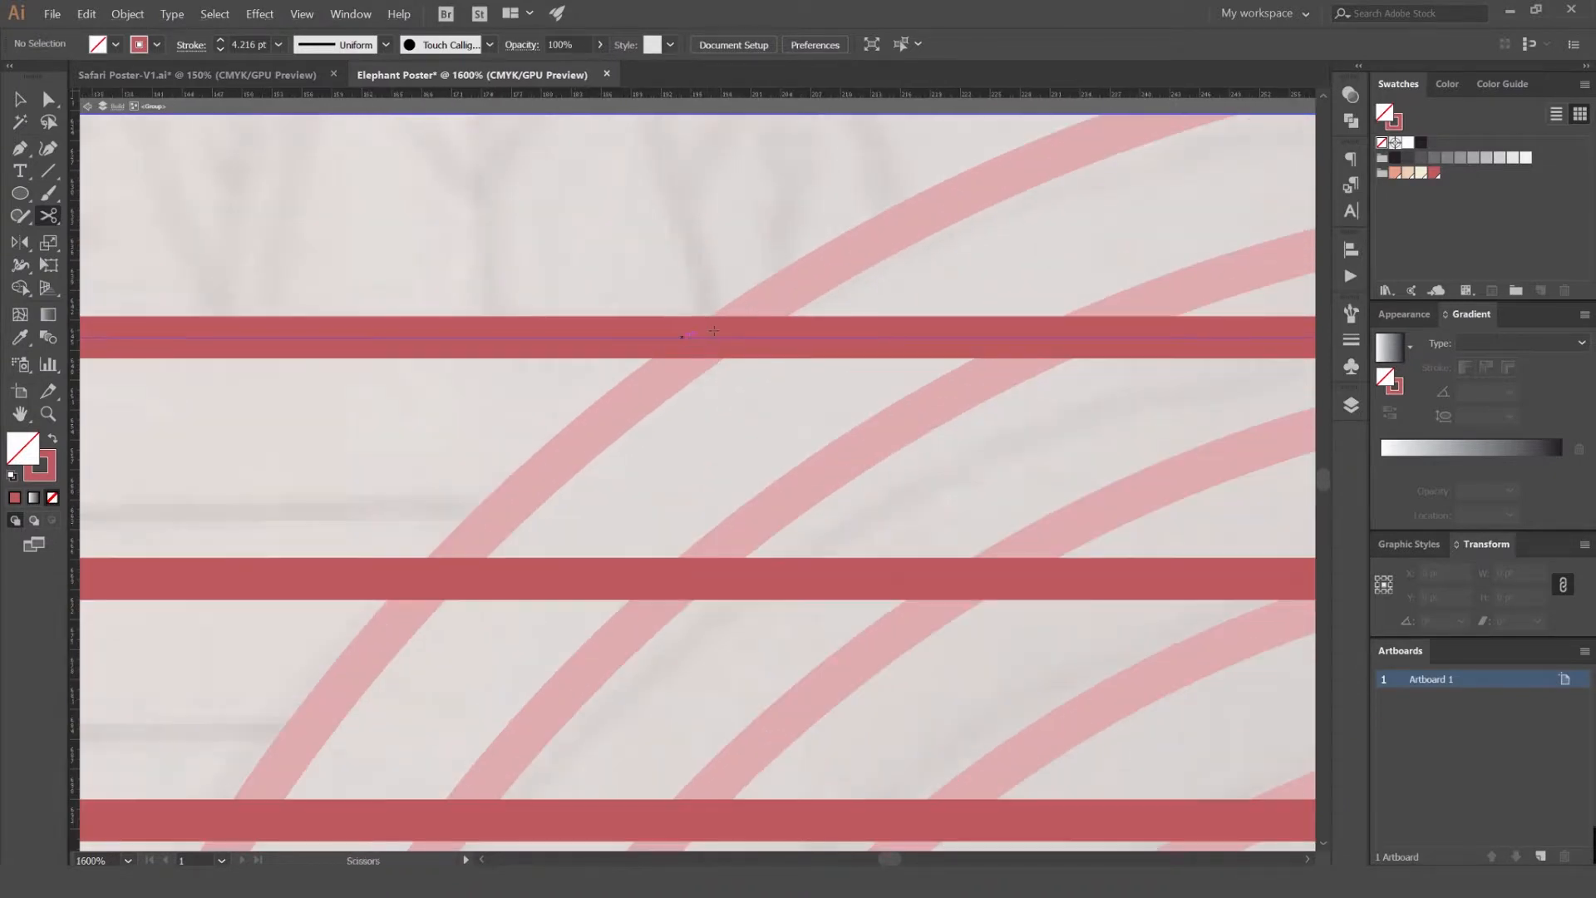
pyautogui.click(715, 336)
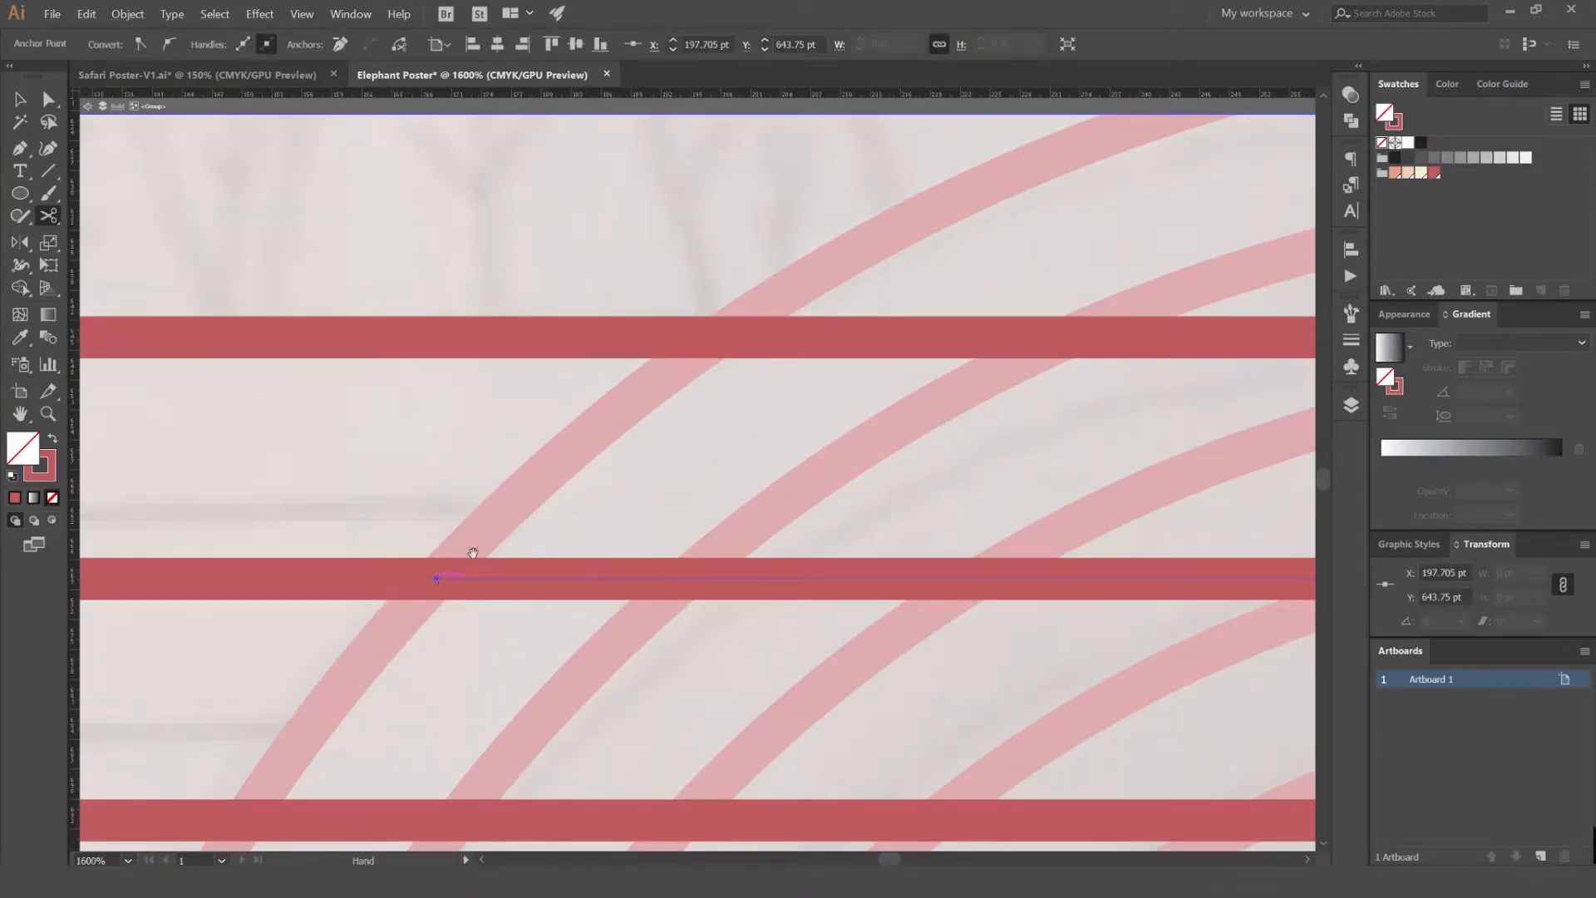
pyautogui.moveTo(473, 552); pyautogui.dragTo(803, 207)
pyautogui.click(576, 475)
pyautogui.moveTo(570, 573); pyautogui.dragTo(672, 331)
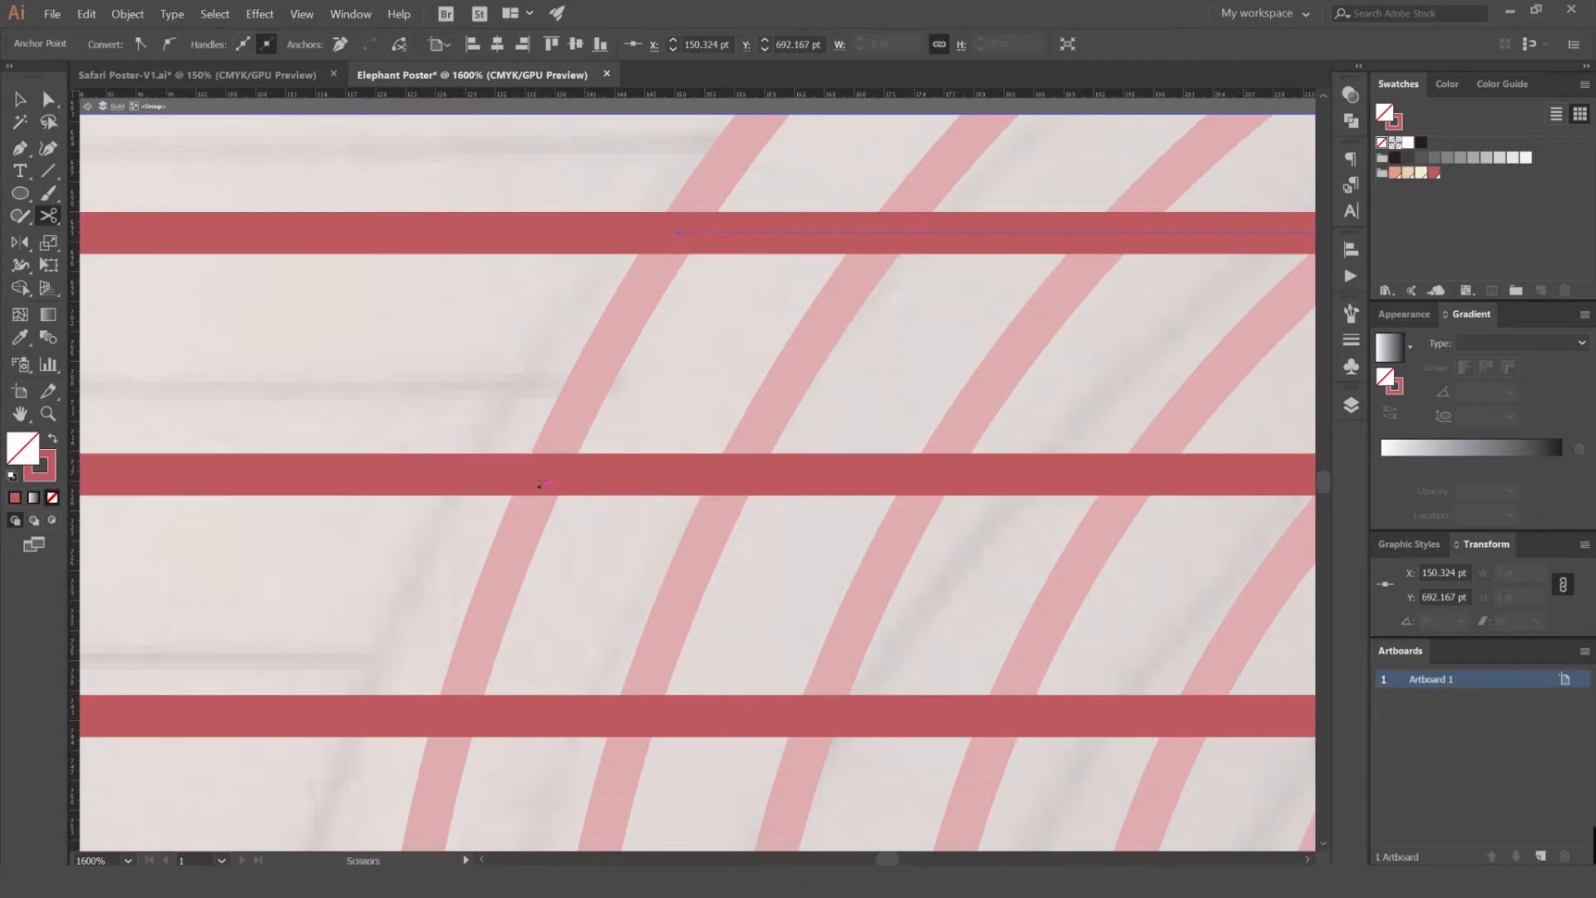
pyautogui.moveTo(542, 558); pyautogui.dragTo(725, 291)
pyautogui.click(645, 446)
pyautogui.moveTo(652, 569); pyautogui.dragTo(680, 381)
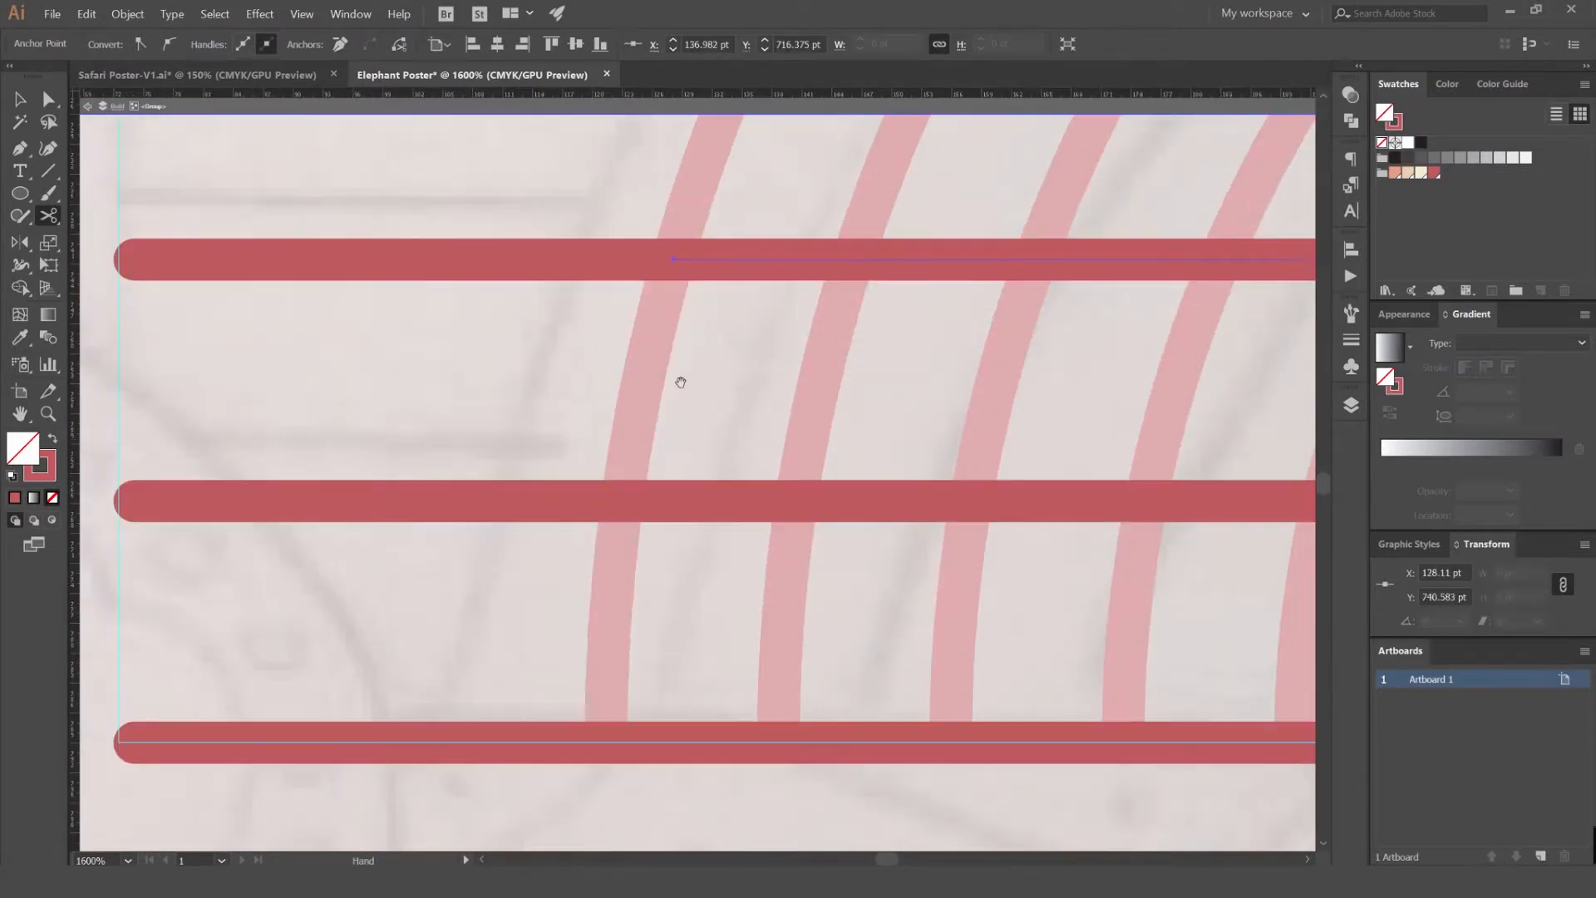
pyautogui.click(606, 742)
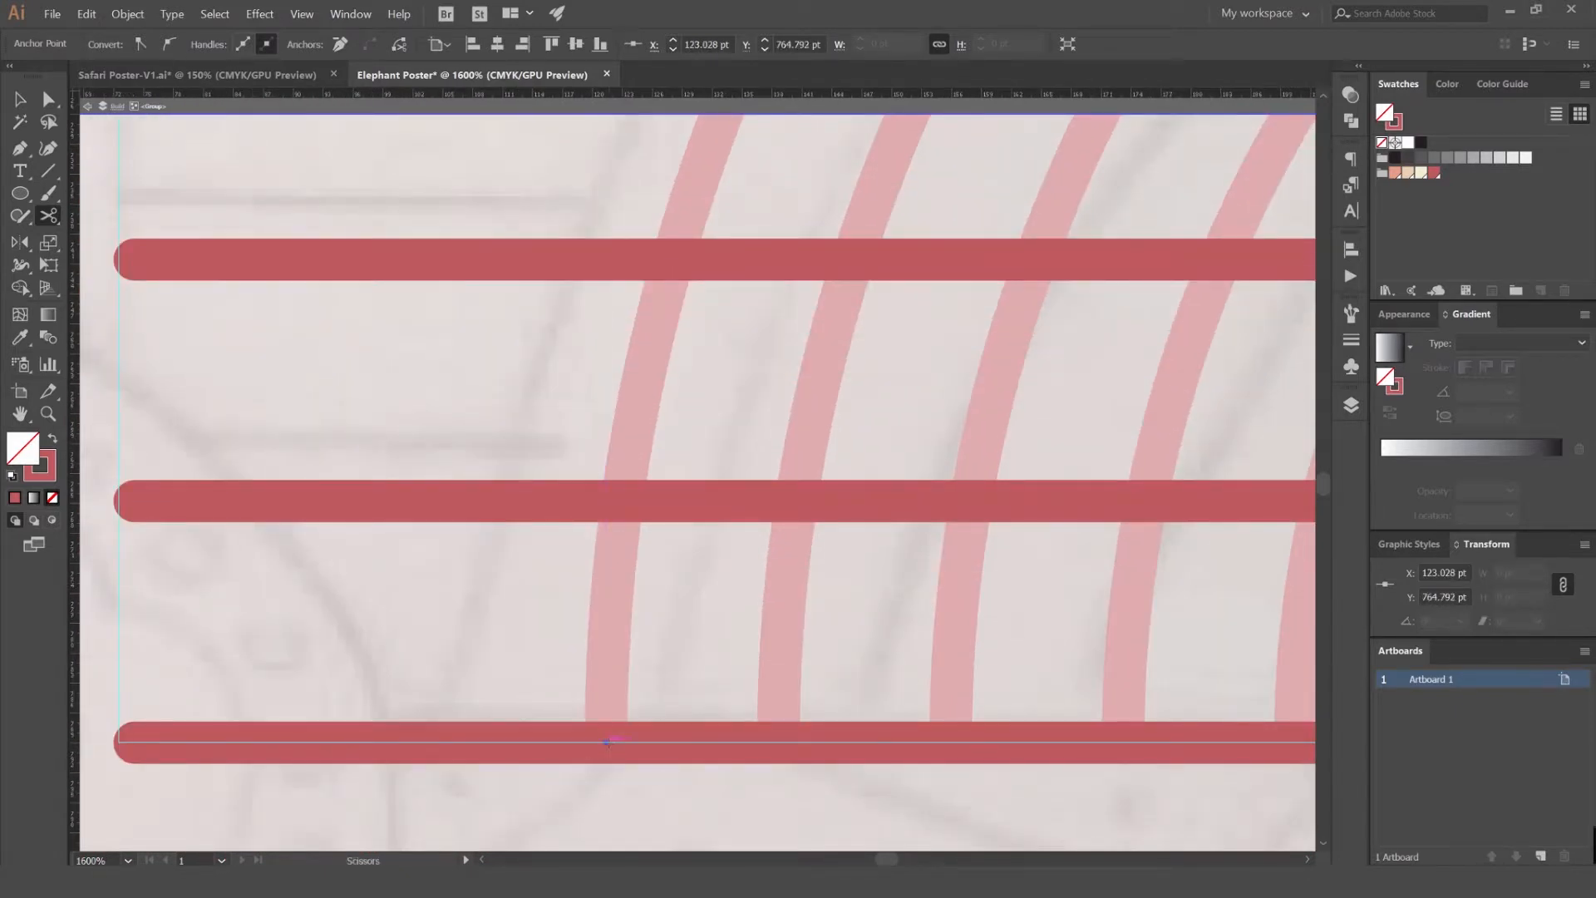
# - Cut the horizontal lines where they cross the right side of the outermost arc and leave isolation mode
pyautogui.scroll(-4, 670, 690)
pyautogui.moveTo(1244, 427); pyautogui.dragTo(819, 352)
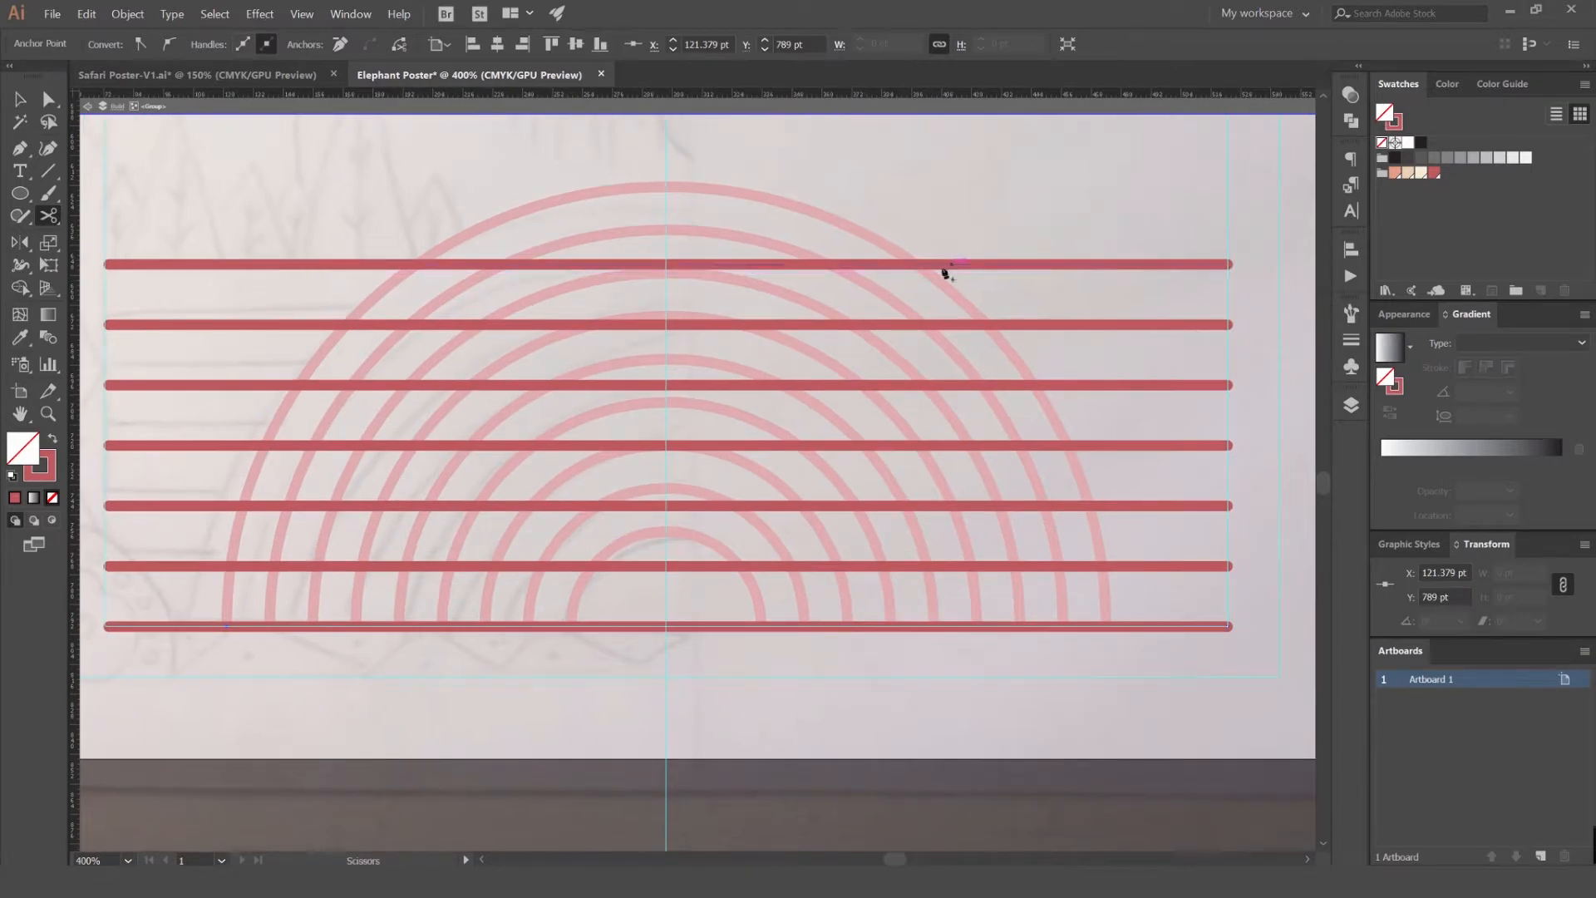
pyautogui.scroll(5, 946, 273)
pyautogui.click(828, 243)
pyautogui.moveTo(926, 322); pyautogui.dragTo(530, 145)
pyautogui.click(833, 430)
pyautogui.scroll(-3, 848, 442)
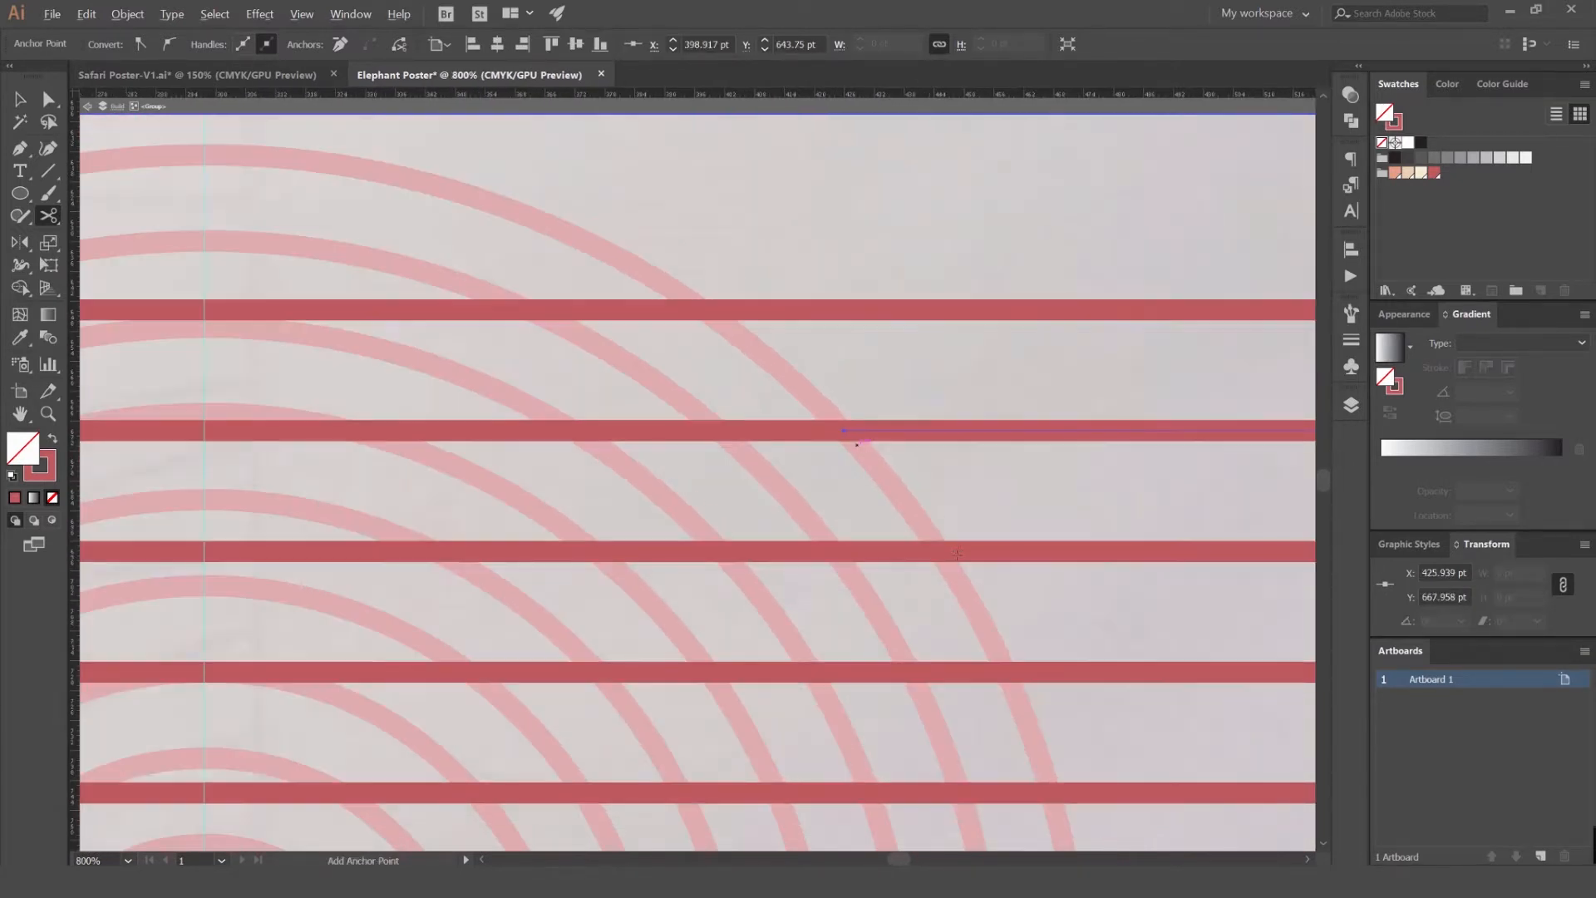
pyautogui.moveTo(895, 457); pyautogui.dragTo(703, 279)
pyautogui.click(807, 372)
pyautogui.click(850, 497)
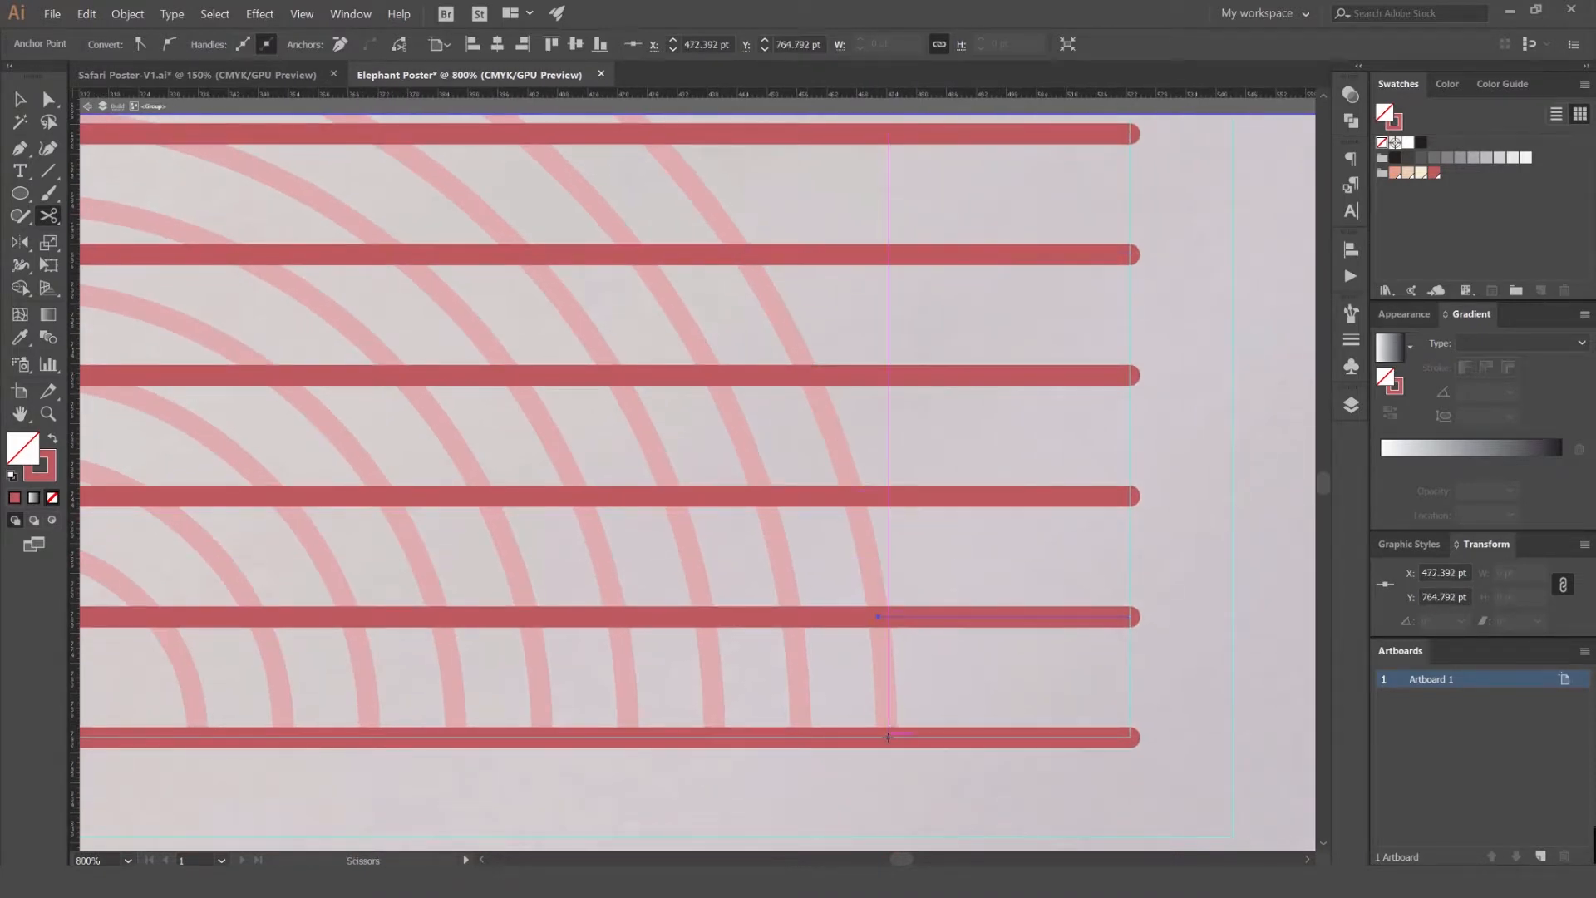
pyautogui.scroll(-4, 887, 702)
pyautogui.press('v')
pyautogui.click(1021, 603)
pyautogui.doubleClick(1021, 603)
# - Delete the middle segments of the upper six horizontal lines inside the concentric arcs
pyautogui.press('a')
pyautogui.moveTo(946, 780); pyautogui.dragTo(985, 525)
pyautogui.click(985, 525)
pyautogui.press('v')
pyautogui.press('a')
pyautogui.click(785, 541)
pyautogui.keyDown('shift'); pyautogui.click(824, 572); pyautogui.keyUp('shift')
pyautogui.keyDown('shift'); pyautogui.click(859, 610); pyautogui.keyUp('shift')
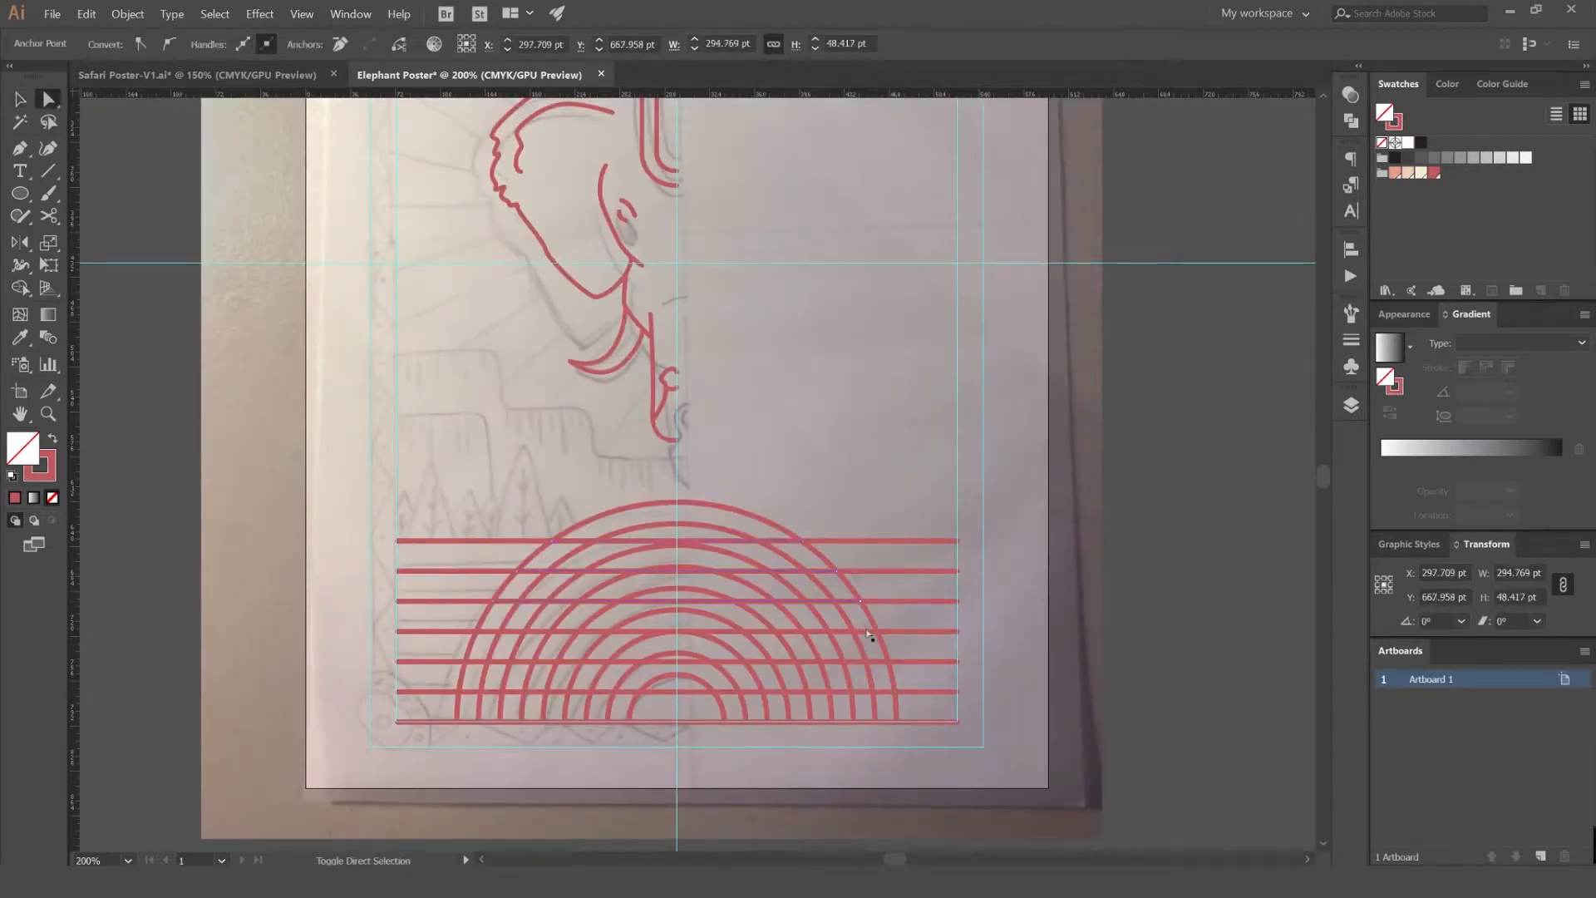
pyautogui.keyDown('shift'); pyautogui.click(870, 633); pyautogui.keyUp('shift')
pyautogui.keyDown('shift'); pyautogui.click(877, 667); pyautogui.keyUp('shift')
pyautogui.keyDown('shift'); pyautogui.click(886, 693); pyautogui.keyUp('shift')
pyautogui.press('Delete')
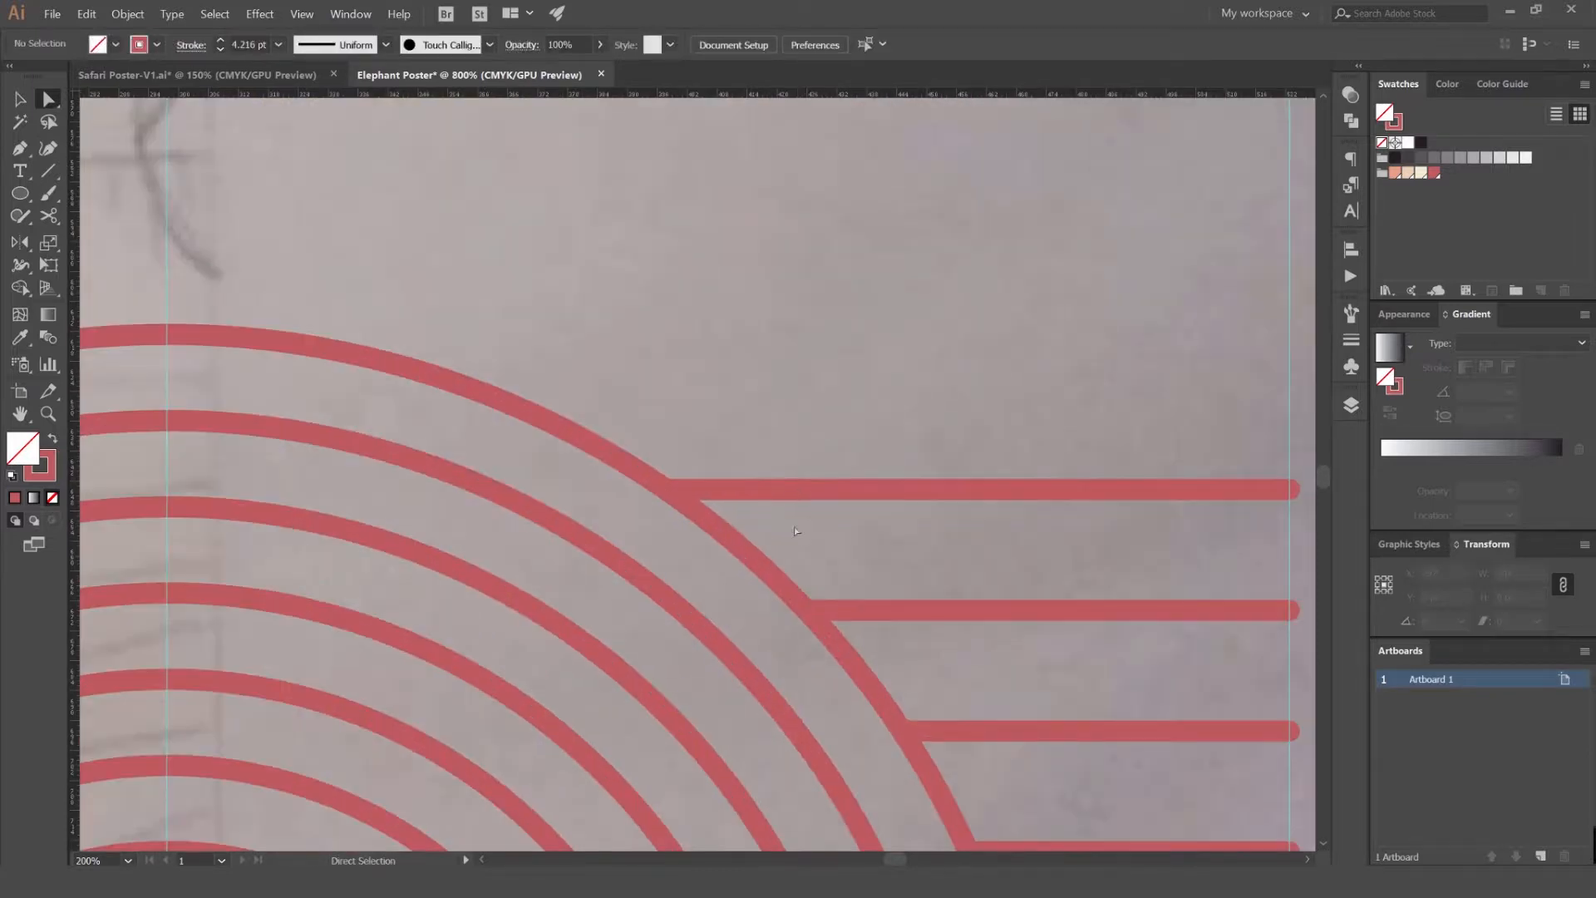
# - Try moving the trimmed line group away from the arcs
pyautogui.press('v')
pyautogui.click(845, 463)
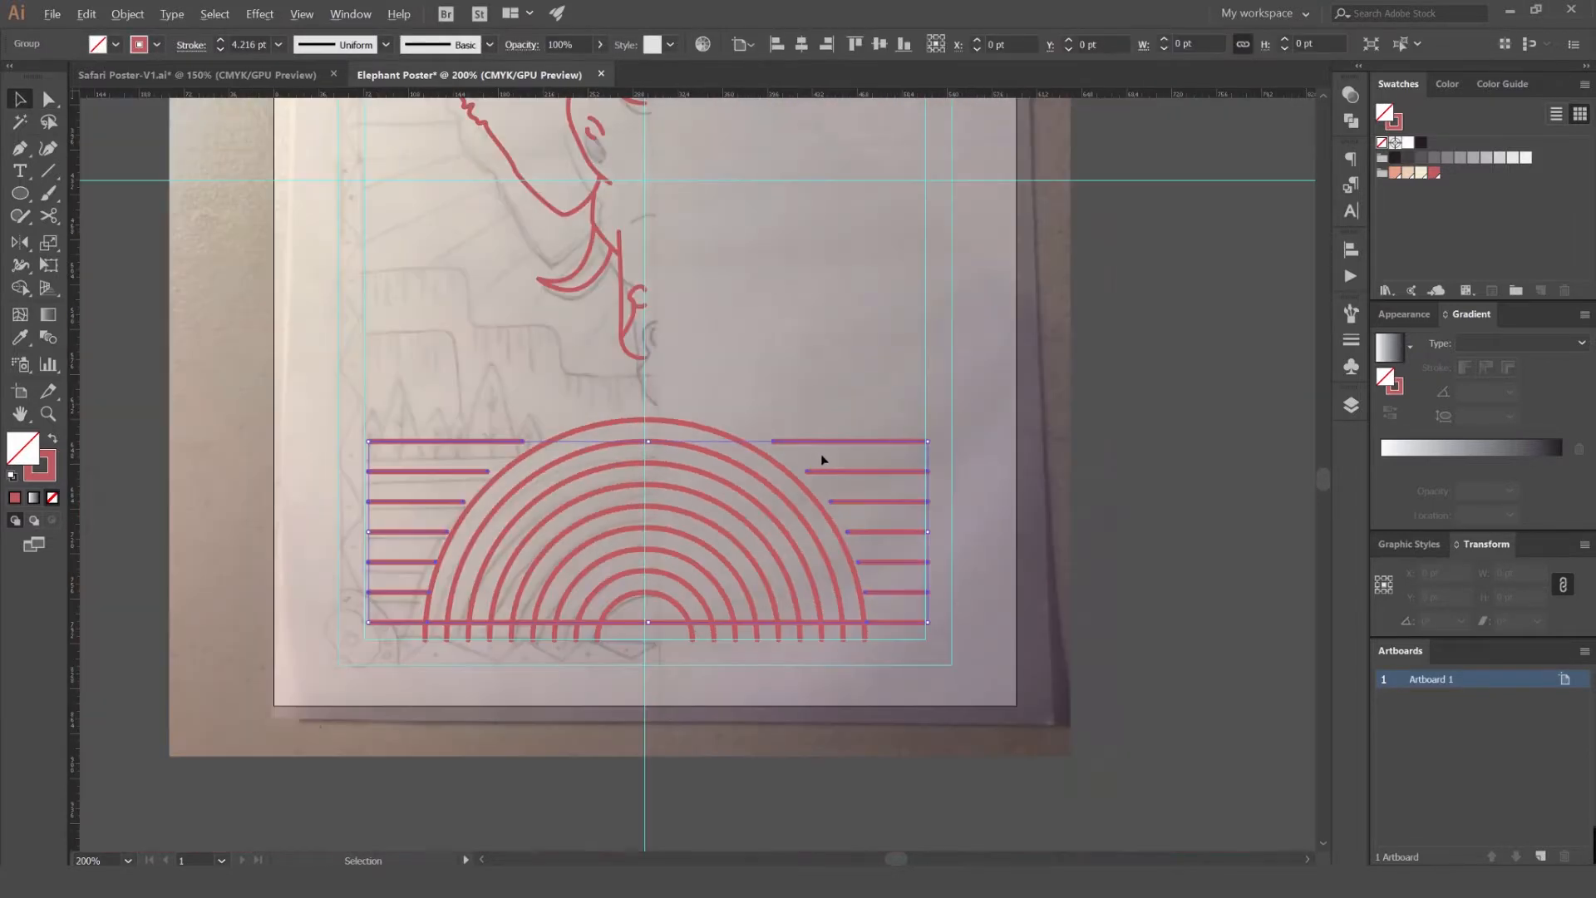
pyautogui.moveTo(855, 463); pyautogui.dragTo(588, 306)
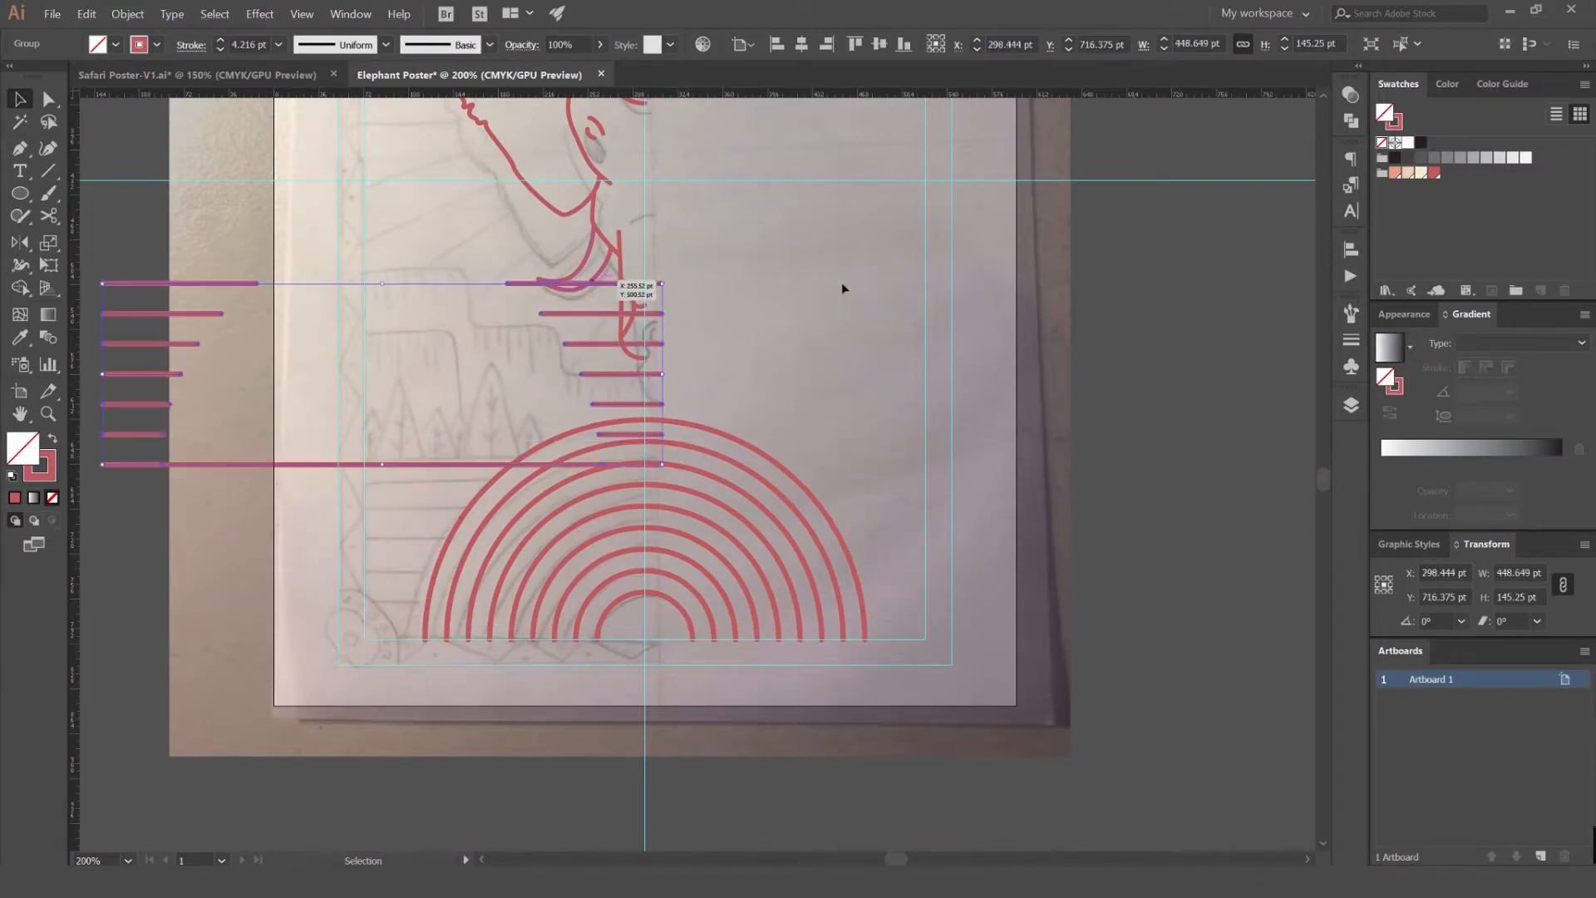
pyautogui.click(845, 288)
pyautogui.hotkey('ctrl', 'z')
pyautogui.click(940, 380)
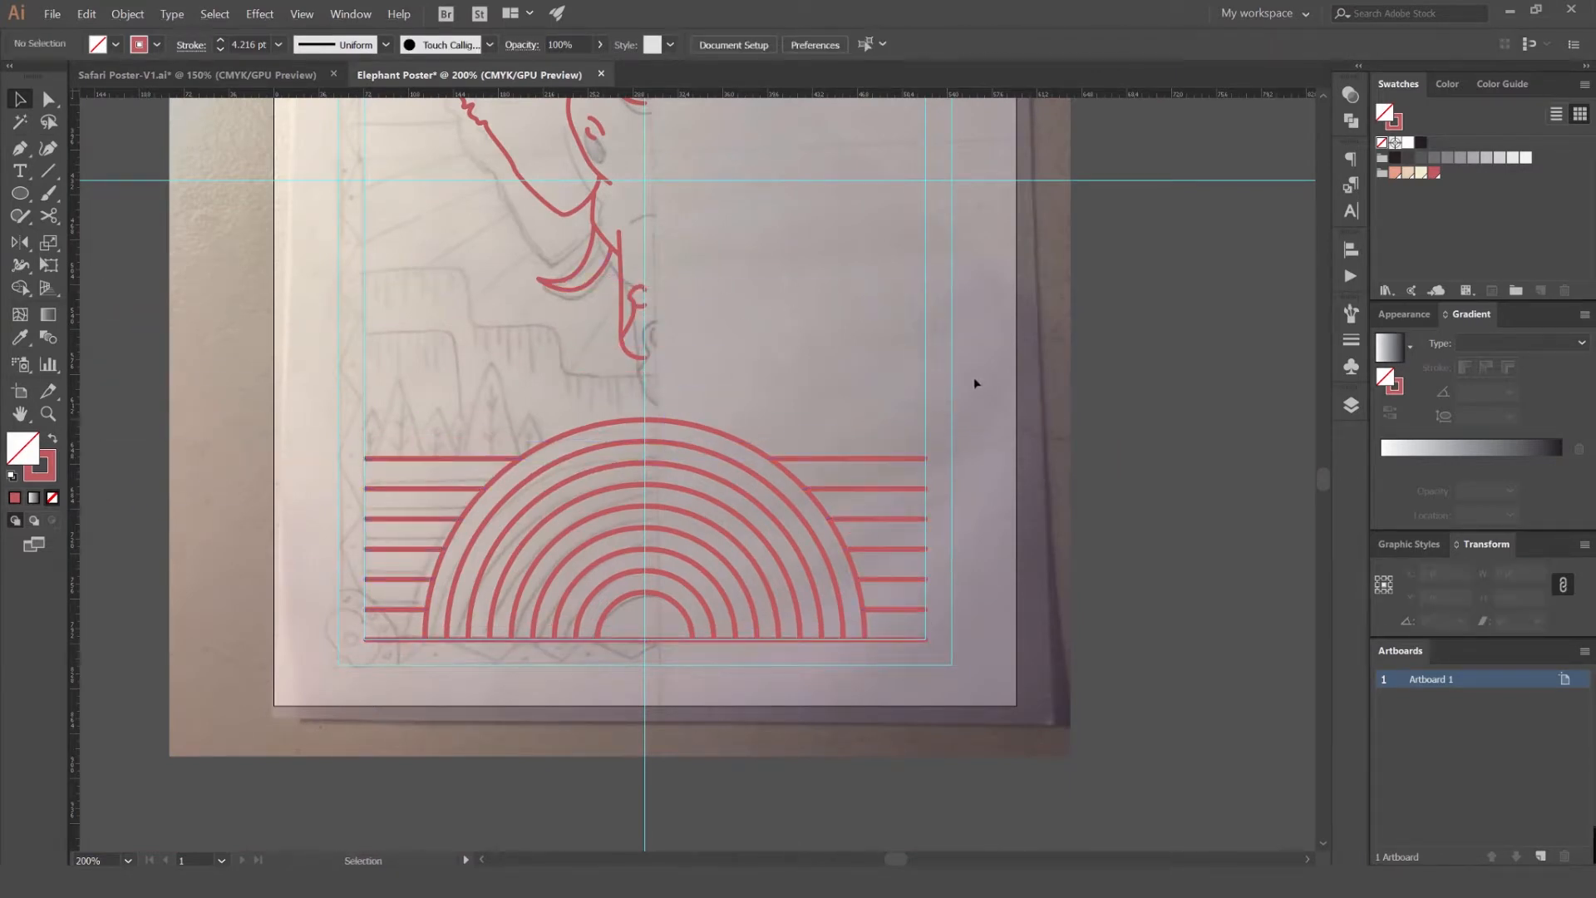
# - Try a salmon stroke colour on the horizontal line group
pyautogui.scroll(-2, 1008, 494)
pyautogui.scroll(1, 931, 494)
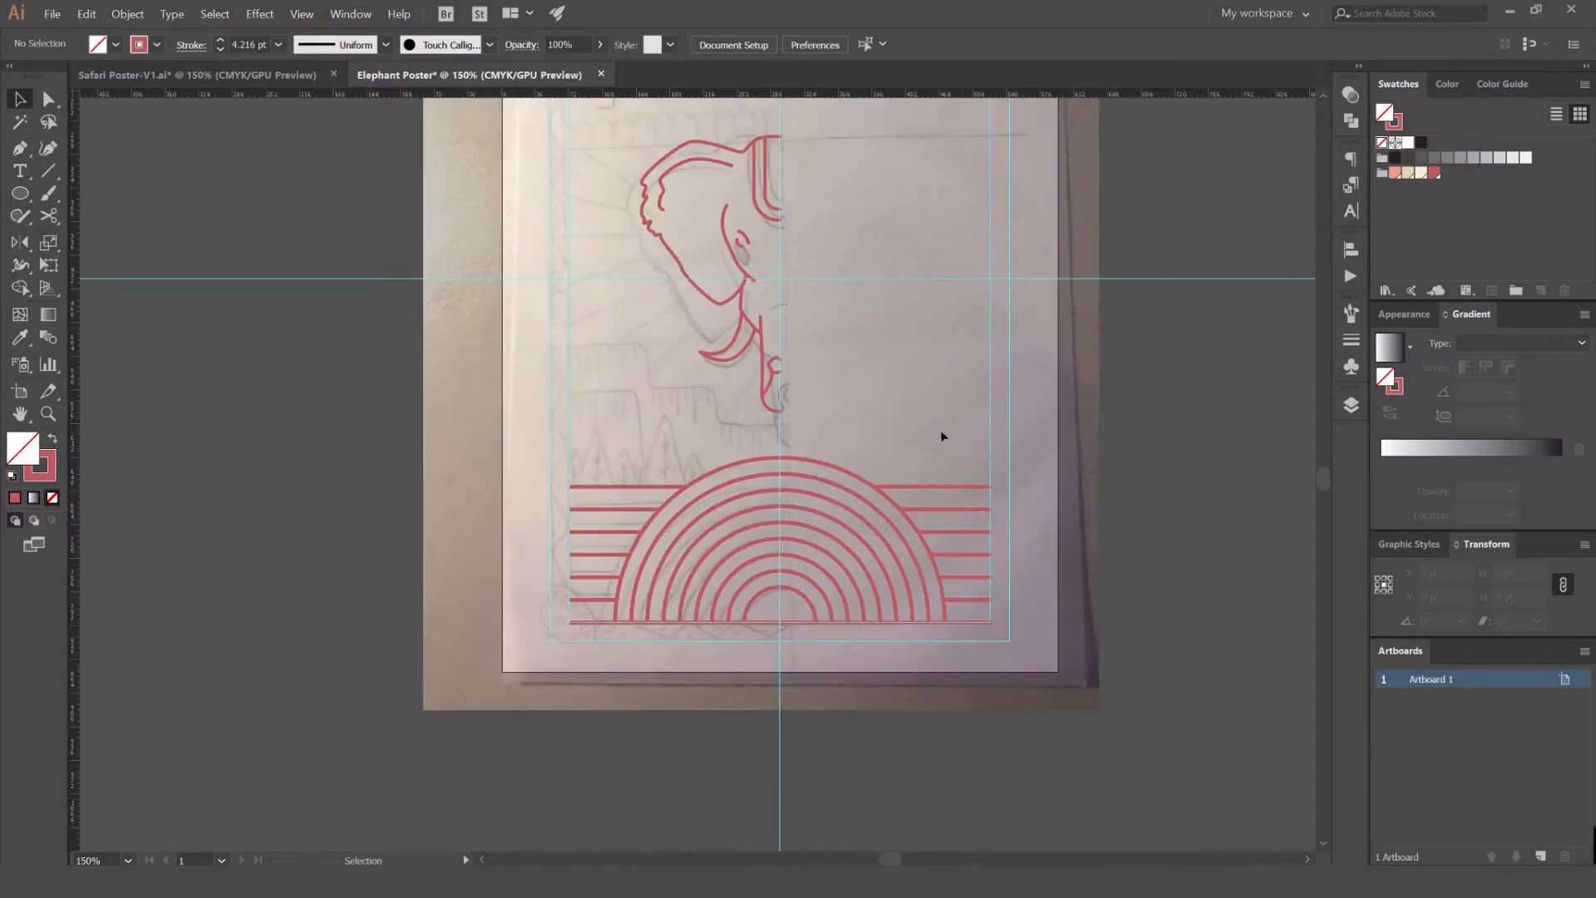
pyautogui.scroll(-3, 940, 431)
pyautogui.scroll(3, 905, 441)
pyautogui.click(906, 441)
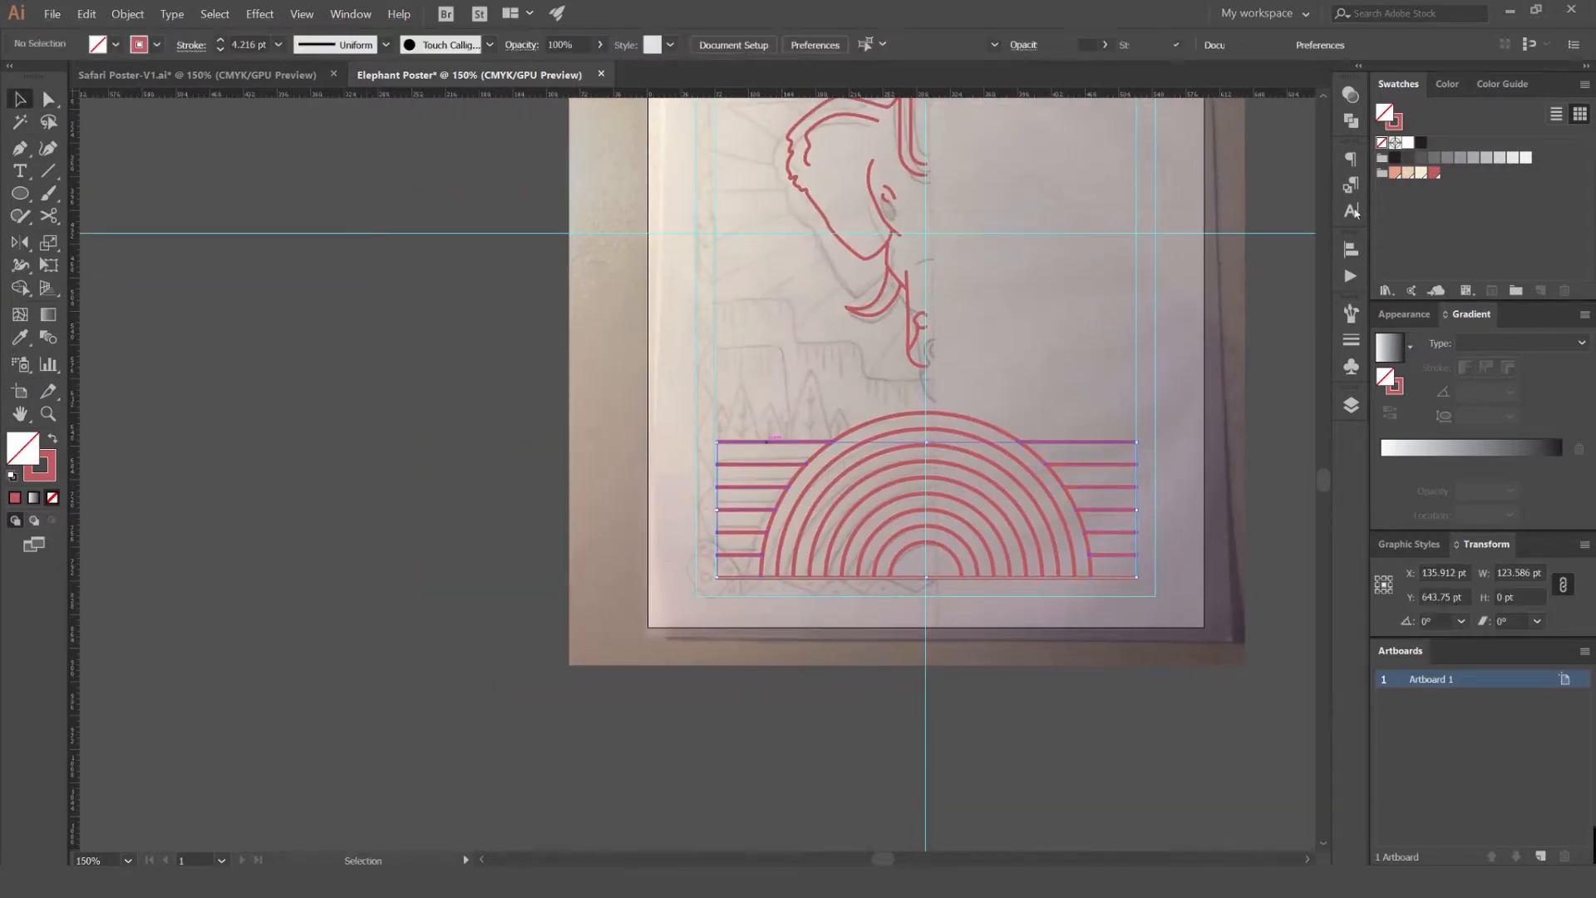
pyautogui.click(1423, 176)
pyautogui.click(919, 499)
pyautogui.scroll(2, 755, 527)
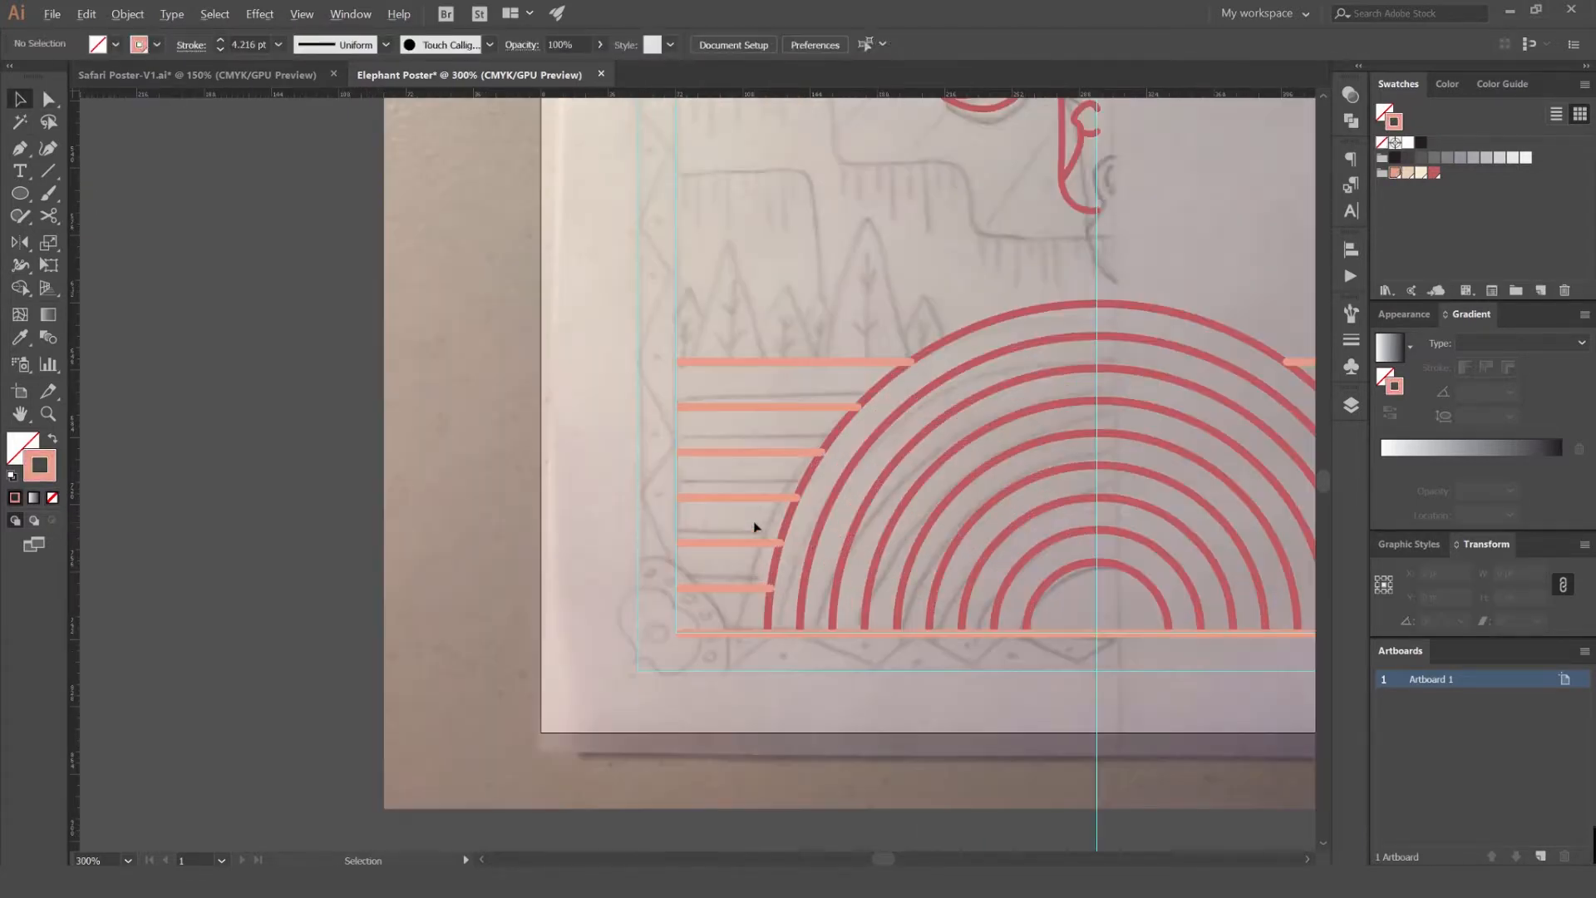
pyautogui.hotkey('ctrl', 'z')
pyautogui.scroll(-2, 1035, 251)
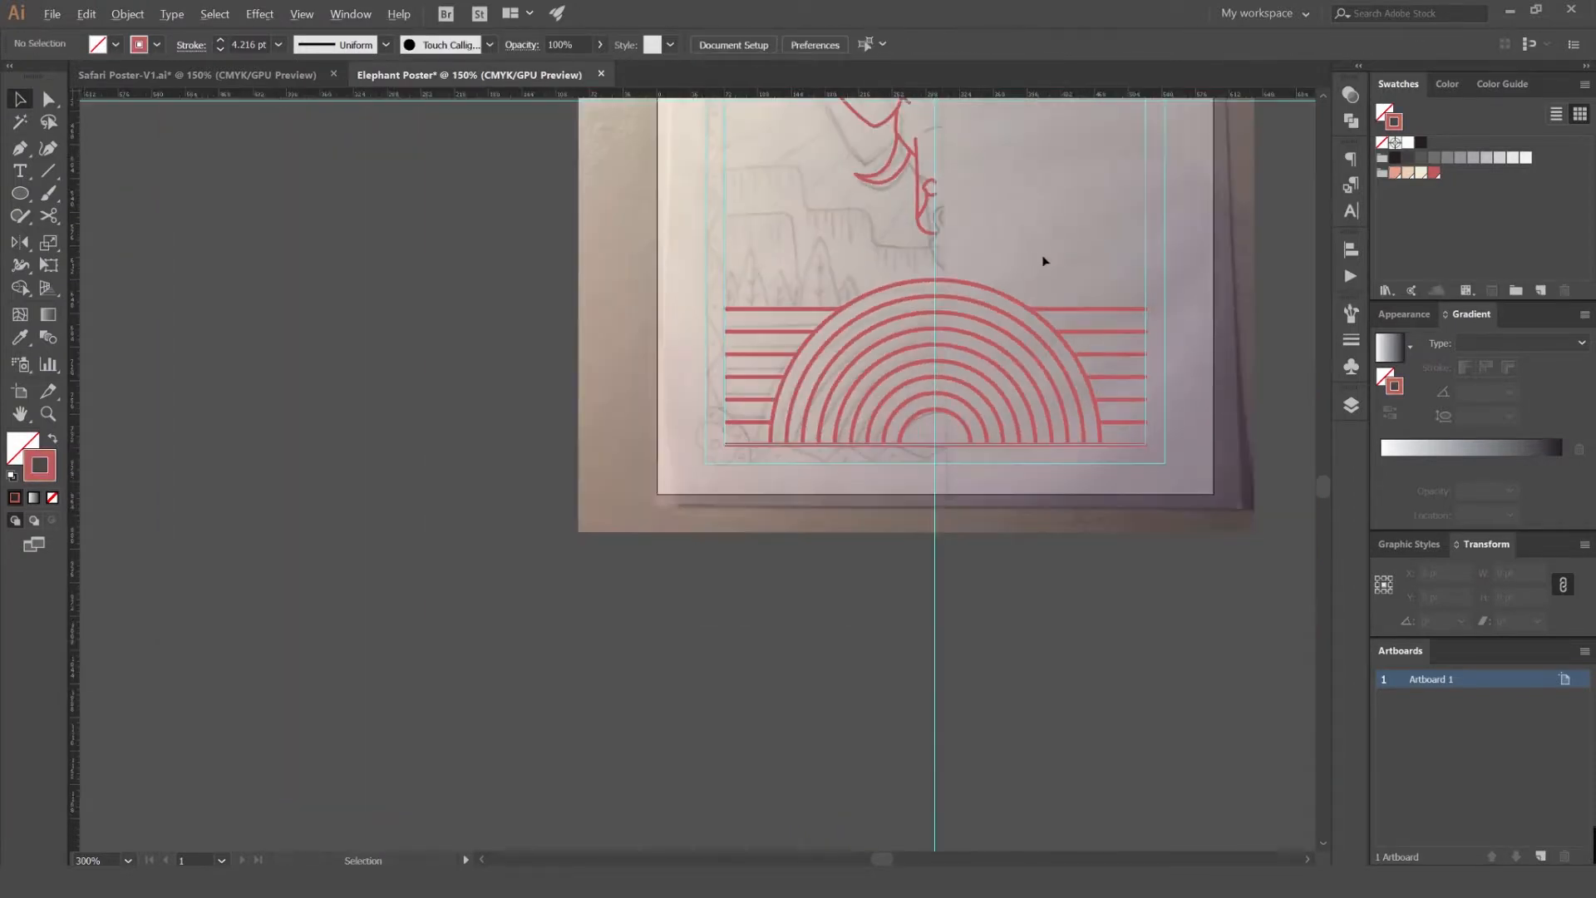
pyautogui.moveTo(1044, 261); pyautogui.dragTo(885, 382)
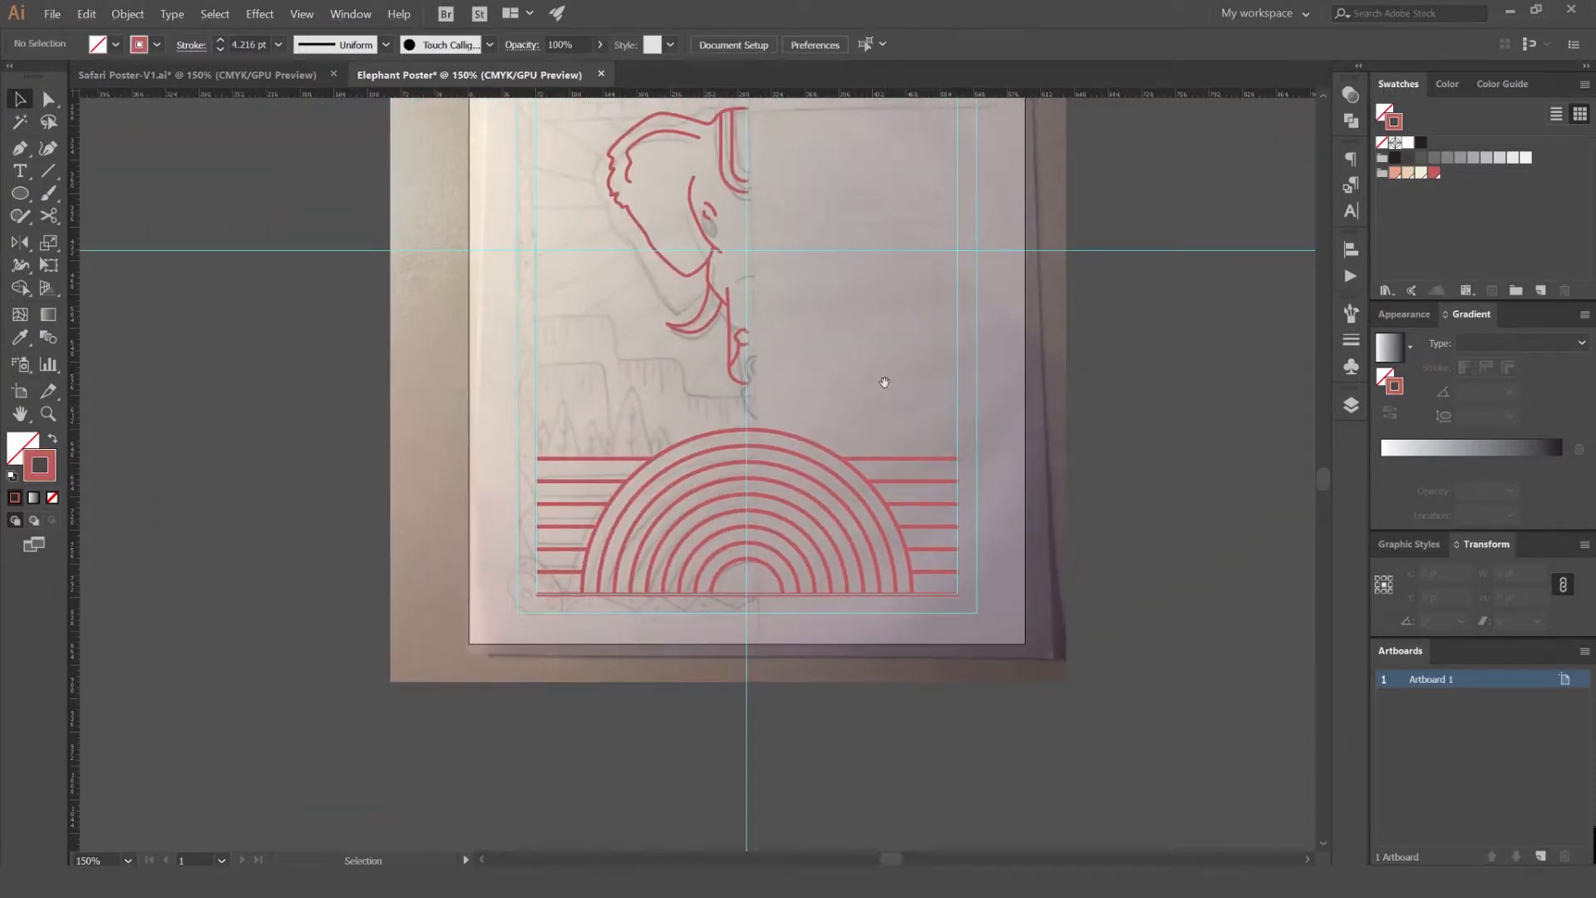
pyautogui.scroll(-2, 832, 468)
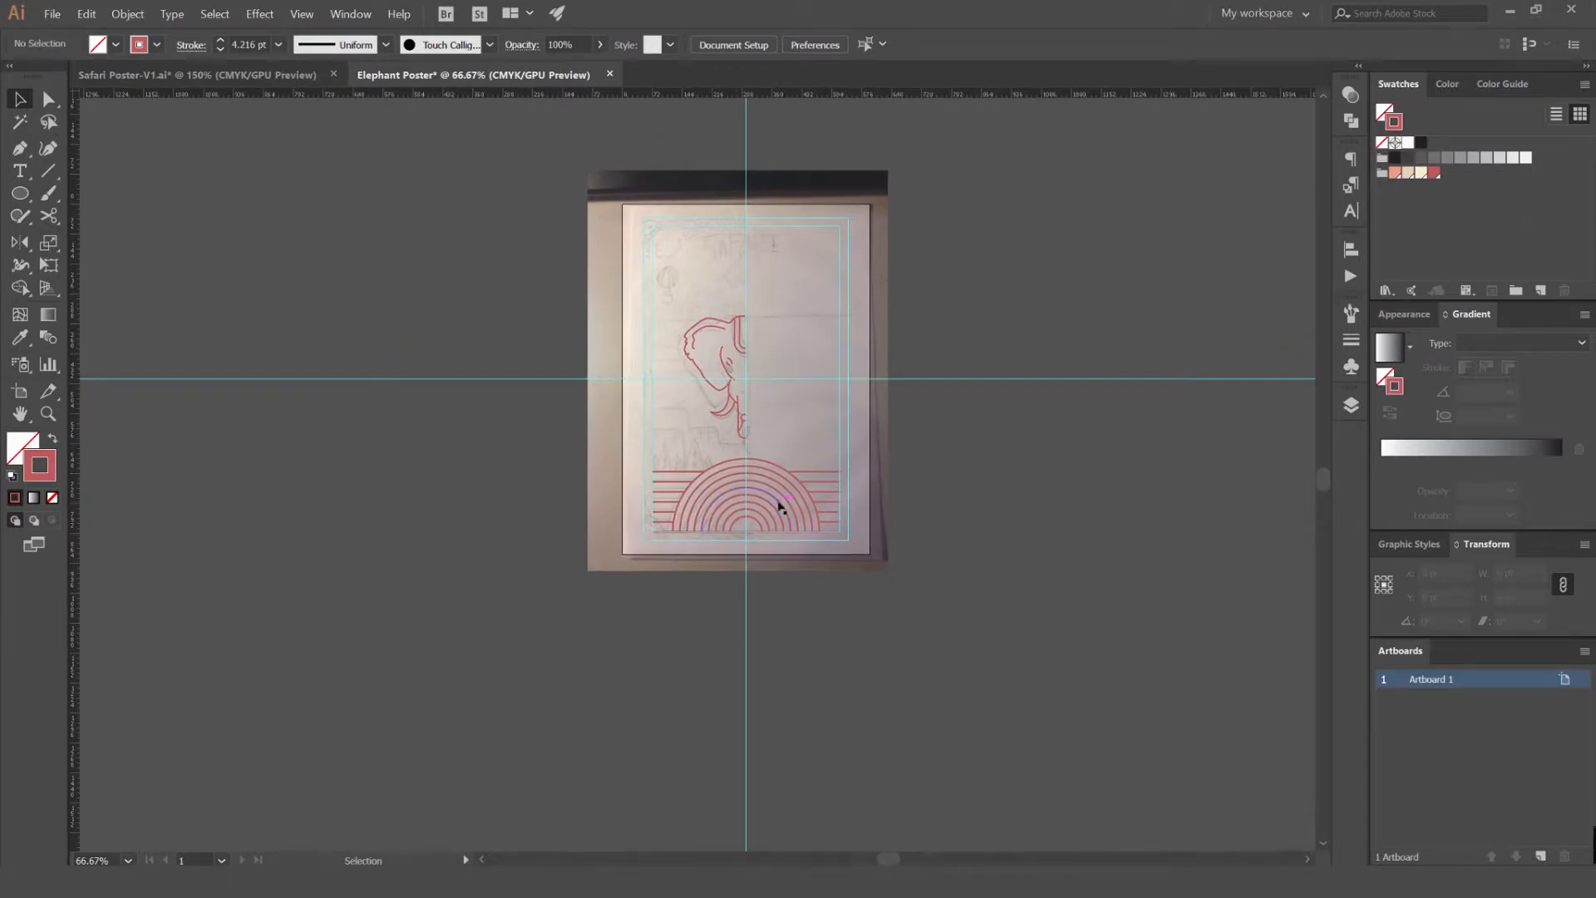
pyautogui.scroll(2, 779, 505)
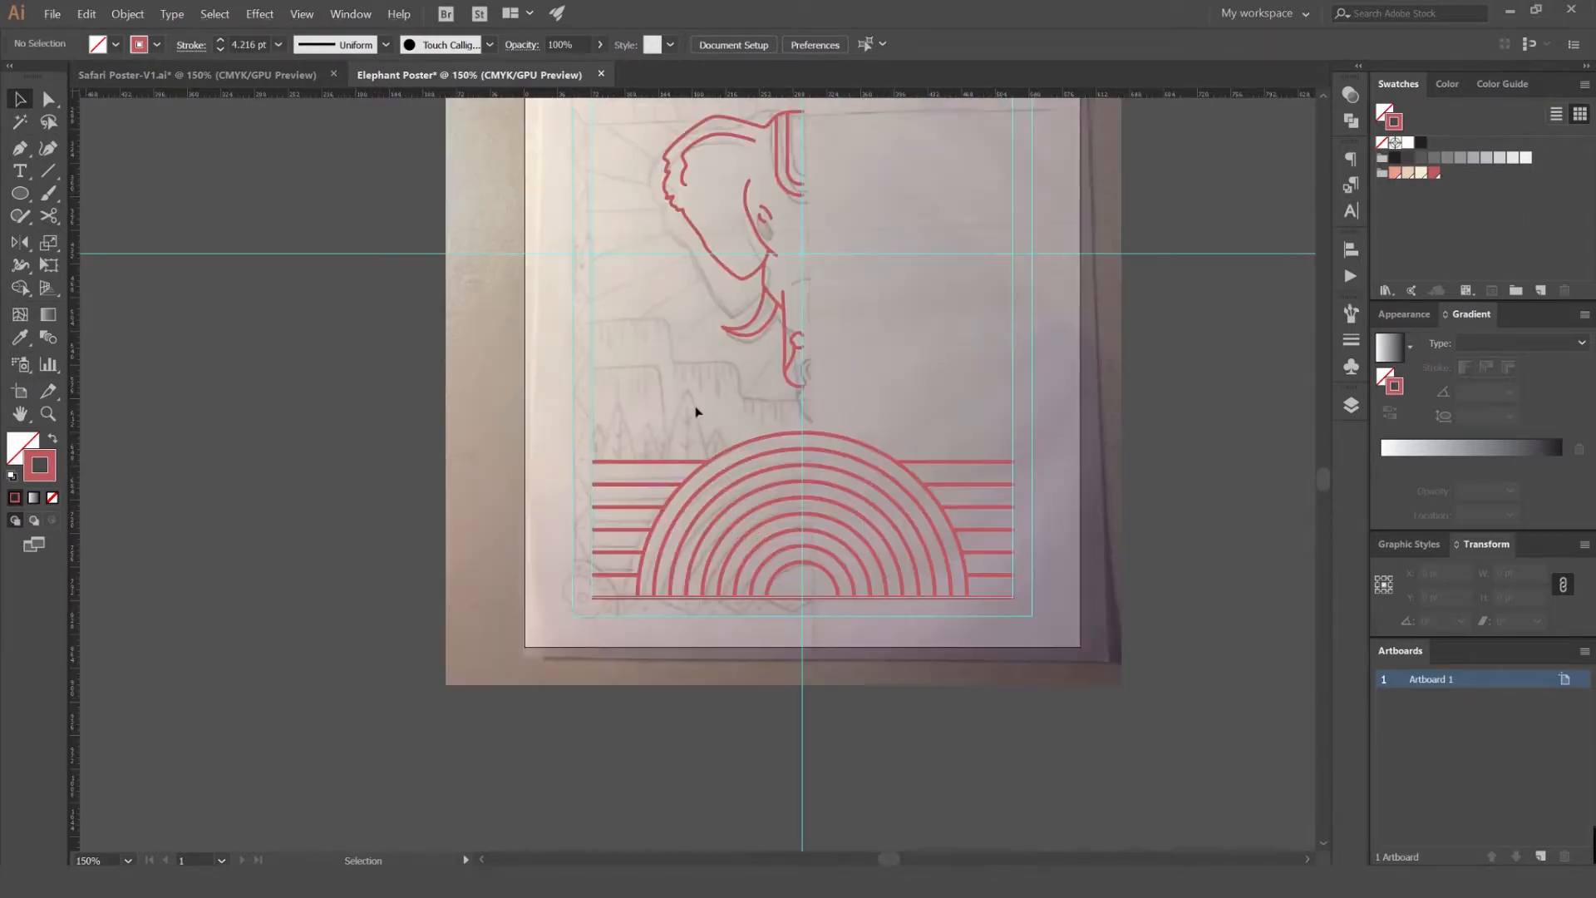
pyautogui.moveTo(740, 405); pyautogui.dragTo(773, 416)
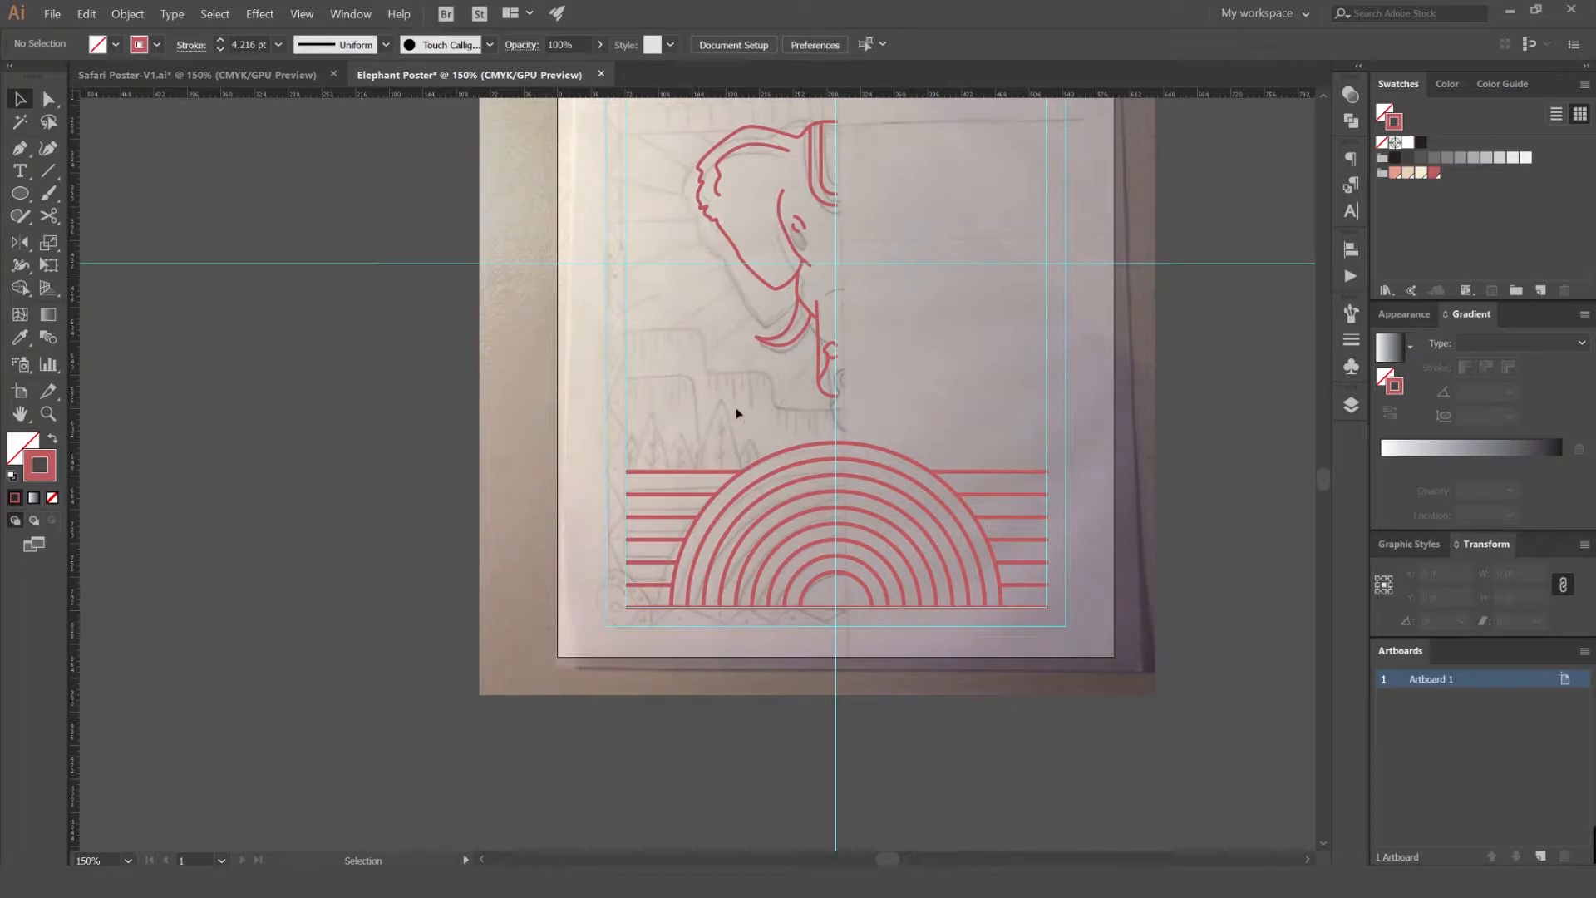
# - Draw a three-pointed triangle with the Star tool on the empty area beside the poster
pyautogui.moveTo(591, 355); pyautogui.dragTo(801, 323)
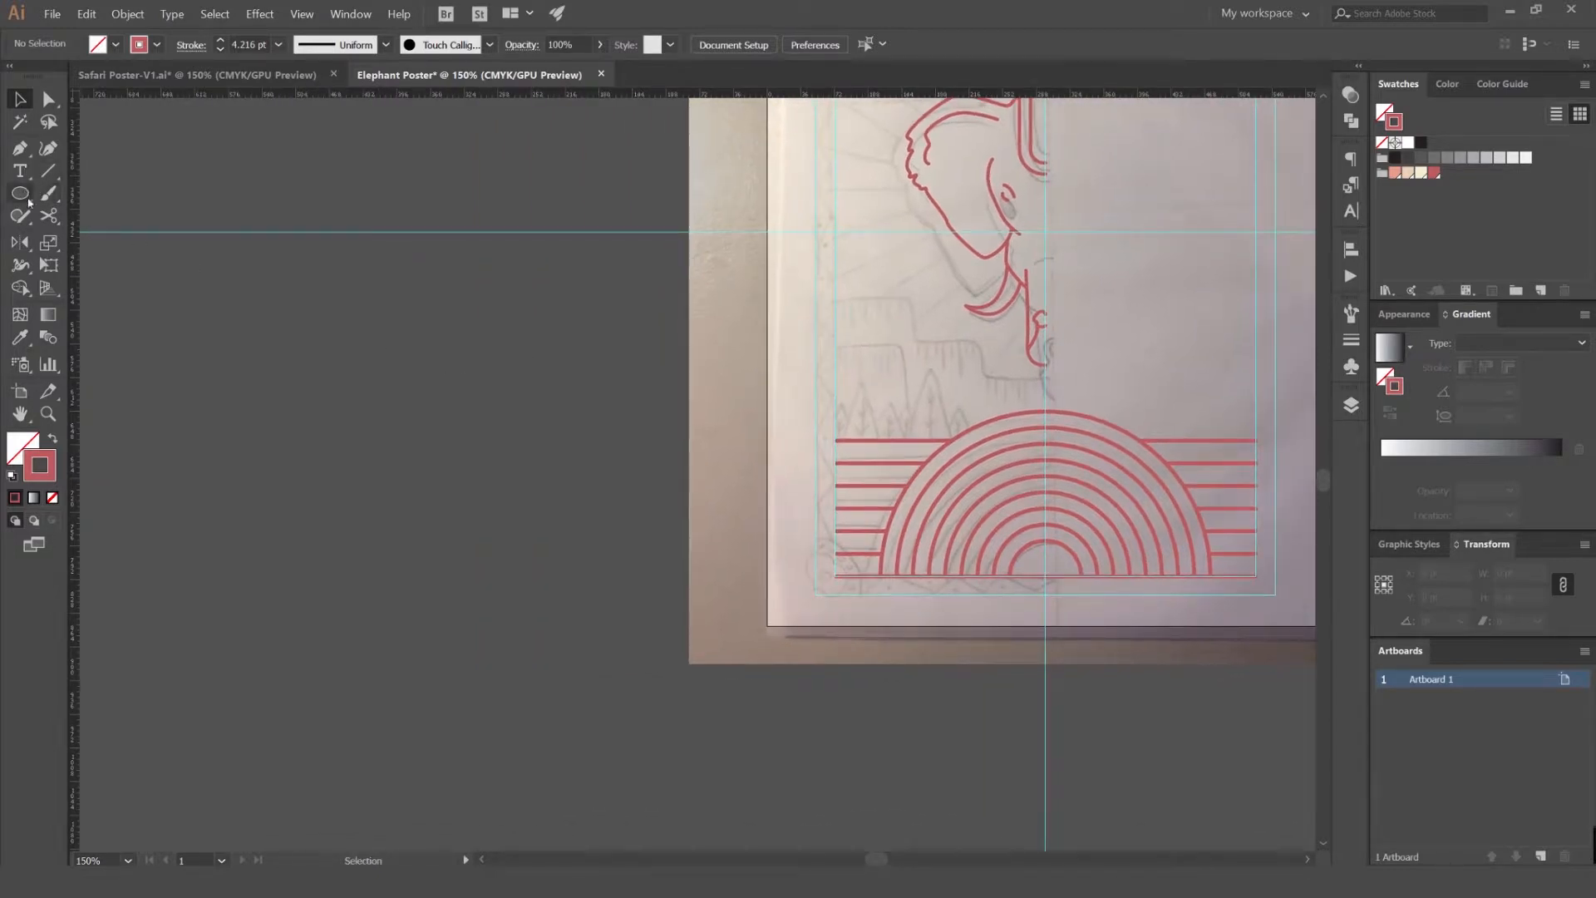
pyautogui.moveTo(20, 193); pyautogui.dragTo(108, 285)
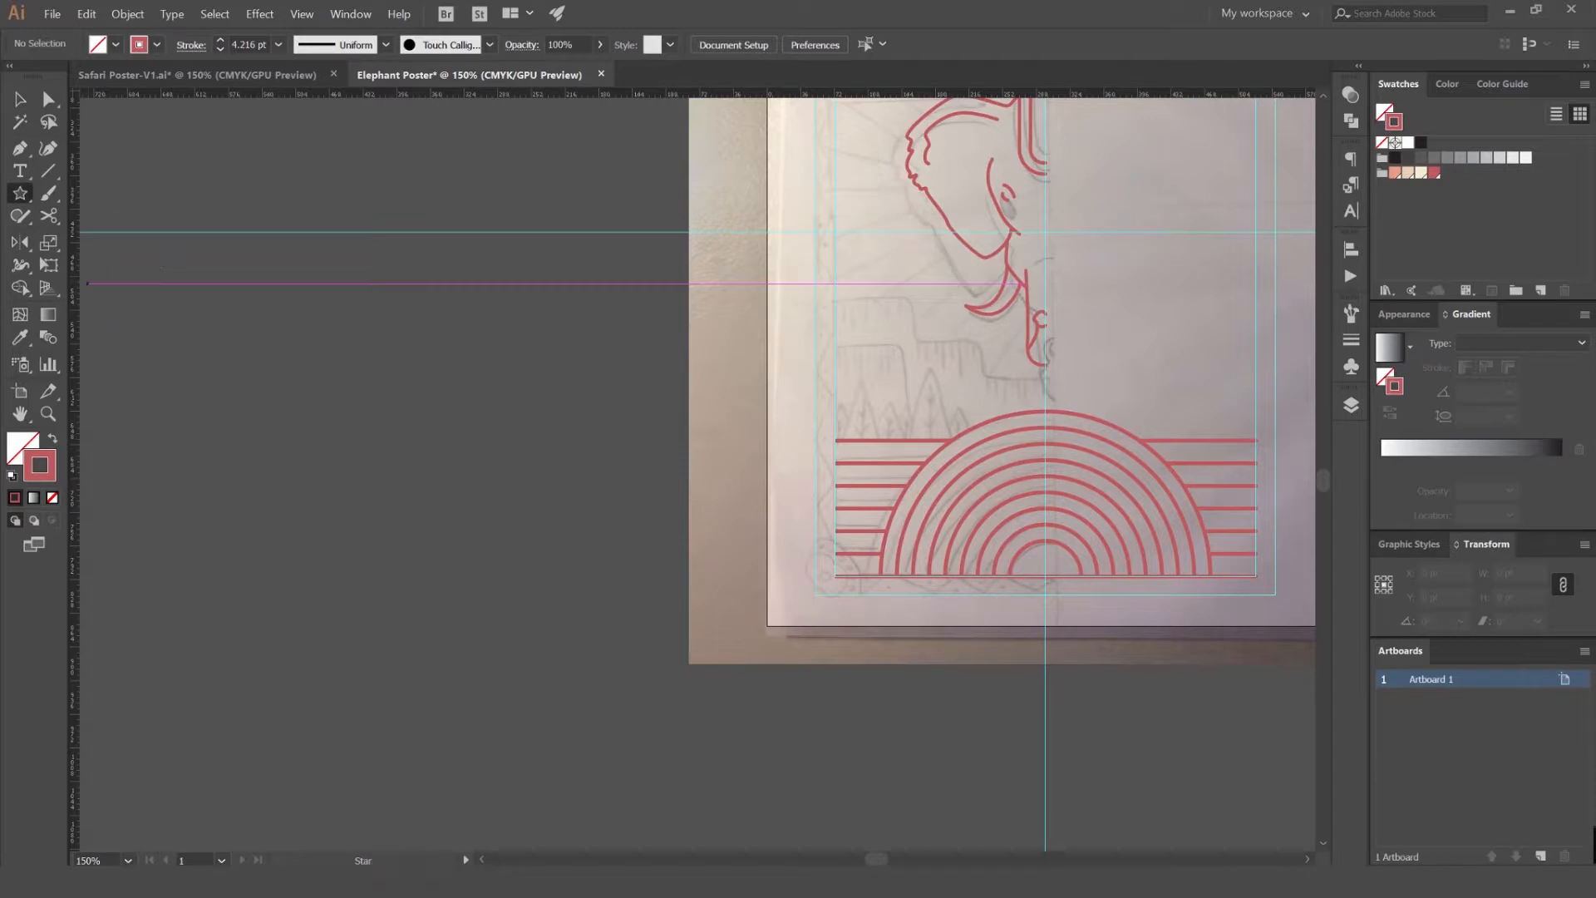
pyautogui.click(11, 201)
pyautogui.moveTo(20, 204); pyautogui.dragTo(95, 284)
pyautogui.moveTo(423, 263); pyautogui.dragTo(733, 236)
pyautogui.moveTo(690, 366); pyautogui.dragTo(768, 438)
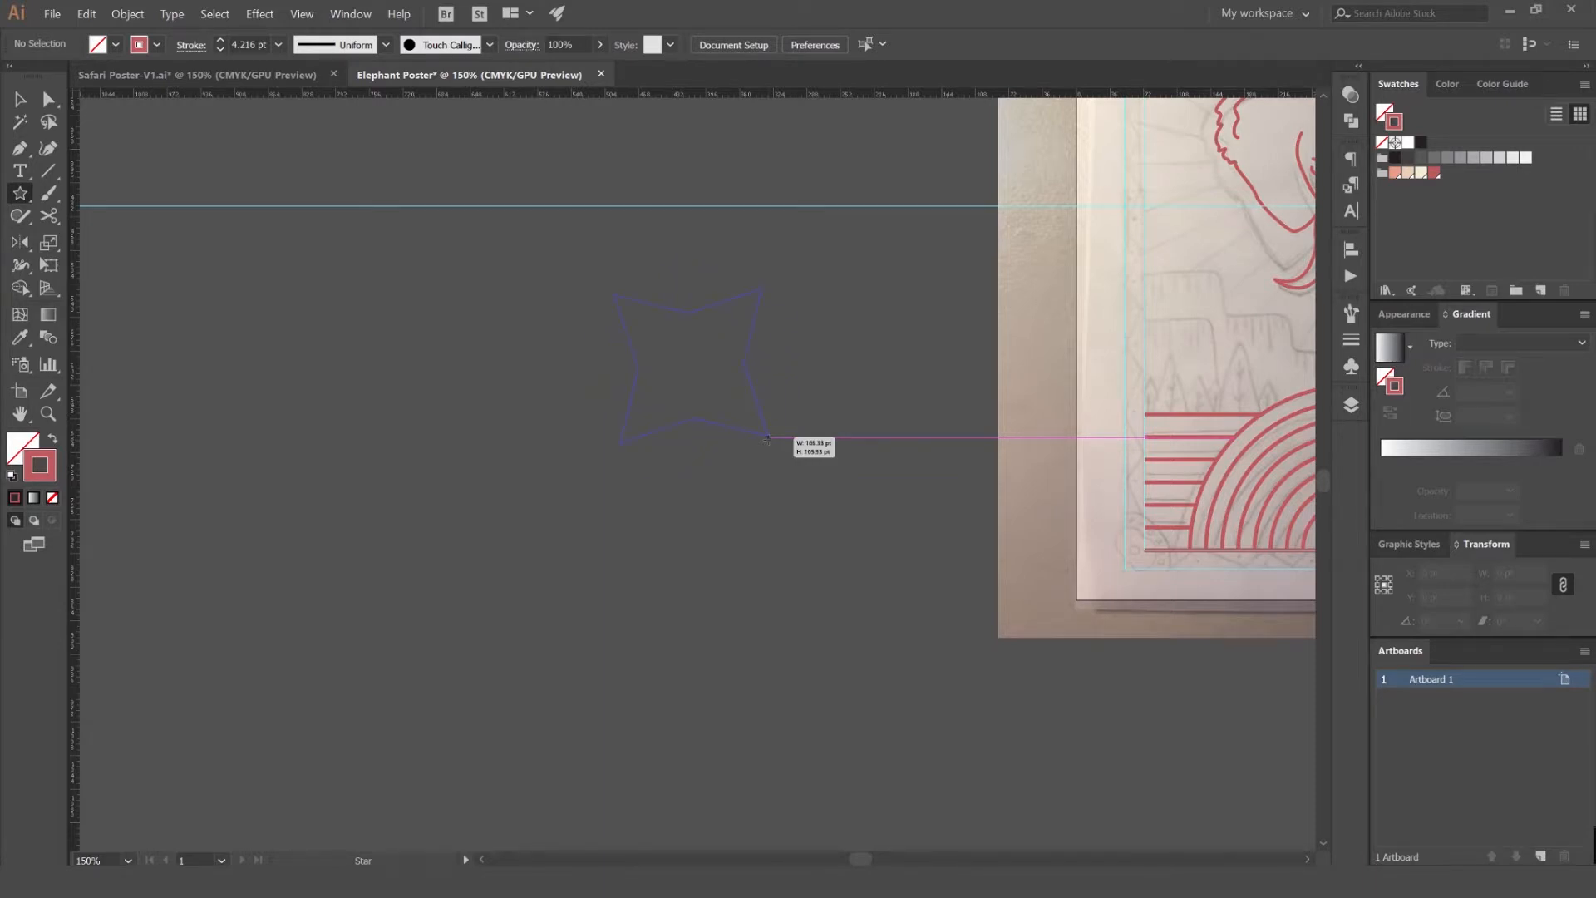
pyautogui.moveTo(769, 438); pyautogui.dragTo(861, 358)
pyautogui.press('v')
# - Reshape the triangle into a tall, narrow one about 69 pt wide and 117 pt high, and deselect it
pyautogui.scroll(3, 962, 351)
pyautogui.scroll(-2, 861, 358)
pyautogui.moveTo(817, 303); pyautogui.dragTo(618, 240)
pyautogui.click(716, 239)
pyautogui.click(641, 320)
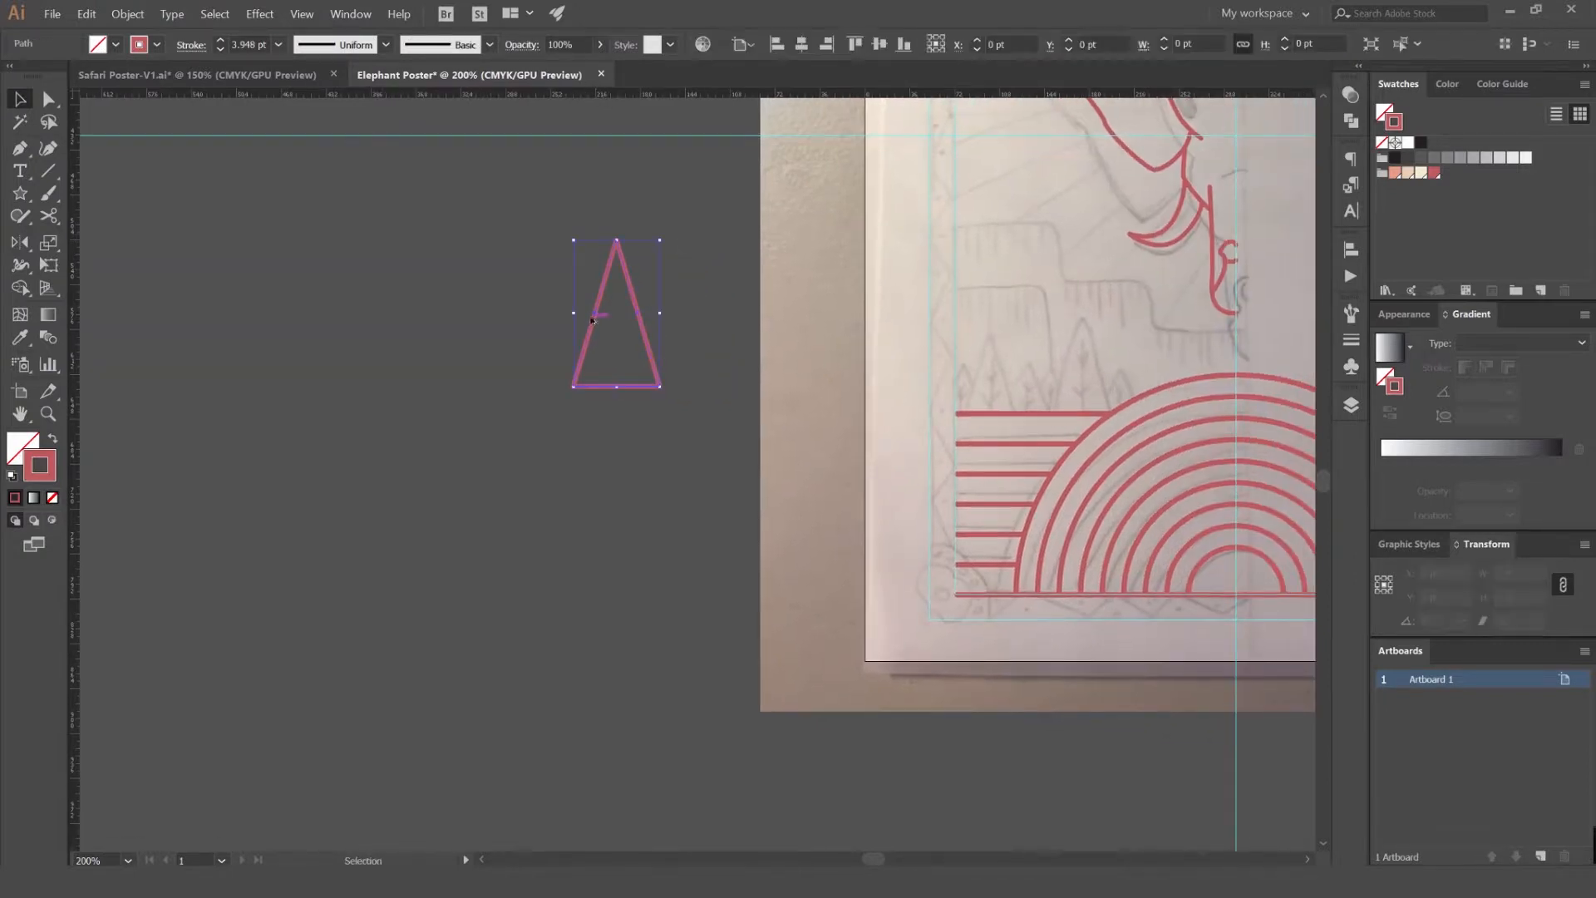
pyautogui.scroll(2, 656, 352)
pyautogui.moveTo(656, 351); pyautogui.dragTo(586, 381)
pyautogui.moveTo(858, 360); pyautogui.dragTo(746, 406)
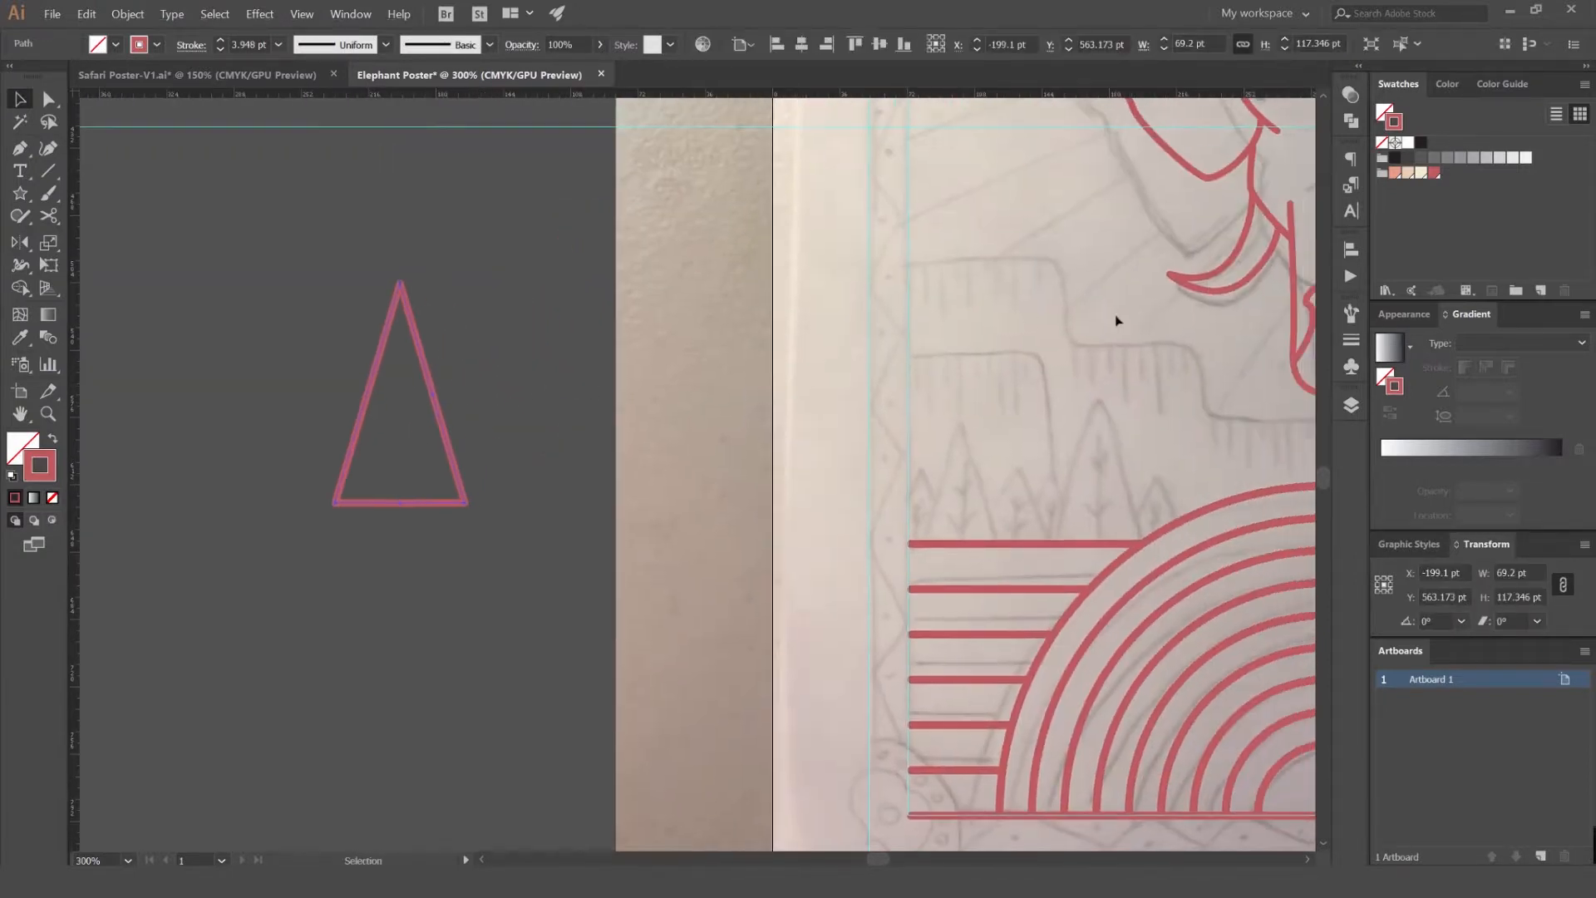
pyautogui.scroll(-2, 865, 349)
pyautogui.click(977, 278)
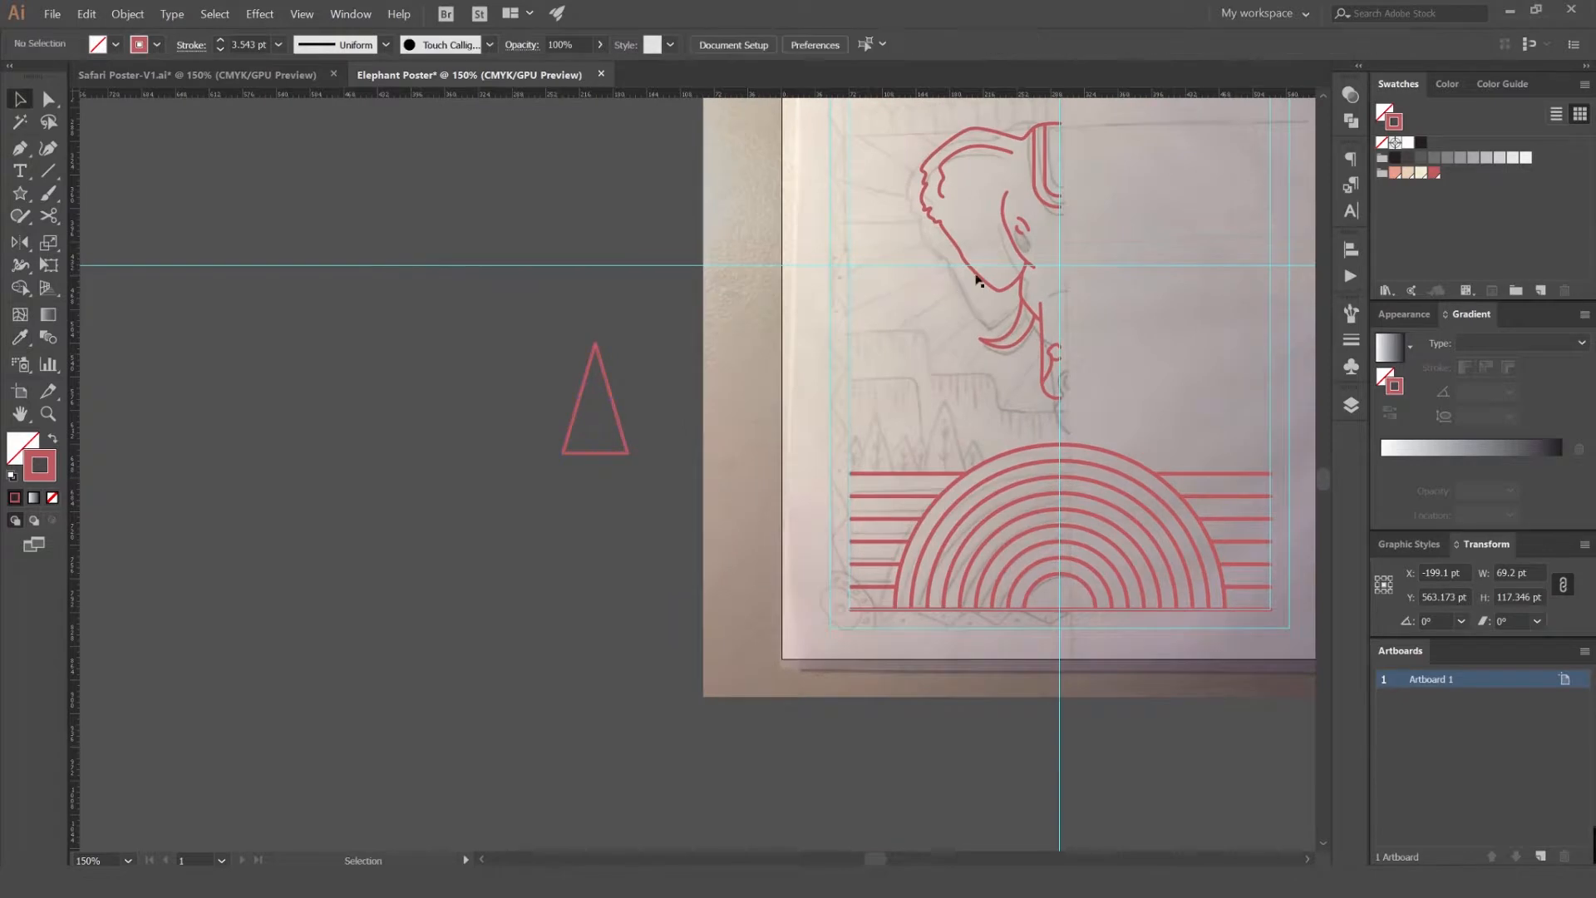
pyautogui.click(859, 309)
# - Select all the artwork and set its stroke weight to 4 pt
pyautogui.hotkey('ctrl', '-')
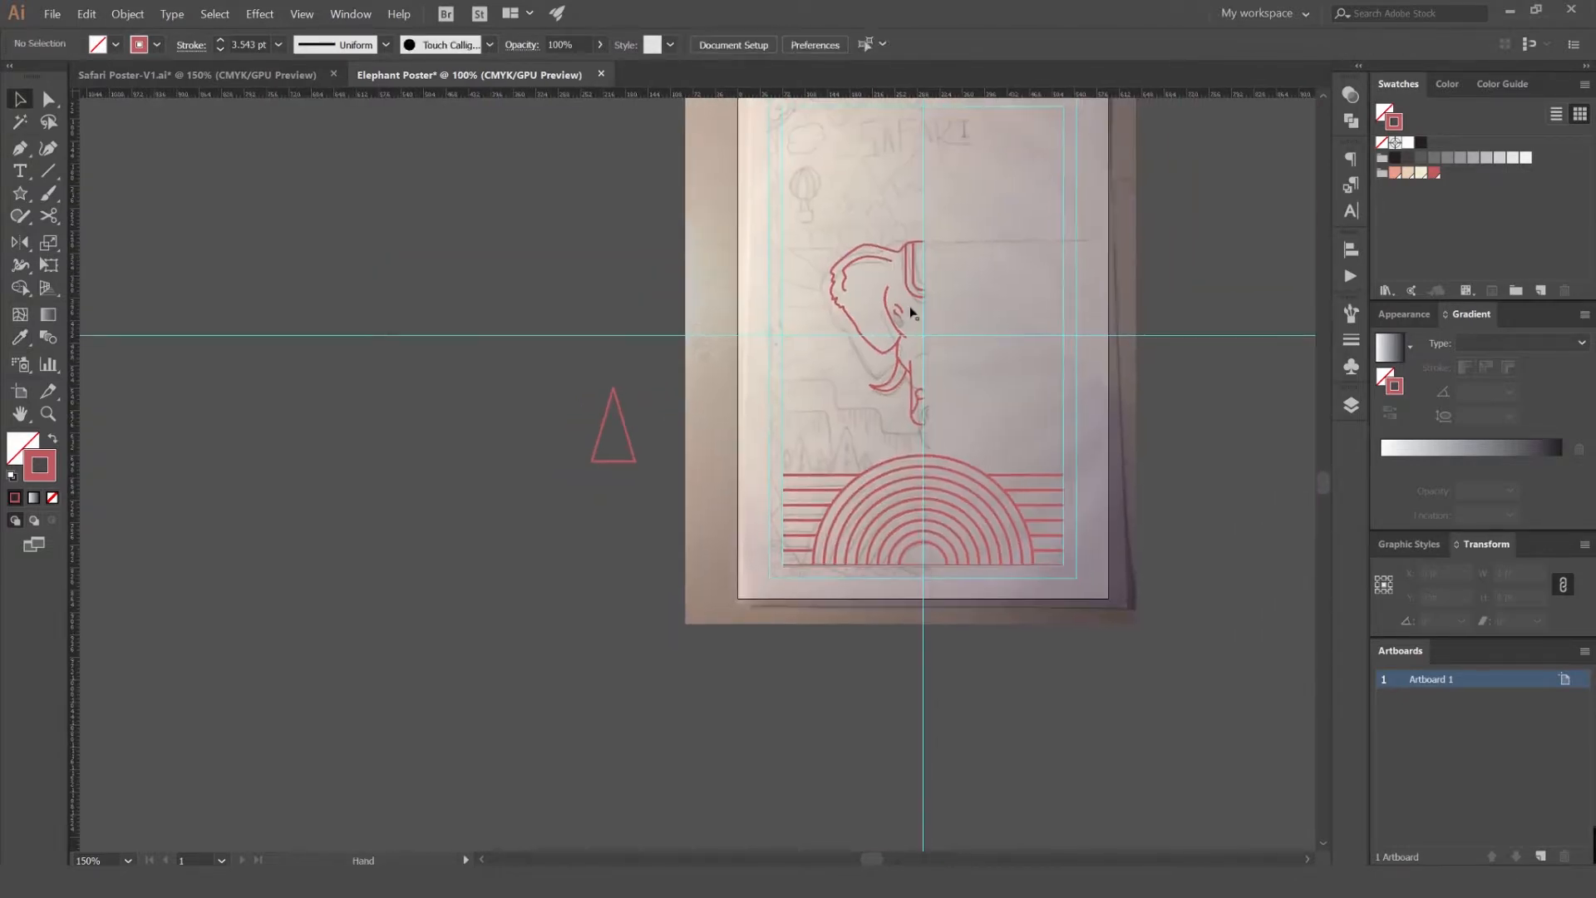
pyautogui.hotkey('ctrl', 'a')
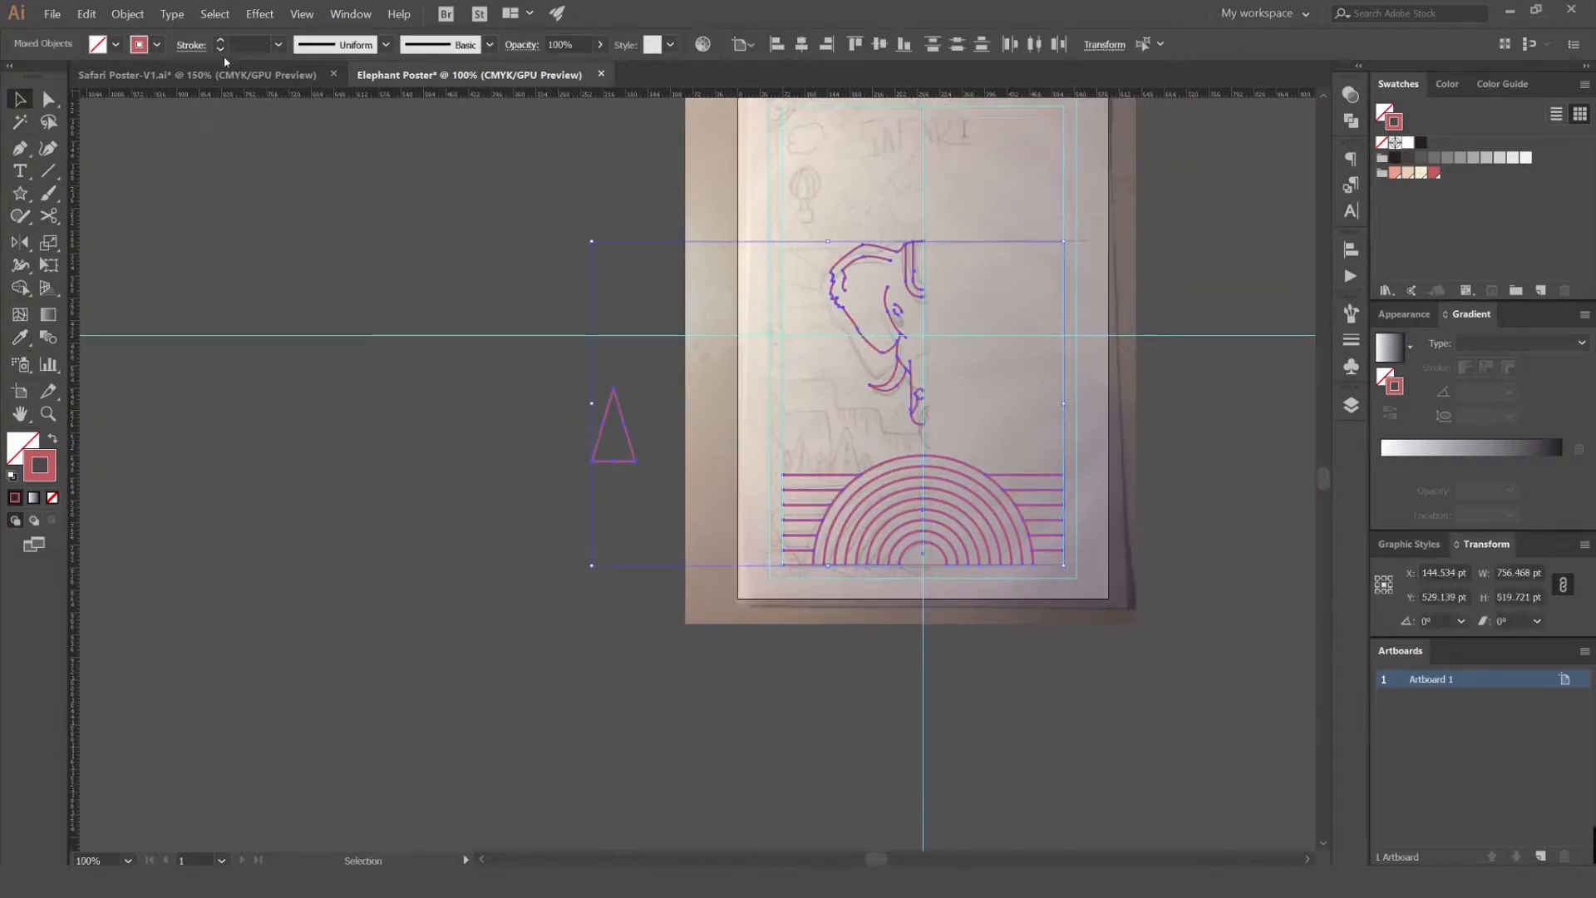
pyautogui.press('Return')
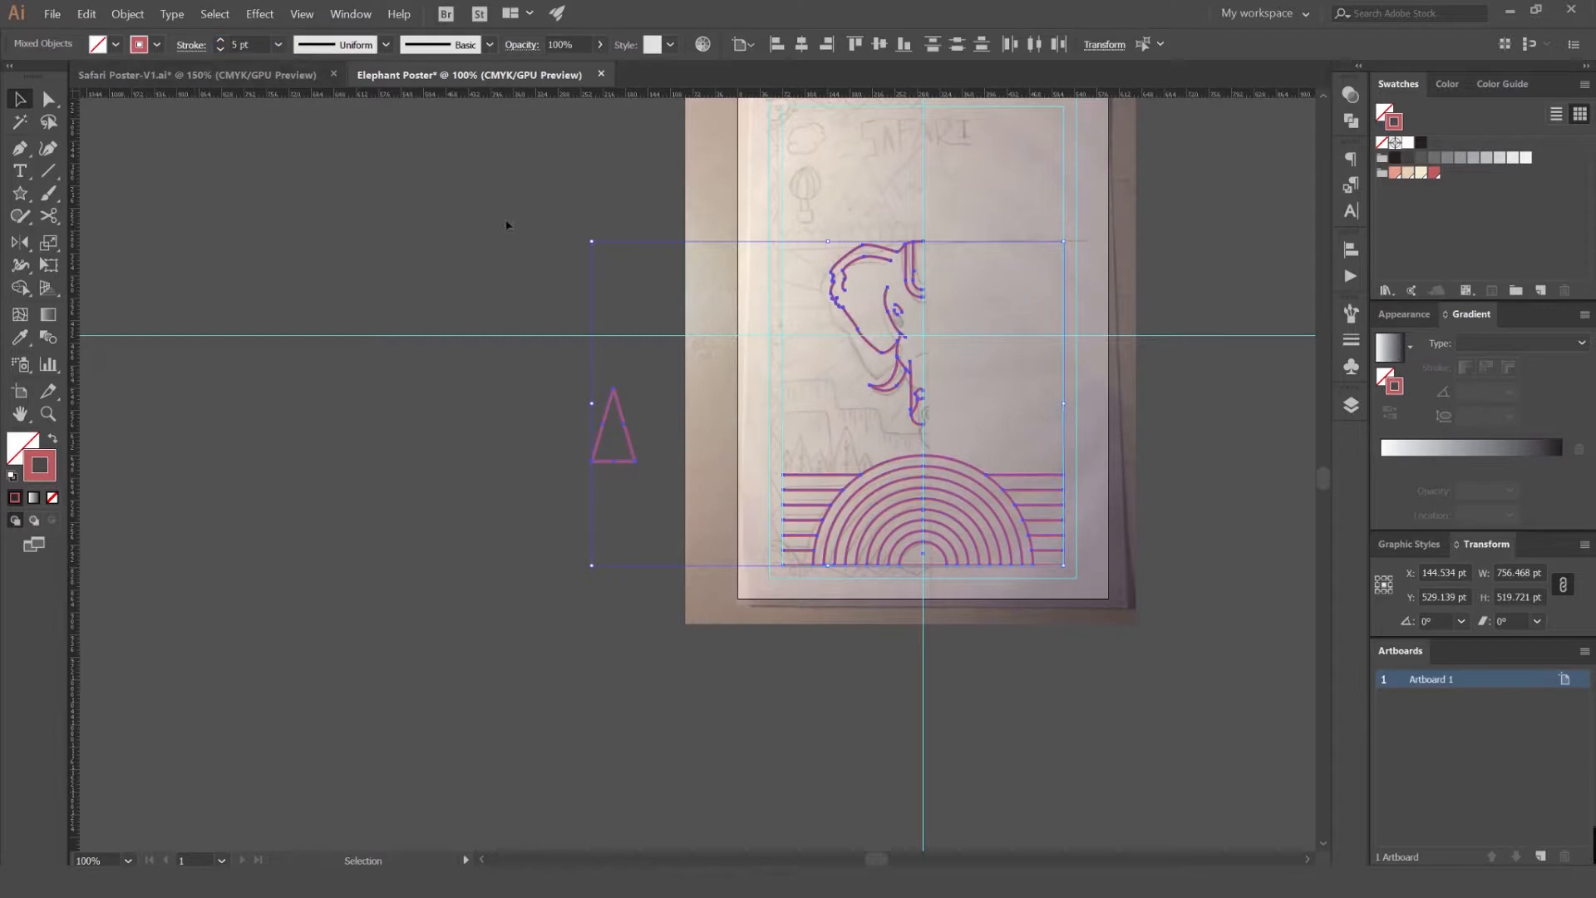
pyautogui.click(219, 49)
pyautogui.scroll(3, 821, 270)
pyautogui.click(961, 306)
pyautogui.scroll(-3, 957, 307)
pyautogui.moveTo(1015, 301); pyautogui.dragTo(896, 282)
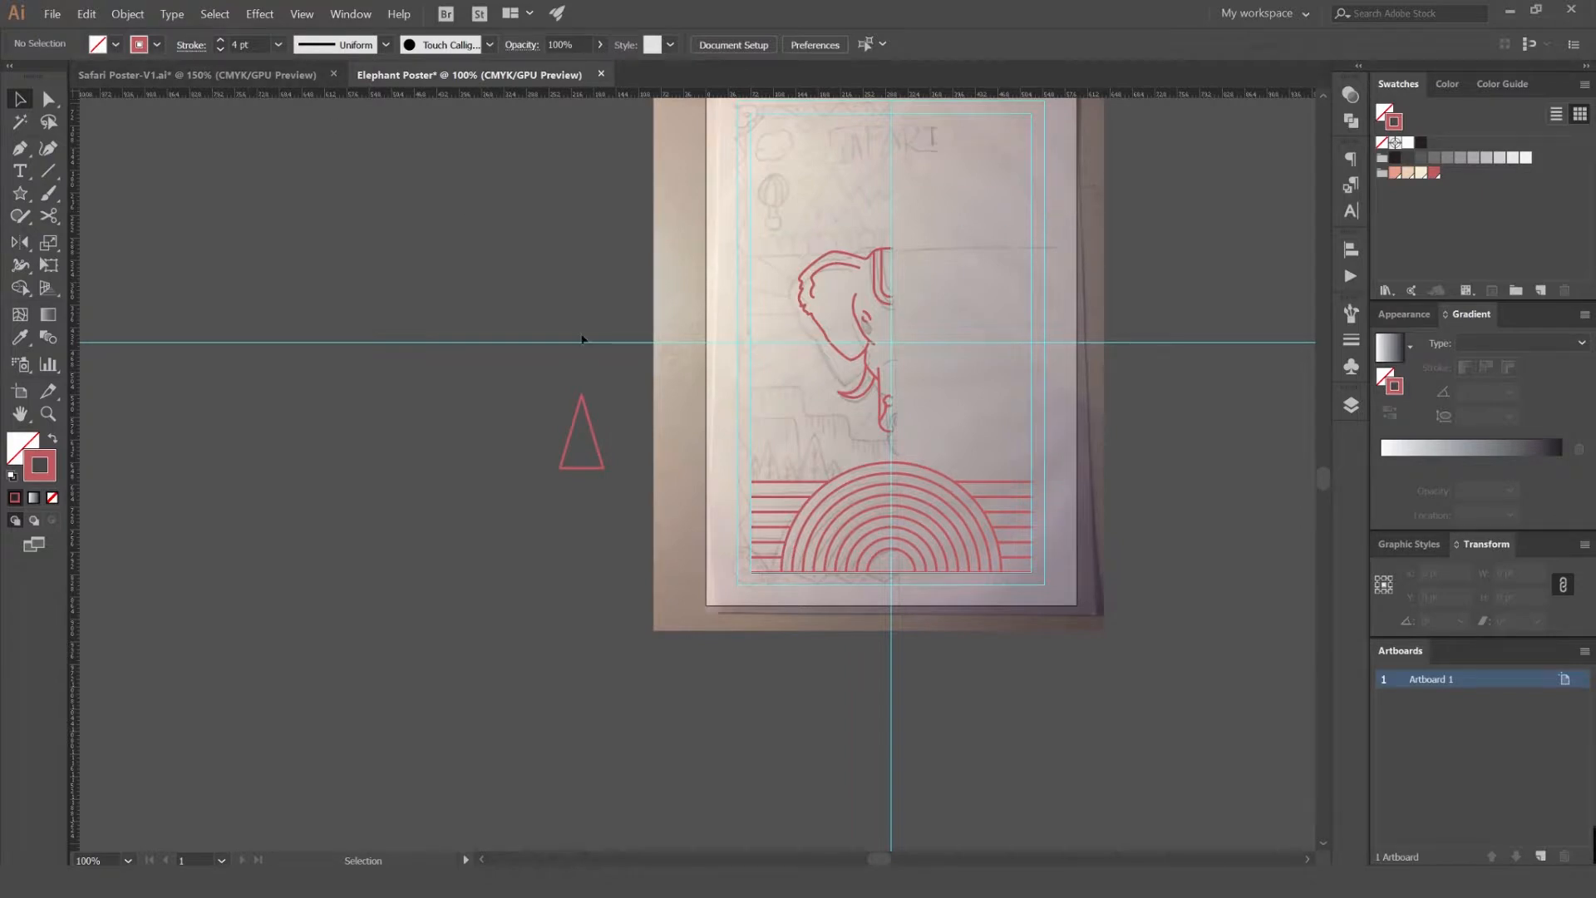
# - Enlarge the triangle beside the poster to about 300 by 509 pt and inspect its stroke thickness
pyautogui.scroll(2, 568, 394)
pyautogui.click(562, 435)
pyautogui.moveTo(631, 396)
pyautogui.mouseDown()
pyautogui.moveTo(731, 292)
pyautogui.moveTo(790, 147)
pyautogui.mouseUp()
pyautogui.click(706, 226)
pyautogui.scroll(7, 641, 274)
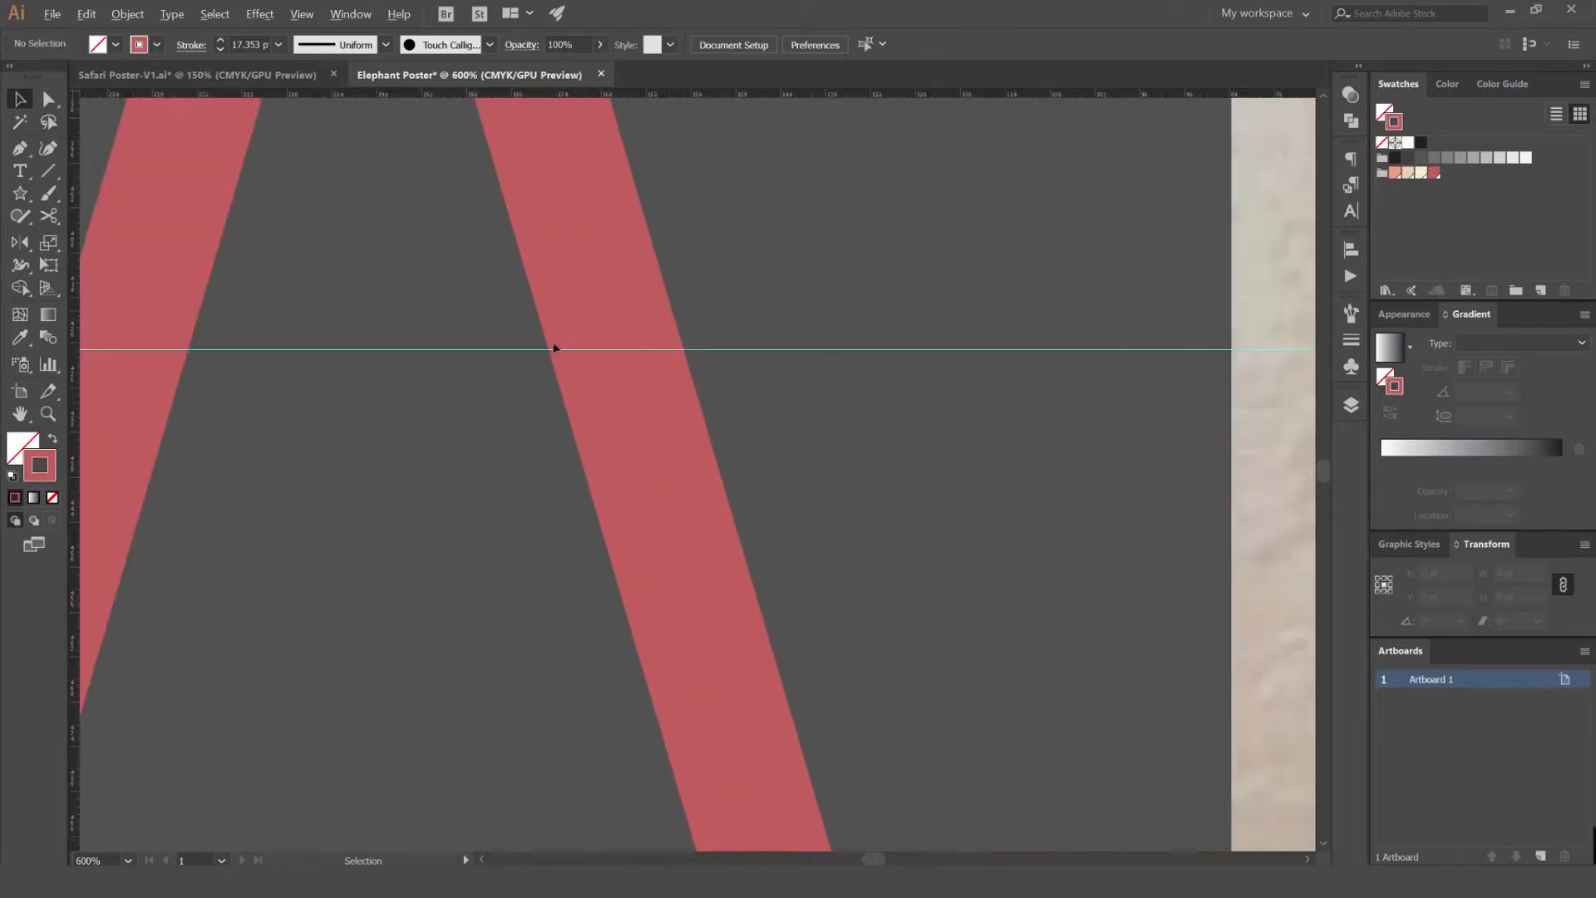
pyautogui.scroll(-7, 620, 332)
# - Try a 4 pt stroke on the enlarged triangle, compare the line thickness, and undo the change
pyautogui.click(566, 241)
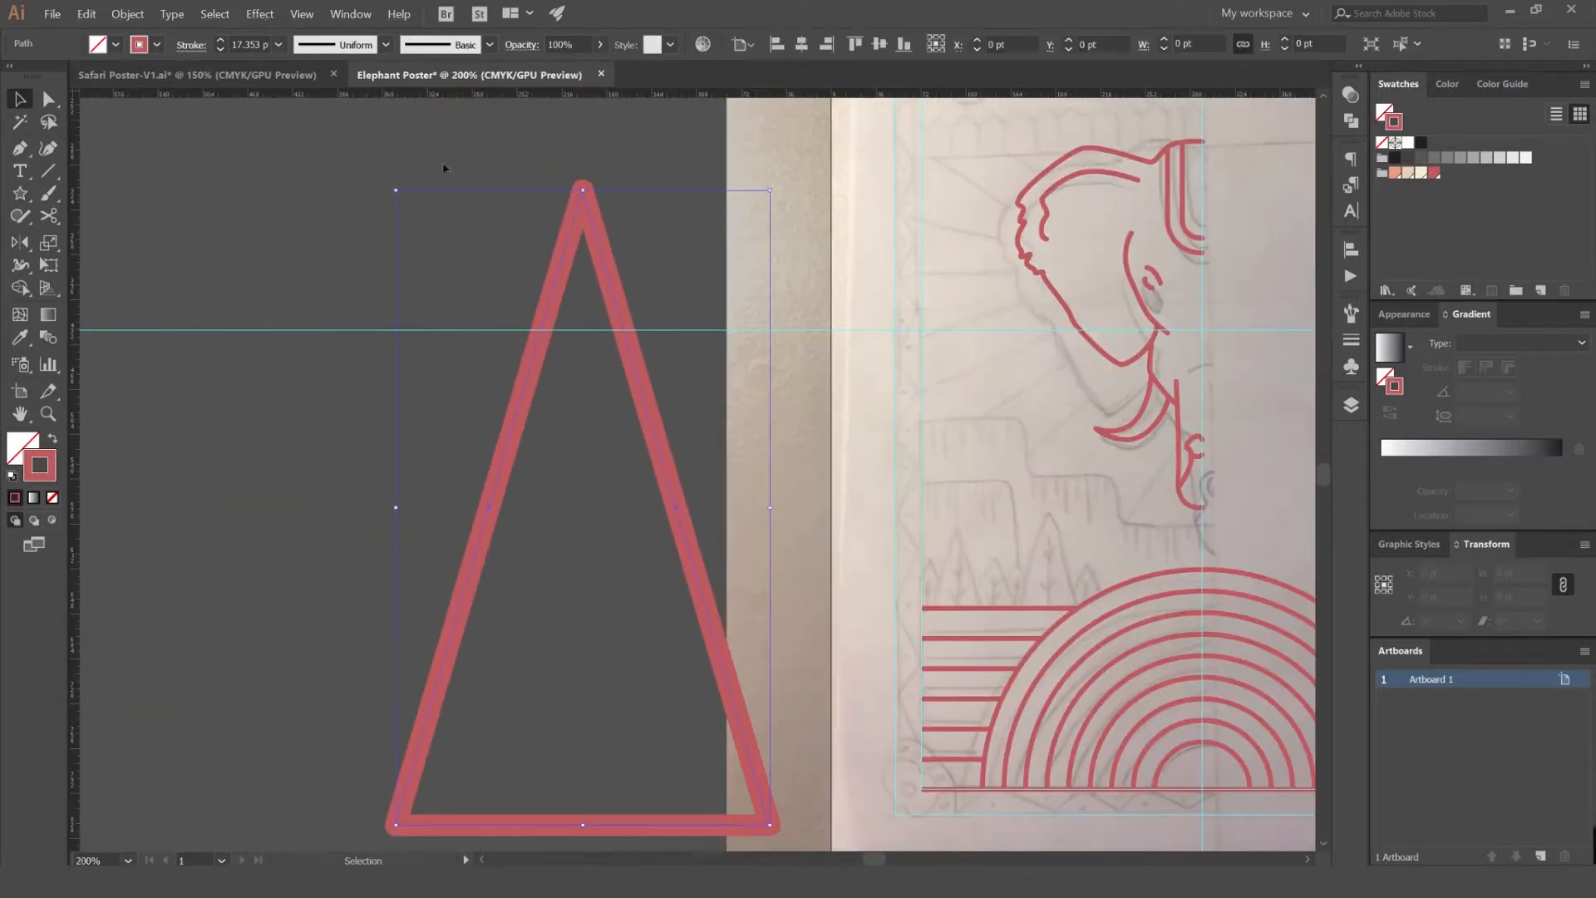
pyautogui.click(259, 44)
pyautogui.write('4')
pyautogui.press('Return')
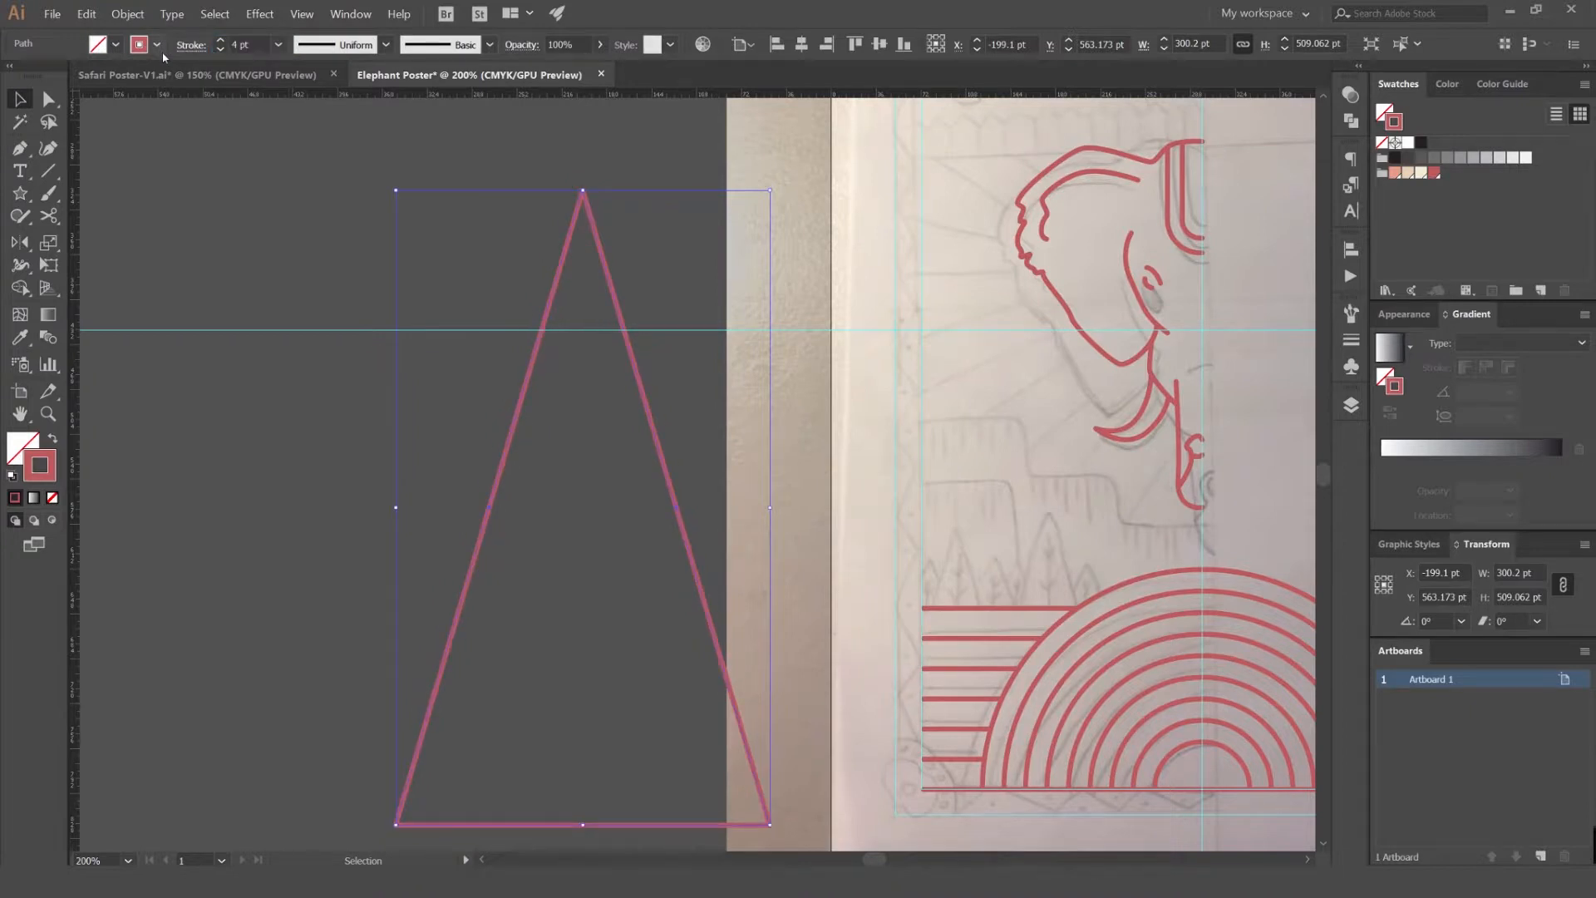
pyautogui.click(536, 232)
pyautogui.scroll(3, 580, 236)
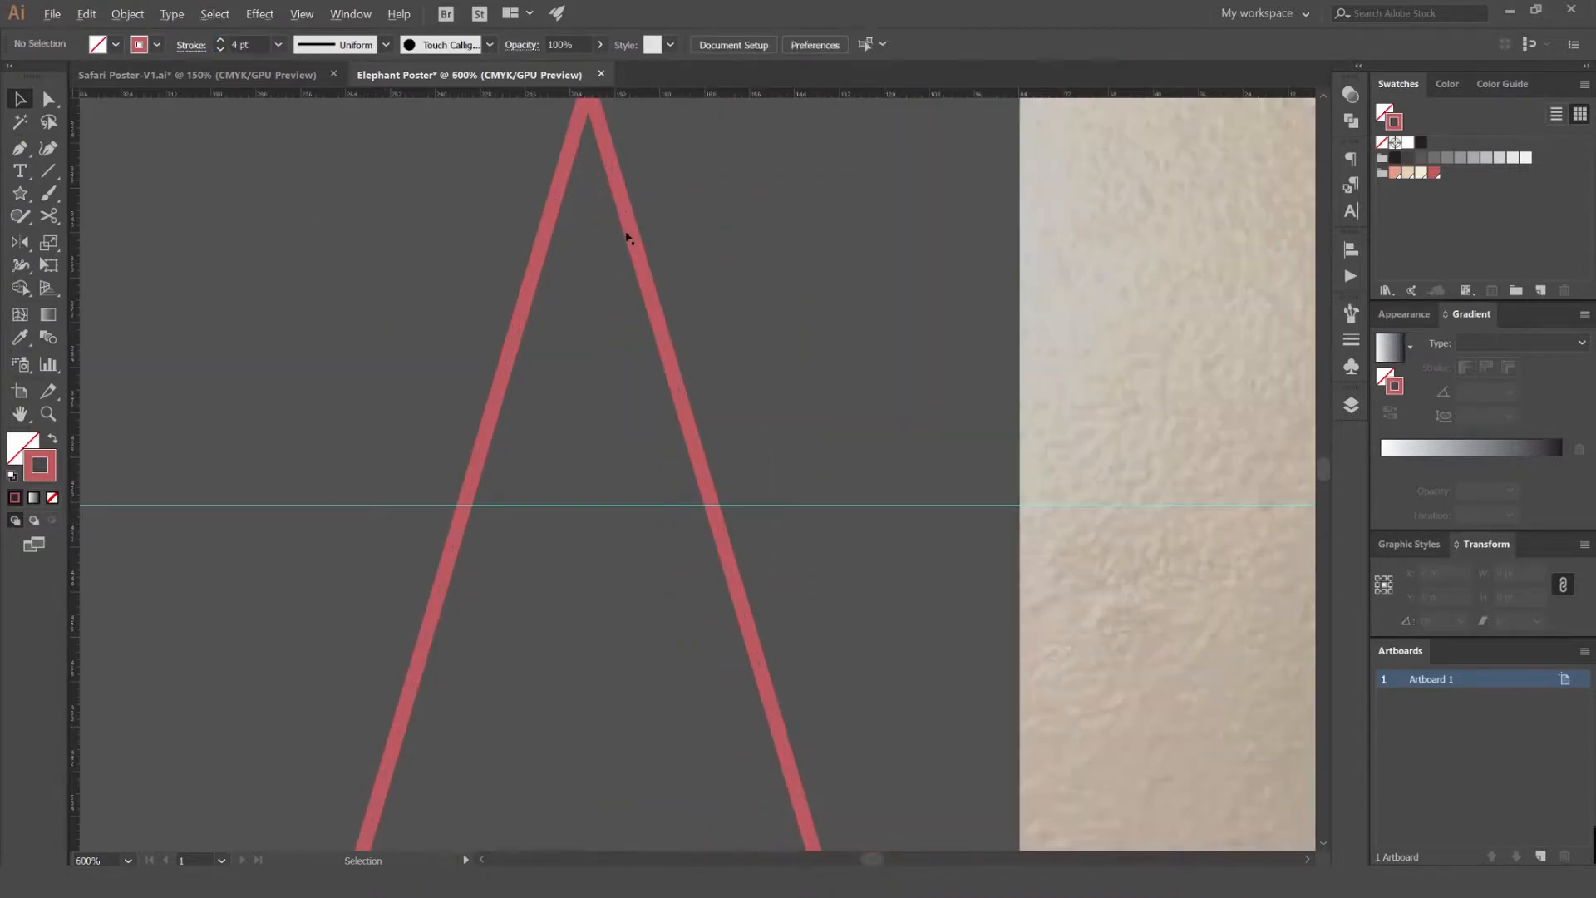
pyautogui.hotkey('ctrl', 'z')
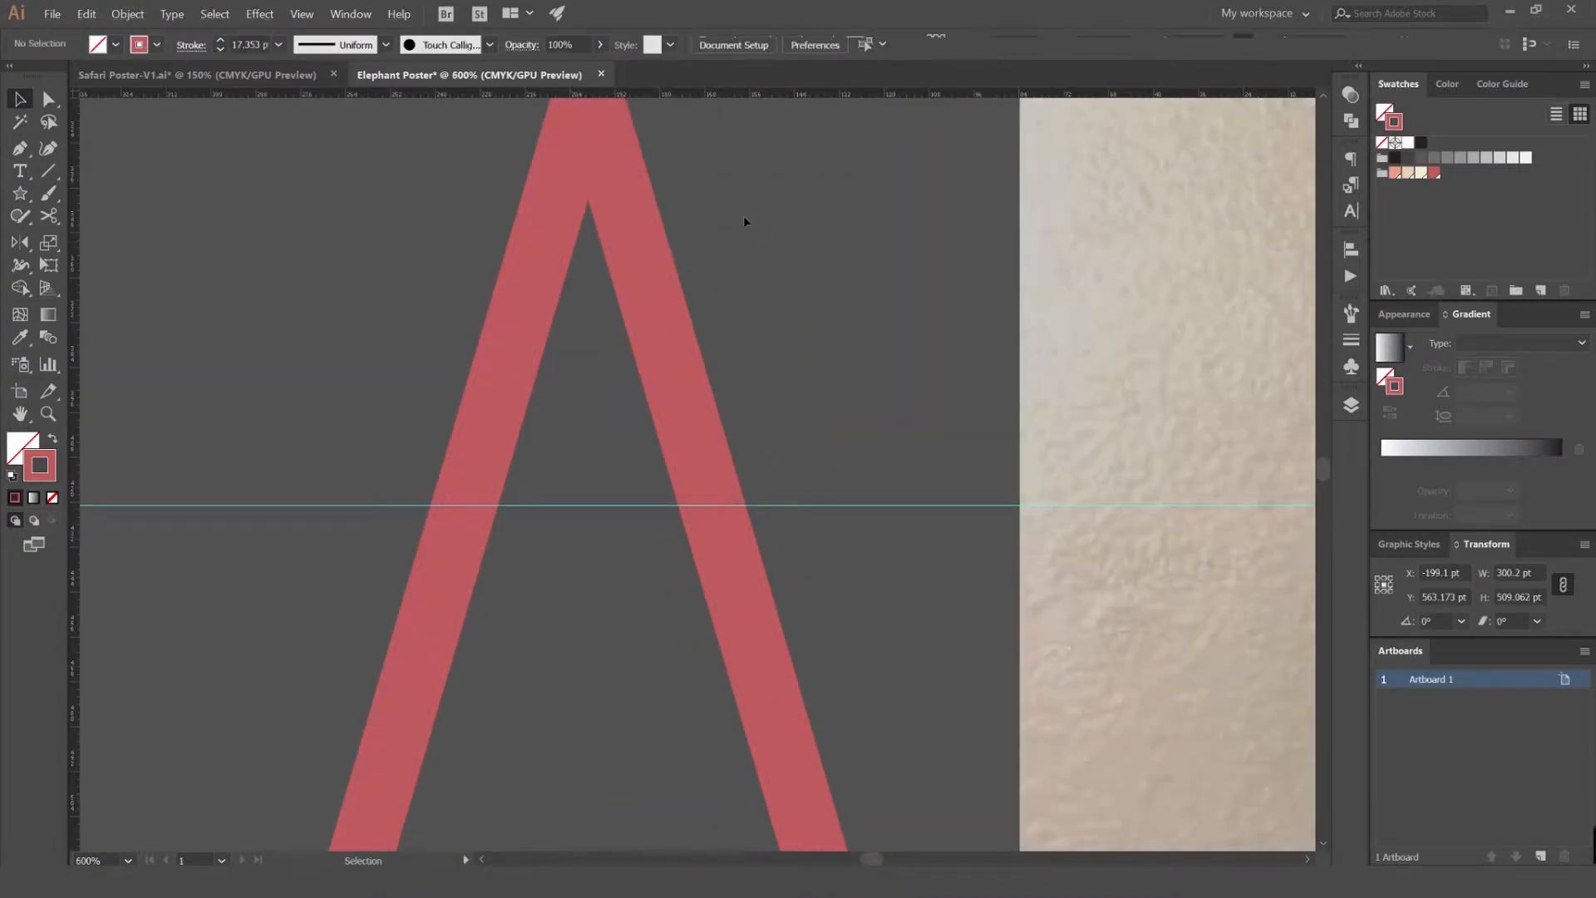
pyautogui.scroll(-2, 568, 327)
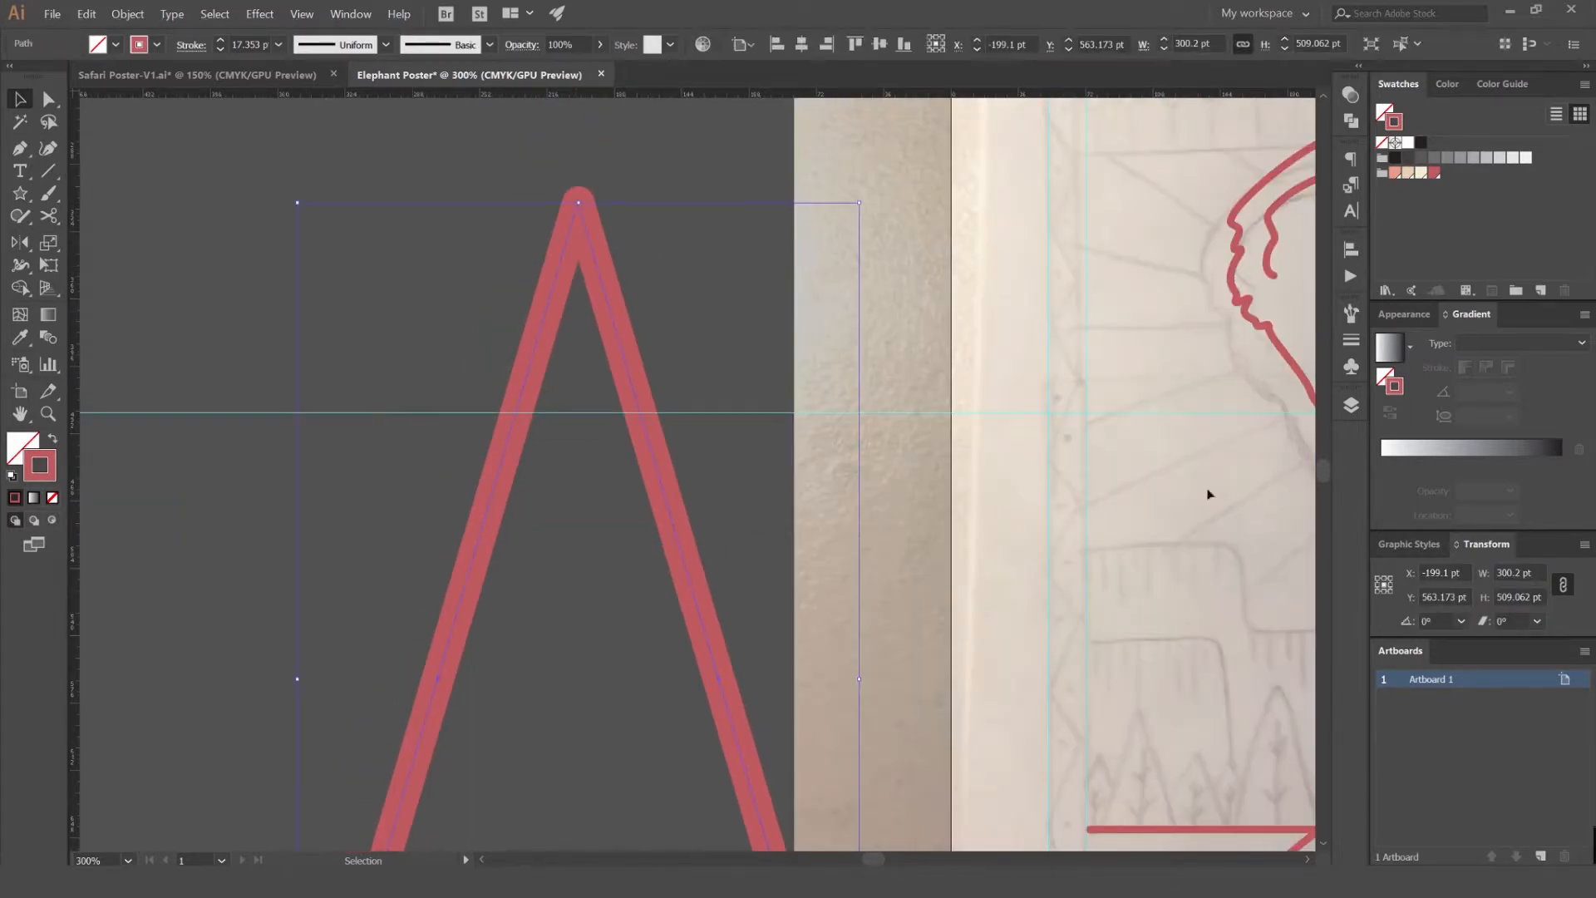
# - Turn off the Scale Strokes & Effects option for transformations
pyautogui.click(1583, 546)
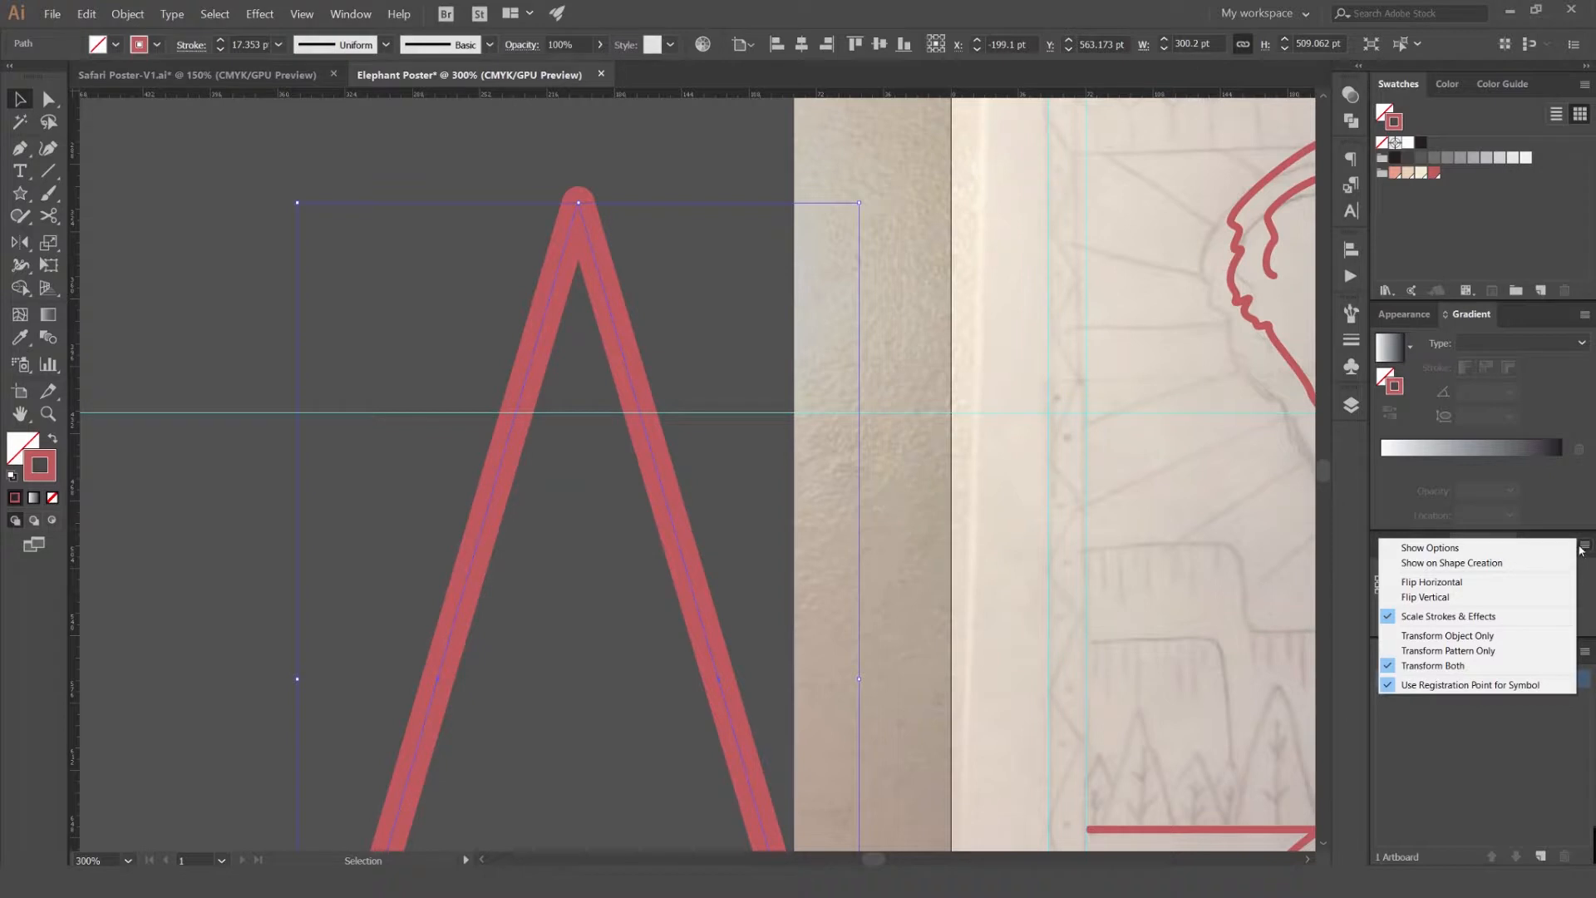
pyautogui.click(1586, 547)
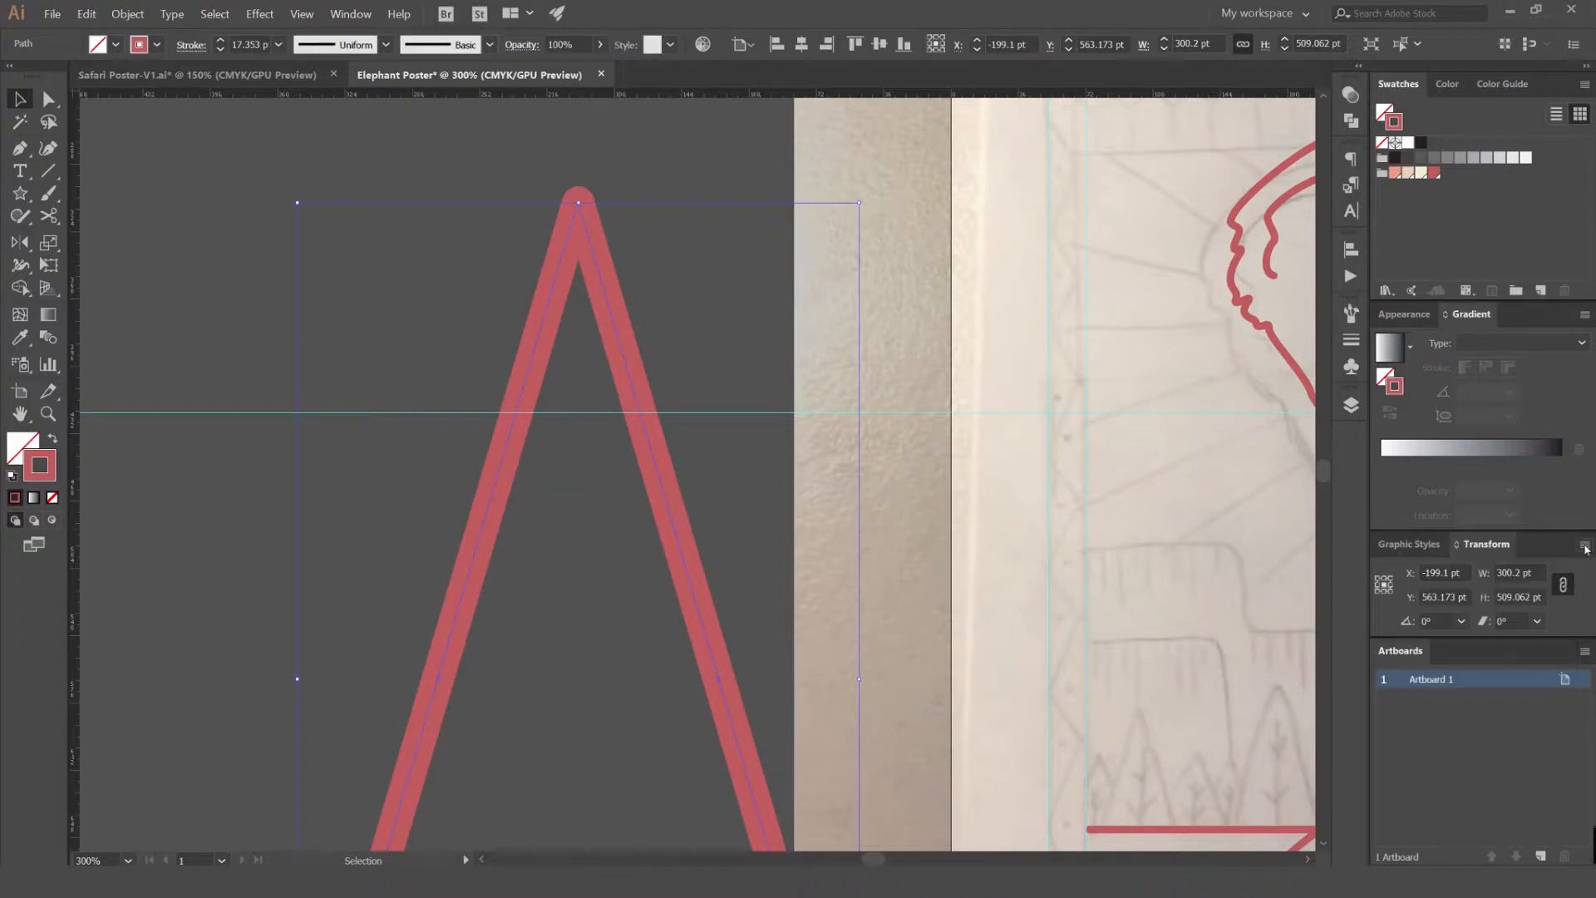
pyautogui.click(1585, 547)
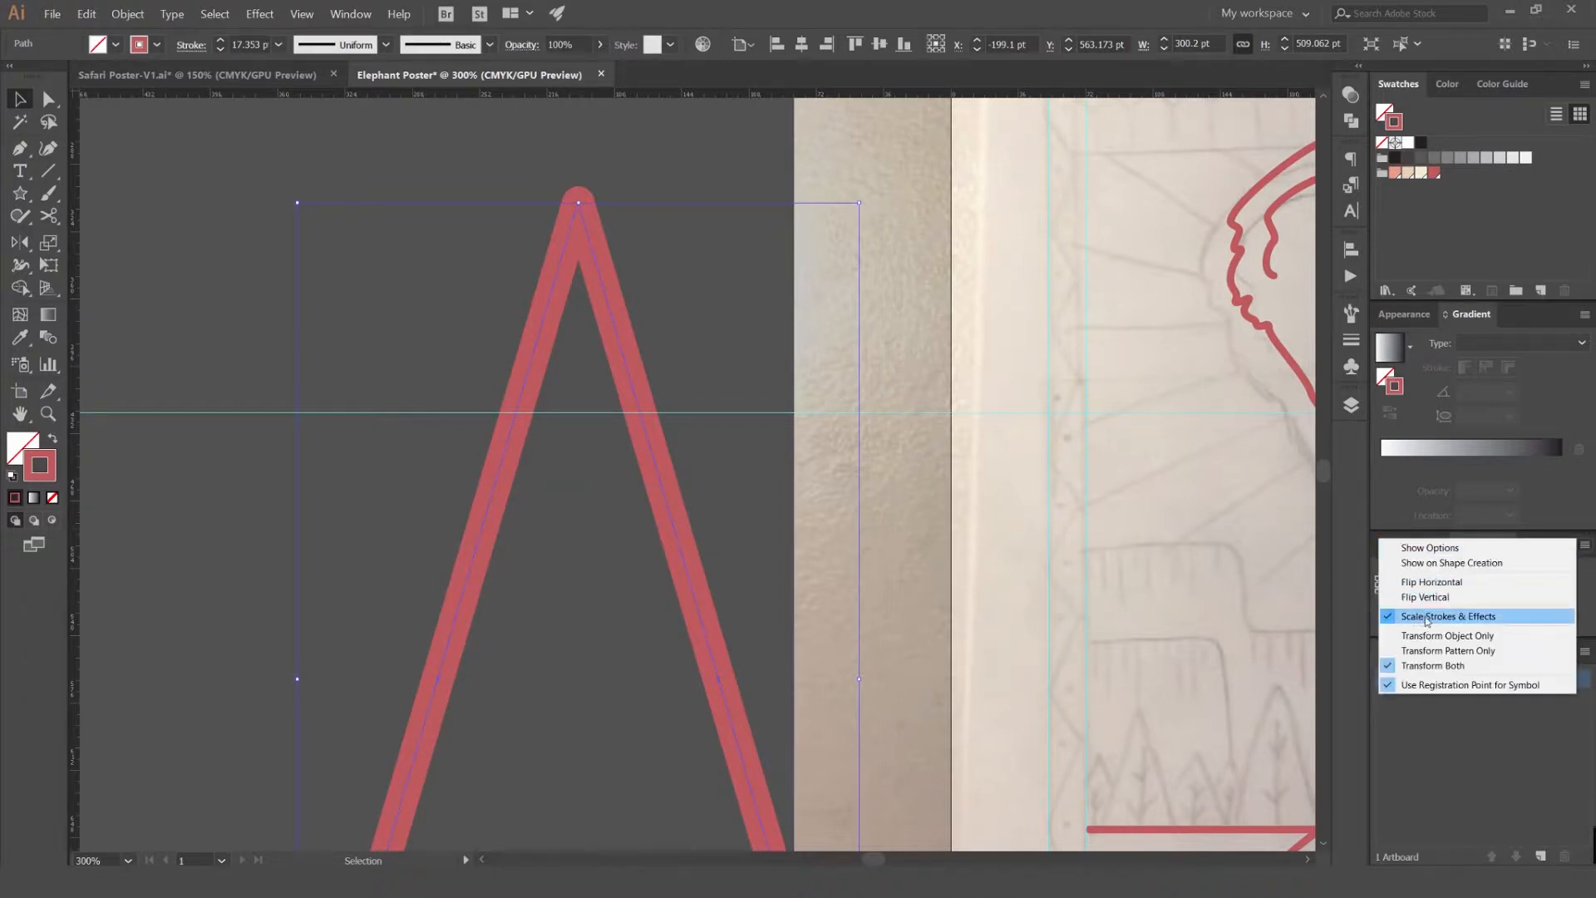
pyautogui.click(1436, 625)
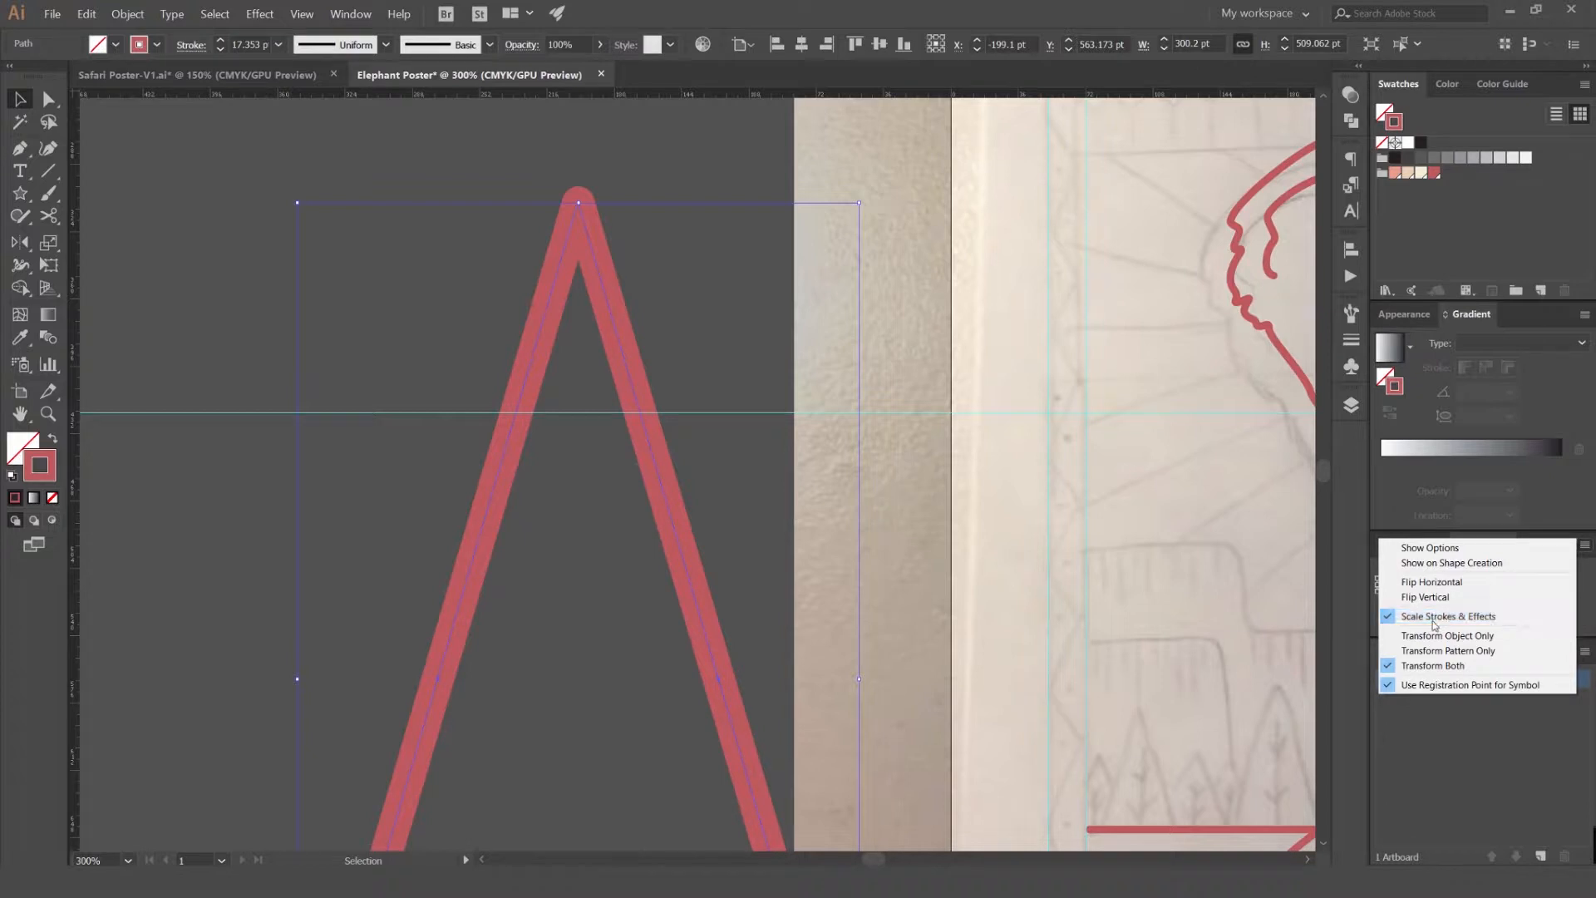
# - Set the enlarged triangle's stroke weight to 4 pt
pyautogui.moveTo(262, 44); pyautogui.dragTo(140, 48)
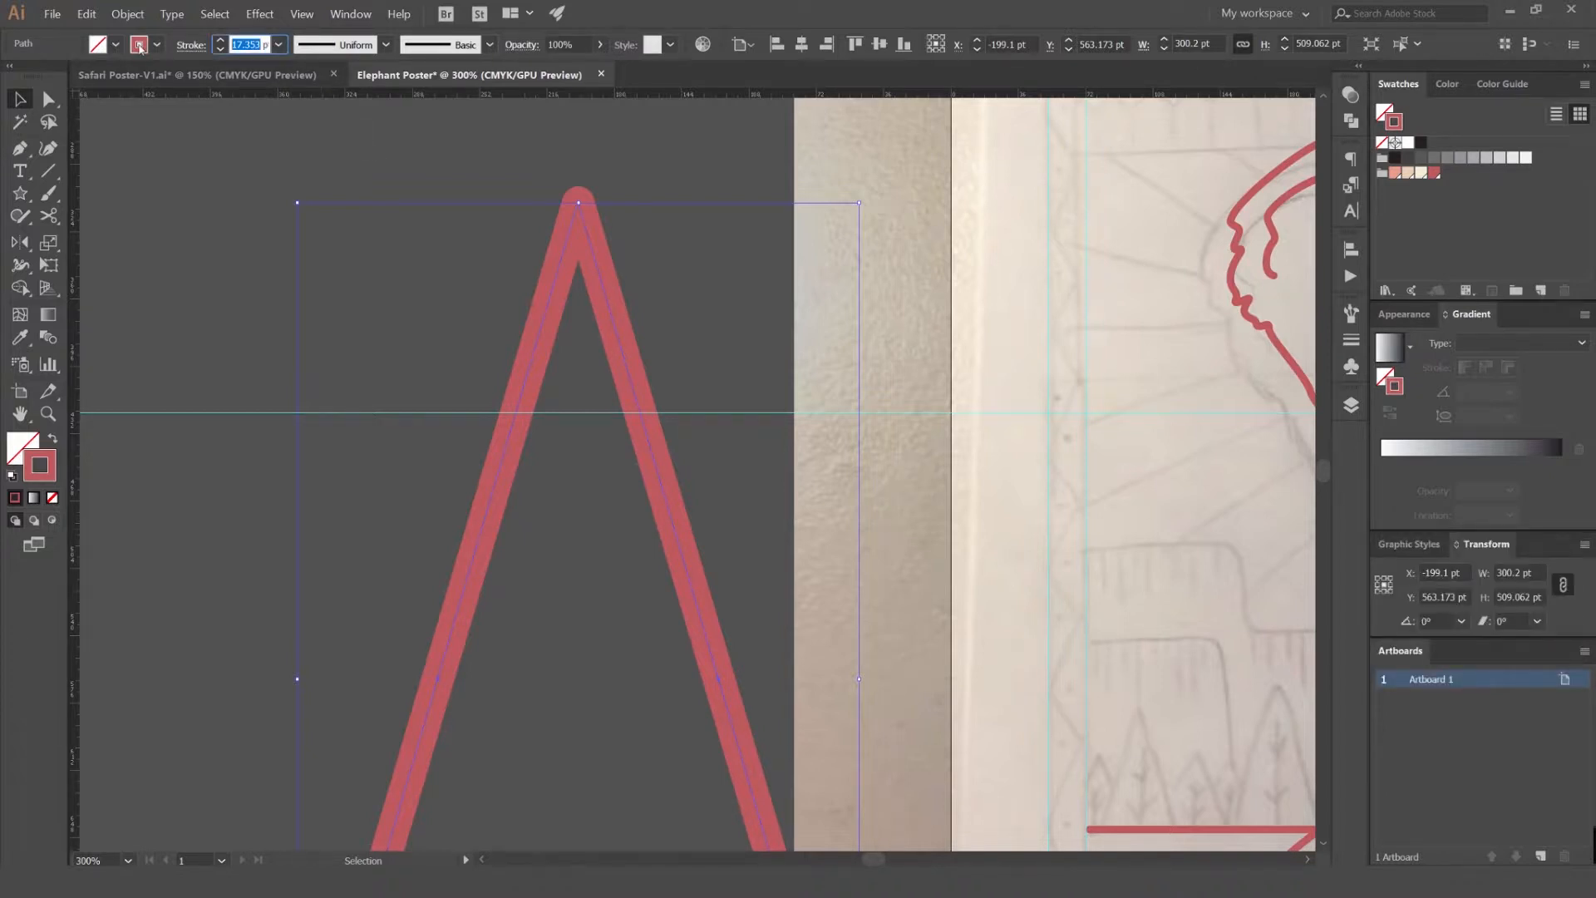
pyautogui.write('4')
pyautogui.press('Return')
pyautogui.scroll(-2, 420, 185)
# - Test scaling the triangle proportionally about its centre, first much smaller and then larger again
pyautogui.keyDown('alt'); pyautogui.keyDown('shift'); pyautogui.moveTo(641, 195); pyautogui.dragTo(517, 402); pyautogui.keyUp('shift'); pyautogui.keyUp('alt')
pyautogui.scroll(4, 478, 398)
pyautogui.click(522, 386)
pyautogui.click(535, 474)
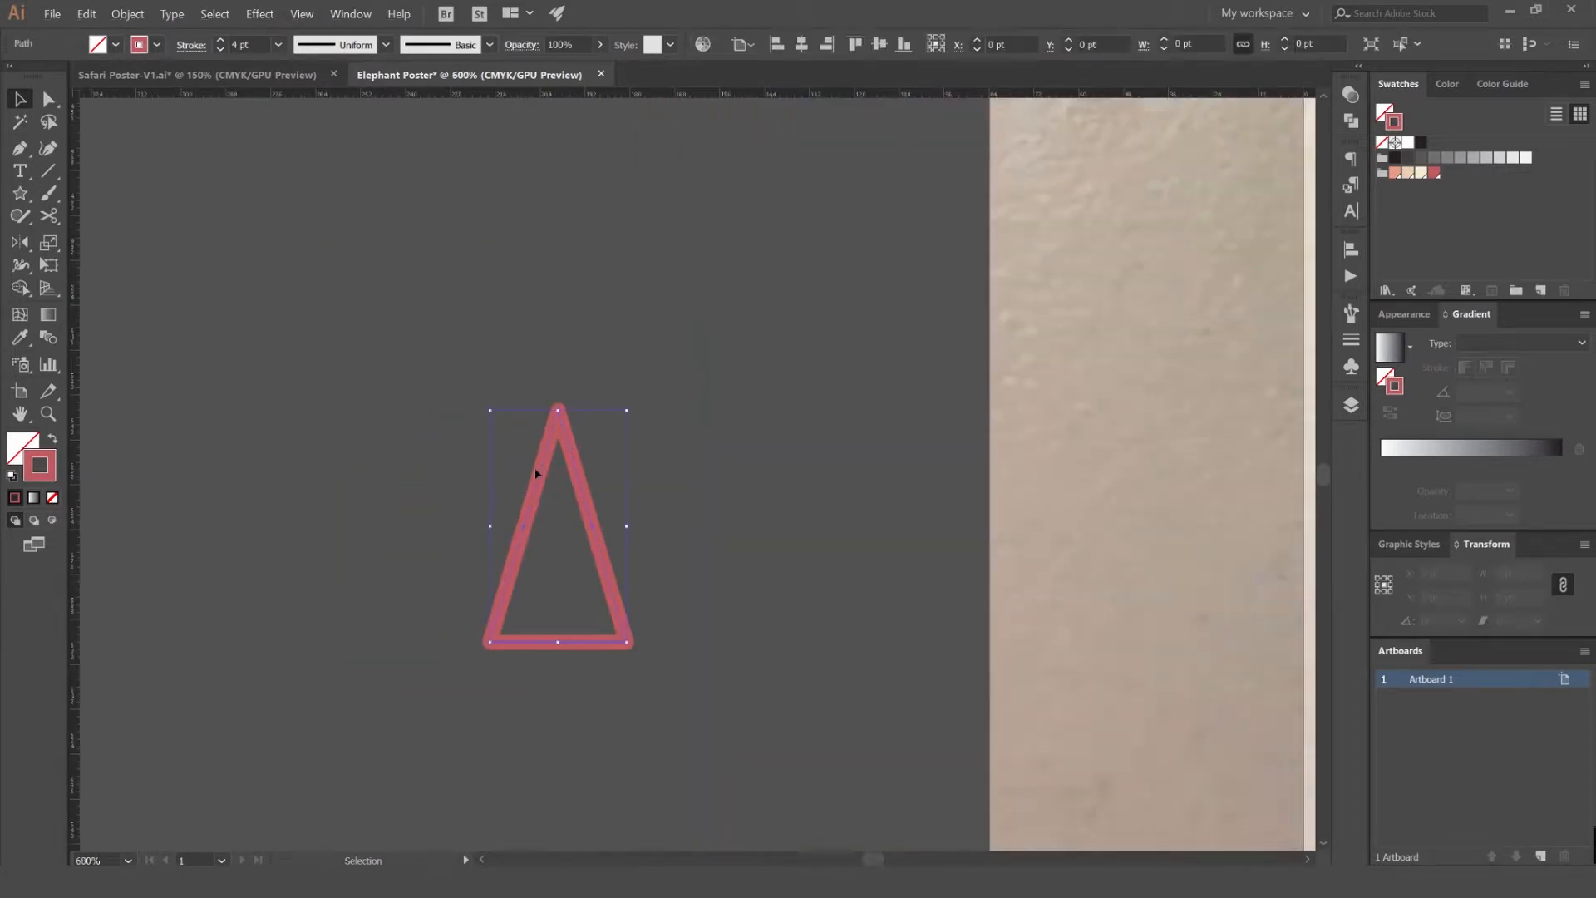
pyautogui.keyDown('alt'); pyautogui.keyDown('shift'); pyautogui.moveTo(627, 410); pyautogui.dragTo(824, 183); pyautogui.keyUp('shift'); pyautogui.keyUp('alt')
pyautogui.scroll(-4, 822, 225)
pyautogui.click(755, 274)
pyautogui.click(772, 273)
pyautogui.click(837, 138)
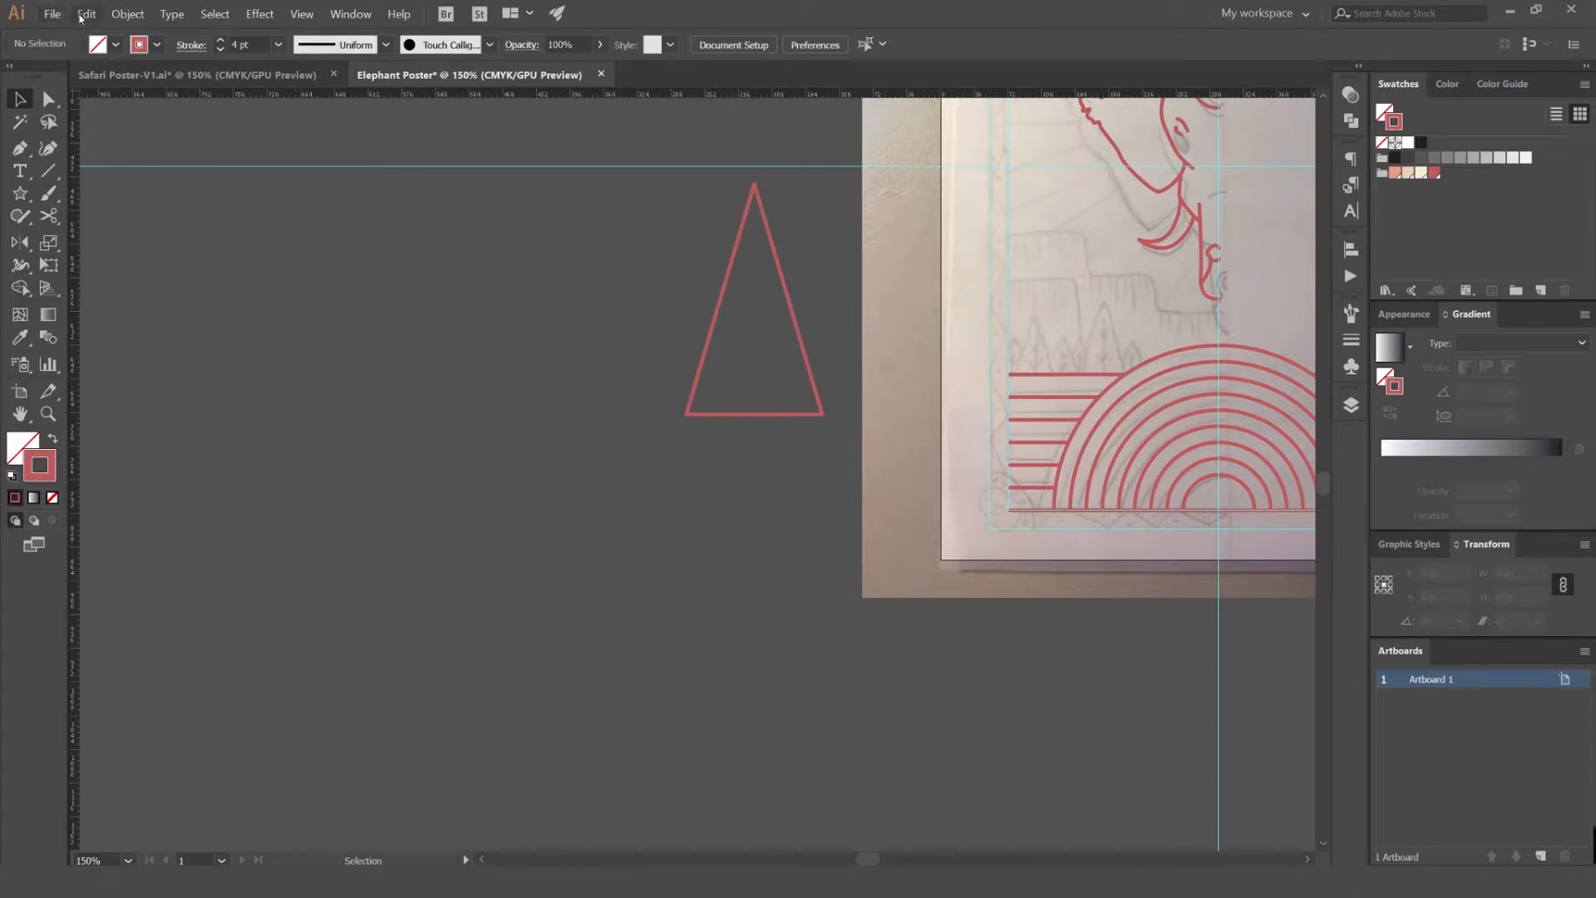
pyautogui.click(52, 14)
pyautogui.click(139, 324)
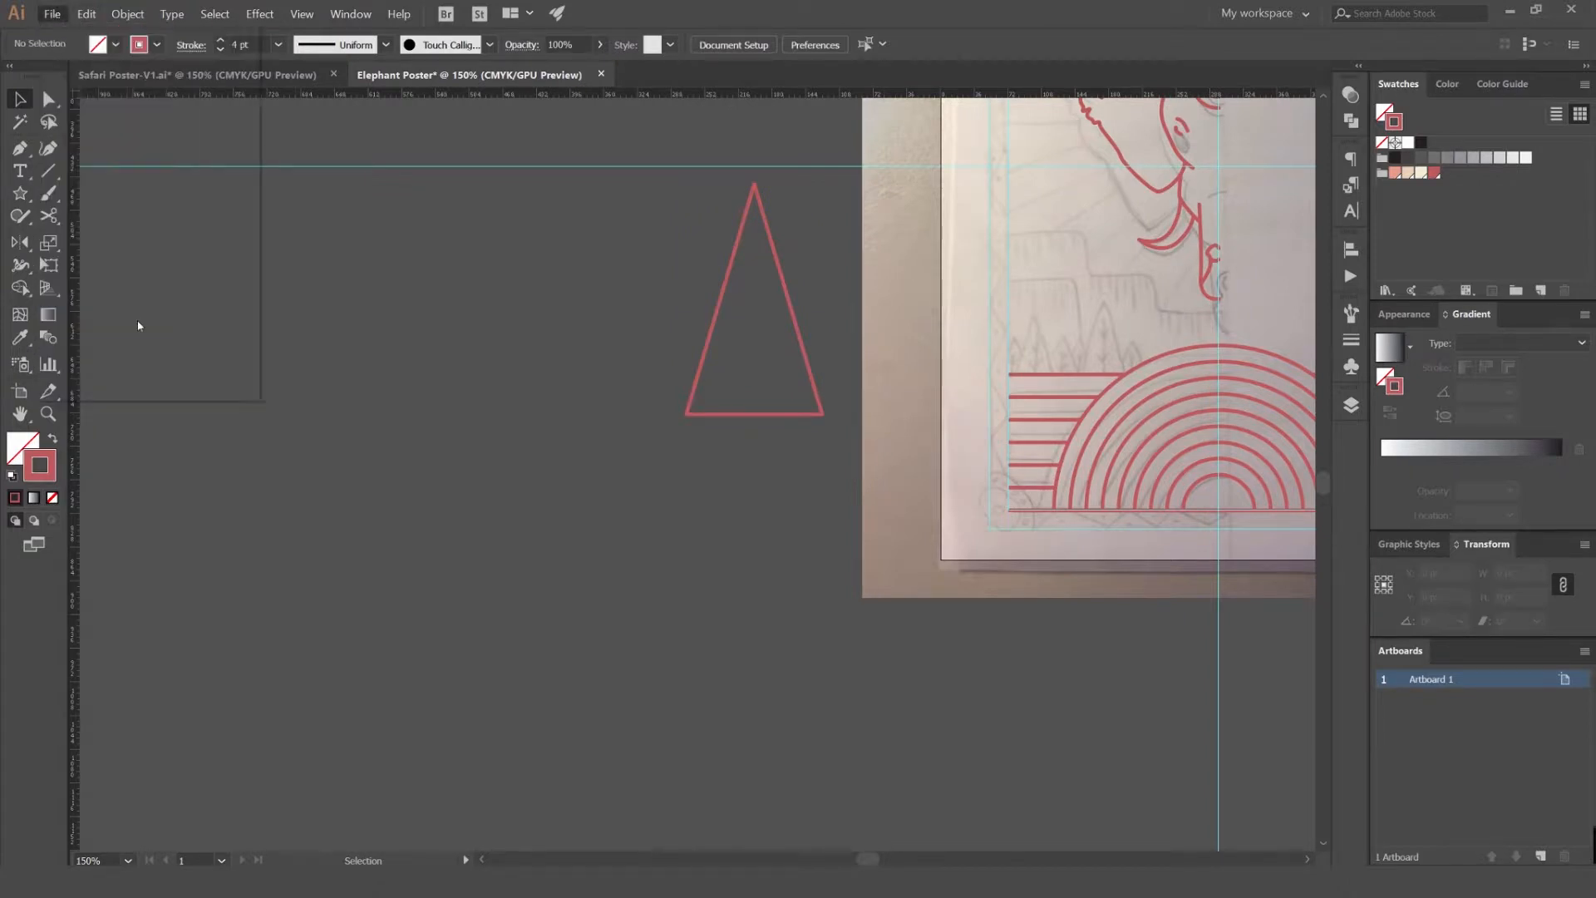
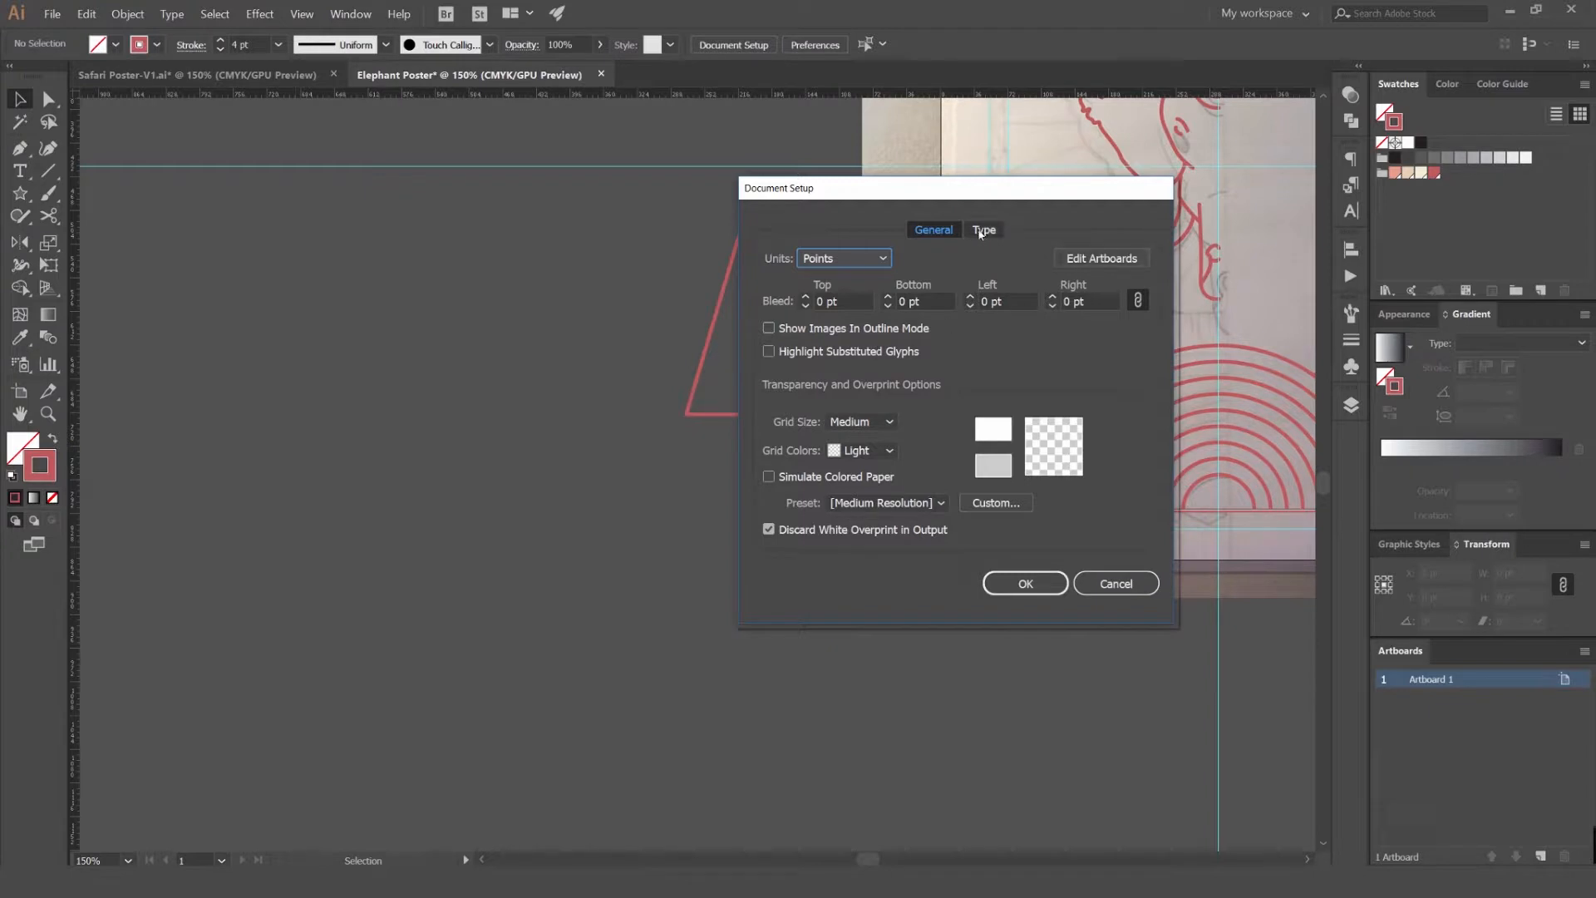
pyautogui.click(1115, 582)
pyautogui.click(43, 18)
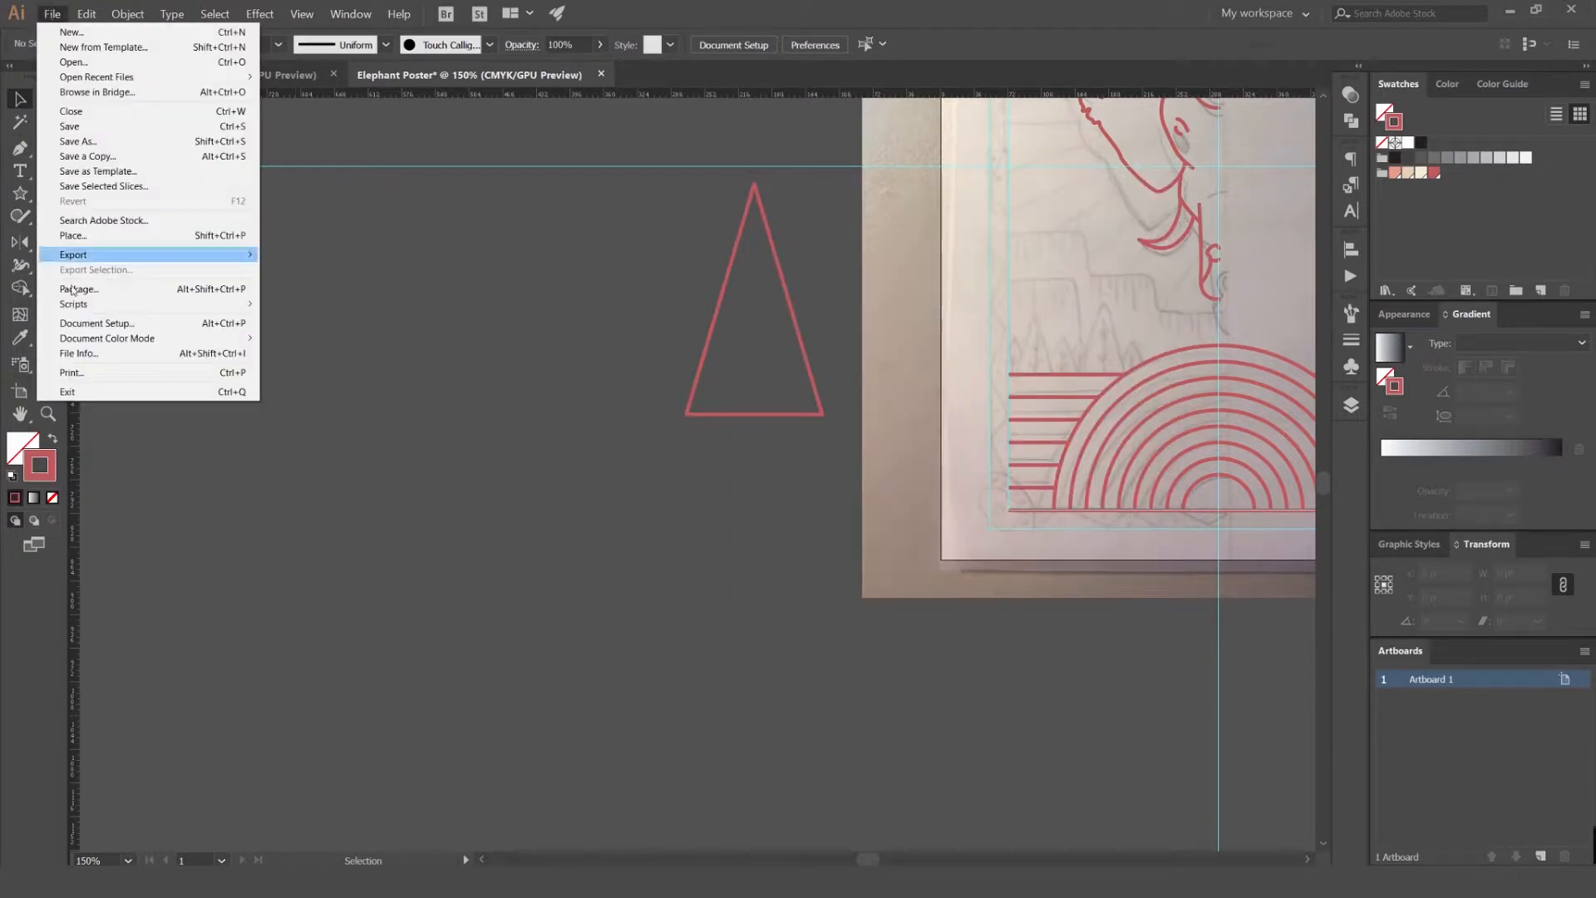
pyautogui.moveTo(86, 14)
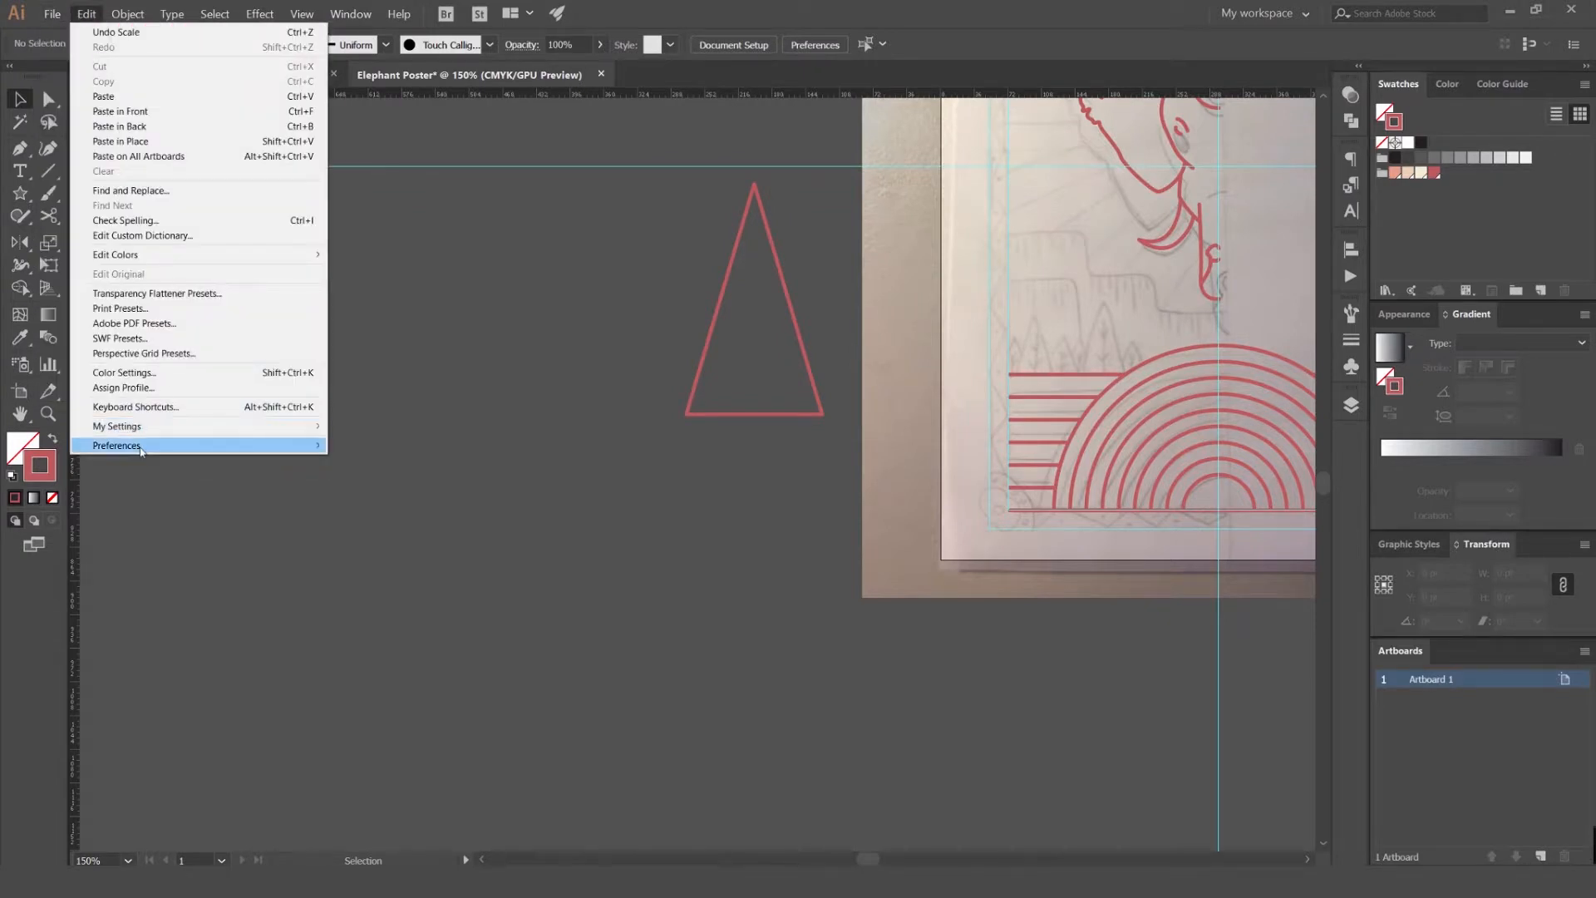
pyautogui.moveTo(141, 450)
pyautogui.click(630, 256)
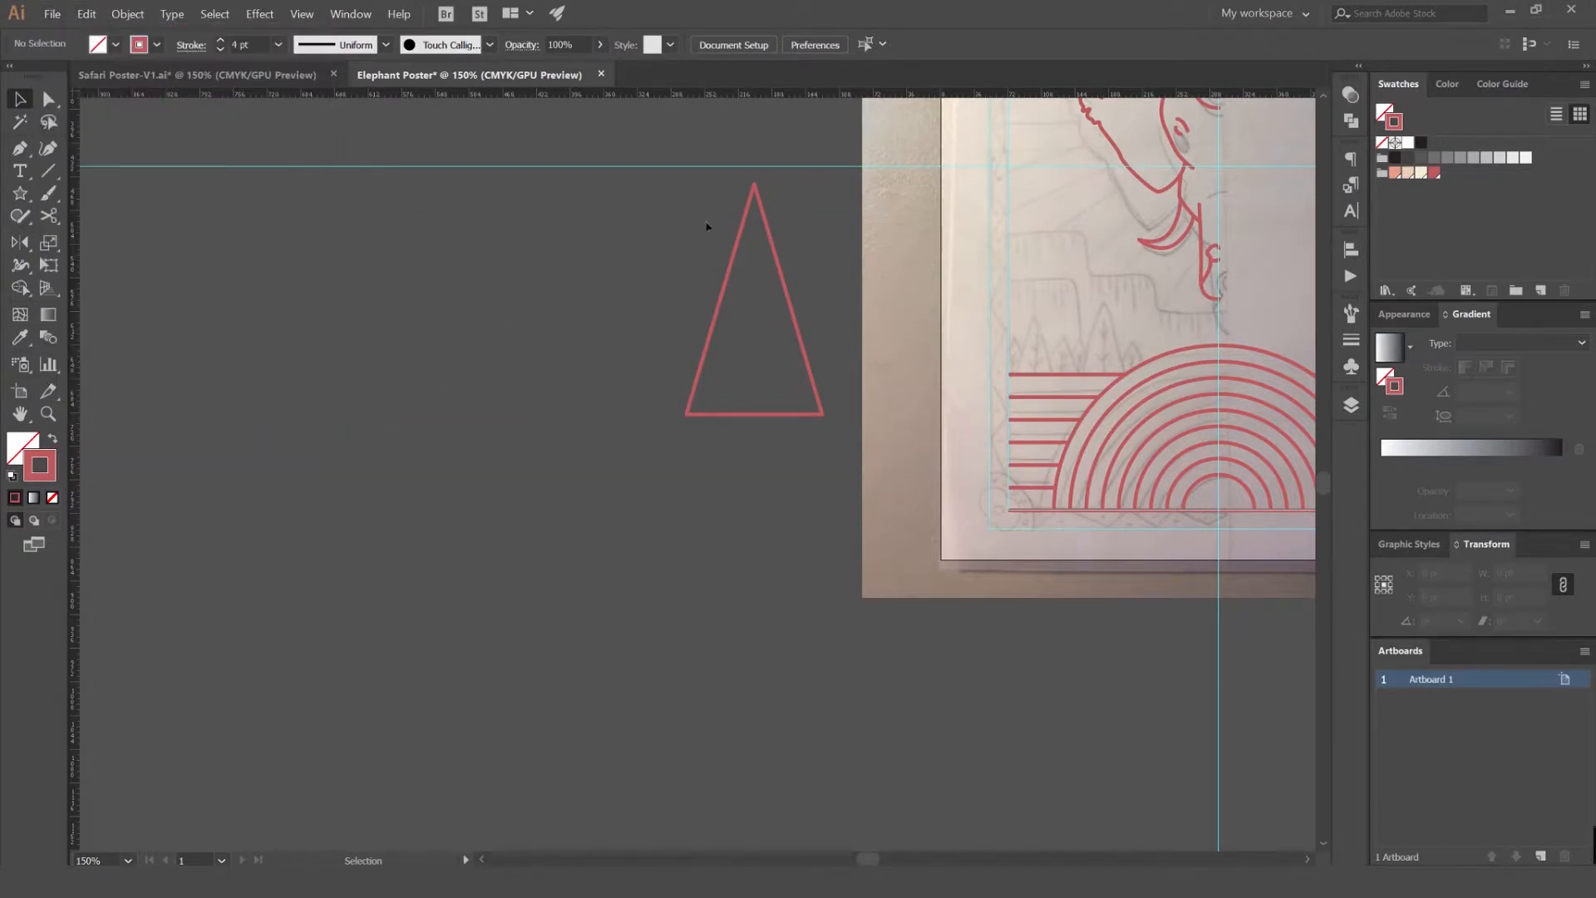
# - Scale the triangle down to about 32 by 55 pt and deselect it
pyautogui.click(763, 211)
pyautogui.moveTo(823, 183); pyautogui.dragTo(769, 209)
pyautogui.click(785, 225)
pyautogui.scroll(5, 769, 290)
pyautogui.click(744, 334)
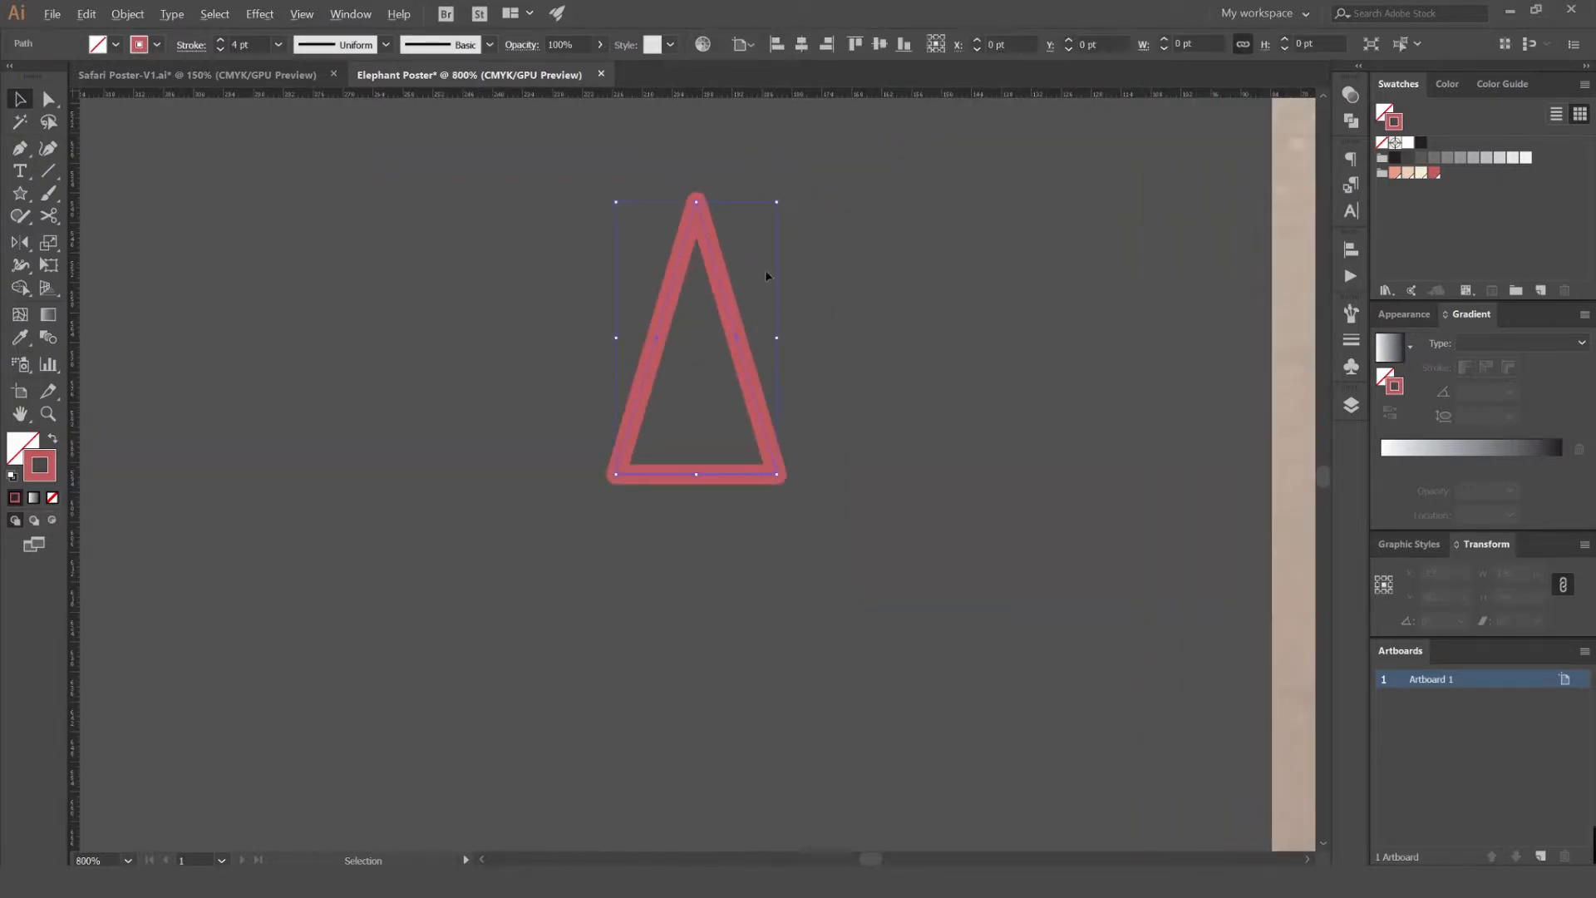
pyautogui.scroll(-4, 769, 246)
pyautogui.scroll(2, 772, 248)
pyautogui.moveTo(771, 220); pyautogui.dragTo(787, 196)
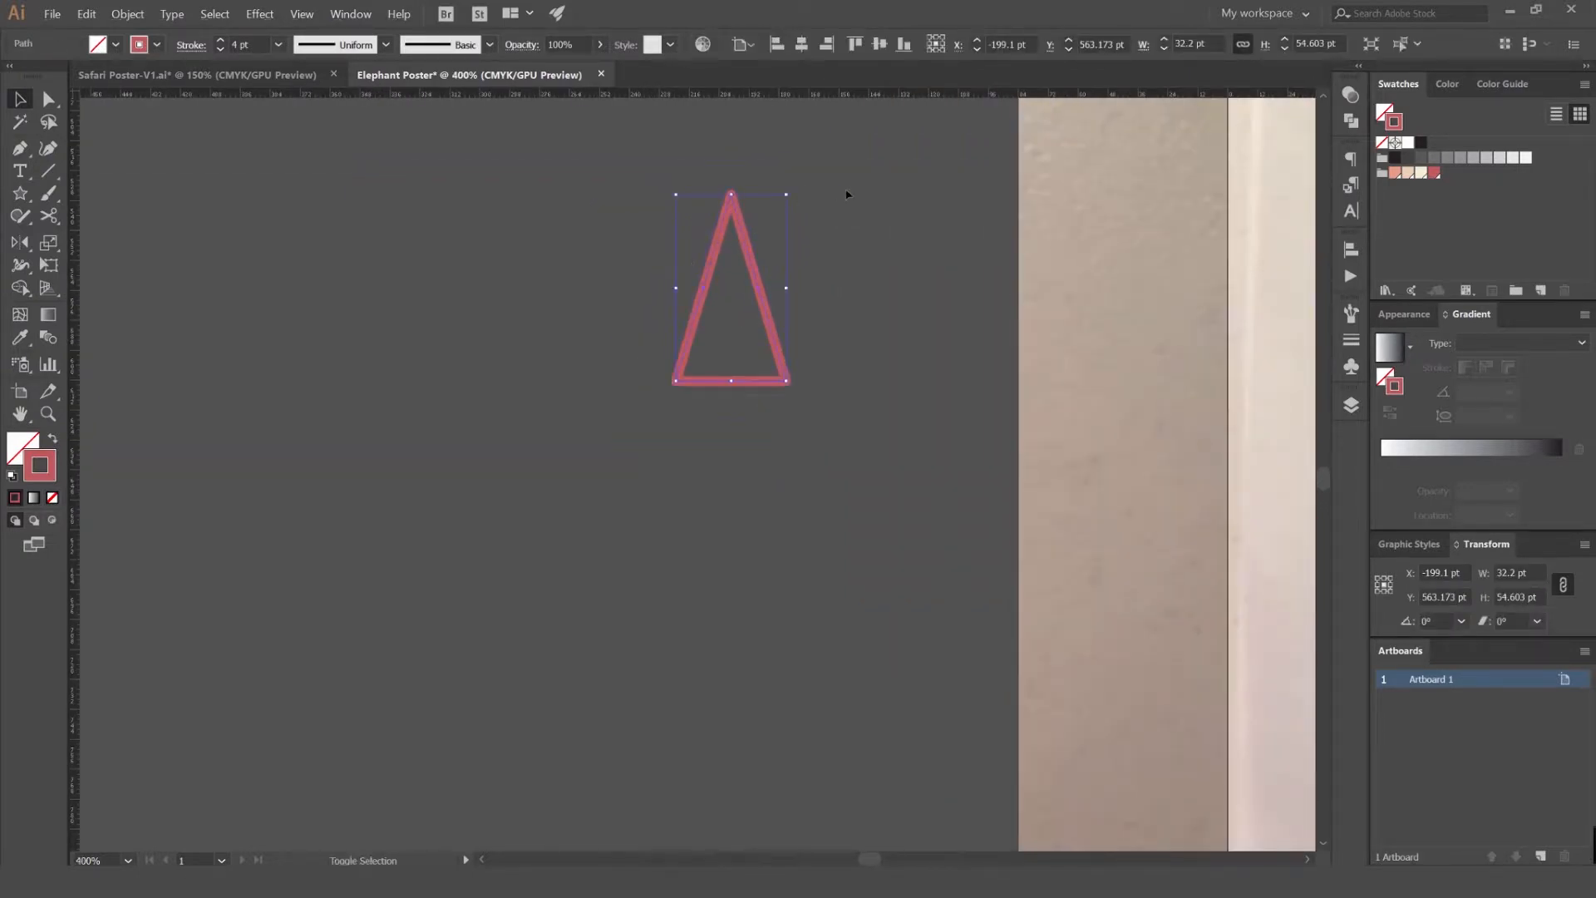
pyautogui.click(837, 195)
# - Draw a vertical trunk line with the Pen tool from the midpoint of the triangle's base up to its upper half
pyautogui.scroll(2, 806, 283)
pyautogui.moveTo(798, 310); pyautogui.dragTo(862, 330)
pyautogui.press('p')
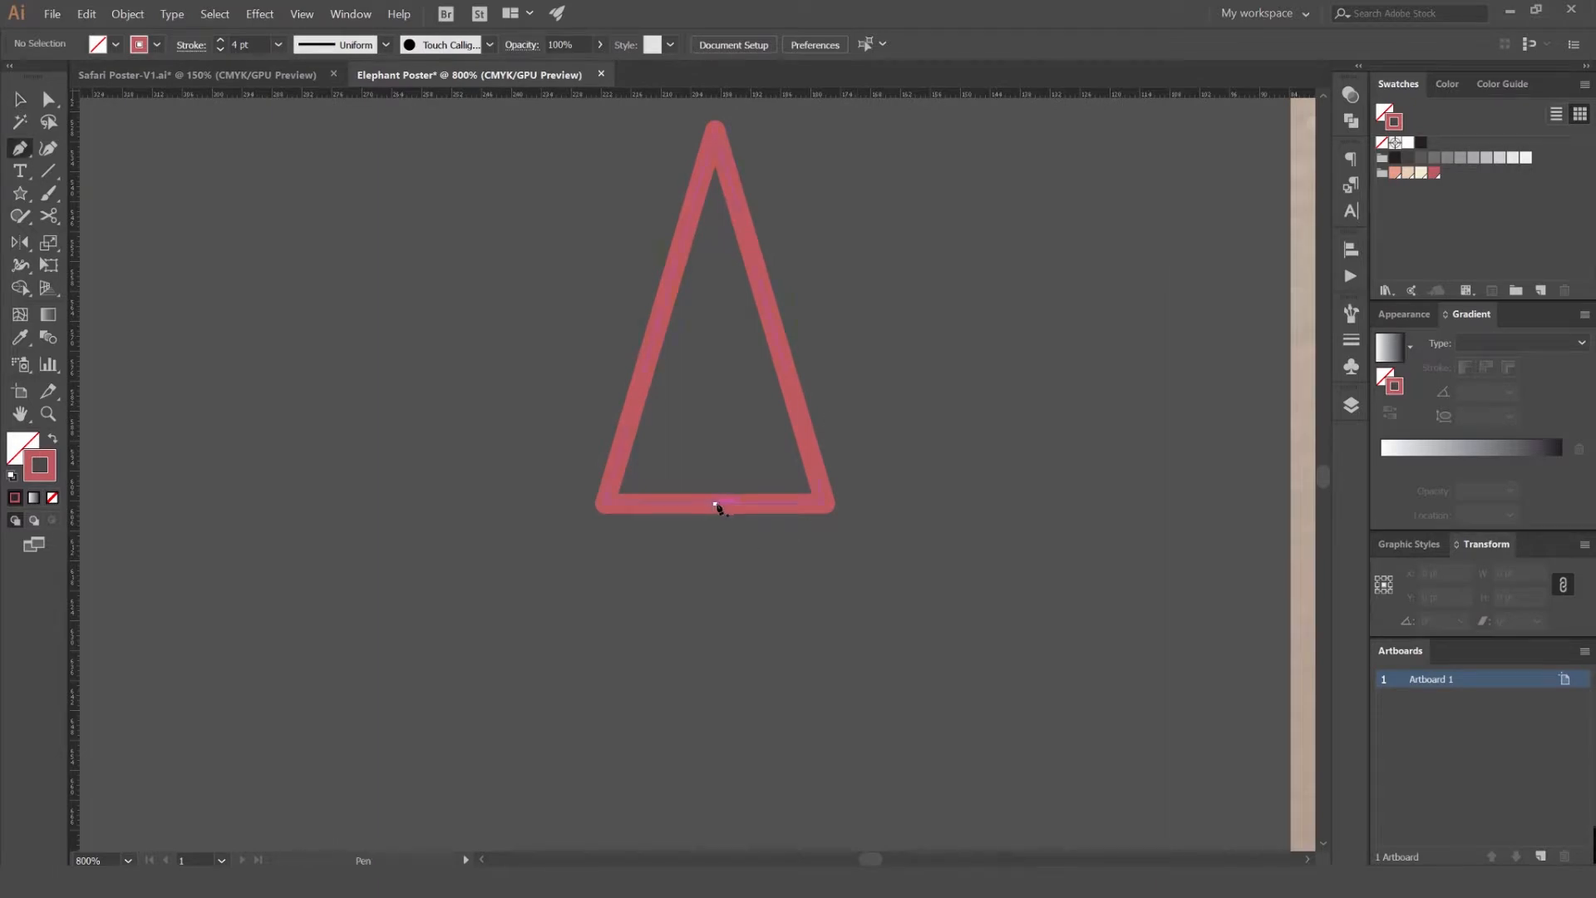
pyautogui.click(715, 503)
pyautogui.click(716, 285)
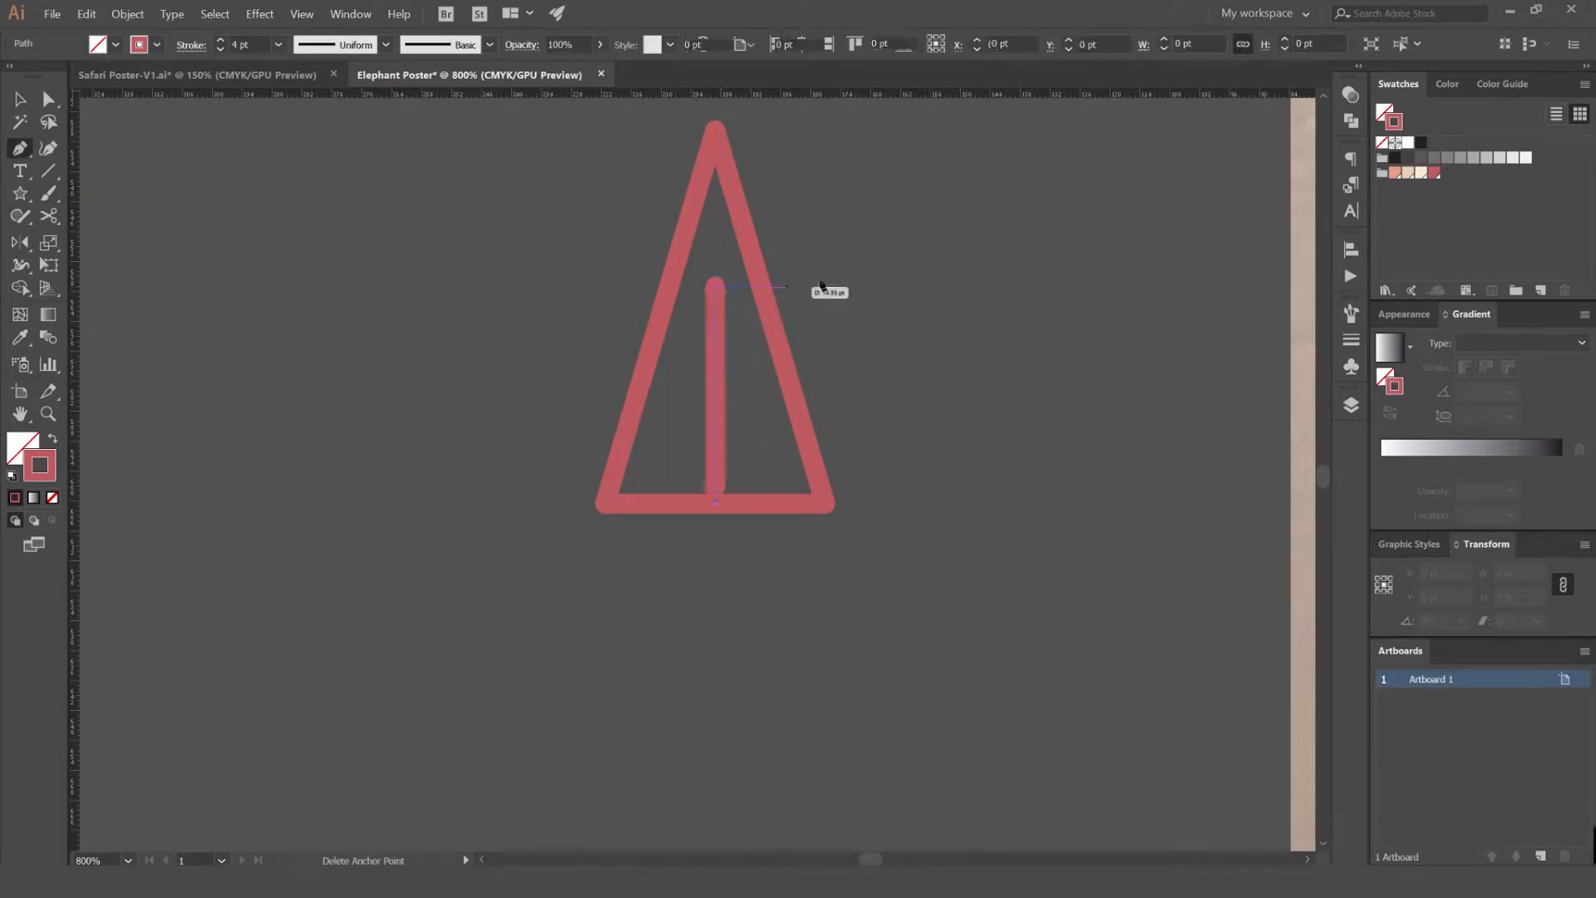
pyautogui.press('v')
pyautogui.click(804, 402)
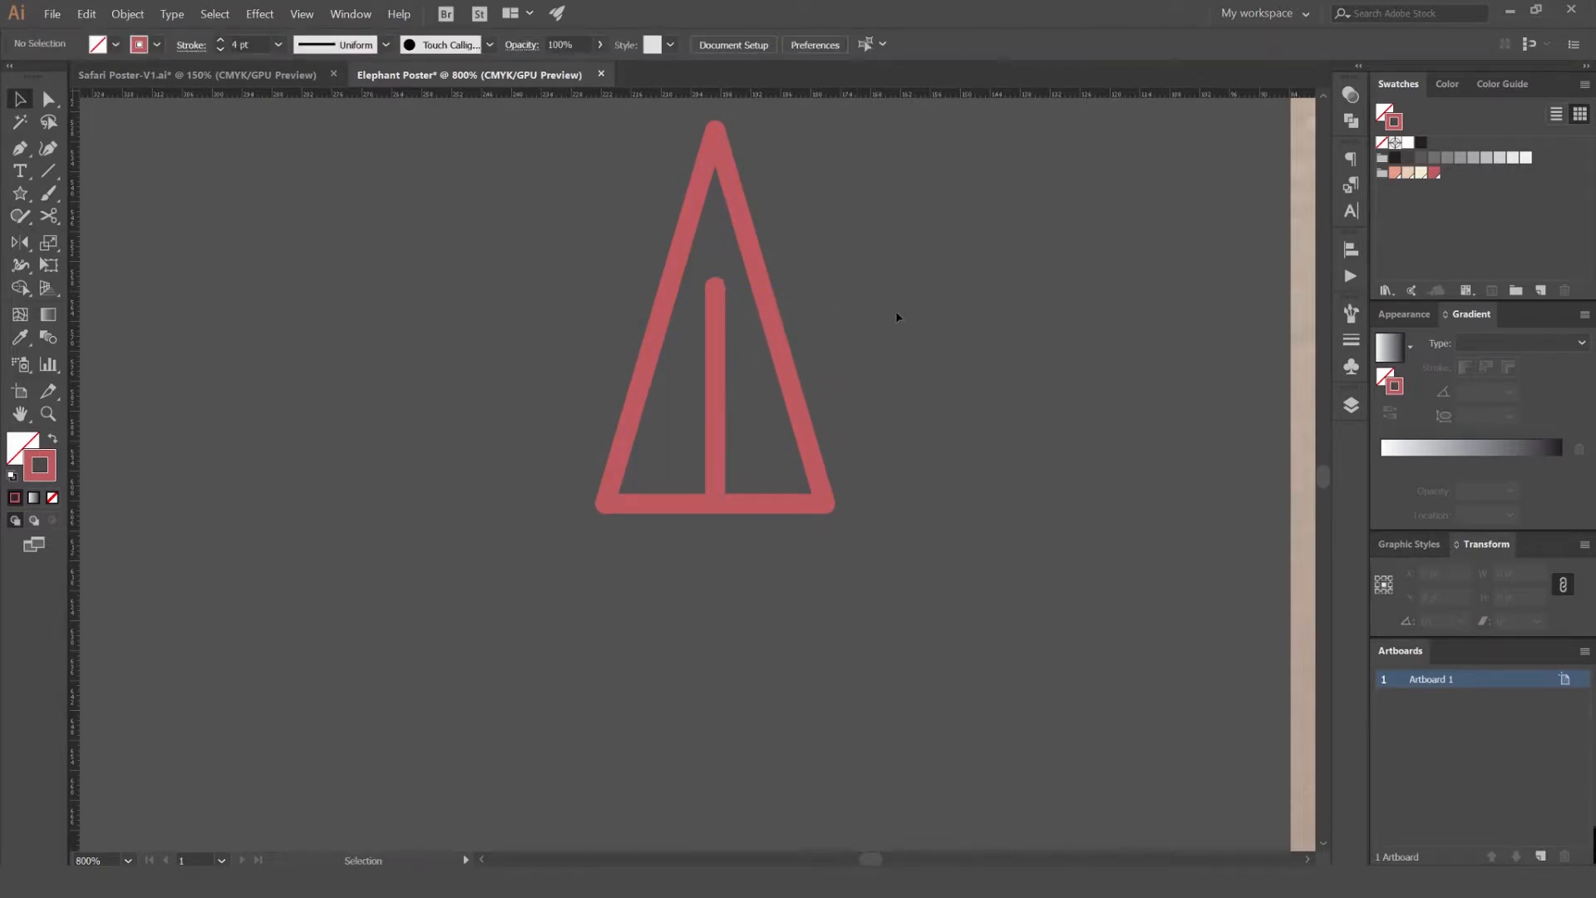
# - Draw a short diagonal branch with the Pen tool from the lower trunk up toward the triangle's left side
pyautogui.press('p')
pyautogui.click(715, 459)
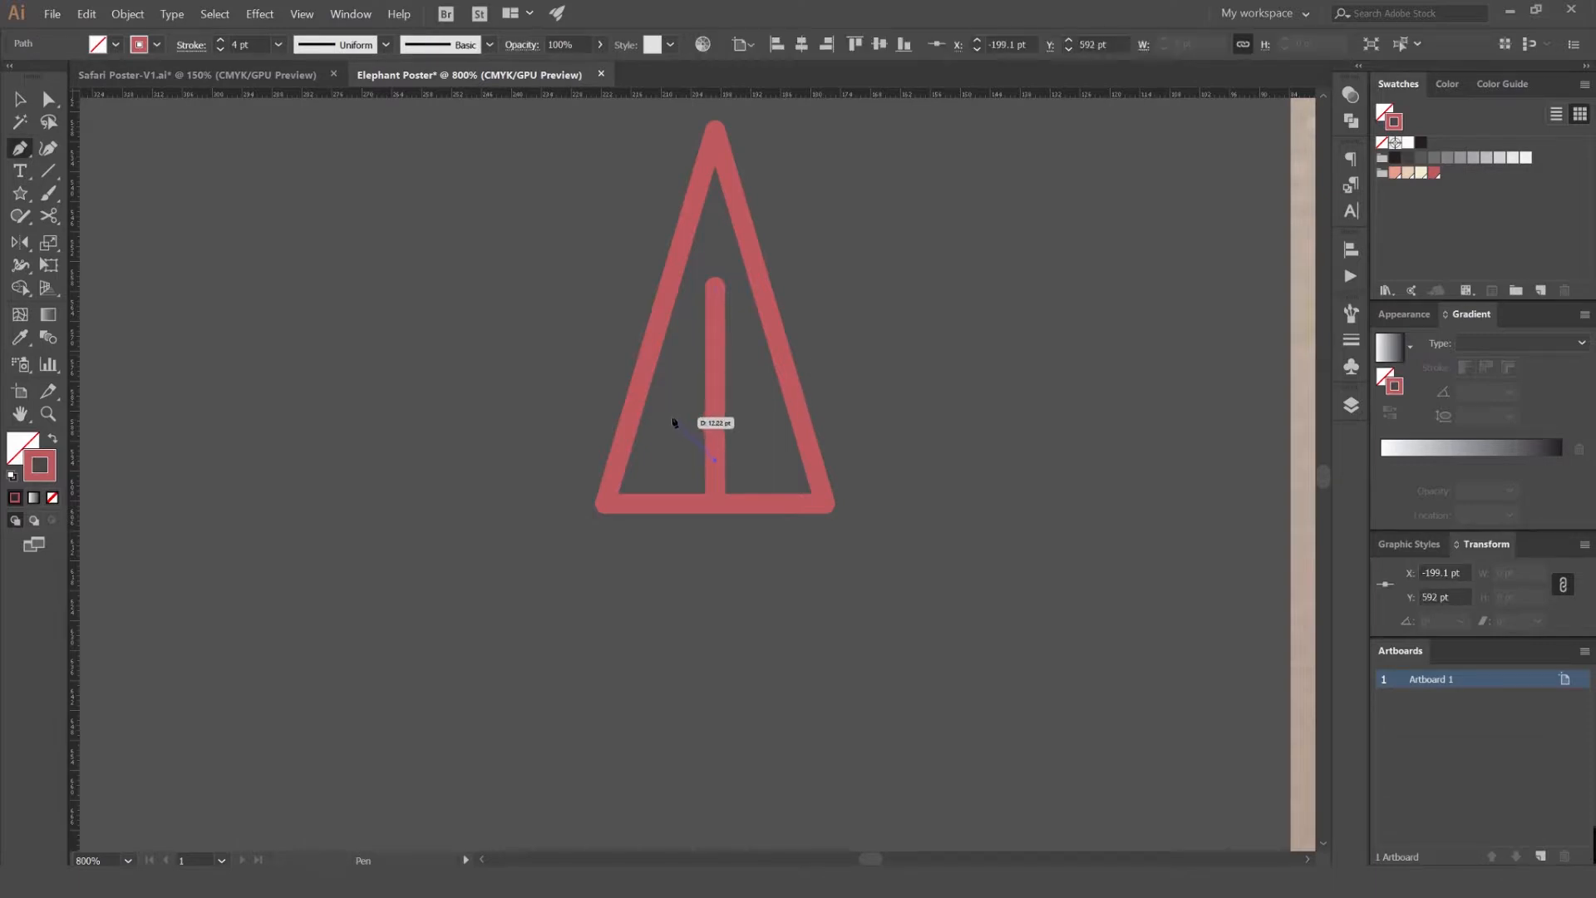
pyautogui.moveTo(667, 413); pyautogui.dragTo(705, 414)
pyautogui.press('v')
pyautogui.click(765, 353)
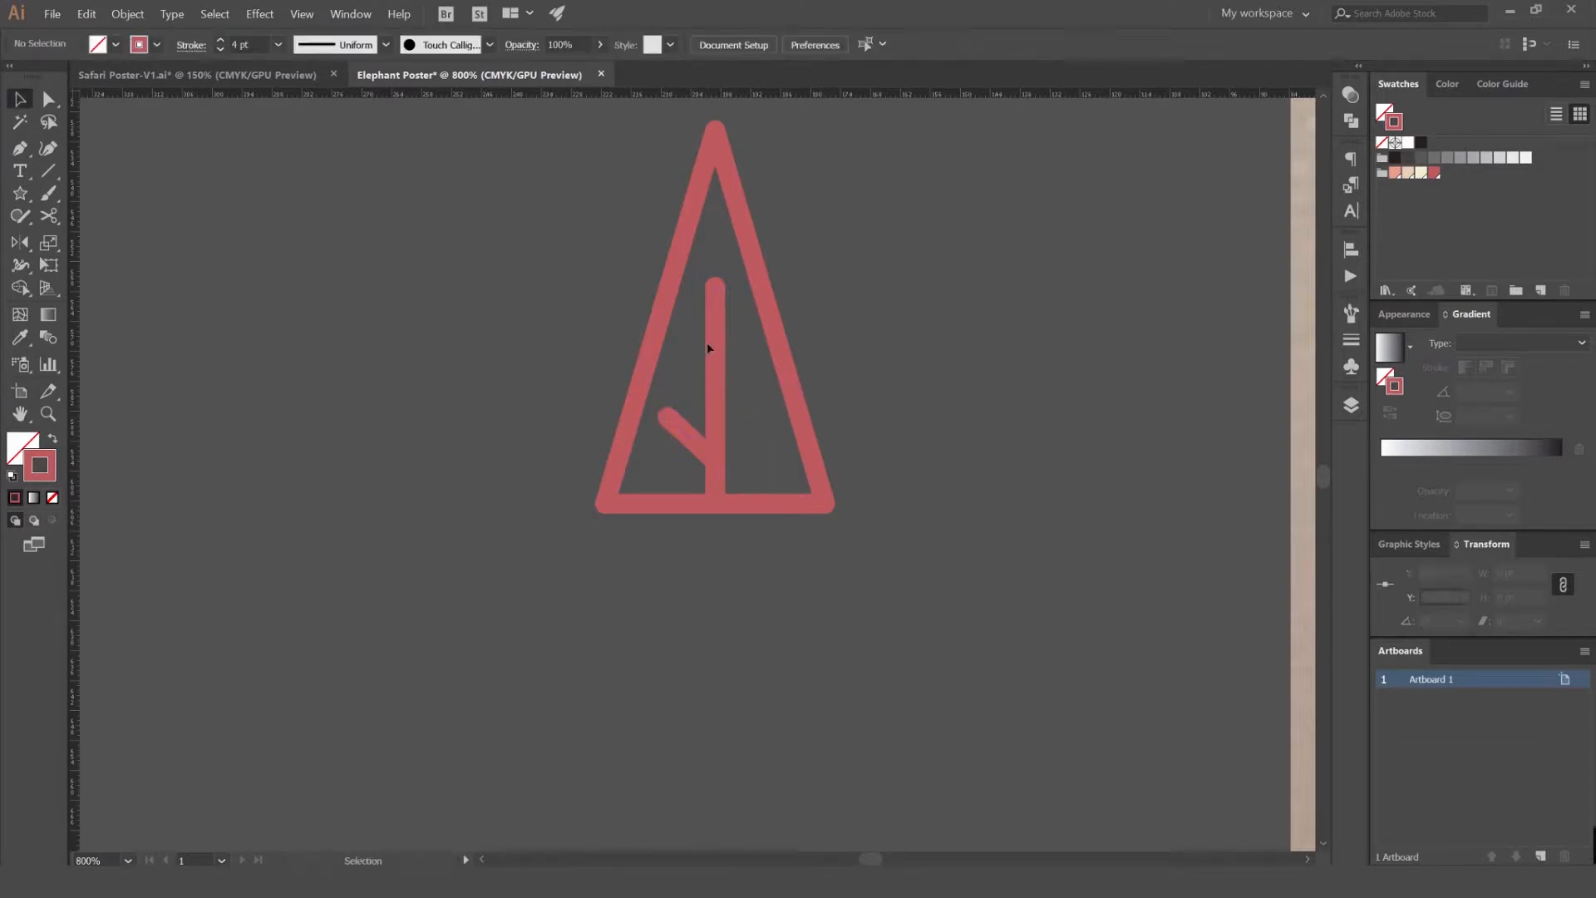
# - Draw a shorter diagonal branch with the Pen tool from the upper trunk up toward the triangle's left side
pyautogui.press('p')
pyautogui.click(715, 350)
pyautogui.moveTo(690, 336); pyautogui.dragTo(690, 324)
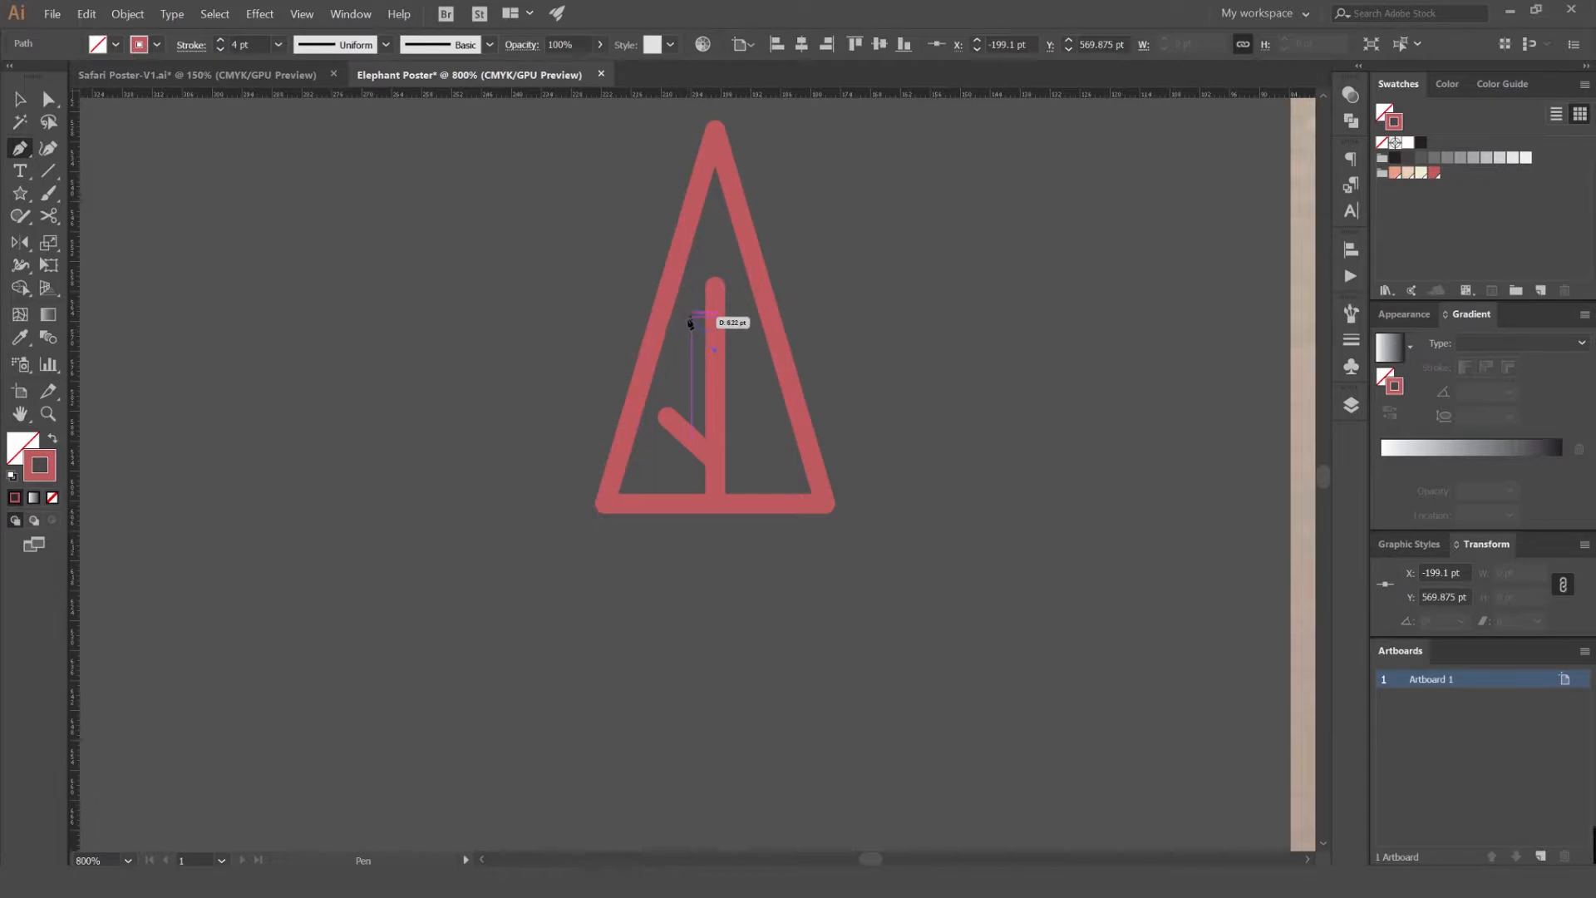
pyautogui.click(690, 316)
pyautogui.press('v')
pyautogui.click(835, 284)
pyautogui.scroll(-2, 746, 317)
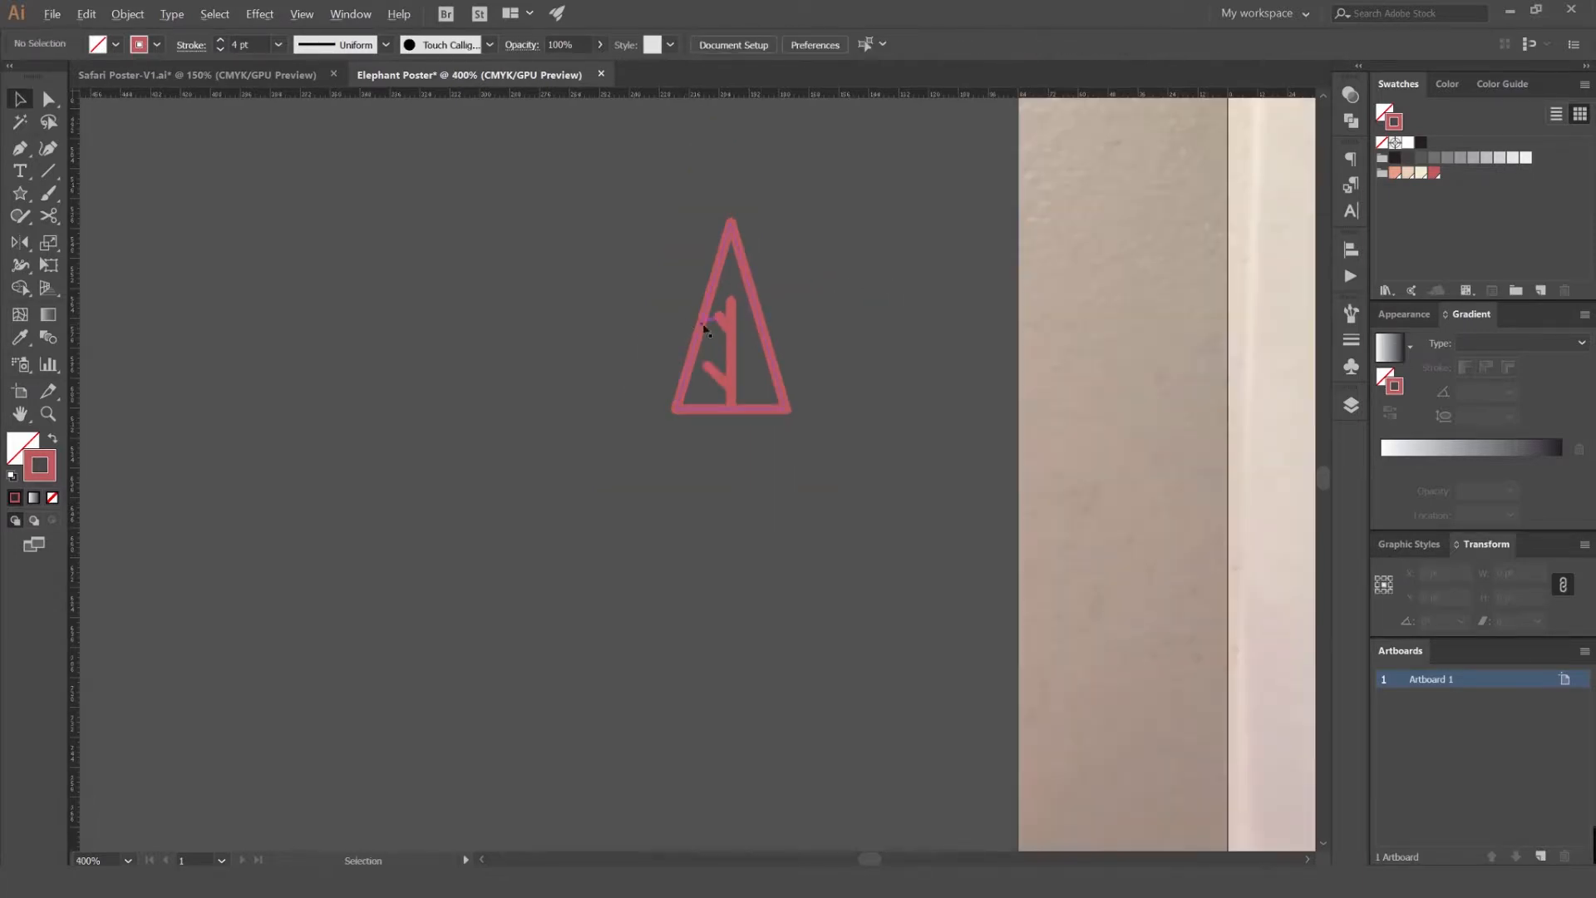
# - Start a Reflect of both left branches with the reflection origin at the upper branch's base on the trunk
pyautogui.scroll(3, 709, 329)
pyautogui.click(742, 313)
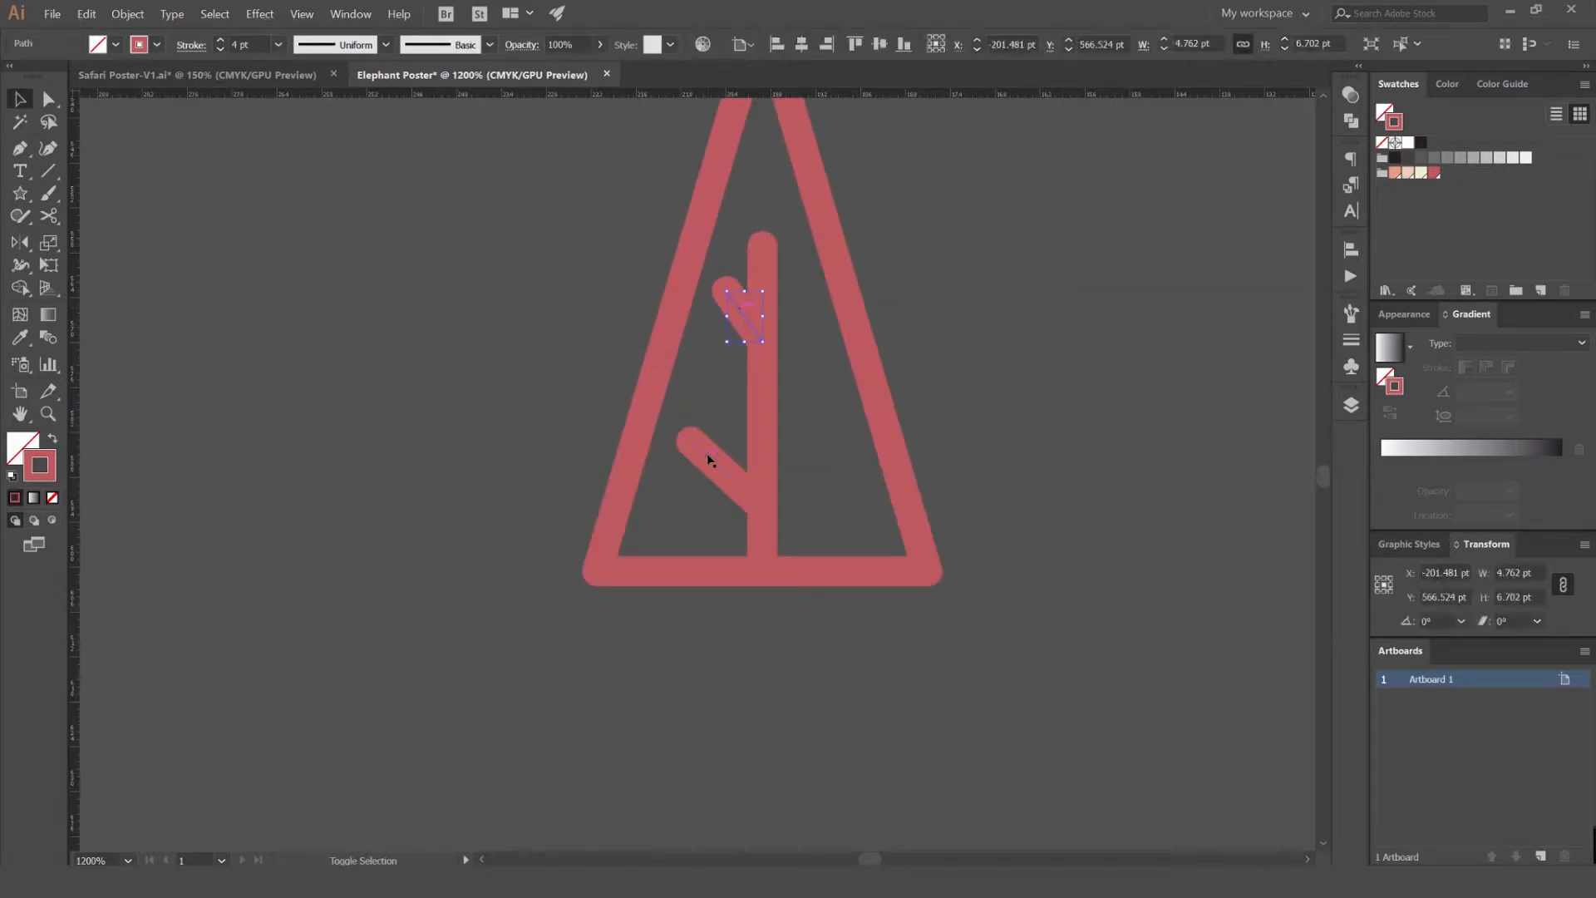
pyautogui.keyDown('shift'); pyautogui.click(707, 452); pyautogui.keyUp('shift')
pyautogui.scroll(1, 734, 306)
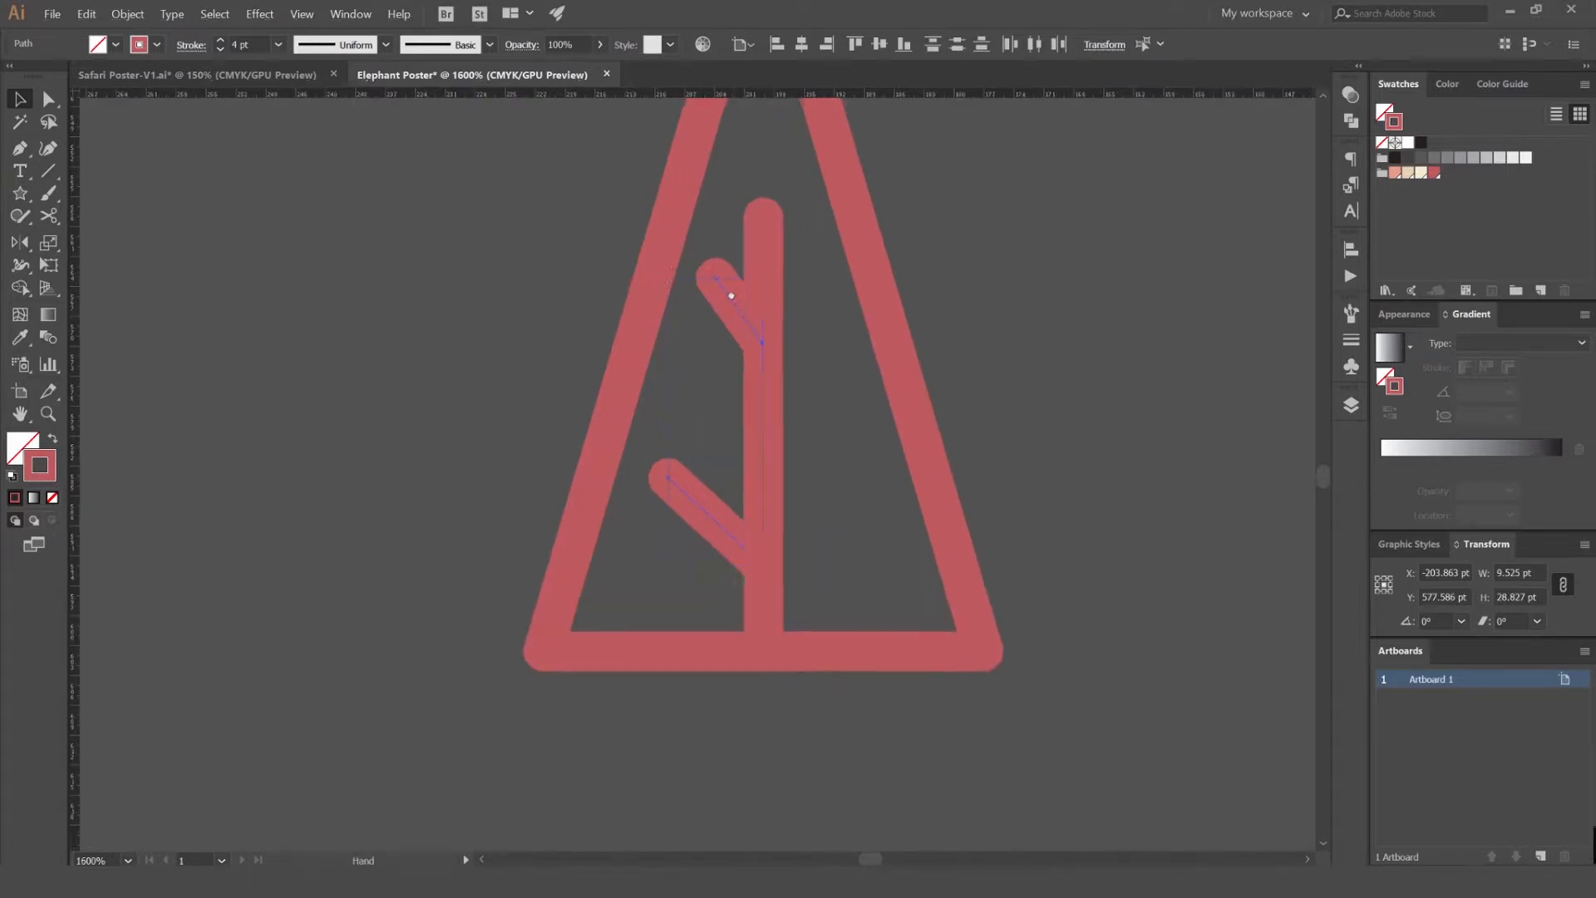
pyautogui.press('o')
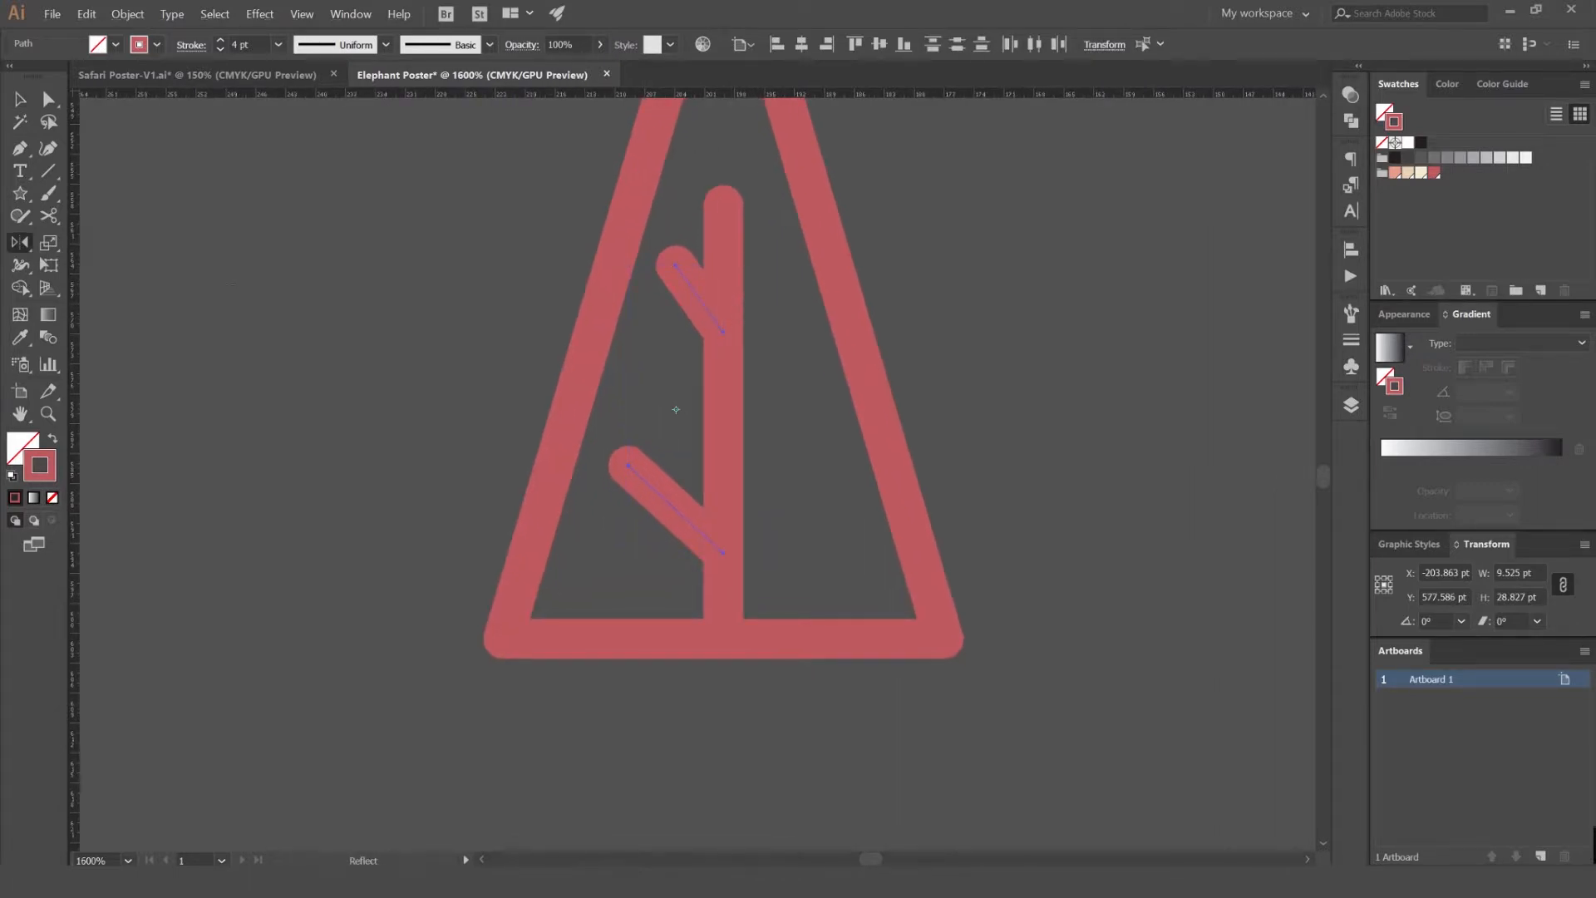
pyautogui.click(18, 242)
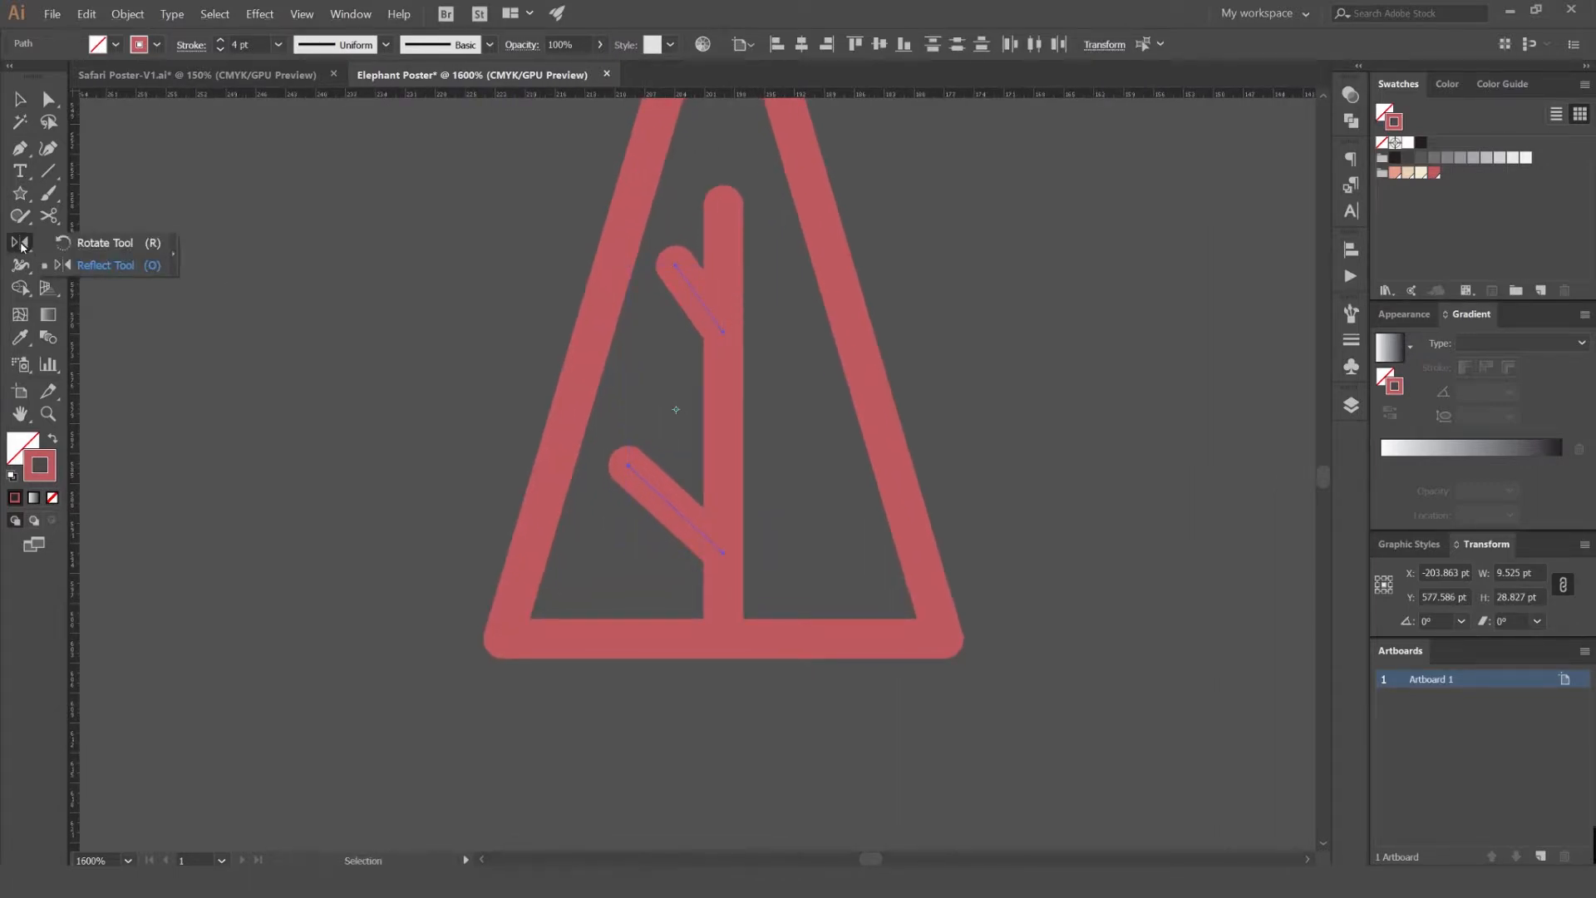
pyautogui.click(105, 265)
pyautogui.scroll(2, 723, 330)
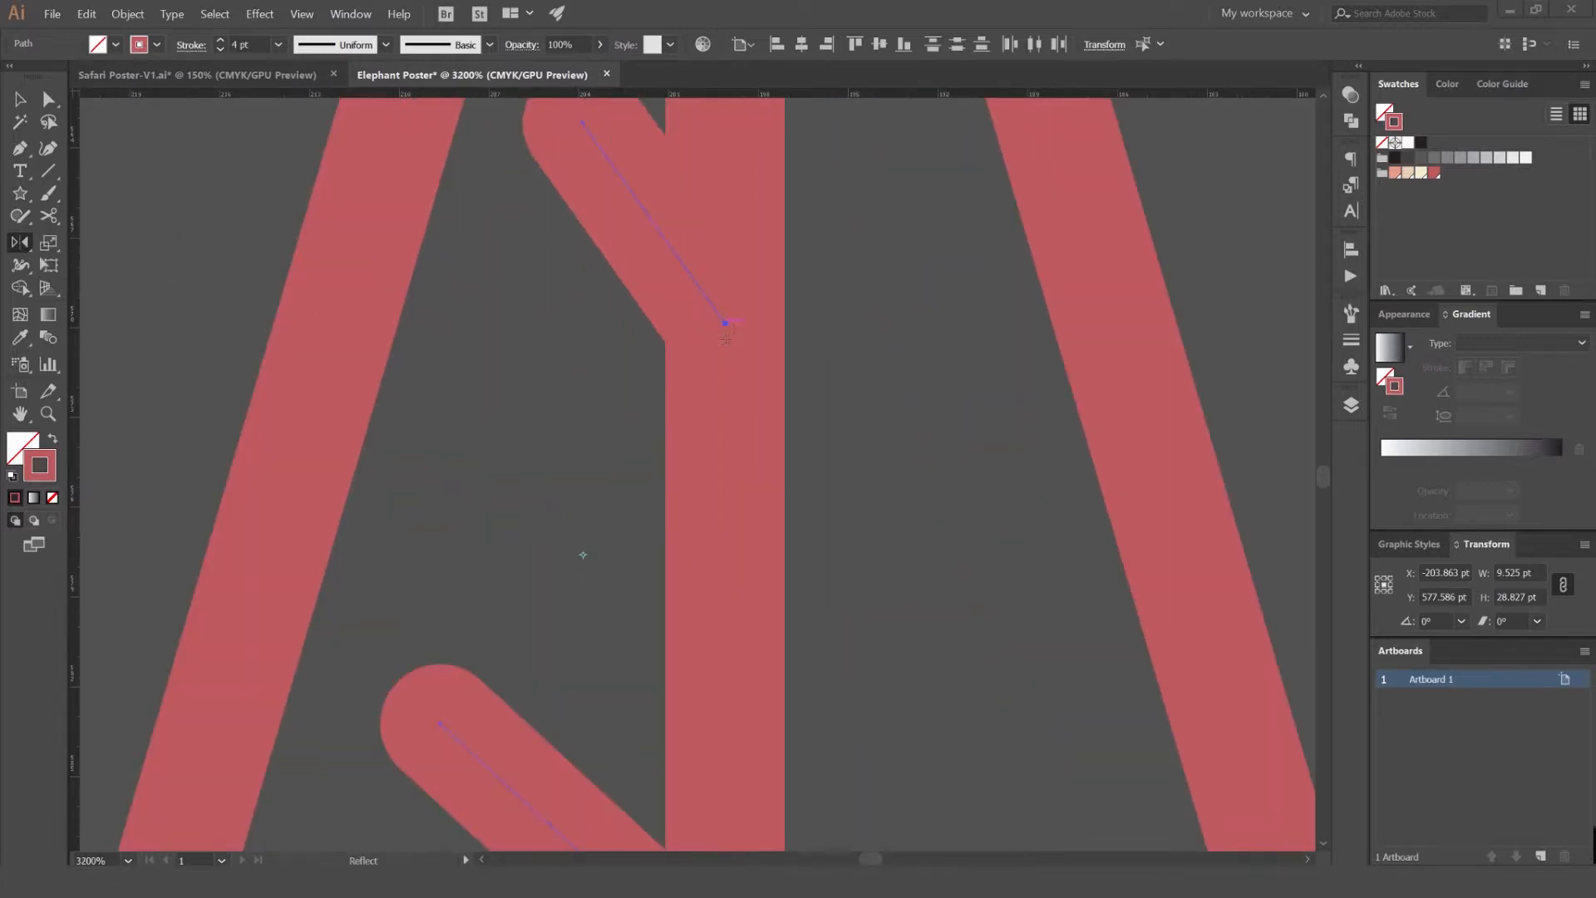
pyautogui.scroll(-2, 725, 323)
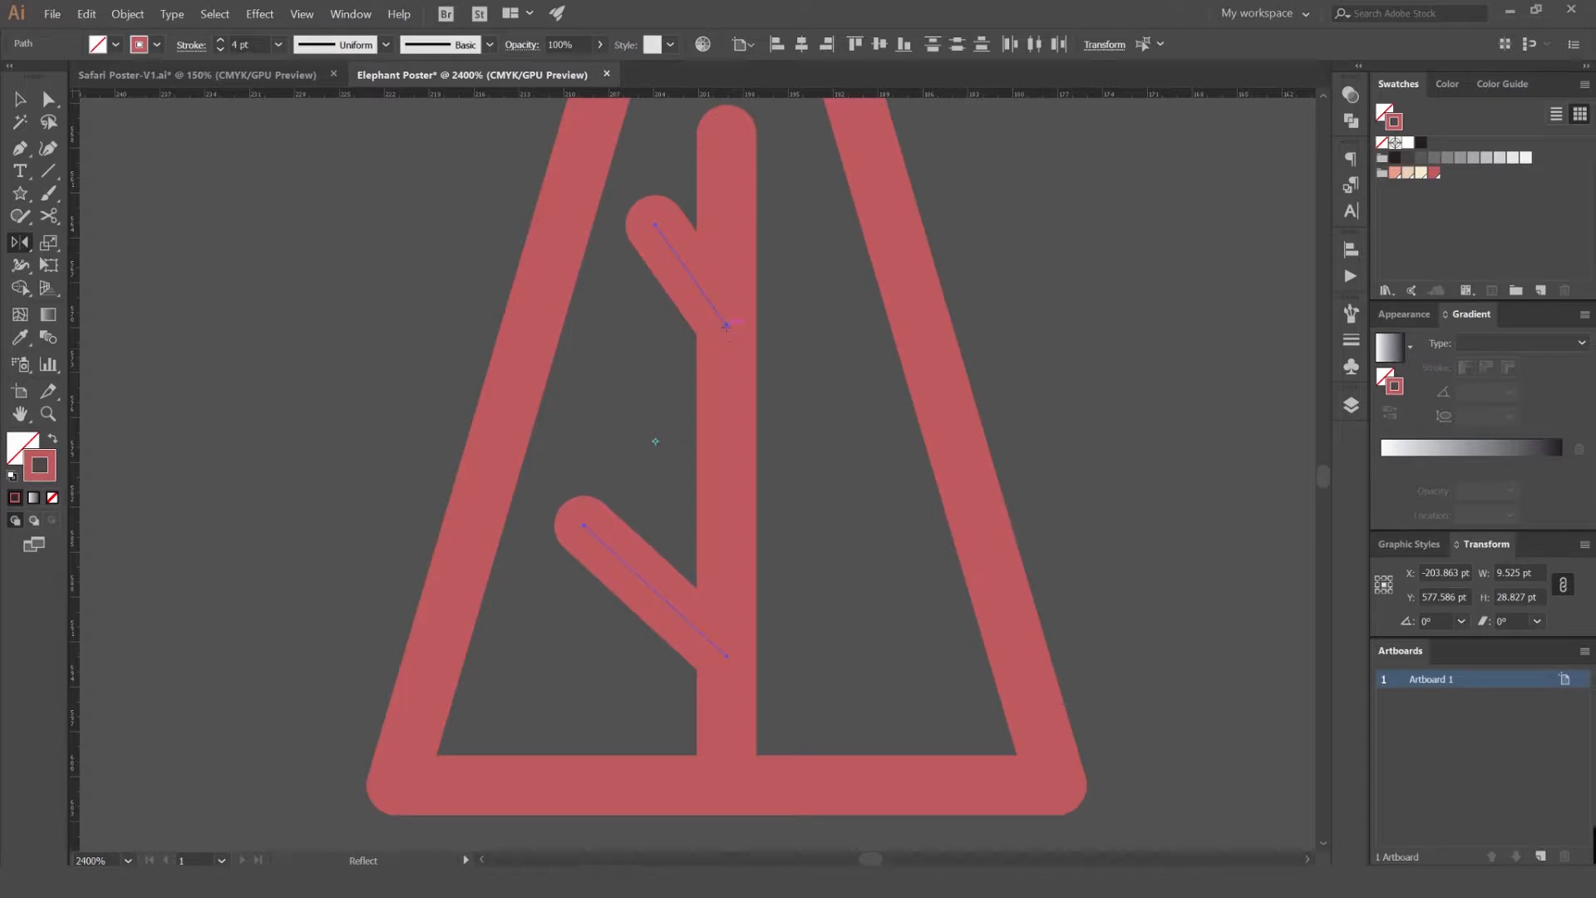
pyautogui.keyDown('alt'); pyautogui.click(727, 325); pyautogui.keyUp('alt')
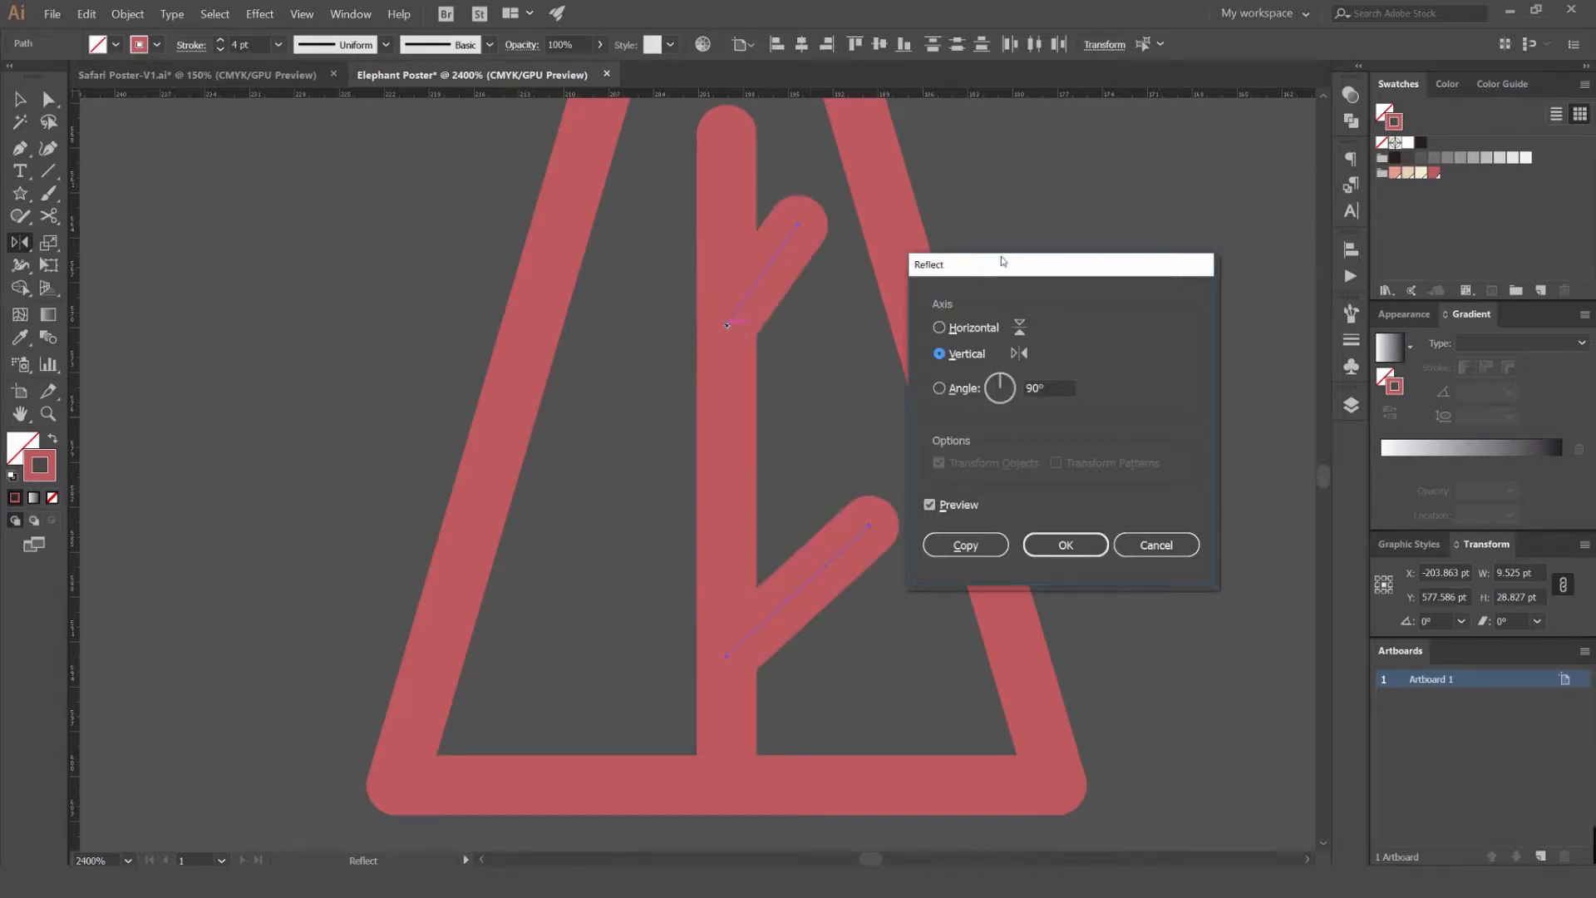
# - Mirror the two branches across the vertical axis as a copy, keeping the originals, and deselect them
pyautogui.moveTo(984, 272); pyautogui.dragTo(1006, 228)
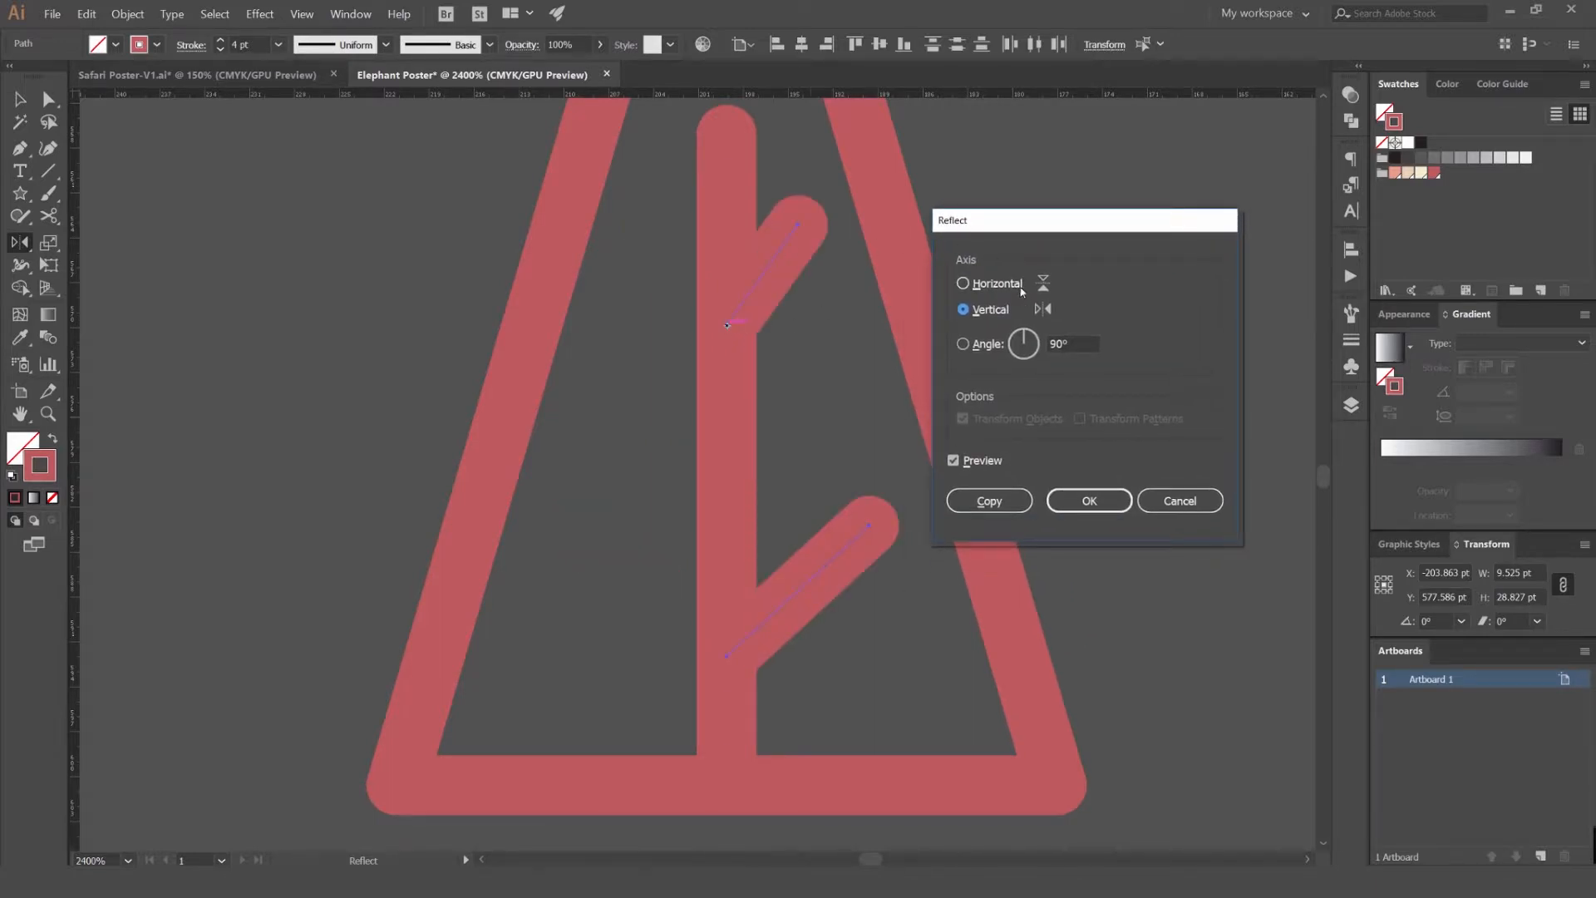
pyautogui.click(963, 283)
pyautogui.click(964, 310)
pyautogui.click(956, 462)
pyautogui.click(954, 461)
pyautogui.click(994, 501)
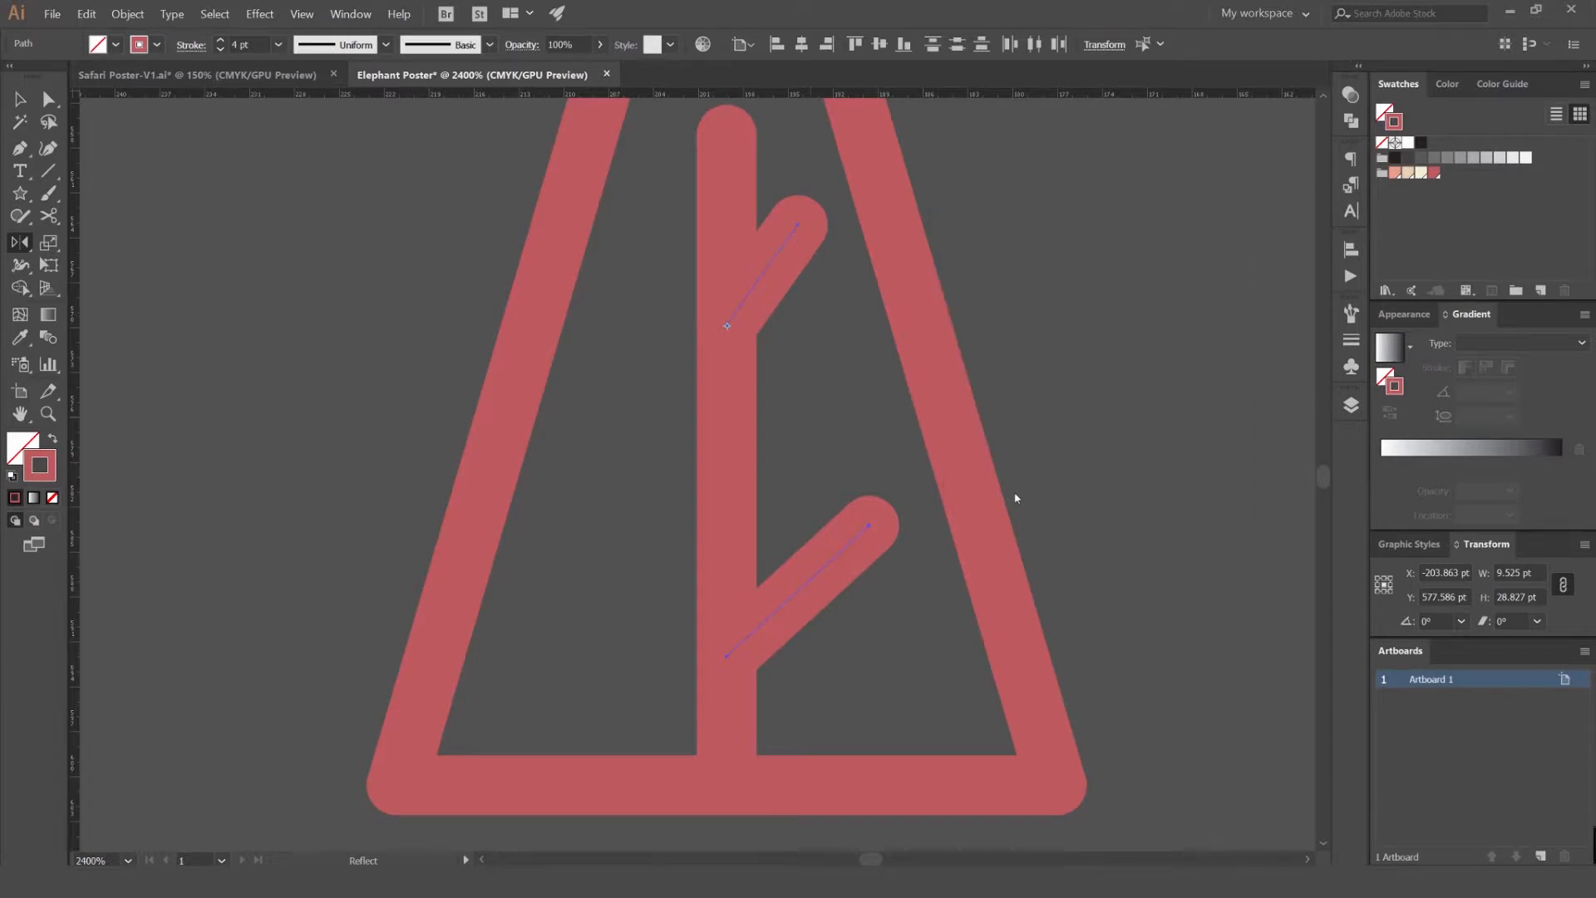
pyautogui.press('v')
pyautogui.click(1077, 319)
pyautogui.scroll(-5, 1077, 319)
pyautogui.moveTo(1077, 320); pyautogui.dragTo(857, 387)
pyautogui.scroll(5, 823, 391)
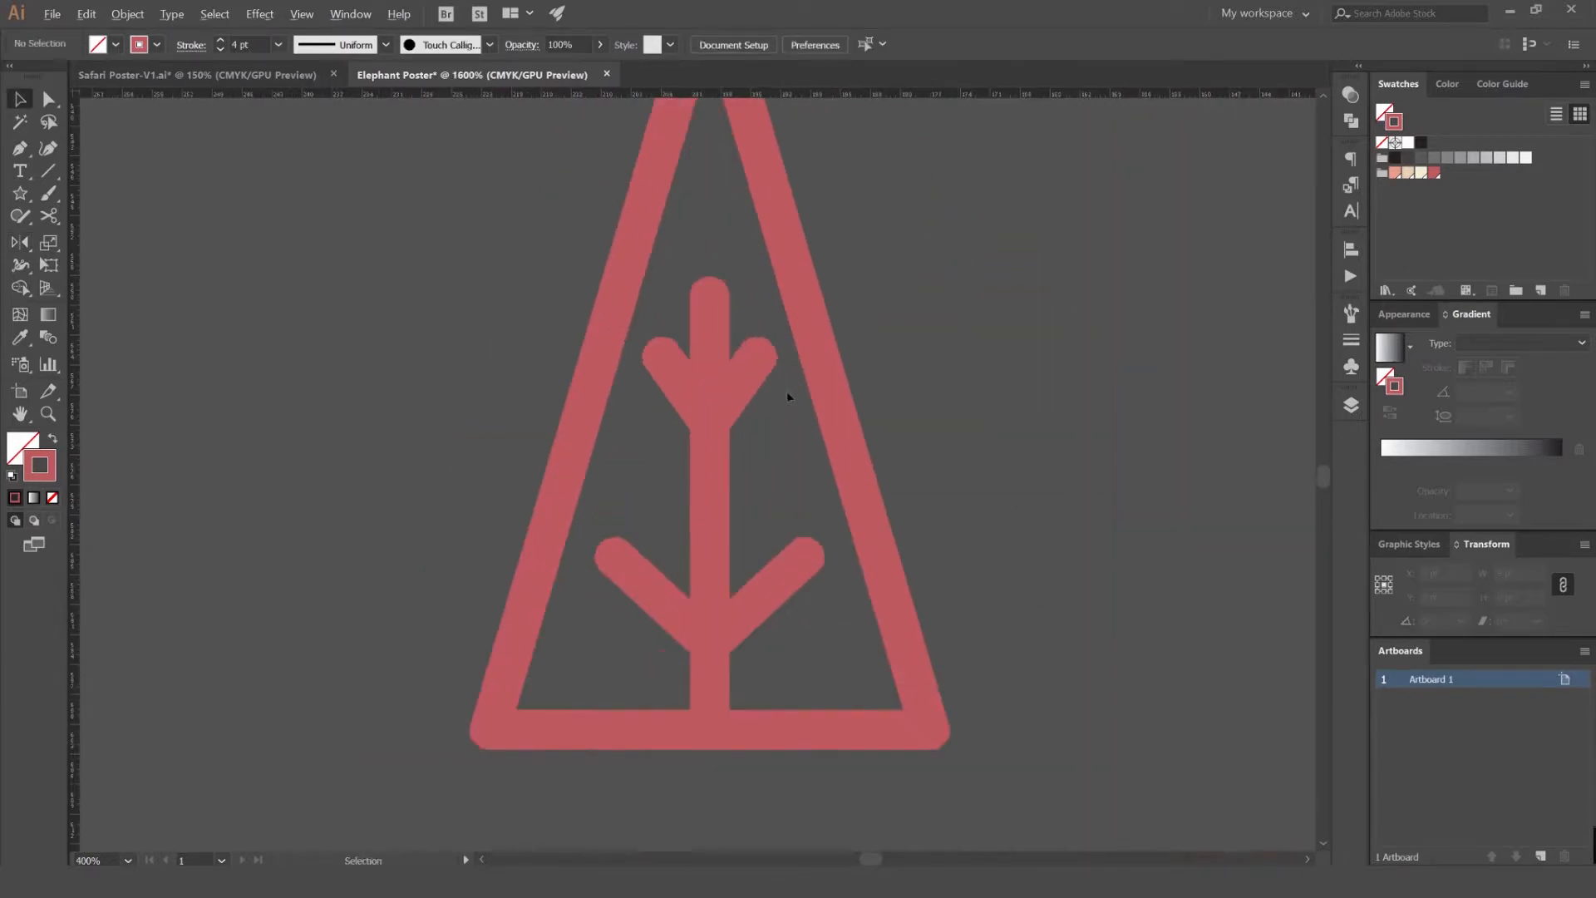
# - Group the triangle, trunk and all four branches into one tree
pyautogui.scroll(-5, 728, 375)
pyautogui.moveTo(838, 297); pyautogui.dragTo(638, 328)
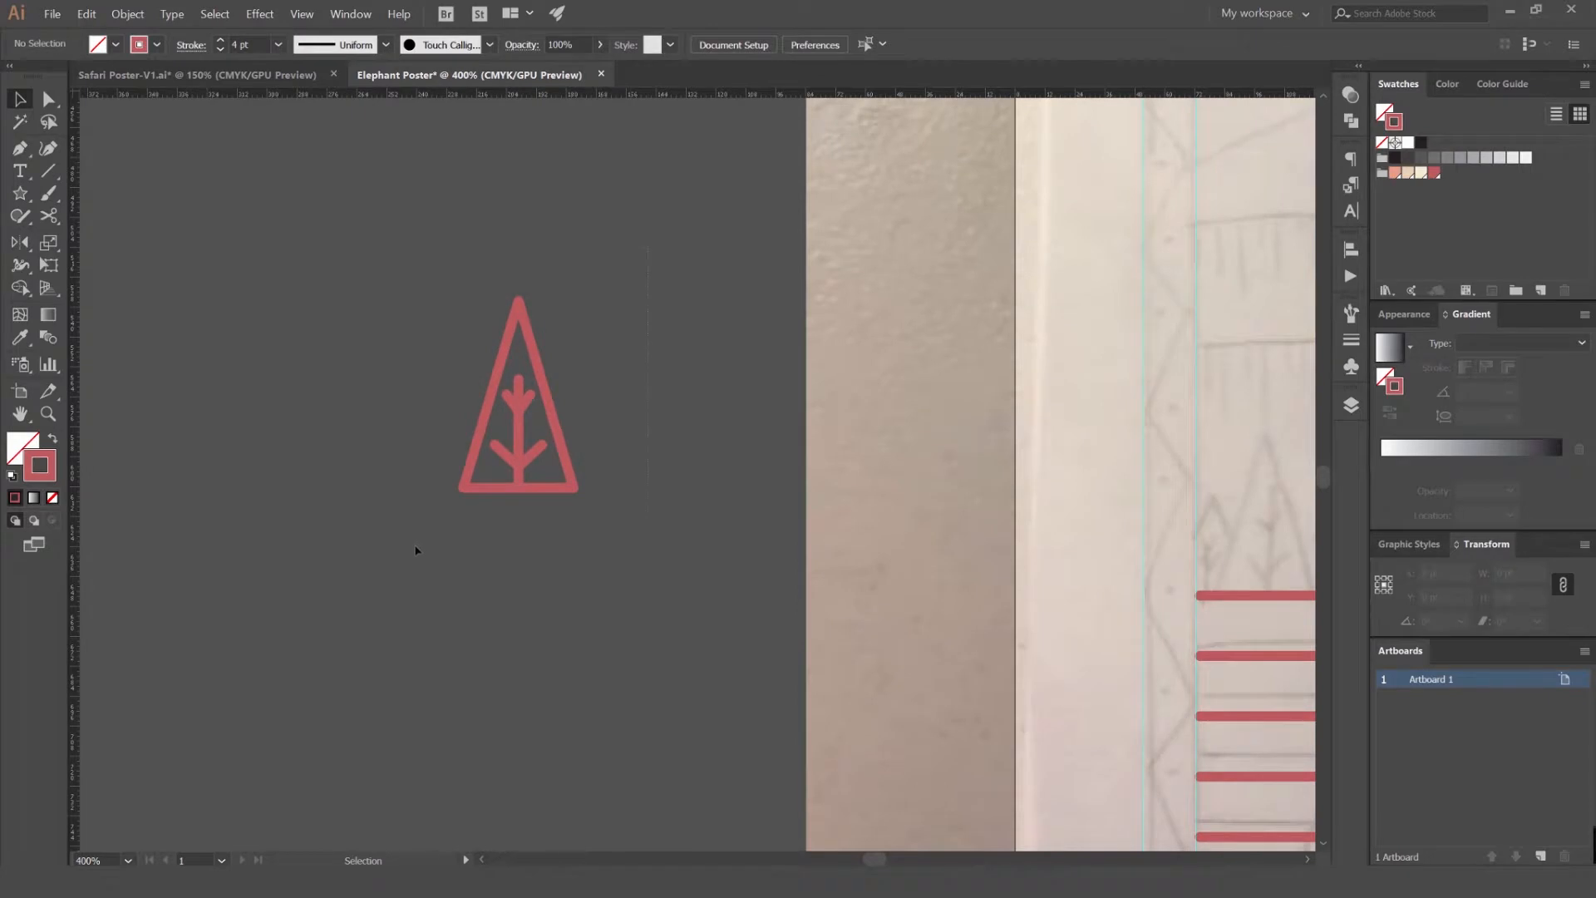
pyautogui.moveTo(416, 550); pyautogui.dragTo(582, 379)
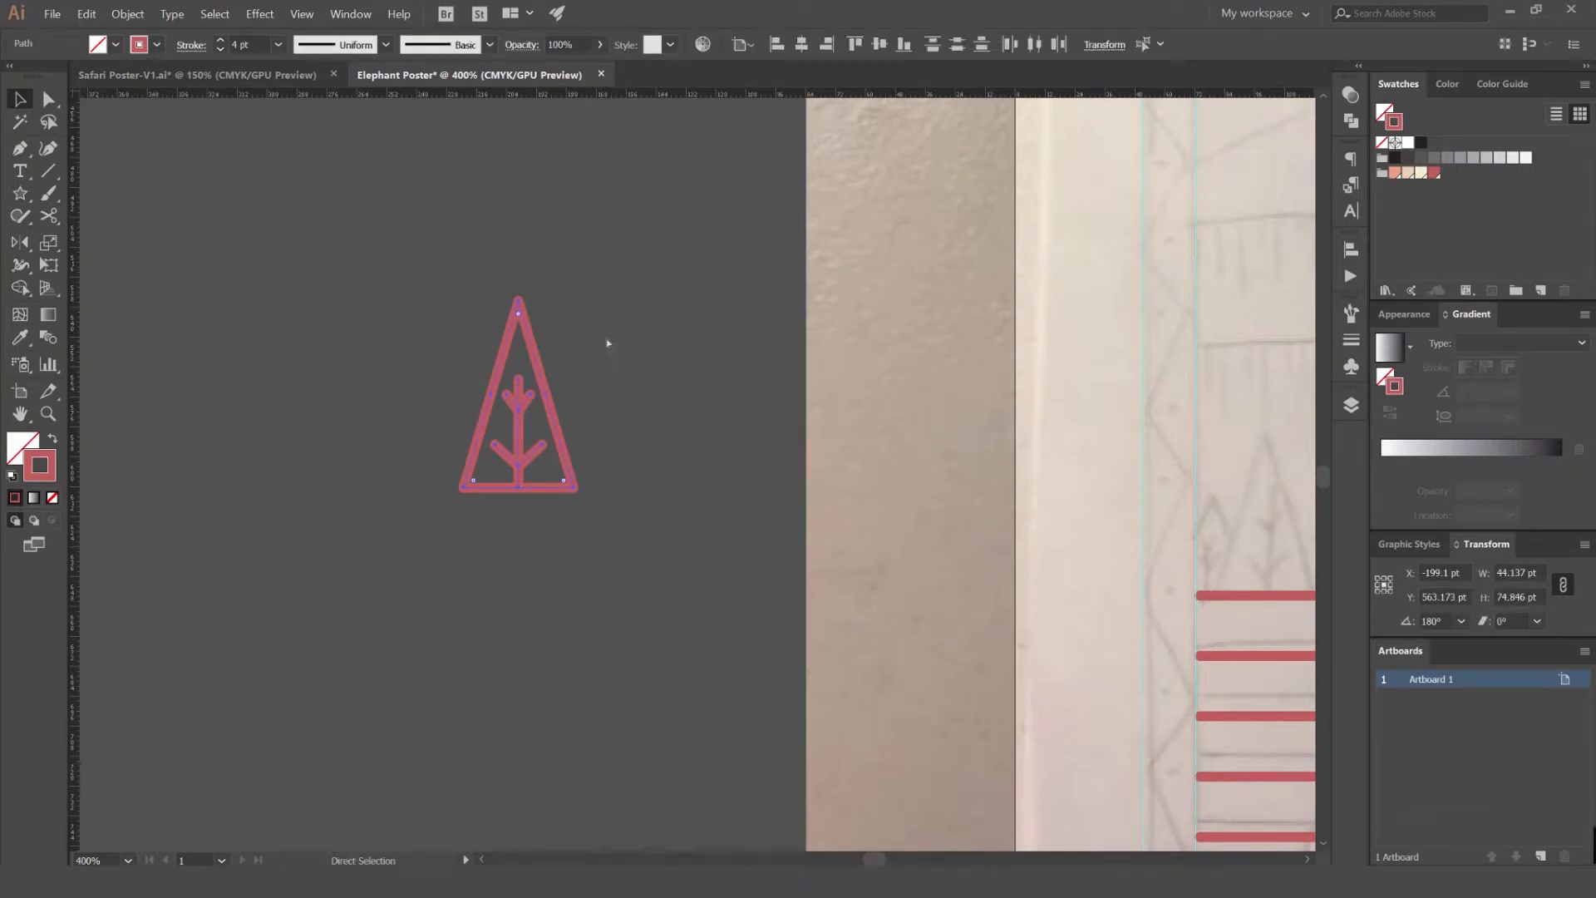
pyautogui.press('v')
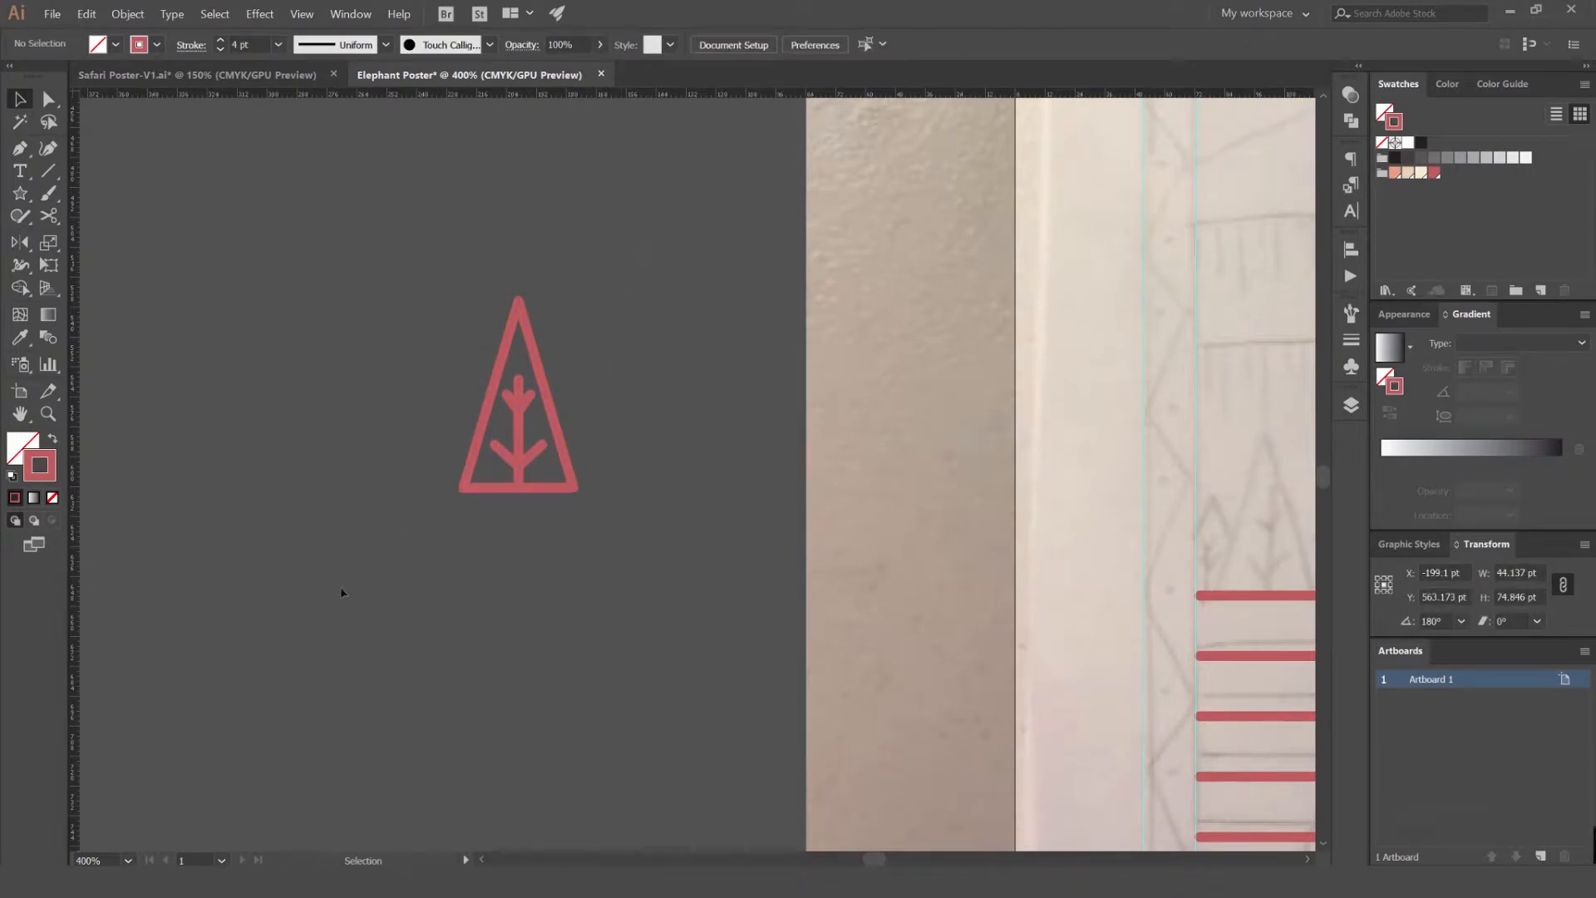
pyautogui.hotkey('ctrl', 'g')
pyautogui.click(667, 358)
# - Place the tree on the poster with its base on the uppermost horizontal line, starting at the left guide
pyautogui.moveTo(687, 337); pyautogui.dragTo(471, 313)
pyautogui.scroll(-1, 470, 313)
pyautogui.moveTo(347, 320); pyautogui.dragTo(909, 351)
pyautogui.moveTo(938, 410)
pyautogui.mouseDown()
pyautogui.moveTo(811, 323)
pyautogui.moveTo(815, 488)
pyautogui.moveTo(765, 454)
pyautogui.moveTo(944, 432)
pyautogui.moveTo(930, 431)
pyautogui.mouseUp()
pyautogui.scroll(3, 810, 324)
pyautogui.click(856, 342)
# - Add a smaller copy of the tree, about 29 by 50 pt, on the same baseline directly right of the first
pyautogui.scroll(-1, 823, 424)
pyautogui.moveTo(880, 253); pyautogui.dragTo(879, 371)
pyautogui.hotkey('ctrl', 'z')
pyautogui.moveTo(965, 258); pyautogui.dragTo(905, 306)
pyautogui.moveTo(936, 404); pyautogui.dragTo(773, 285)
pyautogui.click(773, 285)
pyautogui.scroll(2, 712, 358)
pyautogui.moveTo(741, 355); pyautogui.dragTo(764, 357)
pyautogui.click(855, 324)
# - Duplicate the small tree farther right along the baseline and scale the copy up to about 42 by 71 pt
pyautogui.scroll(-2, 855, 324)
pyautogui.moveTo(855, 324); pyautogui.dragTo(793, 334)
pyautogui.moveTo(729, 294); pyautogui.dragTo(884, 294)
pyautogui.moveTo(923, 225); pyautogui.dragTo(1085, 146)
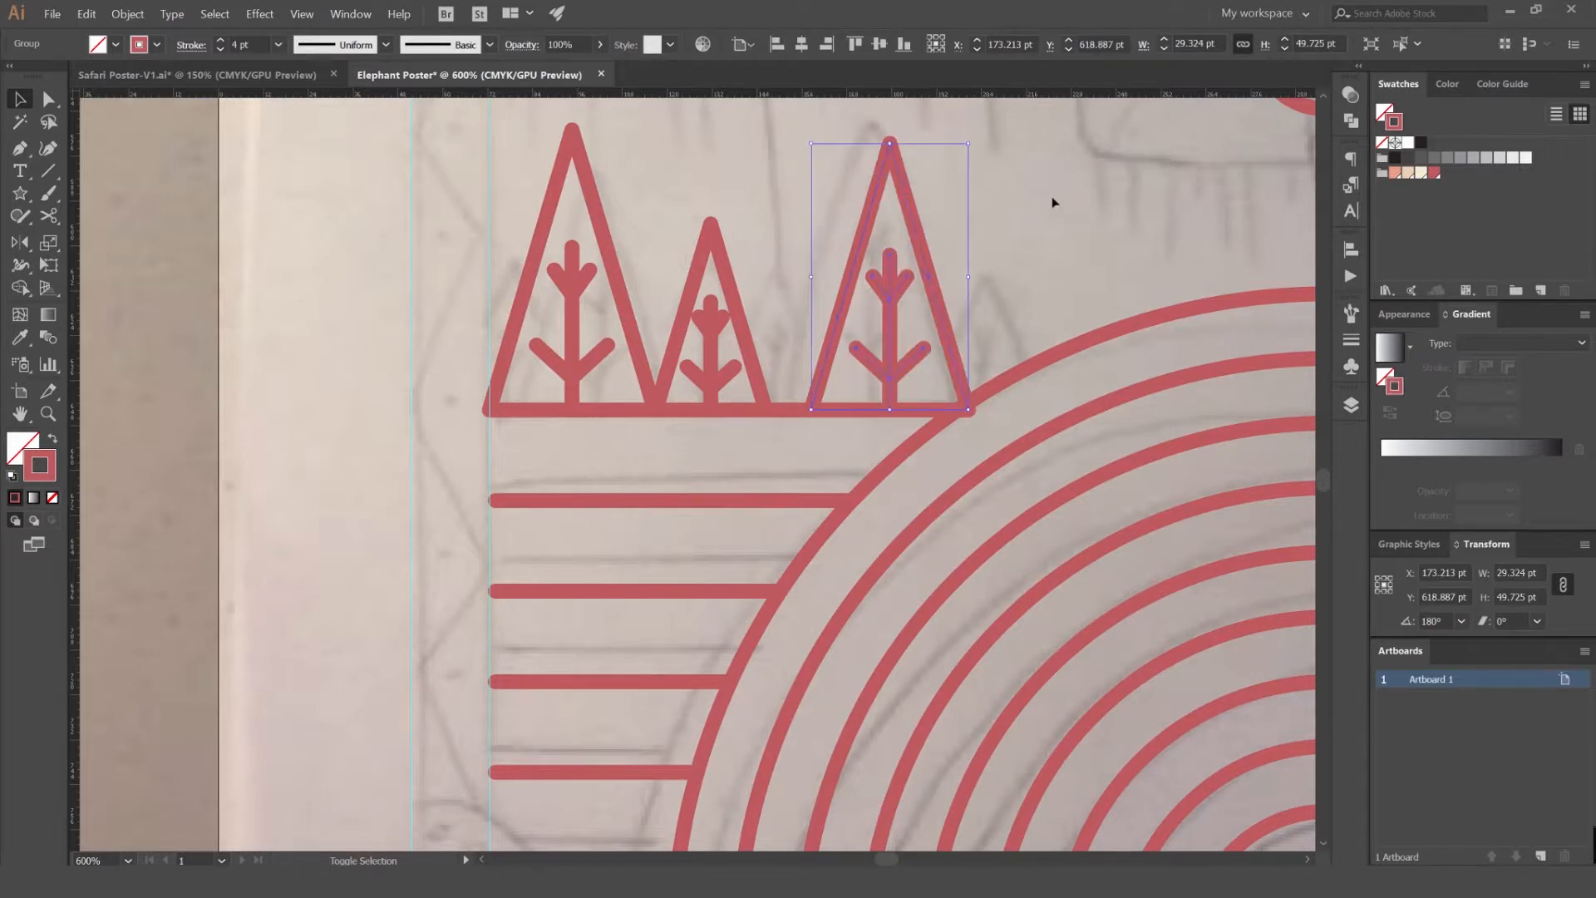
pyautogui.click(1074, 173)
# - Copy the small tree into the gap before the third tree and scale it down to about 21 by 36 pt
pyautogui.moveTo(928, 264); pyautogui.dragTo(868, 371)
pyautogui.click(921, 265)
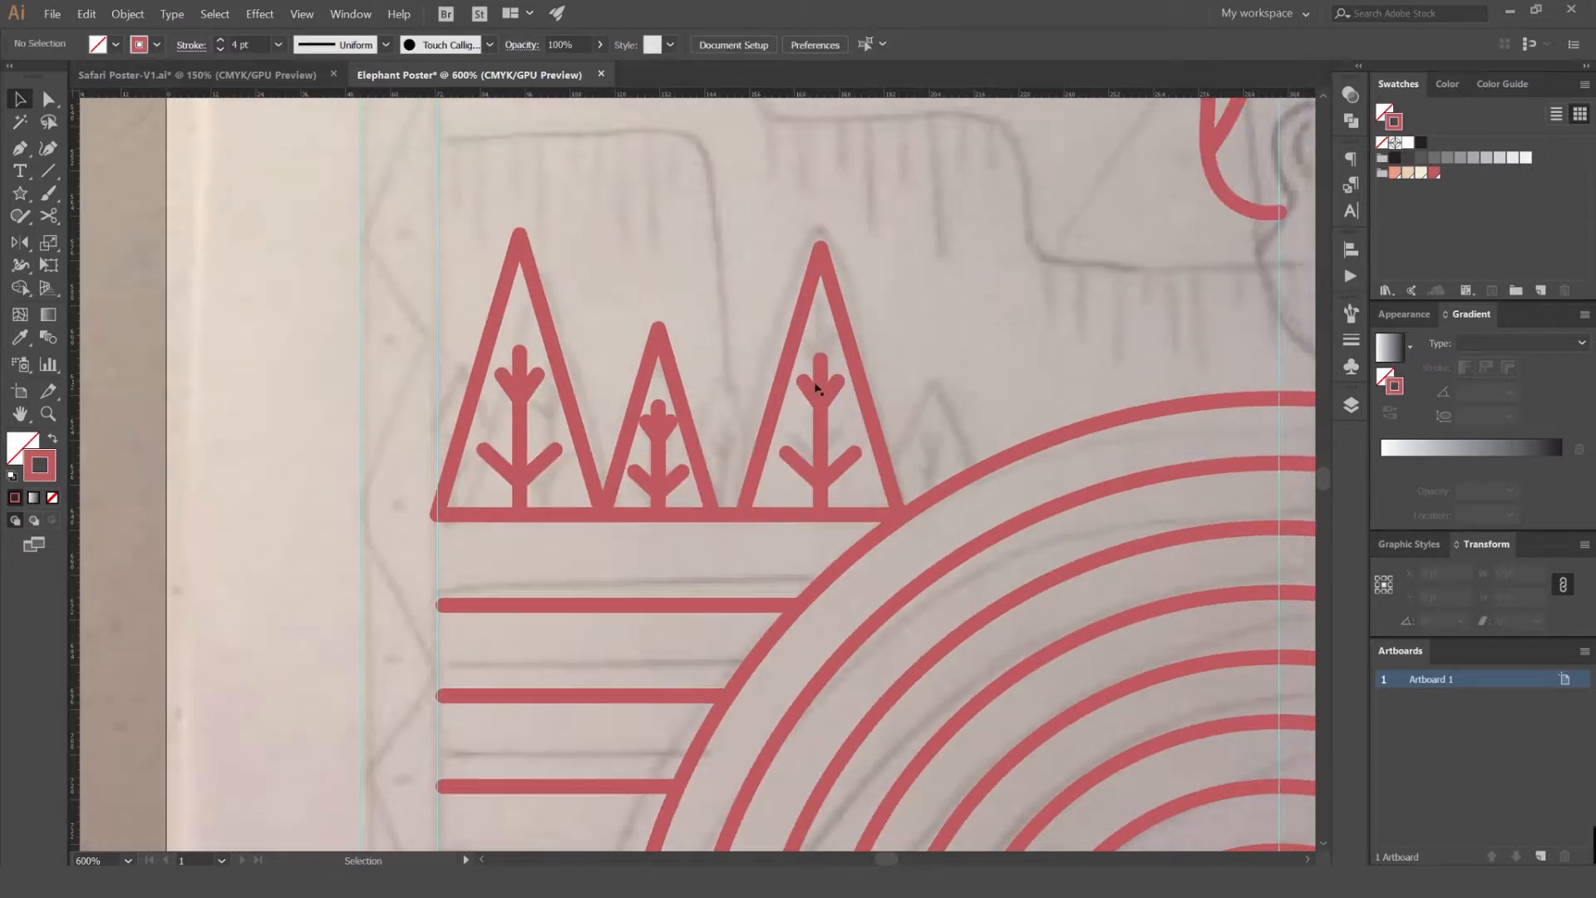
pyautogui.moveTo(739, 407); pyautogui.dragTo(761, 407)
pyautogui.moveTo(729, 327); pyautogui.dragTo(729, 381)
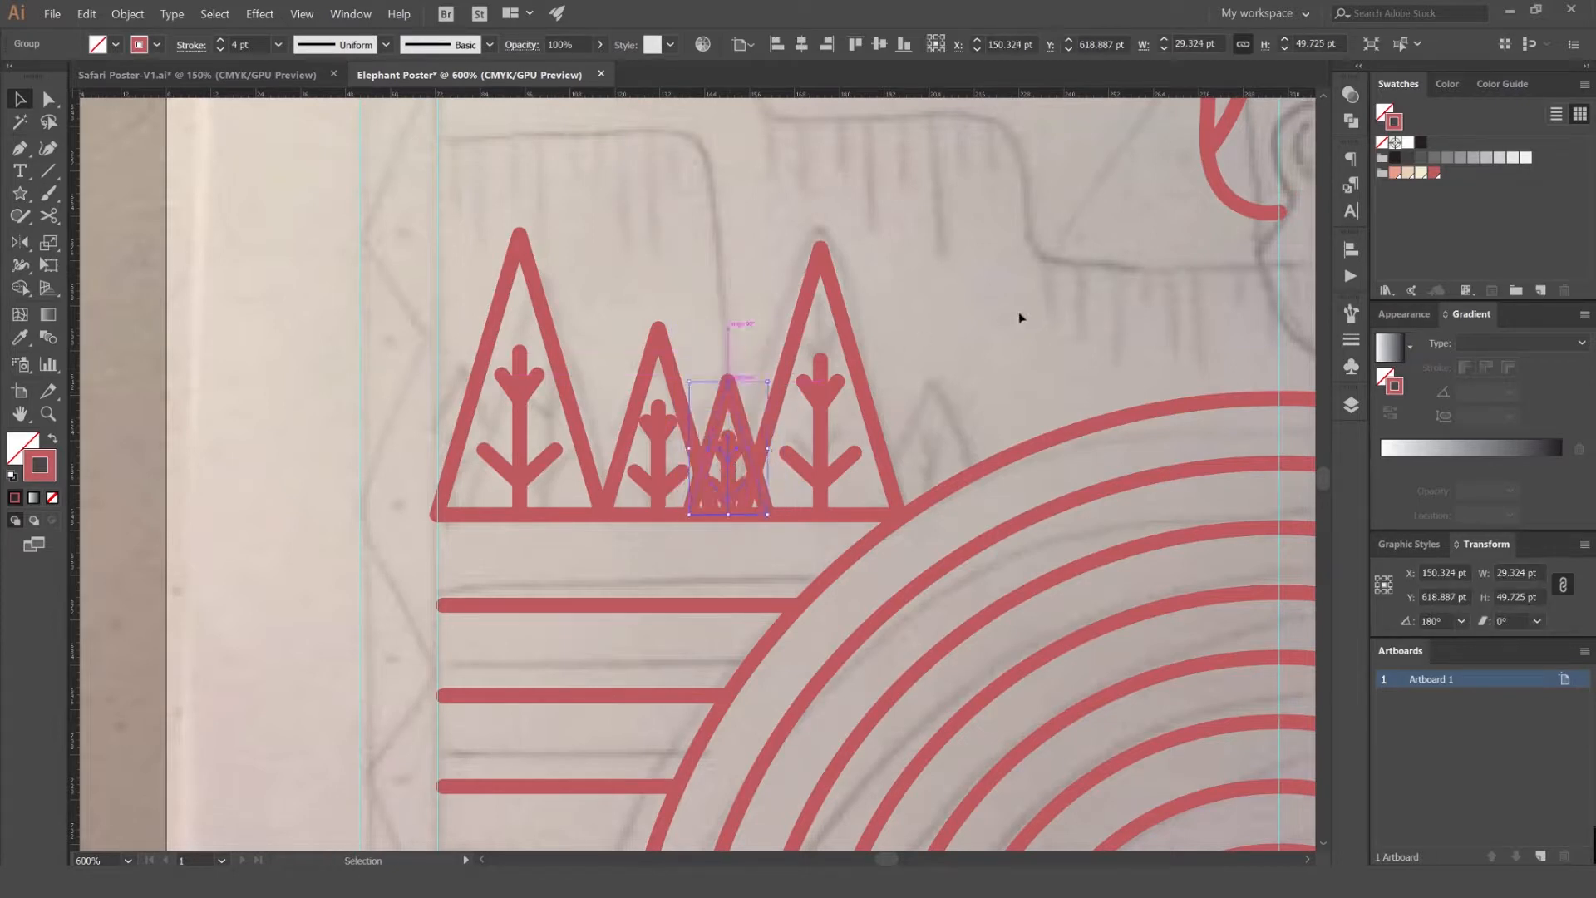
pyautogui.click(1015, 321)
pyautogui.scroll(1, 756, 445)
pyautogui.click(738, 434)
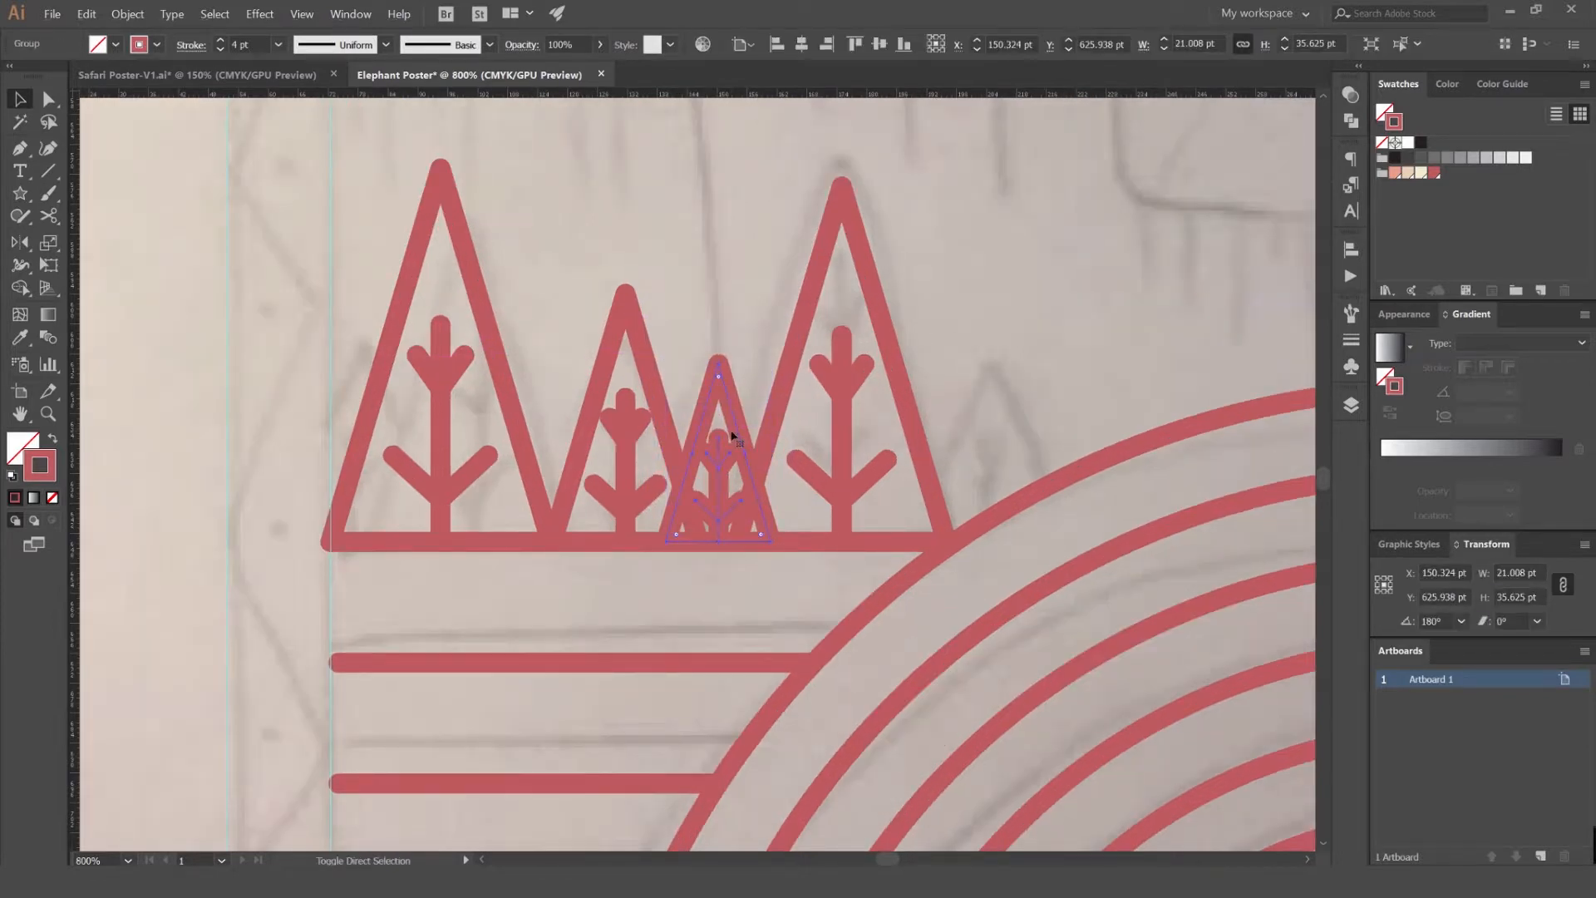
pyautogui.click(921, 298)
pyautogui.moveTo(723, 402); pyautogui.dragTo(722, 329)
pyautogui.click(986, 344)
pyautogui.hotkey('ctrl', 'z')
pyautogui.click(1023, 344)
# - Place another small tree copy, about 27 by 46 pt, right of the tall third tree where the baseline meets the outer arc
pyautogui.moveTo(981, 344); pyautogui.dragTo(865, 360)
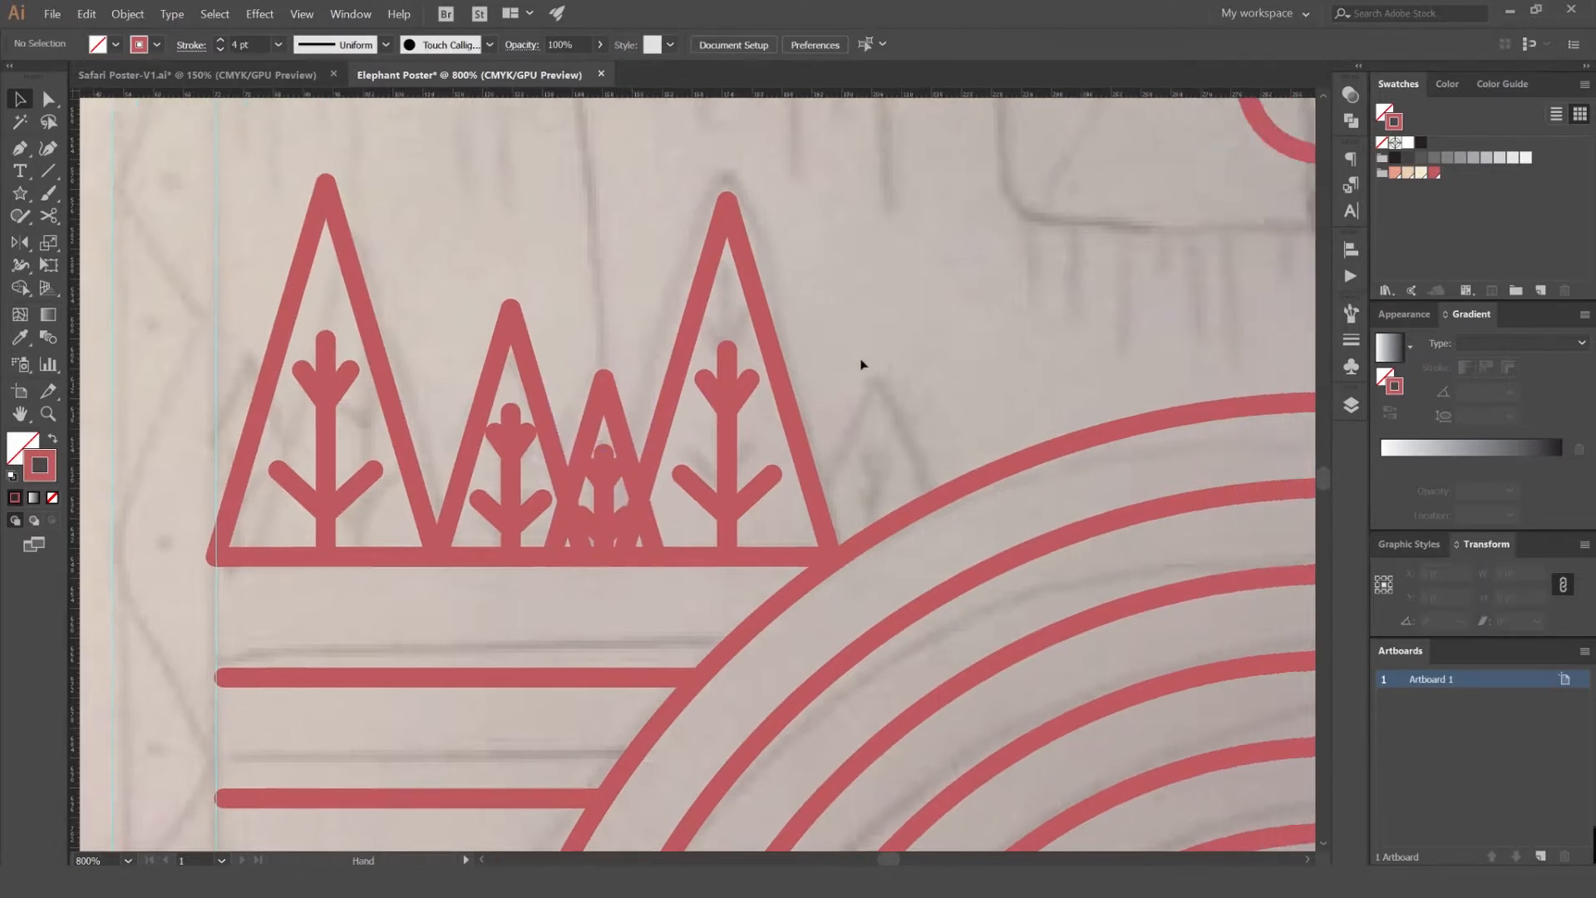
pyautogui.scroll(-1, 865, 359)
pyautogui.moveTo(675, 393); pyautogui.dragTo(933, 330)
pyautogui.click(970, 356)
# - Scale the tall tree before the last one down slightly and nudge it right along the baseline
pyautogui.click(761, 238)
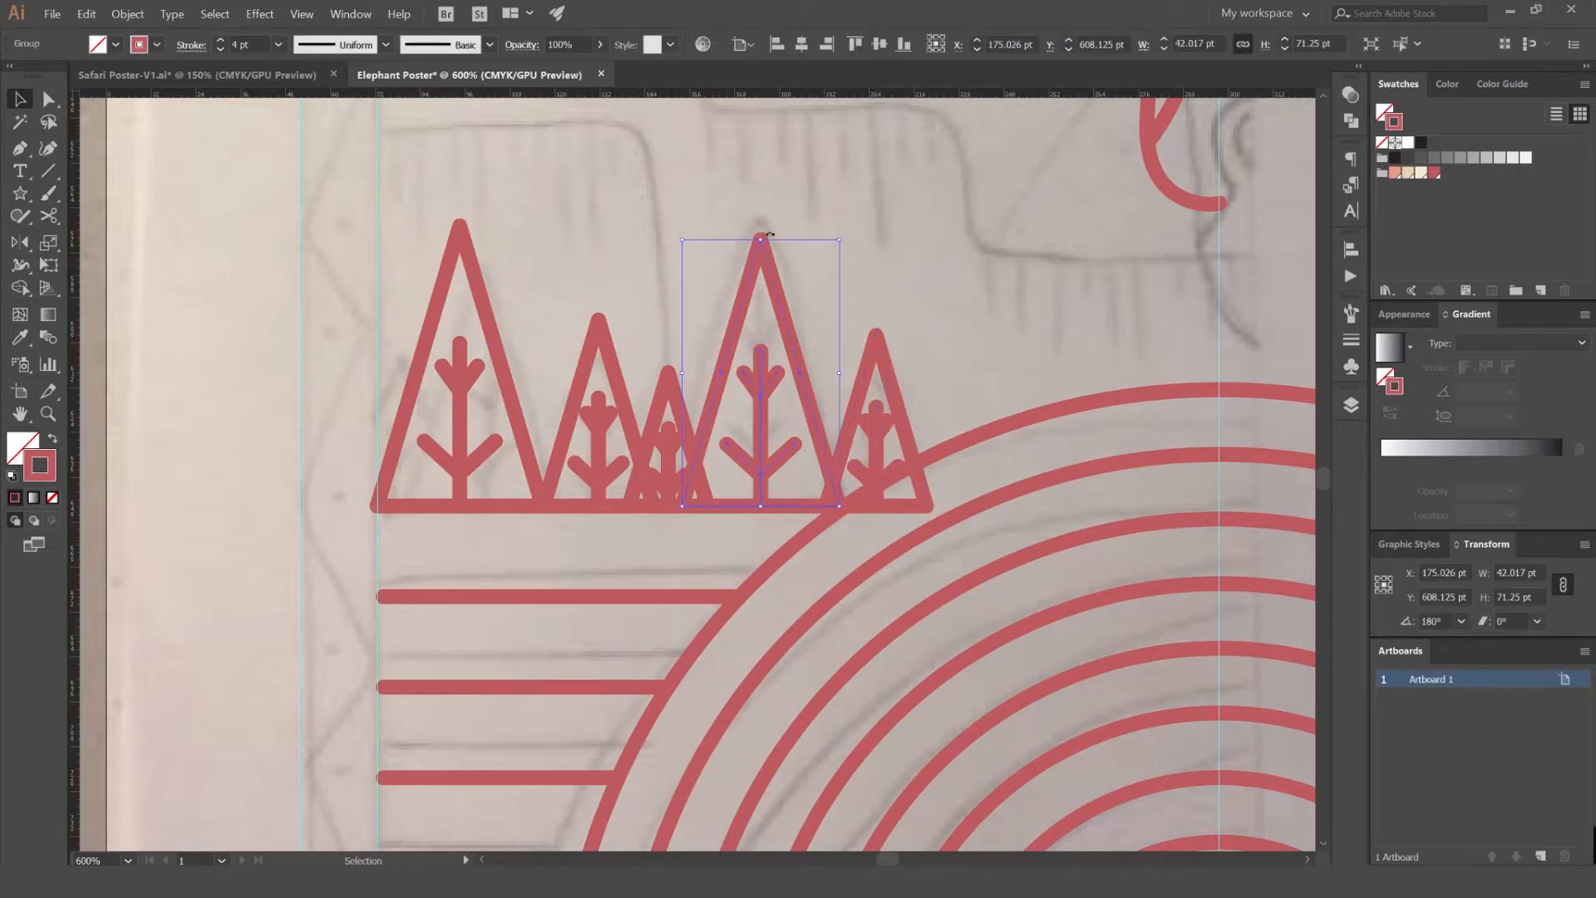
pyautogui.moveTo(841, 238); pyautogui.dragTo(818, 276)
pyautogui.click(855, 241)
pyautogui.moveTo(772, 348); pyautogui.dragTo(786, 347)
pyautogui.click(886, 298)
pyautogui.scroll(-3, 860, 324)
pyautogui.scroll(3, 752, 418)
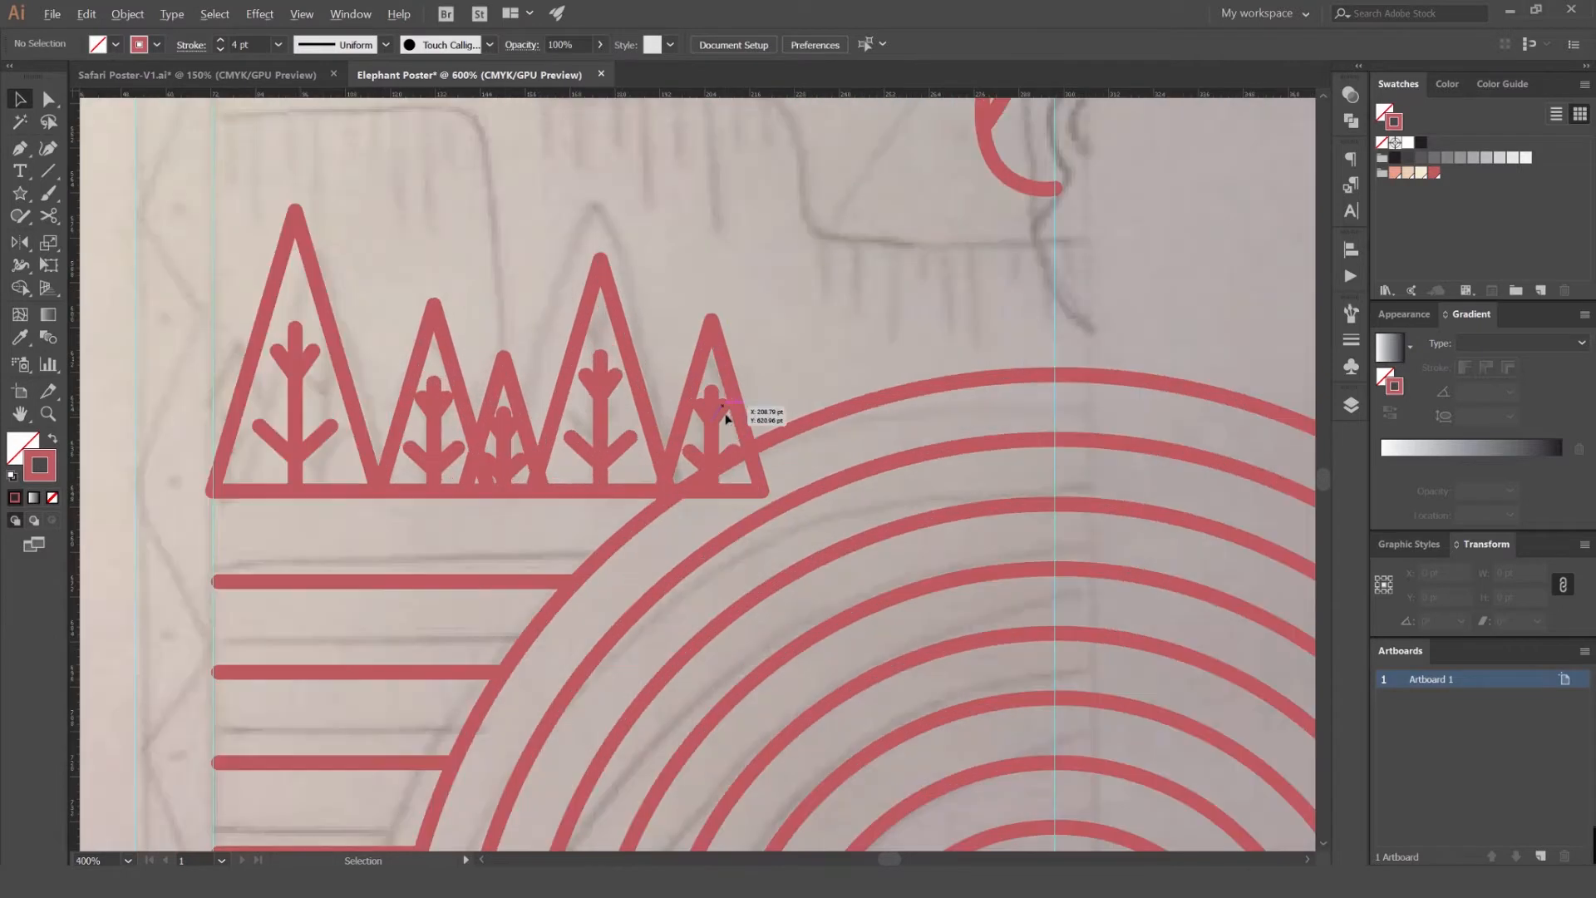
# - Cut the rightmost tree's triangle with the Scissors tool where its right side crosses the outer arc
pyautogui.click(750, 422)
pyautogui.scroll(1, 749, 421)
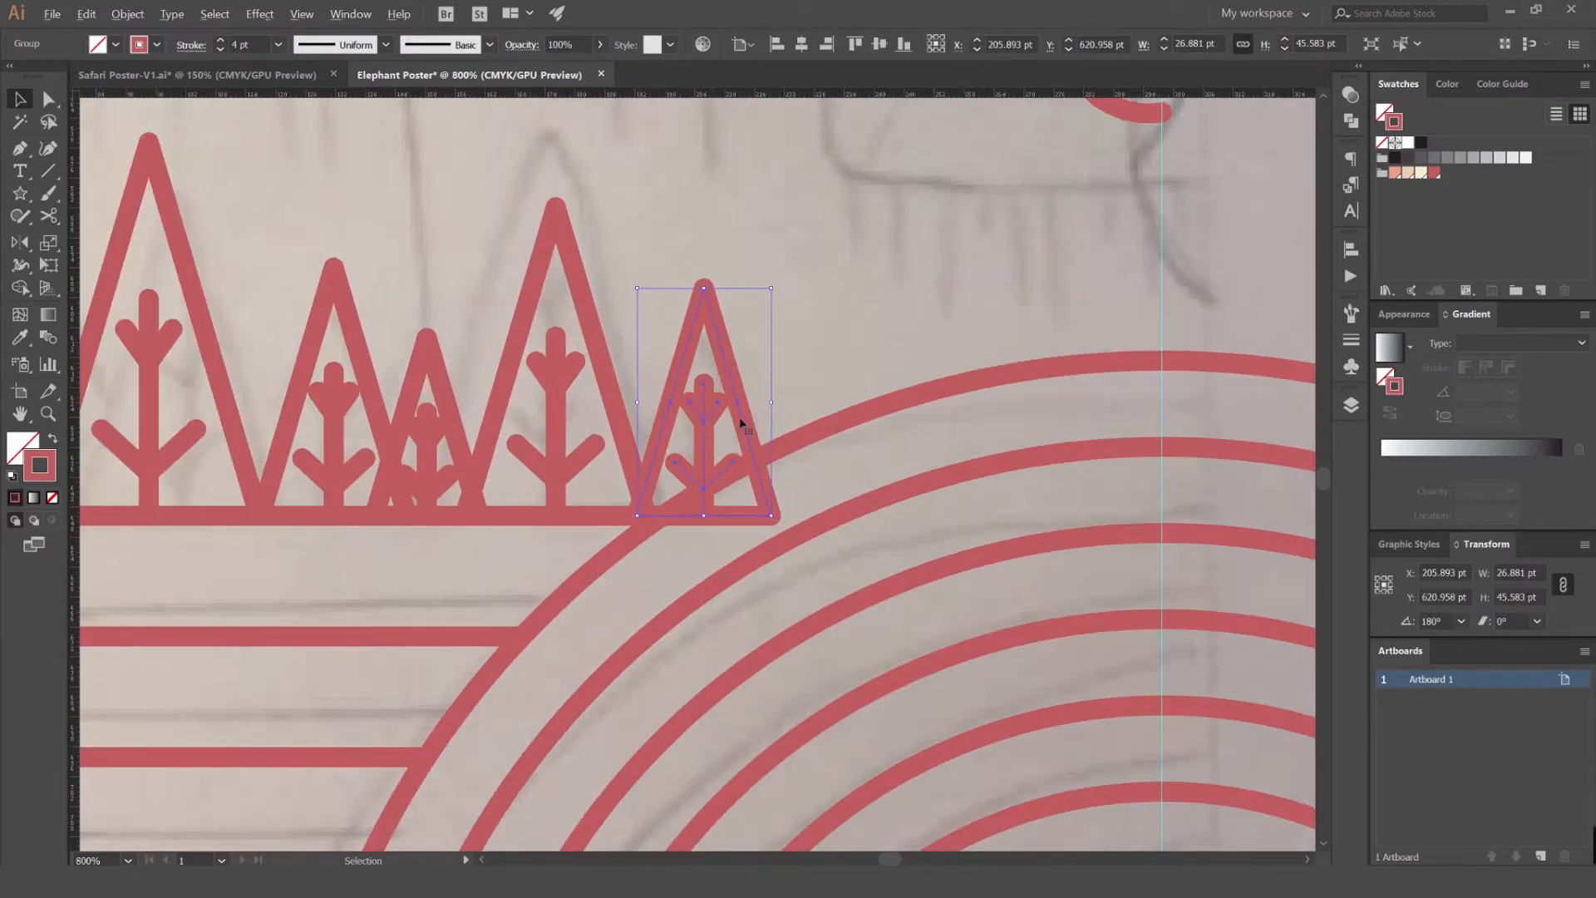
pyautogui.click(785, 415)
pyautogui.moveTo(745, 409); pyautogui.dragTo(748, 411)
pyautogui.scroll(2, 745, 452)
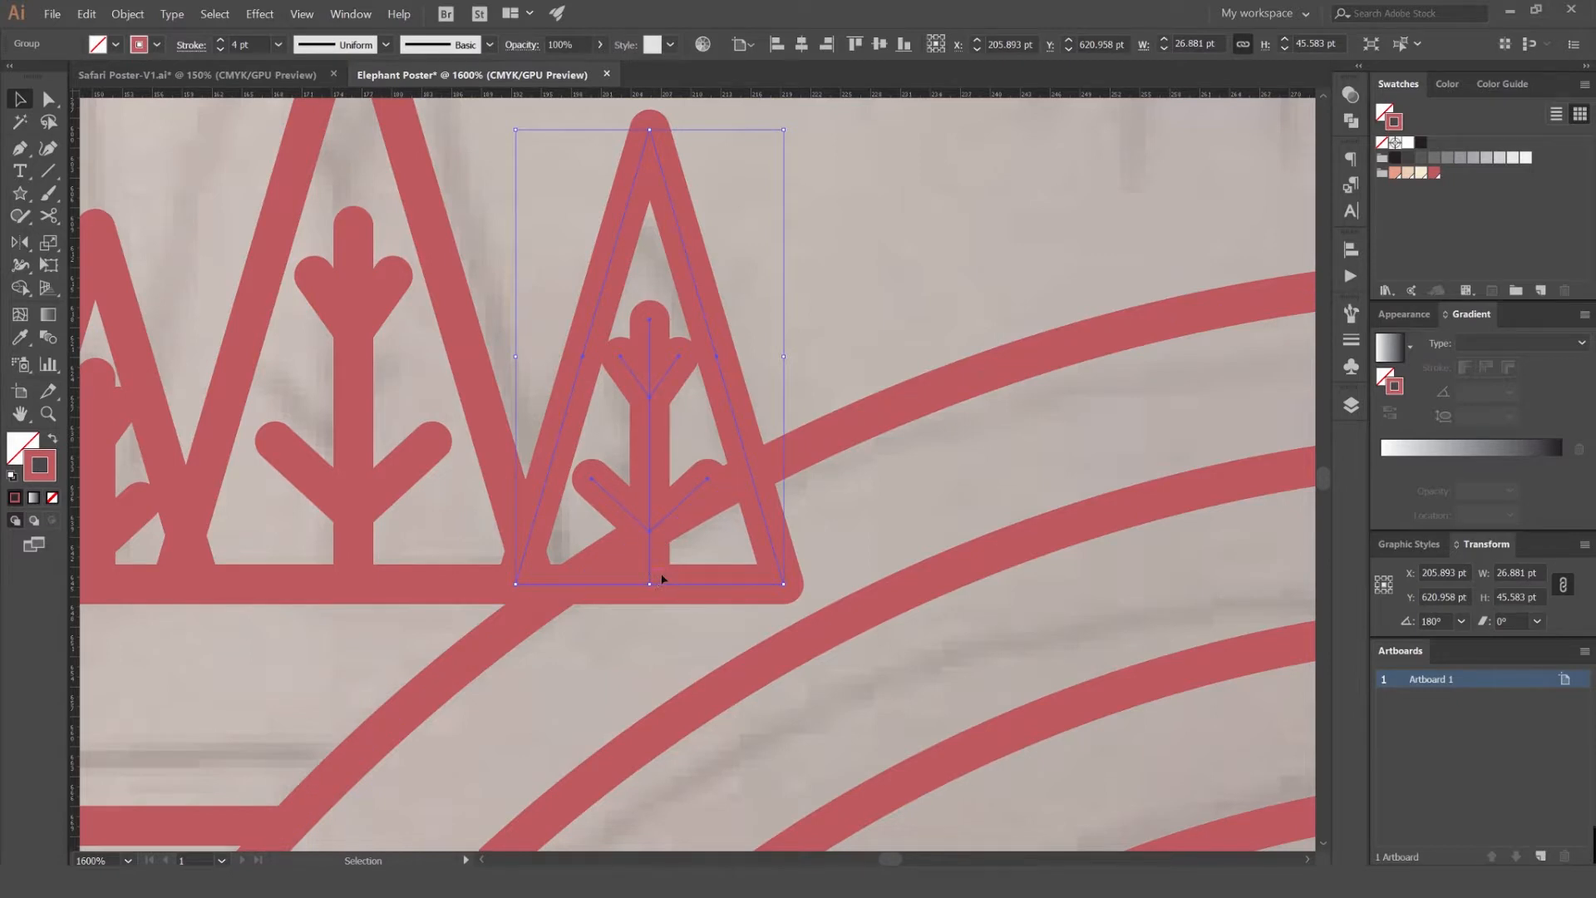
pyautogui.press('c')
pyautogui.click(752, 473)
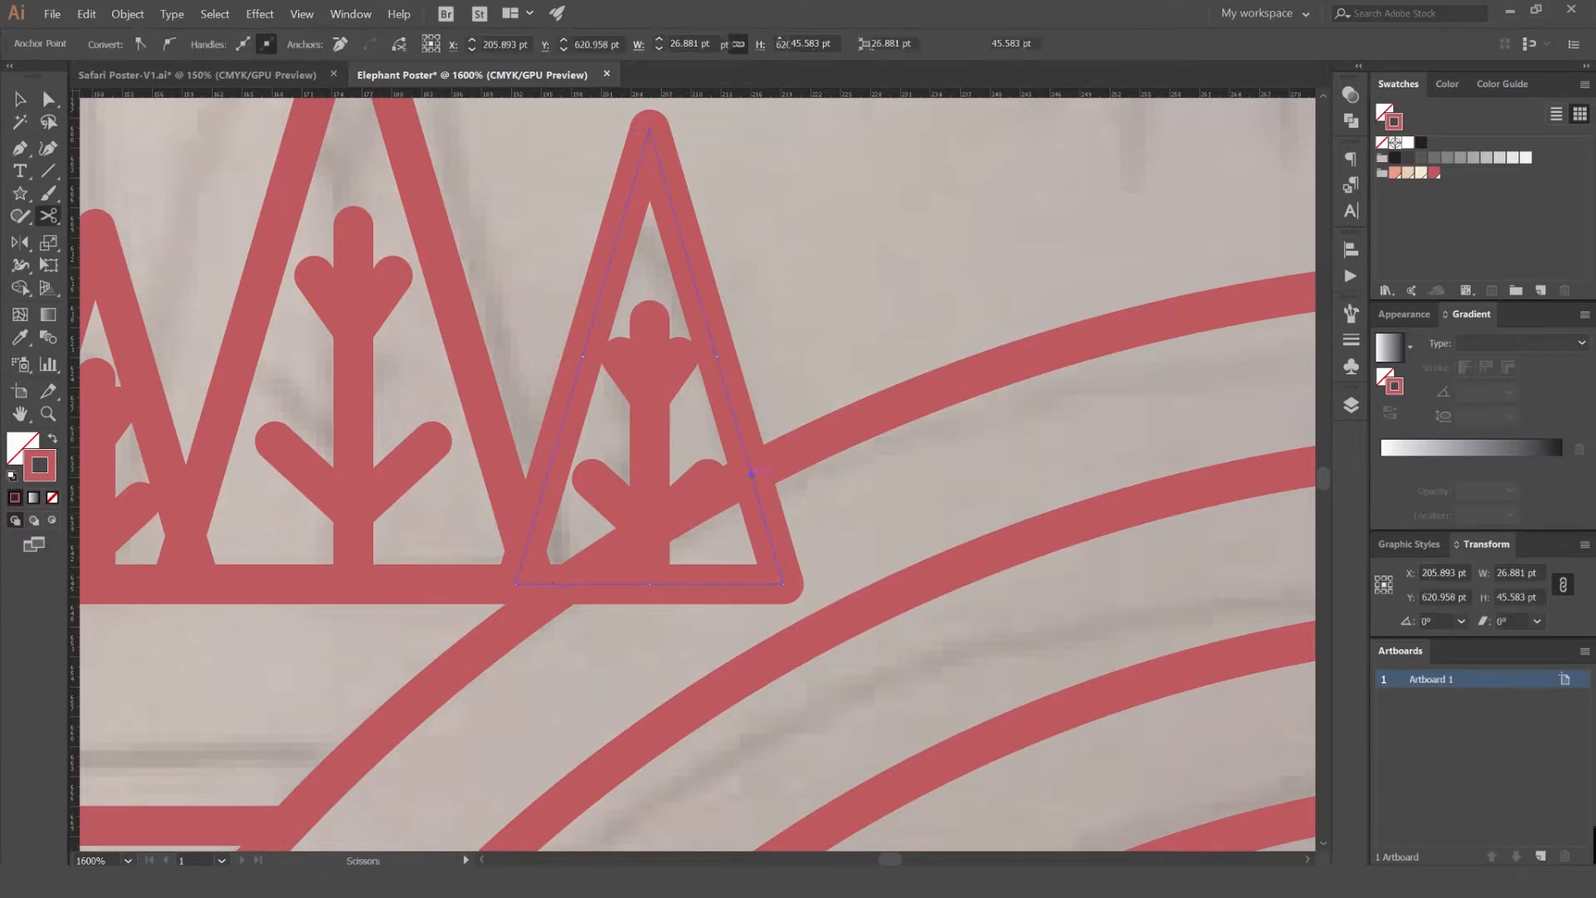
pyautogui.click(563, 585)
pyautogui.click(697, 599)
pyautogui.press('Return')
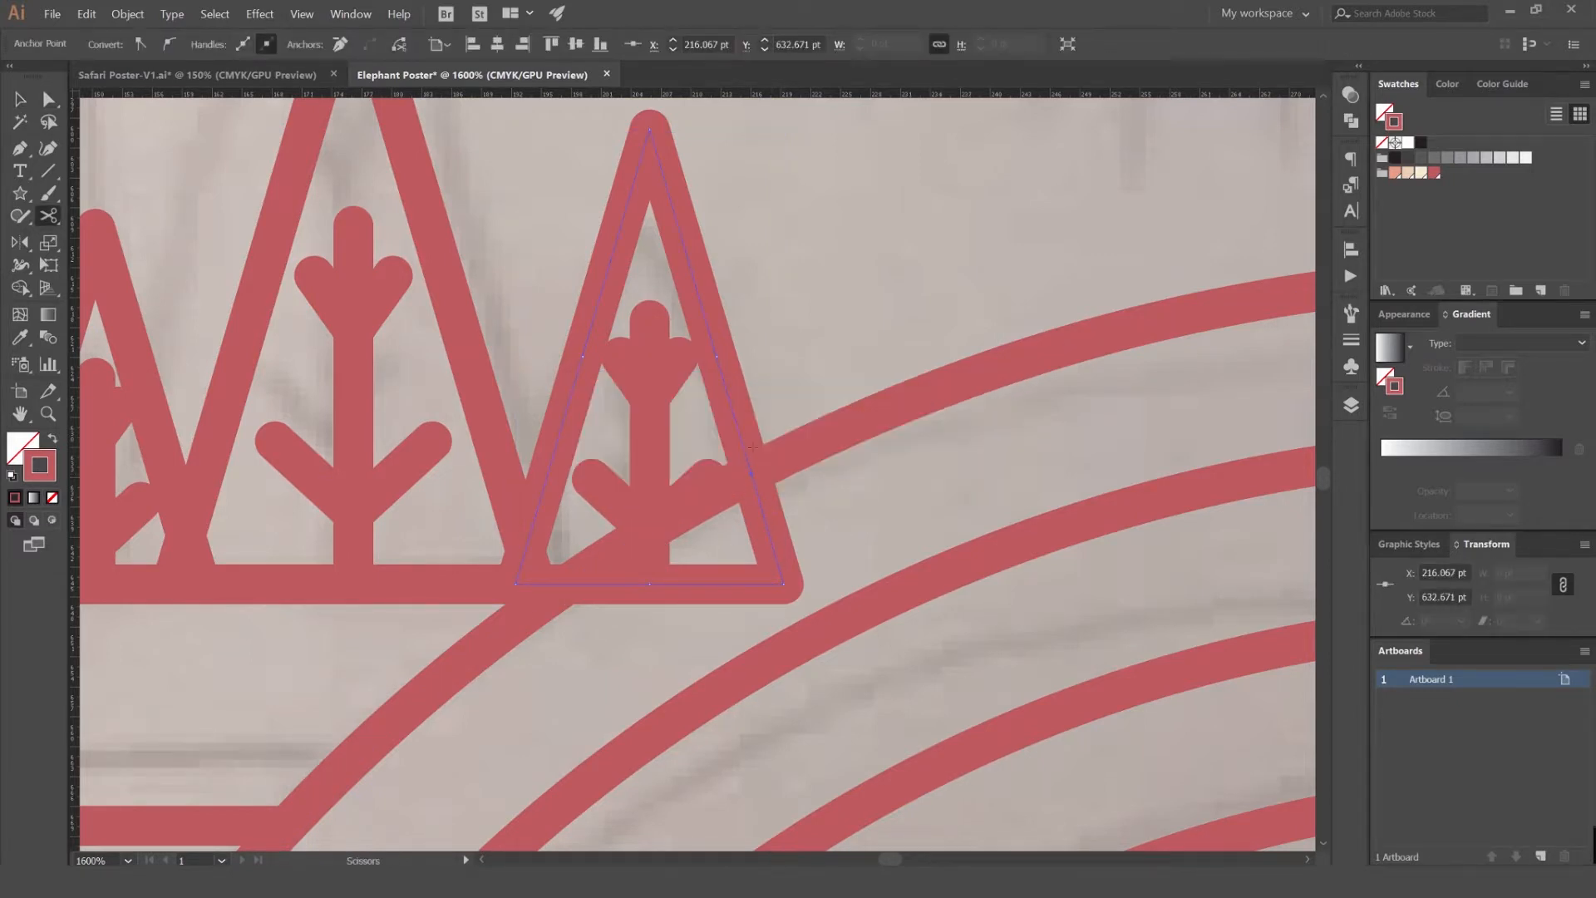
# - Cut the same triangle's base just past the arc and delete its lower right corner segment
pyautogui.press('v')
pyautogui.press('a')
pyautogui.press('c')
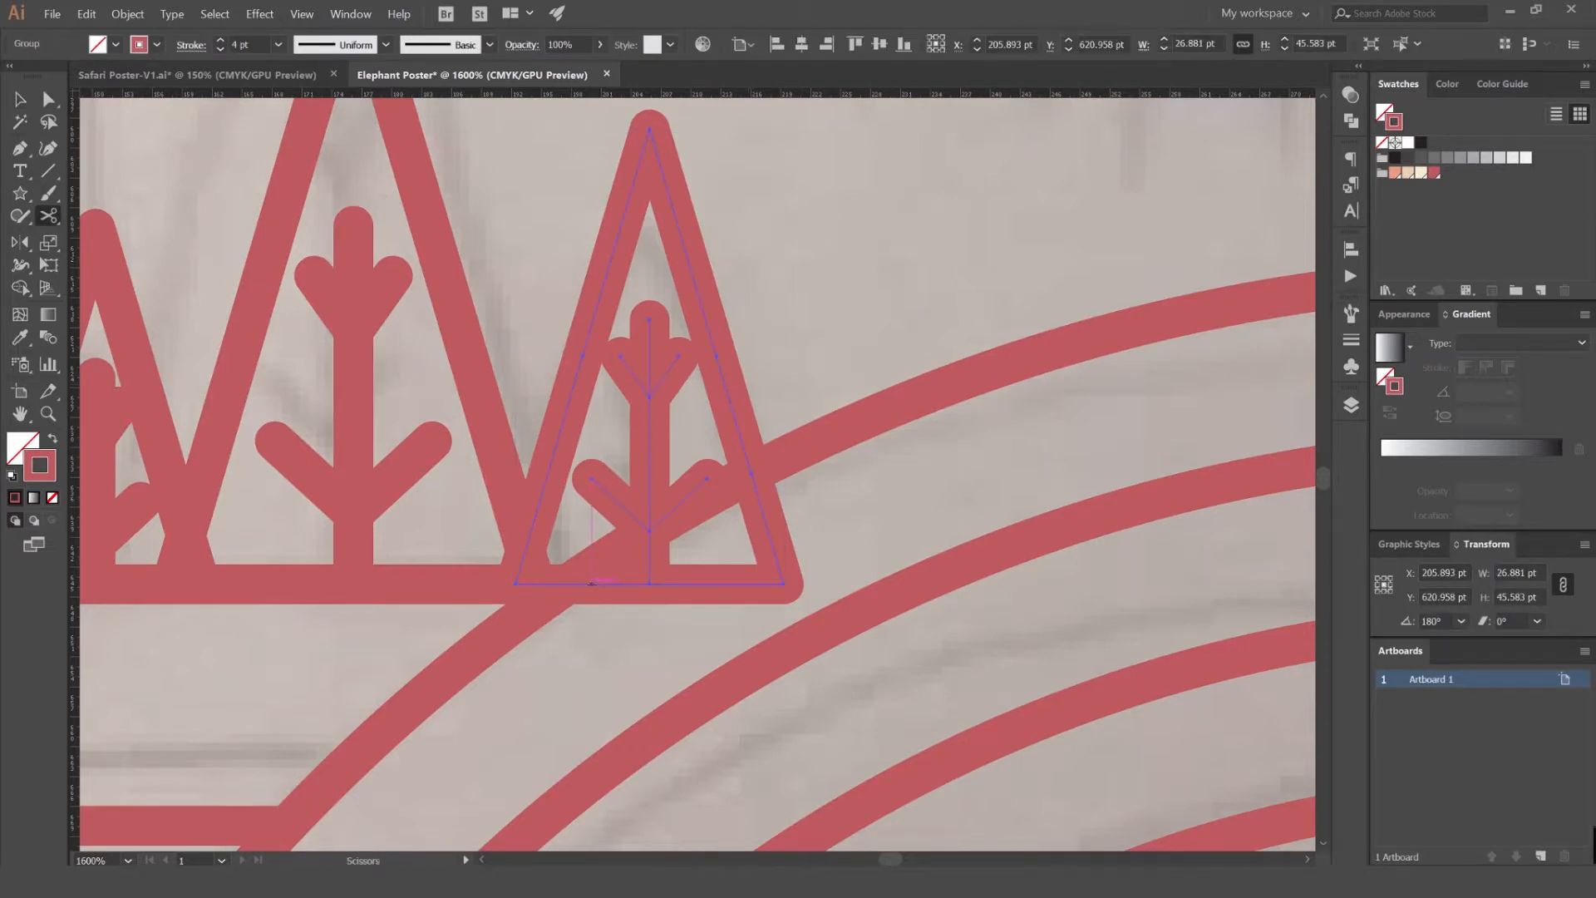
pyautogui.click(582, 585)
pyautogui.press('v')
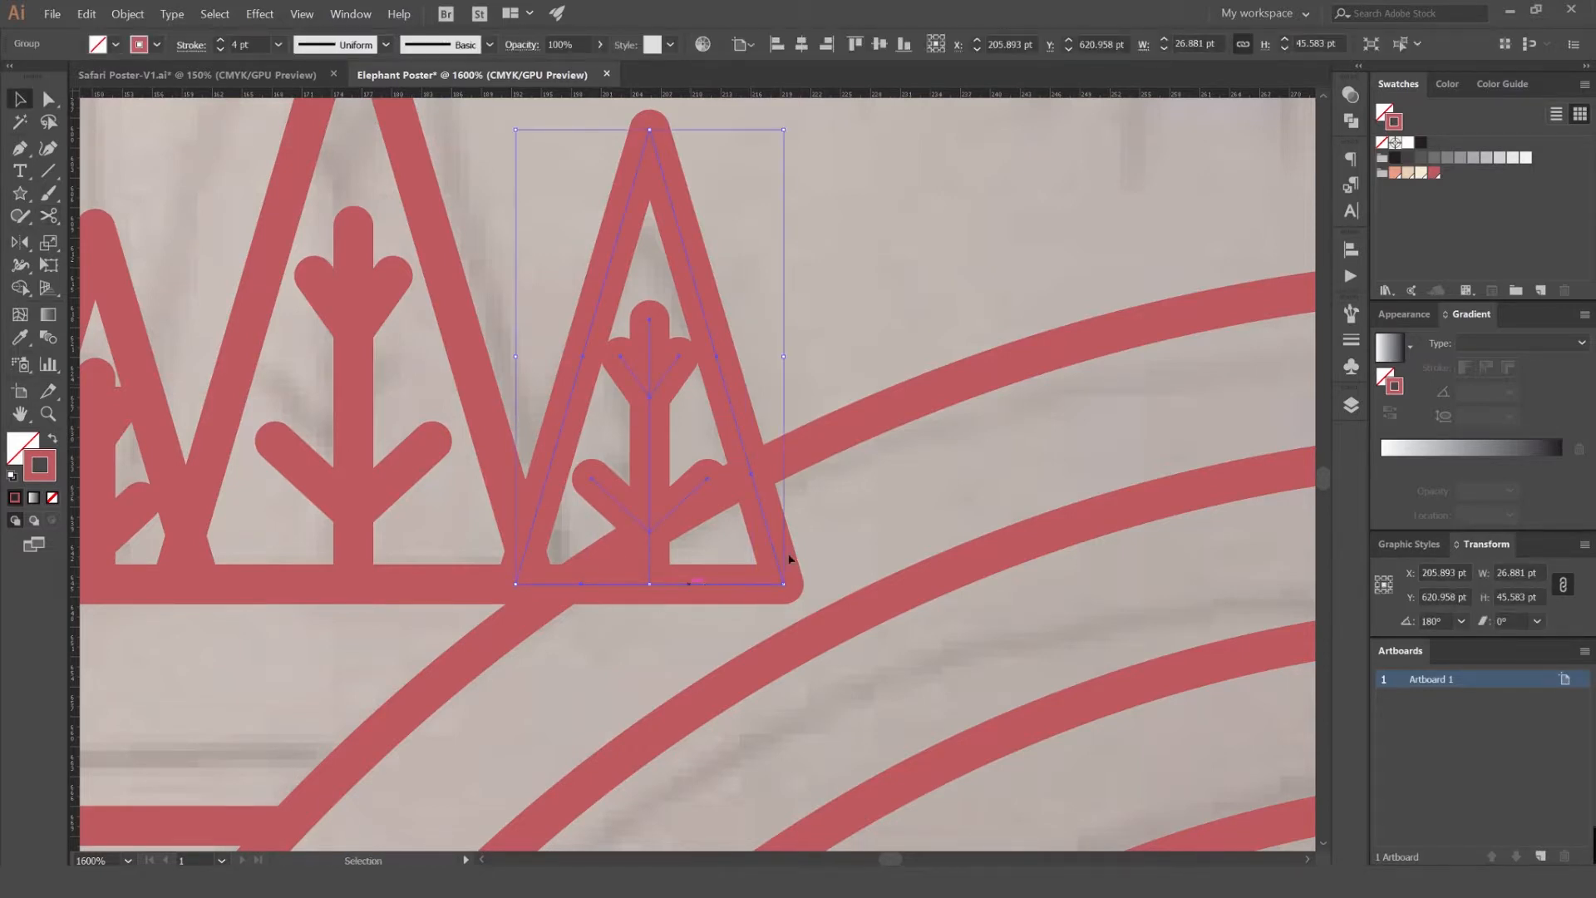
pyautogui.press('a')
pyautogui.click(773, 549)
pyautogui.press('Delete')
pyautogui.press('Delete')
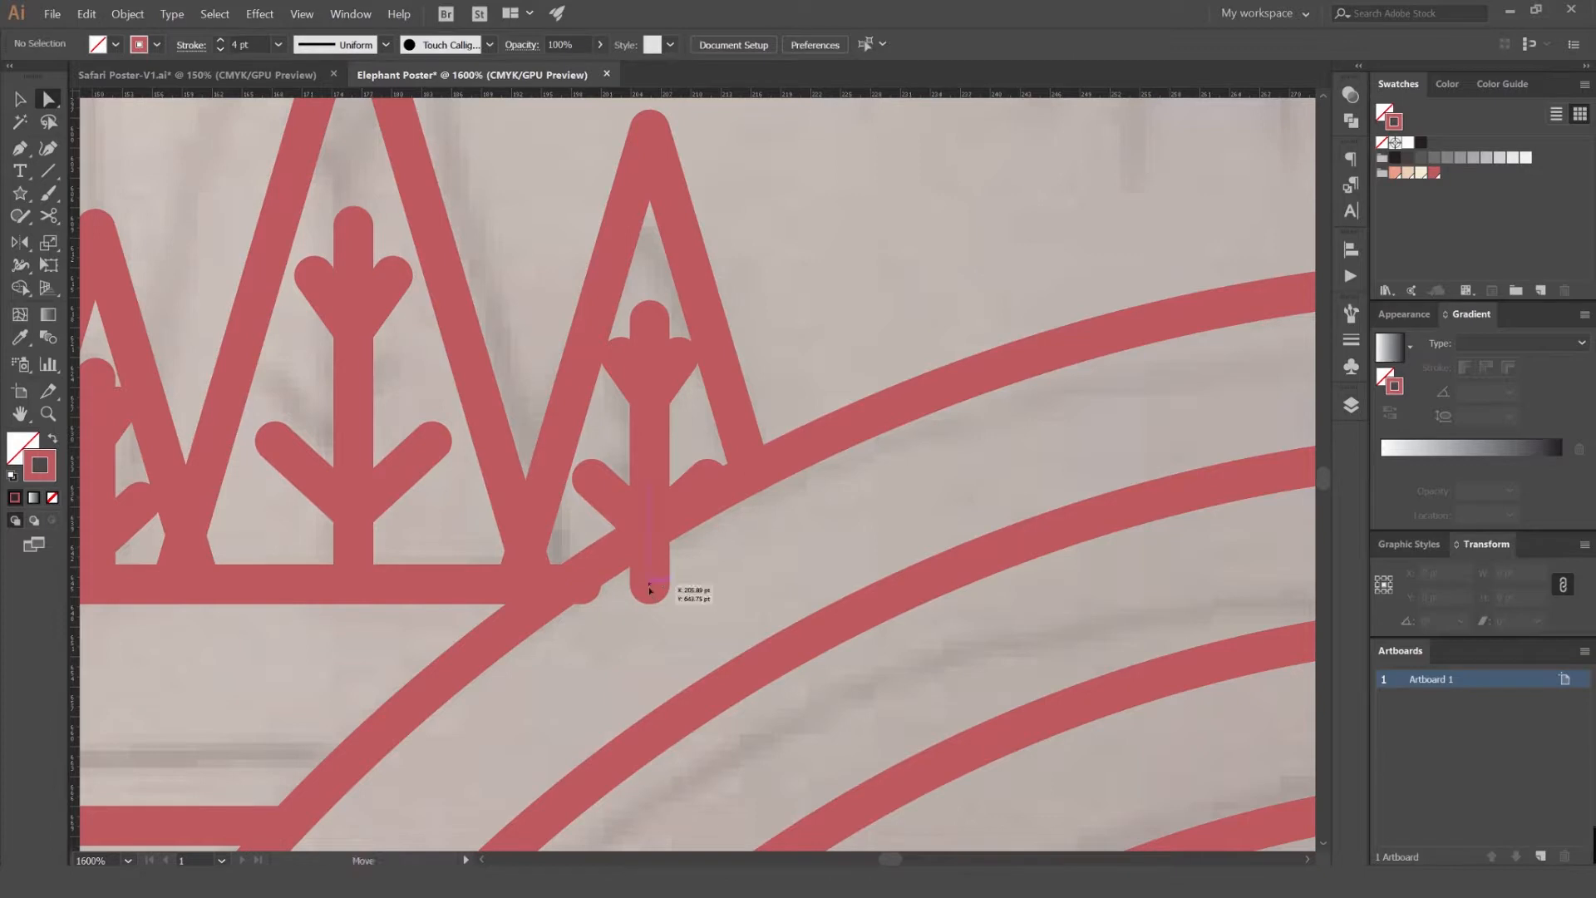
# - Shorten the rightmost tree's cut base end and the lower end of its trunk so both stop at the arc
pyautogui.click(584, 585)
pyautogui.click(581, 585)
pyautogui.click(705, 581)
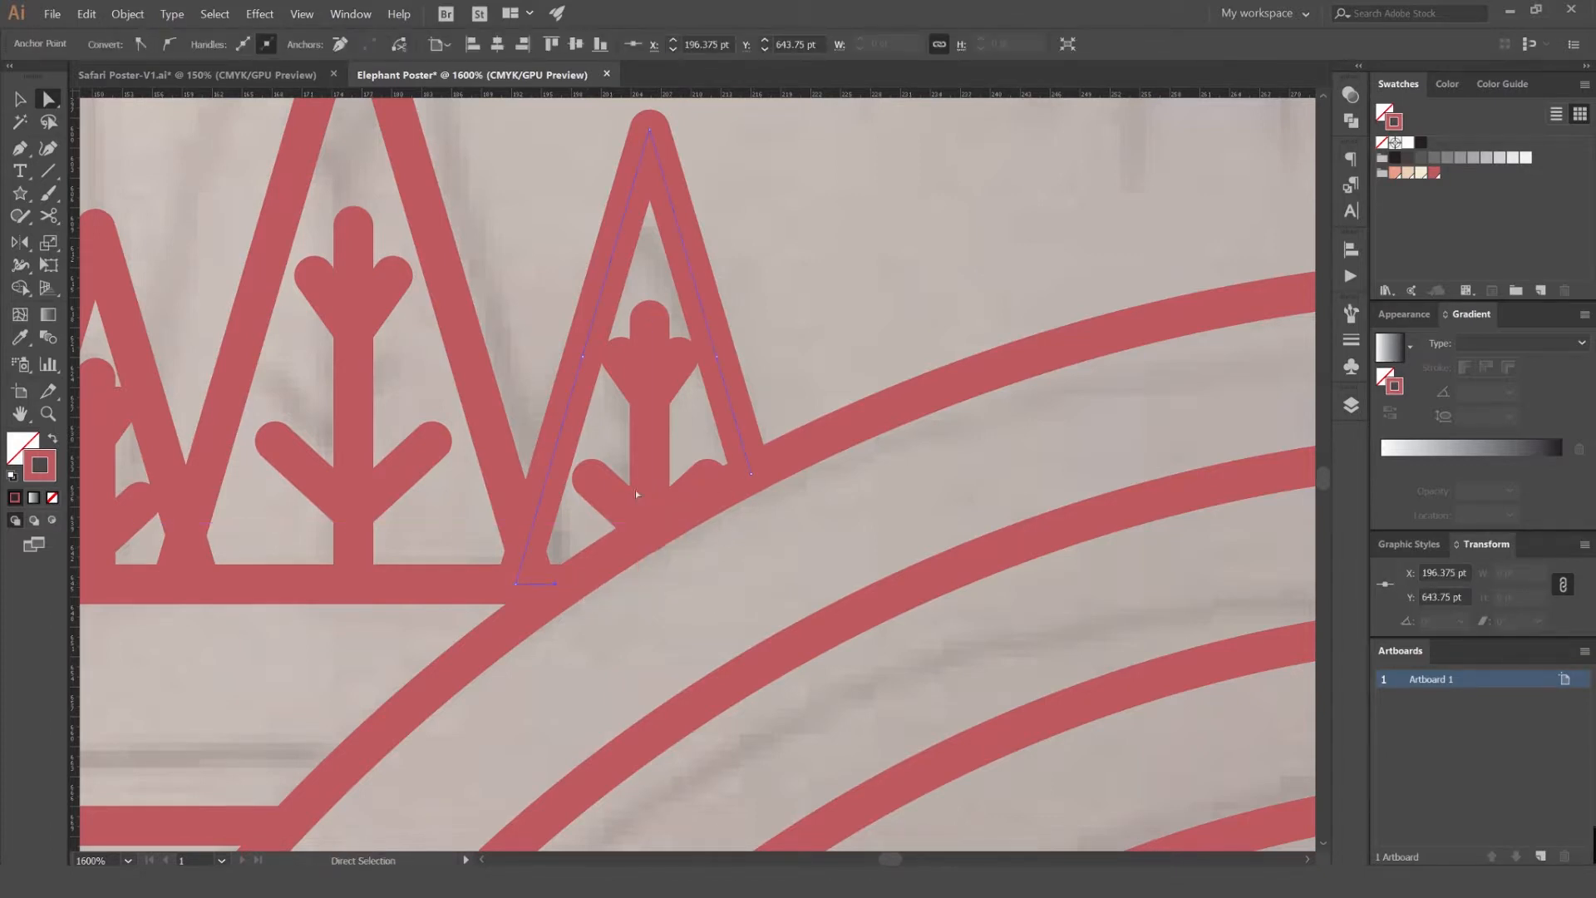
# - Shorten the inner end of the rightmost tree's lower left branch so it stays within the arc's stroke
pyautogui.click(618, 517)
pyautogui.keyDown('shift'); pyautogui.click(645, 538); pyautogui.keyUp('shift')
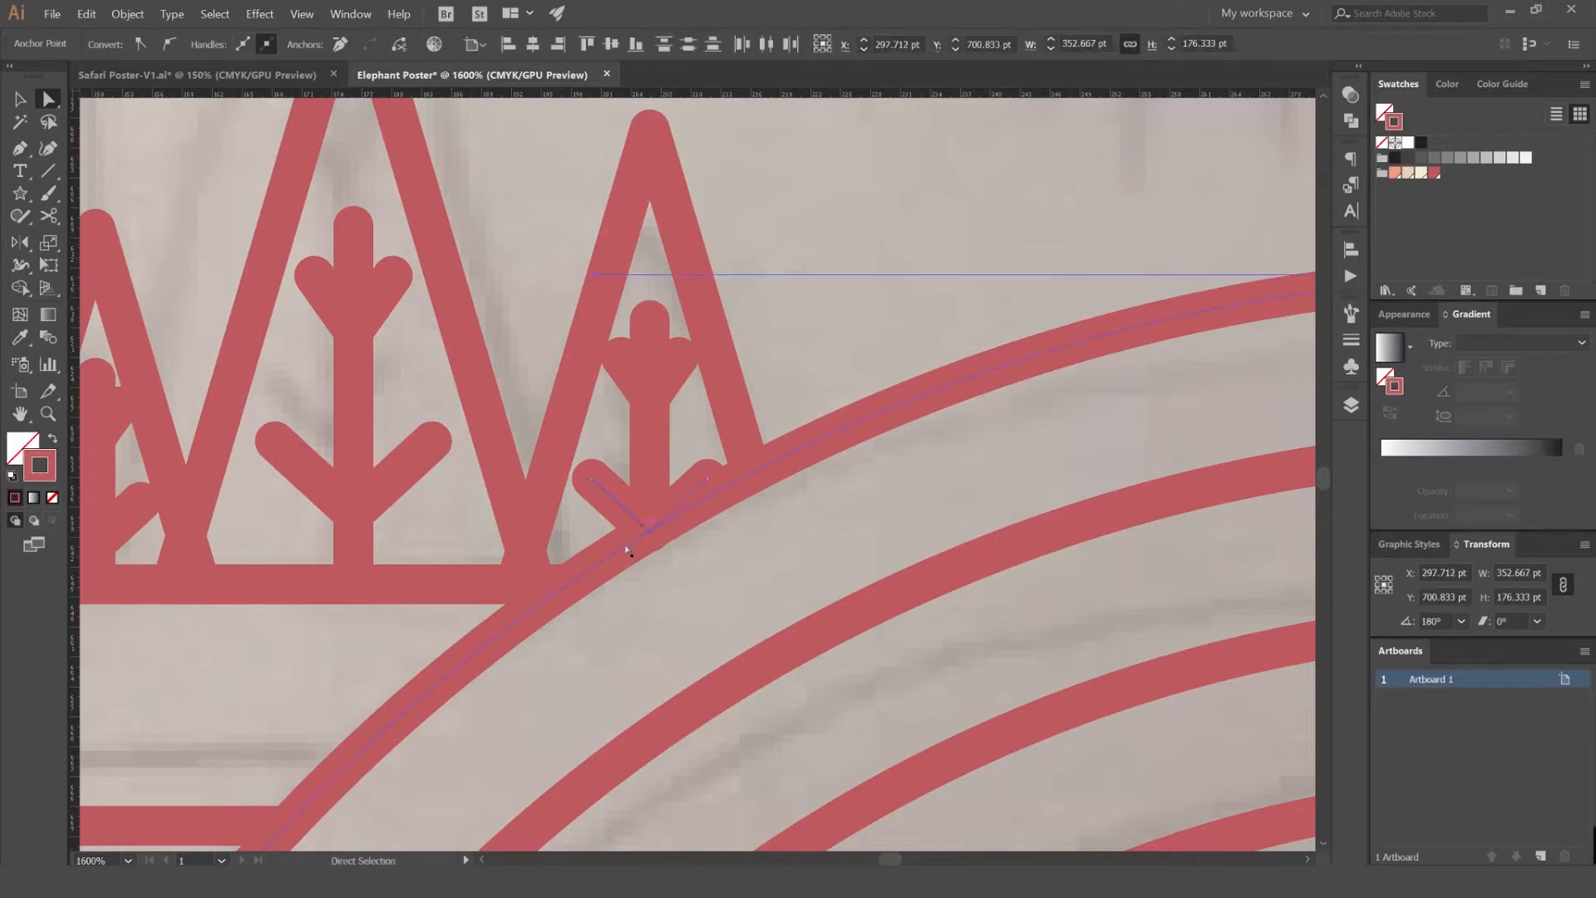
pyautogui.click(620, 551)
pyautogui.scroll(1, 628, 523)
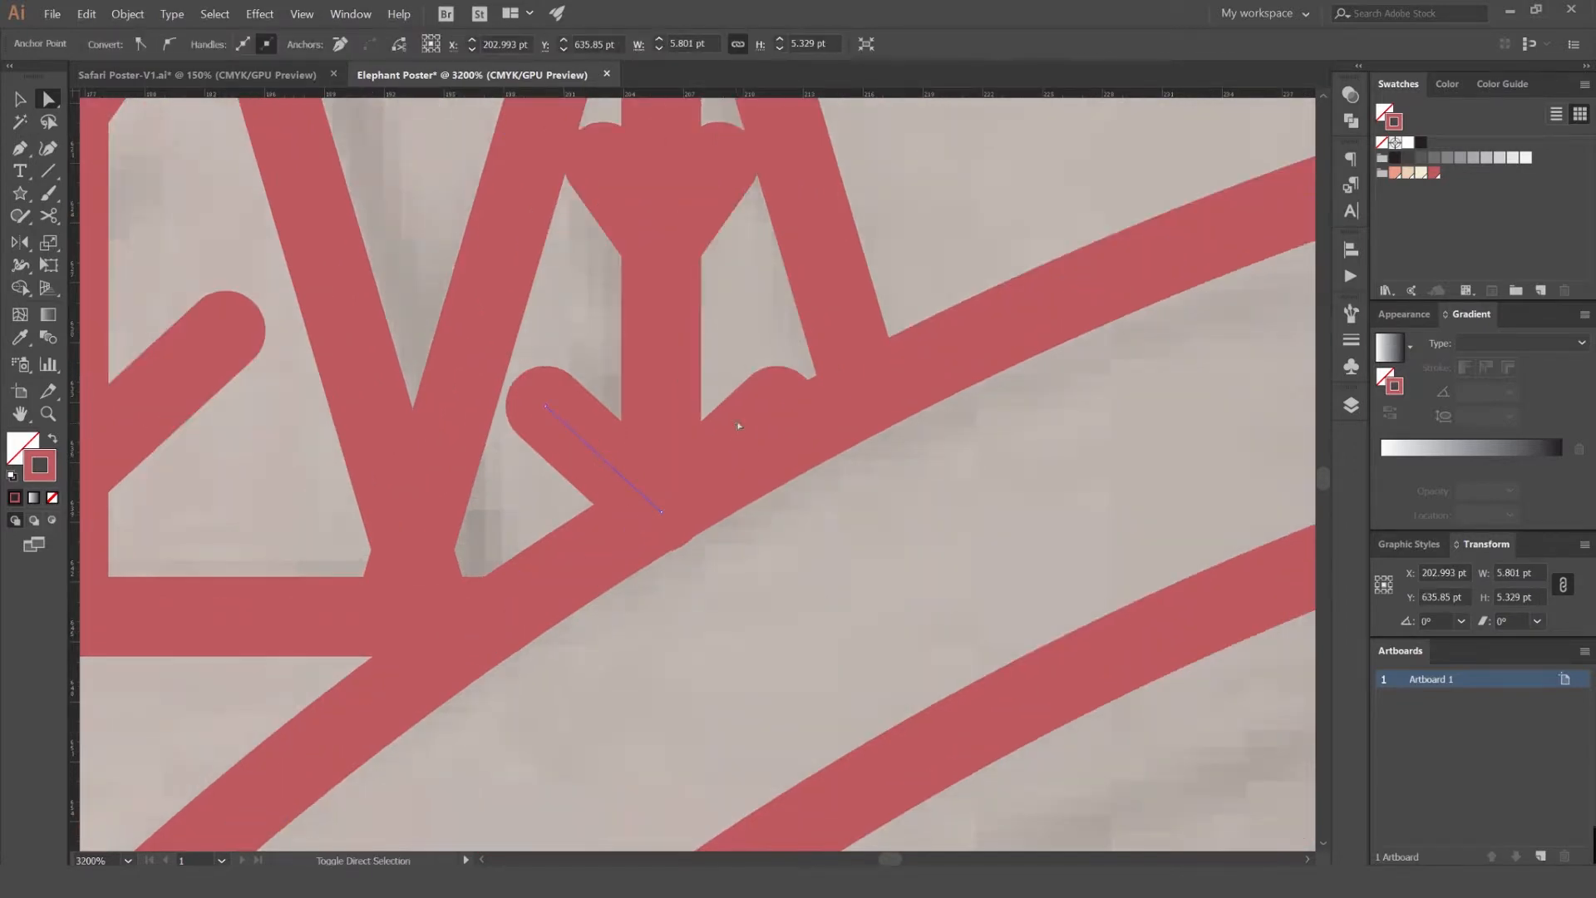
pyautogui.moveTo(664, 515); pyautogui.dragTo(646, 504)
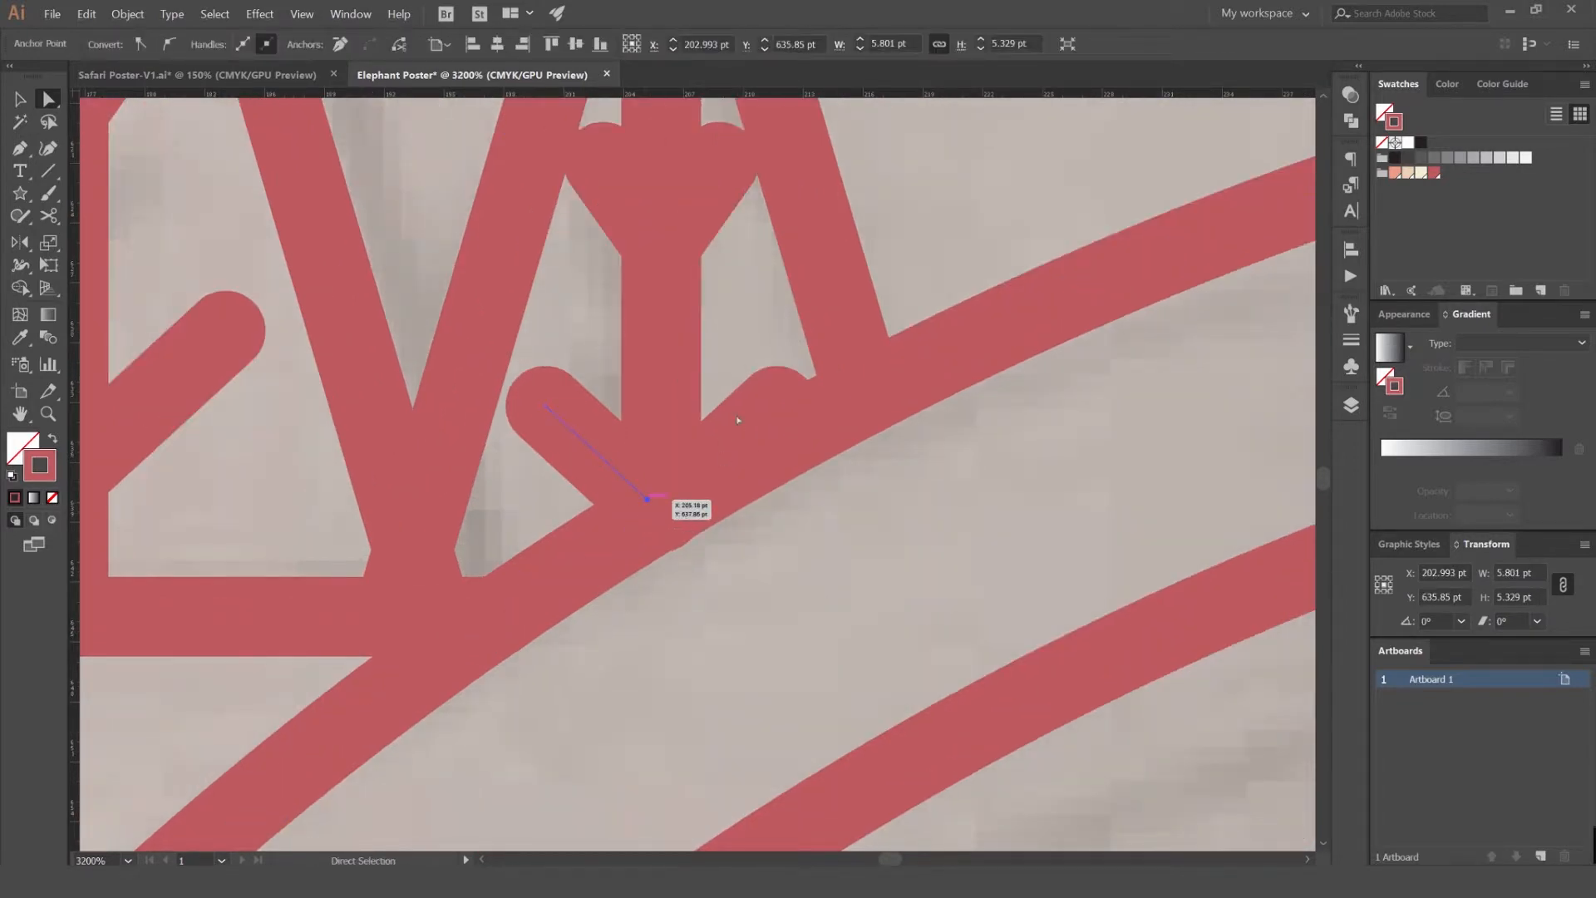
pyautogui.click(744, 414)
# - Switch to Outline view and pull the lower right branch's inner end back along its line to above the arc
pyautogui.hotkey('ctrl', 'y')
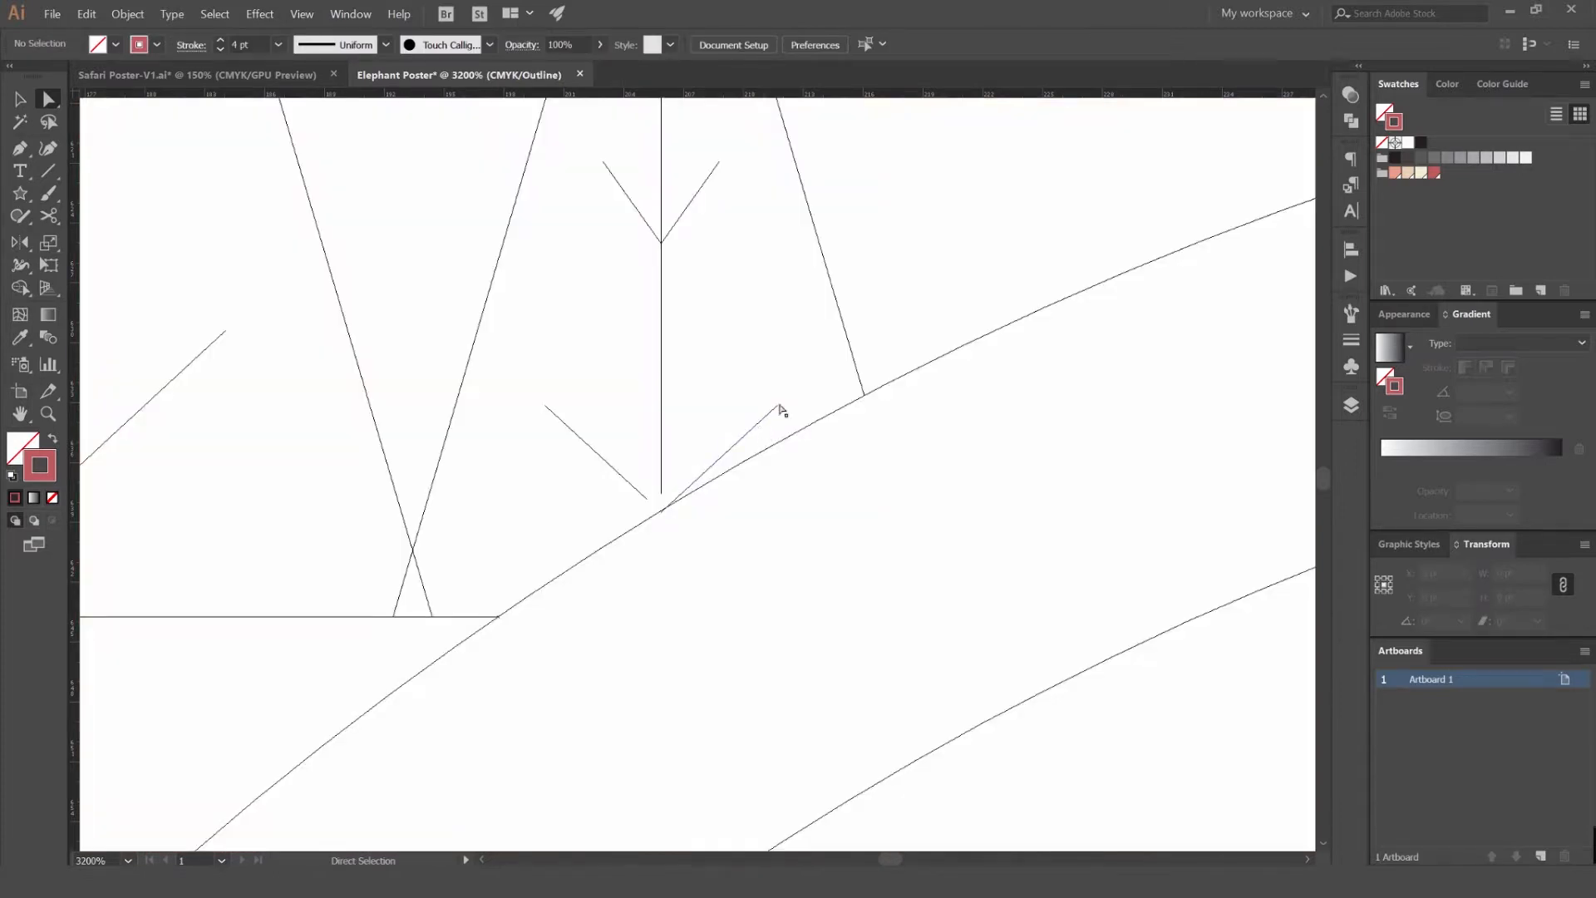
pyautogui.click(661, 514)
pyautogui.keyDown('alt'); pyautogui.scroll(3, 660, 516); pyautogui.keyUp('alt')
pyautogui.moveTo(644, 547); pyautogui.dragTo(695, 504)
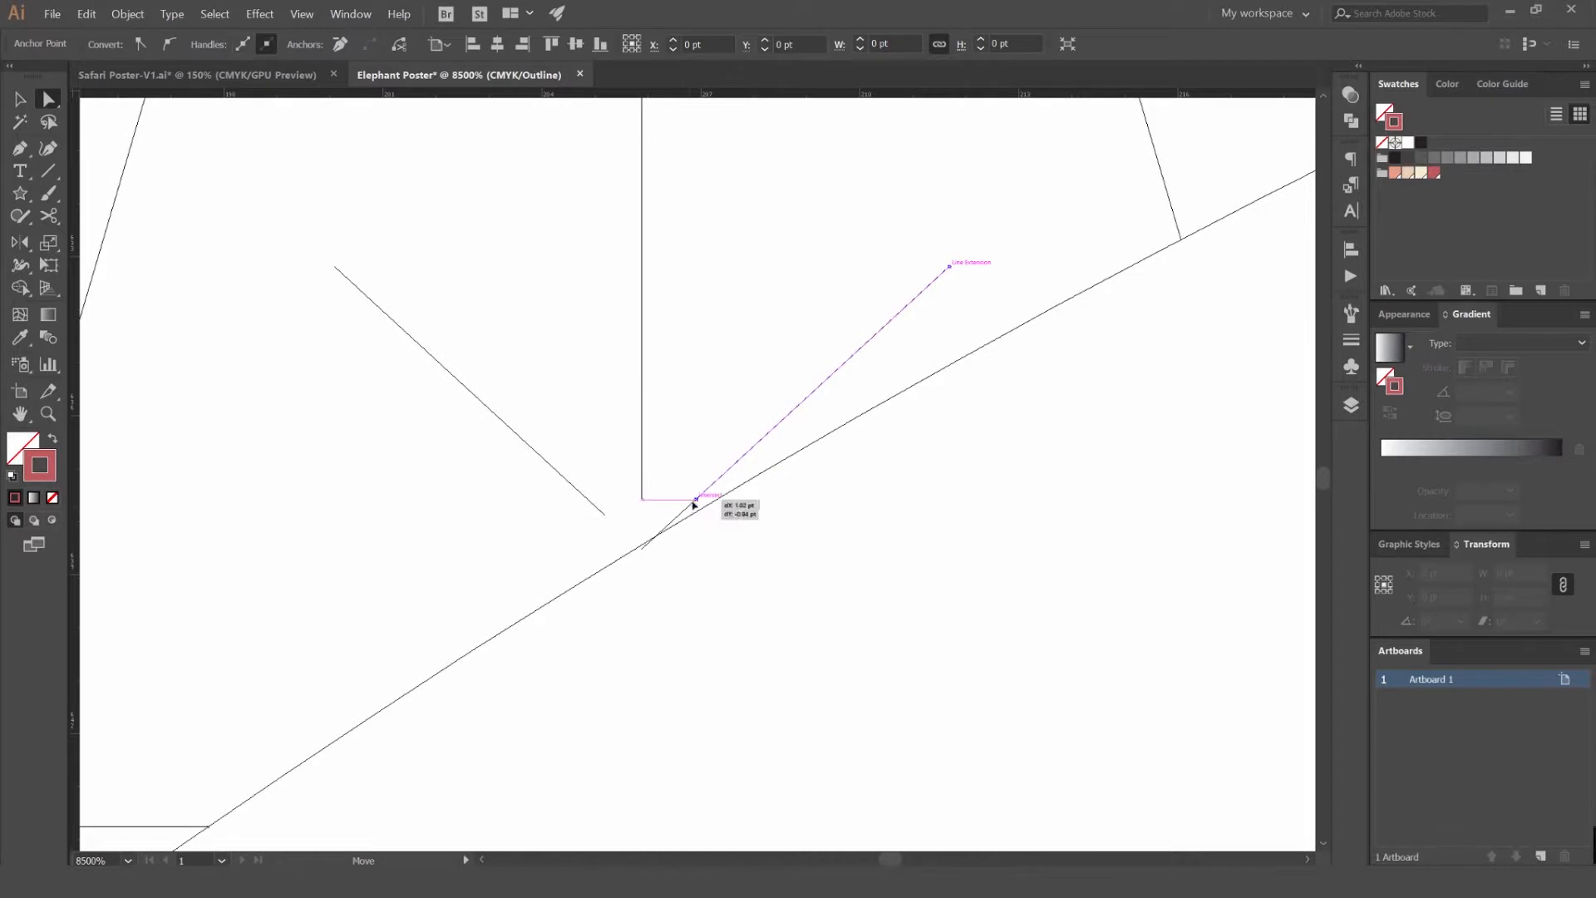
# - Return from Outline view to the normal preview and delete the rightmost tree's lower right branch
pyautogui.hotkey('ctrl', 'y')
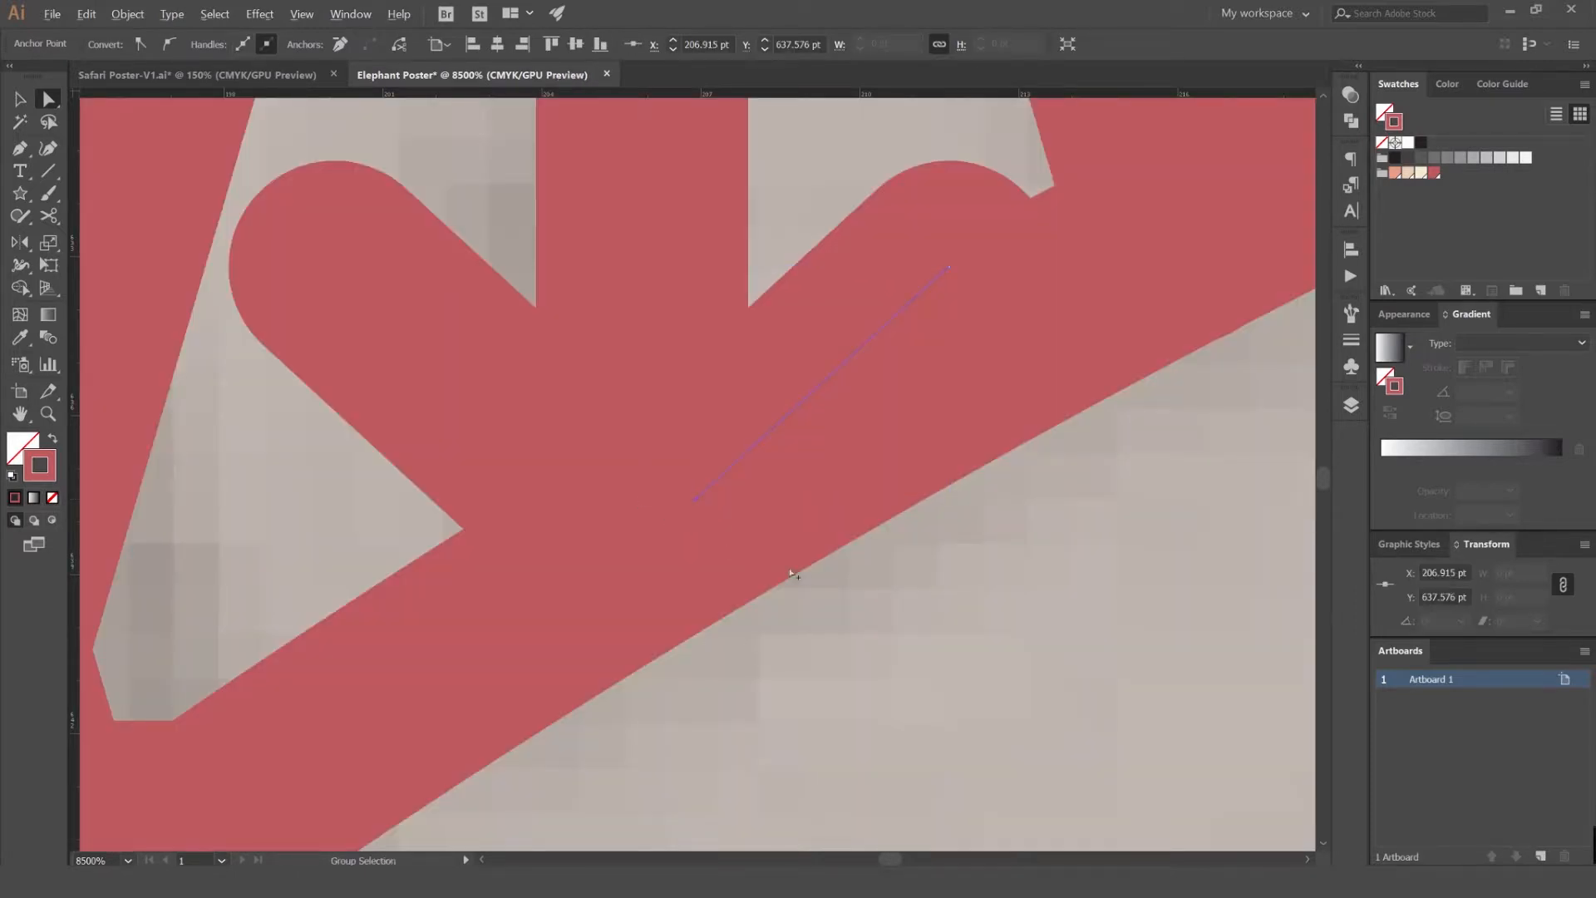
pyautogui.keyDown('alt'); pyautogui.scroll(-4, 791, 573); pyautogui.keyUp('alt')
pyautogui.click(832, 599)
pyautogui.keyDown('alt'); pyautogui.scroll(-2, 831, 594); pyautogui.keyUp('alt')
pyautogui.keyDown('alt'); pyautogui.scroll(2, 829, 525); pyautogui.keyUp('alt')
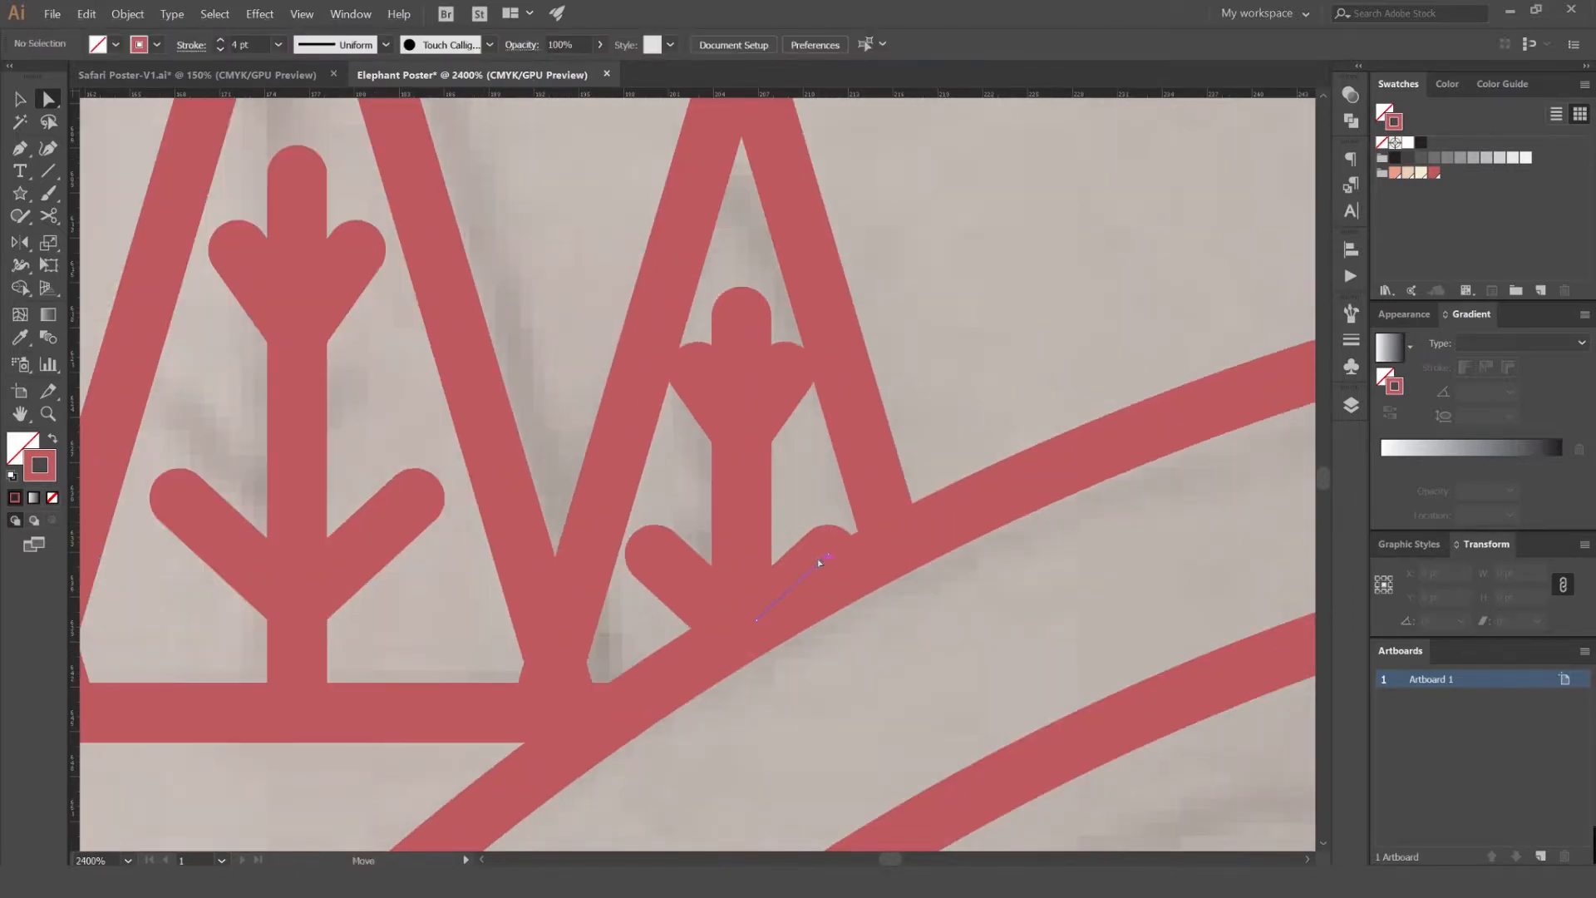
pyautogui.keyDown('alt'); pyautogui.scroll(-2, 997, 378); pyautogui.keyUp('alt')
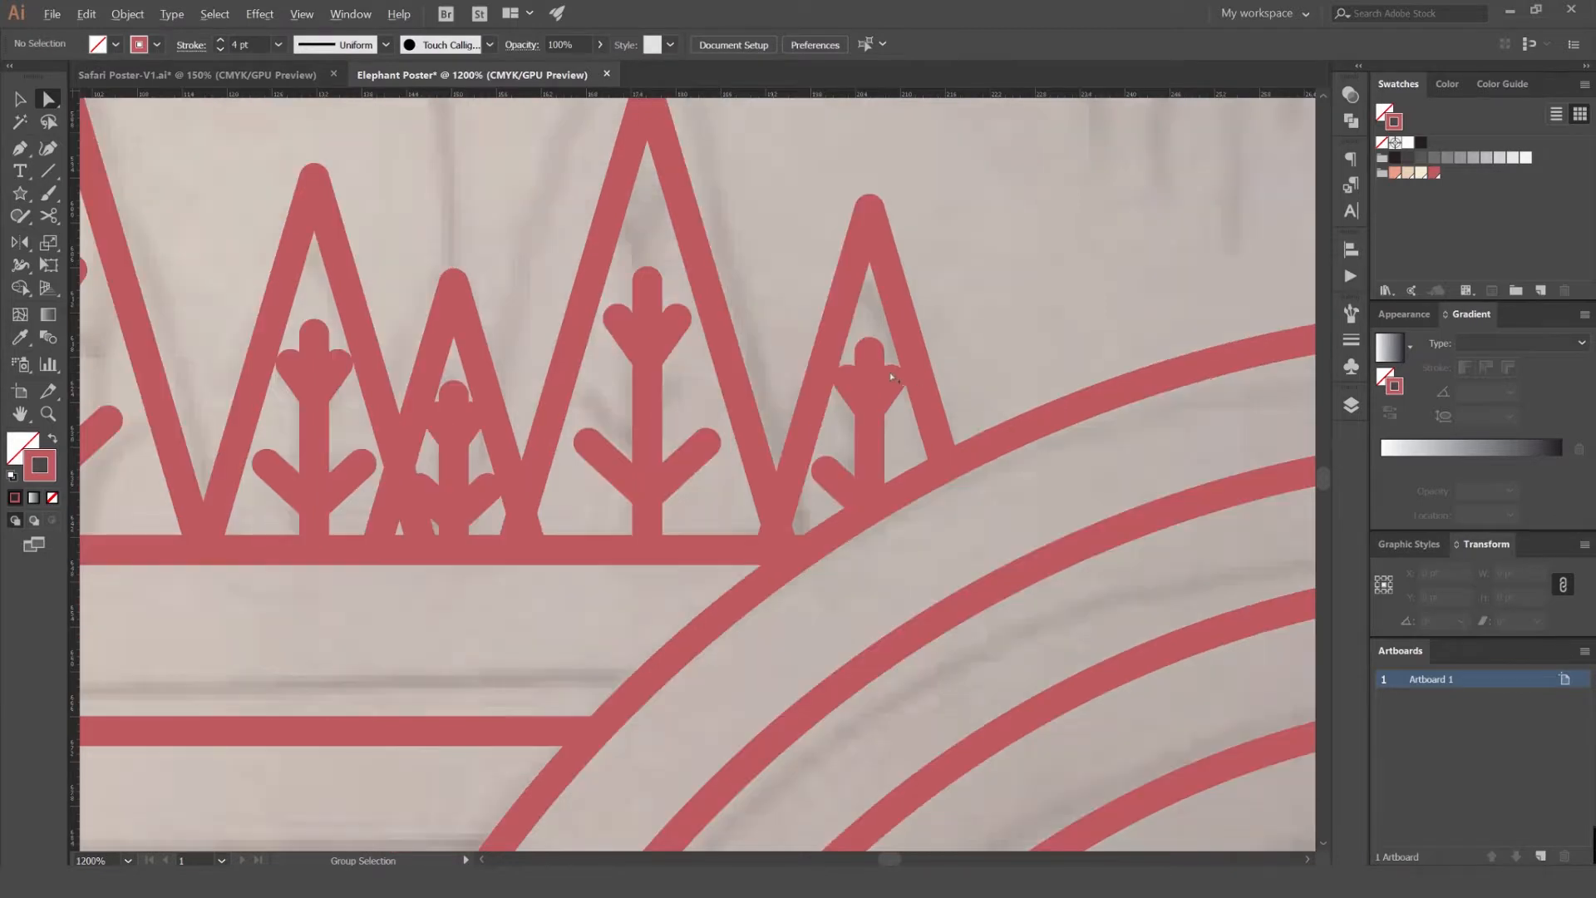
pyautogui.keyDown('alt'); pyautogui.scroll(2, 891, 376); pyautogui.keyUp('alt')
pyautogui.click(824, 426)
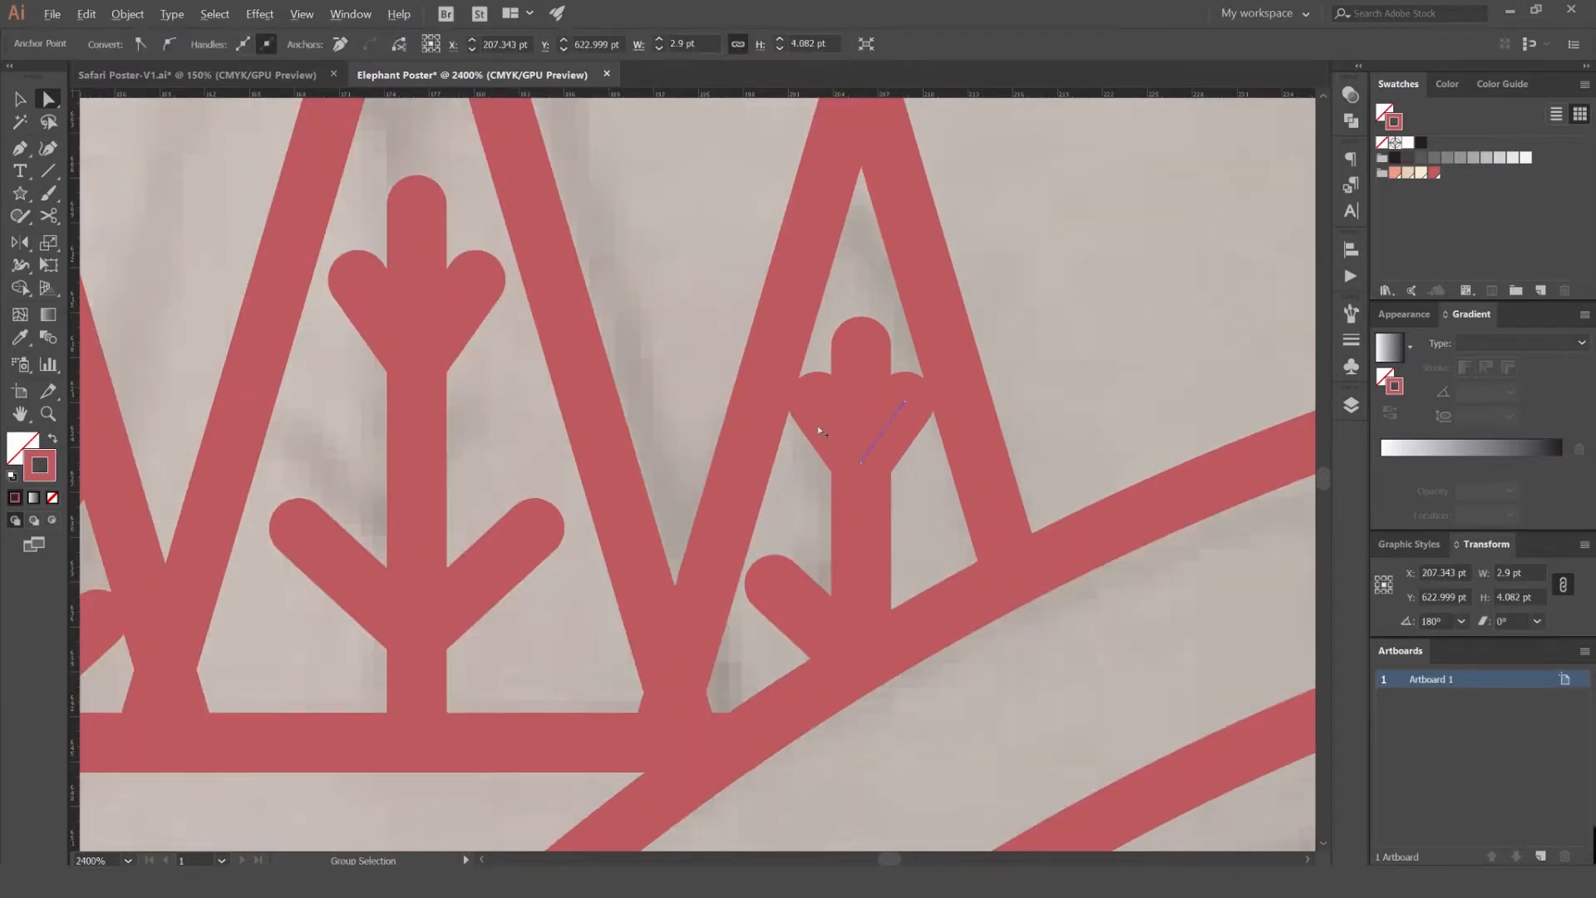
pyautogui.keyDown('alt'); pyautogui.scroll(-1, 820, 429); pyautogui.keyUp('alt')
pyautogui.click(941, 356)
# - Cut the small middle tree's triangle where its sides meet the neighbouring trees and delete the base segment
pyautogui.press('v')
pyautogui.keyDown('alt'); pyautogui.scroll(-5, 941, 355); pyautogui.keyUp('alt')
pyautogui.moveTo(969, 311); pyautogui.dragTo(817, 337)
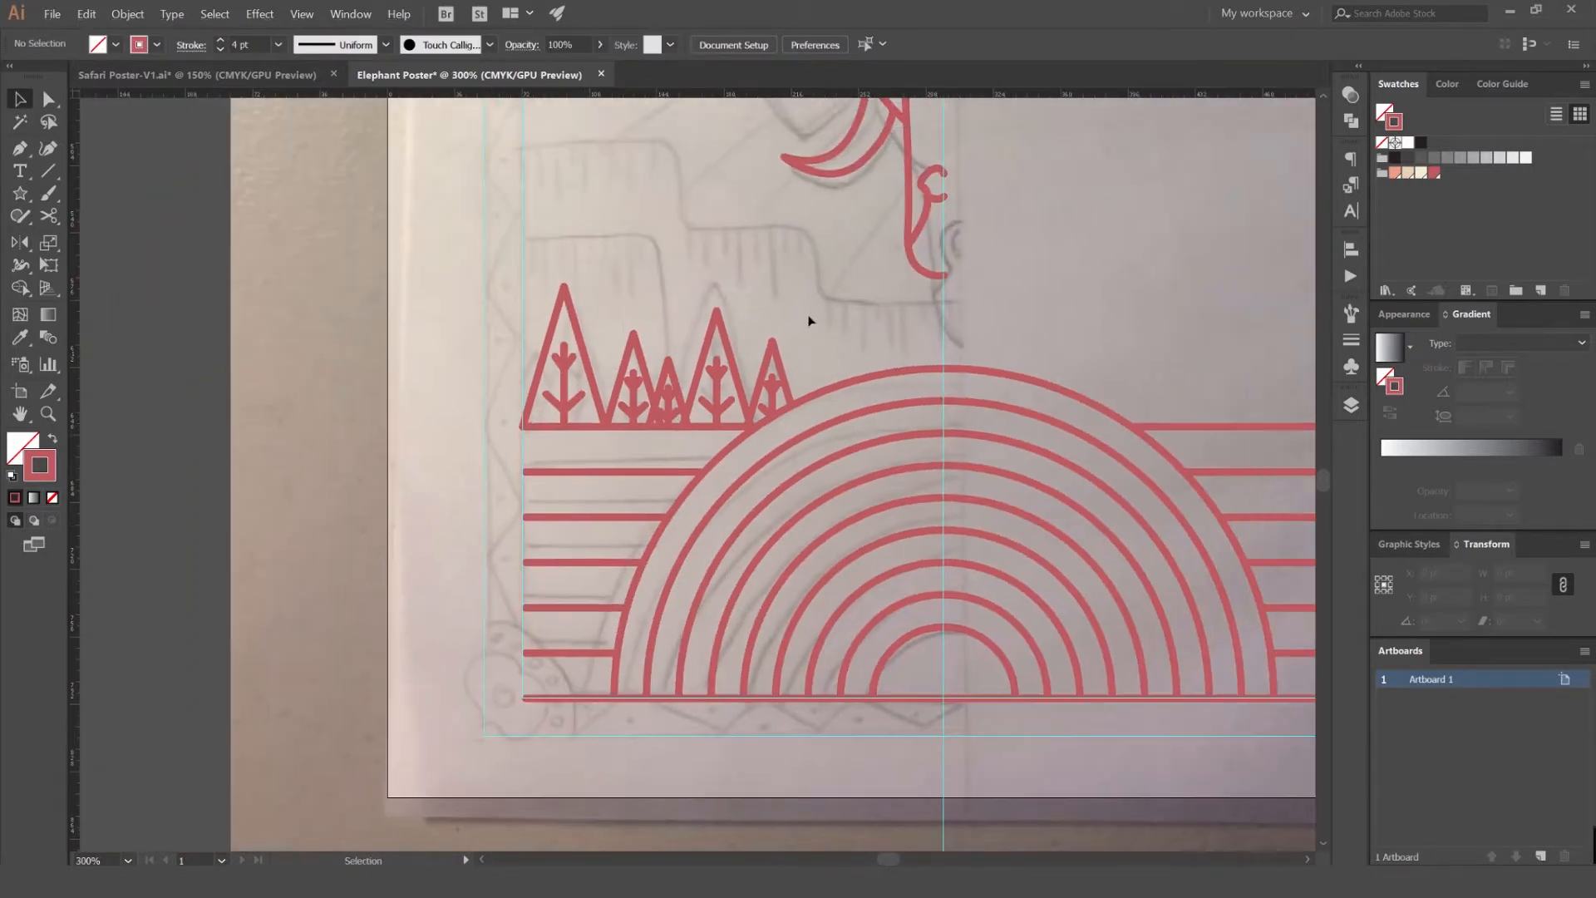
pyautogui.keyDown('alt'); pyautogui.scroll(6, 571, 457); pyautogui.keyUp('alt')
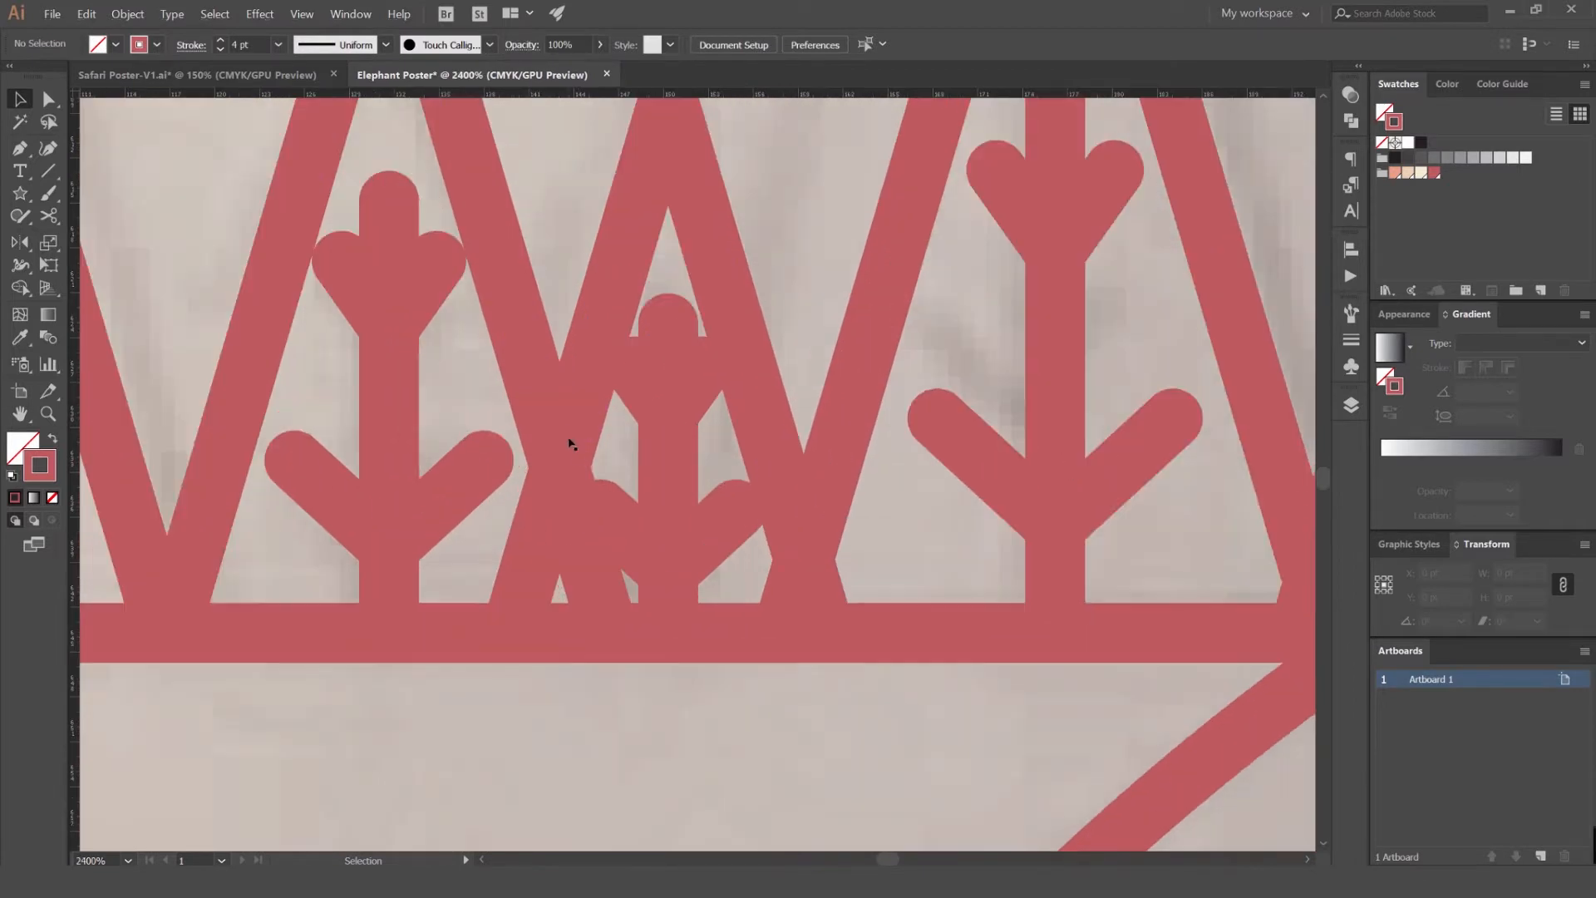
pyautogui.click(572, 424)
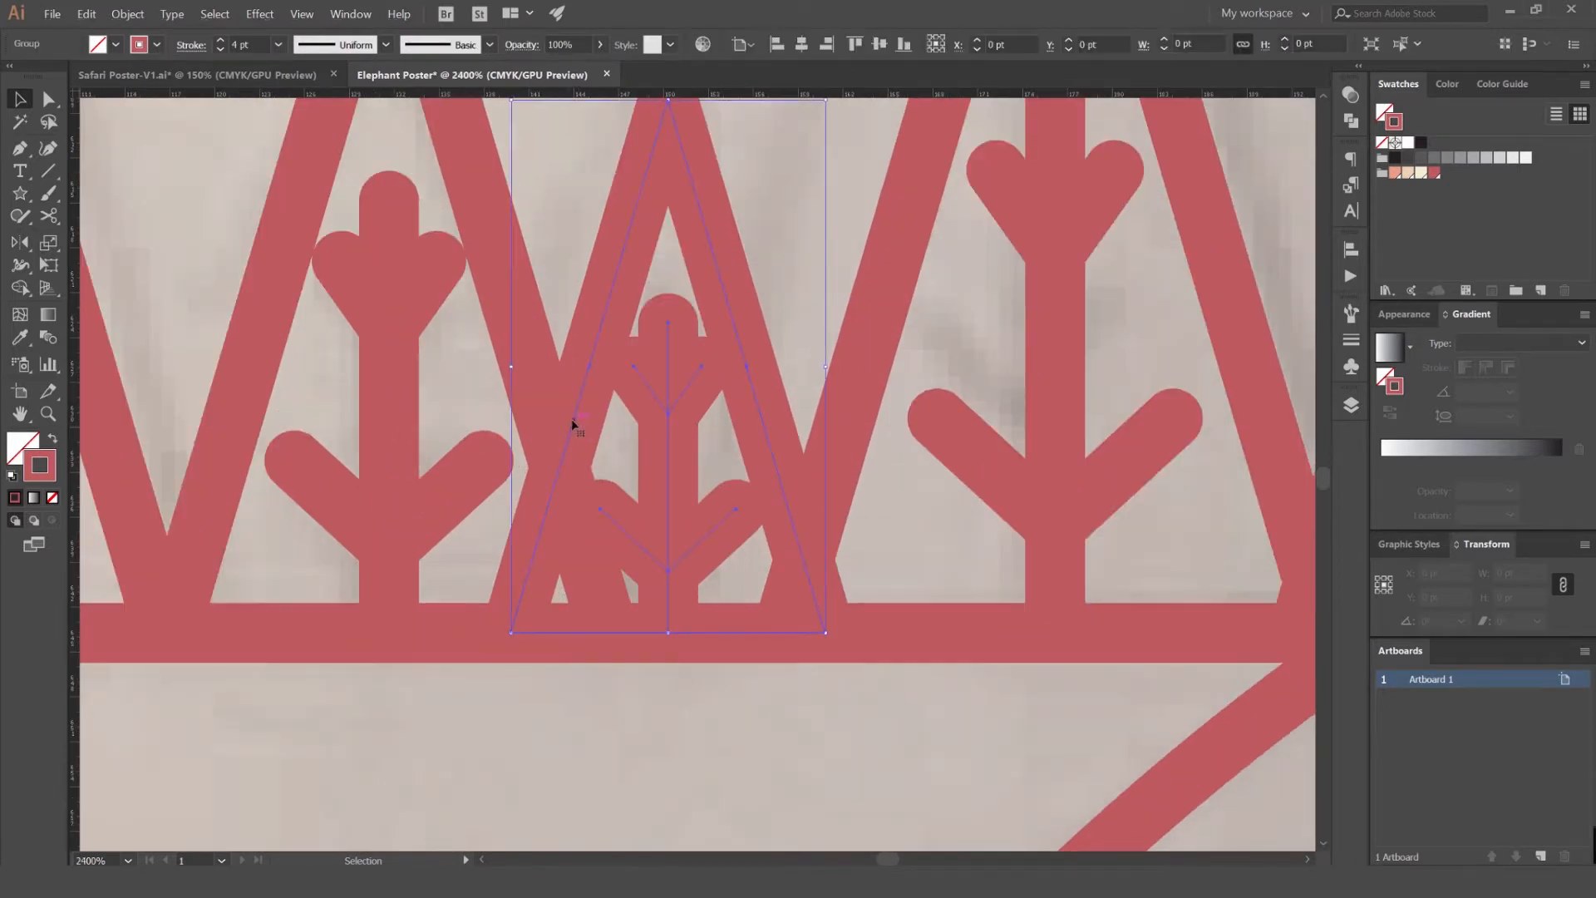
pyautogui.press('c')
pyautogui.click(797, 539)
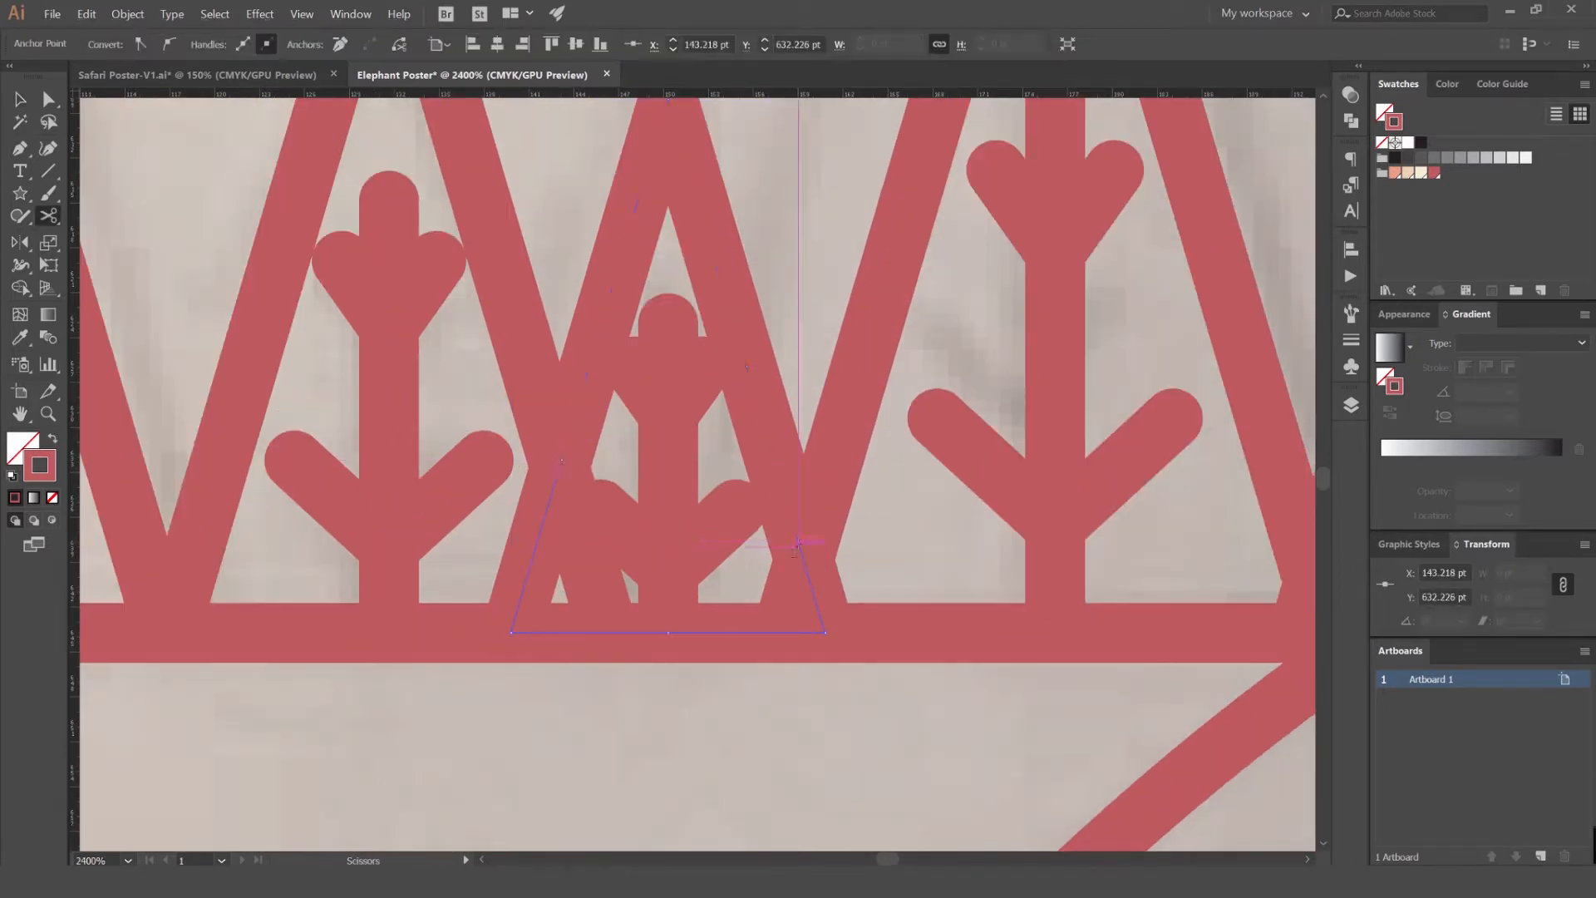
pyautogui.click(738, 632)
pyautogui.press('Delete')
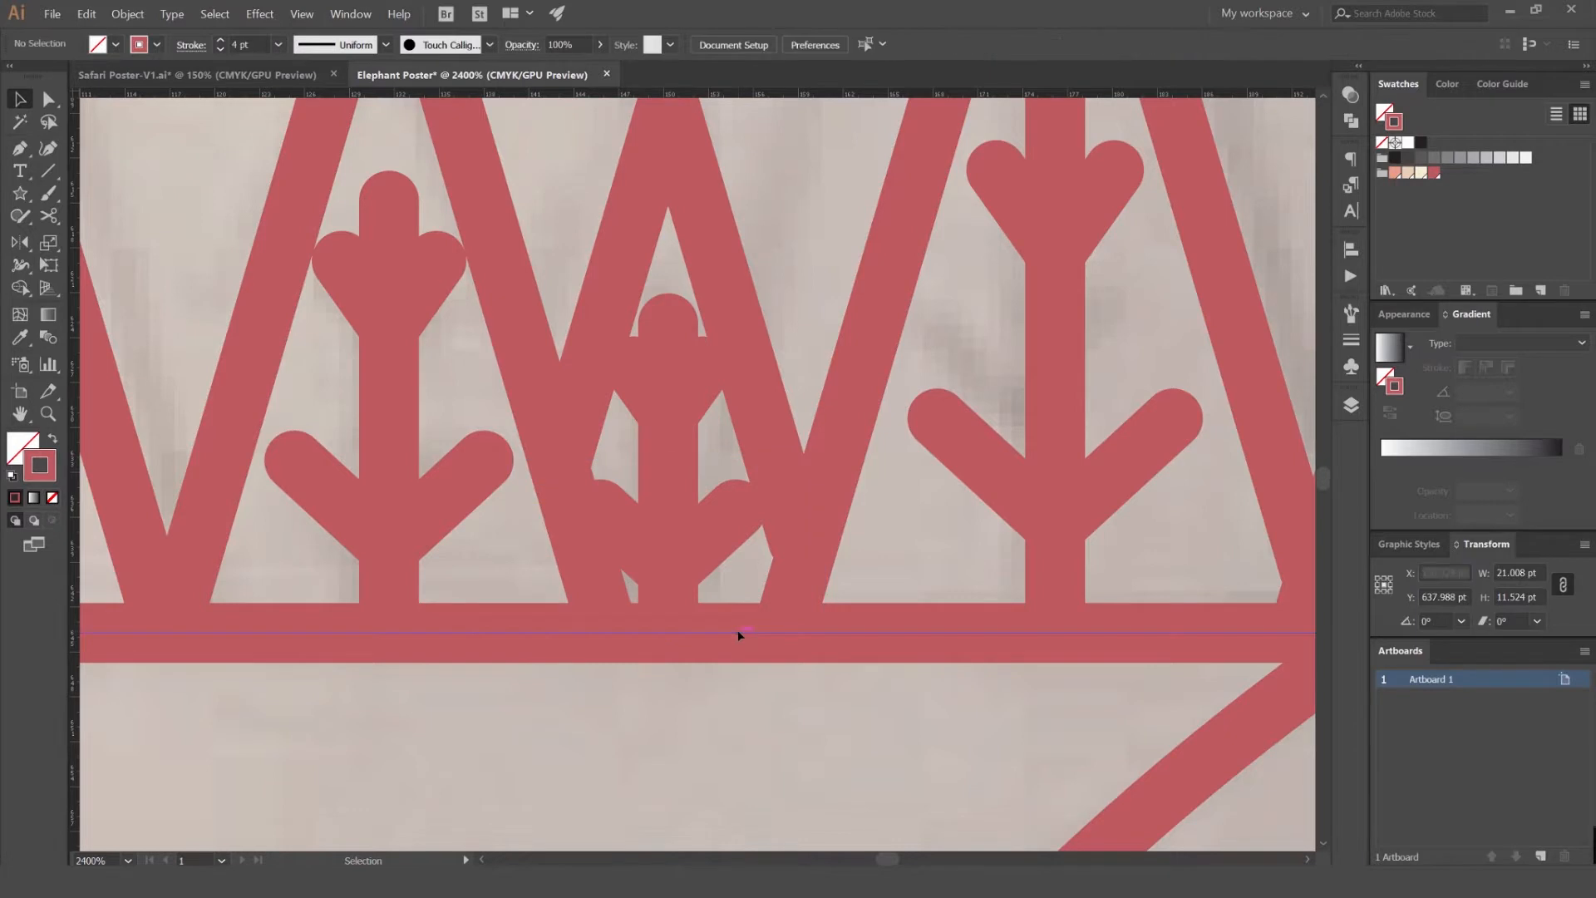
# - Delete the two upper and two lower branches of the small middle tree, leaving only its trunk
pyautogui.click(713, 528)
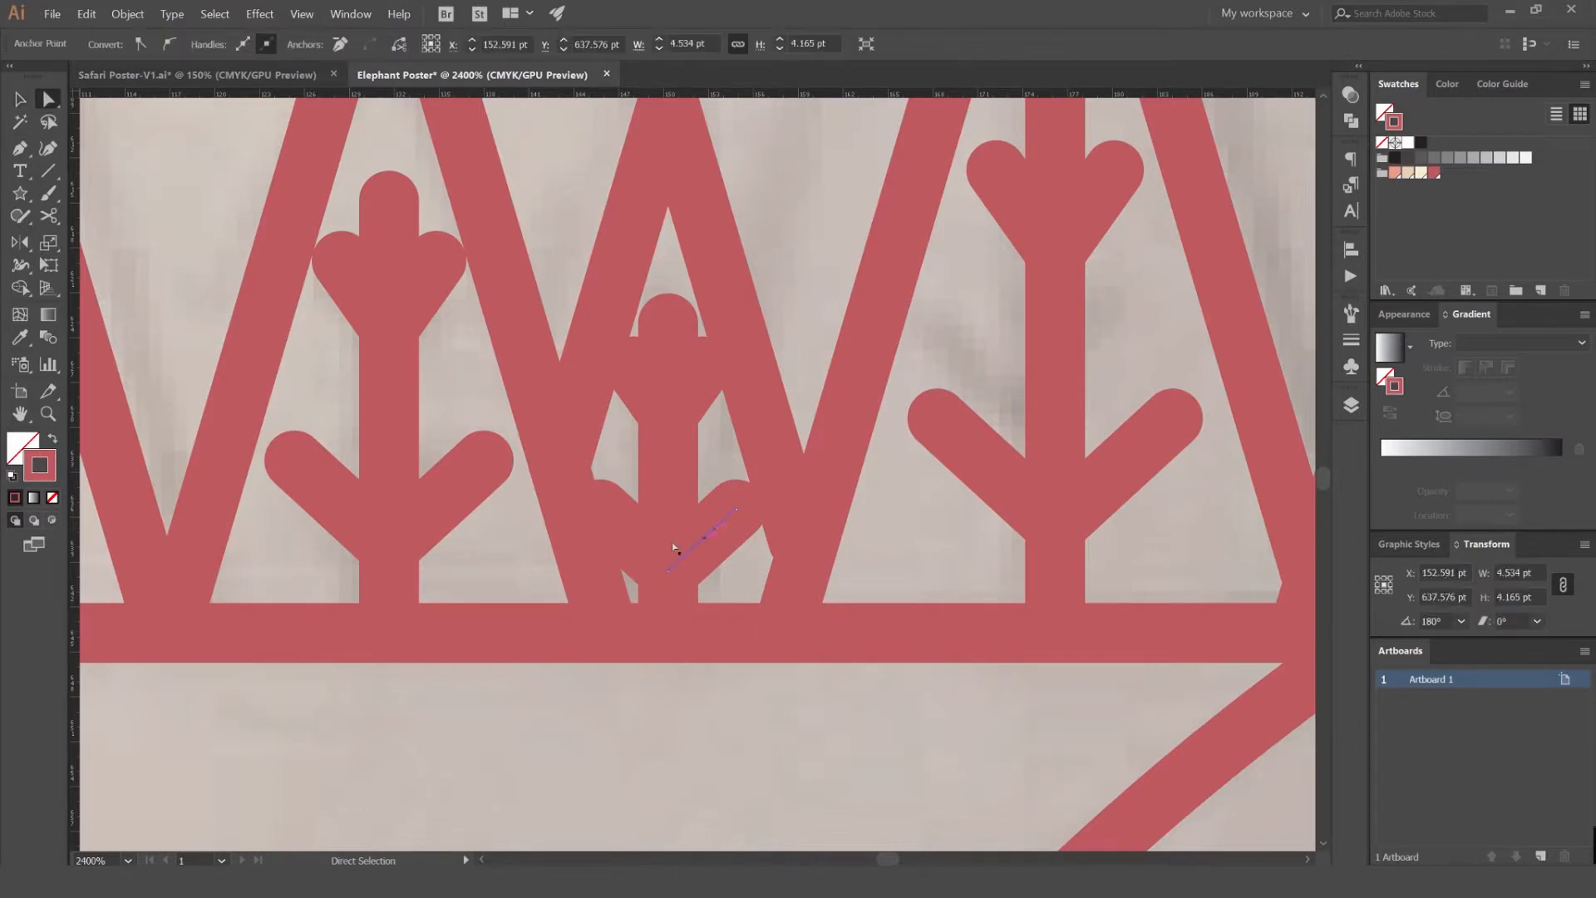
pyautogui.scroll(-4, 631, 543)
pyautogui.keyDown('alt'); pyautogui.click(675, 449); pyautogui.keyUp('alt')
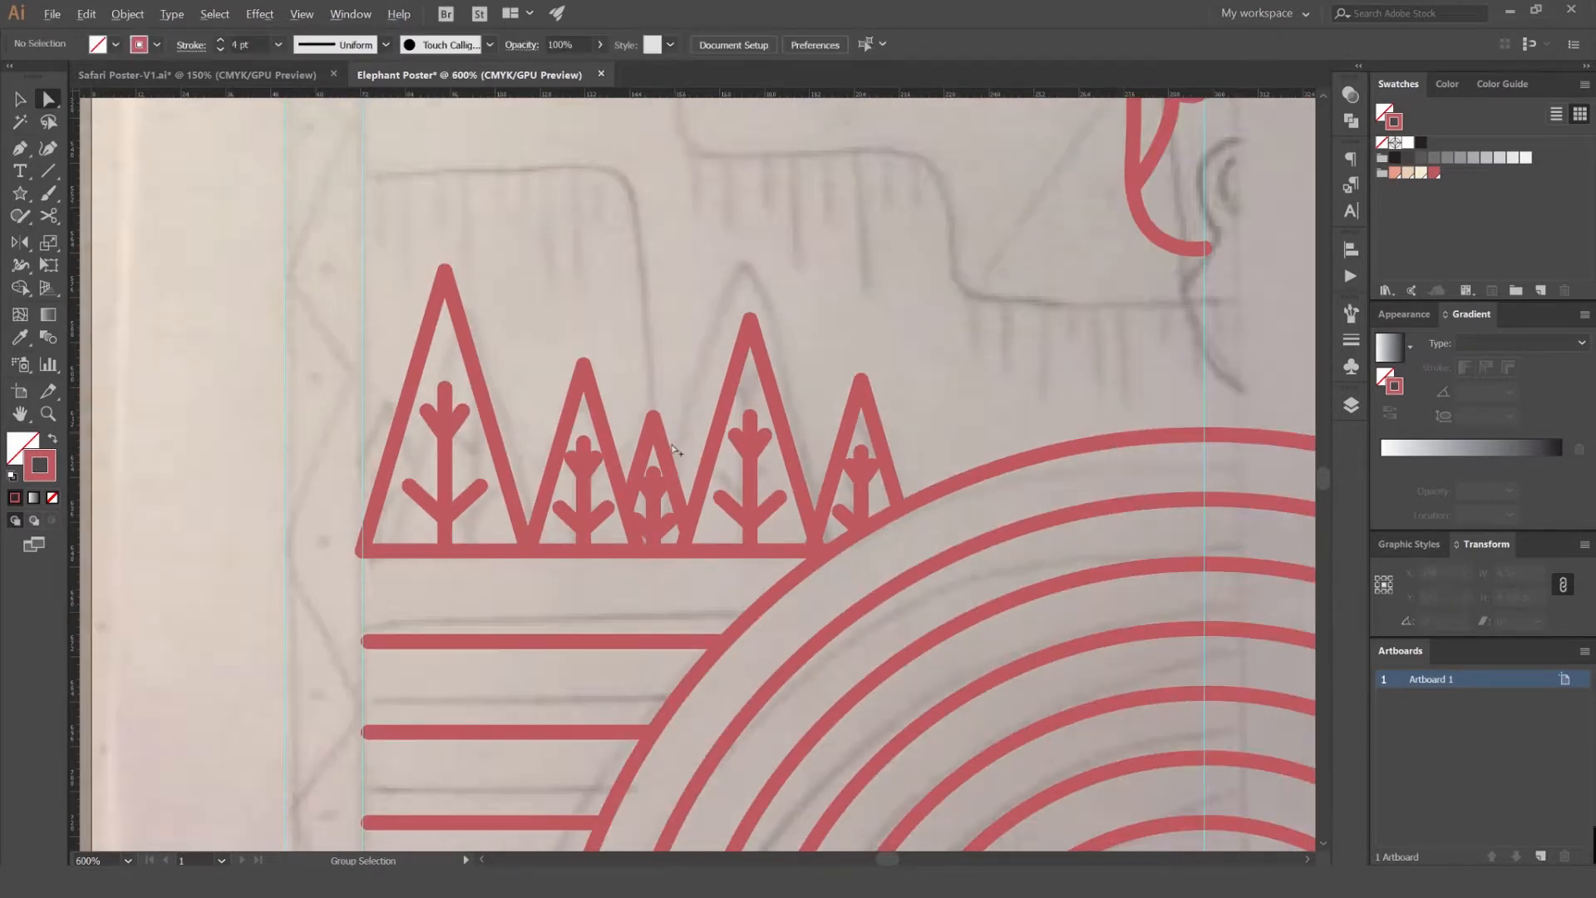
pyautogui.scroll(4, 656, 497)
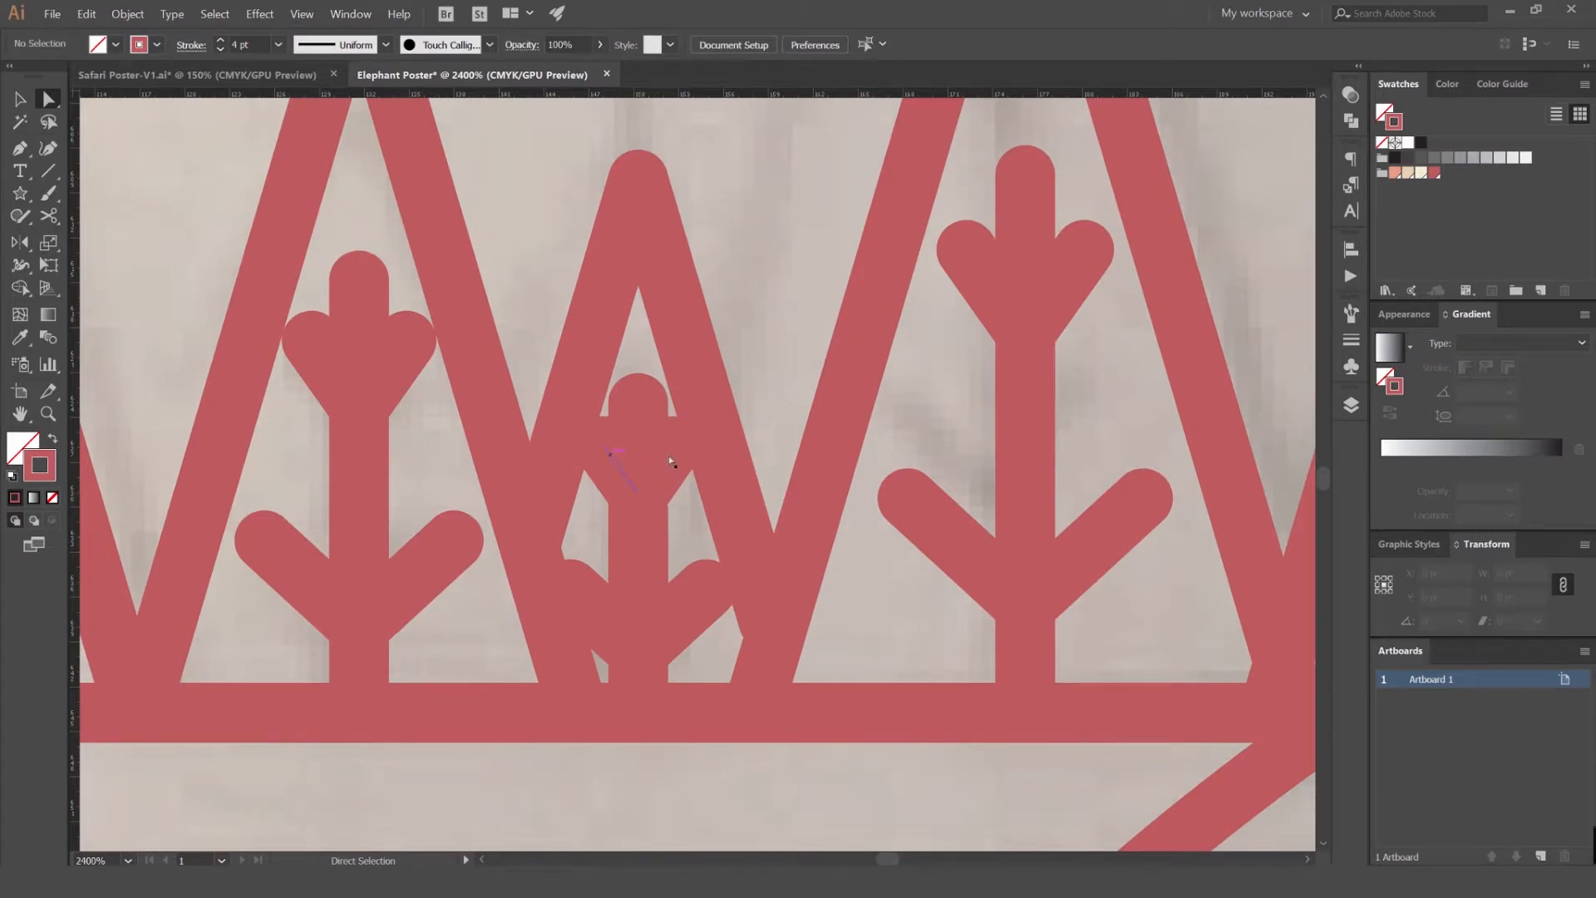
pyautogui.click(672, 449)
pyautogui.press('Delete')
pyautogui.press('Delete')
pyautogui.click(607, 452)
pyautogui.press('Delete')
pyautogui.press('Delete')
pyautogui.click(600, 613)
pyautogui.press('Delete')
pyautogui.press('Delete')
pyautogui.click(689, 609)
pyautogui.press('Delete')
pyautogui.press('Delete')
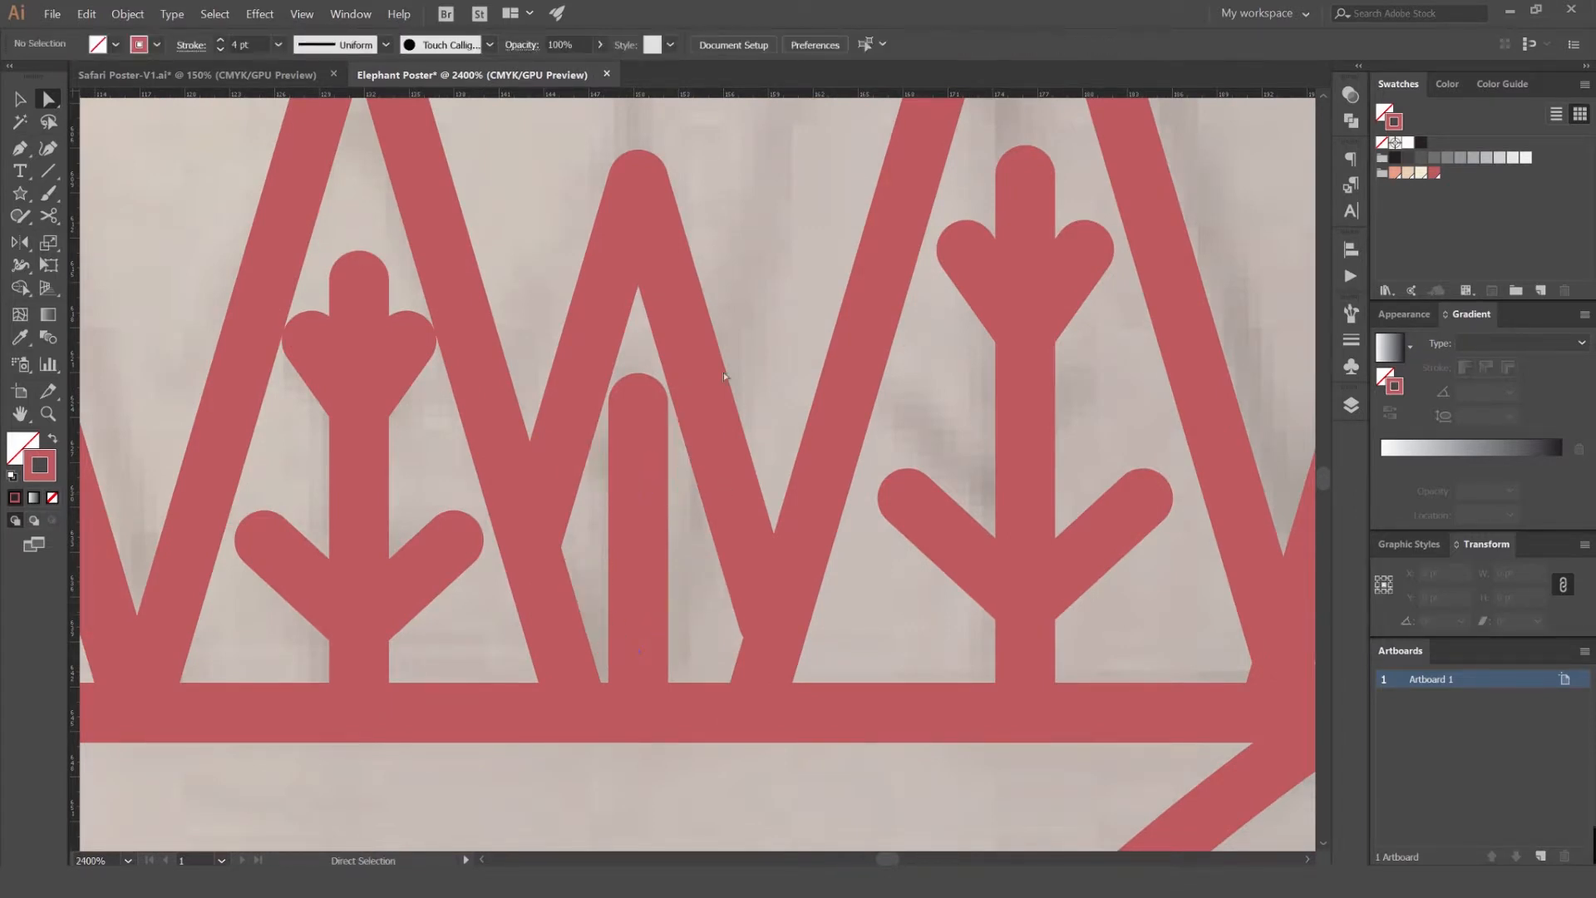
# - Try a 2 pt stroke weight on the small middle tree's trunk
pyautogui.scroll(-2, 713, 424)
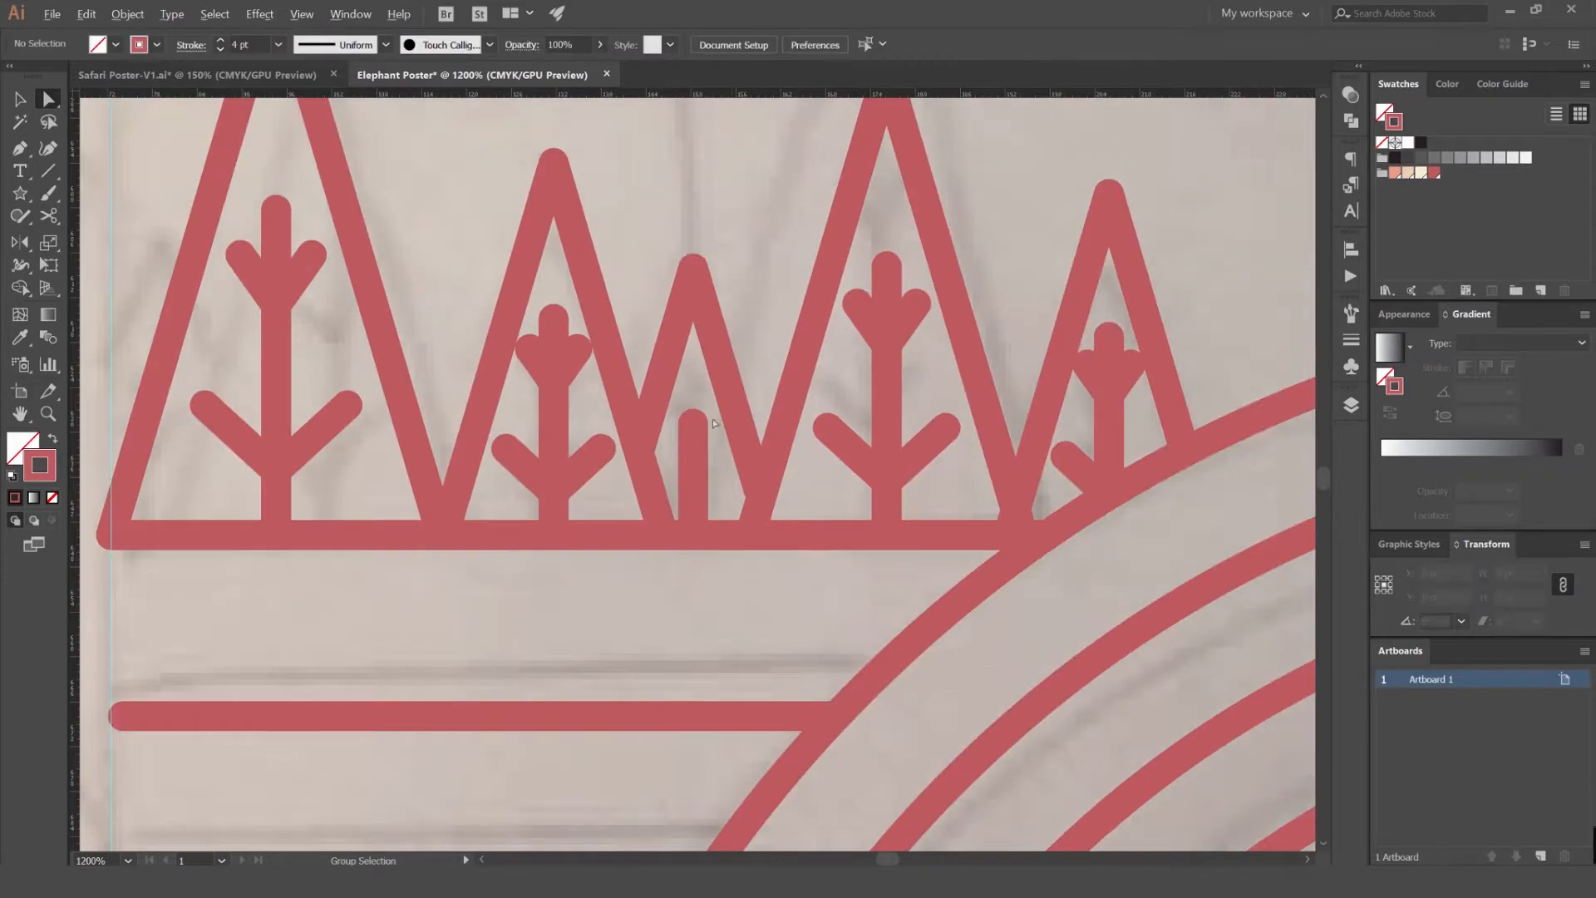
pyautogui.scroll(-3, 743, 278)
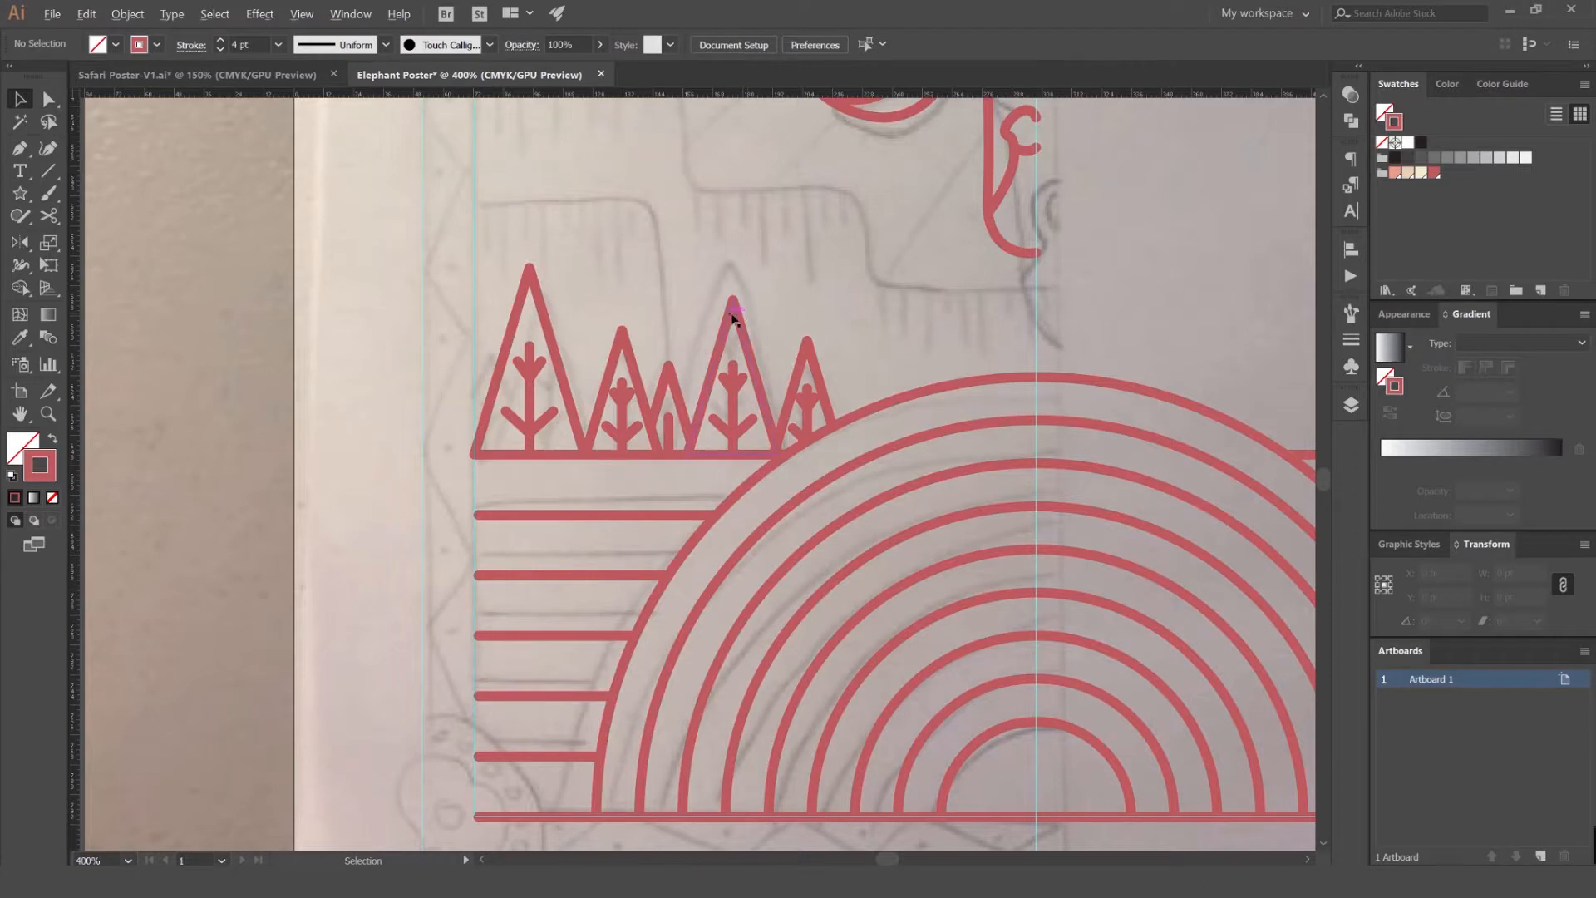
pyautogui.scroll(2, 733, 317)
pyautogui.click(739, 319)
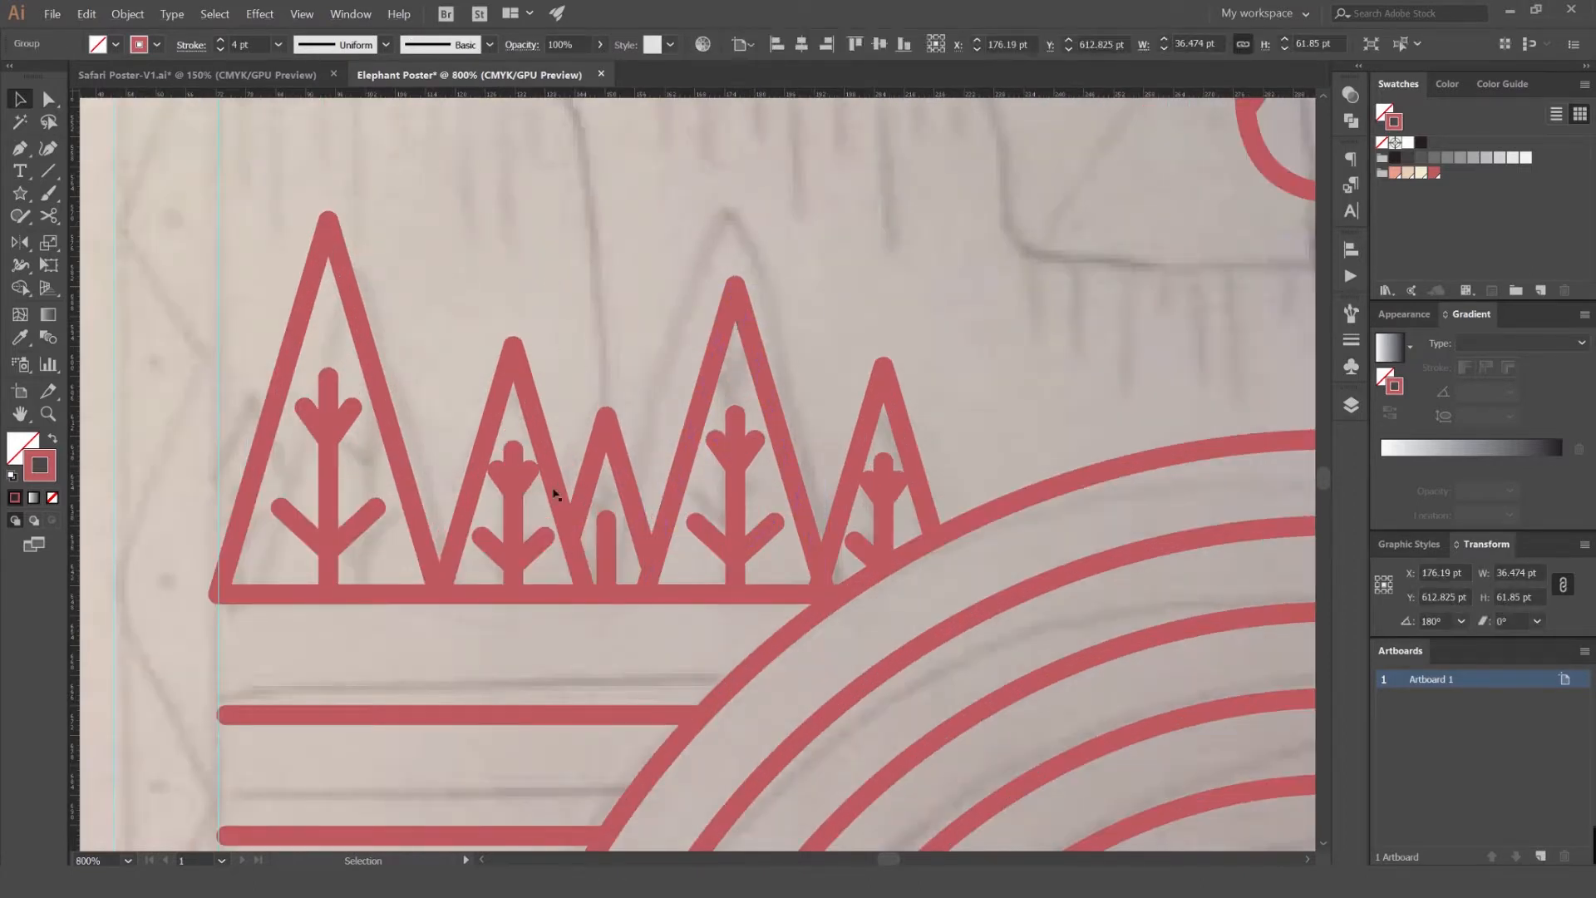
pyautogui.scroll(2, 549, 521)
pyautogui.click(662, 538)
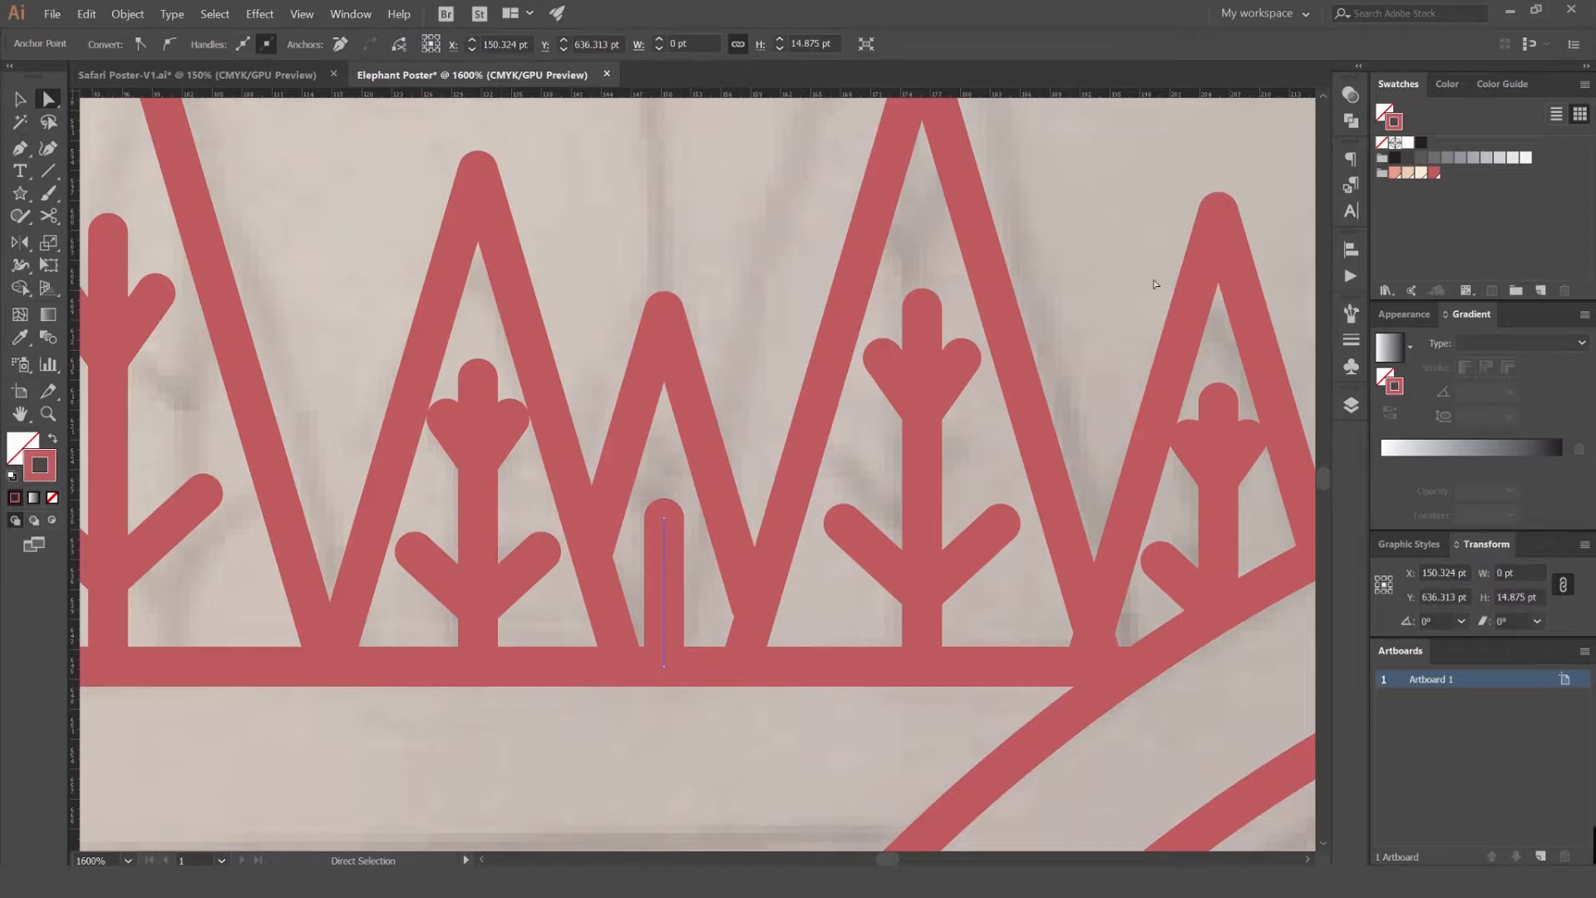
pyautogui.click(1351, 340)
pyautogui.click(1185, 339)
pyautogui.click(1185, 338)
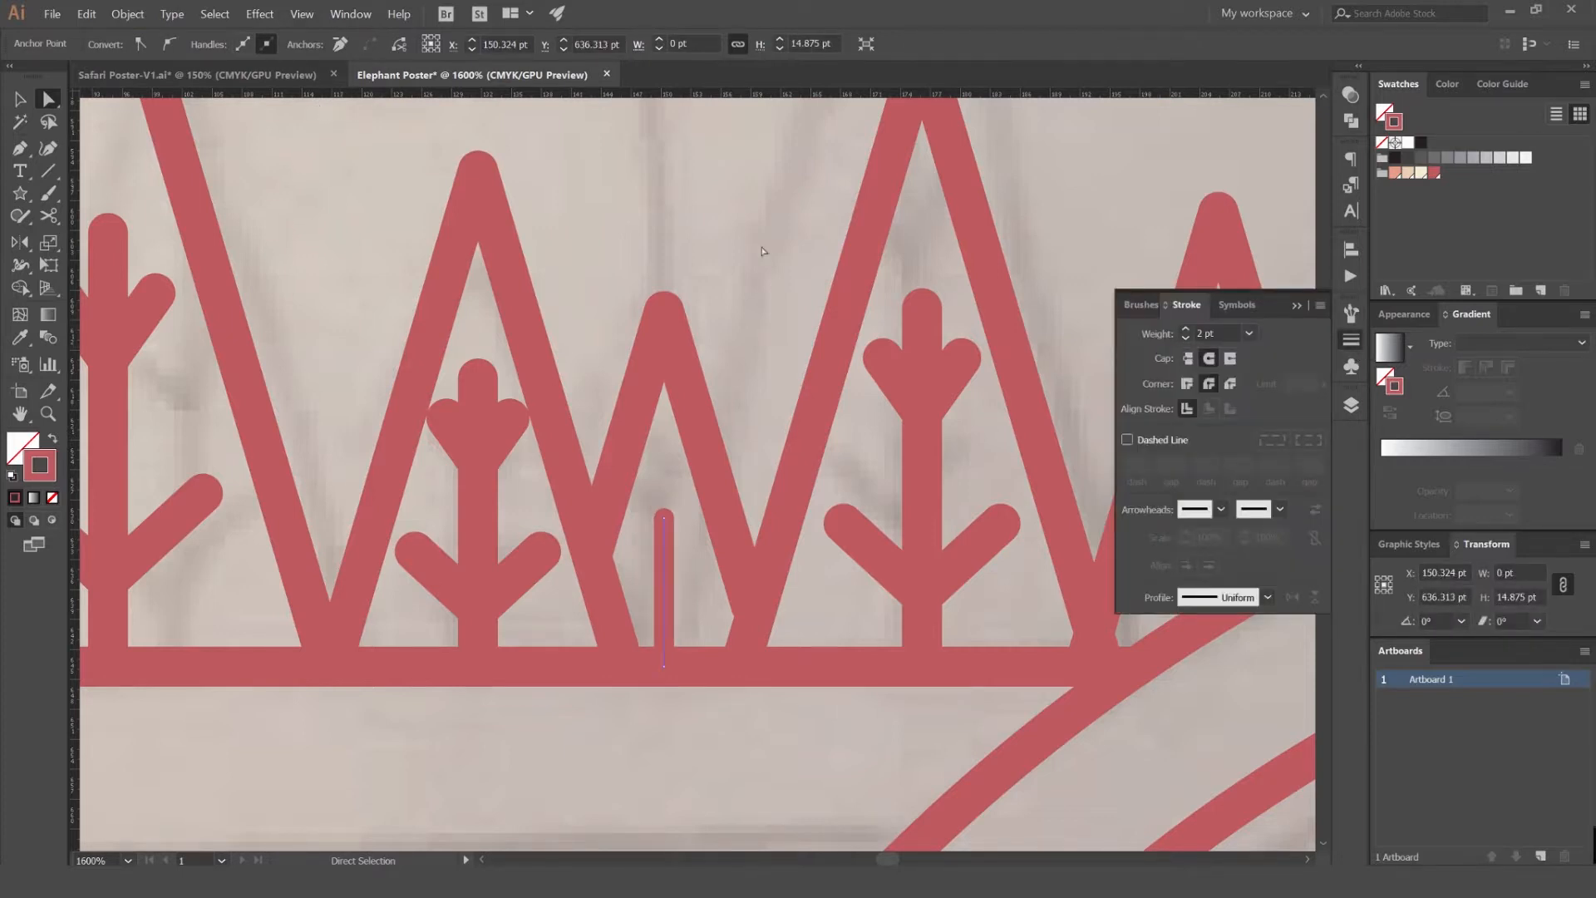
pyautogui.click(756, 253)
pyautogui.scroll(-3, 756, 253)
pyautogui.scroll(-5, 755, 253)
pyautogui.scroll(6, 727, 306)
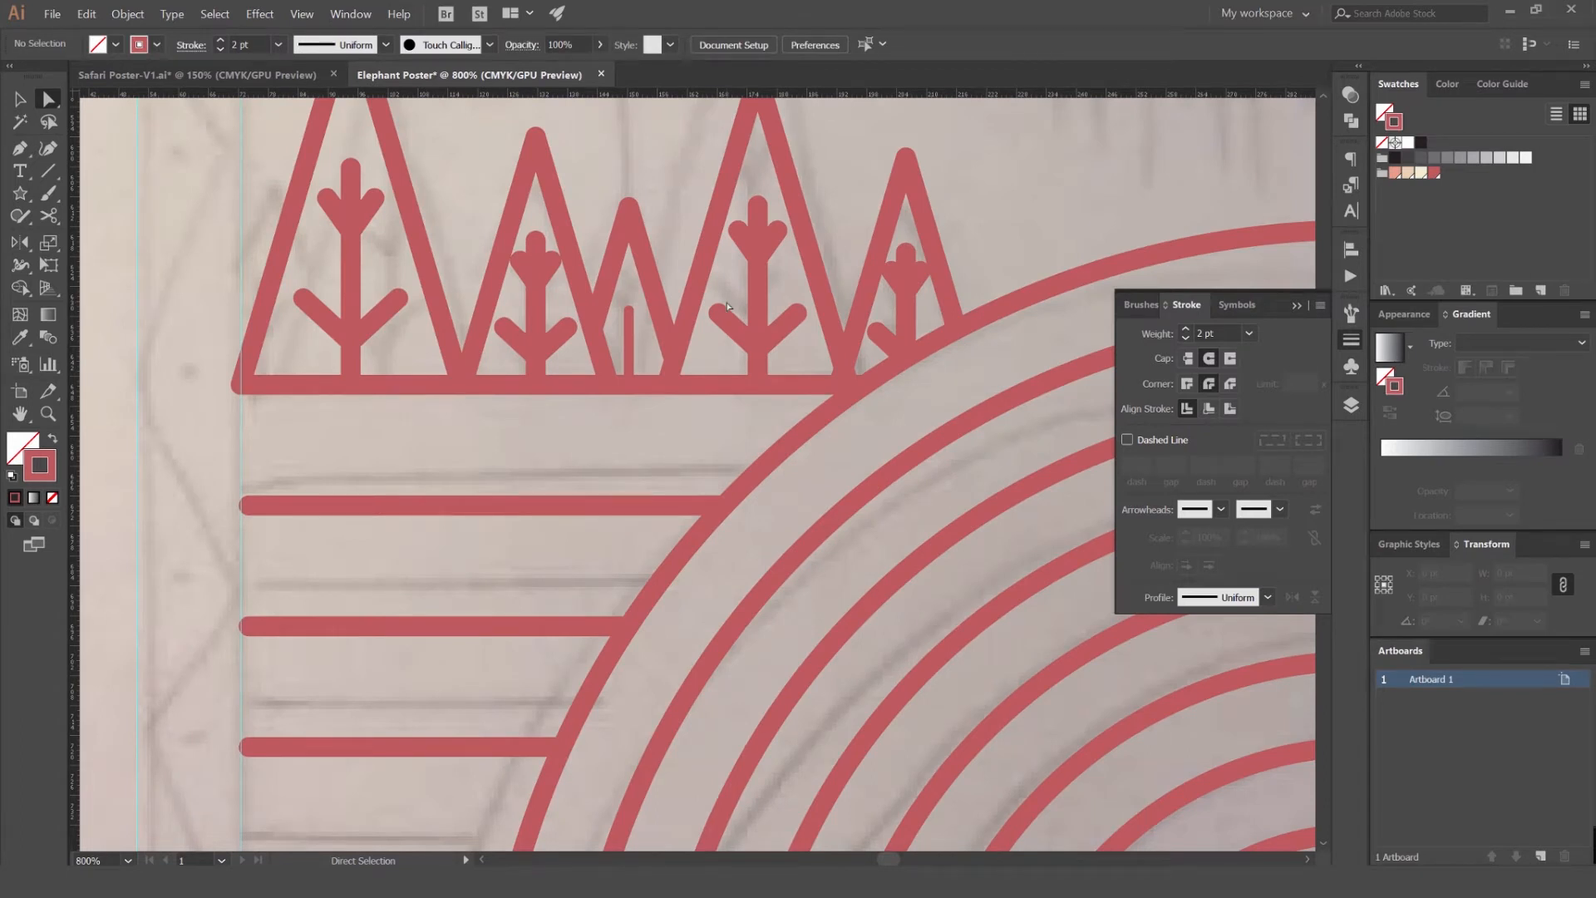
# - Try a 2 pt stroke weight on the trunks and branches of the first, second and fourth trees
pyautogui.click(338, 349)
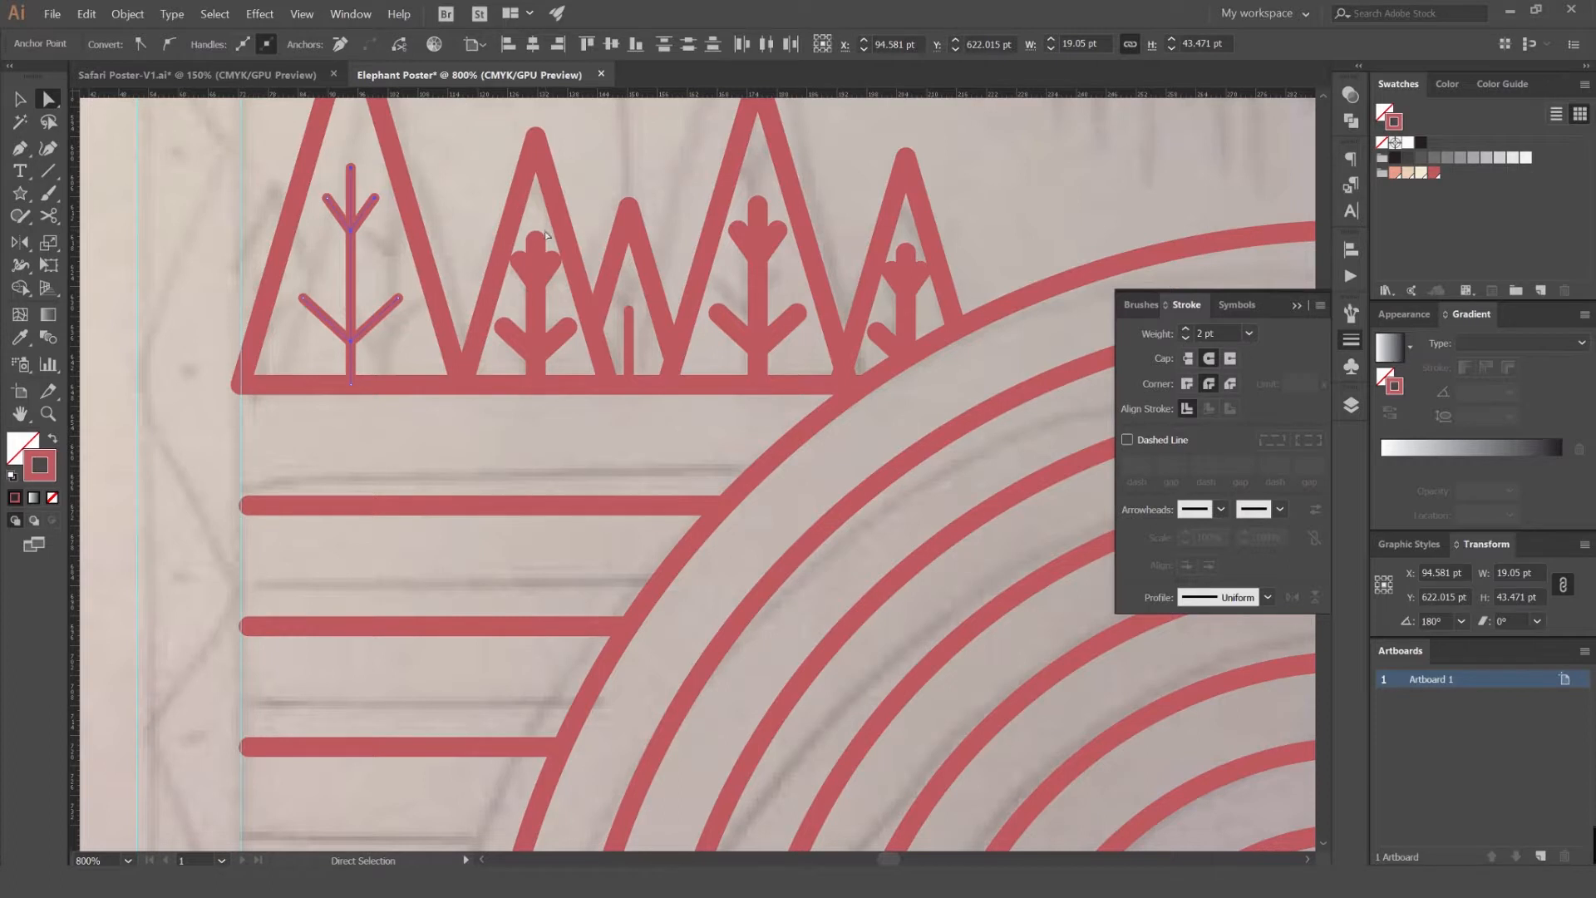
pyautogui.click(1186, 337)
pyautogui.click(1187, 338)
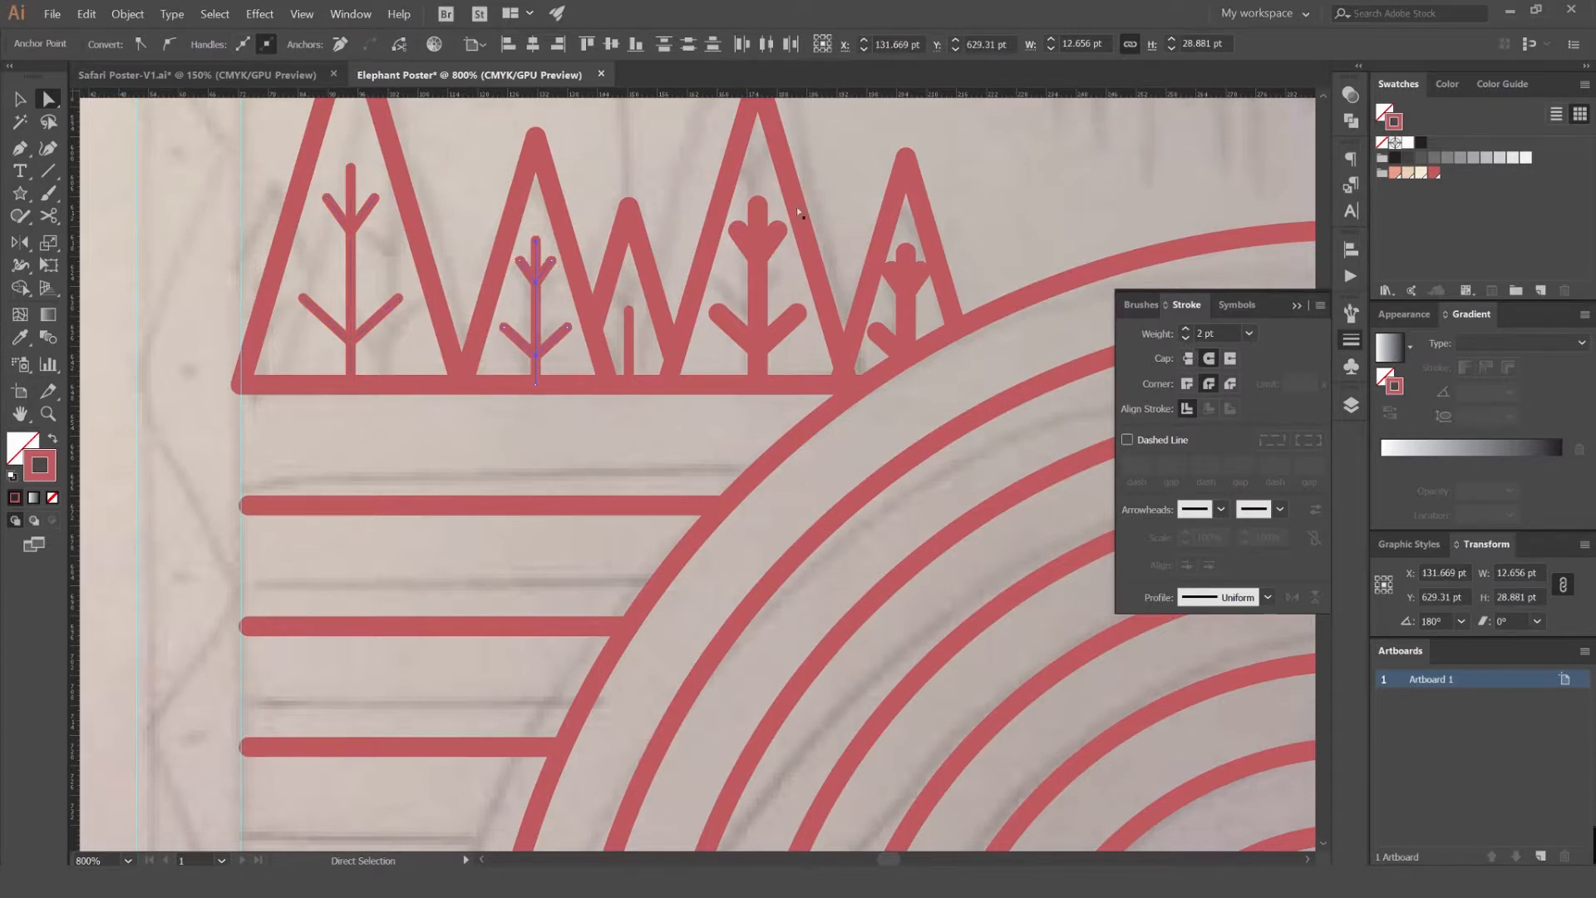
pyautogui.click(1186, 338)
pyautogui.click(1187, 338)
# - Try a 2 pt stroke weight on the rightmost tree's trunk and branches as well
pyautogui.scroll(1, 899, 253)
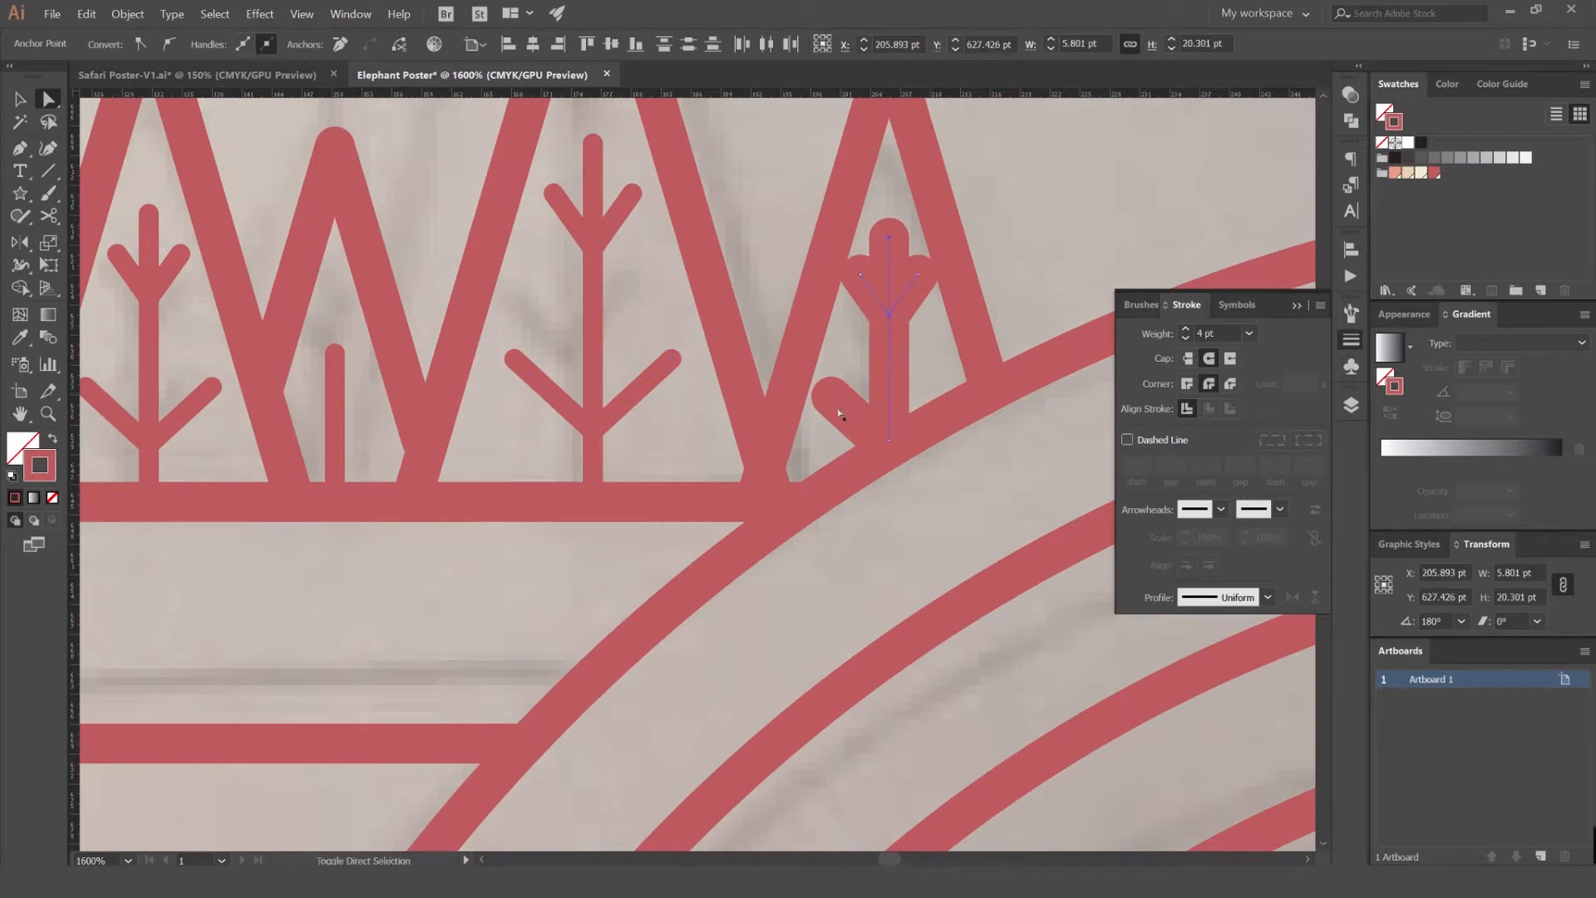
pyautogui.click(1186, 338)
pyautogui.click(1186, 337)
pyautogui.click(1075, 225)
pyautogui.scroll(-5, 1073, 223)
pyautogui.moveTo(1073, 222); pyautogui.dragTo(906, 365)
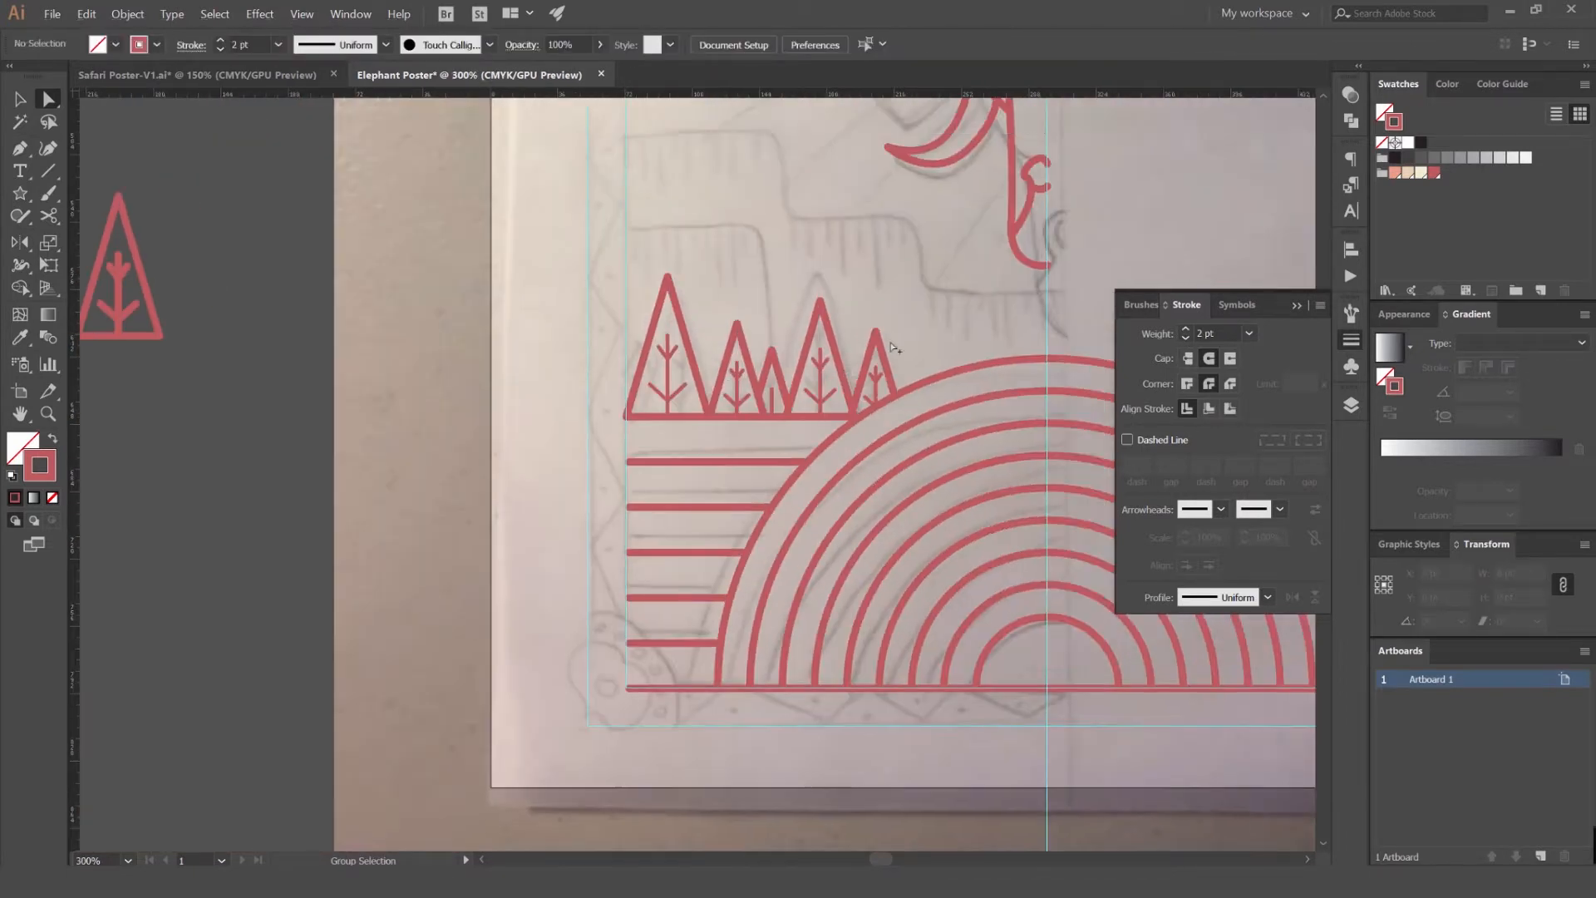
pyautogui.scroll(-1, 897, 356)
pyautogui.scroll(-1, 814, 355)
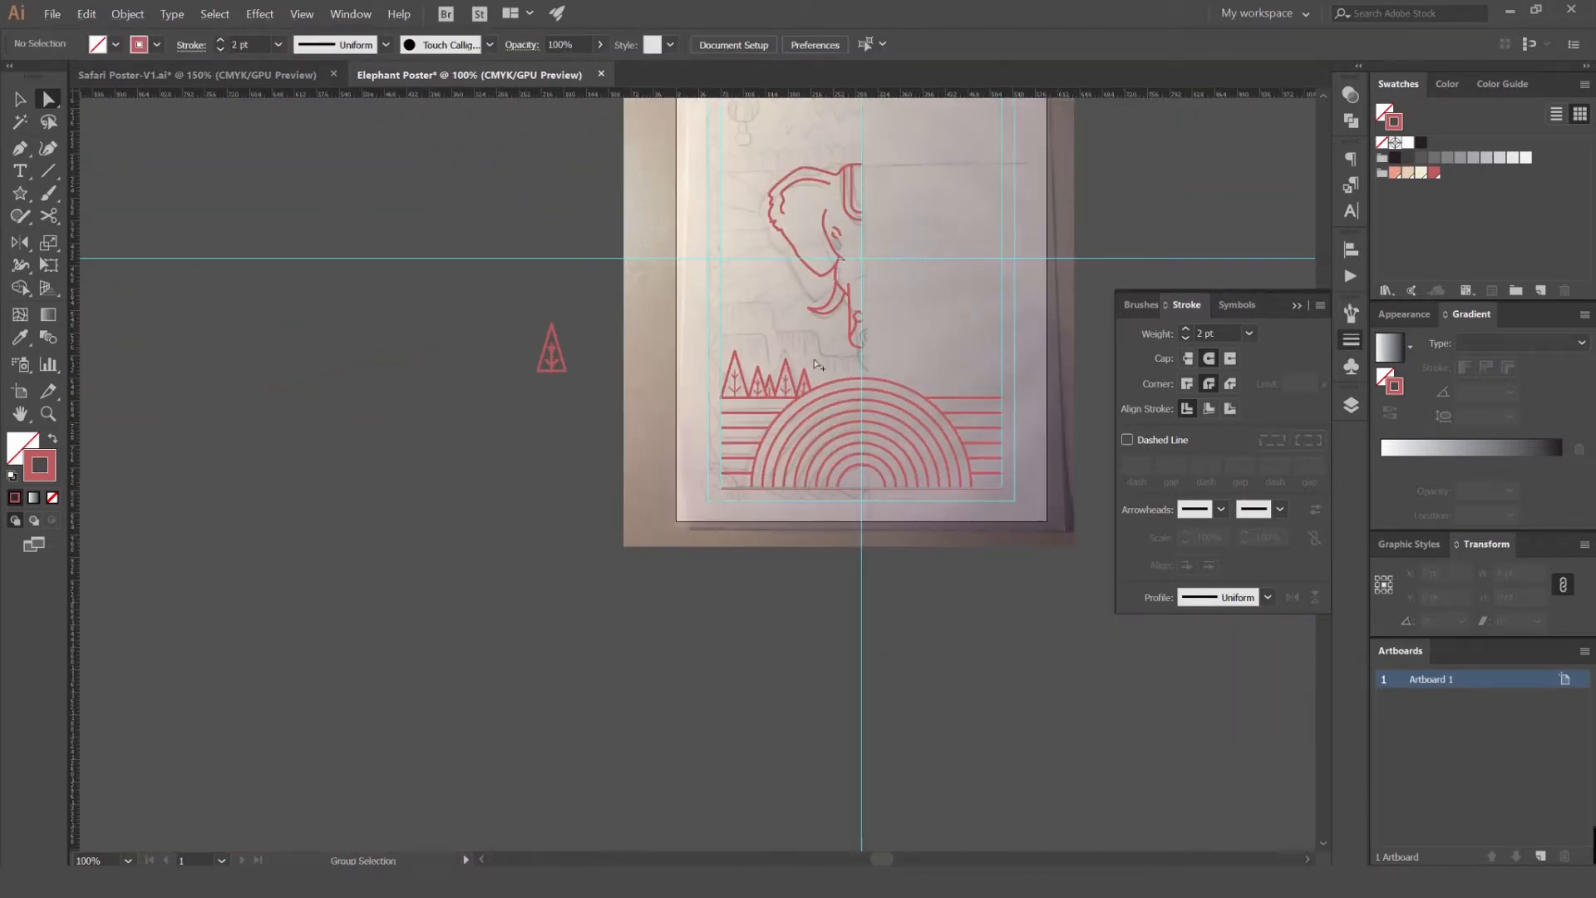
# - Undo the 2 pt stroke changes on all the tree trunks and branches and put away the stroke settings
pyautogui.scroll(7, 803, 366)
pyautogui.moveTo(787, 361); pyautogui.dragTo(814, 326)
pyautogui.hotkey('ctrl', 'z')
pyautogui.hotkey('ctrl', 'z')
pyautogui.hotkey('ctrl', 'z')
pyautogui.hotkey('ctrl', 'z')
pyautogui.hotkey('ctrl', 'z')
pyautogui.hotkey('ctrl', 'z')
pyautogui.scroll(-3, 781, 336)
pyautogui.hotkey('ctrl', 'z')
pyautogui.hotkey('ctrl', 'z')
pyautogui.hotkey('ctrl', 'z')
pyautogui.hotkey('ctrl', 'z')
pyautogui.hotkey('ctrl', 'z')
pyautogui.hotkey('ctrl', 'z')
pyautogui.hotkey('ctrl', 'z')
pyautogui.hotkey('ctrl', 'z')
pyautogui.press('v')
pyautogui.click(878, 299)
pyautogui.scroll(-4, 879, 297)
pyautogui.moveTo(880, 296); pyautogui.dragTo(822, 310)
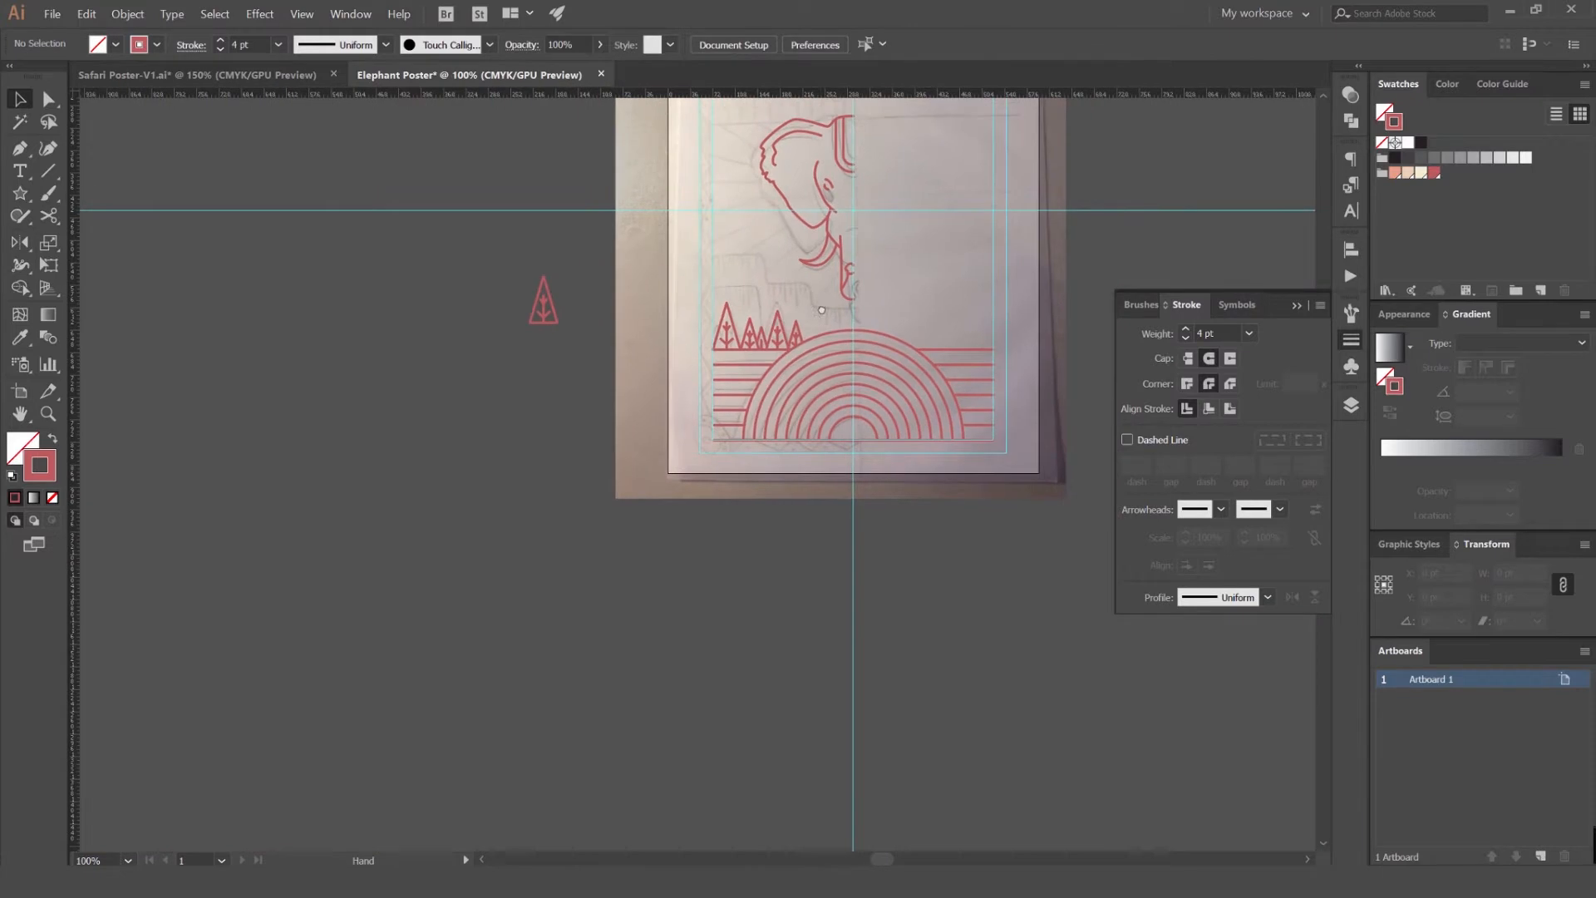
pyautogui.scroll(4, 822, 310)
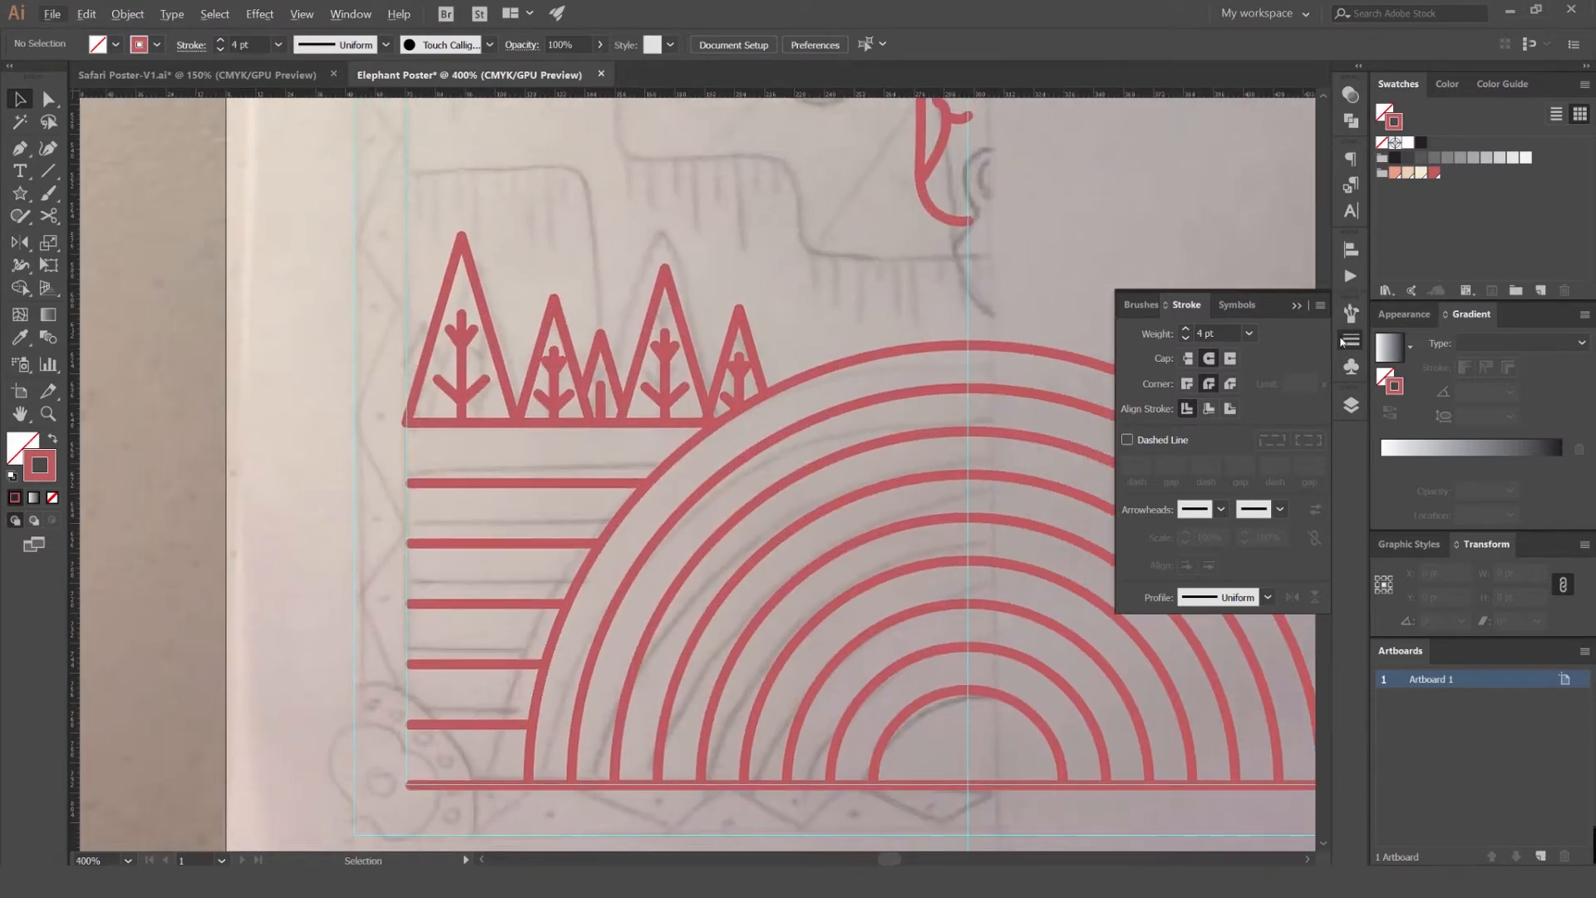
pyautogui.click(1342, 340)
# - Delete the trunk inside the small middle tree, leaving only its triangle outline
pyautogui.scroll(3, 721, 427)
pyautogui.click(676, 434)
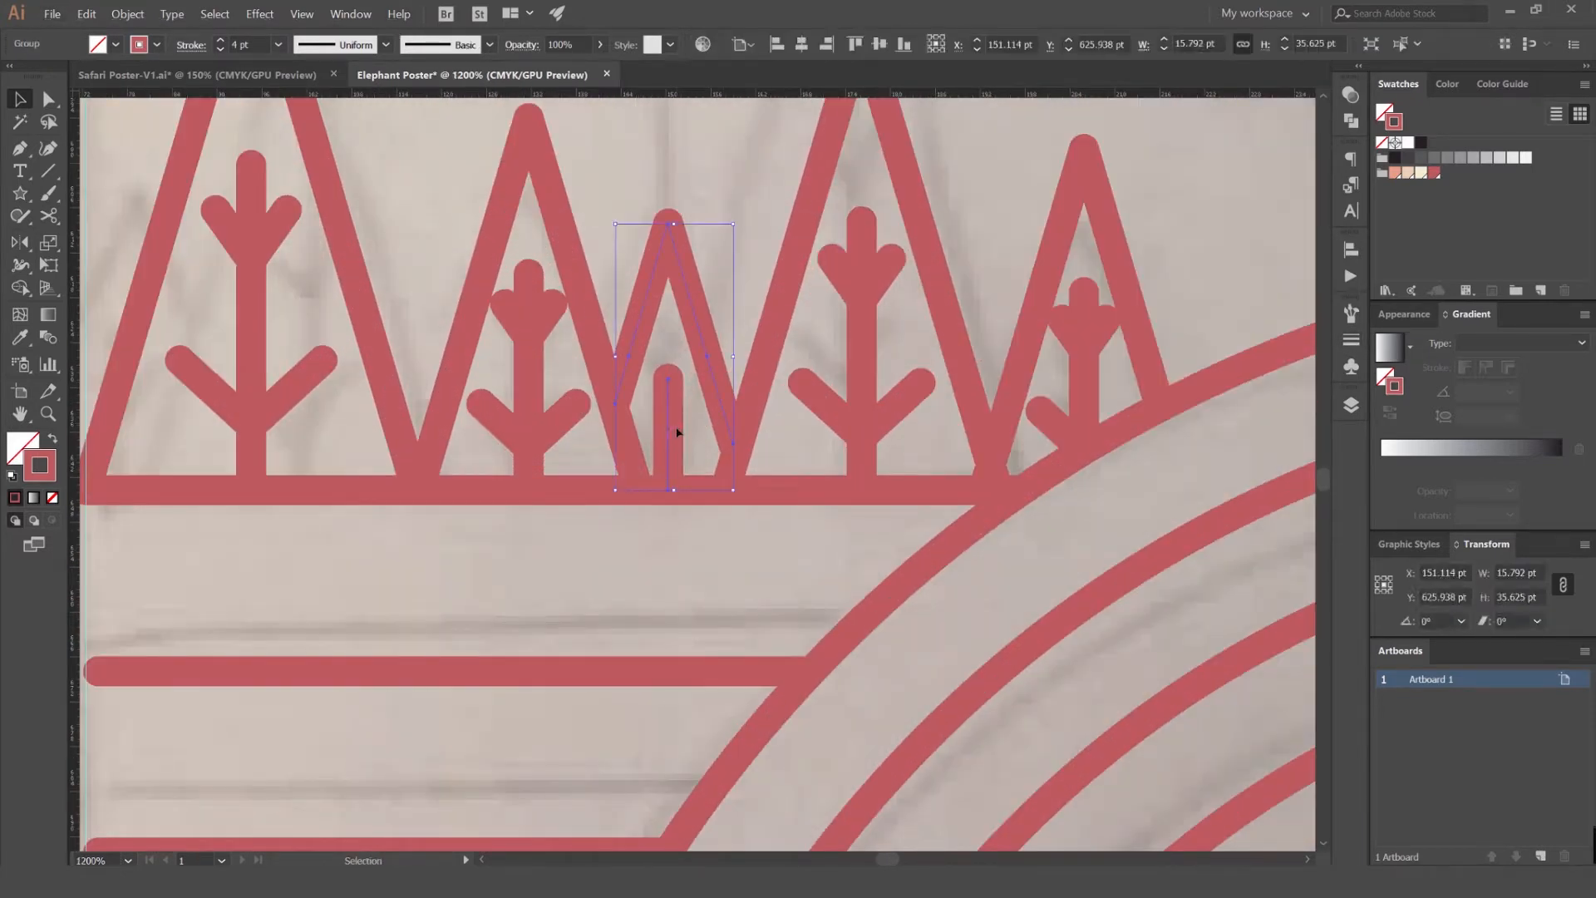
pyautogui.press('a')
pyautogui.click(664, 419)
pyautogui.press('Delete')
pyautogui.scroll(-3, 668, 410)
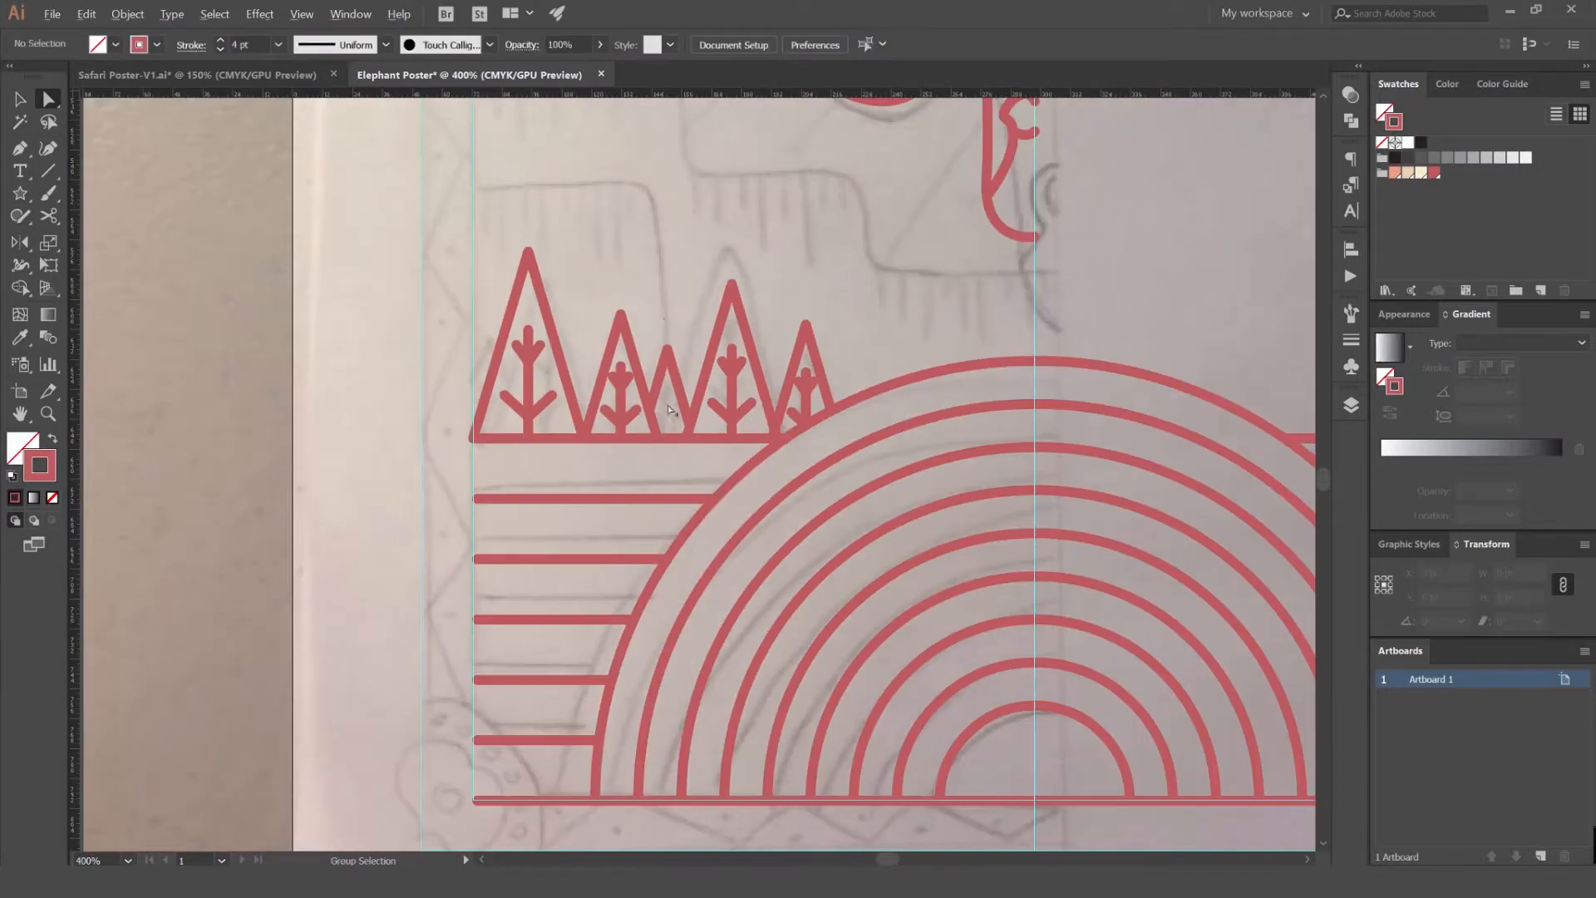
pyautogui.scroll(-3, 610, 284)
pyautogui.press('v')
pyautogui.scroll(-2, 653, 338)
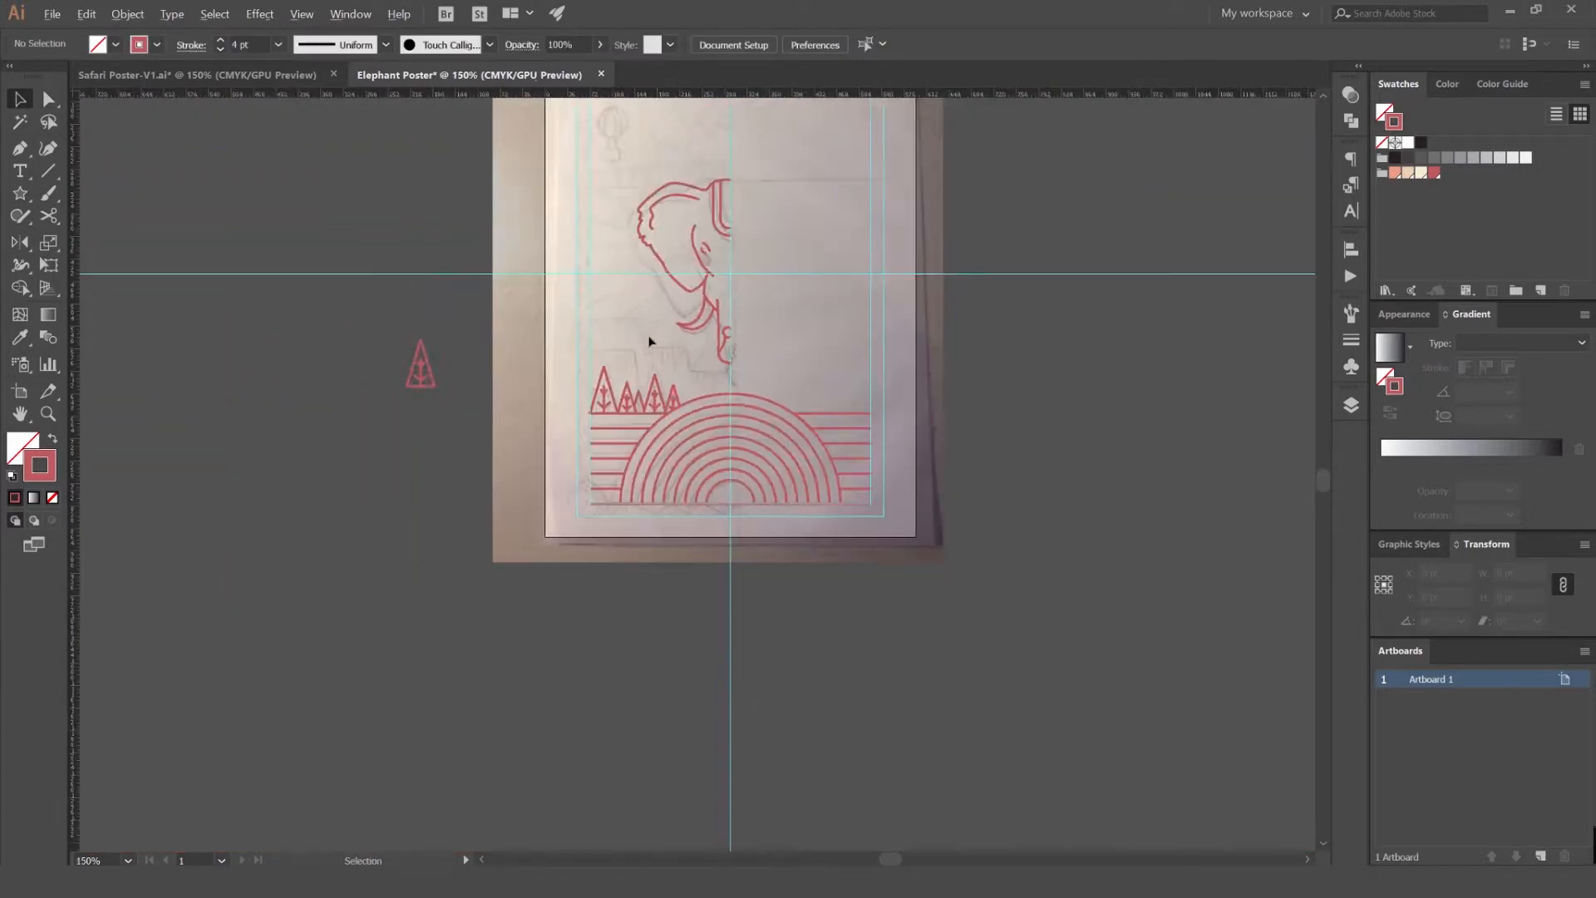
# - Draw a vertical line about 77 pt long on the empty canvas below the spare tree beside the artboard
pyautogui.scroll(4, 641, 338)
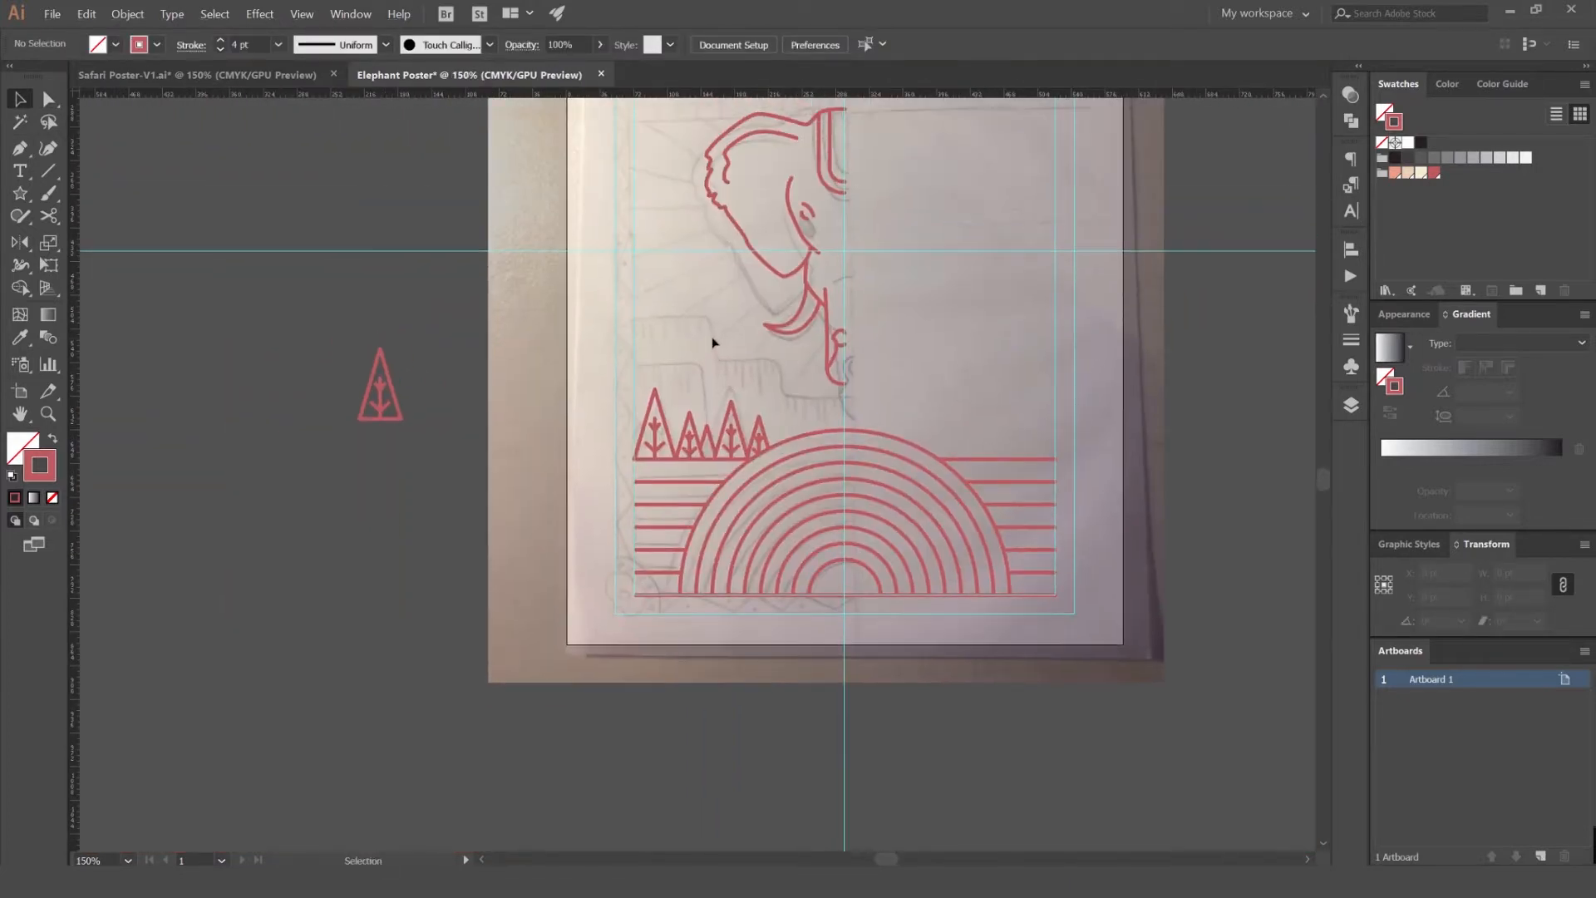
pyautogui.scroll(1, 689, 399)
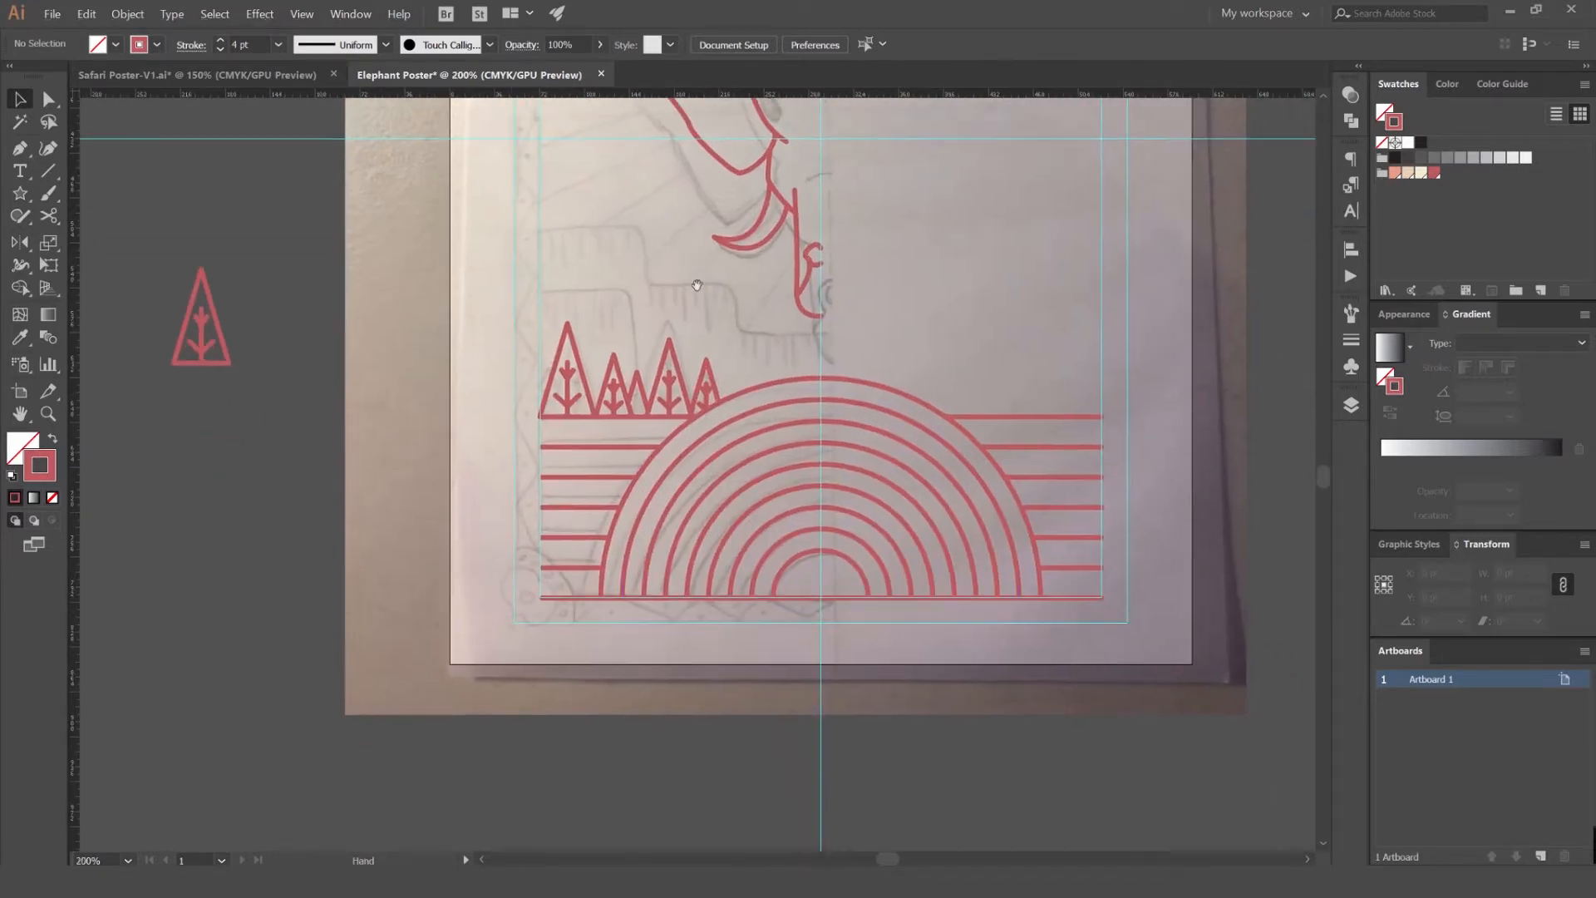
pyautogui.scroll(1, 664, 320)
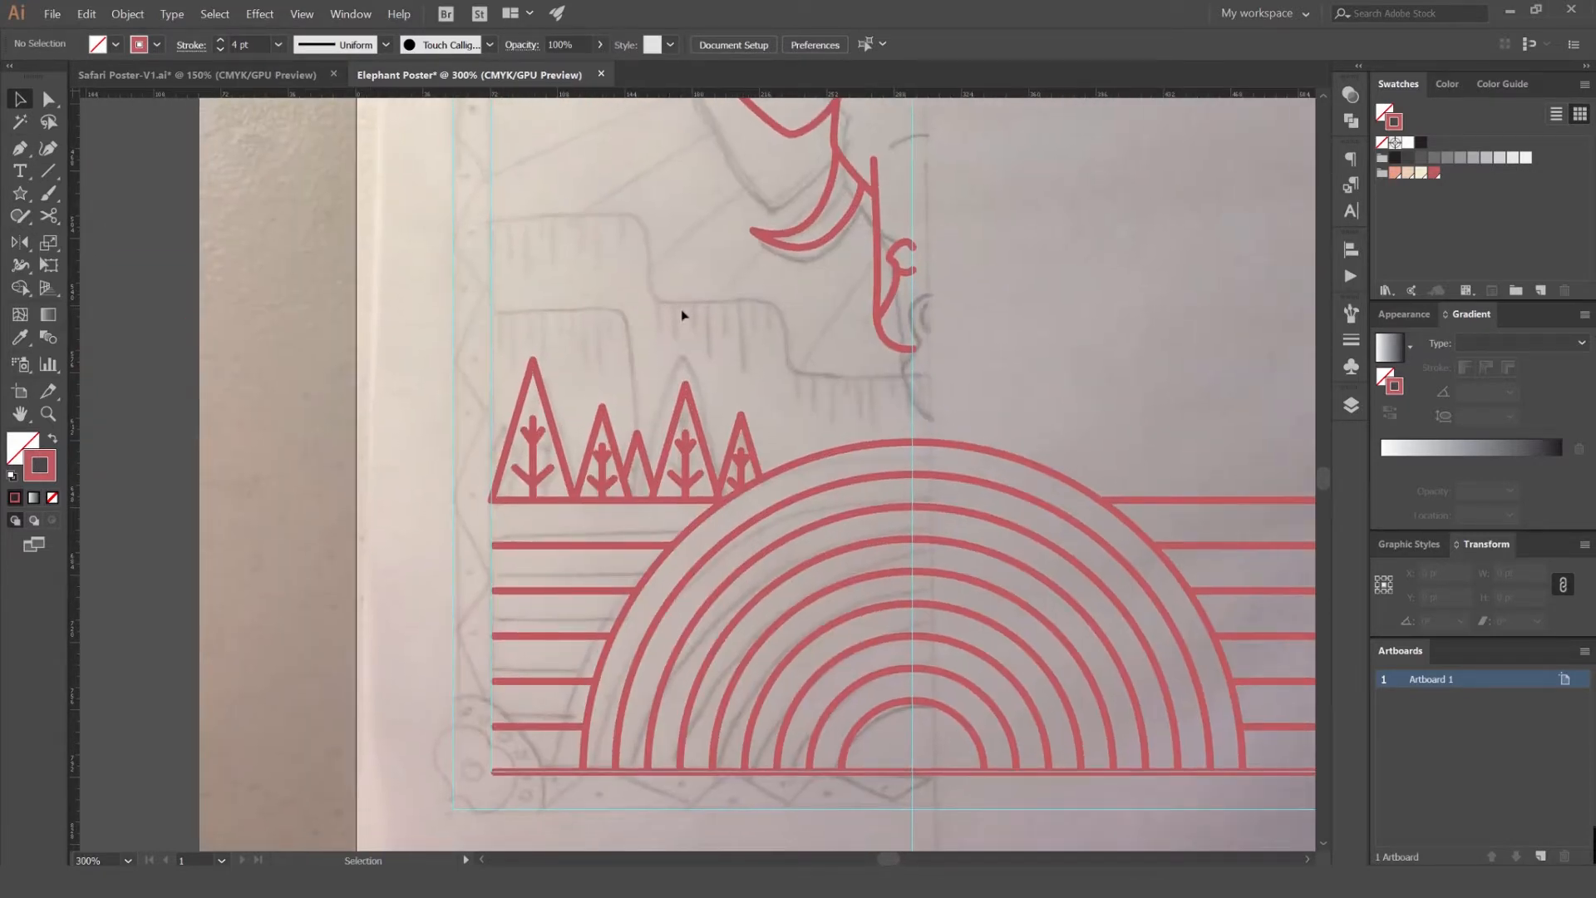
pyautogui.moveTo(632, 286); pyautogui.dragTo(935, 250)
pyautogui.scroll(-1, 492, 312)
pyautogui.press('v')
pyautogui.moveTo(448, 304); pyautogui.dragTo(767, 156)
pyautogui.scroll(1, 621, 287)
pyautogui.moveTo(622, 289); pyautogui.dragTo(677, 321)
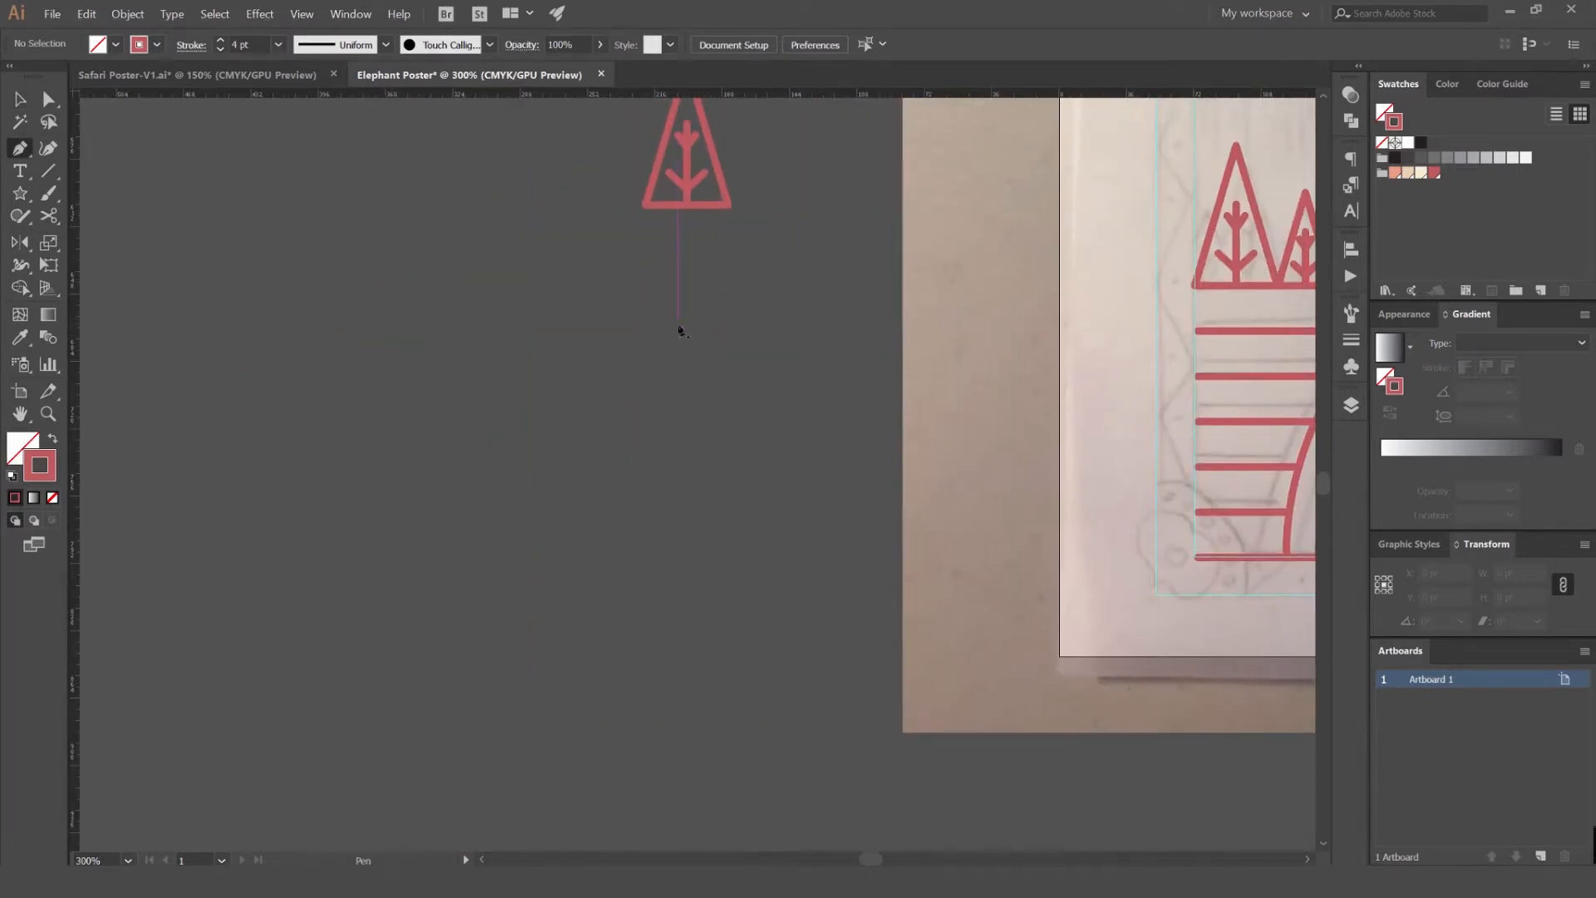
pyautogui.keyDown('shift'); pyautogui.click(595, 456); pyautogui.keyUp('shift')
pyautogui.press('v')
# - Try a diagonal line beside the vertical one and delete it
pyautogui.click(632, 363)
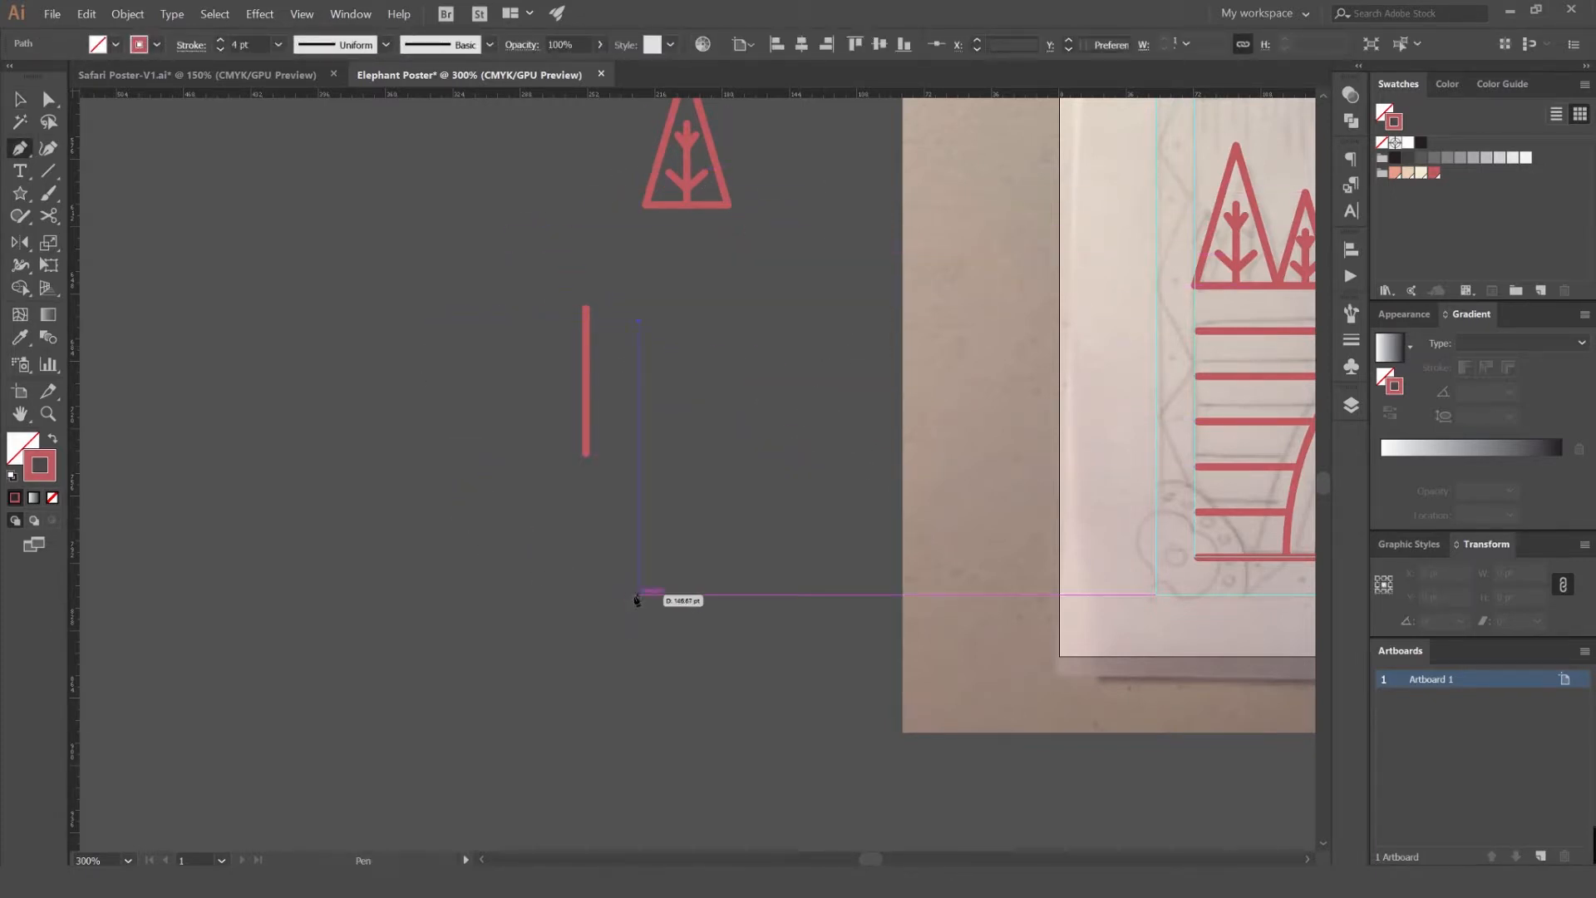
pyautogui.click(803, 484)
pyautogui.press('v')
pyautogui.click(906, 492)
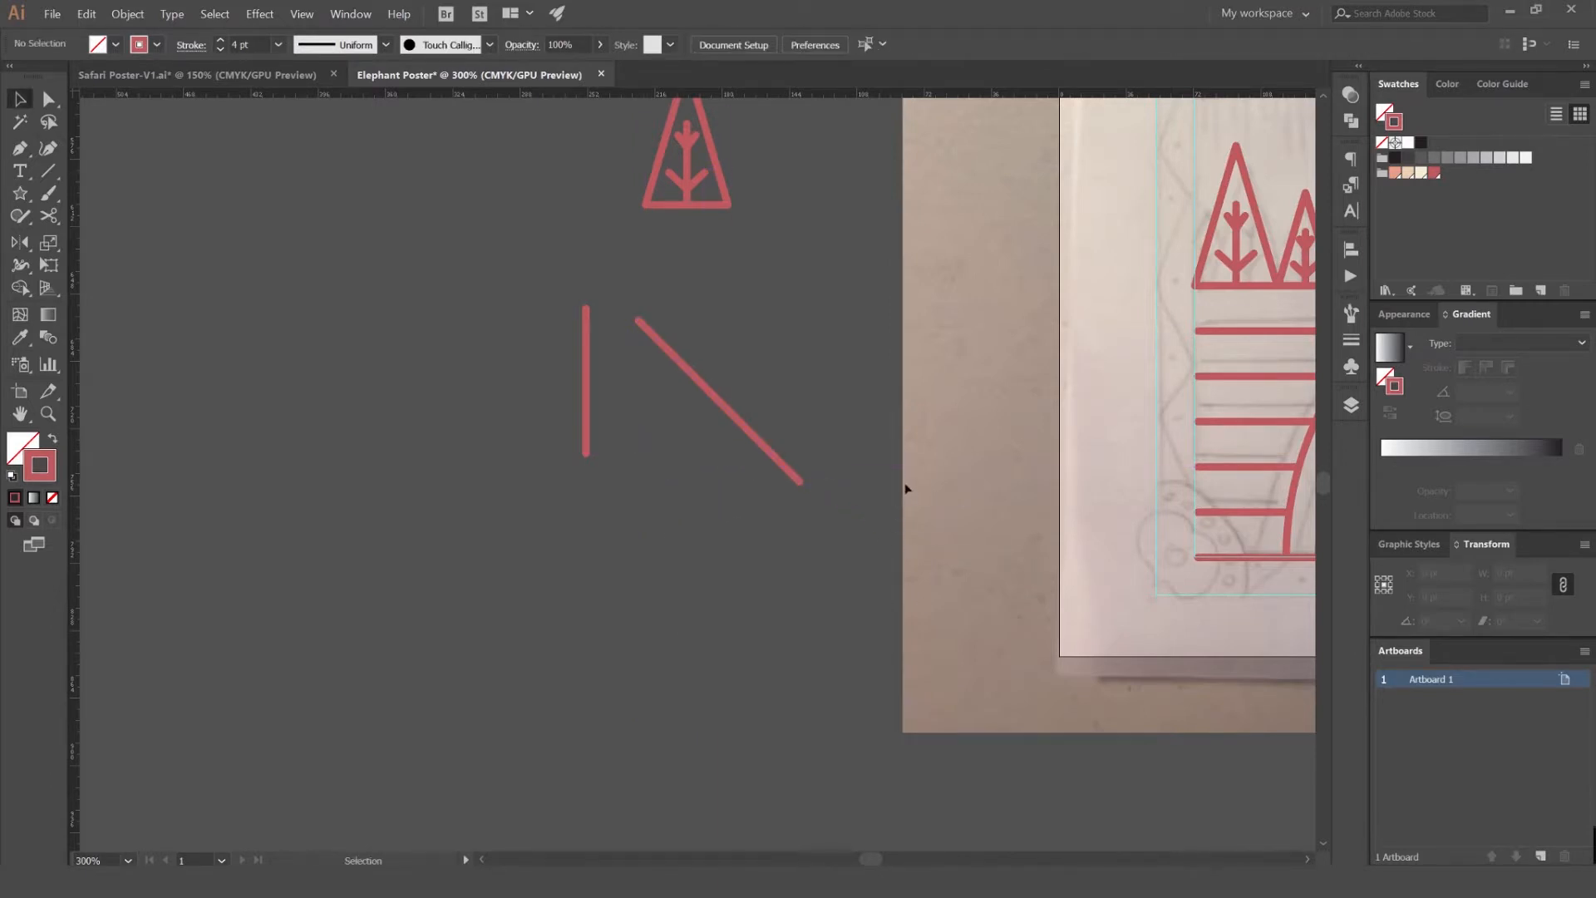
pyautogui.moveTo(701, 466); pyautogui.dragTo(696, 465)
pyautogui.press('Delete')
# - Duplicate the vertical line a short distance to its right, keeping both at the same height
pyautogui.moveTo(612, 333); pyautogui.dragTo(667, 317)
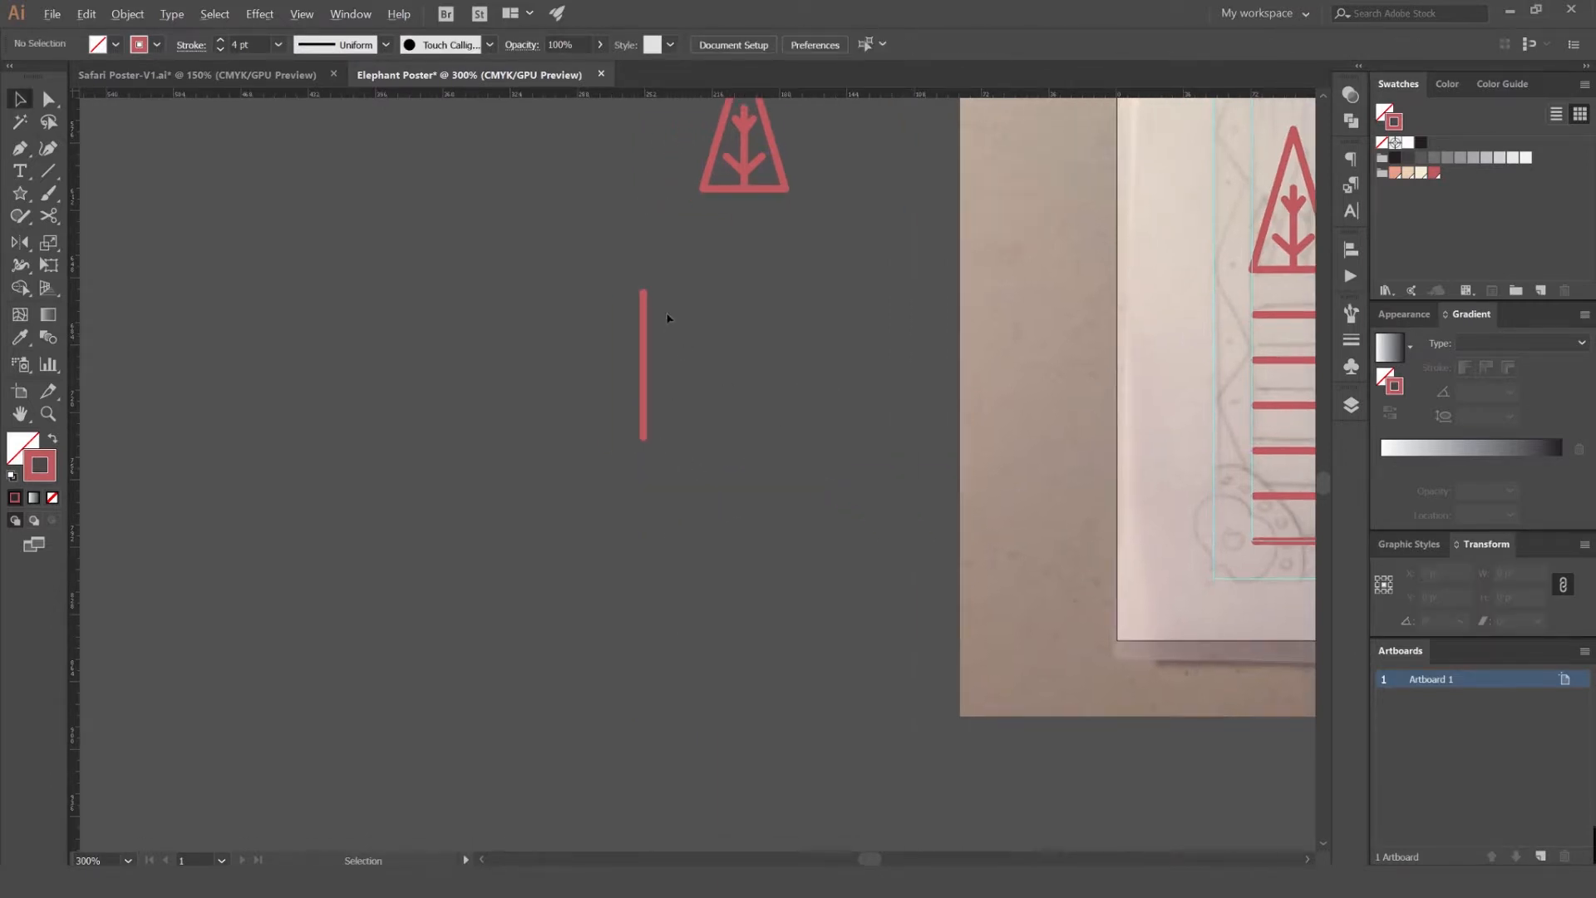
pyautogui.scroll(1, 656, 297)
pyautogui.scroll(2, 658, 298)
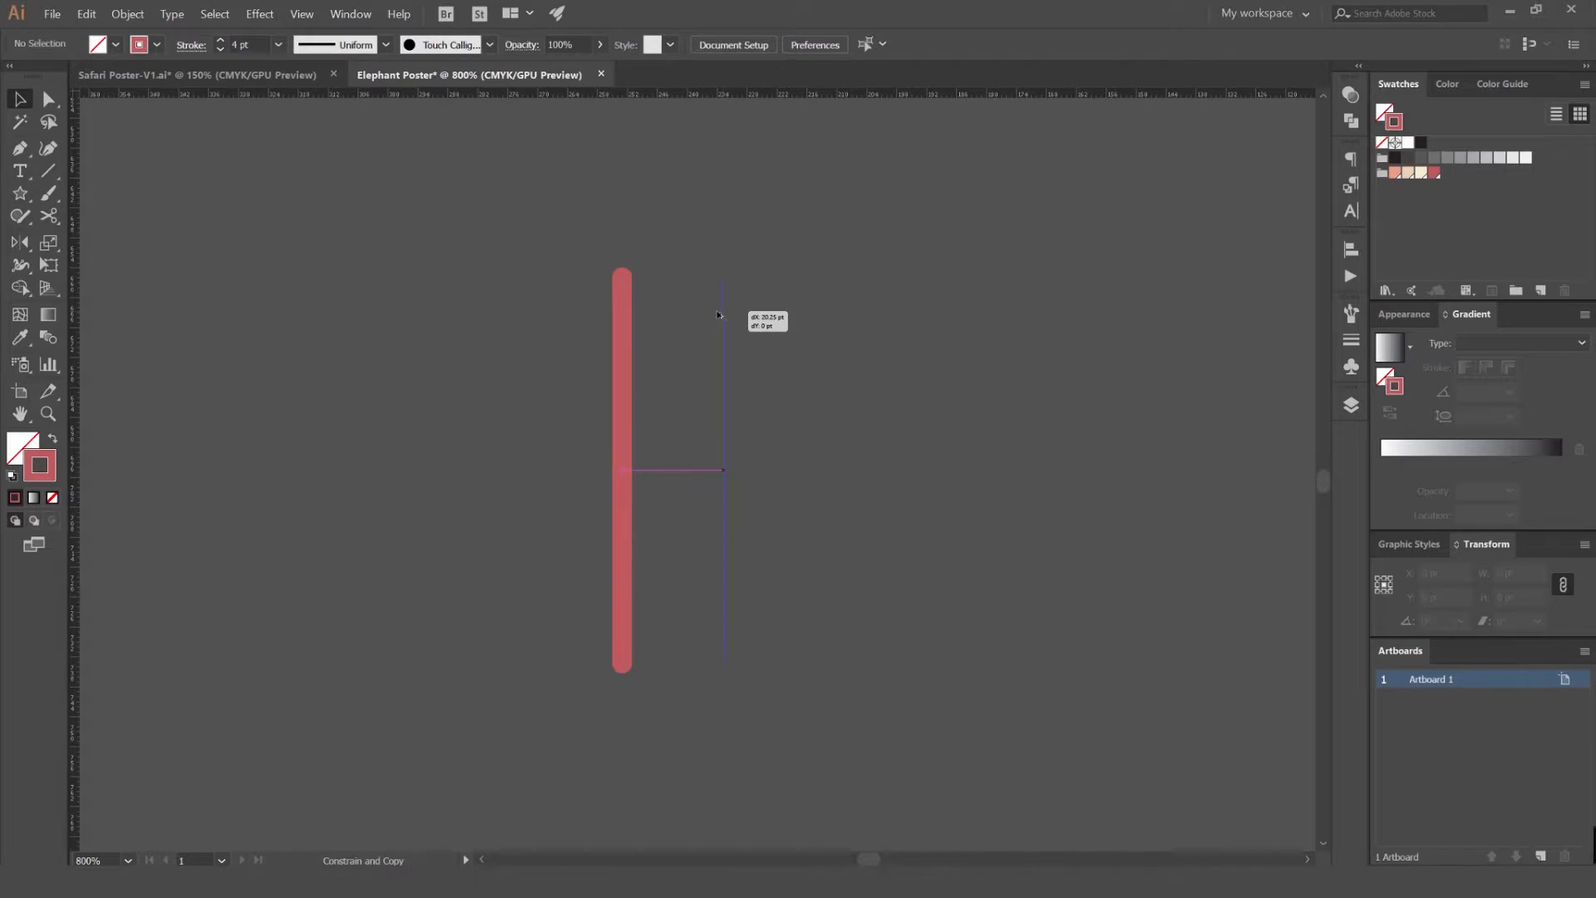
pyautogui.moveTo(706, 316); pyautogui.dragTo(705, 317)
# - Select the bottom end point of the copied vertical line for reshaping
pyautogui.press('a')
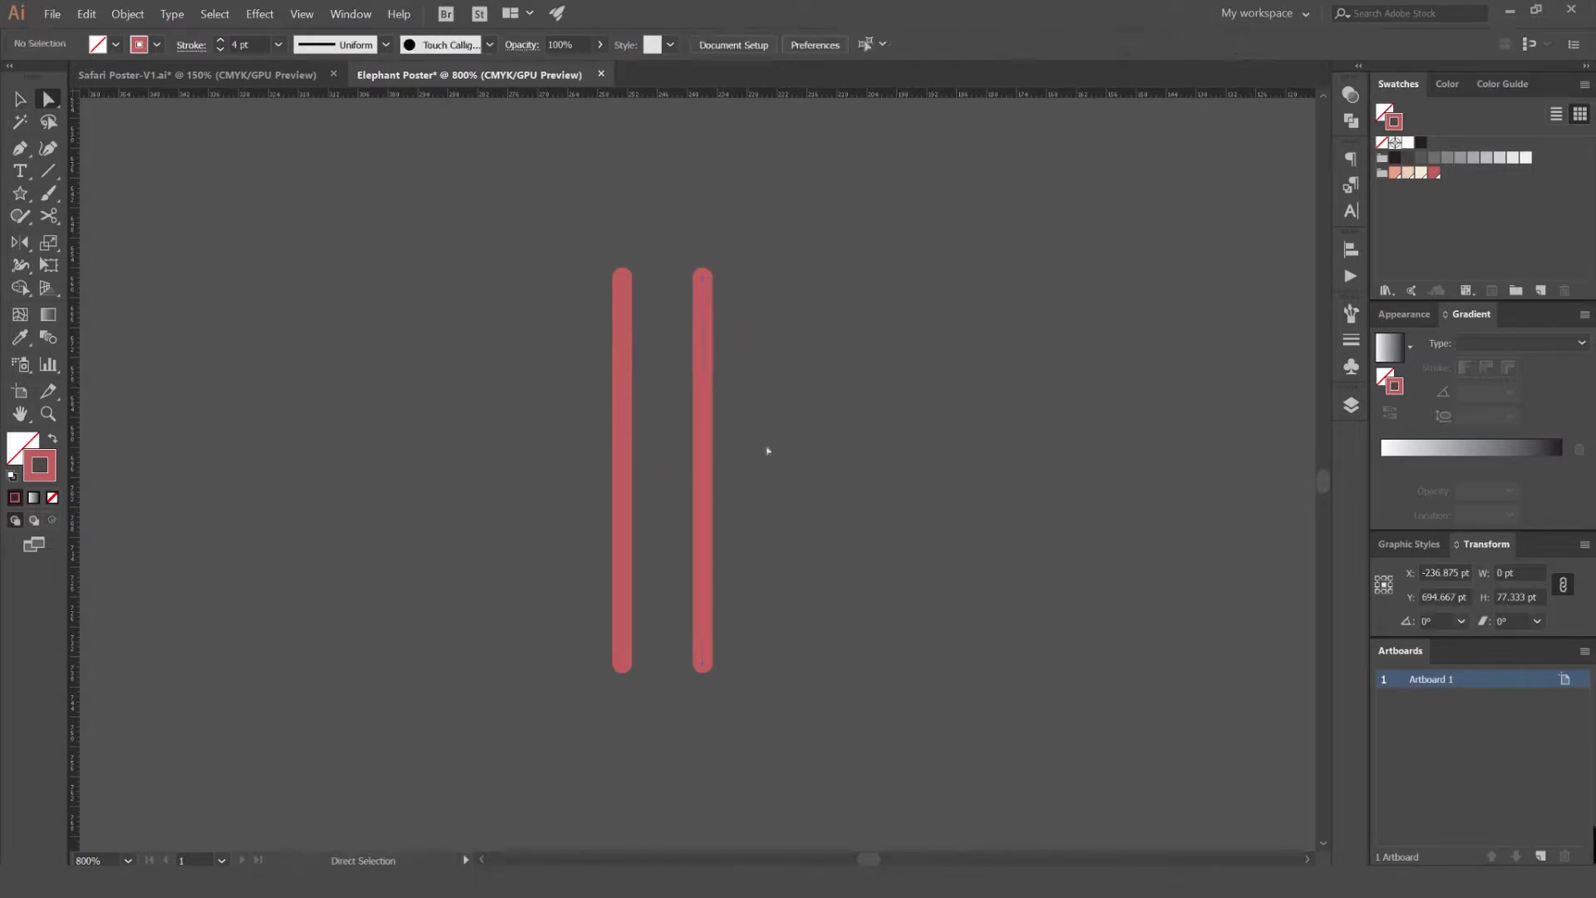
pyautogui.click(369, 302)
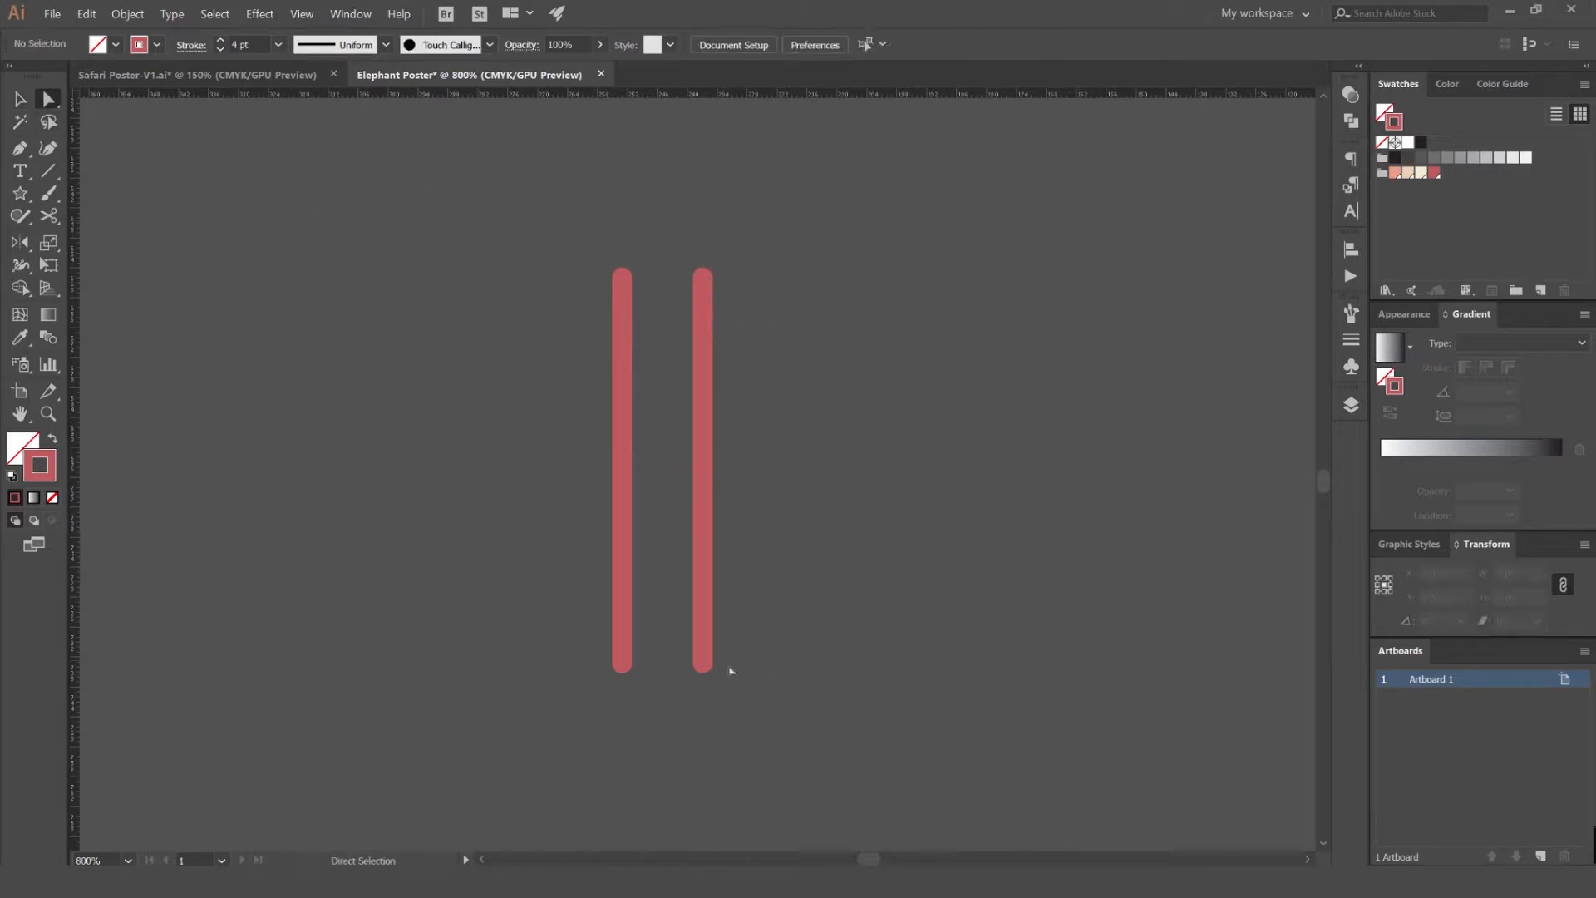
pyautogui.click(702, 665)
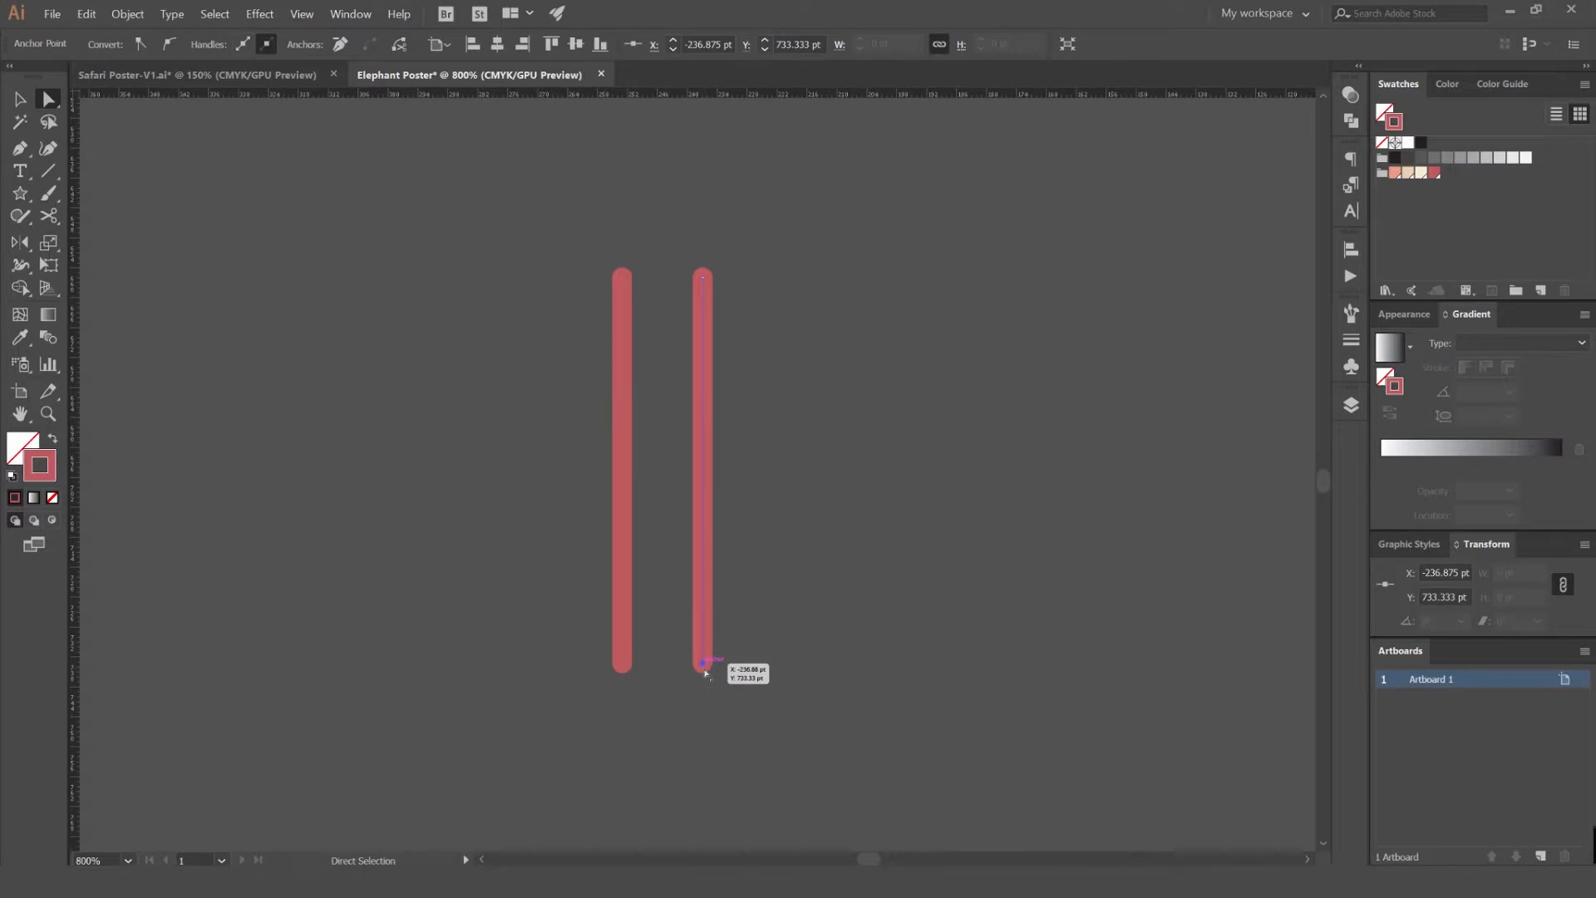
# - Shorten the second vertical line to well under half the first, then add a copy beside it and lengthen the copy slightly
pyautogui.moveTo(704, 669); pyautogui.dragTo(711, 429)
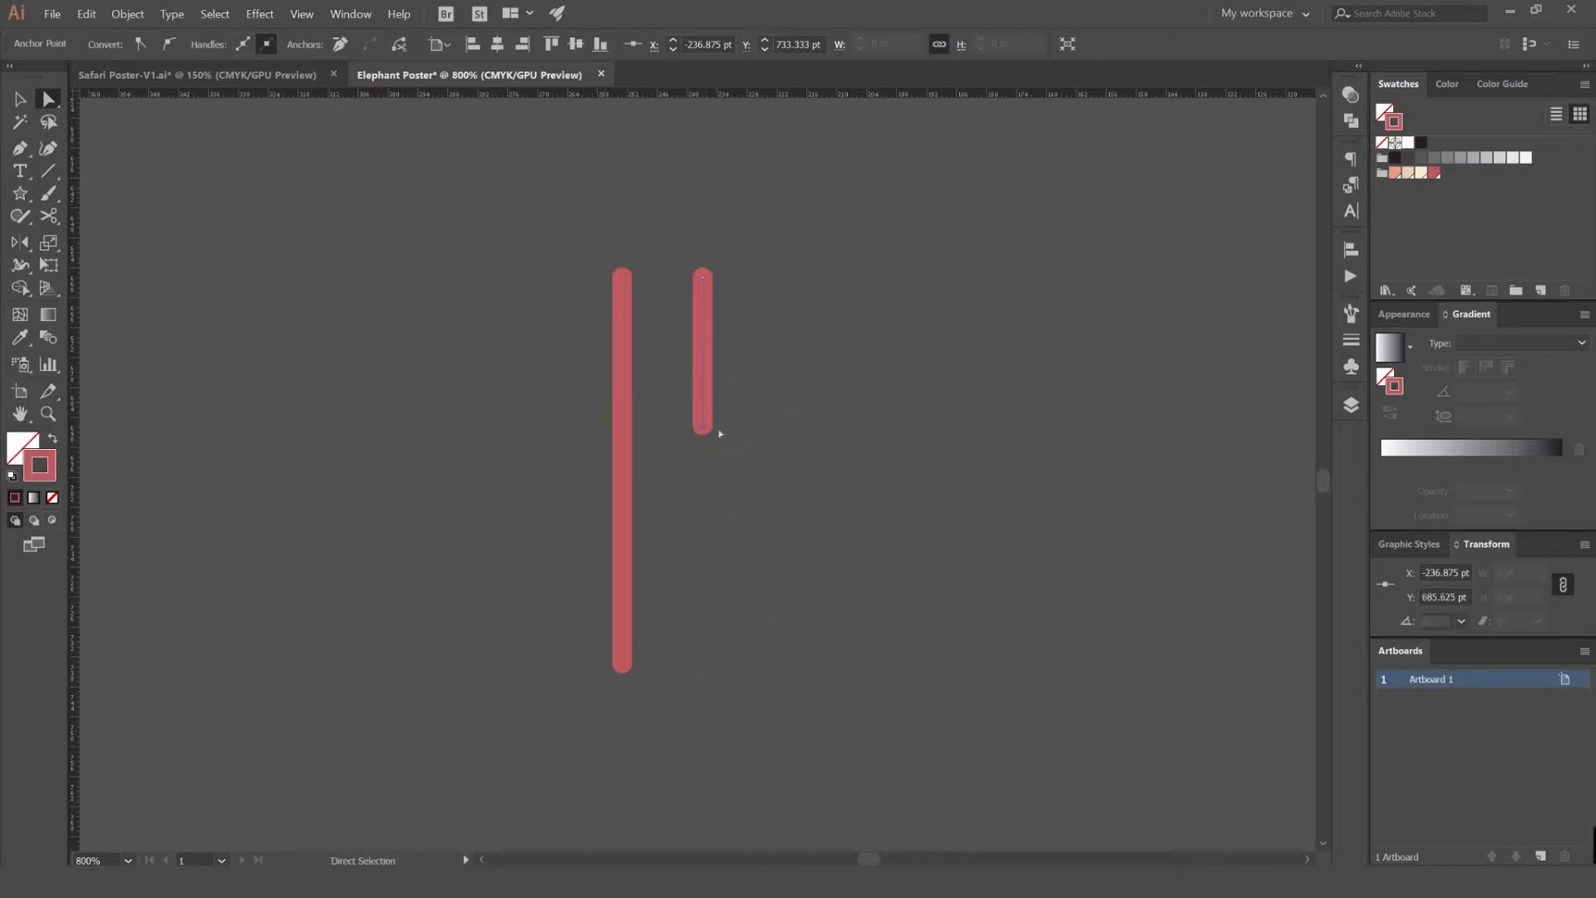
pyautogui.click(722, 423)
pyautogui.press('v')
pyautogui.moveTo(794, 339); pyautogui.dragTo(791, 339)
pyautogui.press('a')
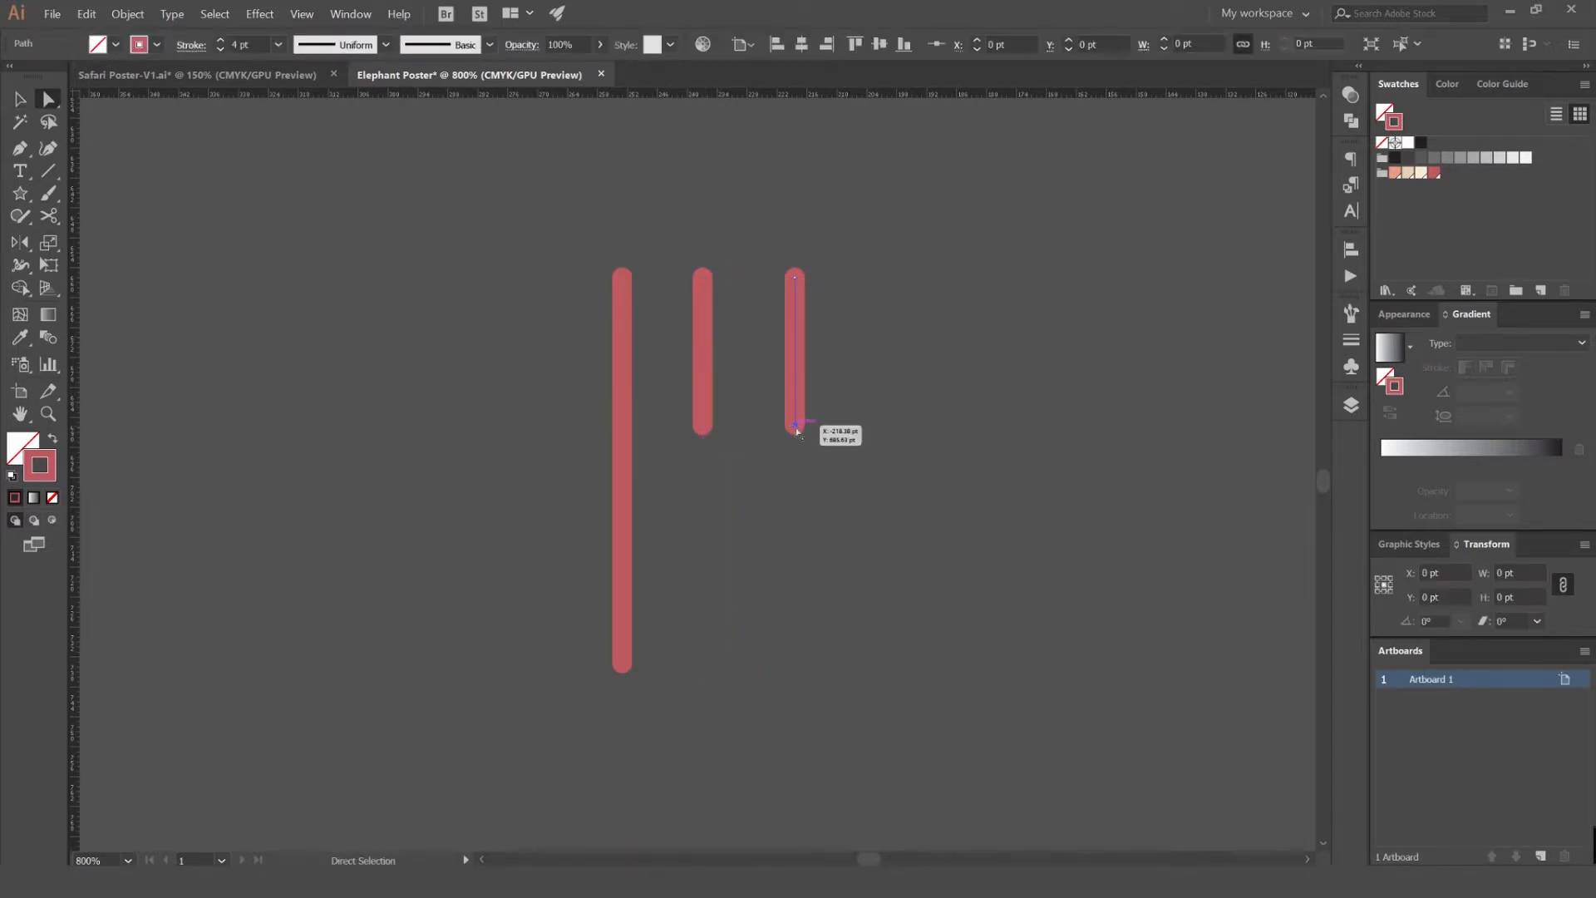
pyautogui.click(795, 426)
pyautogui.moveTo(794, 426); pyautogui.dragTo(795, 481)
pyautogui.click(821, 388)
# - Add a fourth vertical line by duplicating the third and shorten it into the shortest of the set
pyautogui.press('v')
pyautogui.moveTo(787, 346); pyautogui.dragTo(745, 316)
pyautogui.click(744, 339)
pyautogui.press('a')
pyautogui.click(745, 439)
pyautogui.moveTo(745, 439); pyautogui.dragTo(744, 371)
pyautogui.click(815, 370)
# - Add a fifth vertical line as a copy with its top aligned to the others and extend its lower end
pyautogui.press('v')
pyautogui.scroll(-2, 816, 371)
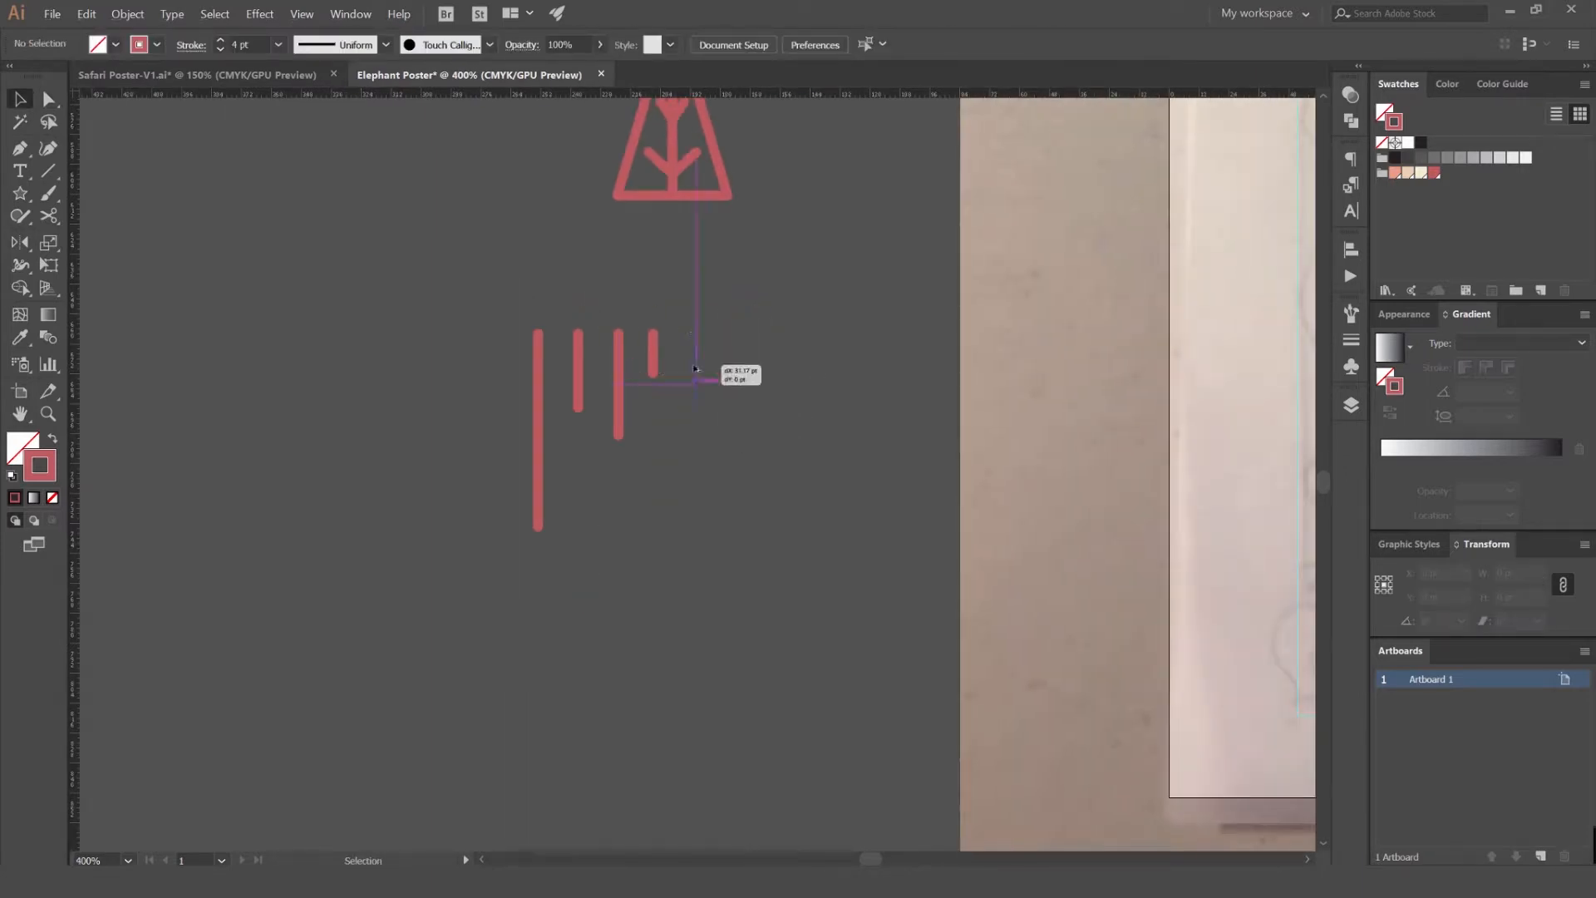
pyautogui.moveTo(695, 368); pyautogui.dragTo(695, 369)
pyautogui.press('a')
pyautogui.moveTo(697, 438); pyautogui.dragTo(697, 491)
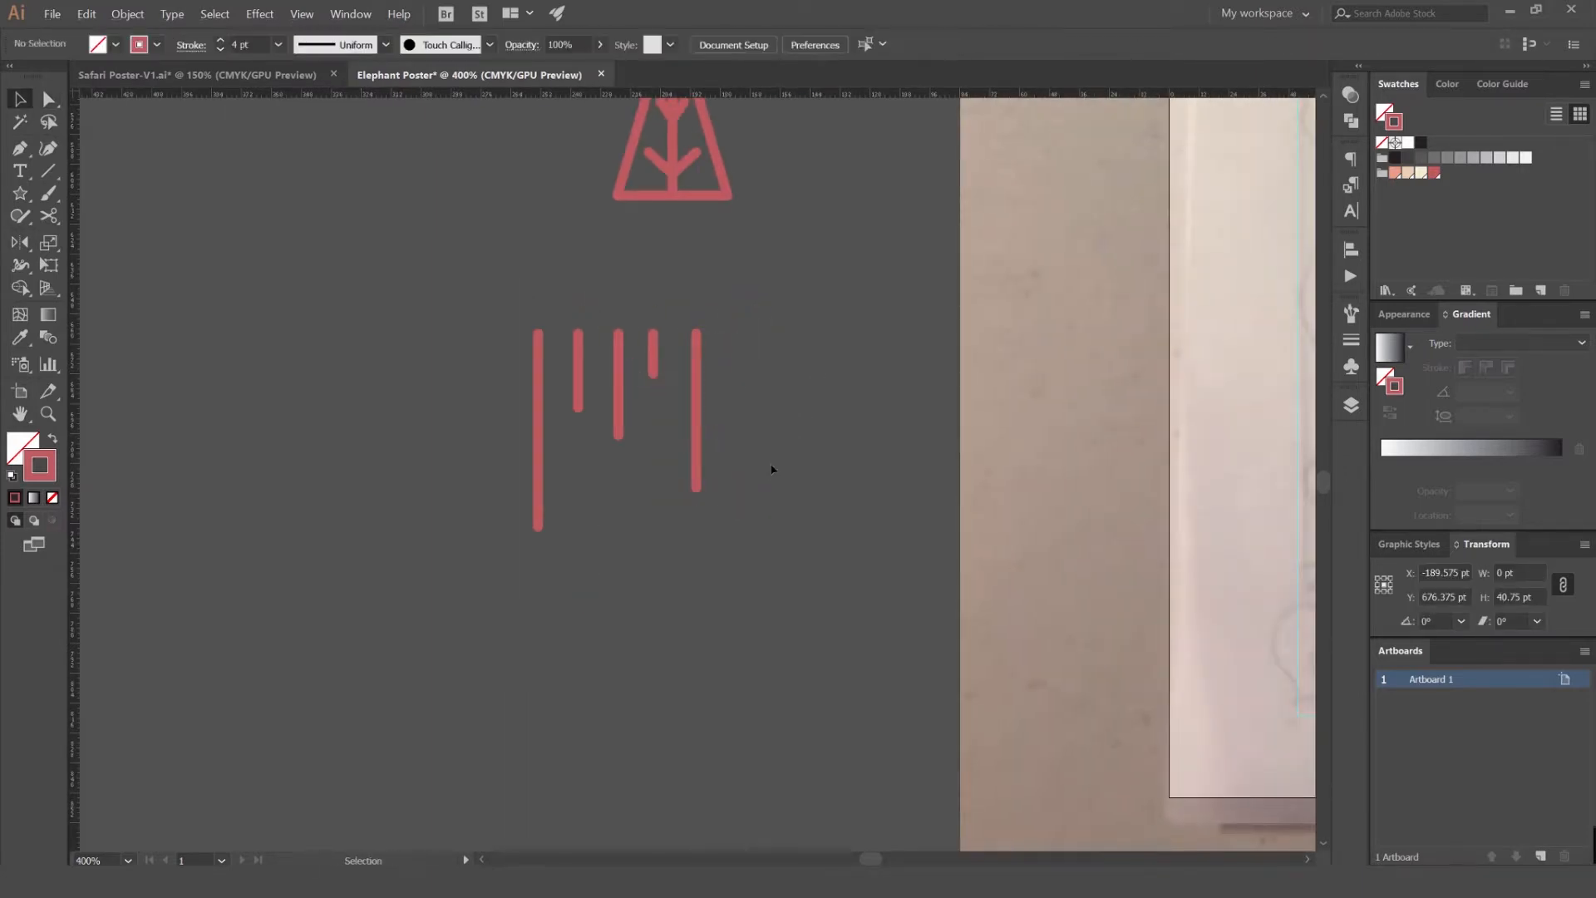
pyautogui.press('v')
pyautogui.scroll(-1, 773, 419)
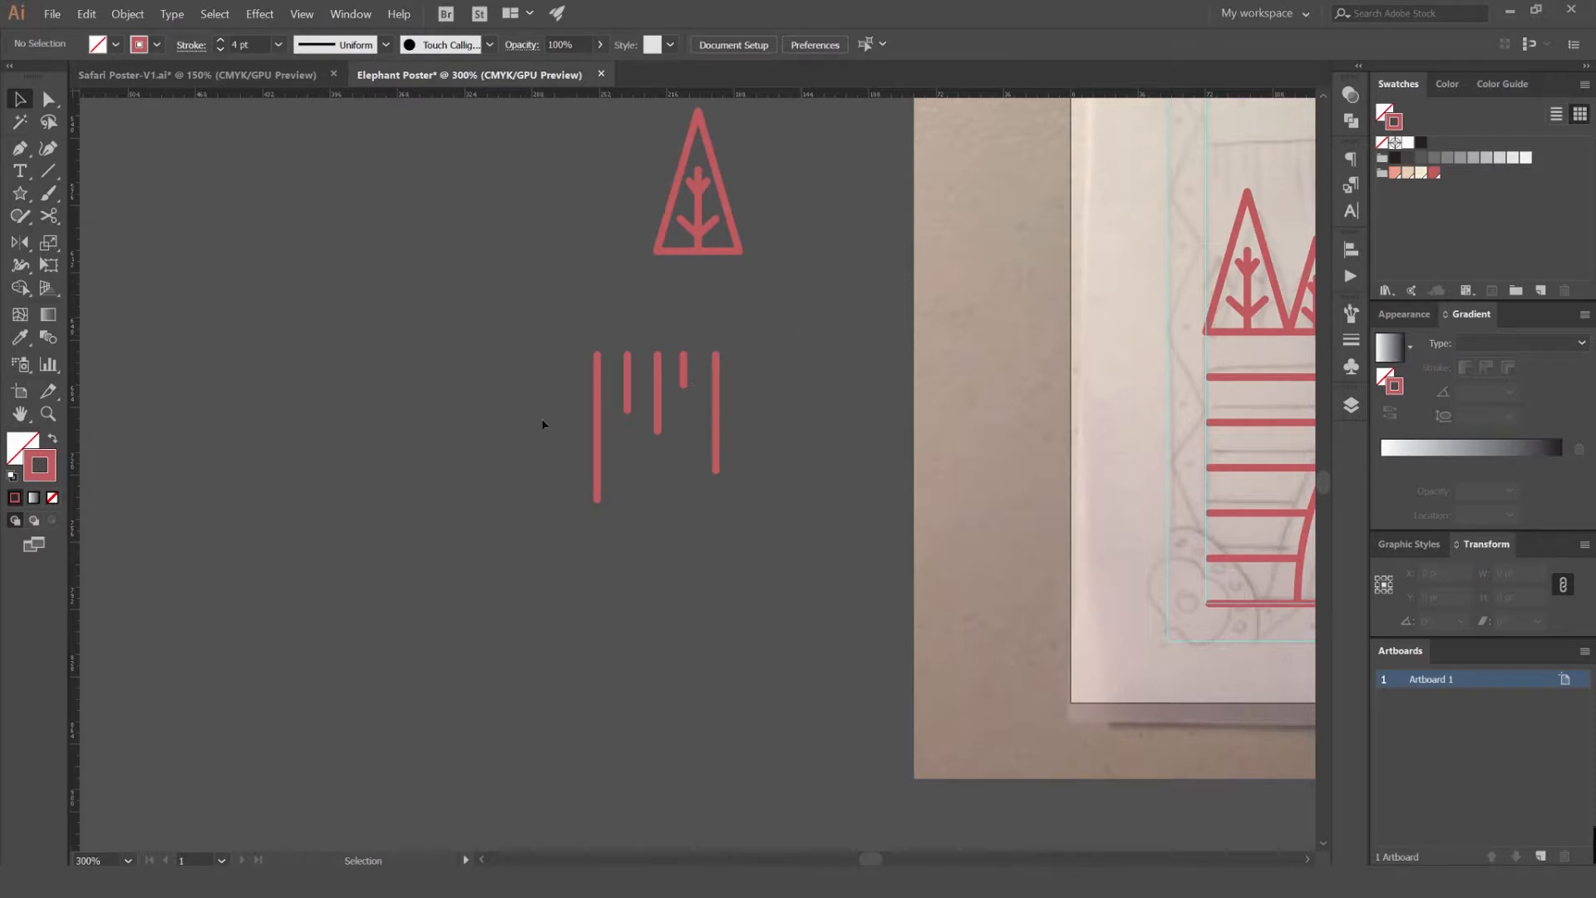
# - Try to shift the second vertical line slightly toward the first
pyautogui.moveTo(565, 420); pyautogui.dragTo(733, 367)
pyautogui.scroll(3, 636, 331)
pyautogui.click(666, 366)
pyautogui.moveTo(599, 433); pyautogui.dragTo(593, 431)
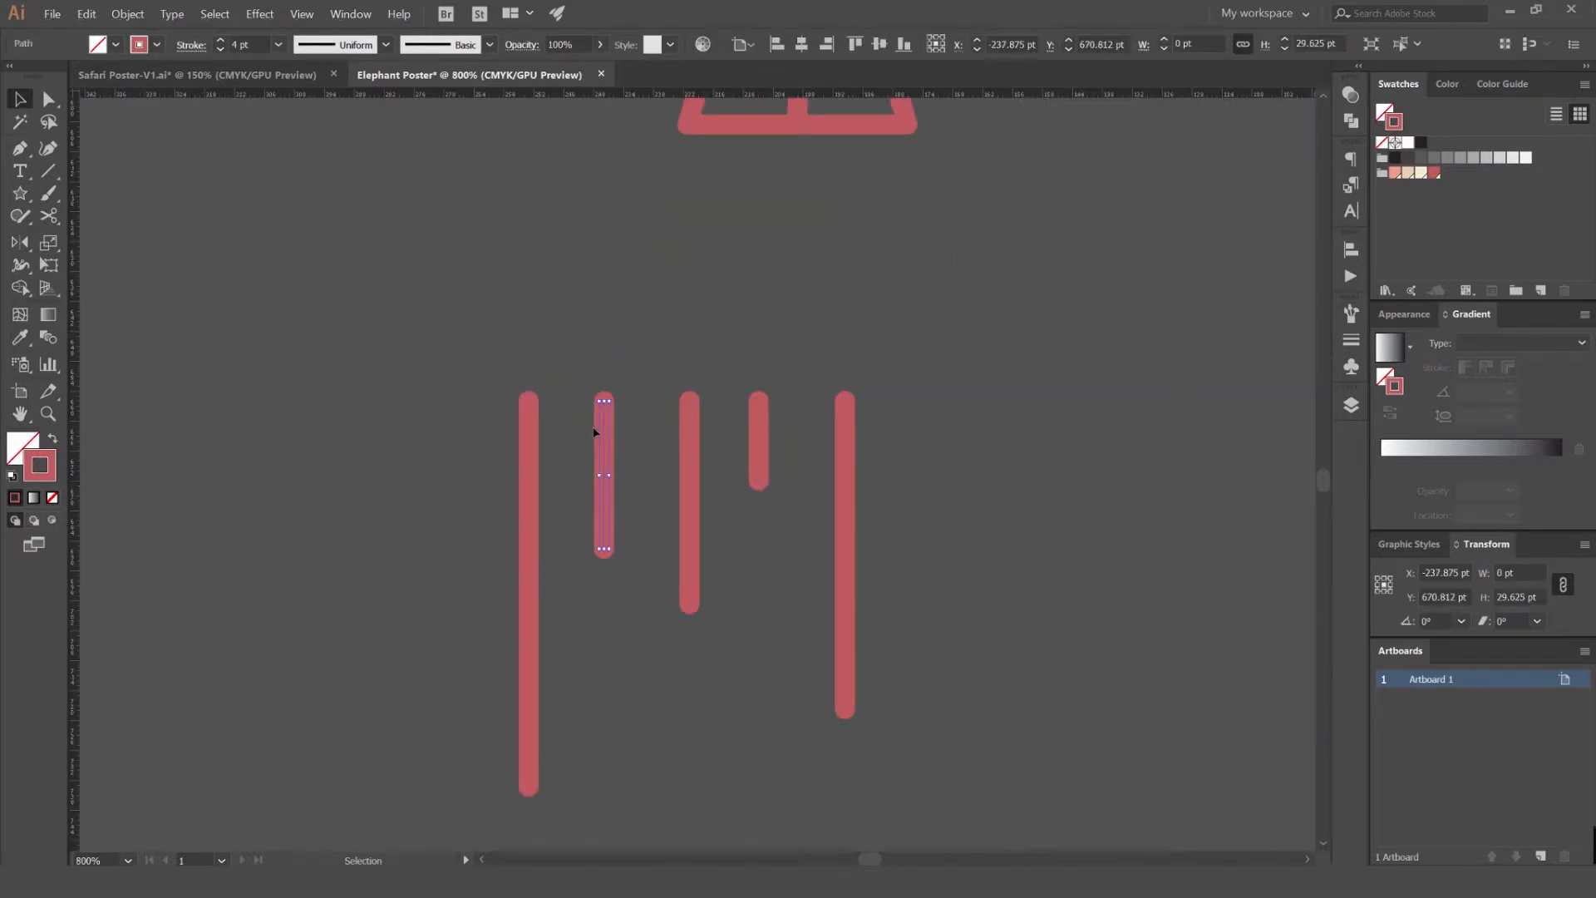
pyautogui.hotkey('shift', 'Left')
pyautogui.hotkey('ctrl', 'z')
# - Select all five vertical lines and combine them into one group
pyautogui.click(666, 411)
pyautogui.moveTo(940, 341); pyautogui.dragTo(509, 431)
pyautogui.click(679, 325)
pyautogui.scroll(-3, 678, 326)
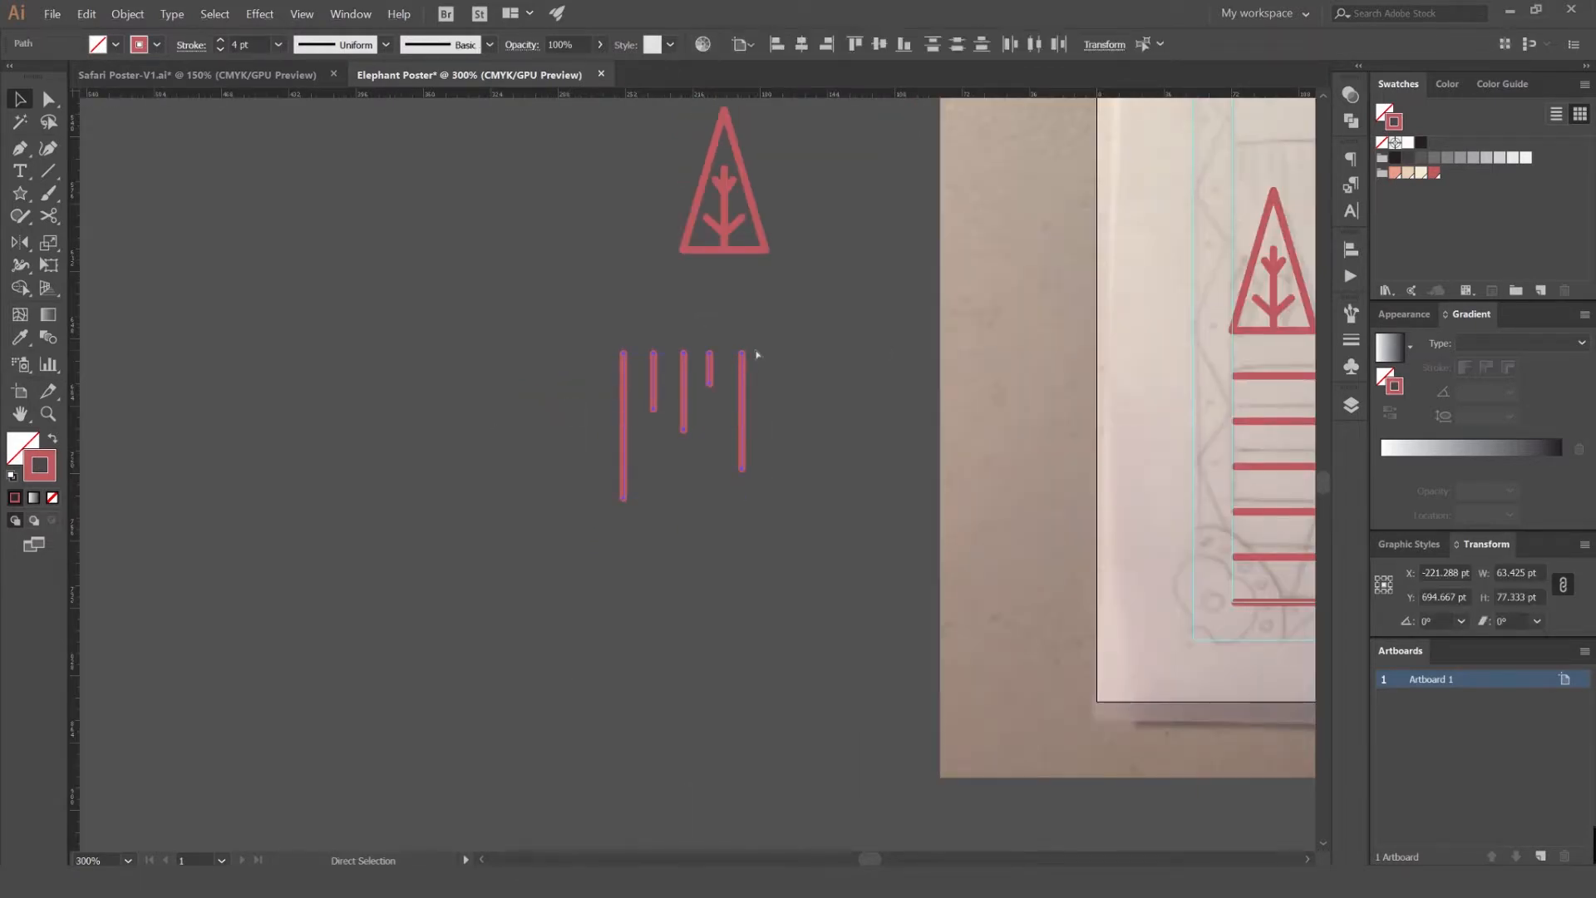
# - Draw a ledge above the trees with the Pen tool, running horizontally from the inner guide and then straight down into the trees
pyautogui.moveTo(831, 324); pyautogui.dragTo(741, 269)
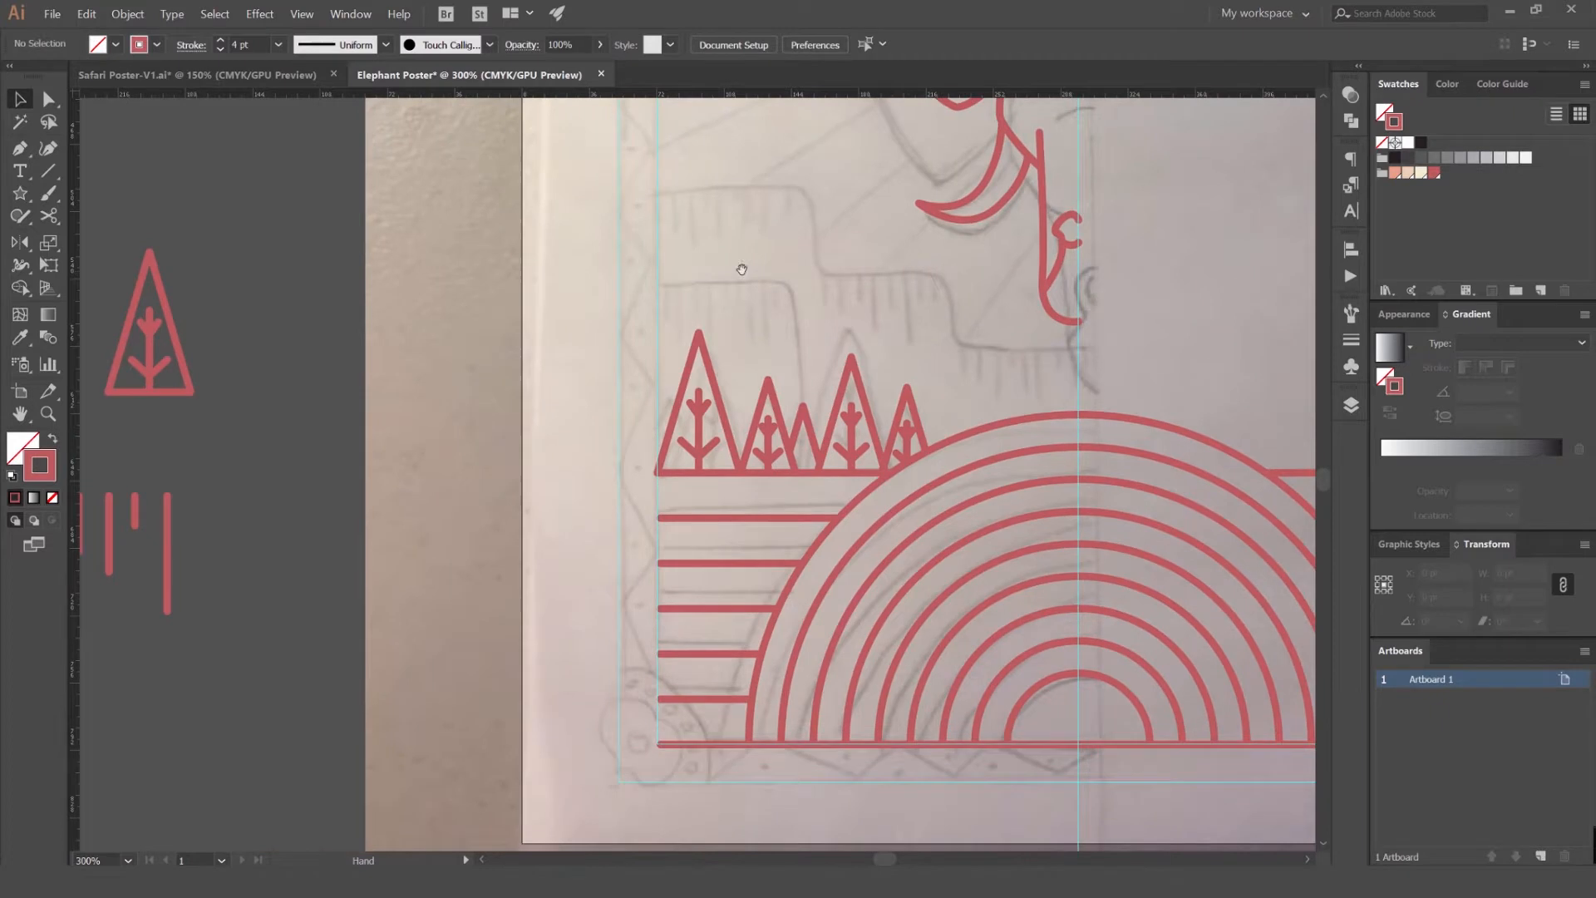
pyautogui.scroll(1, 658, 291)
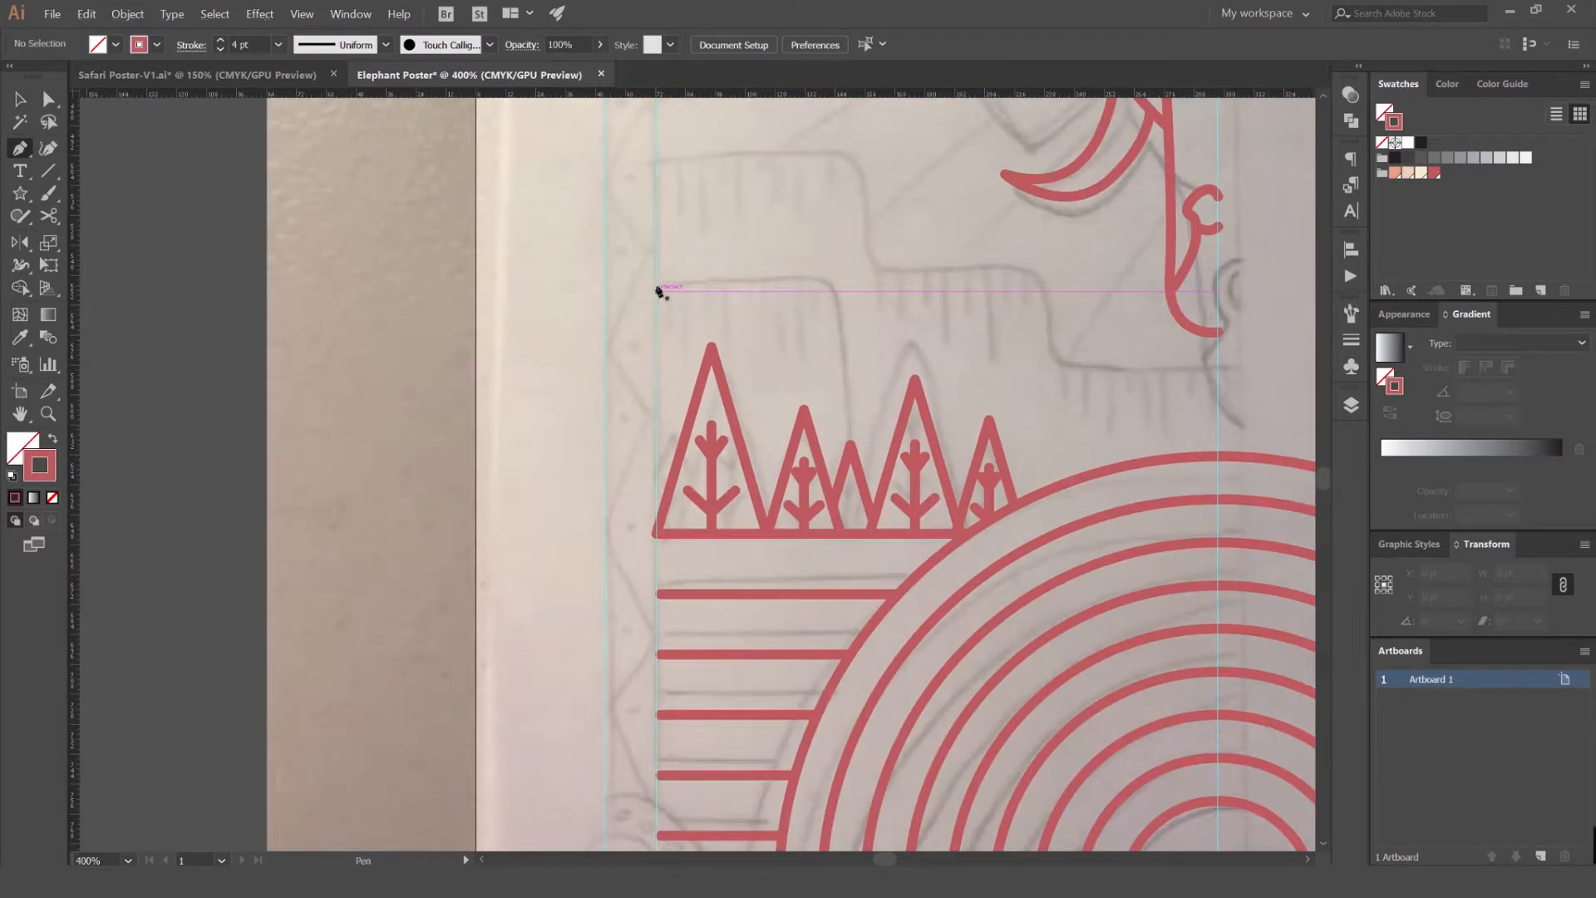
pyautogui.moveTo(773, 260); pyautogui.dragTo(608, 255)
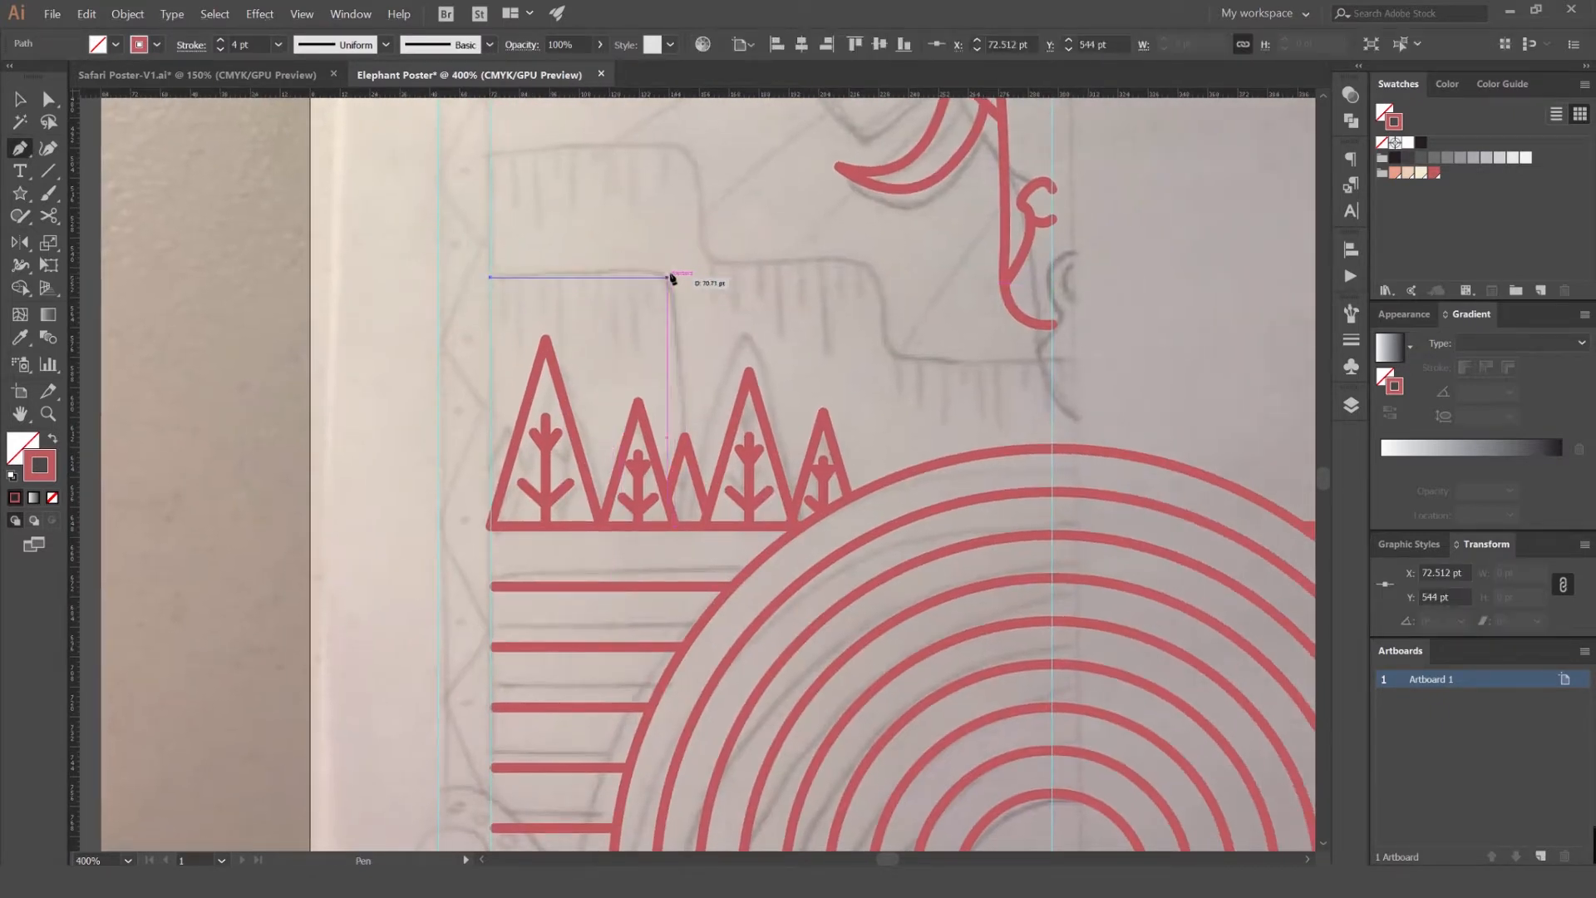
pyautogui.click(670, 277)
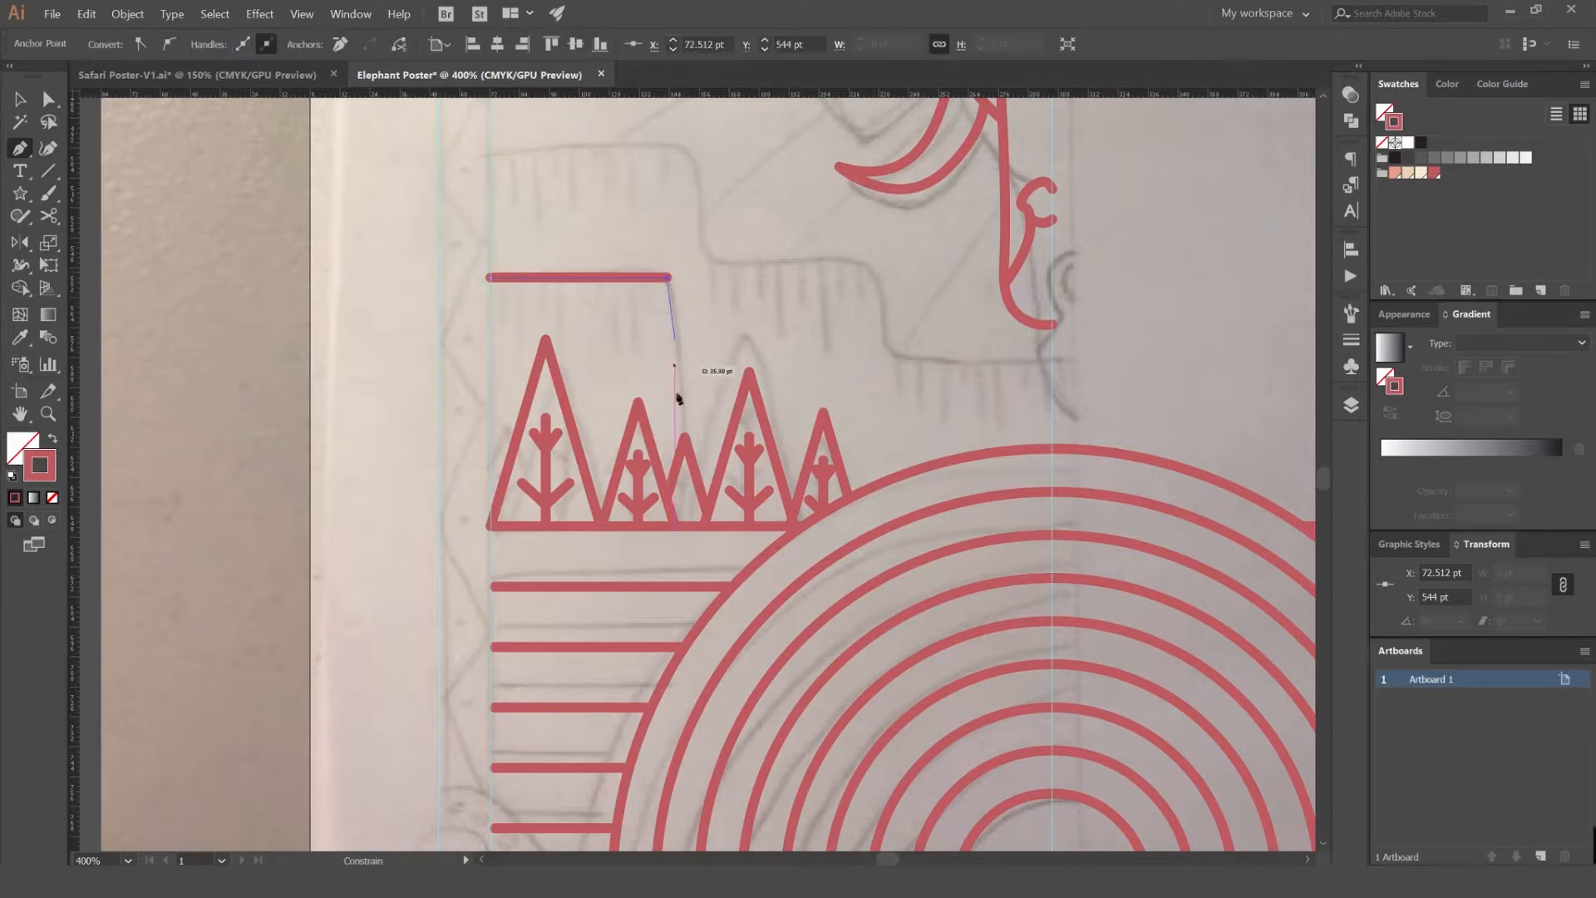
pyautogui.click(667, 489)
pyautogui.press('v')
pyautogui.click(710, 302)
pyautogui.scroll(-2, 705, 302)
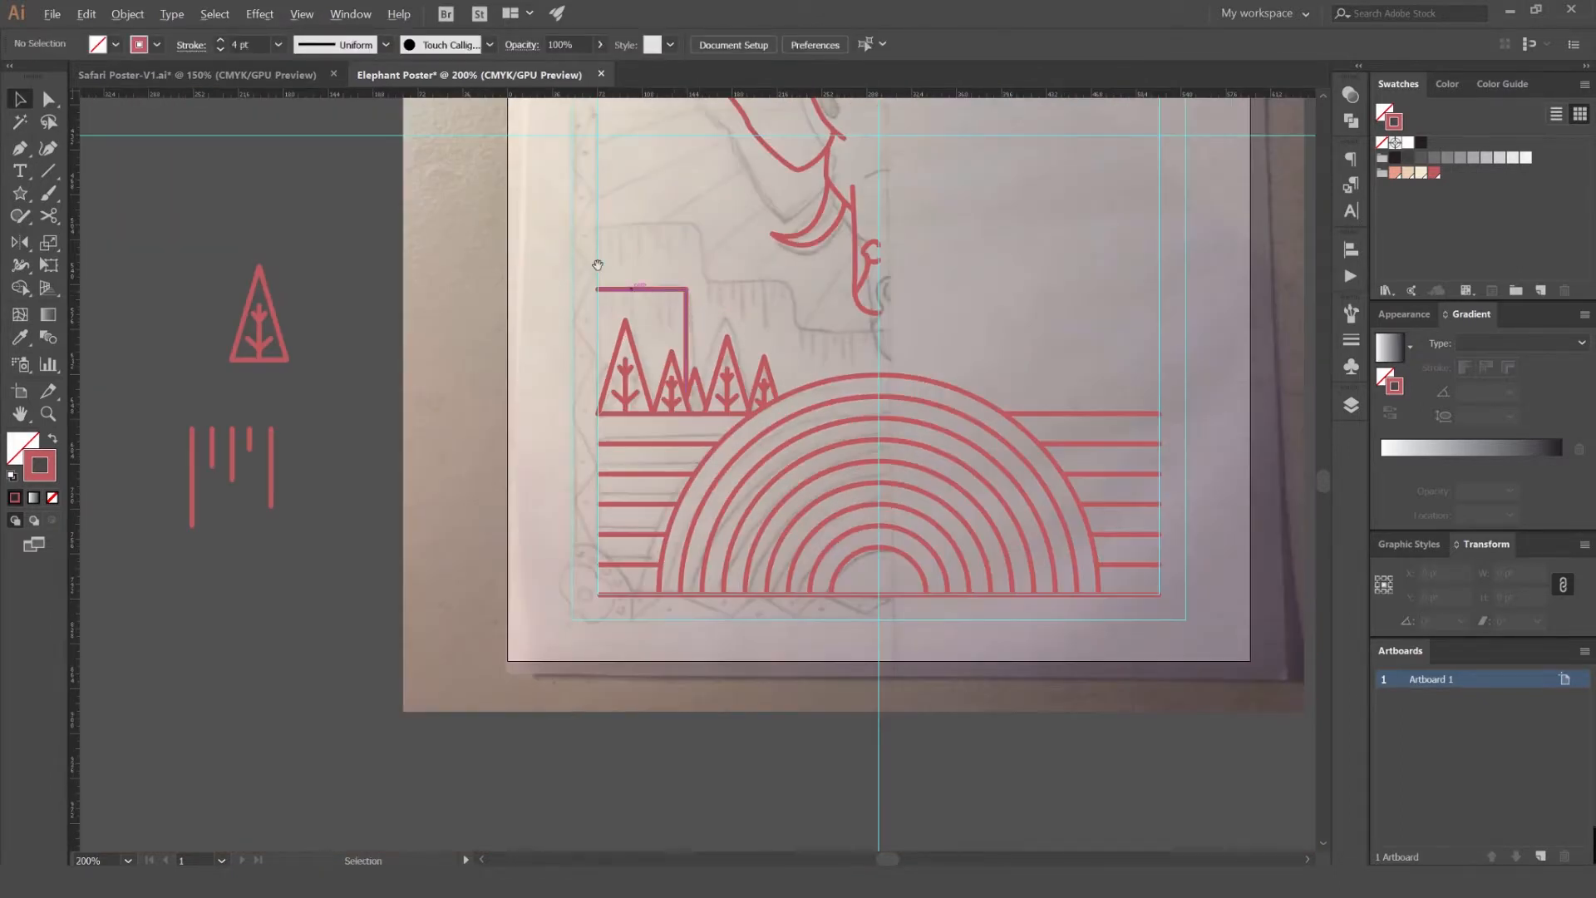
# - Shift the ledge's vertical edge outward so that the ledge is about 78 pt wide
pyautogui.moveTo(597, 264); pyautogui.dragTo(695, 242)
pyautogui.scroll(2, 728, 262)
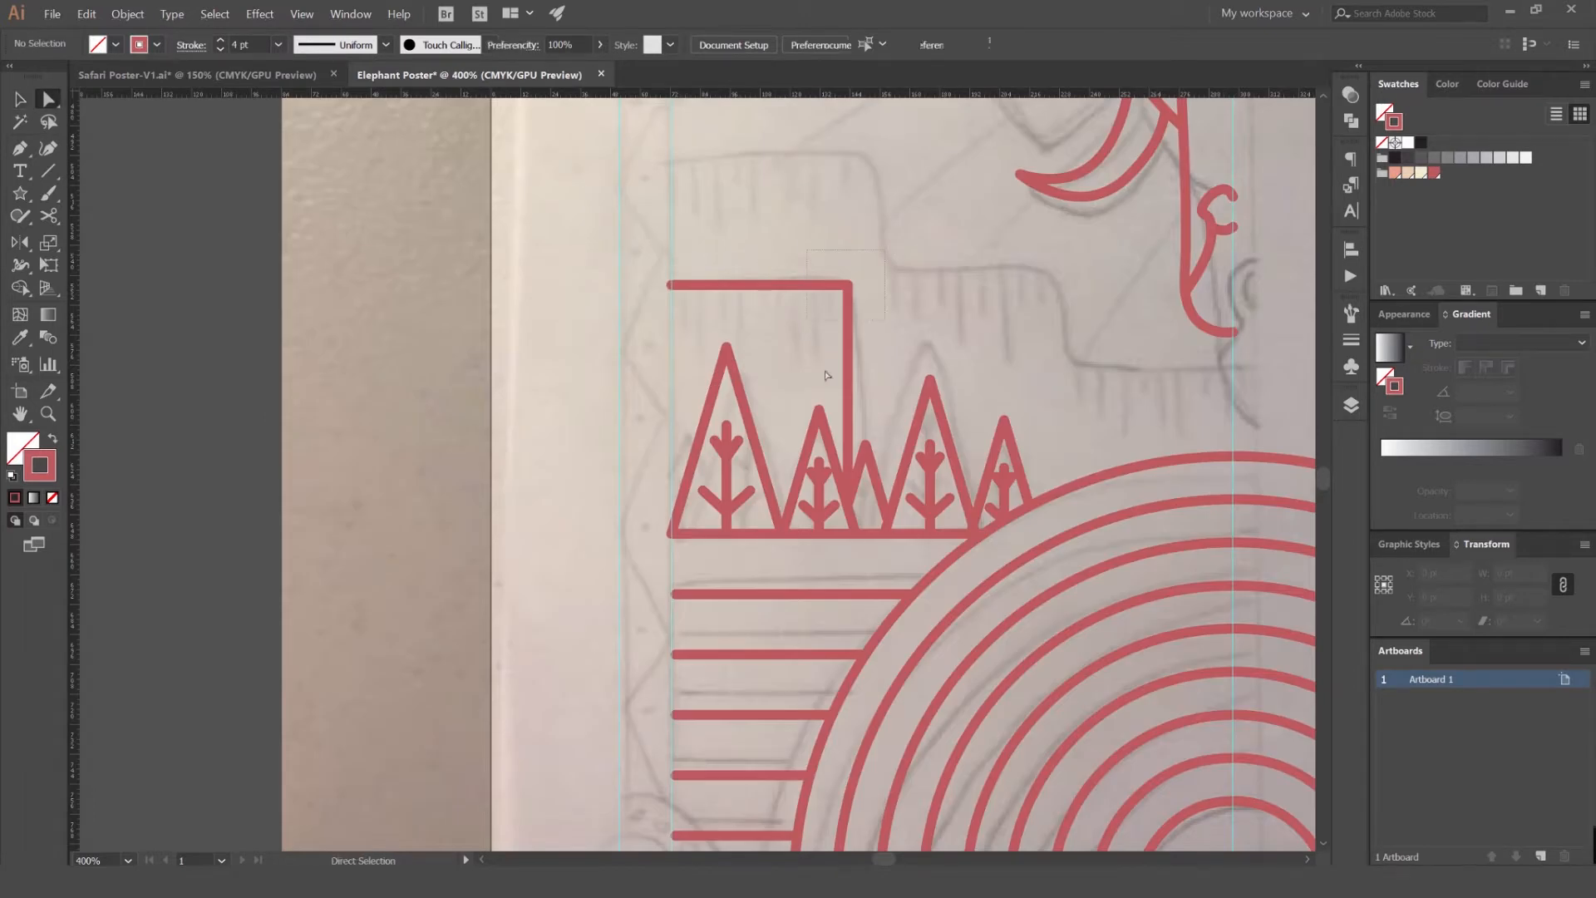
pyautogui.moveTo(847, 289); pyautogui.dragTo(865, 289)
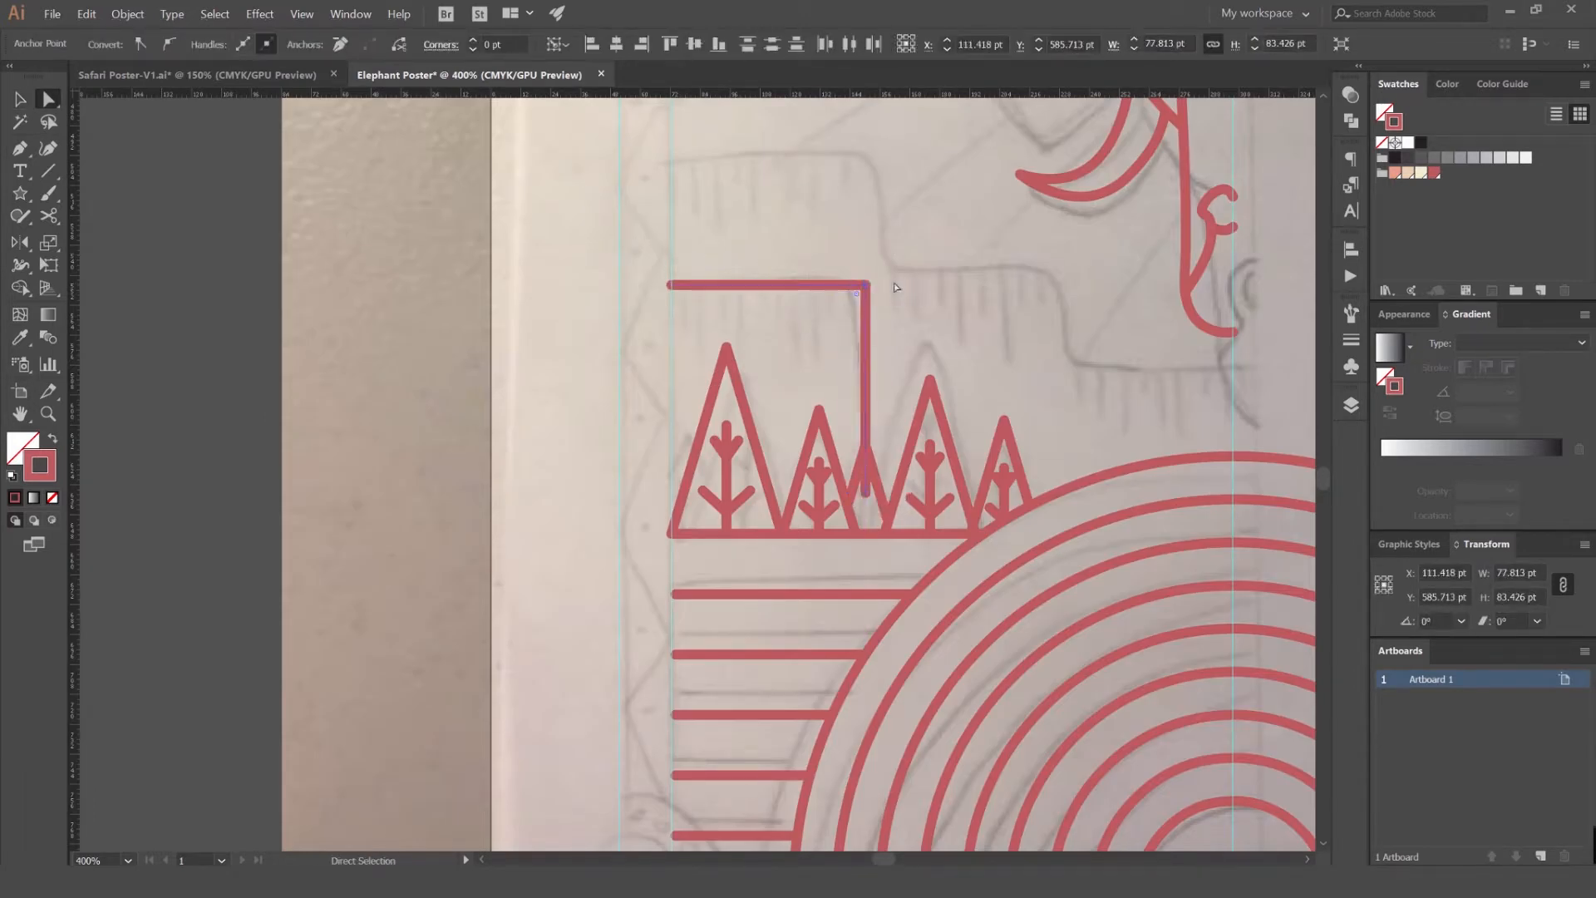
pyautogui.press('v')
pyautogui.click(894, 294)
pyautogui.scroll(-2, 895, 293)
# - Place a copy of the five-line group under the ledge, with its tops aligned to the horizontal edge and spaced evenly across it
pyautogui.hotkey('ctrl', 'z')
pyautogui.moveTo(747, 360); pyautogui.dragTo(869, 301)
pyautogui.scroll(3, 867, 266)
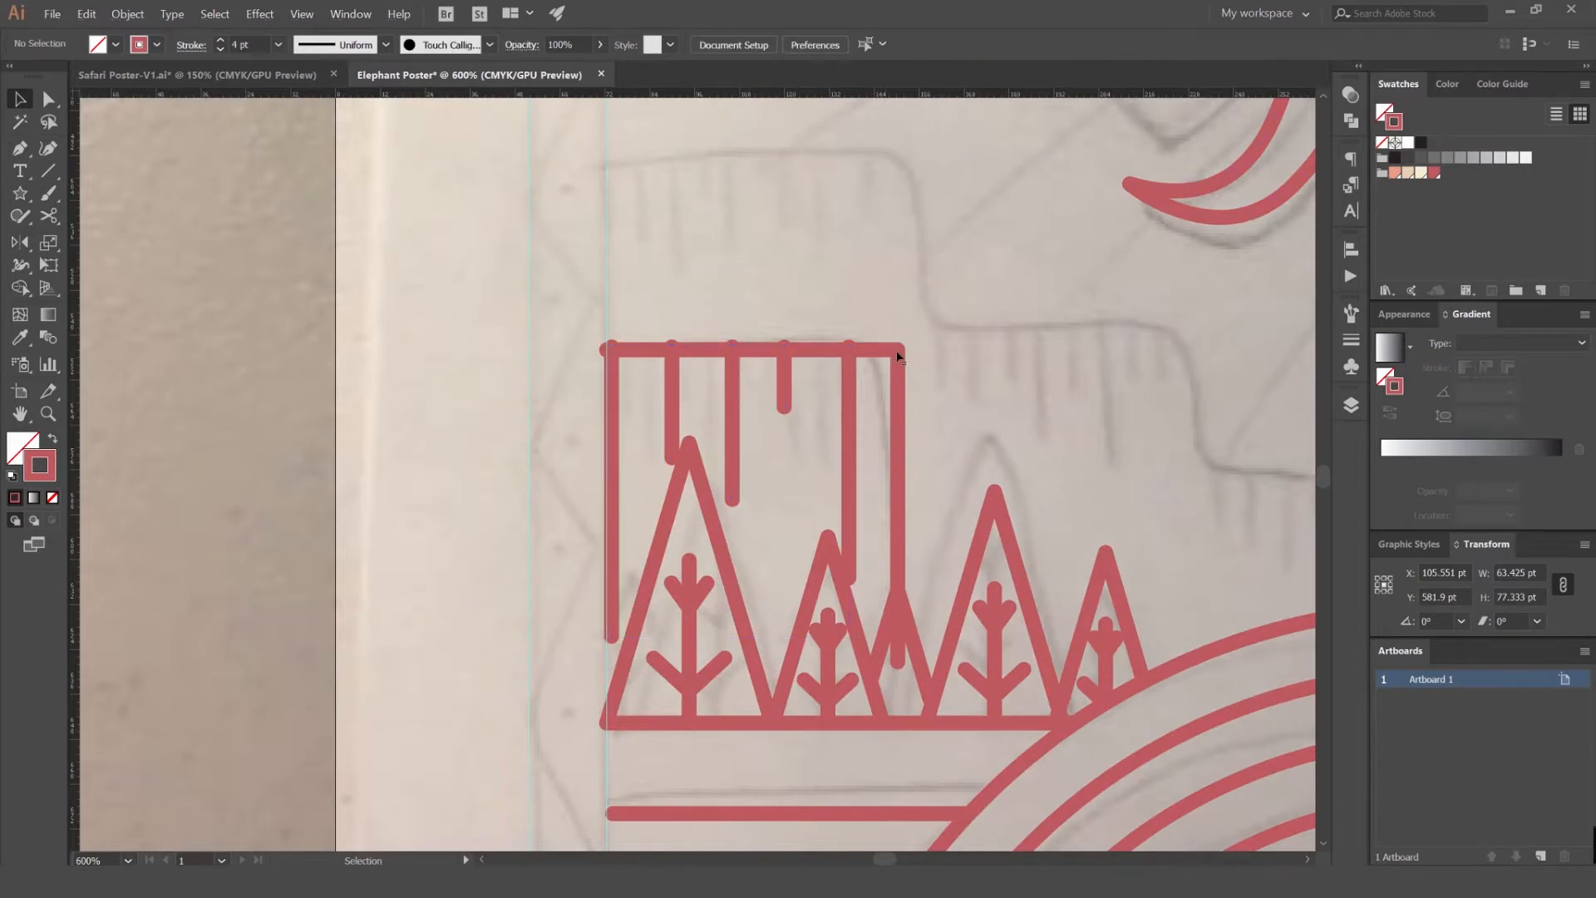
pyautogui.moveTo(848, 376); pyautogui.dragTo(862, 384)
pyautogui.click(813, 365)
pyautogui.scroll(1, 815, 366)
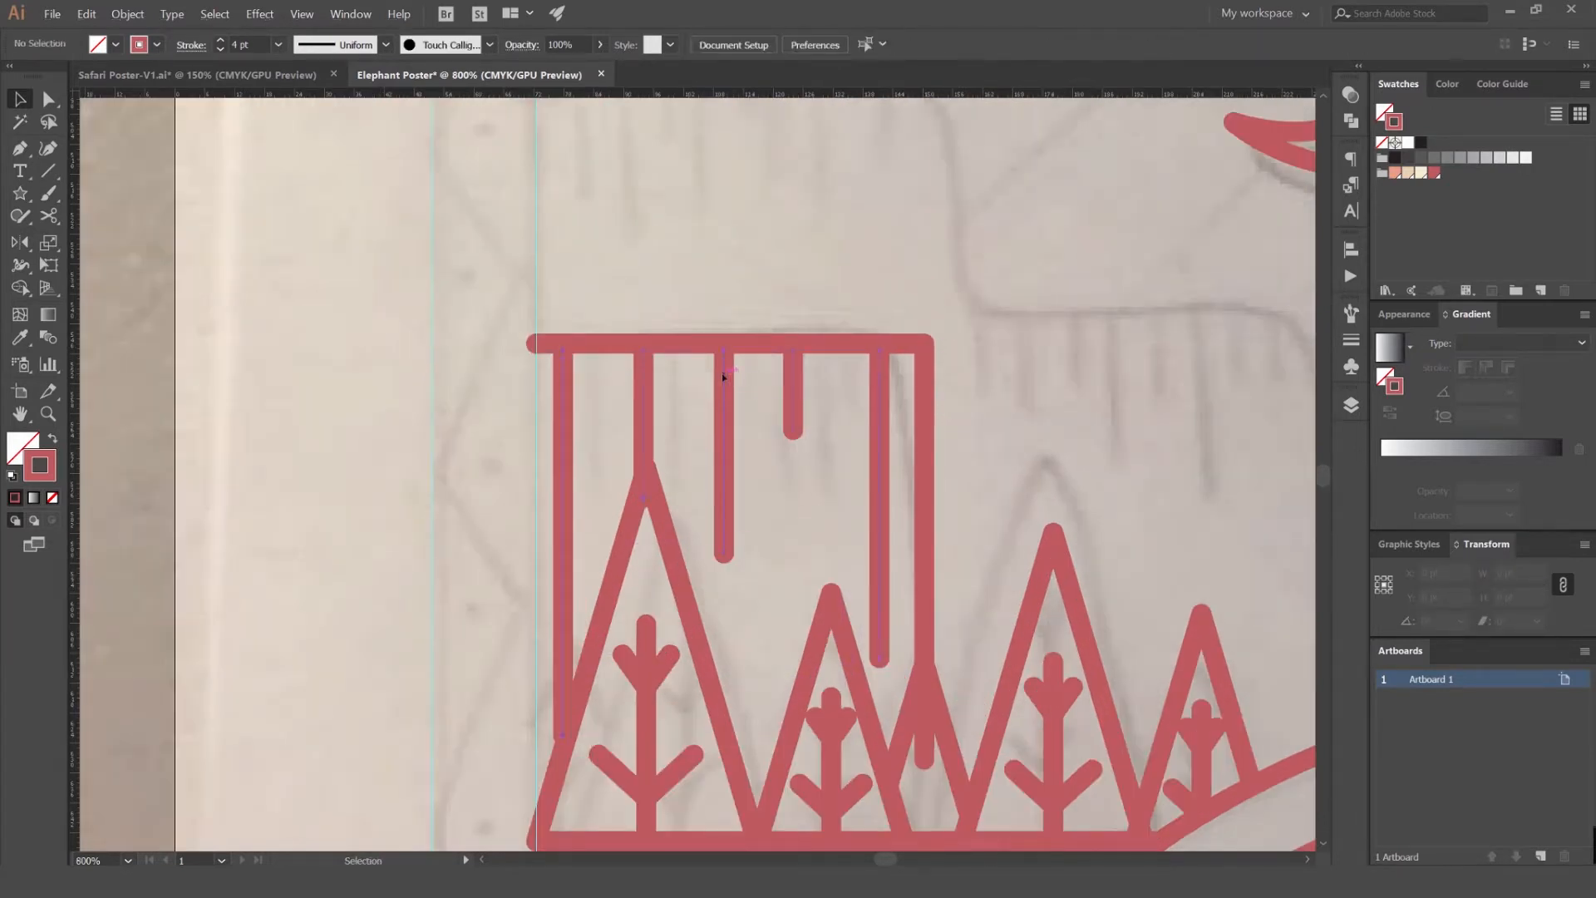
pyautogui.click(722, 373)
pyautogui.moveTo(722, 372); pyautogui.dragTo(719, 375)
pyautogui.click(989, 278)
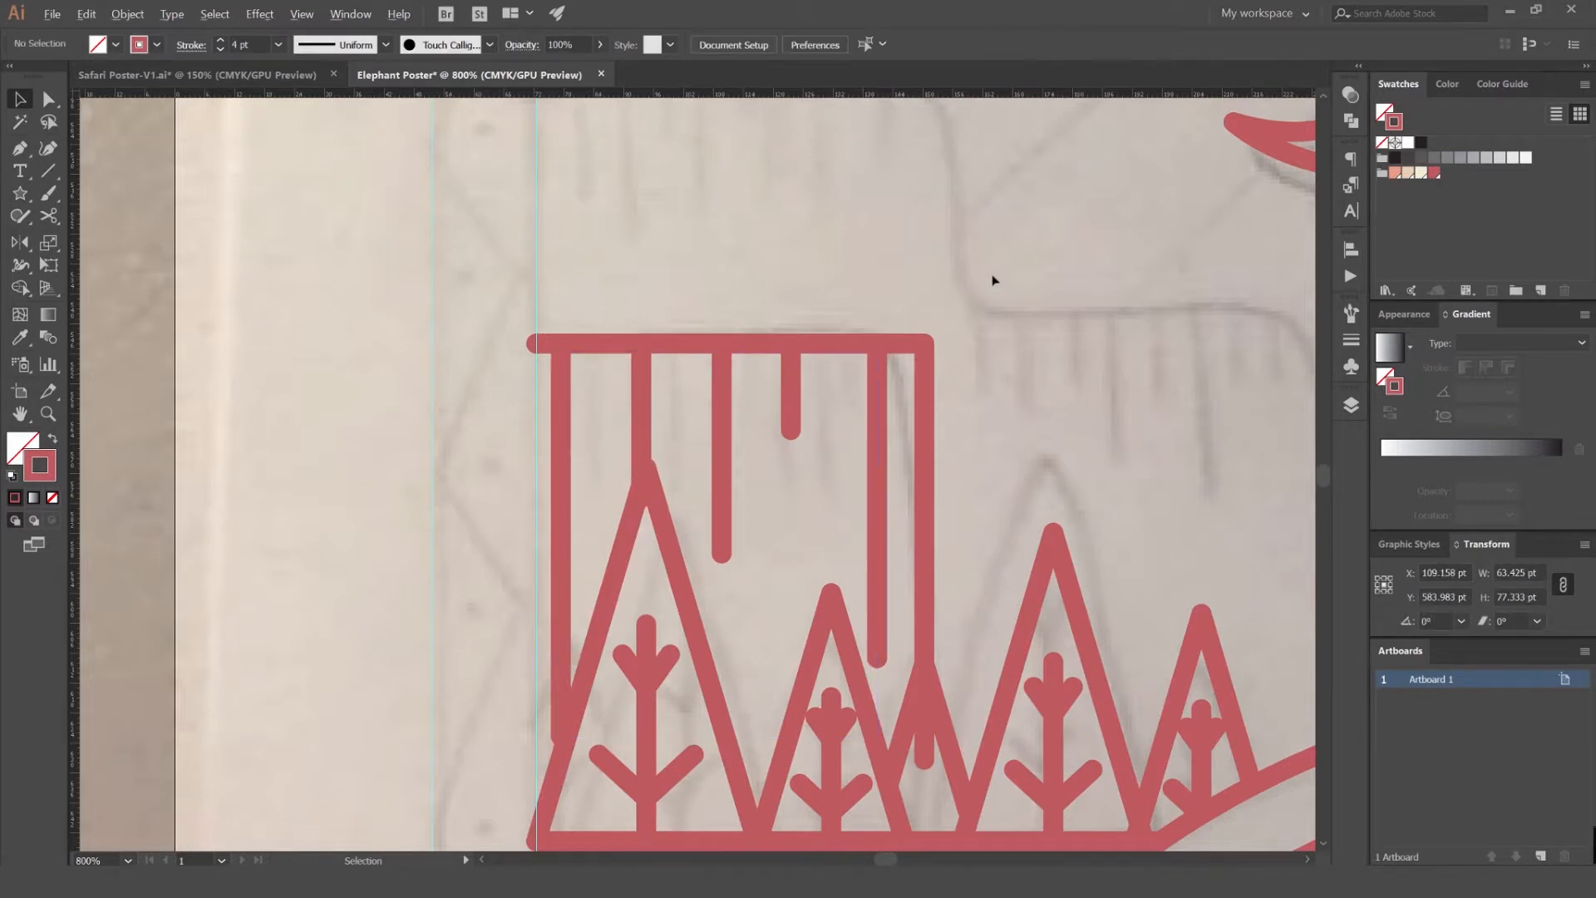
# - Raise the lower end of the ledge's vertical edge to the peak of the small tree
pyautogui.scroll(-4, 1026, 260)
pyautogui.scroll(3, 881, 356)
pyautogui.press('a')
pyautogui.click(917, 389)
pyautogui.scroll(-2, 932, 396)
pyautogui.scroll(3, 967, 429)
pyautogui.click(985, 557)
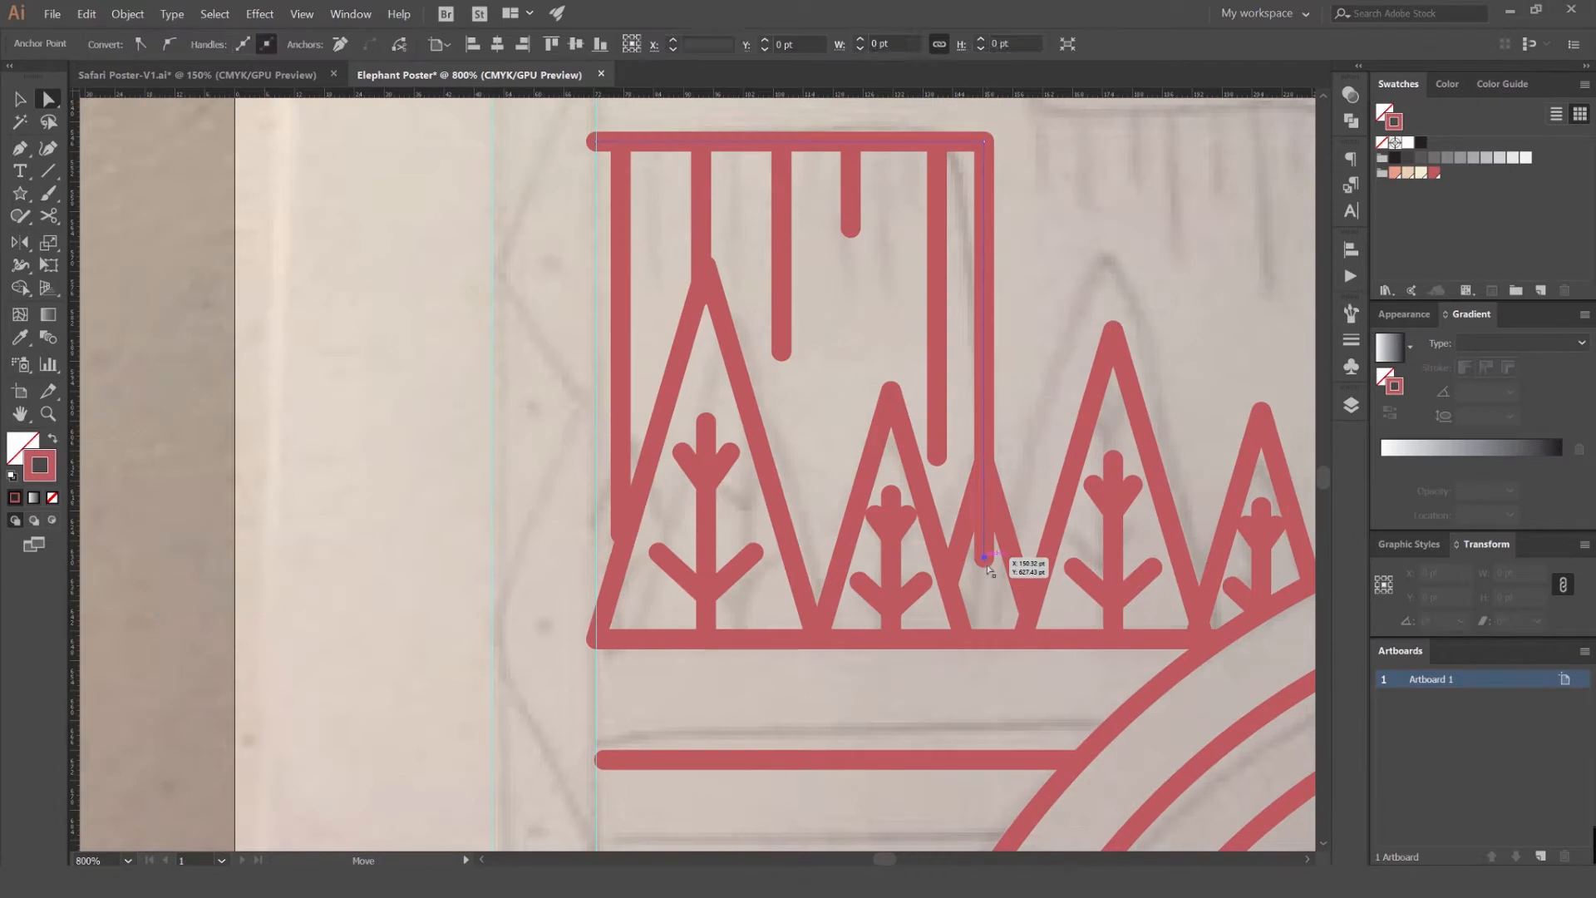
pyautogui.moveTo(985, 557); pyautogui.dragTo(985, 472)
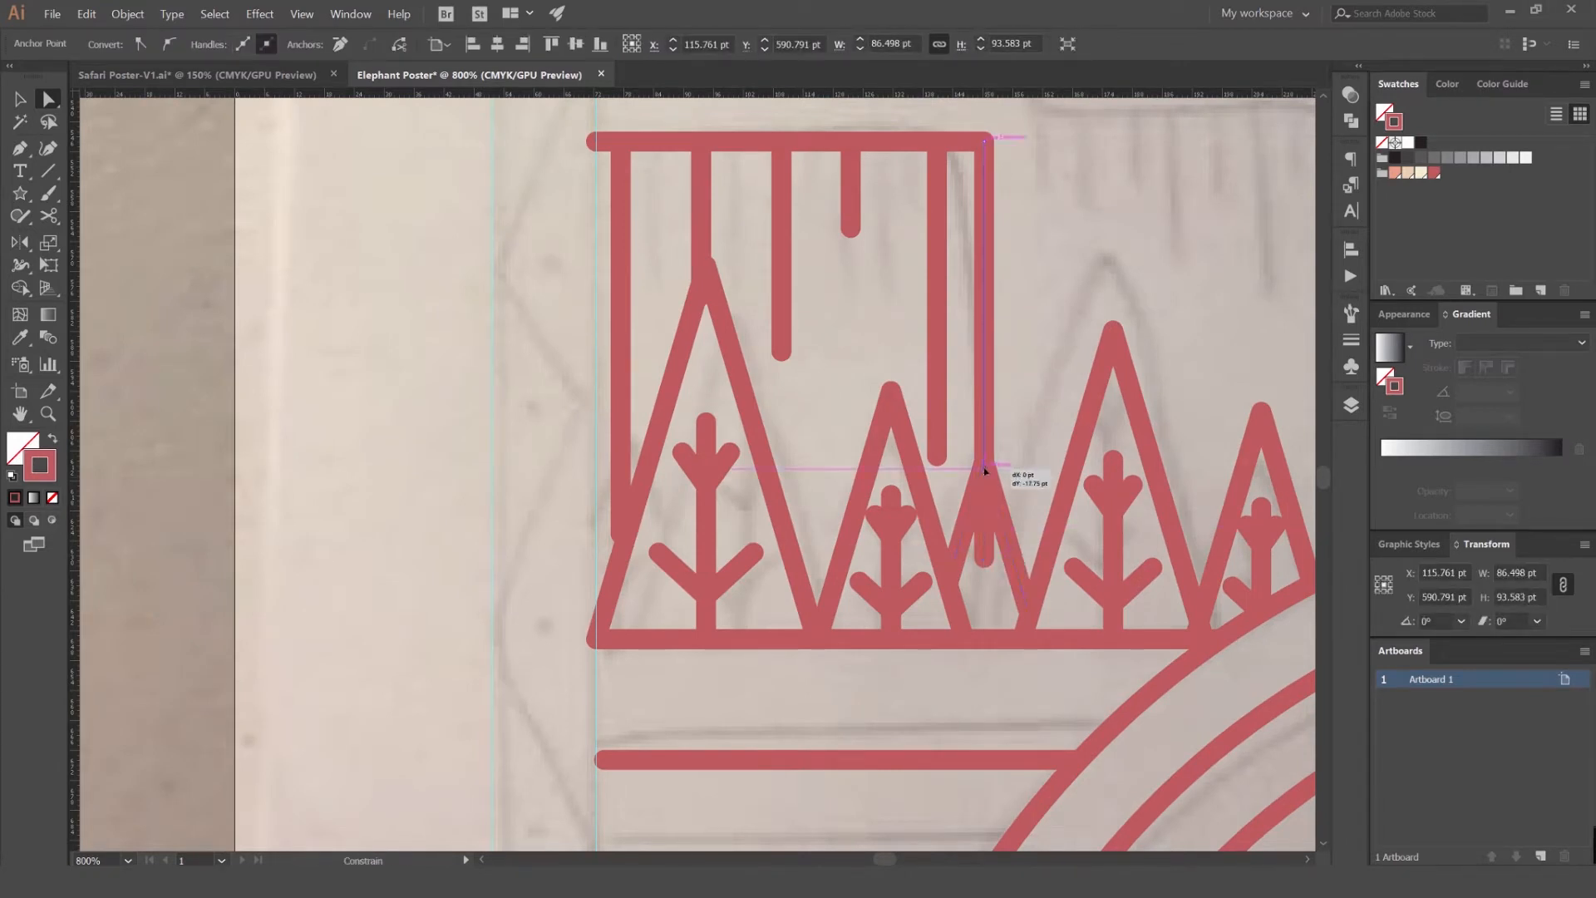
pyautogui.click(1071, 402)
pyautogui.scroll(-6, 1069, 283)
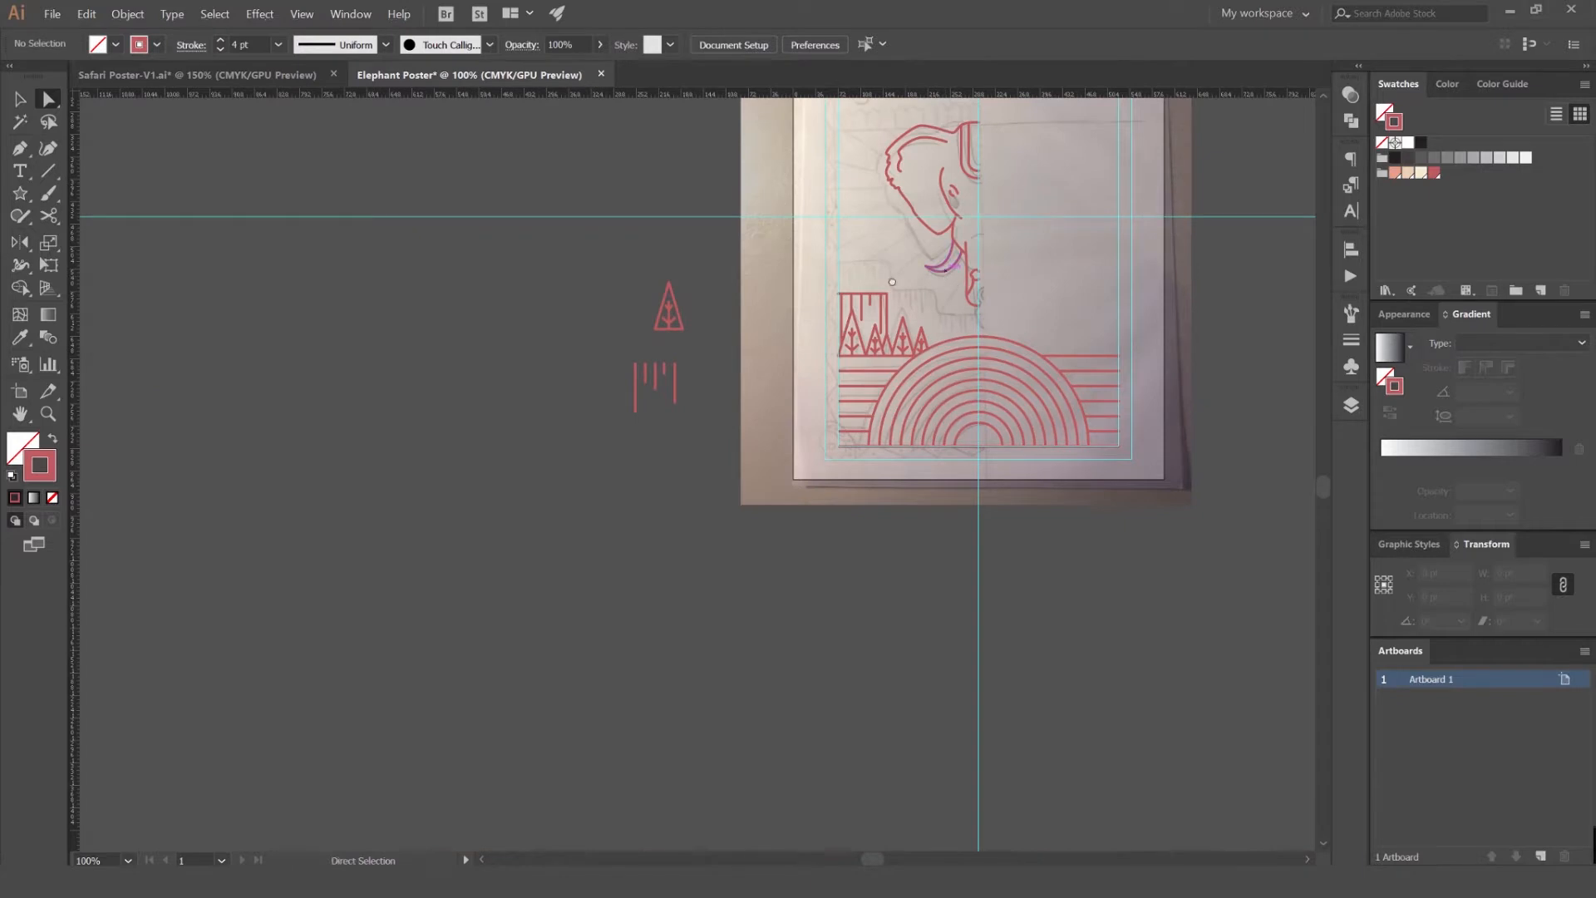
pyautogui.scroll(3, 795, 354)
pyautogui.moveTo(892, 282); pyautogui.dragTo(790, 286)
pyautogui.press('v')
pyautogui.hotkey('ctrl', 'z')
pyautogui.click(829, 285)
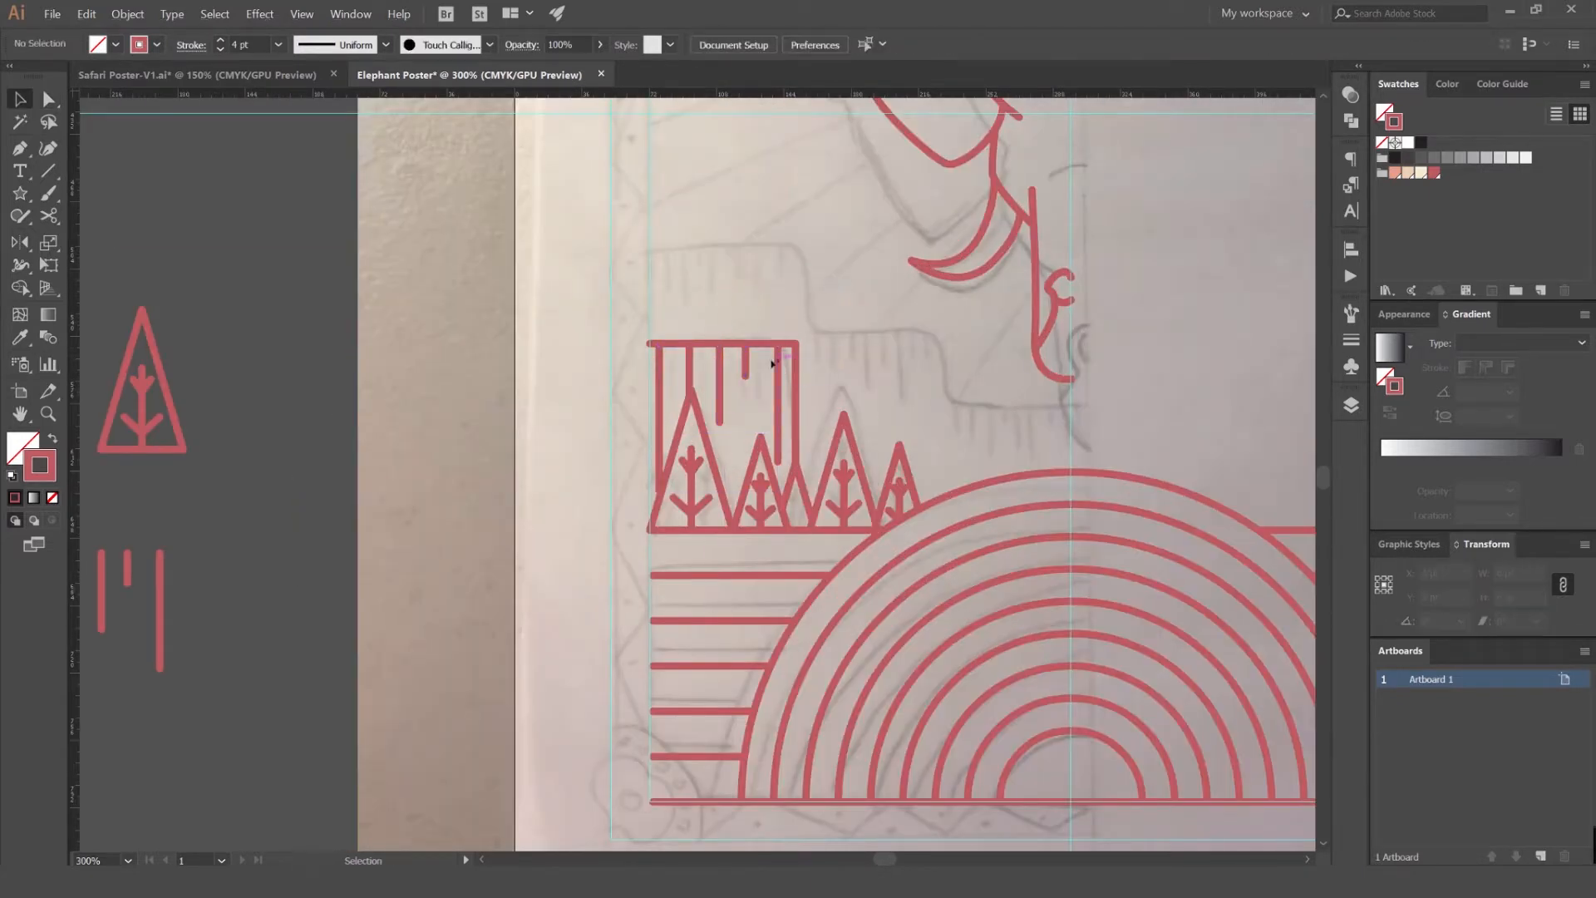
pyautogui.moveTo(779, 360); pyautogui.dragTo(462, 374)
pyautogui.hotkey('ctrl', 'z')
pyautogui.click(868, 345)
# - Duplicate the ledge with its hanging lines directly above the first one to form an upper tier
pyautogui.scroll(-1, 870, 347)
pyautogui.scroll(1, 897, 332)
pyautogui.moveTo(712, 400); pyautogui.dragTo(676, 406)
pyautogui.click(776, 296)
pyautogui.click(551, 278)
pyautogui.hotkey('ctrl', 'z')
pyautogui.click(672, 335)
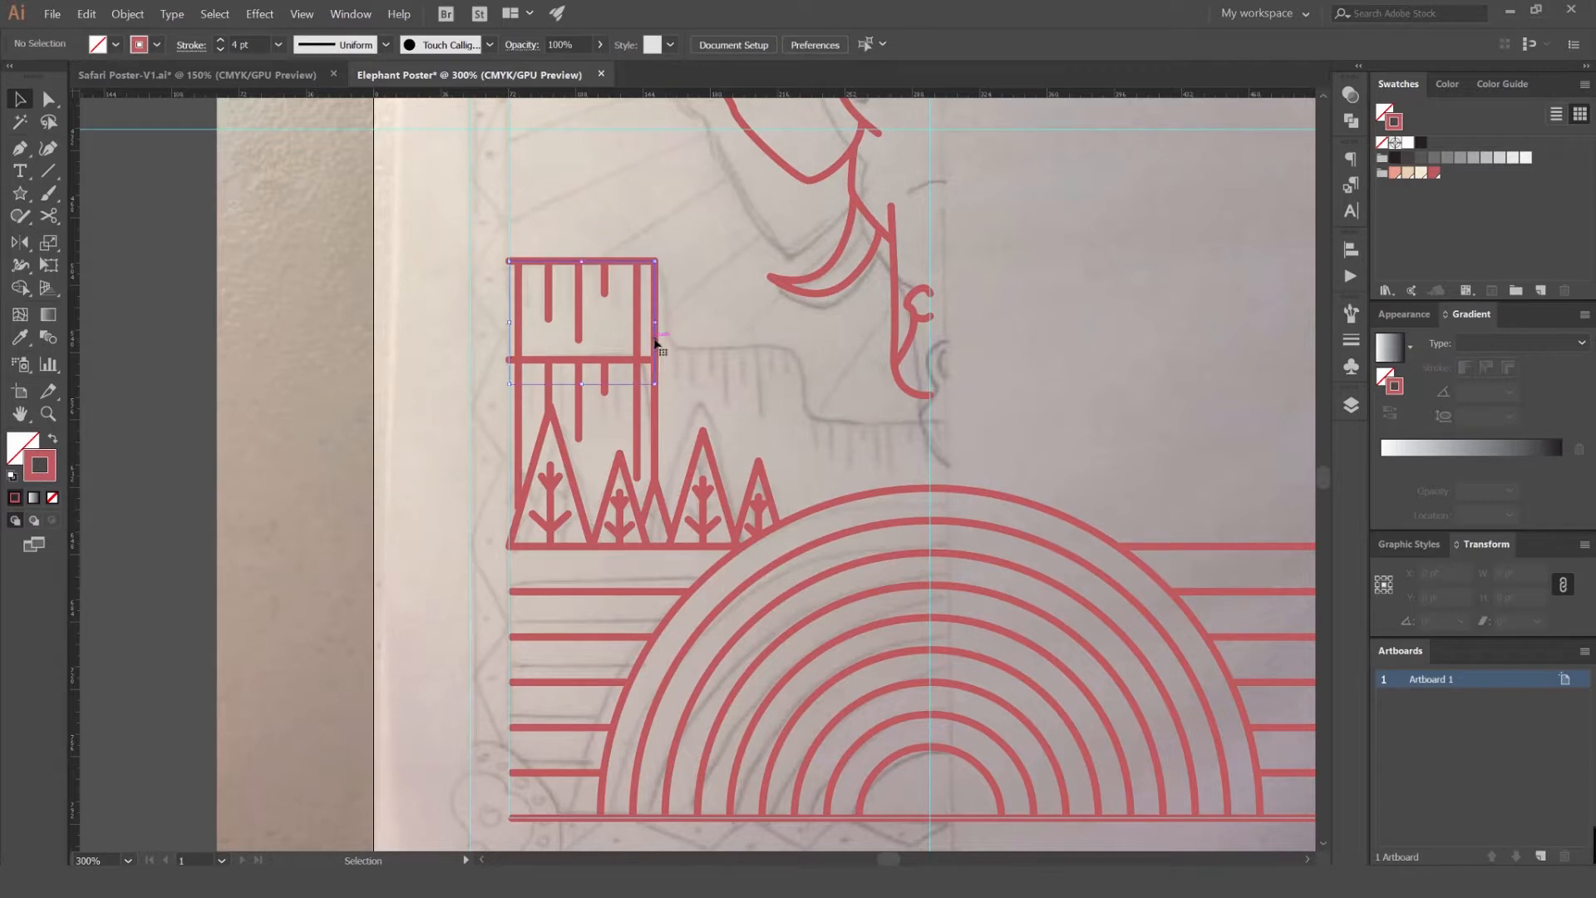
# - Draw a two-step outline with the Pen tool from the tier's vertical edge down to the top of the arch at the centre guide
pyautogui.click(795, 350)
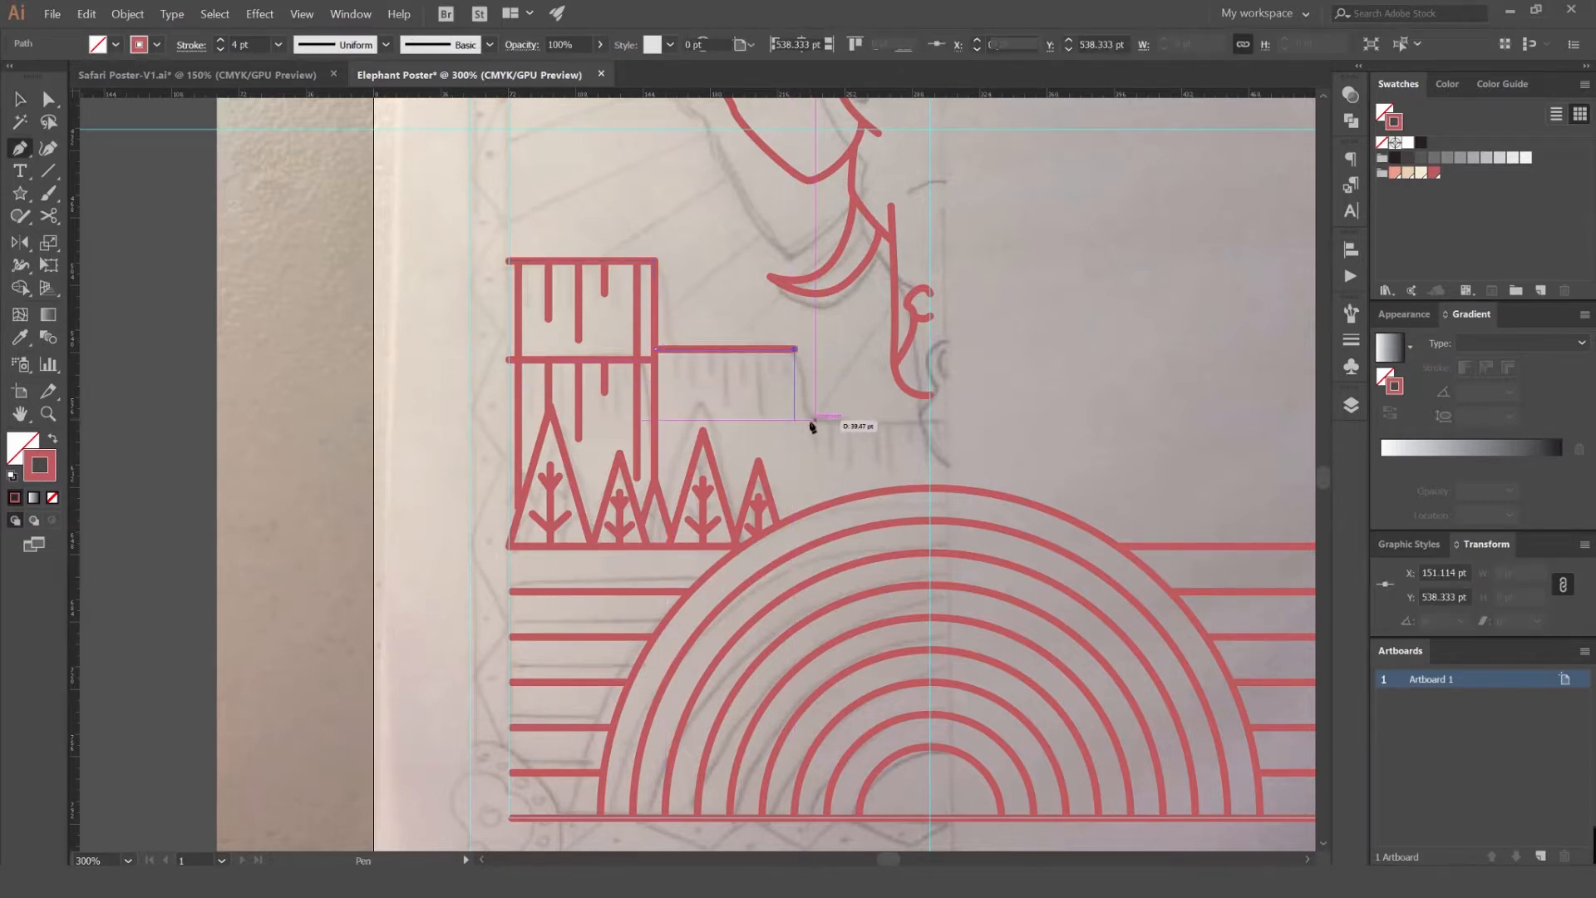
pyautogui.click(932, 491)
pyautogui.press('v')
pyautogui.hotkey('ctrl', 'shift', 'a')
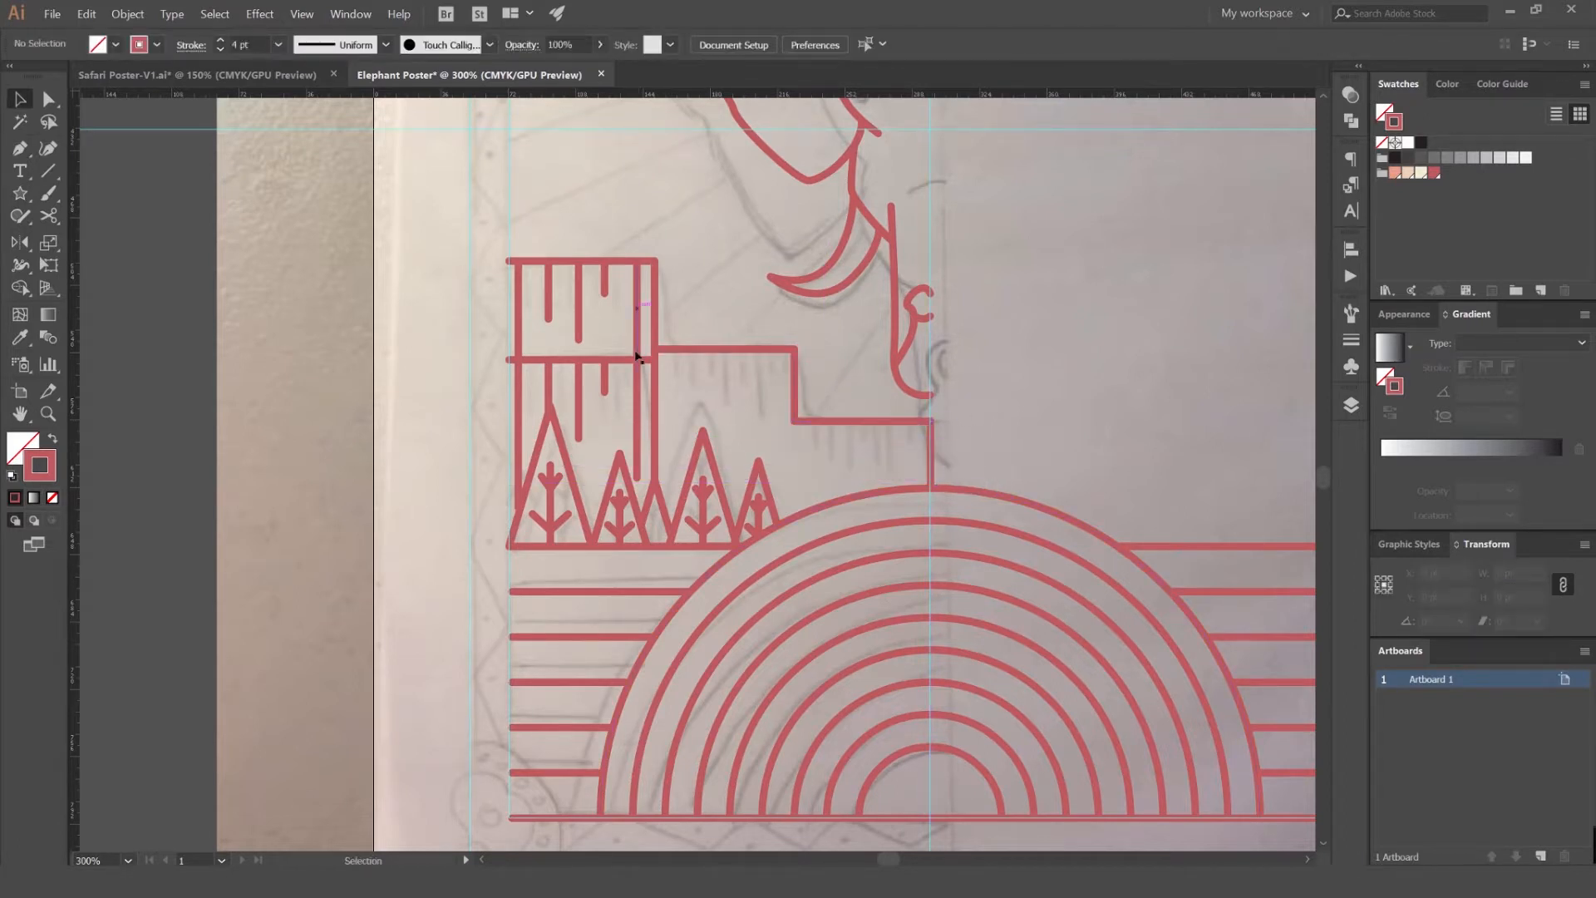
# - Duplicate the spare five-line group on the pasteboard just below the original
pyautogui.moveTo(638, 315); pyautogui.dragTo(782, 401)
pyautogui.hotkey('ctrl', 'z')
pyautogui.scroll(-2, 601, 211)
pyautogui.moveTo(320, 408); pyautogui.dragTo(627, 407)
pyautogui.scroll(1, 645, 399)
pyautogui.click(645, 402)
pyautogui.moveTo(666, 356); pyautogui.dragTo(804, 228)
pyautogui.scroll(1, 805, 227)
pyautogui.click(652, 313)
pyautogui.moveTo(652, 313); pyautogui.dragTo(805, 349)
pyautogui.click(748, 452)
# - Change the lengths of the five copied lines to a new pattern: short, long, medium, longest, long
pyautogui.scroll(1, 748, 452)
pyautogui.press('a')
pyautogui.moveTo(651, 604); pyautogui.dragTo(652, 370)
pyautogui.moveTo(711, 427); pyautogui.dragTo(829, 469)
pyautogui.moveTo(840, 586); pyautogui.dragTo(839, 598)
pyautogui.moveTo(888, 551); pyautogui.dragTo(896, 492)
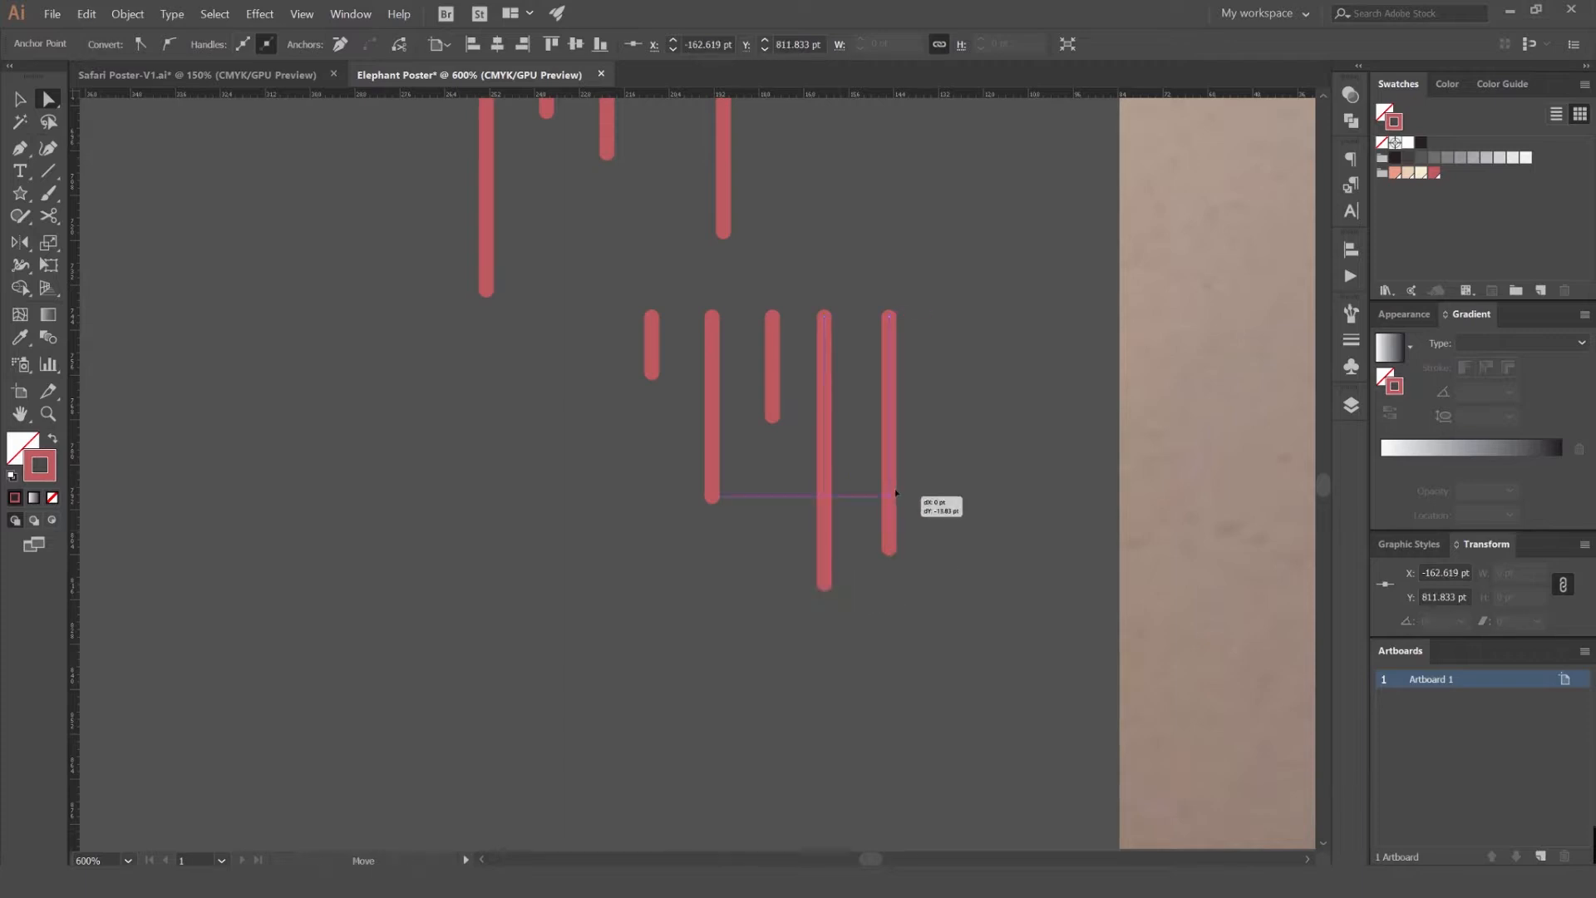
pyautogui.click(958, 313)
# - Place a copy of the newly varied line group under the second ledge, with its tops on the horizontal edge
pyautogui.press('v')
pyautogui.scroll(-2, 959, 311)
pyautogui.moveTo(959, 312); pyautogui.dragTo(760, 371)
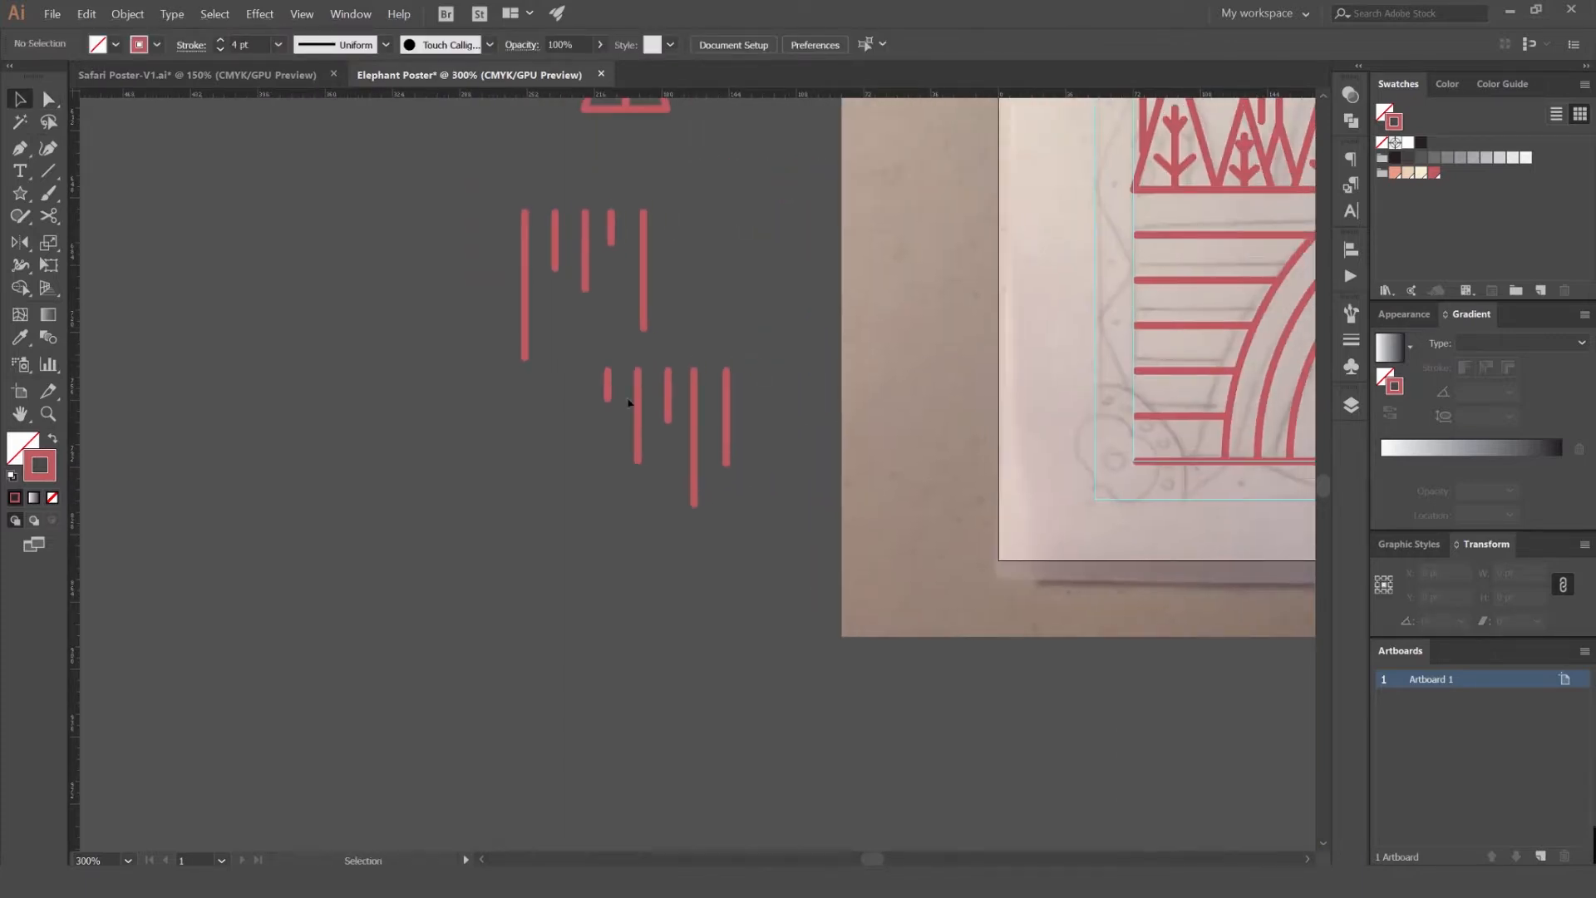
pyautogui.scroll(-3, 549, 424)
pyautogui.moveTo(453, 467); pyautogui.dragTo(947, 196)
pyautogui.scroll(4, 947, 196)
pyautogui.moveTo(891, 190); pyautogui.dragTo(891, 189)
pyautogui.press('Left')
pyautogui.click(1140, 253)
# - Delete the fifth line under the second ledge and nudge the remaining four lines slightly toward the centre guide
pyautogui.press('a')
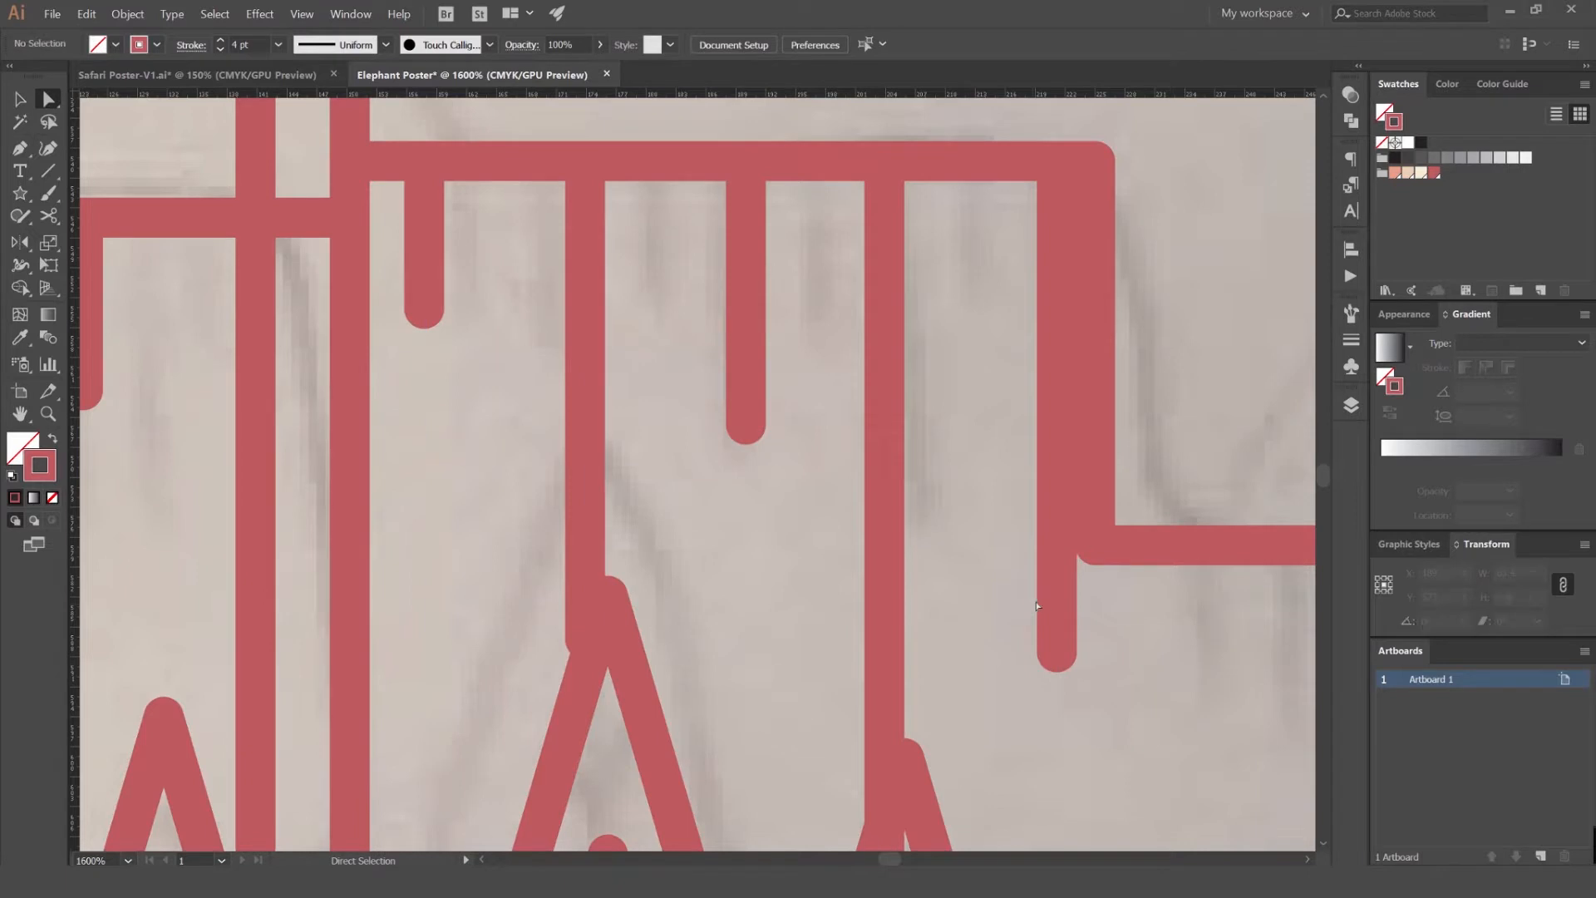
pyautogui.scroll(-3, 1047, 560)
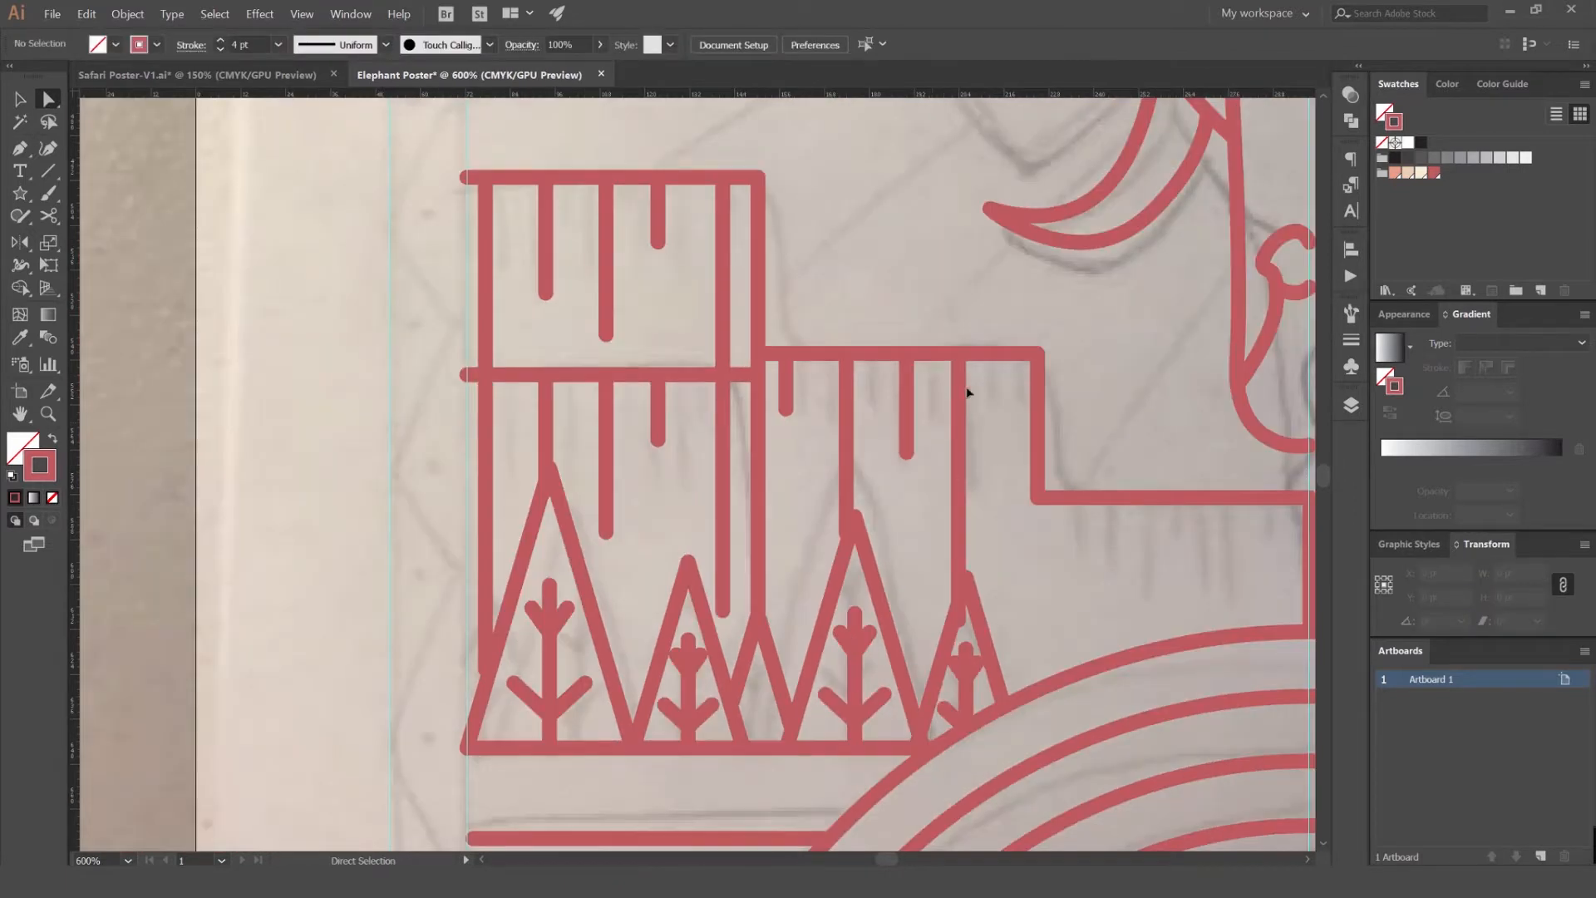
pyautogui.click(781, 403)
pyautogui.press('Right')
pyautogui.press('Right')
pyautogui.press('Right')
pyautogui.press('Right')
pyautogui.press('Right')
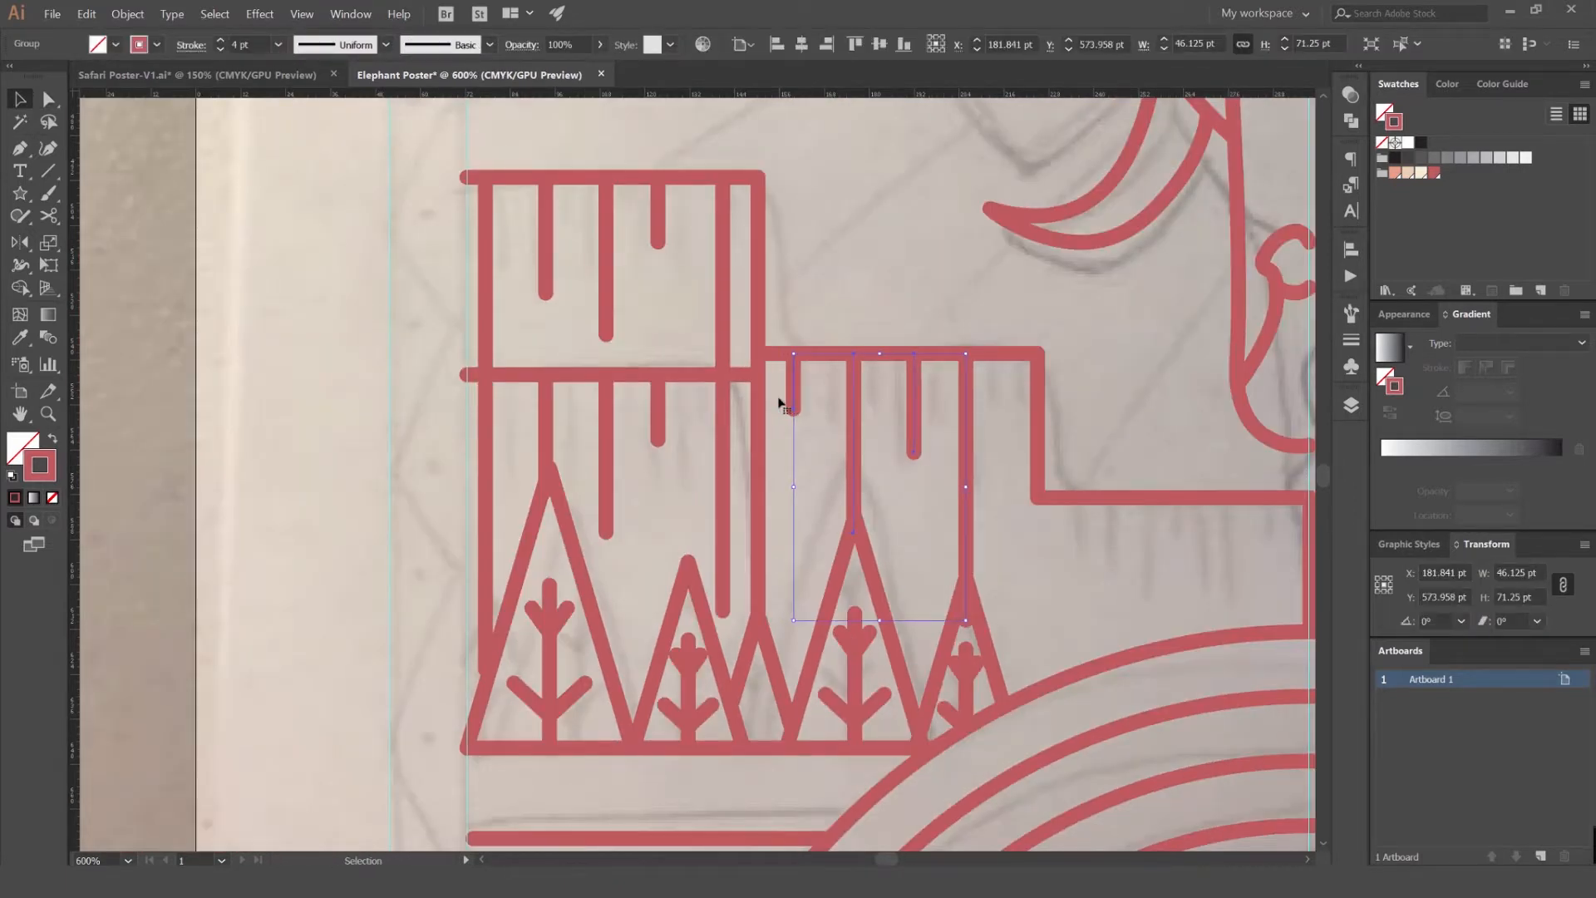
# - Duplicate the four-line group from the second ledge under the third, lowest ledge
pyautogui.moveTo(978, 284); pyautogui.dragTo(763, 246)
pyautogui.click(762, 246)
pyautogui.moveTo(762, 355); pyautogui.dragTo(1044, 499)
pyautogui.scroll(1, 880, 495)
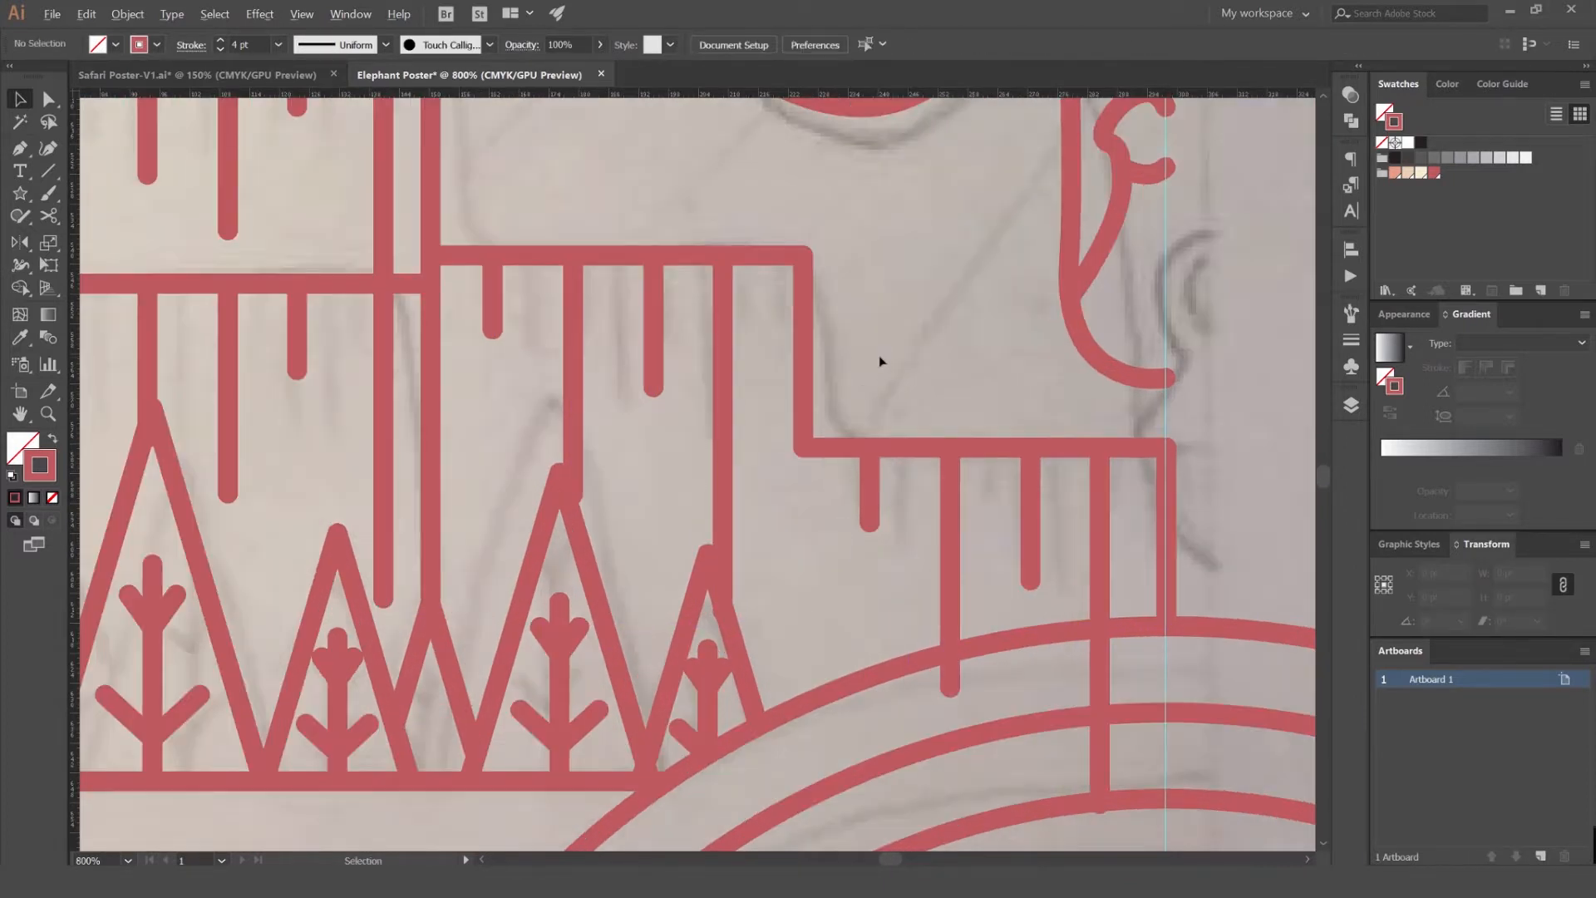
# - Shorten the two long lines under the third ledge so that they end at the arch's outer curve
pyautogui.scroll(-4, 881, 362)
pyautogui.moveTo(882, 361); pyautogui.dragTo(841, 382)
pyautogui.scroll(2, 871, 462)
pyautogui.press('a')
pyautogui.moveTo(847, 455); pyautogui.dragTo(848, 439)
pyautogui.moveTo(922, 513); pyautogui.dragTo(925, 427)
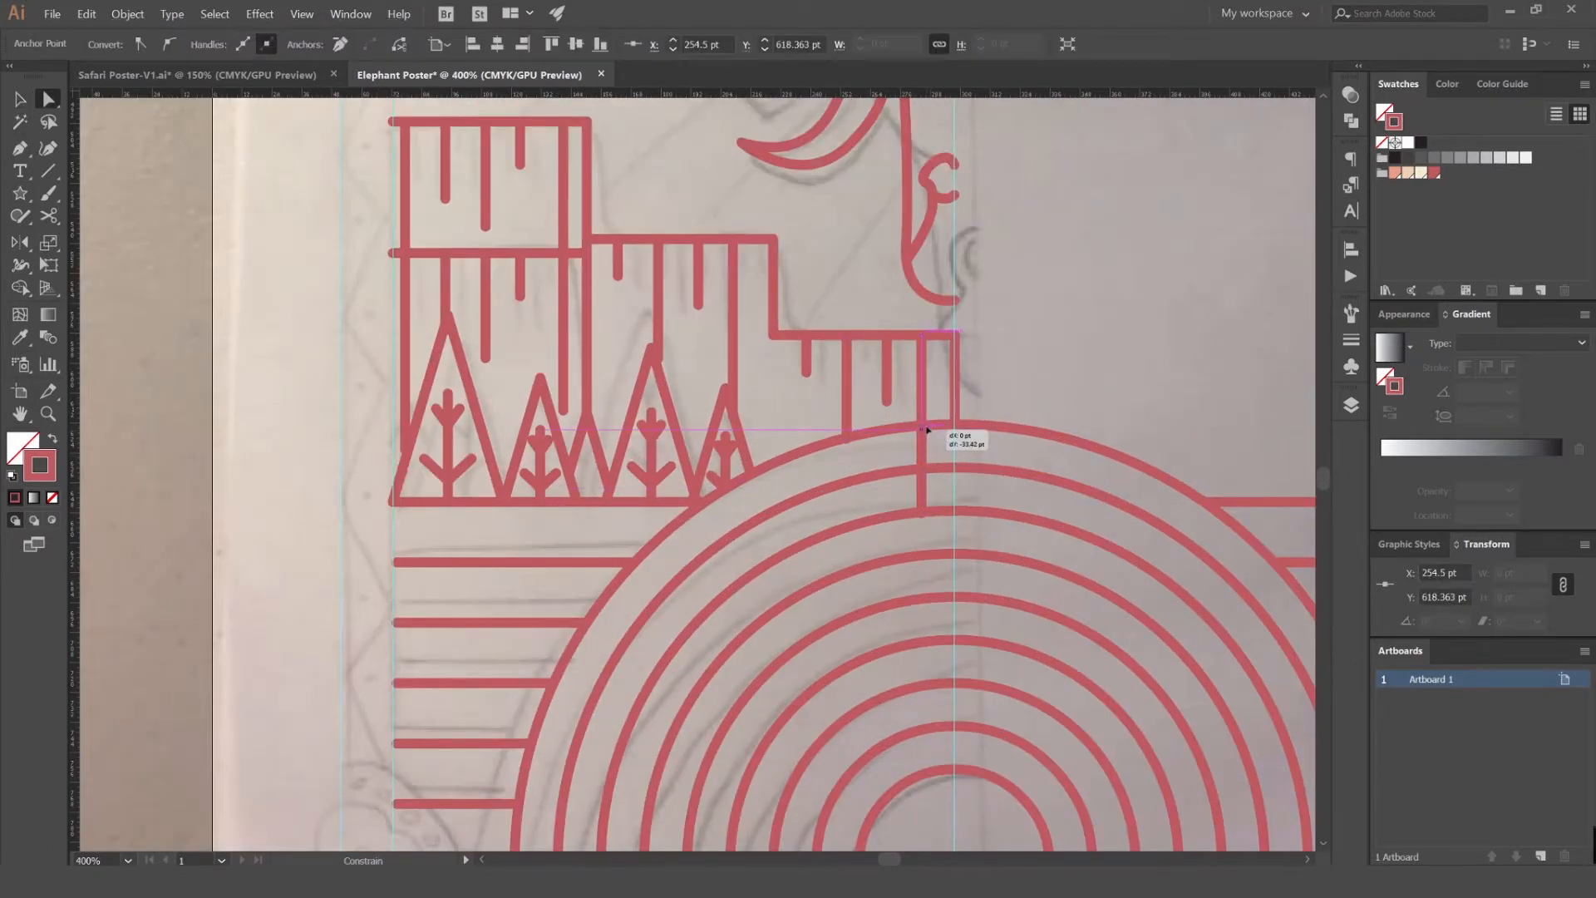
pyautogui.scroll(3, 847, 427)
pyautogui.moveTo(845, 427); pyautogui.dragTo(842, 411)
pyautogui.scroll(-4, 749, 365)
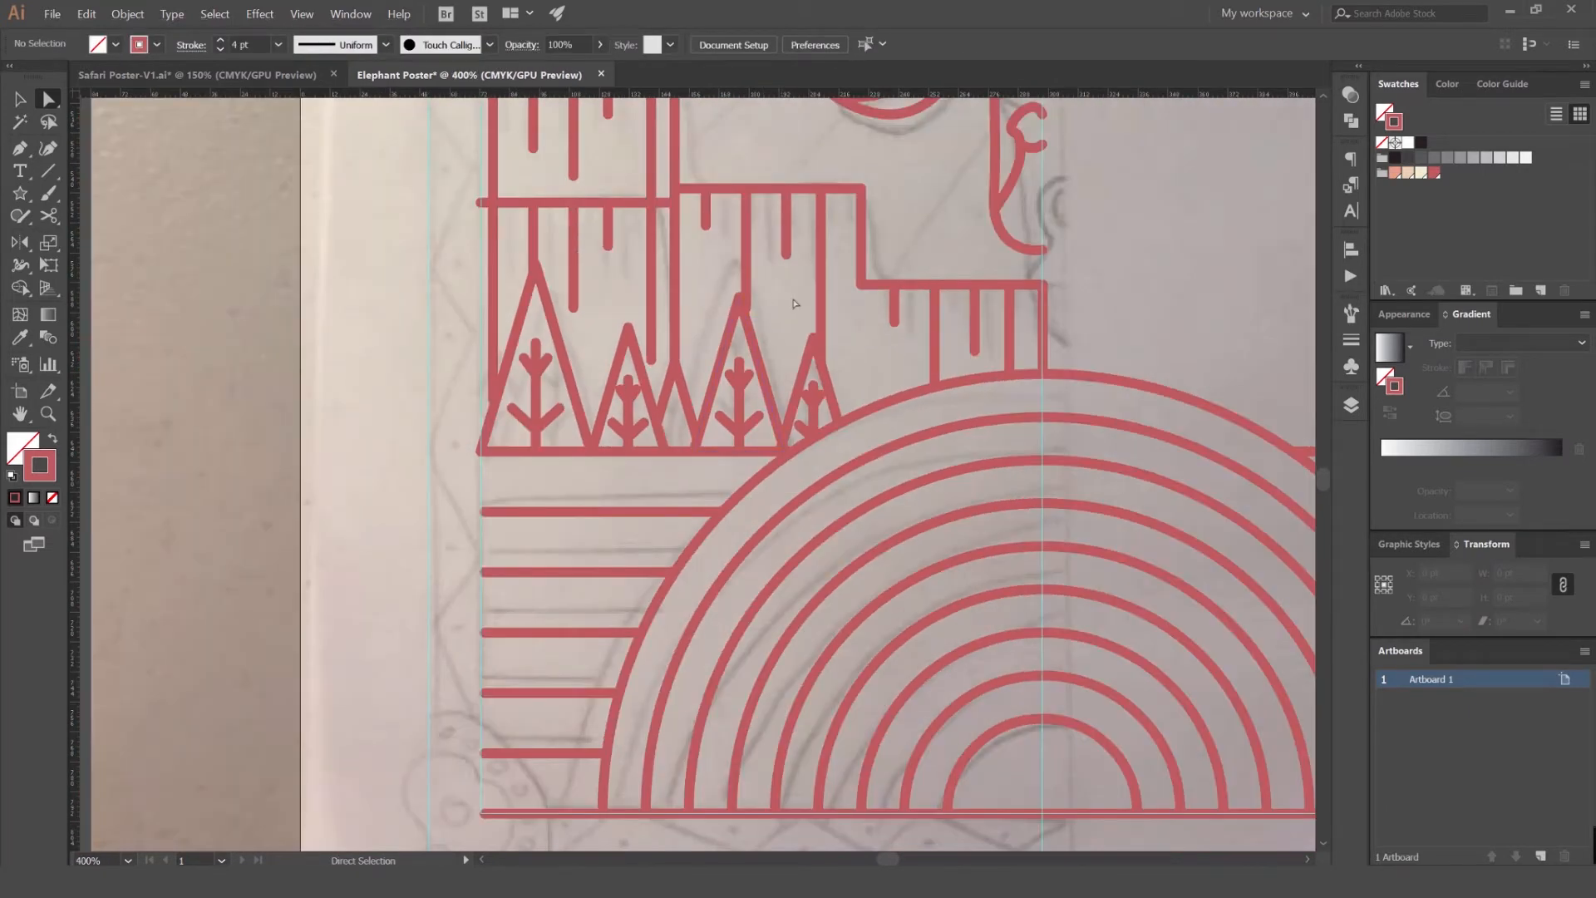
# - Adjust the lower ends of the long ledge lines so that they end within the tree outlines
pyautogui.scroll(2, 823, 320)
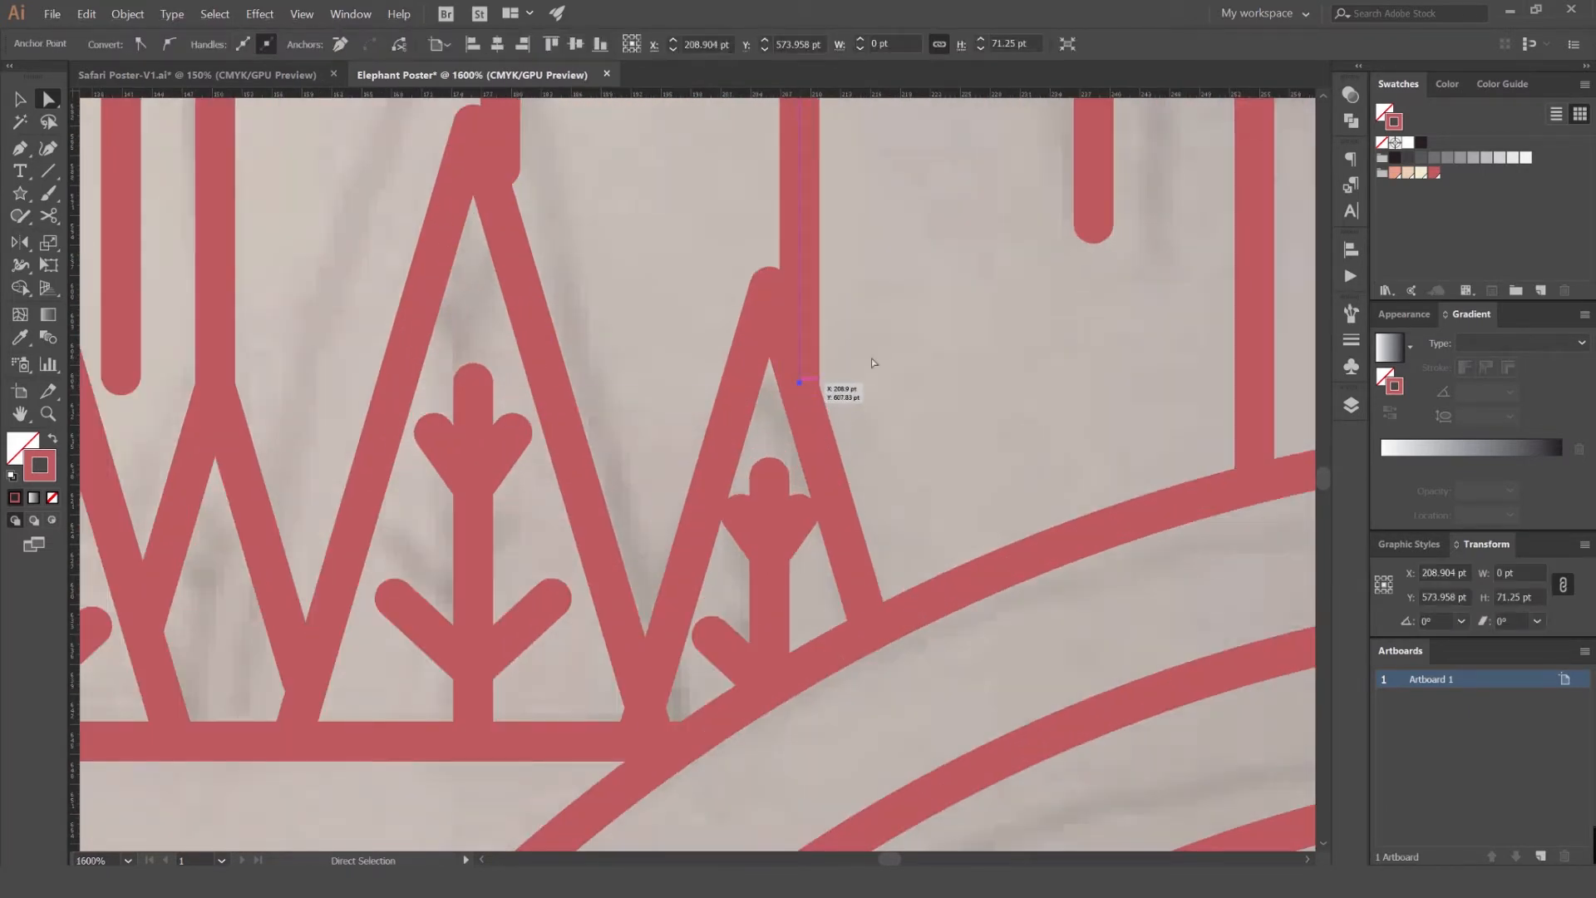
pyautogui.scroll(-1, 830, 378)
pyautogui.scroll(-1, 827, 366)
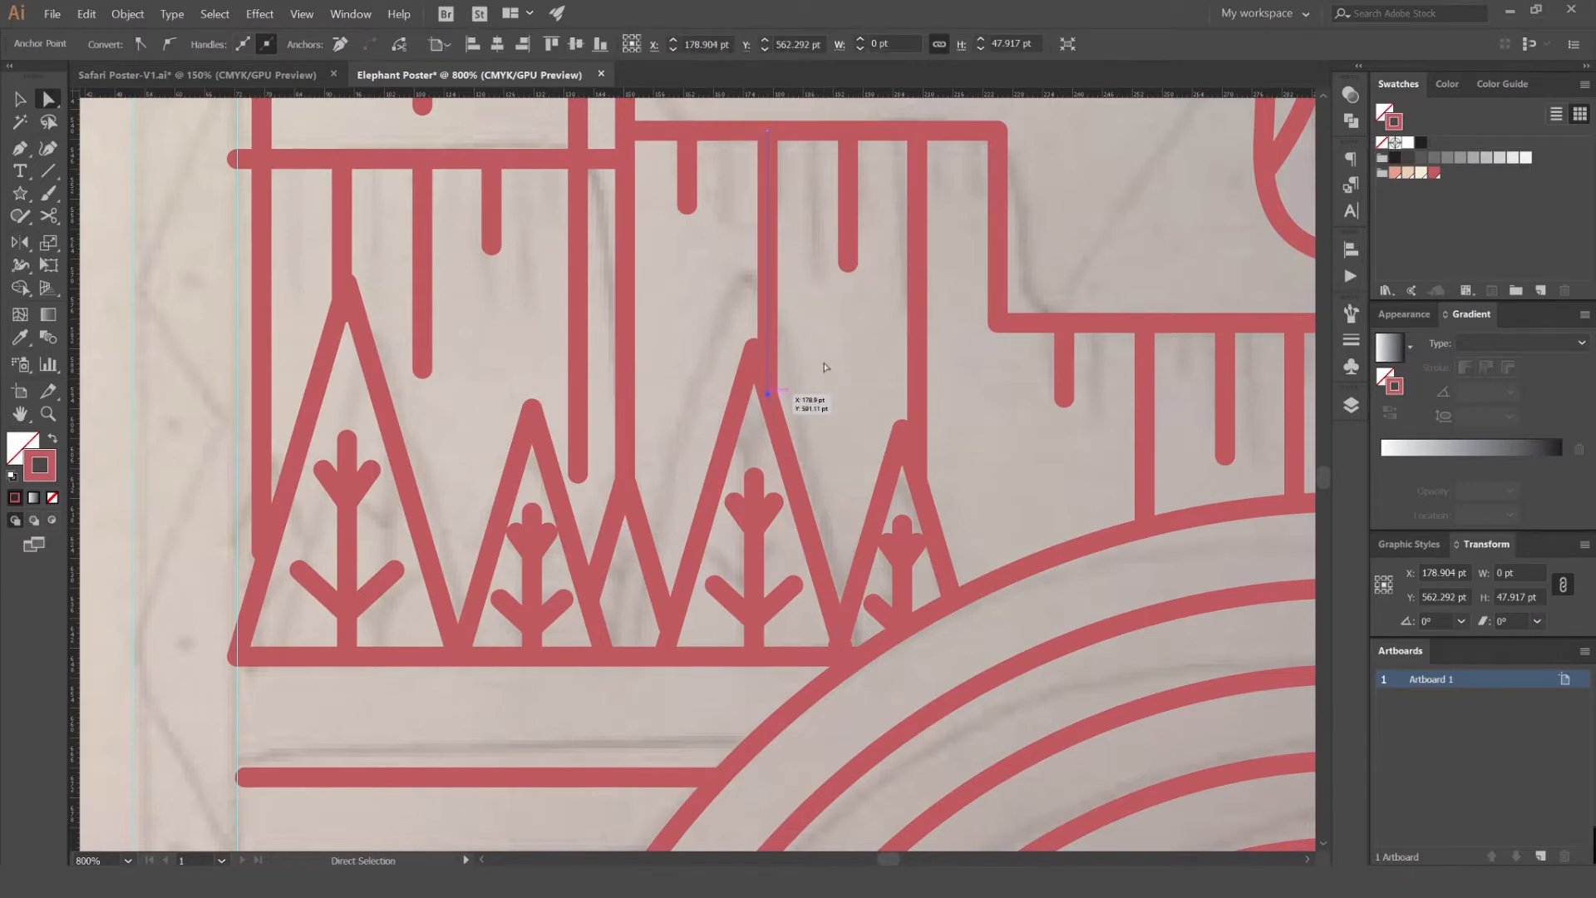
pyautogui.click(673, 468)
pyautogui.moveTo(683, 314); pyautogui.dragTo(683, 364)
pyautogui.click(788, 343)
pyautogui.scroll(-3, 784, 385)
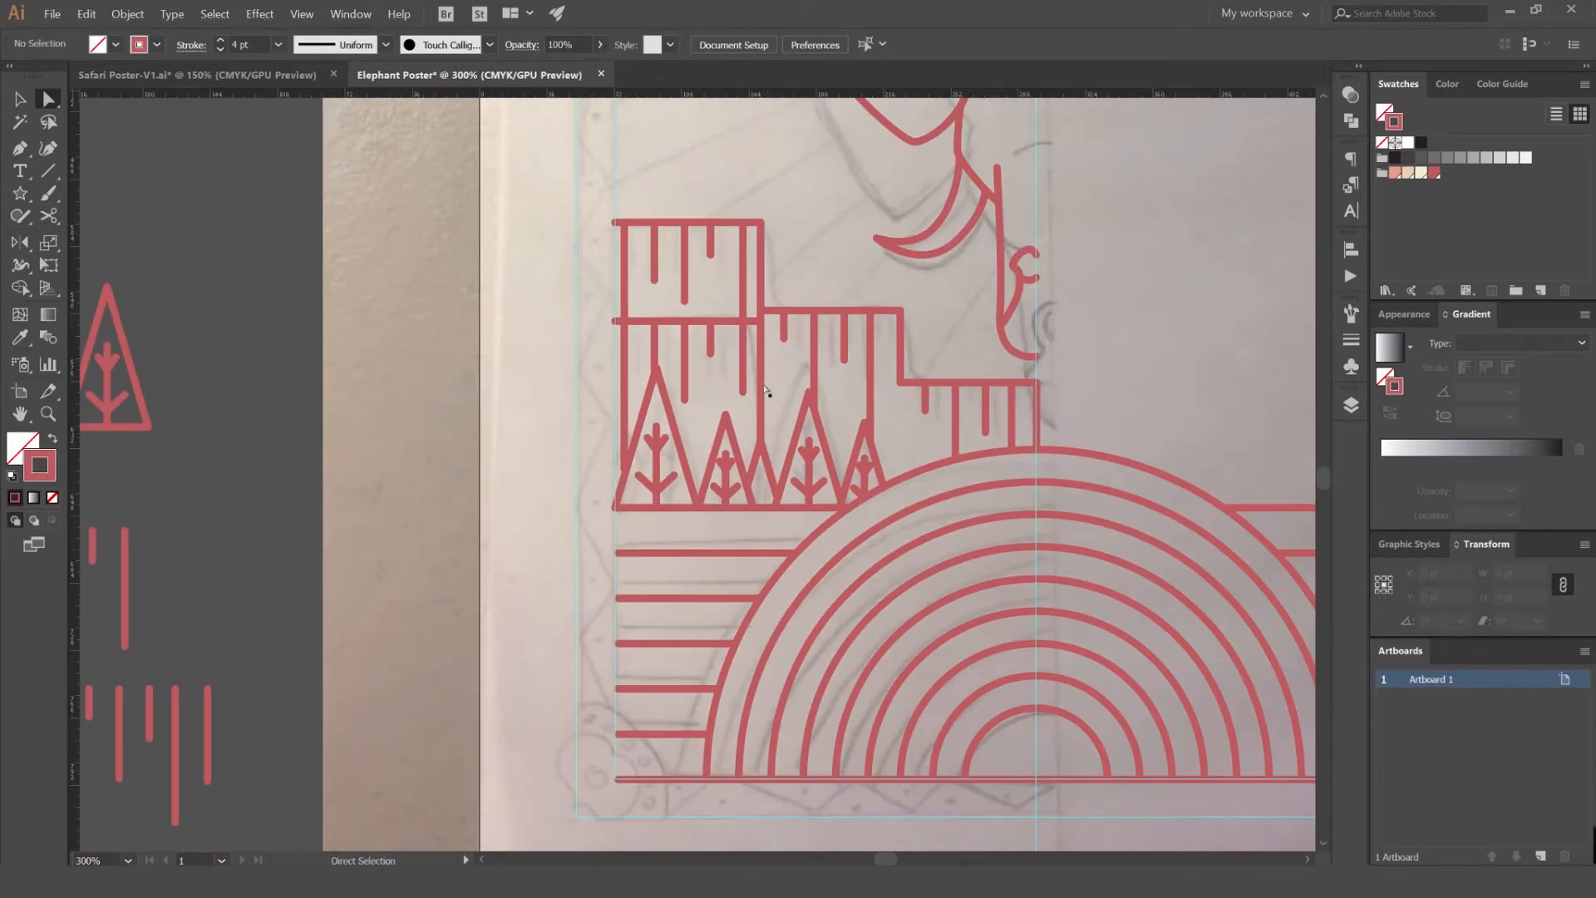
# - Lower the top edge of the ledge over the left trees by moving both of its corner anchors down together
pyautogui.click(764, 389)
pyautogui.moveTo(761, 441); pyautogui.dragTo(768, 332)
pyautogui.click(784, 407)
pyautogui.click(764, 286)
pyautogui.click(790, 285)
pyautogui.click(744, 348)
pyautogui.scroll(3, 742, 349)
pyautogui.press('v')
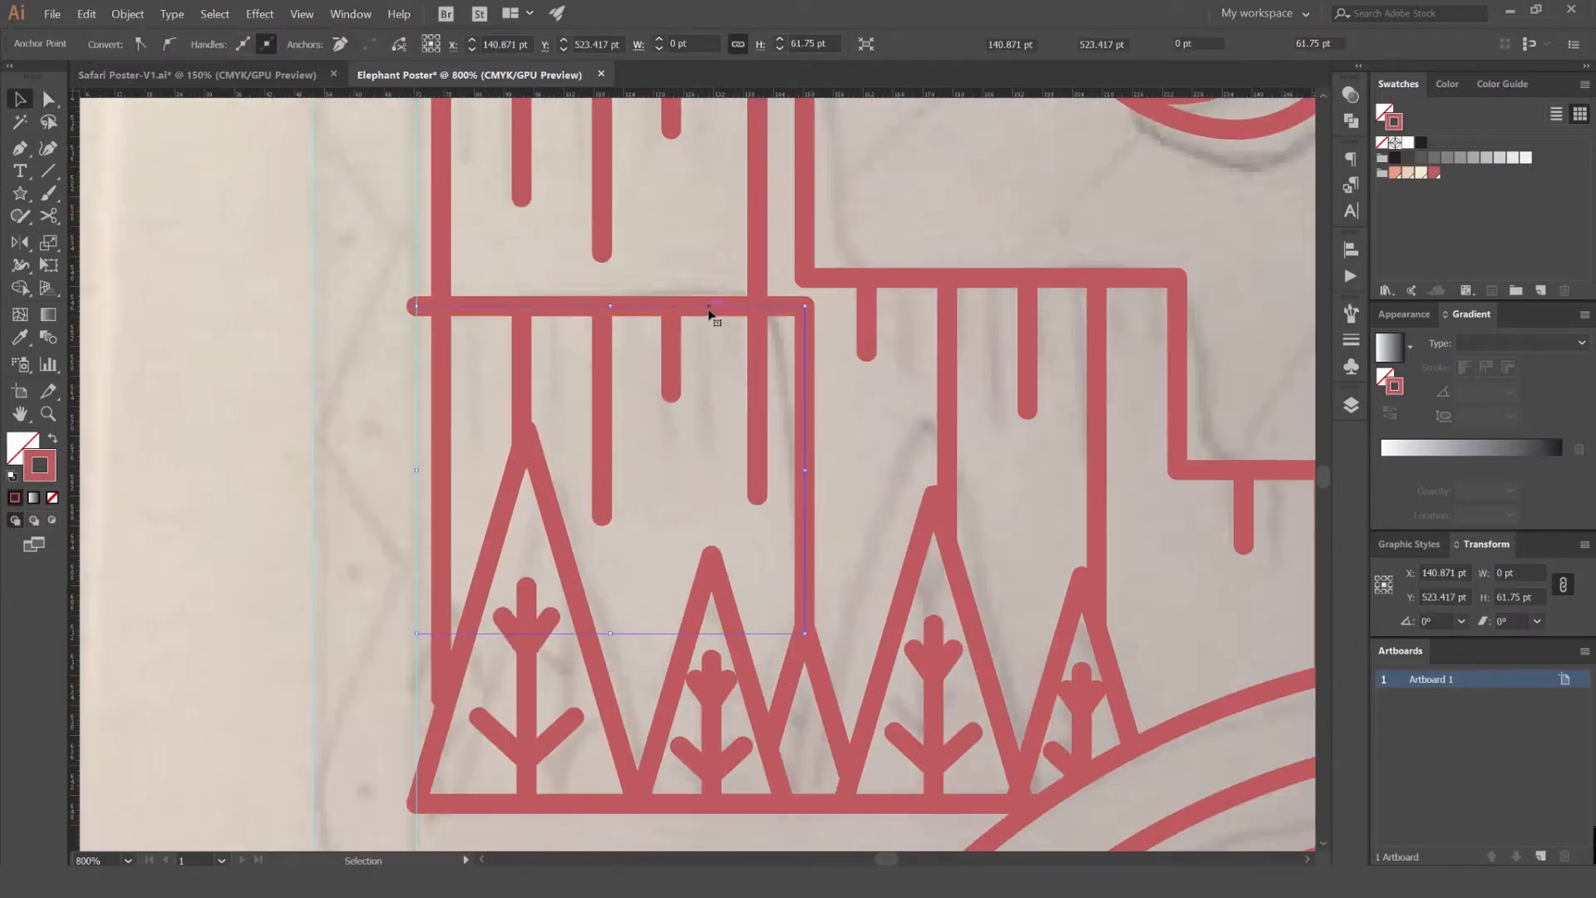
pyautogui.click(709, 310)
pyautogui.scroll(-3, 827, 310)
pyautogui.scroll(2, 822, 310)
pyautogui.press('a')
pyautogui.click(824, 306)
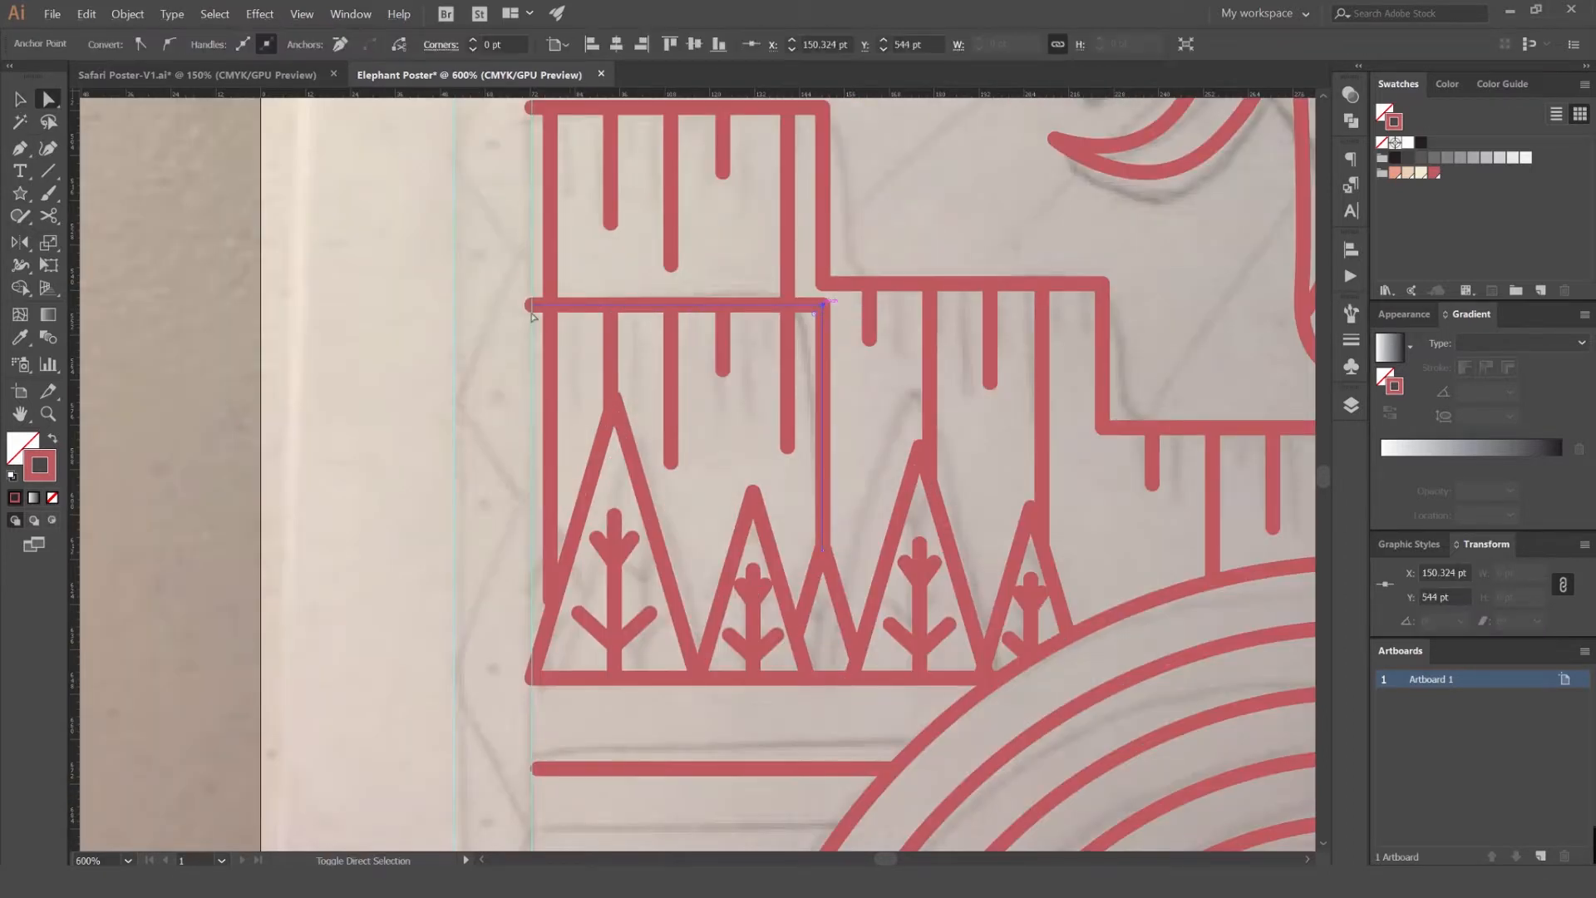
pyautogui.moveTo(533, 307); pyautogui.dragTo(533, 369)
# - Move the hanging-line group down so that it meets the lowered ledge above the left trees
pyautogui.press('v')
pyautogui.click(717, 337)
pyautogui.moveTo(716, 336); pyautogui.dragTo(727, 392)
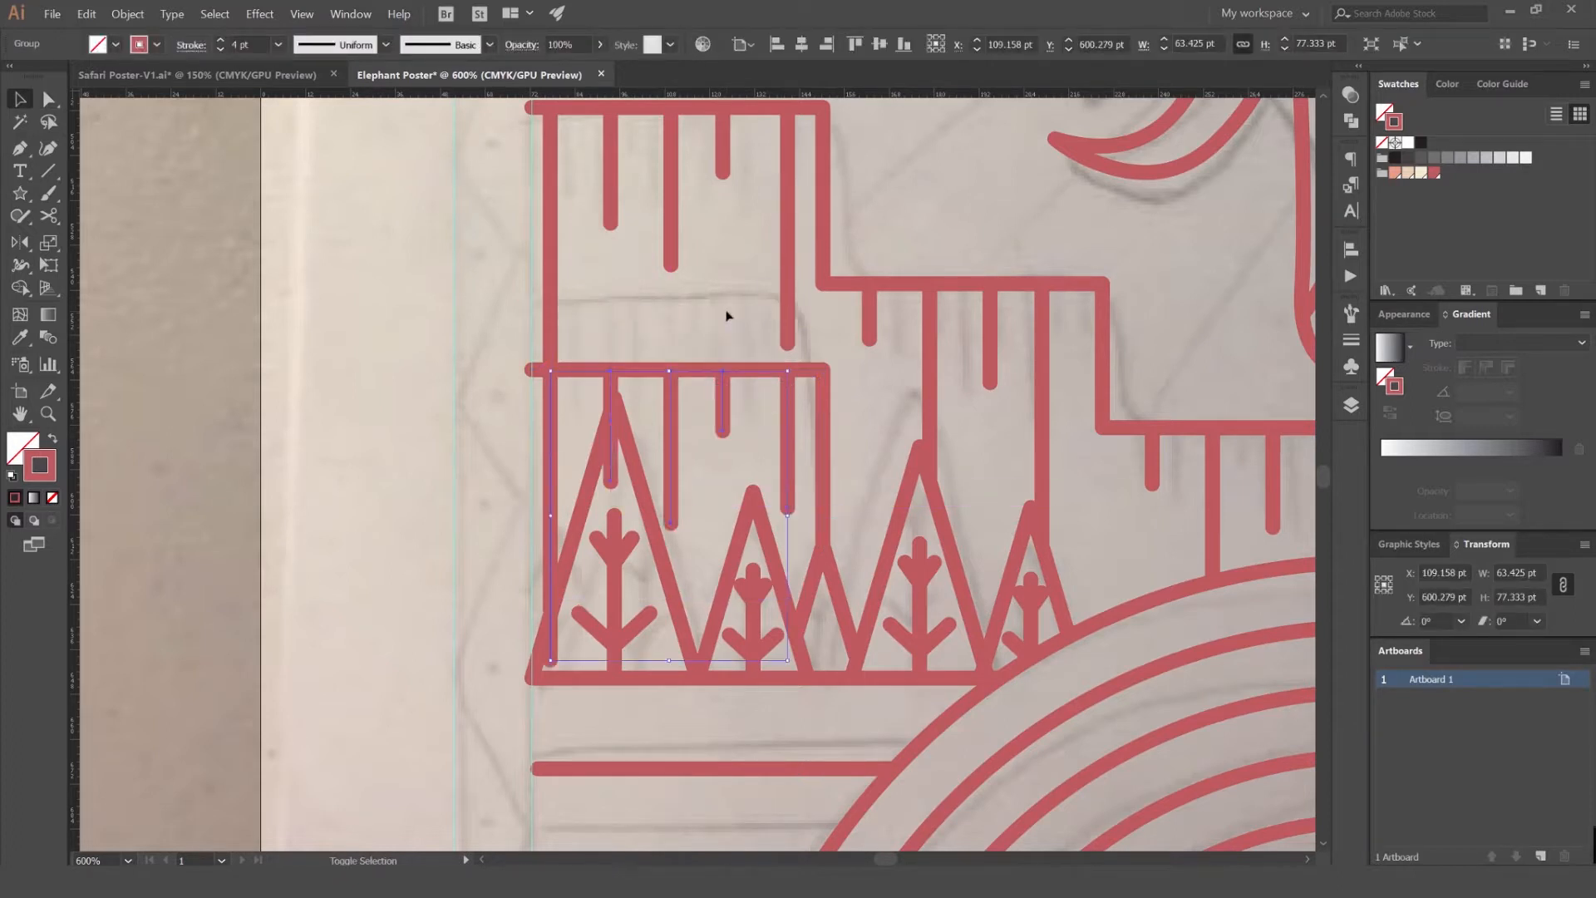
pyautogui.click(727, 314)
# - Delete the hanging line over the tallest left tree's tip and shorten the line beside it to clear the tree
pyautogui.press('a')
pyautogui.moveTo(612, 479); pyautogui.dragTo(616, 393)
pyautogui.press('Delete')
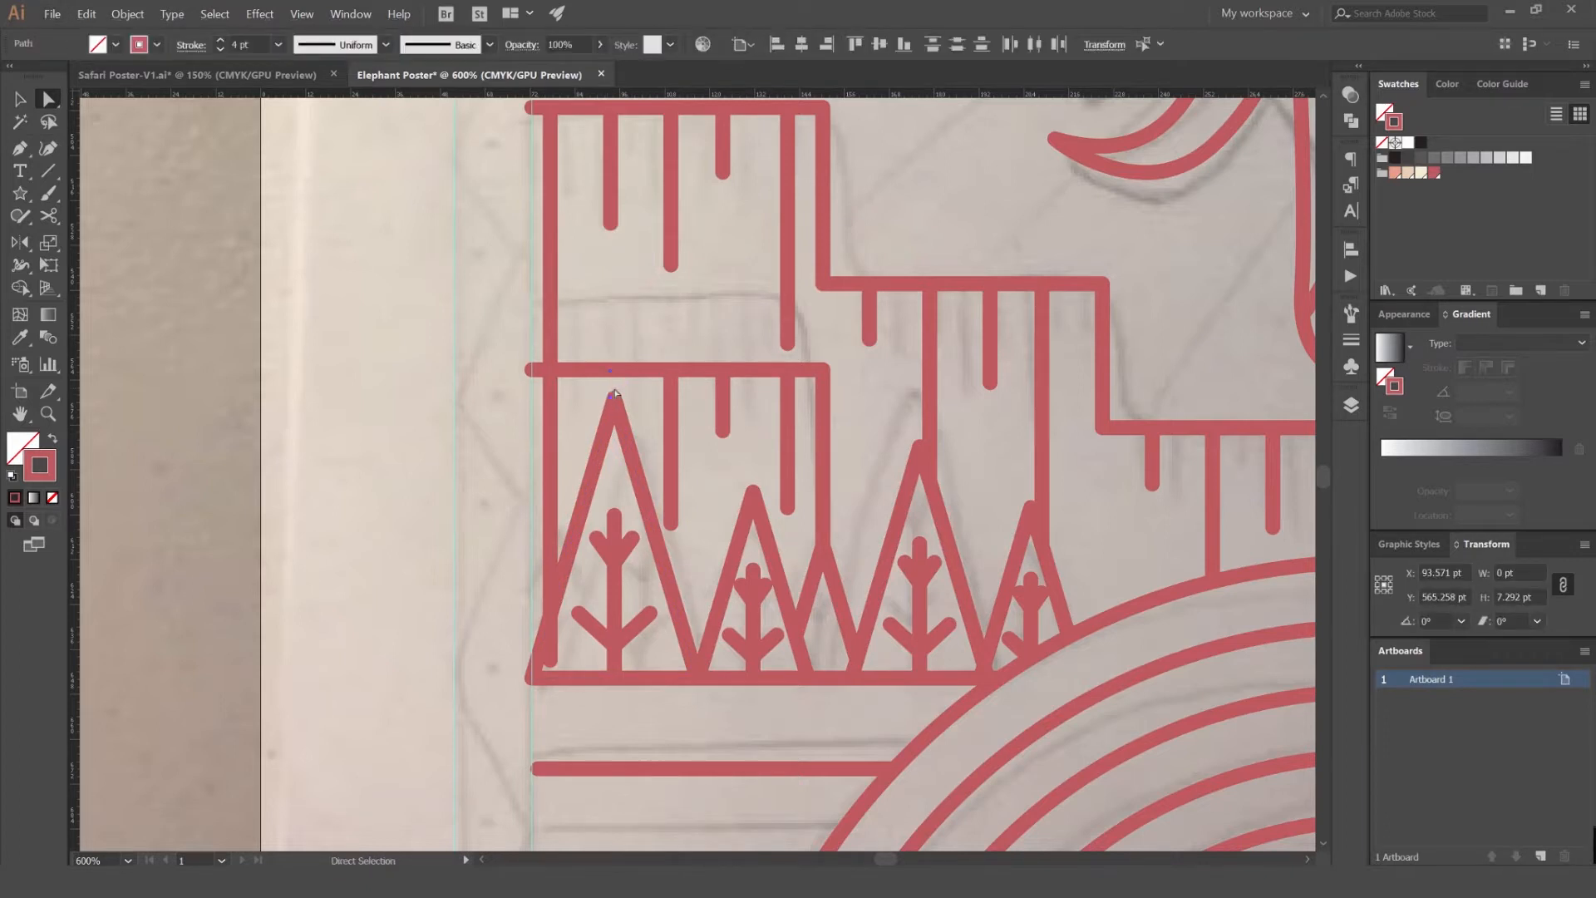
pyautogui.press('Delete')
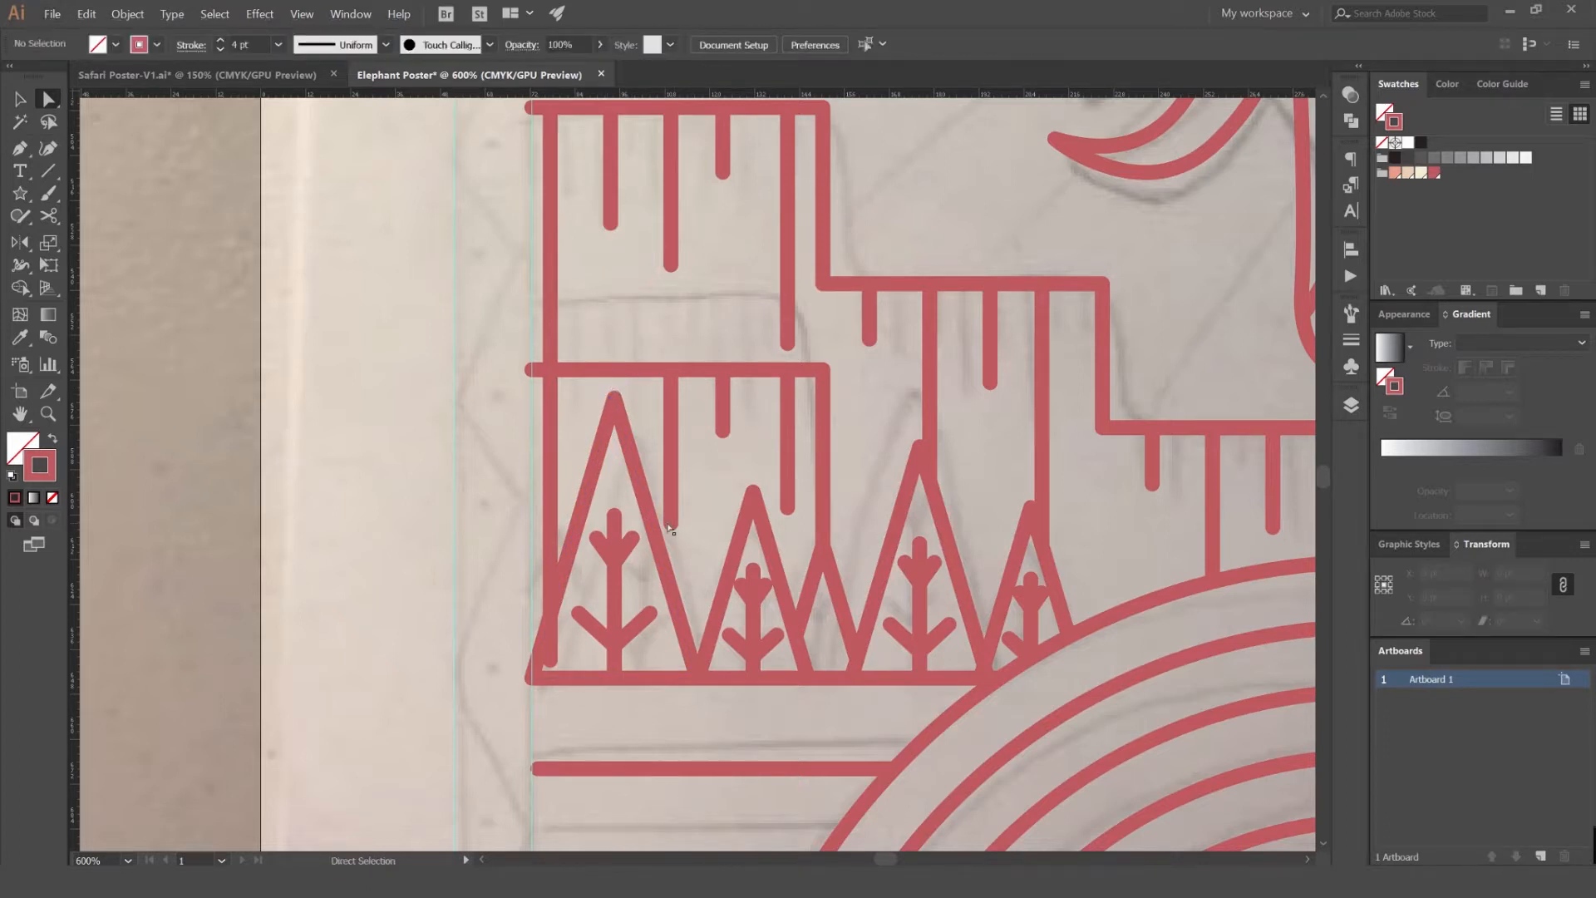
pyautogui.moveTo(672, 526); pyautogui.dragTo(667, 508)
pyautogui.click(745, 471)
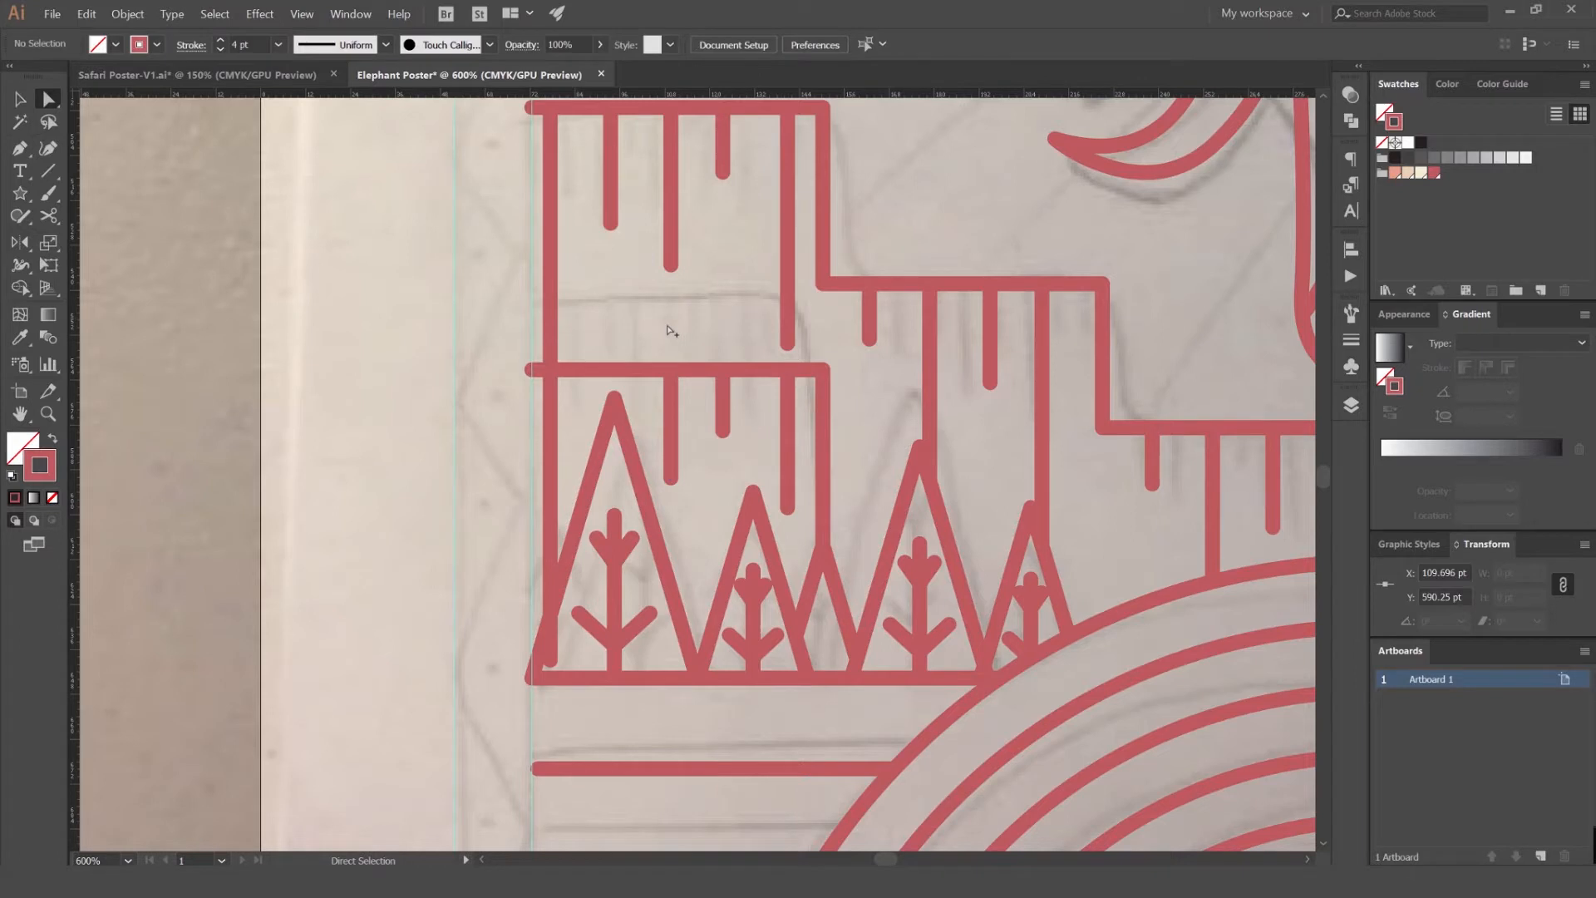
# - Add a short hanging line under the lowered ledge, between its outer edge and the tallest tree's tip
pyautogui.scroll(-2, 669, 329)
pyautogui.scroll(3, 641, 350)
pyautogui.moveTo(787, 385); pyautogui.dragTo(595, 400)
pyautogui.click(619, 389)
pyautogui.click(648, 281)
pyautogui.scroll(-3, 661, 289)
pyautogui.moveTo(662, 292); pyautogui.dragTo(637, 334)
pyautogui.scroll(2, 681, 384)
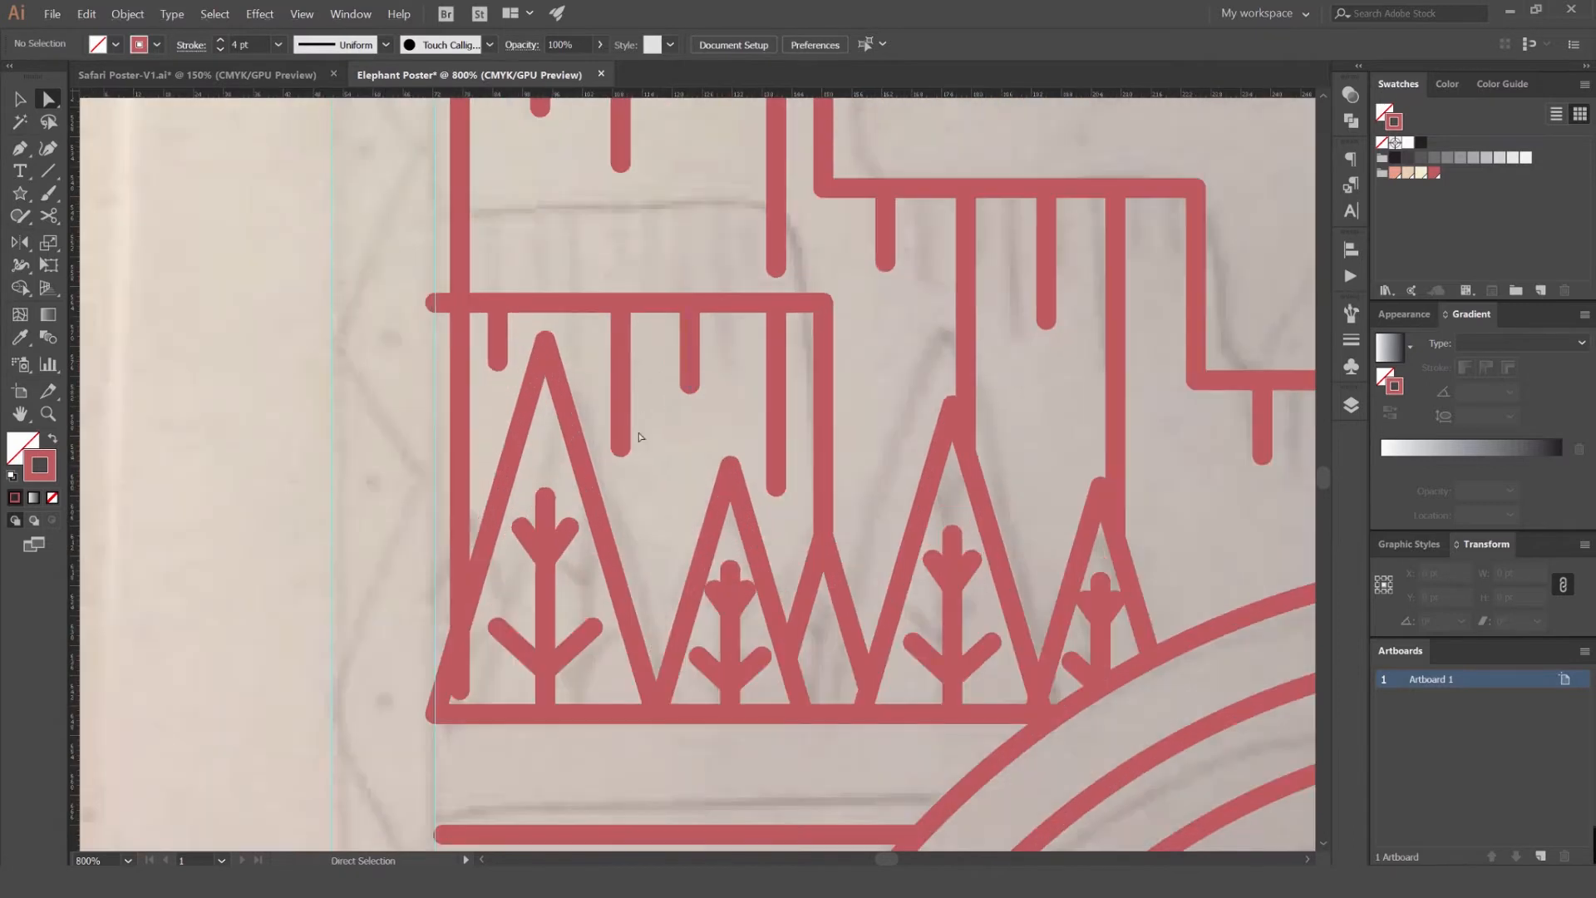
# - Shorten the two long lines under the second ledge so that they end above the trees
pyautogui.scroll(-5, 657, 415)
pyautogui.scroll(3, 647, 429)
pyautogui.scroll(1, 644, 427)
pyautogui.moveTo(637, 480); pyautogui.dragTo(639, 413)
pyautogui.click(675, 424)
pyautogui.moveTo(746, 539); pyautogui.dragTo(751, 457)
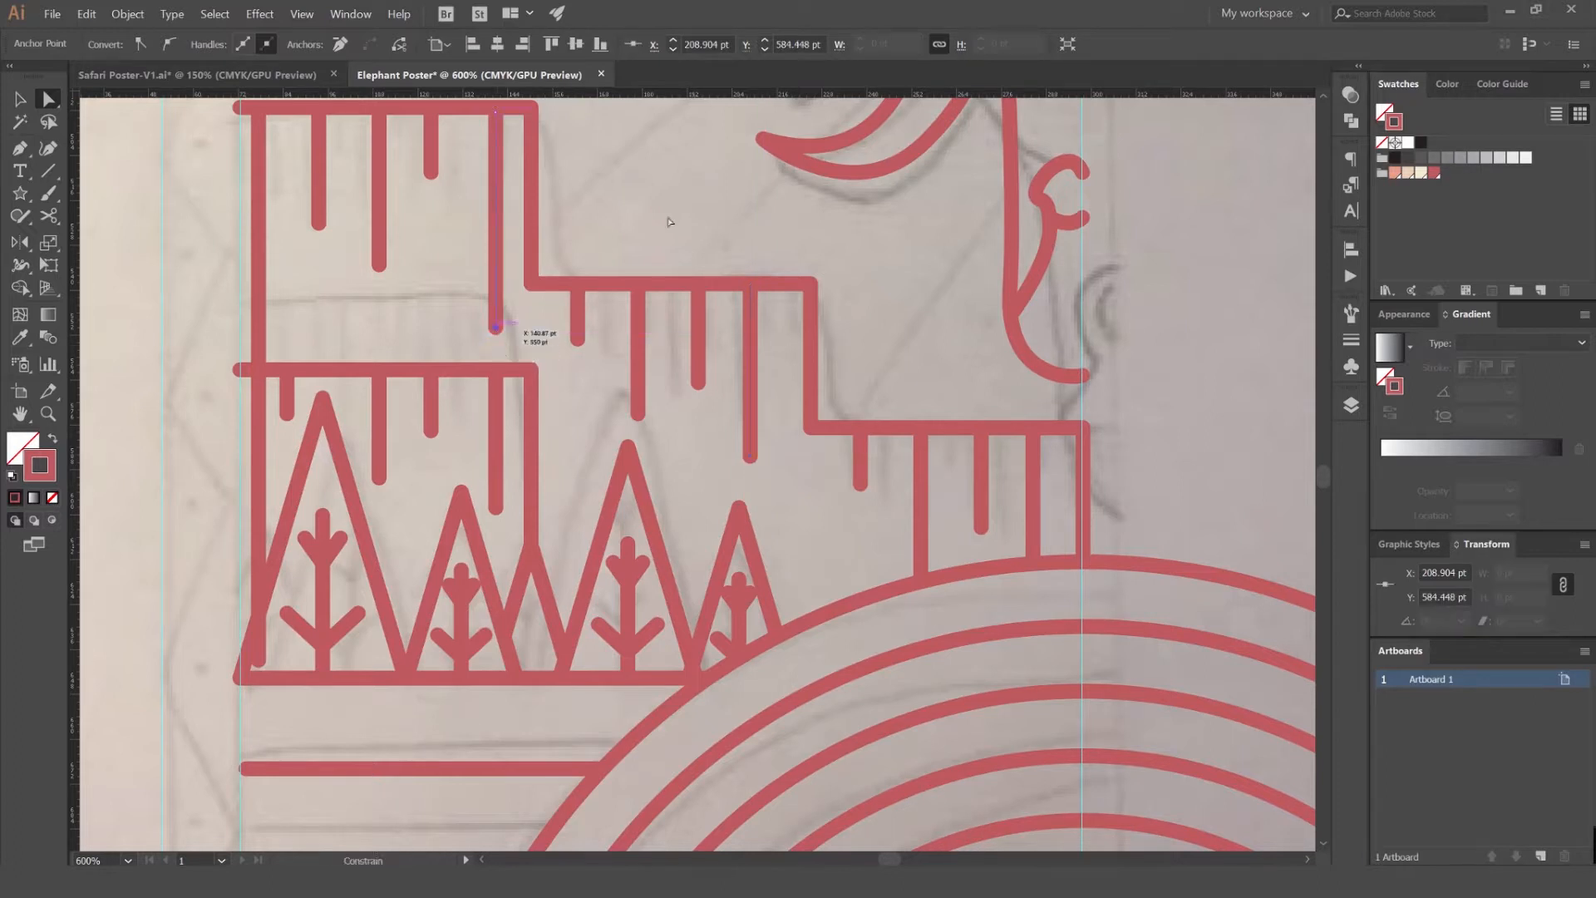
# - Vary the line lengths under the top ledge by shortening the fifth line and lengthening the third and fourth
pyautogui.moveTo(497, 328); pyautogui.dragTo(496, 241)
pyautogui.click(387, 272)
pyautogui.click(380, 268)
pyautogui.click(443, 228)
pyautogui.moveTo(431, 174); pyautogui.dragTo(431, 259)
pyautogui.click(362, 231)
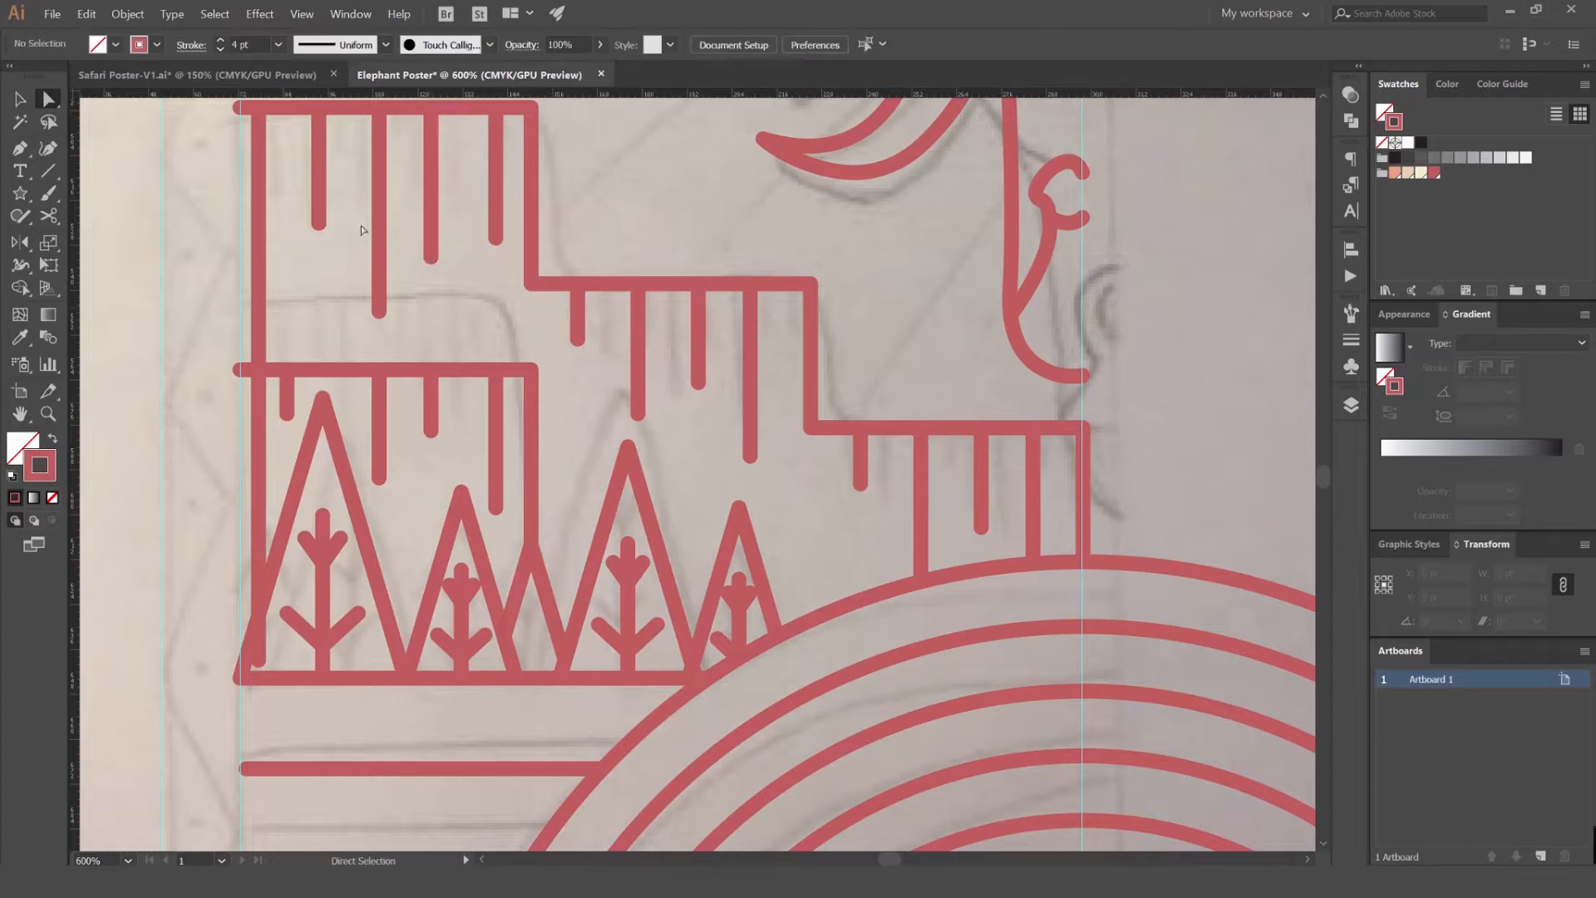
pyautogui.click(435, 258)
pyautogui.click(456, 273)
# - Align the cliff's outer vertical line to the inner margin guide, extend it to the tree base, and remove the redundant line beside it
pyautogui.scroll(-5, 496, 291)
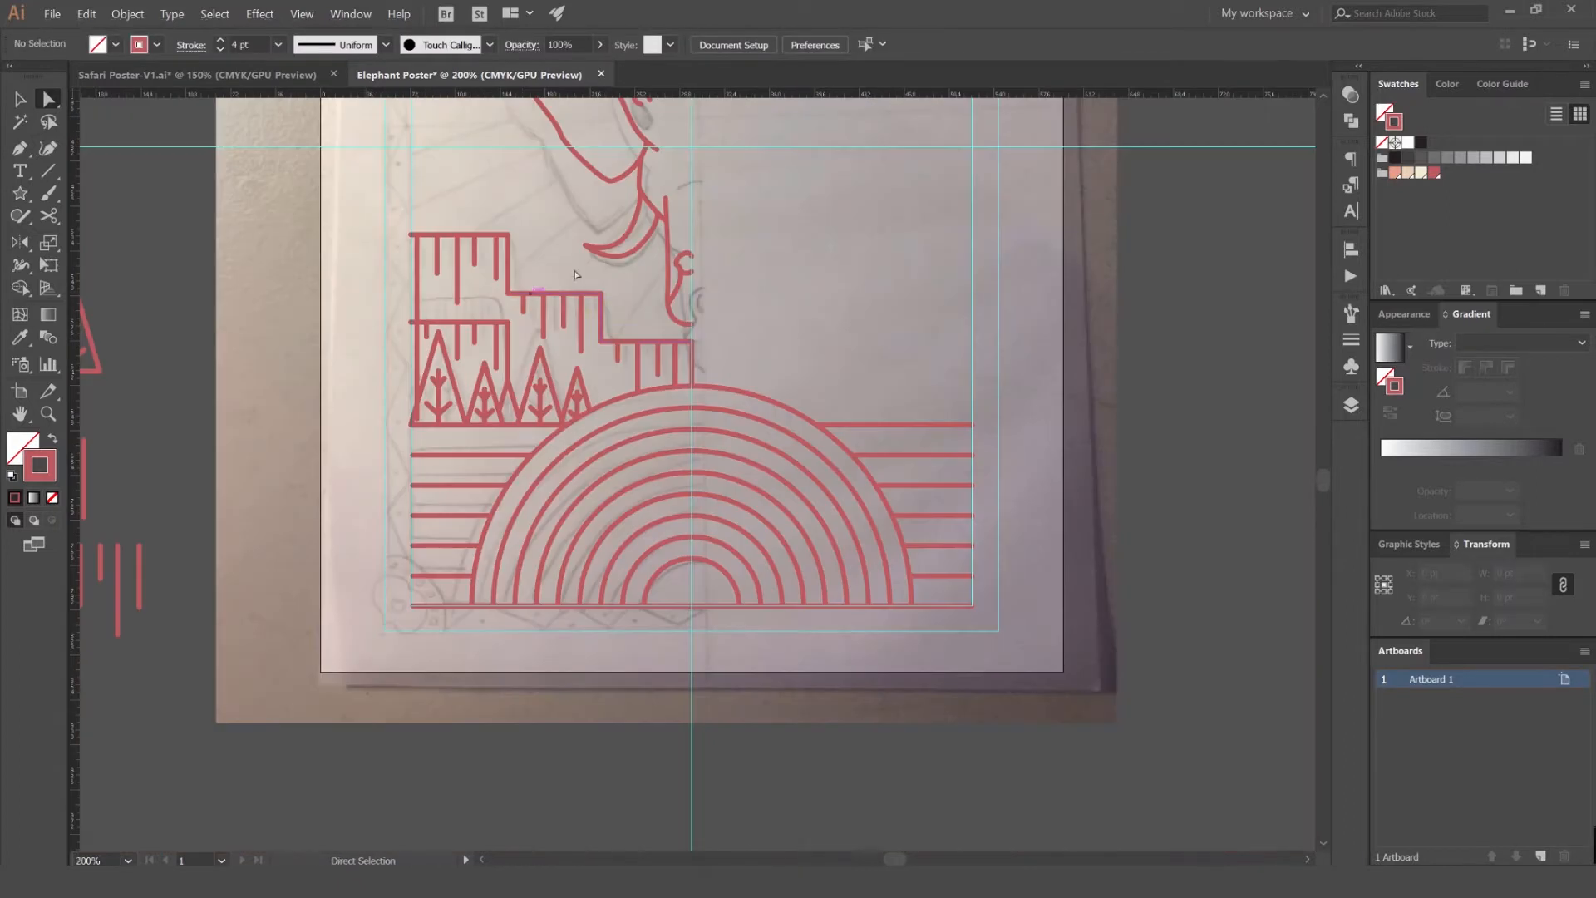
pyautogui.moveTo(763, 274); pyautogui.dragTo(877, 299)
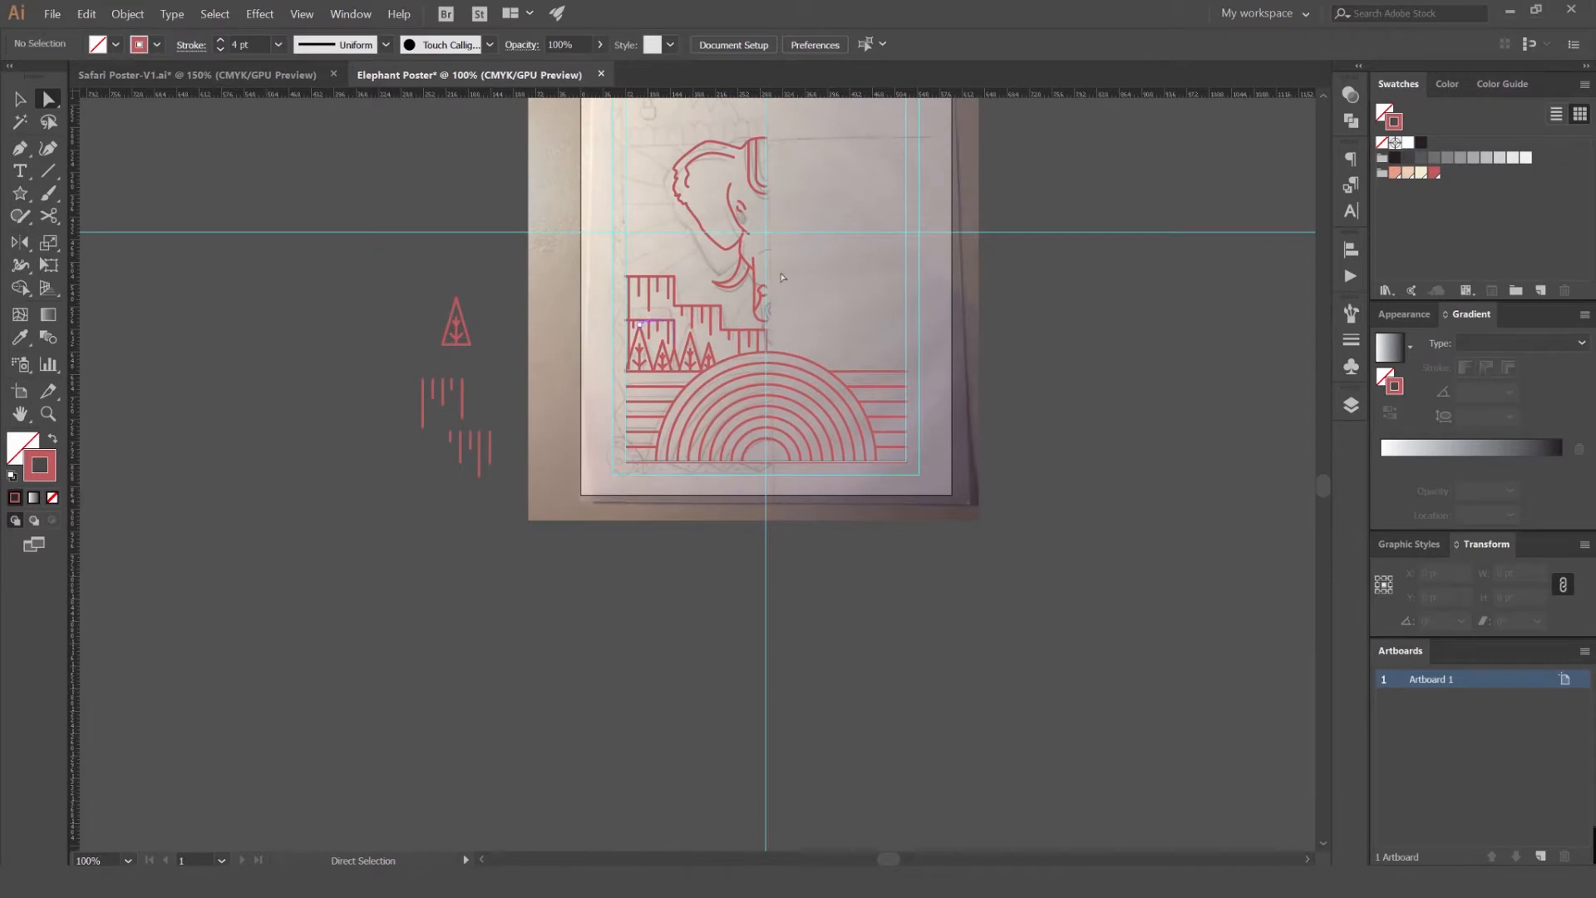
pyautogui.scroll(3, 592, 315)
pyautogui.scroll(1, 704, 269)
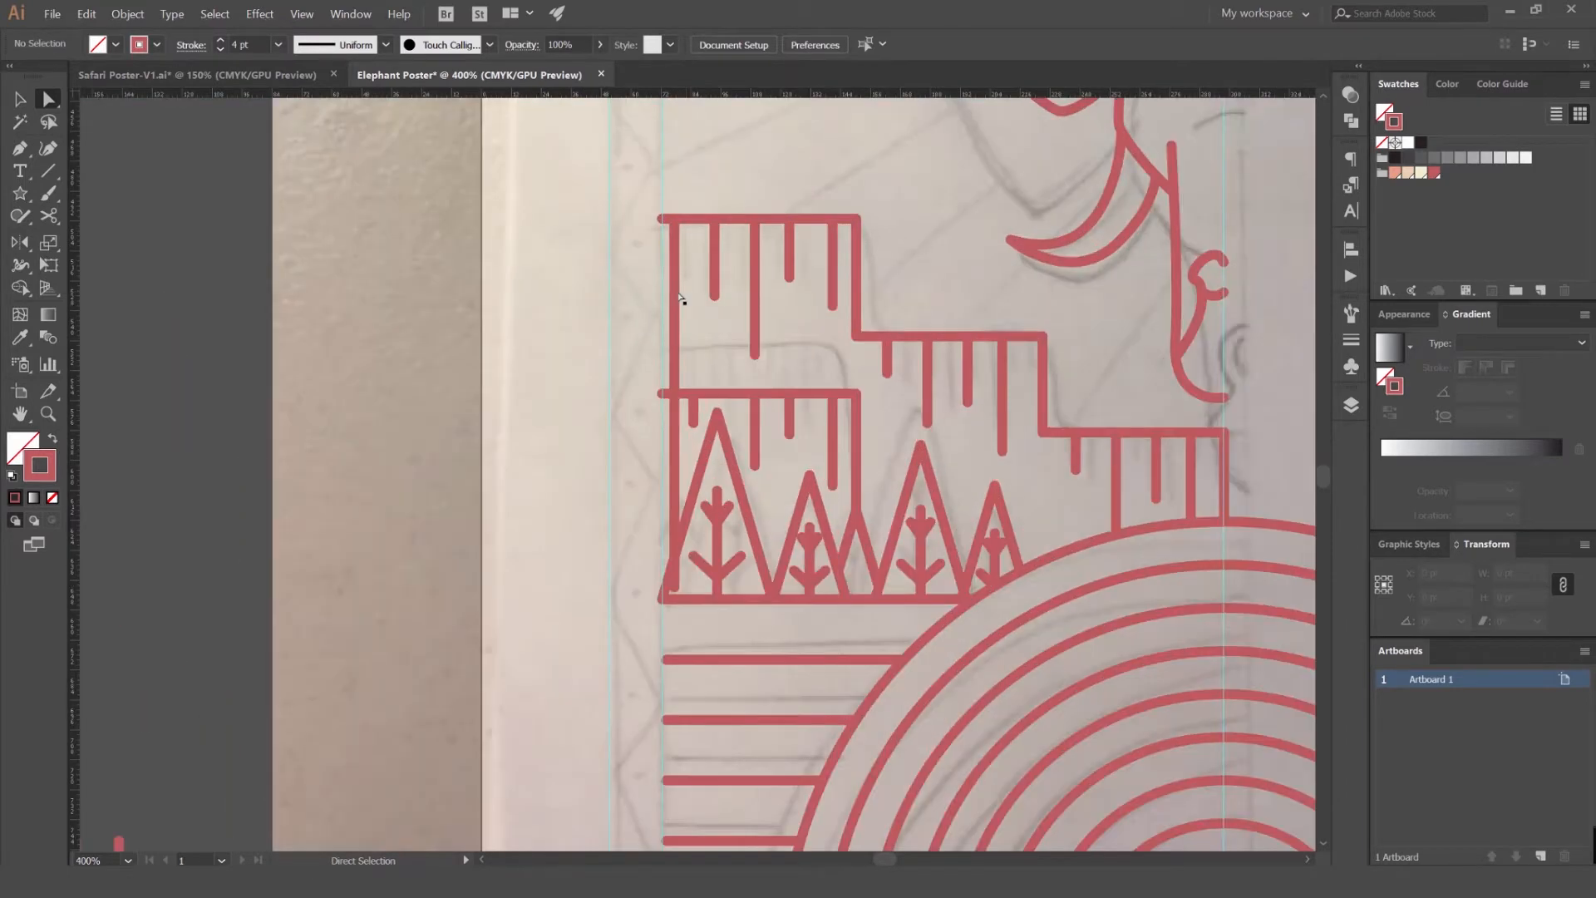
pyautogui.click(670, 302)
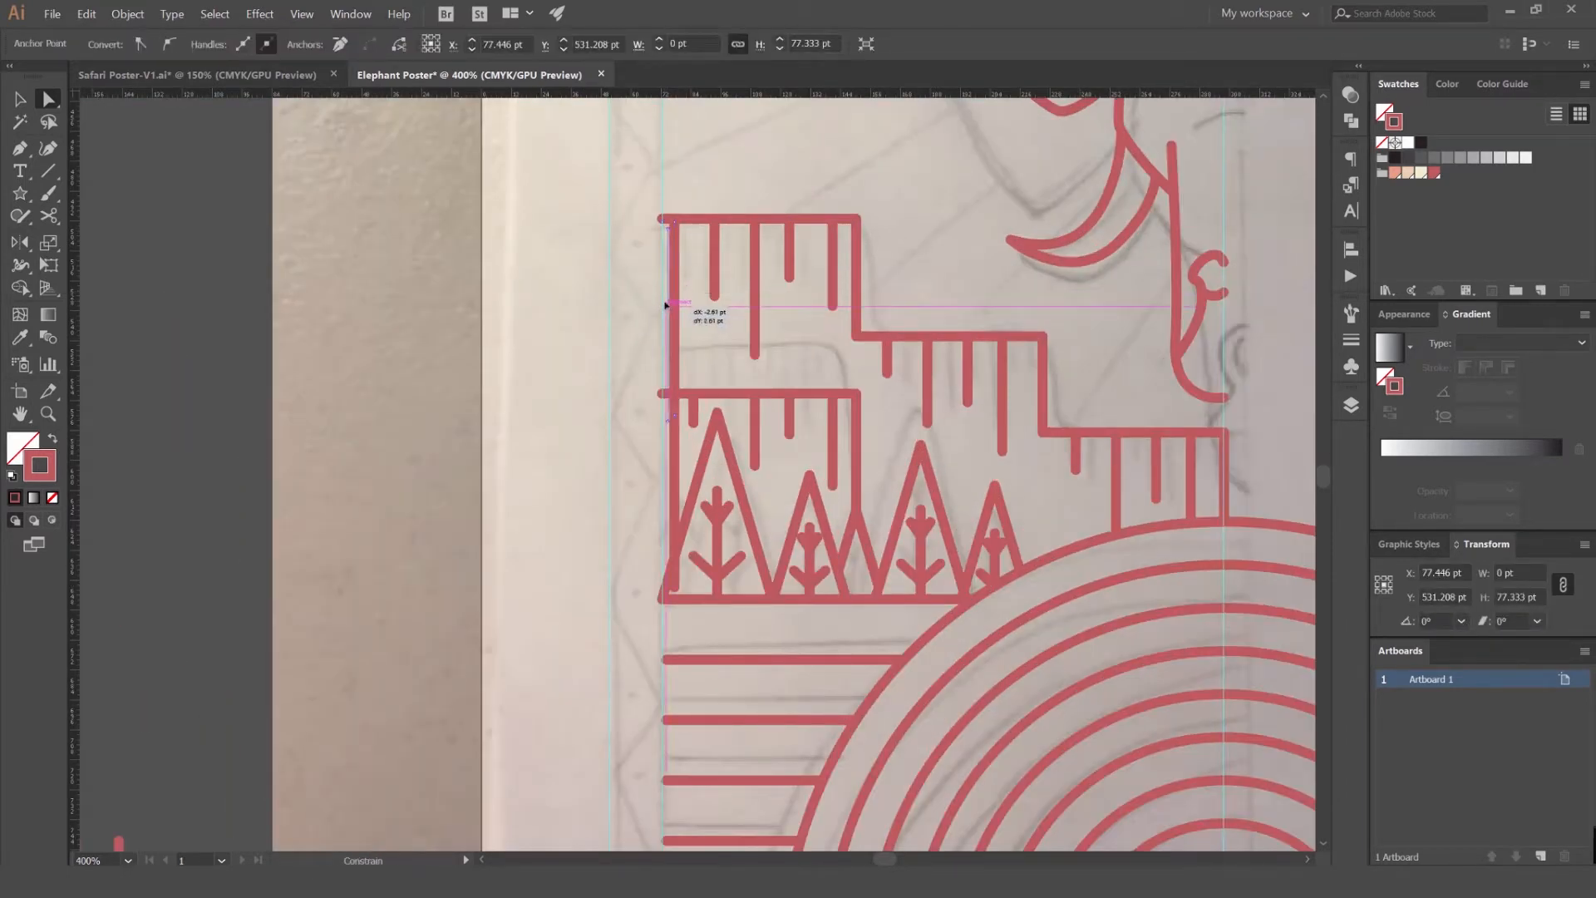
pyautogui.moveTo(666, 305); pyautogui.dragTo(664, 305)
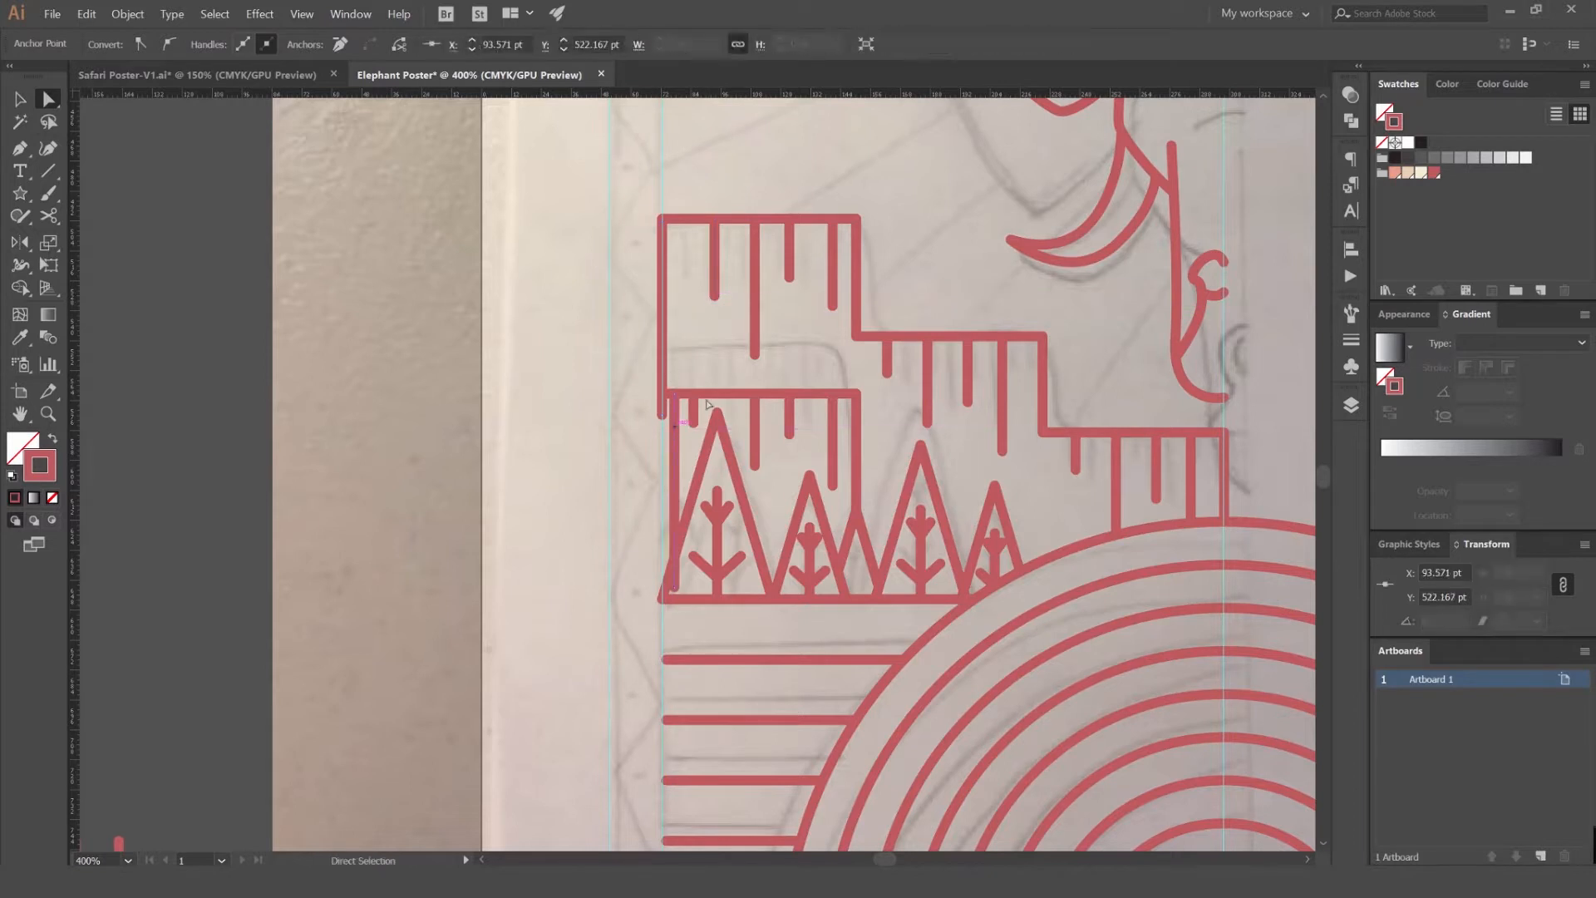
pyautogui.click(672, 384)
pyautogui.moveTo(663, 418); pyautogui.dragTo(657, 598)
pyautogui.click(660, 512)
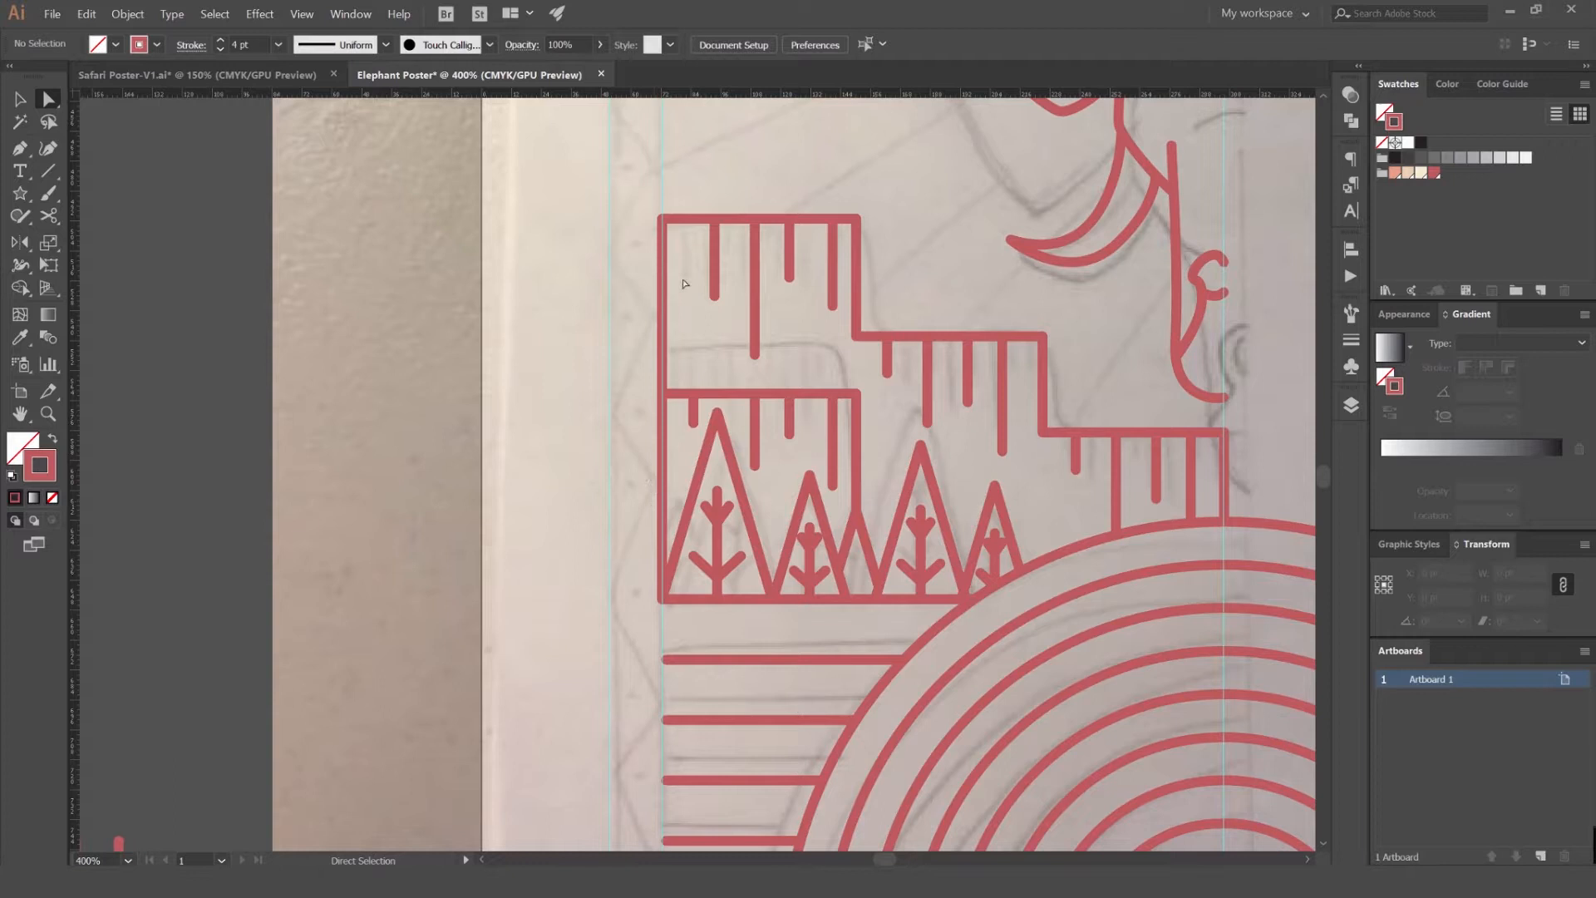
# - Align the top end of the cliff's outer vertical line with the top ledge's corner so that the strokes join cleanly
pyautogui.press('v')
pyautogui.click(667, 313)
pyautogui.scroll(2, 686, 218)
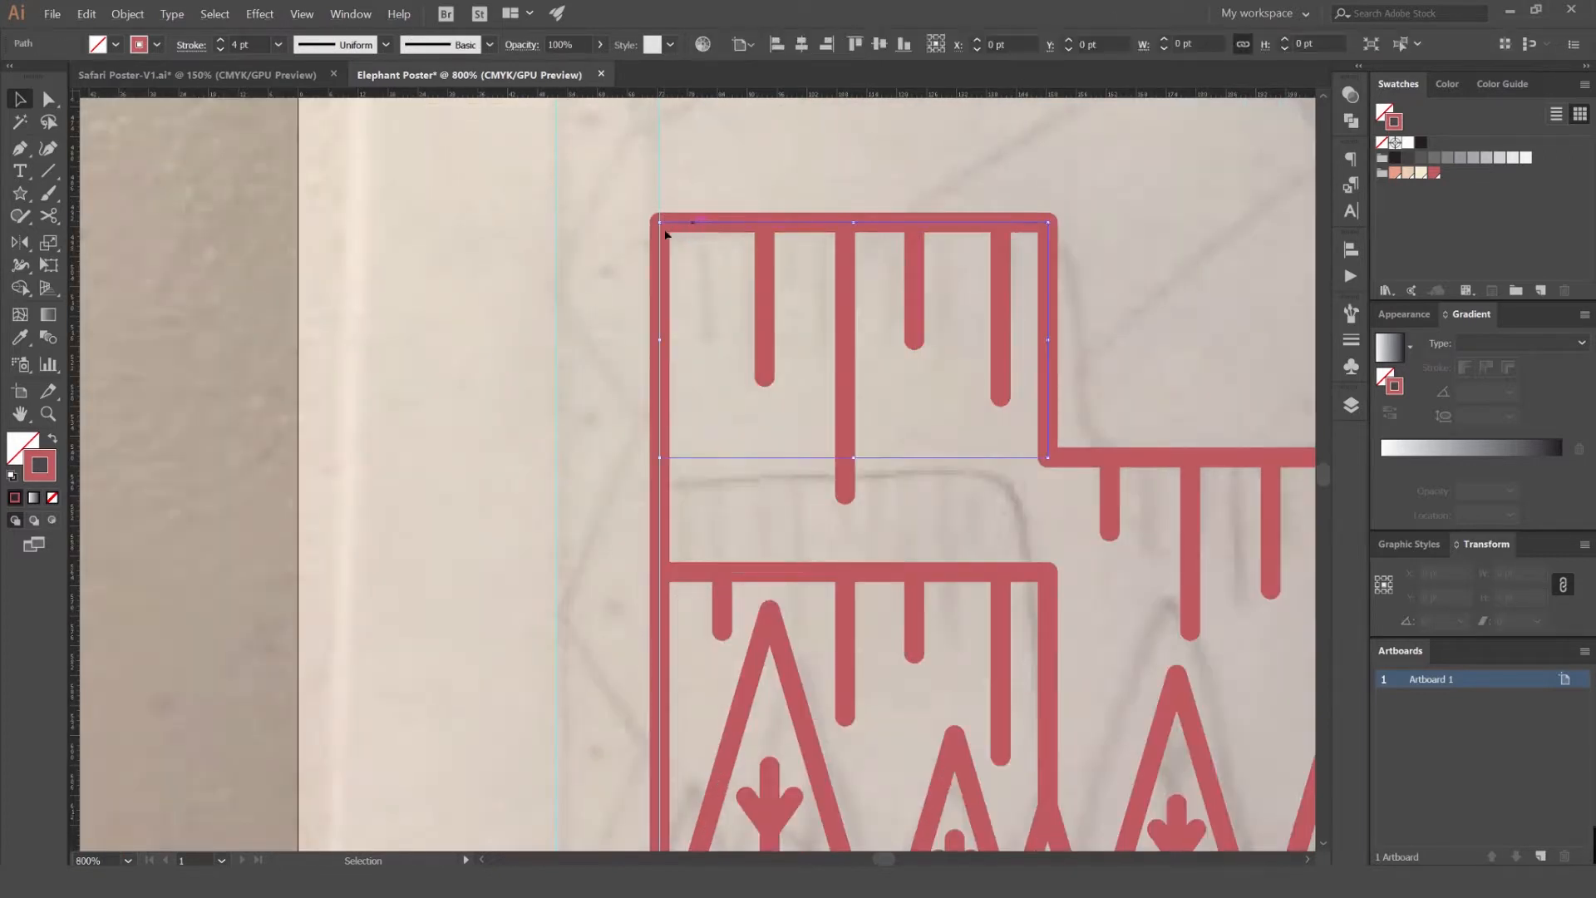
pyautogui.scroll(2, 673, 232)
pyautogui.press('a')
pyautogui.moveTo(653, 224); pyautogui.dragTo(652, 208)
pyautogui.click(707, 206)
pyautogui.scroll(4, 636, 203)
pyautogui.scroll(-4, 608, 201)
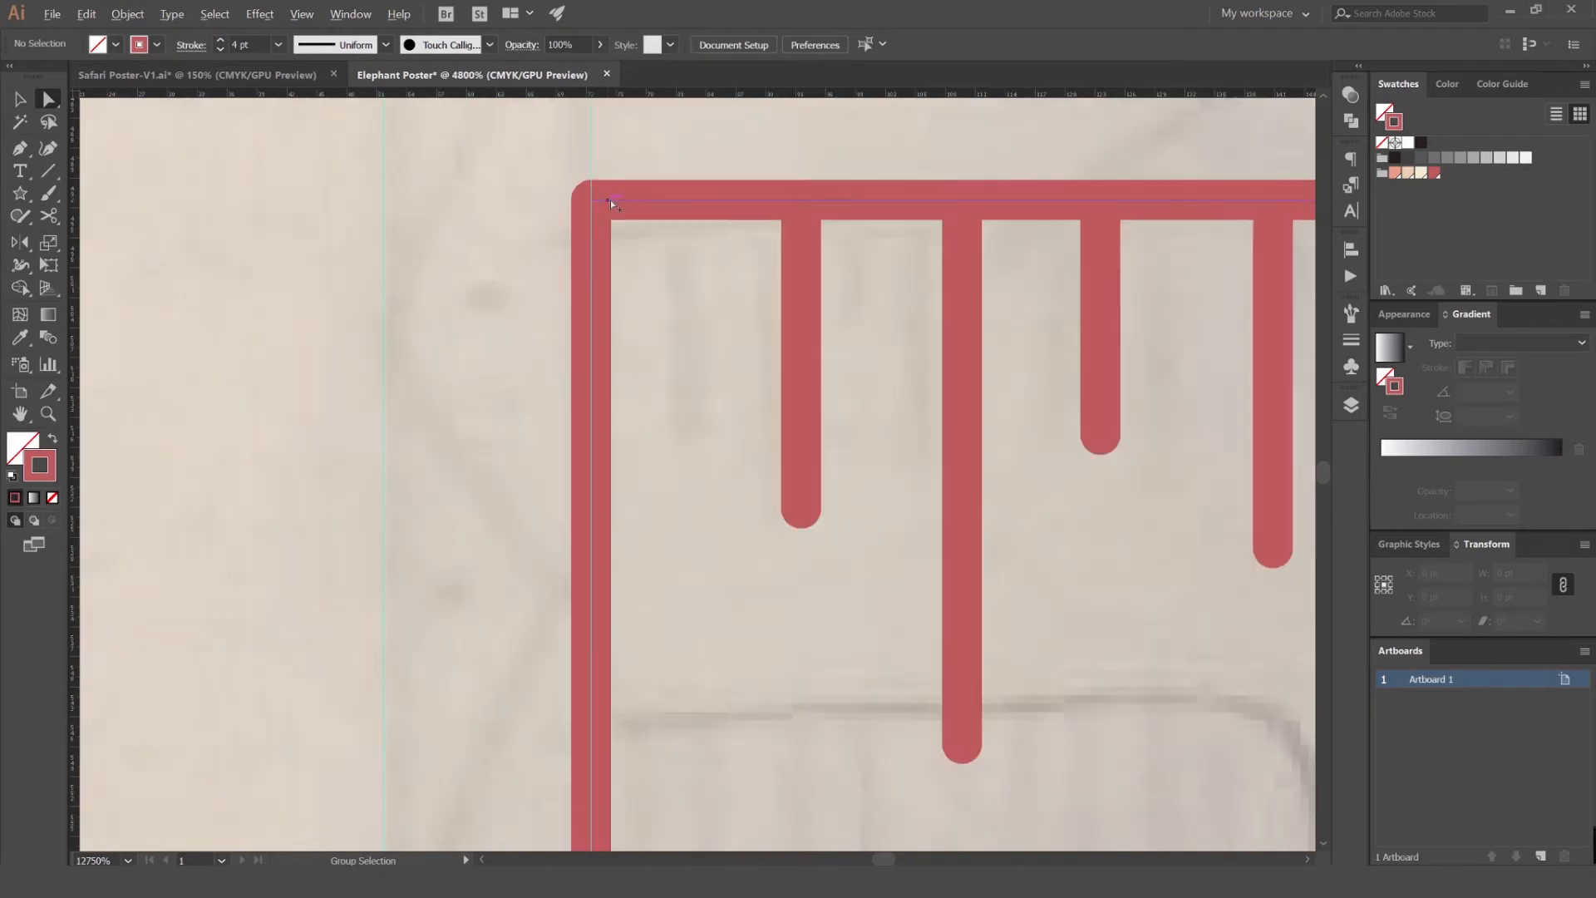
pyautogui.scroll(-6, 613, 202)
# - Check the whole poster composition with the guides hidden, and show the guides again
pyautogui.moveTo(747, 236); pyautogui.dragTo(675, 239)
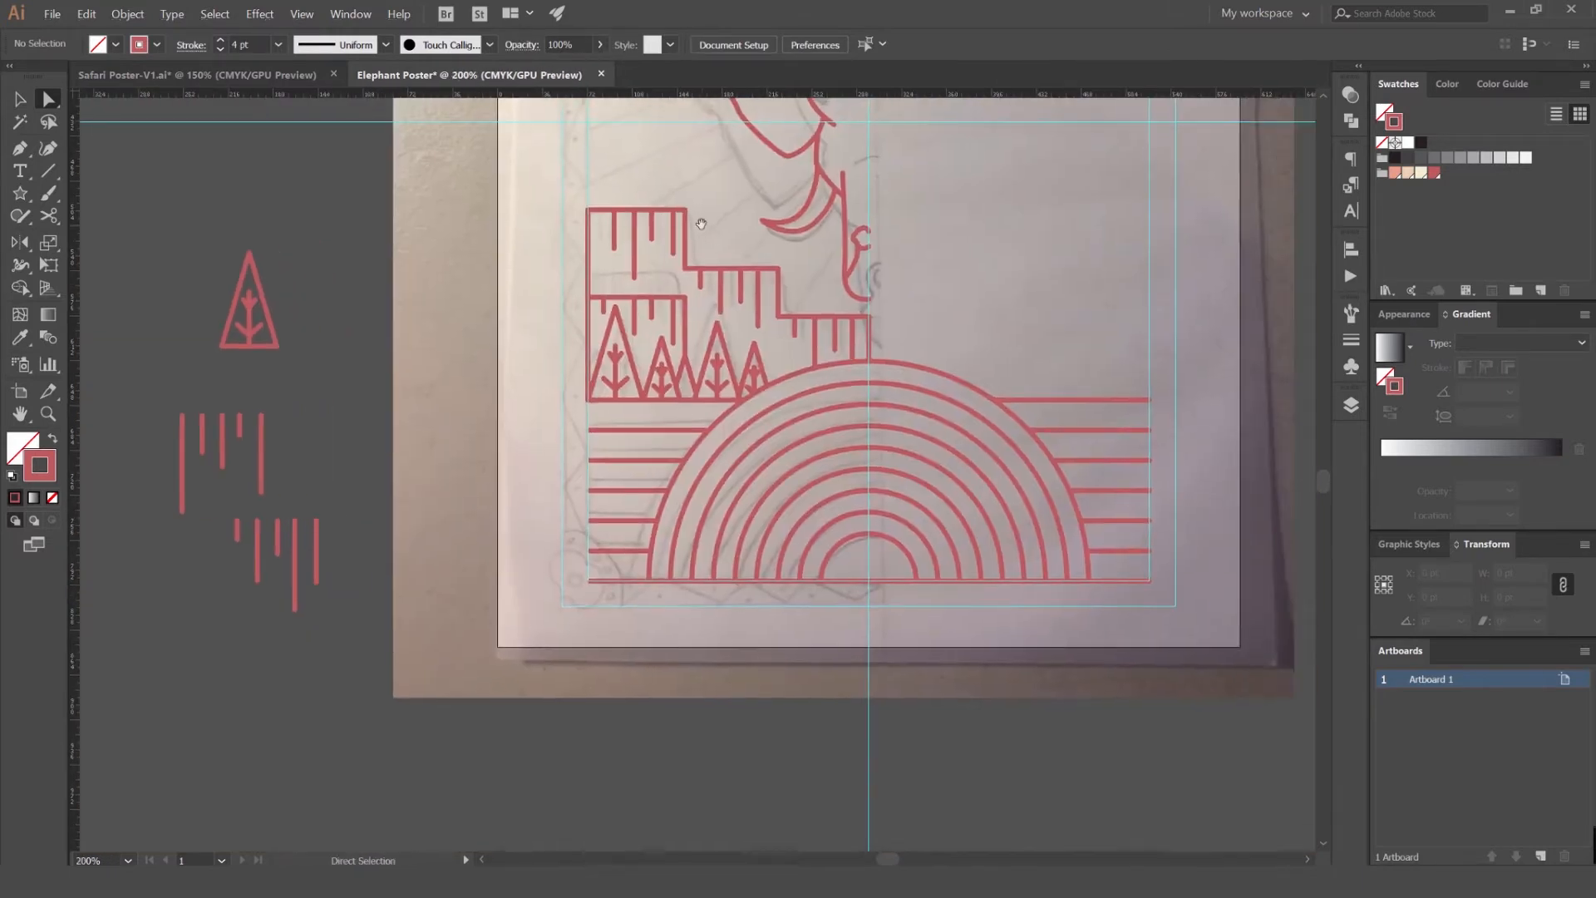
pyautogui.moveTo(940, 239); pyautogui.dragTo(914, 329)
pyautogui.scroll(-3, 936, 315)
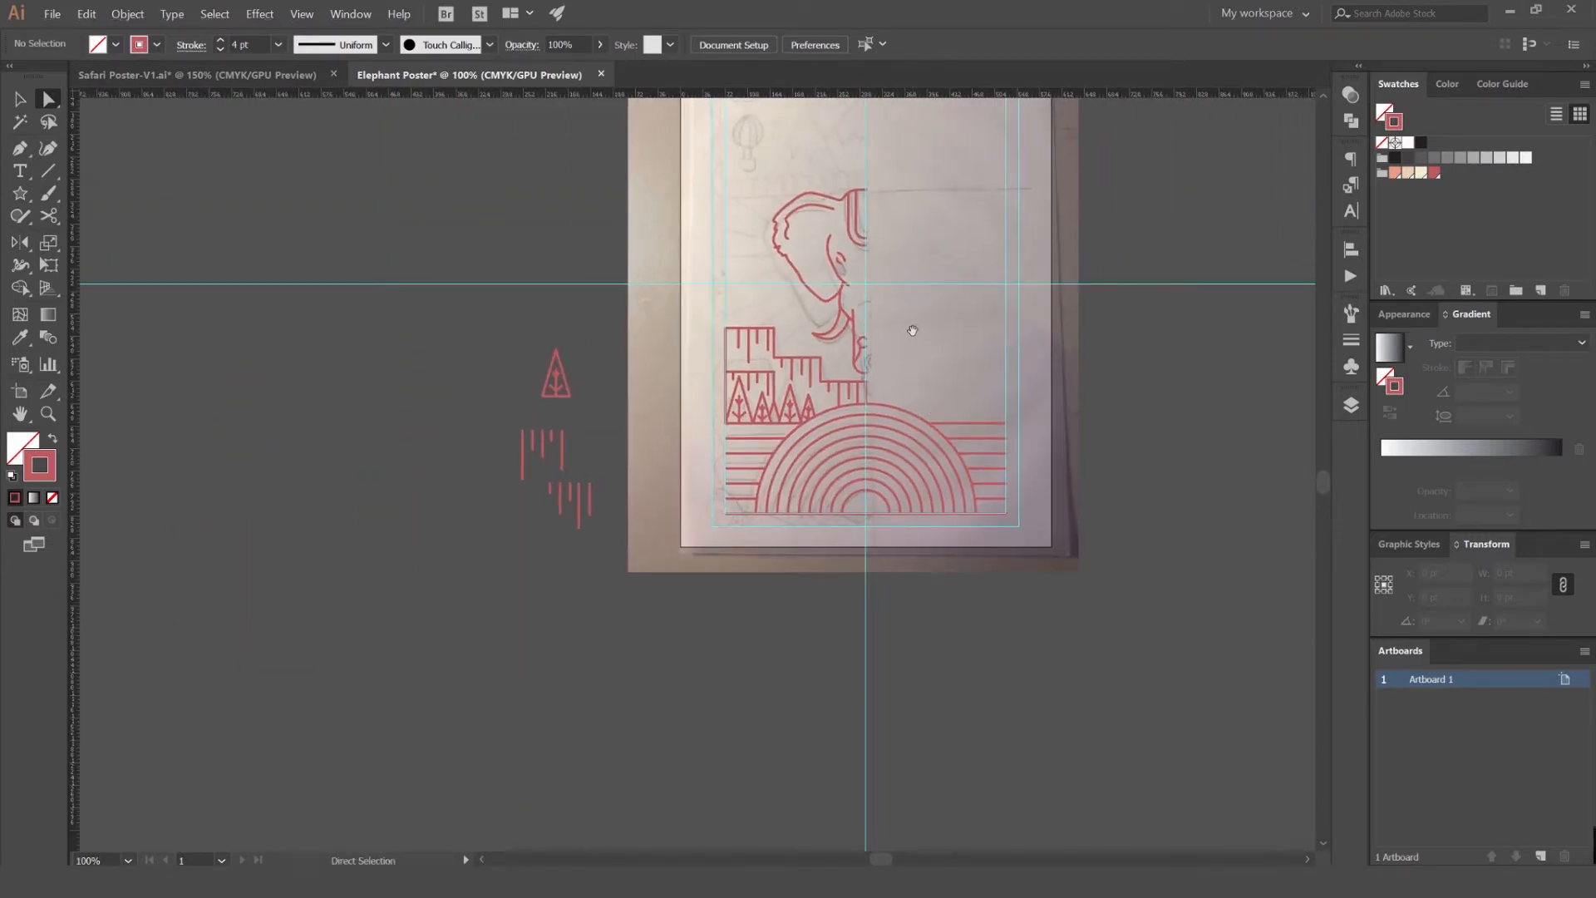
pyautogui.moveTo(939, 280); pyautogui.dragTo(894, 355)
pyautogui.scroll(-1, 944, 326)
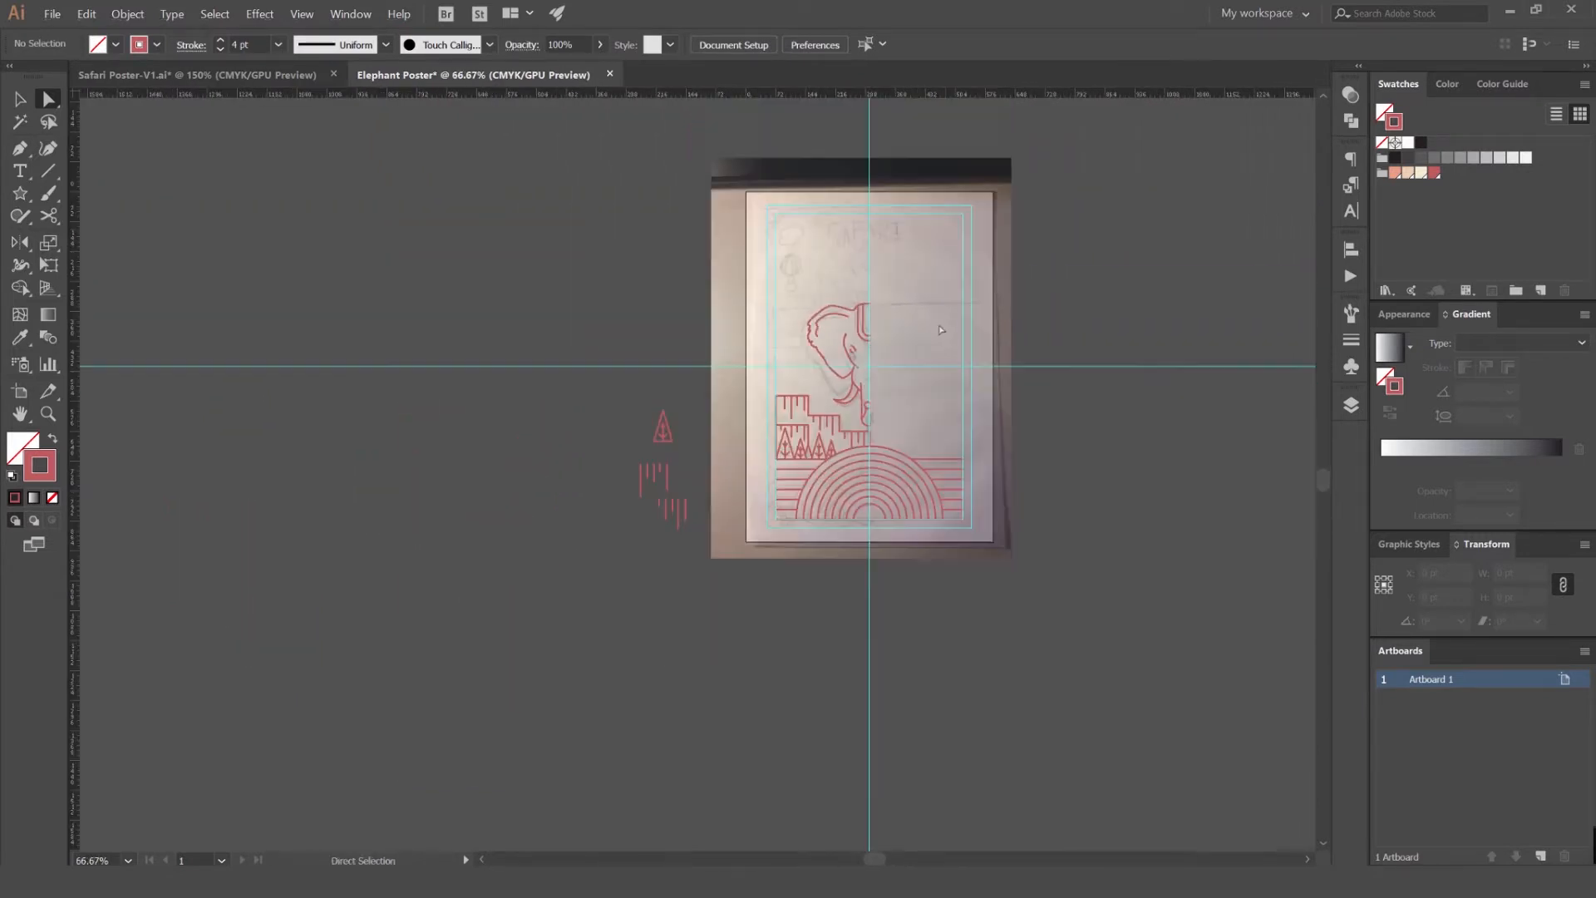
pyautogui.hotkey('ctrl', ';')
pyautogui.scroll(2, 940, 330)
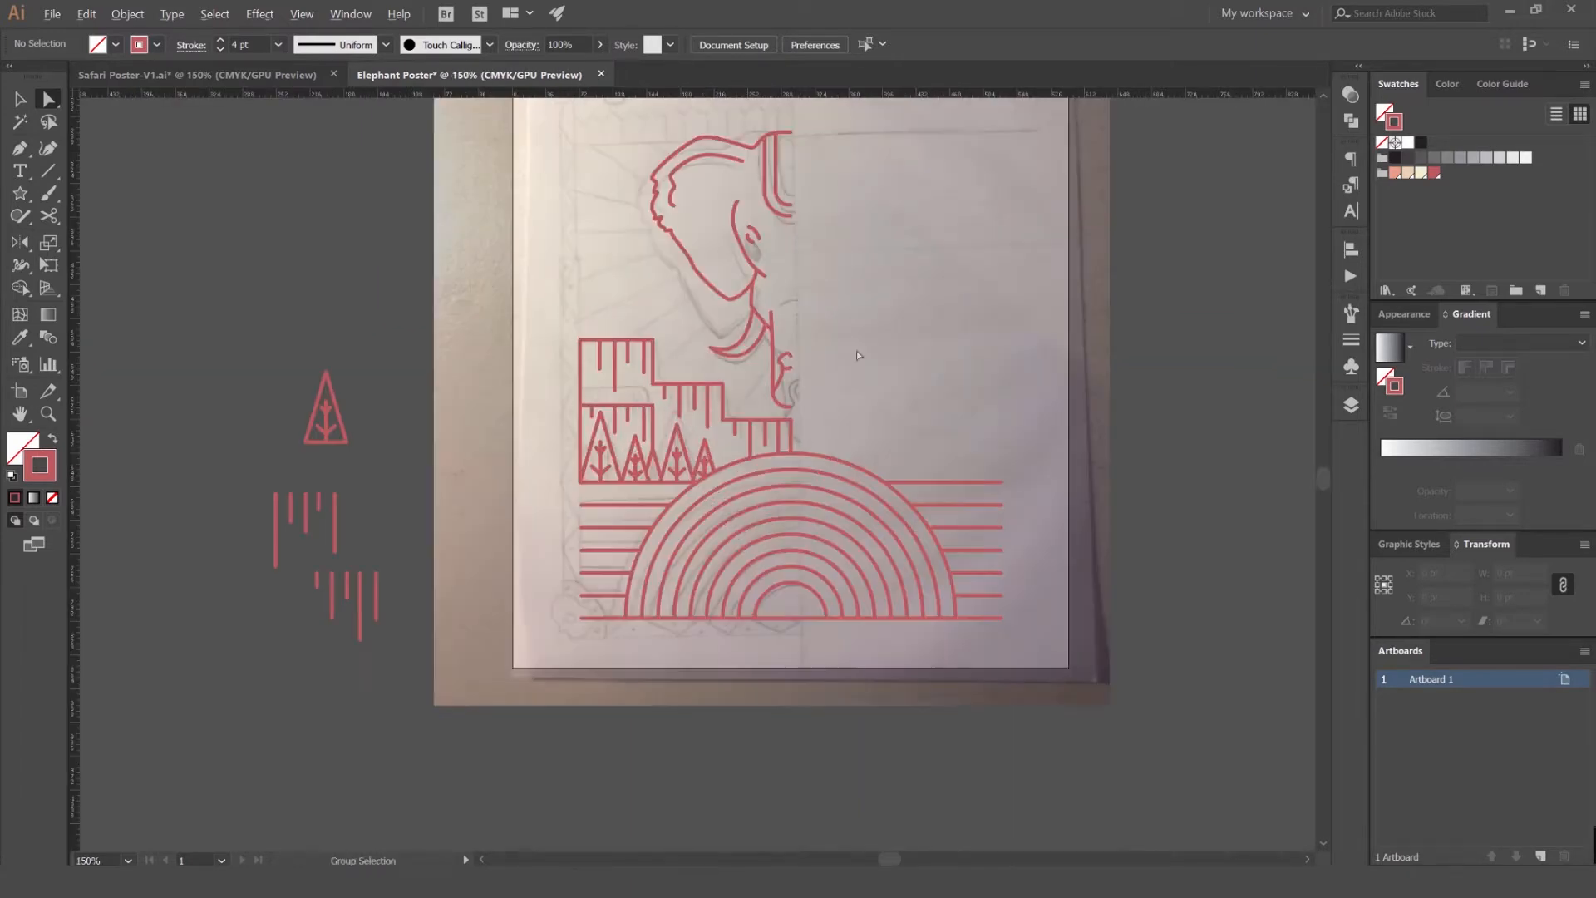
pyautogui.hotkey('ctrl', ';')
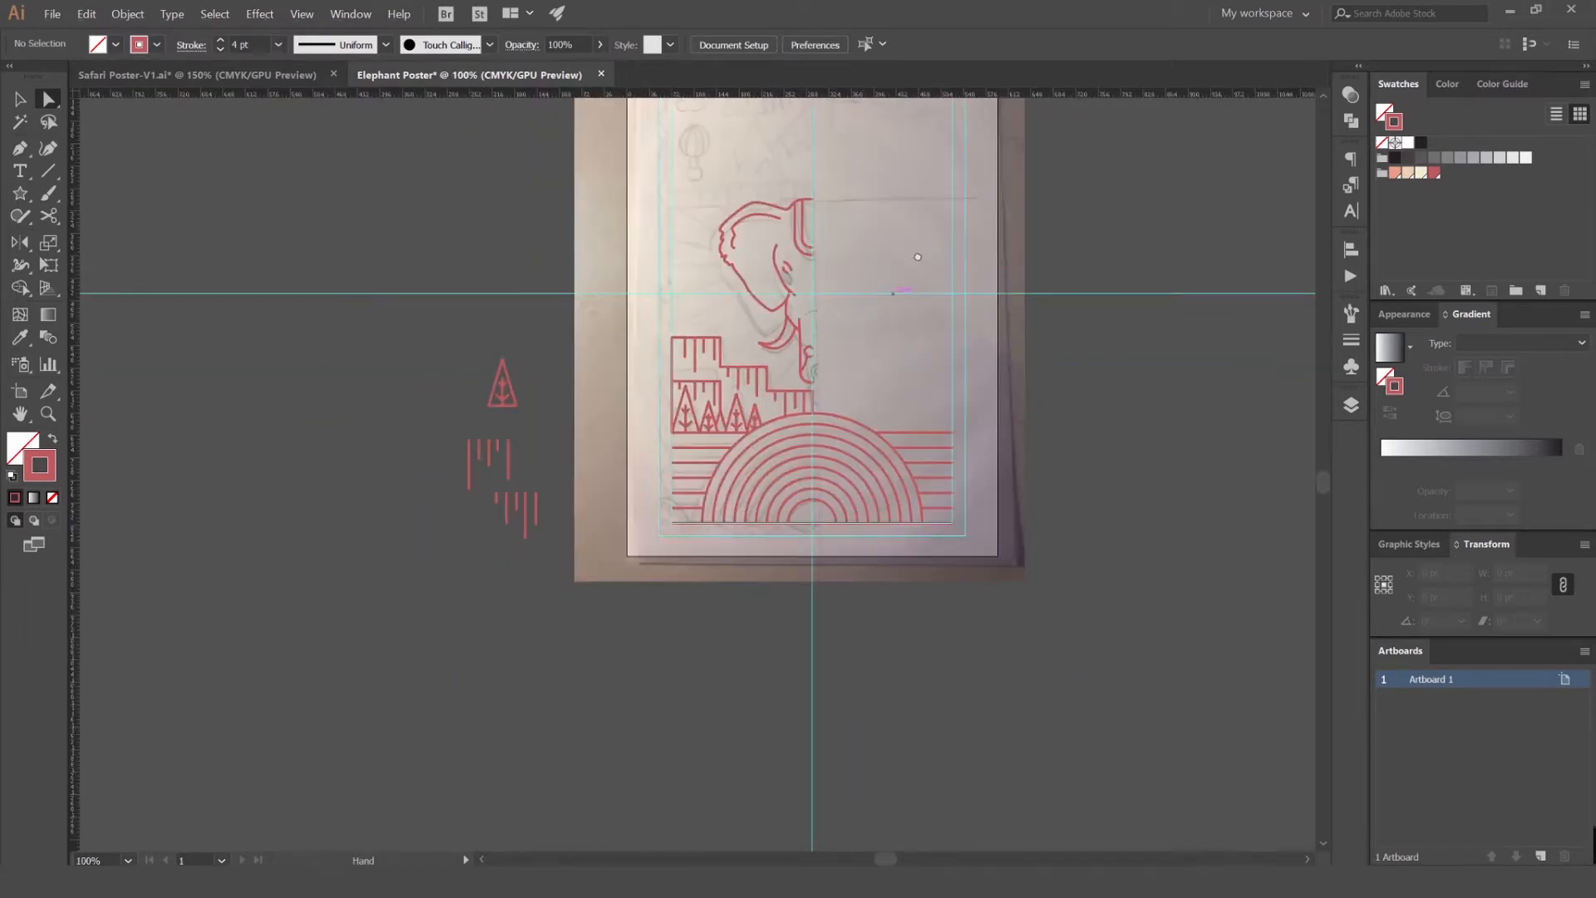
pyautogui.moveTo(918, 257); pyautogui.dragTo(912, 297)
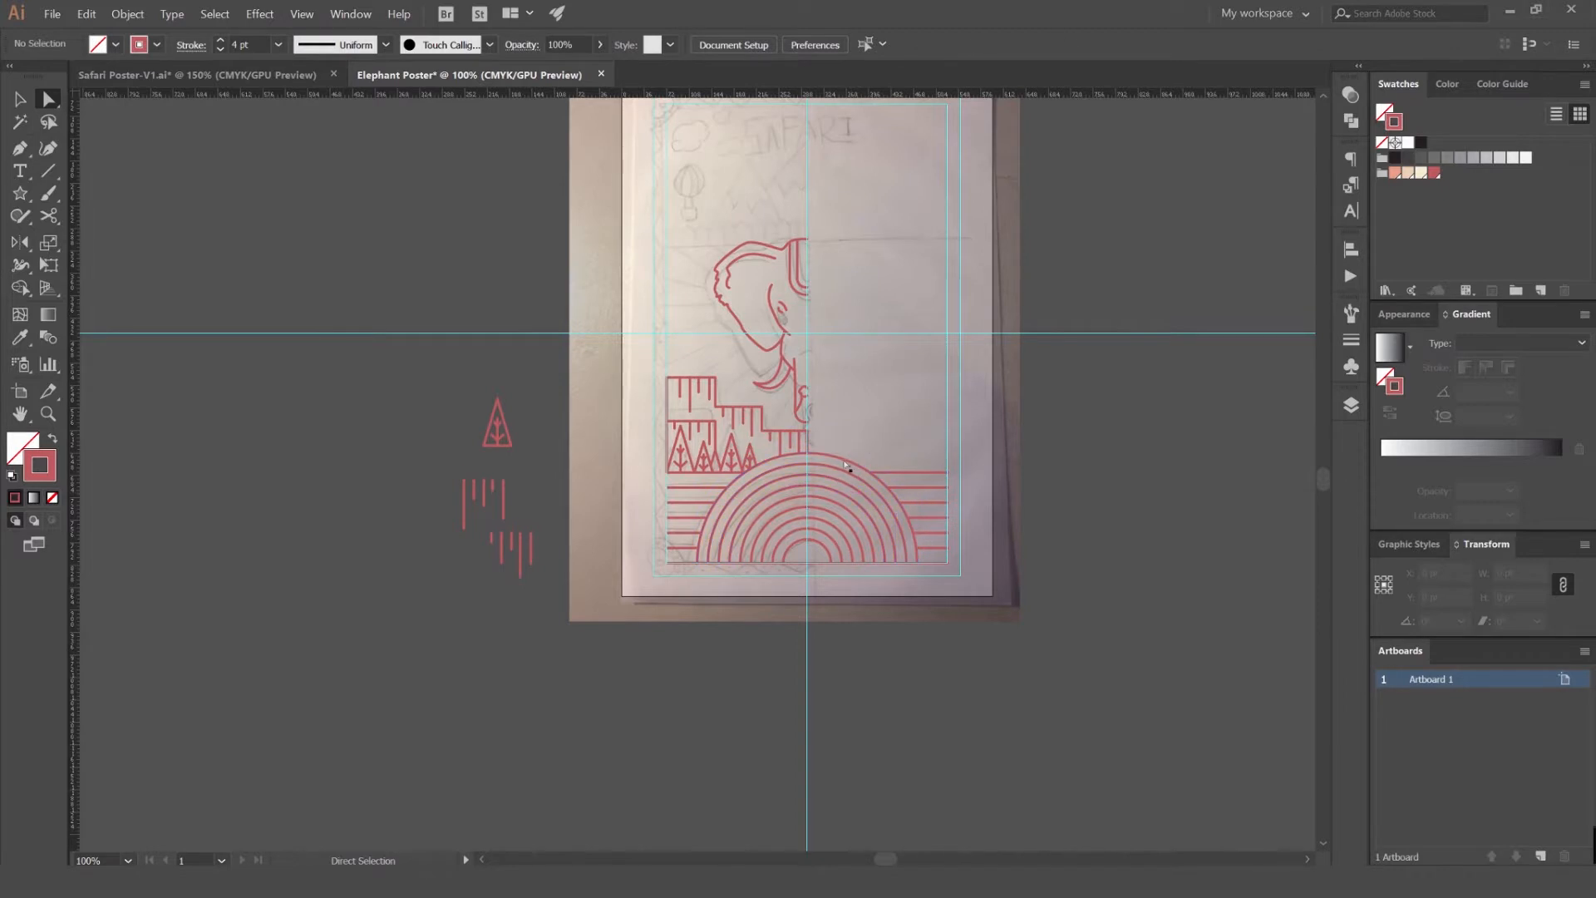
# - Examine the arches, horizontal ground lines and cliff ledges against the centre guide at different magnifications
pyautogui.hotkey('ctrl', '=')
pyautogui.hotkey('ctrl', '=')
pyautogui.hotkey('ctrl', '=')
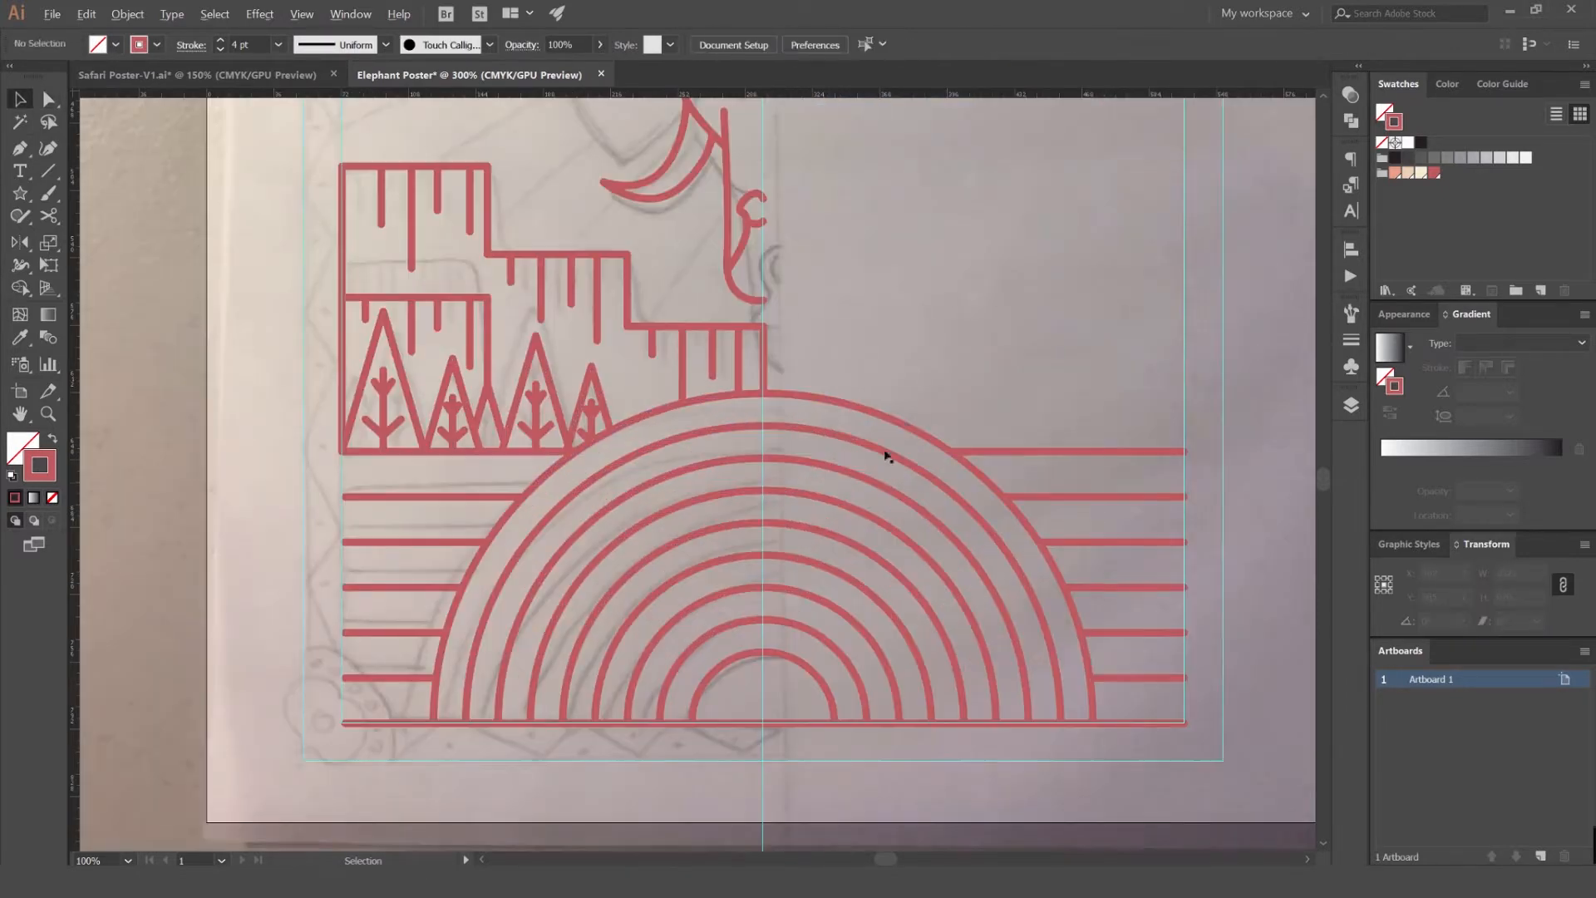
pyautogui.scroll(-2, 854, 332)
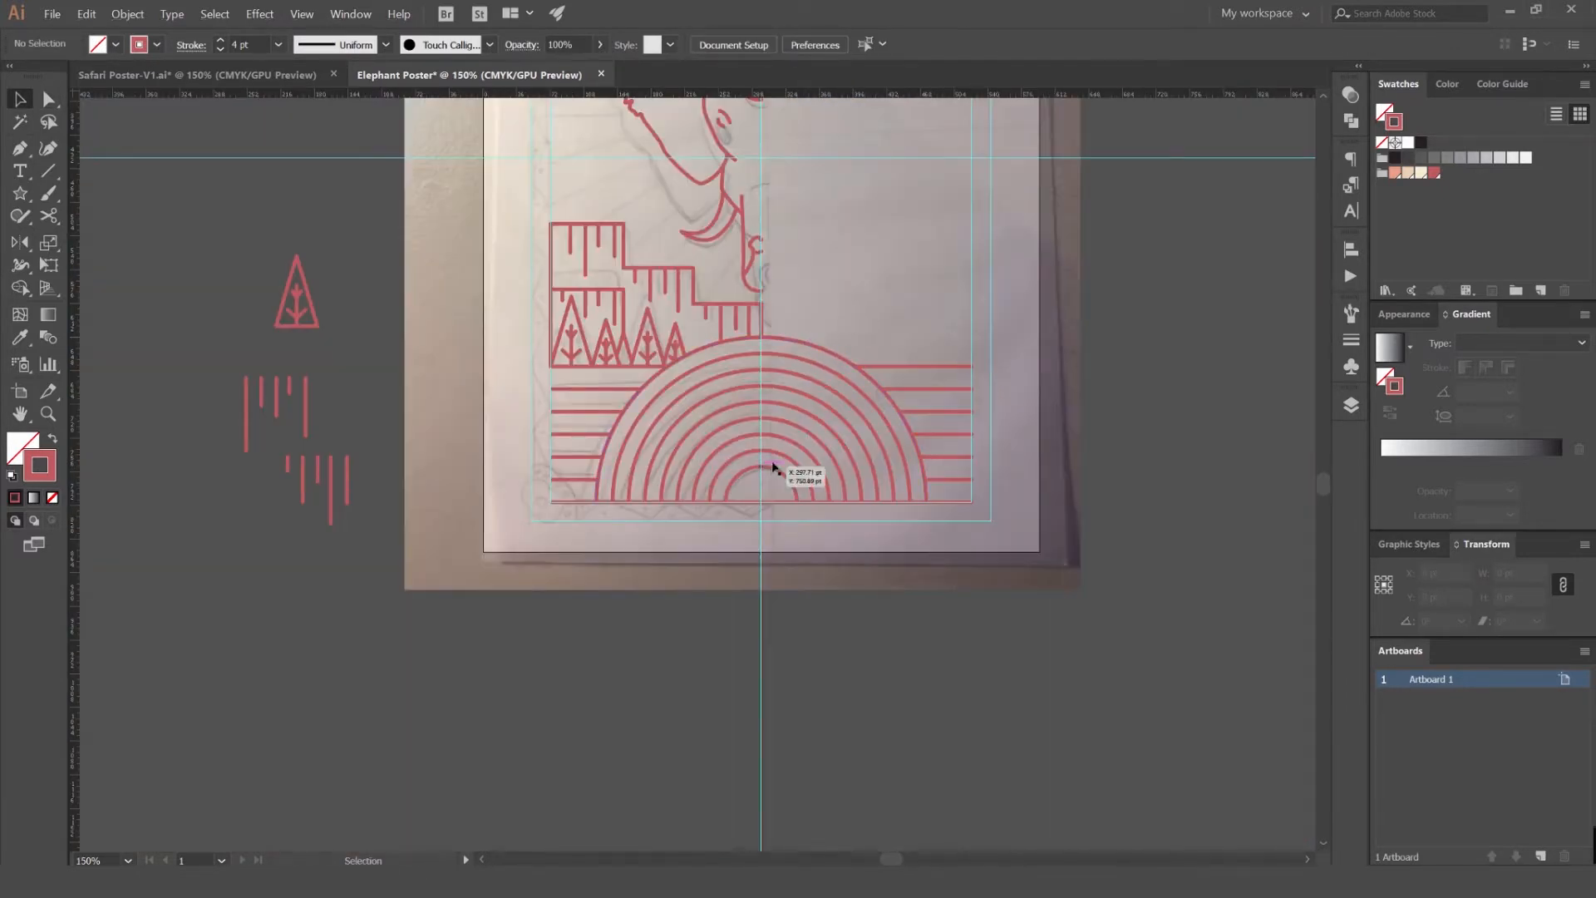
pyautogui.scroll(1, 766, 463)
pyautogui.moveTo(853, 319); pyautogui.dragTo(846, 439)
pyautogui.hotkey('ctrl', 'z')
pyautogui.click(791, 253)
pyautogui.moveTo(833, 345); pyautogui.dragTo(838, 361)
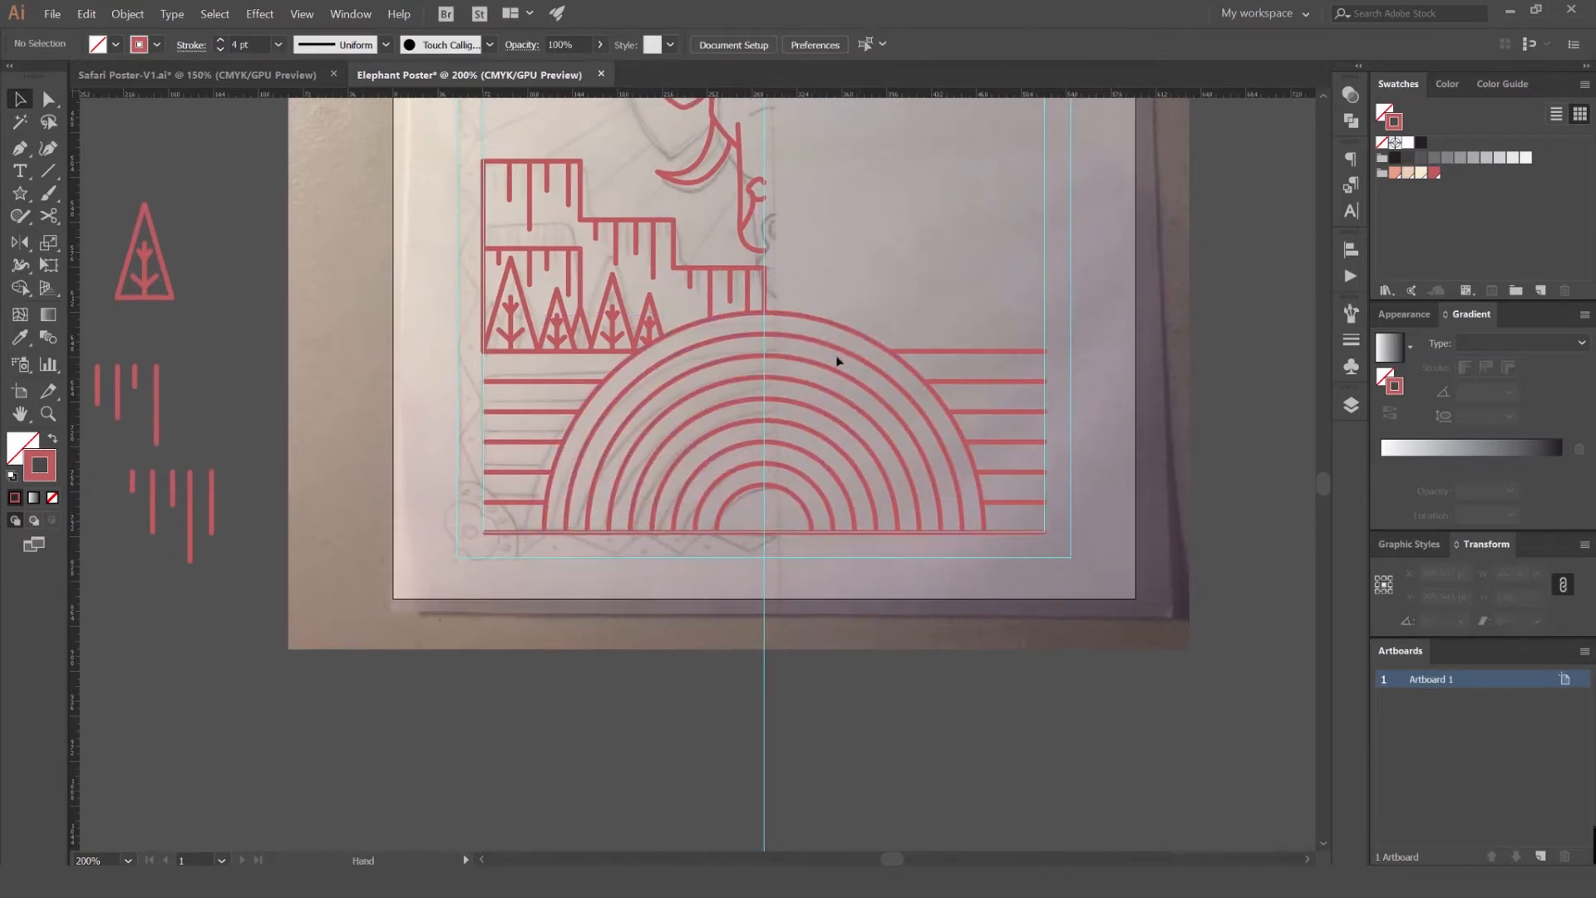
pyautogui.click(952, 355)
pyautogui.click(1013, 313)
pyautogui.scroll(-1, 950, 272)
pyautogui.moveTo(852, 244); pyautogui.dragTo(869, 366)
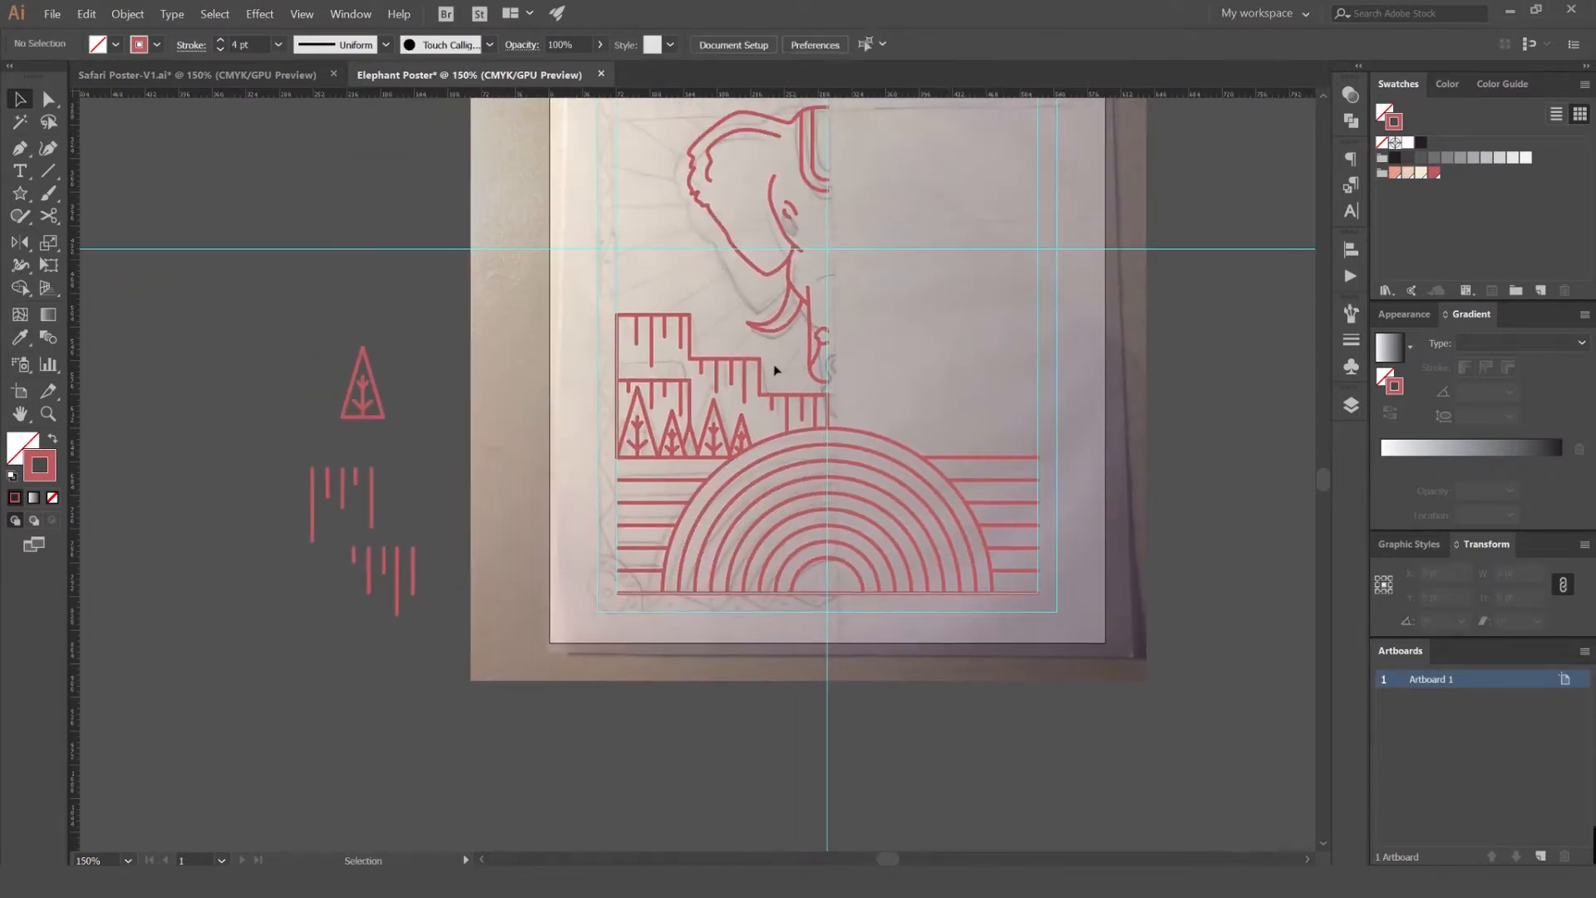
pyautogui.scroll(1, 777, 359)
pyautogui.scroll(-1, 804, 346)
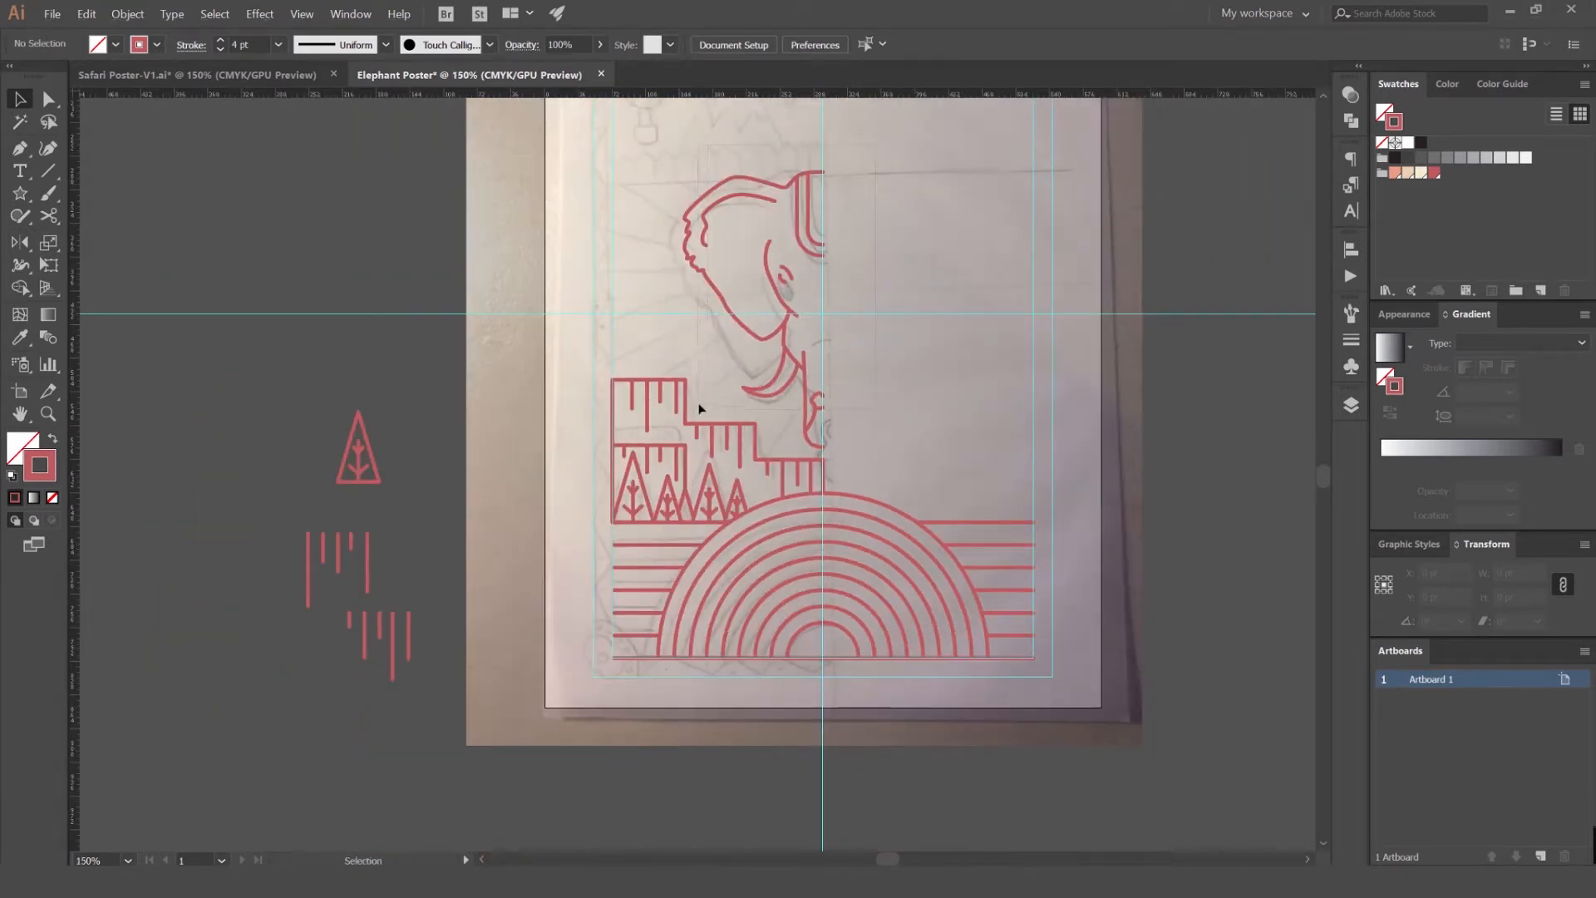
# - Reflect a copy of the half elephant head across the centre guide, using the Vertical axis
pyautogui.click(823, 426)
pyautogui.scroll(3, 819, 431)
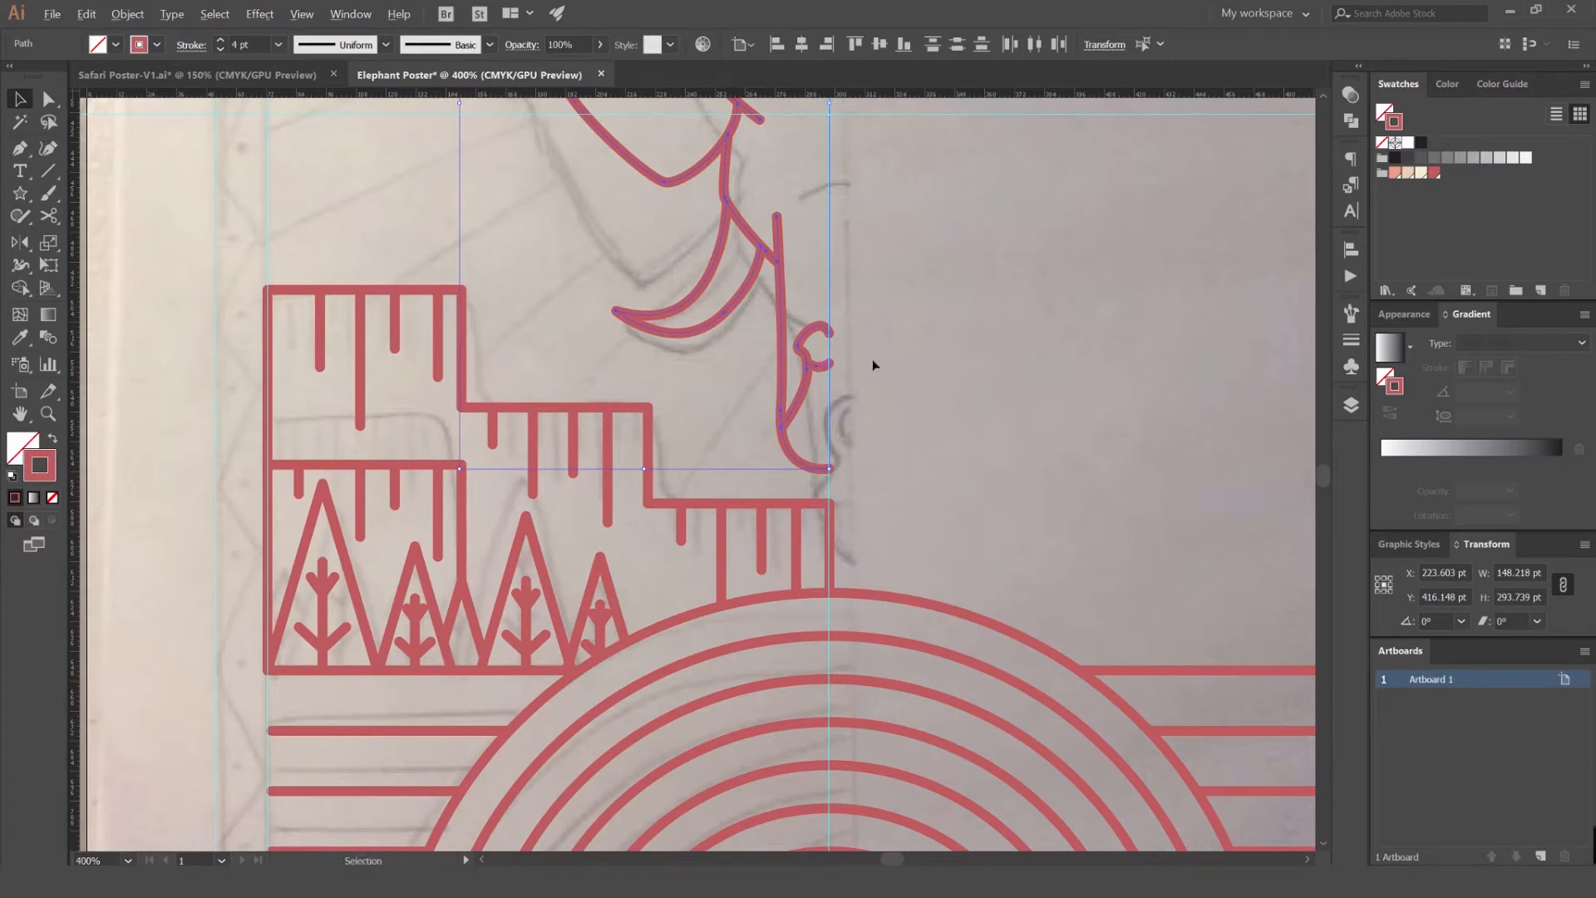
pyautogui.scroll(-5, 873, 365)
pyautogui.scroll(3, 844, 360)
pyautogui.press('o')
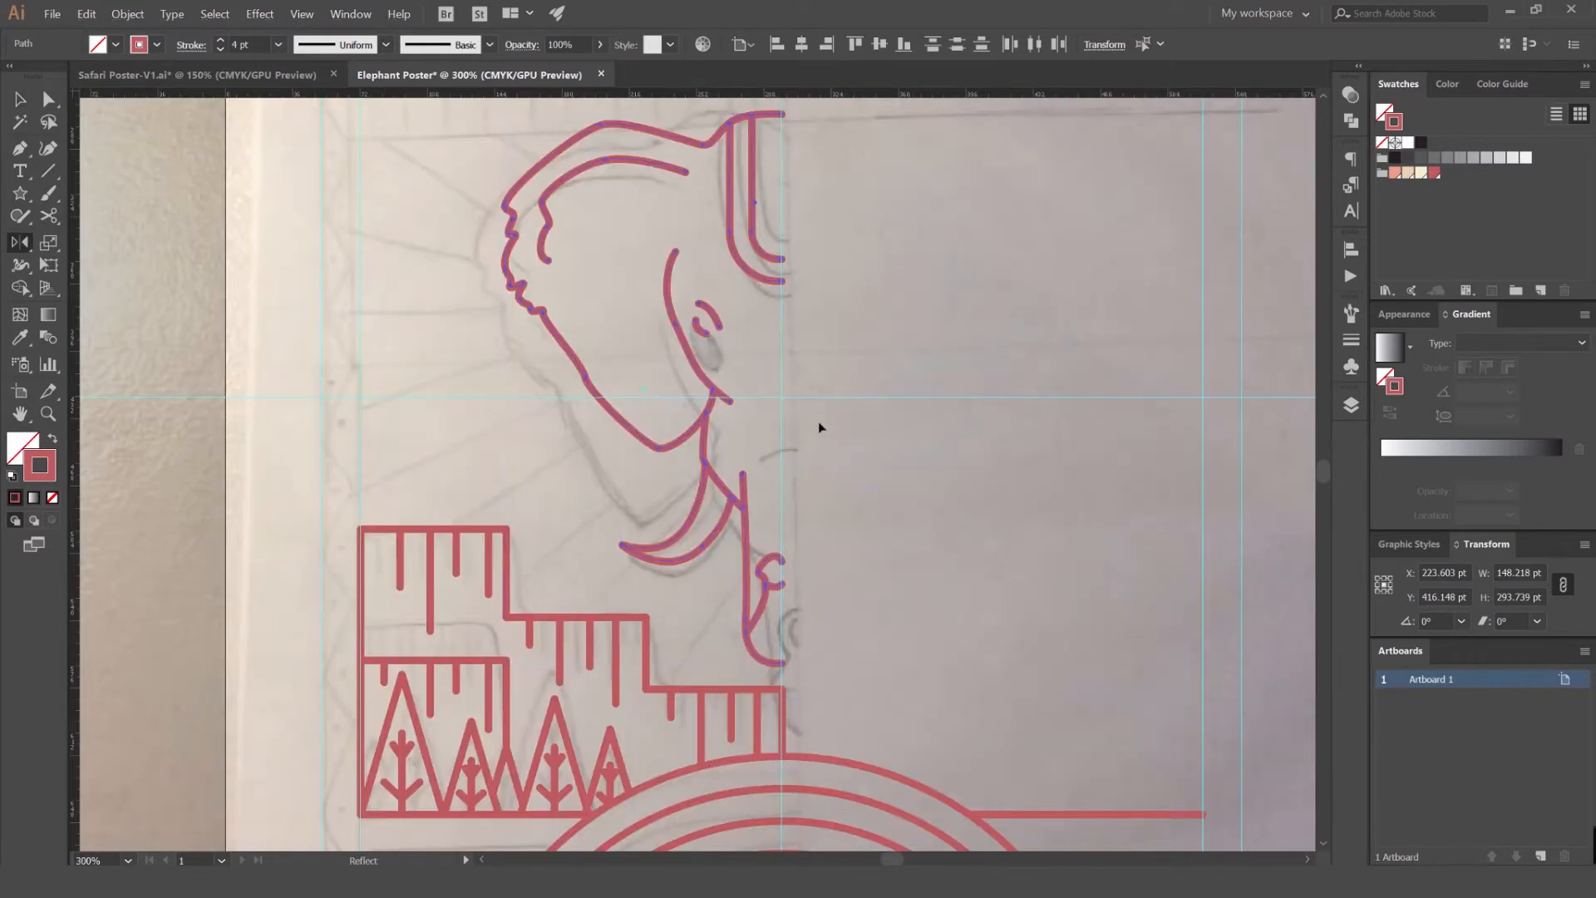
pyautogui.scroll(4, 773, 394)
pyautogui.scroll(-5, 773, 394)
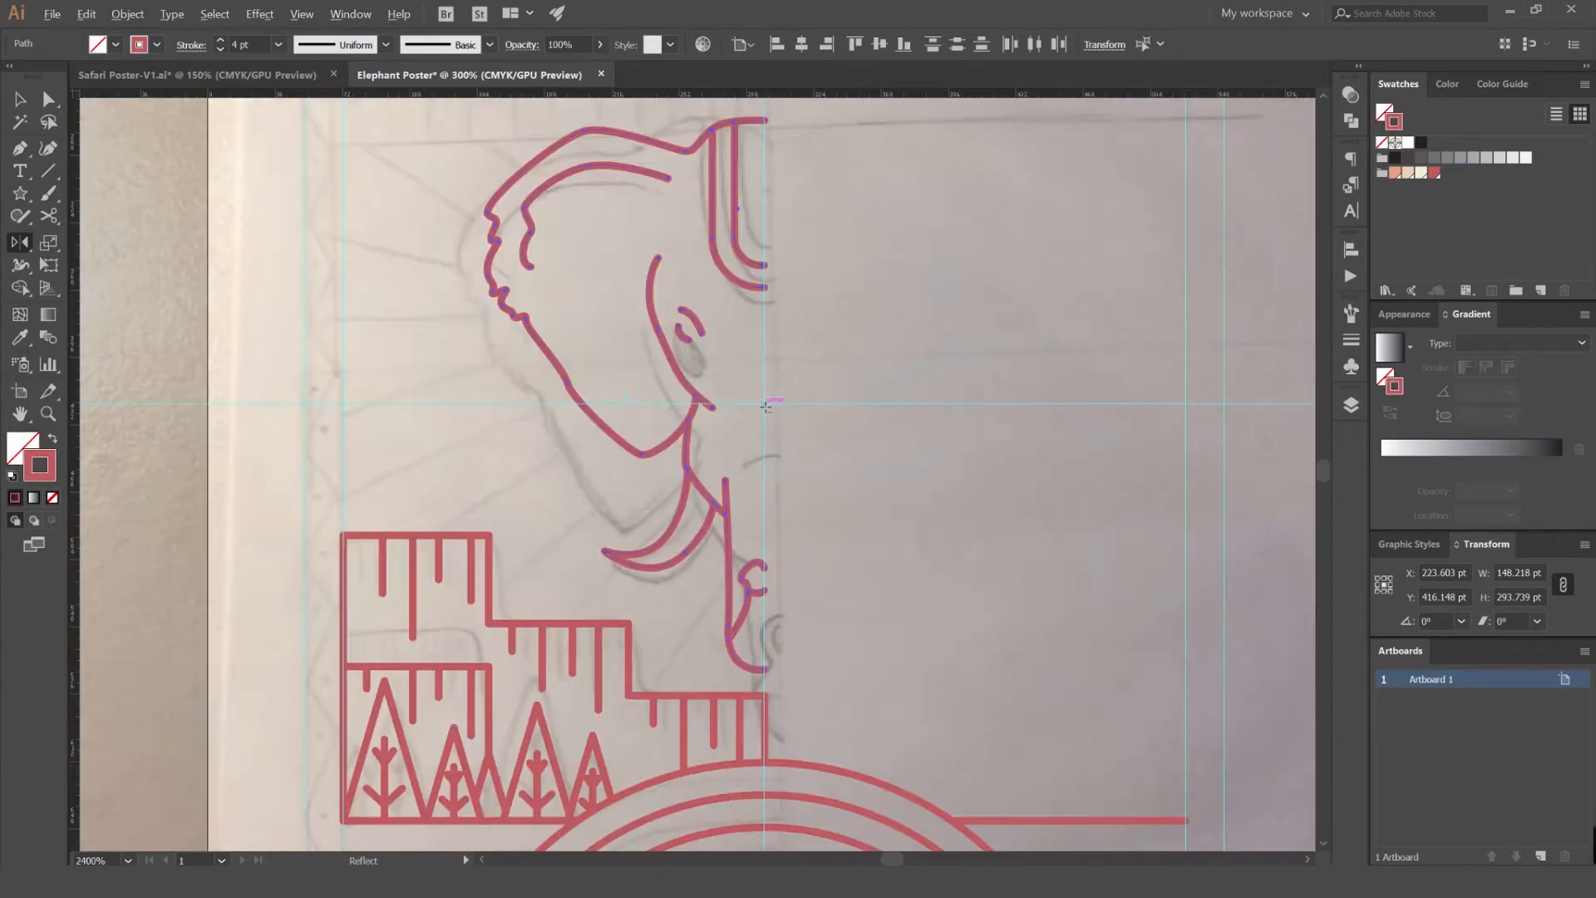
pyautogui.keyDown('alt'); pyautogui.click(763, 402); pyautogui.keyUp('alt')
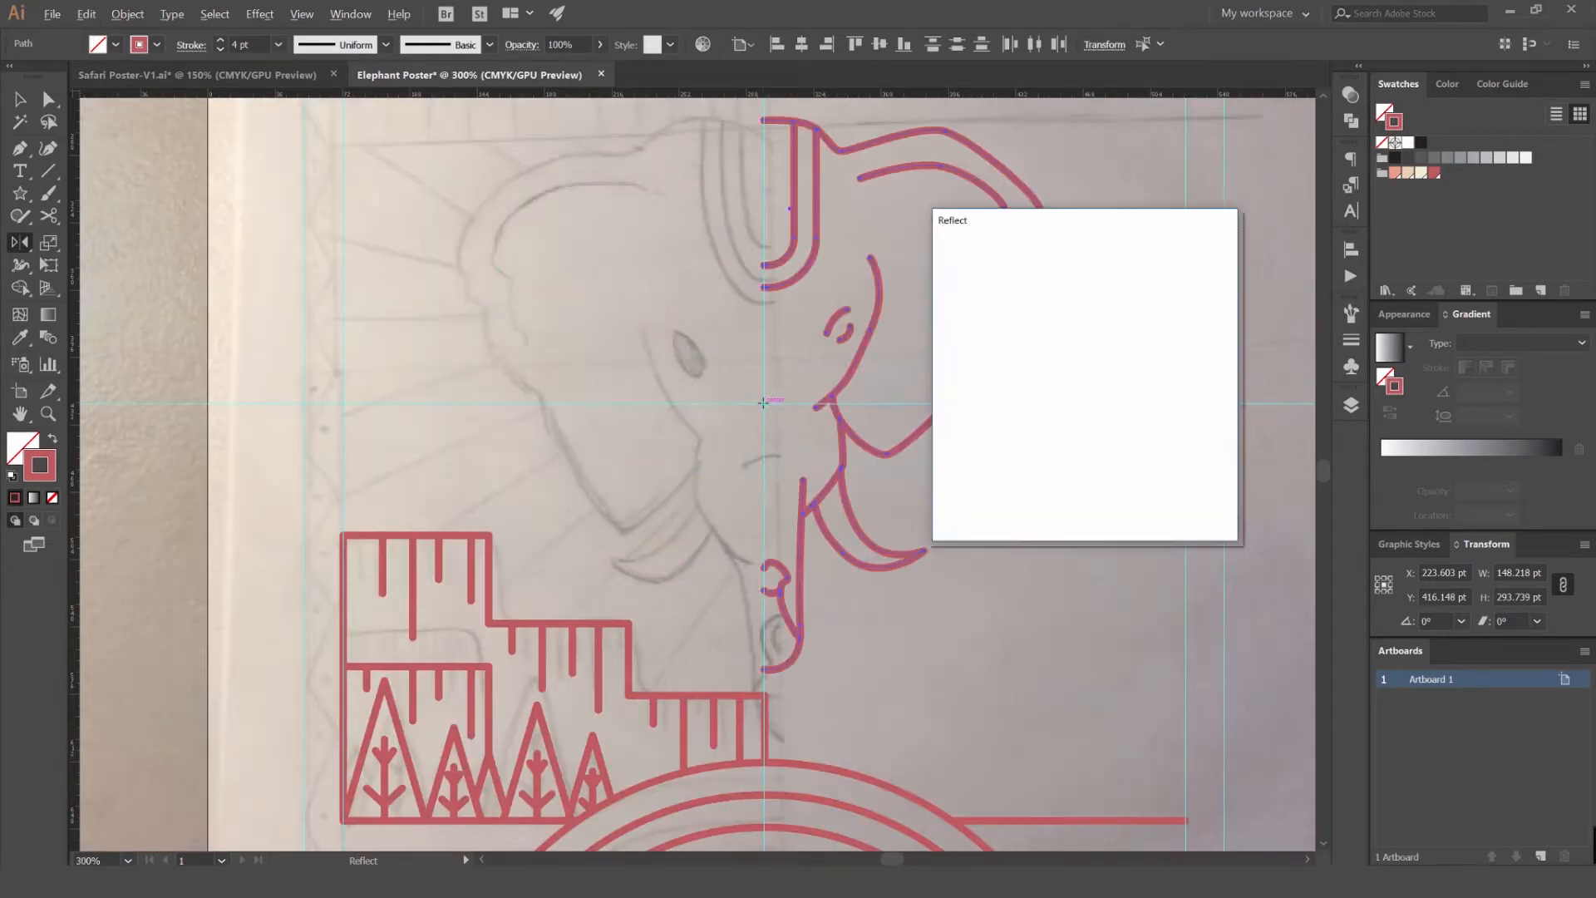
pyautogui.moveTo(1097, 229); pyautogui.dragTo(1189, 230)
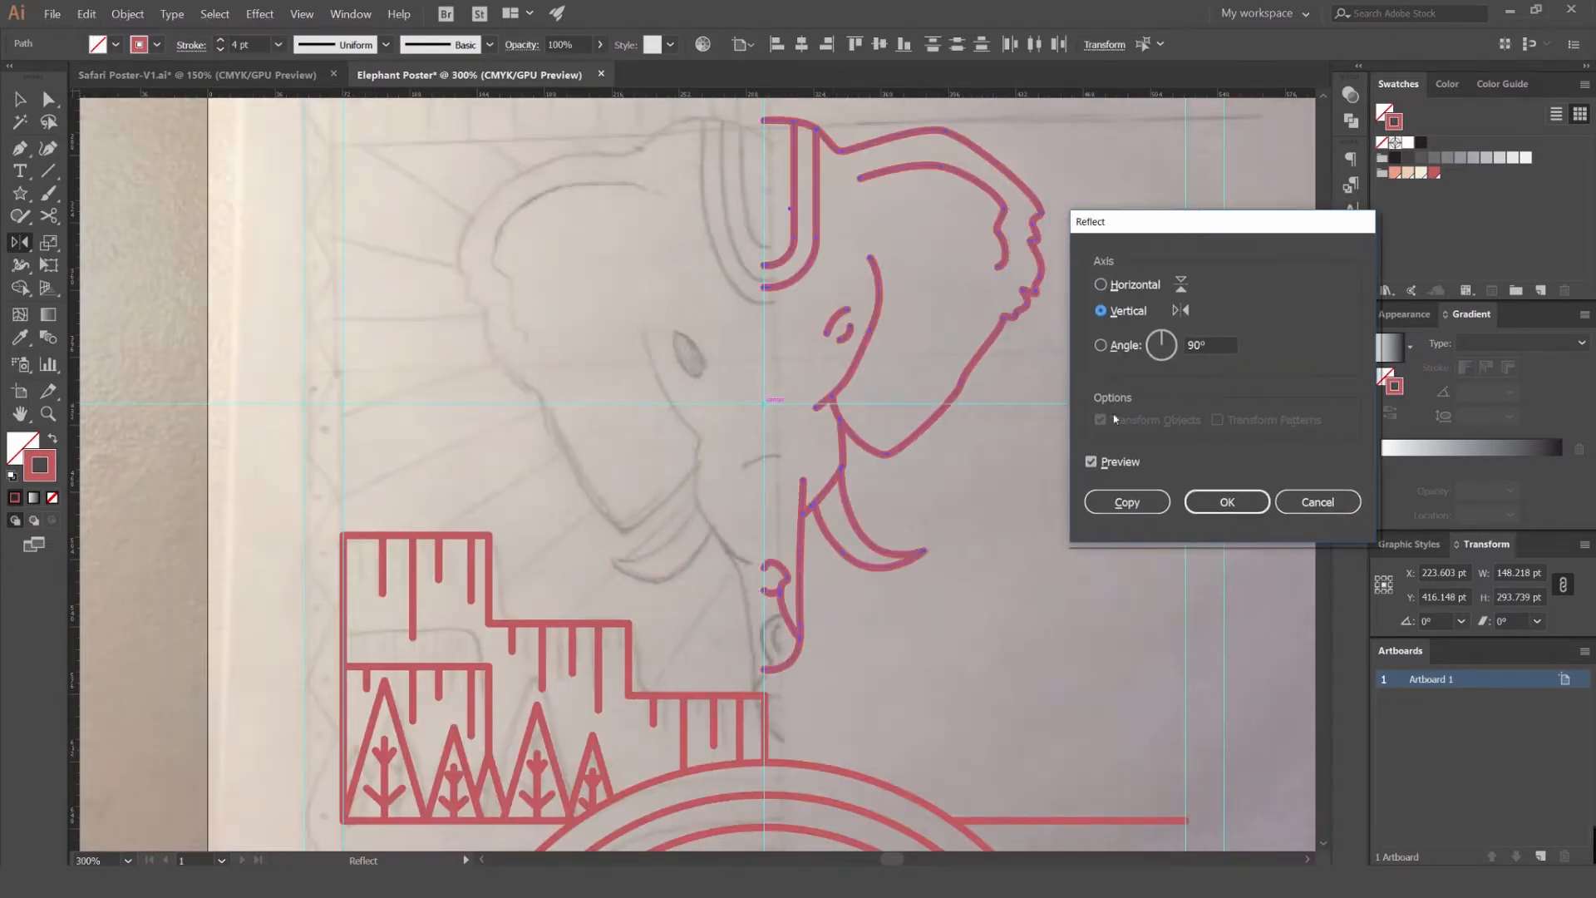
pyautogui.click(1118, 503)
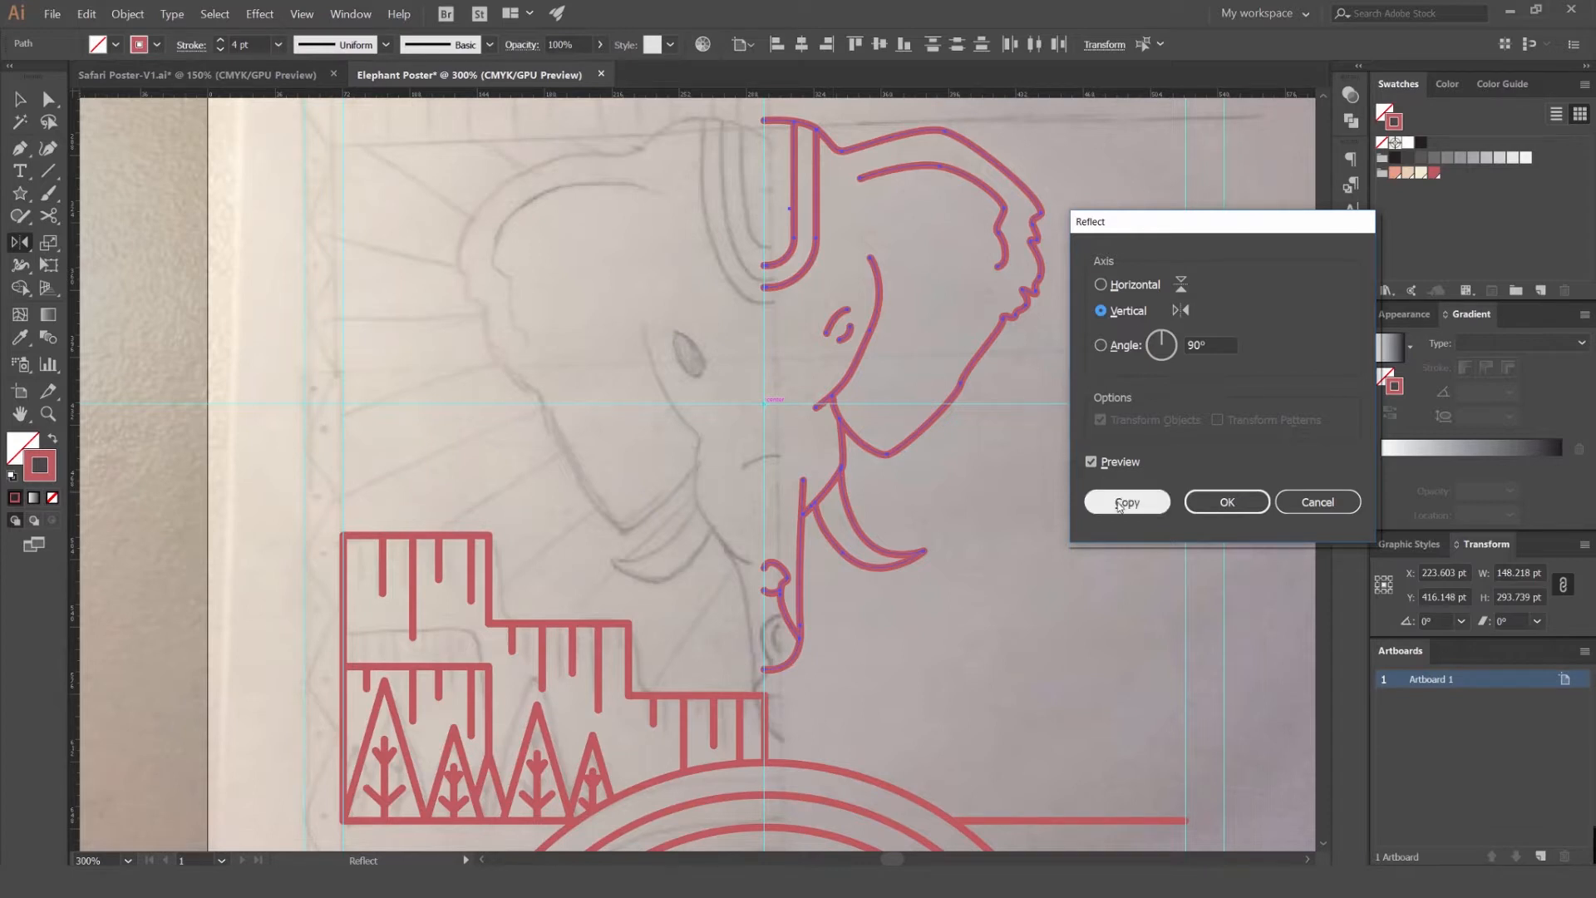
pyautogui.press('v')
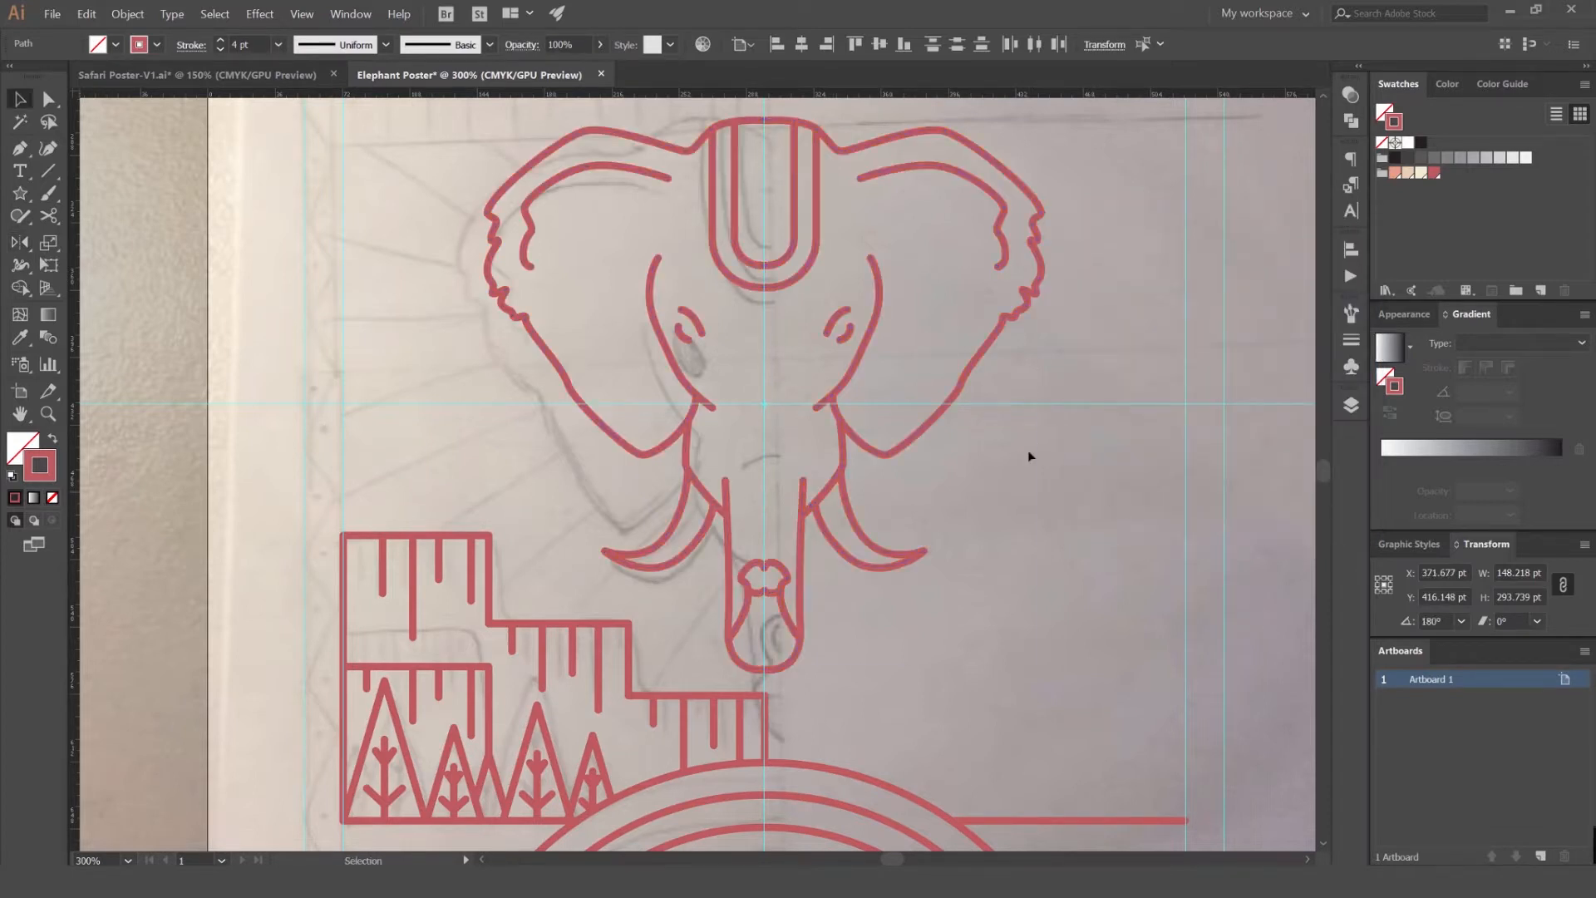
# - Group all the cliff ledge outlines and their drip lines on the left half of the poster into one object
pyautogui.click(1027, 451)
pyautogui.hotkey('ctrl', '0')
pyautogui.hotkey('ctrl', ';')
pyautogui.scroll(3, 797, 487)
pyautogui.moveTo(594, 548); pyautogui.dragTo(609, 424)
pyautogui.moveTo(623, 354); pyautogui.dragTo(484, 432)
pyautogui.keyDown('shift'); pyautogui.click(690, 376); pyautogui.keyUp('shift')
pyautogui.keyDown('shift'); pyautogui.click(756, 480); pyautogui.keyUp('shift')
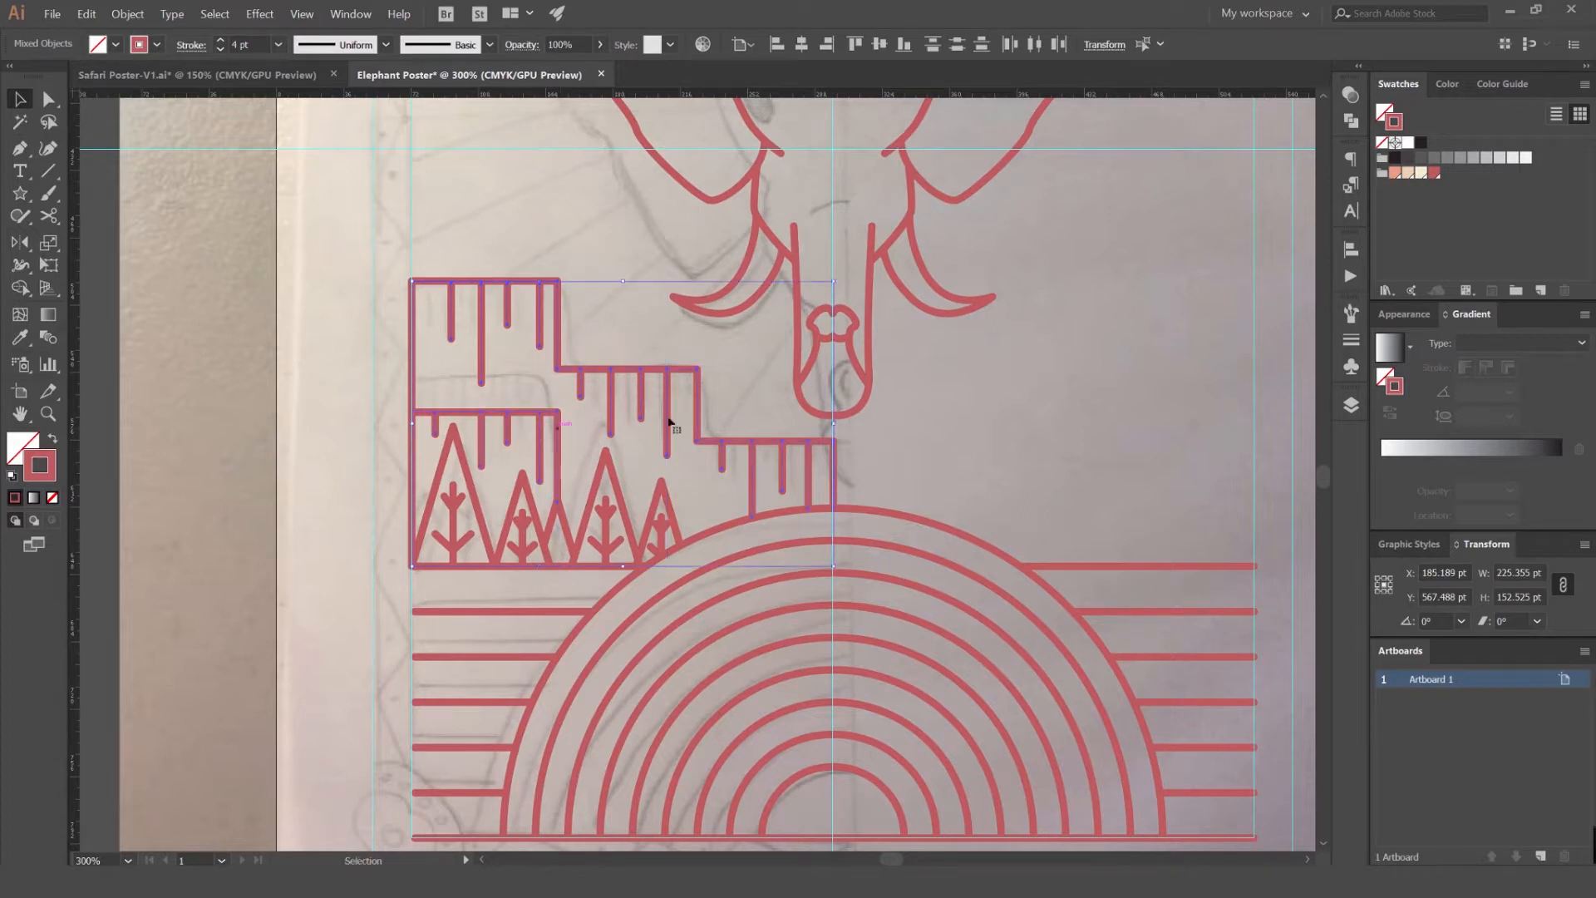
pyautogui.hotkey('ctrl', 'g')
pyautogui.click(739, 383)
pyautogui.moveTo(696, 399); pyautogui.dragTo(971, 375)
pyautogui.hotkey('ctrl', 'z')
pyautogui.click(956, 386)
# - Adjust the lengths of the lowest ledge's drip lines so that their ends vary and stop short of the outer arch
pyautogui.scroll(2, 755, 487)
pyautogui.press('a')
pyautogui.moveTo(751, 543); pyautogui.dragTo(691, 500)
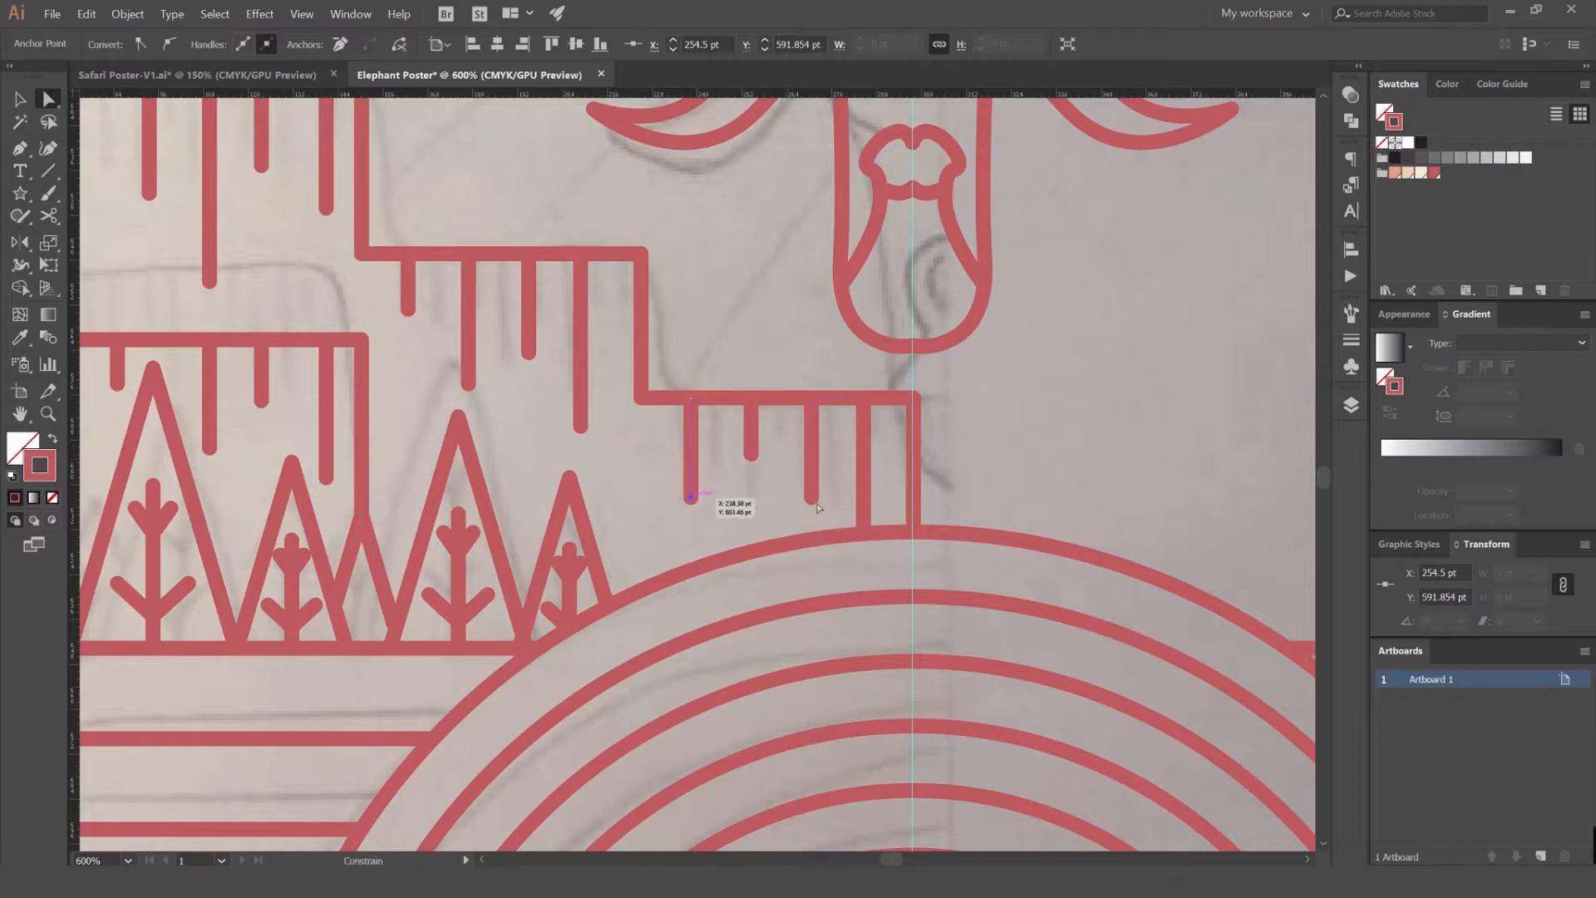
pyautogui.click(864, 532)
pyautogui.moveTo(864, 536); pyautogui.dragTo(812, 486)
pyautogui.click(996, 422)
pyautogui.moveTo(703, 440); pyautogui.dragTo(812, 397)
# - Reflect a copy of the cliff group across the centre guide, using the ledge's corner on the guide as the origin
pyautogui.keyDown('alt'); pyautogui.scroll(-2, 811, 397); pyautogui.keyUp('alt')
pyautogui.press('v')
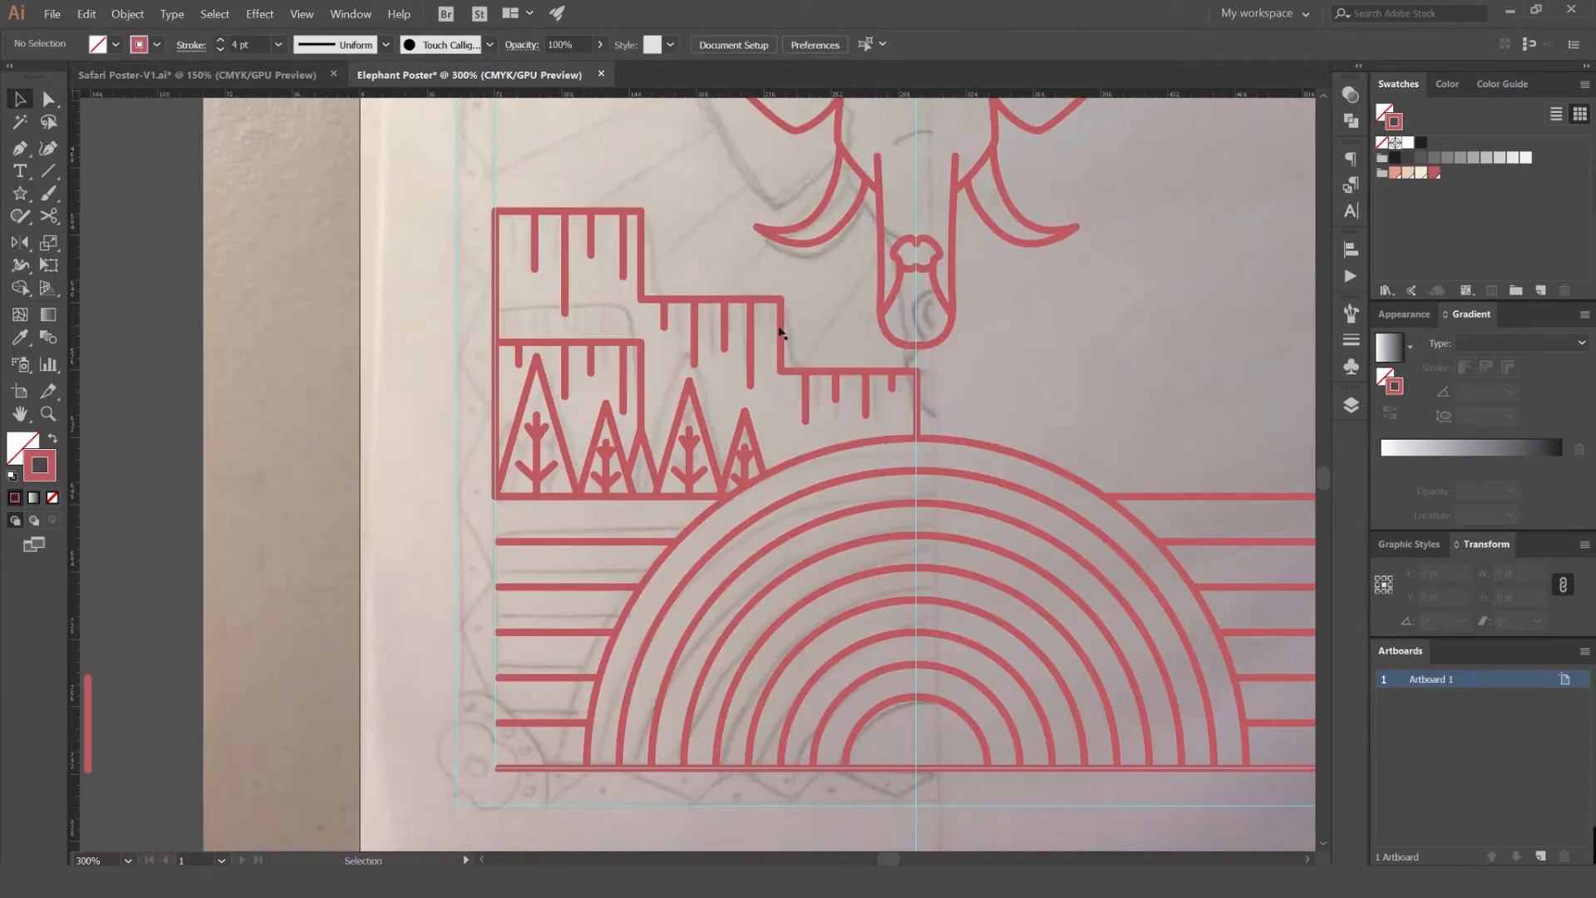
pyautogui.click(917, 370)
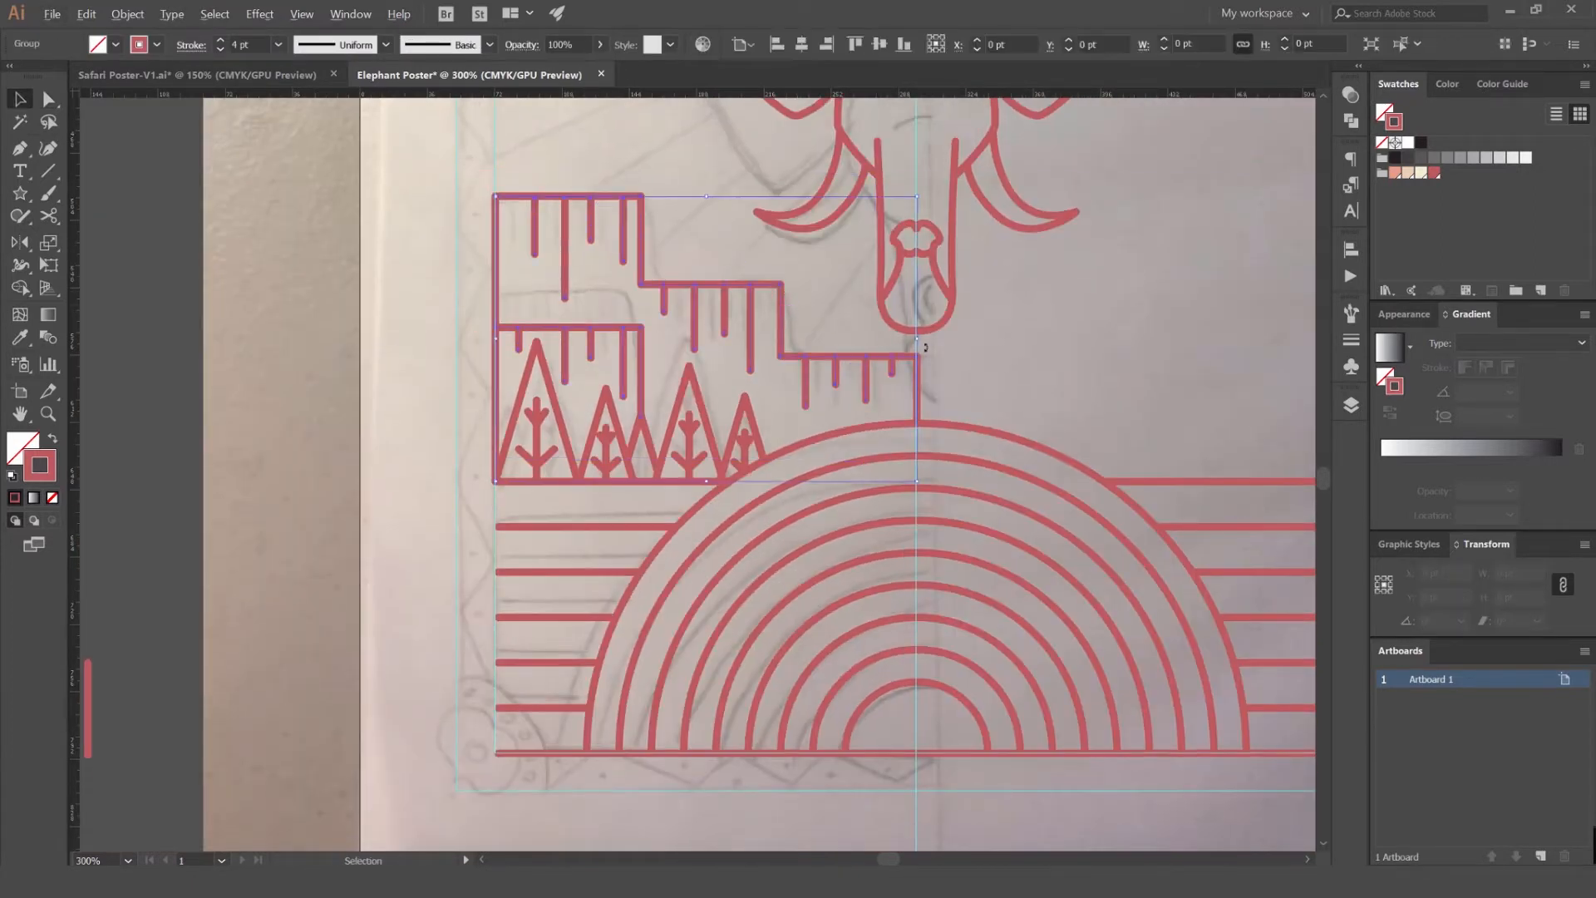
pyautogui.keyDown('alt'); pyautogui.scroll(1, 924, 358); pyautogui.keyUp('alt')
pyautogui.moveTo(823, 367); pyautogui.dragTo(738, 382)
pyautogui.press('o')
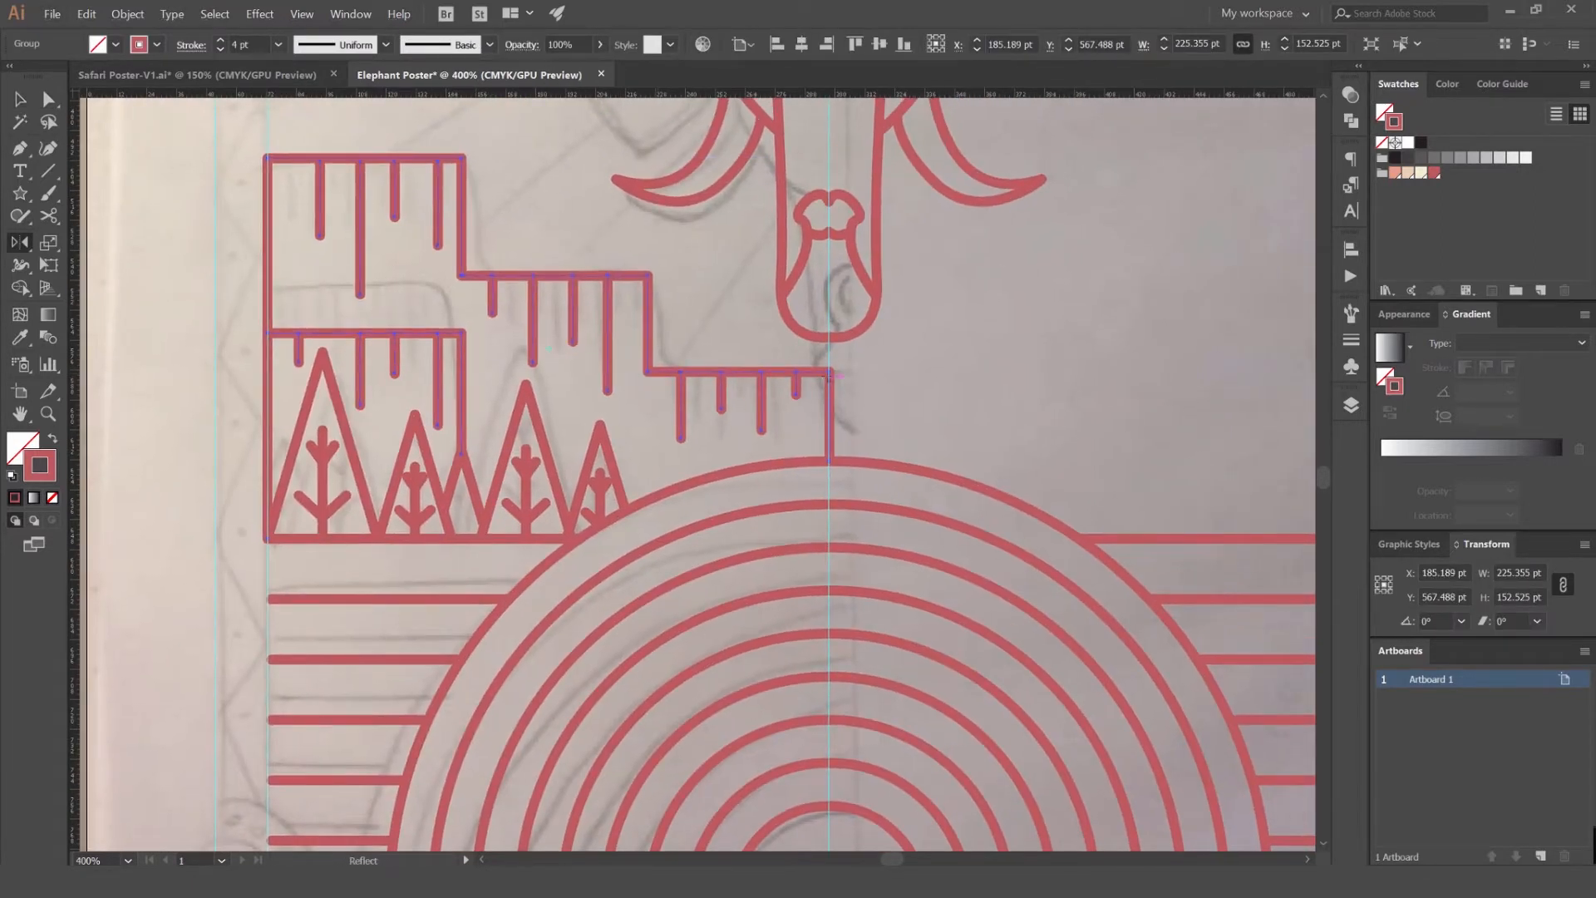
pyautogui.keyDown('alt'); pyautogui.click(830, 377); pyautogui.keyUp('alt')
pyautogui.press('Return')
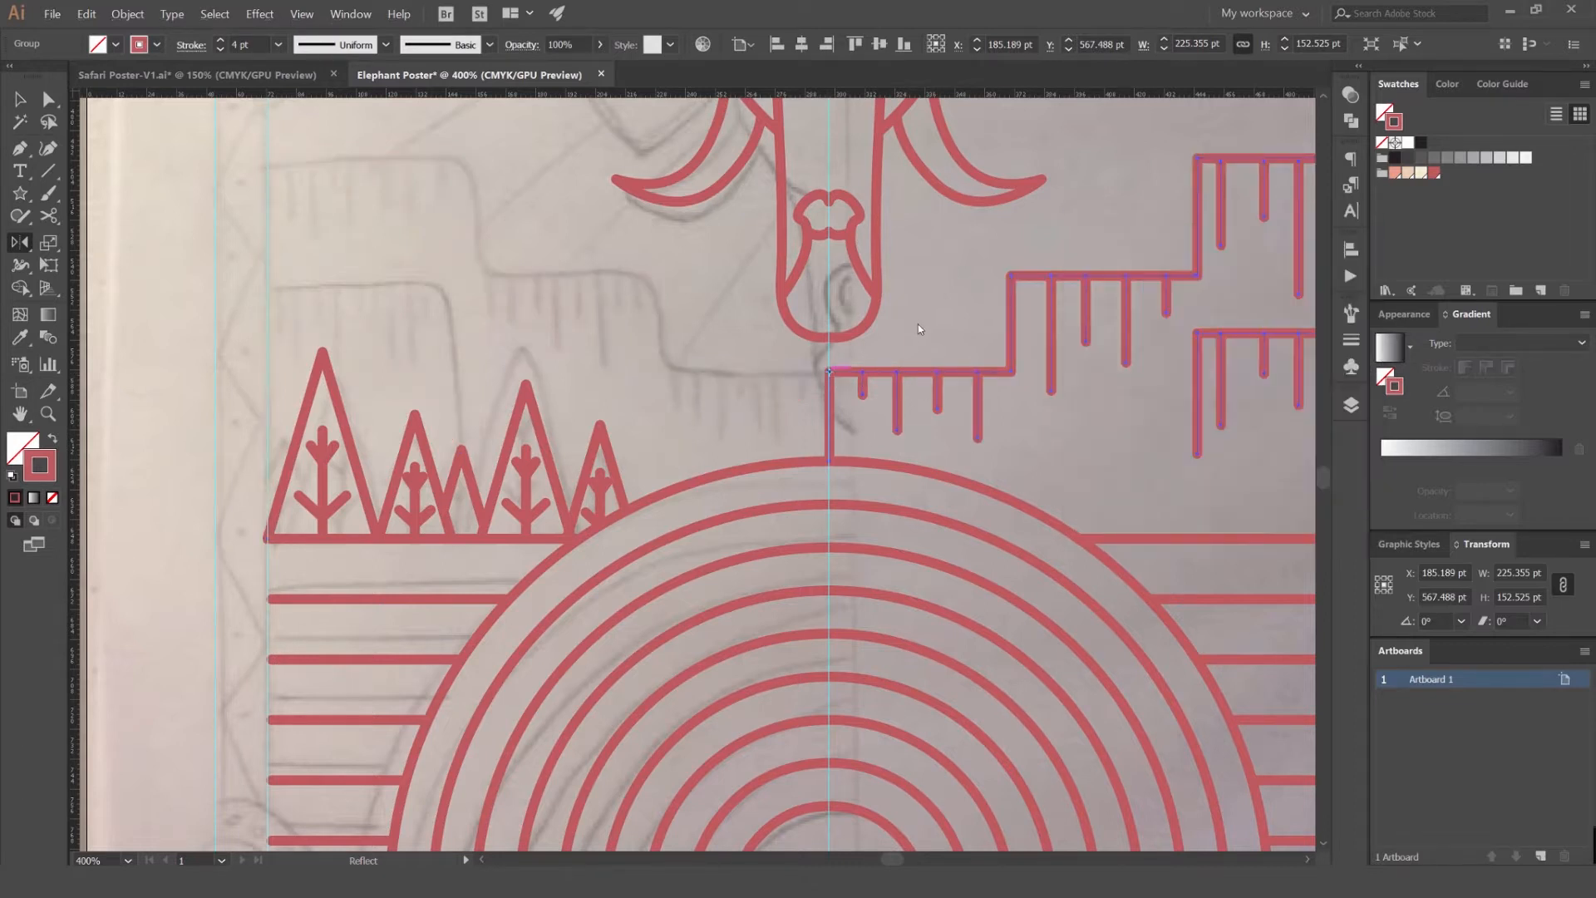
pyautogui.hotkey('ctrl', 'z')
# - Group all the trees on the left half of the poster into one object
pyautogui.press('v')
pyautogui.click(653, 441)
pyautogui.click(607, 456)
pyautogui.keyDown('shift'); pyautogui.click(525, 463); pyautogui.keyUp('shift')
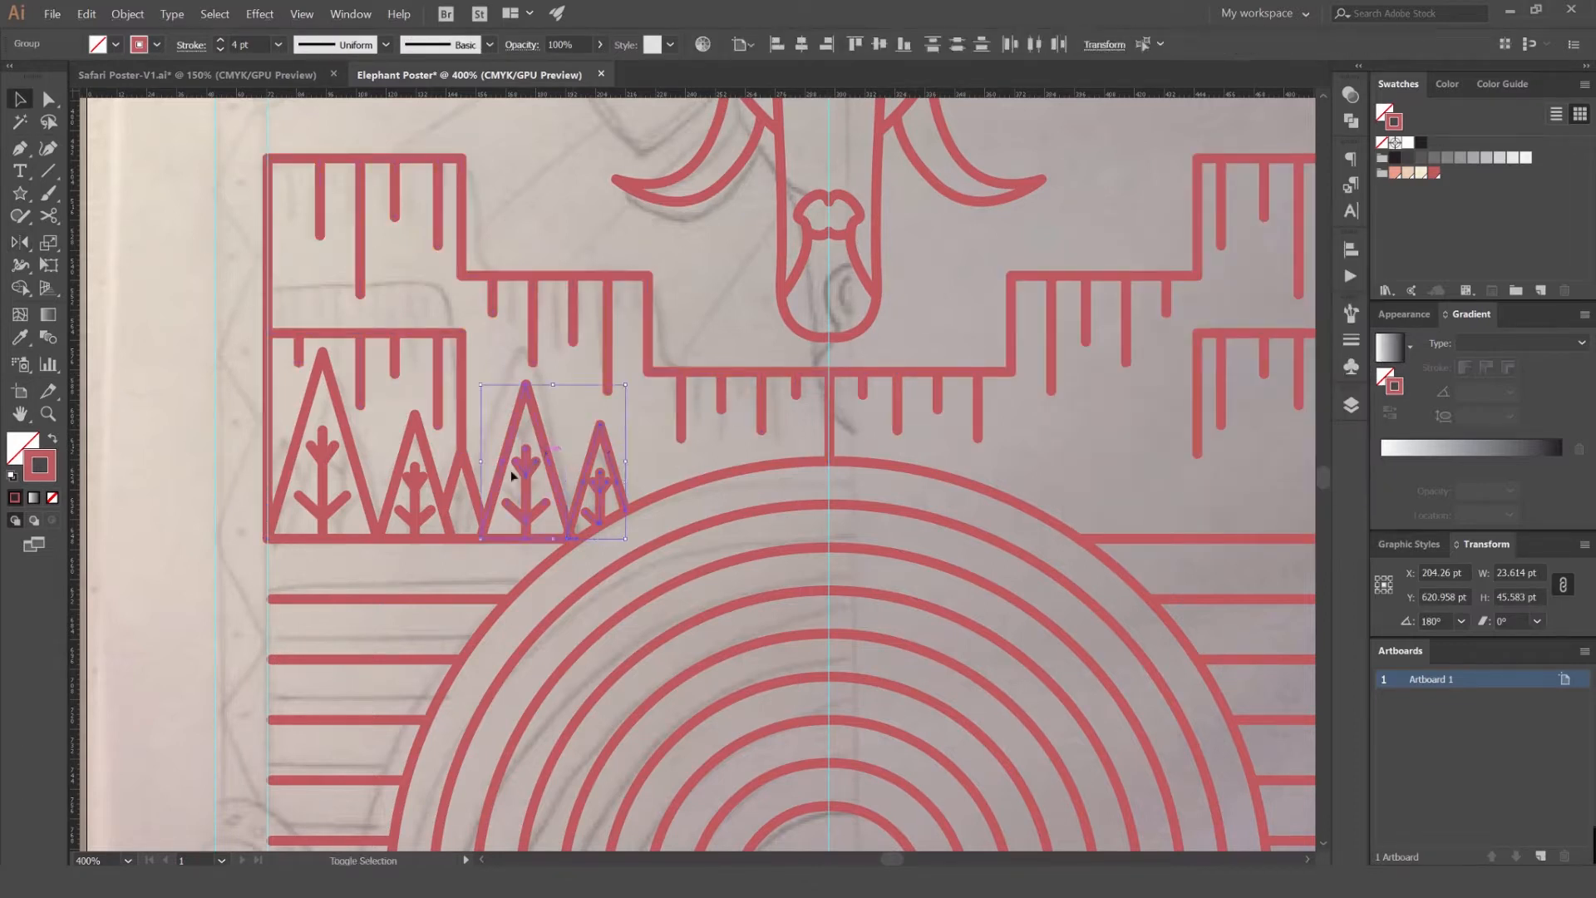
pyautogui.keyDown('shift'); pyautogui.click(469, 493); pyautogui.keyUp('shift')
pyautogui.keyDown('shift'); pyautogui.click(420, 465); pyautogui.keyUp('shift')
pyautogui.keyDown('shift'); pyautogui.click(350, 448); pyautogui.keyUp('shift')
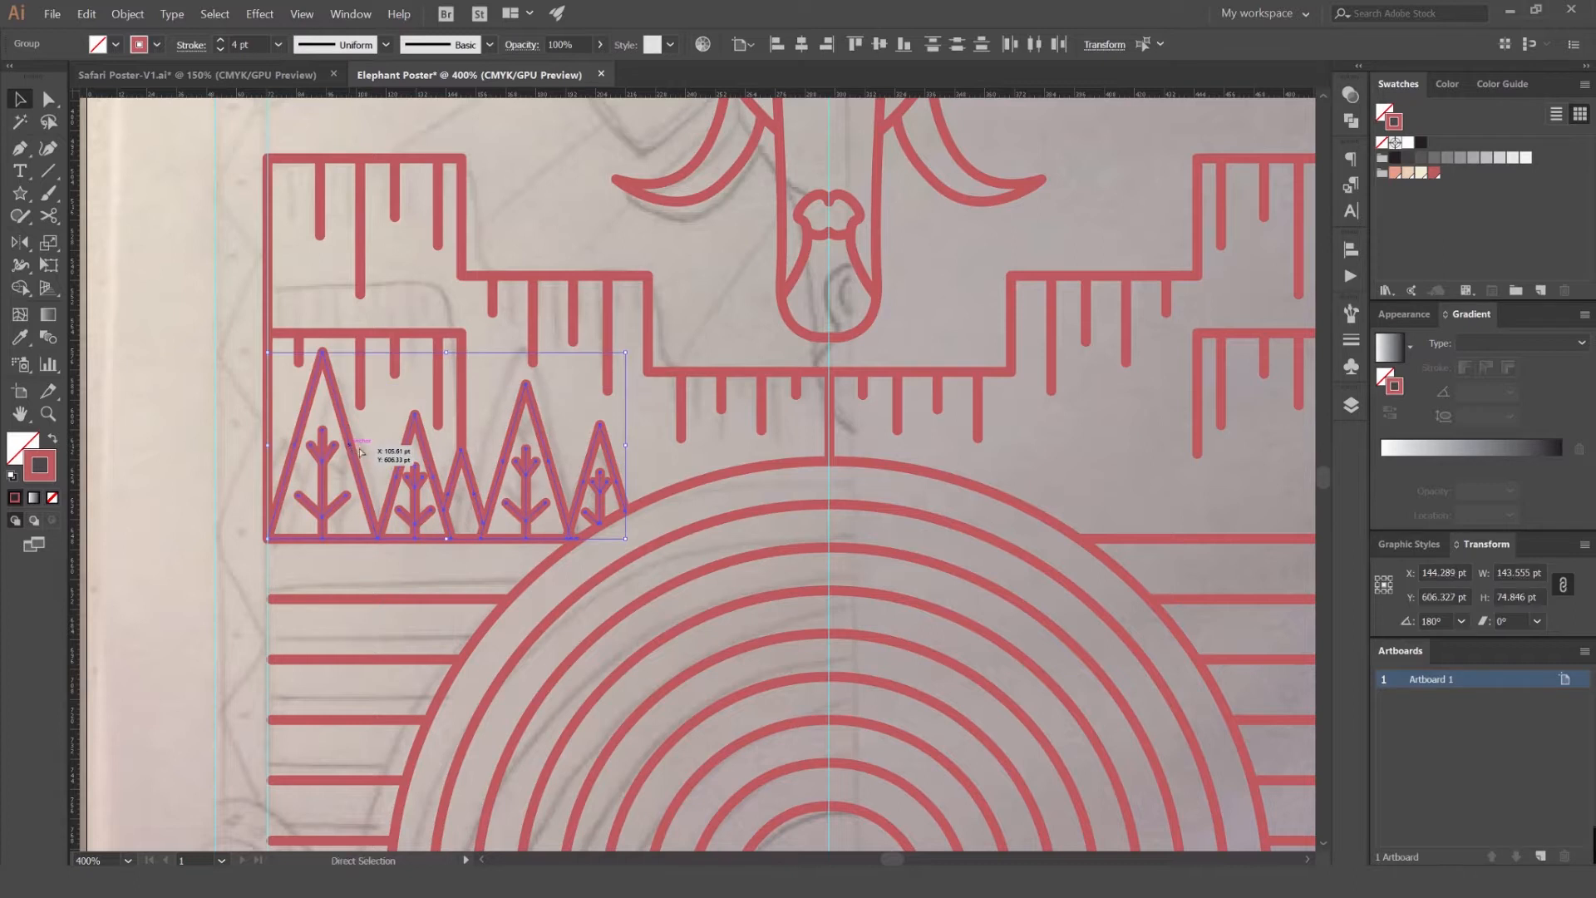
pyautogui.hotkey('ctrl', 'g')
pyautogui.moveTo(607, 449); pyautogui.dragTo(848, 518)
pyautogui.hotkey('ctrl', 'z')
# - Reflect a copy of the tree group across the centre guide, using the Vertical axis
pyautogui.press('o')
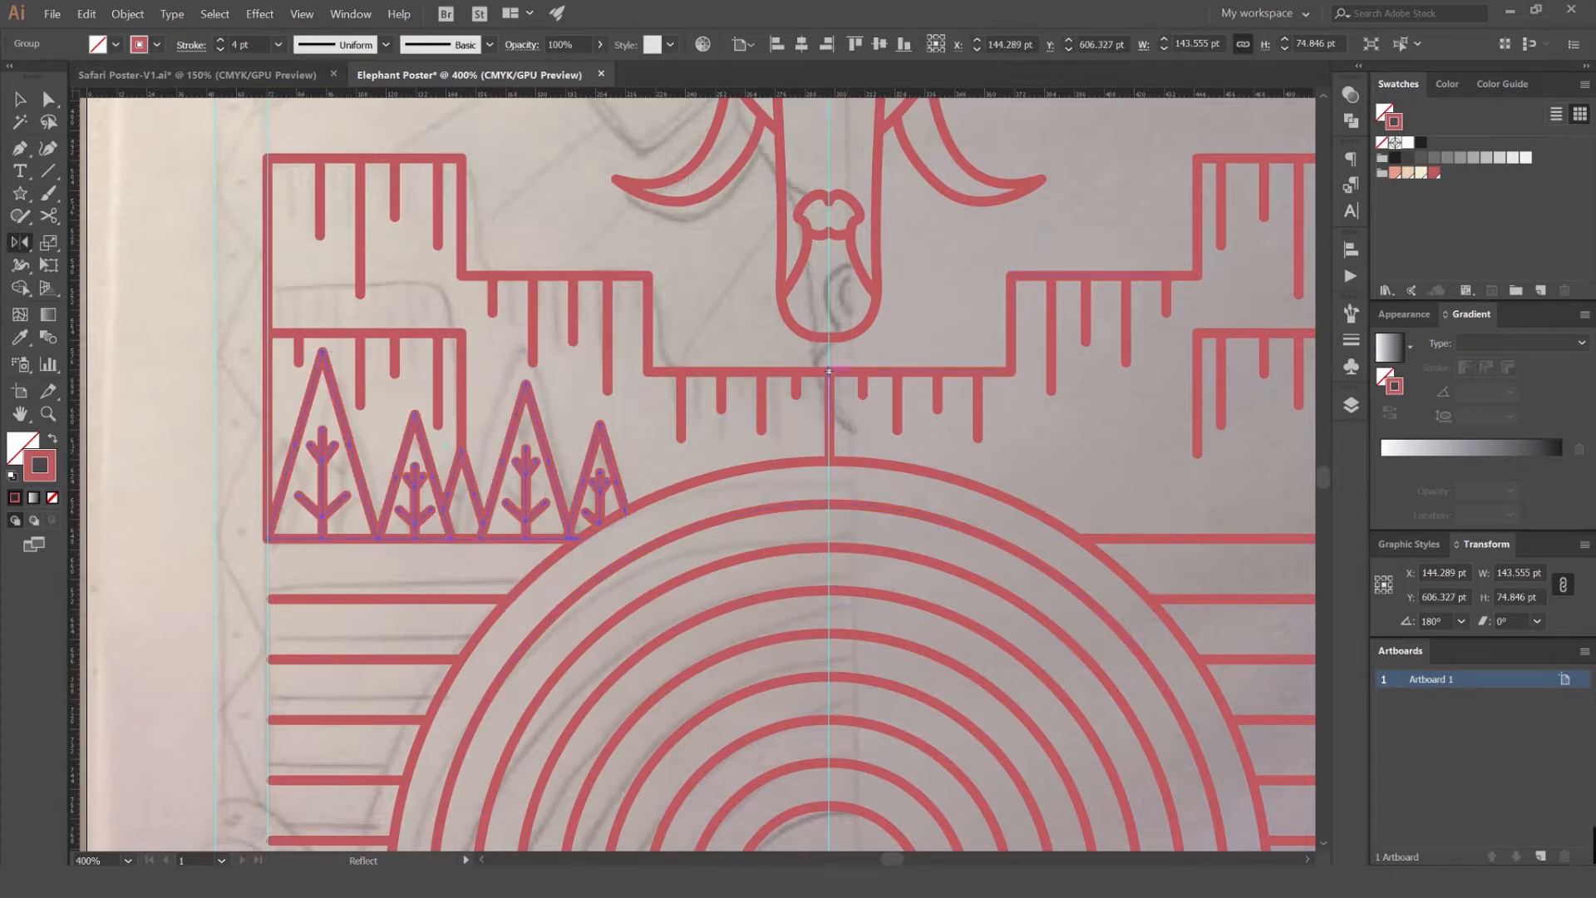
pyautogui.keyDown('alt'); pyautogui.click(828, 371); pyautogui.keyUp('alt')
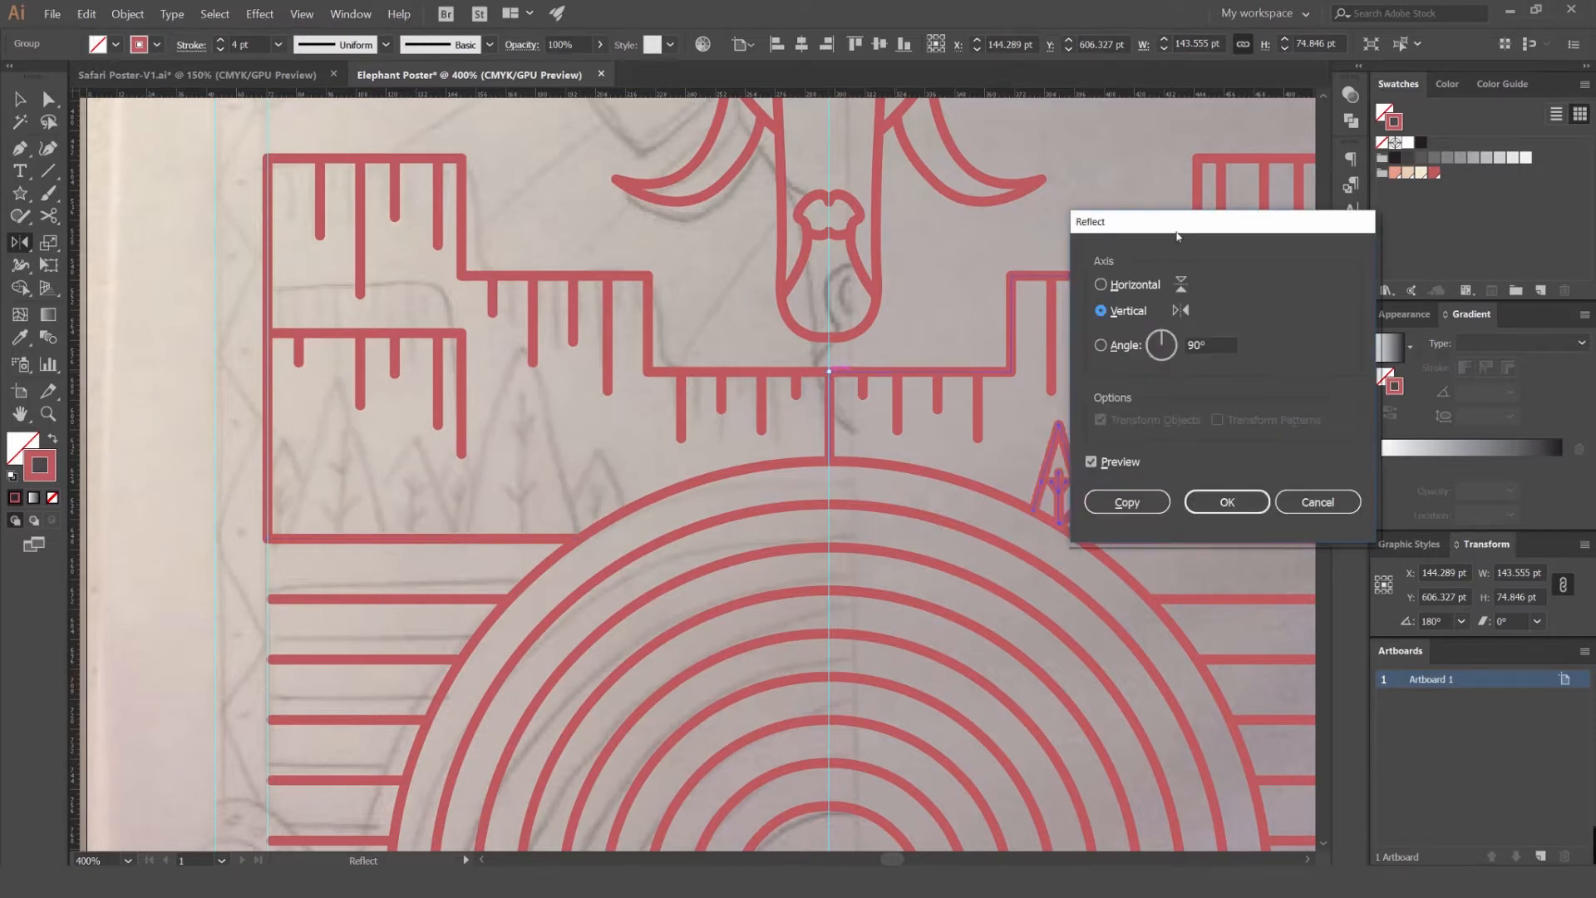
pyautogui.moveTo(1170, 232); pyautogui.dragTo(1213, 232)
pyautogui.click(1171, 502)
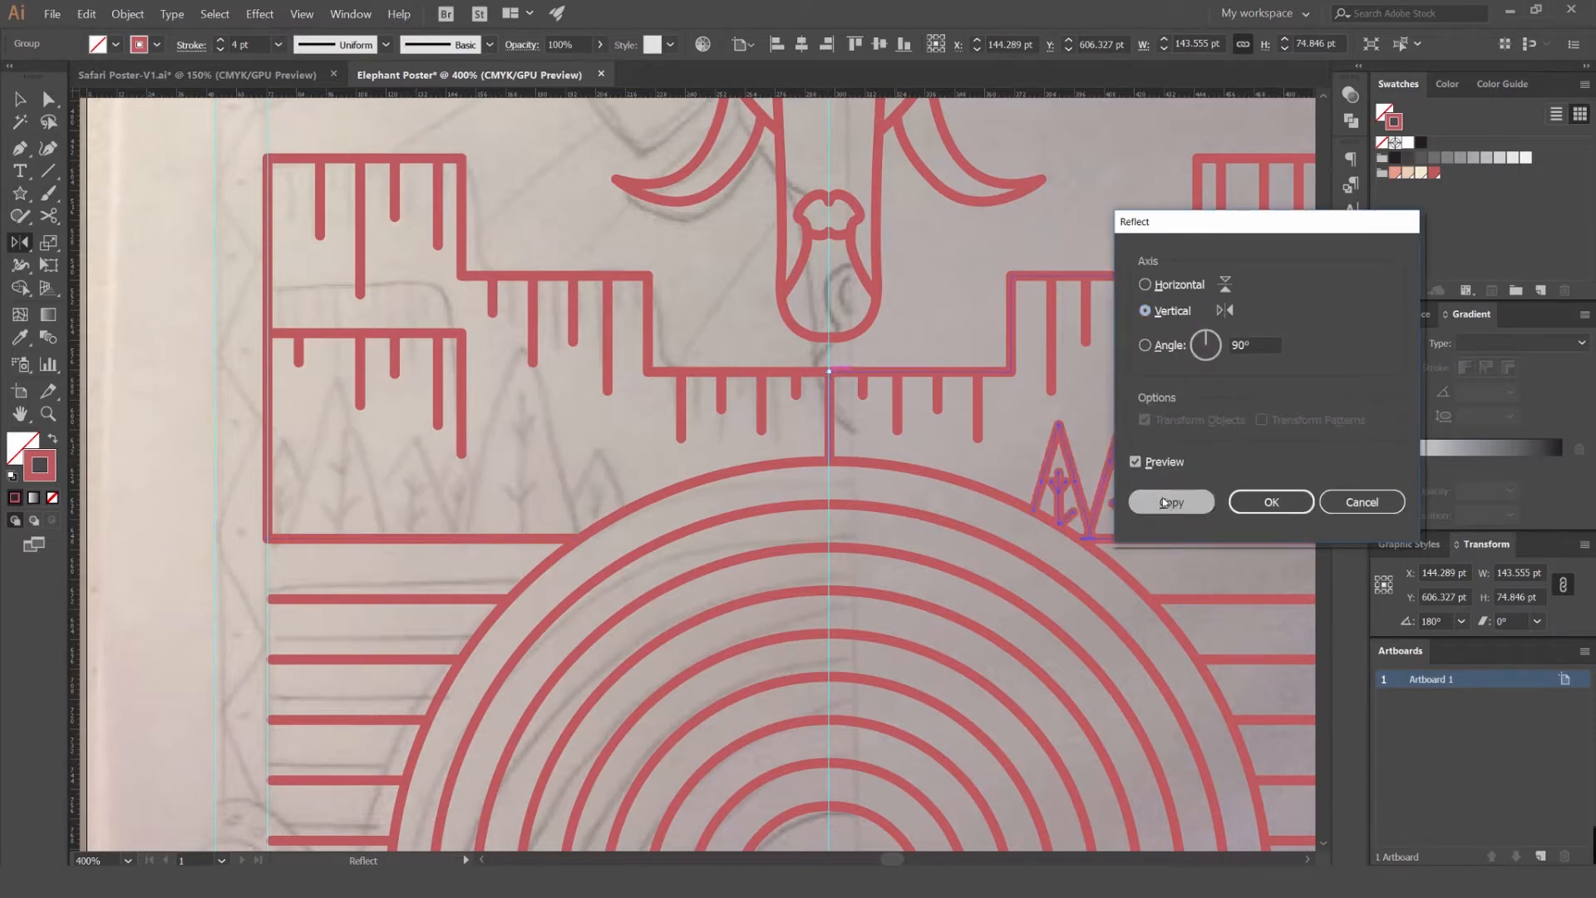
pyautogui.press('v')
pyautogui.click(944, 311)
# - Examine the mirrored poster composition at different magnifications with the guides hidden
pyautogui.scroll(-3, 946, 309)
pyautogui.moveTo(952, 281); pyautogui.dragTo(878, 322)
pyautogui.hotkey('ctrl', ';')
pyautogui.moveTo(966, 284); pyautogui.dragTo(918, 303)
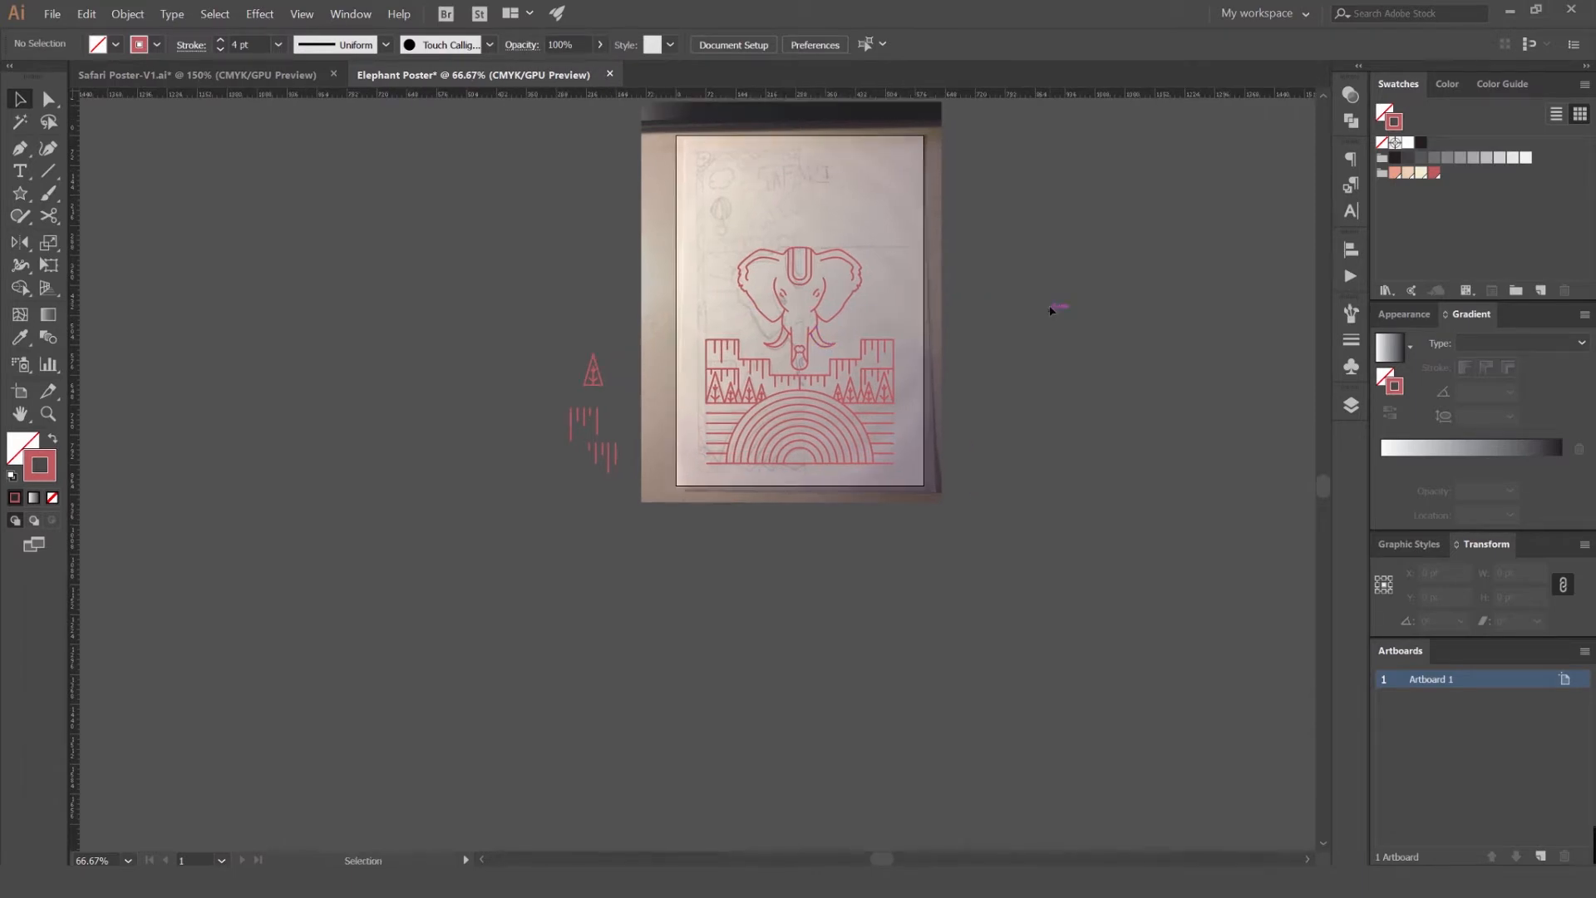
pyautogui.scroll(1, 897, 283)
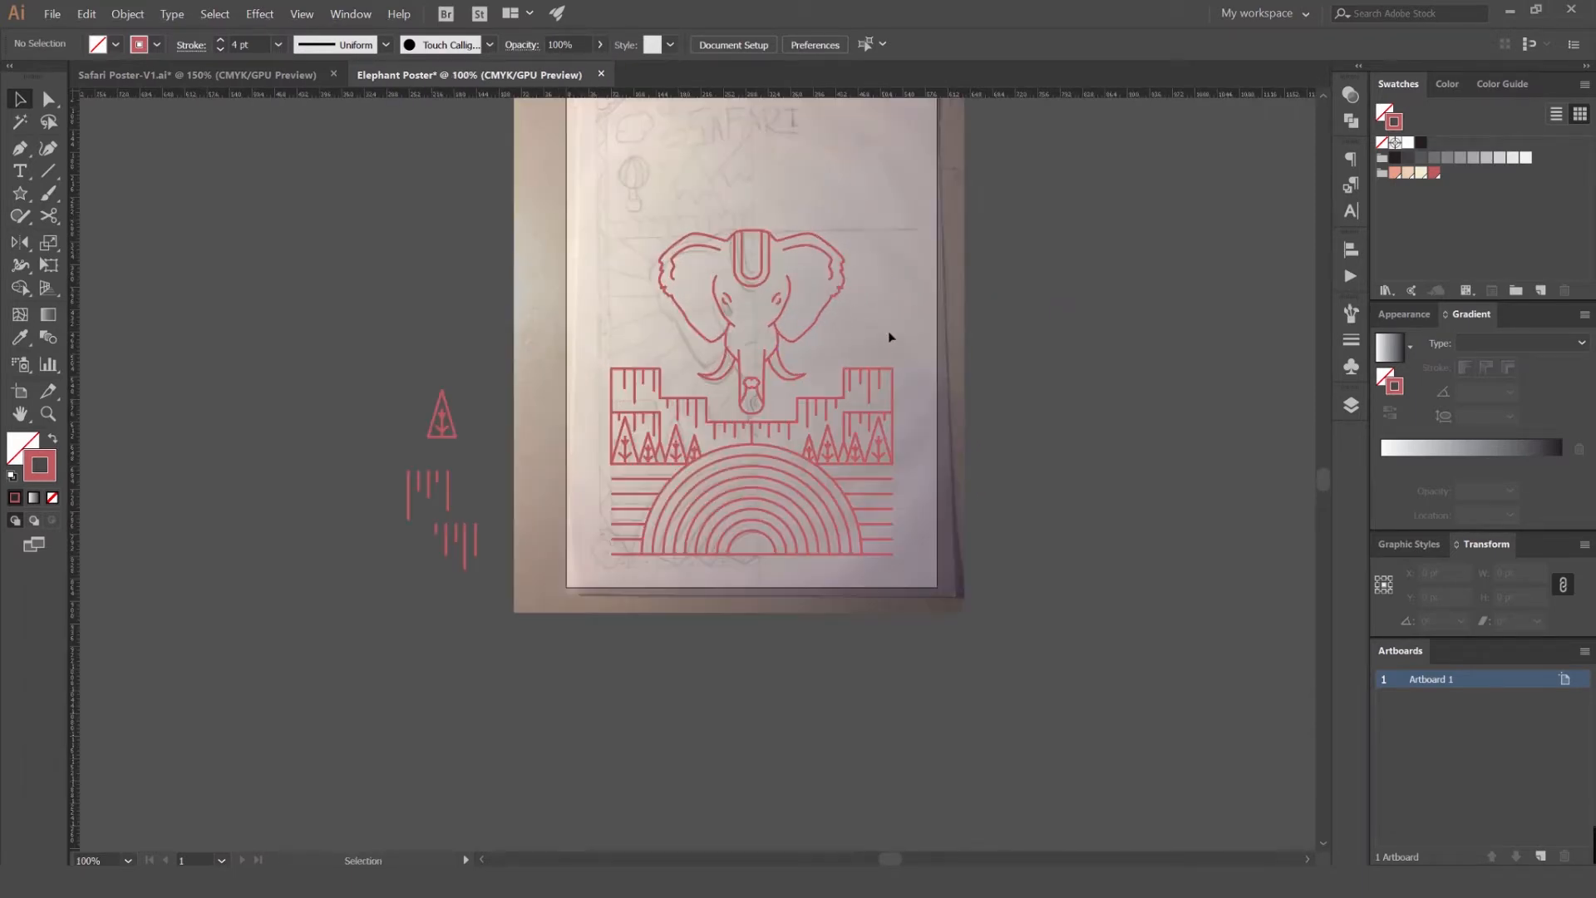
pyautogui.scroll(1, 763, 376)
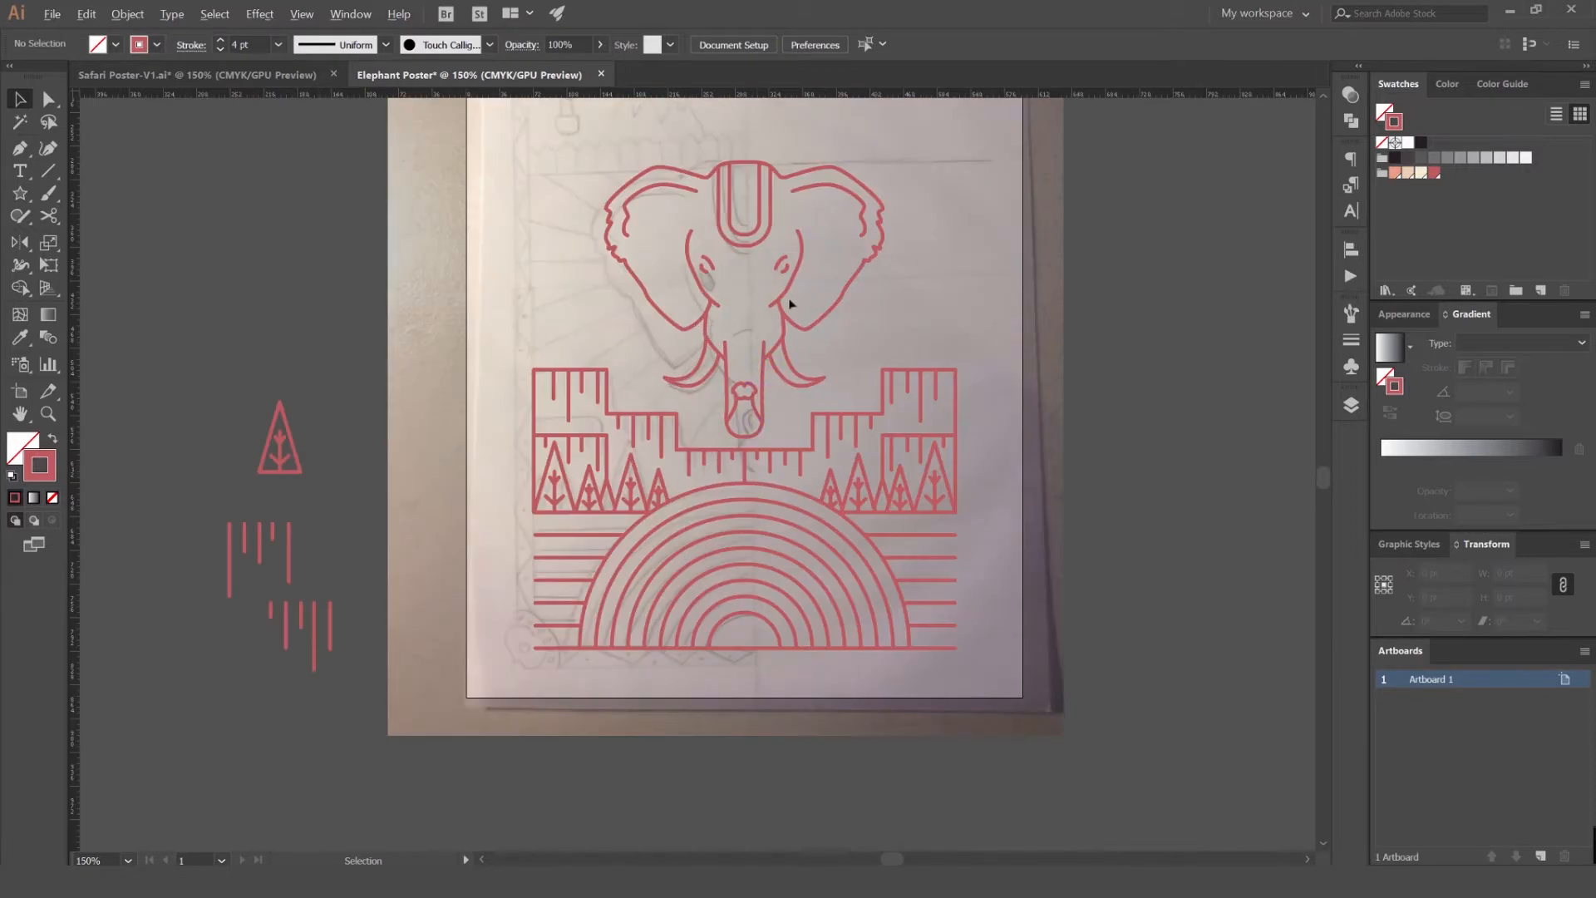
pyautogui.moveTo(807, 310); pyautogui.dragTo(824, 367)
pyautogui.scroll(-1, 736, 261)
pyautogui.moveTo(803, 274); pyautogui.dragTo(810, 377)
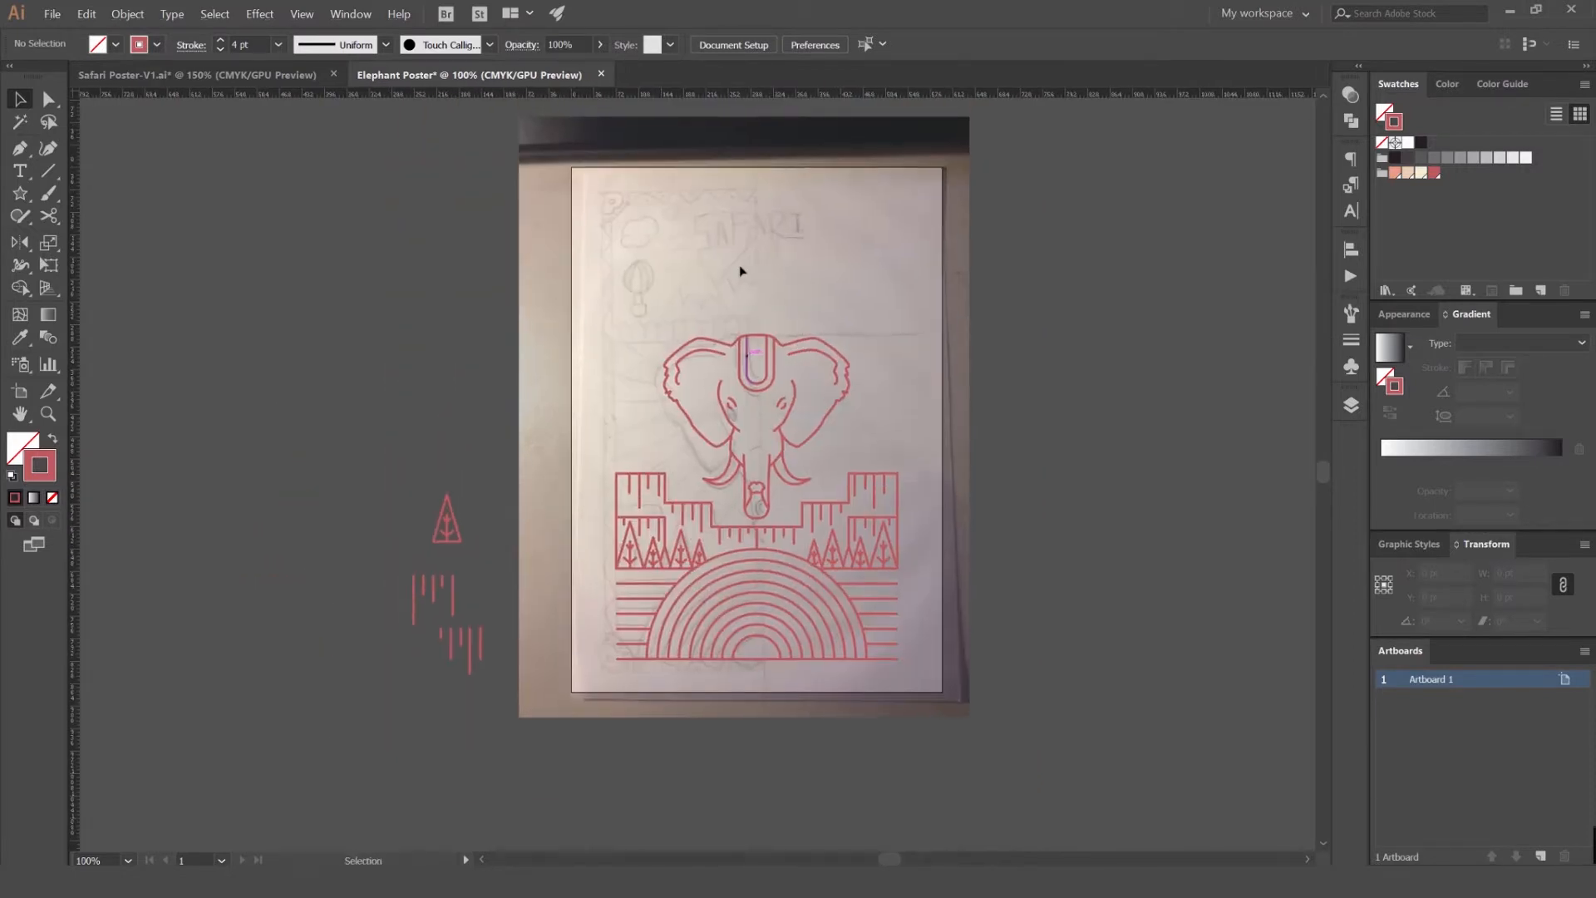
pyautogui.scroll(1, 784, 340)
pyautogui.moveTo(786, 223); pyautogui.dragTo(751, 148)
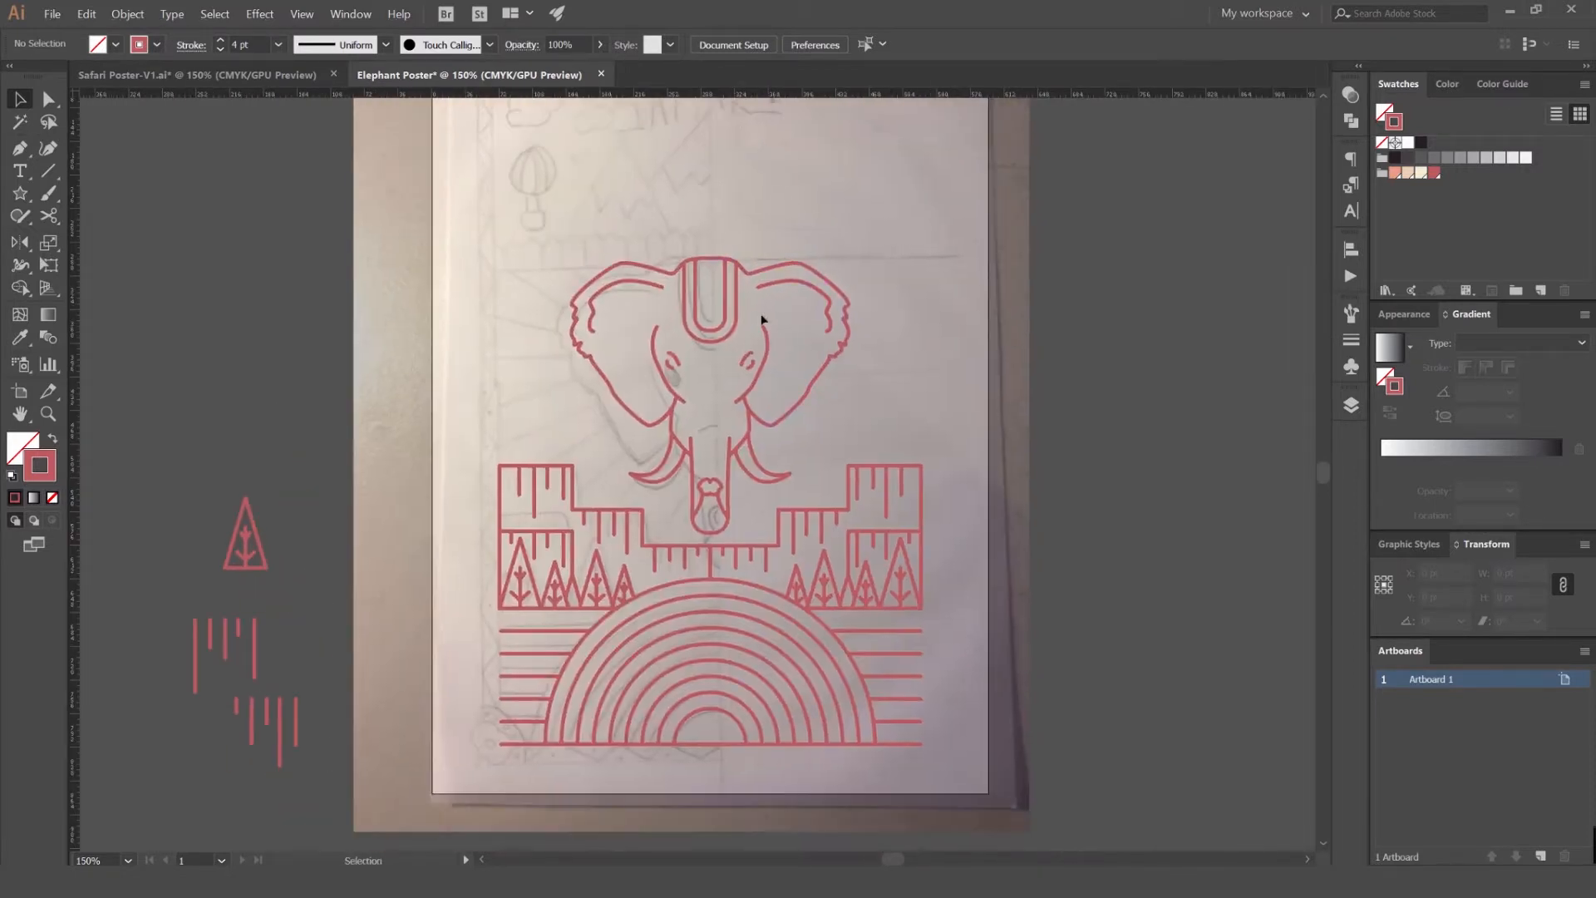
# - Scale the whole elephant head up proportionally from its centre to about 353 by 350 pt
pyautogui.moveTo(597, 449); pyautogui.dragTo(597, 449)
pyautogui.moveTo(782, 224); pyautogui.dragTo(640, 500)
pyautogui.moveTo(851, 253); pyautogui.dragTo(878, 233)
pyautogui.hotkey('ctrl', 'z')
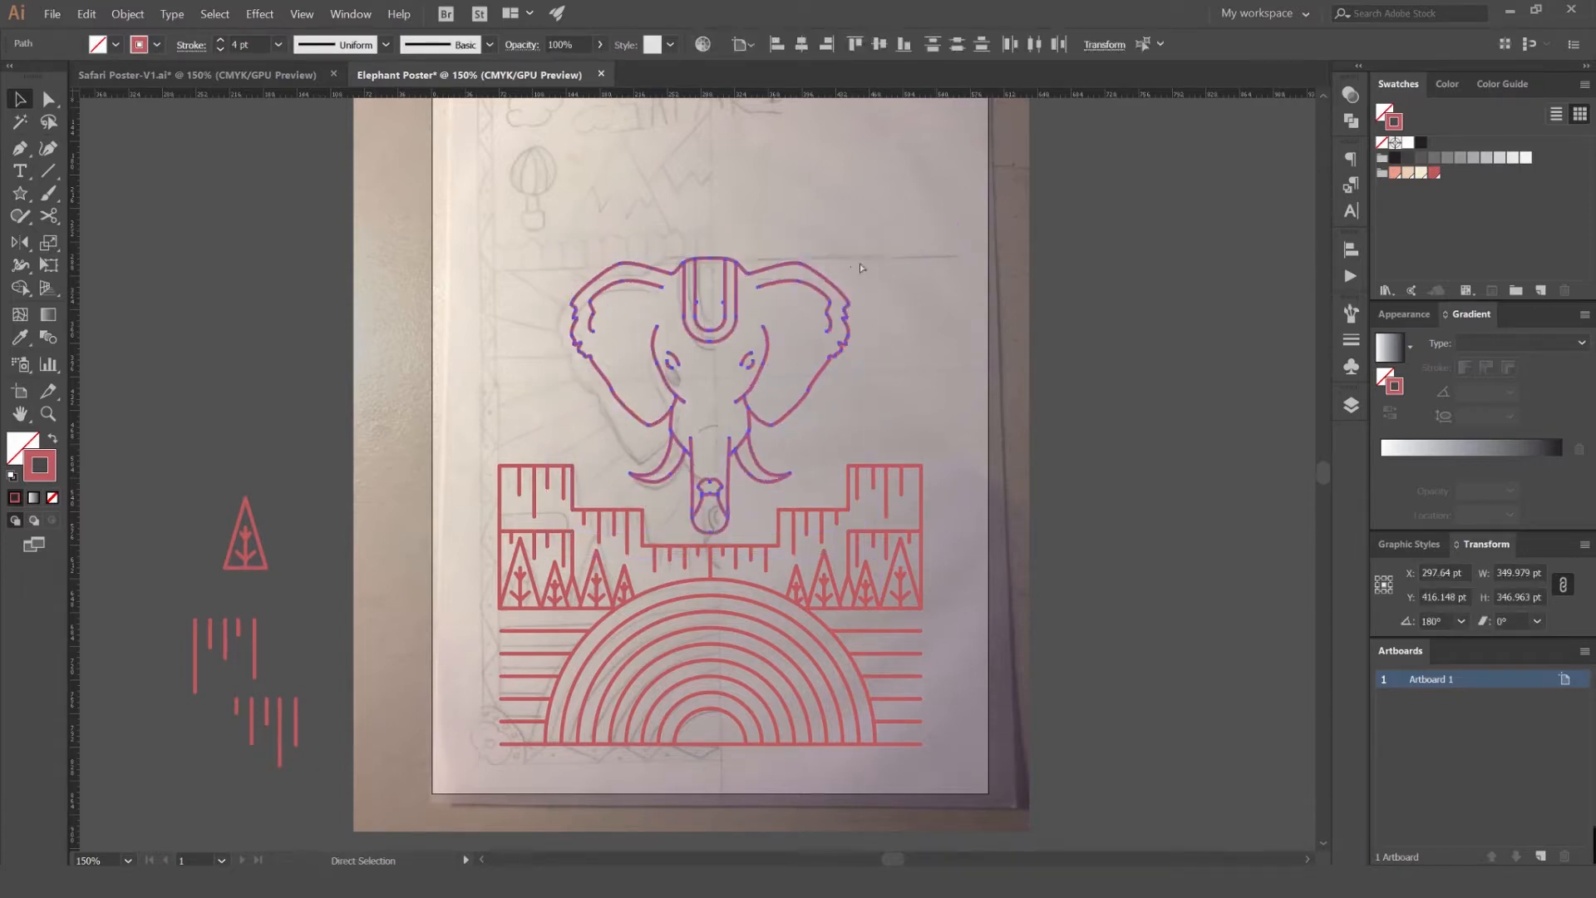
pyautogui.moveTo(862, 243); pyautogui.dragTo(883, 235)
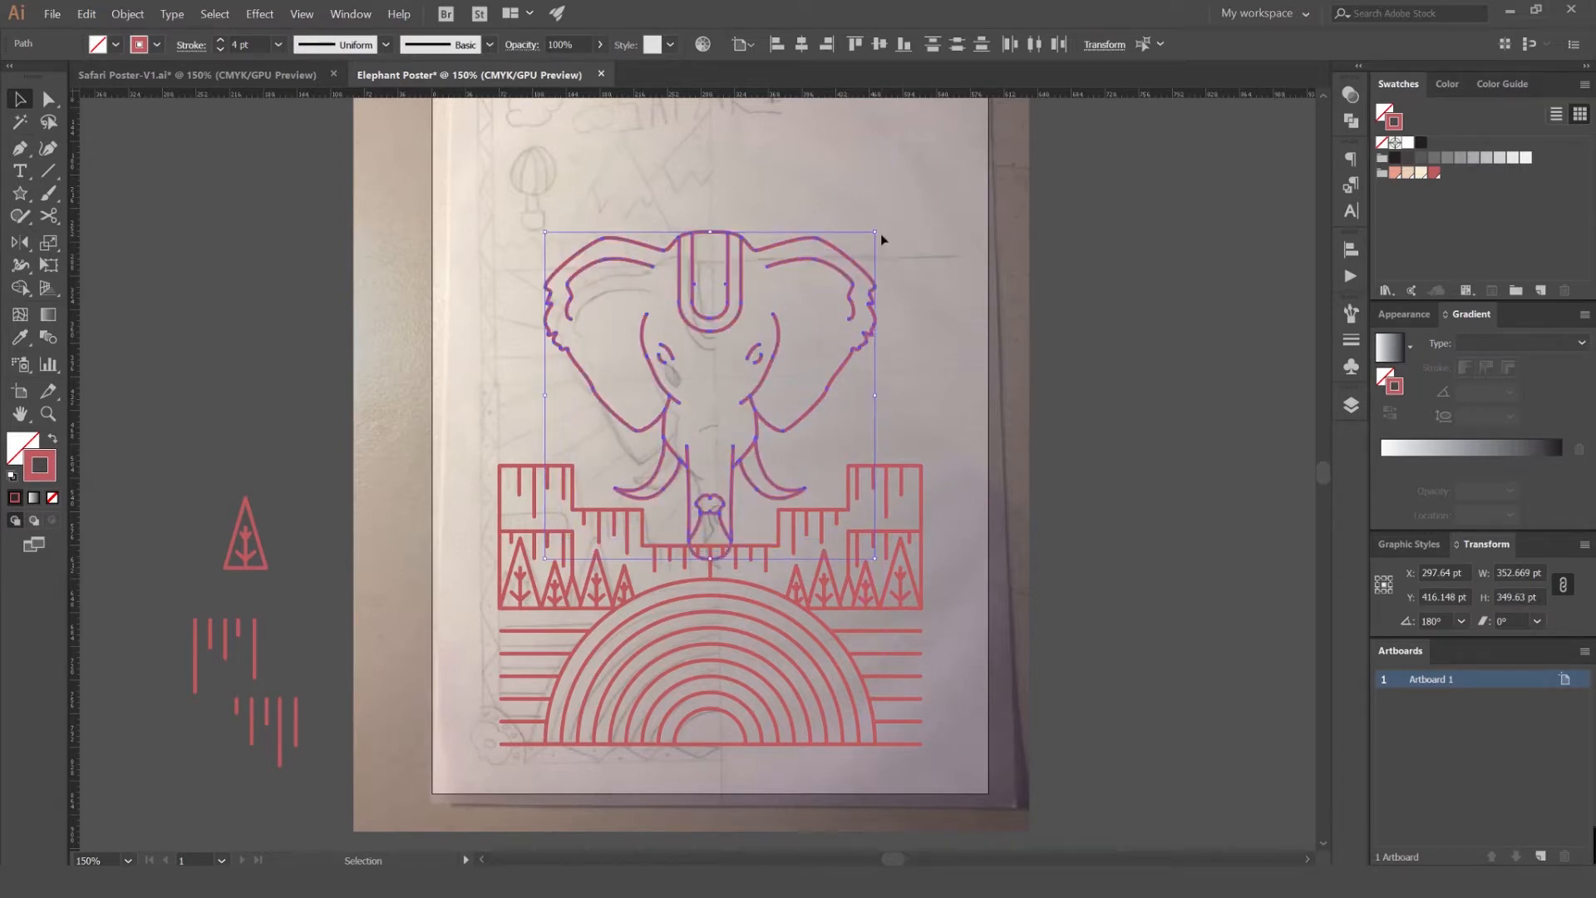
# - Move the enlarged elephant head straight up by 7 pt
pyautogui.press('Up')
pyautogui.press('Up')
pyautogui.press('Up')
pyautogui.press('Up')
pyautogui.press('Up')
pyautogui.press('Up')
pyautogui.press('Up')
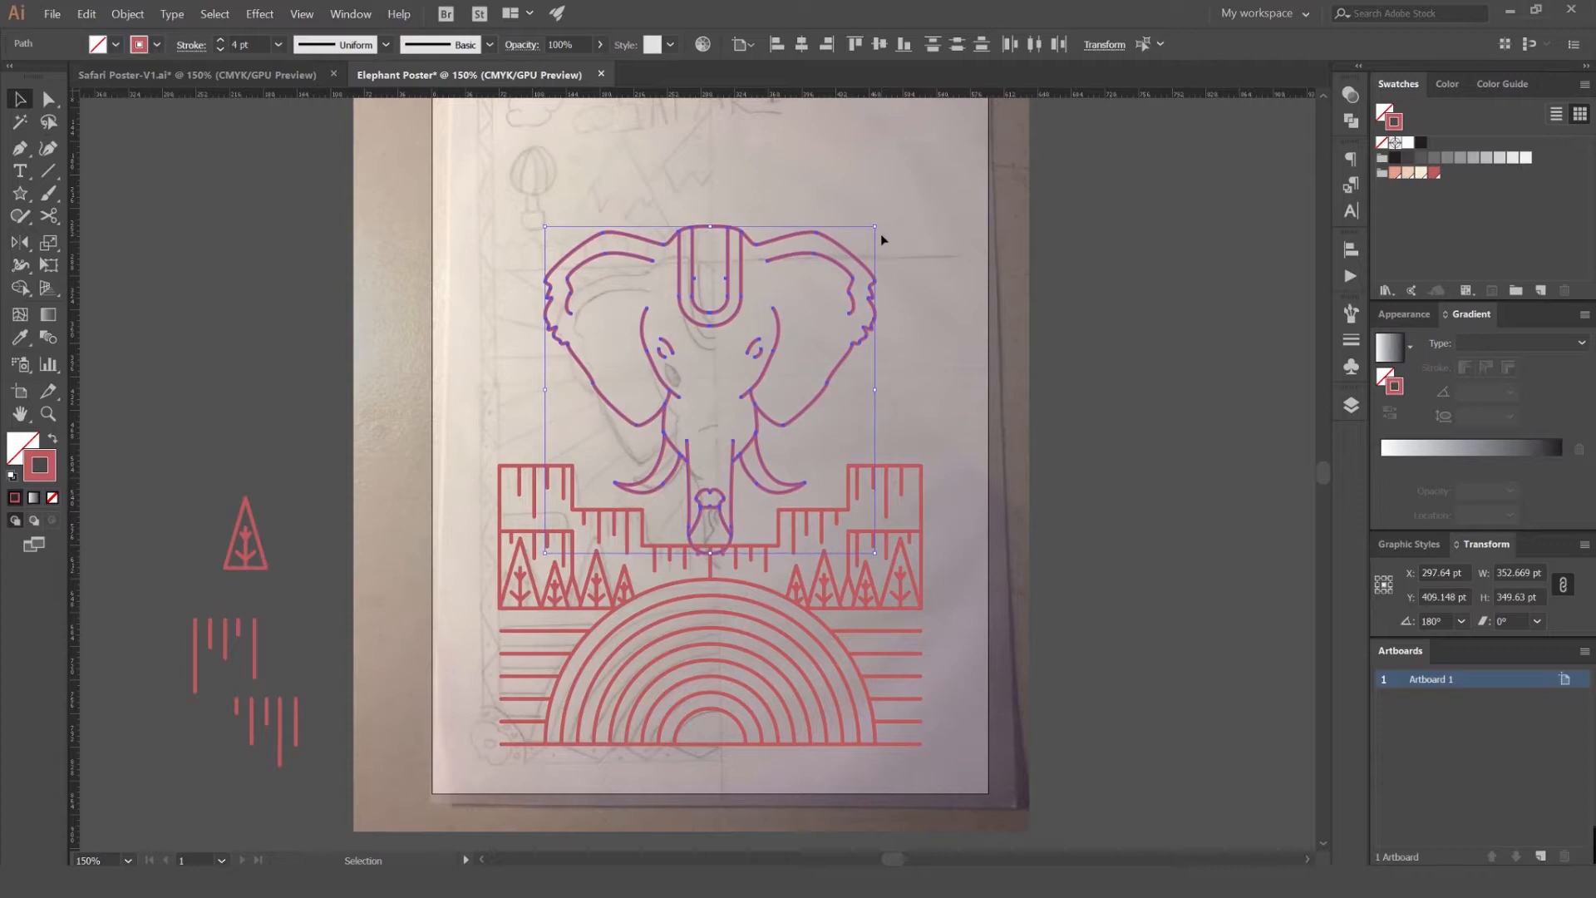
pyautogui.click(926, 221)
# - Examine how the enlarged trunk's tip overlaps the lowest ledge and how the elephant sits in the whole poster
pyautogui.scroll(-2, 946, 257)
pyautogui.moveTo(981, 235); pyautogui.dragTo(944, 255)
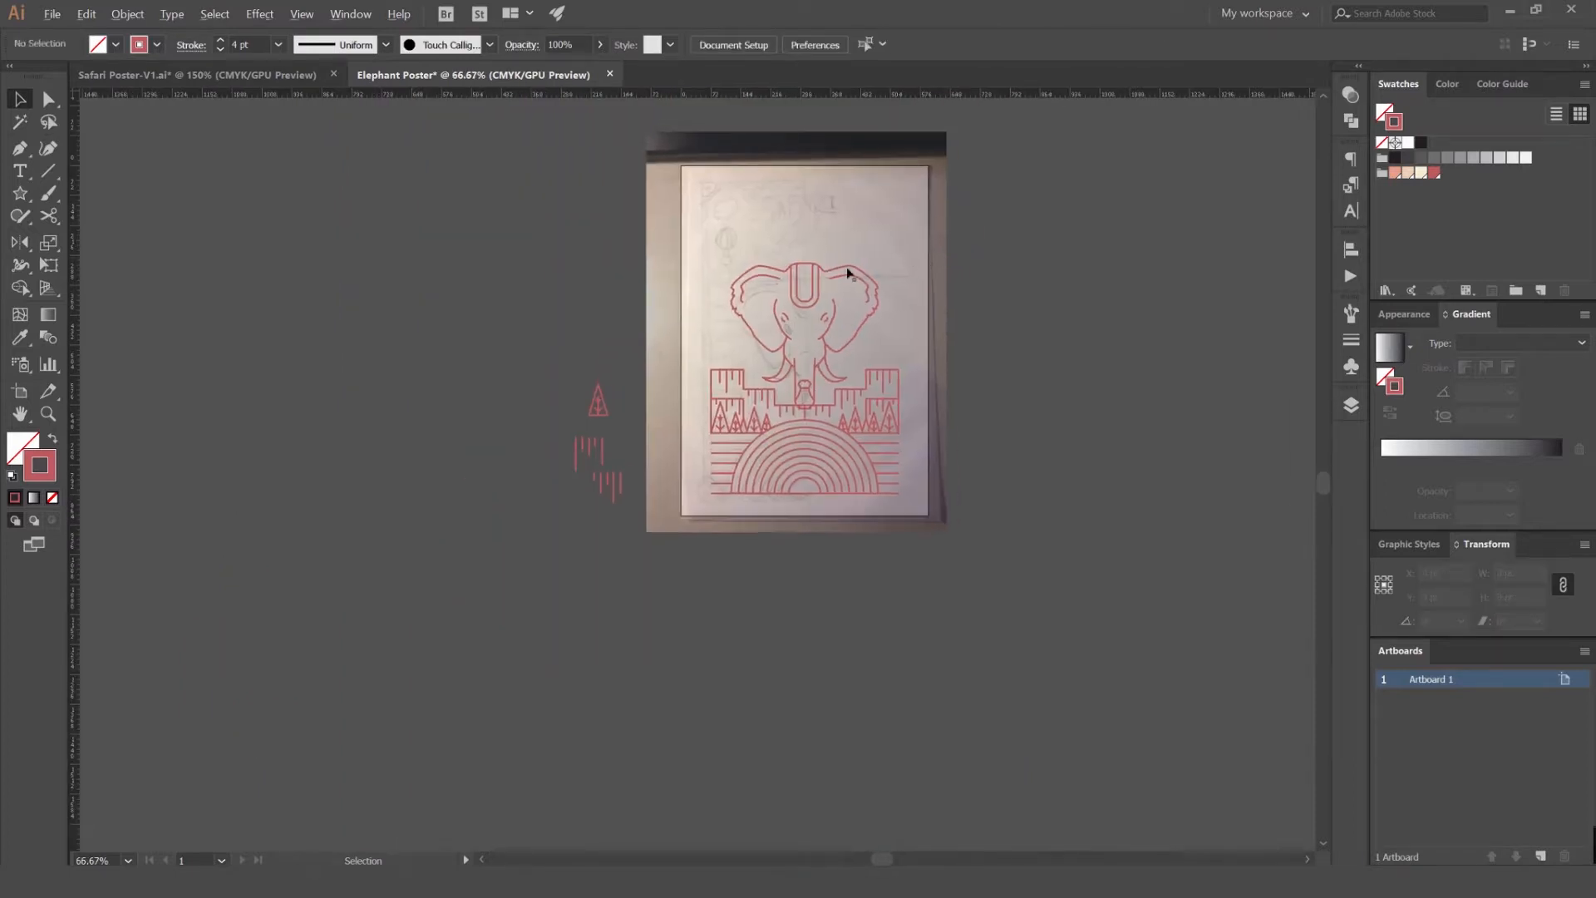
pyautogui.scroll(2, 859, 269)
pyautogui.scroll(5, 746, 593)
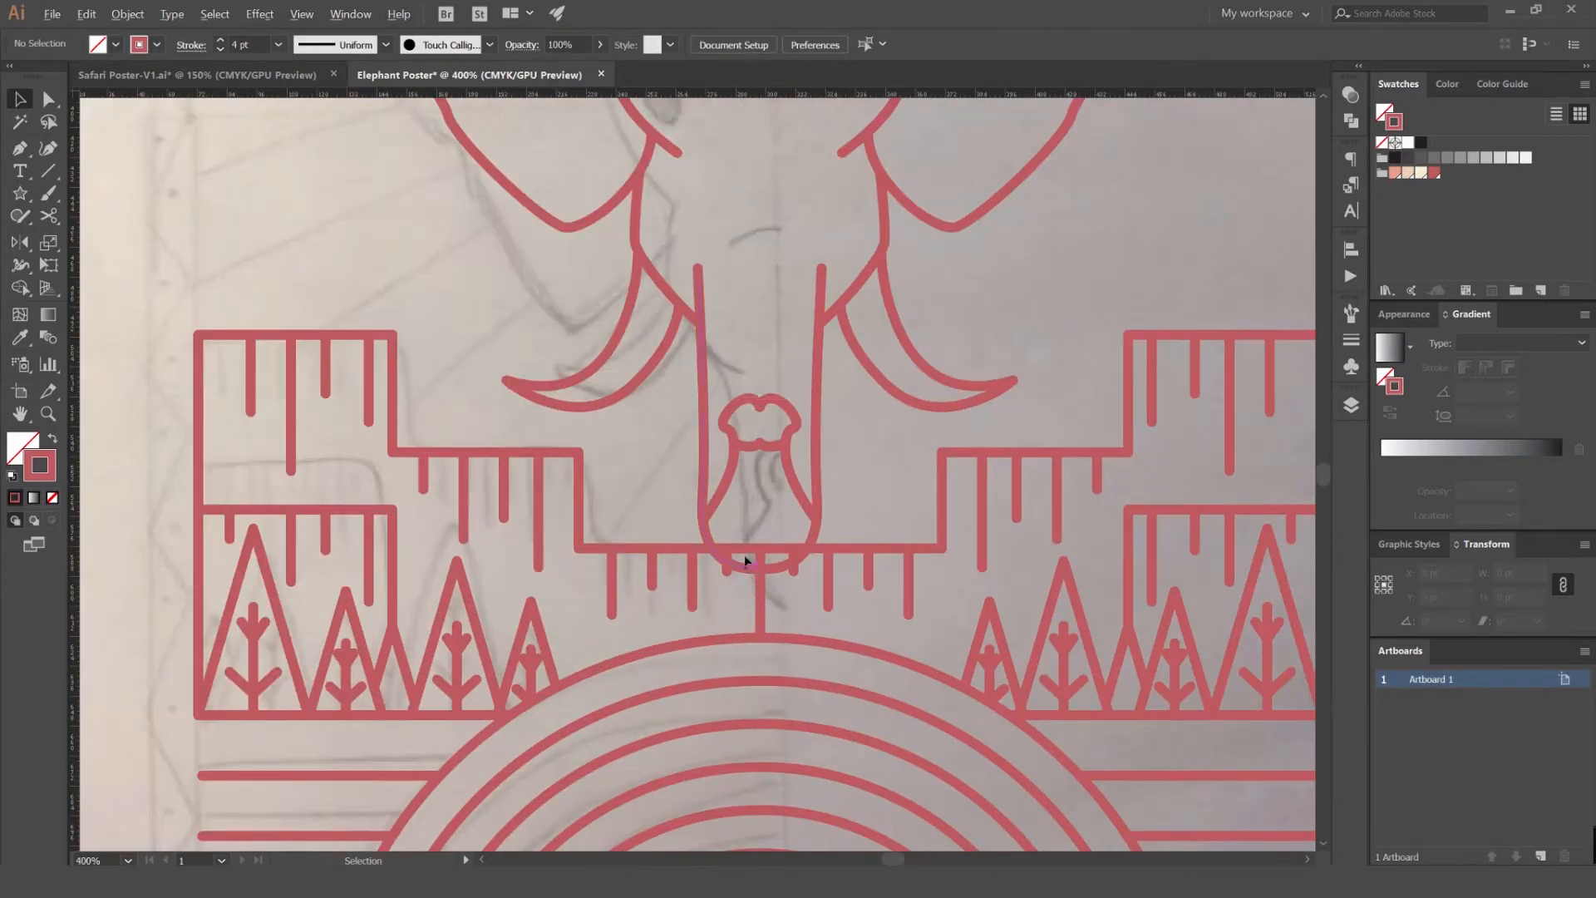
pyautogui.press('a')
pyautogui.click(763, 542)
pyautogui.scroll(-4, 757, 548)
pyautogui.click(888, 453)
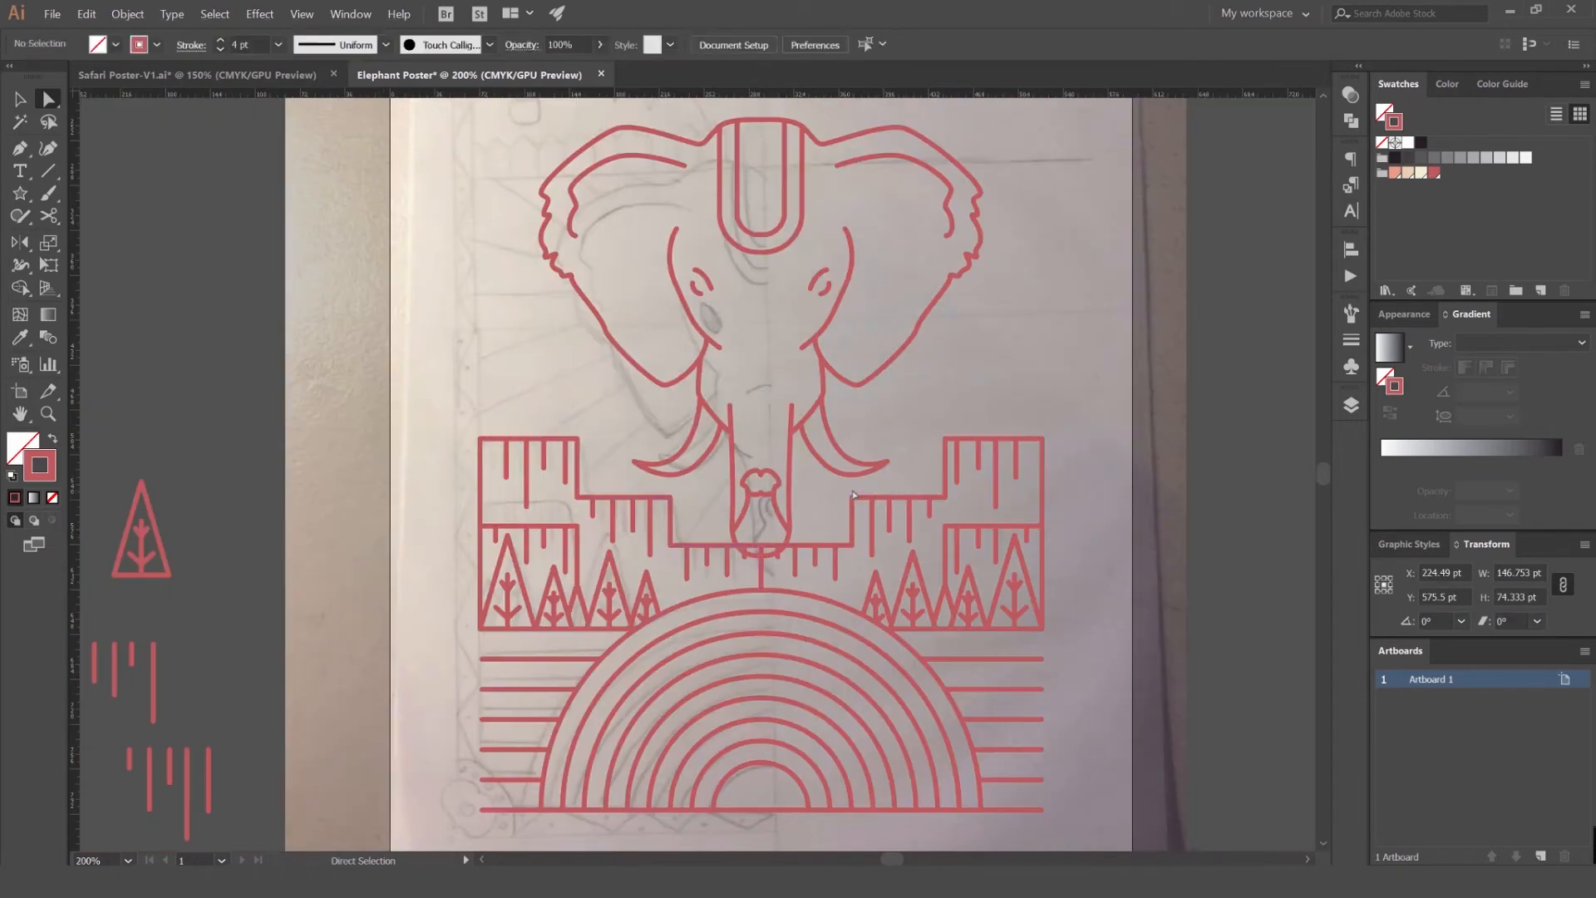
pyautogui.scroll(-1, 889, 451)
pyautogui.moveTo(890, 450); pyautogui.dragTo(798, 488)
pyautogui.scroll(-2, 919, 423)
pyautogui.moveTo(933, 421); pyautogui.dragTo(912, 393)
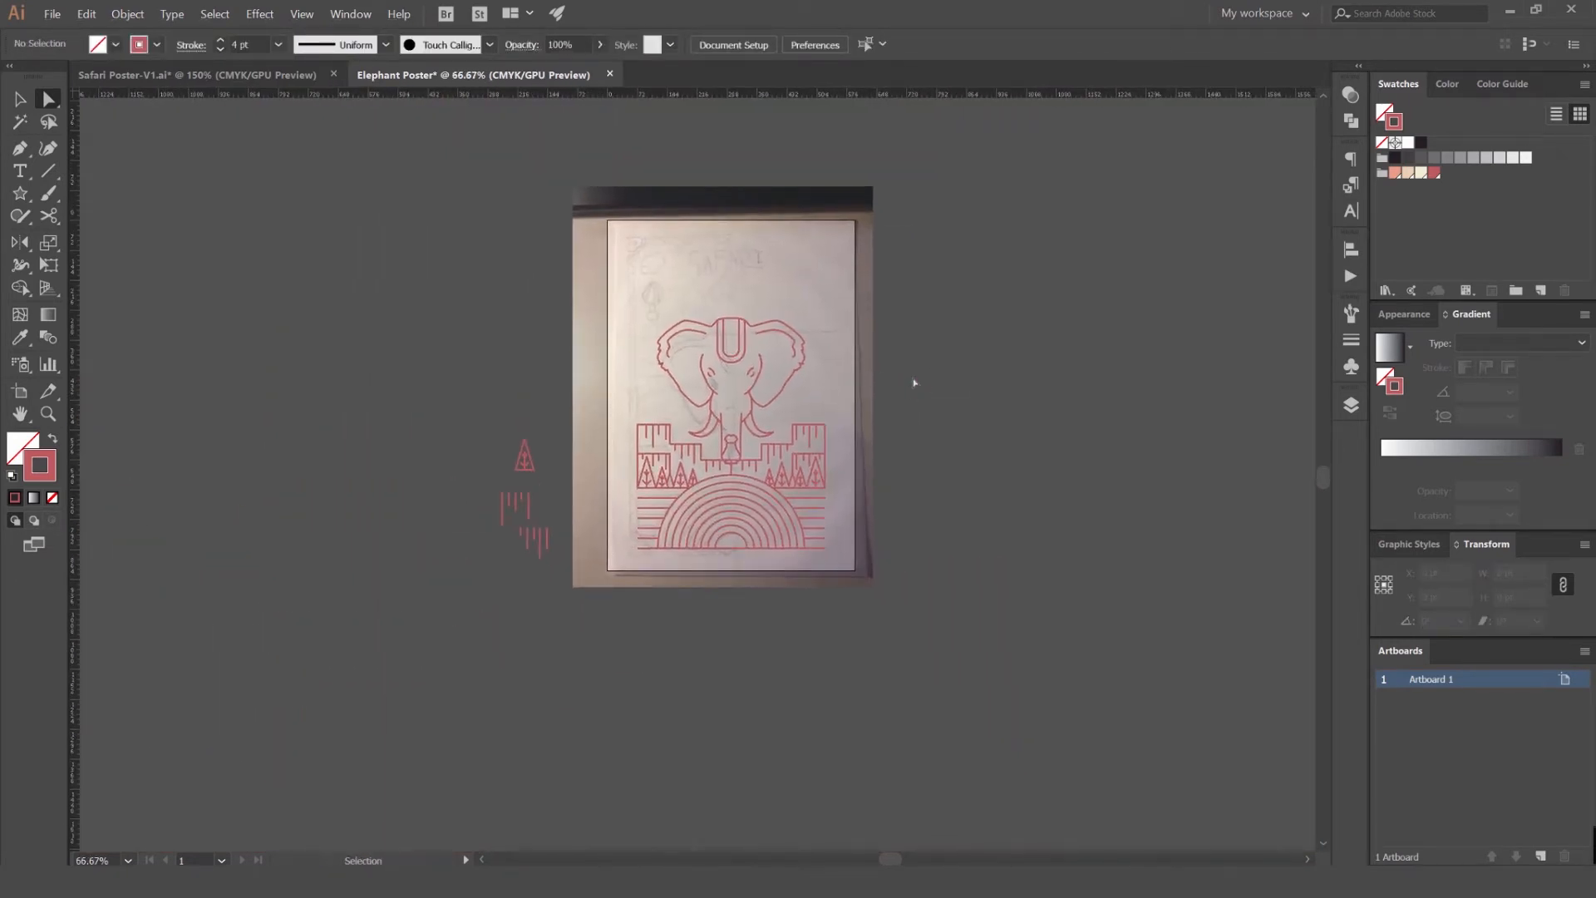
# - Save the poster as an Adobe Illustrator file named Elephant Poster within DESIGN PROJECTS, using the Illustrator CC version and default options
pyautogui.hotkey('ctrl', 's')
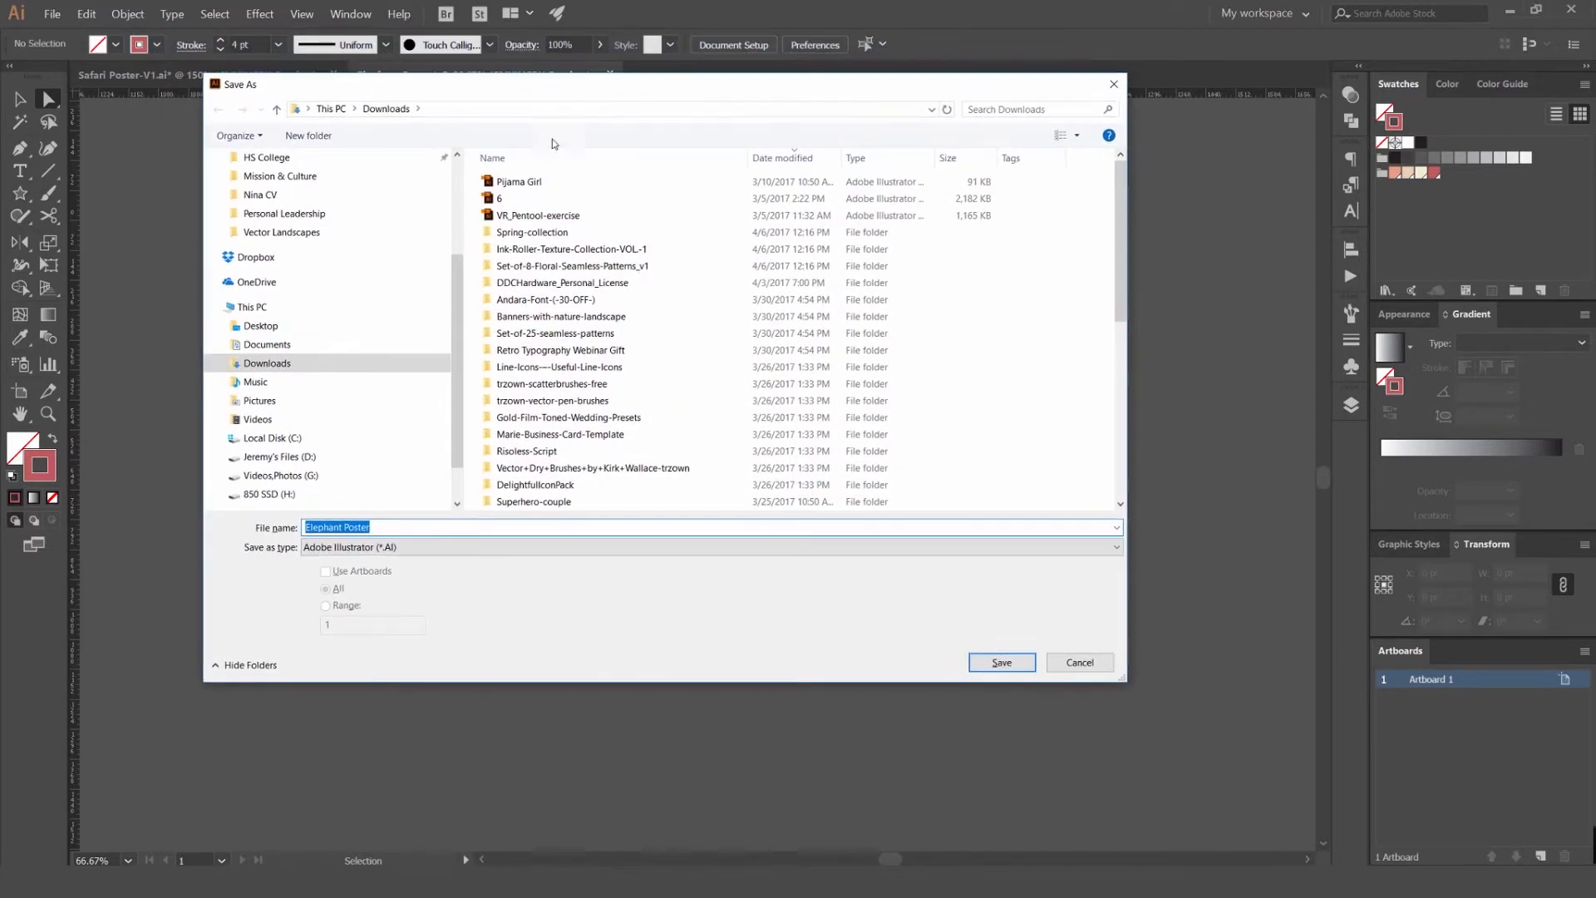
pyautogui.click(299, 208)
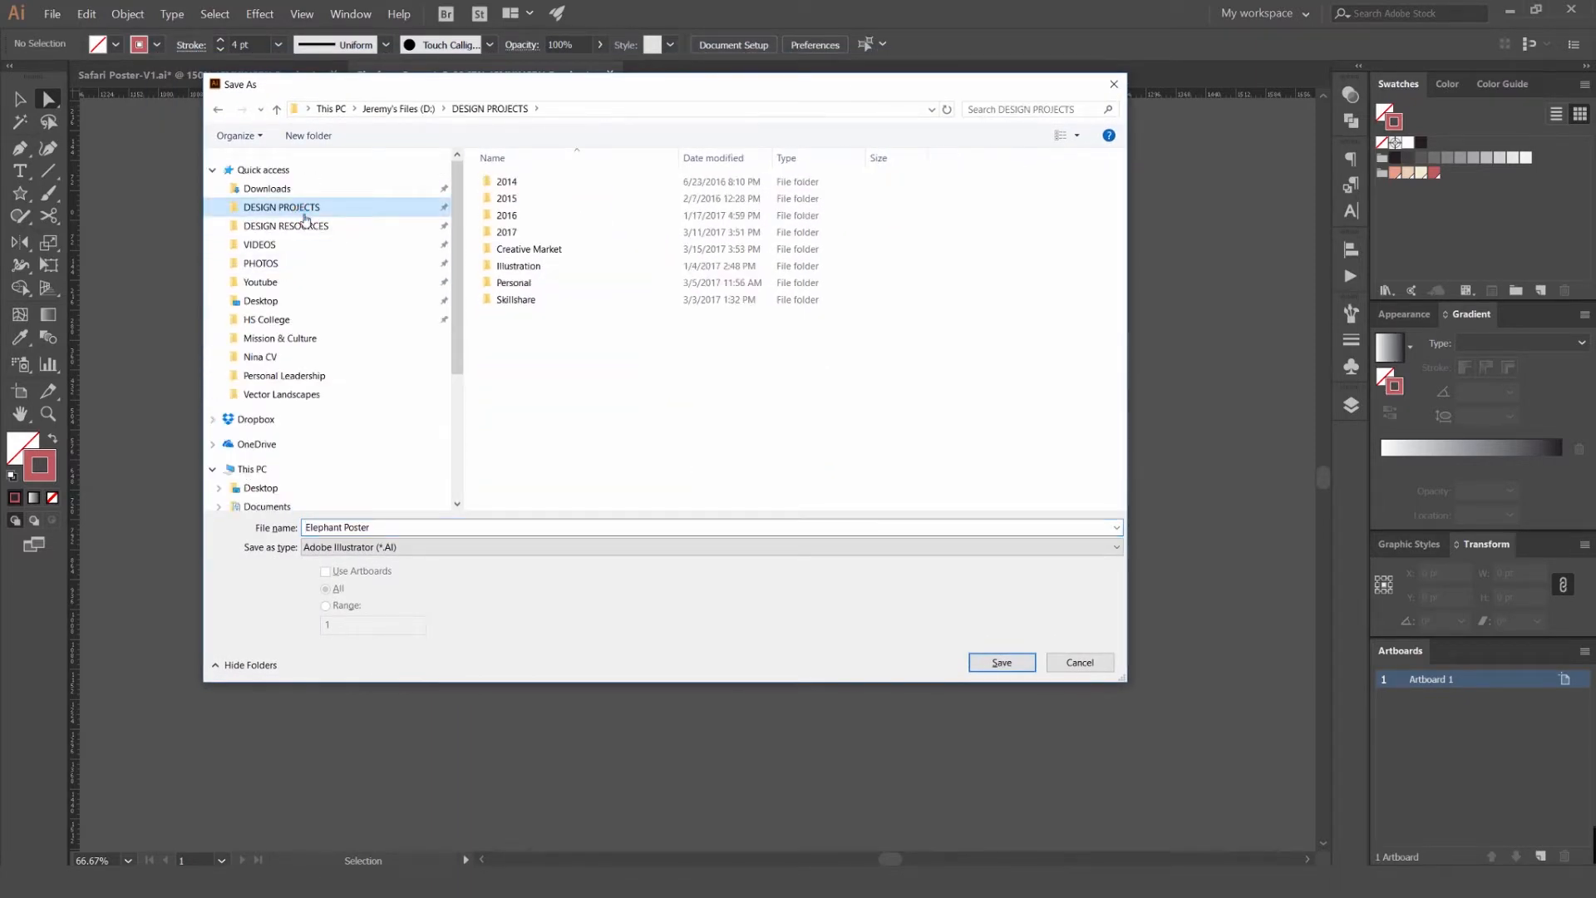
pyautogui.click(997, 659)
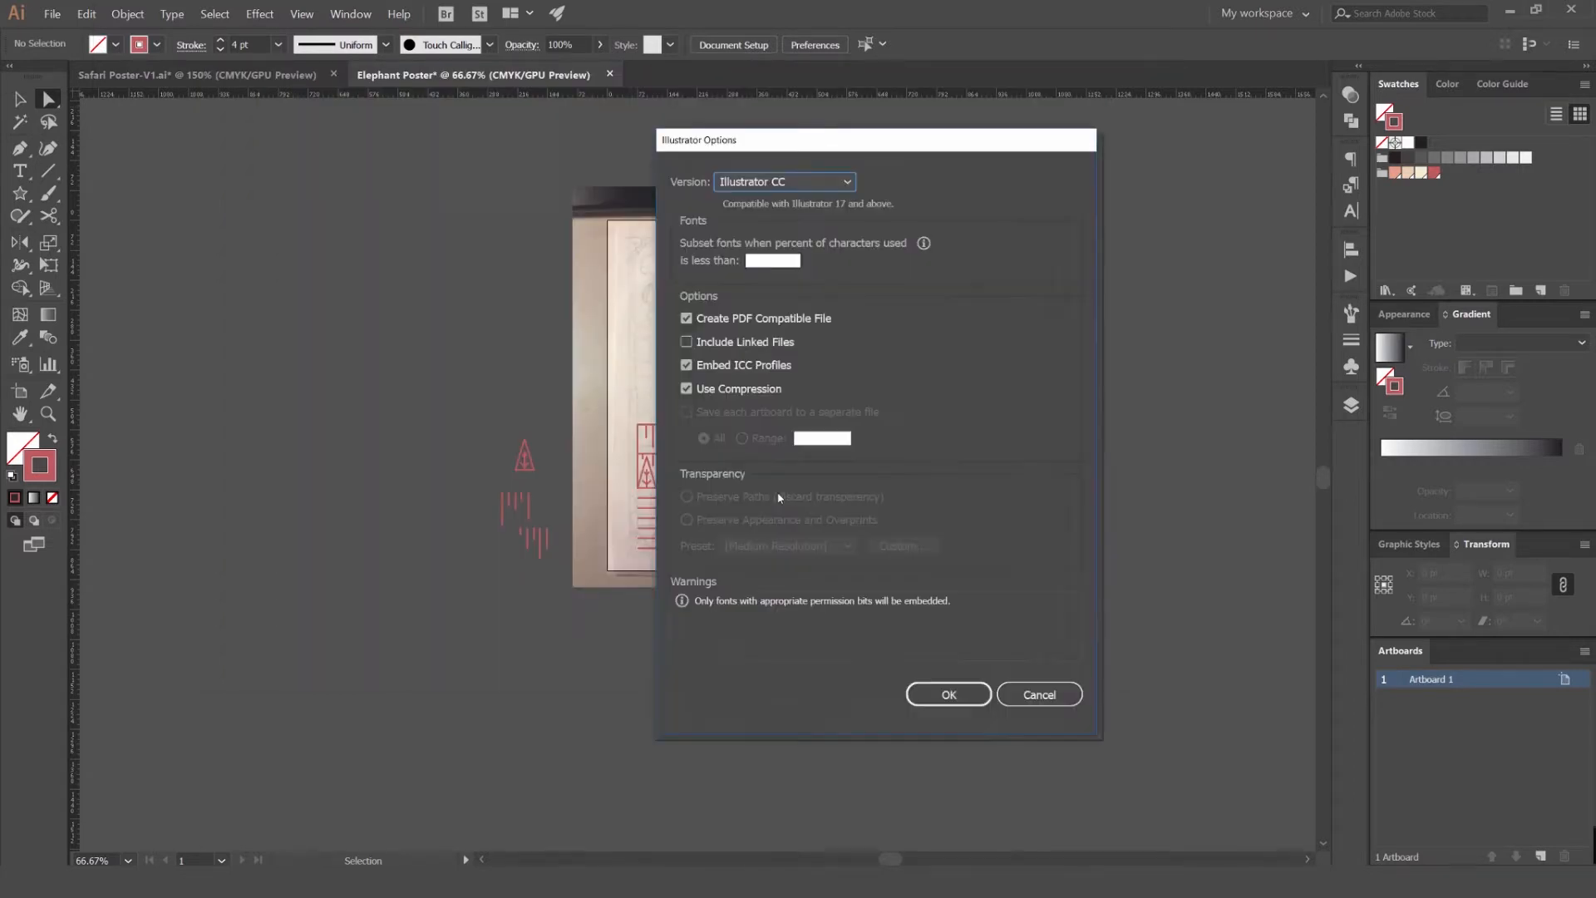
pyautogui.click(933, 692)
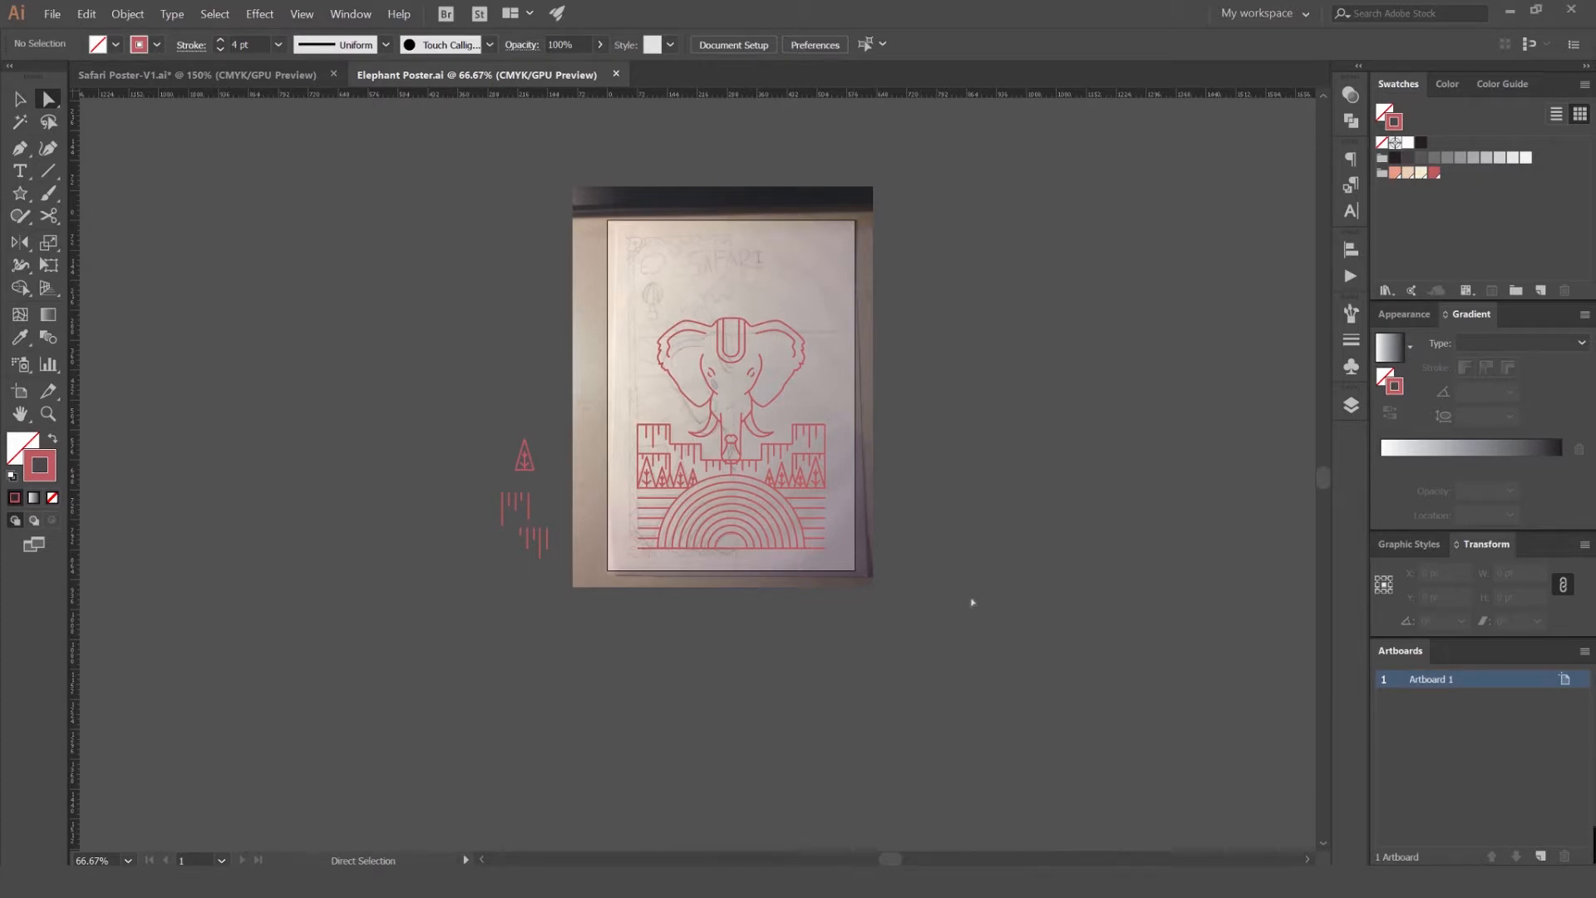
# - Draw a straight vertical line about 375 pt long with the Pen tool in the empty area beside the artboard
pyautogui.hotkey('ctrl', '1')
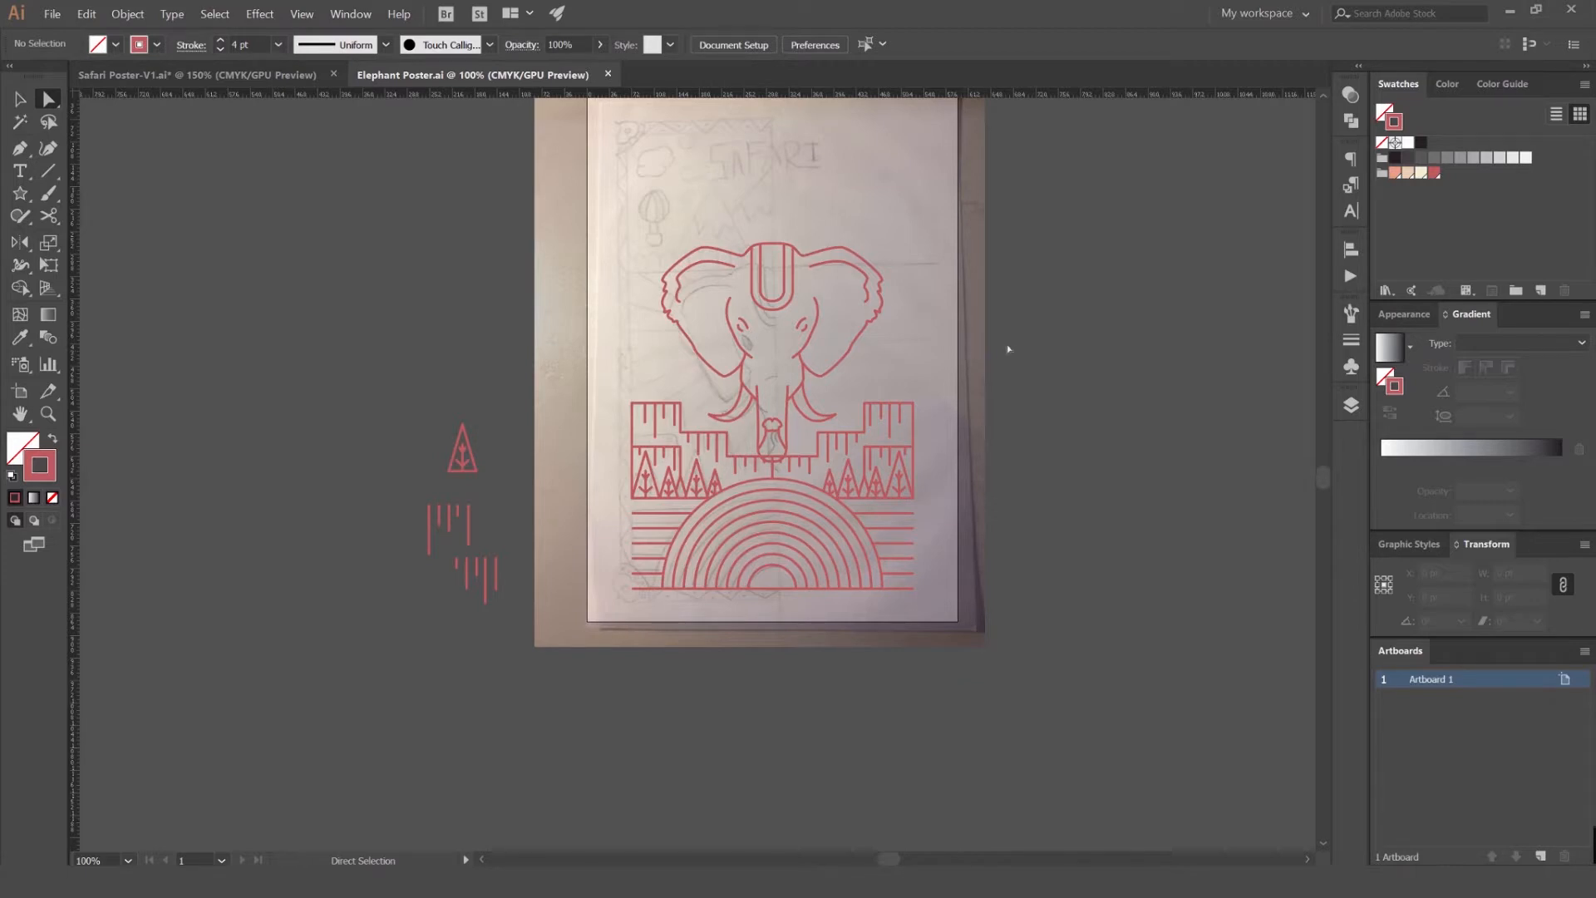
pyautogui.moveTo(1071, 354); pyautogui.dragTo(908, 387)
pyautogui.moveTo(684, 363); pyautogui.dragTo(912, 350)
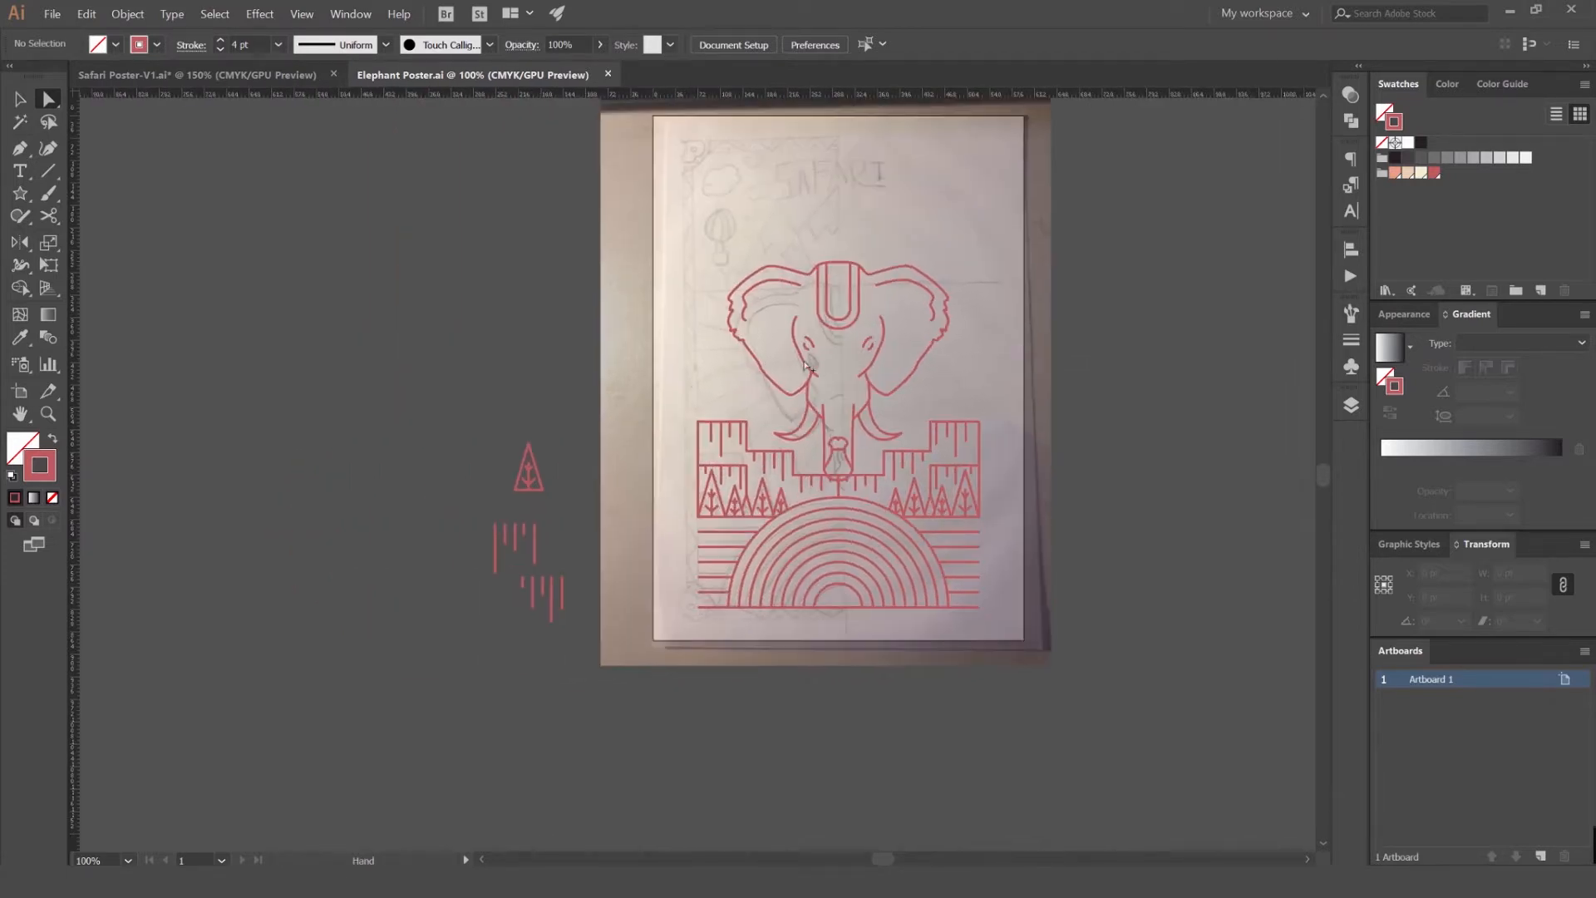
pyautogui.scroll(1, 806, 363)
pyautogui.scroll(-2, 640, 277)
pyautogui.moveTo(521, 272); pyautogui.dragTo(854, 269)
pyautogui.moveTo(610, 310); pyautogui.dragTo(613, 350)
pyautogui.scroll(1, 647, 356)
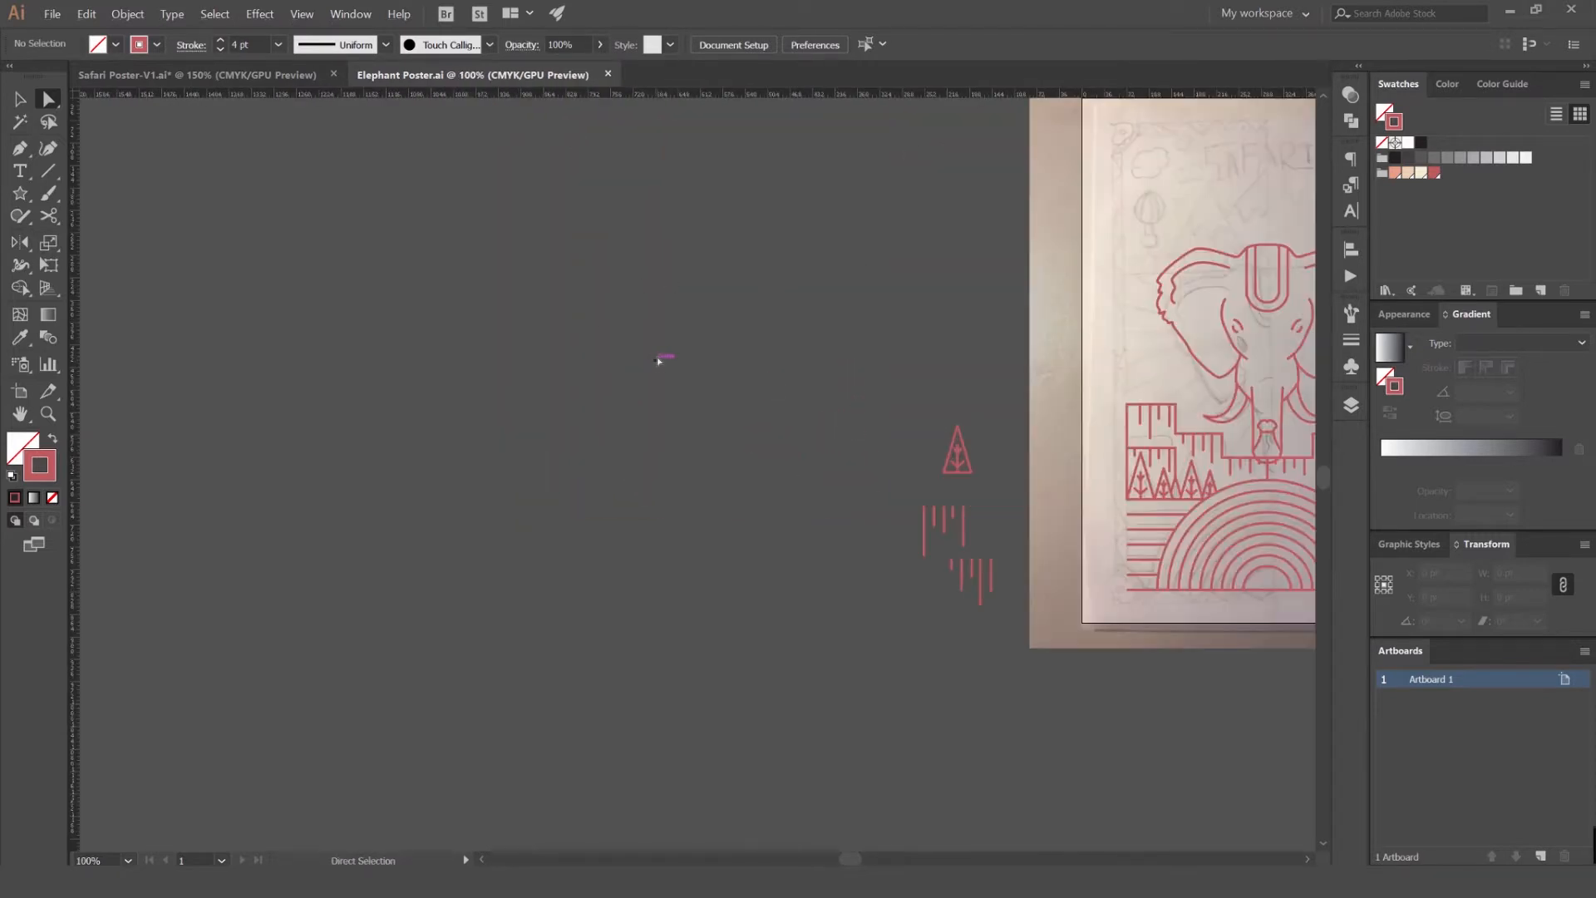
pyautogui.press('p')
pyautogui.moveTo(583, 252); pyautogui.dragTo(482, 252)
pyautogui.scroll(1, 660, 260)
pyautogui.click(633, 197)
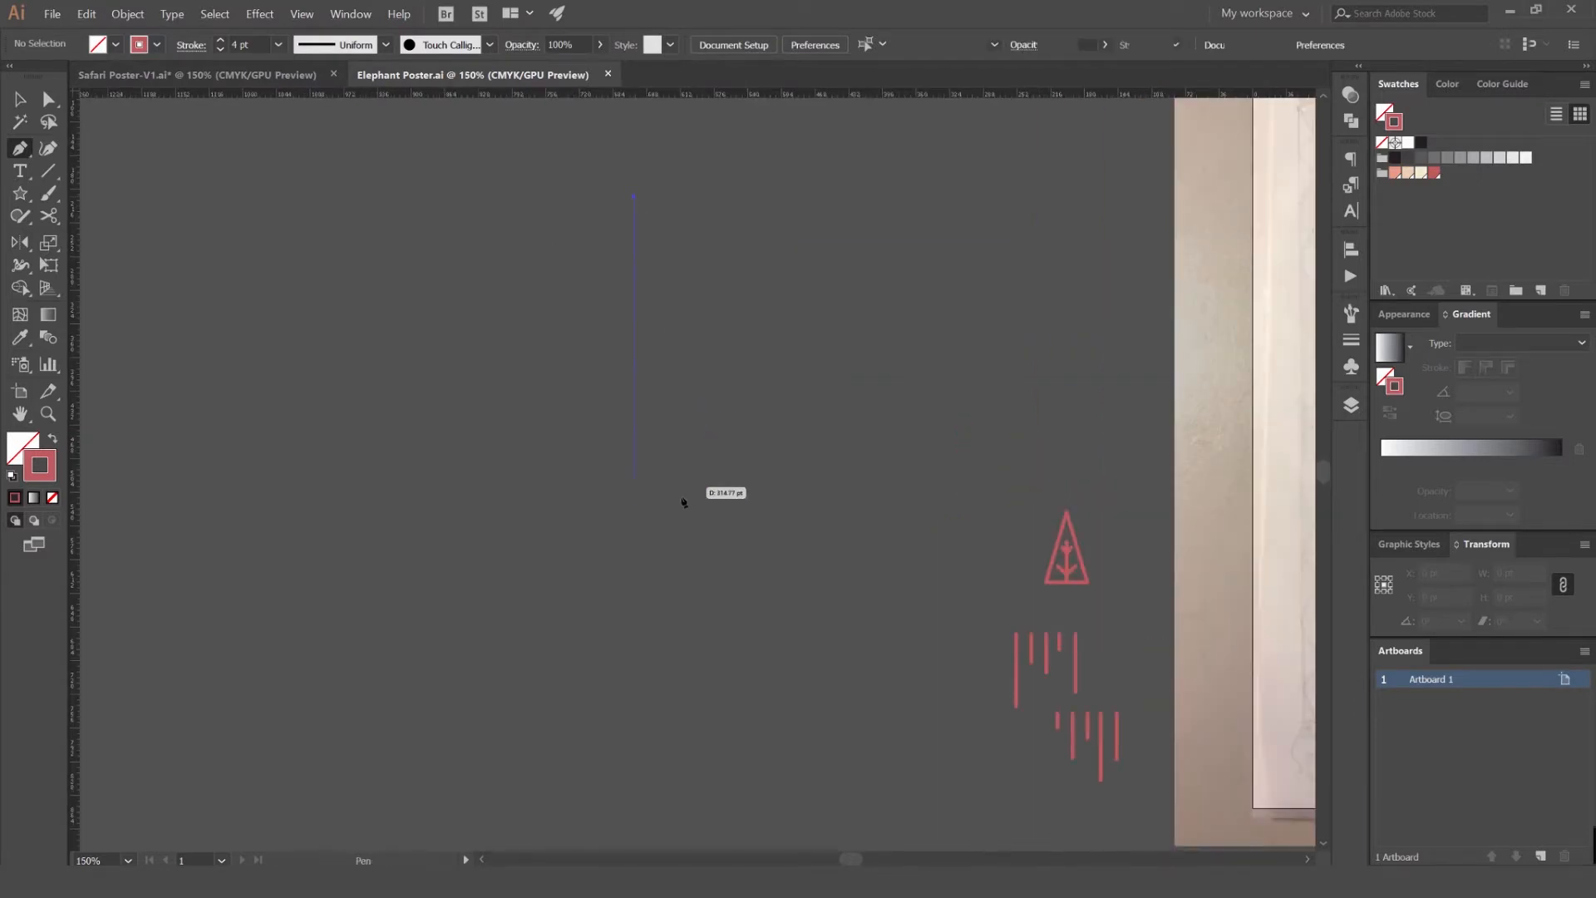
pyautogui.keyDown('shift'); pyautogui.click(687, 549); pyautogui.keyUp('shift')
pyautogui.press('v')
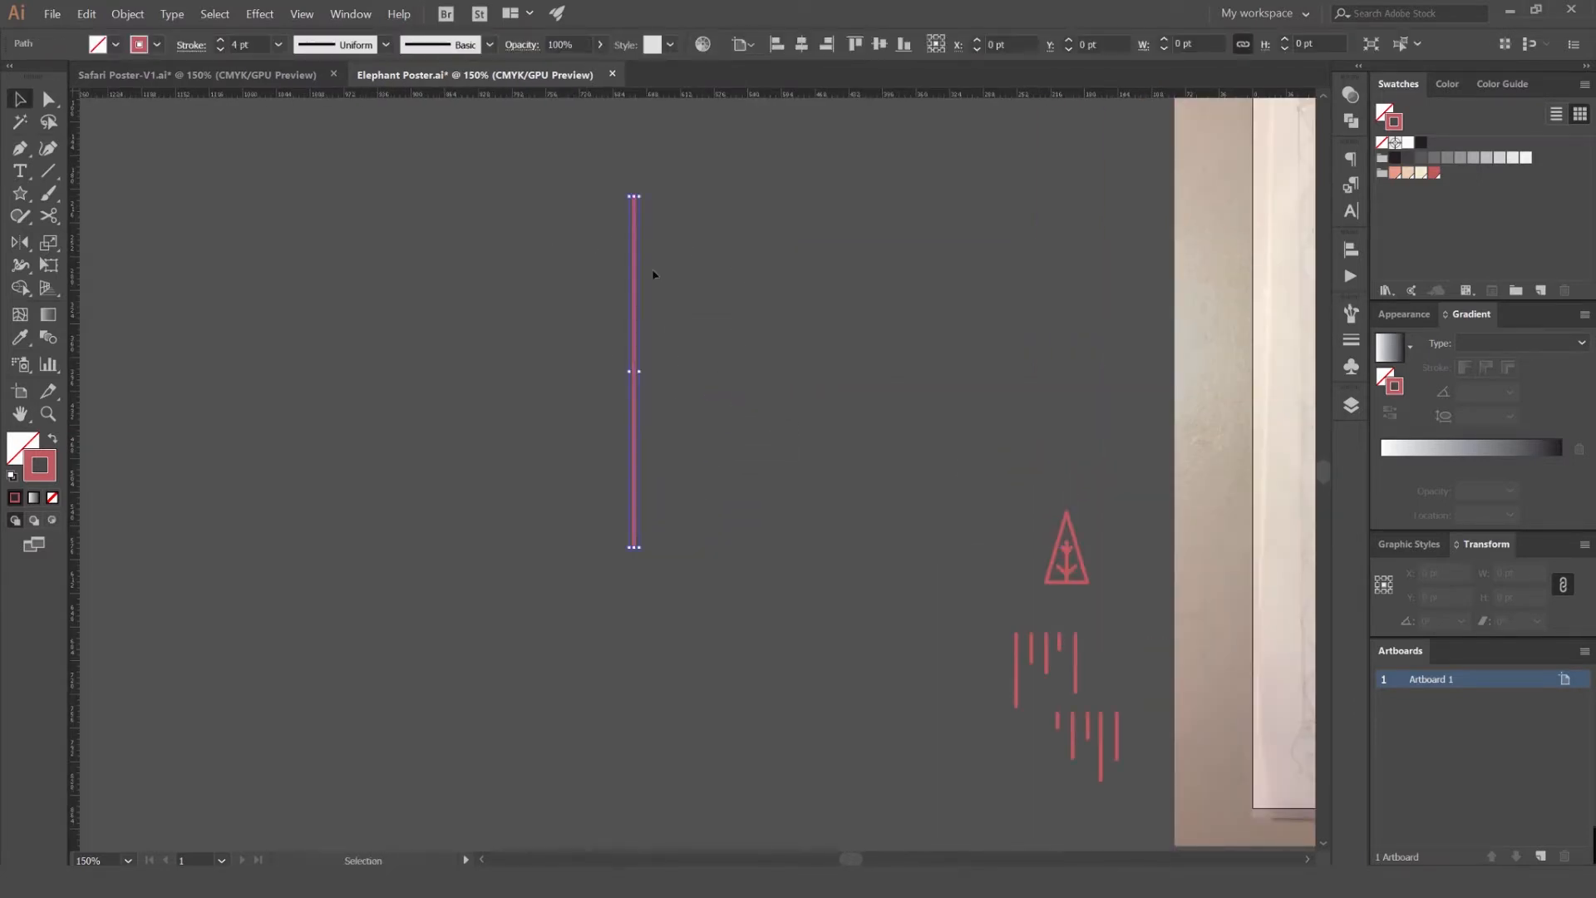
# - Make a copy of the vertical line rotated 20° about its lower endpoint
pyautogui.scroll(2, 641, 240)
pyautogui.scroll(-2, 666, 237)
pyautogui.click(712, 224)
pyautogui.moveTo(712, 224); pyautogui.dragTo(584, 325)
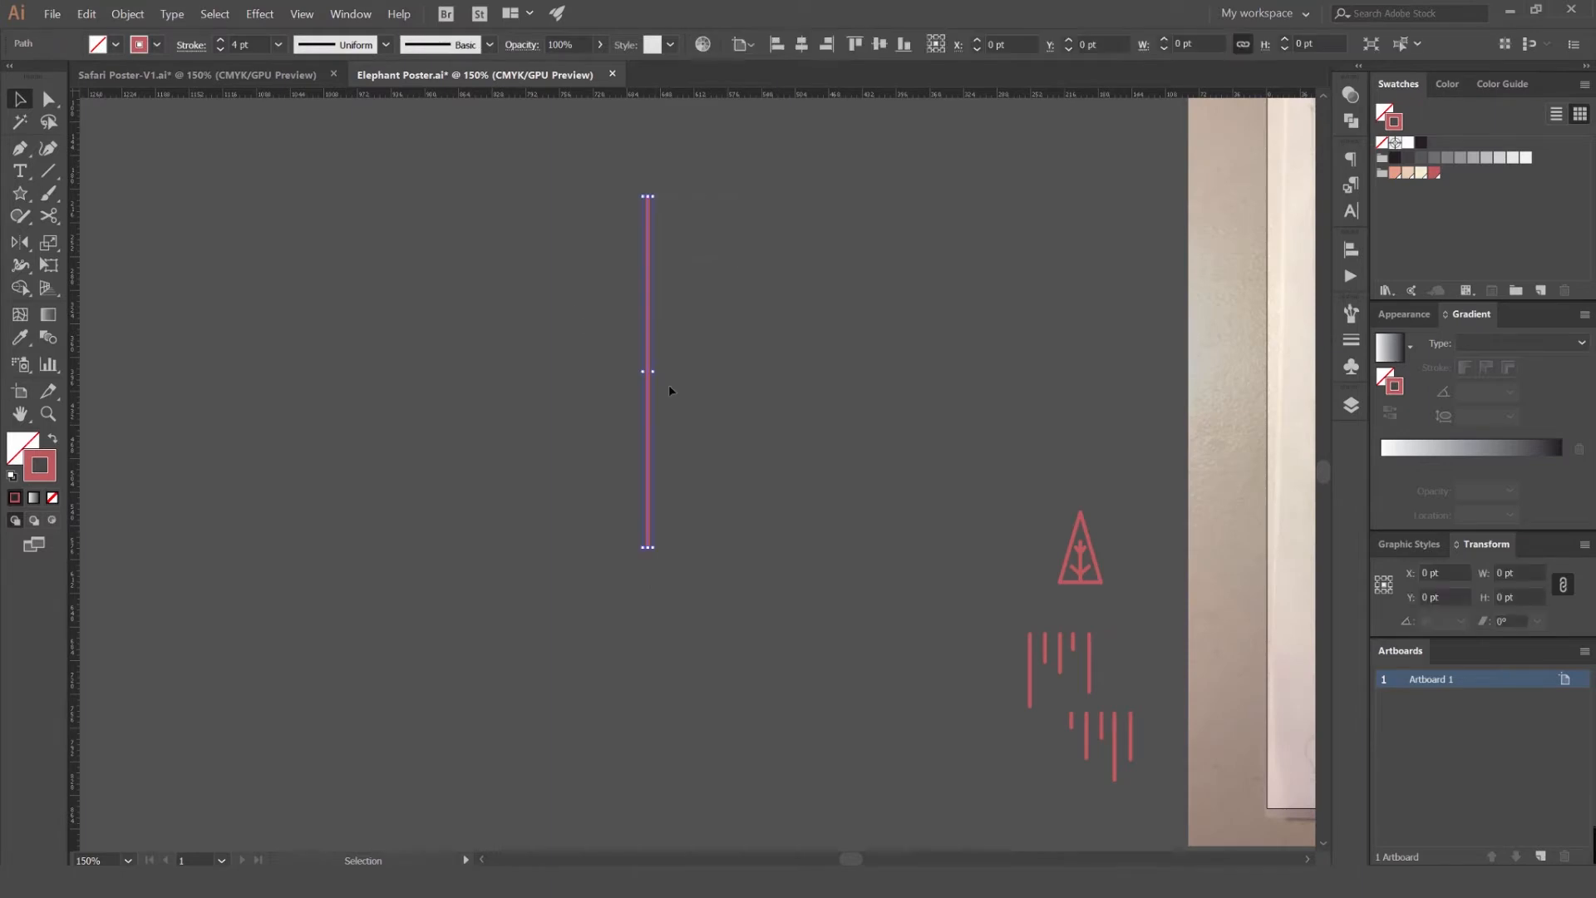
pyautogui.scroll(2, 699, 413)
pyautogui.scroll(-2, 748, 457)
pyautogui.scroll(1, 769, 502)
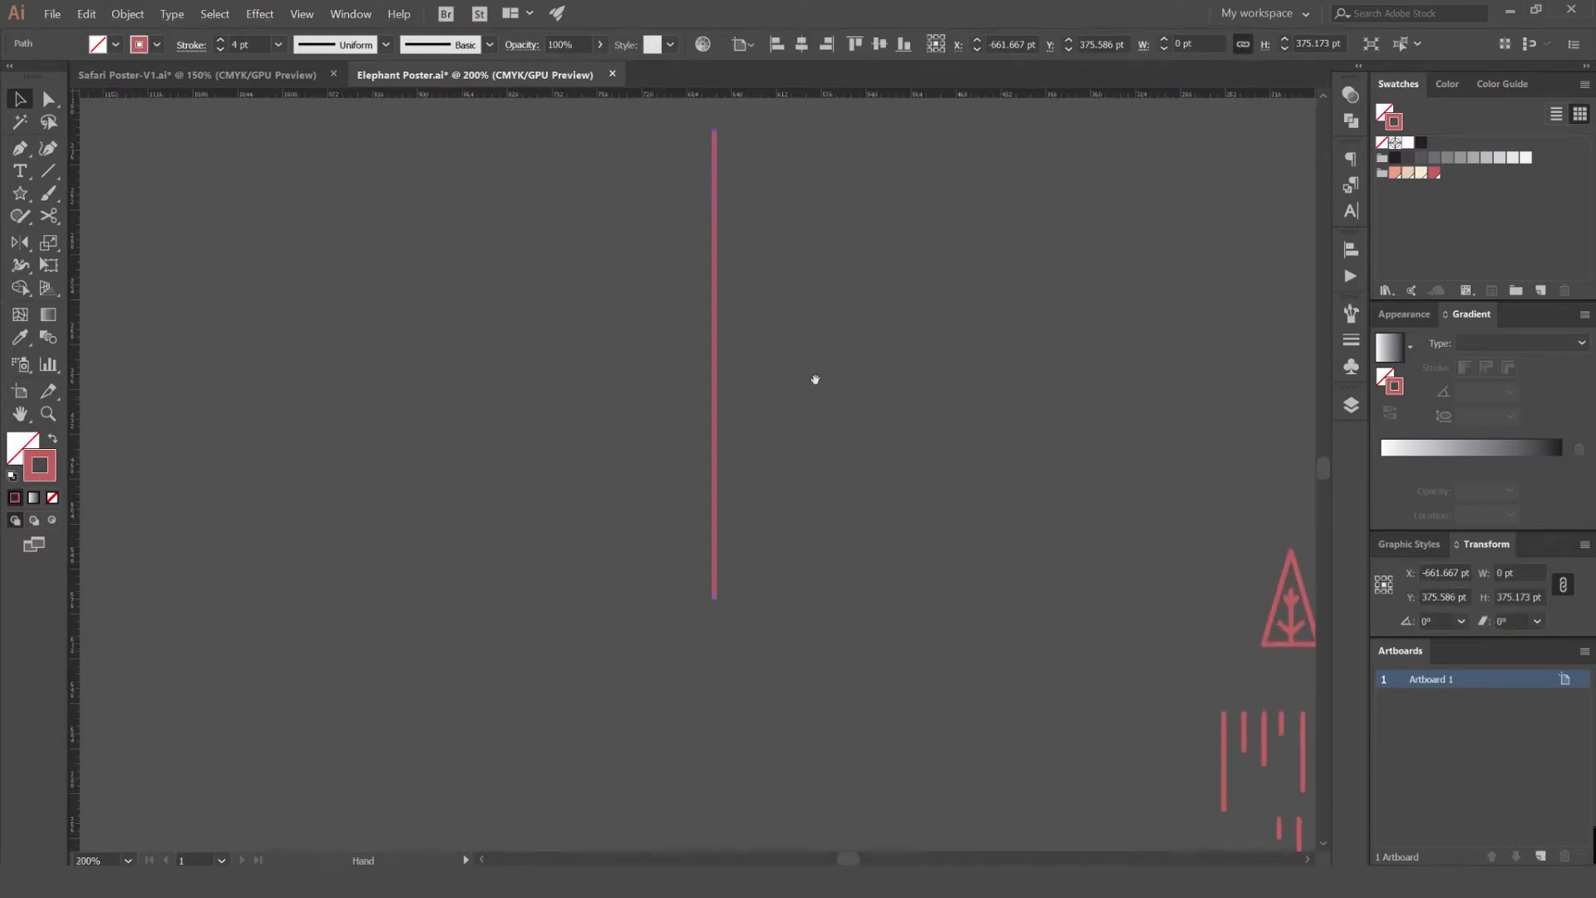
pyautogui.scroll(1, 749, 574)
pyautogui.press('r')
pyautogui.scroll(-2, 726, 570)
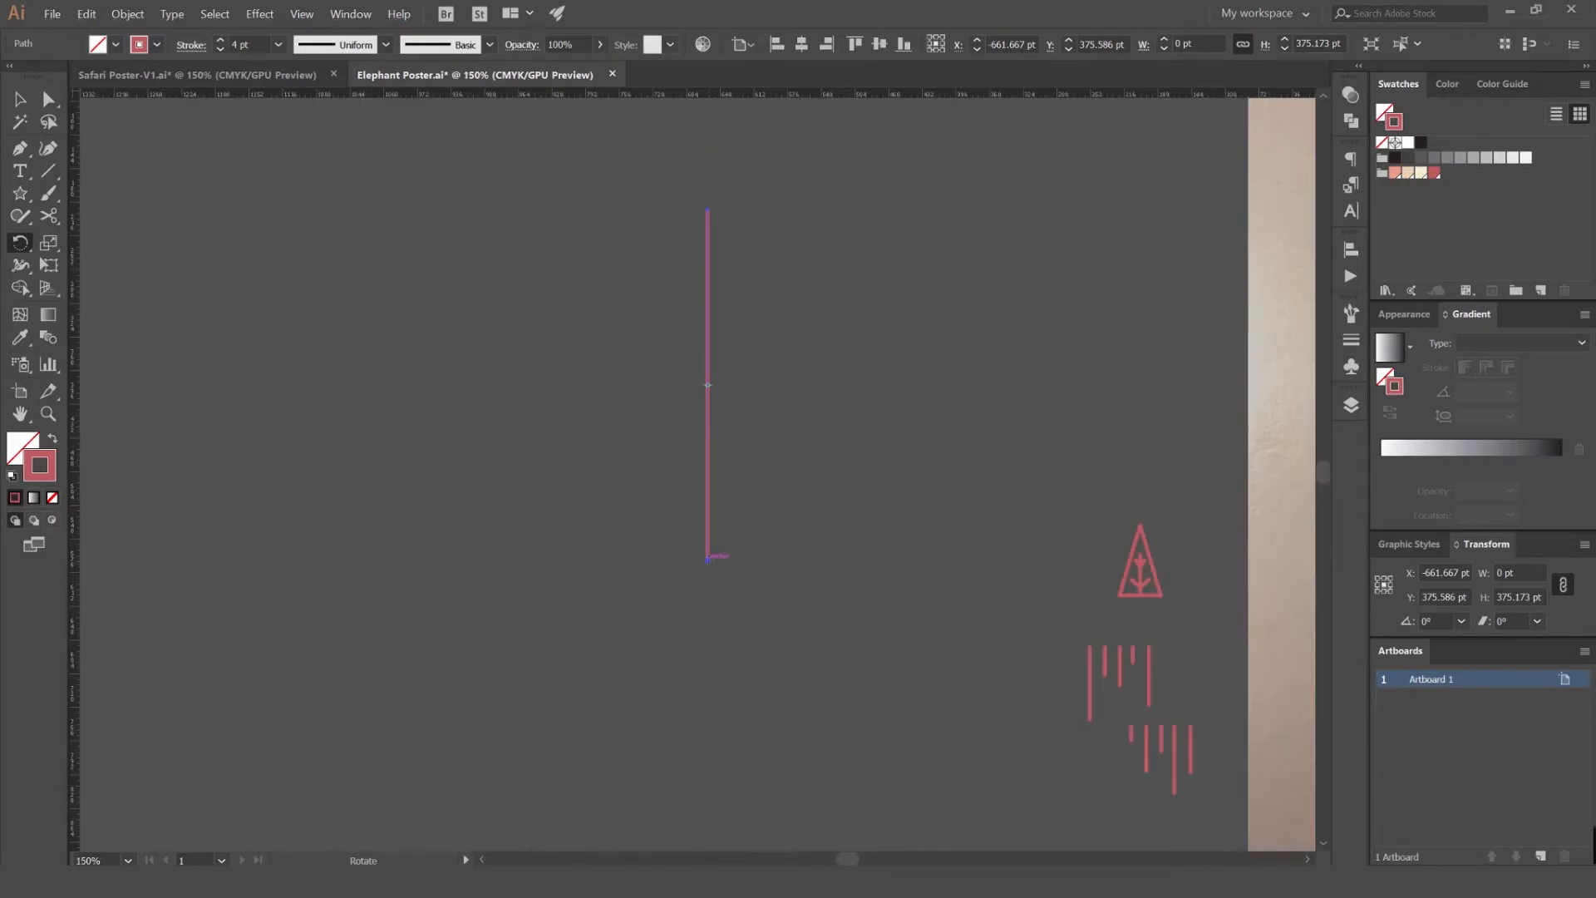
pyautogui.hscroll(2, 717, 555)
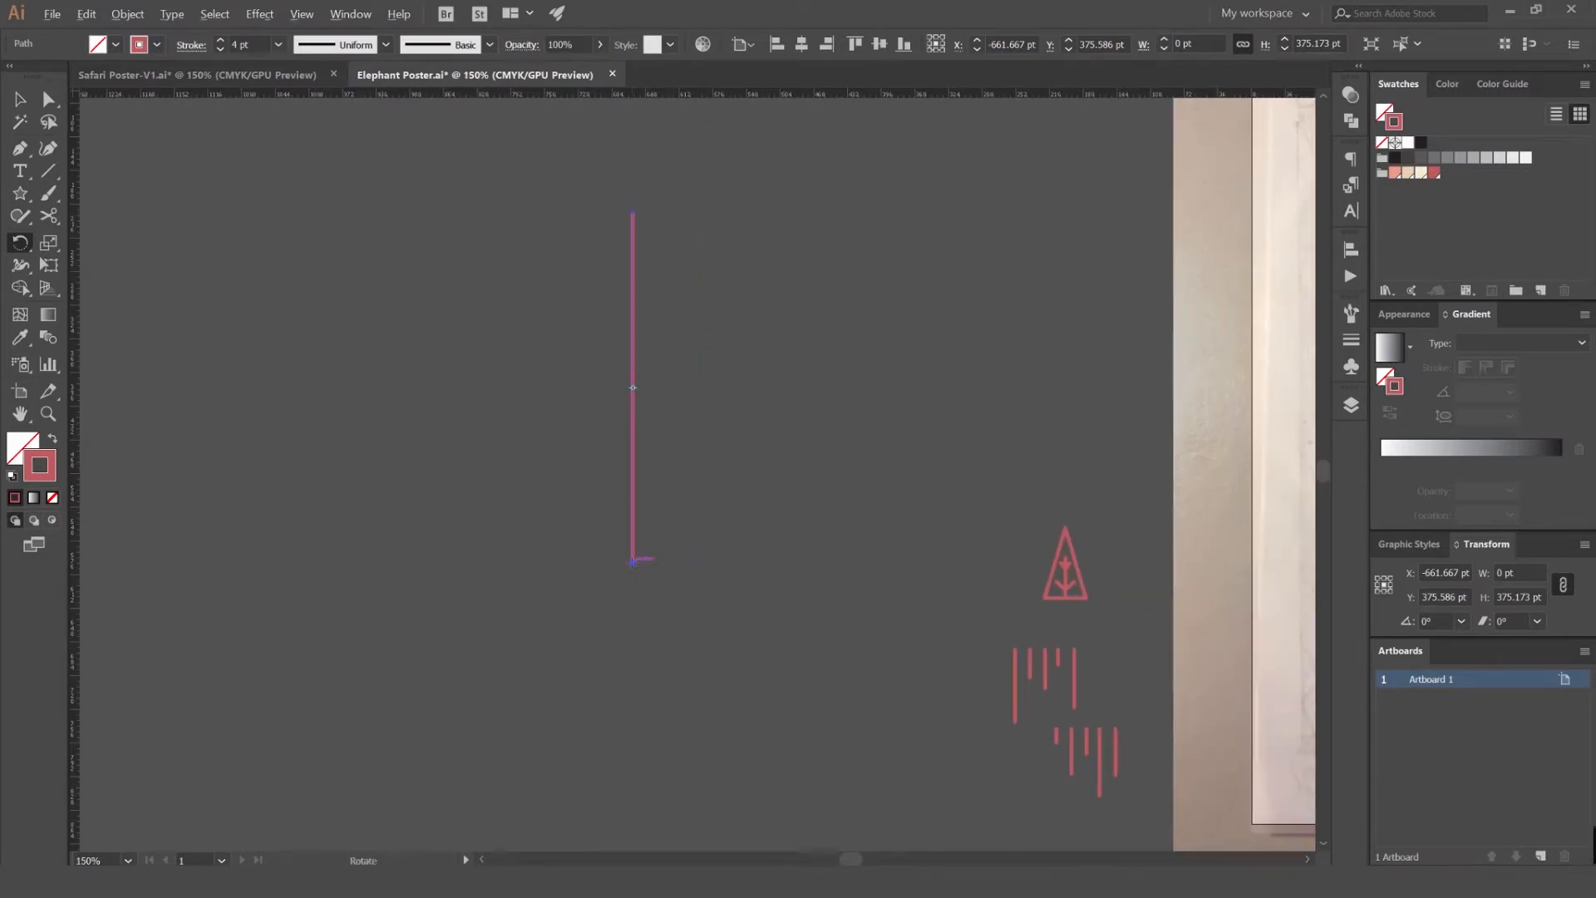
pyautogui.keyDown('alt'); pyautogui.click(632, 564); pyautogui.keyUp('alt')
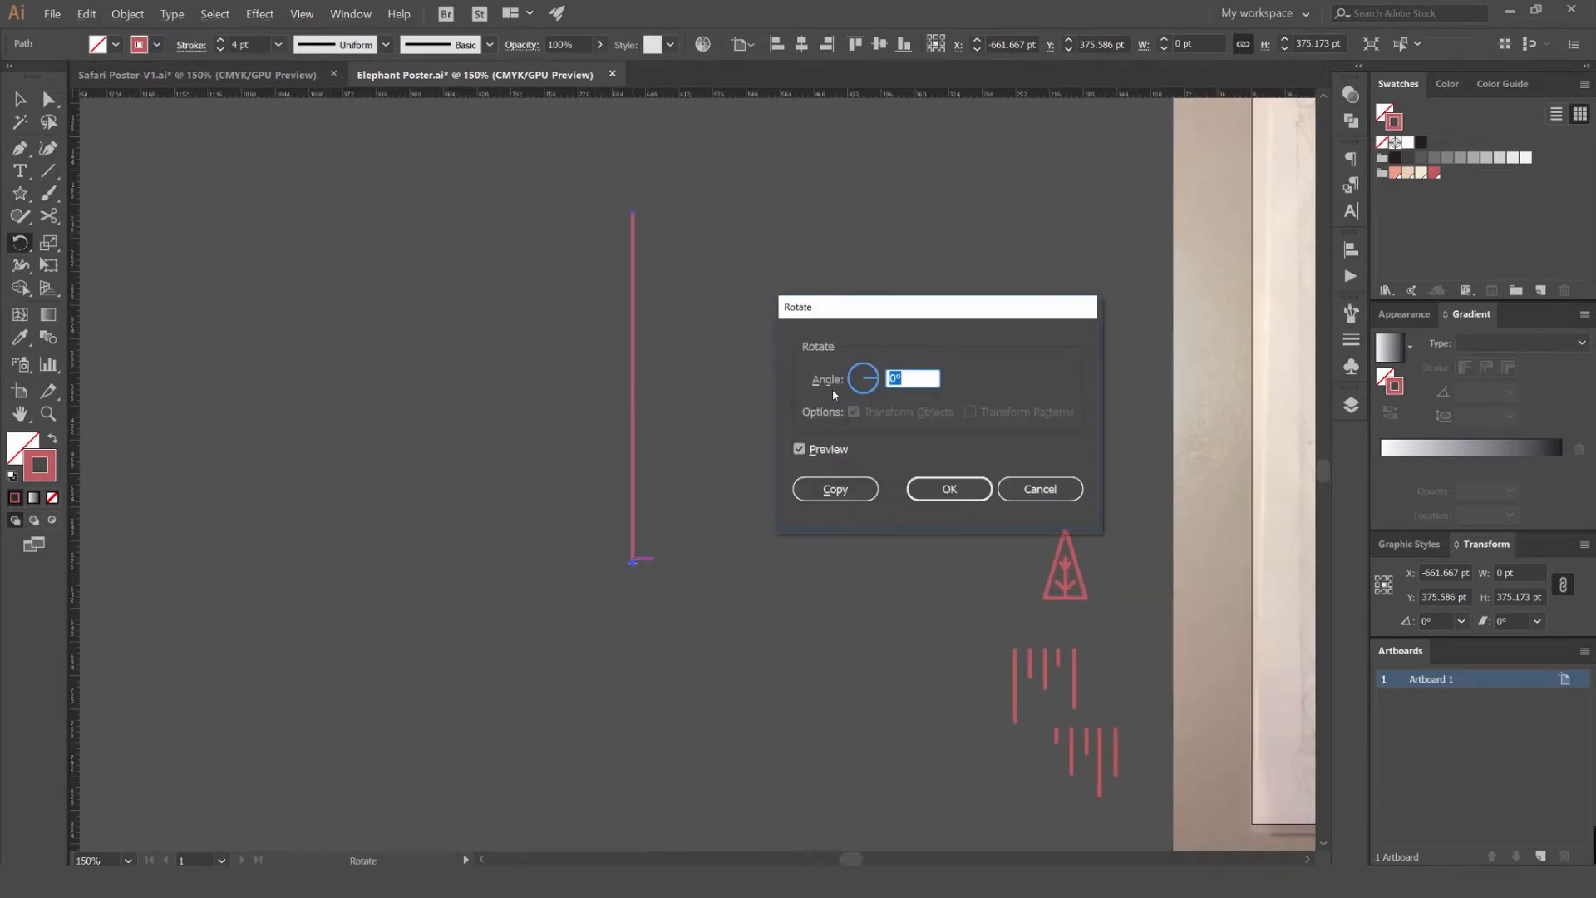
pyautogui.moveTo(900, 319); pyautogui.dragTo(869, 256)
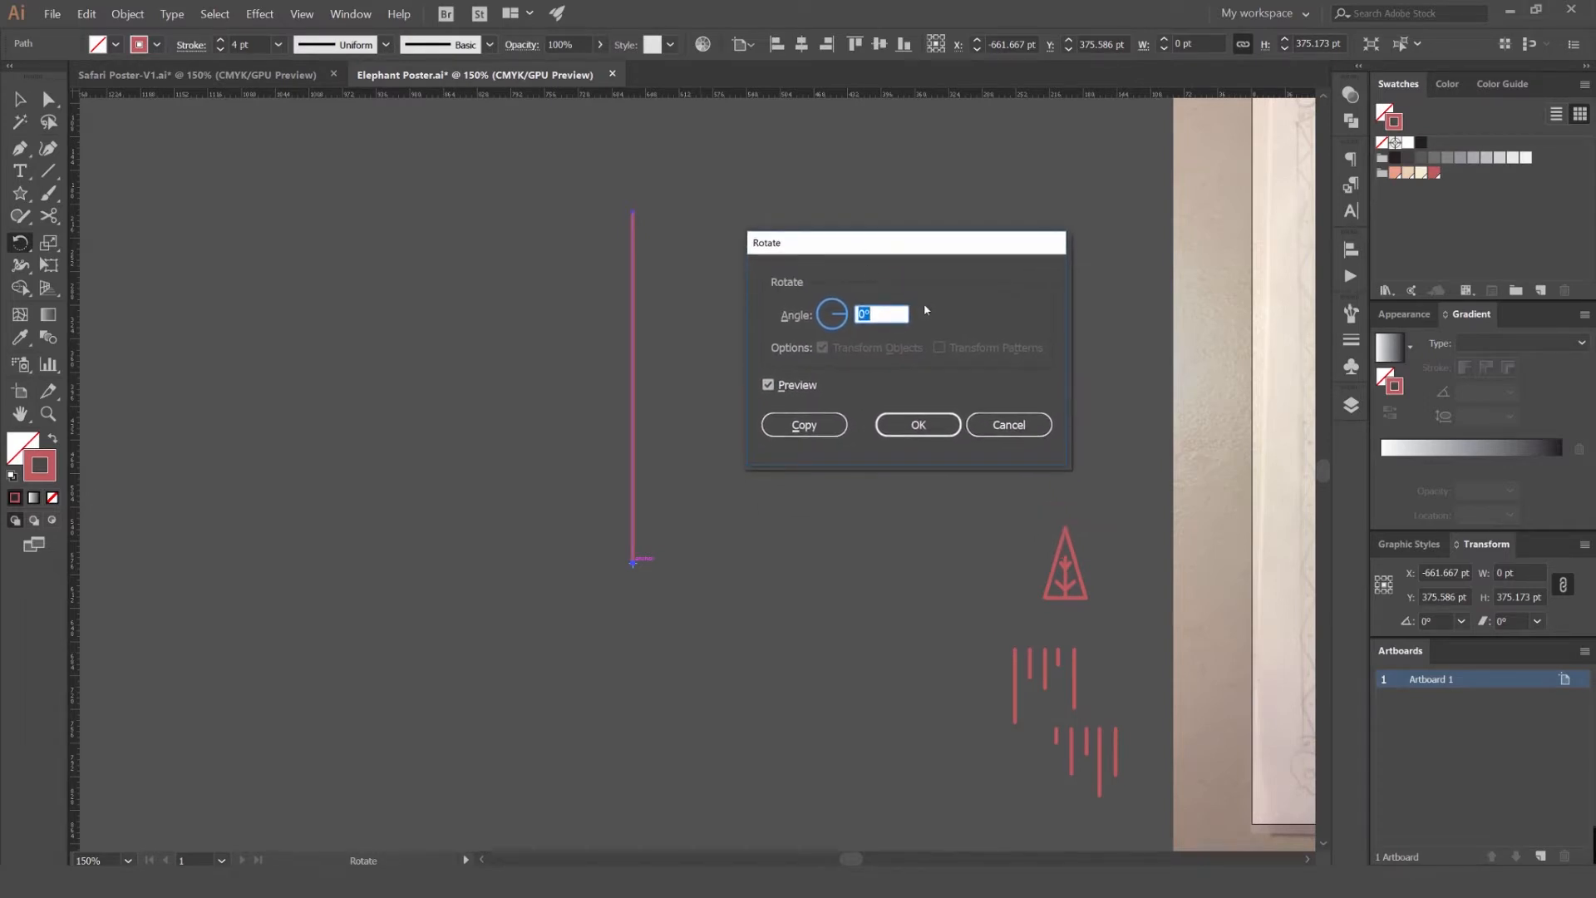
pyautogui.write('10')
pyautogui.press('Tab')
pyautogui.write('20')
pyautogui.press('Tab')
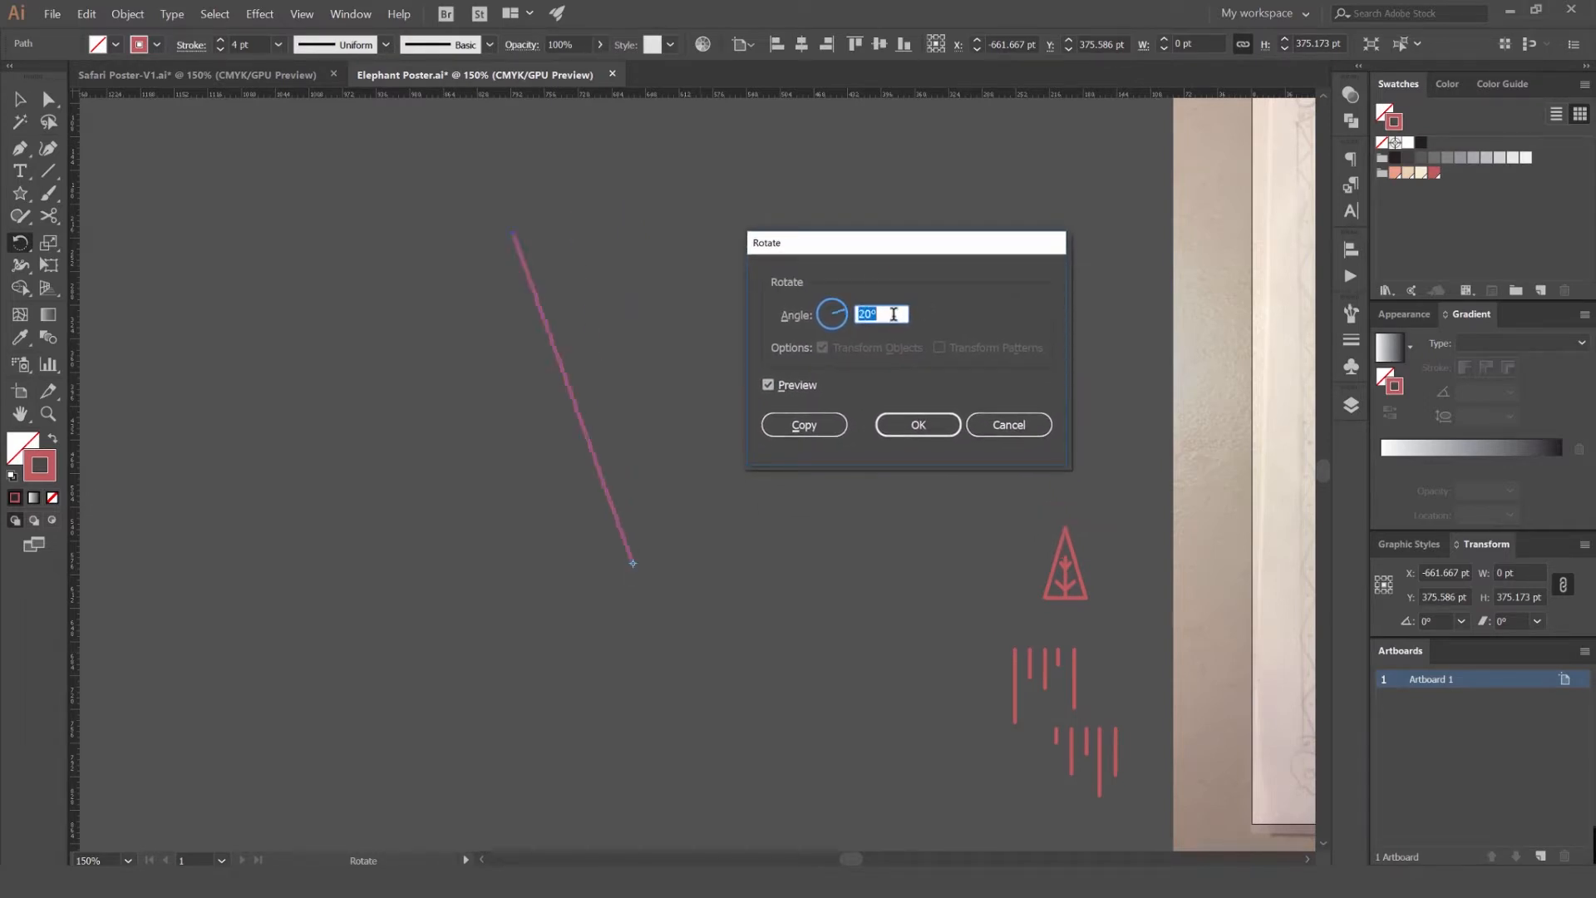
pyautogui.click(782, 383)
pyautogui.click(777, 386)
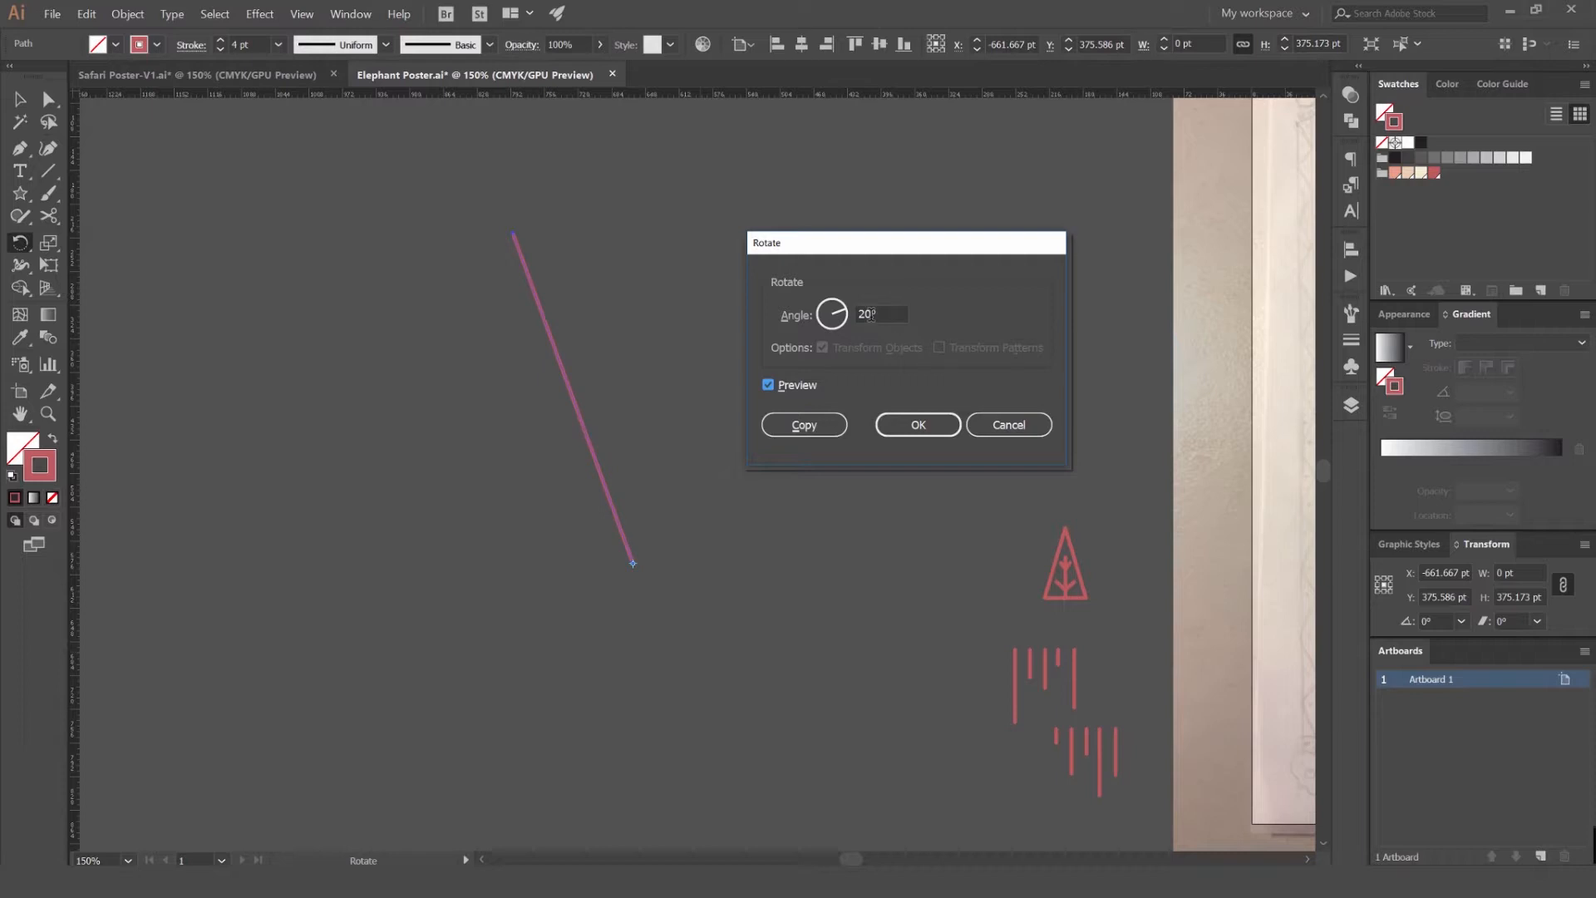
pyautogui.click(803, 425)
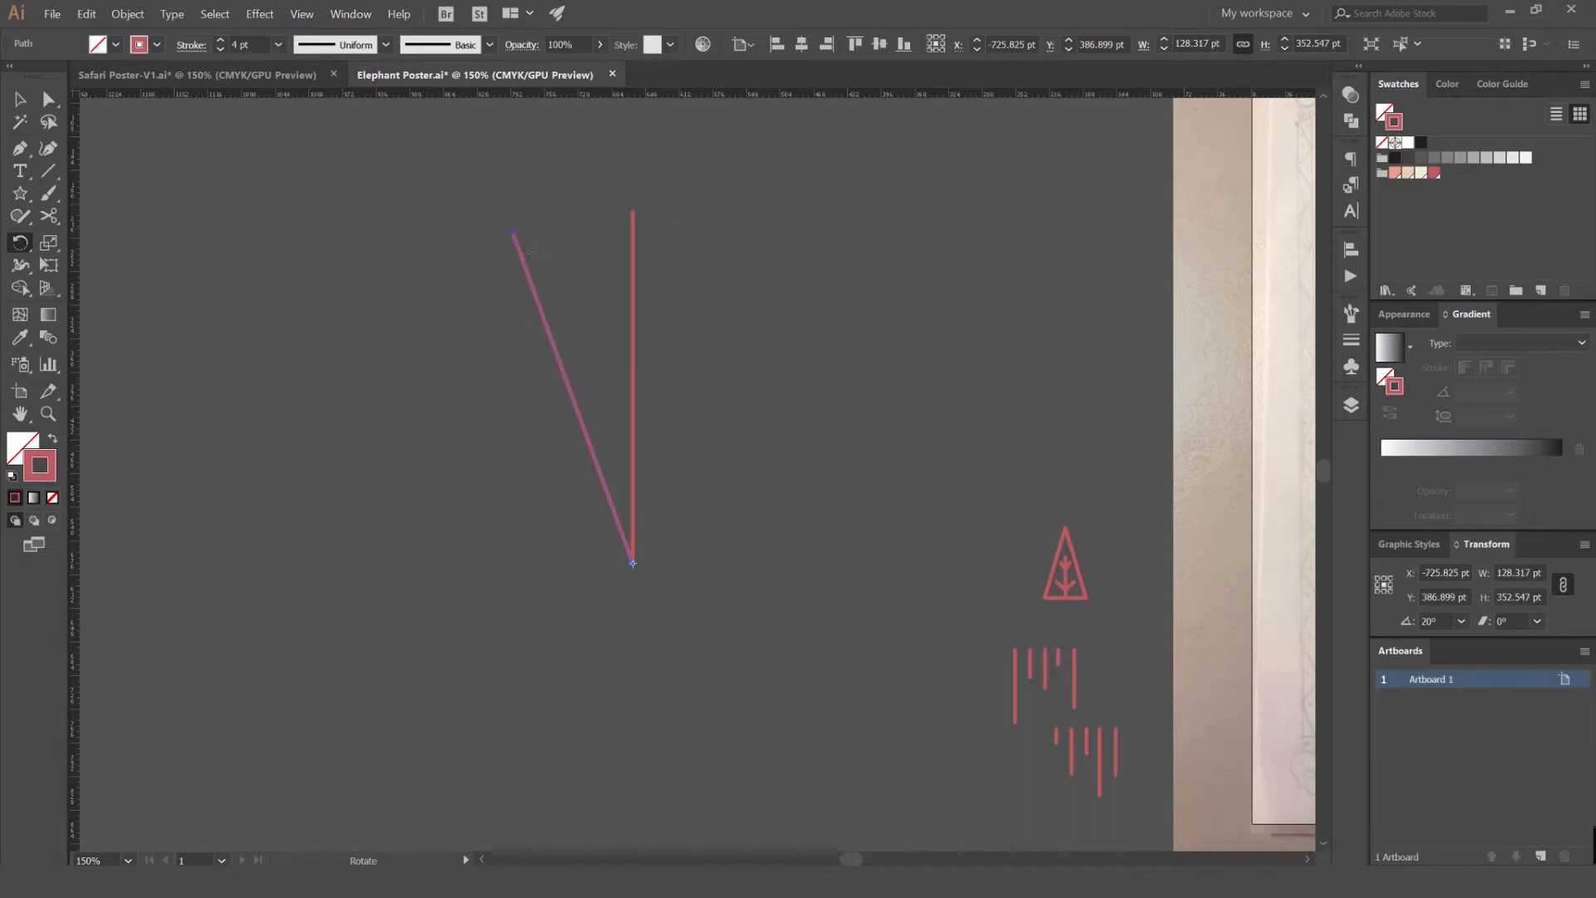
# - Repeat the 20° rotated copy around the shared endpoint until the lines form a full circular sunburst
pyautogui.moveTo(634, 326); pyautogui.dragTo(722, 313)
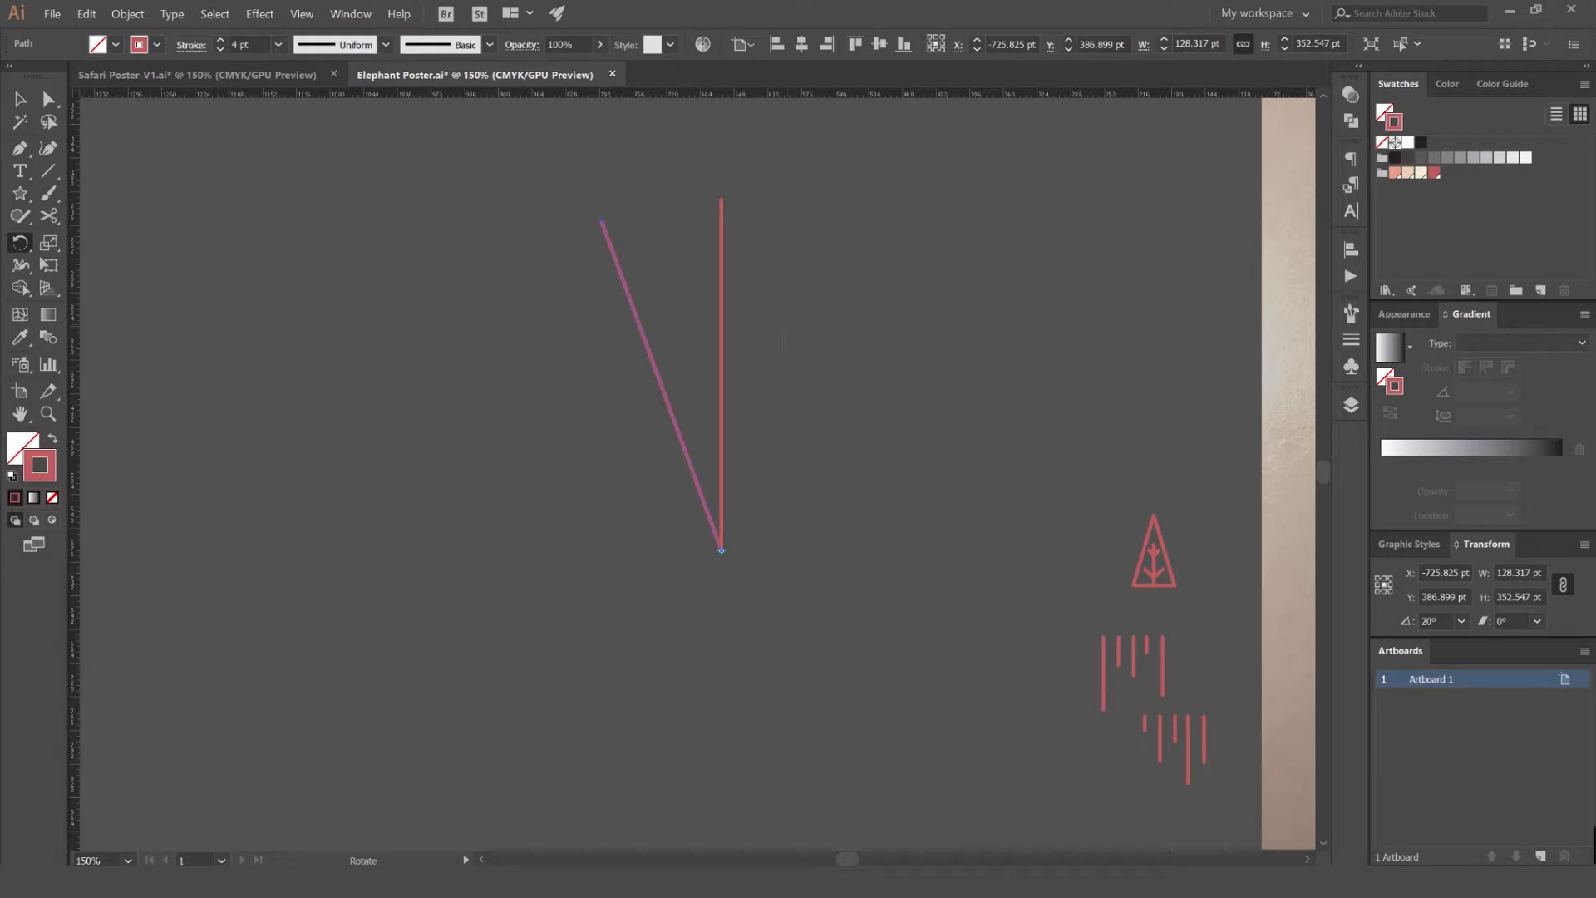
pyautogui.hotkey('ctrl', '-')
pyautogui.hotkey('ctrl', 'd')
pyautogui.hotkey('ctrl', 'd')
pyautogui.hotkey('ctrl', 'd')
pyautogui.hotkey('ctrl', 'd')
pyautogui.hotkey('ctrl', 'd')
pyautogui.hotkey('ctrl', 'd')
pyautogui.hotkey('ctrl', 'd')
pyautogui.hotkey('ctrl', 'd')
pyautogui.hotkey('ctrl', 'd')
pyautogui.hotkey('ctrl', 'd')
pyautogui.hotkey('ctrl', 'd')
pyautogui.hotkey('ctrl', 'd')
pyautogui.hotkey('ctrl', 'd')
pyautogui.hotkey('ctrl', 'd')
pyautogui.hotkey('ctrl', 'd')
pyautogui.hotkey('ctrl', 'd')
pyautogui.hotkey('ctrl', 'd')
pyautogui.press('v')
pyautogui.click(929, 245)
# - Select all the radiating sunburst lines and group them
pyautogui.scroll(-3, 929, 245)
pyautogui.scroll(4, 915, 293)
pyautogui.scroll(-4, 836, 334)
pyautogui.press('a')
pyautogui.press('v')
pyautogui.click(851, 267)
pyautogui.moveTo(808, 317); pyautogui.dragTo(606, 342)
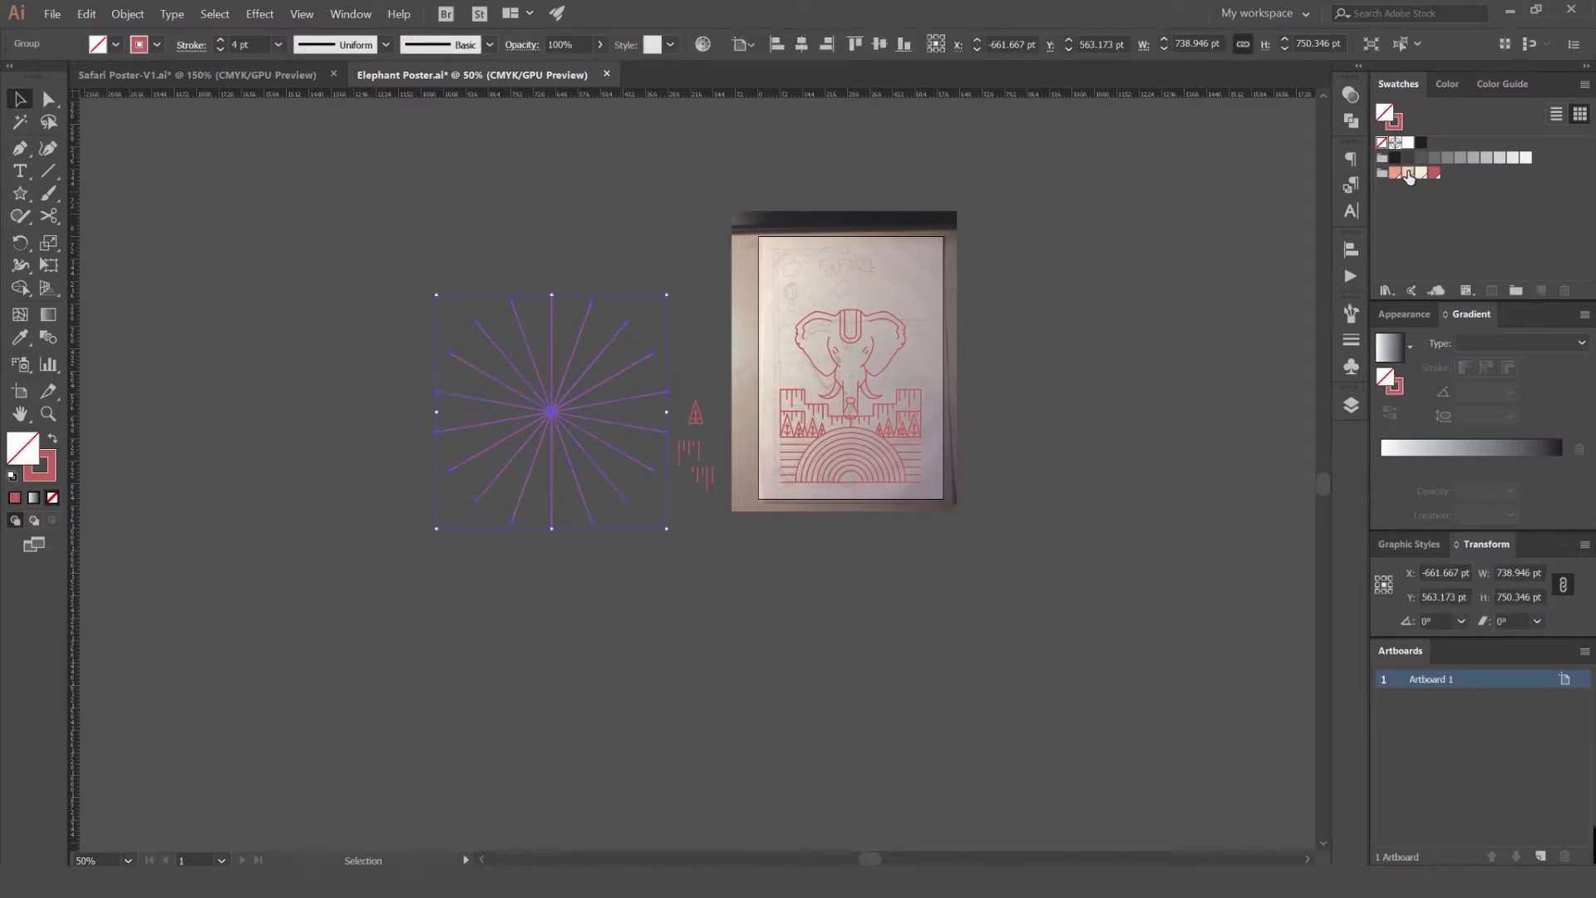
# - Place the sunburst group over the elephant poster and colour its strokes with the salmon swatch
pyautogui.click(1408, 172)
pyautogui.hotkey('ctrl', '=')
pyautogui.moveTo(526, 409); pyautogui.dragTo(939, 333)
pyautogui.click(1395, 173)
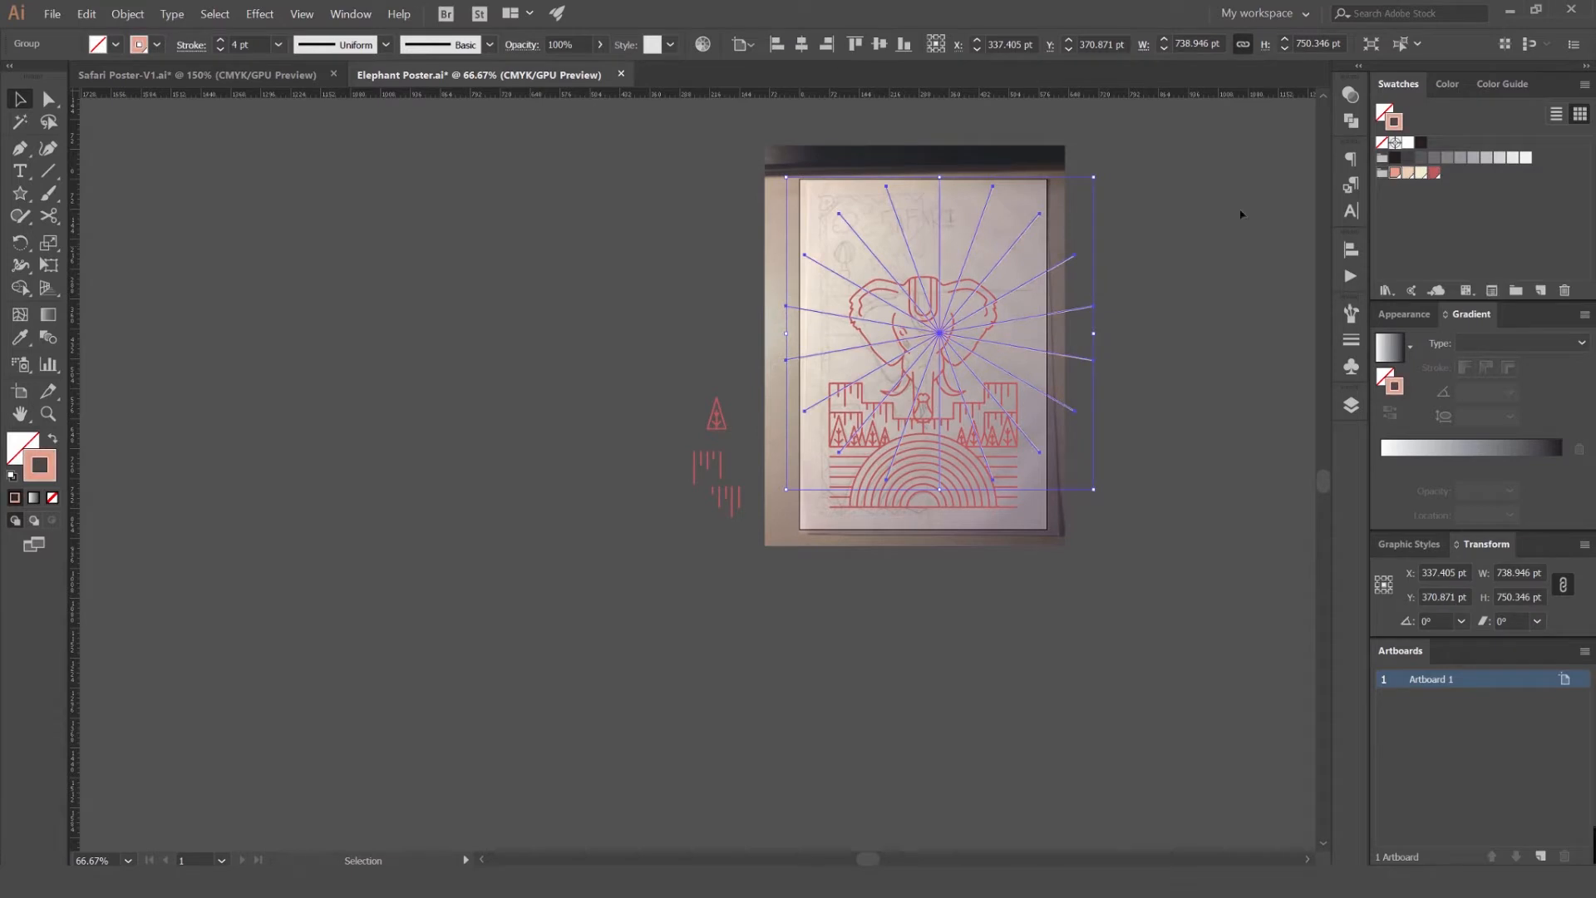
pyautogui.click(1239, 220)
# - Show the guides and centre the sunburst on the point where the vertical and horizontal guides cross
pyautogui.scroll(3, 989, 343)
pyautogui.moveTo(867, 318); pyautogui.dragTo(786, 453)
pyautogui.scroll(3, 809, 335)
pyautogui.scroll(-2, 802, 460)
pyautogui.scroll(-4, 803, 459)
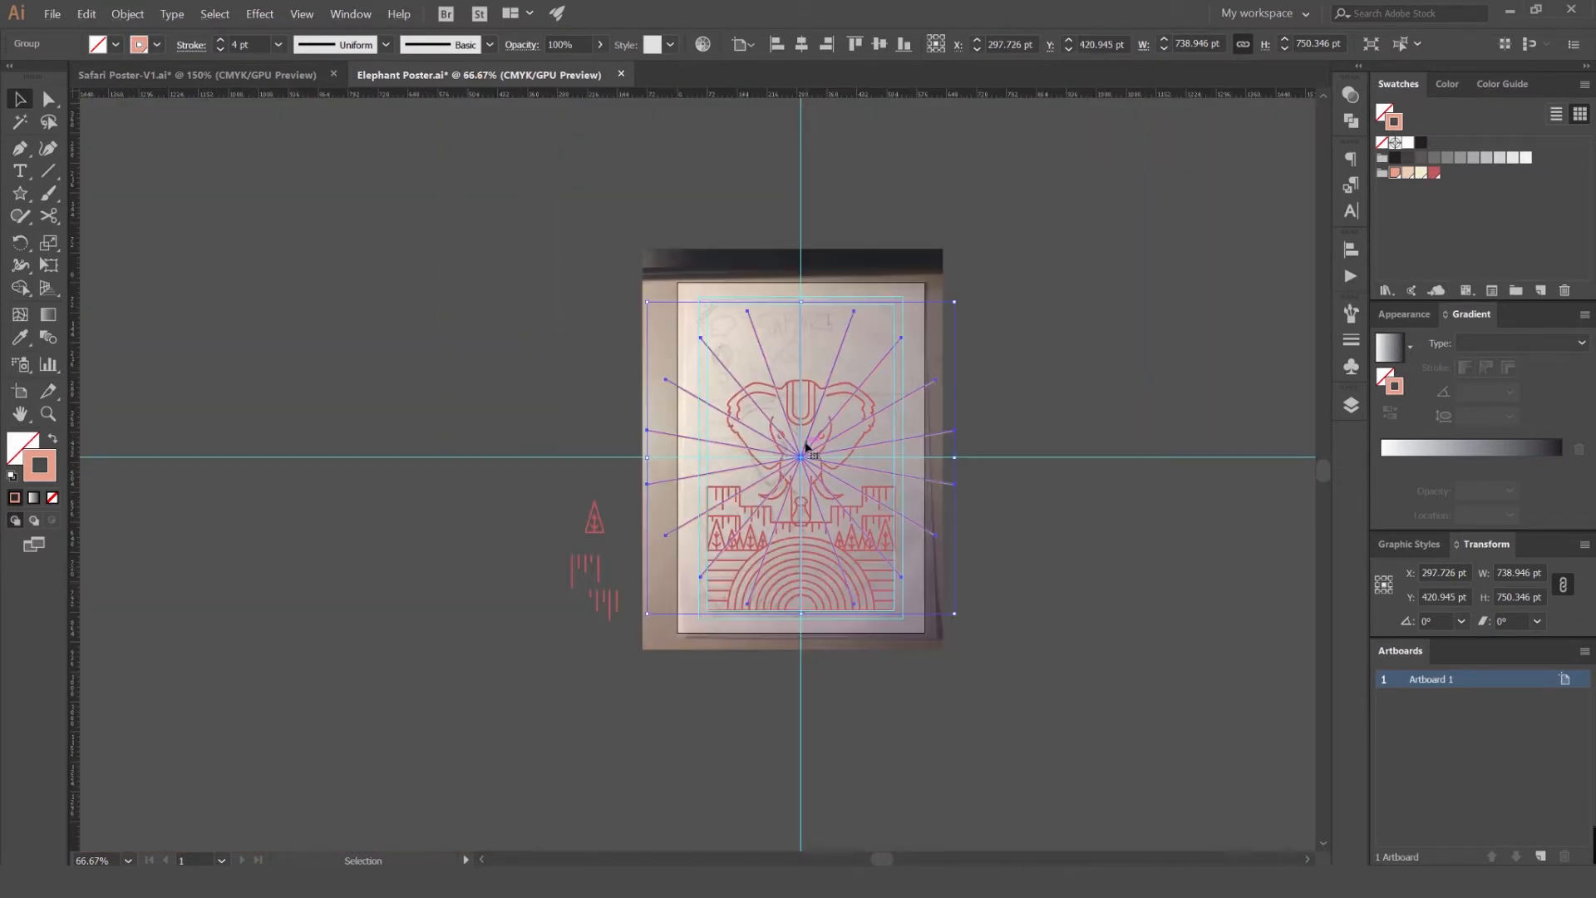
pyautogui.click(965, 385)
# - Recolour the sunburst's strokes with the pale beige swatch
pyautogui.scroll(2, 960, 384)
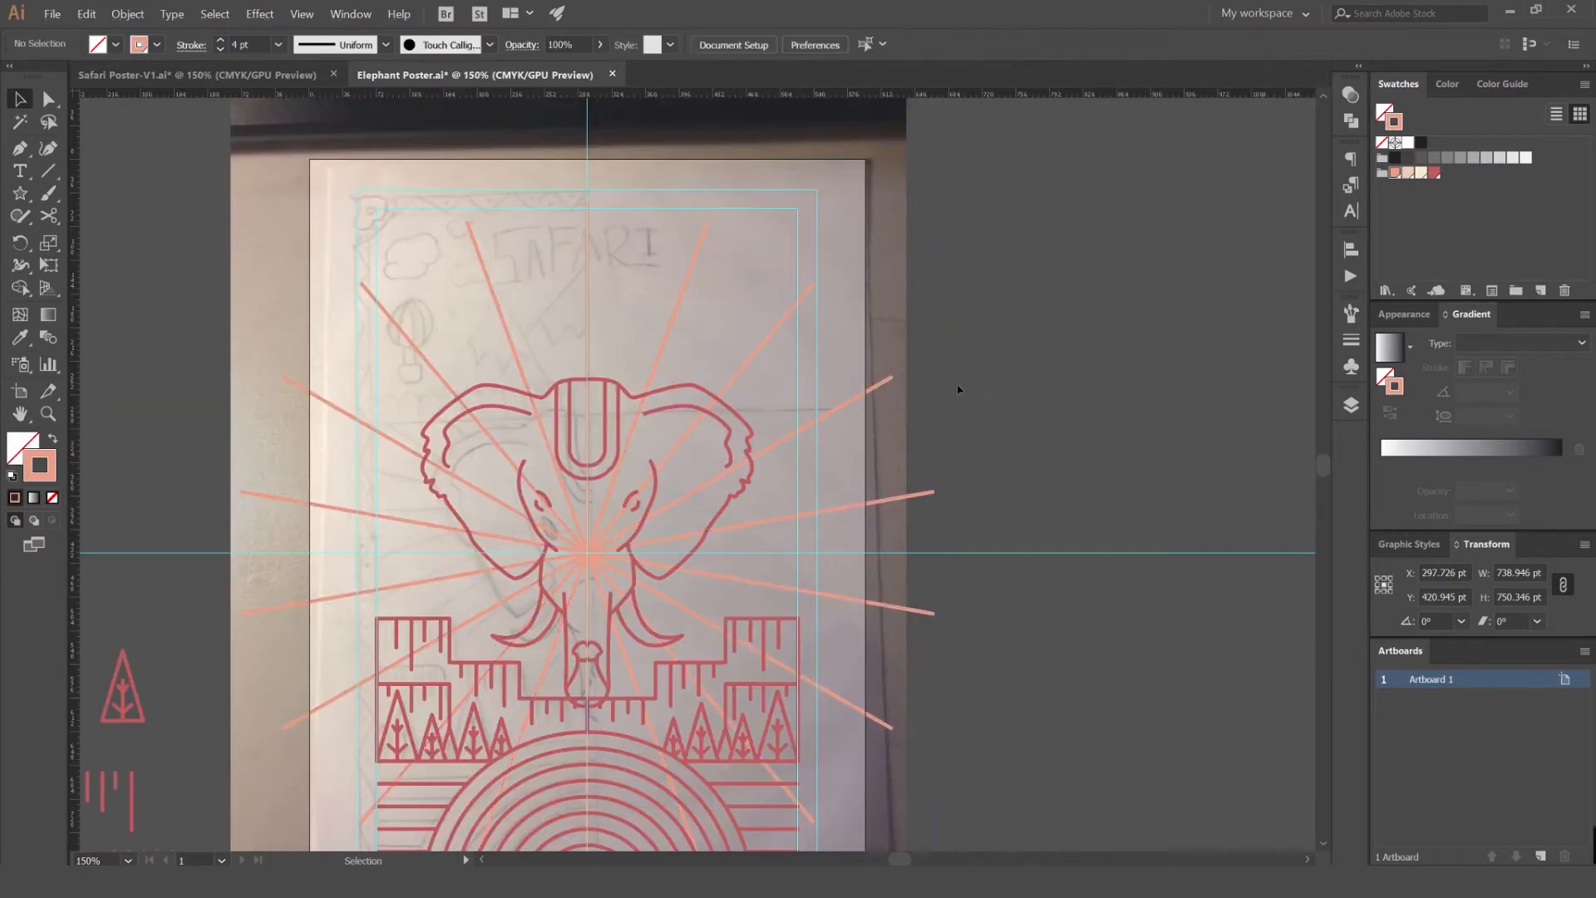
pyautogui.click(1408, 173)
pyautogui.click(1140, 278)
pyautogui.moveTo(1097, 256); pyautogui.dragTo(1196, 196)
pyautogui.scroll(-1, 1061, 270)
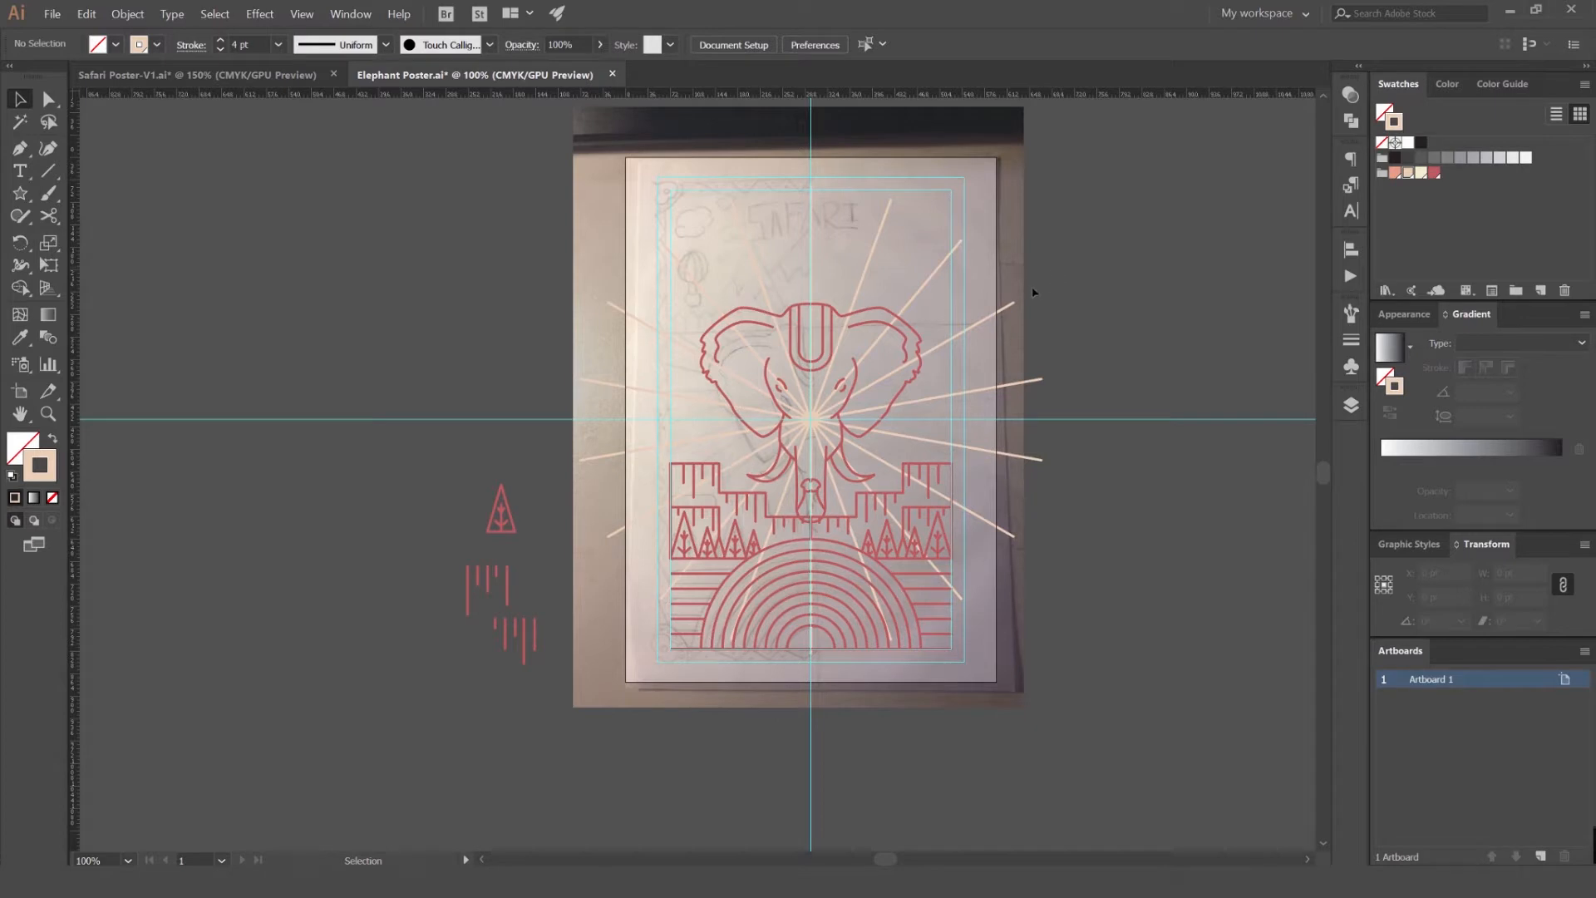
pyautogui.scroll(1, 944, 254)
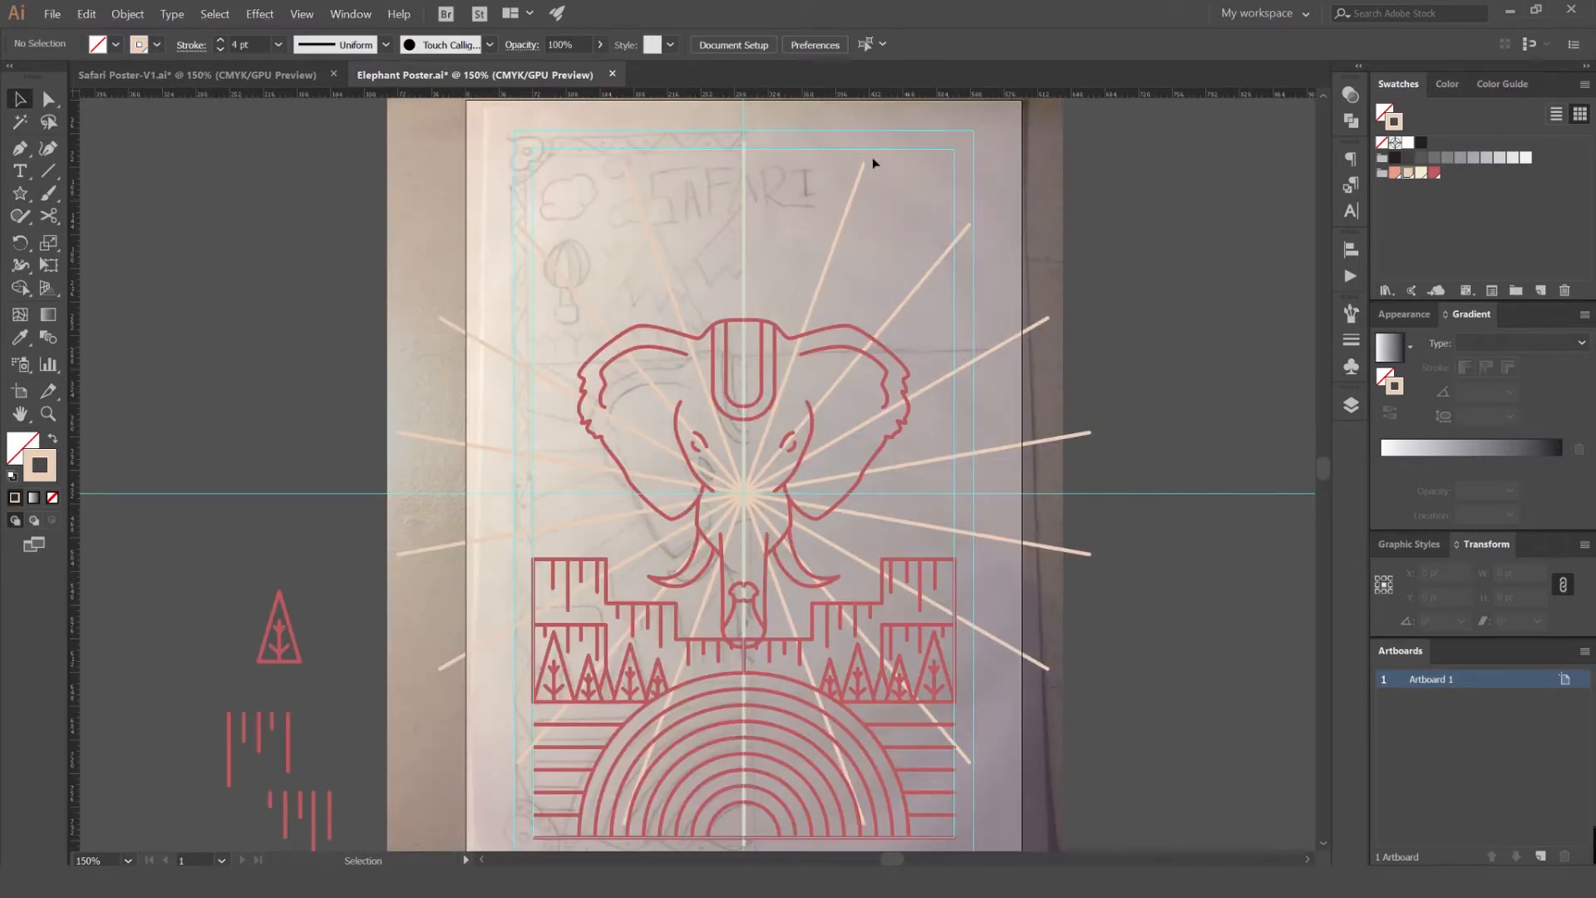
pyautogui.scroll(2, 937, 278)
pyautogui.scroll(-2, 792, 421)
pyautogui.moveTo(834, 375); pyautogui.dragTo(841, 227)
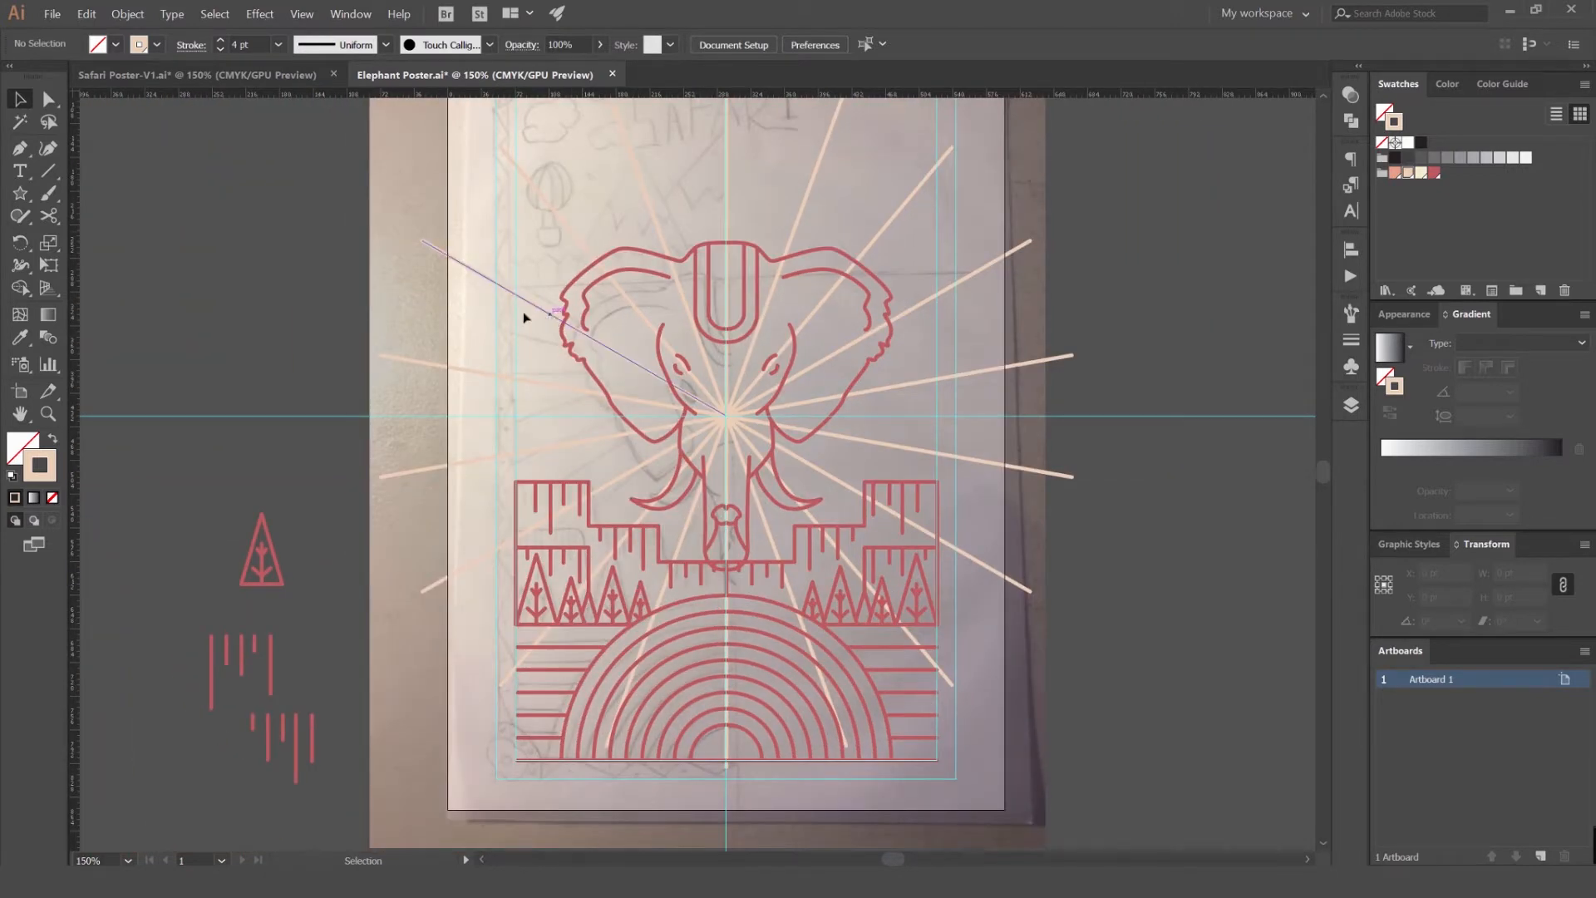
pyautogui.press('p')
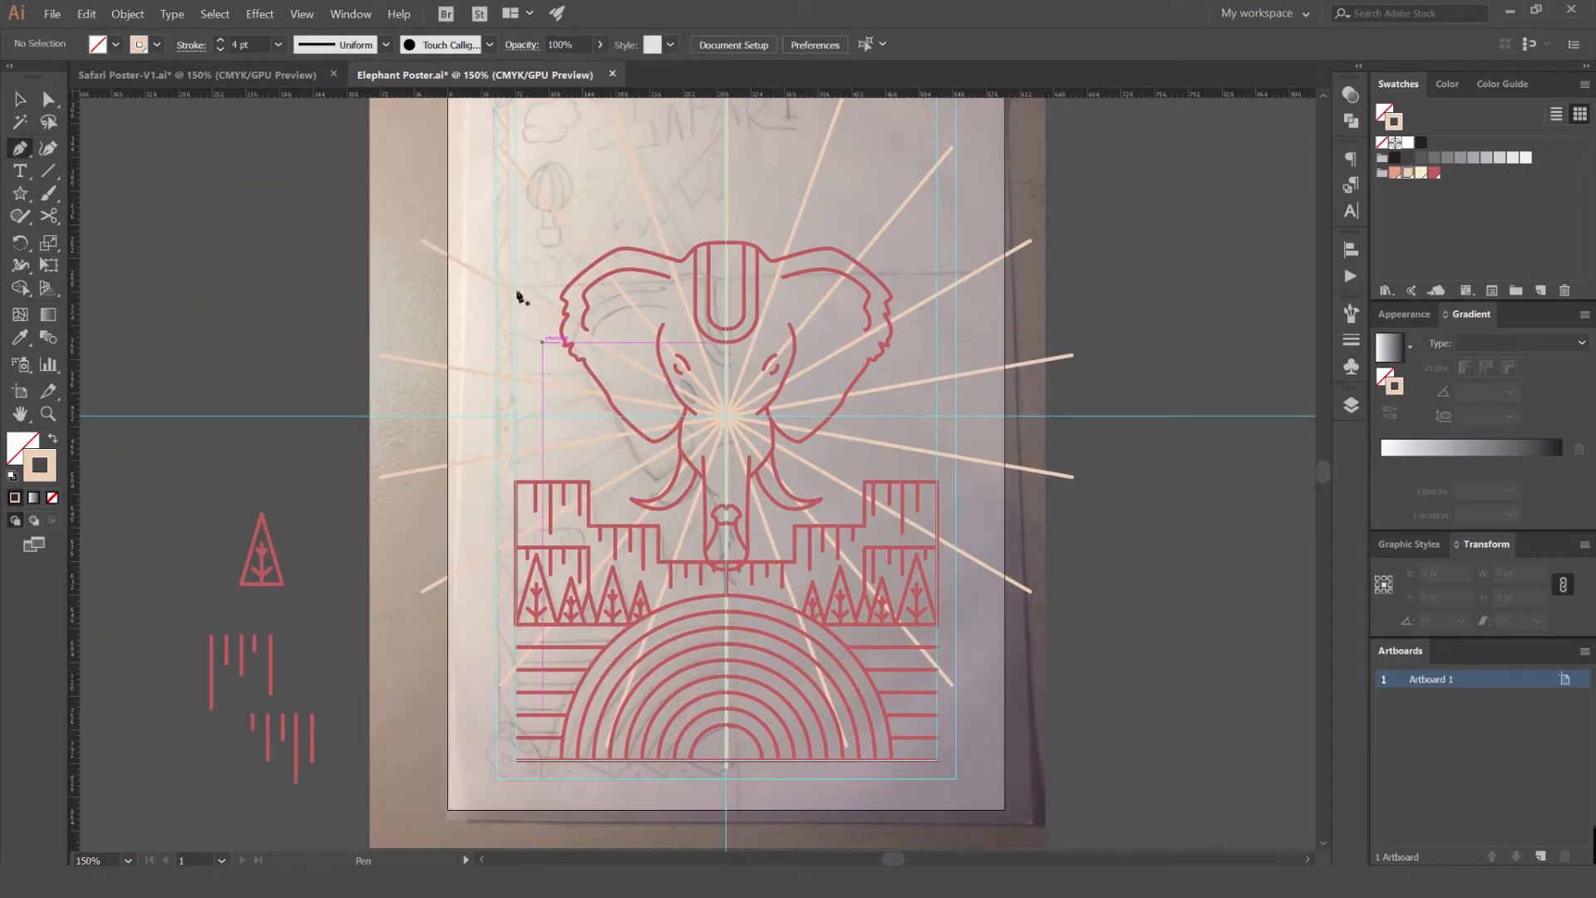
pyautogui.click(514, 286)
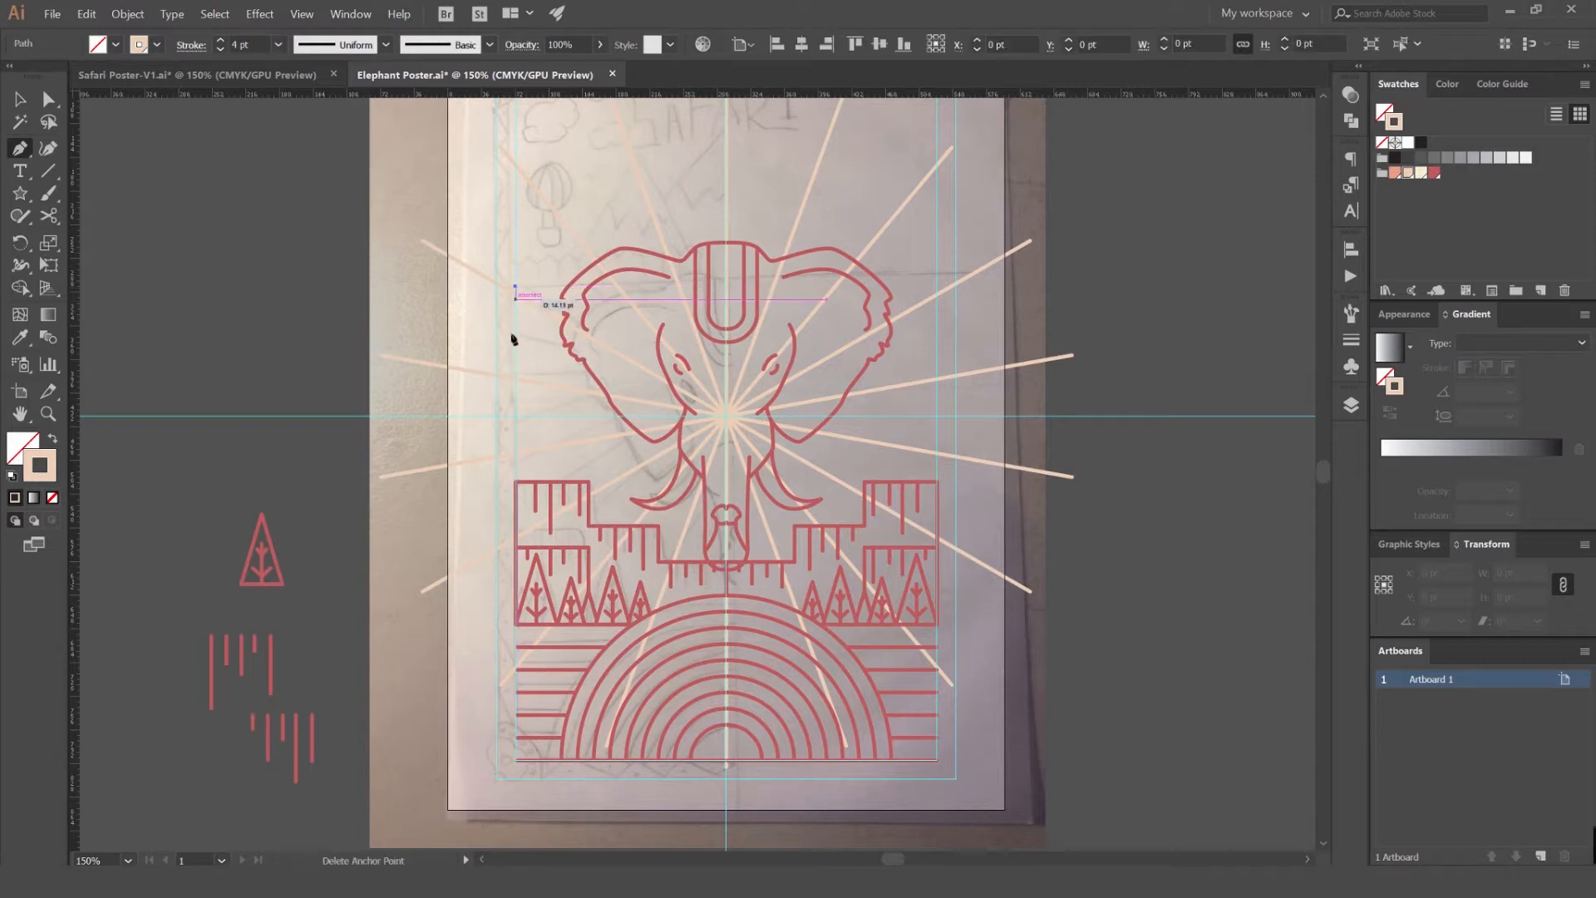
pyautogui.keyDown('ctrl'); pyautogui.click(517, 481); pyautogui.keyUp('ctrl')
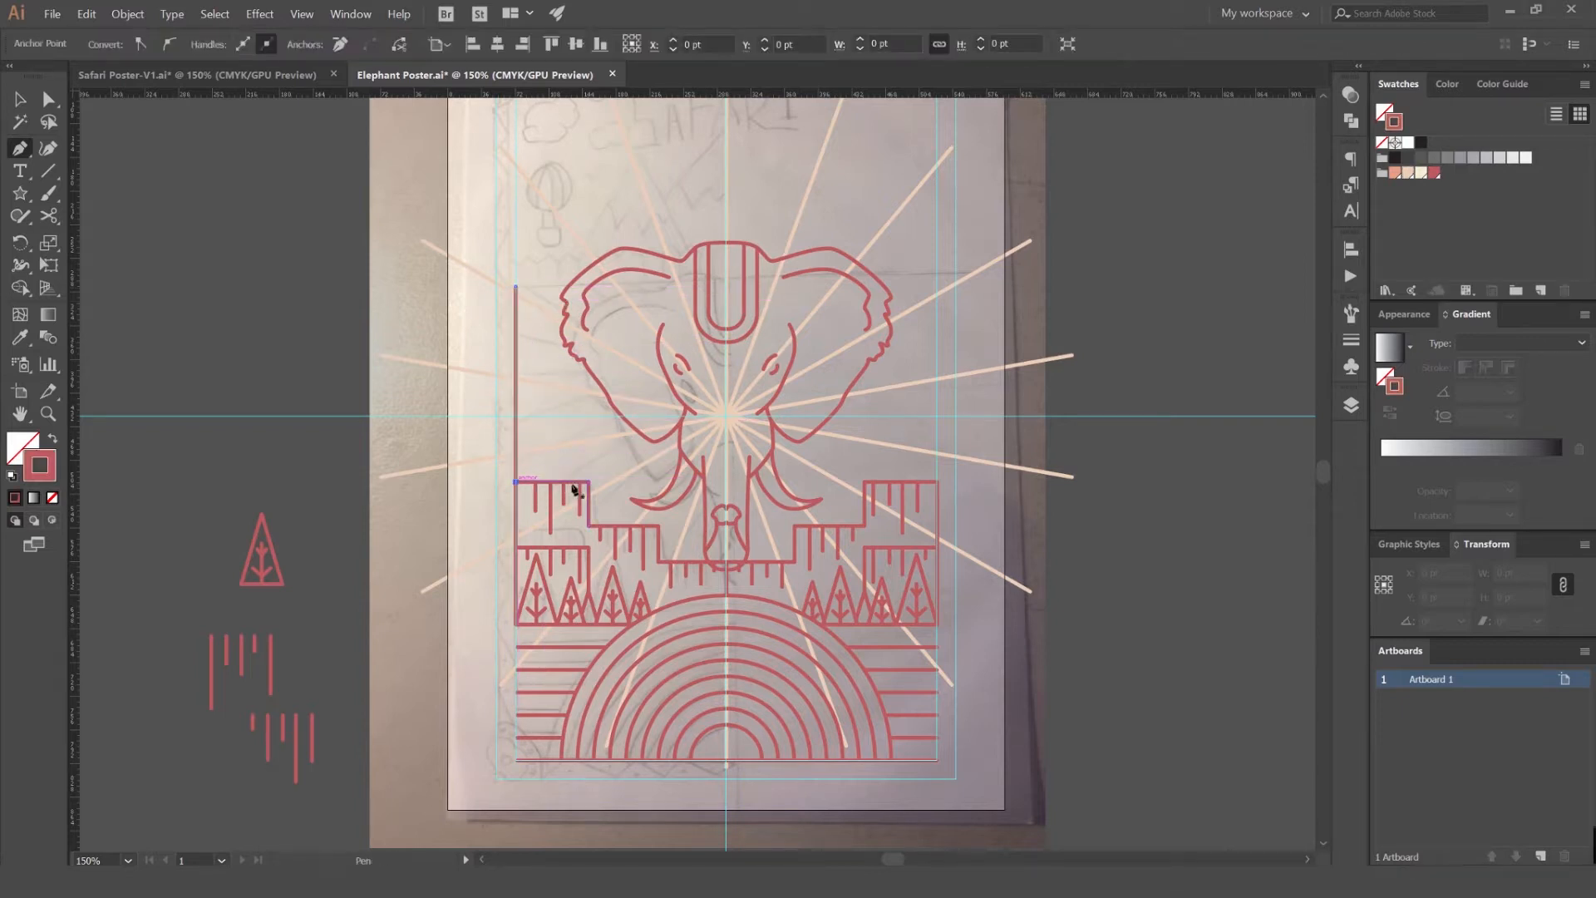
pyautogui.hotkey('ctrl', 'z')
pyautogui.hotkey('ctrl', 'z')
pyautogui.press('v')
pyautogui.click(533, 427)
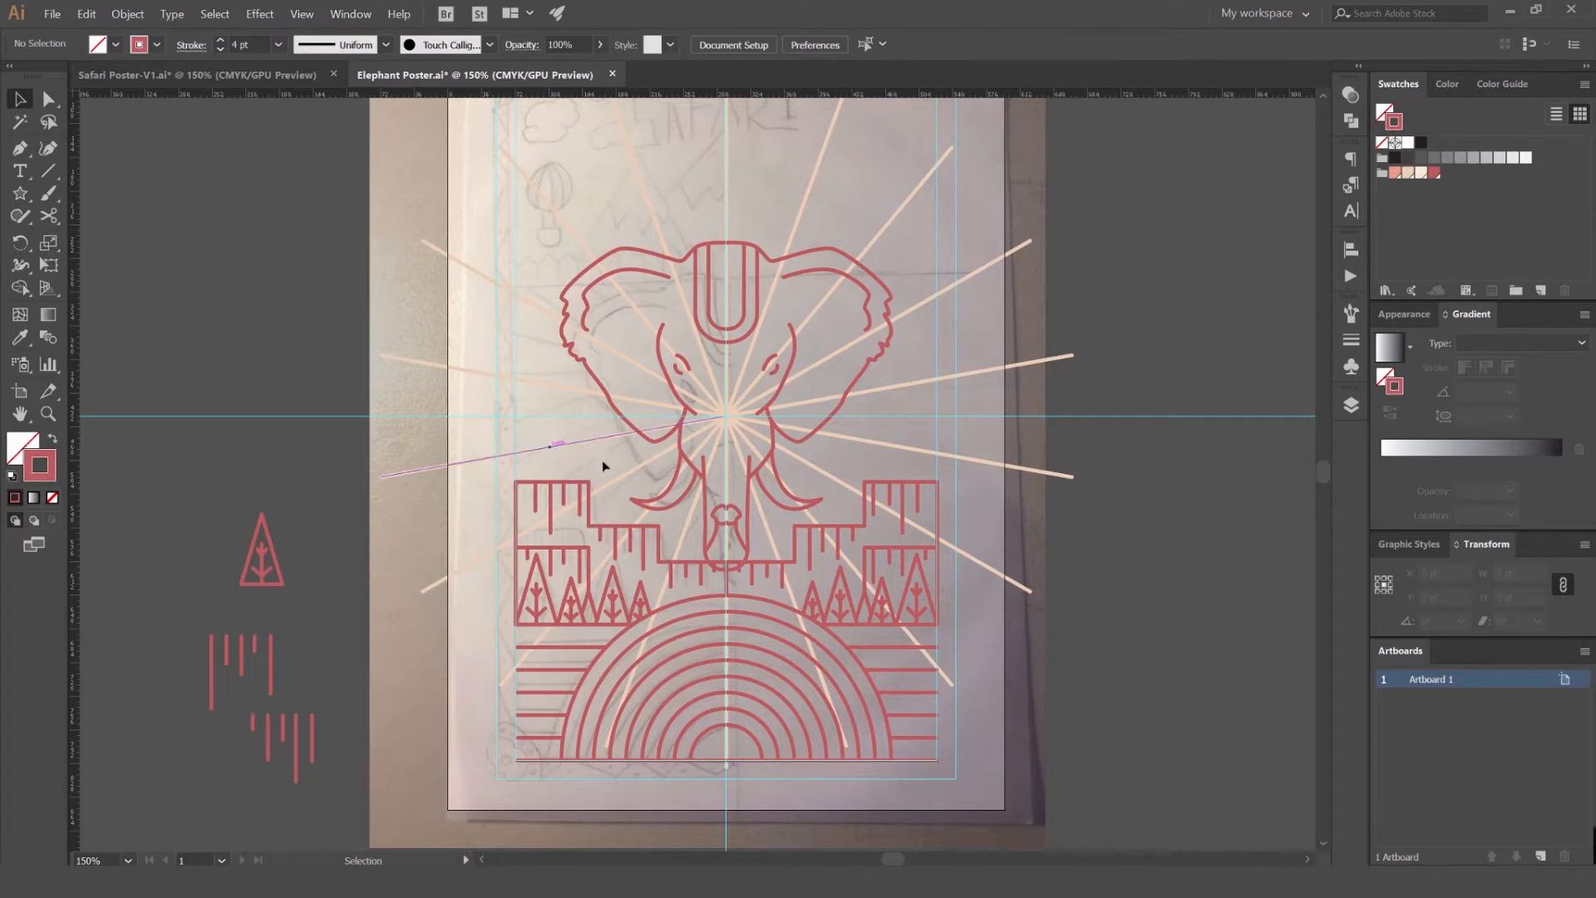
# - Lock the stepped ledge outlines on both sides of the trunk and the lowest ledge beneath it
pyautogui.click(591, 492)
pyautogui.click(912, 491)
pyautogui.click(918, 484)
pyautogui.keyDown('shift'); pyautogui.click(683, 562); pyautogui.keyUp('shift')
pyautogui.hotkey('ctrl', '2')
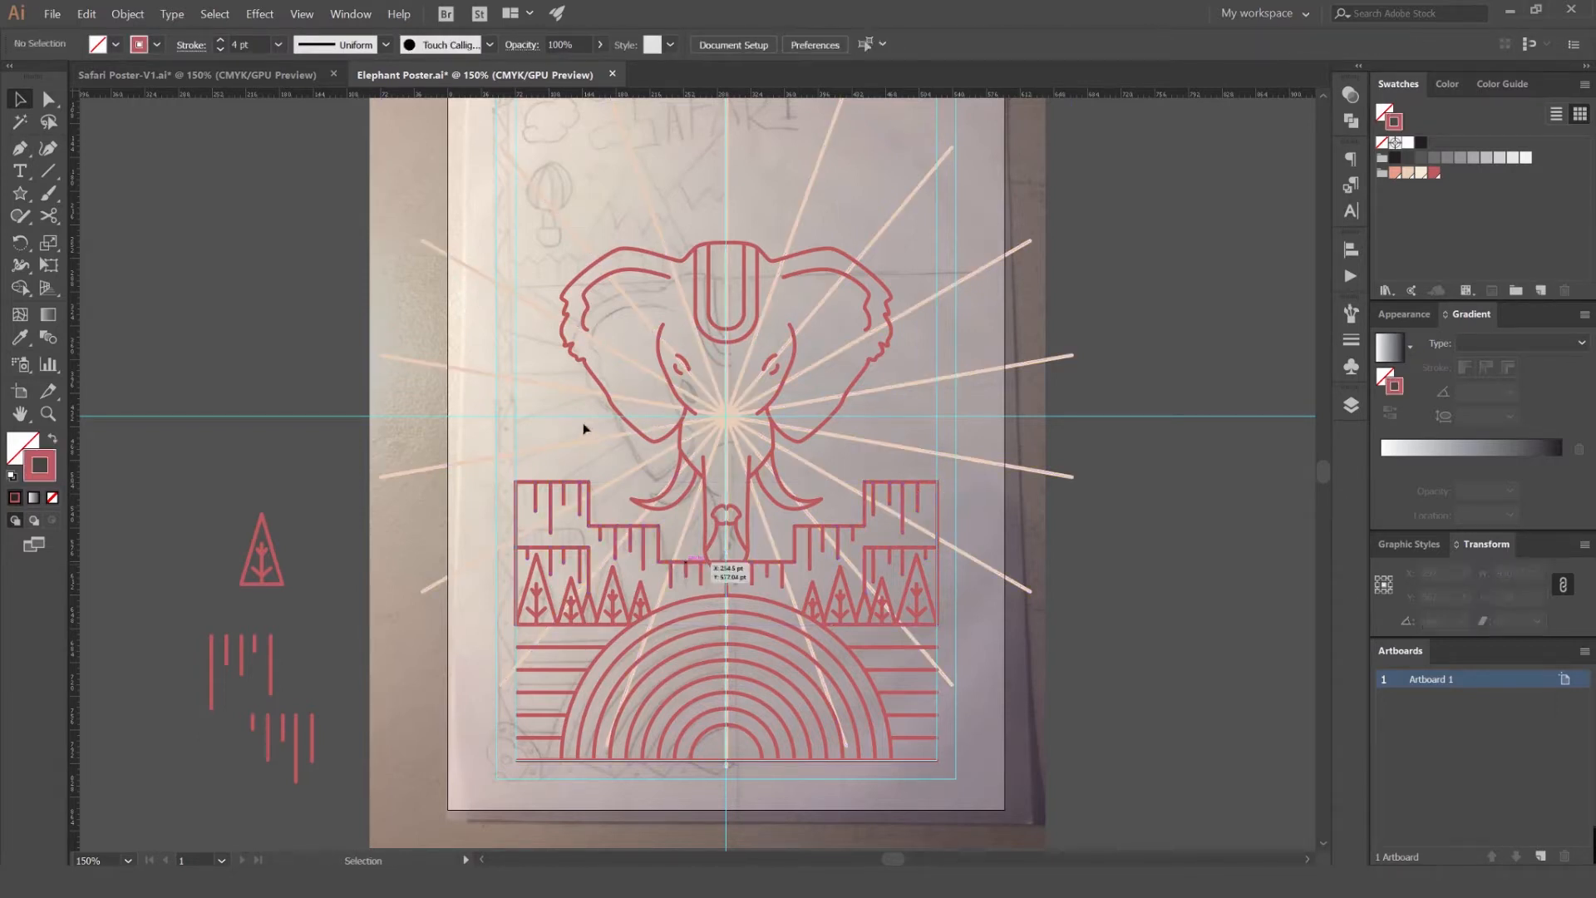
pyautogui.click(552, 384)
pyautogui.click(546, 381)
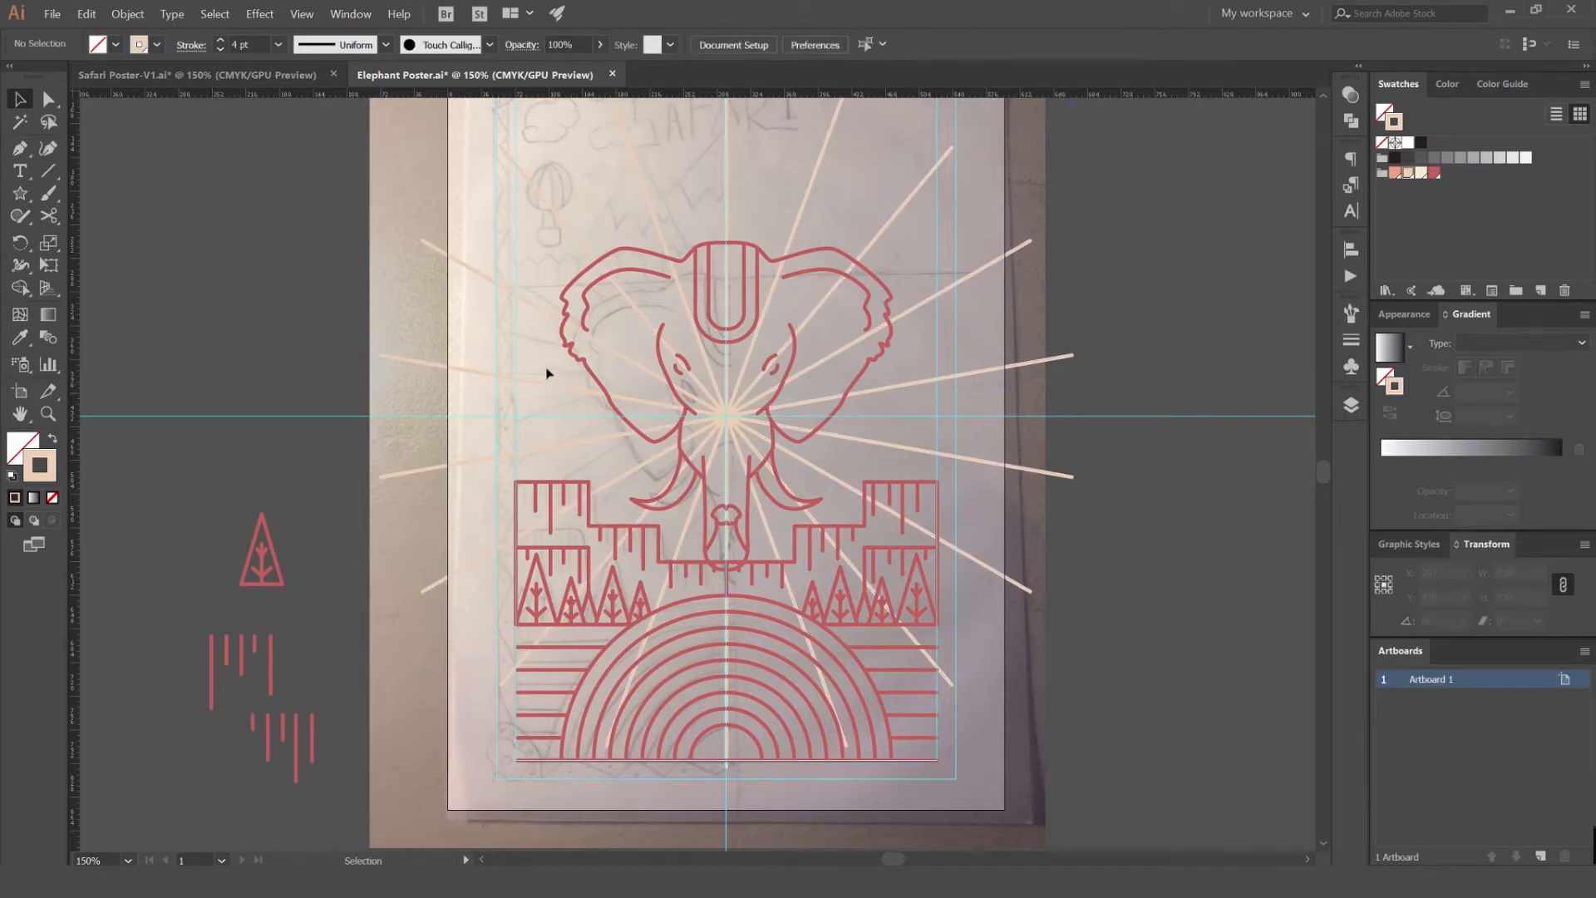
# - Draw a closed Pen path about 451 by 300 pt around the elephant, following the stepped ledges along its lower side
pyautogui.press('p')
pyautogui.click(515, 286)
pyautogui.click(515, 482)
pyautogui.click(590, 482)
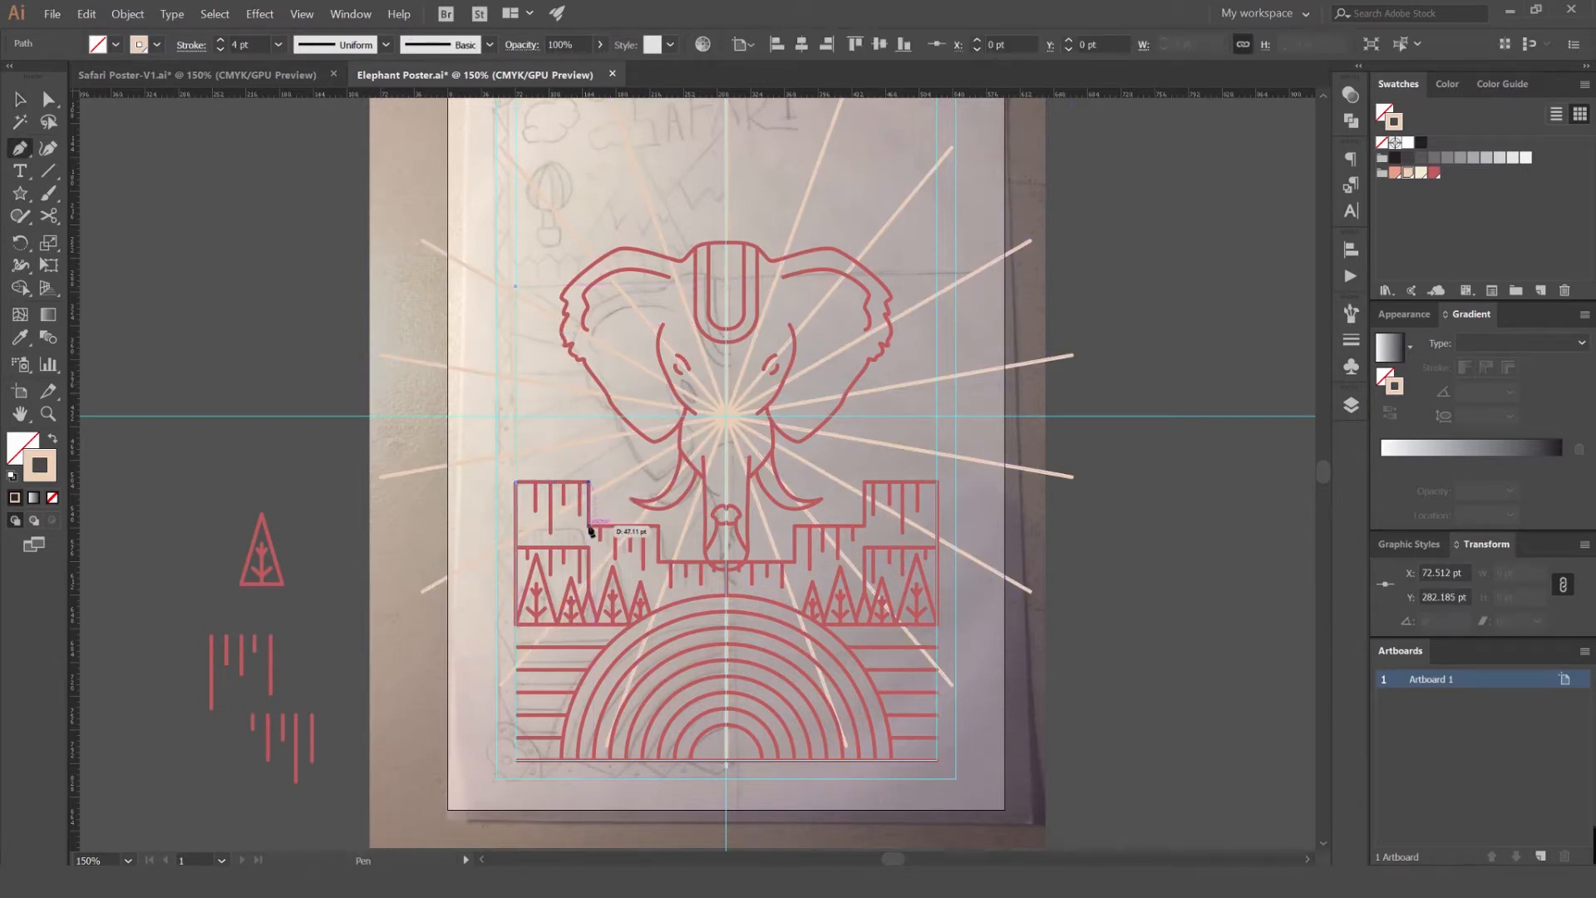
pyautogui.click(659, 526)
pyautogui.click(660, 563)
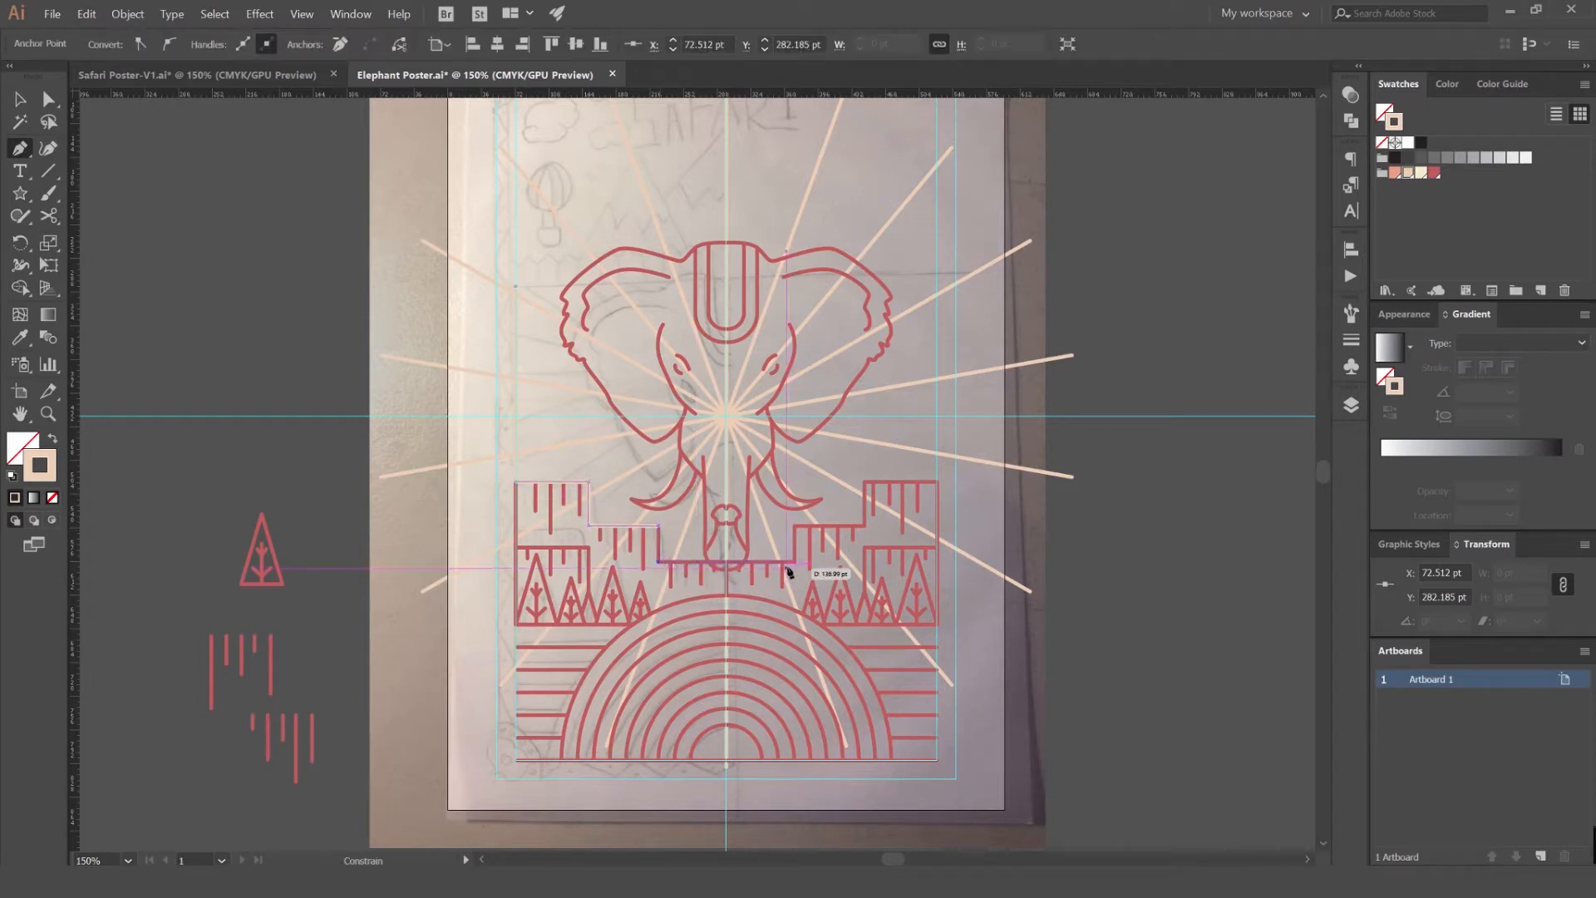
pyautogui.click(796, 525)
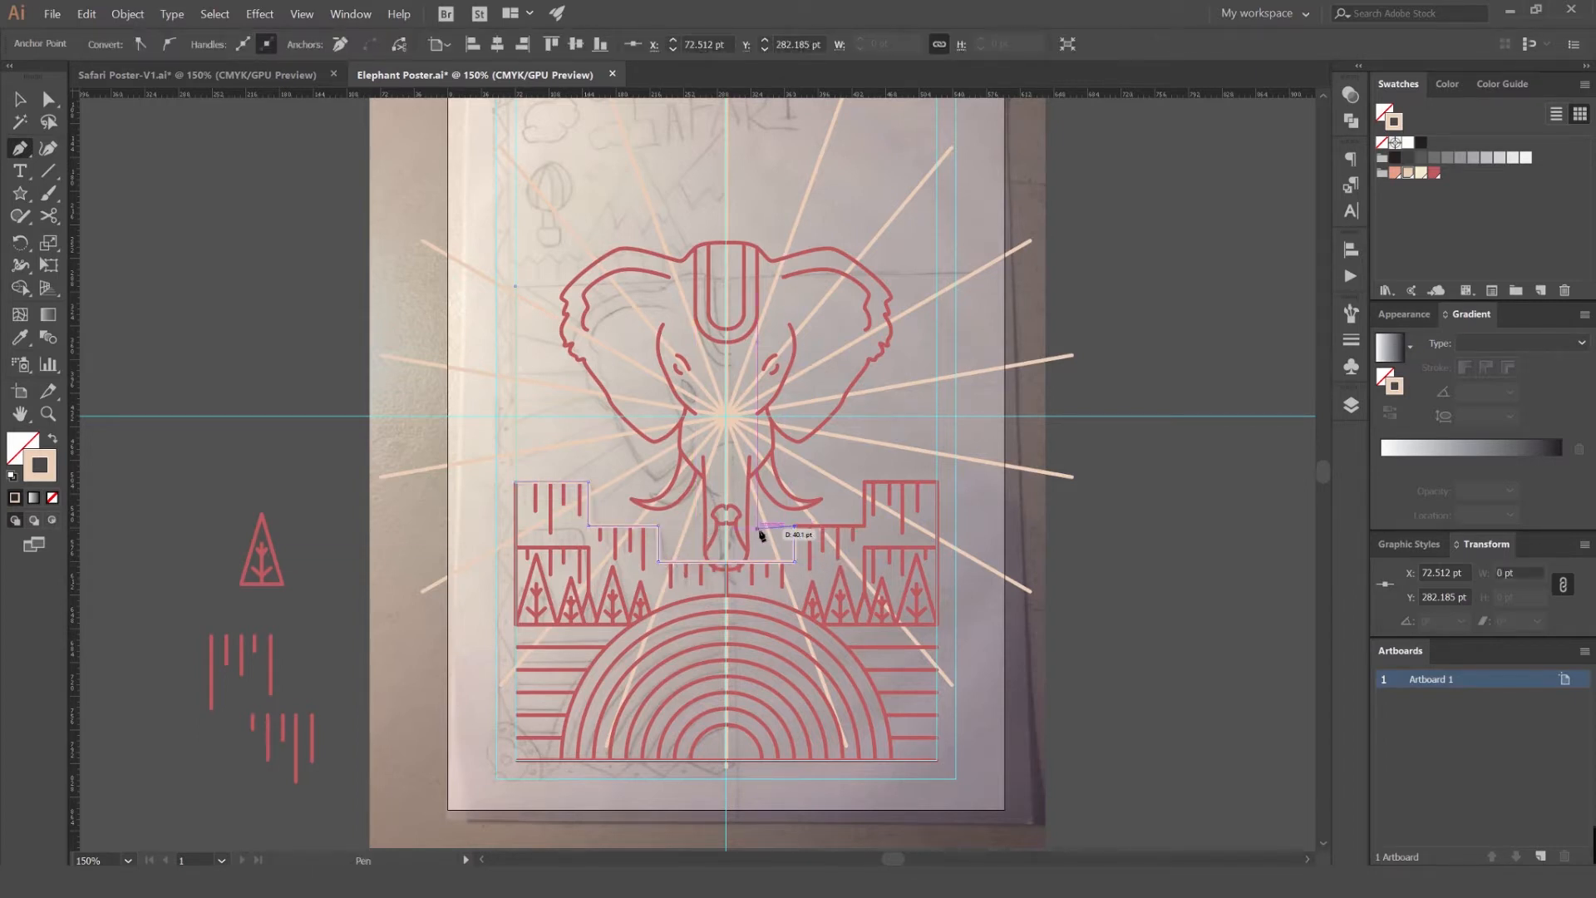
pyautogui.scroll(1, 761, 527)
pyautogui.click(900, 467)
pyautogui.click(996, 464)
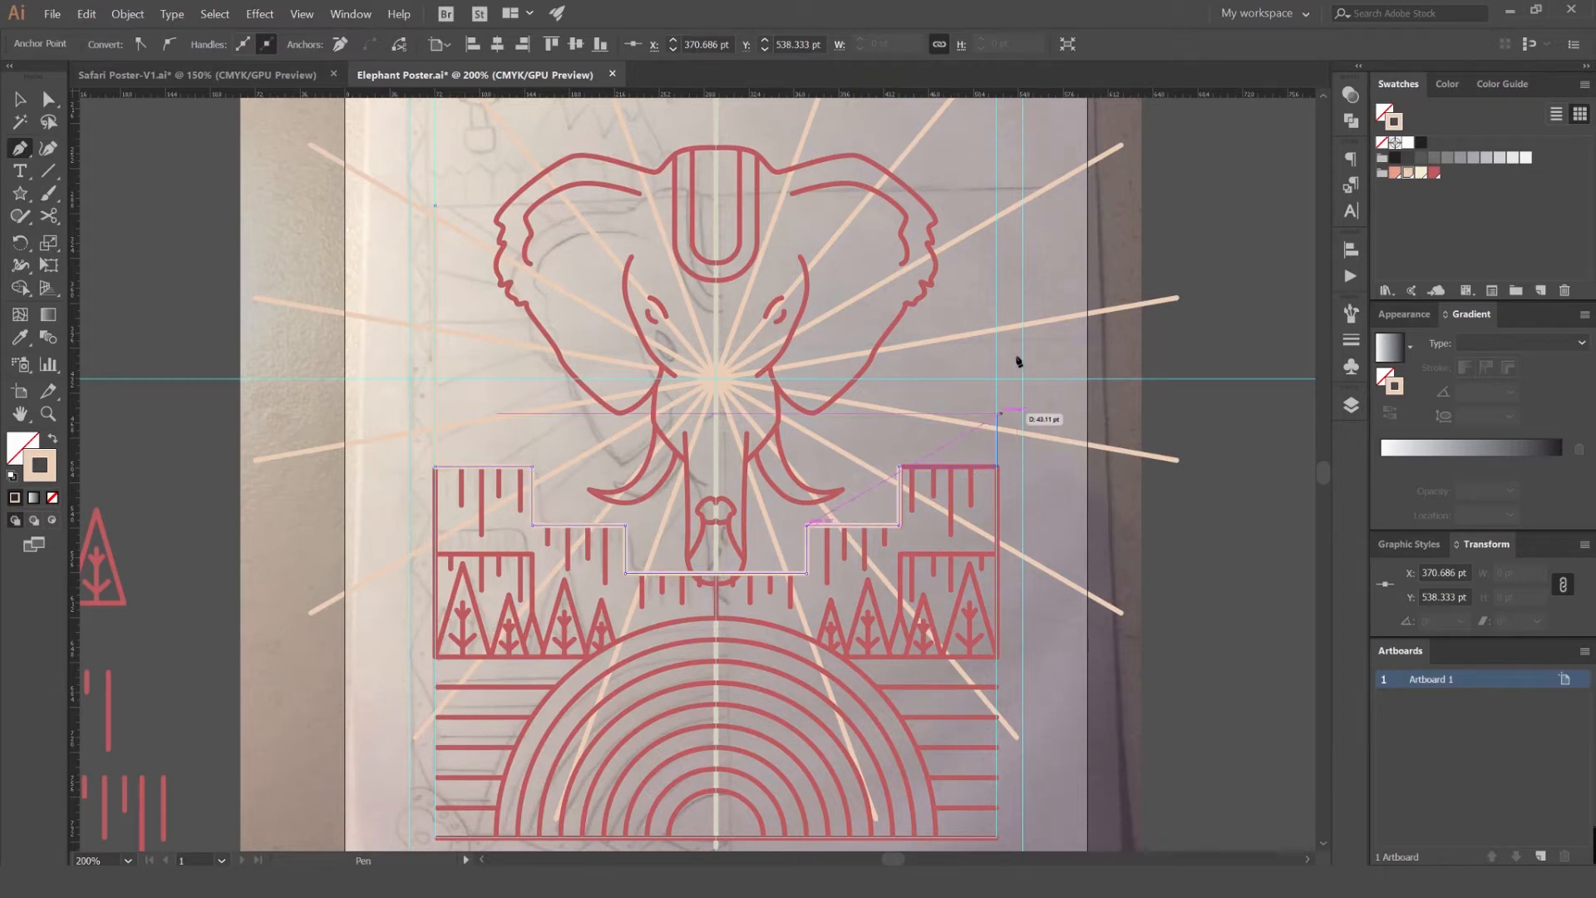
pyautogui.click(997, 201)
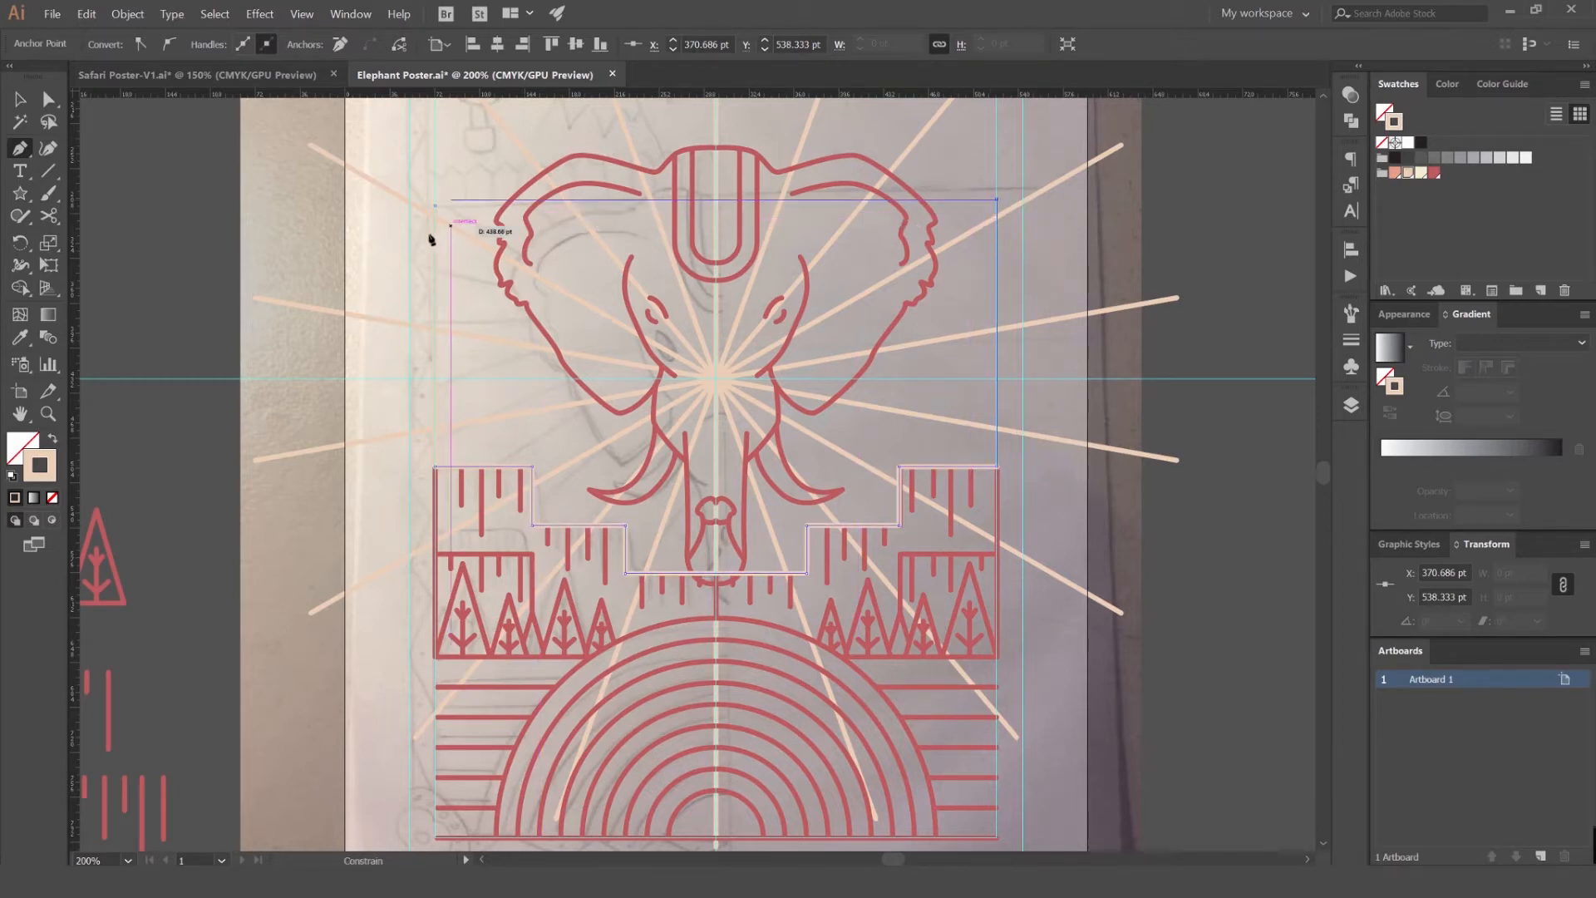
pyautogui.click(437, 203)
# - Square up the upper-left corner of the frame path by adjusting its anchor point
pyautogui.scroll(5, 438, 203)
pyautogui.press('a')
pyautogui.moveTo(445, 225)
pyautogui.mouseDown()
pyautogui.moveTo(444, 187)
pyautogui.moveTo(429, 214)
pyautogui.mouseUp()
pyautogui.press('v')
pyautogui.scroll(-2, 545, 186)
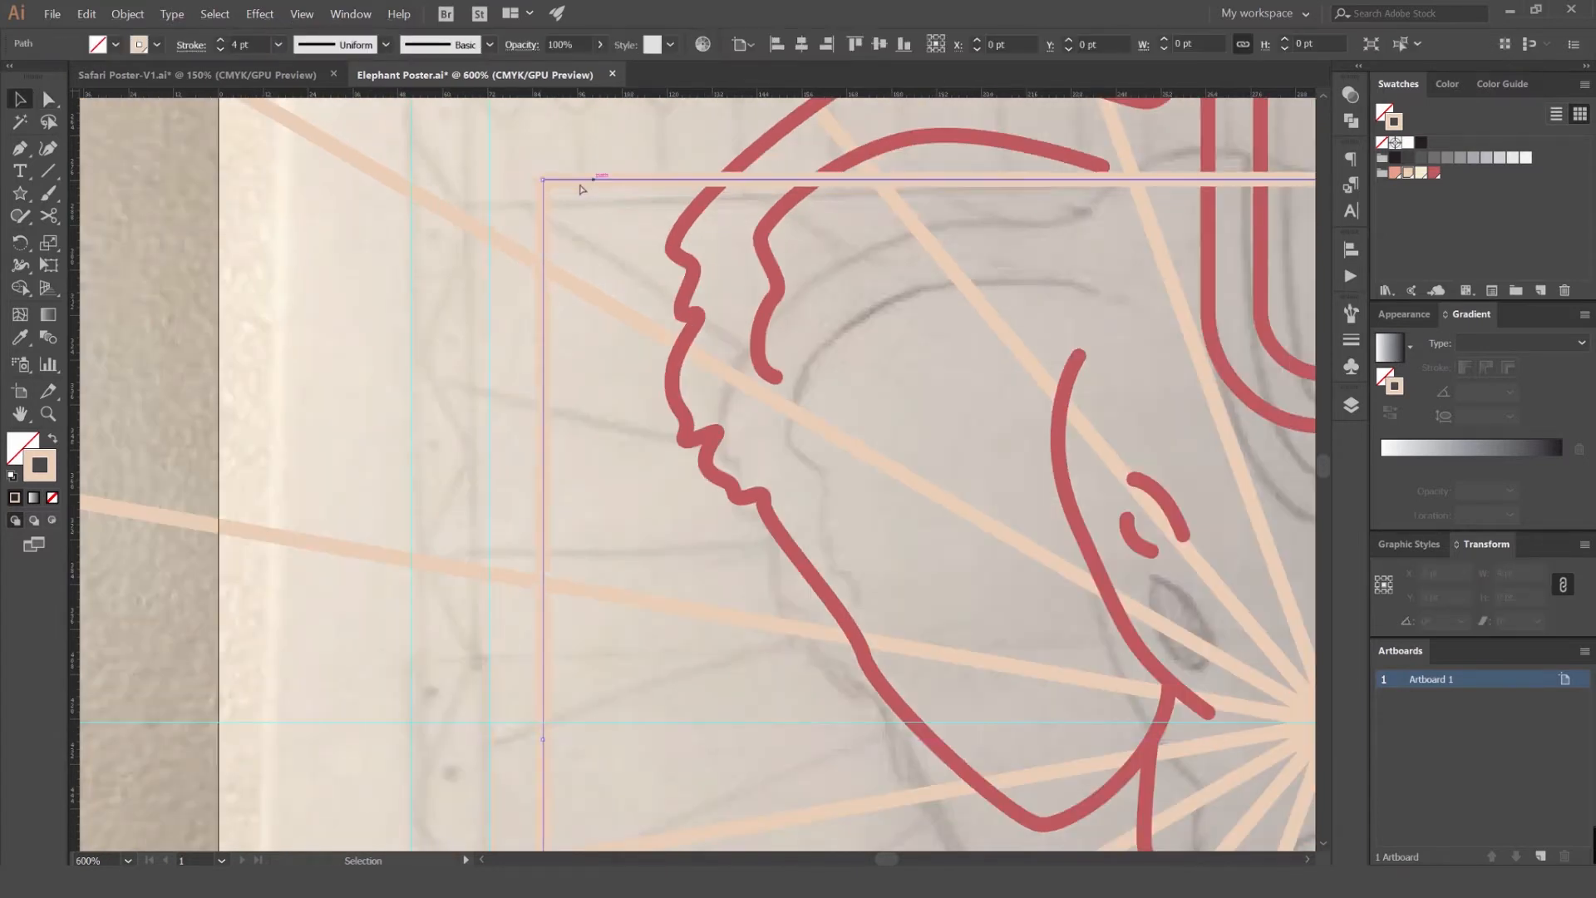
pyautogui.moveTo(580, 185); pyautogui.dragTo(591, 180)
pyautogui.hotkey('ctrl', 'z')
# - Recolour the frame path's stroke with the salmon swatch
pyautogui.scroll(-2, 574, 186)
pyautogui.scroll(1, 569, 185)
pyautogui.scroll(-3, 580, 186)
pyautogui.press('x')
pyautogui.press('x')
pyautogui.click(1413, 173)
pyautogui.click(1084, 180)
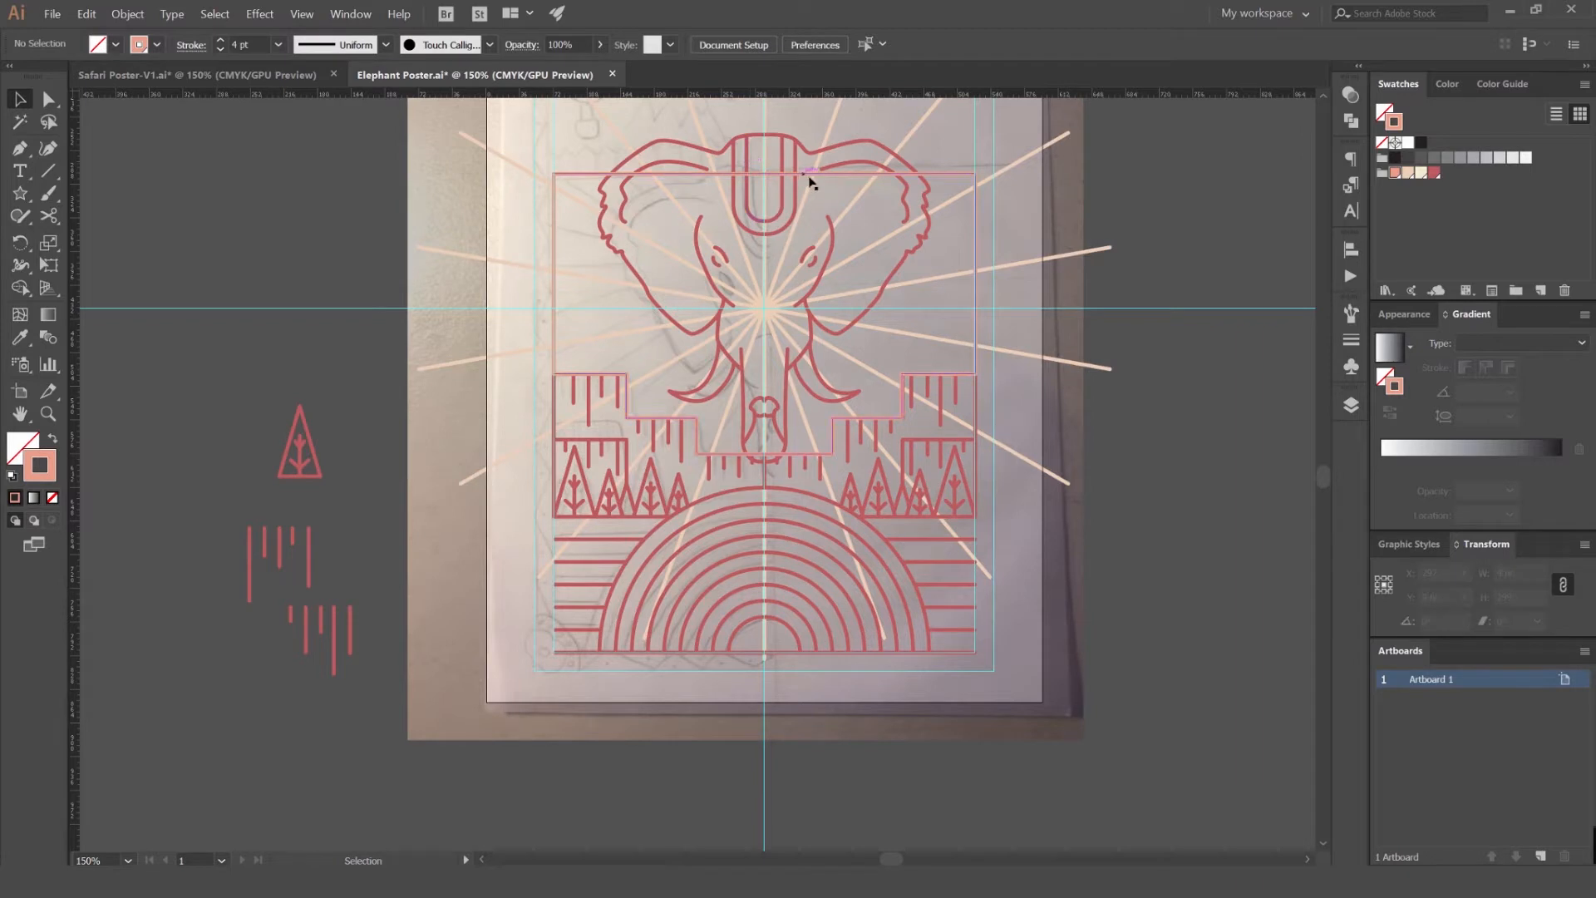
# - Examine where the sunburst rays cross the frame and extend past its edges
pyautogui.moveTo(967, 165); pyautogui.dragTo(867, 256)
pyautogui.click(846, 266)
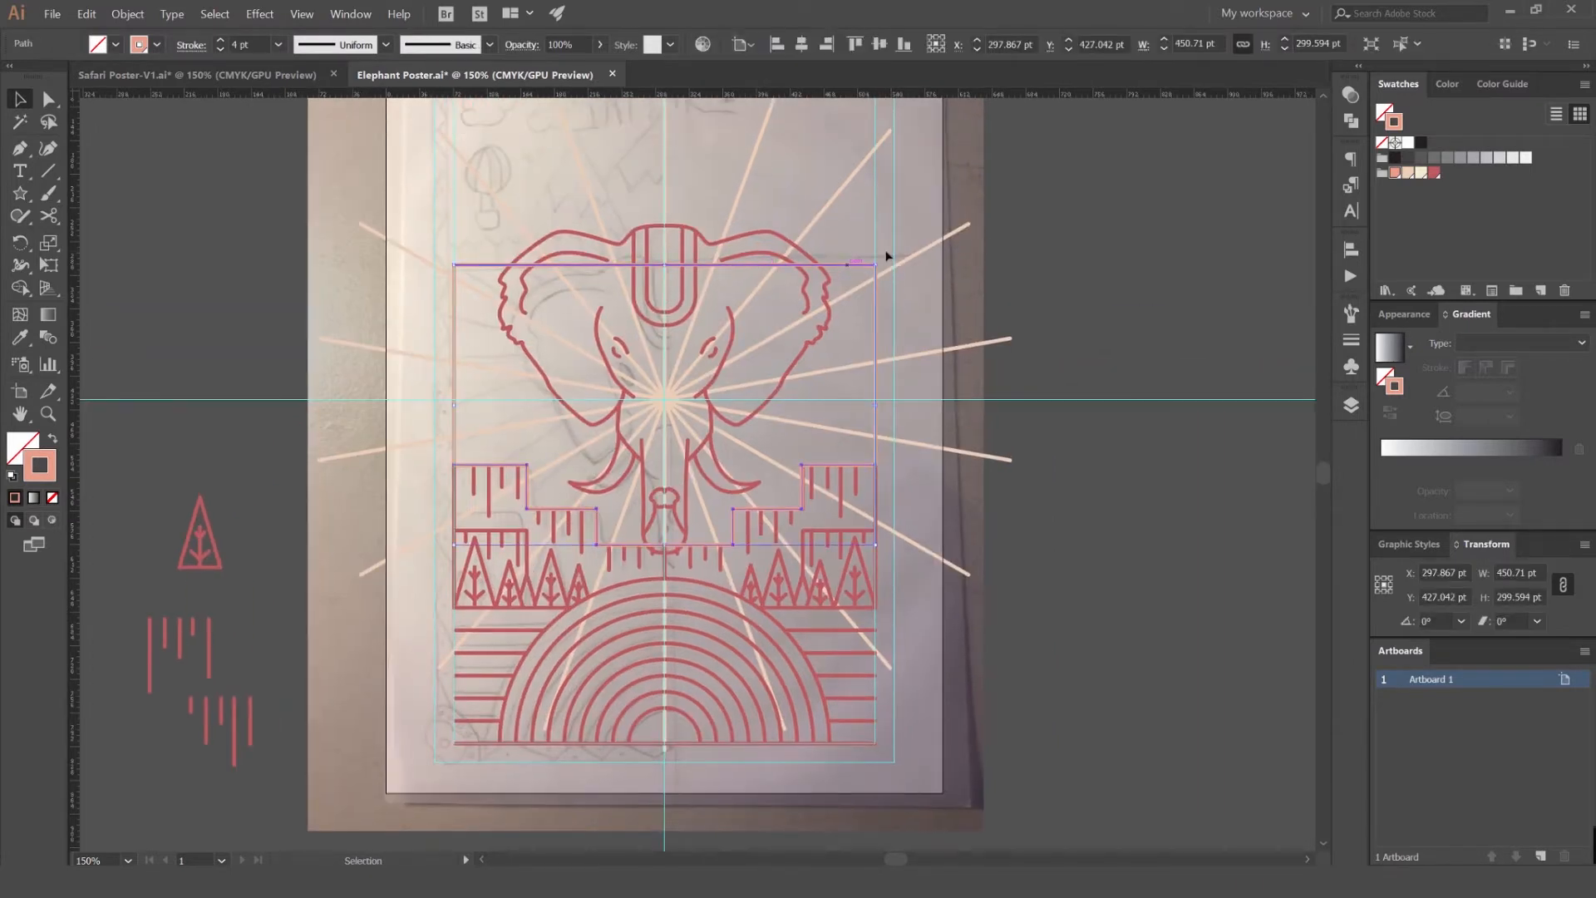
pyautogui.scroll(2, 884, 253)
pyautogui.click(907, 278)
pyautogui.hotkey('ctrl', 'a')
pyautogui.click(1159, 268)
pyautogui.click(1025, 211)
pyautogui.click(1146, 258)
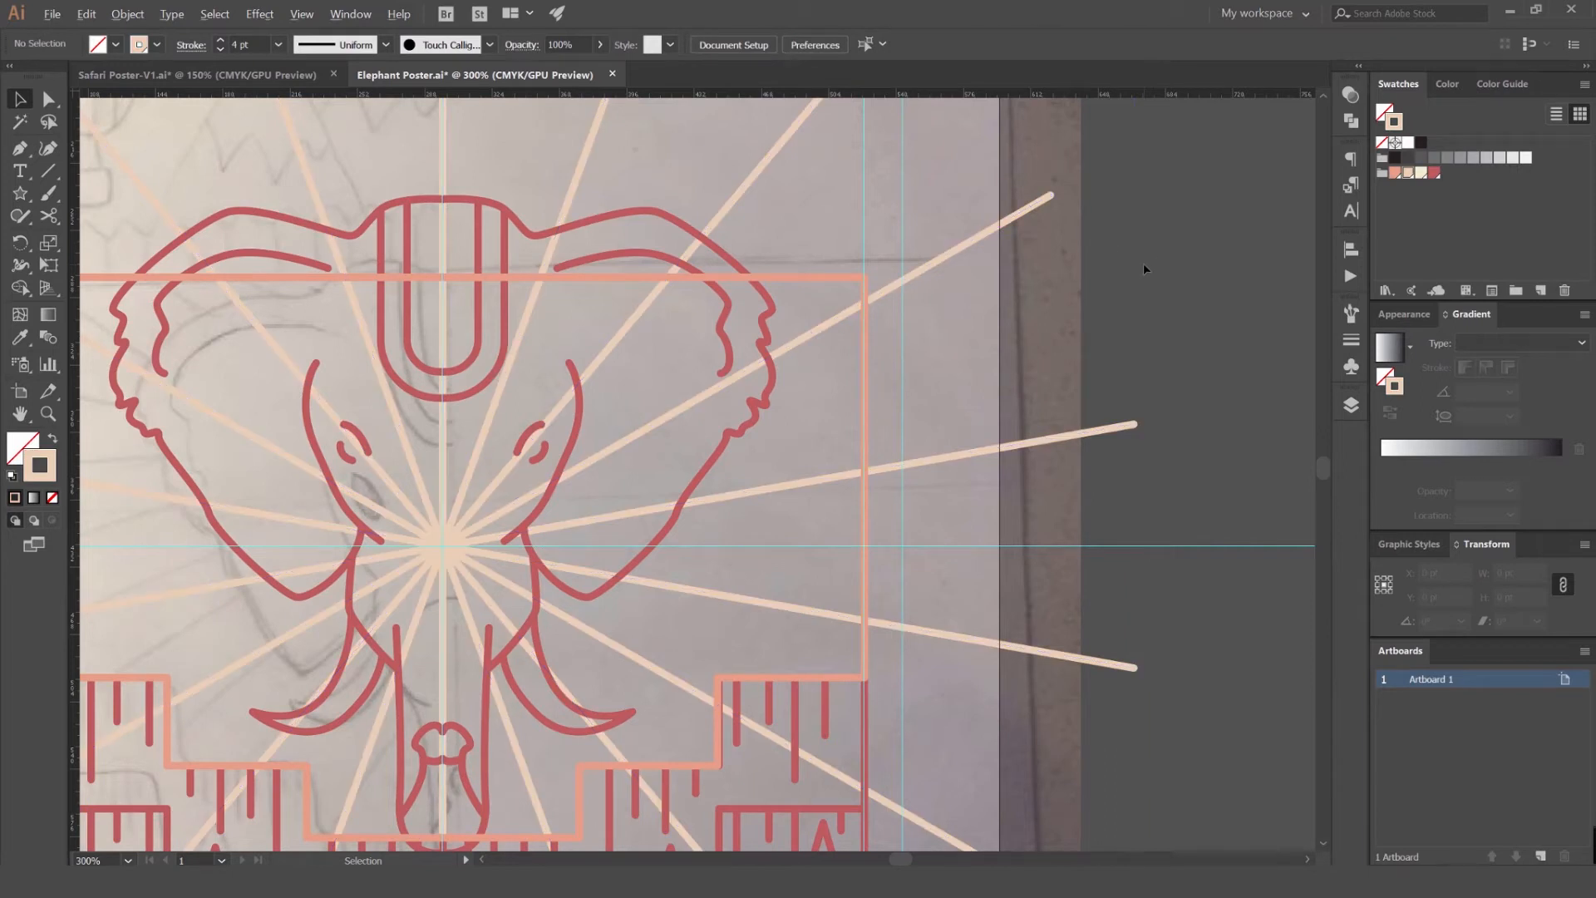
pyautogui.scroll(-1, 1144, 263)
pyautogui.scroll(-1, 838, 319)
pyautogui.click(127, 14)
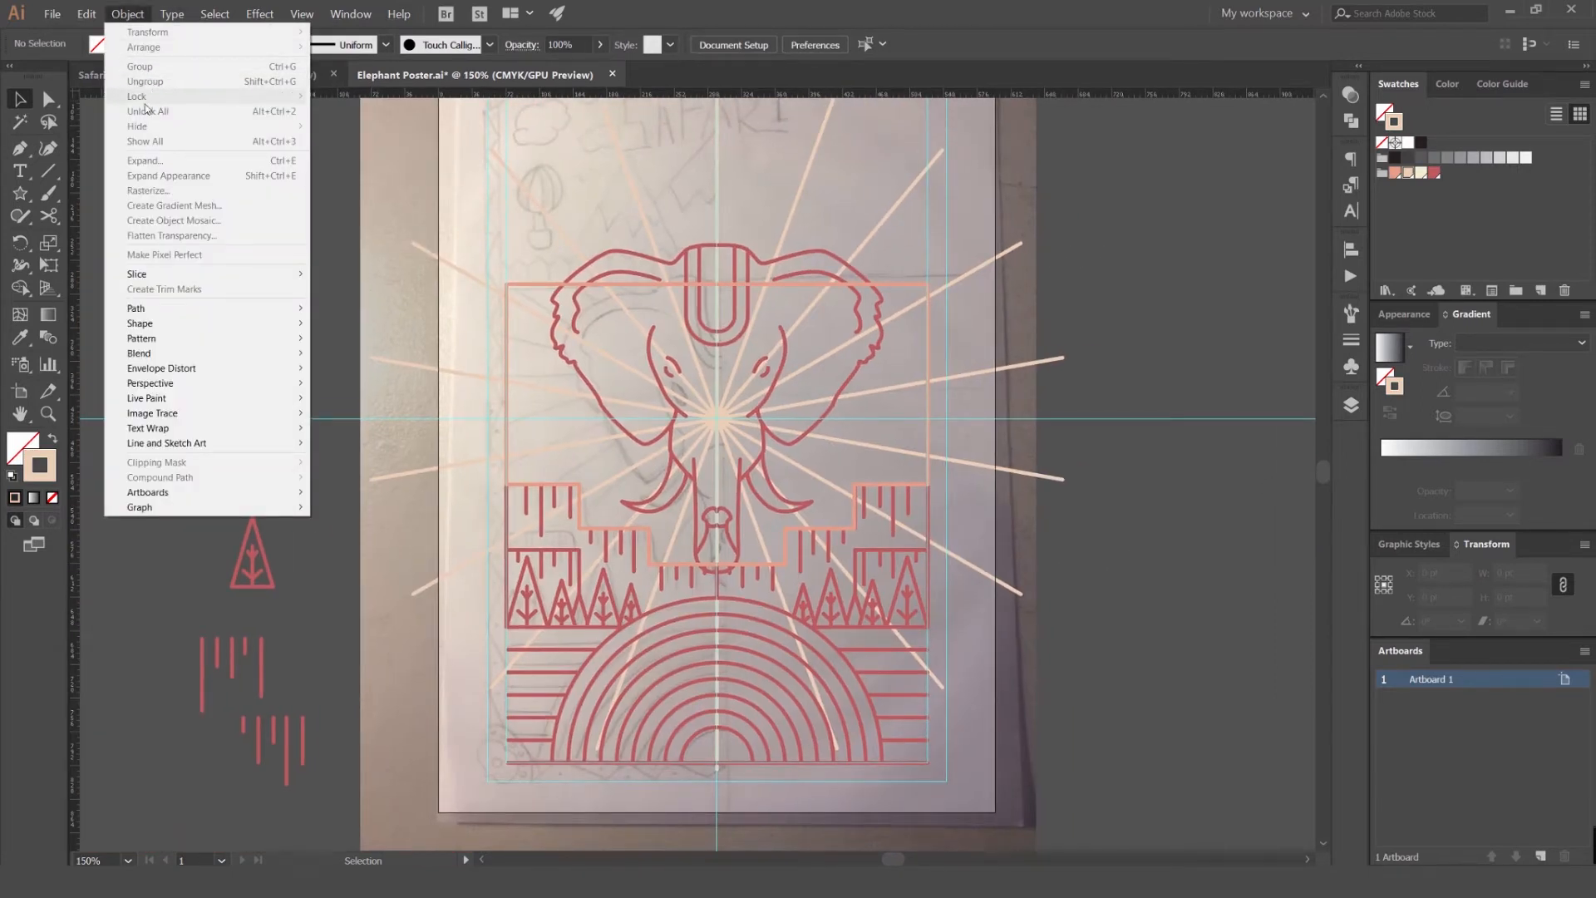
pyautogui.click(934, 267)
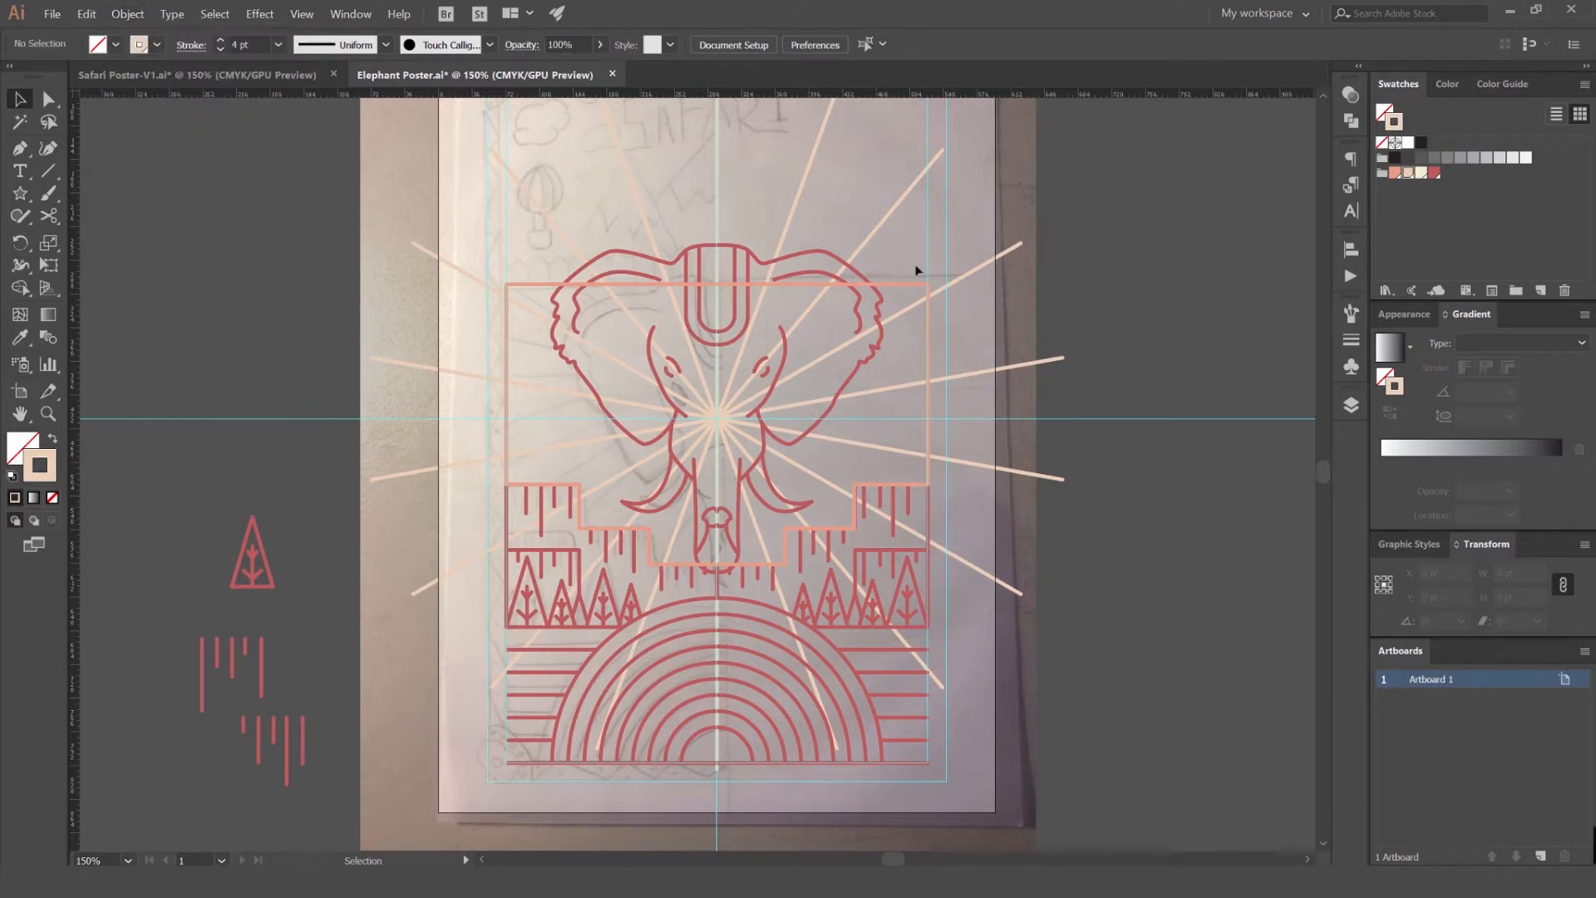
# - Recolour the frame path's stroke with the red swatch used for the elephant
pyautogui.click(898, 285)
pyautogui.scroll(1, 938, 280)
pyautogui.scroll(1, 937, 277)
pyautogui.click(1434, 173)
pyautogui.click(1117, 159)
pyautogui.click(875, 291)
pyautogui.scroll(-3, 938, 276)
# - Select the frame path around the elephant together with the sunburst rays
pyautogui.hotkey('ctrl', 'a')
pyautogui.click(898, 341)
pyautogui.press('a')
pyautogui.click(1049, 321)
pyautogui.hotkey('ctrl', 'z')
pyautogui.click(870, 287)
pyautogui.click(862, 308)
pyautogui.click(852, 338)
pyautogui.click(821, 336)
pyautogui.keyDown('shift'); pyautogui.click(863, 304); pyautogui.keyUp('shift')
pyautogui.scroll(1, 862, 301)
pyautogui.moveTo(766, 268); pyautogui.dragTo(826, 257)
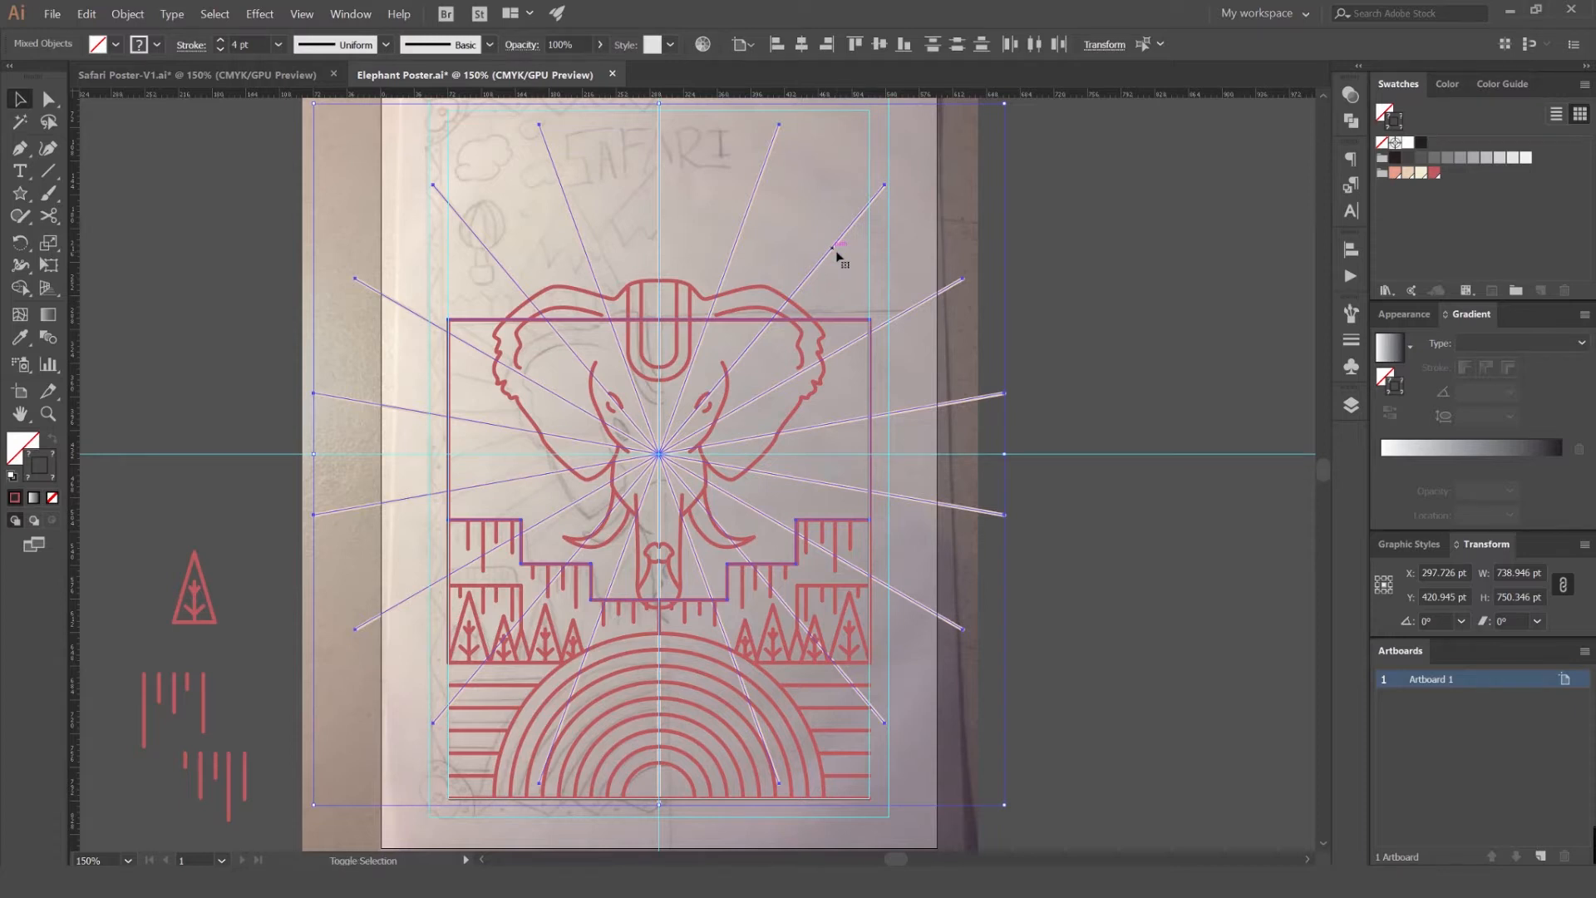
# - Trim away the sunburst ray segments that extend outside the frame path with the Shape Builder tool
pyautogui.hotkey('shift', 'm')
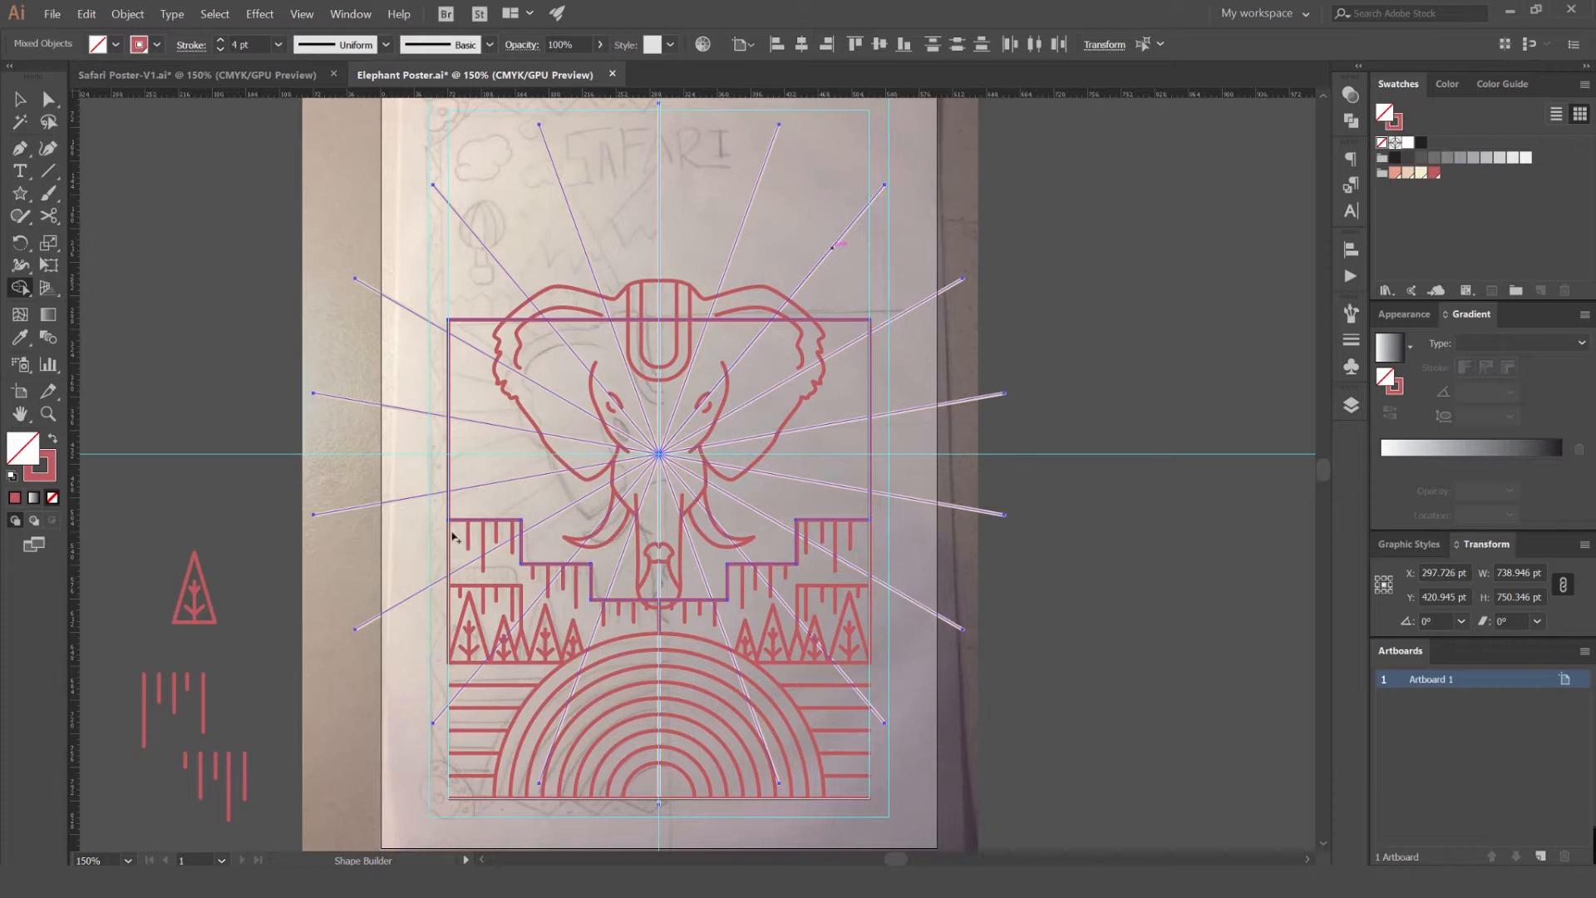
pyautogui.moveTo(723, 230); pyautogui.dragTo(827, 264)
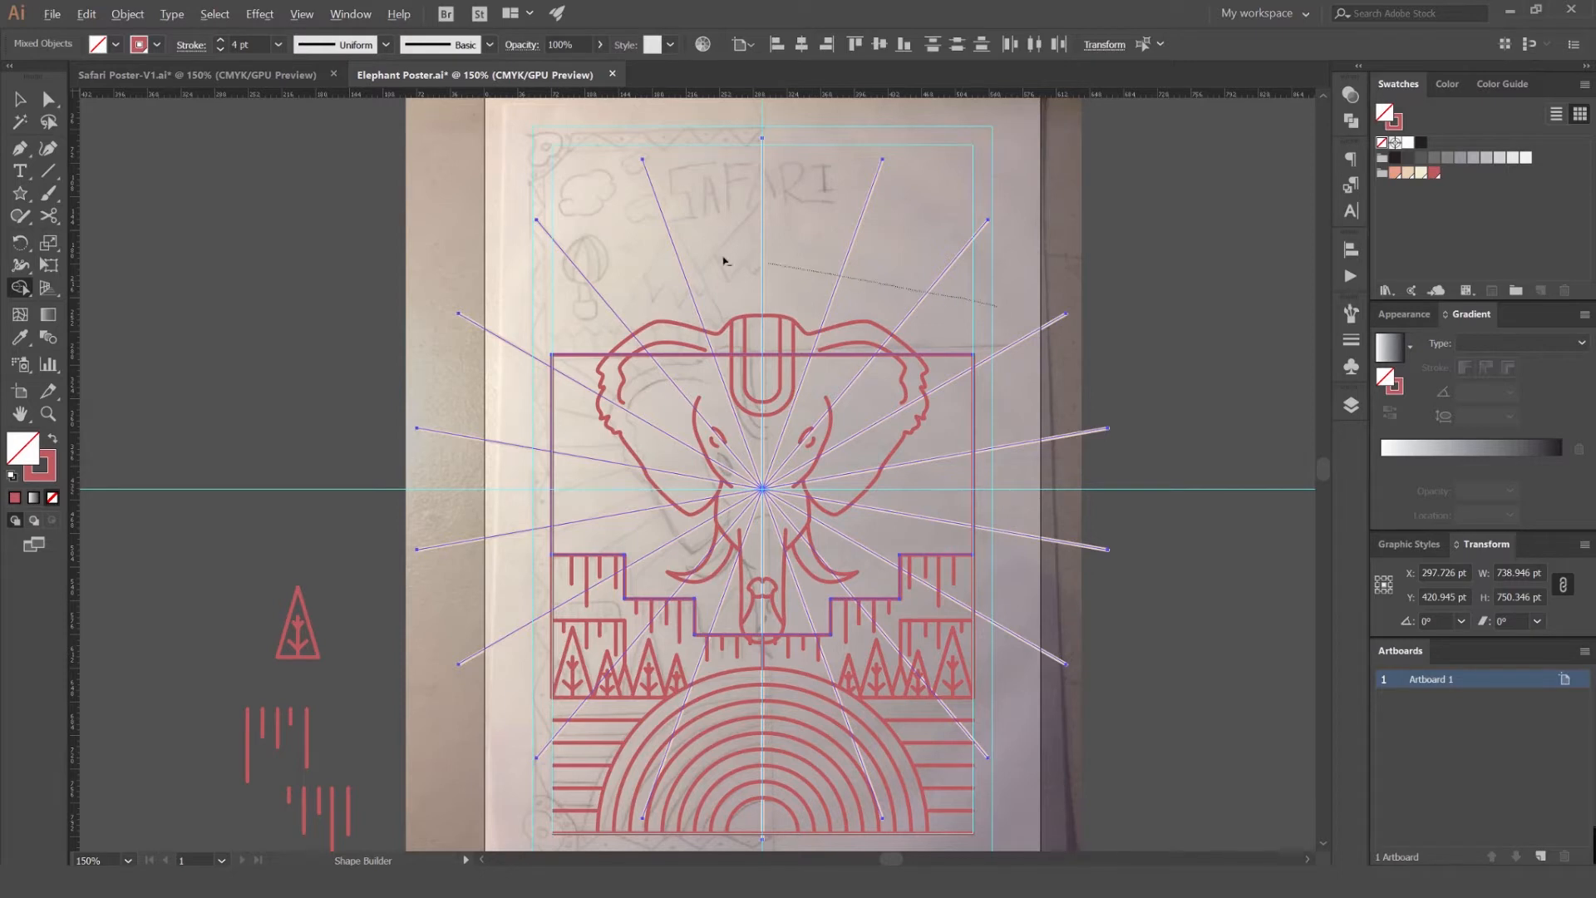
pyautogui.moveTo(509, 675); pyautogui.dragTo(533, 710)
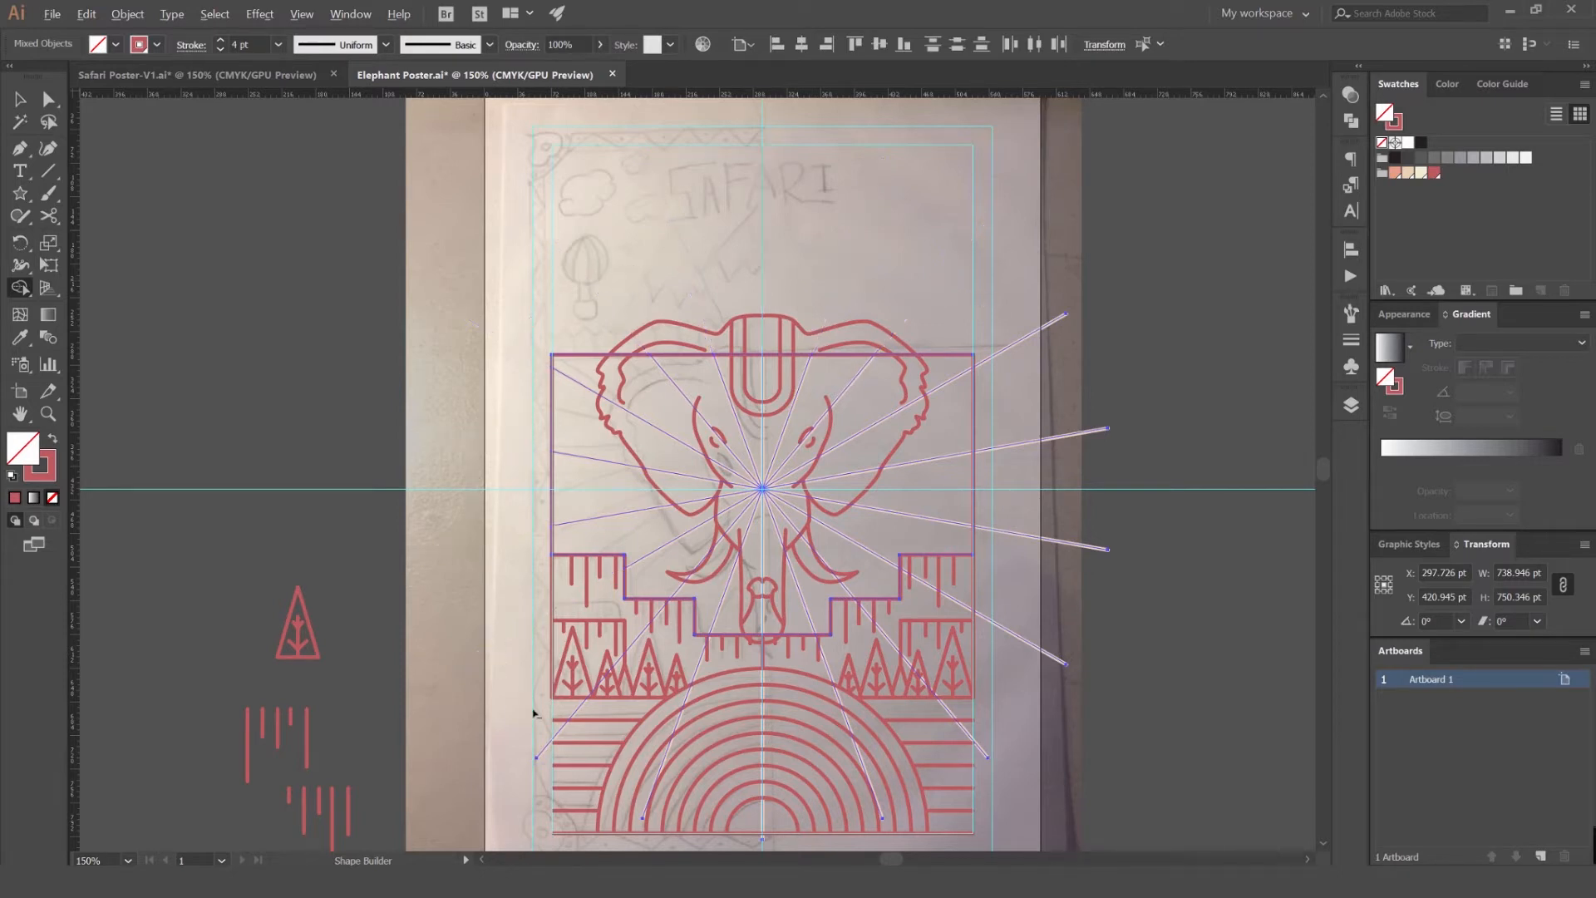
pyautogui.moveTo(929, 399); pyautogui.dragTo(833, 250)
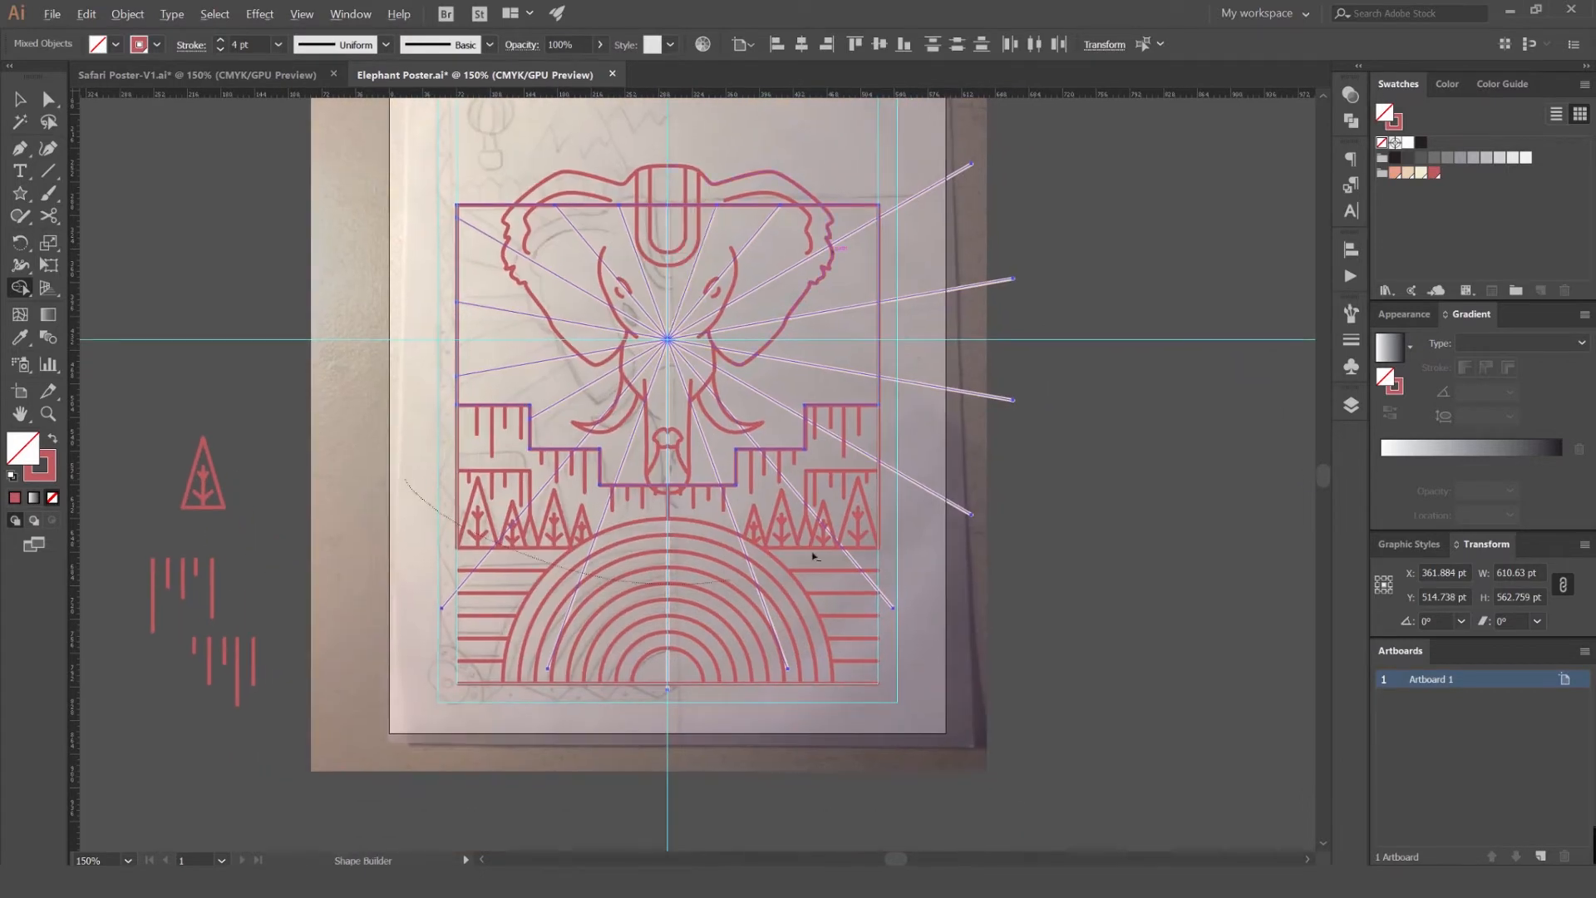
pyautogui.moveTo(968, 288); pyautogui.dragTo(923, 197)
pyautogui.press('v')
# - Try moving the frame path aside from the trimmed sunburst rays
pyautogui.click(945, 267)
pyautogui.moveTo(880, 259); pyautogui.dragTo(1071, 257)
pyautogui.hotkey('ctrl', 'z')
pyautogui.scroll(-3, 1024, 267)
pyautogui.moveTo(976, 260); pyautogui.dragTo(779, 252)
pyautogui.scroll(3, 953, 269)
pyautogui.hotkey('ctrl', 'z')
pyautogui.click(1150, 285)
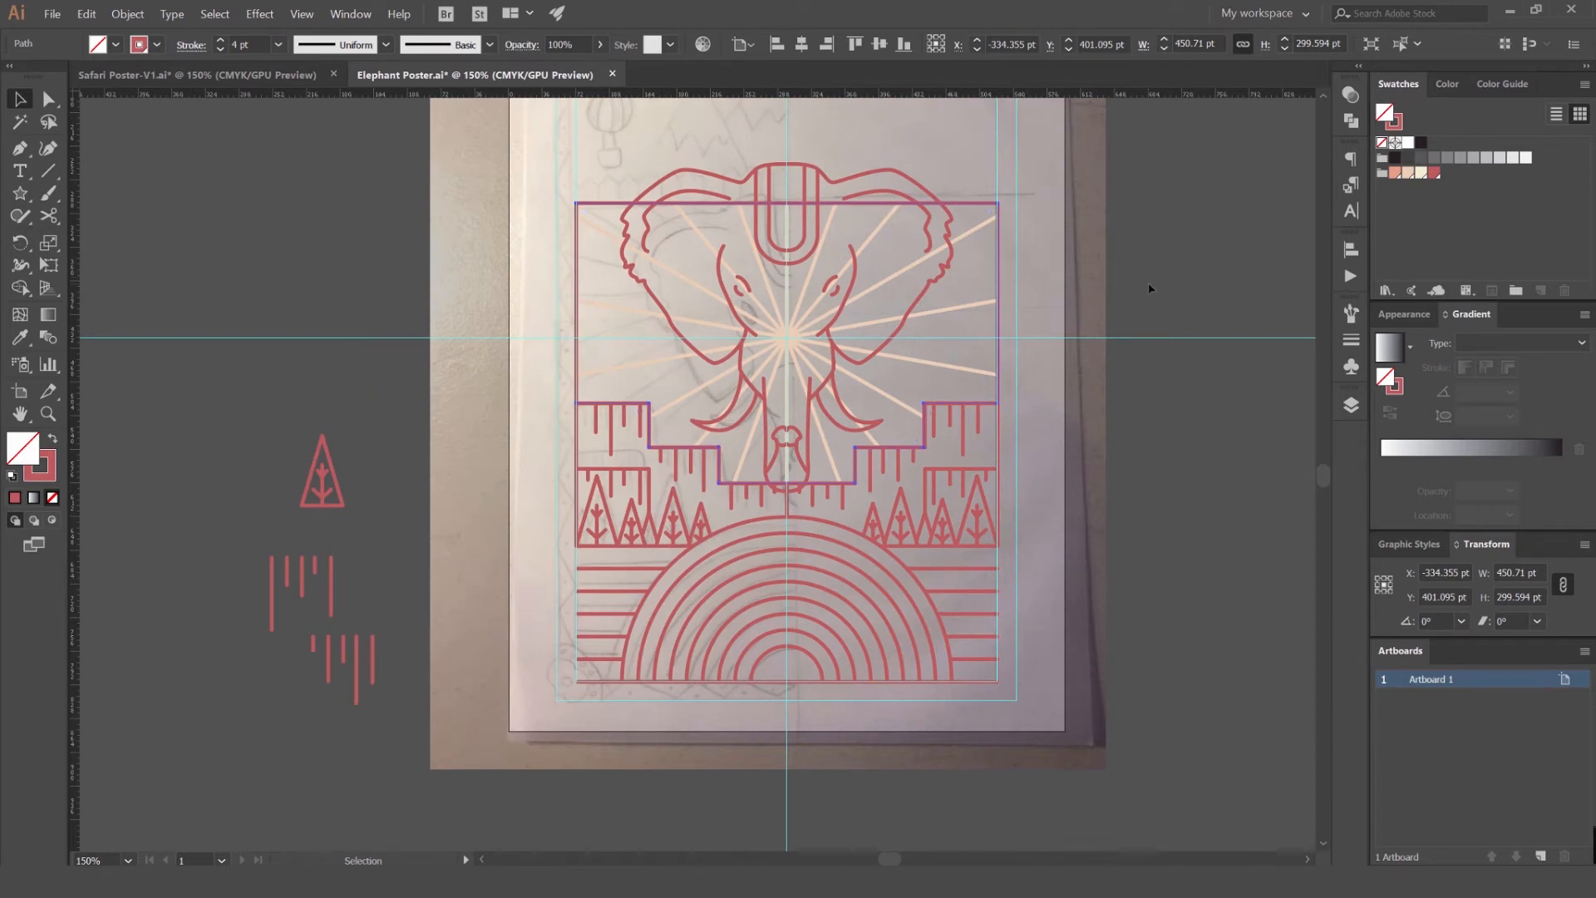
# - Recolour the frame path's stroke around the sunburst with the salmon swatch
pyautogui.scroll(-3, 990, 278)
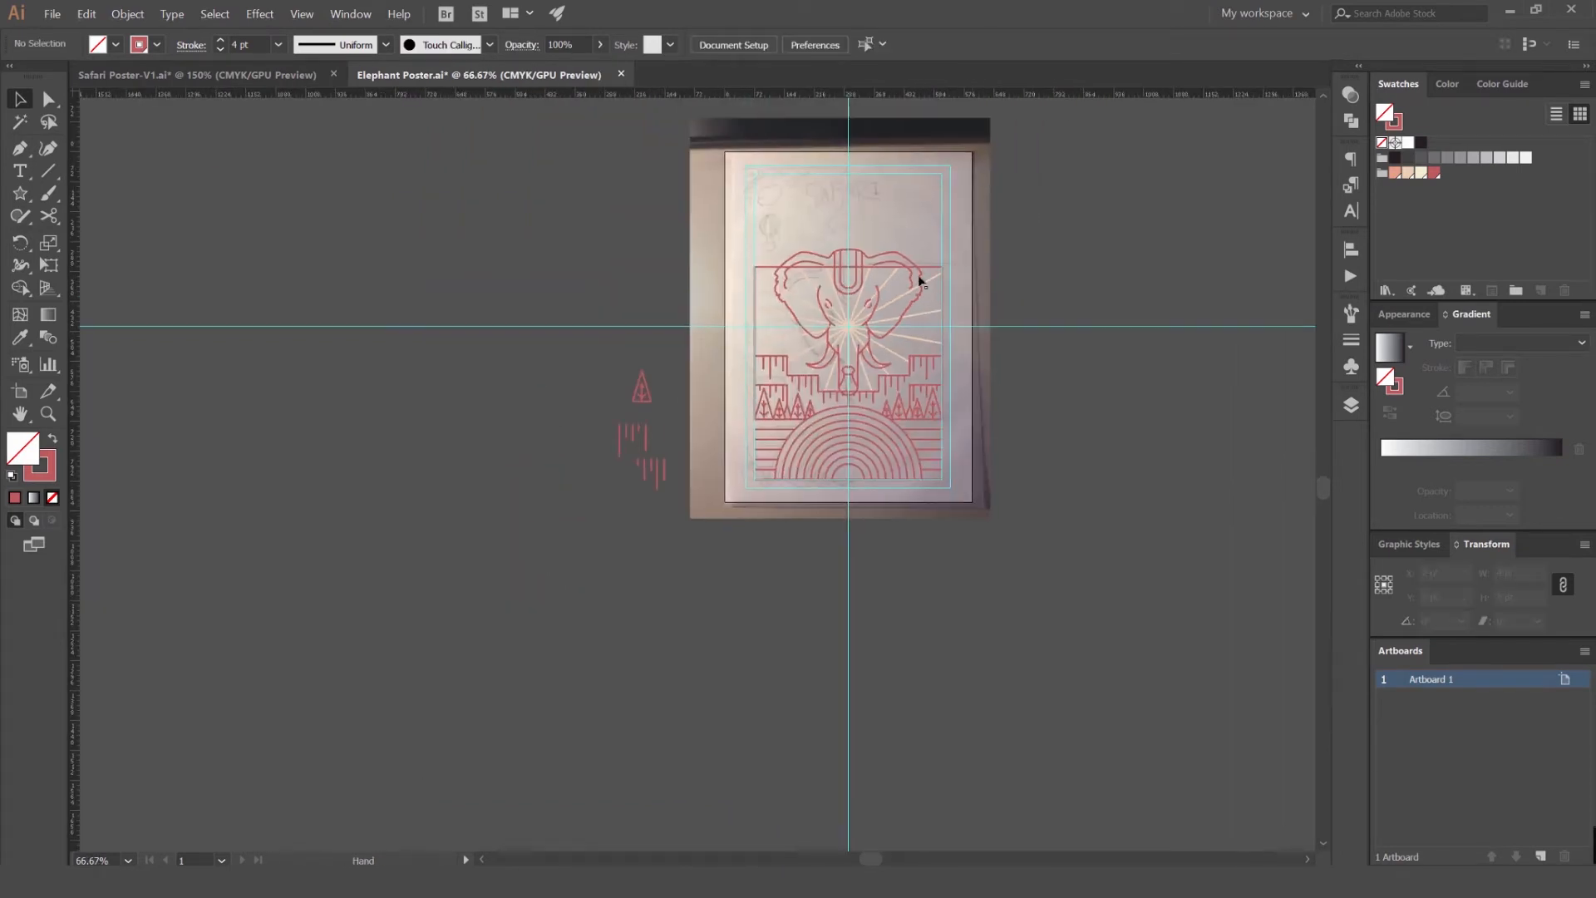
pyautogui.scroll(4, 934, 278)
pyautogui.moveTo(1073, 274); pyautogui.dragTo(449, 640)
pyautogui.click(1397, 177)
pyautogui.click(1133, 285)
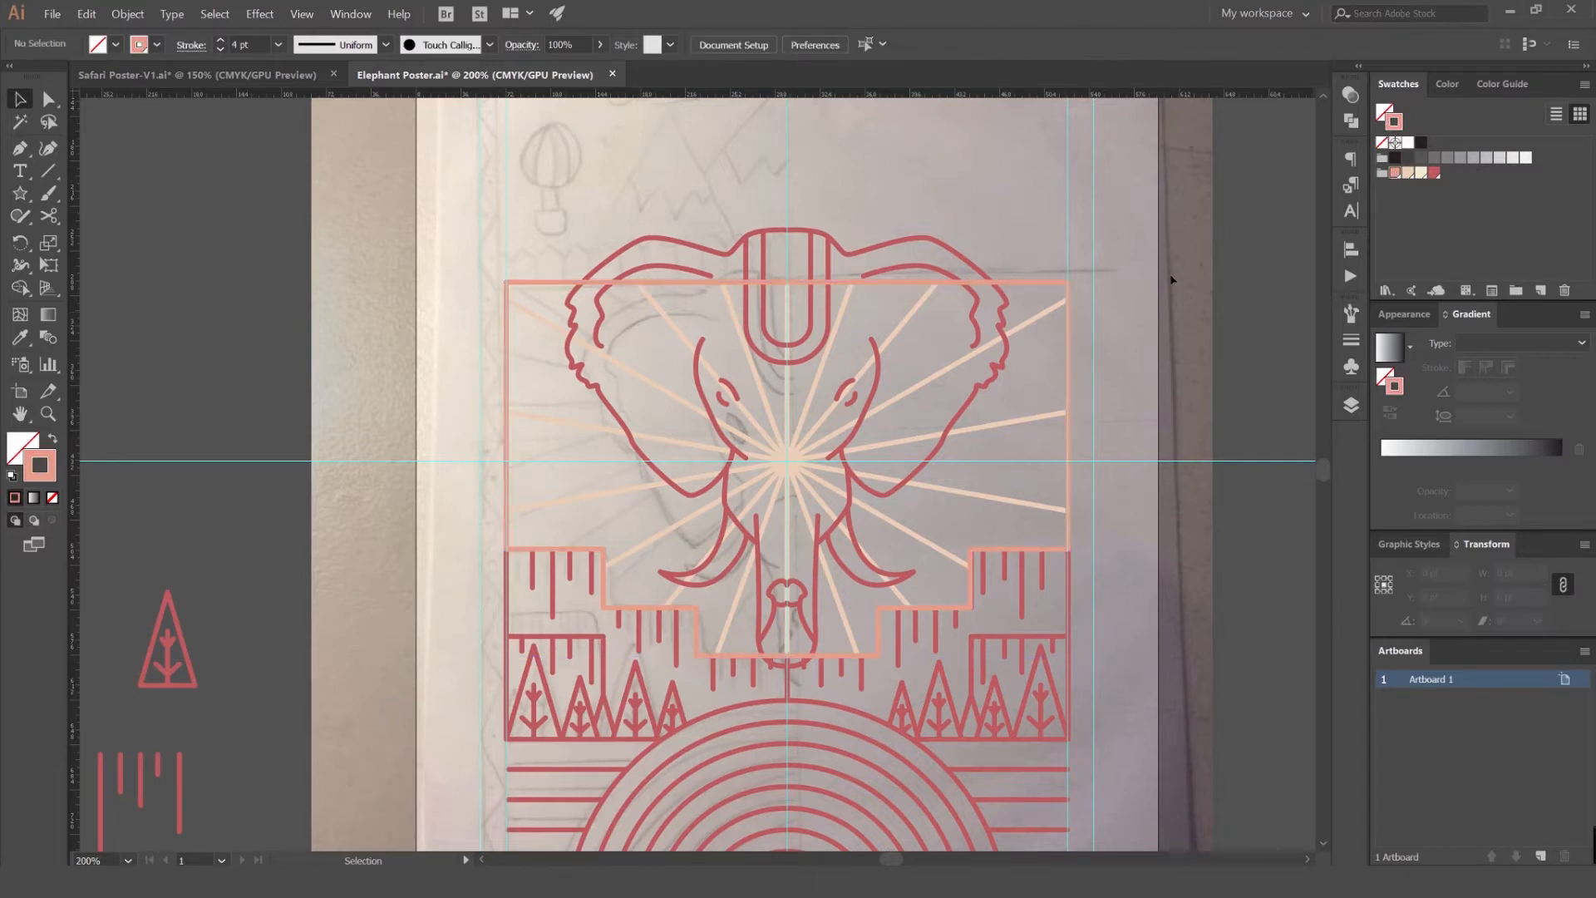
# - Send the salmon frame path behind the red stepped ledges
pyautogui.scroll(-3, 1197, 270)
pyautogui.moveTo(1201, 266); pyautogui.dragTo(1056, 297)
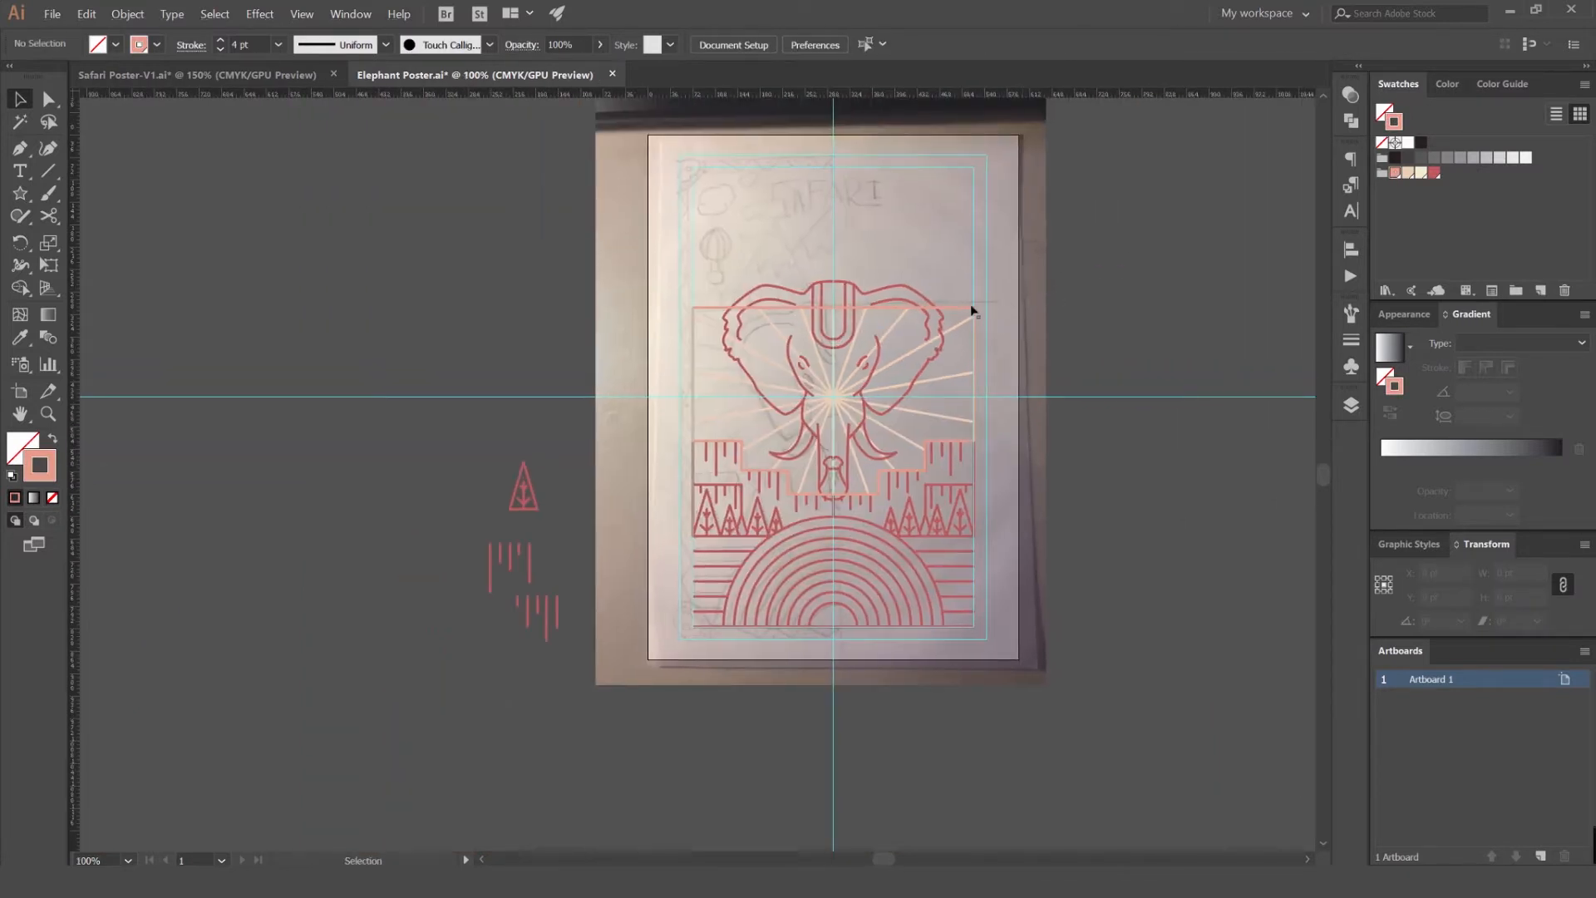
pyautogui.click(968, 306)
pyautogui.click(1058, 293)
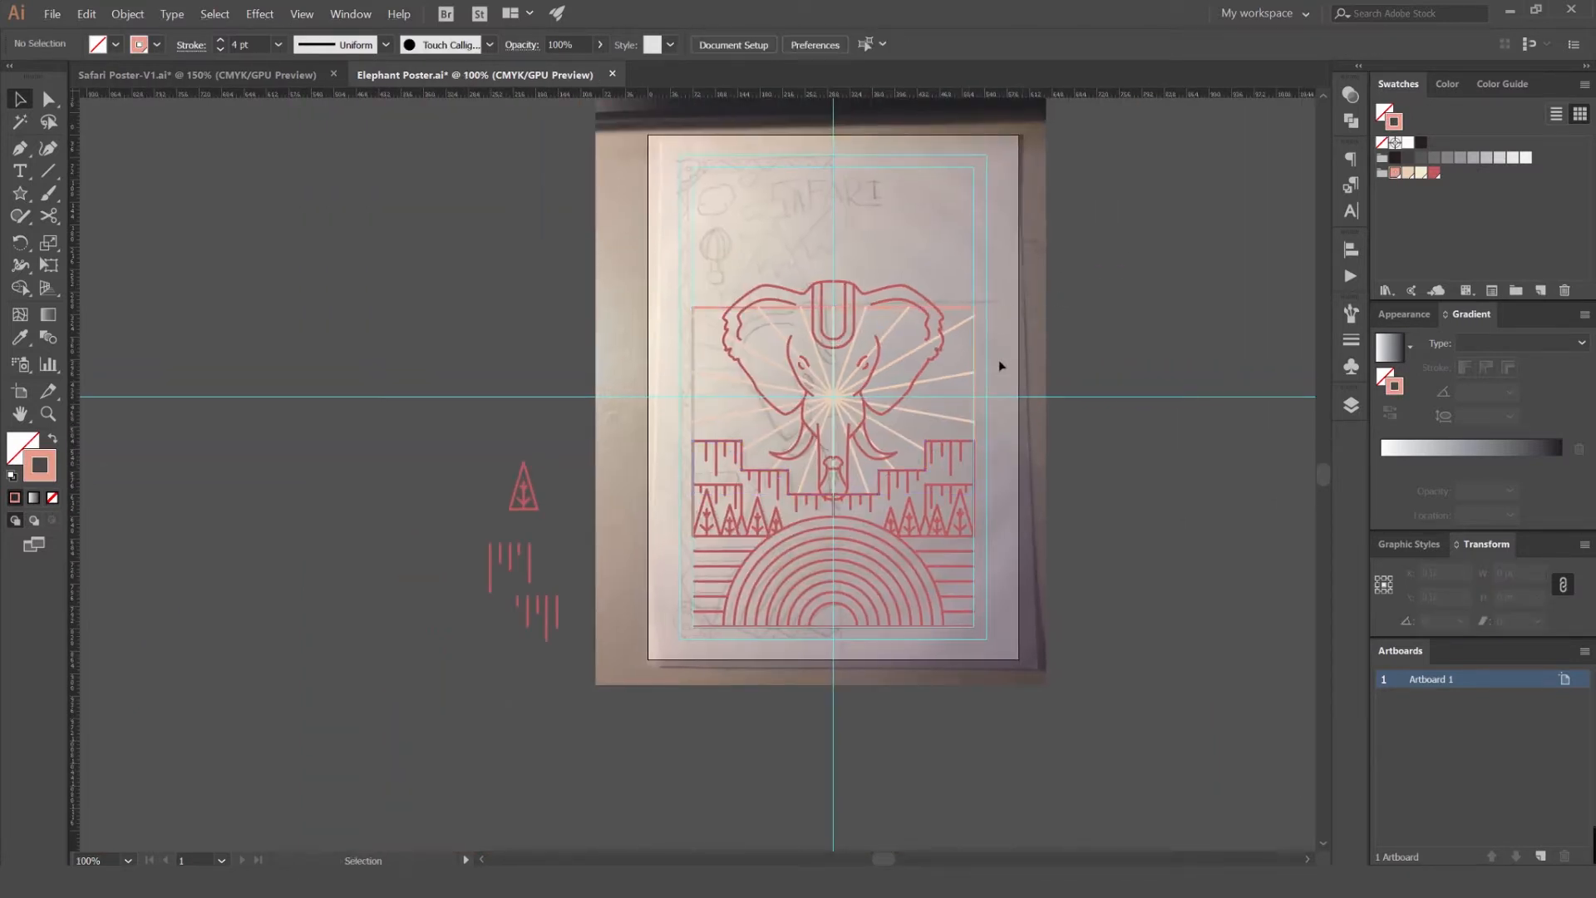
# - Send the sunburst ray group to the back of the artwork, behind the frame and the elephant
pyautogui.scroll(2, 994, 355)
pyautogui.click(919, 291)
pyautogui.hotkey('ctrl', 'shift', '[')
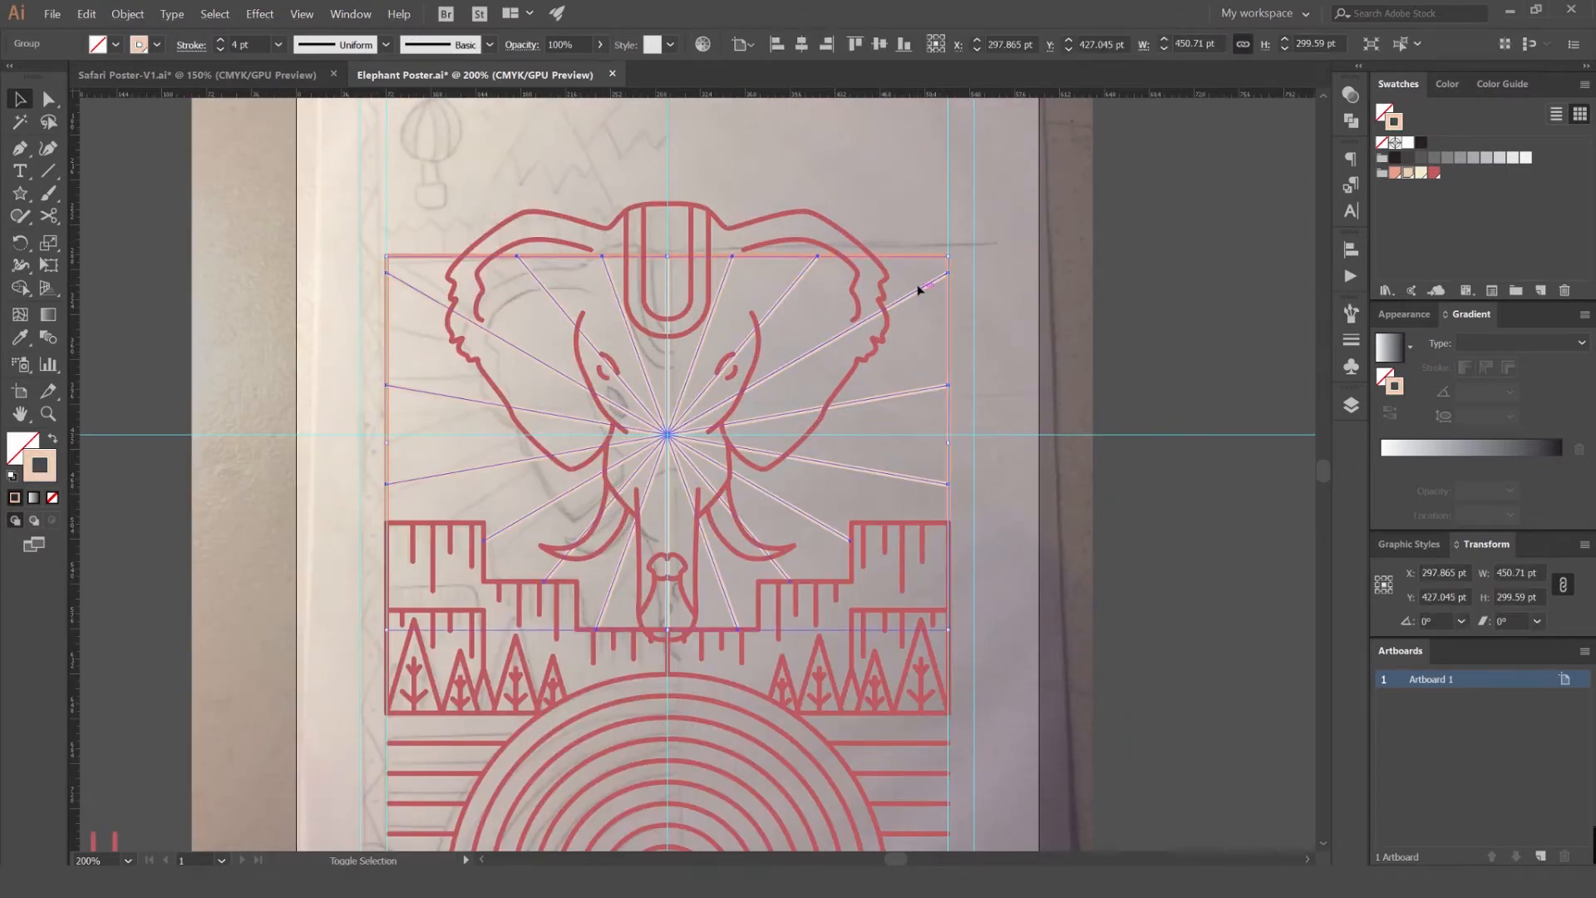
pyautogui.click(1099, 242)
pyautogui.moveTo(1074, 236); pyautogui.dragTo(989, 302)
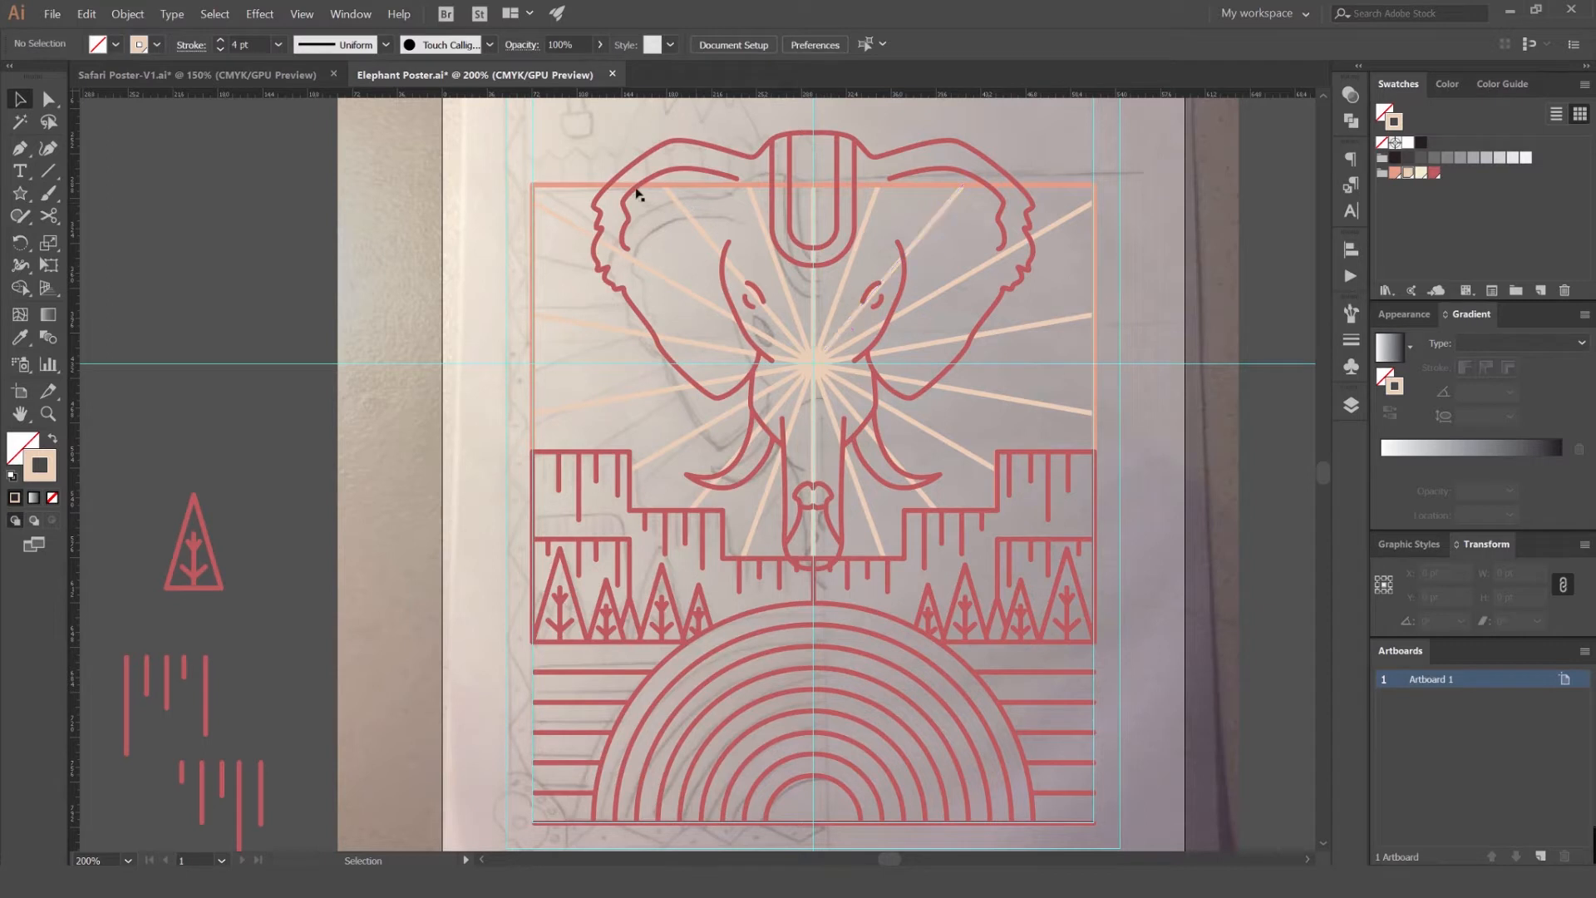
# - Select the salmon frame path together with the sunburst group
pyautogui.moveTo(822, 245); pyautogui.dragTo(727, 289)
pyautogui.click(794, 316)
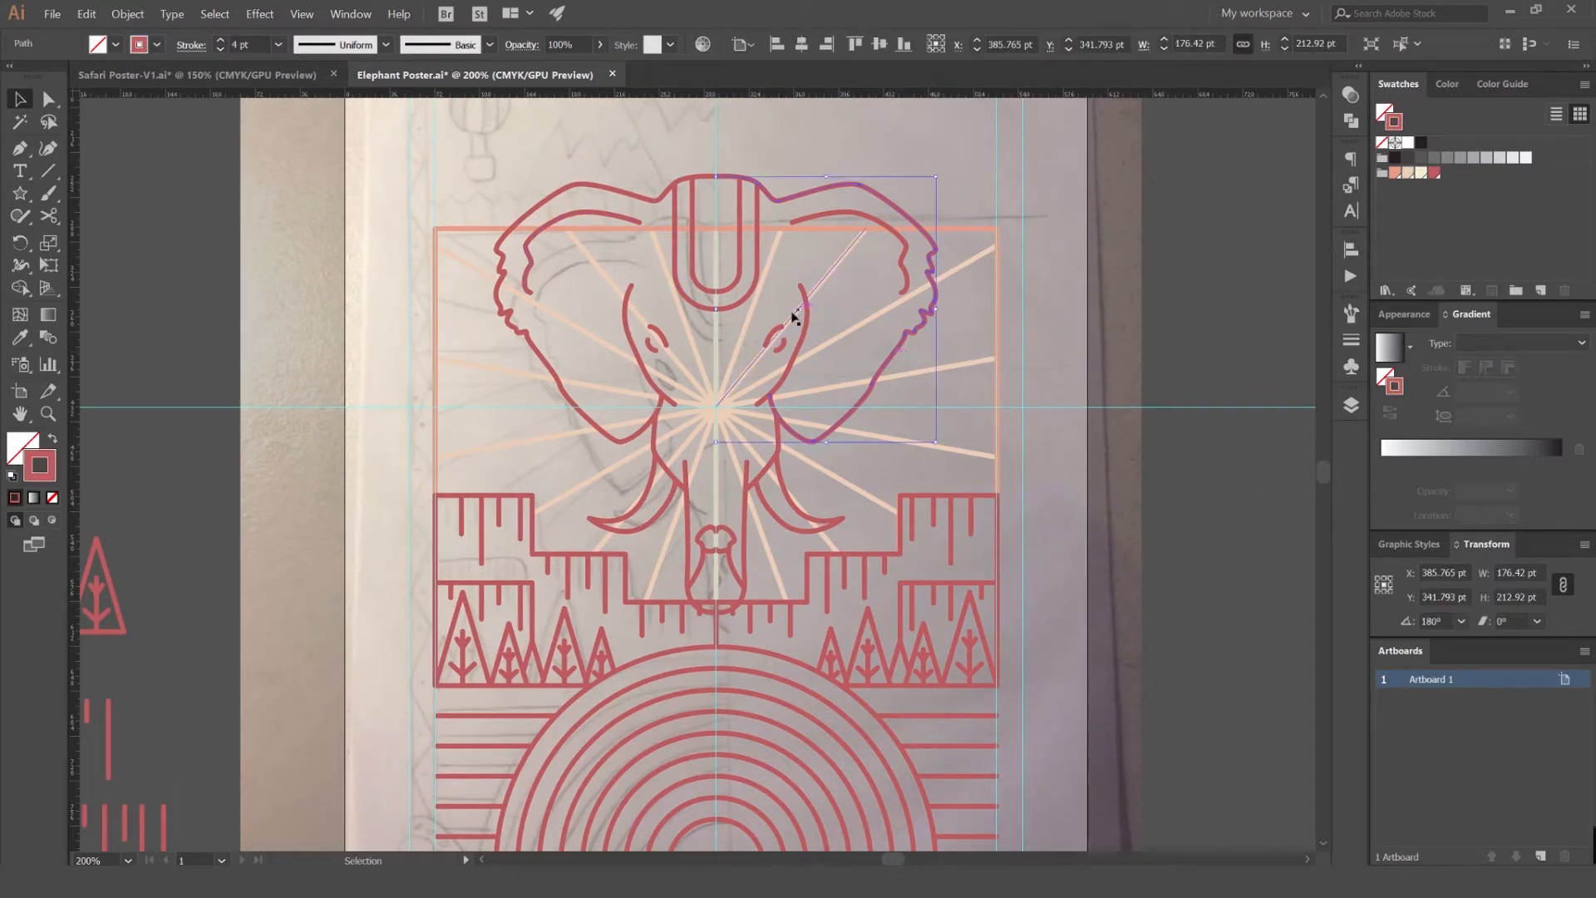
pyautogui.click(770, 168)
pyautogui.moveTo(1017, 215); pyautogui.dragTo(973, 286)
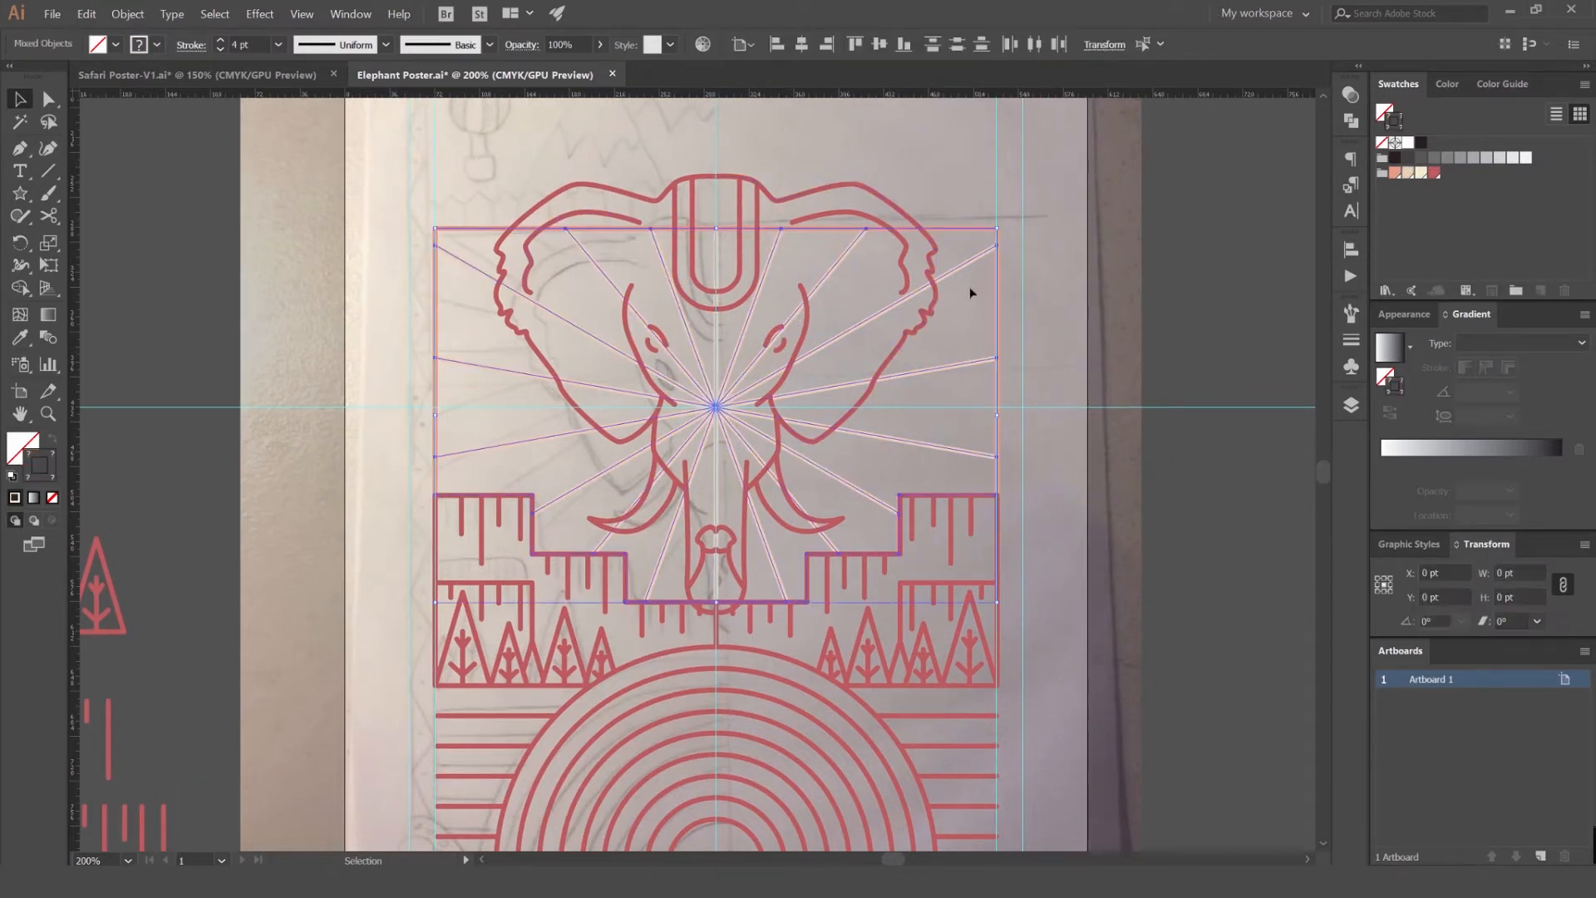
pyautogui.click(958, 316)
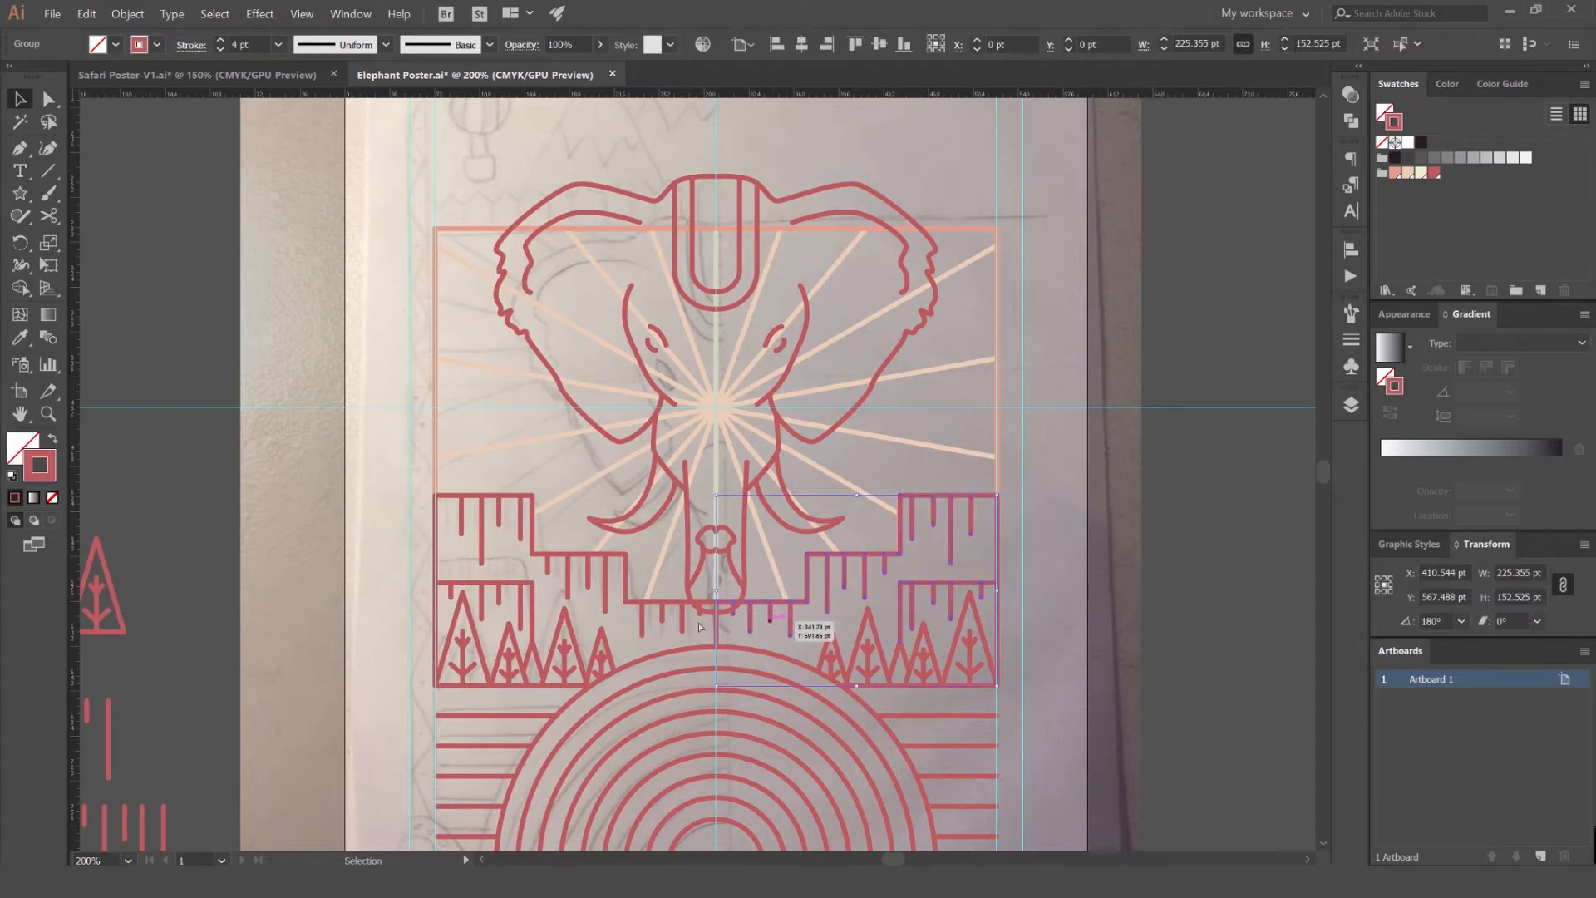
# - Select all the line paths that form the elephant and group them
pyautogui.click(676, 576)
pyautogui.hotkey('ctrl', '-')
pyautogui.hotkey('ctrl', 'a')
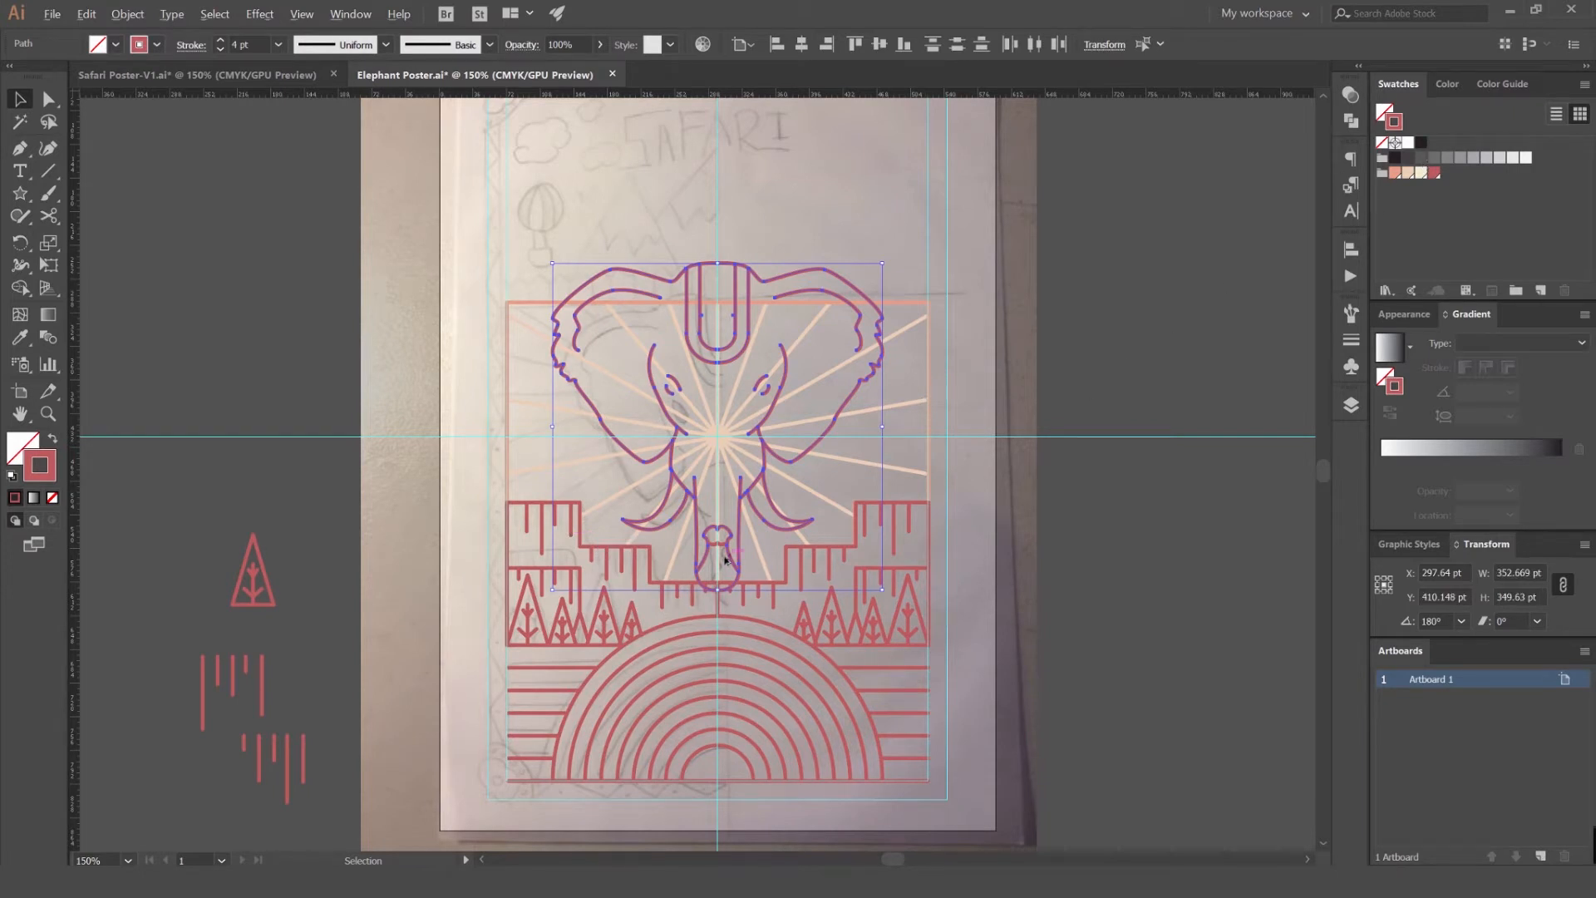
pyautogui.scroll(5, 725, 559)
pyautogui.scroll(-5, 684, 509)
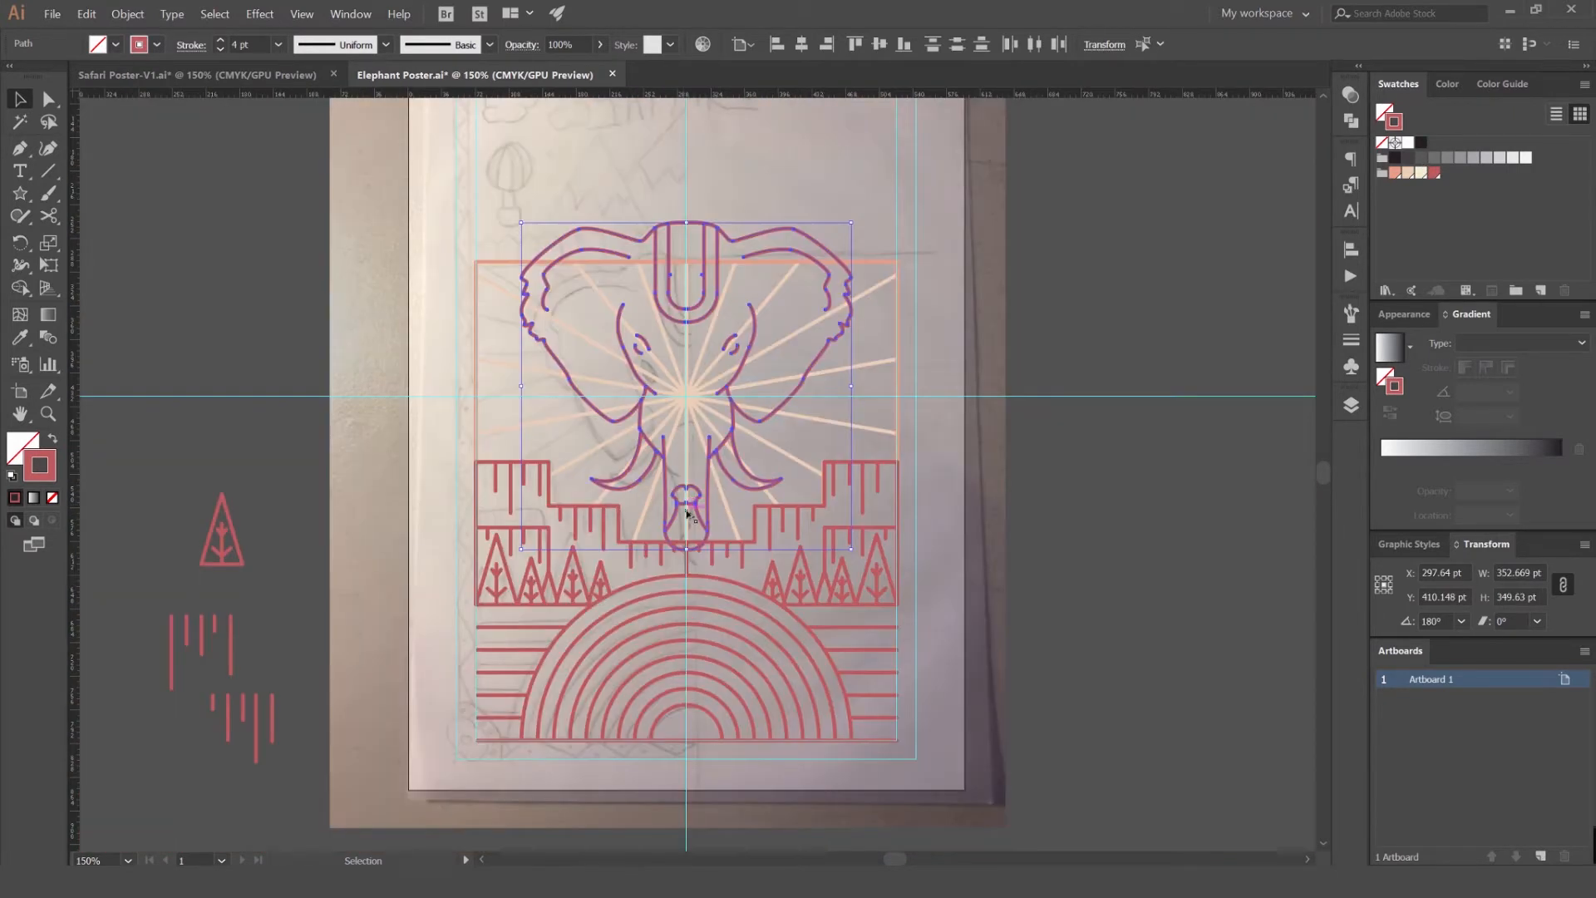
pyautogui.hotkey('ctrl', 'g')
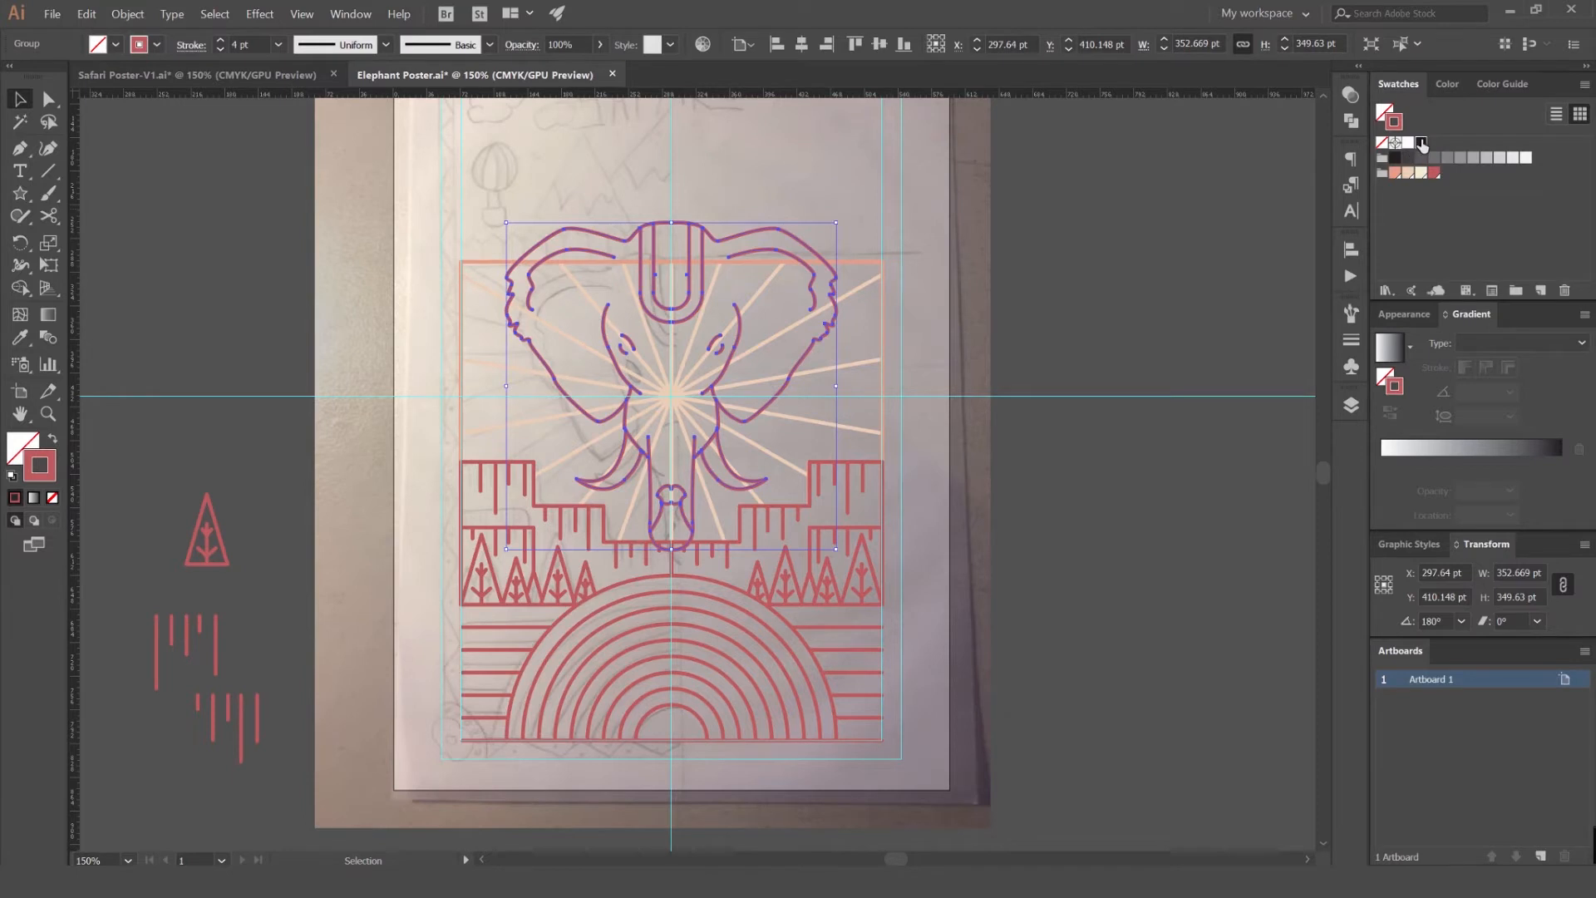
# - Recolour the elephant group's stroke with the black swatch
pyautogui.click(1421, 144)
pyautogui.click(1054, 192)
pyautogui.scroll(-1, 978, 274)
pyautogui.click(824, 260)
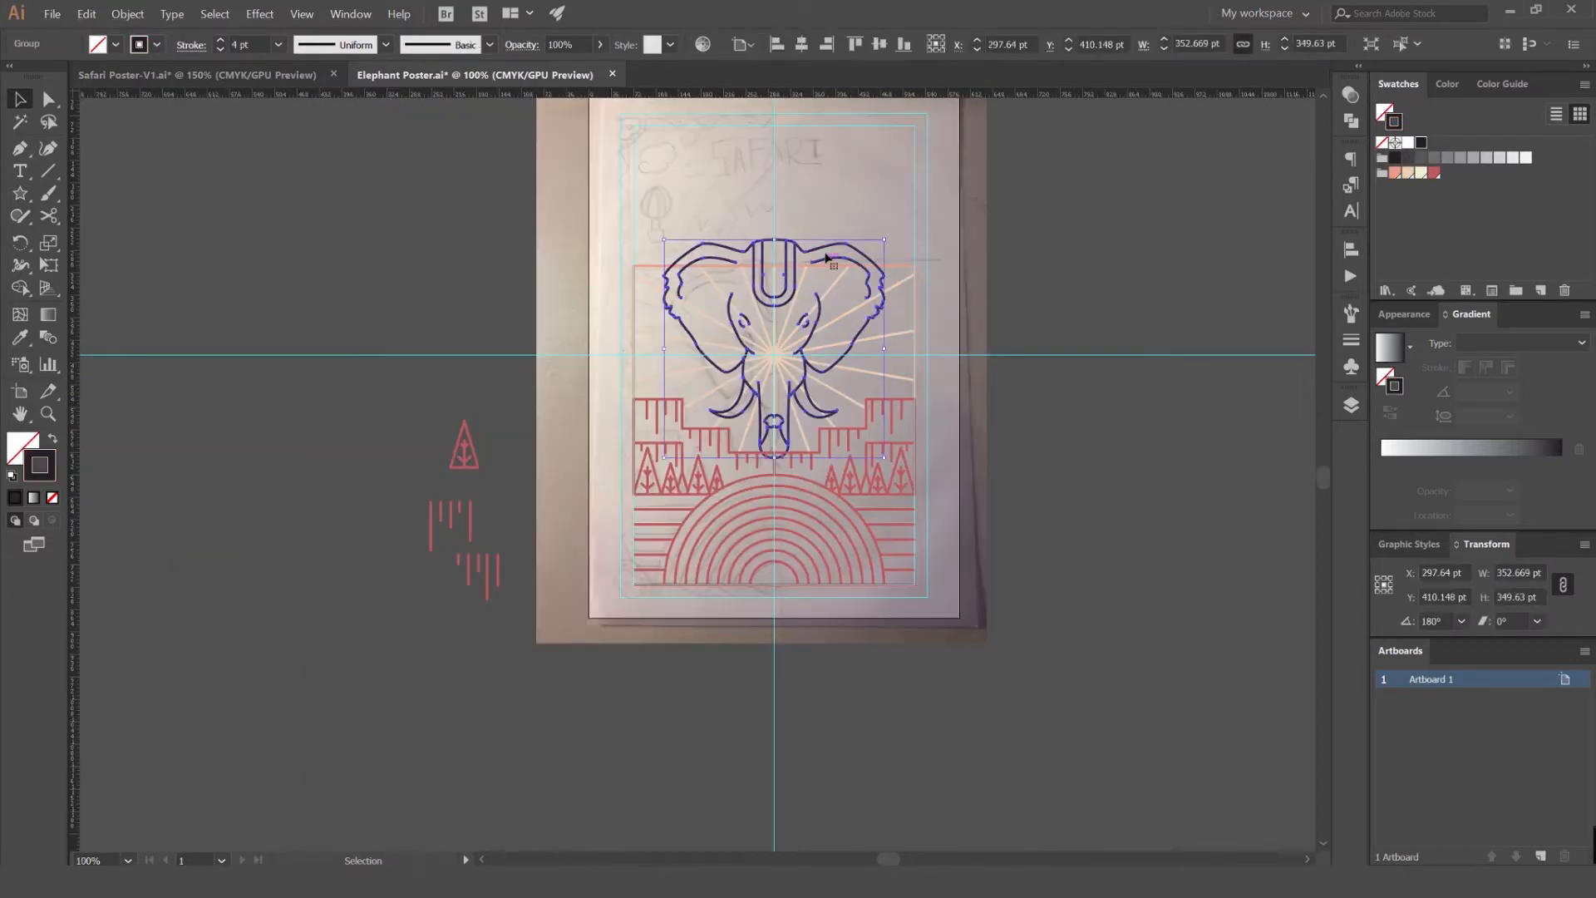
pyautogui.click(981, 218)
# - Duplicate the black elephant group onto the empty canvas beside the artboard
pyautogui.moveTo(981, 218); pyautogui.dragTo(860, 211)
pyautogui.moveTo(735, 243); pyautogui.dragTo(921, 261)
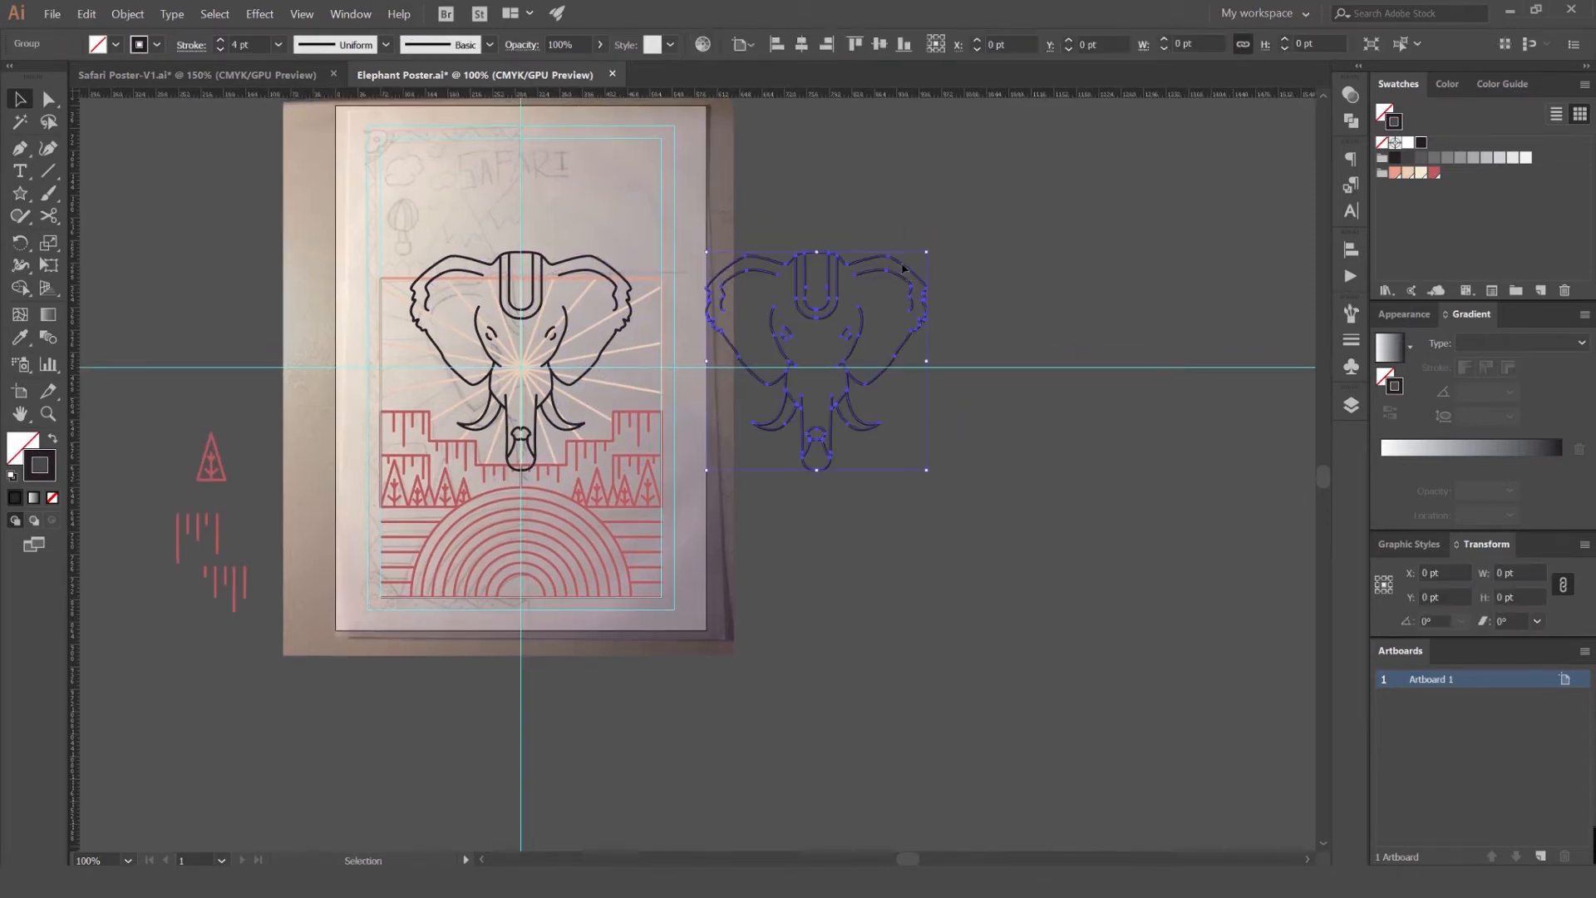
pyautogui.scroll(1, 1084, 248)
pyautogui.moveTo(1061, 258); pyautogui.dragTo(959, 267)
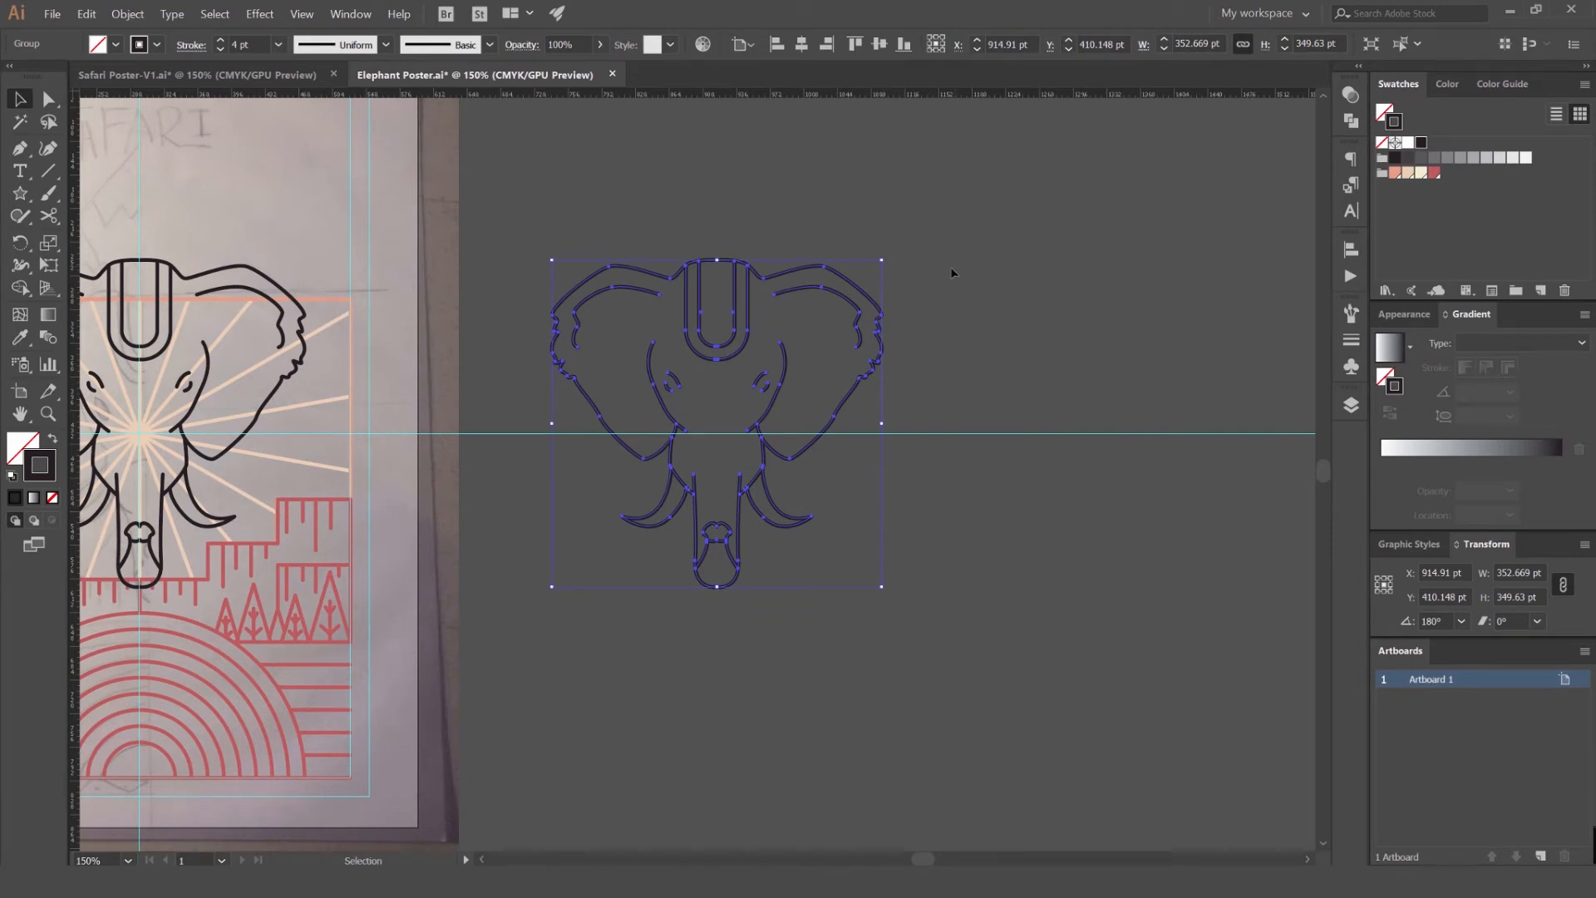
# - Try to merge the unexpanded elephant copy into one shape with the Shape Builder tool
pyautogui.hotkey('shift', 'm')
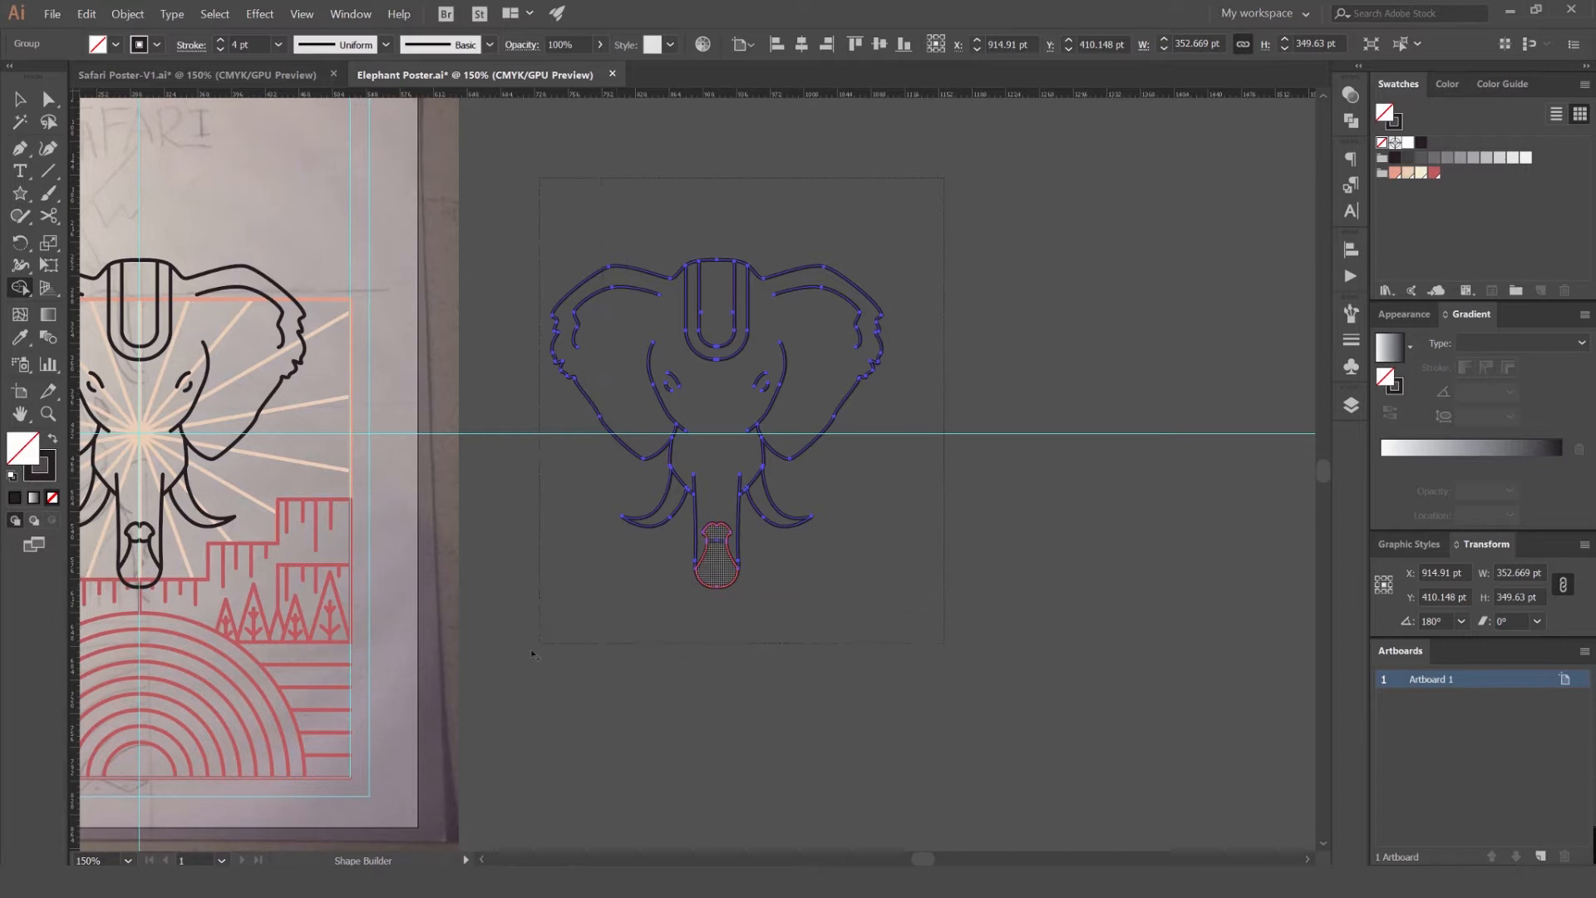
pyautogui.moveTo(523, 659); pyautogui.dragTo(525, 657)
pyautogui.press('v')
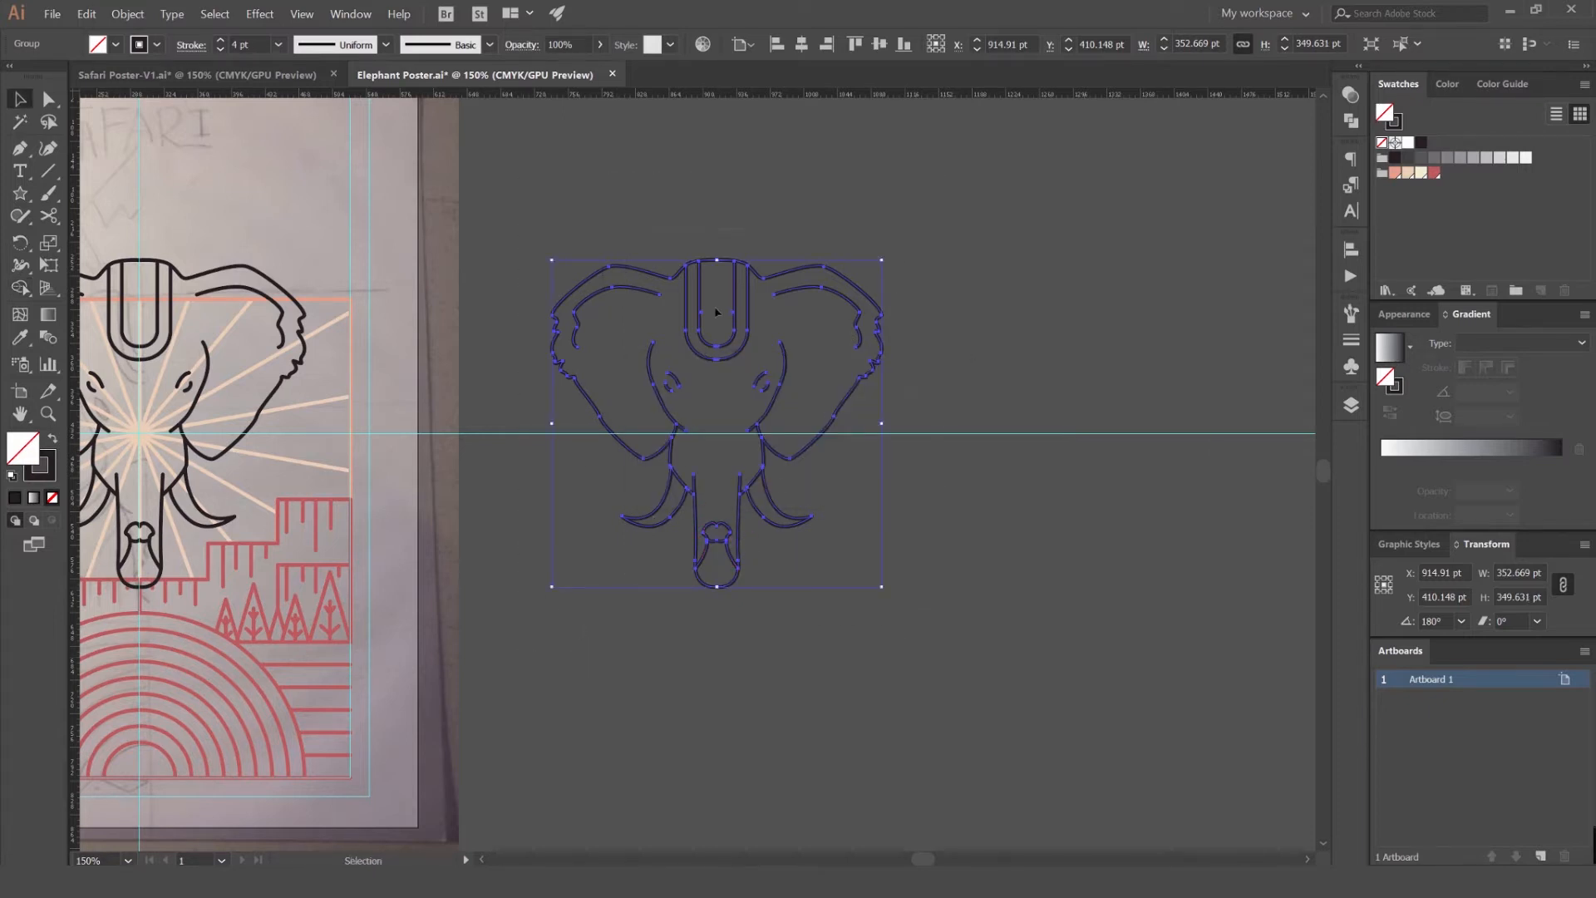
# - Try shifting the end anchor at the top centre of the elephant copy's head
pyautogui.scroll(4, 718, 262)
pyautogui.click(708, 248)
pyautogui.scroll(4, 706, 248)
pyautogui.press('a')
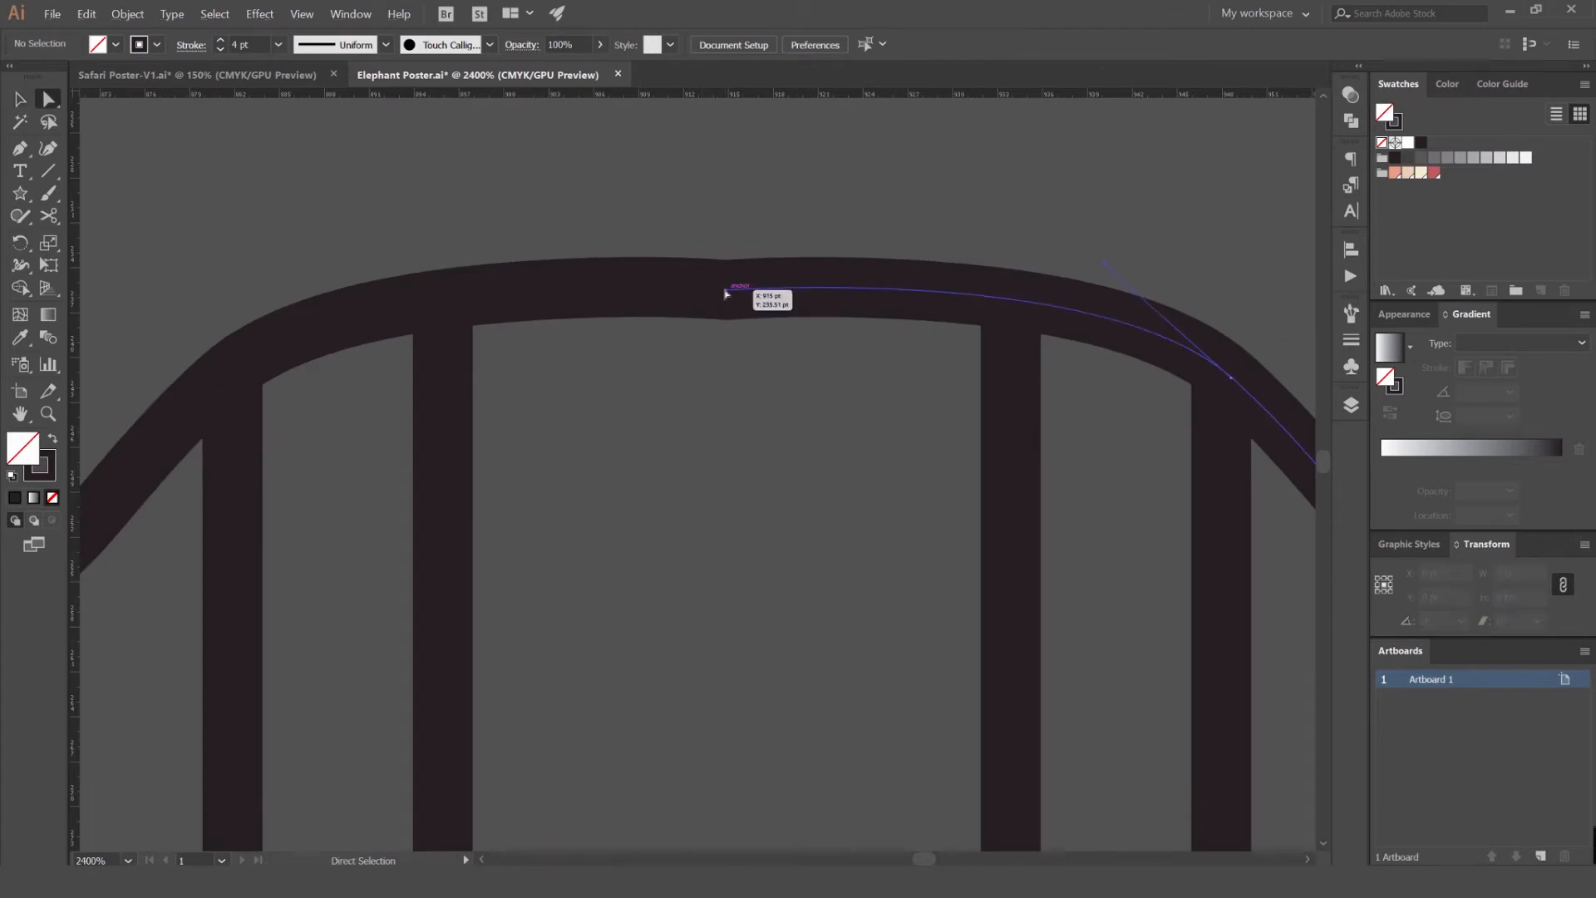
pyautogui.click(724, 293)
pyautogui.scroll(2, 715, 326)
pyautogui.moveTo(724, 255); pyautogui.dragTo(707, 254)
pyautogui.hotkey('ctrl', 'z')
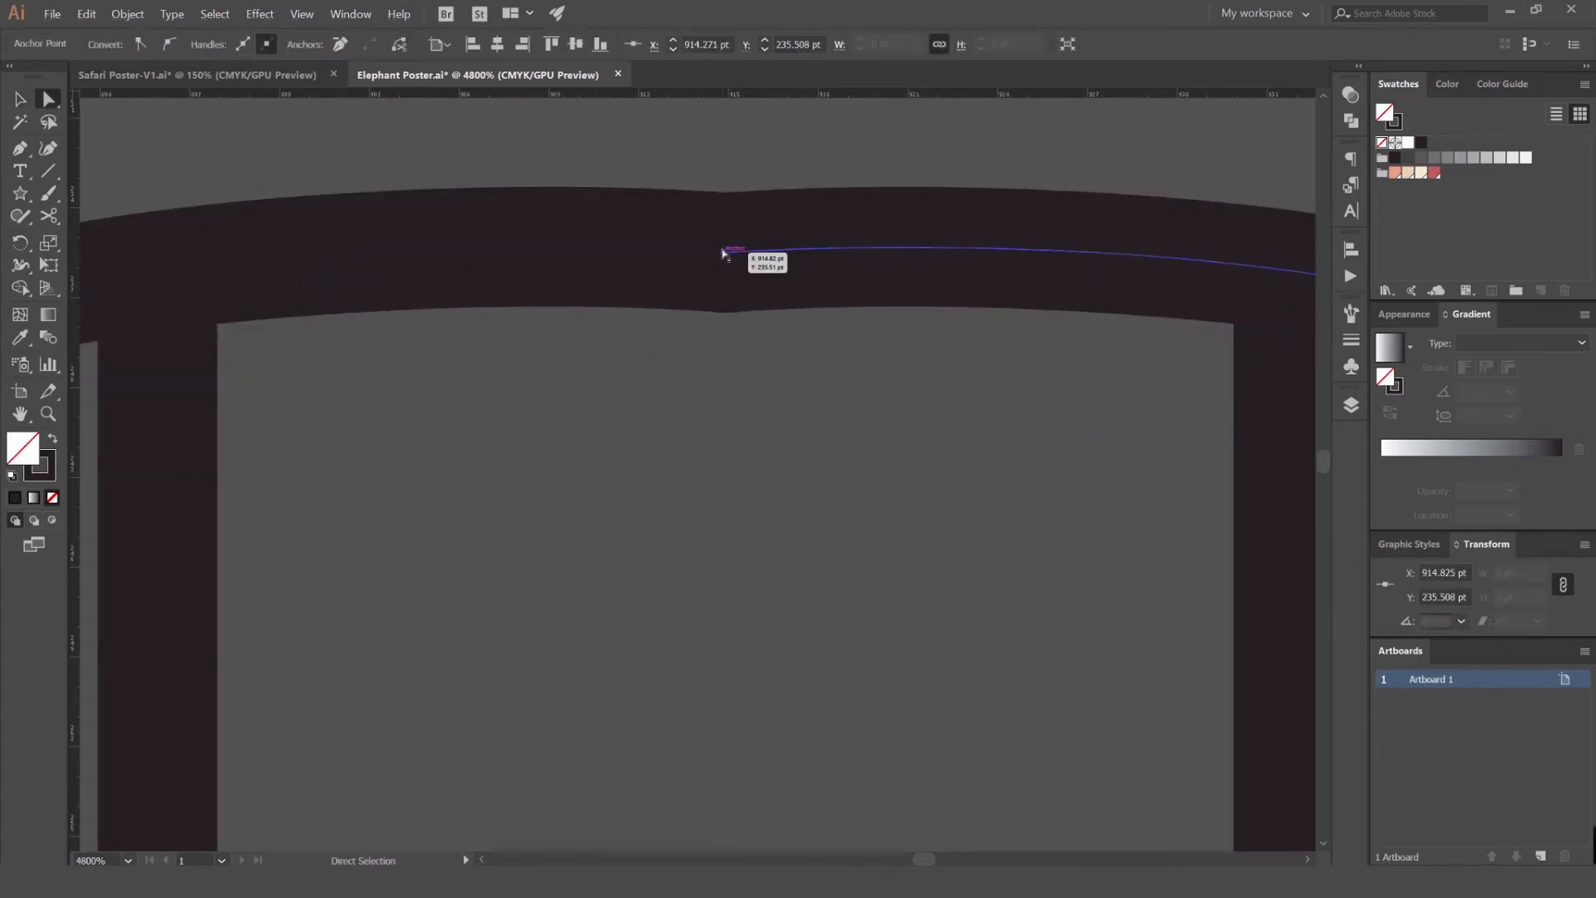
# - In Outline view, join the two open end anchors at the top centre of the elephant copy's head
pyautogui.hotkey('ctrl', 'y')
pyautogui.scroll(4, 714, 250)
pyautogui.click(675, 273)
pyautogui.moveTo(675, 272)
pyautogui.mouseDown()
pyautogui.moveTo(688, 251)
pyautogui.moveTo(670, 251)
pyautogui.moveTo(689, 252)
pyautogui.mouseUp()
pyautogui.click(701, 270)
pyautogui.click(736, 320)
pyautogui.hotkey('ctrl', 'y')
pyautogui.scroll(-8, 737, 368)
# - Join the open centre-line anchors on the elephant copy's trunk, at the mouth line and the trunk tip
pyautogui.moveTo(780, 372); pyautogui.dragTo(802, 251)
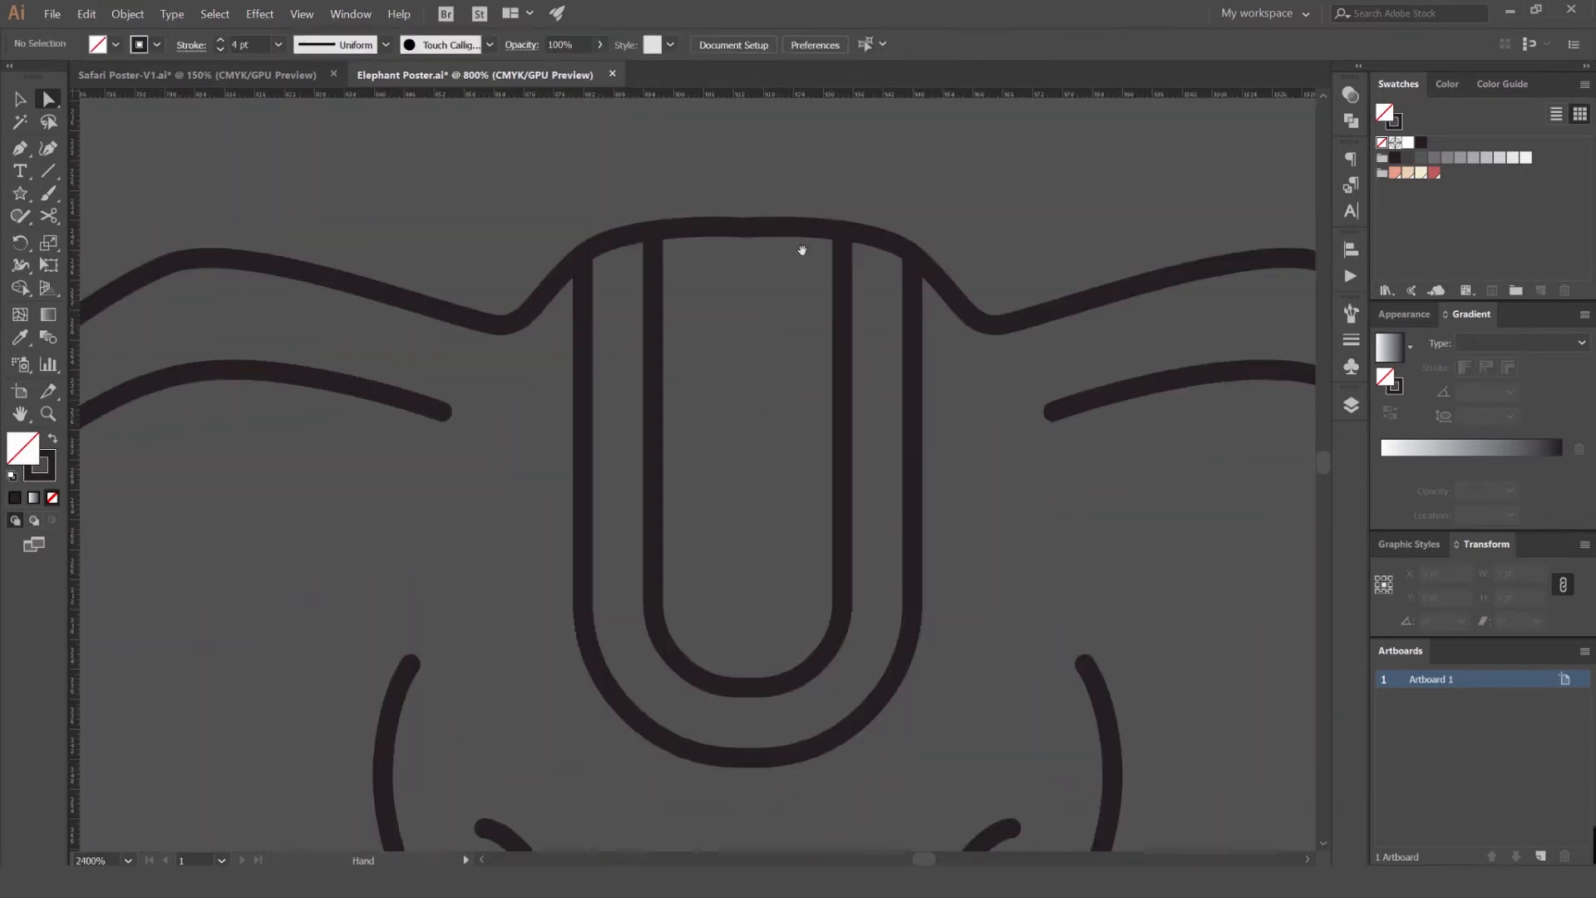
pyautogui.scroll(-3, 802, 250)
pyautogui.click(773, 437)
pyautogui.moveTo(774, 439); pyautogui.dragTo(724, 359)
pyautogui.scroll(3, 749, 689)
pyautogui.moveTo(749, 689); pyautogui.dragTo(710, 609)
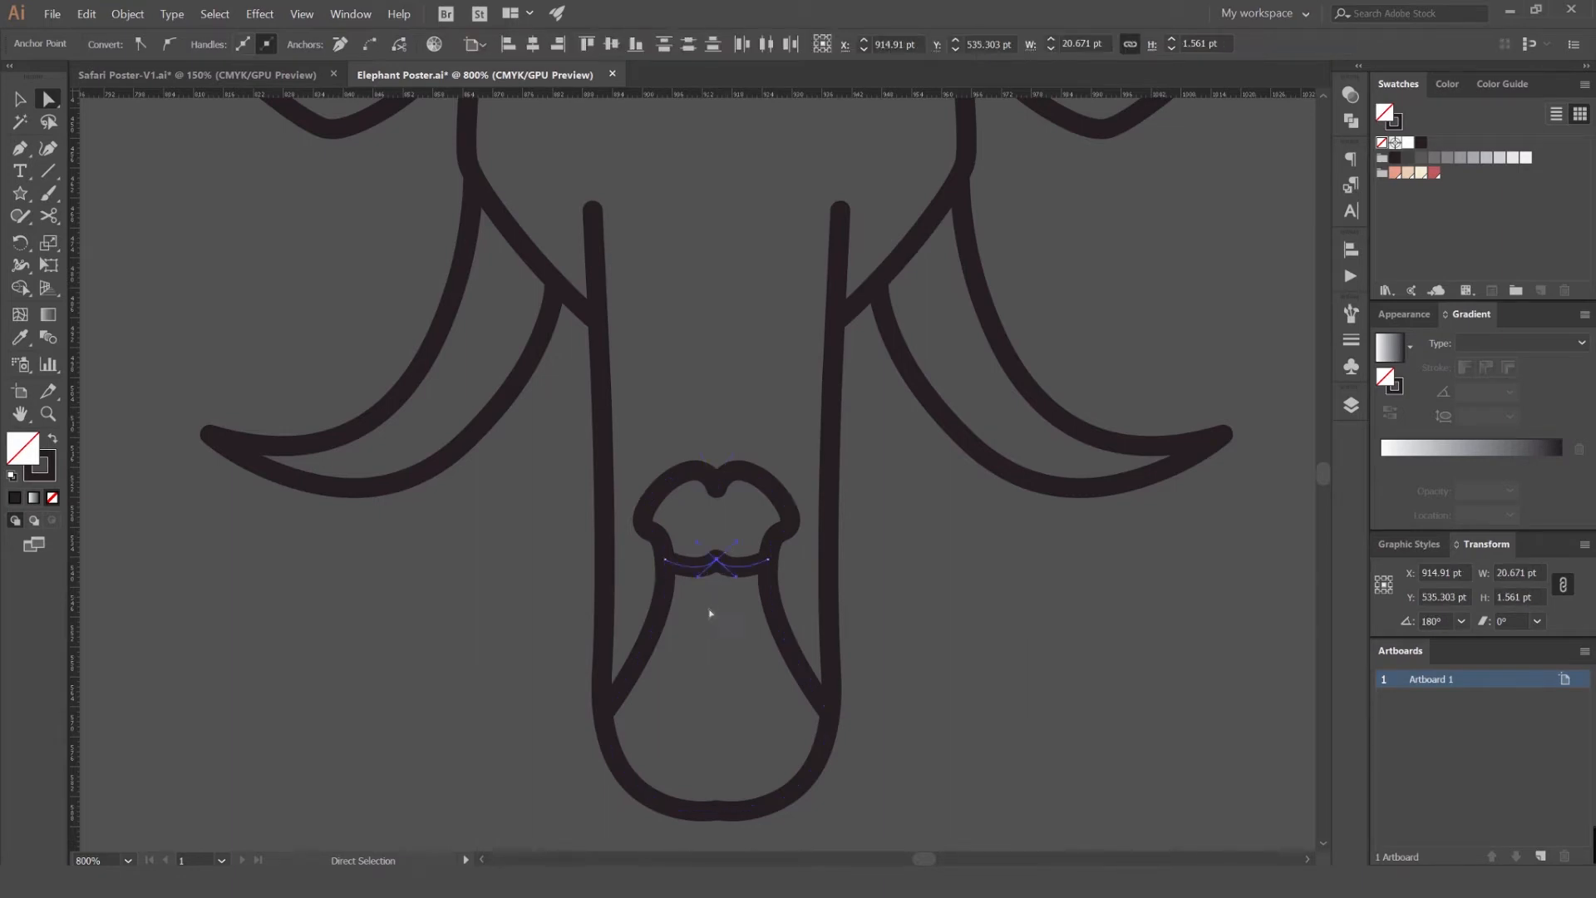
pyautogui.moveTo(689, 846); pyautogui.dragTo(727, 806)
pyautogui.hotkey('ctrl', 'j')
# - Expand the whole elephant copy with both Fill and Stroke included
pyautogui.scroll(-4, 731, 777)
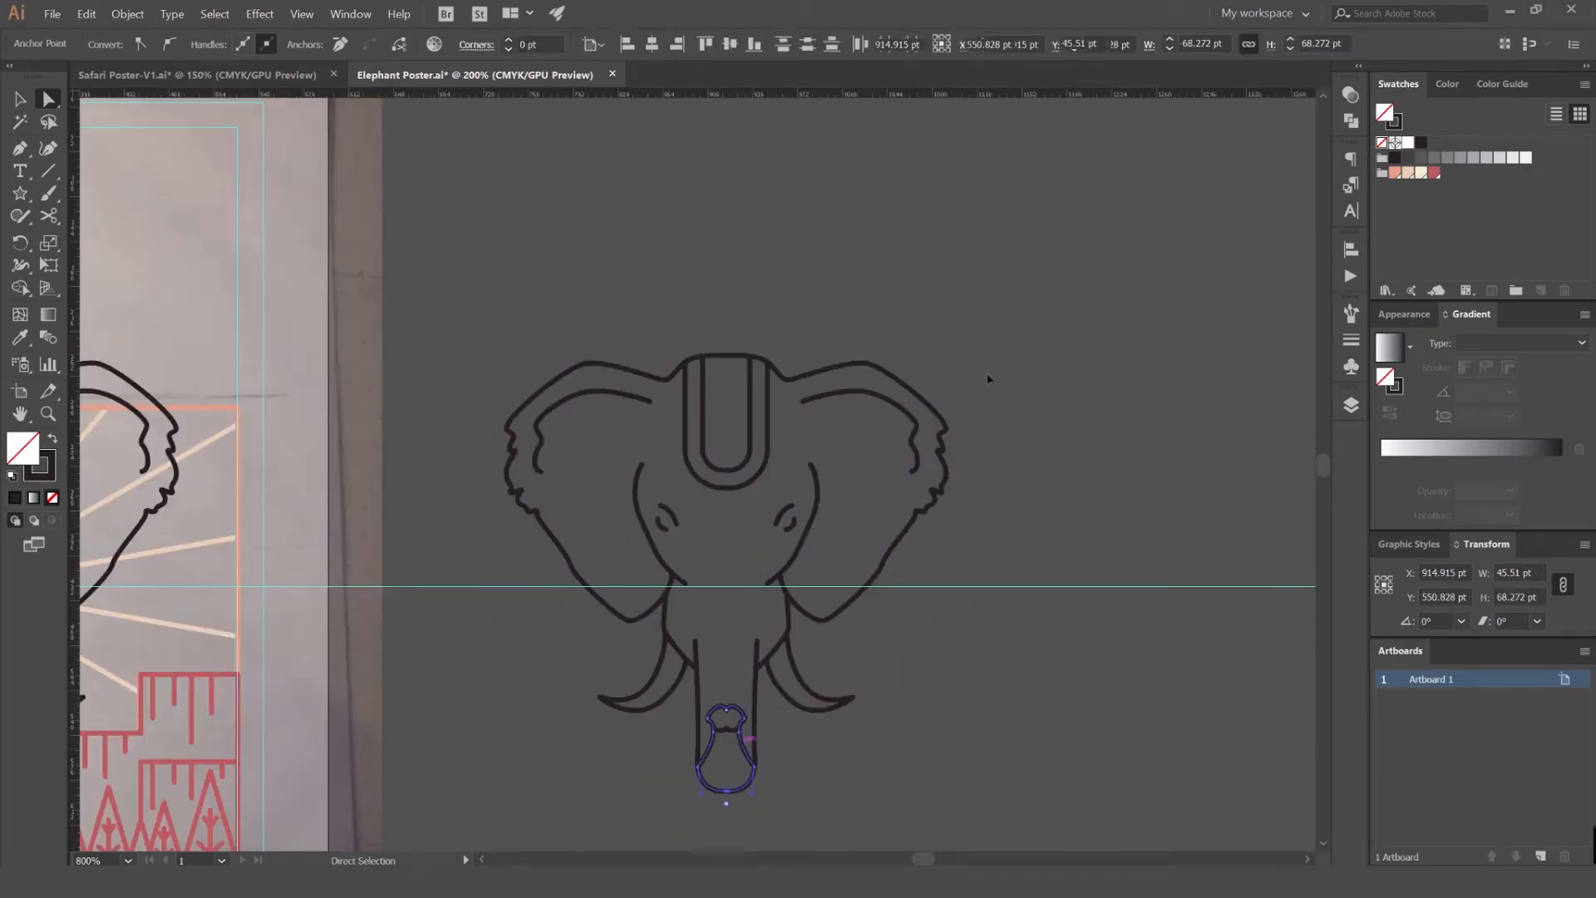
pyautogui.press('v')
pyautogui.moveTo(1001, 309); pyautogui.dragTo(512, 703)
pyautogui.scroll(-3, 748, 498)
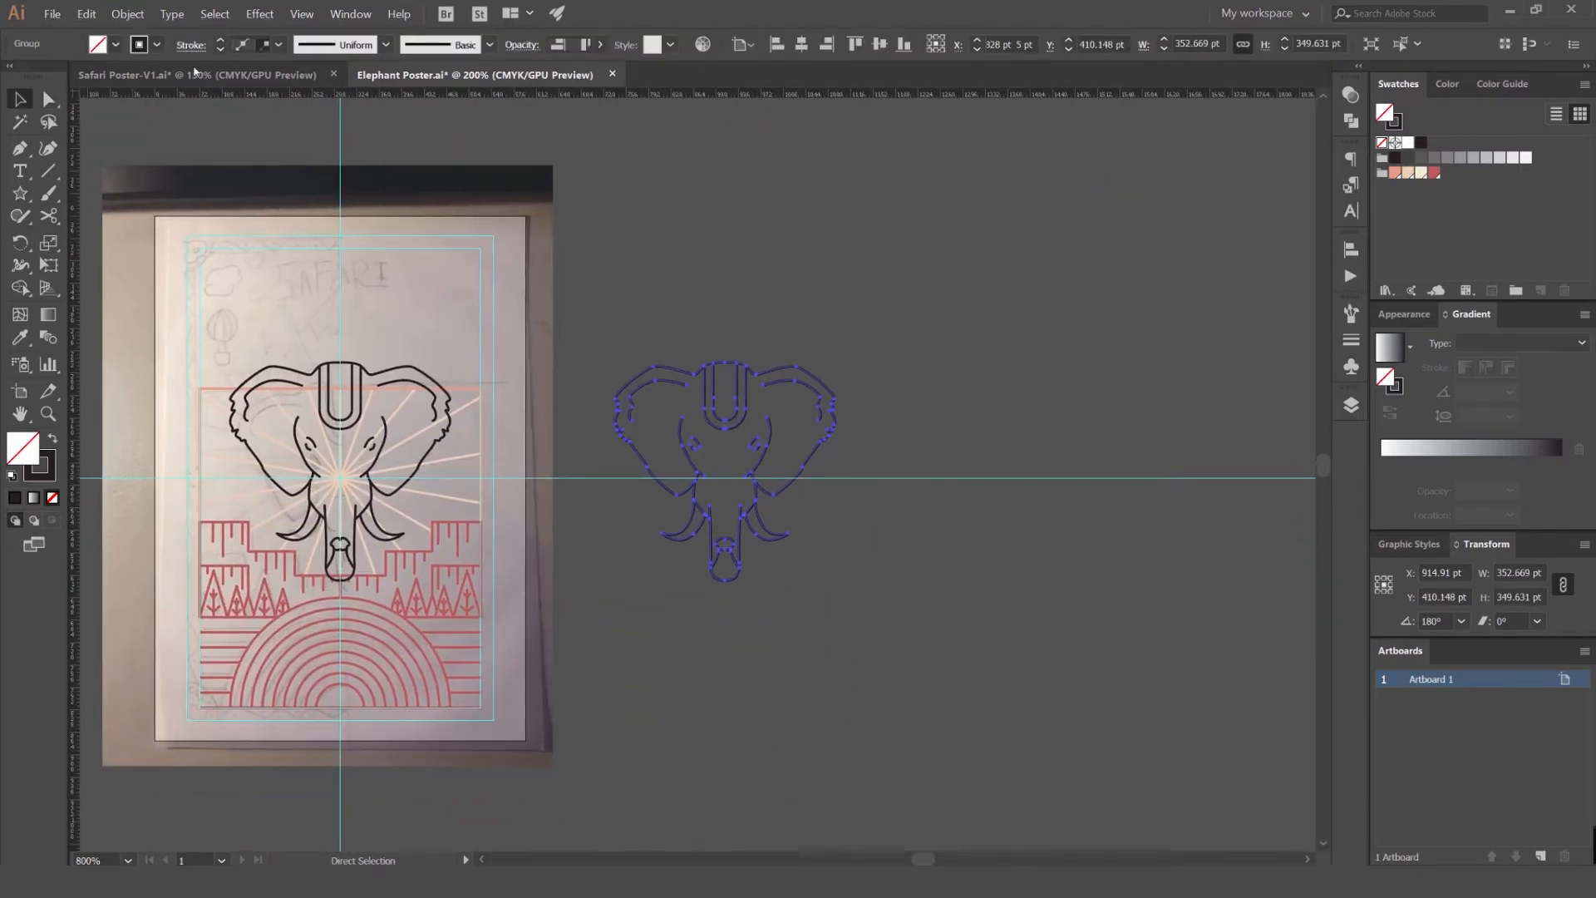
pyautogui.click(127, 14)
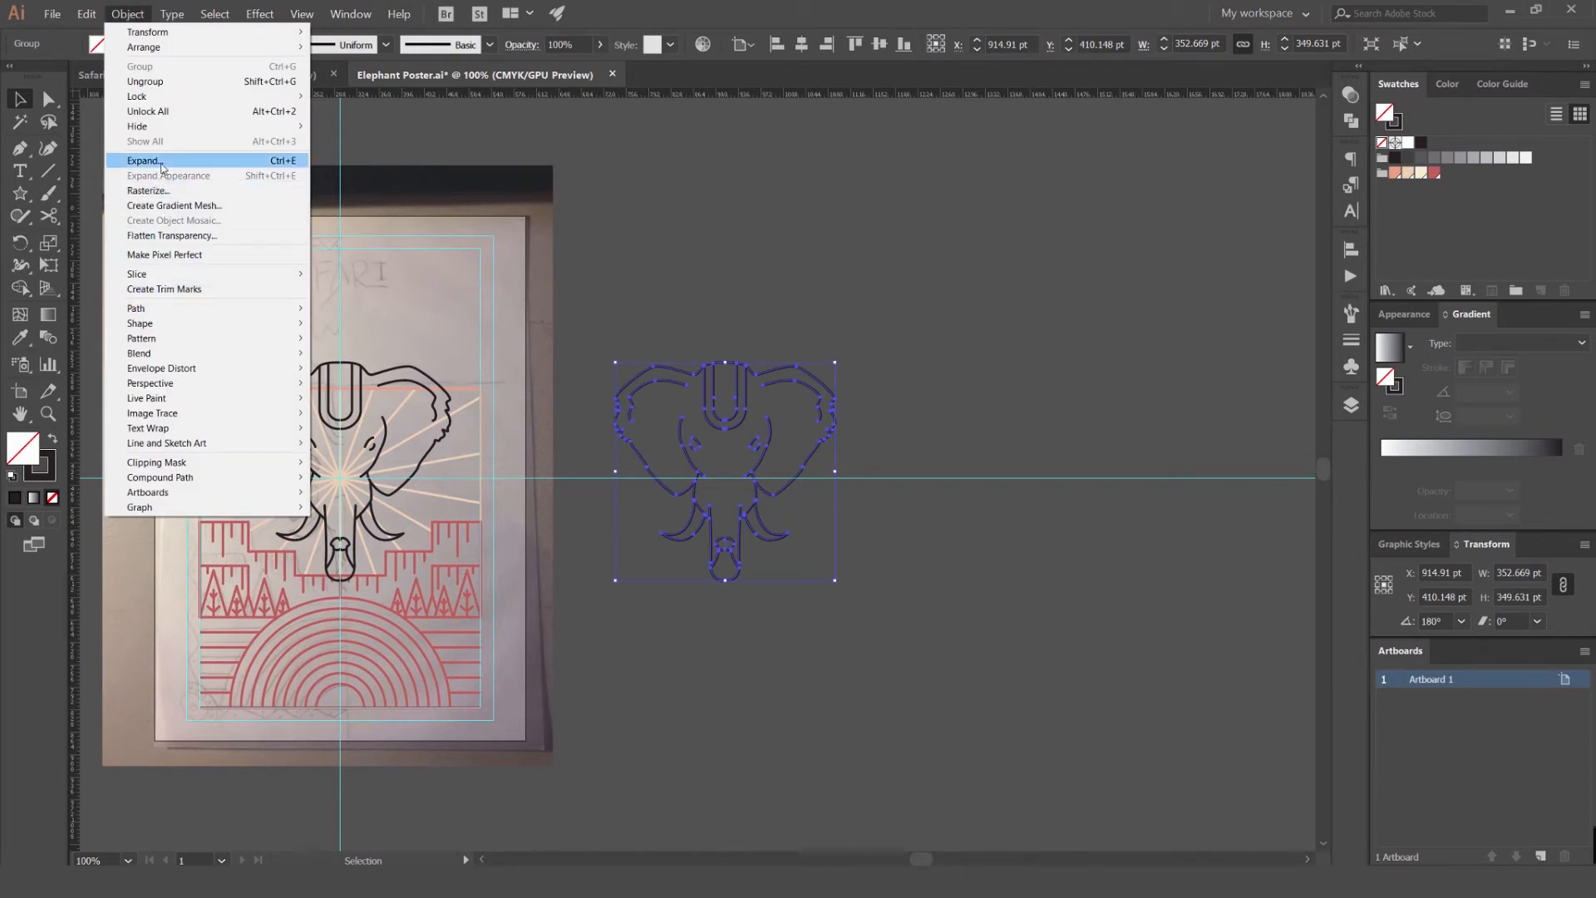
pyautogui.click(162, 163)
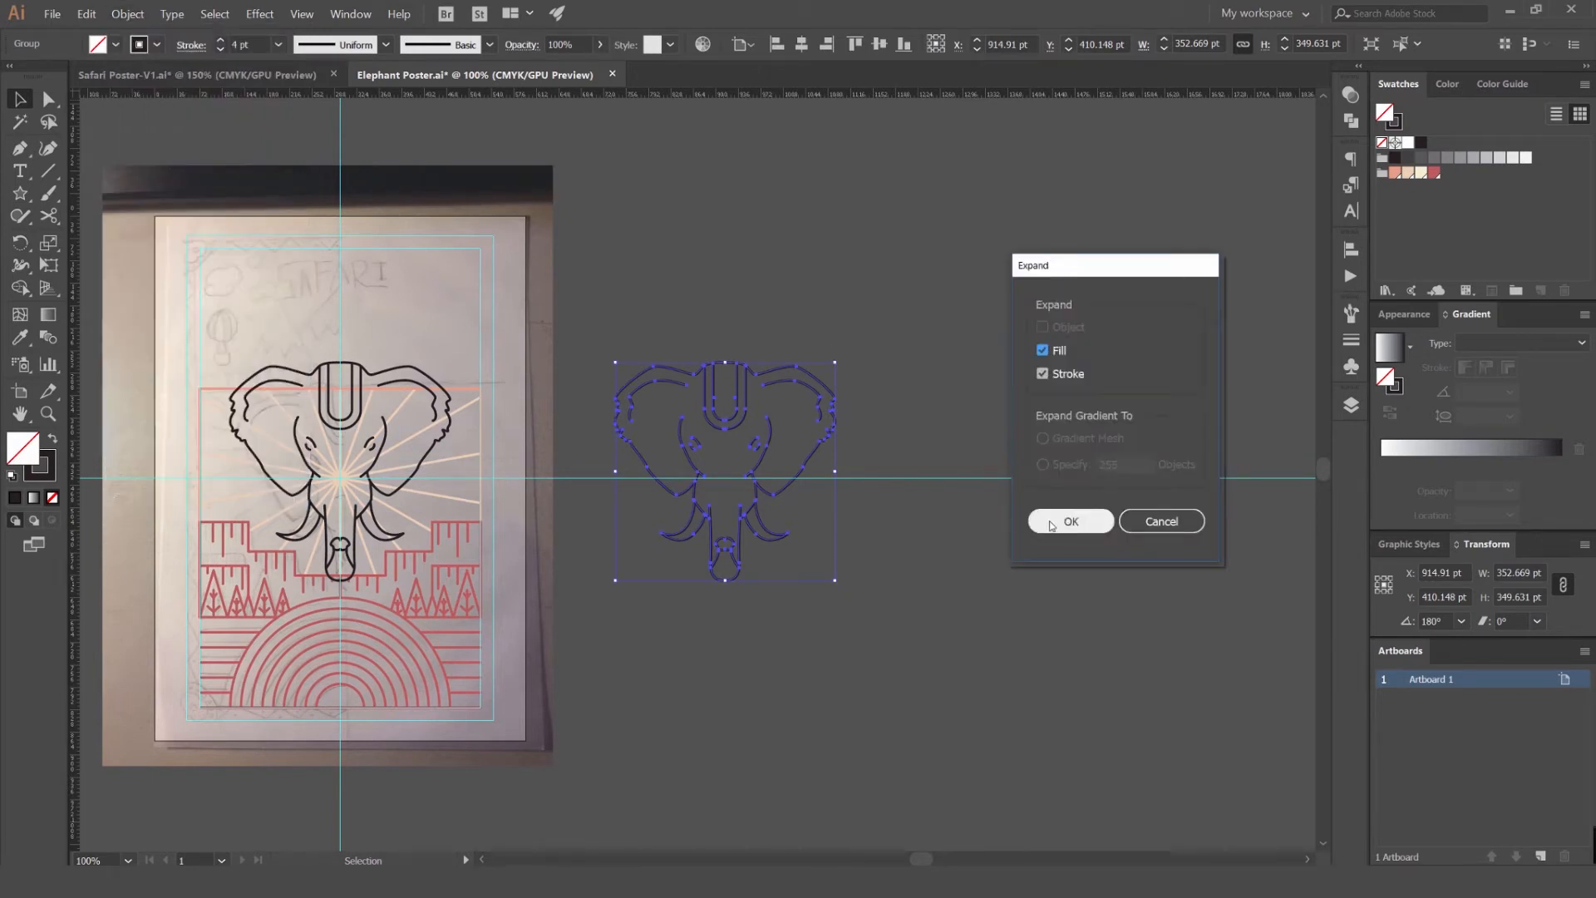
pyautogui.click(1070, 521)
# - Merge all regions of the expanded elephant copy into a single silhouette with the Shape Builder tool
pyautogui.hotkey('ctrl', '=')
pyautogui.hotkey('ctrl', '=')
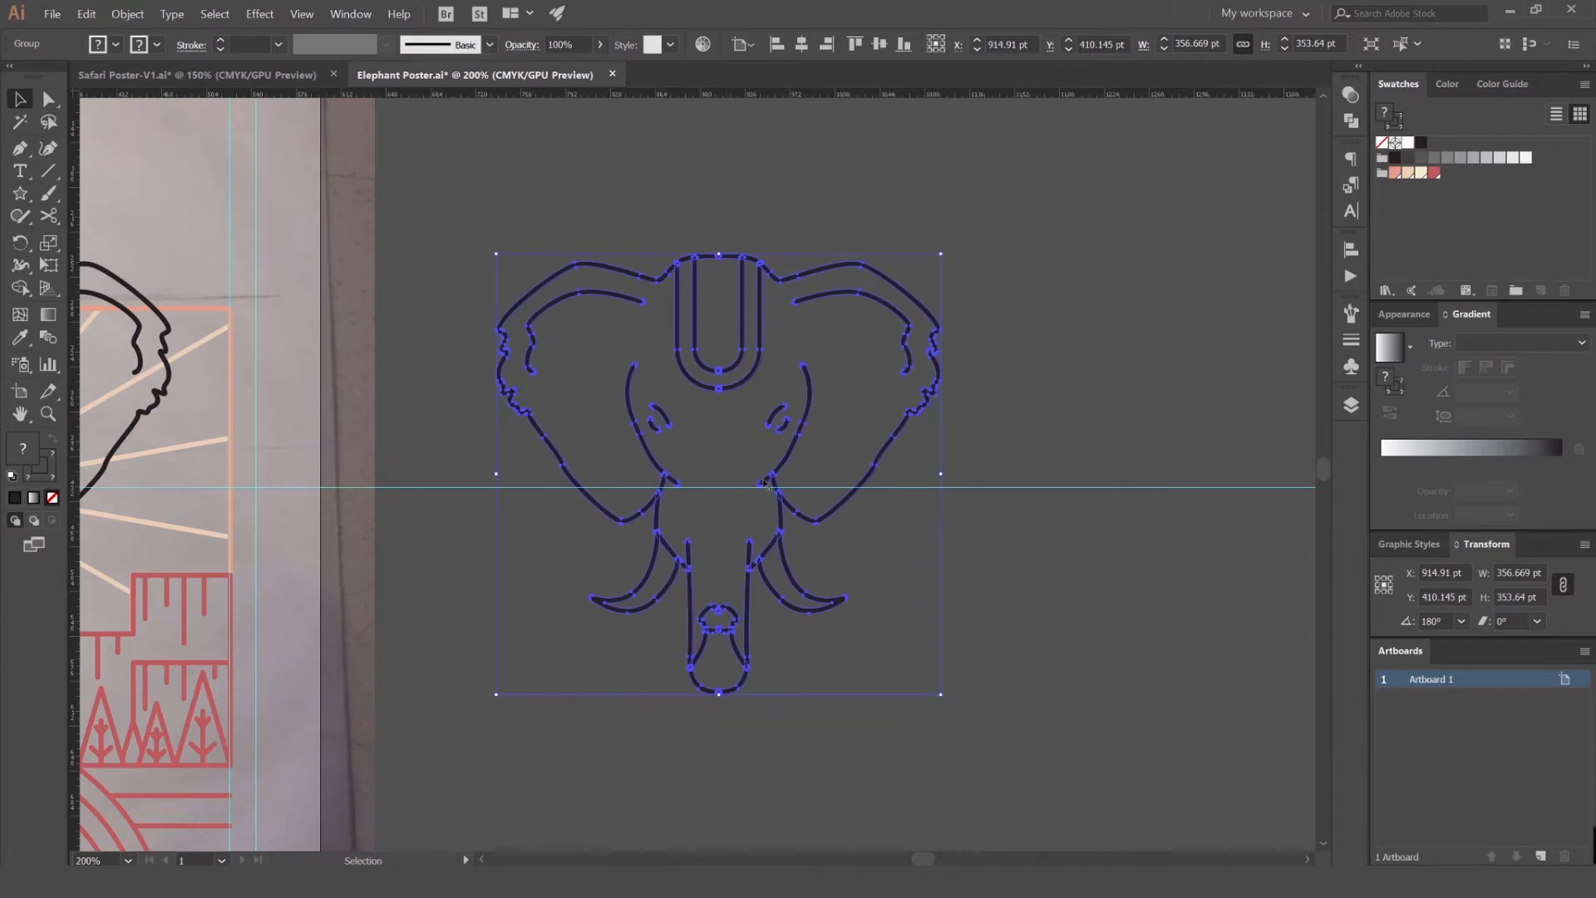
pyautogui.hotkey('shift', 'm')
pyautogui.moveTo(980, 202); pyautogui.dragTo(482, 706)
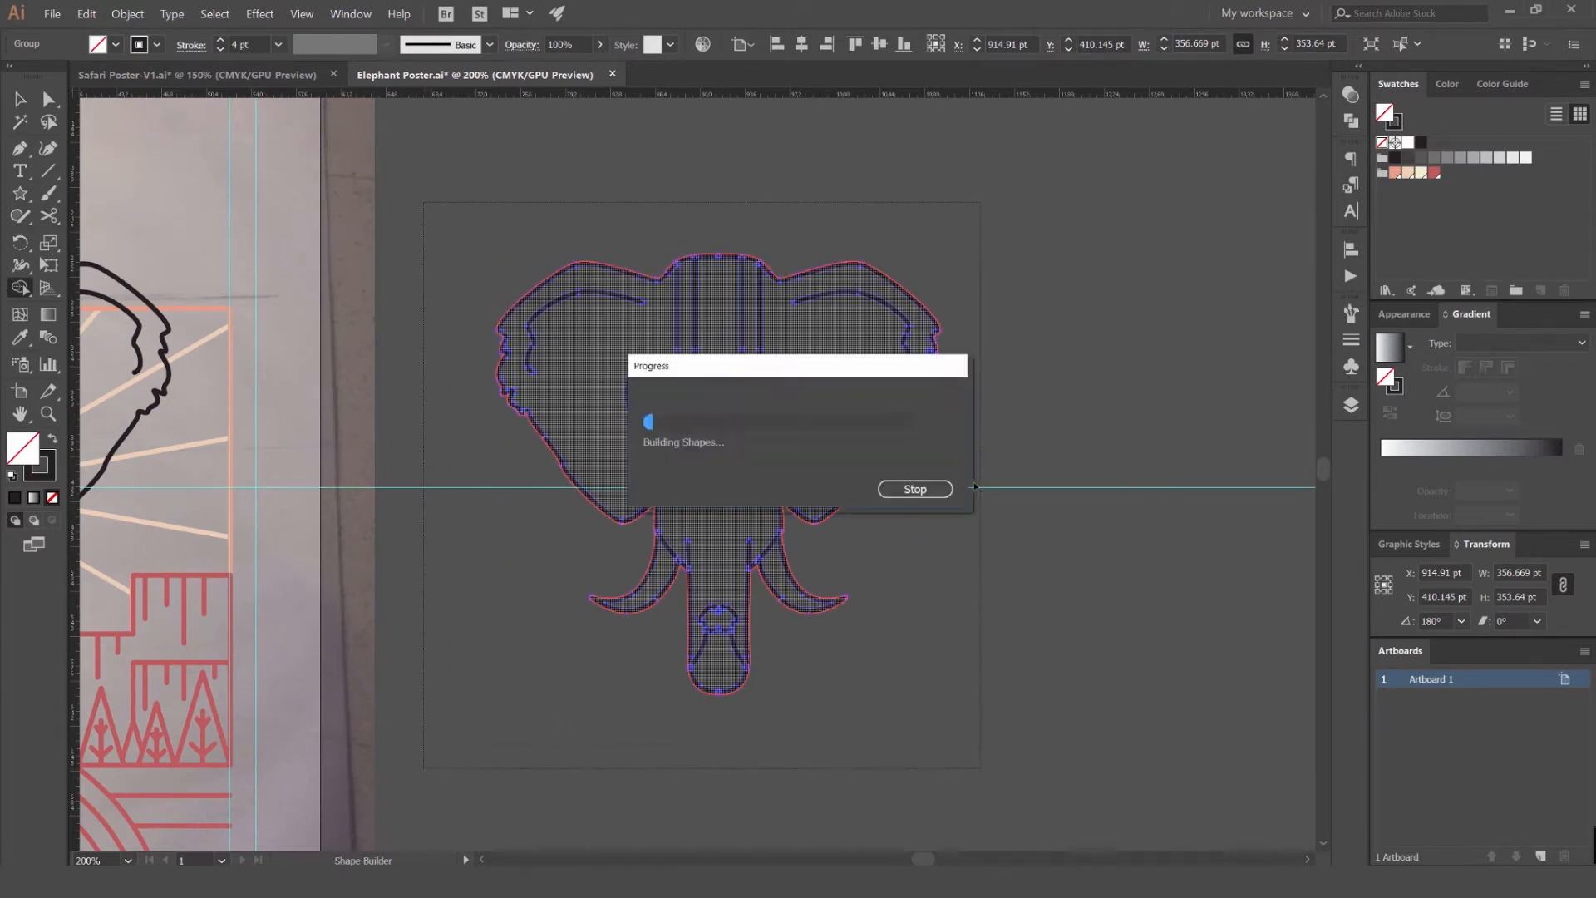
pyautogui.press('v')
# - Give the merged elephant silhouette a solid black fill and no stroke
pyautogui.click(938, 371)
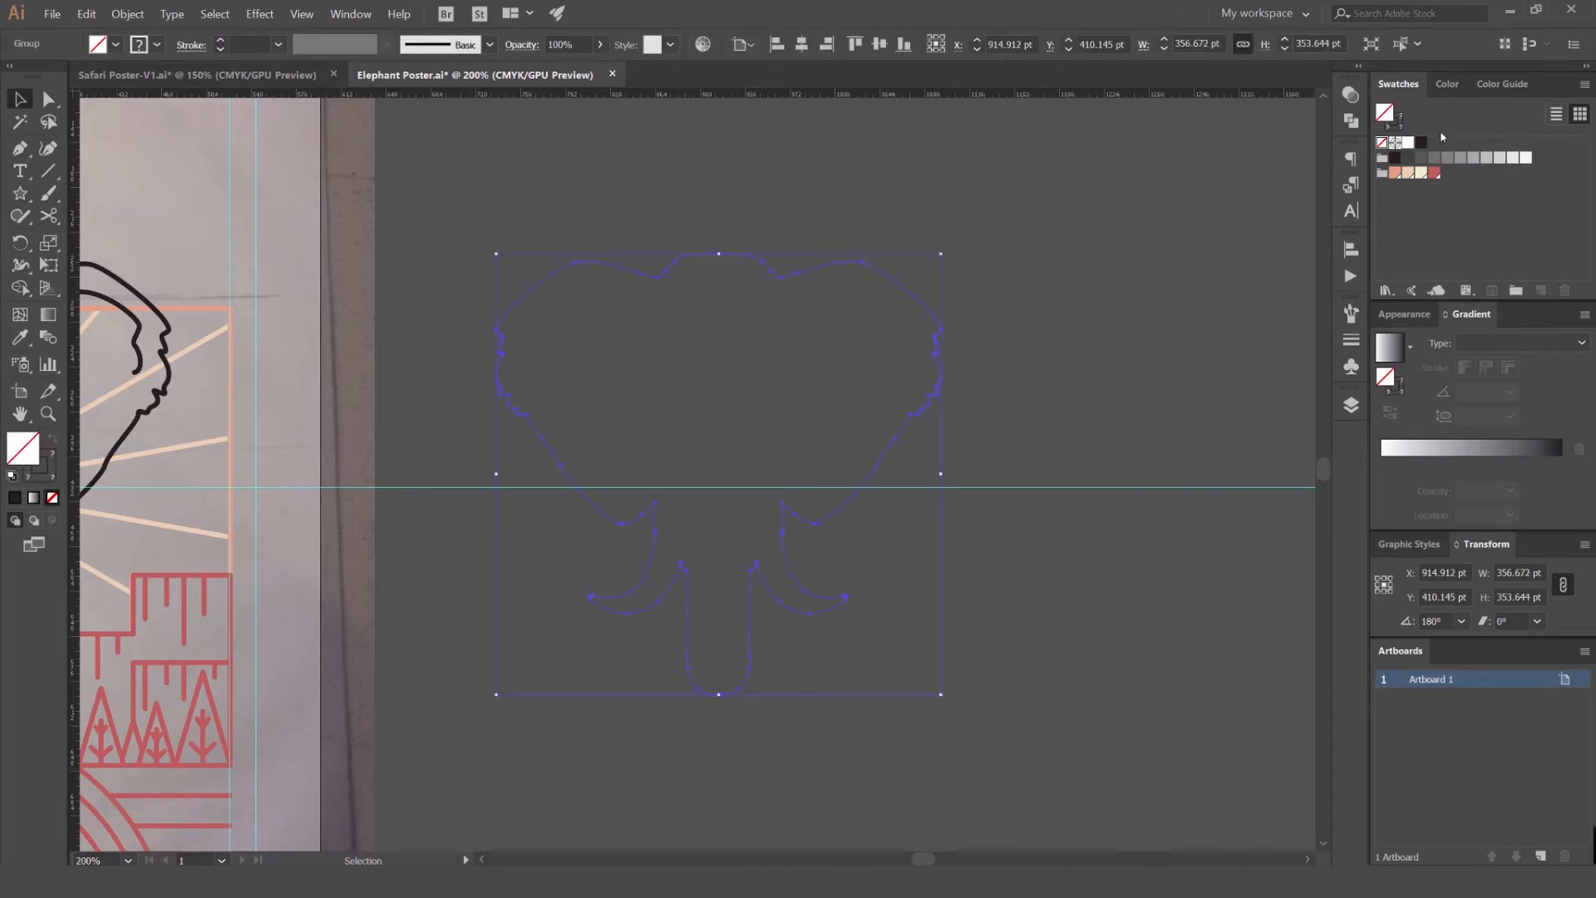
pyautogui.click(1421, 143)
pyautogui.press('x')
pyautogui.press('/')
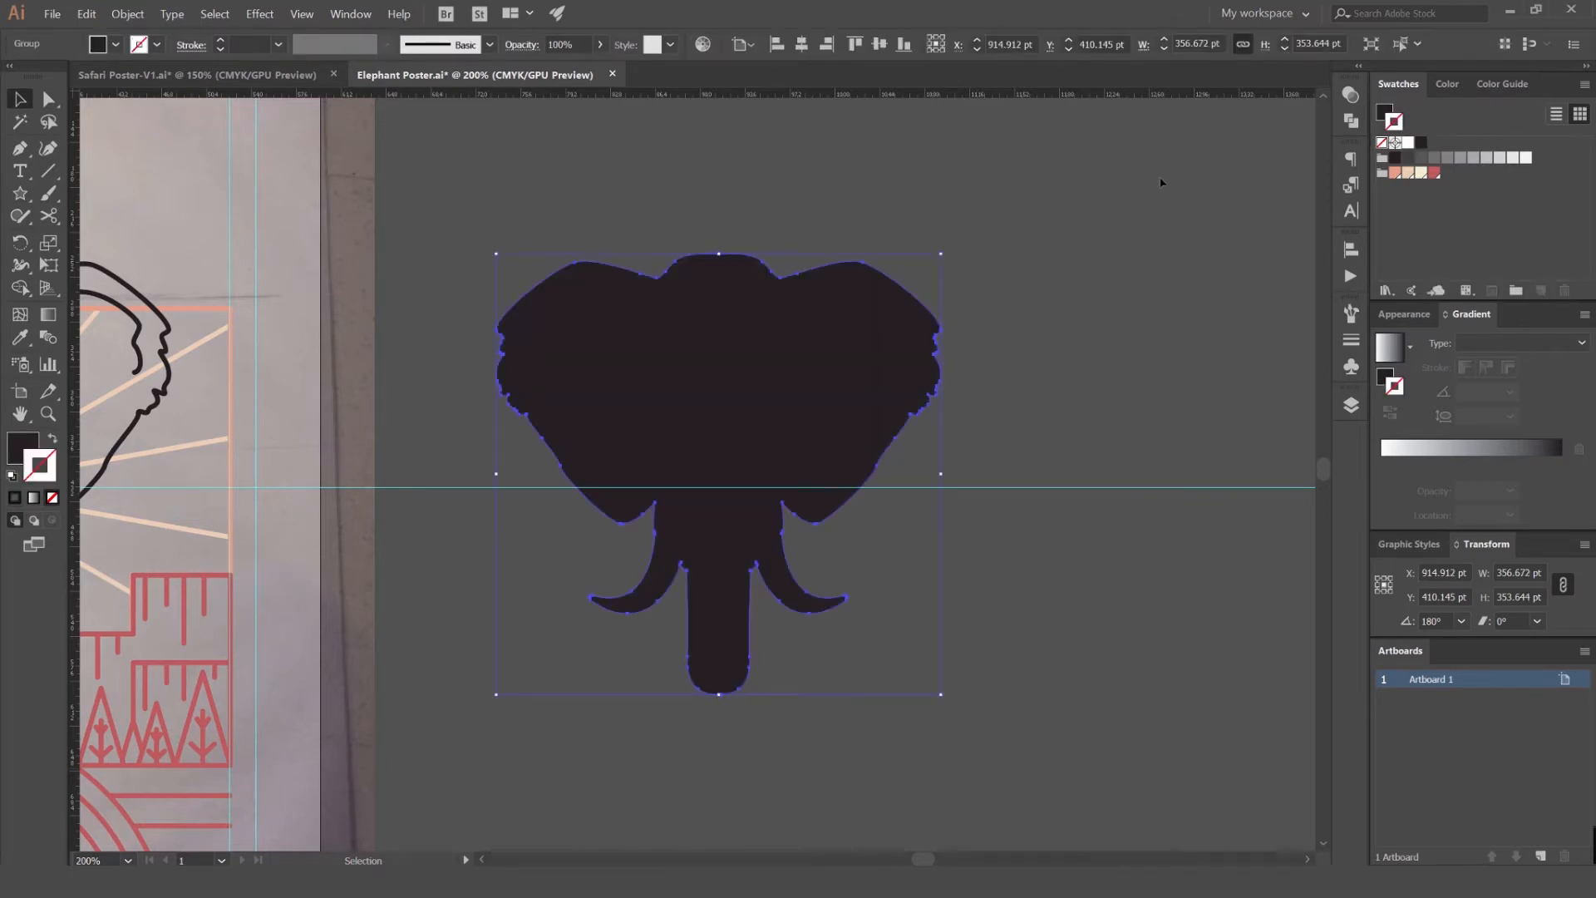
pyautogui.click(1009, 285)
pyautogui.click(786, 342)
pyautogui.press('x')
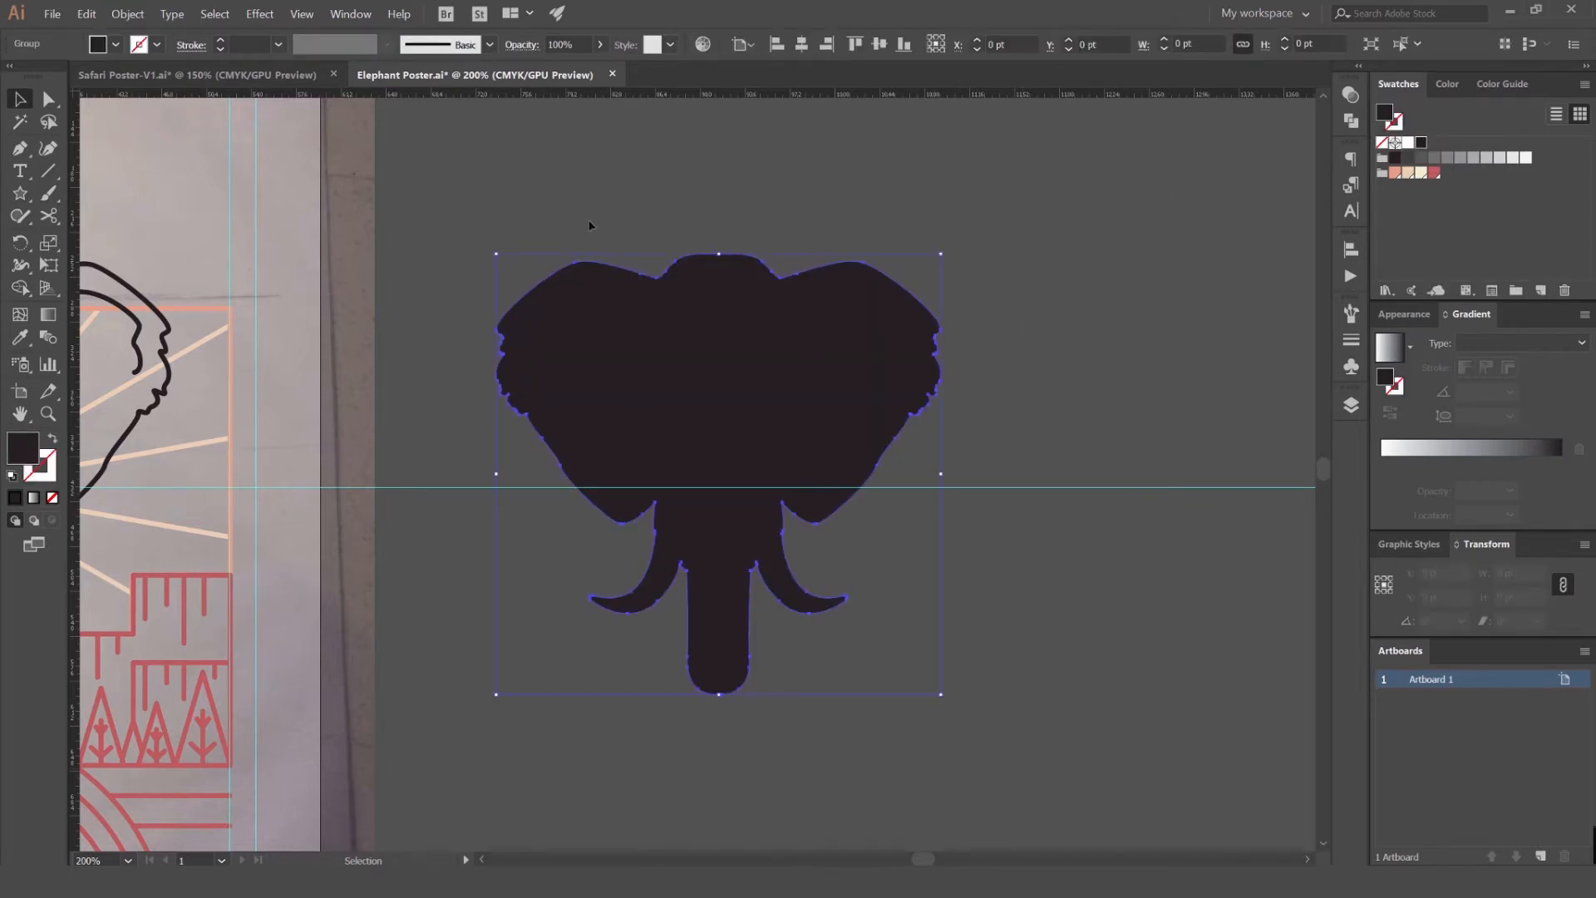
# - Move the solid elephant silhouette onto the poster so that it sits exactly over the elephant line artwork
pyautogui.click(564, 239)
pyautogui.scroll(-2, 636, 281)
pyautogui.moveTo(665, 270); pyautogui.dragTo(920, 245)
pyautogui.moveTo(932, 311); pyautogui.dragTo(560, 316)
pyautogui.scroll(4, 598, 277)
pyautogui.click(860, 48)
pyautogui.hotkey('ctrl', 'z')
pyautogui.click(750, 311)
pyautogui.scroll(3, 591, 277)
pyautogui.click(534, 258)
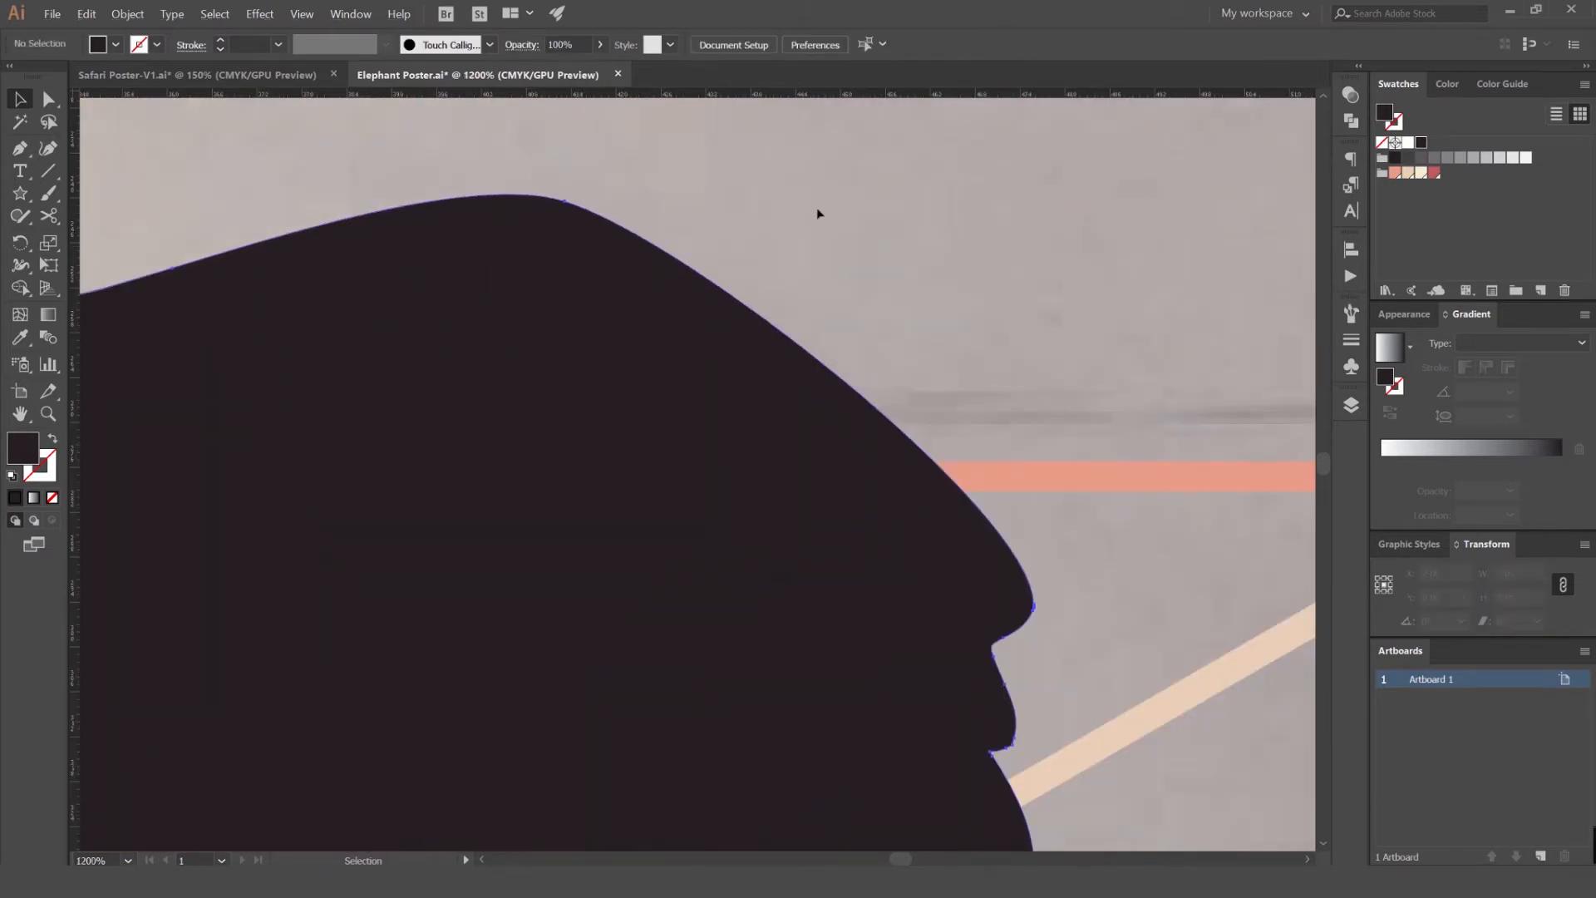
# - Recolour the elephant silhouette's fill with the red swatch used for the landscape lines
pyautogui.click(1434, 173)
pyautogui.scroll(-3, 1106, 222)
pyautogui.click(1078, 245)
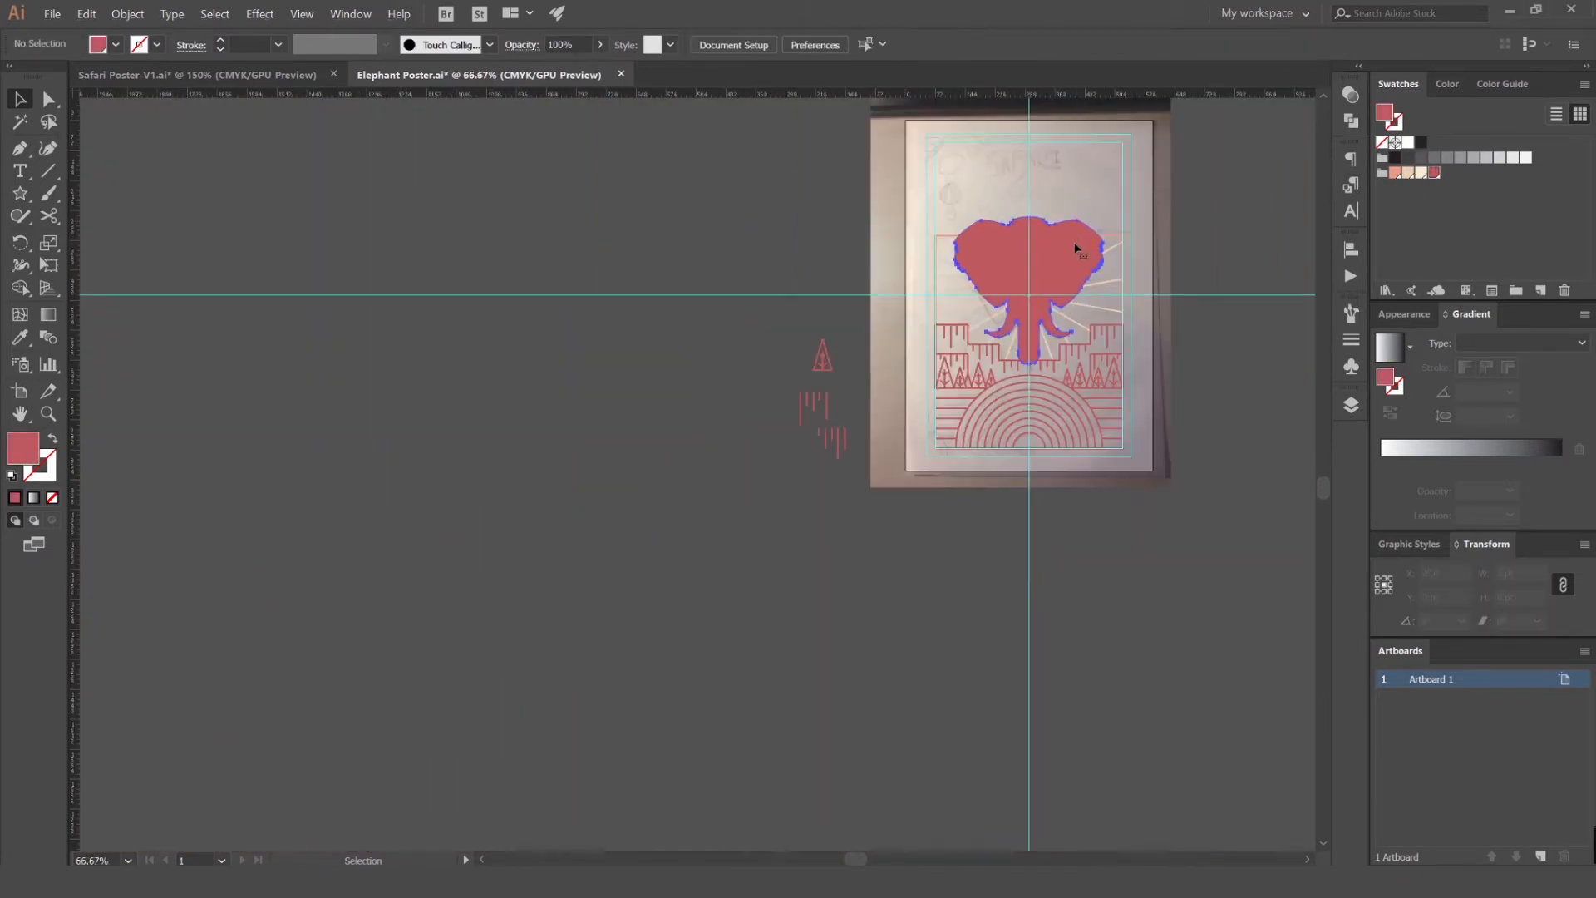
# - Arrange the red silhouette in the stacking order behind the elephant outlines but in front of the sunburst rays
pyautogui.scroll(2, 1090, 250)
pyautogui.hotkey('ctrl', '[')
pyautogui.hotkey('ctrl', '[')
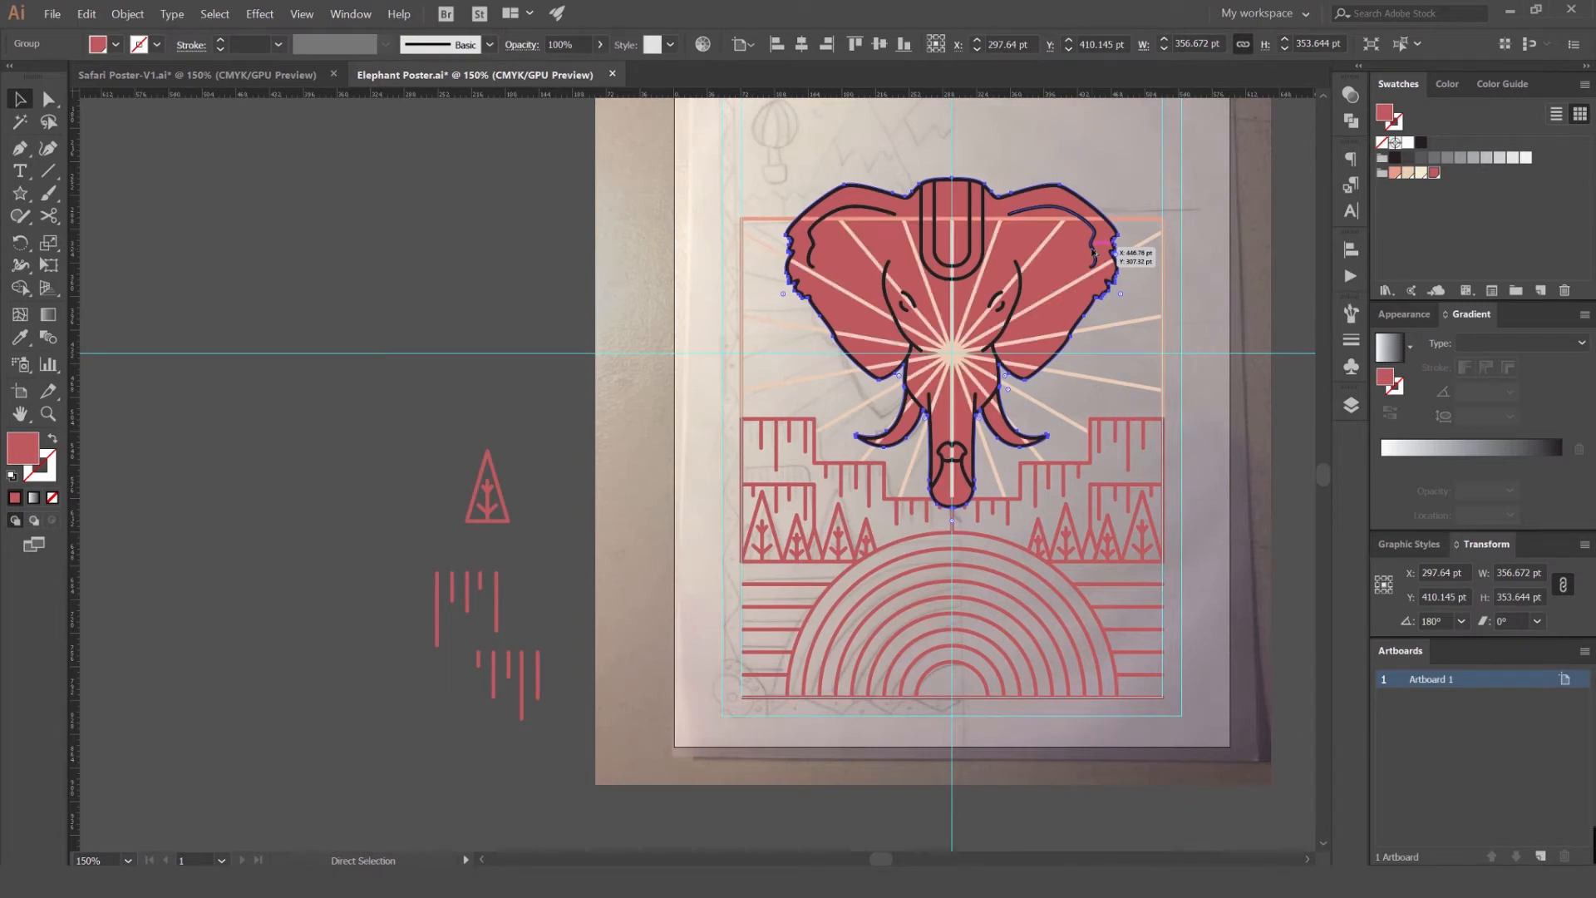
pyautogui.hotkey('ctrl', ']')
pyautogui.click(1155, 182)
pyautogui.moveTo(1124, 204); pyautogui.dragTo(1005, 226)
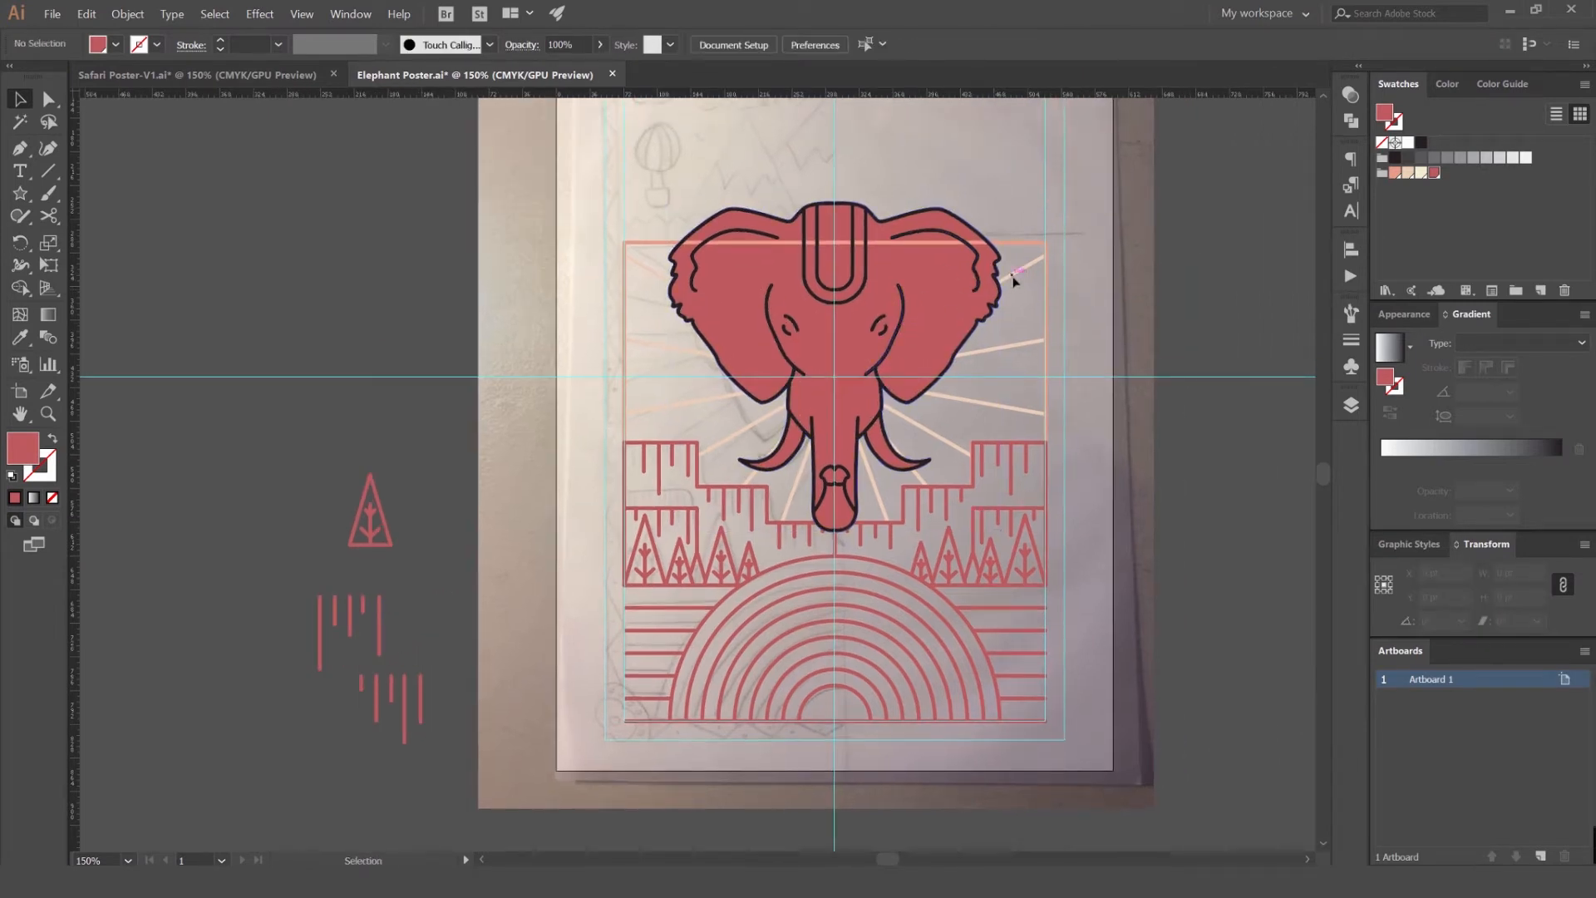
pyautogui.moveTo(951, 290); pyautogui.dragTo(703, 298)
pyautogui.hotkey('ctrl', 'z')
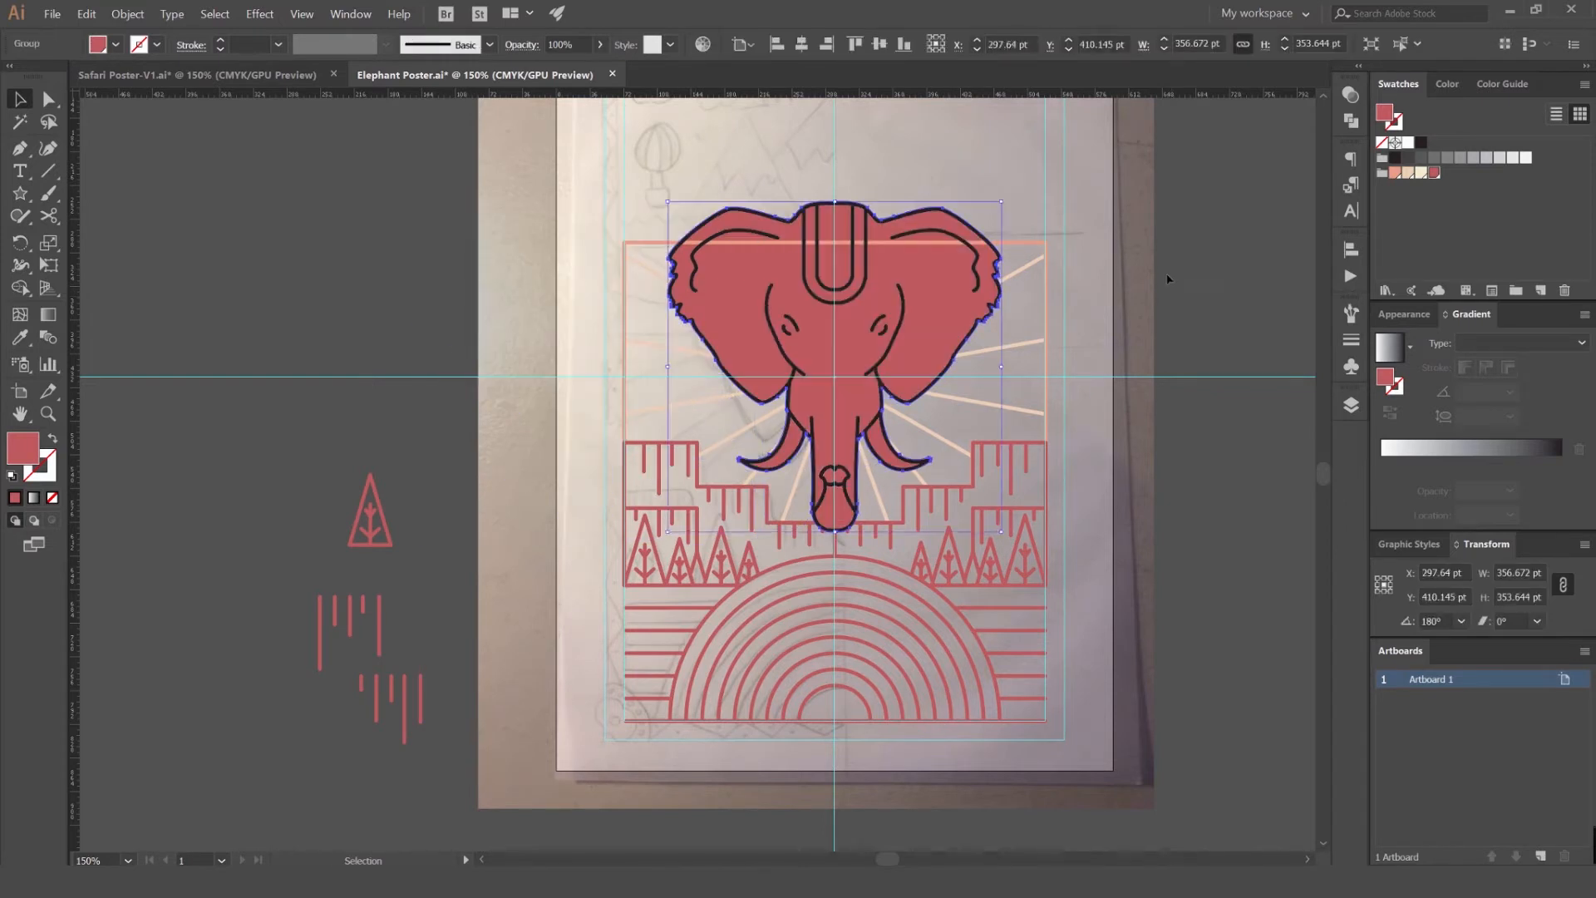
pyautogui.click(1168, 278)
pyautogui.scroll(2, 886, 258)
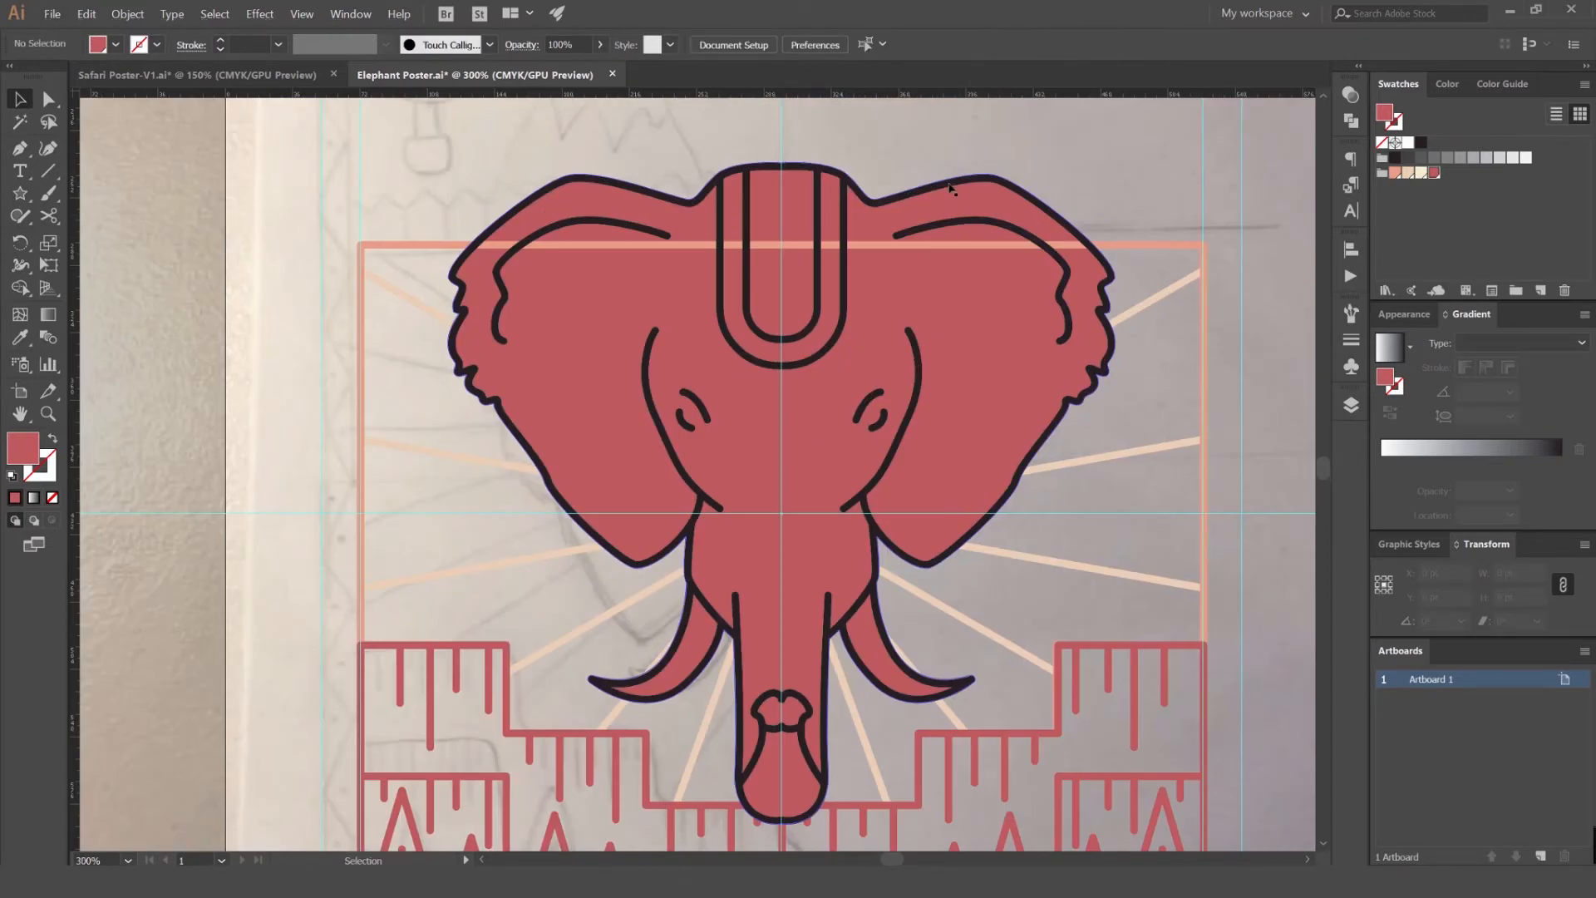
# - Change the stroke of the elephant outline group from black to the light cream swatch
pyautogui.click(956, 179)
pyautogui.press('x')
pyautogui.click(1395, 173)
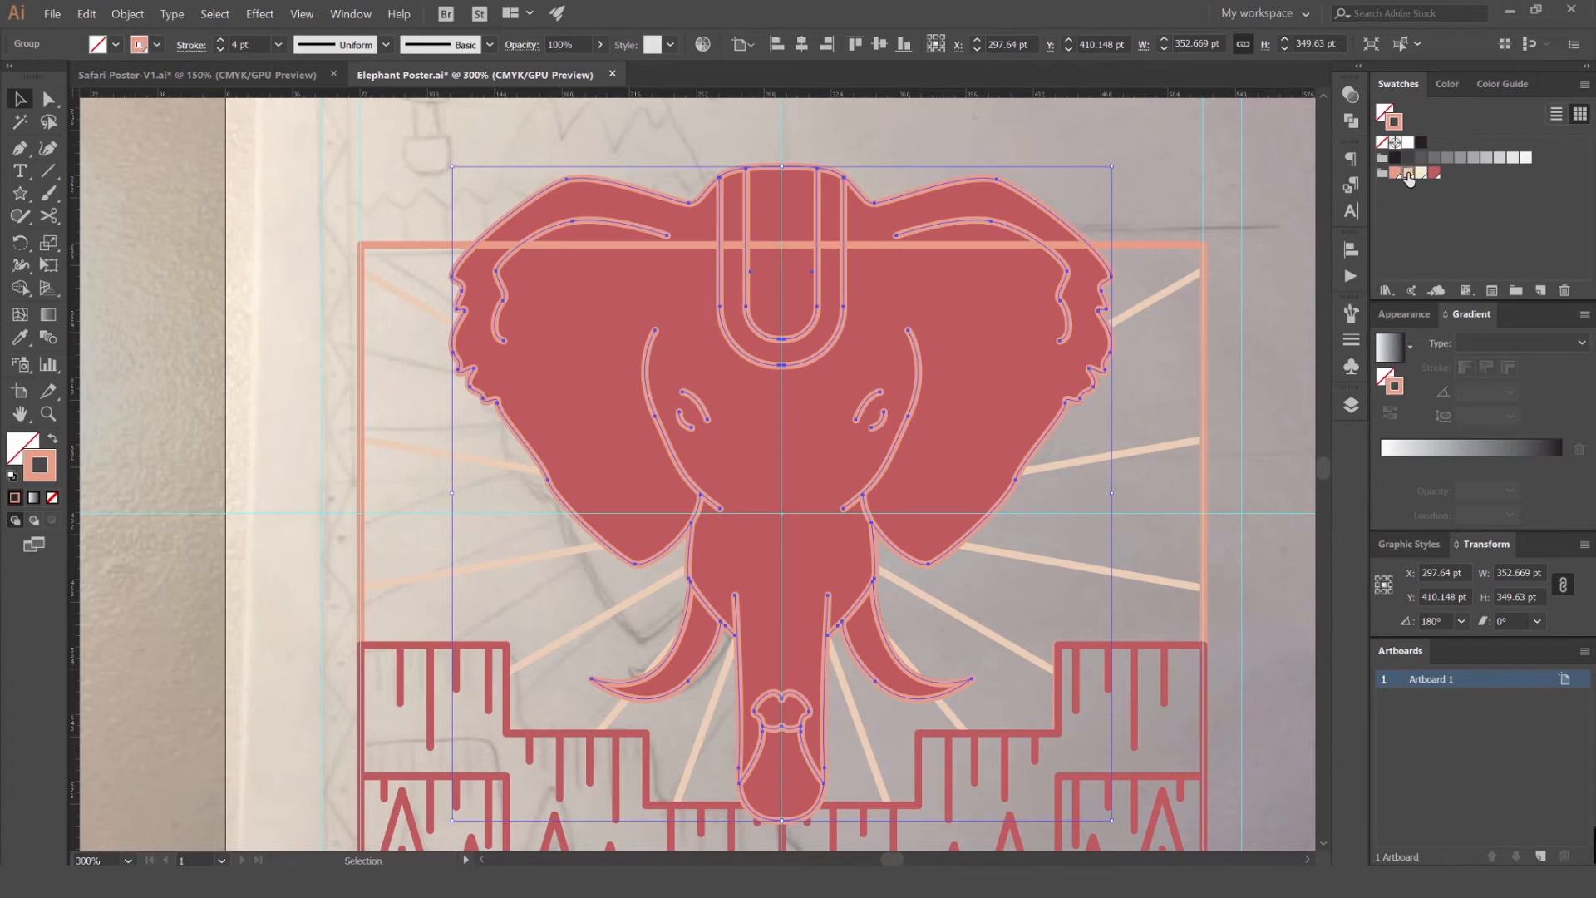
pyautogui.click(1244, 157)
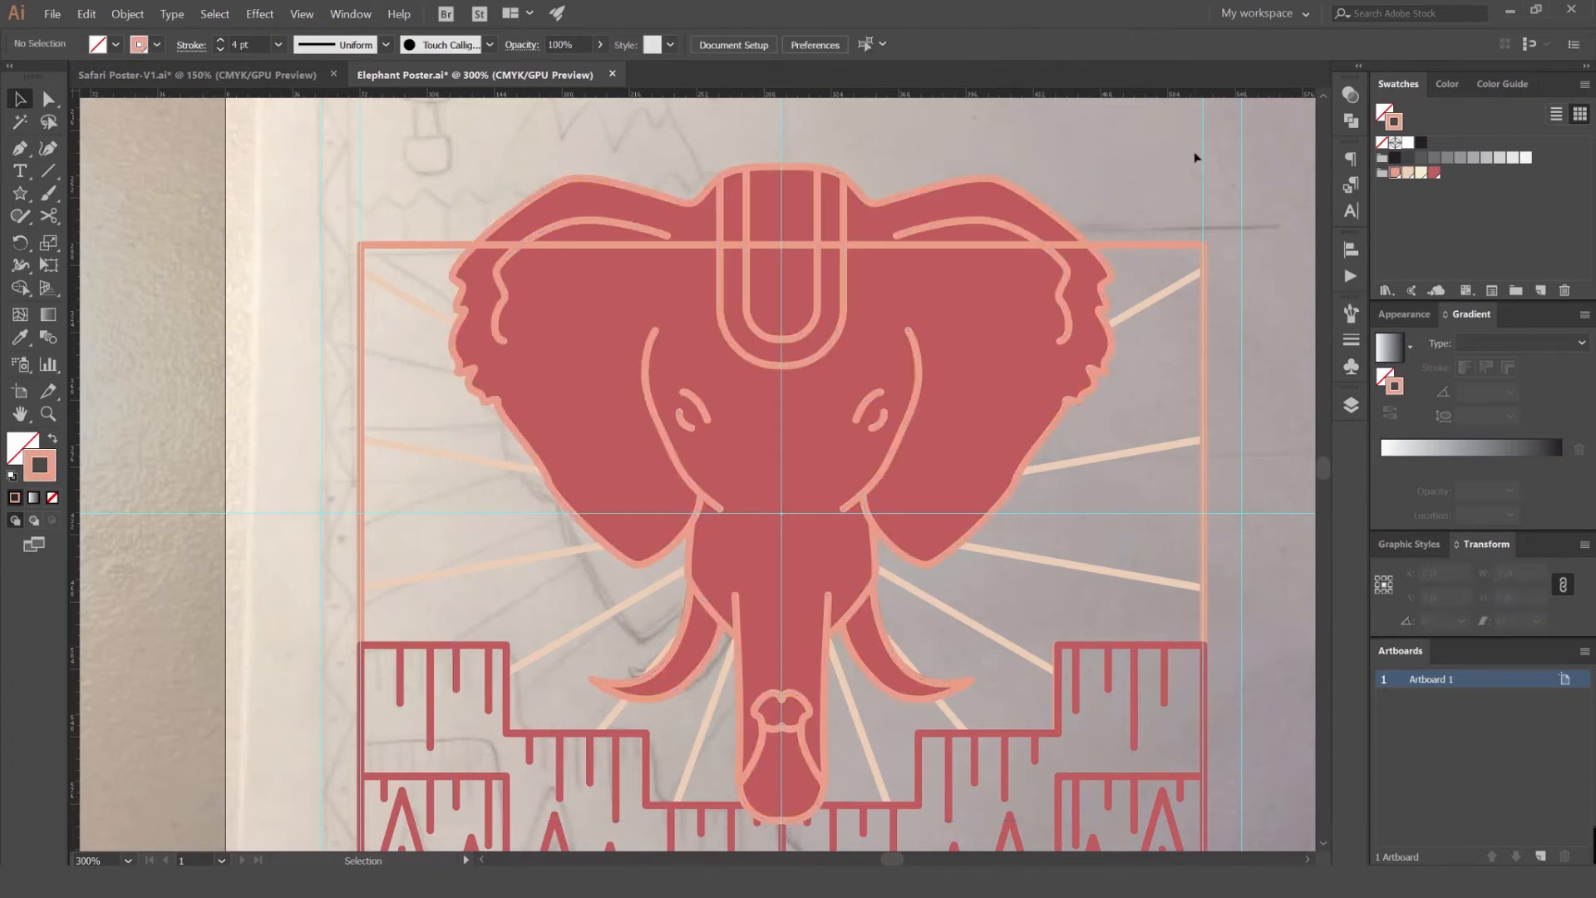
pyautogui.scroll(-2, 1164, 188)
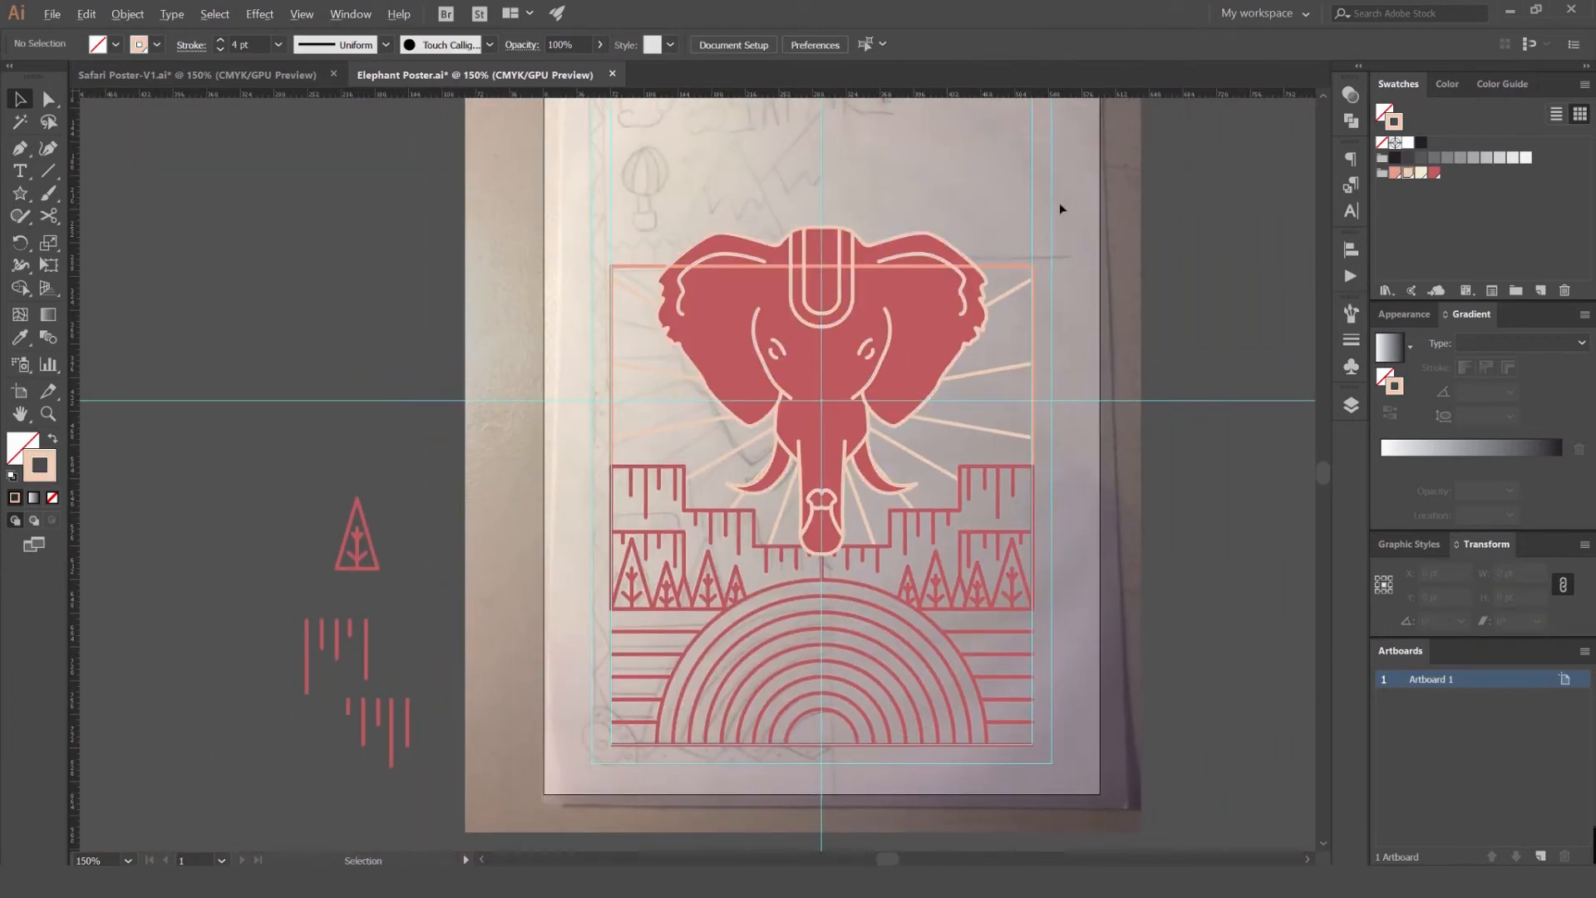
pyautogui.scroll(-2, 1064, 195)
pyautogui.scroll(1, 955, 277)
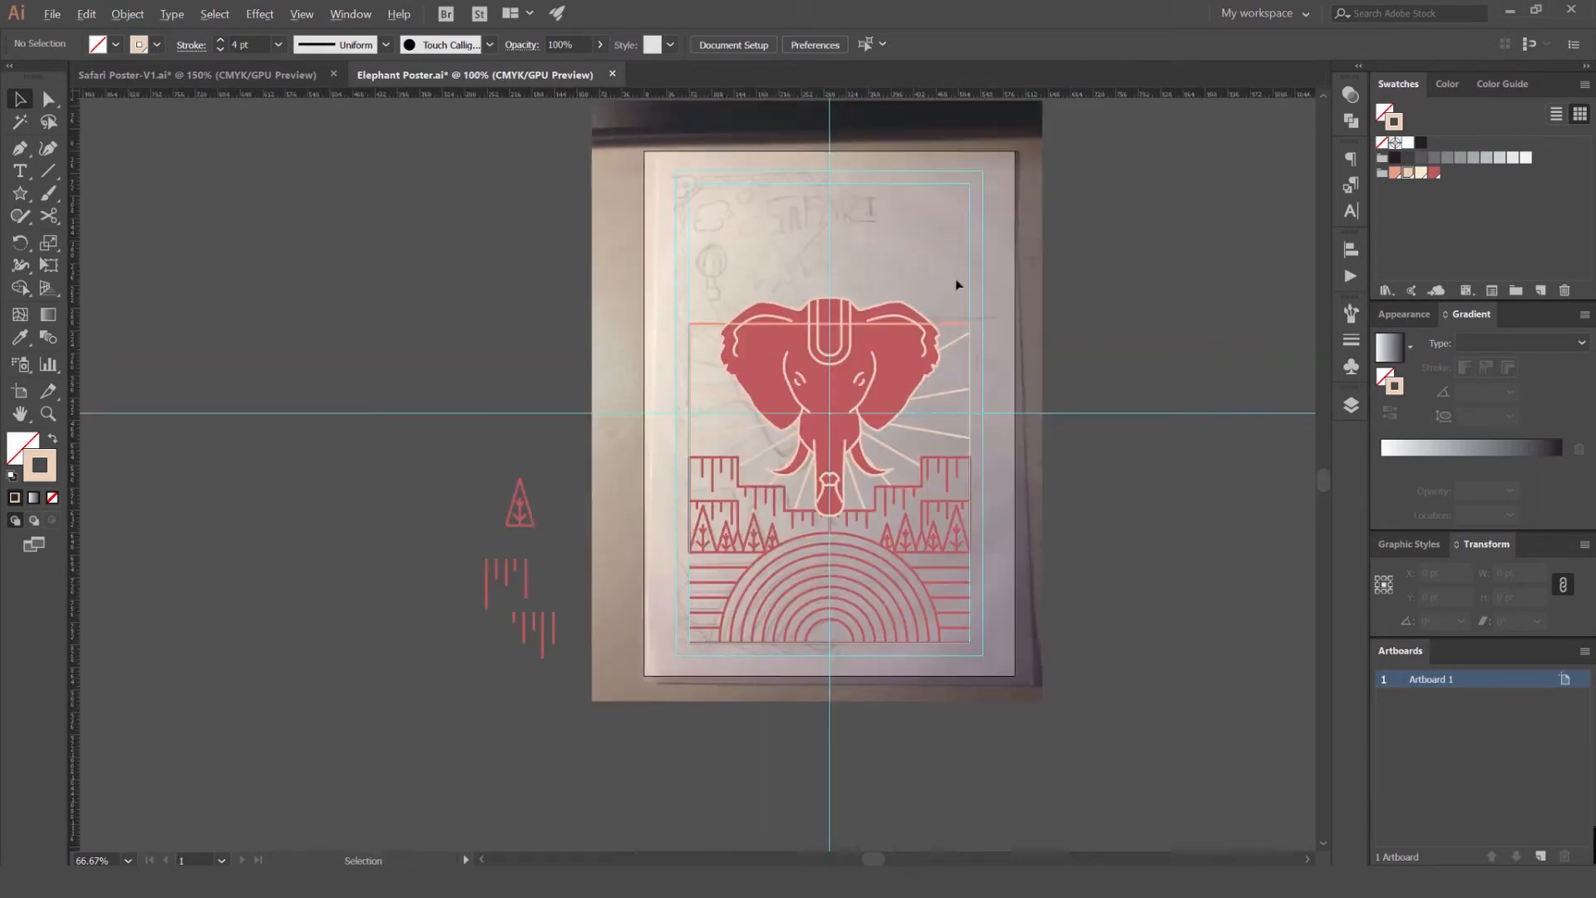
pyautogui.scroll(1, 956, 283)
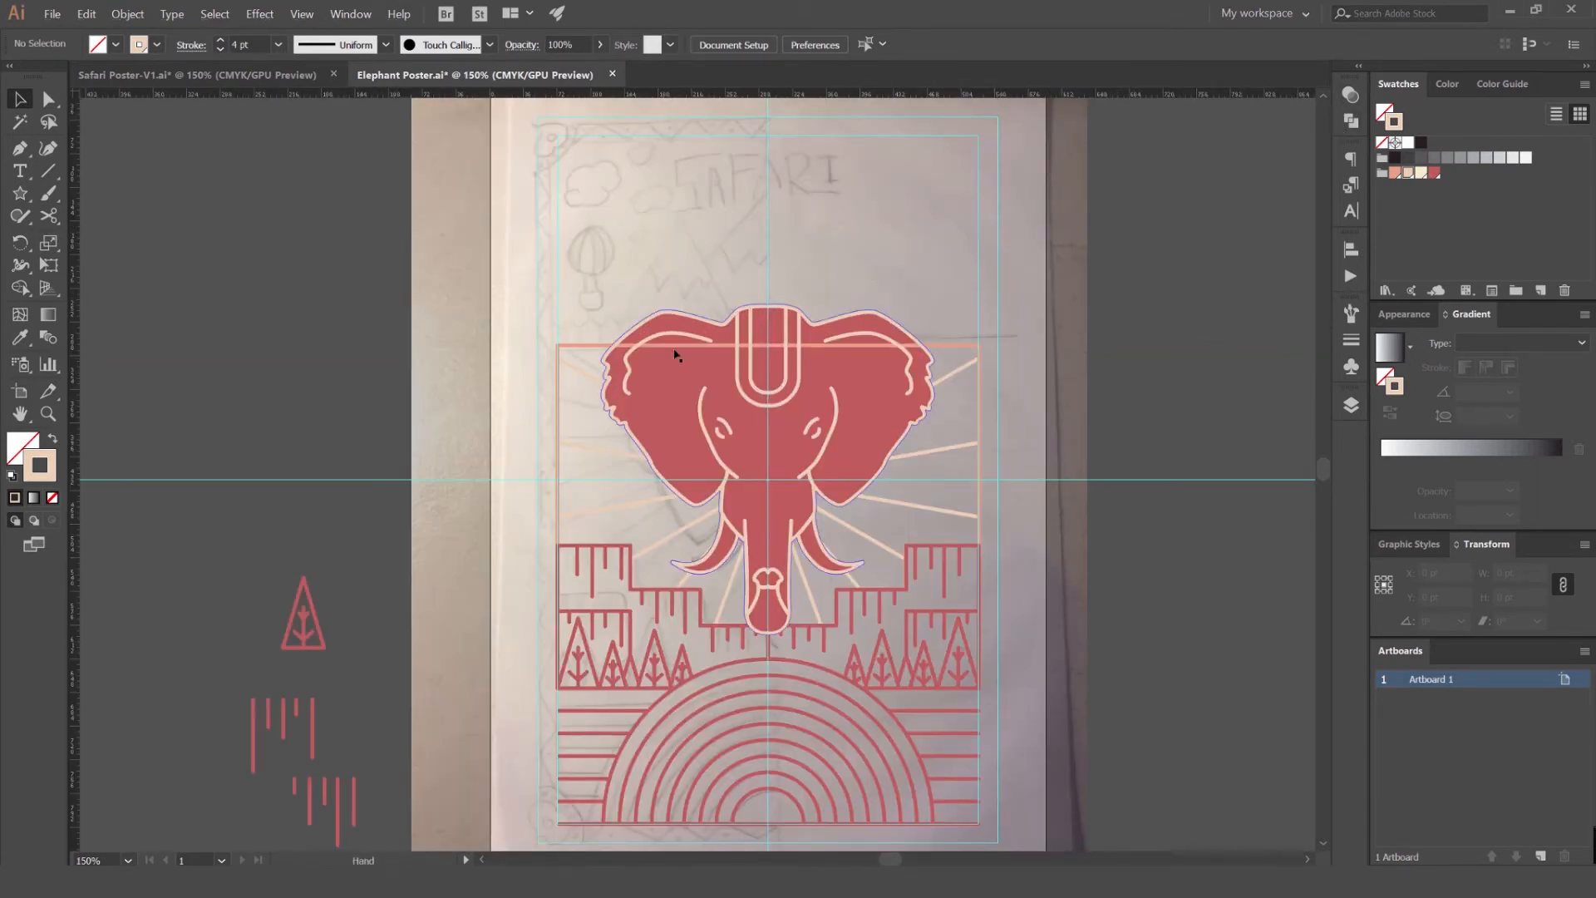
pyautogui.scroll(-2, 779, 326)
pyautogui.scroll(2, 707, 349)
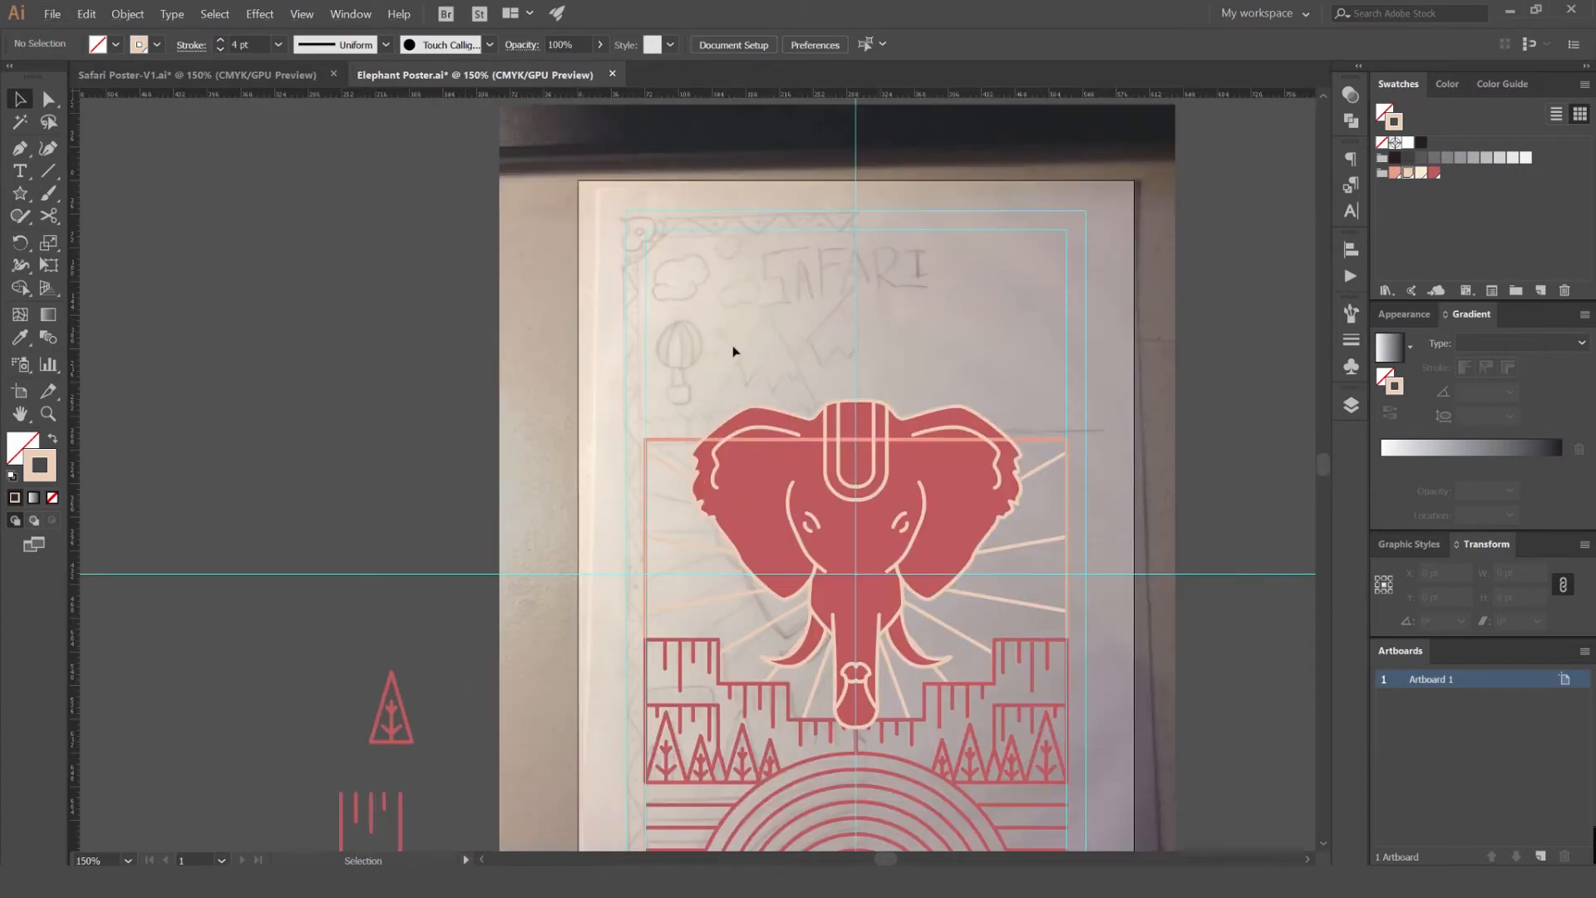
# - Draw a tall, narrow rectangle about 22.5 by 55.5 pt with a 4 pt cream stroke on the empty canvas beside the poster
pyautogui.scroll(-1, 657, 329)
pyautogui.moveTo(585, 342); pyautogui.dragTo(875, 307)
pyautogui.scroll(1, 707, 330)
pyautogui.scroll(1, 706, 328)
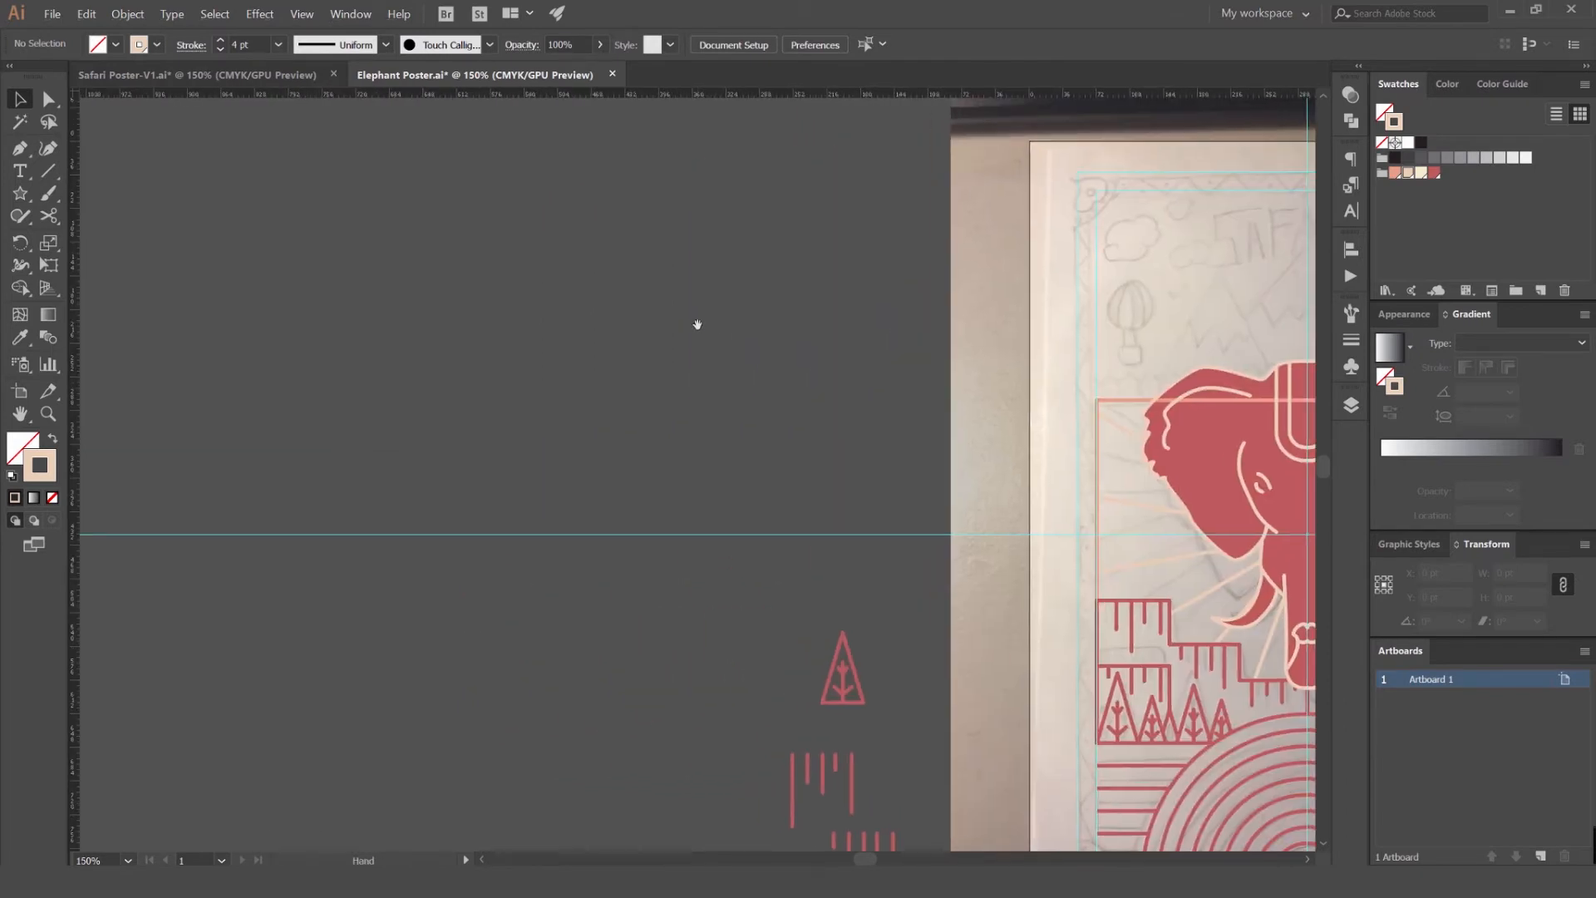
pyautogui.press('m')
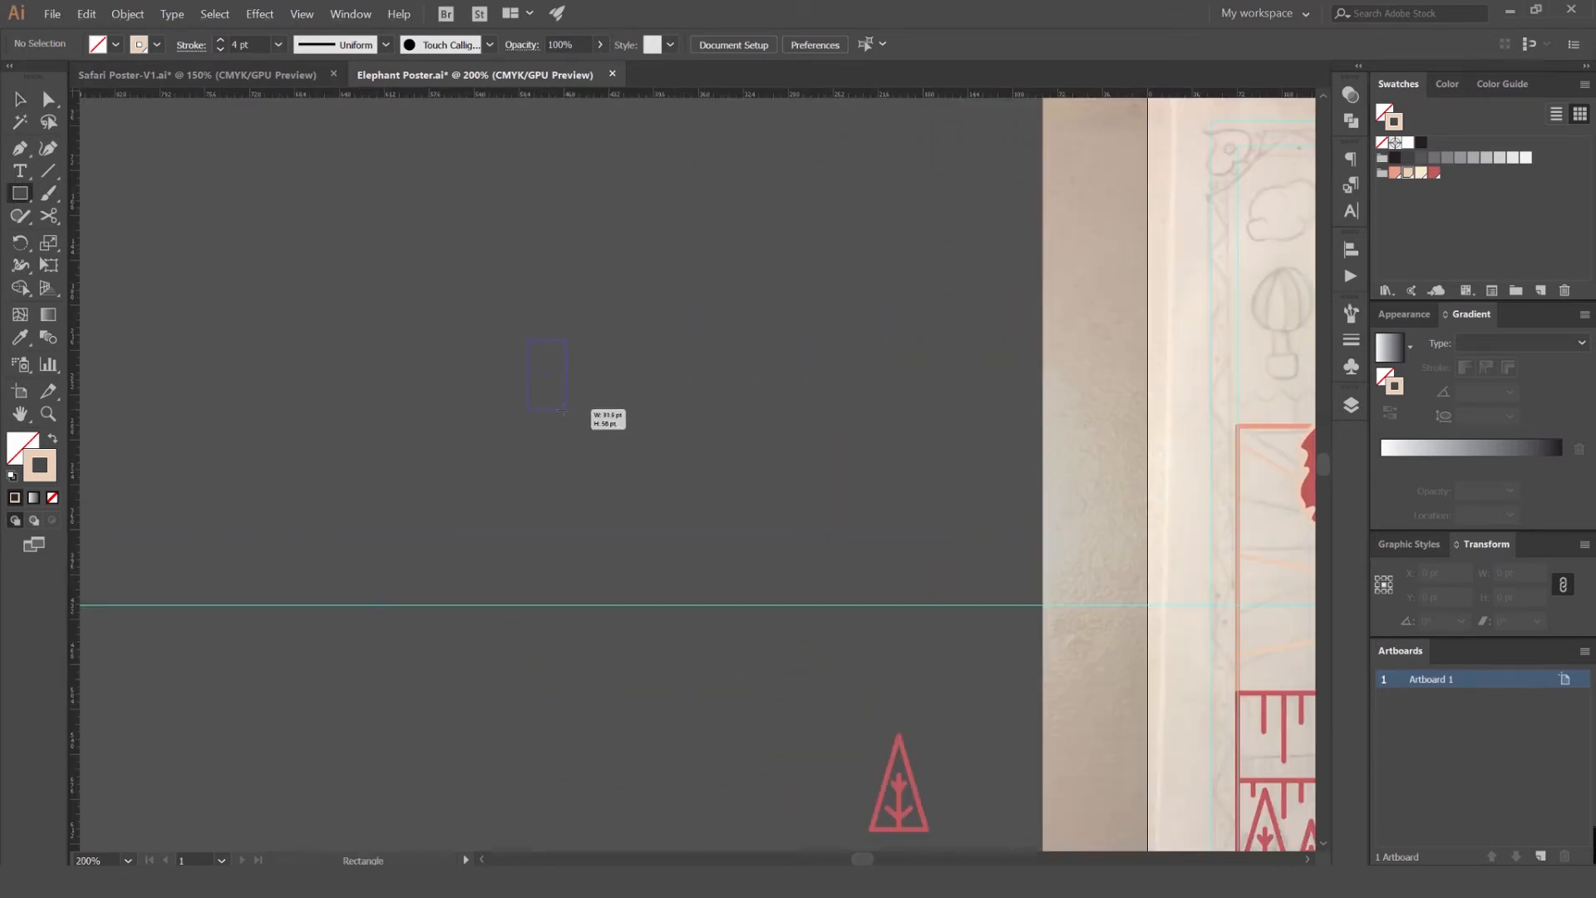
pyautogui.moveTo(555, 408); pyautogui.dragTo(555, 408)
pyautogui.press('v')
pyautogui.click(673, 356)
pyautogui.scroll(-1, 1181, 358)
pyautogui.moveTo(1205, 359); pyautogui.dragTo(728, 354)
pyautogui.moveTo(460, 354); pyautogui.dragTo(697, 319)
pyautogui.scroll(2, 476, 330)
pyautogui.moveTo(414, 314); pyautogui.dragTo(414, 313)
pyautogui.click(462, 289)
pyautogui.moveTo(462, 289); pyautogui.dragTo(696, 351)
# - Add an anchor point at the midpoint of the rectangle's top edge
pyautogui.scroll(3, 574, 328)
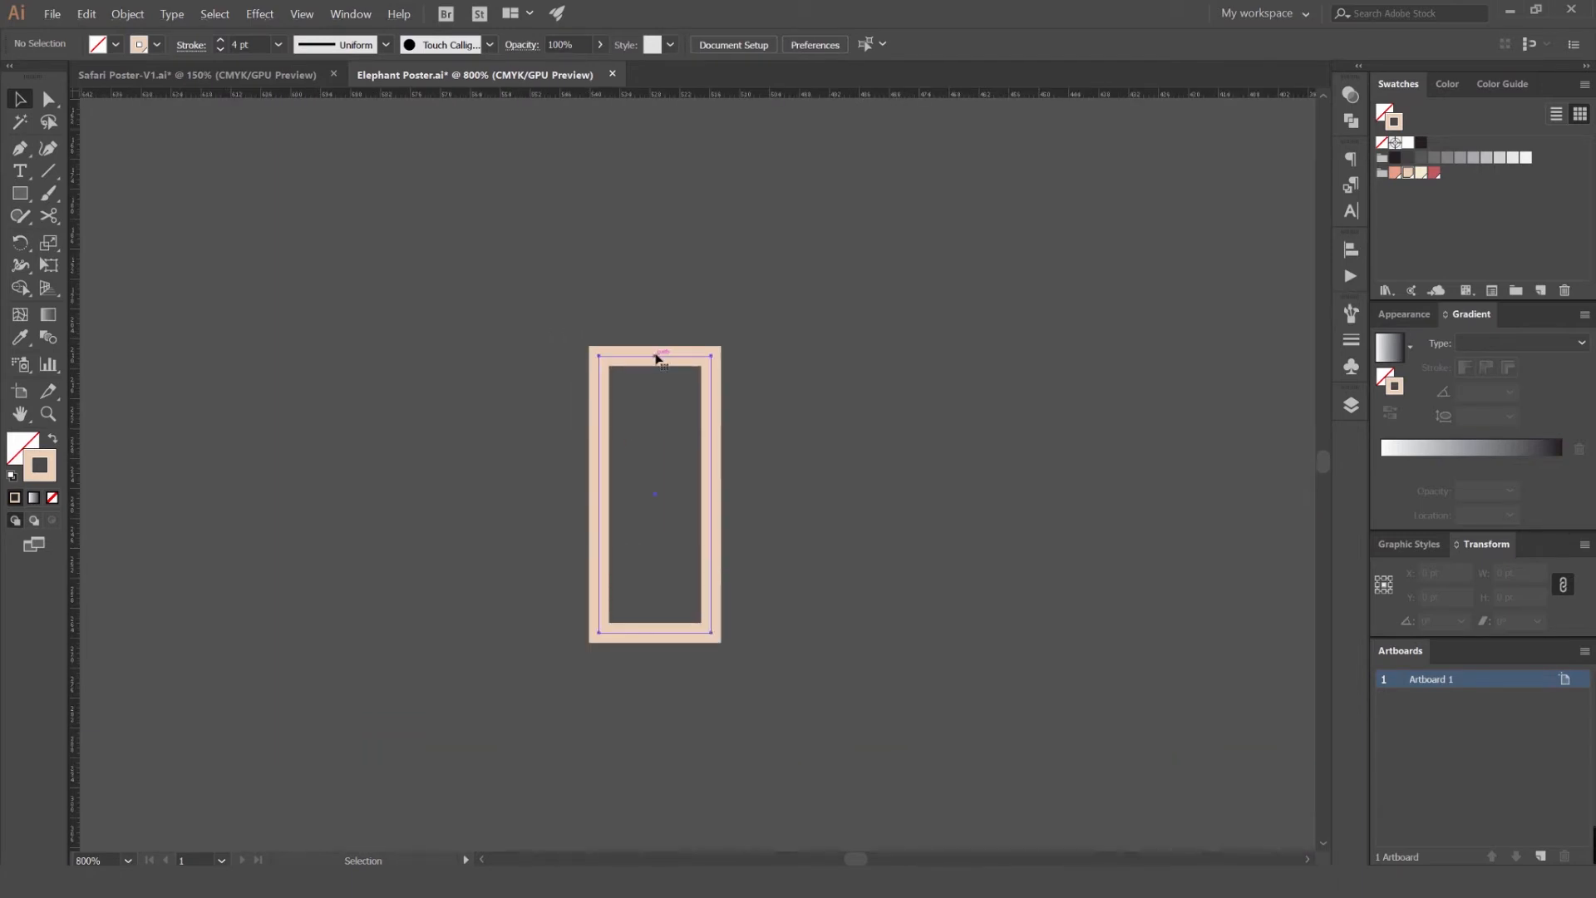
pyautogui.press('p')
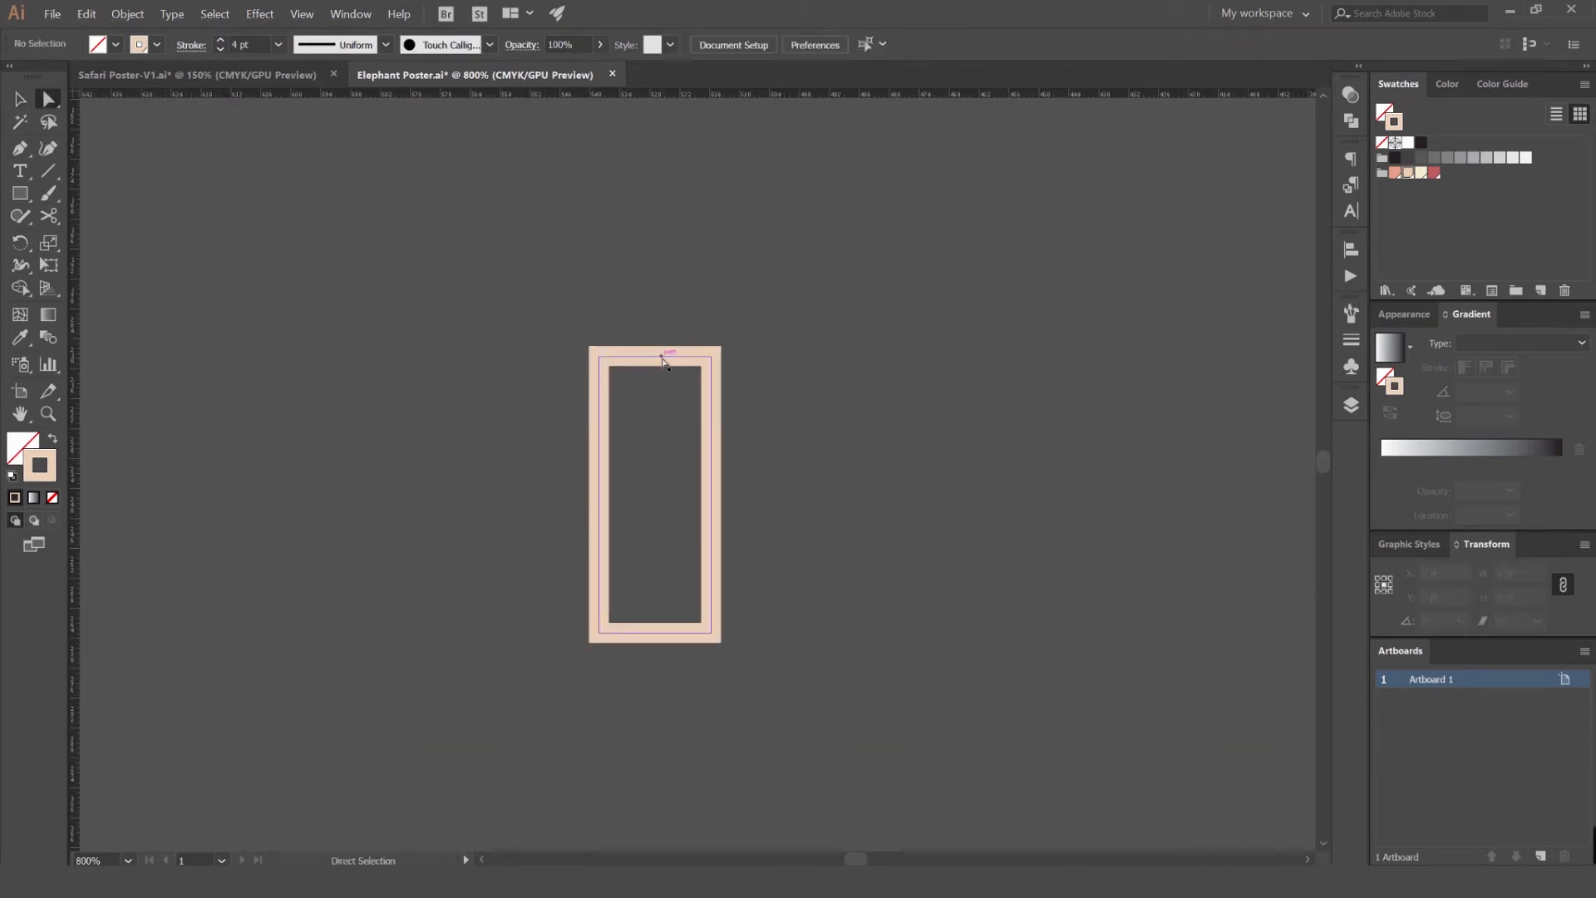
pyautogui.click(665, 359)
pyautogui.scroll(3, 660, 360)
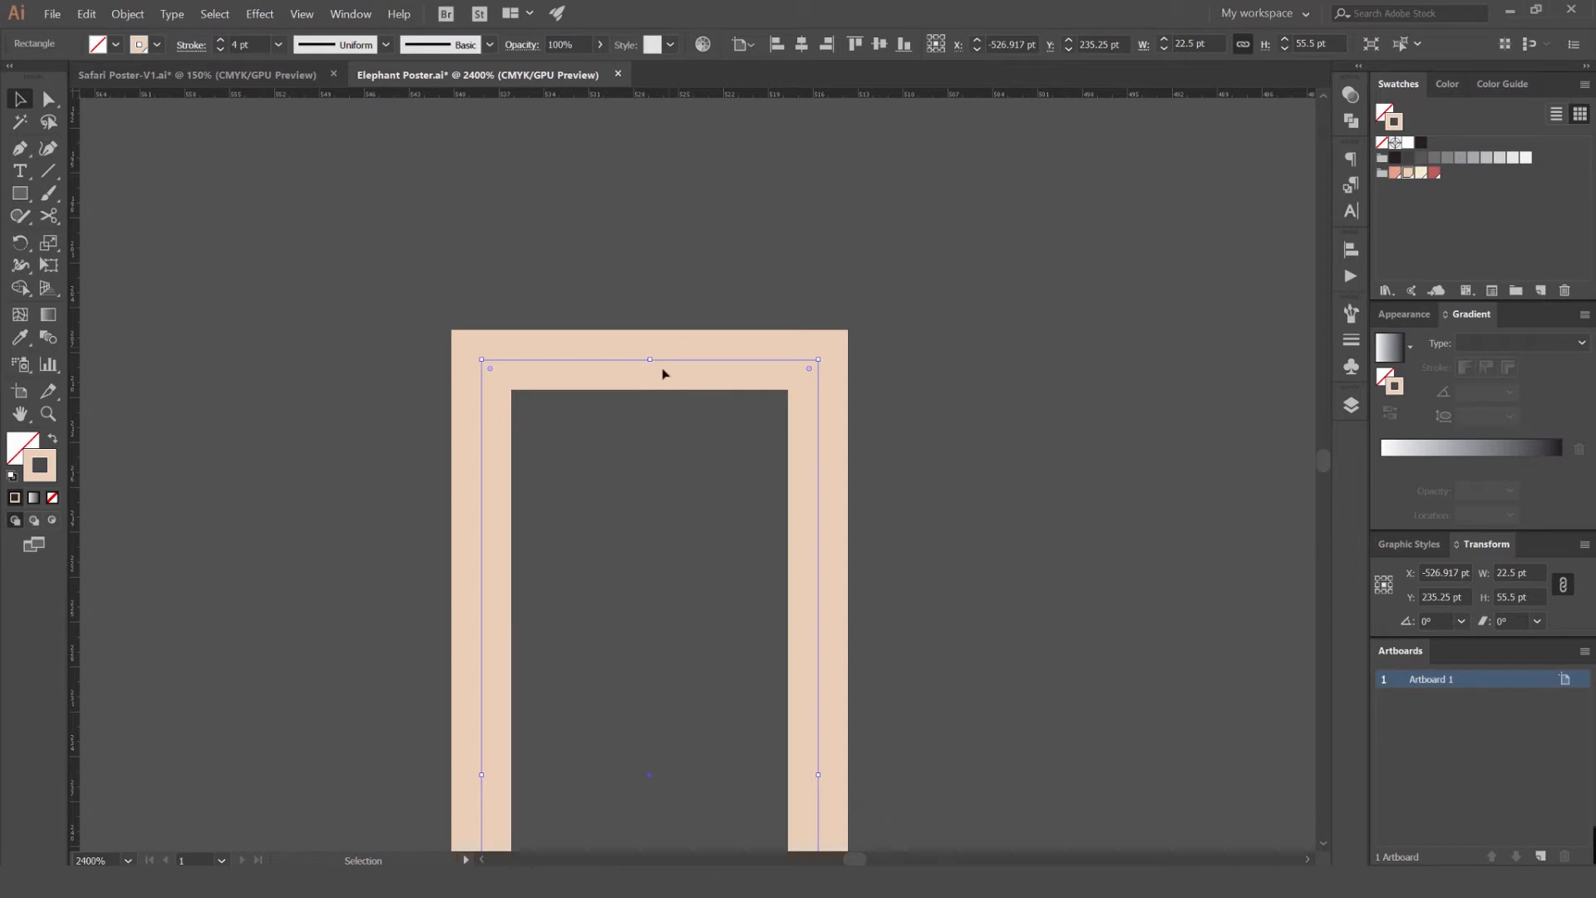
pyautogui.click(650, 360)
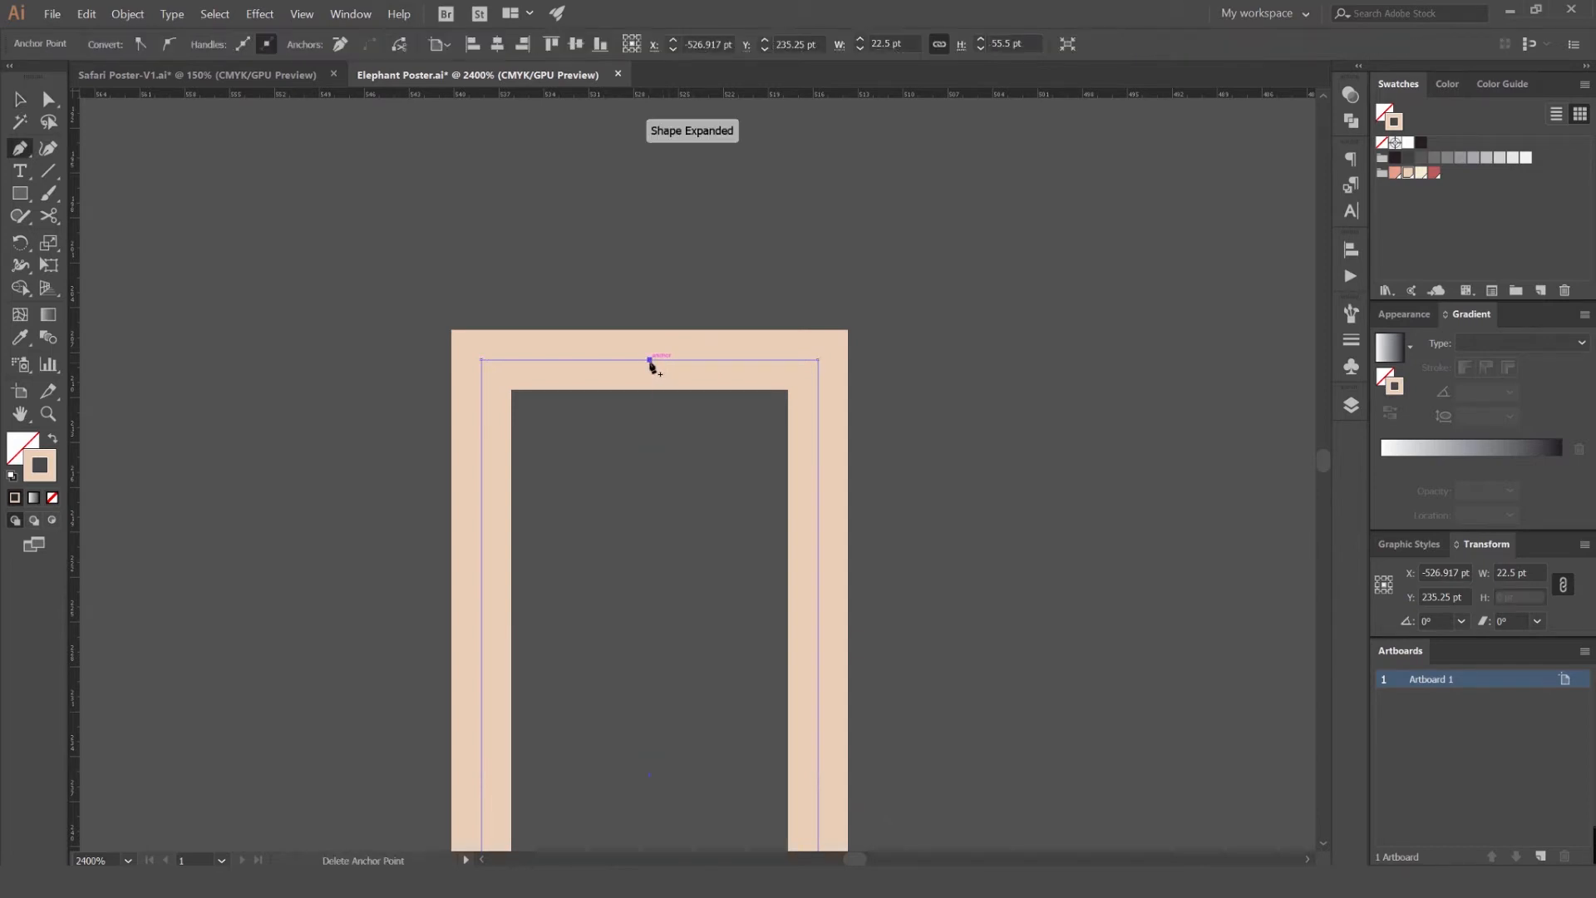
# - Pull the new top anchor straight up to form a pointed picket about 72.3 pt tall
pyautogui.press('a')
pyautogui.scroll(-3, 649, 364)
pyautogui.scroll(3, 648, 364)
pyautogui.scroll(-3, 646, 365)
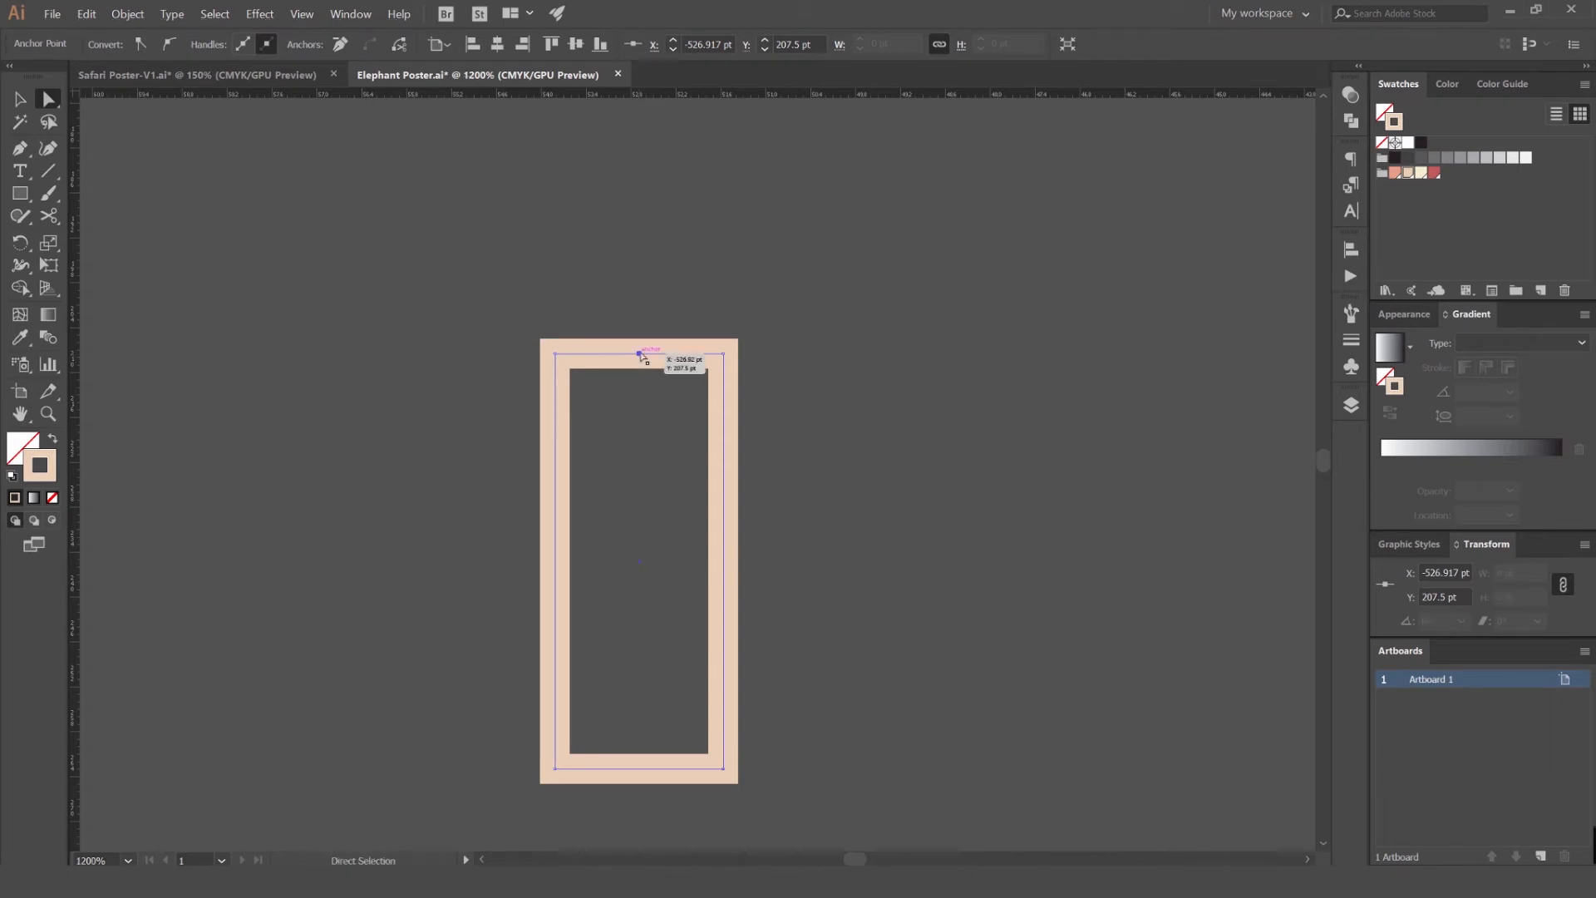
pyautogui.scroll(1, 642, 374)
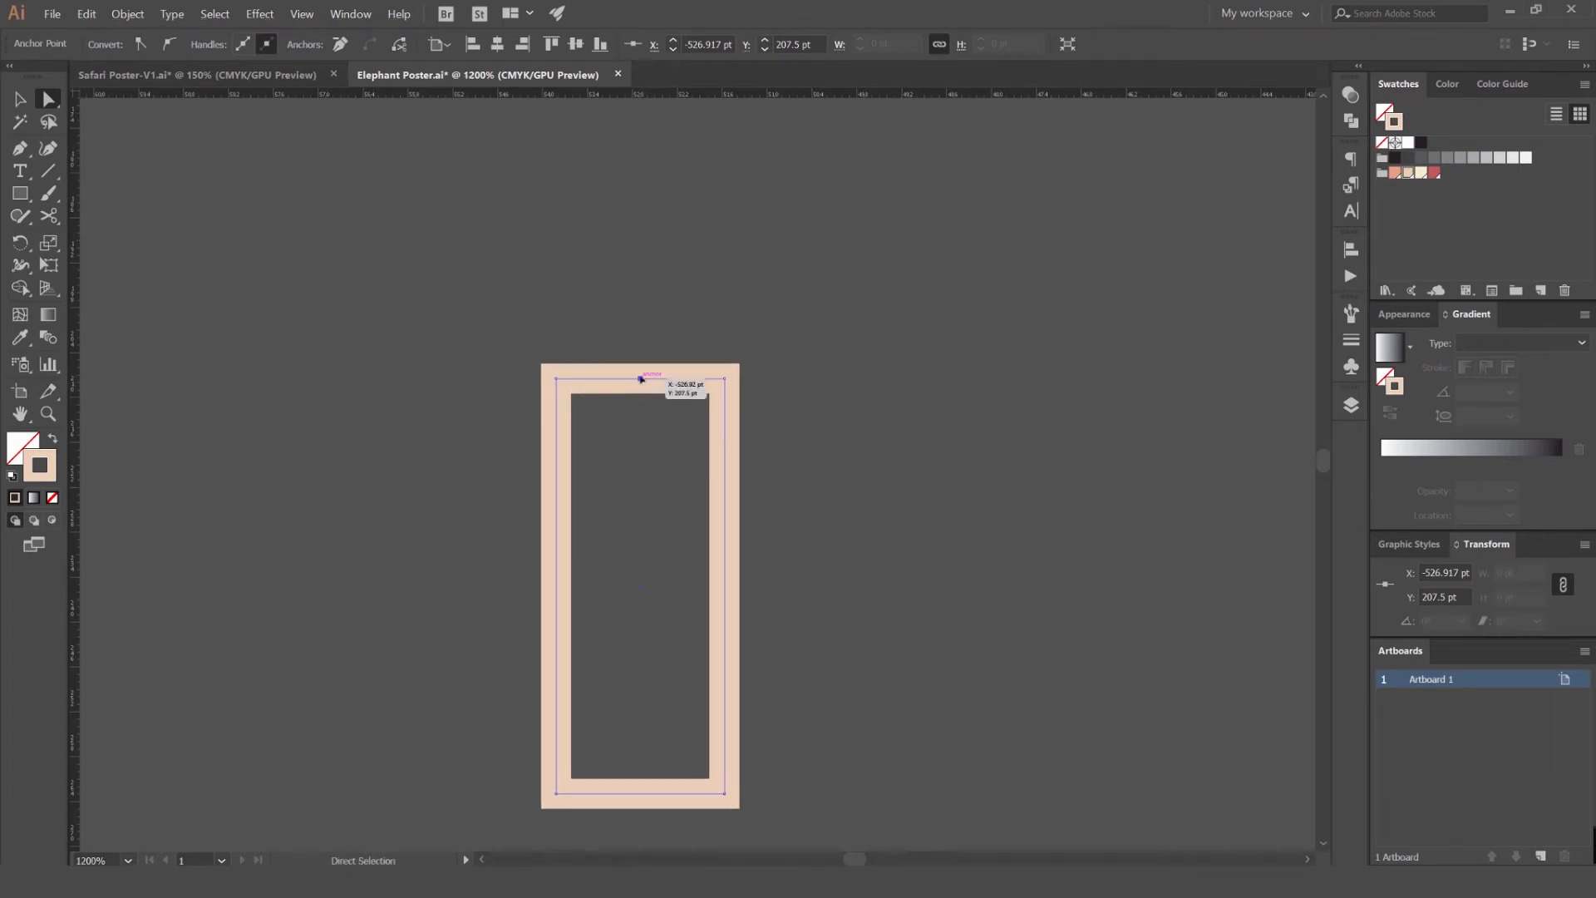
pyautogui.moveTo(643, 379); pyautogui.dragTo(660, 255)
pyautogui.click(740, 338)
# - Try to build a long fence row by duplicating the pointed picket side by side with repeated transforms
pyautogui.scroll(-4, 740, 338)
pyautogui.press('v')
pyautogui.moveTo(776, 351); pyautogui.dragTo(624, 352)
pyautogui.scroll(1, 541, 372)
pyautogui.moveTo(548, 387); pyautogui.dragTo(603, 382)
pyautogui.hotkey('ctrl', 'd')
pyautogui.hotkey('ctrl', 'd')
pyautogui.hotkey('ctrl', 'd')
pyautogui.hotkey('ctrl', 'd')
pyautogui.hotkey('ctrl', 'd')
pyautogui.hotkey('ctrl', 'd')
pyautogui.hotkey('ctrl', 'd')
pyautogui.hotkey('ctrl', 'd')
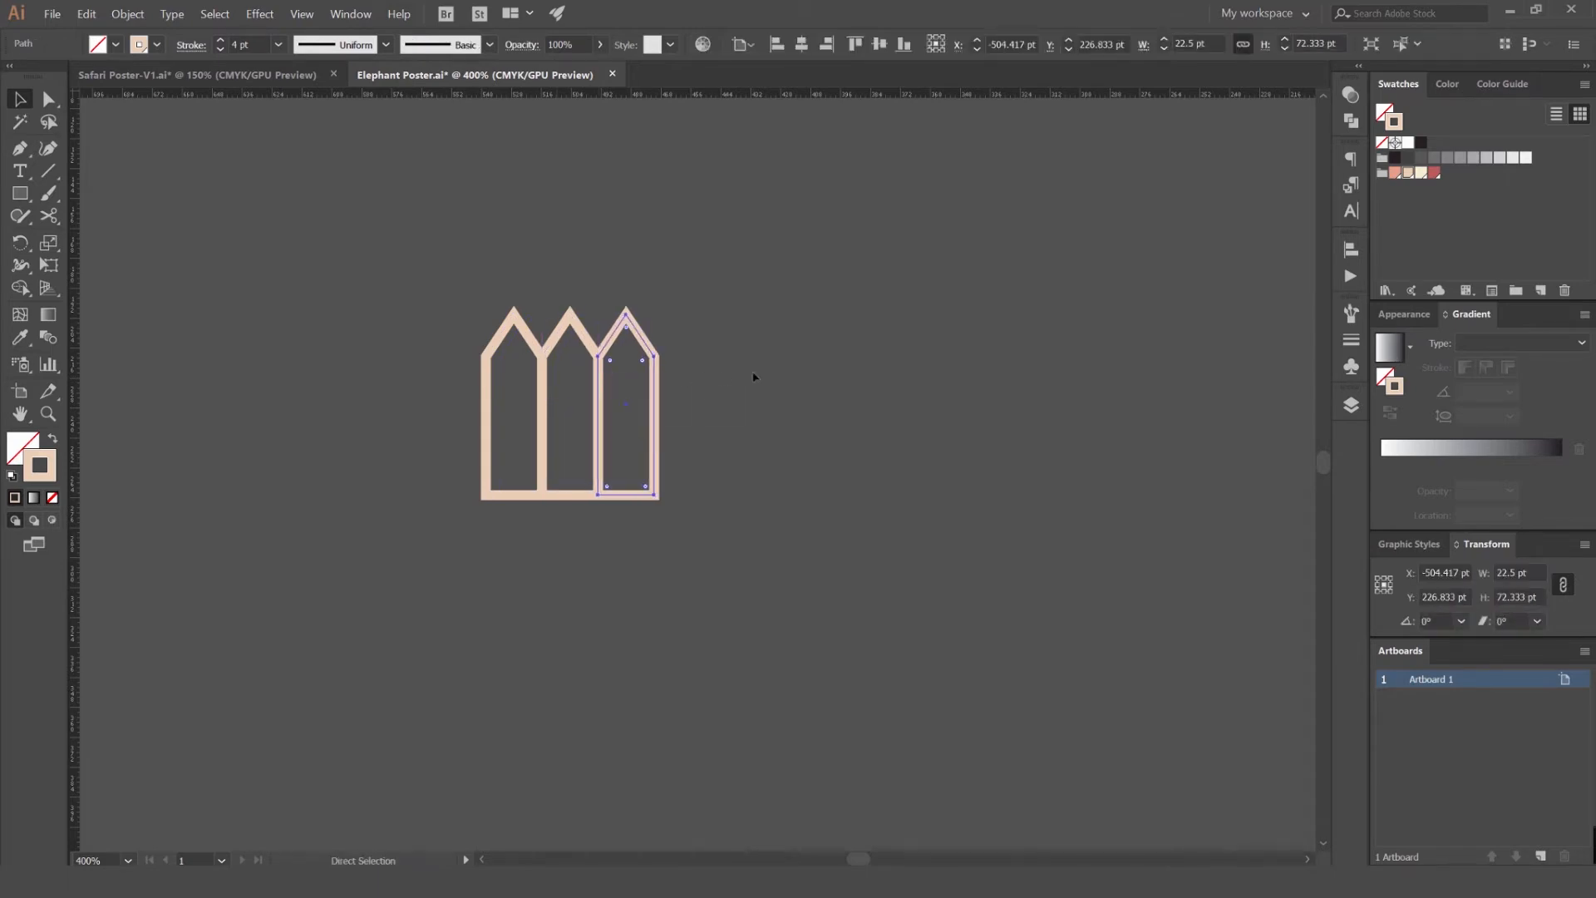
pyautogui.hotkey('ctrl', 'd')
pyautogui.hotkey('ctrl', 'd')
pyautogui.hotkey('ctrl', 'd')
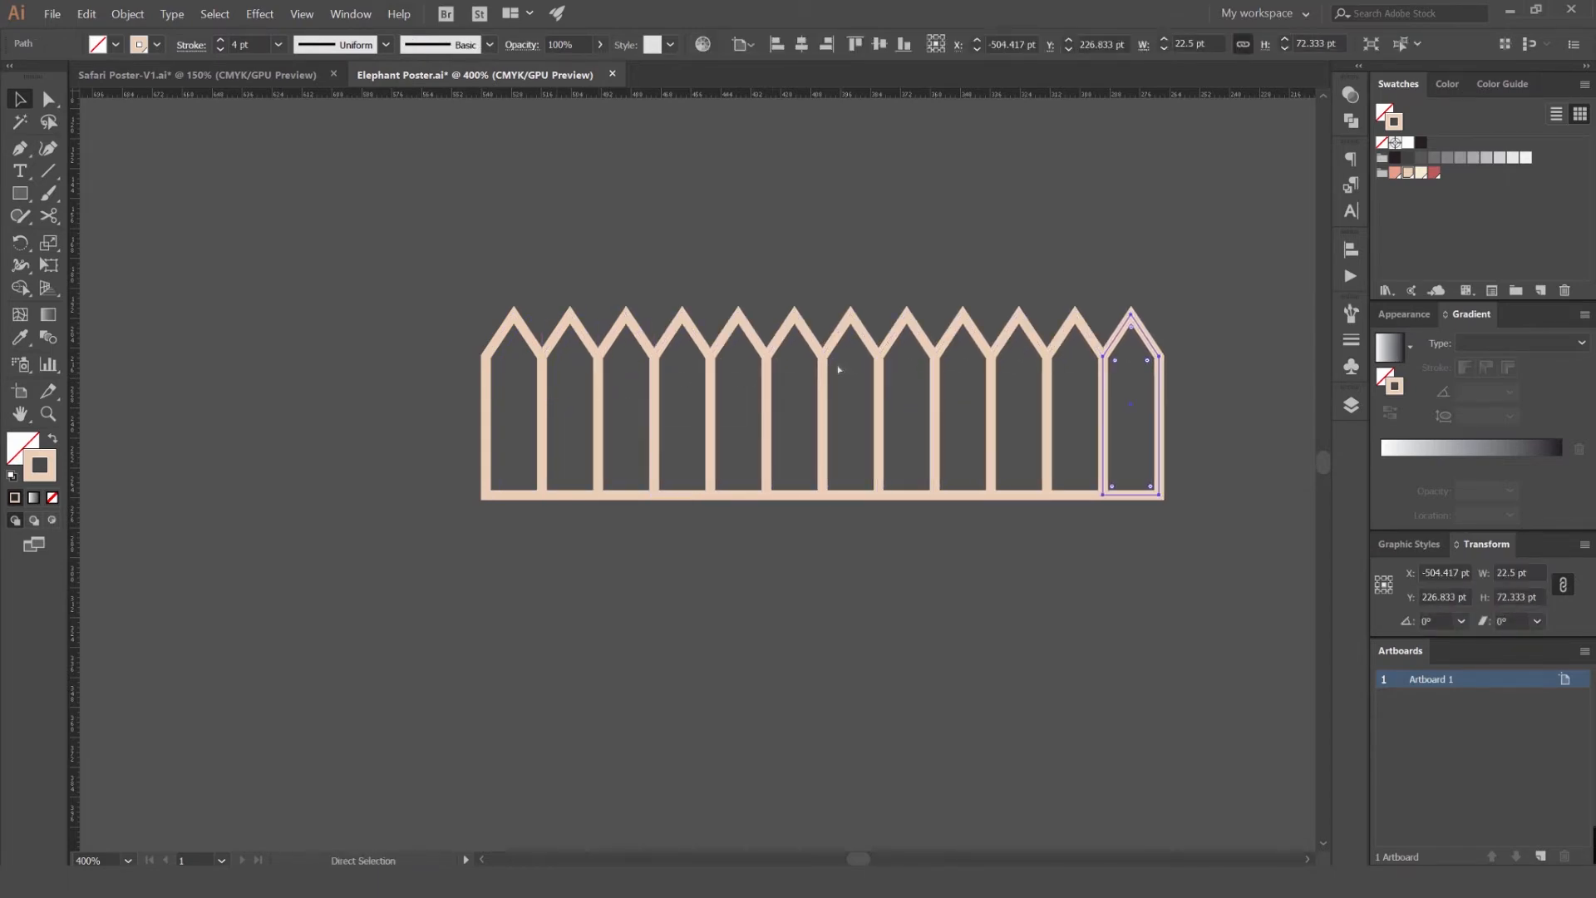
pyautogui.scroll(-3, 790, 285)
pyautogui.moveTo(813, 278); pyautogui.dragTo(690, 308)
pyautogui.hotkey('ctrl', 'd')
pyautogui.hotkey('ctrl', 'd')
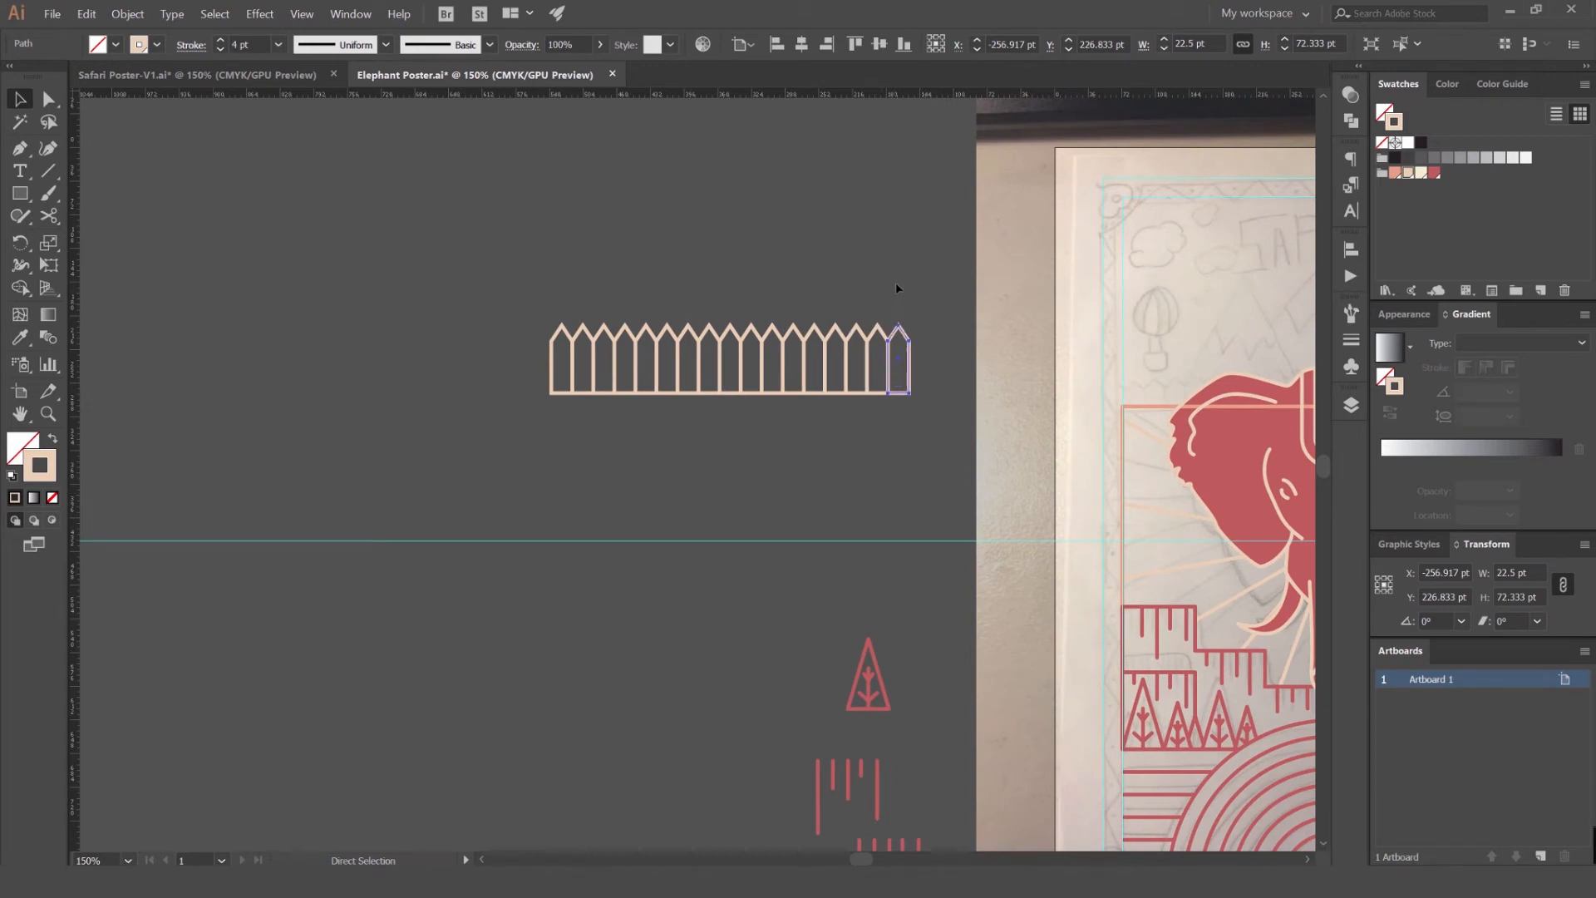
pyautogui.click(899, 281)
pyautogui.moveTo(921, 270); pyautogui.dragTo(779, 287)
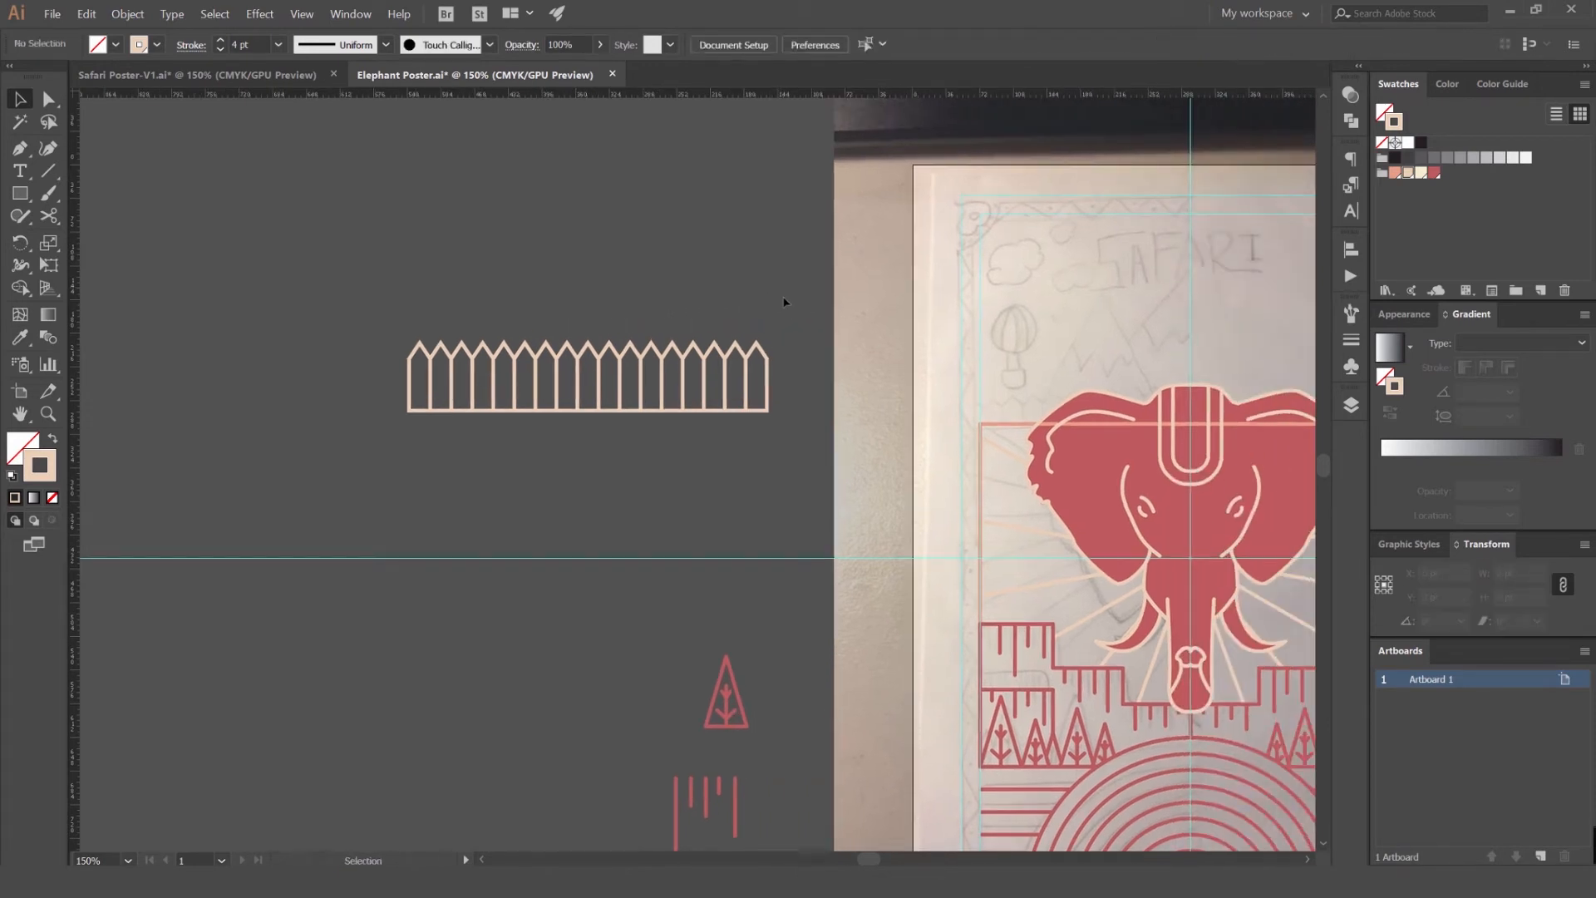
# - Undo the repeated picket copies back to the single original picket
pyautogui.hotkey('ctrl', 'z')
pyautogui.hotkey('ctrl', 'z')
pyautogui.hotkey('ctrl', 'z')
pyautogui.hotkey('ctrl', 'z')
pyautogui.hotkey('ctrl', 'z')
pyautogui.hotkey('ctrl', 'z')
pyautogui.hotkey('ctrl', 'z')
pyautogui.hotkey('ctrl', 'z')
pyautogui.hotkey('ctrl', 'z')
pyautogui.hotkey('ctrl', 'z')
pyautogui.hotkey('ctrl', 'z')
pyautogui.hotkey('ctrl', 'z')
pyautogui.hotkey('ctrl', 'z')
pyautogui.hotkey('ctrl', 'z')
pyautogui.hotkey('ctrl', 'z')
pyautogui.hotkey('ctrl', 'z')
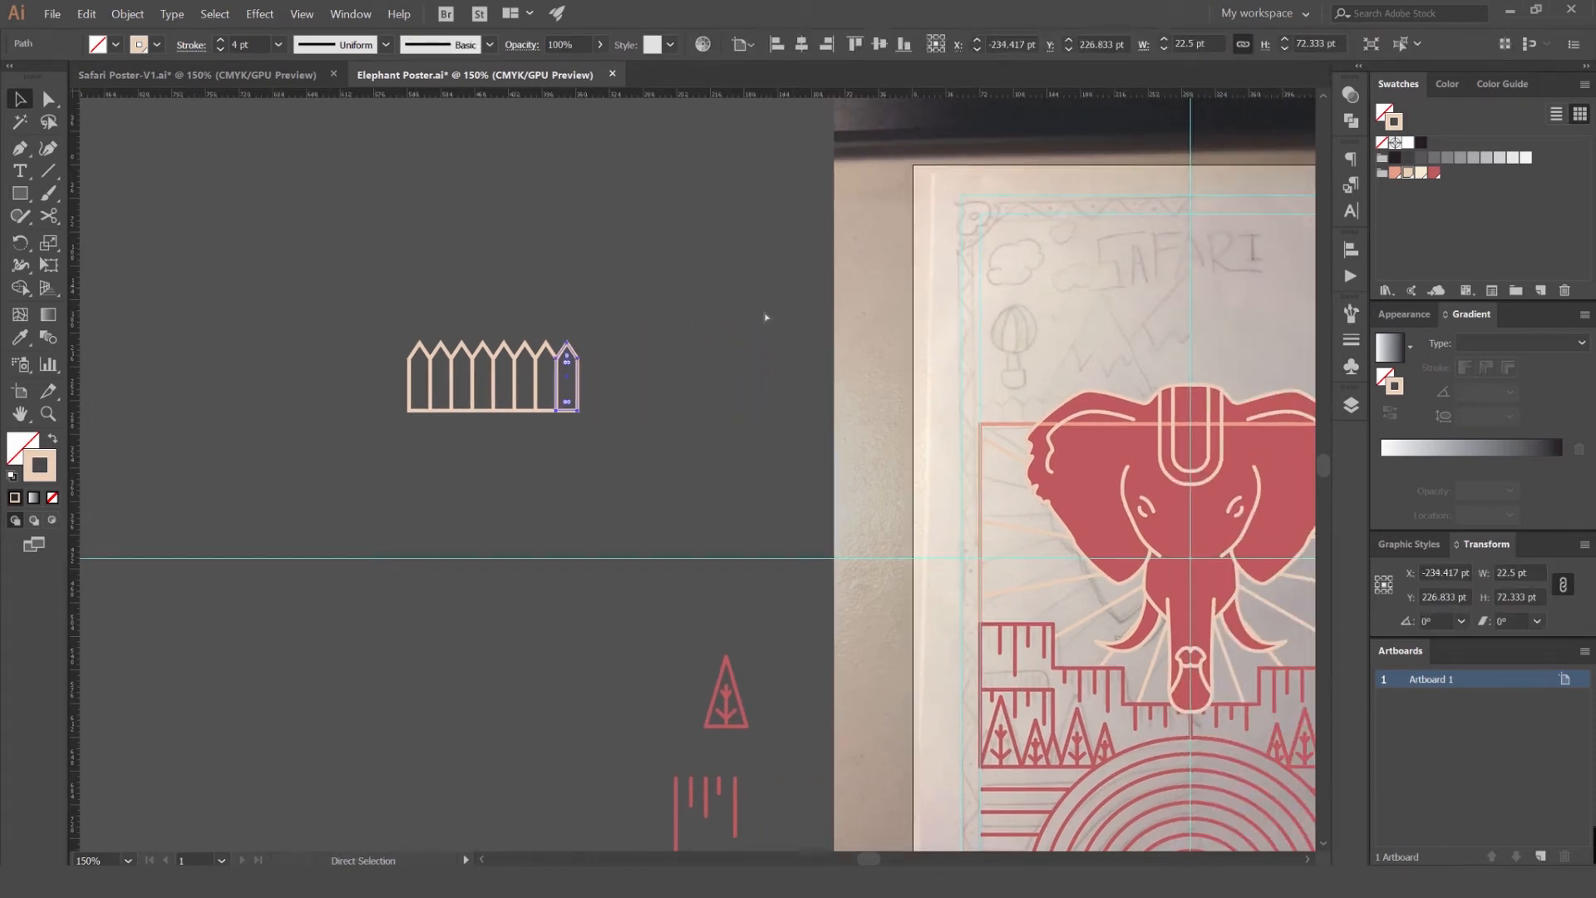
# - Move the single picket onto the poster above the sunburst frame's left corner and give it the red stroke
pyautogui.click(424, 303)
pyautogui.scroll(2, 405, 341)
pyautogui.click(451, 364)
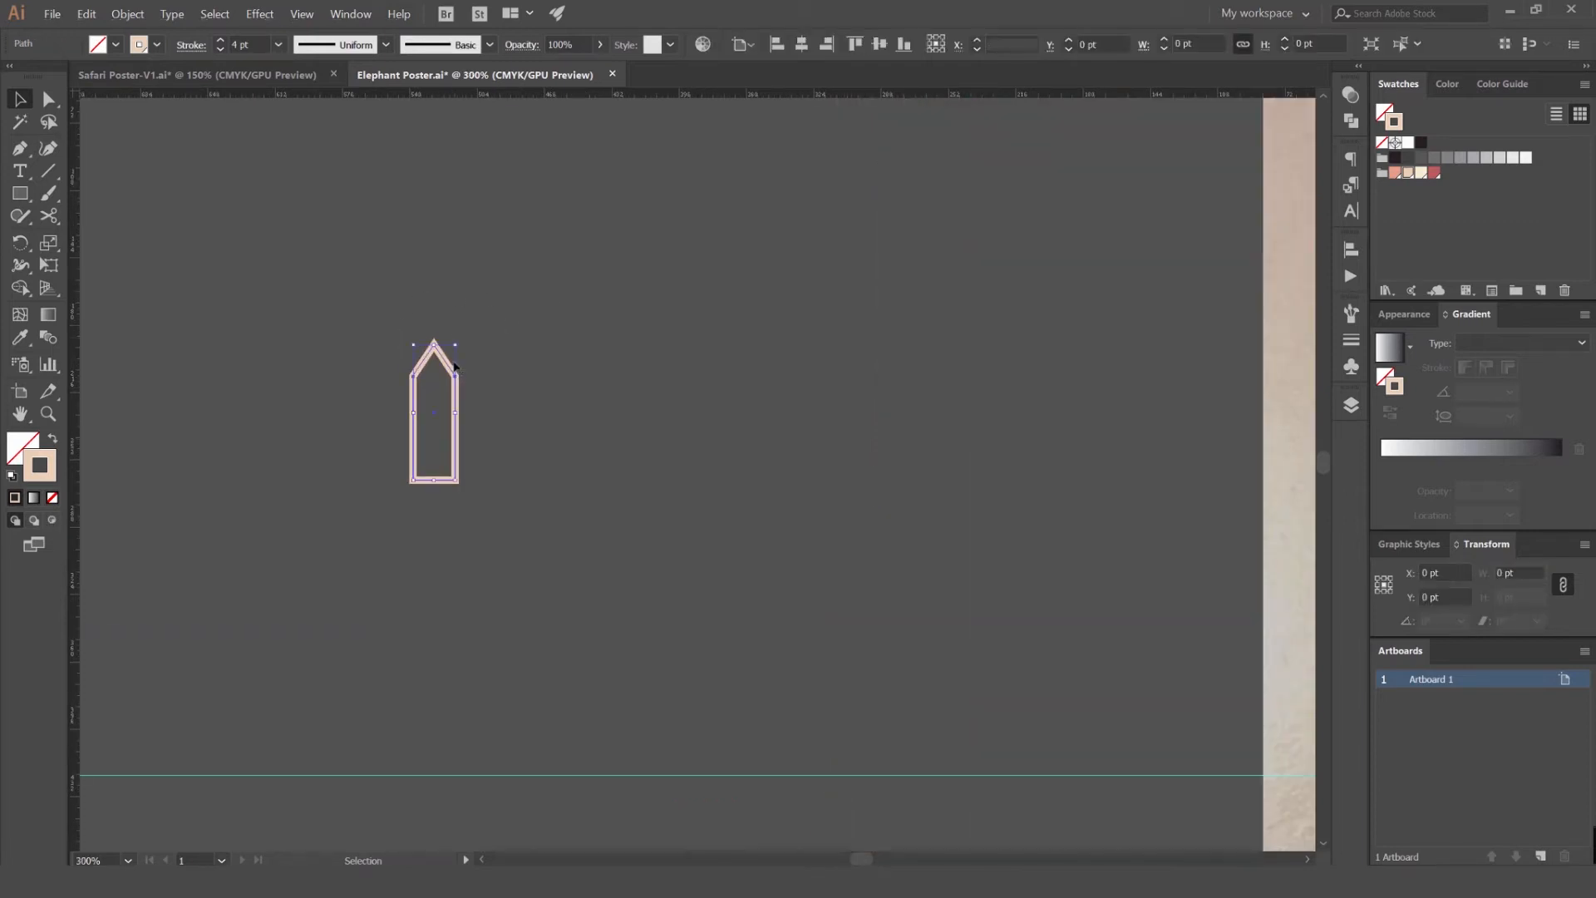
pyautogui.scroll(-1, 451, 365)
pyautogui.scroll(-2, 381, 354)
pyautogui.moveTo(514, 340)
pyautogui.mouseDown()
pyautogui.moveTo(380, 354)
pyautogui.moveTo(755, 366)
pyautogui.moveTo(730, 367)
pyautogui.mouseUp()
pyautogui.click(381, 354)
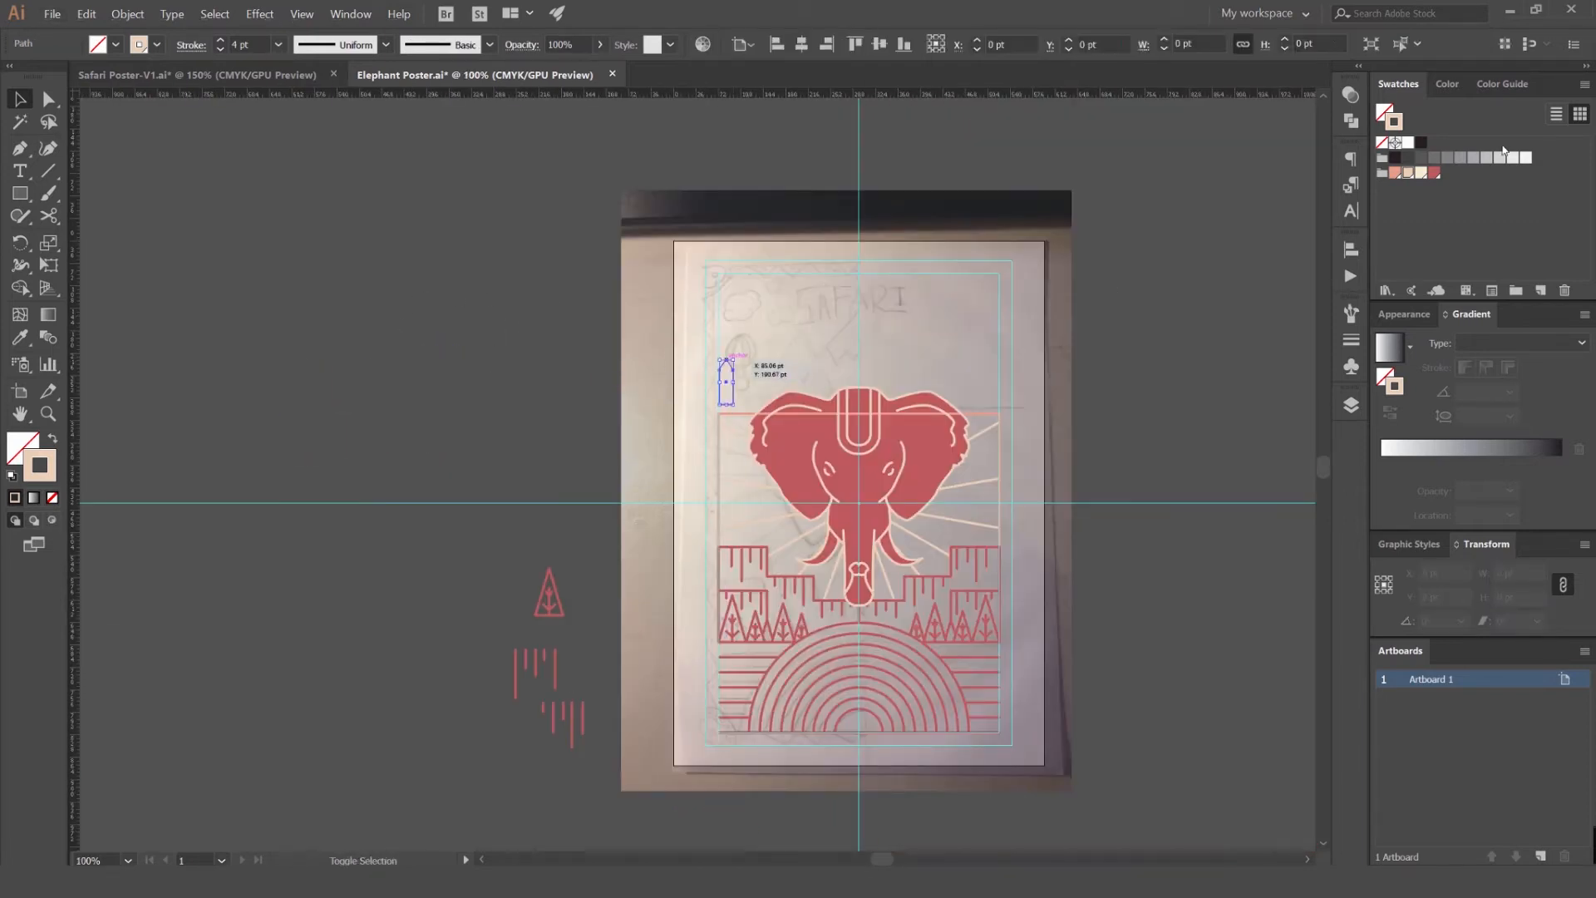
pyautogui.click(1434, 173)
pyautogui.click(745, 384)
pyautogui.scroll(4, 744, 384)
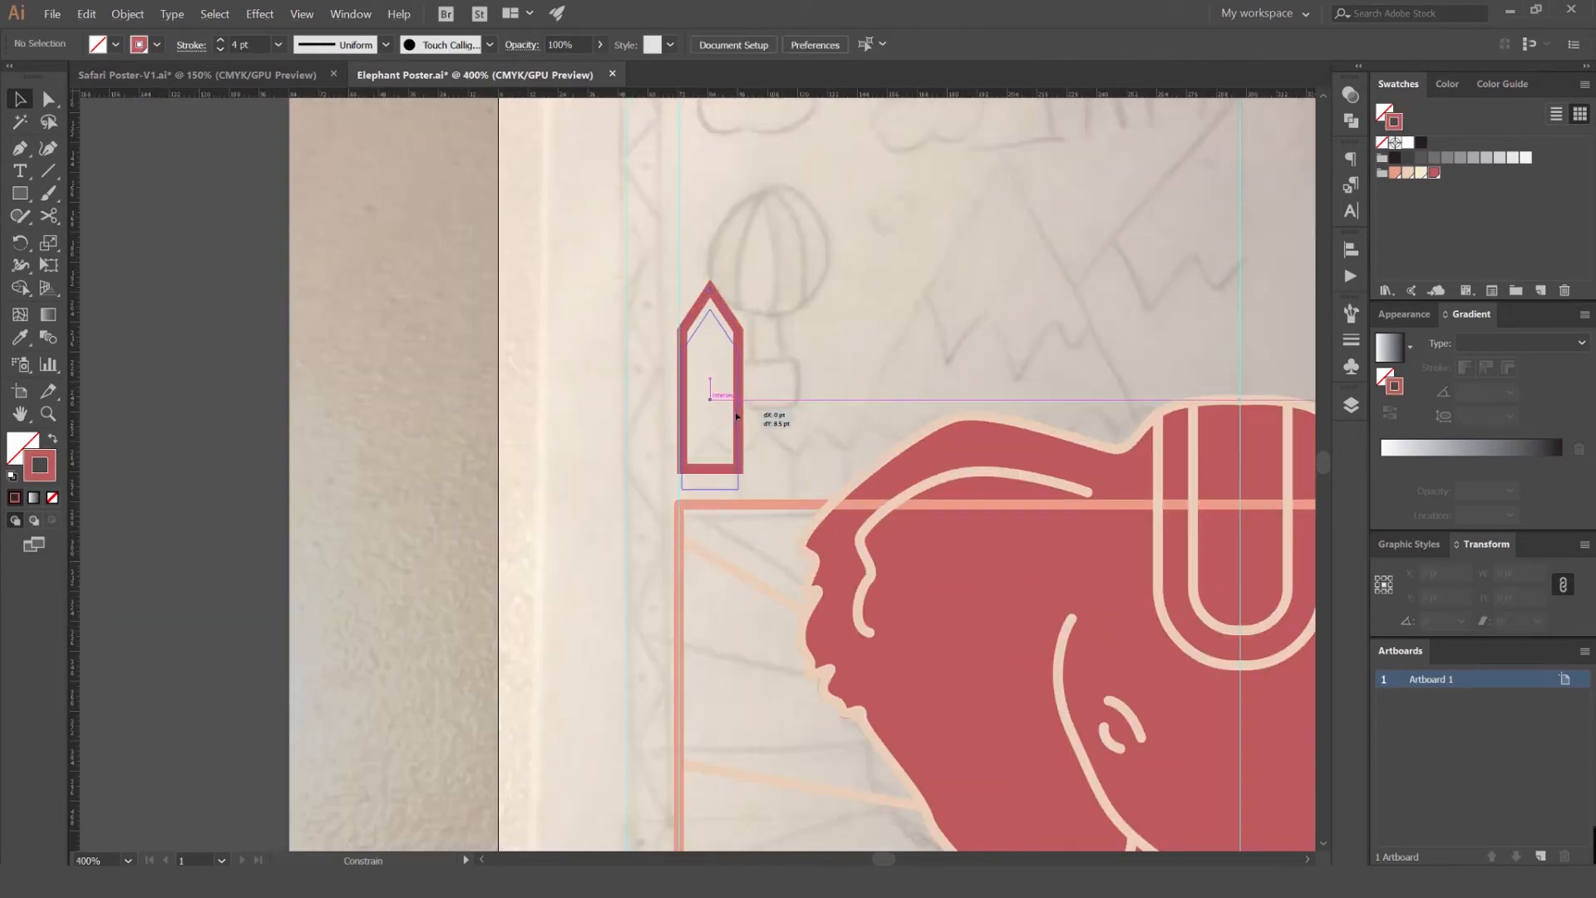
# - Shrink the picket to about 15.2 by 42.2 pt and seat it on the sunburst frame's top-left corner
pyautogui.click(713, 330)
pyautogui.moveTo(713, 331); pyautogui.dragTo(711, 398)
pyautogui.hotkey('ctrl', 'z')
pyautogui.moveTo(722, 454); pyautogui.dragTo(804, 412)
pyautogui.click(738, 418)
pyautogui.press('a')
pyautogui.click(702, 400)
pyautogui.press('v')
pyautogui.click(740, 434)
# - Place a copy of the small red picket on the sunburst frame's top-right corner
pyautogui.scroll(-1, 741, 435)
pyautogui.scroll(-2, 421, 367)
pyautogui.scroll(5, 805, 397)
pyautogui.hotkey('ctrl', 'shift', 'a')
pyautogui.scroll(-5, 859, 397)
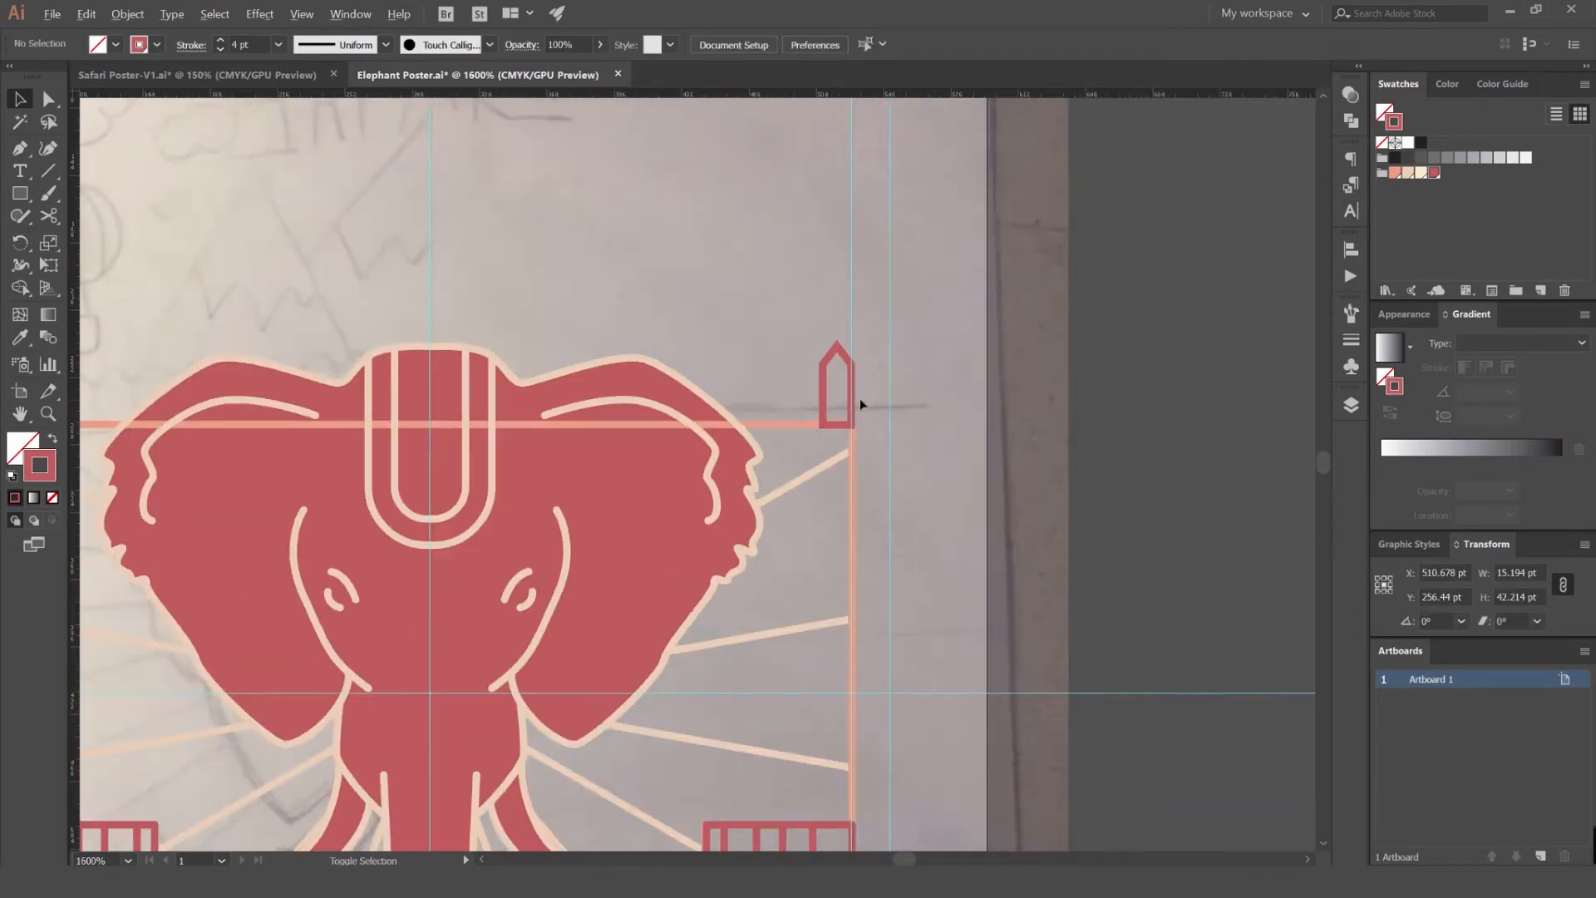
# - Blend the two corner pickets into a fence row across the top of the sunburst frame
pyautogui.click(846, 382)
pyautogui.keyDown('shift'); pyautogui.click(499, 390); pyautogui.keyUp('shift')
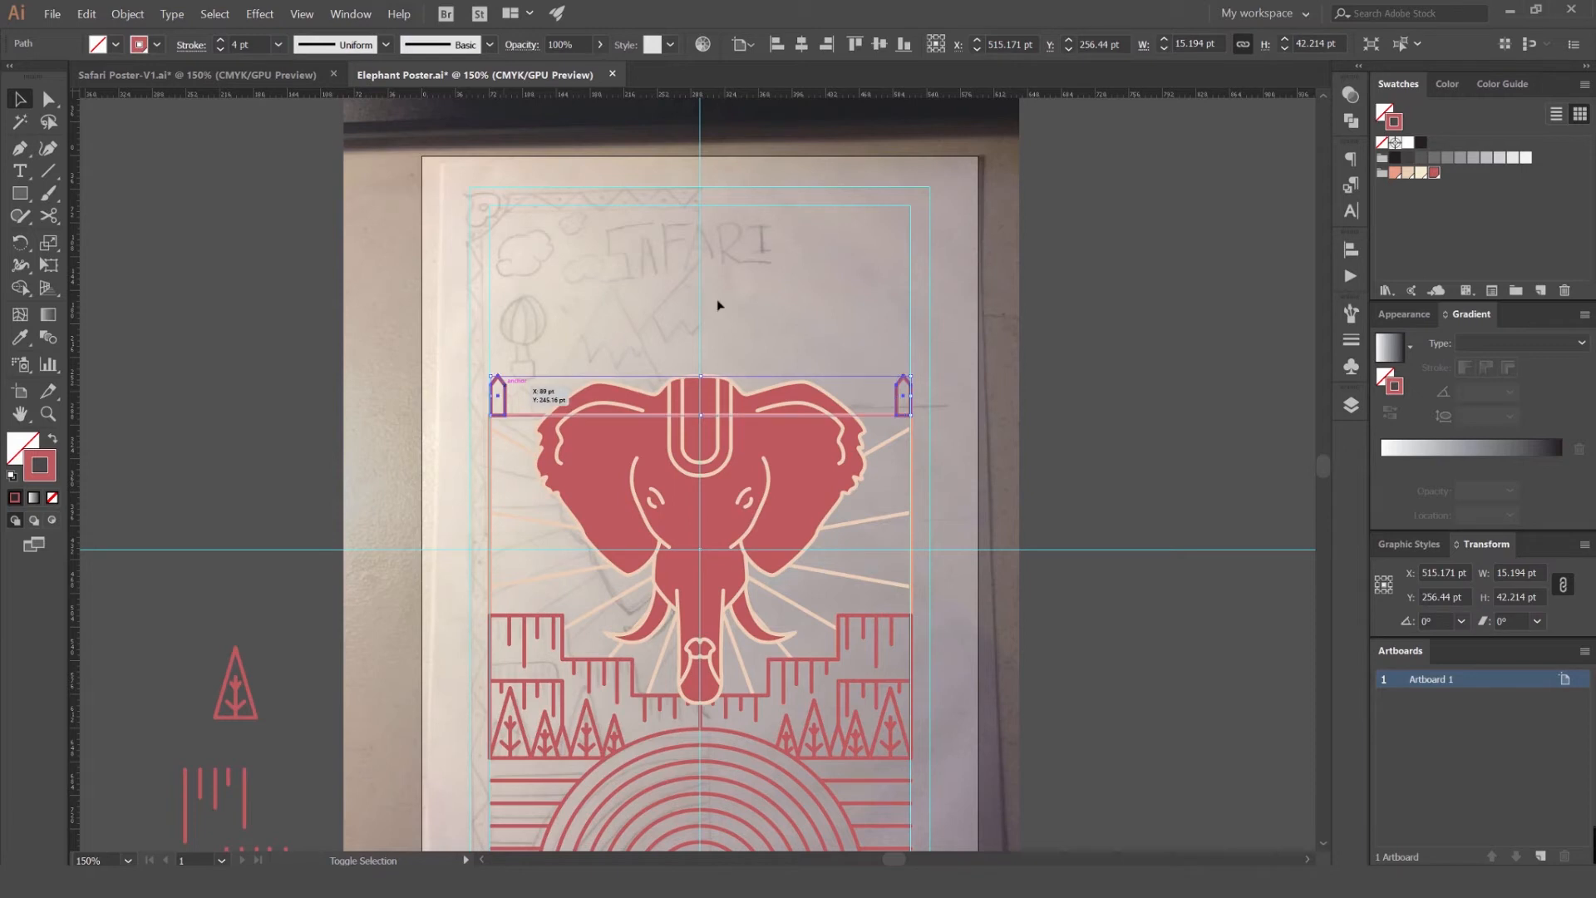
pyautogui.click(129, 15)
pyautogui.moveTo(166, 337)
pyautogui.click(349, 356)
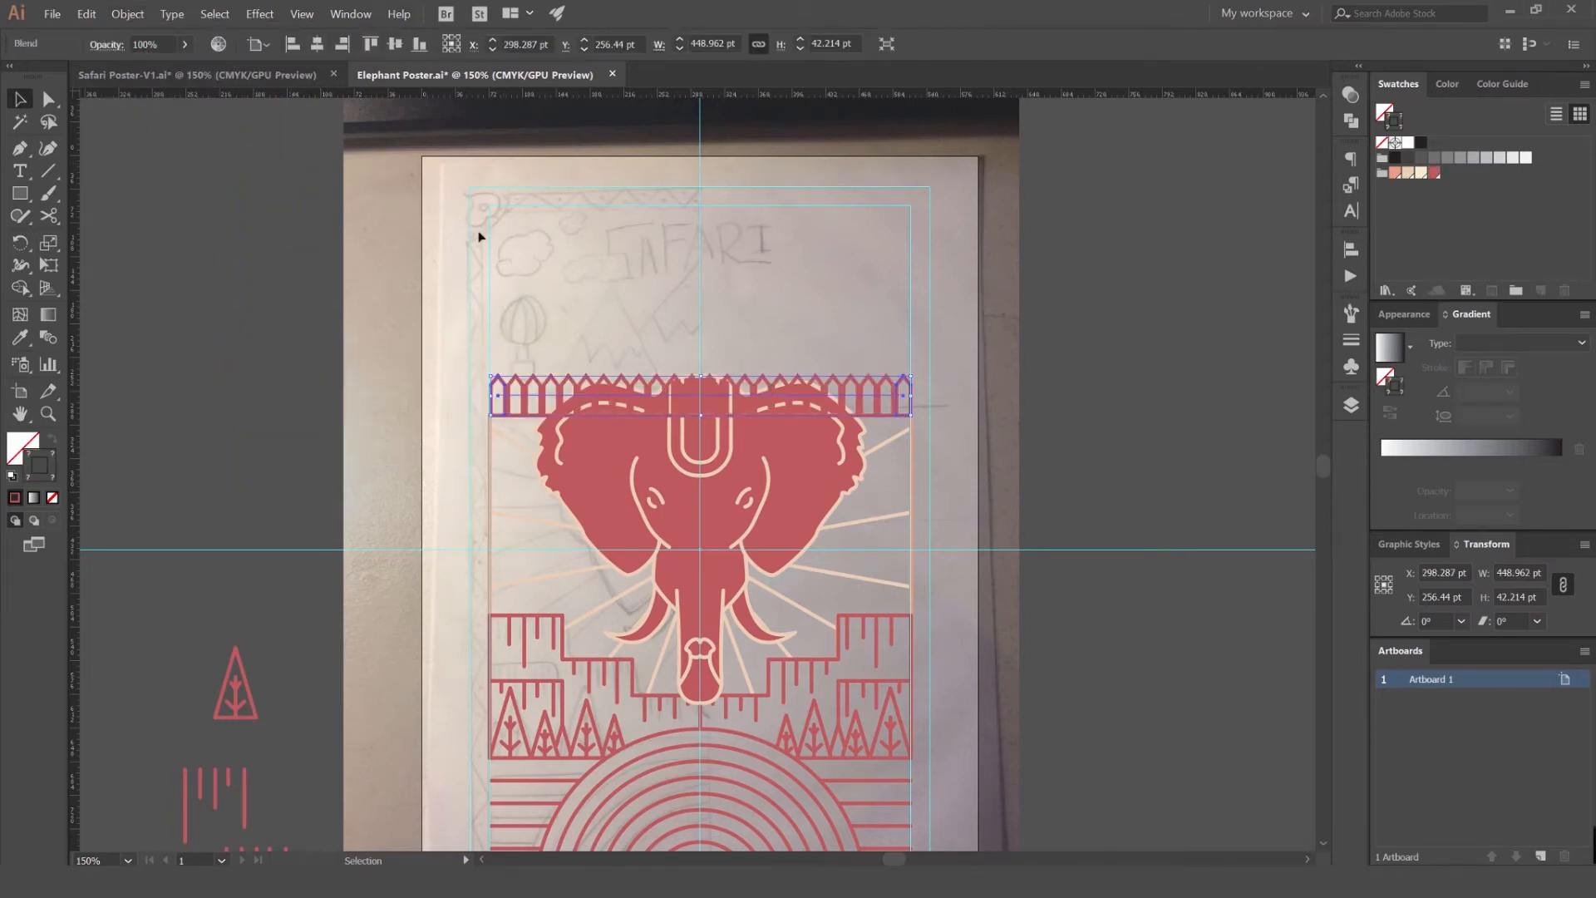
# - Set the fence blend's spacing to 27 specified steps
pyautogui.scroll(3, 644, 378)
pyautogui.scroll(1, 318, 422)
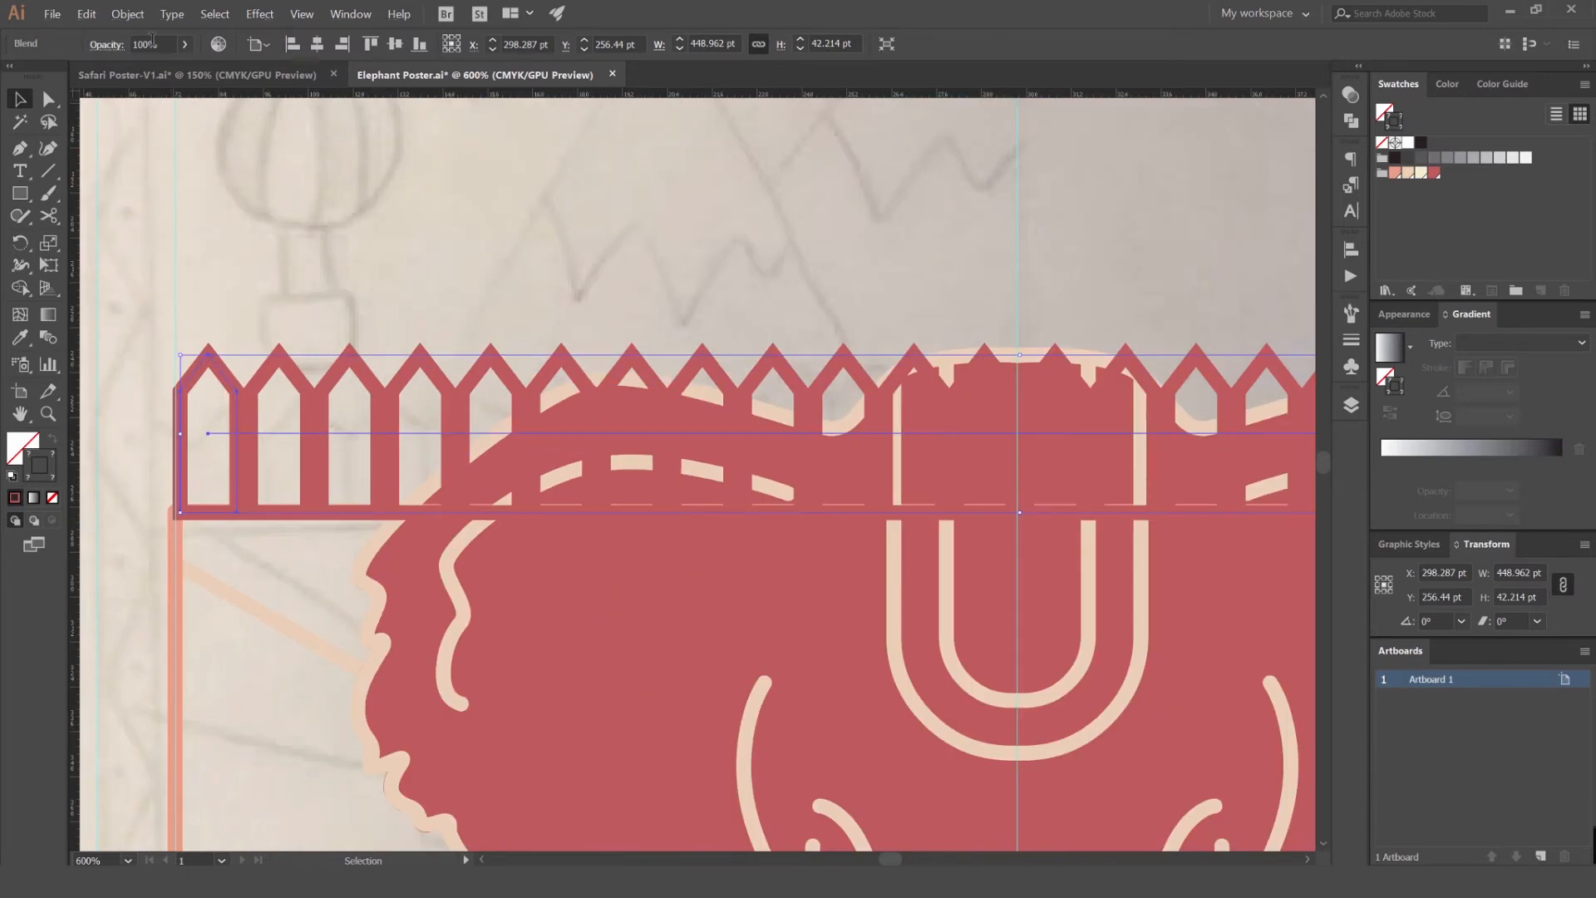
pyautogui.click(132, 14)
pyautogui.moveTo(182, 356)
pyautogui.click(351, 387)
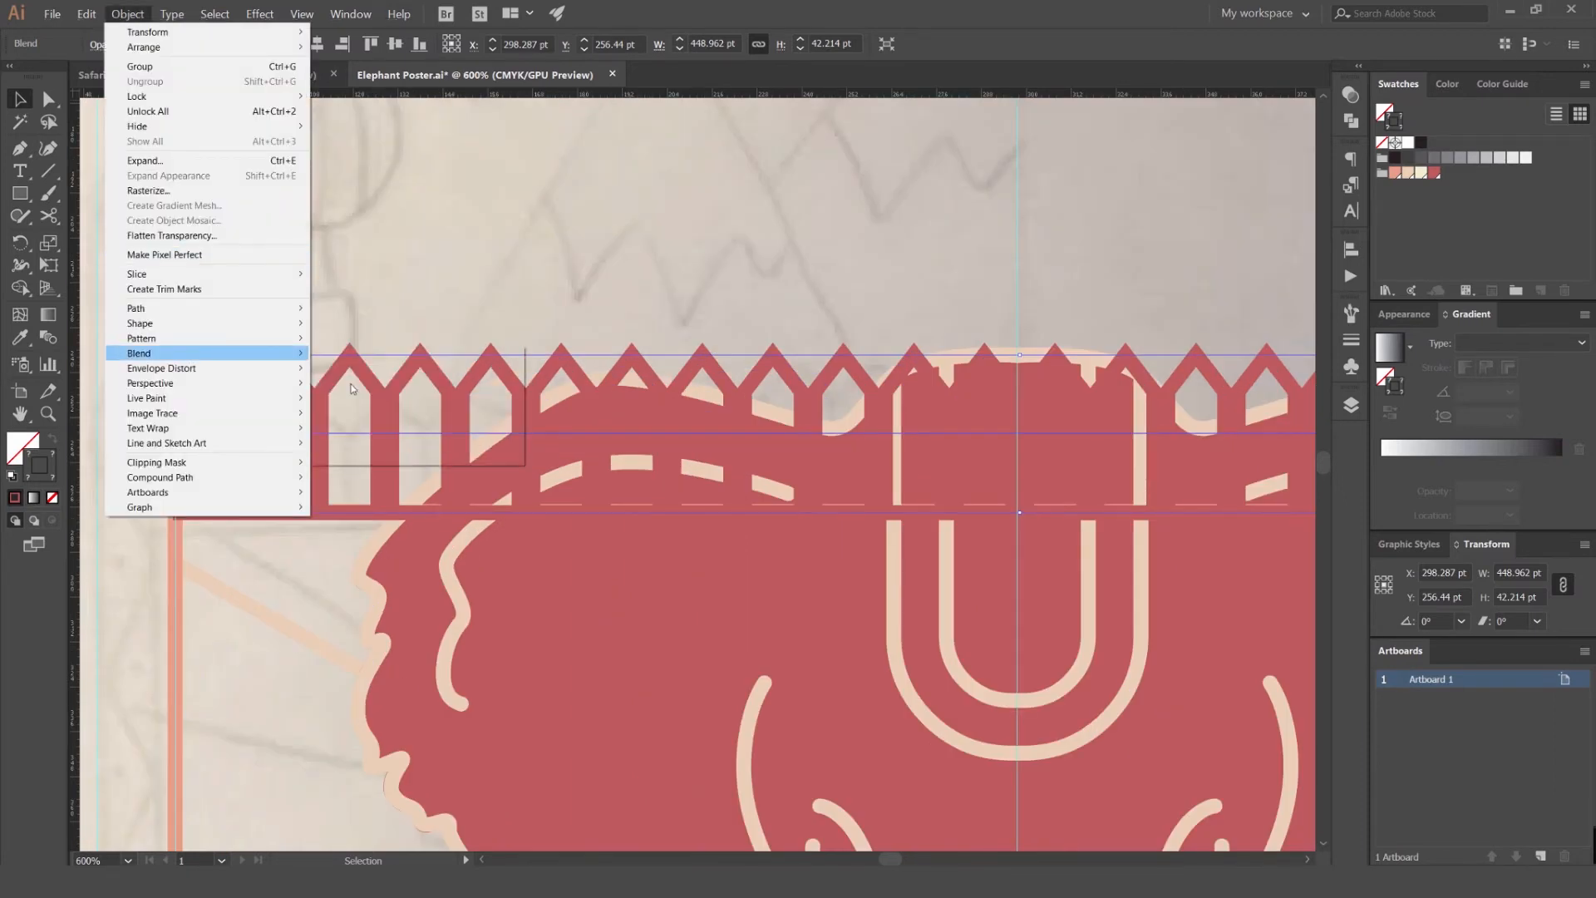
pyautogui.click(1081, 358)
pyautogui.click(1074, 394)
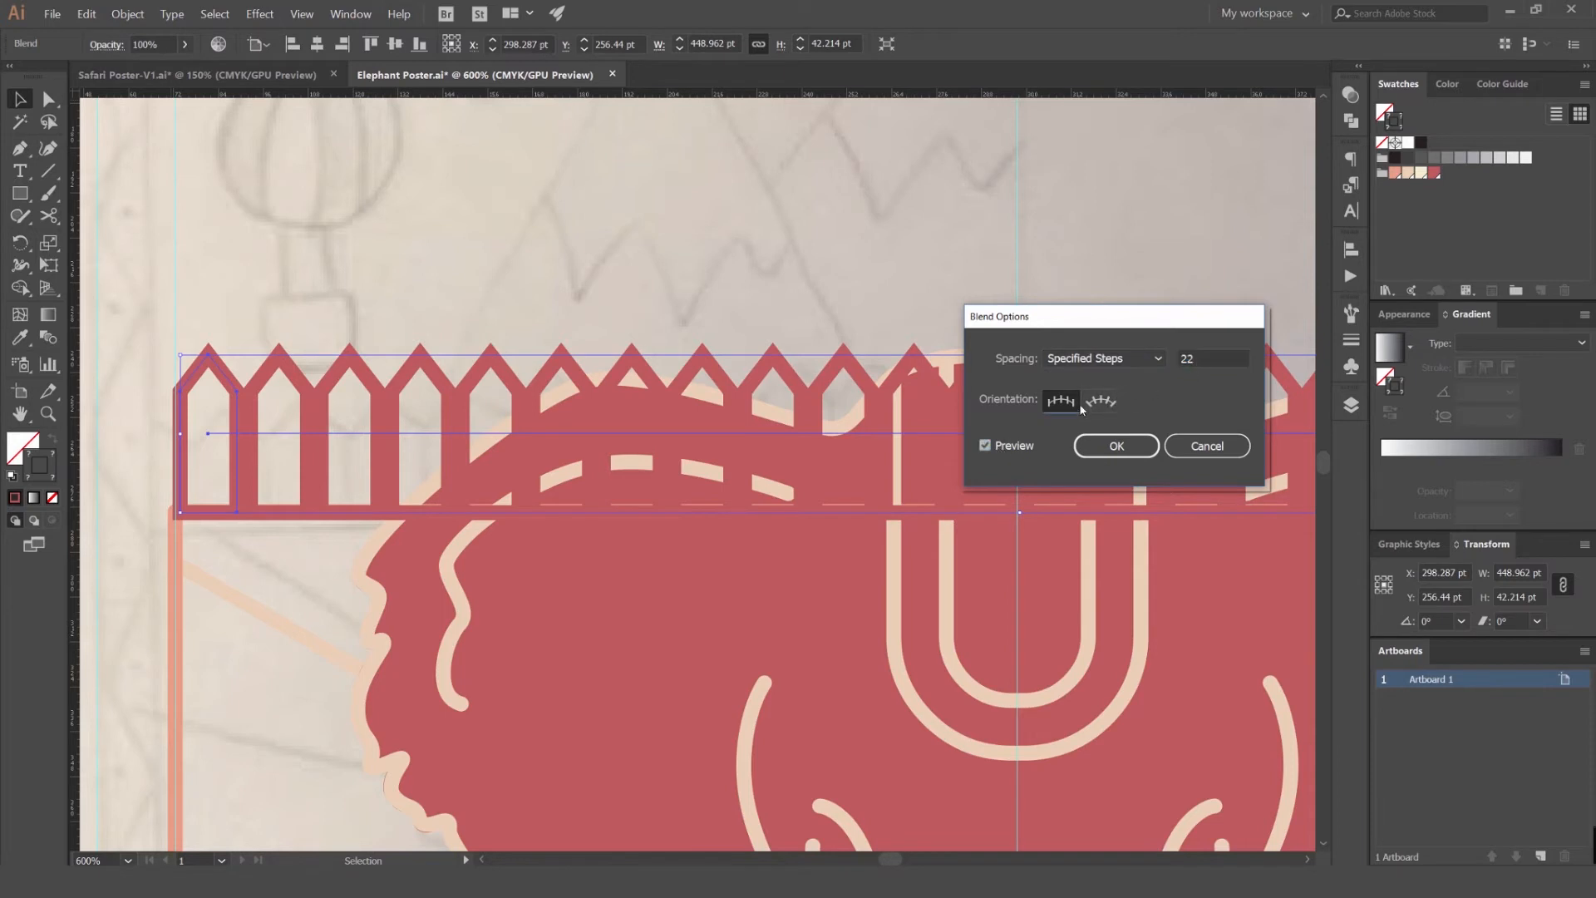
pyautogui.doubleClick(1197, 358)
pyautogui.write('16')
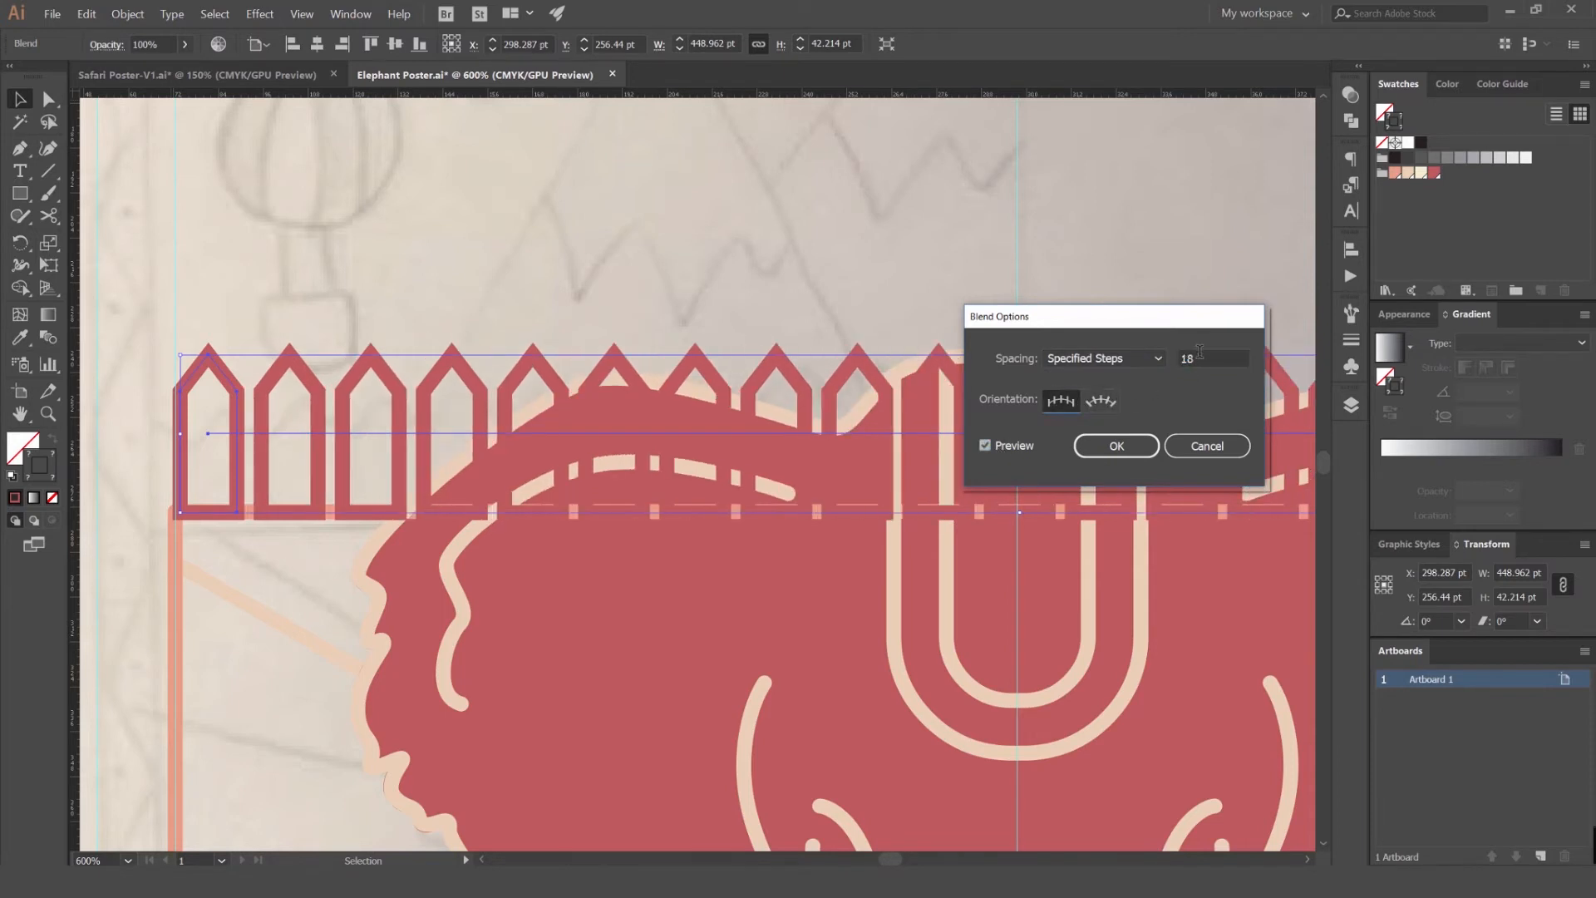
pyautogui.press('Up')
pyautogui.press('Up')
pyautogui.press('Up')
pyautogui.press('Up')
pyautogui.press('Up')
pyautogui.press('Up')
pyautogui.press('Up')
pyautogui.press('Up')
pyautogui.press('Up')
pyautogui.press('Up')
pyautogui.press('Up')
pyautogui.press('Up')
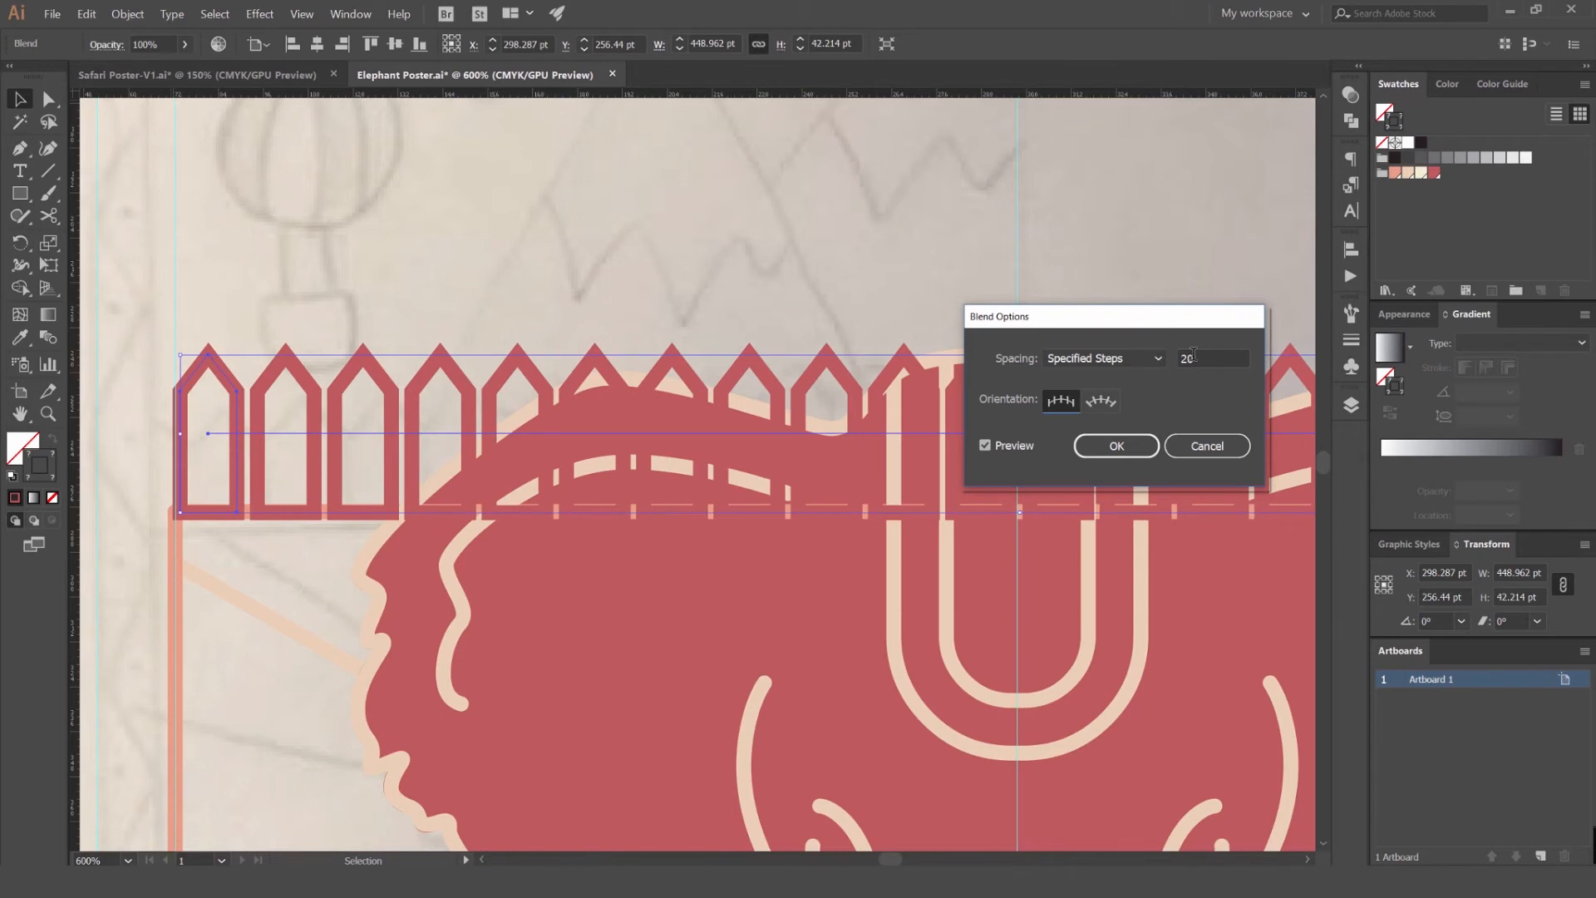
pyautogui.press('Up')
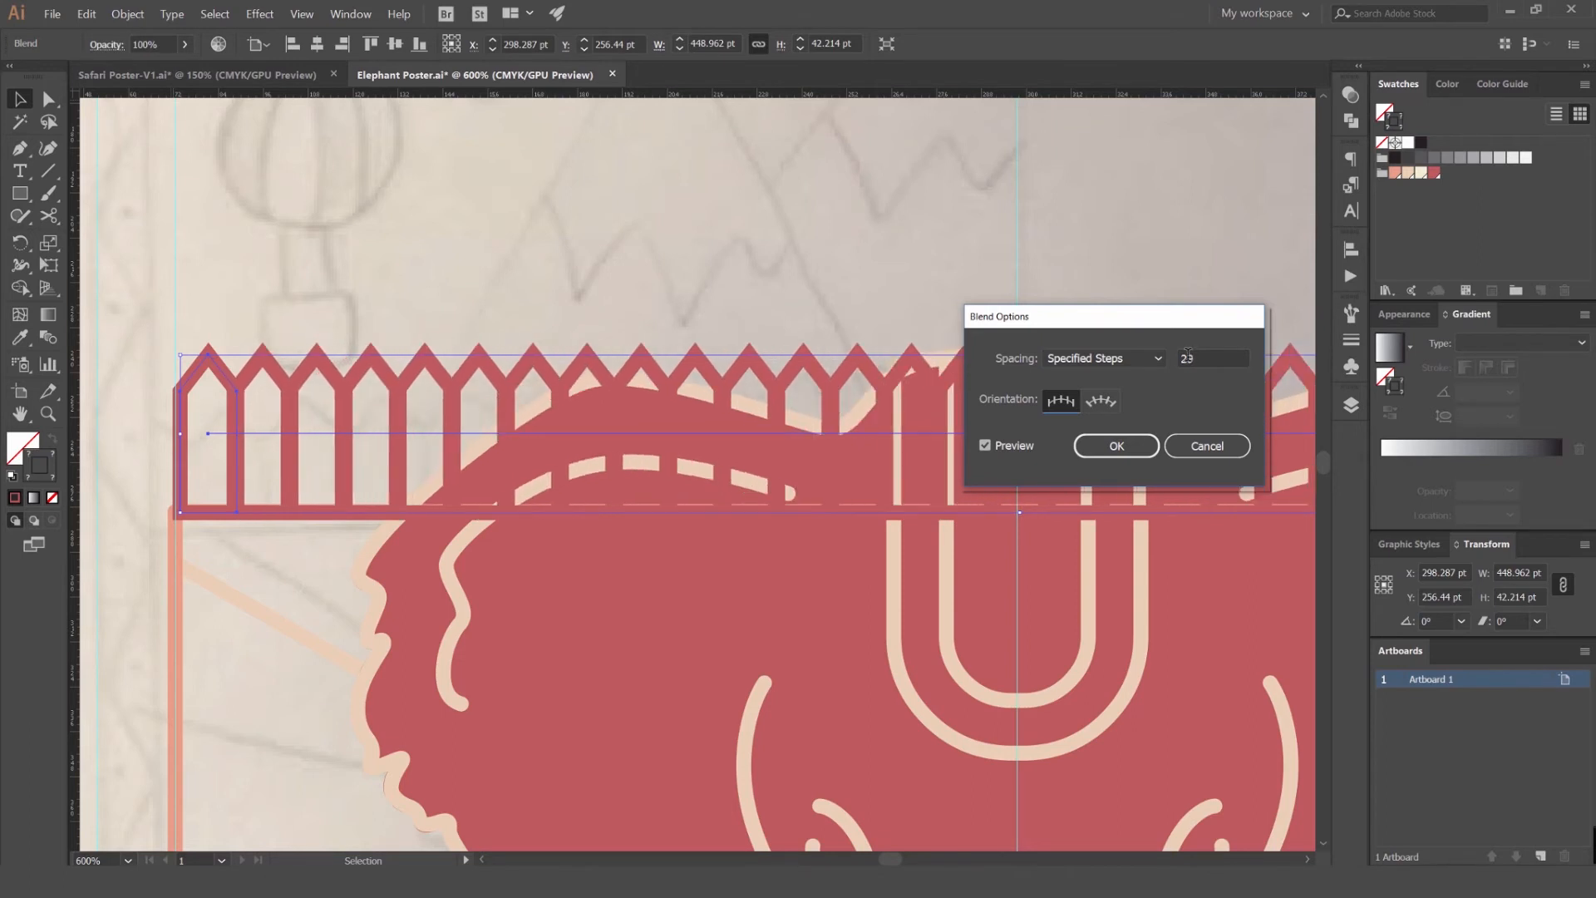
pyautogui.press('Down')
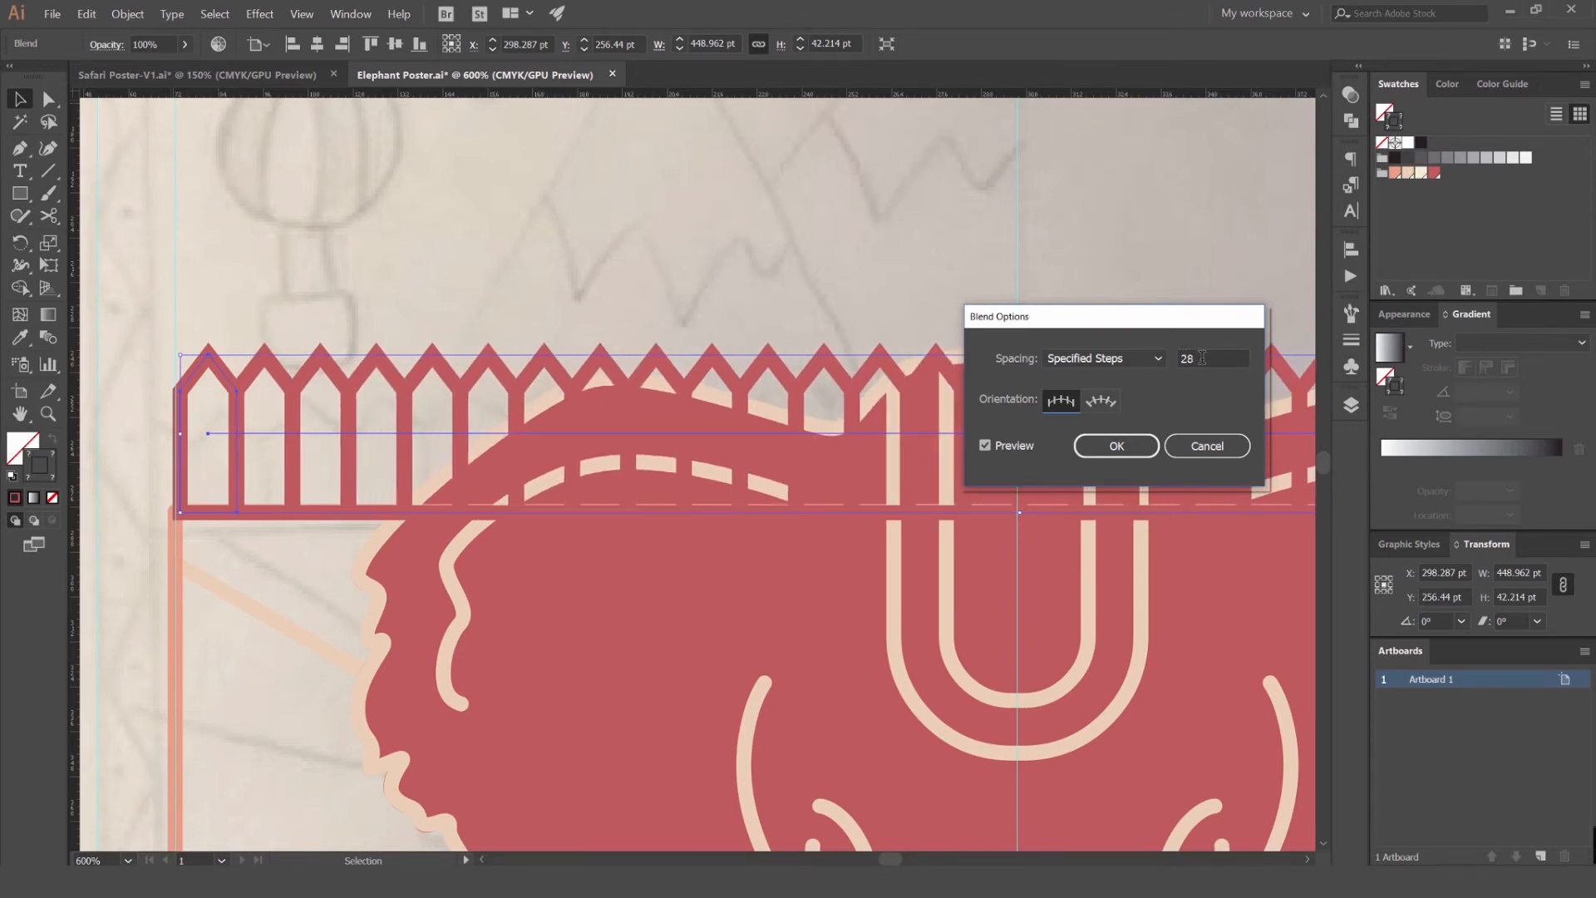
pyautogui.press('Down')
pyautogui.press('Up')
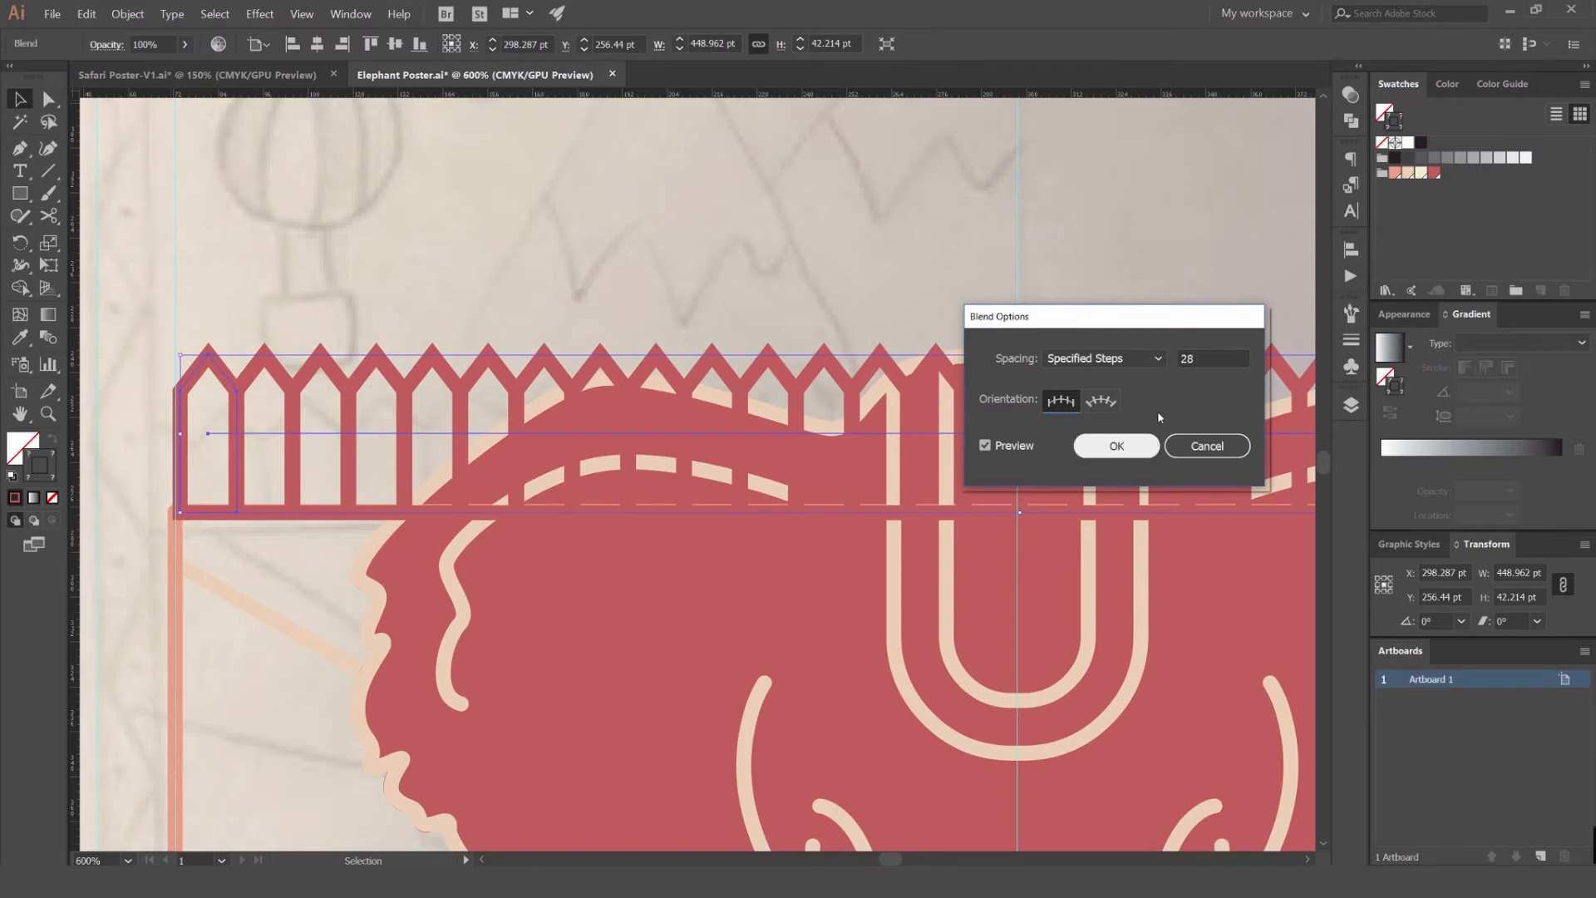
pyautogui.press('Down')
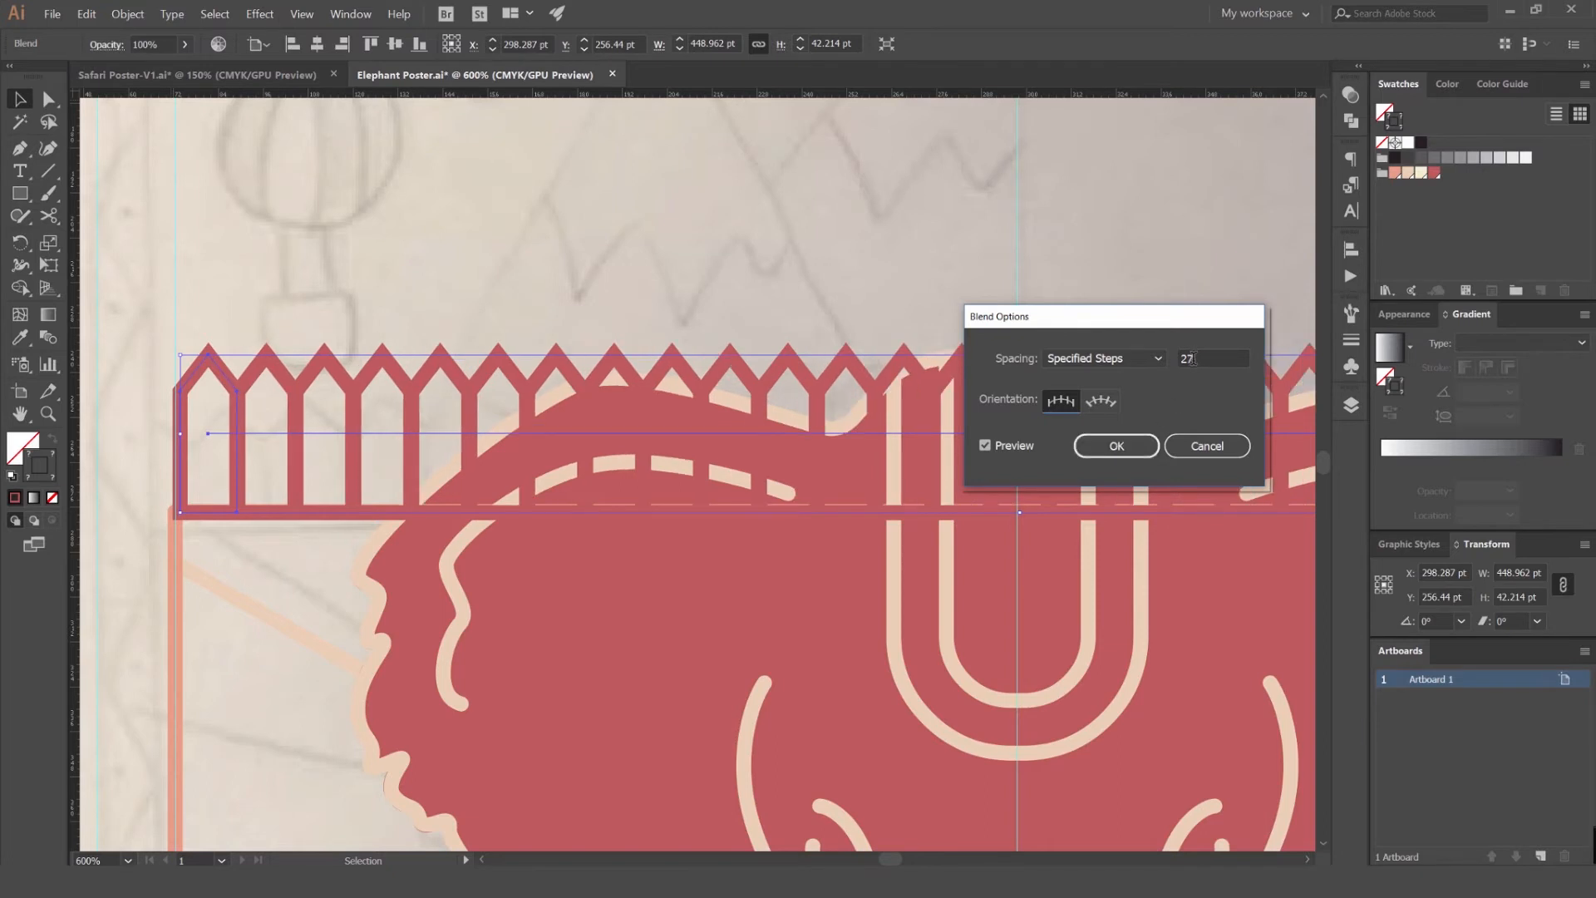
pyautogui.click(1135, 440)
pyautogui.click(842, 278)
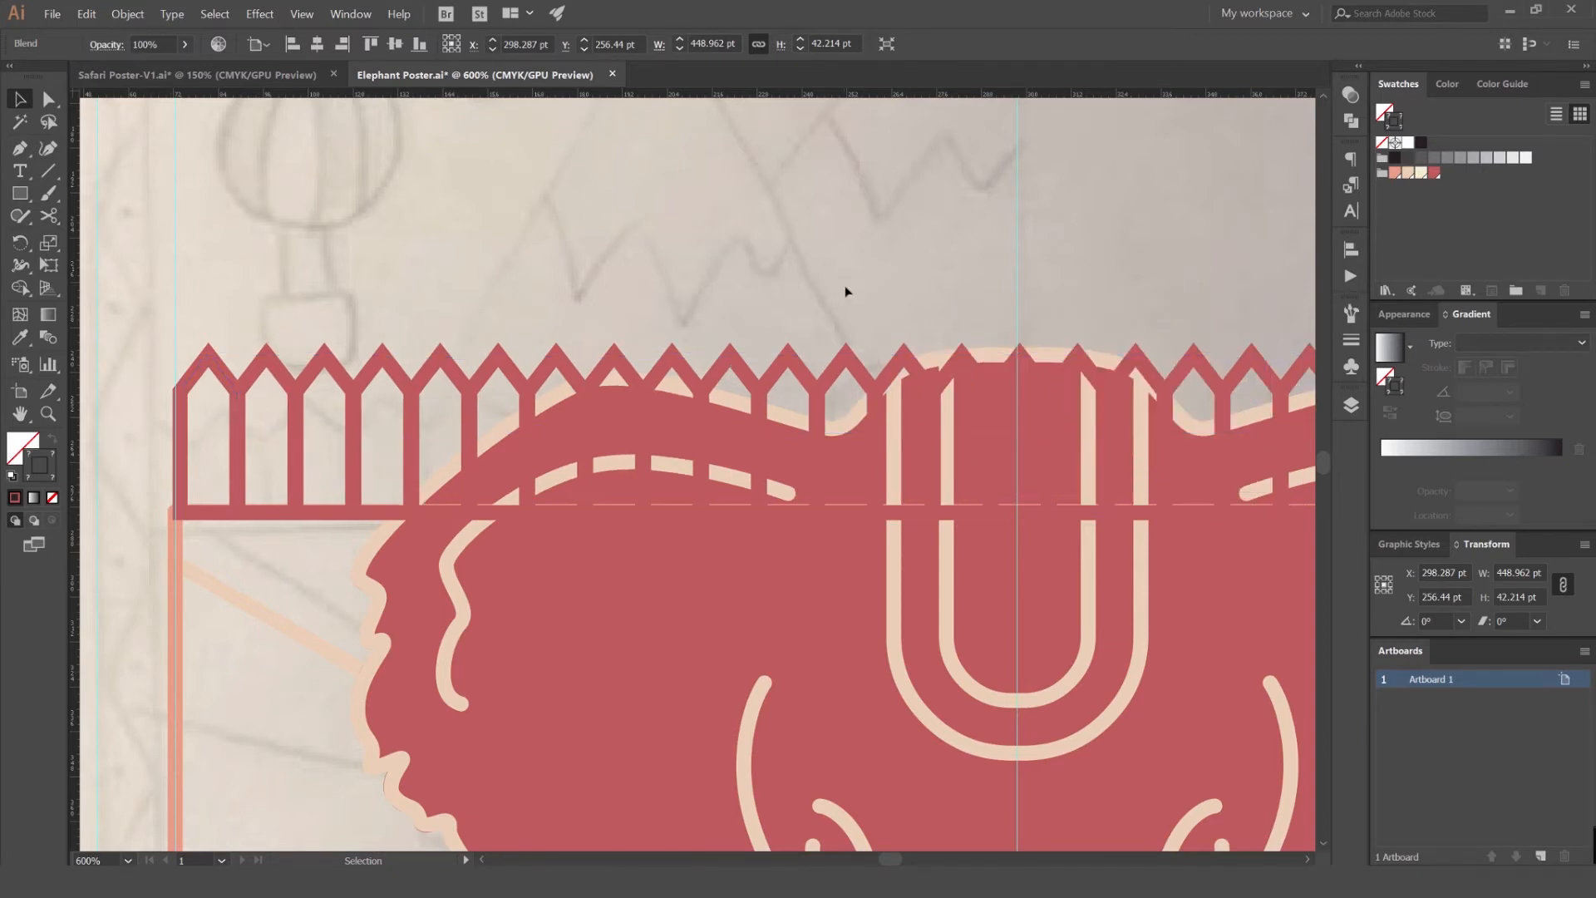
# - Try the salmon swatch as the stroke of the whole fence blend
pyautogui.hotkey('ctrl', '0')
pyautogui.moveTo(911, 296); pyautogui.dragTo(838, 316)
pyautogui.click(958, 344)
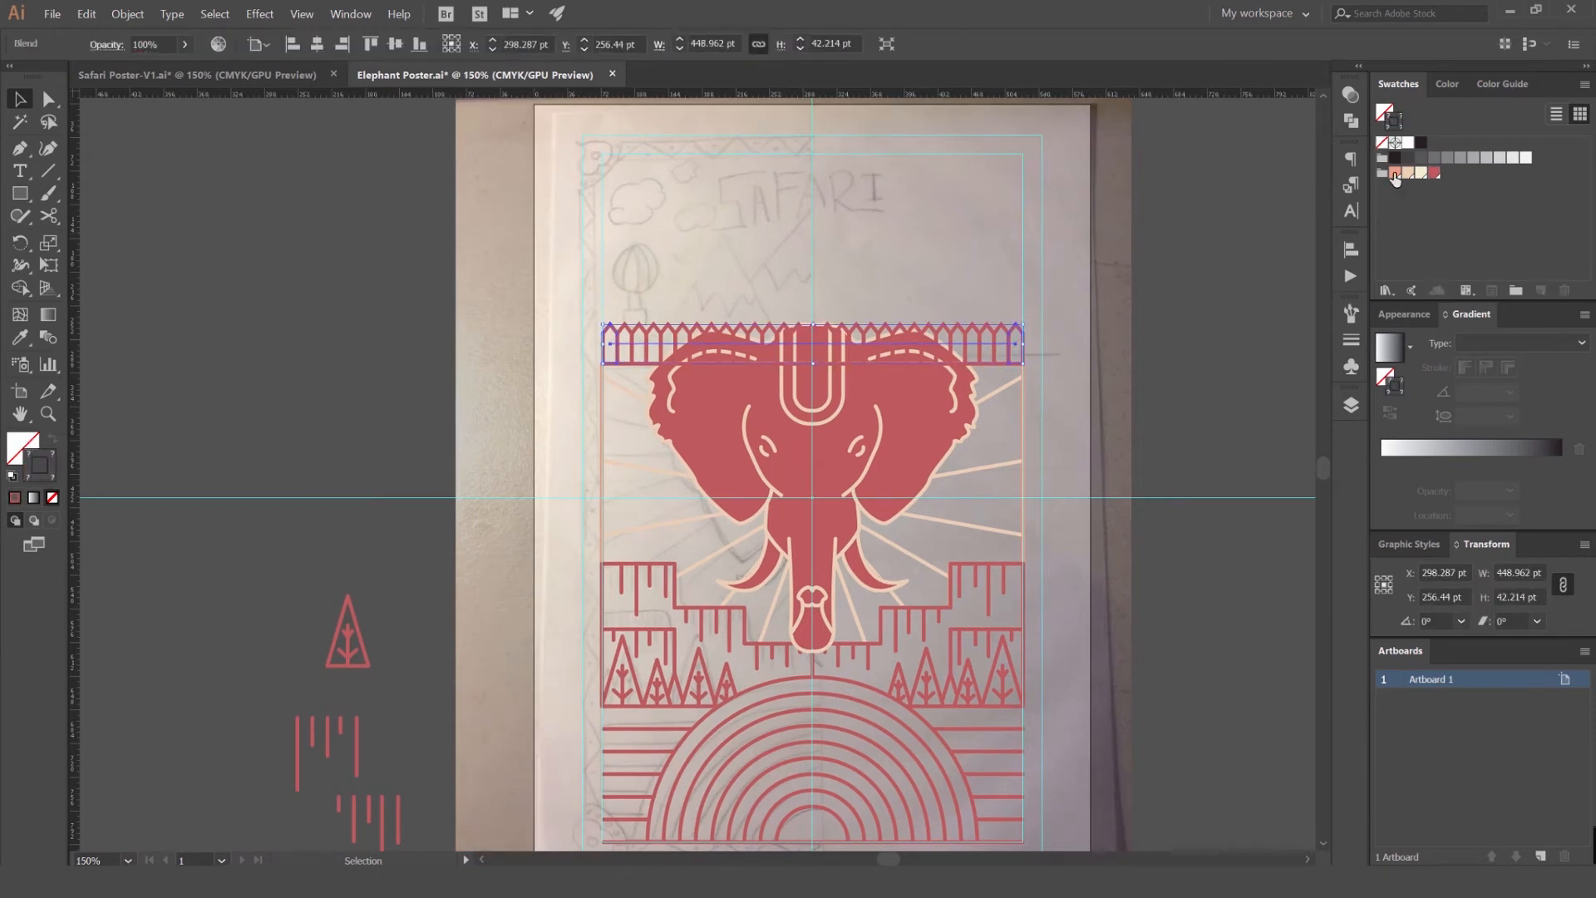
pyautogui.click(1395, 175)
pyautogui.click(1193, 214)
# - Try a black stroke on only the fence's right-most picket so the blend fades from salmon to black
pyautogui.scroll(3, 1005, 343)
pyautogui.press('a')
pyautogui.click(1052, 316)
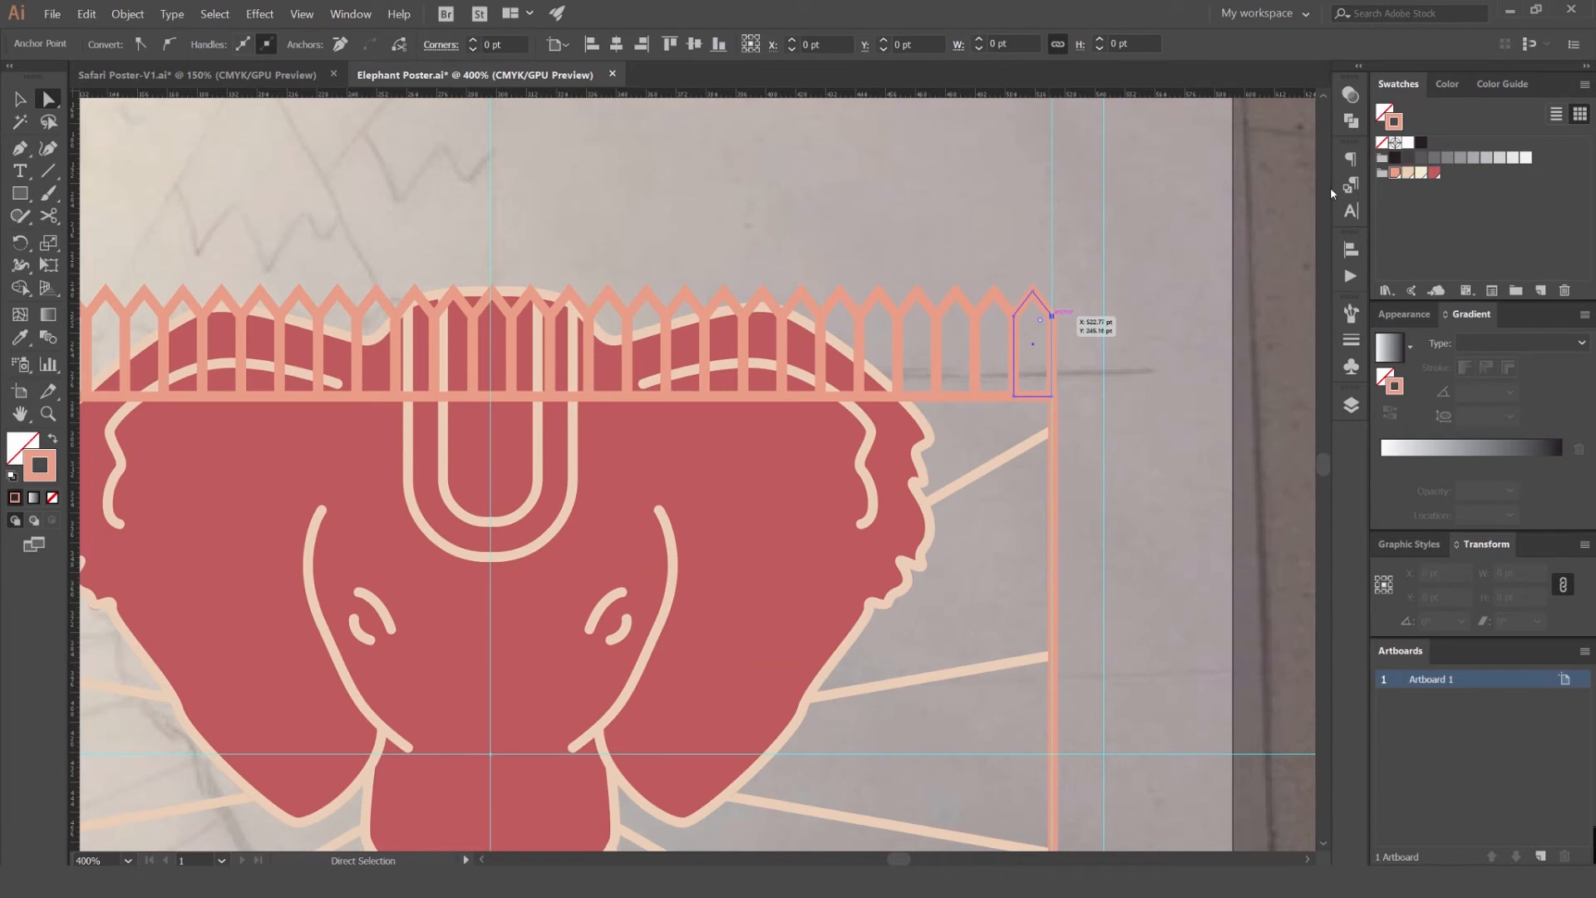
pyautogui.click(1396, 159)
pyautogui.press('v')
pyautogui.click(1184, 229)
pyautogui.click(1006, 322)
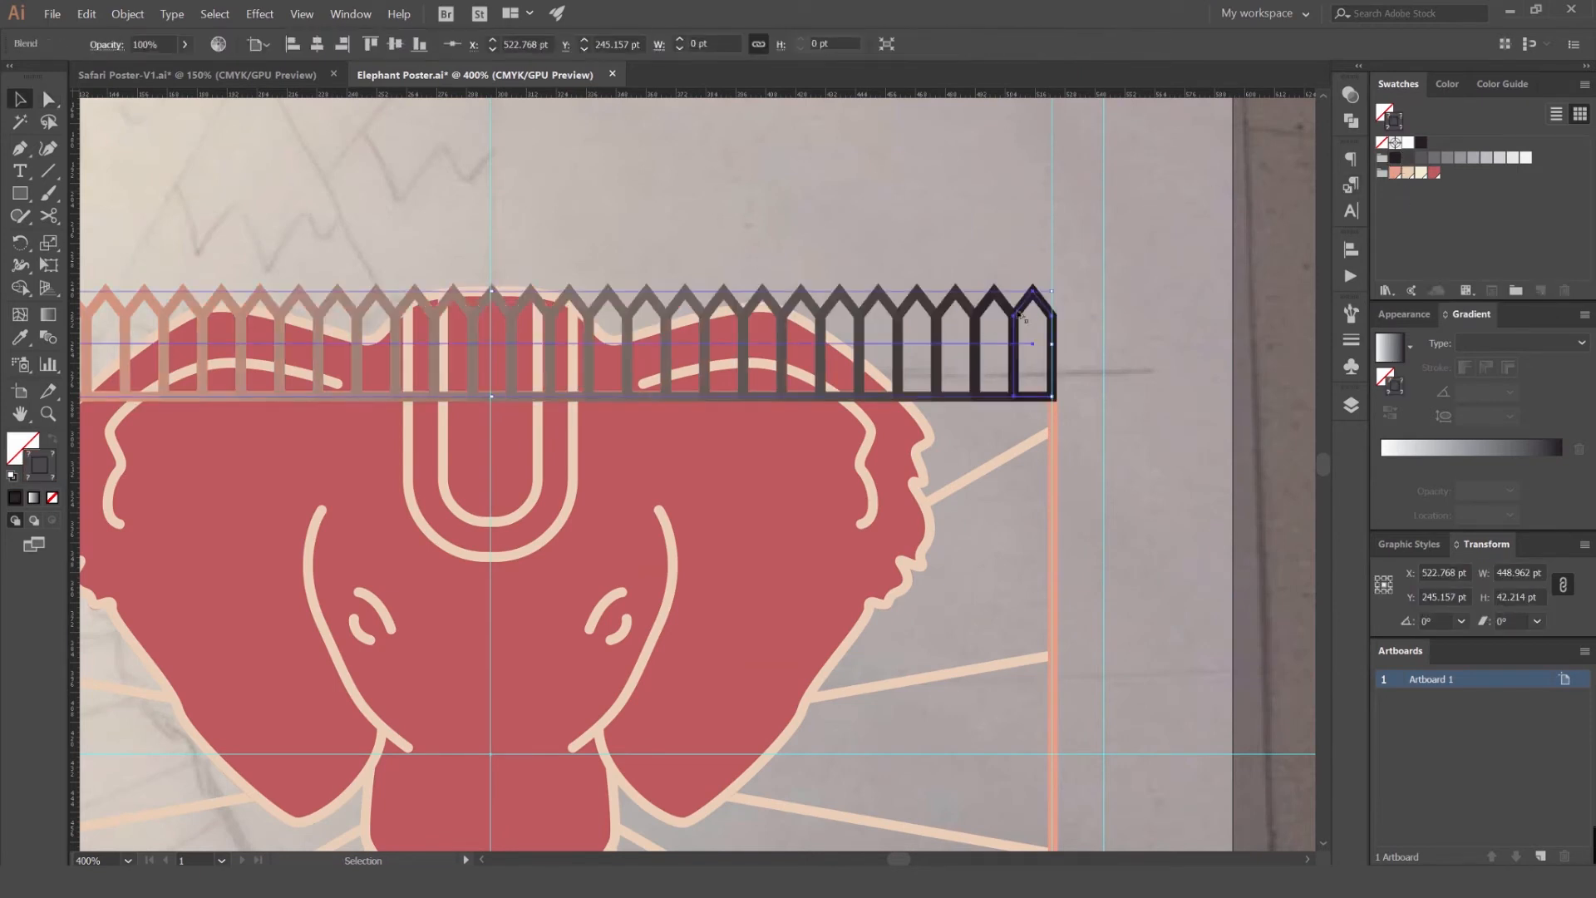
pyautogui.click(1396, 173)
pyautogui.click(1182, 224)
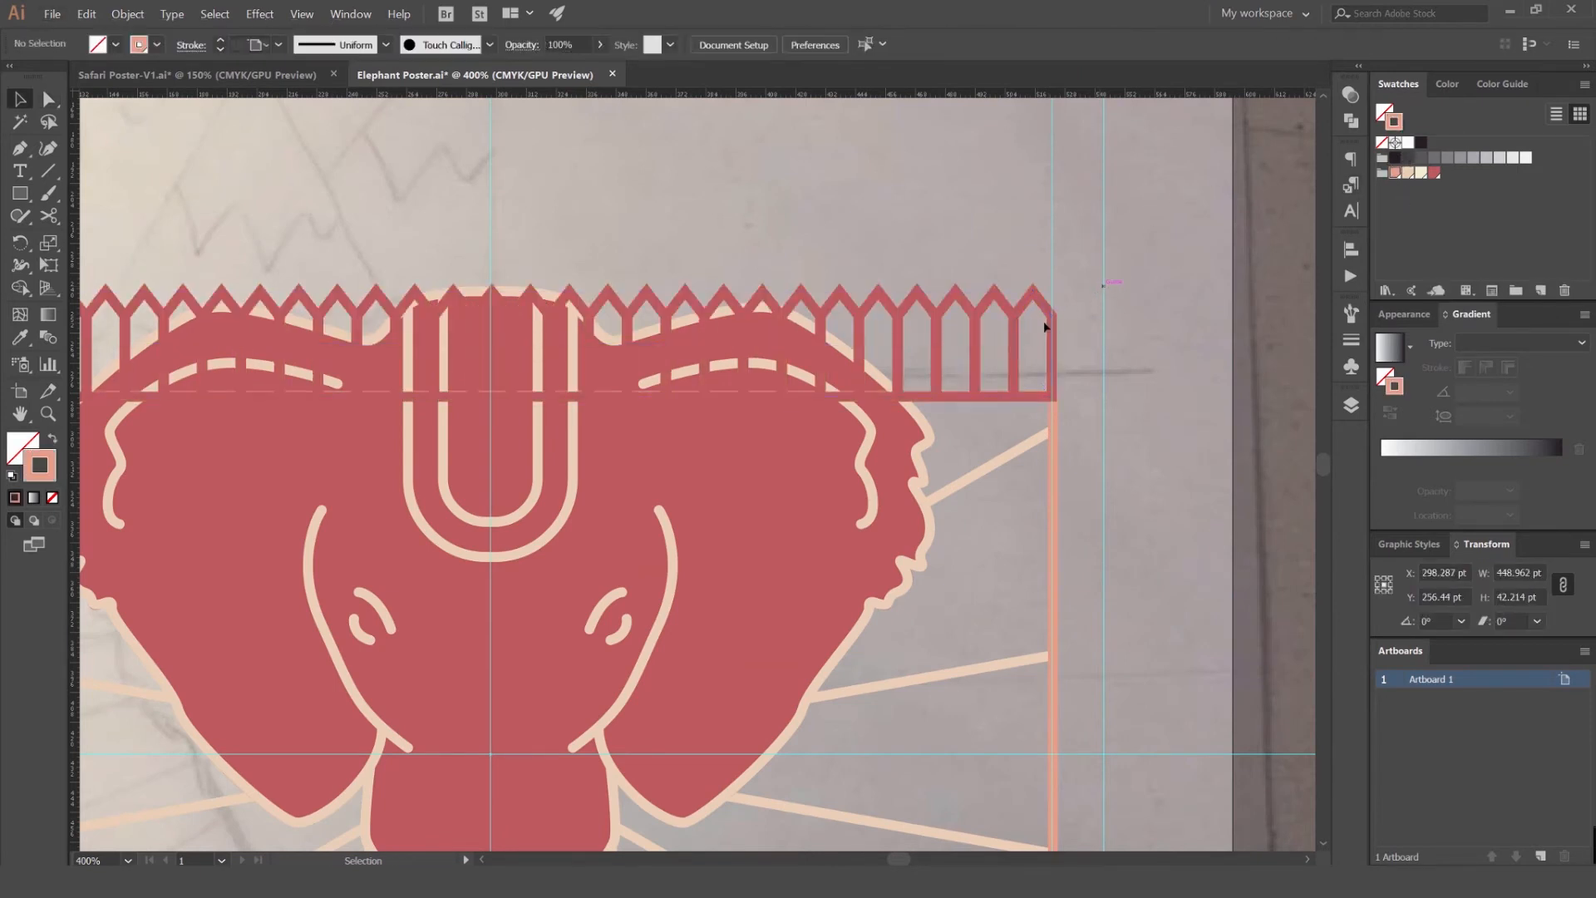
# - Try a black stroke on the whole fence blend
pyautogui.click(1055, 319)
pyautogui.click(1421, 143)
pyautogui.click(1177, 222)
pyautogui.scroll(-2, 1107, 268)
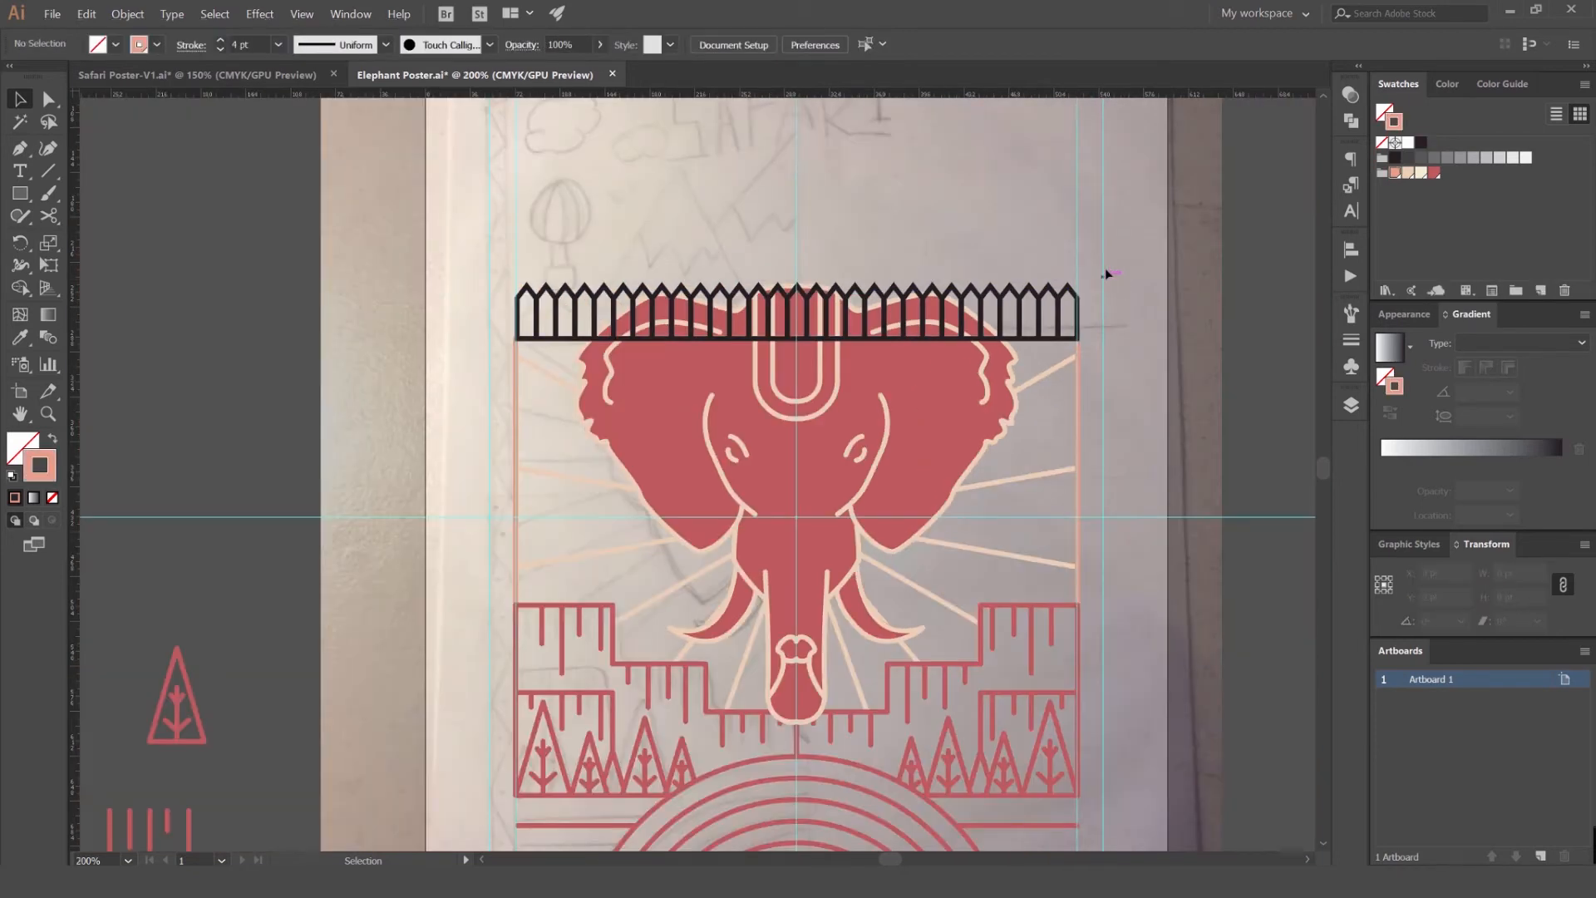
# - Recolor only the right-most picket of the black fence with the red swatch
pyautogui.scroll(3, 1085, 290)
pyautogui.press('a')
pyautogui.click(1059, 316)
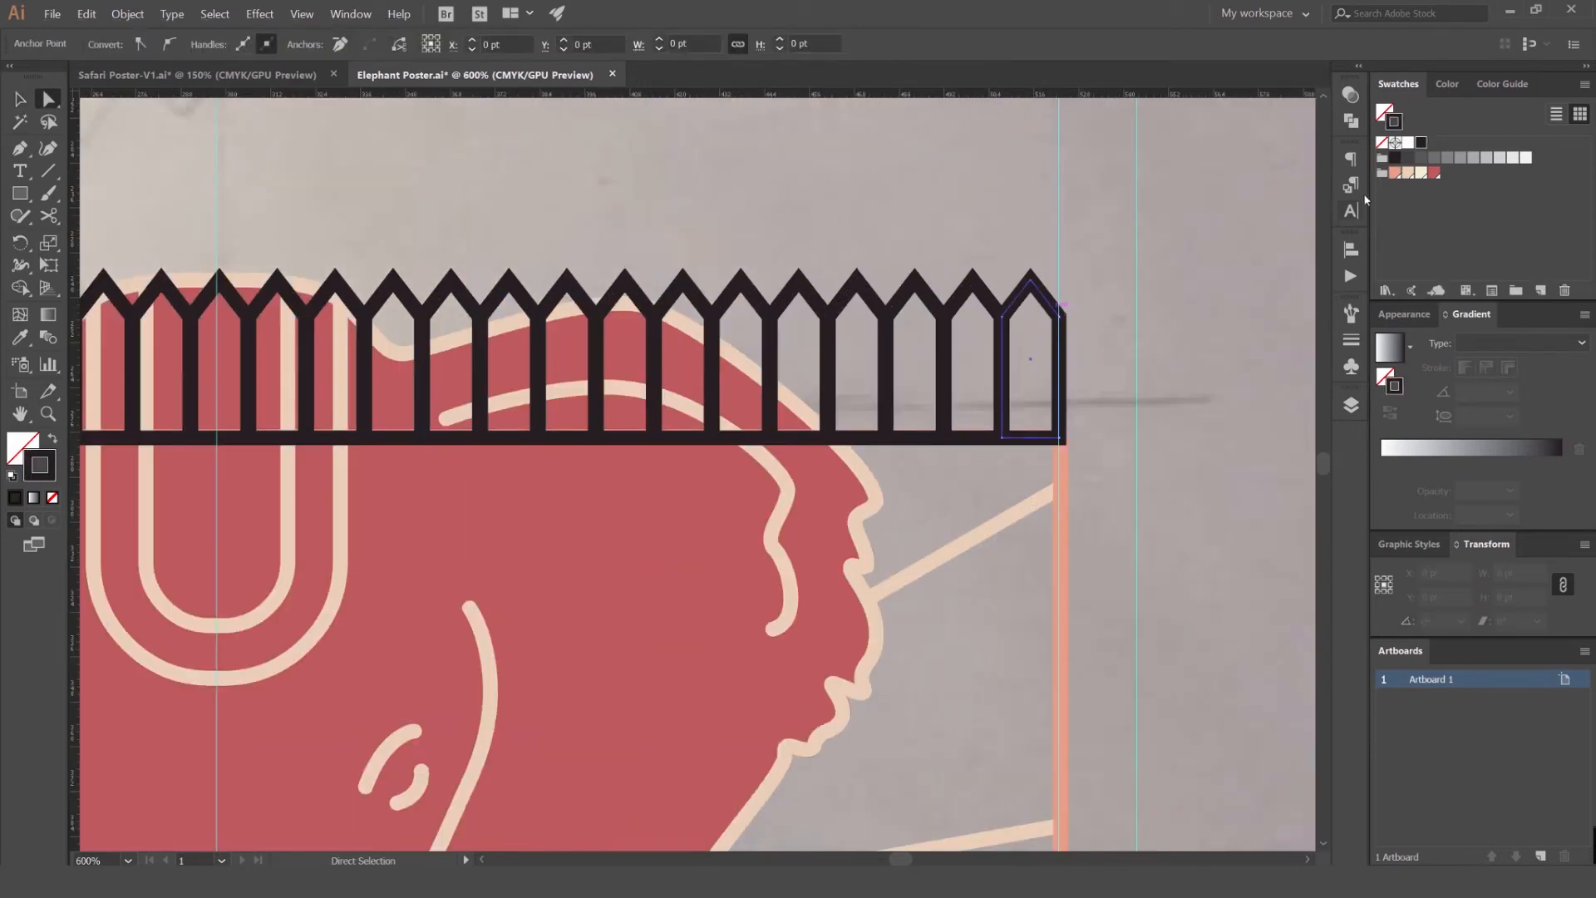
pyautogui.click(1434, 173)
pyautogui.click(1147, 241)
pyautogui.scroll(-3, 1156, 237)
# - Return the whole fence, including its left-most picket, to the red stroke
pyautogui.scroll(3, 560, 305)
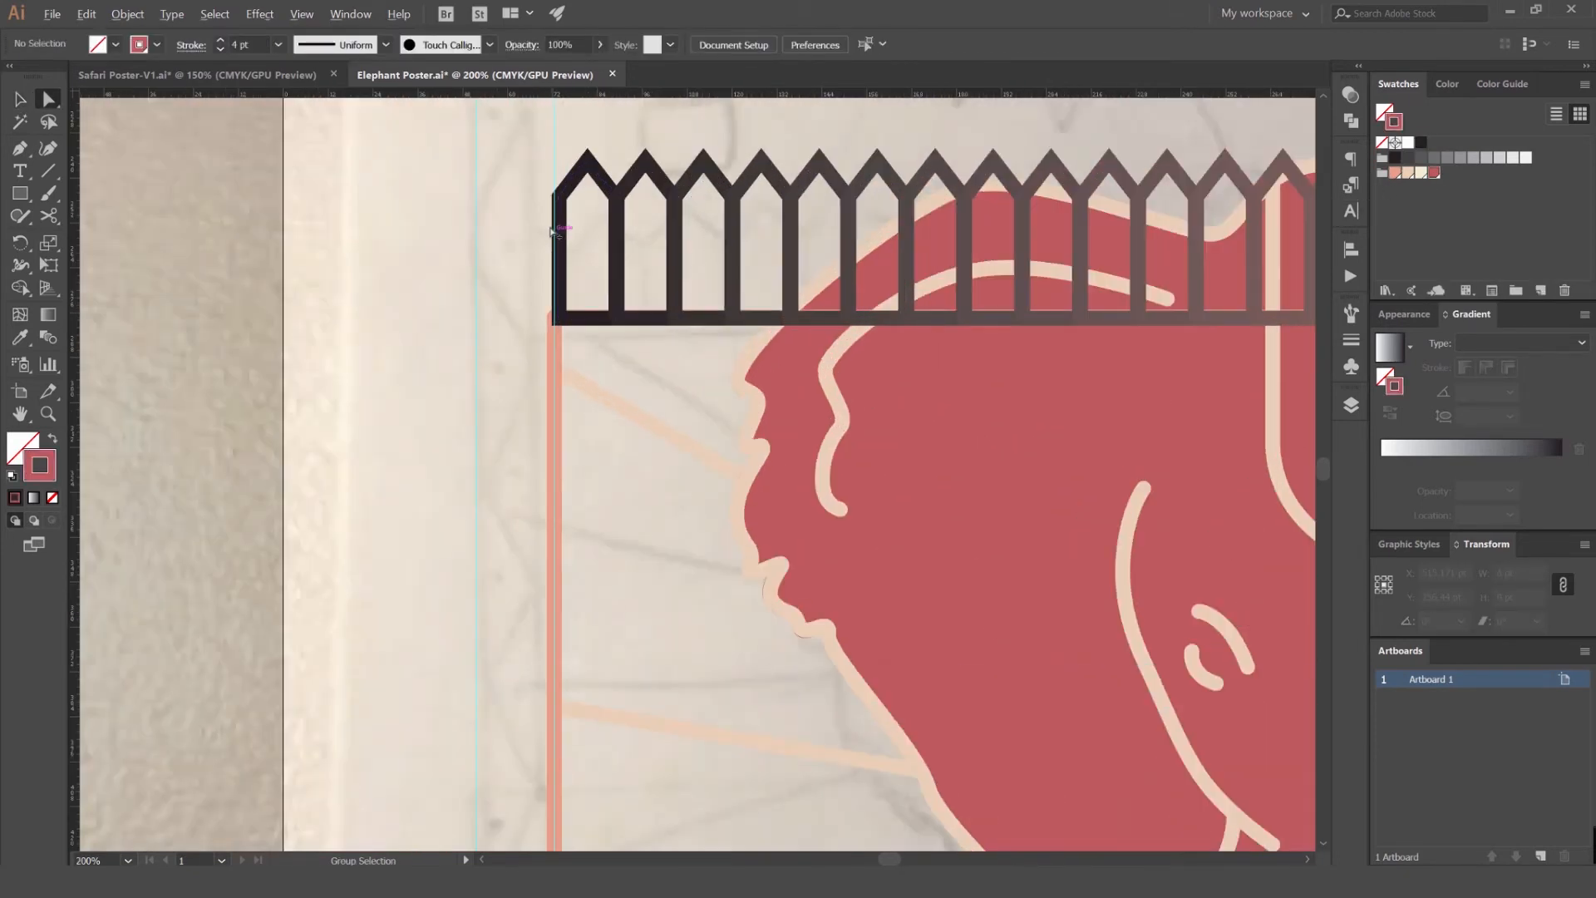
pyautogui.click(560, 241)
pyautogui.scroll(-3, 564, 258)
pyautogui.moveTo(565, 258); pyautogui.dragTo(489, 282)
pyautogui.hotkey('ctrl', 'z')
pyautogui.hotkey('ctrl', 'shift', 'z')
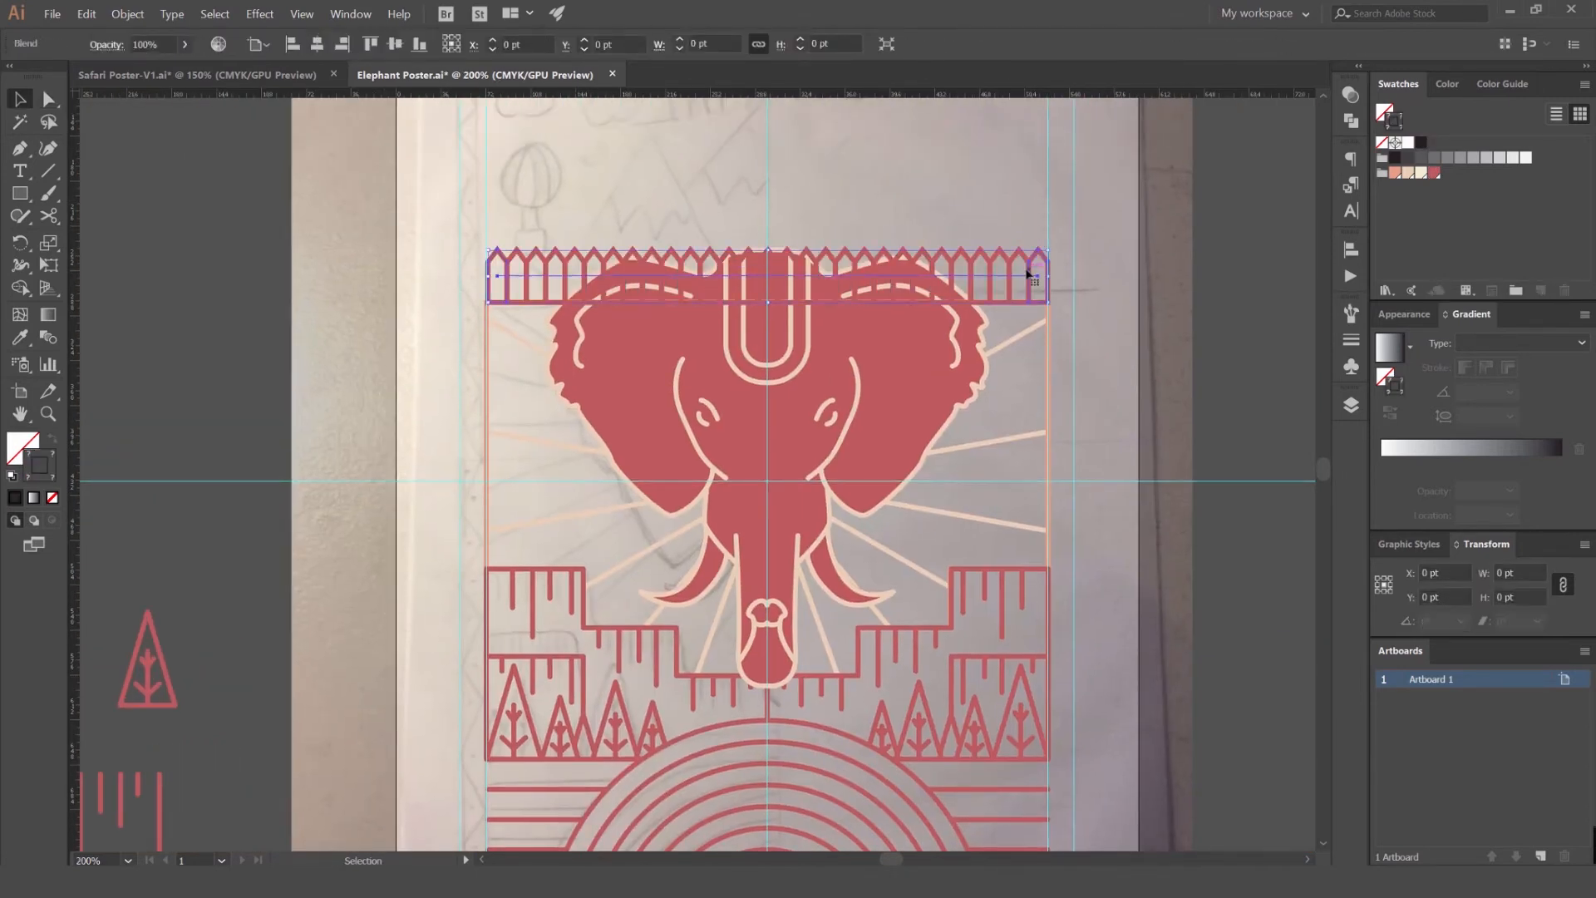
# - Send the red fence behind the elephant and the salmon frame, leaving nothing selected
pyautogui.click(1052, 214)
pyautogui.scroll(-1, 1022, 218)
pyautogui.moveTo(1016, 218); pyautogui.dragTo(949, 269)
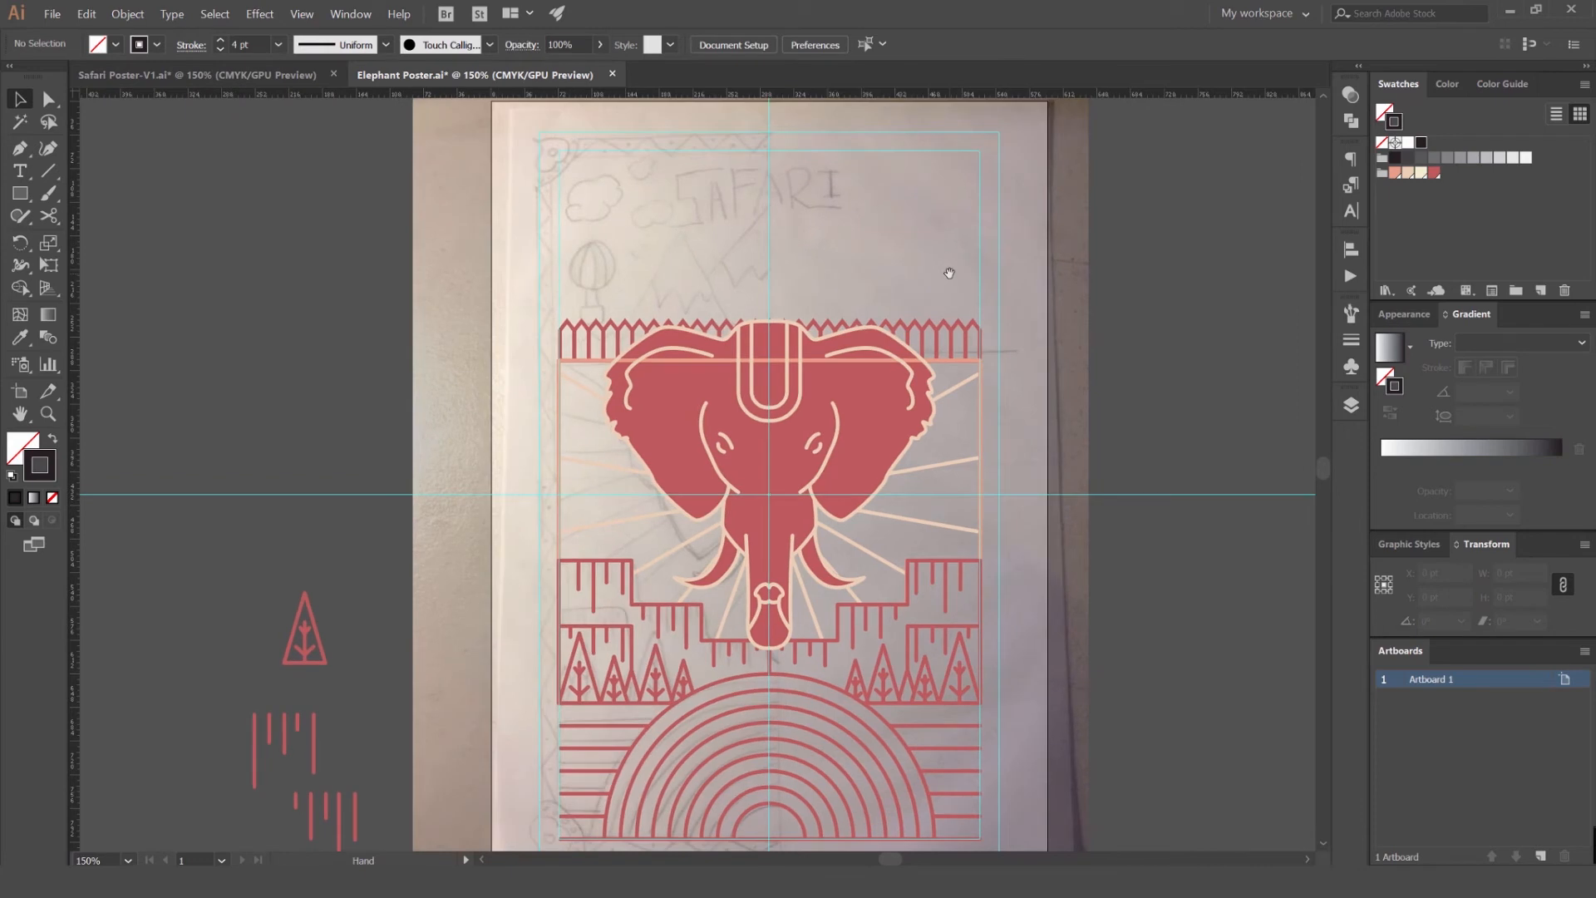
# - Draw a black-stroked circle about 50.7 pt in diameter for the sketched hot-air balloon and shift it slightly upward
pyautogui.scroll(-2, 971, 265)
pyautogui.scroll(1, 902, 254)
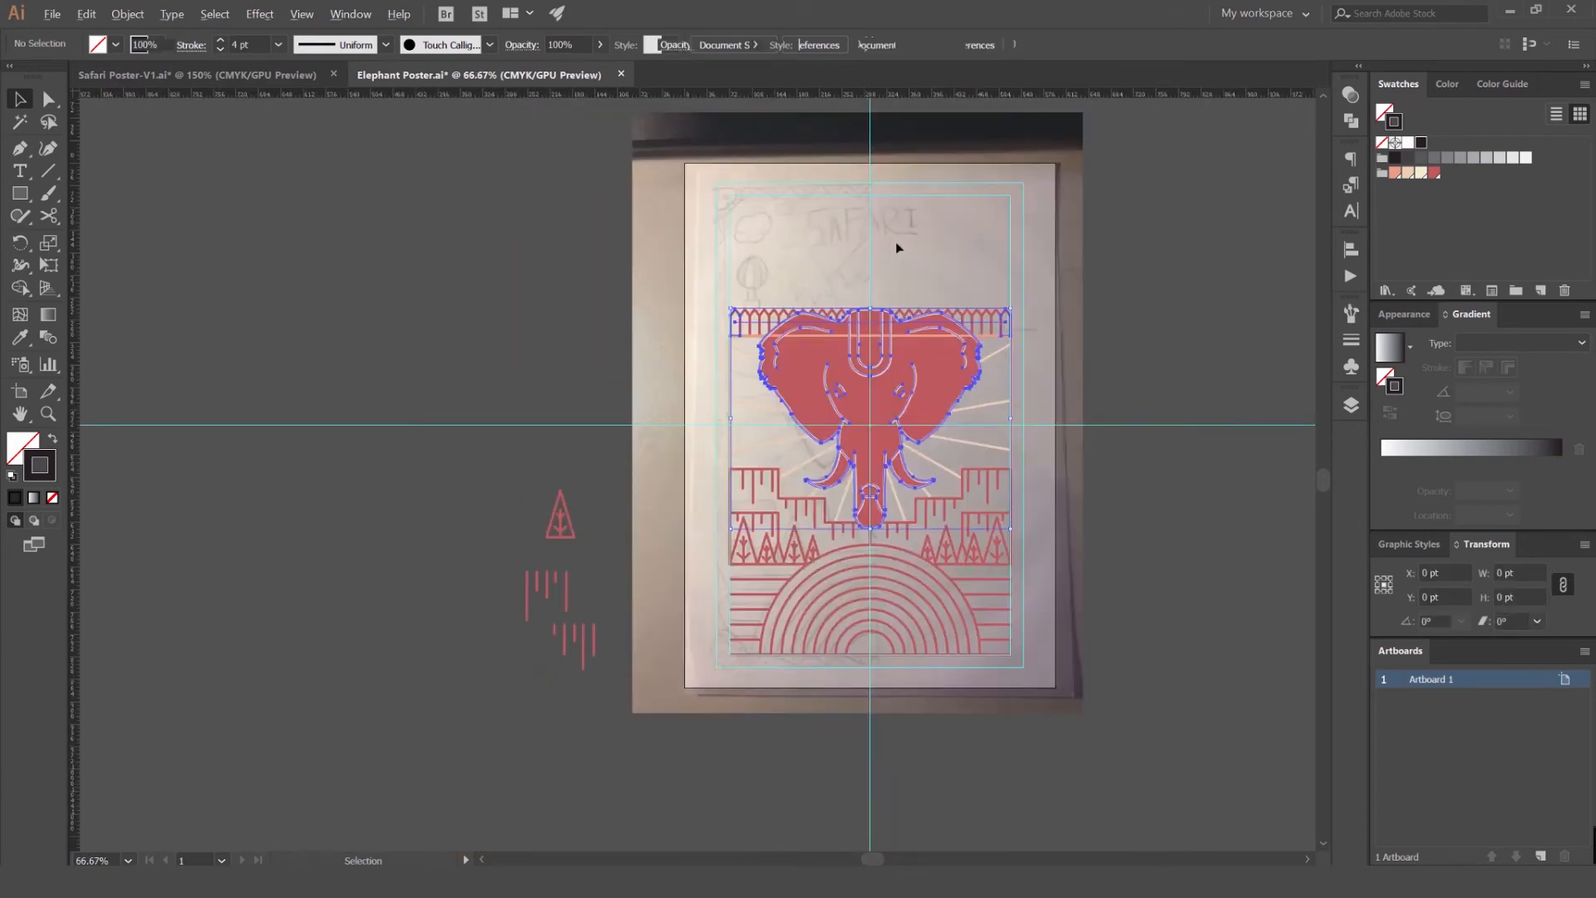
pyautogui.scroll(2, 794, 249)
pyautogui.scroll(-1, 715, 291)
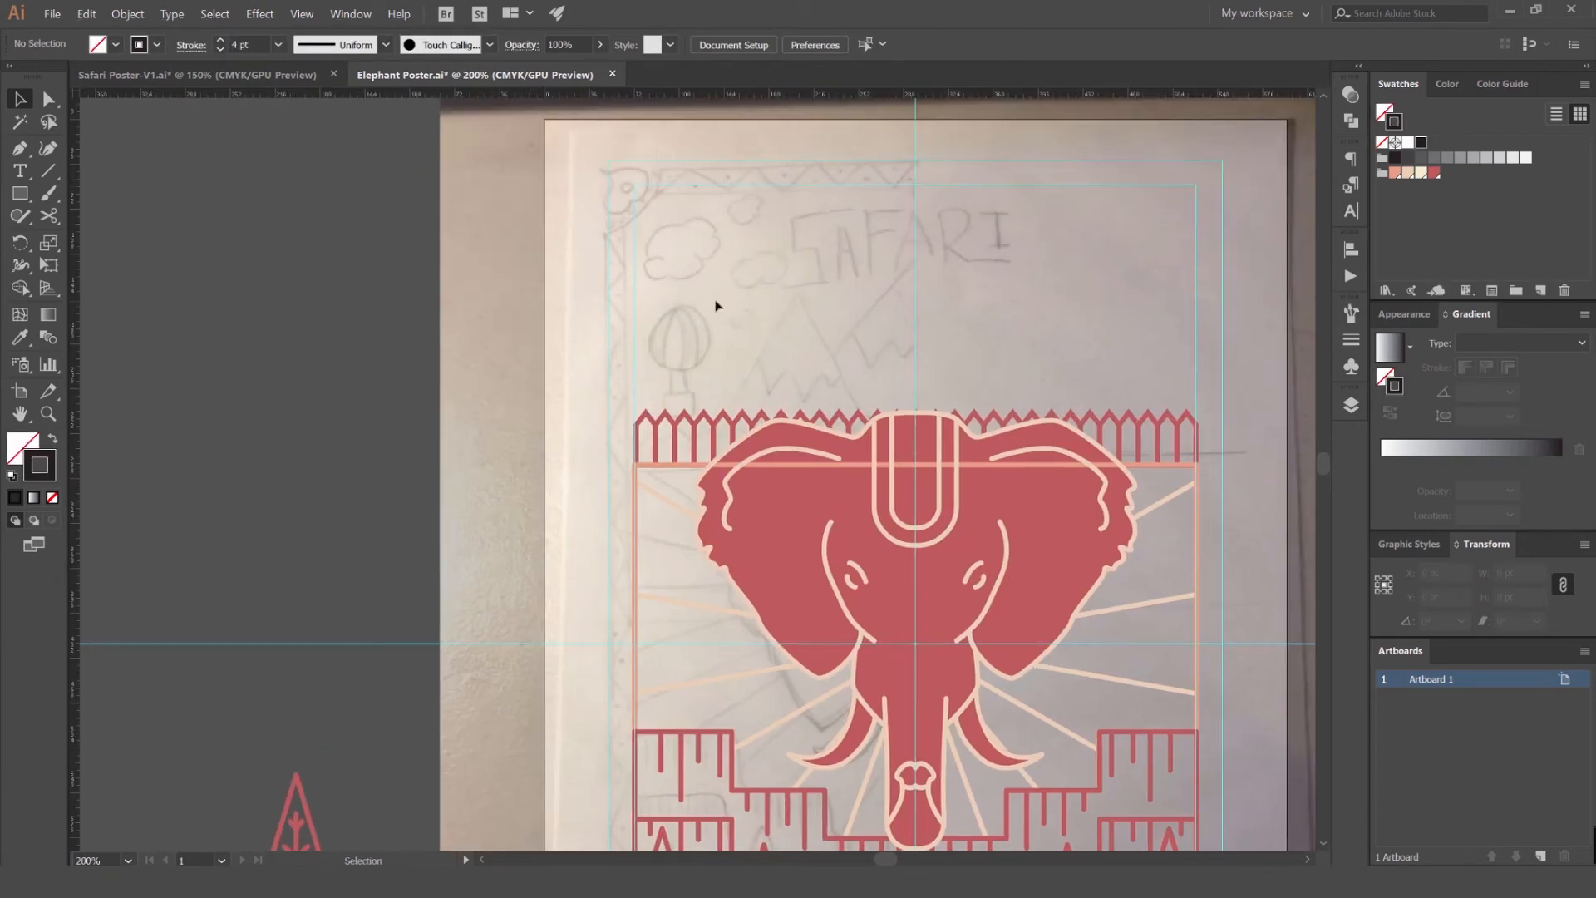
pyautogui.press('l')
pyautogui.scroll(3, 706, 324)
pyautogui.moveTo(666, 323)
pyautogui.mouseDown()
pyautogui.moveTo(688, 357)
pyautogui.moveTo(767, 399)
pyautogui.moveTo(695, 360)
pyautogui.moveTo(761, 384)
pyautogui.mouseUp()
pyautogui.press('v')
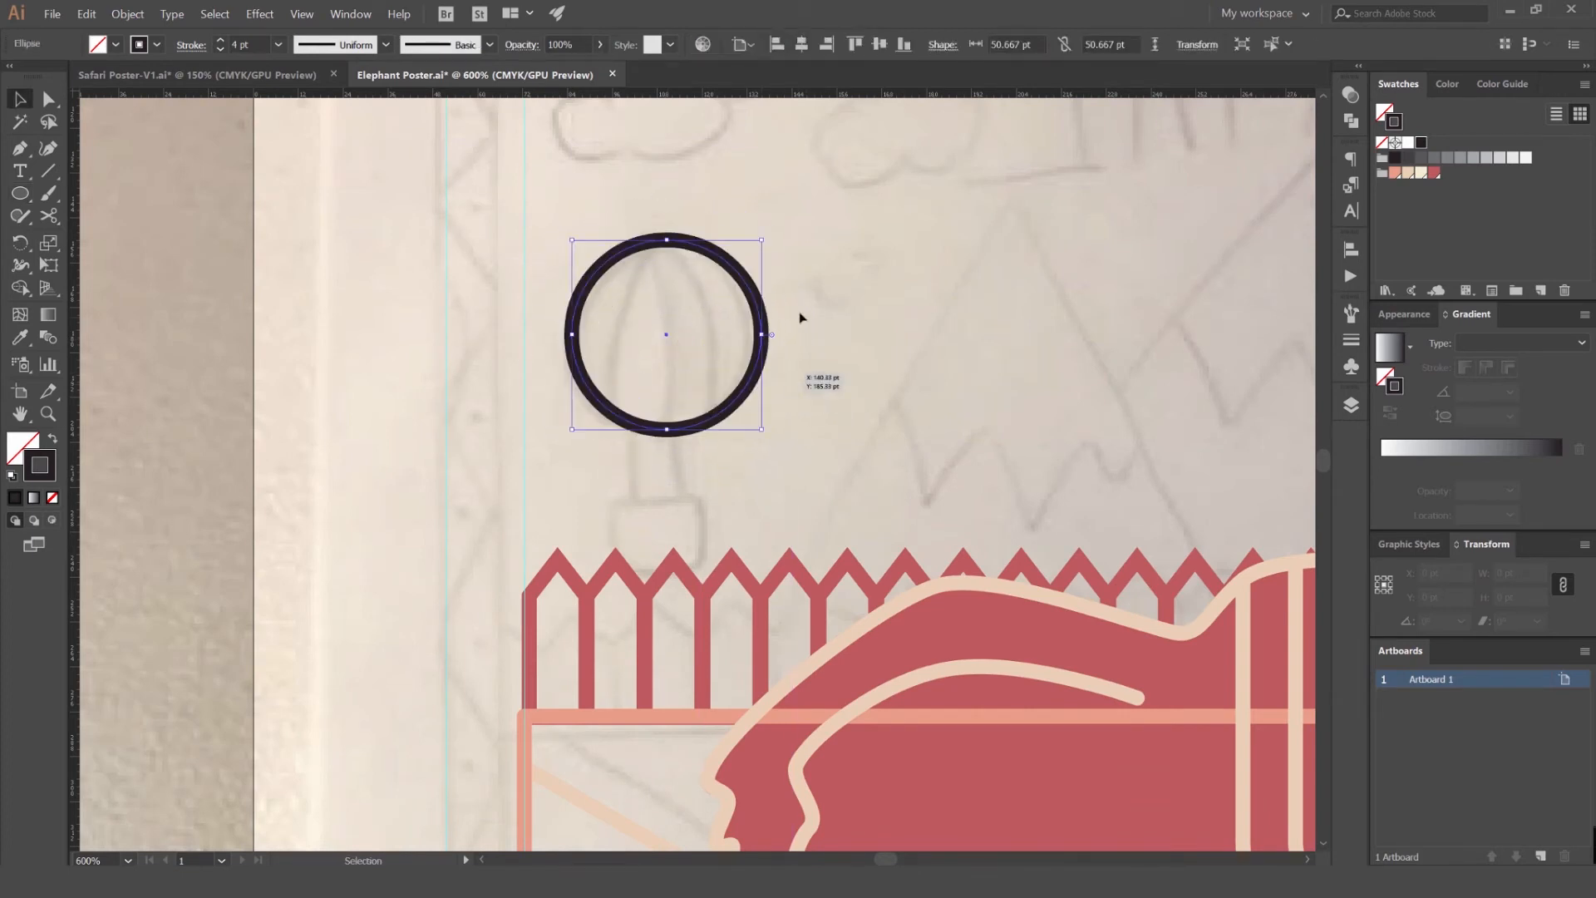
pyautogui.moveTo(756, 306); pyautogui.dragTo(756, 221)
pyautogui.click(798, 276)
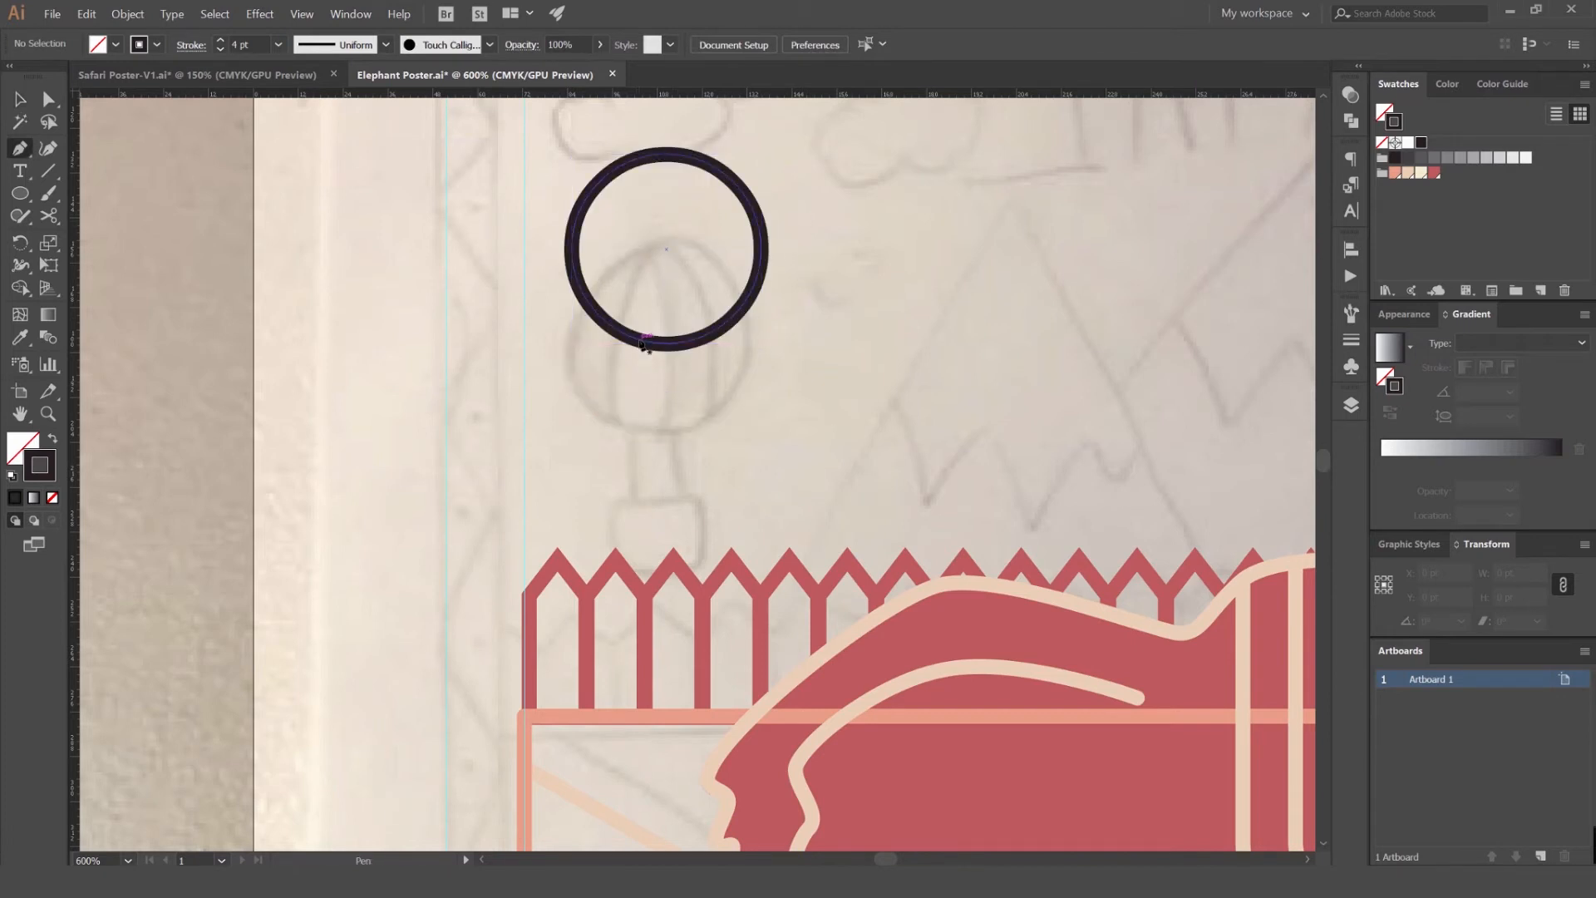
# - Draw a vertical line about 26 pt long down from the balloon circle, just left of its lowest point
pyautogui.moveTo(650, 445); pyautogui.dragTo(653, 443)
pyautogui.press('v')
pyautogui.click(681, 399)
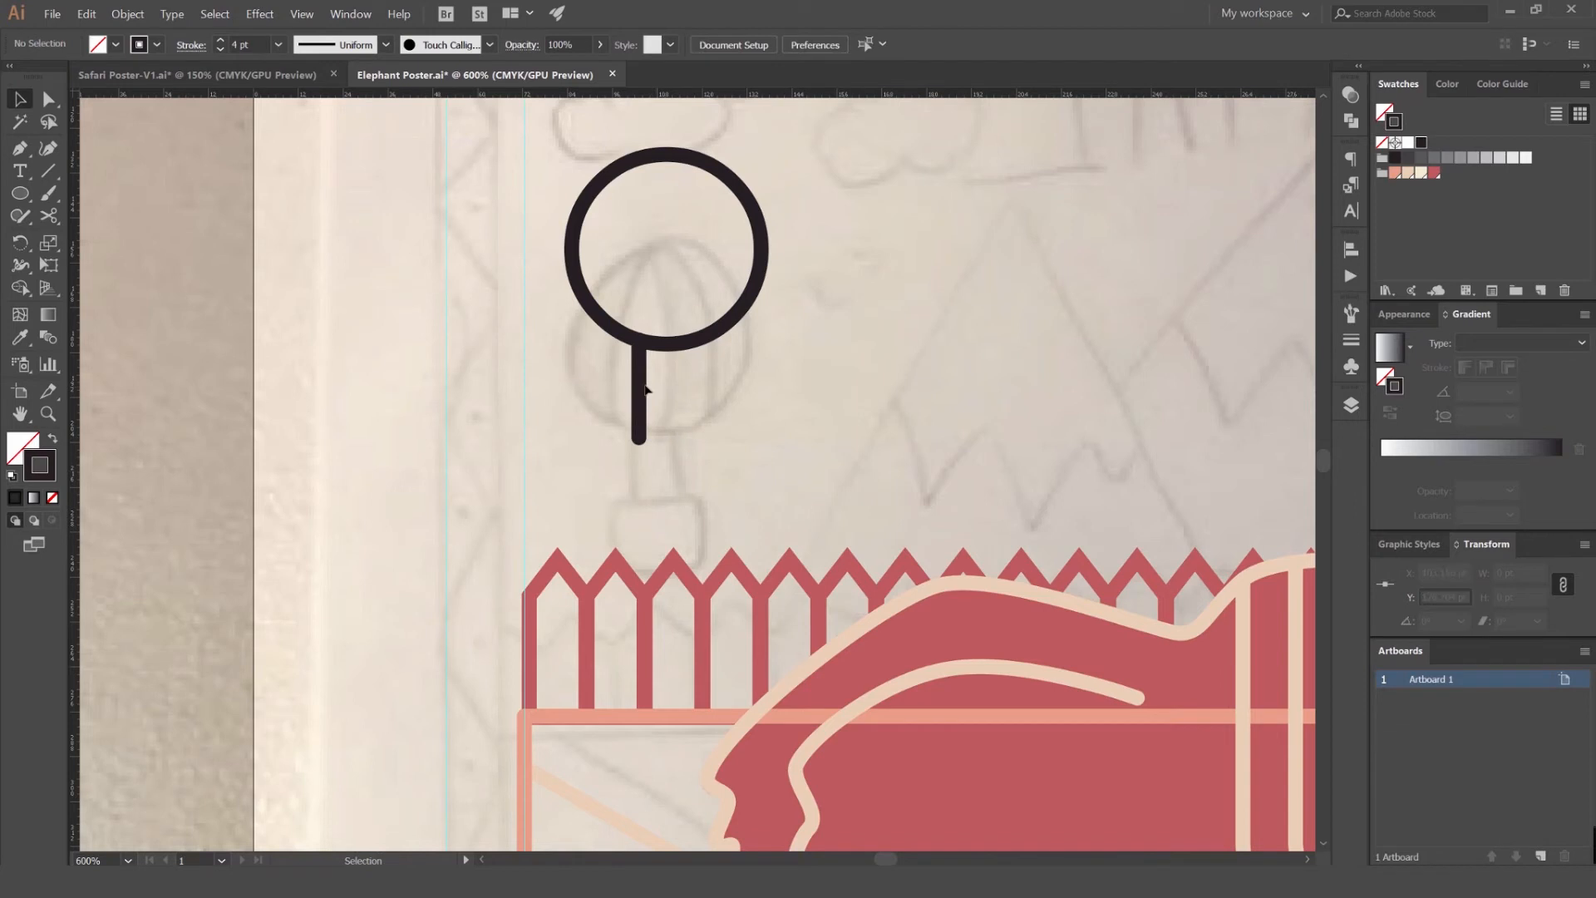
# - Reflect a copy of the vertical line across the balloon circle's bottom anchor to form the second rope
pyautogui.scroll(2, 638, 387)
pyautogui.click(639, 382)
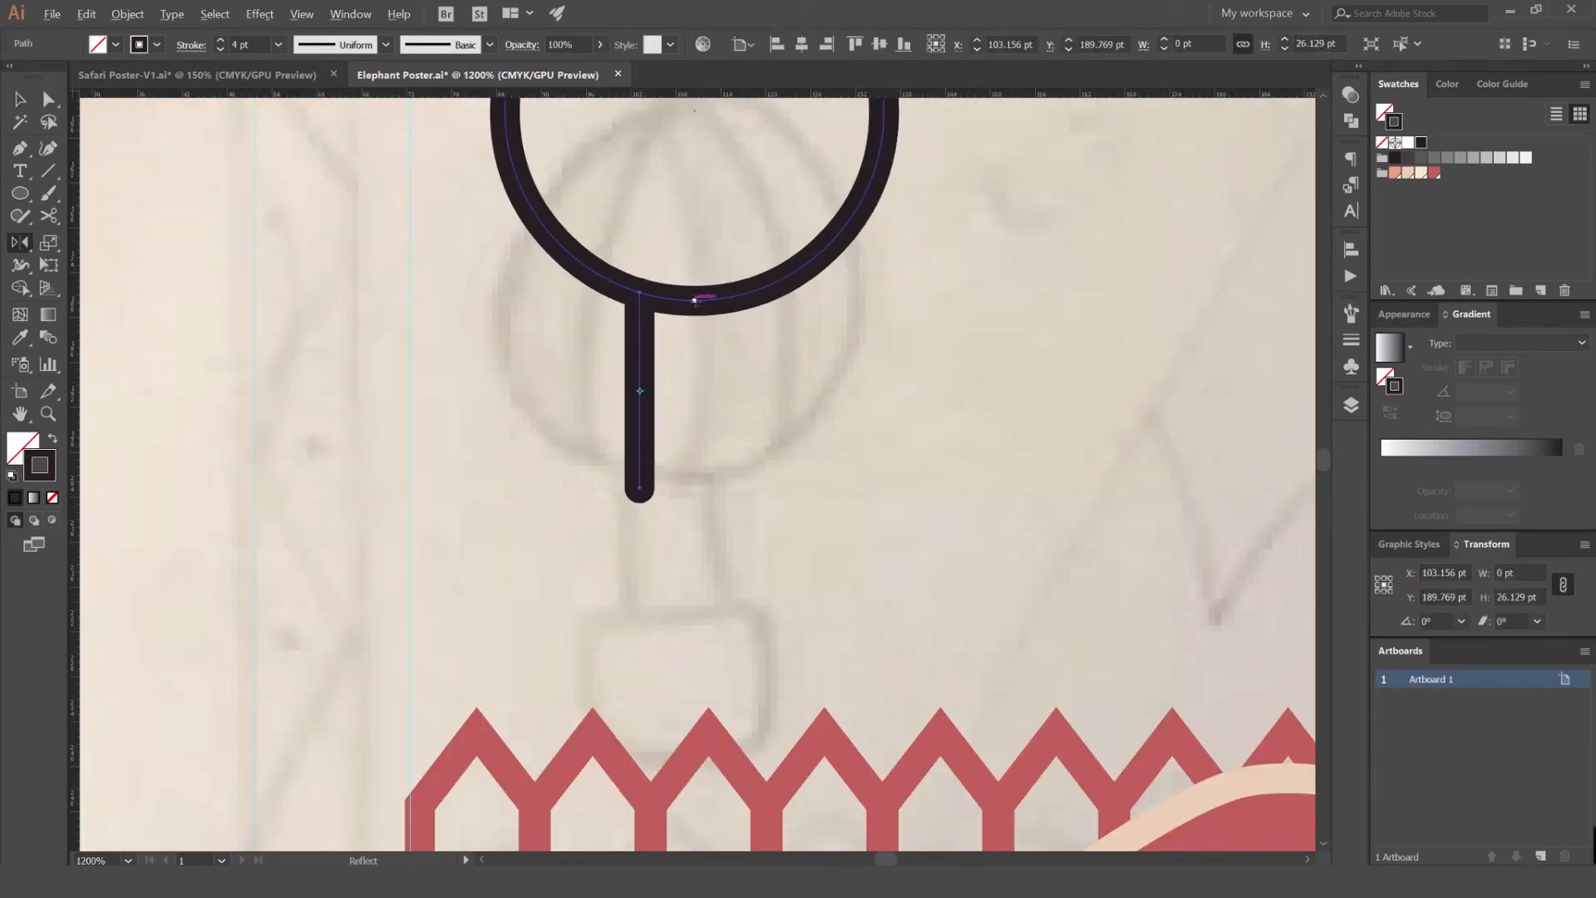
pyautogui.keyDown('alt'); pyautogui.click(694, 300); pyautogui.keyUp('alt')
pyautogui.hotkey('alt', 'c')
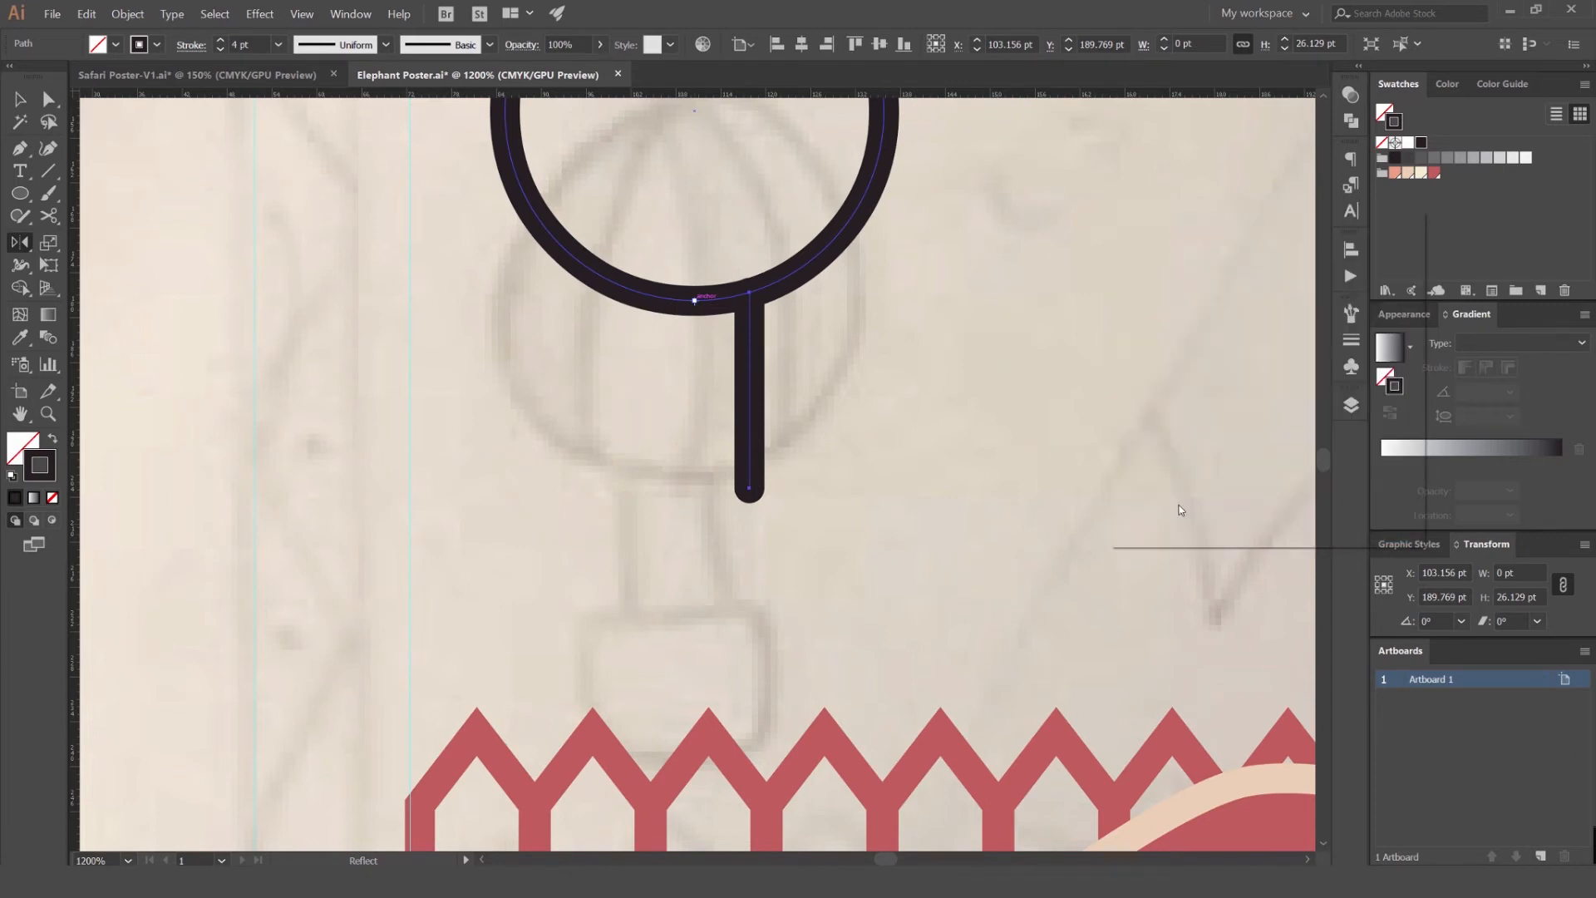
pyautogui.press('v')
# - Adjust the two balloon ropes so their tops sit in the circle's outline and their lower ends are shorter
pyautogui.press('a')
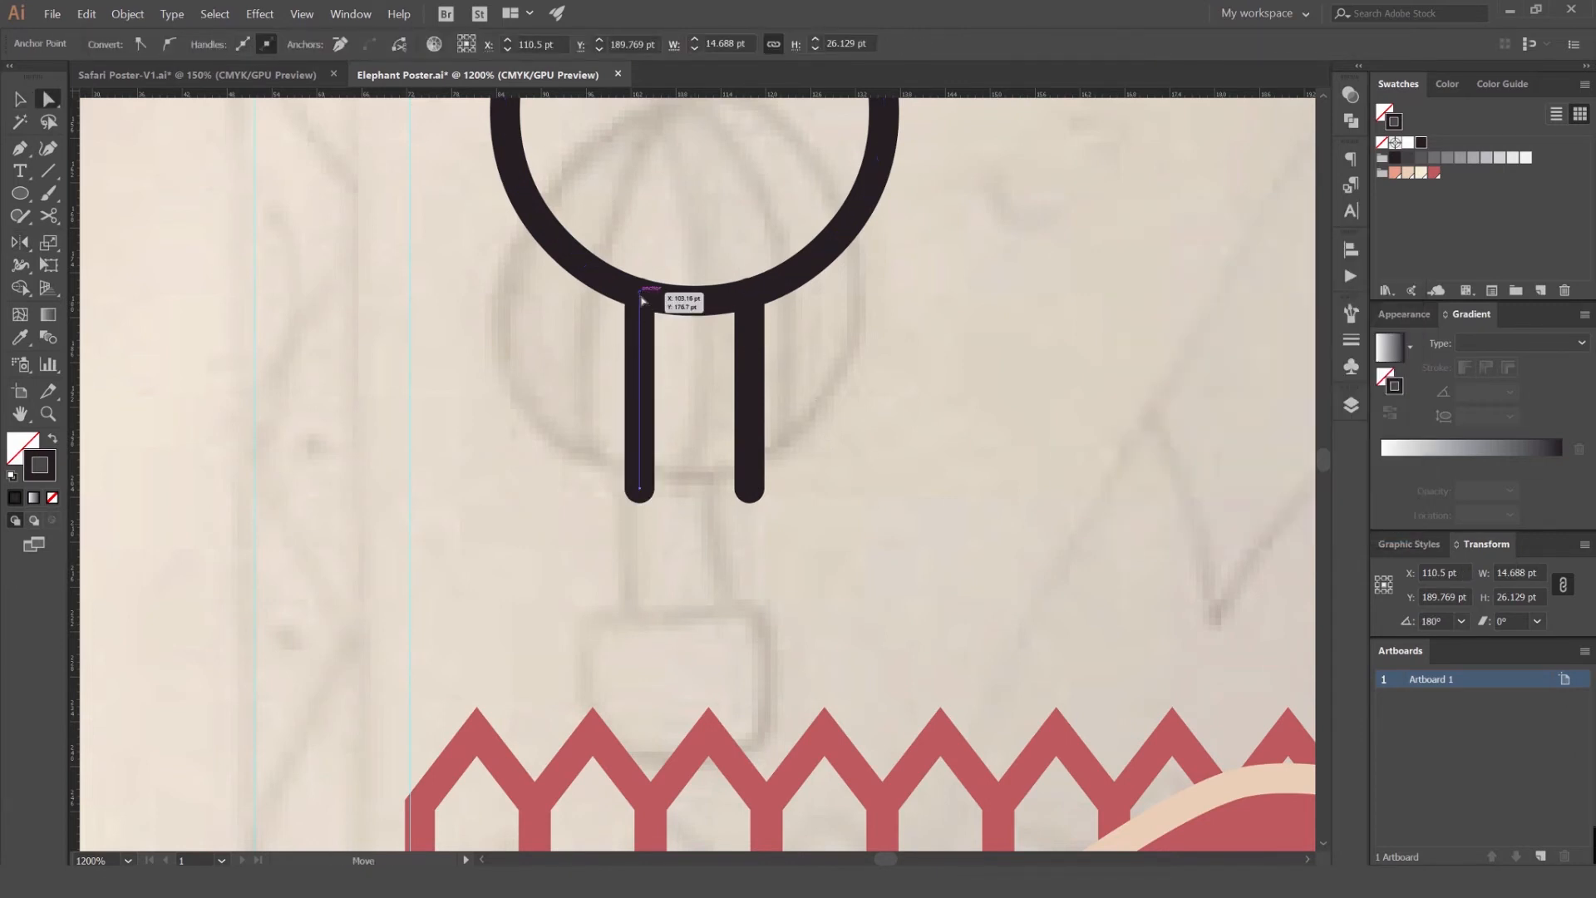
pyautogui.moveTo(750, 293); pyautogui.dragTo(752, 302)
pyautogui.click(881, 381)
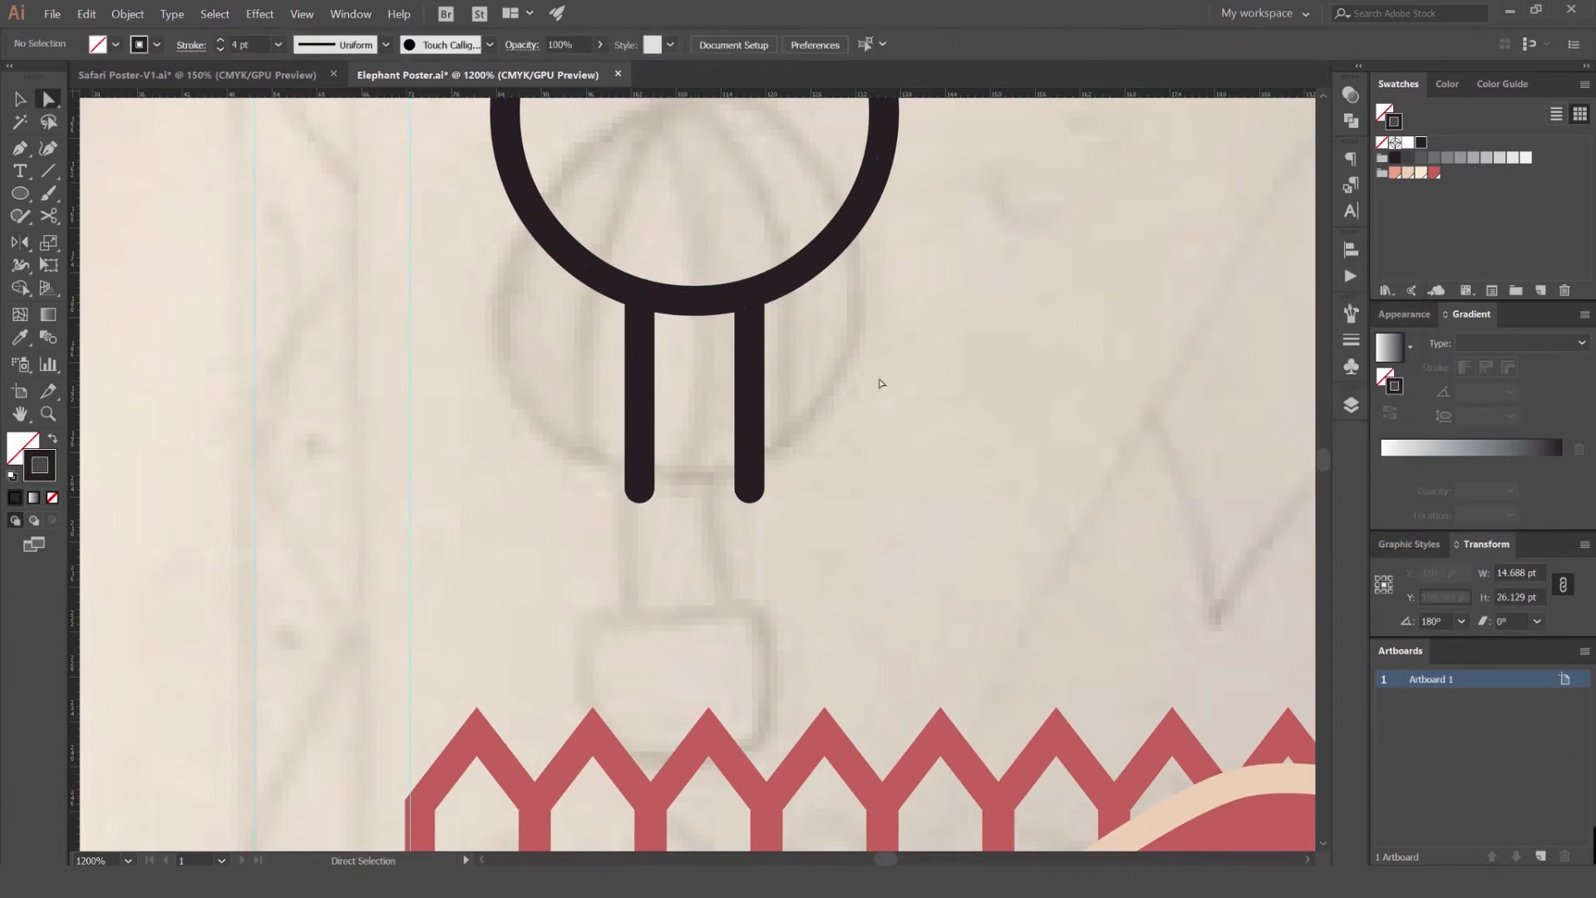
pyautogui.press('v')
pyautogui.moveTo(820, 468); pyautogui.dragTo(581, 534)
pyautogui.press('Up')
pyautogui.press('a')
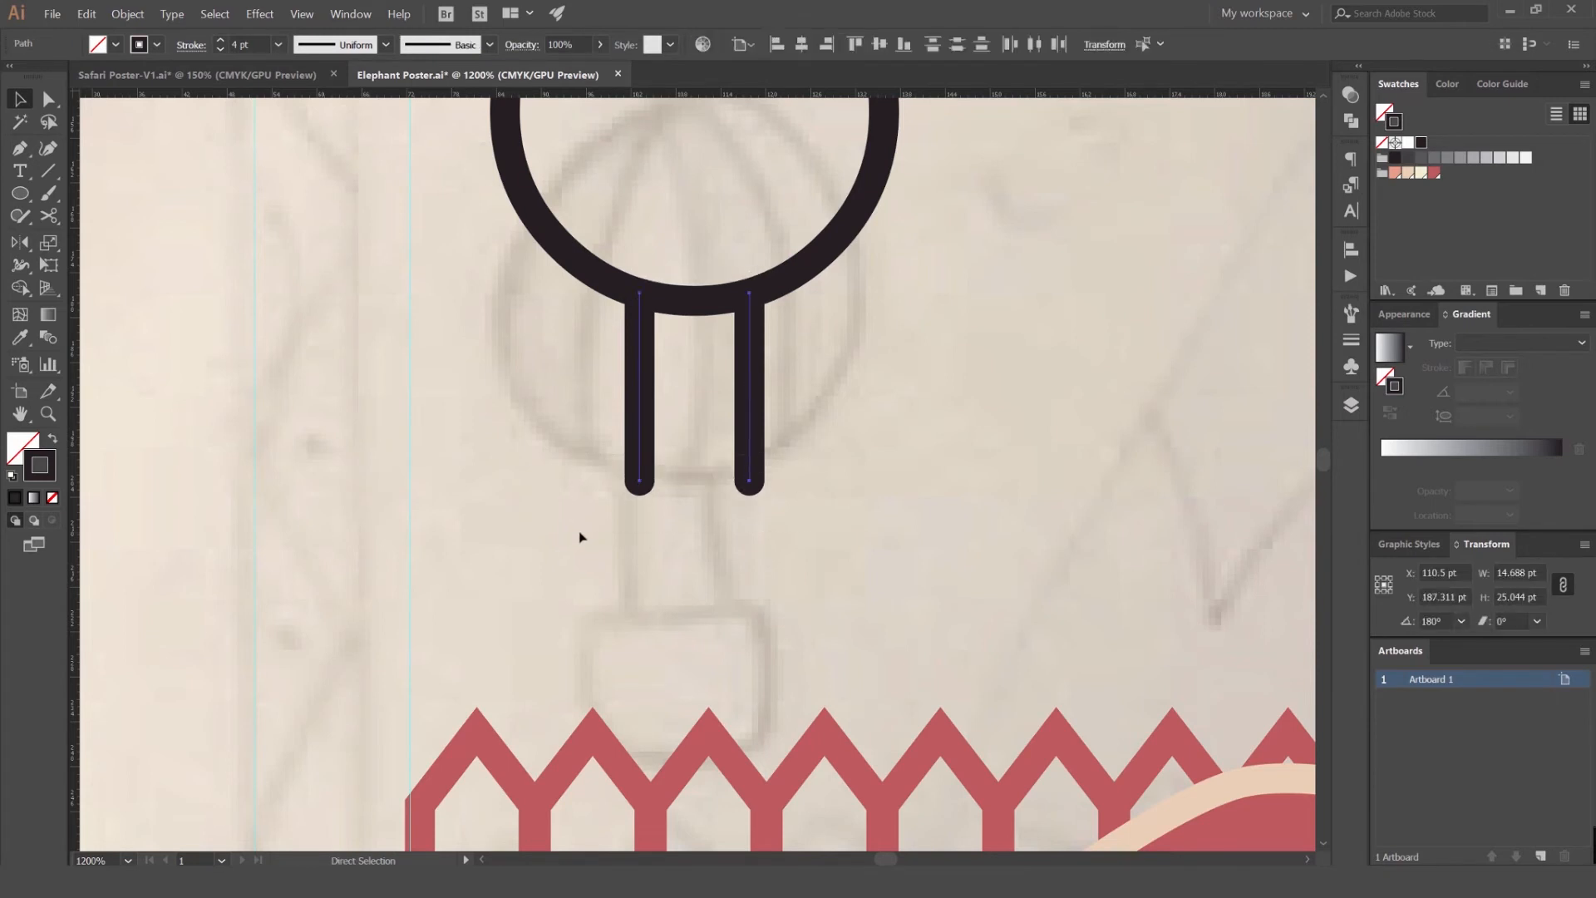
pyautogui.moveTo(833, 483); pyautogui.dragTo(577, 546)
pyautogui.press('Up')
pyautogui.press('Up')
pyautogui.hotkey('ctrl', 'z')
pyautogui.press('a')
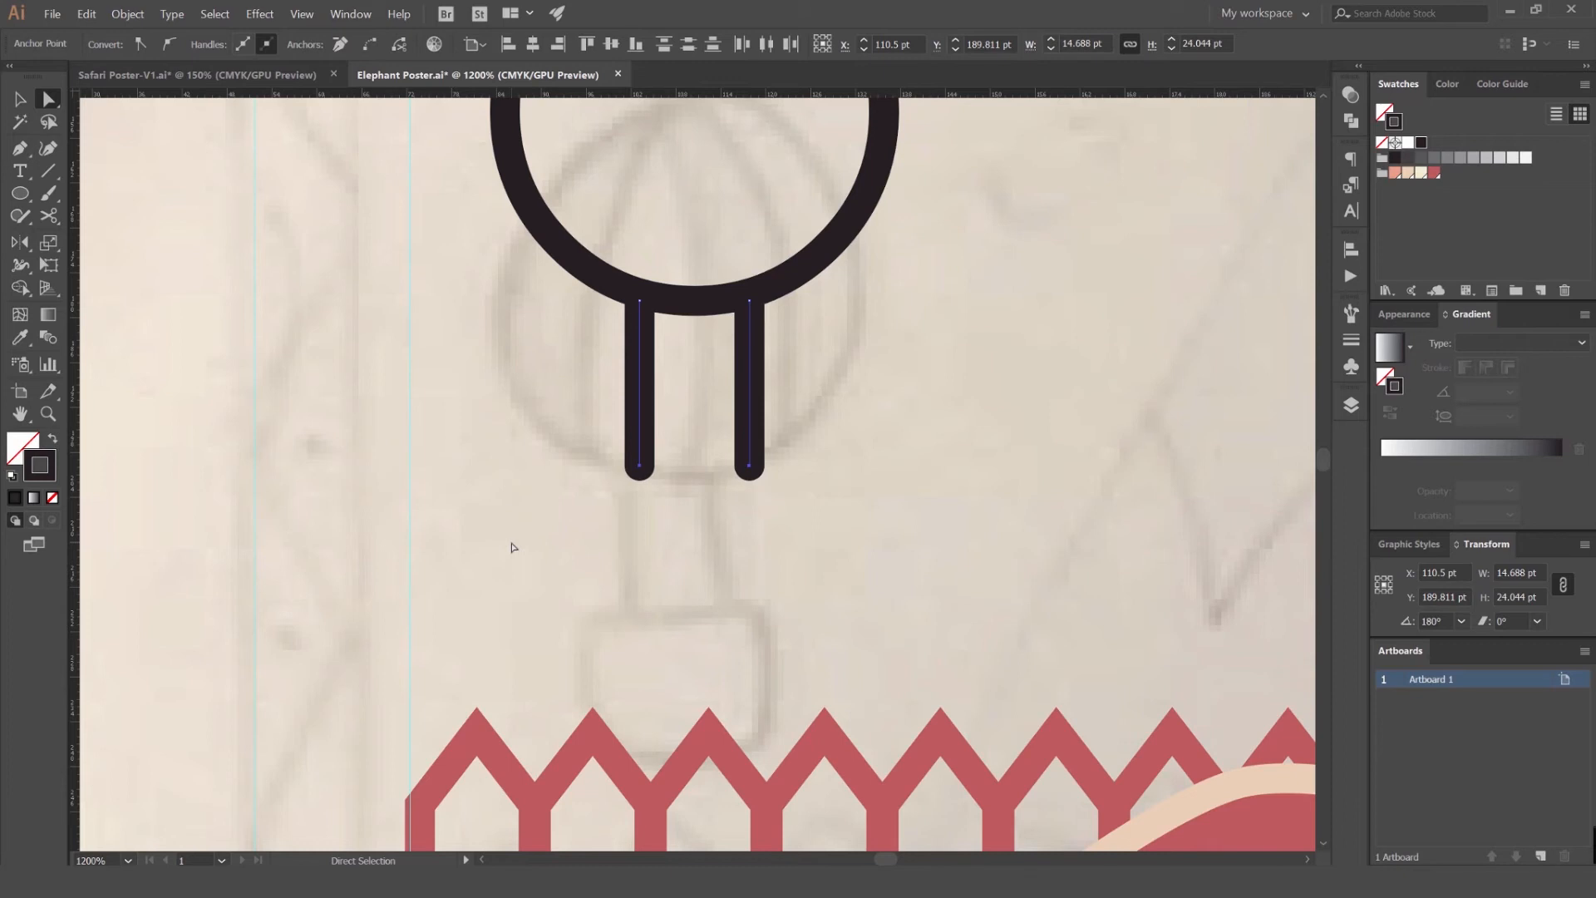
# - Draw a 30 by 23.667 pt rectangle as the balloon's basket and seat it against the ropes' lower ends
pyautogui.click(716, 596)
pyautogui.moveTo(766, 566); pyautogui.dragTo(854, 549)
pyautogui.press('m')
pyautogui.press('v')
pyautogui.moveTo(860, 406); pyautogui.dragTo(859, 375)
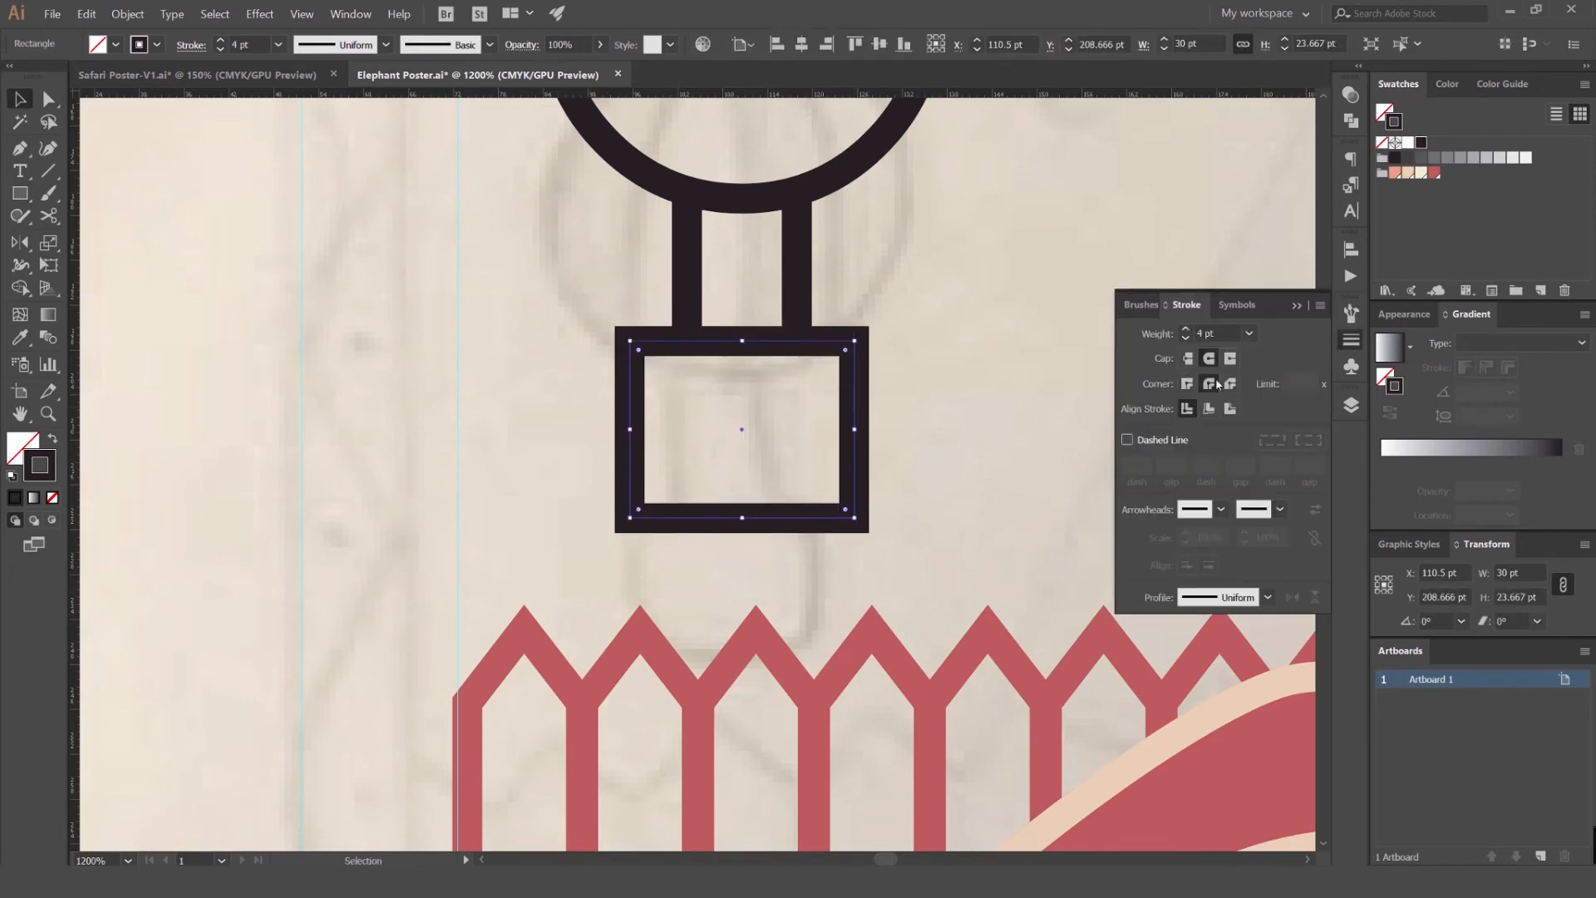
# - Give the basket rectangle's 4 pt stroke round joins
pyautogui.click(1210, 383)
pyautogui.click(1349, 339)
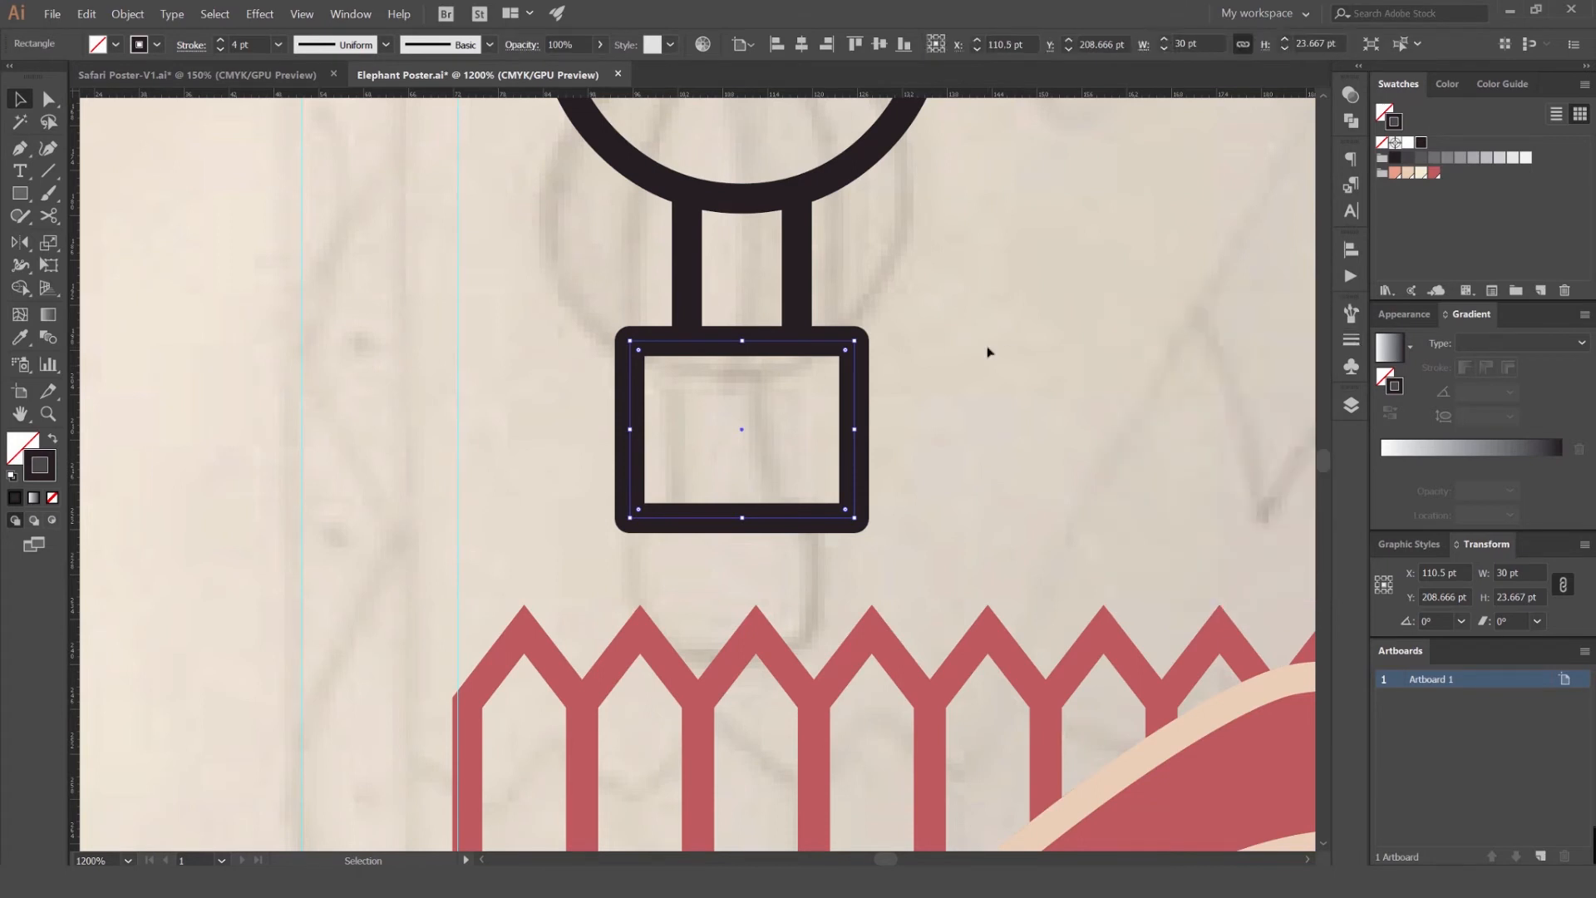
pyautogui.click(987, 353)
# - Round the basket's two lower corners to a 15 pt radius
pyautogui.press('a')
pyautogui.click(856, 342)
pyautogui.click(927, 458)
pyautogui.moveTo(567, 547); pyautogui.dragTo(567, 546)
pyautogui.click(945, 468)
pyautogui.moveTo(913, 477); pyautogui.dragTo(543, 548)
pyautogui.moveTo(841, 505); pyautogui.dragTo(748, 249)
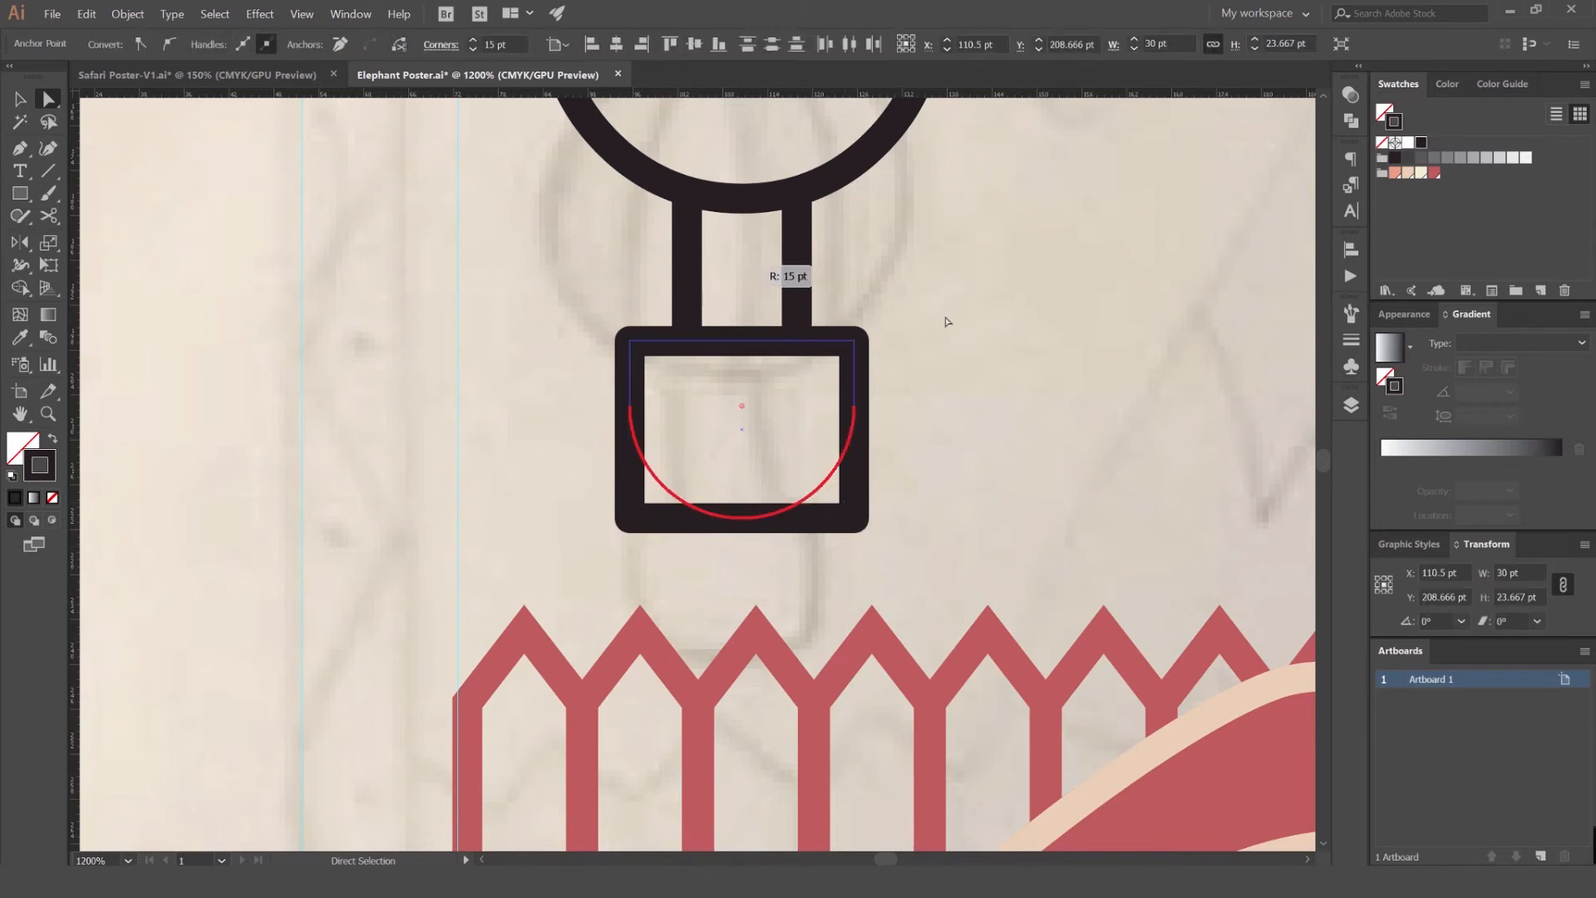
pyautogui.click(947, 325)
pyautogui.press('v')
# - Select the whole balloon, including its circle, ropes and basket
pyautogui.scroll(-5, 911, 414)
pyautogui.moveTo(956, 295); pyautogui.dragTo(905, 324)
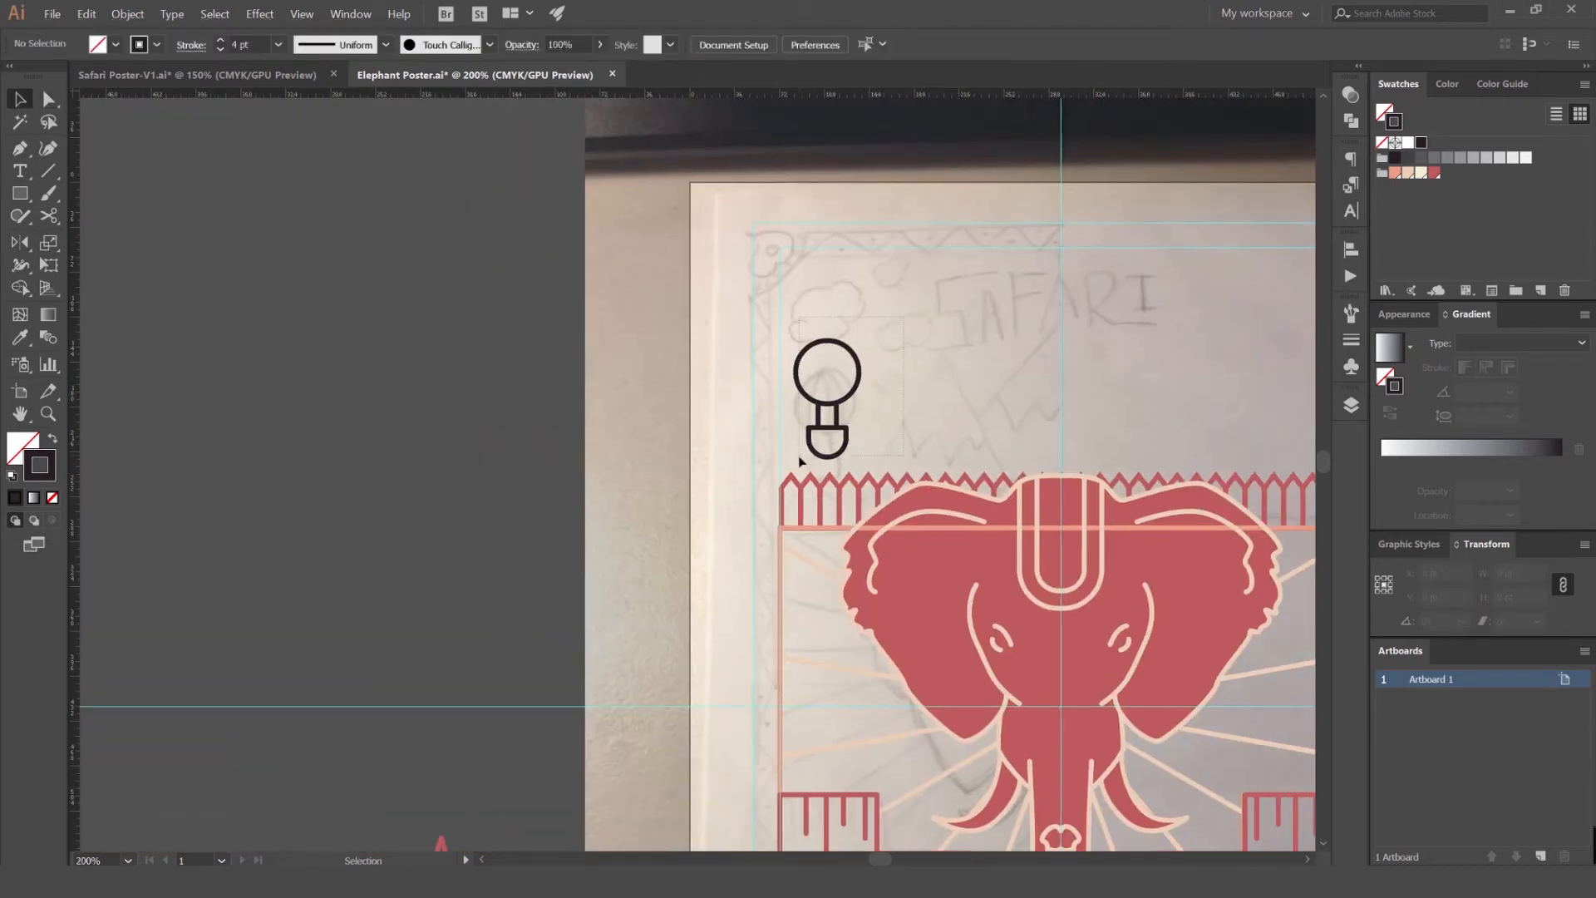
pyautogui.click(808, 453)
pyautogui.scroll(2, 862, 357)
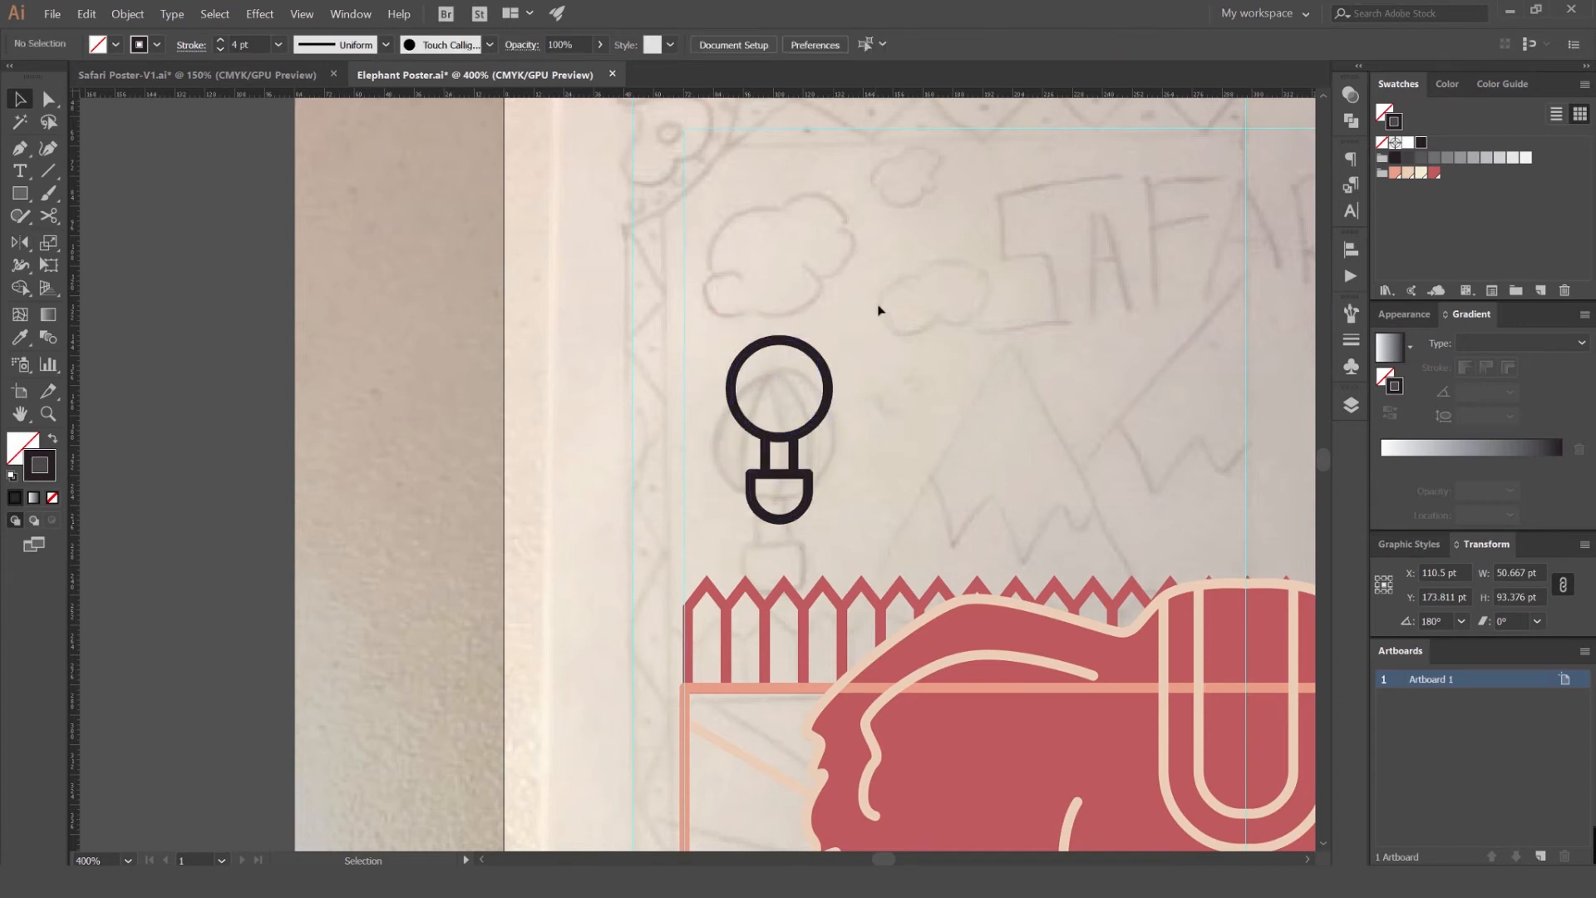
# - Scale the balloon down to about 47 by 86.6 pt and nudge it up 3 pt
pyautogui.moveTo(830, 340); pyautogui.dragTo(852, 327)
pyautogui.moveTo(864, 335); pyautogui.dragTo(810, 356)
pyautogui.press('Up')
pyautogui.press('Up')
pyautogui.press('Up')
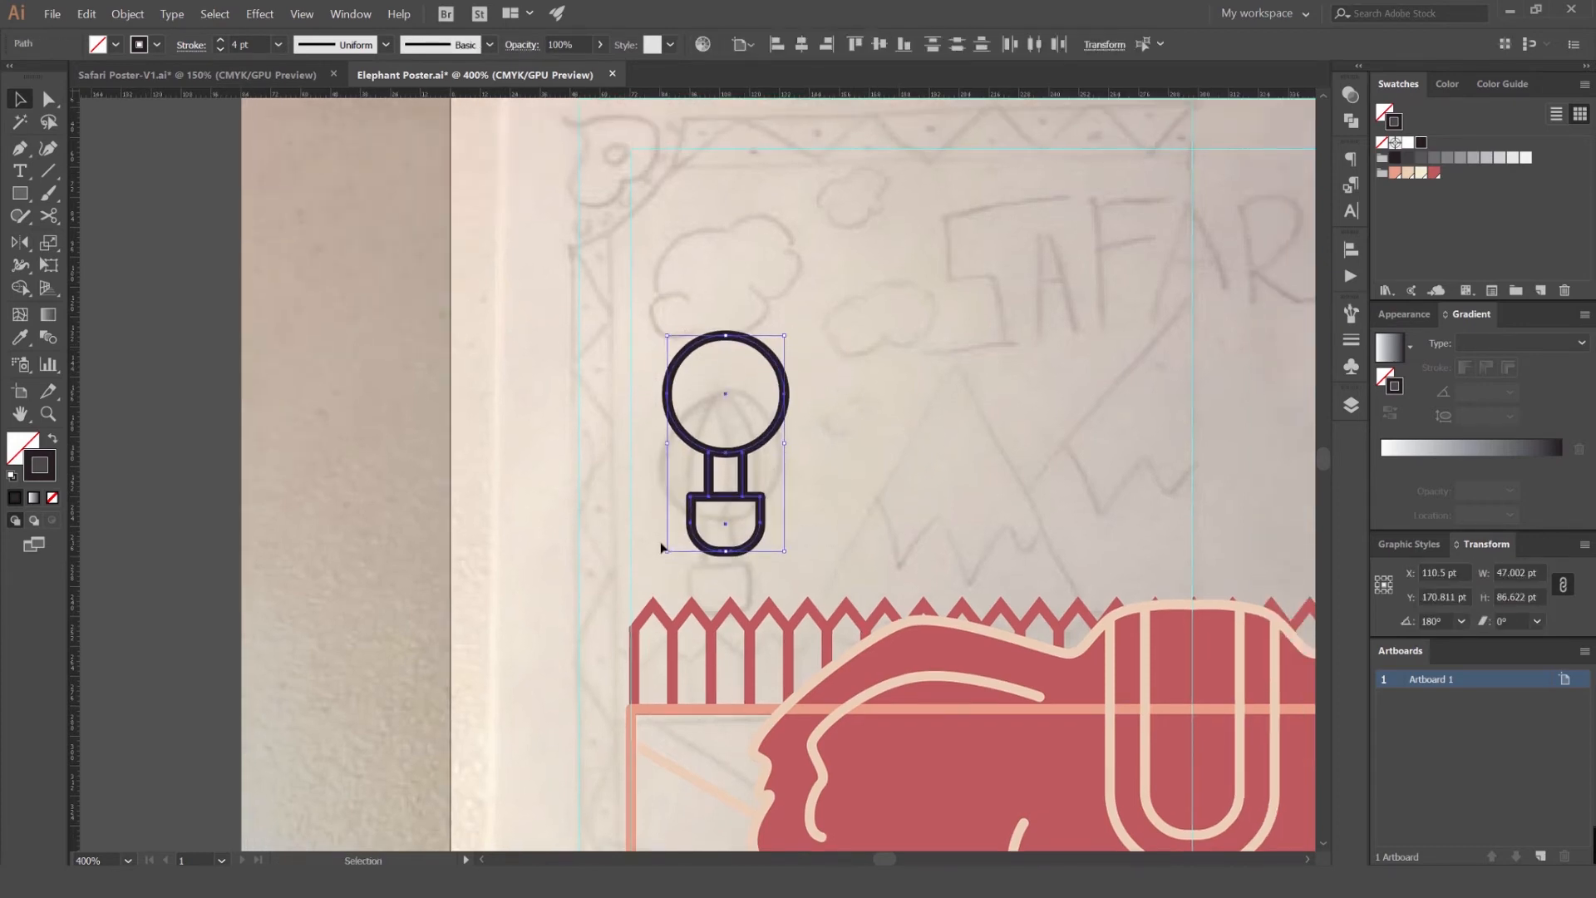
# - Draw a triangle about 160 by 139 pt on the empty canvas beside the poster for the mountain
pyautogui.scroll(-2, 816, 329)
pyautogui.moveTo(773, 316); pyautogui.dragTo(712, 304)
pyautogui.scroll(1, 734, 341)
pyautogui.moveTo(641, 363); pyautogui.dragTo(641, 296)
pyautogui.moveTo(459, 323); pyautogui.dragTo(876, 324)
pyautogui.scroll(-1, 876, 325)
pyautogui.moveTo(734, 332); pyautogui.dragTo(483, 349)
pyautogui.moveTo(574, 312); pyautogui.dragTo(606, 317)
pyautogui.moveTo(27, 202); pyautogui.dragTo(128, 271)
pyautogui.moveTo(536, 380); pyautogui.dragTo(642, 459)
pyautogui.press('v')
pyautogui.click(482, 331)
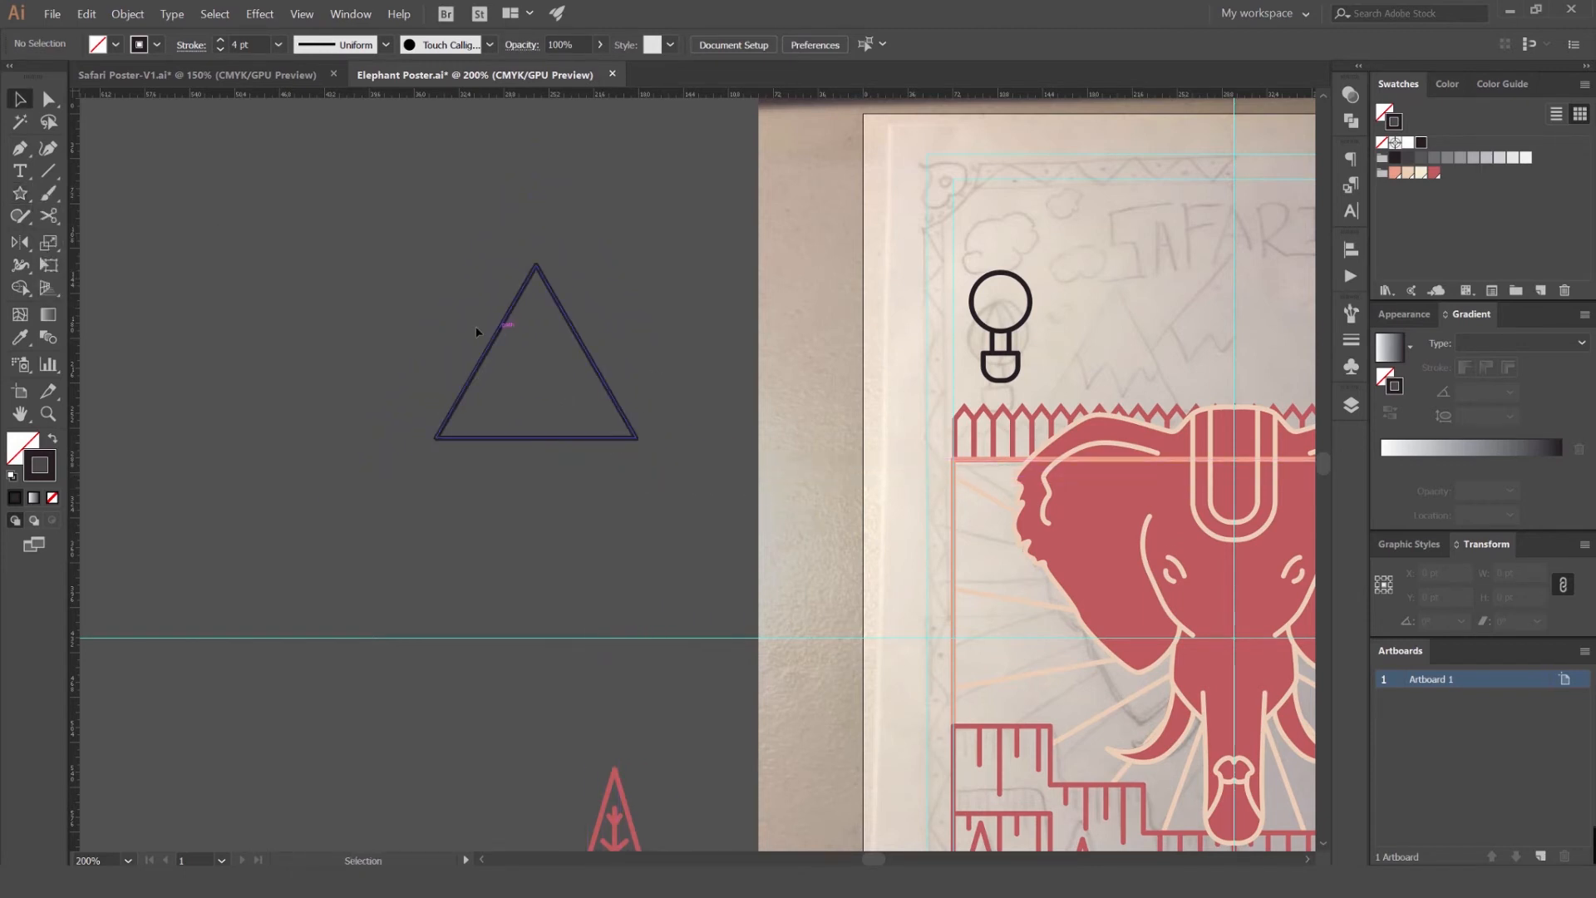
# - Outline a closed shape with the Pen tool, zigzagging across the triangle's lower part and looping around outside its peak
pyautogui.scroll(1, 481, 332)
pyautogui.click(450, 324)
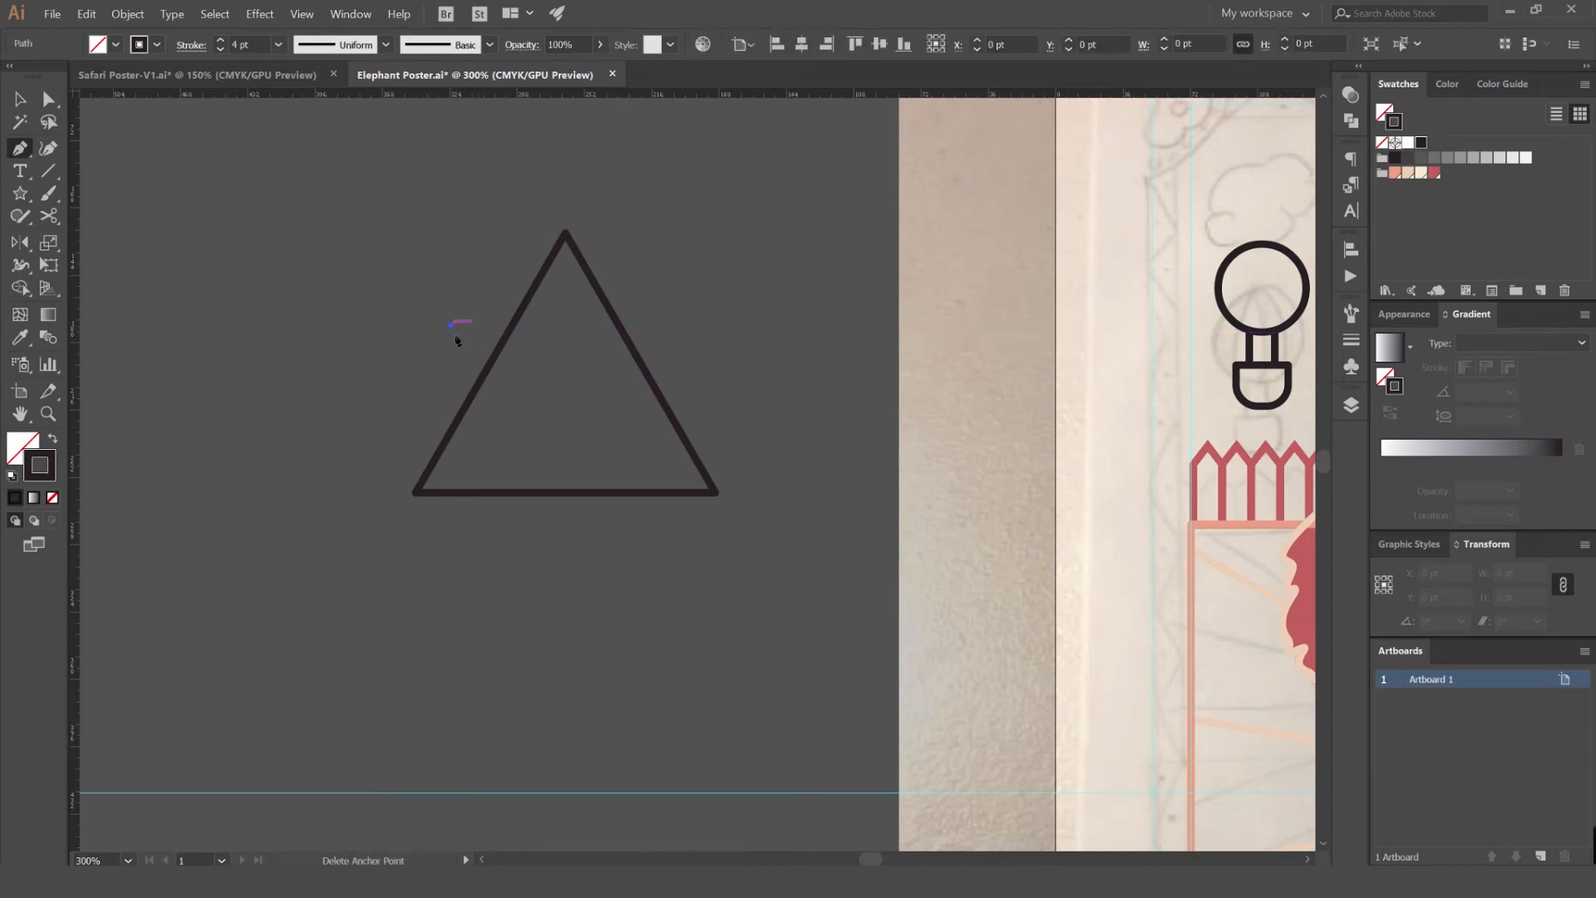
pyautogui.click(505, 453)
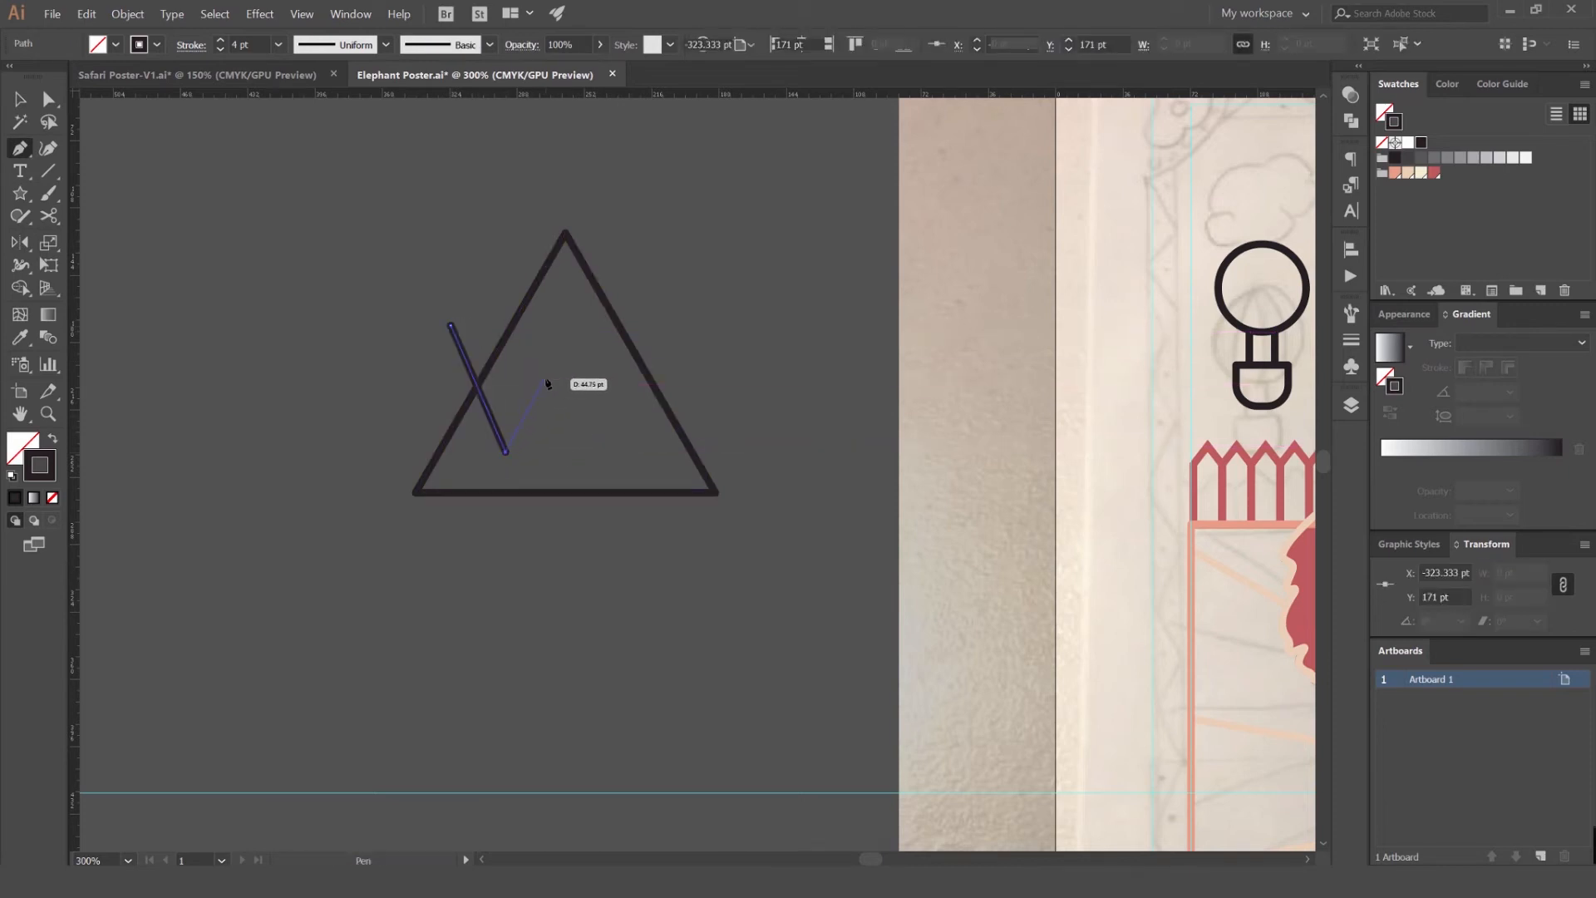
pyautogui.click(546, 379)
pyautogui.click(596, 441)
pyautogui.click(625, 386)
pyautogui.click(686, 441)
pyautogui.click(746, 339)
pyautogui.click(632, 186)
pyautogui.click(488, 177)
# - Remove the zigzag shape's area outside the triangle with Shape Builder, leaving a snow-capped mountain
pyautogui.moveTo(625, 244); pyautogui.dragTo(415, 394)
pyautogui.hotkey('shift', 'm')
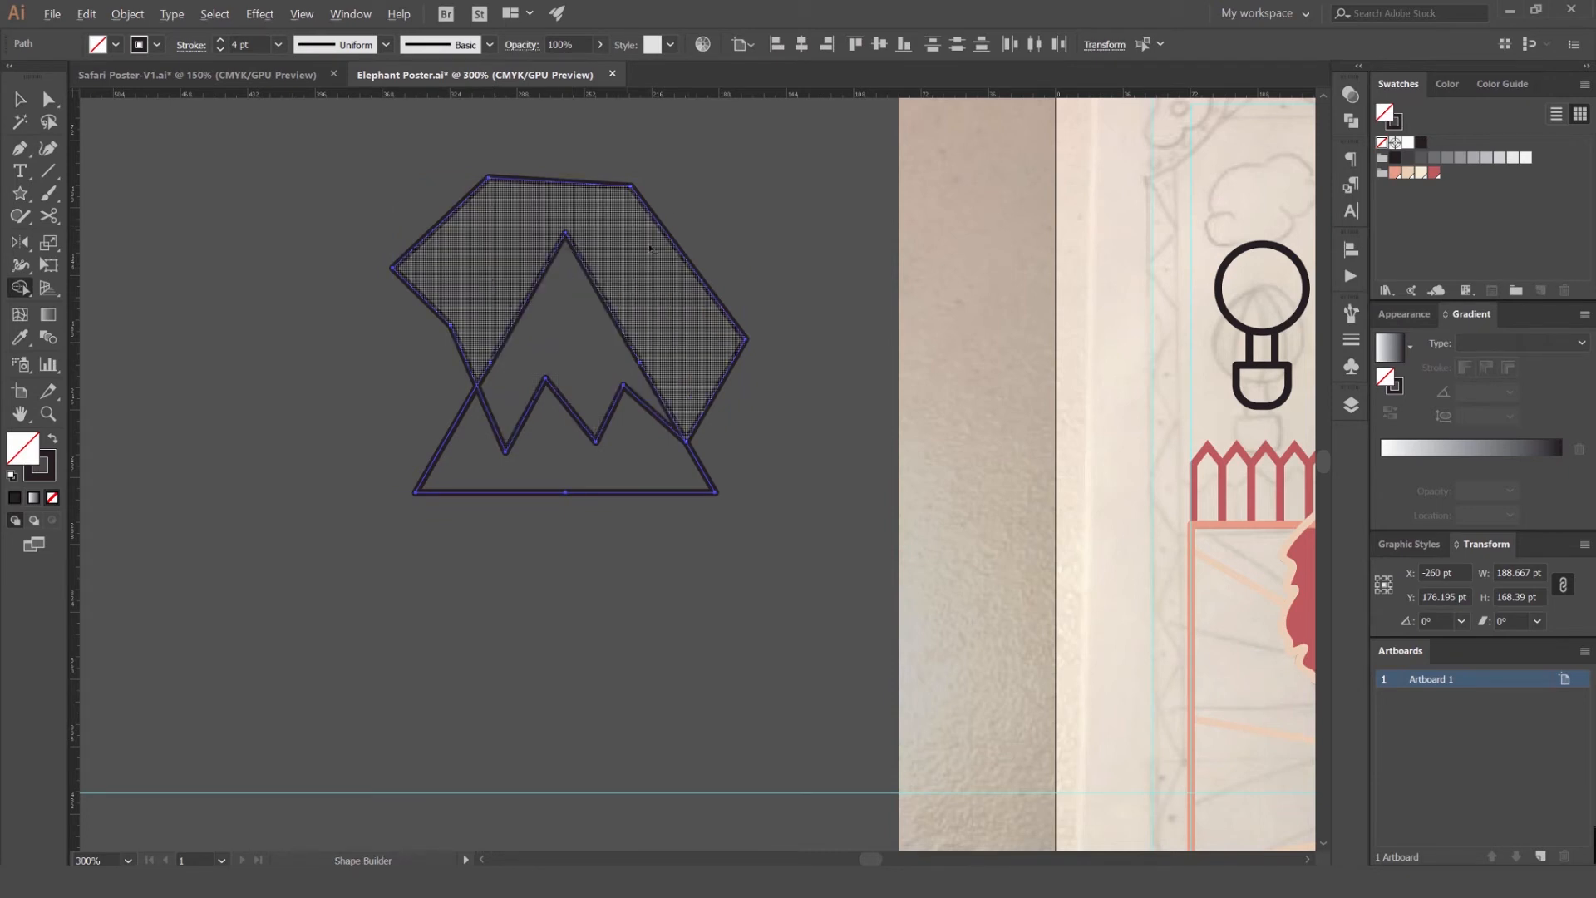
pyautogui.keyDown('alt'); pyautogui.click(665, 225); pyautogui.keyUp('alt')
pyautogui.press('v')
pyautogui.click(755, 291)
pyautogui.hotkey('ctrl', '-')
pyautogui.hotkey('ctrl', '-')
pyautogui.moveTo(744, 309); pyautogui.dragTo(589, 279)
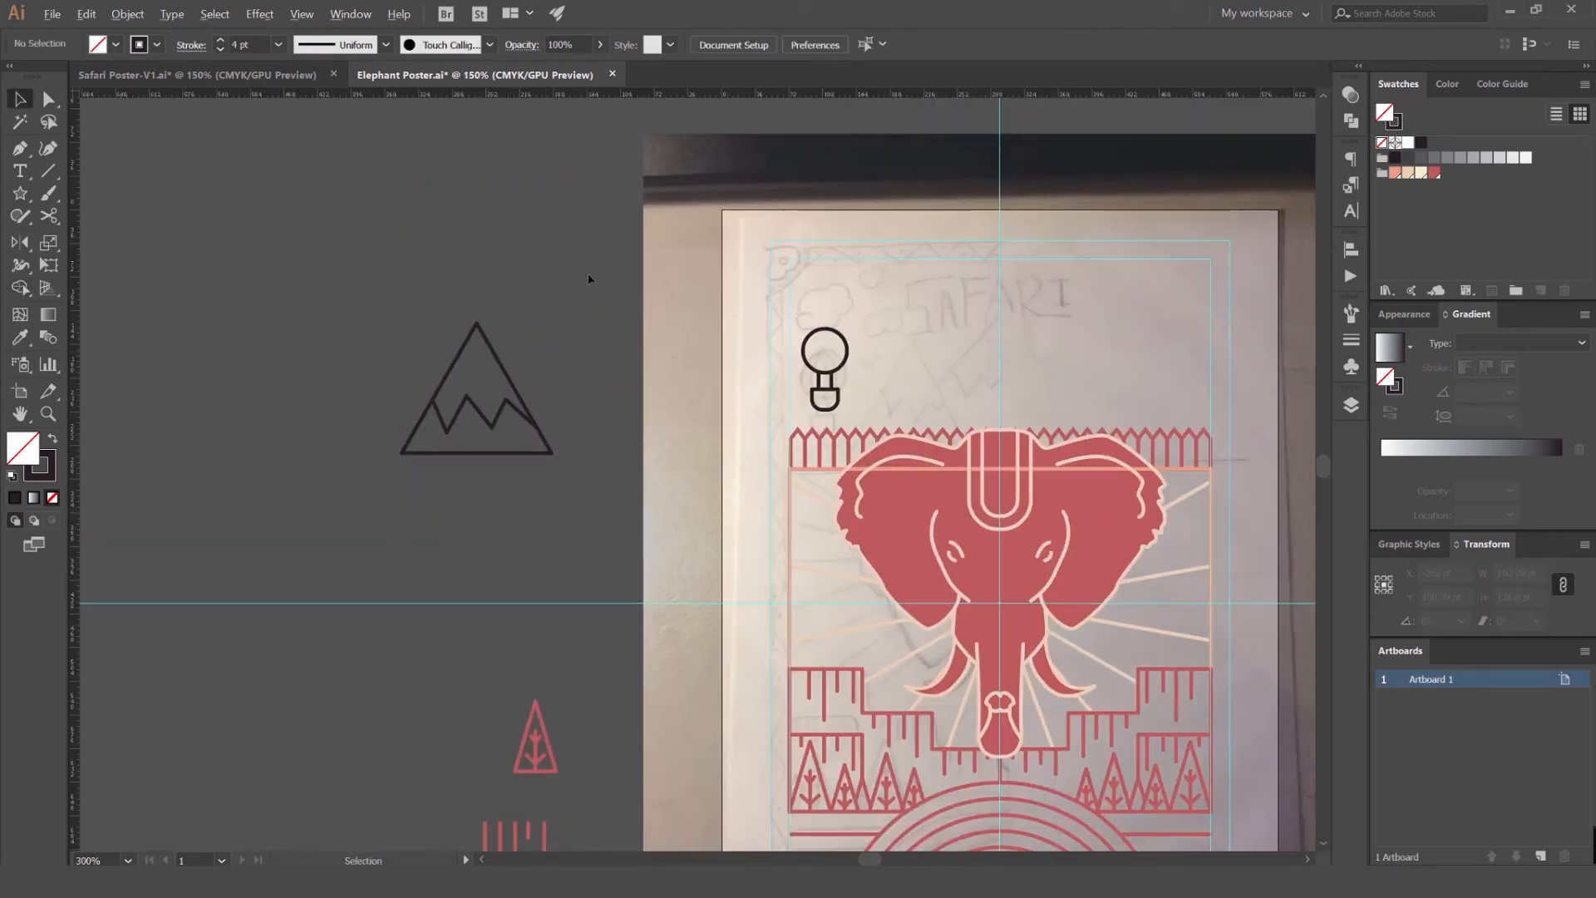
# - Place a copy of the mountain on the poster's vertical center guide above the elephant and give its stroke the red swatch
pyautogui.moveTo(526, 429); pyautogui.dragTo(449, 441)
pyautogui.moveTo(427, 389); pyautogui.dragTo(951, 344)
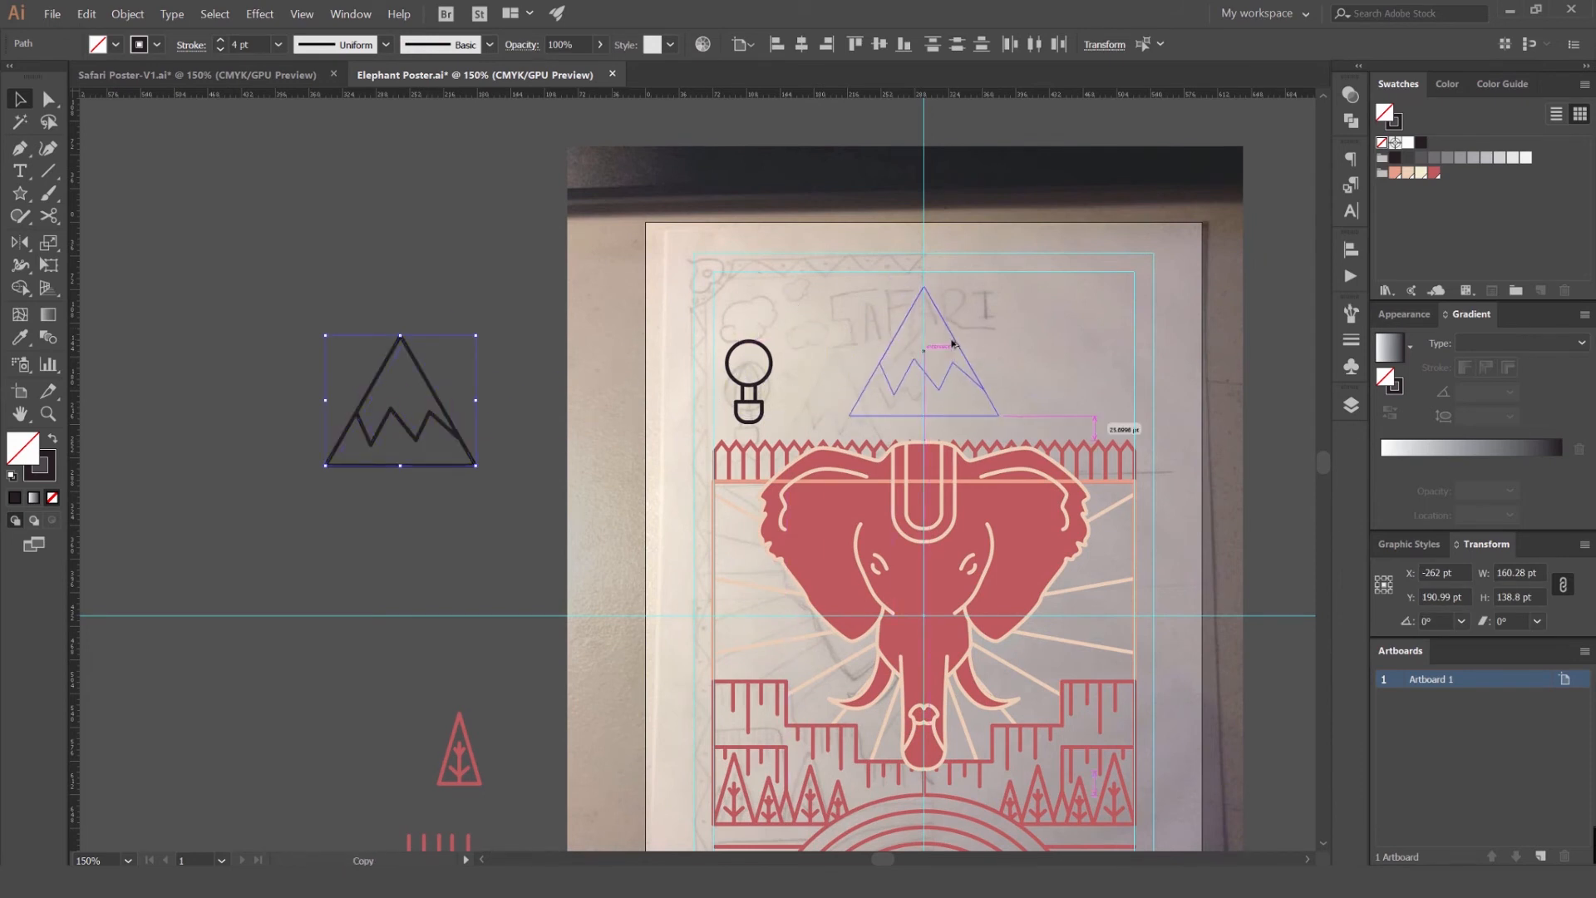
pyautogui.click(1434, 174)
pyautogui.click(1030, 290)
pyautogui.scroll(1, 1017, 348)
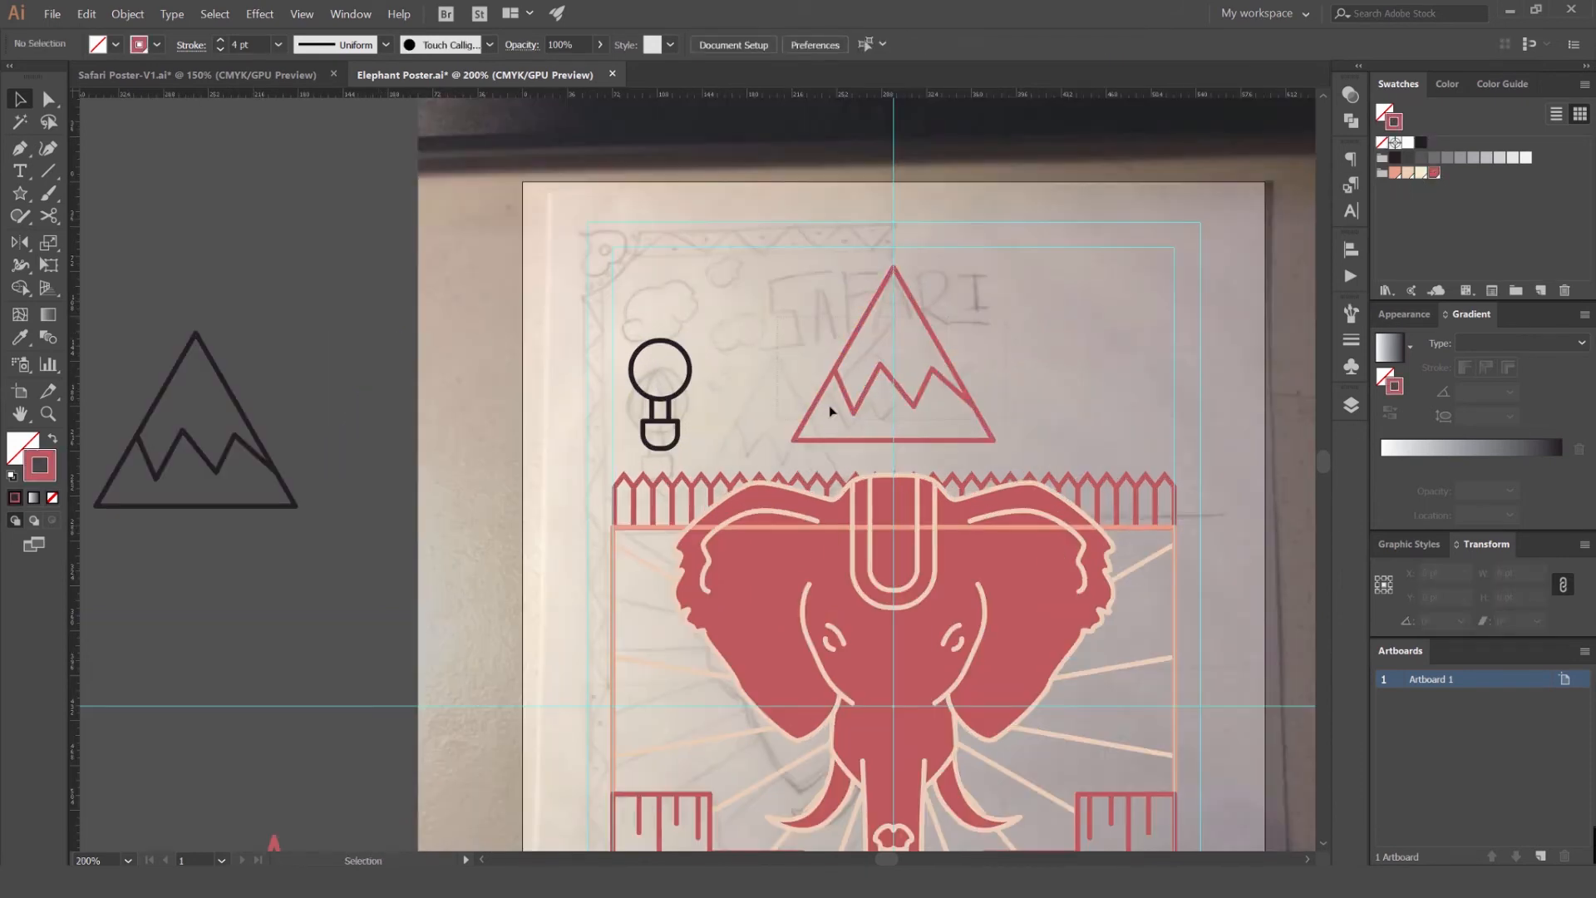
pyautogui.moveTo(831, 409); pyautogui.dragTo(886, 404)
# - Lower the red mountain behind the elephant, shift it toward the balloon, and scale it to about 154 by 133 pt
pyautogui.scroll(2, 890, 404)
pyautogui.click(1067, 247)
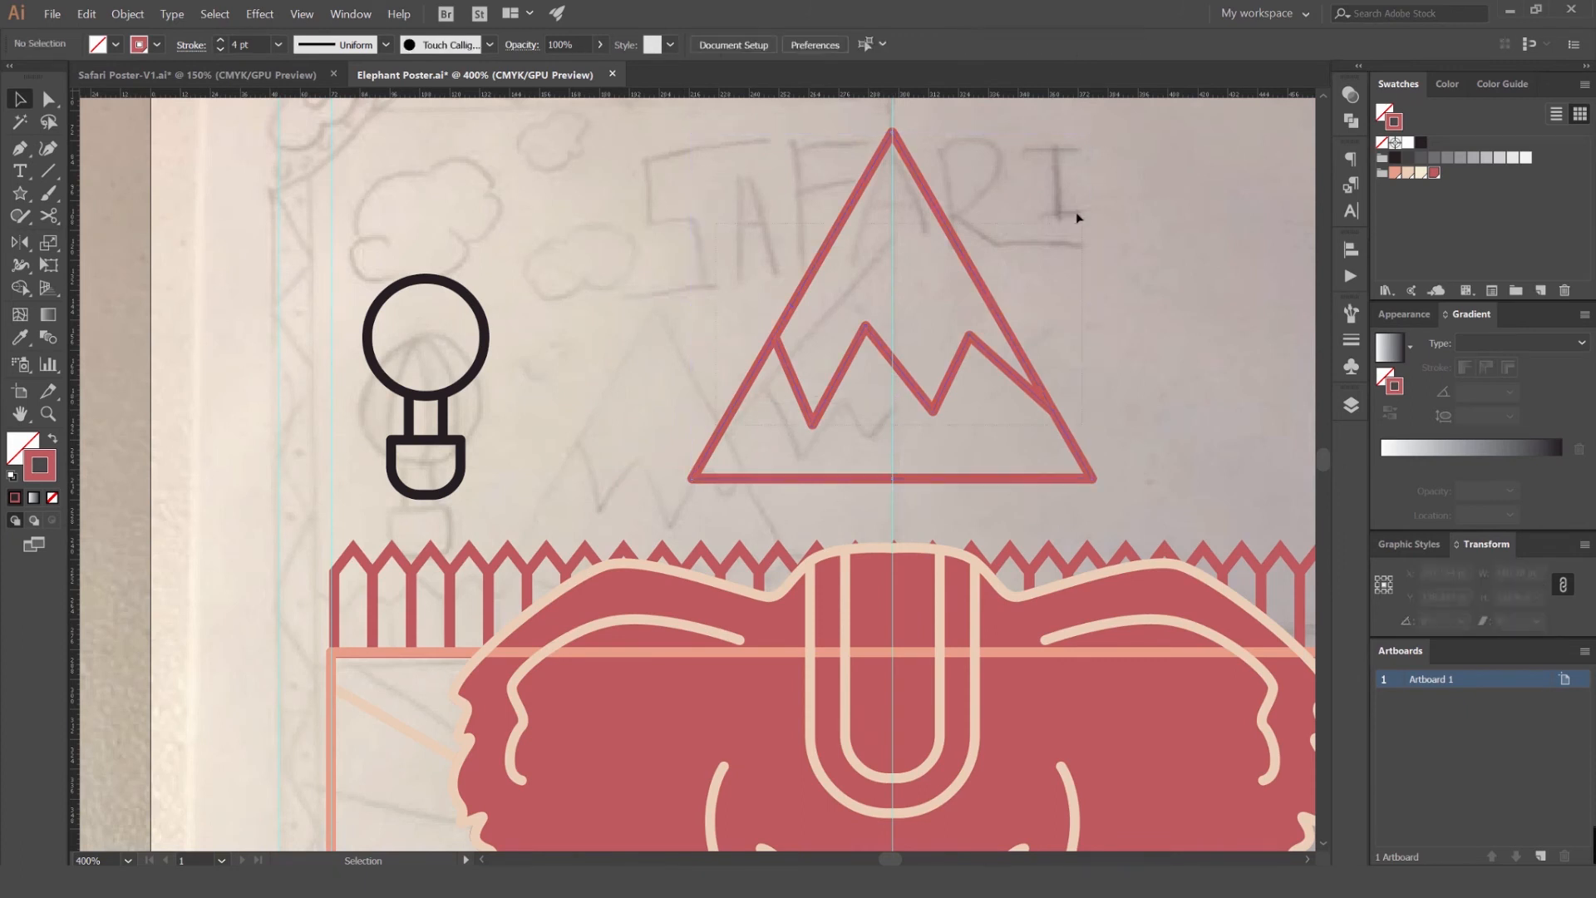
pyautogui.moveTo(1080, 137); pyautogui.dragTo(1084, 135)
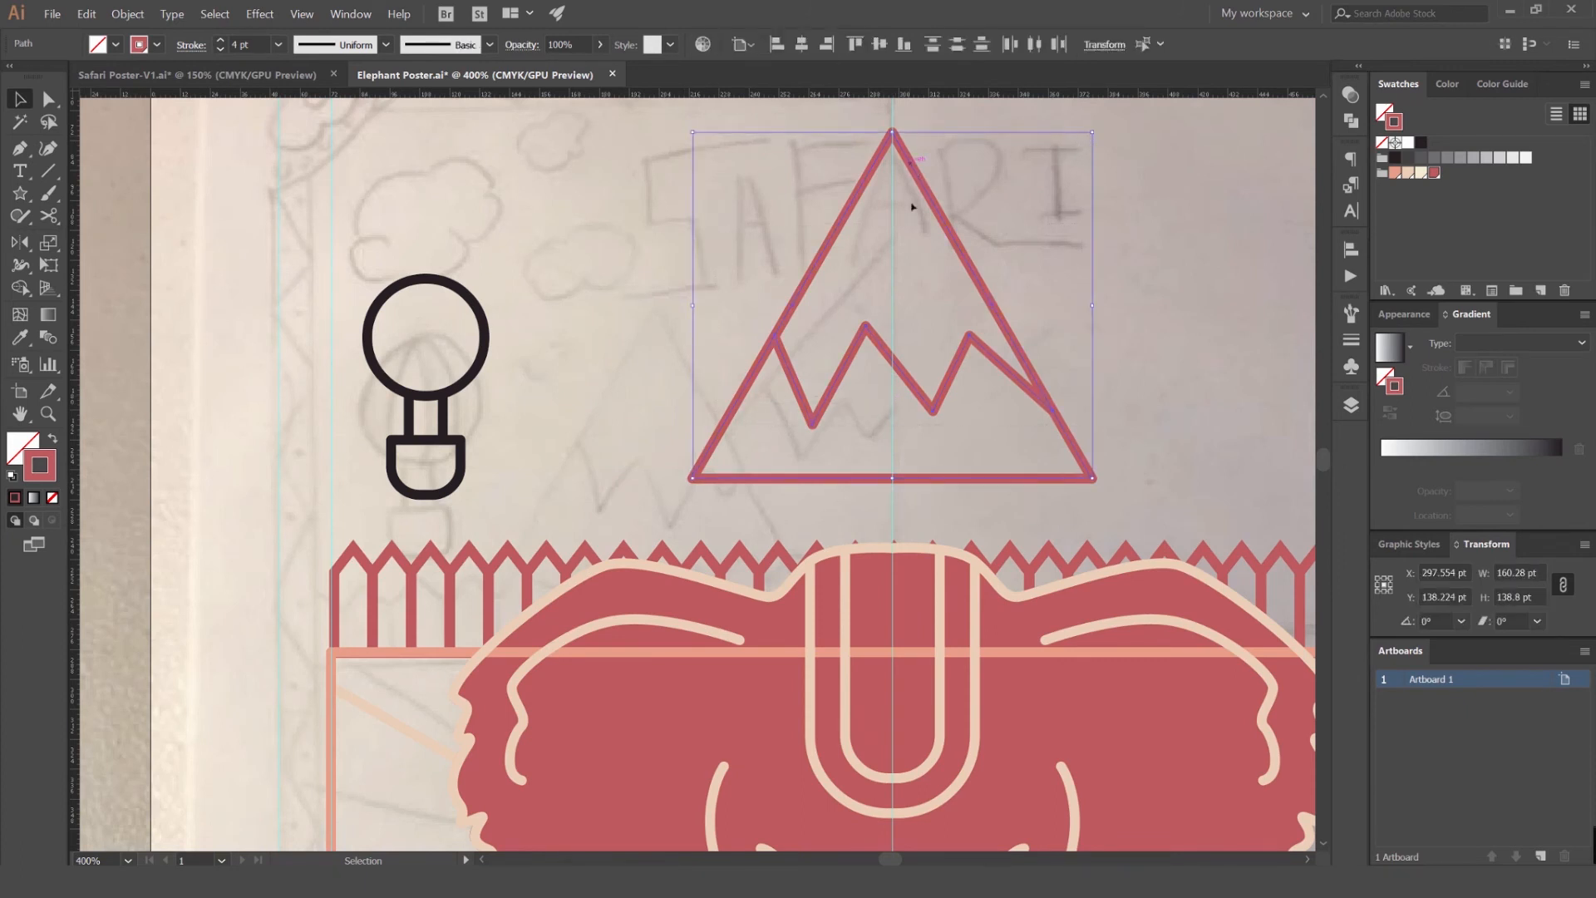
pyautogui.moveTo(912, 166); pyautogui.dragTo(909, 231)
pyautogui.moveTo(928, 295); pyautogui.dragTo(745, 295)
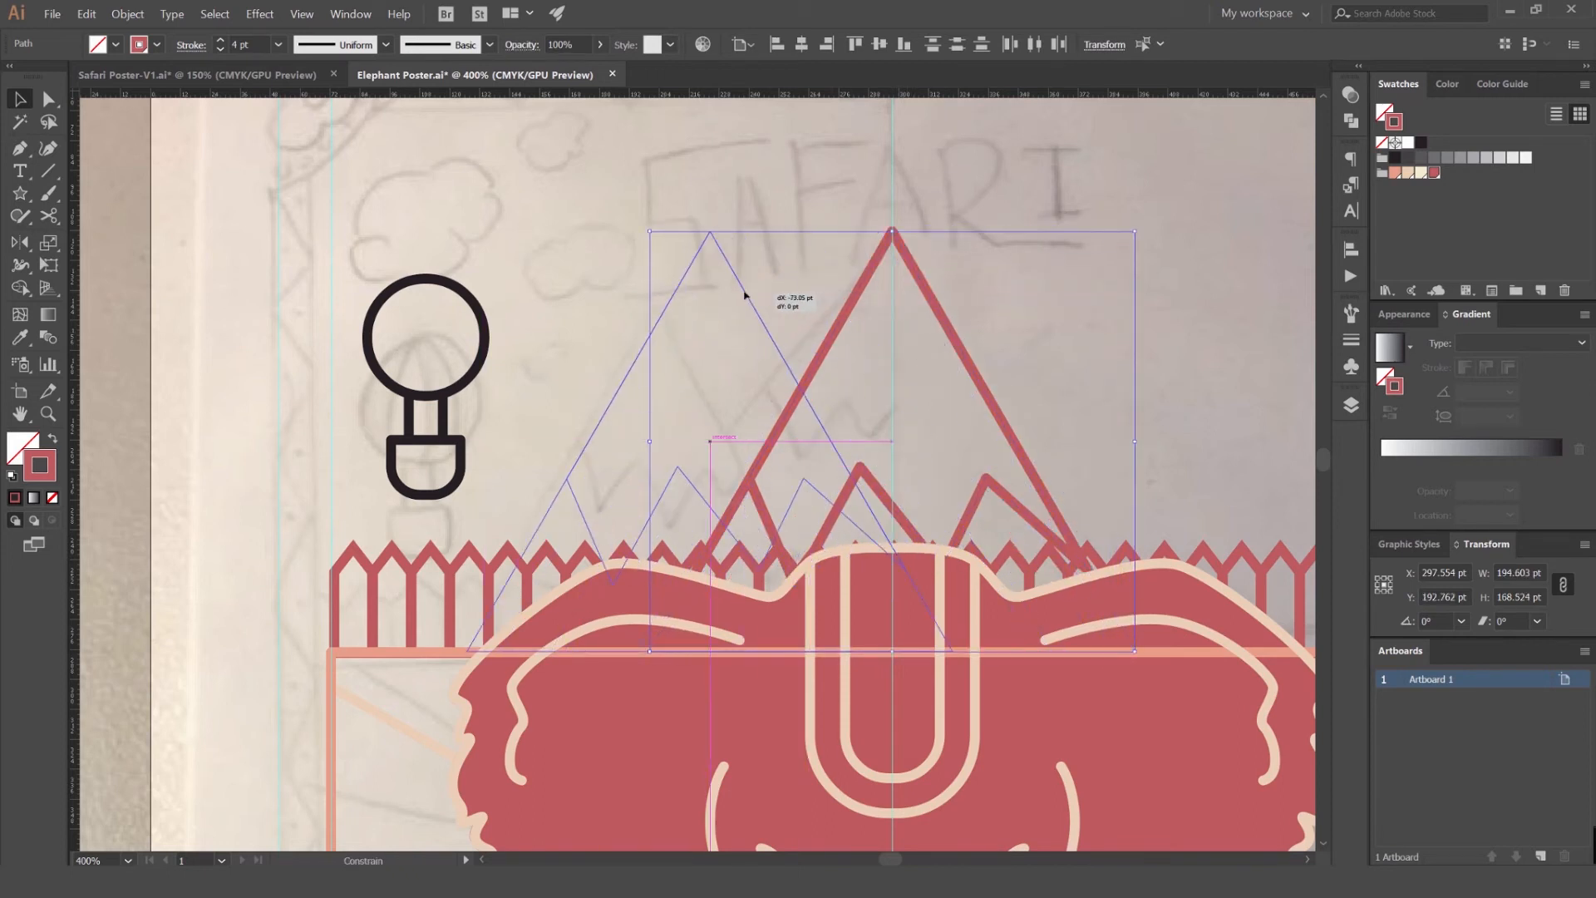
pyautogui.moveTo(928, 262); pyautogui.dragTo(851, 319)
# - Isolate the red mountain's snowcap and examine the anchor points of its zigzag edge
pyautogui.click(876, 370)
pyautogui.click(712, 420)
pyautogui.doubleClick(722, 416)
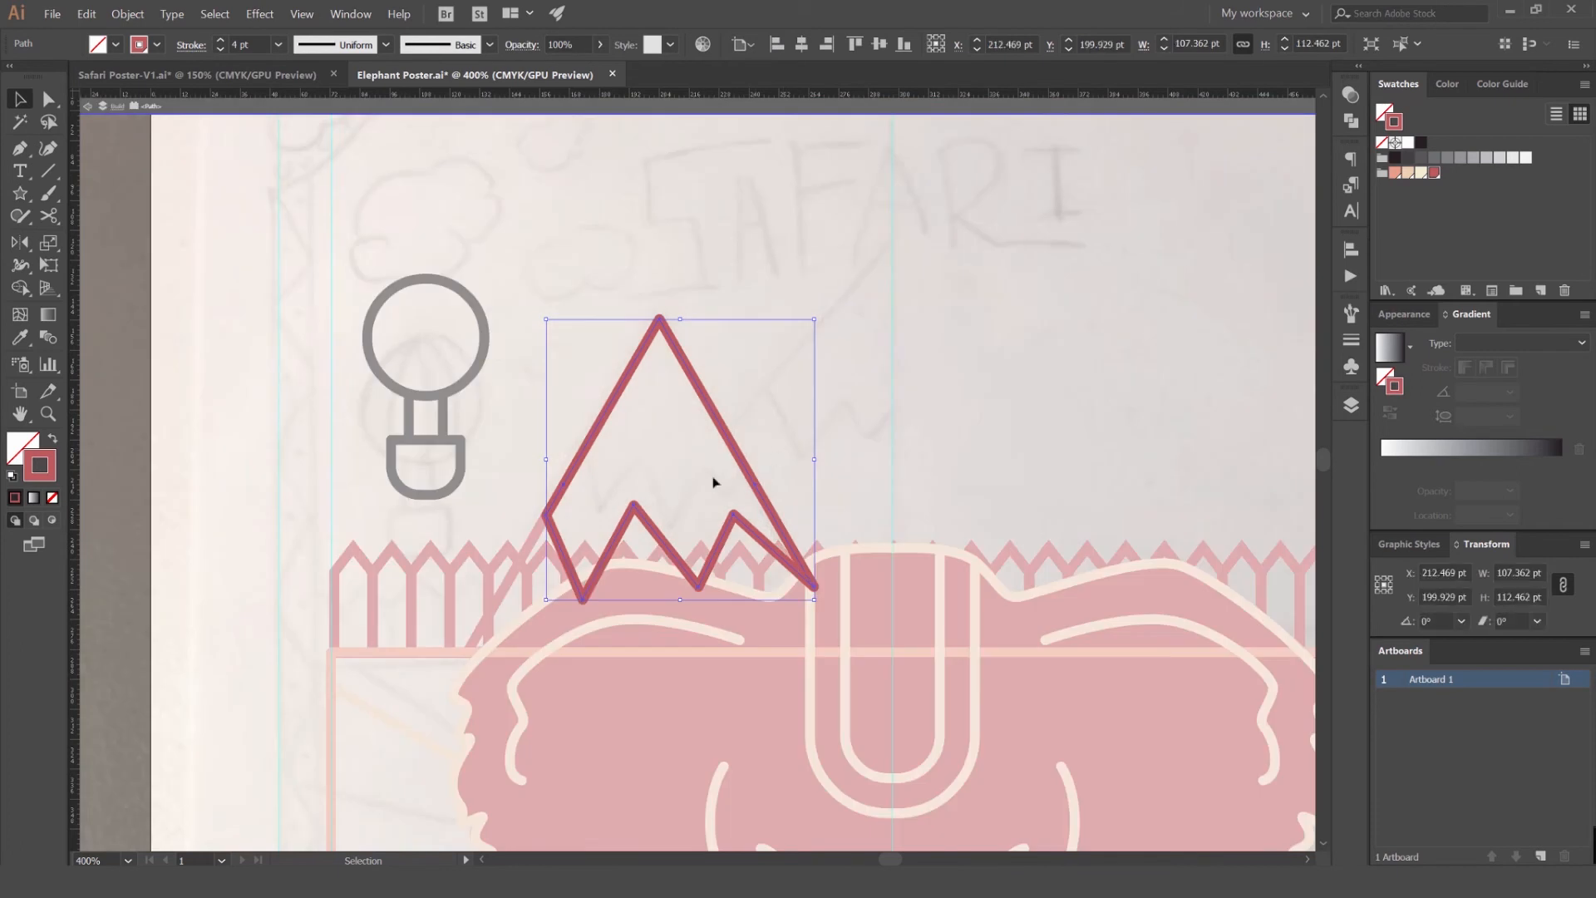
pyautogui.press('a')
pyautogui.click(711, 484)
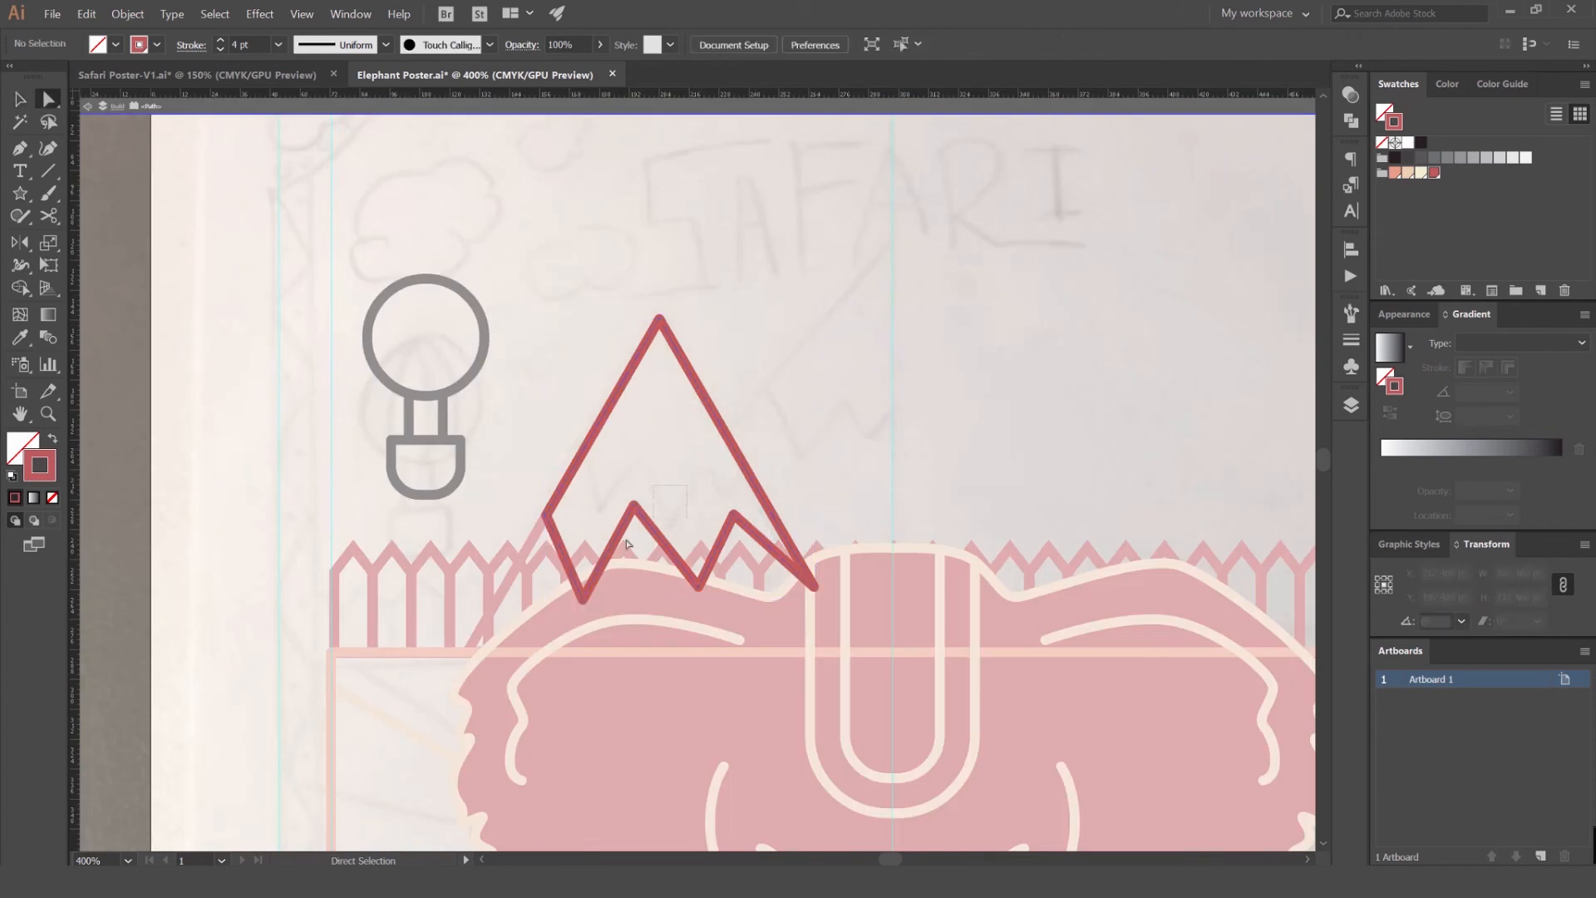
pyautogui.click(635, 505)
pyautogui.click(812, 474)
pyautogui.press('Escape')
pyautogui.press('v')
pyautogui.moveTo(739, 450); pyautogui.dragTo(776, 411)
pyautogui.hotkey('ctrl', 'z')
pyautogui.click(785, 354)
pyautogui.scroll(-1, 832, 372)
pyautogui.scroll(-2, 832, 372)
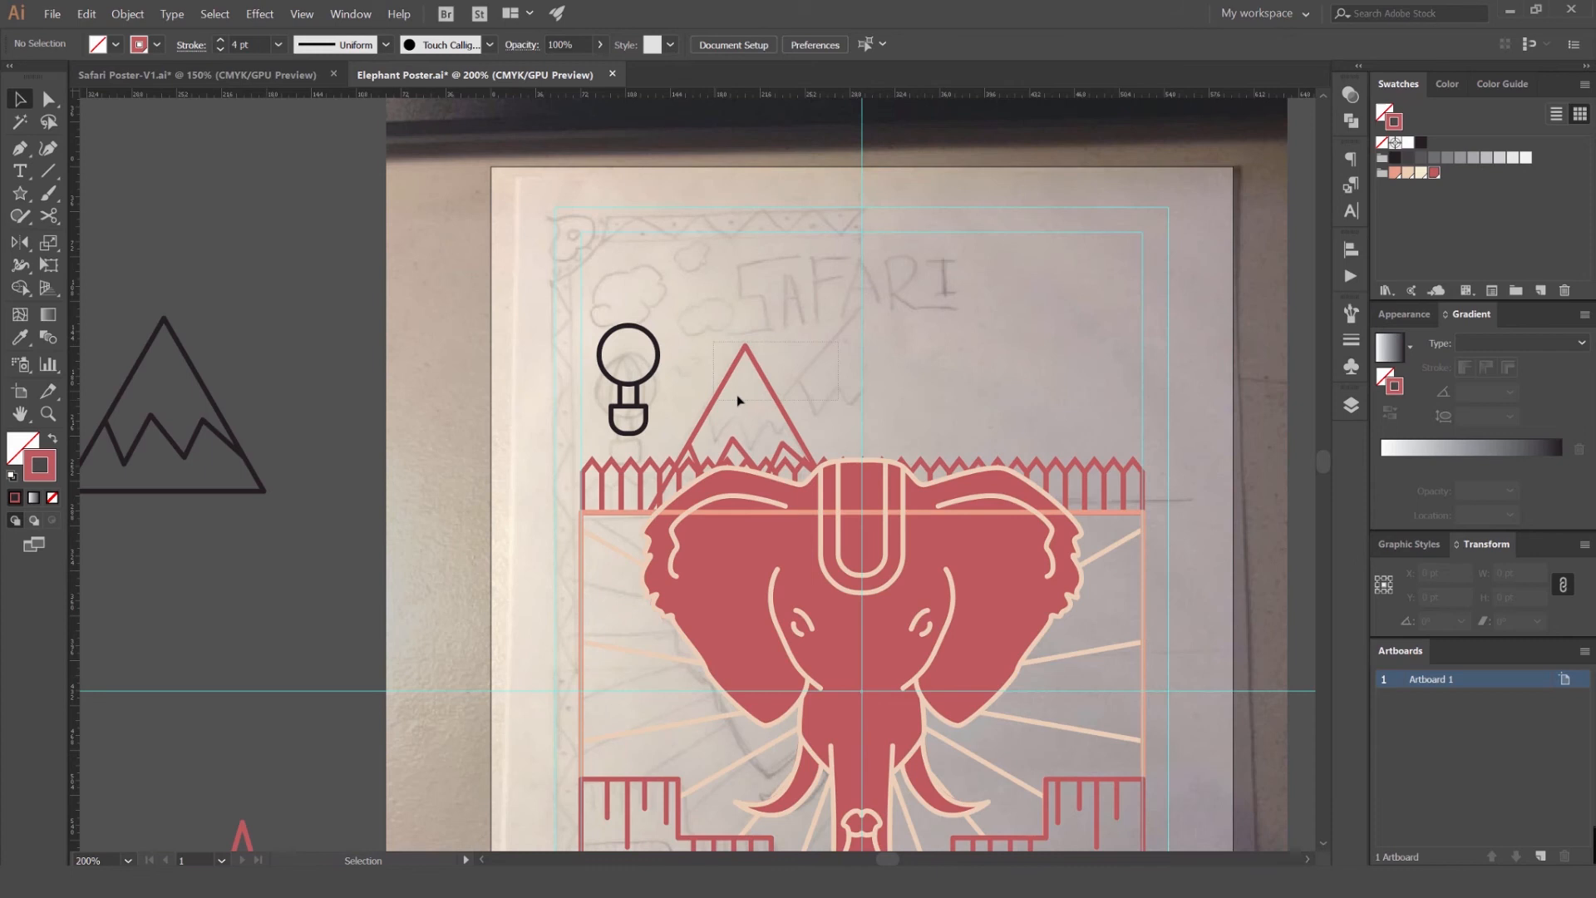
pyautogui.click(879, 465)
pyautogui.scroll(2, 879, 465)
pyautogui.moveTo(862, 460); pyautogui.dragTo(830, 487)
pyautogui.click(866, 379)
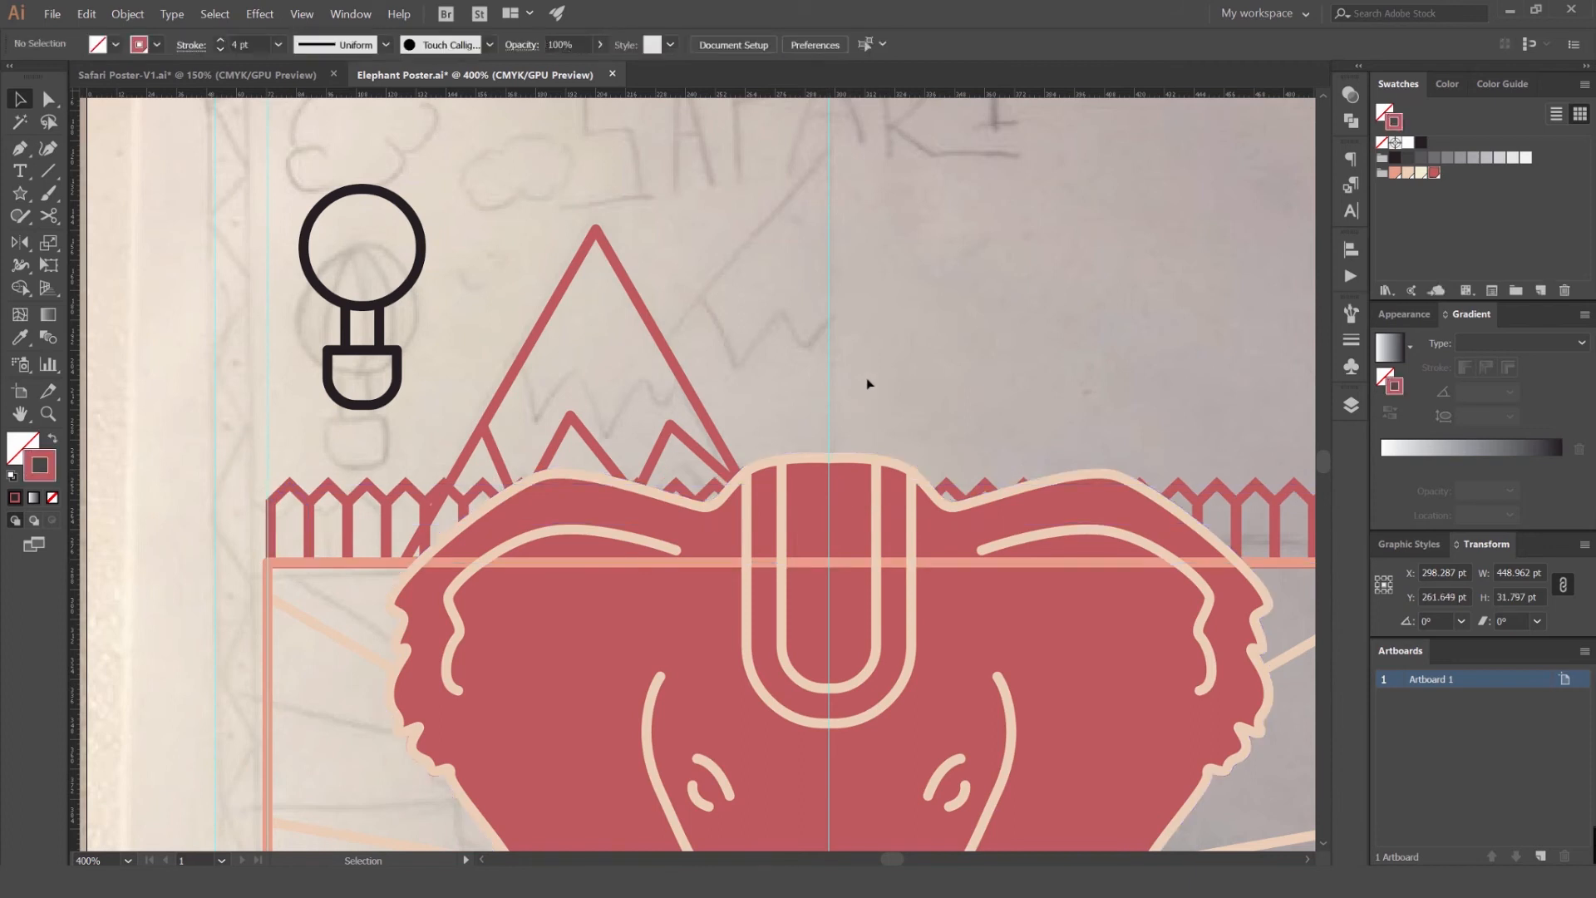
# - Enlarge the red mountain from its base to about 150 pt high
pyautogui.scroll(-3, 866, 378)
pyautogui.moveTo(907, 327); pyautogui.dragTo(842, 374)
pyautogui.scroll(1, 786, 407)
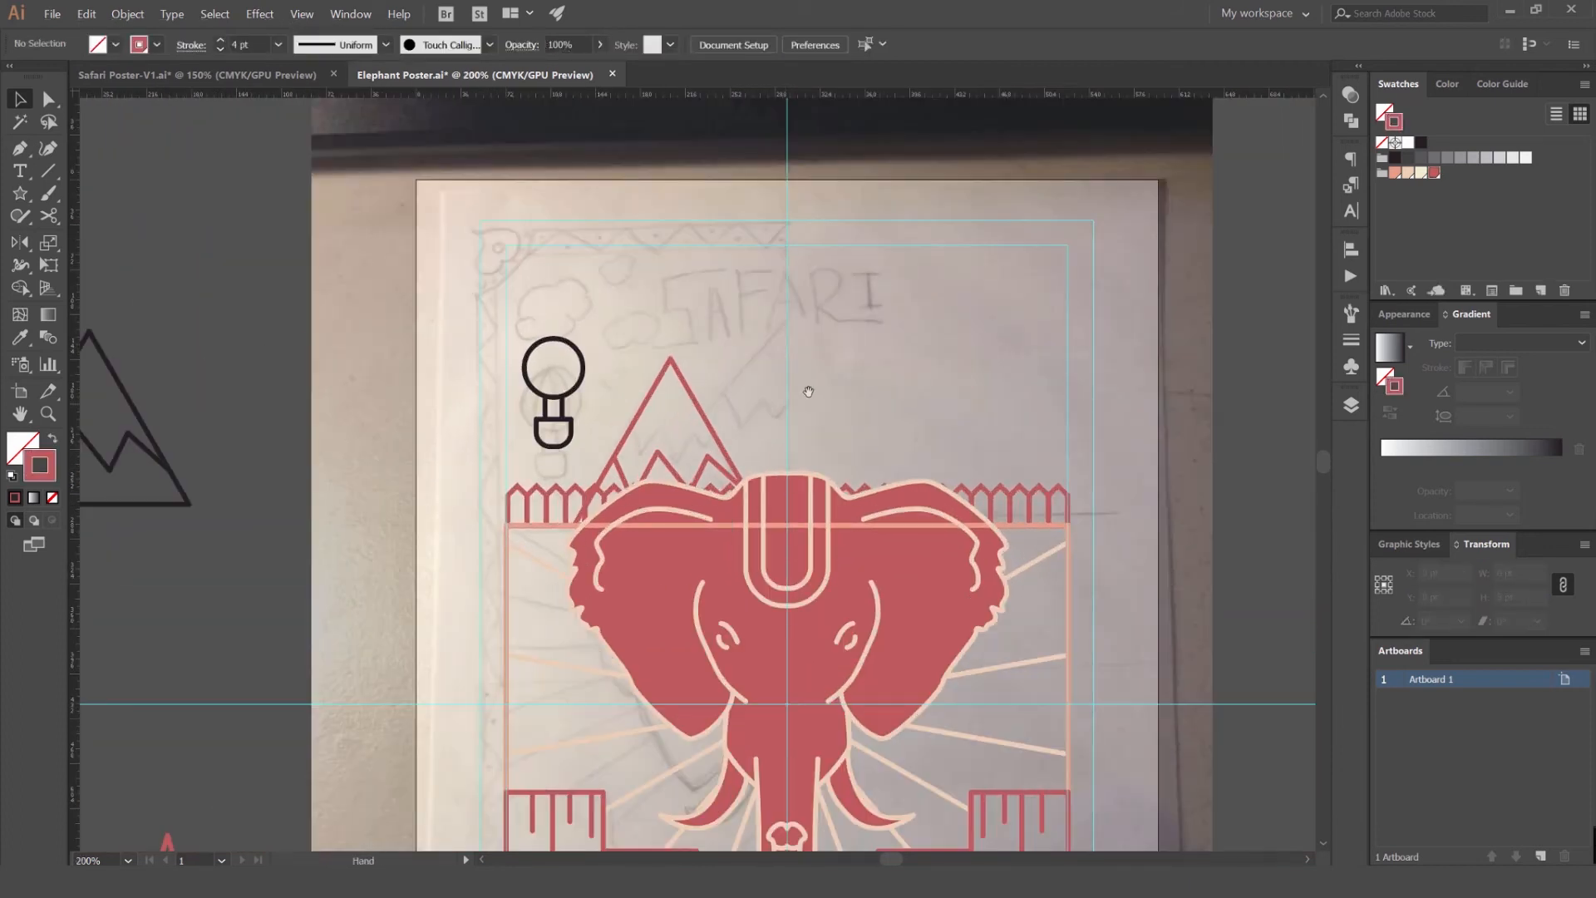
pyautogui.click(702, 407)
pyautogui.moveTo(671, 357); pyautogui.dragTo(672, 338)
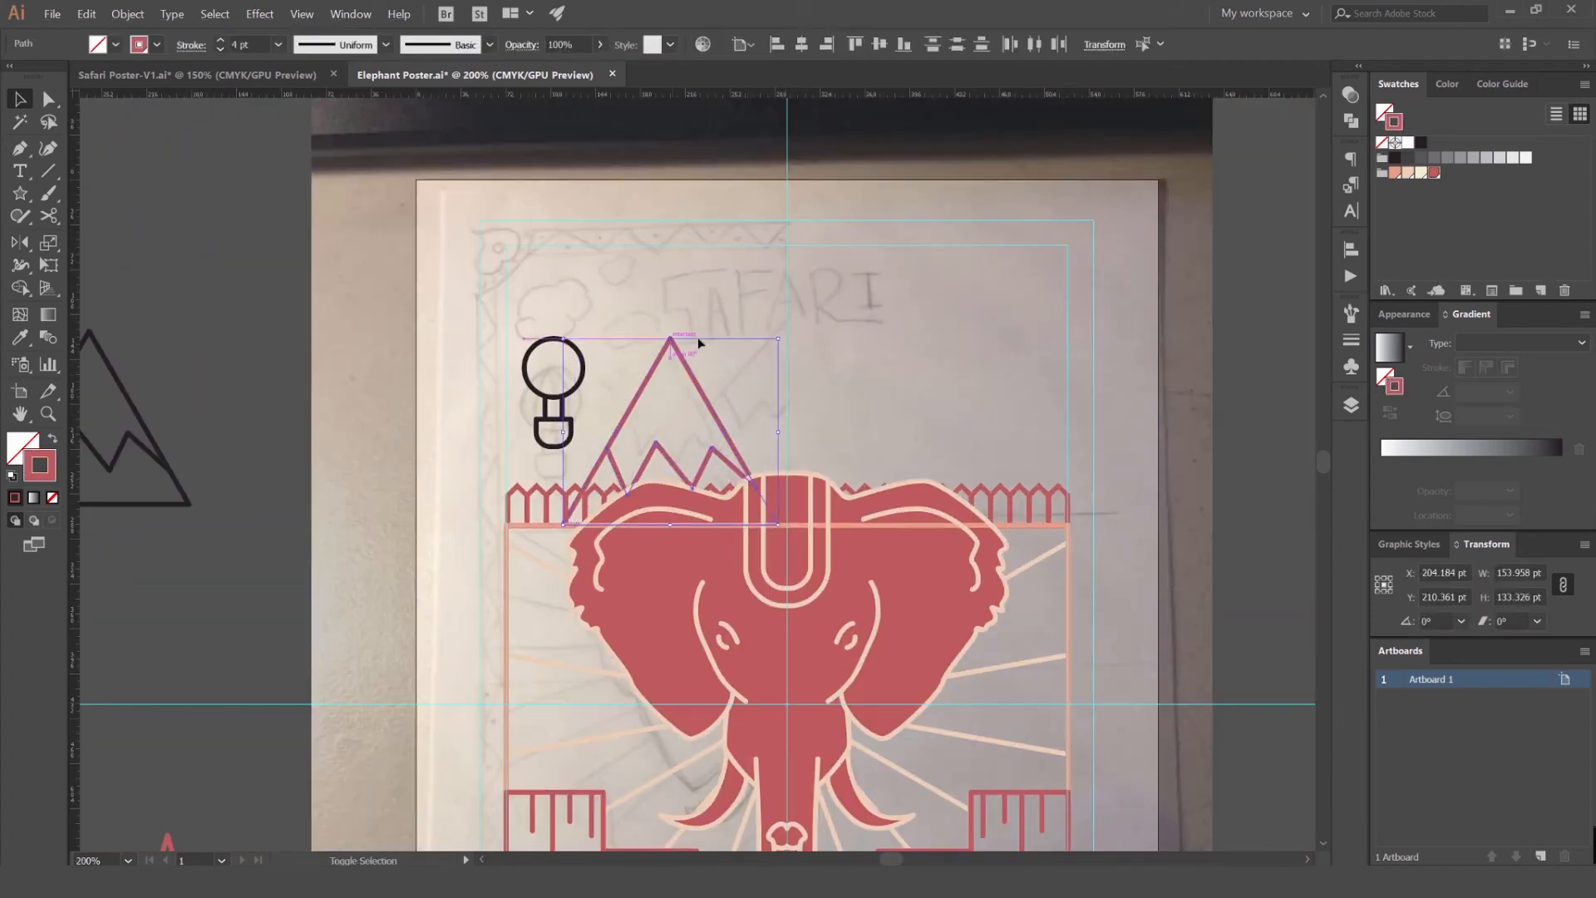
pyautogui.click(769, 353)
pyautogui.moveTo(770, 353)
pyautogui.mouseDown()
pyautogui.moveTo(752, 376)
pyautogui.moveTo(802, 376)
pyautogui.moveTo(777, 374)
pyautogui.moveTo(812, 364)
pyautogui.moveTo(788, 343)
pyautogui.mouseUp()
pyautogui.scroll(2, 767, 391)
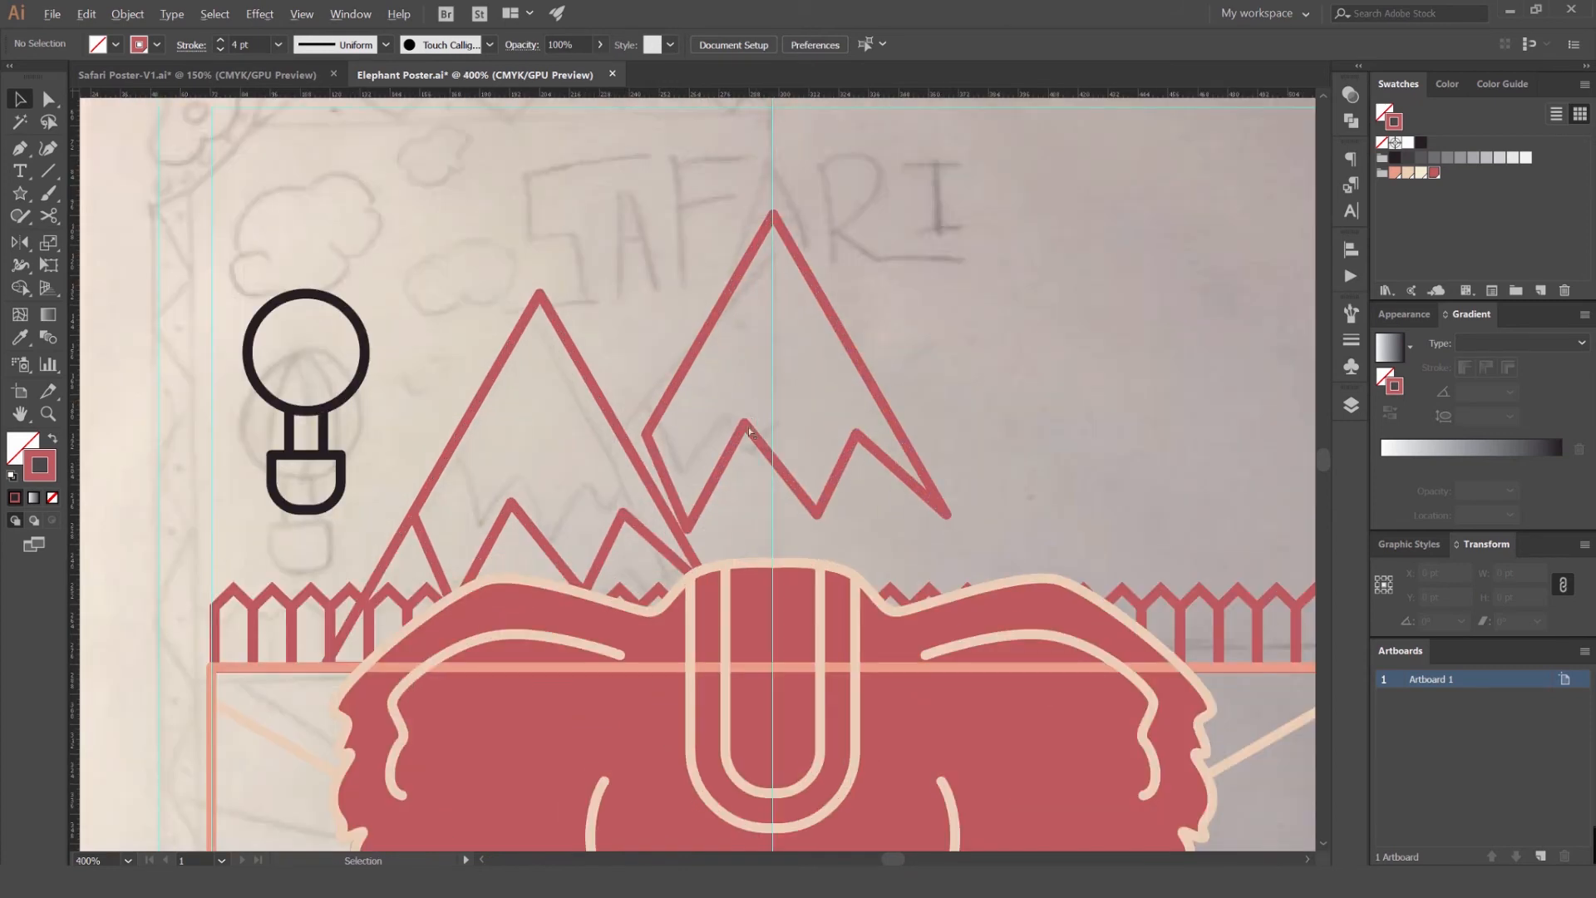
pyautogui.hotkey('ctrl', 'z')
pyautogui.hotkey('ctrl', 'z')
pyautogui.click(534, 466)
pyautogui.moveTo(400, 539); pyautogui.dragTo(687, 522)
pyautogui.hotkey('ctrl', 'z')
# - Copy the red mountain's plain triangle and center the copy horizontally on the poster's vertical center guide
pyautogui.press('v')
pyautogui.moveTo(402, 537); pyautogui.dragTo(633, 524)
pyautogui.scroll(3, 754, 336)
pyautogui.moveTo(819, 211); pyautogui.dragTo(749, 248)
pyautogui.scroll(4, 748, 249)
pyautogui.click(802, 45)
pyautogui.click(873, 174)
pyautogui.scroll(-3, 873, 174)
# - Raise the centered triangle copy so its peak stands above the snow-capped mountain
pyautogui.moveTo(887, 213); pyautogui.dragTo(830, 232)
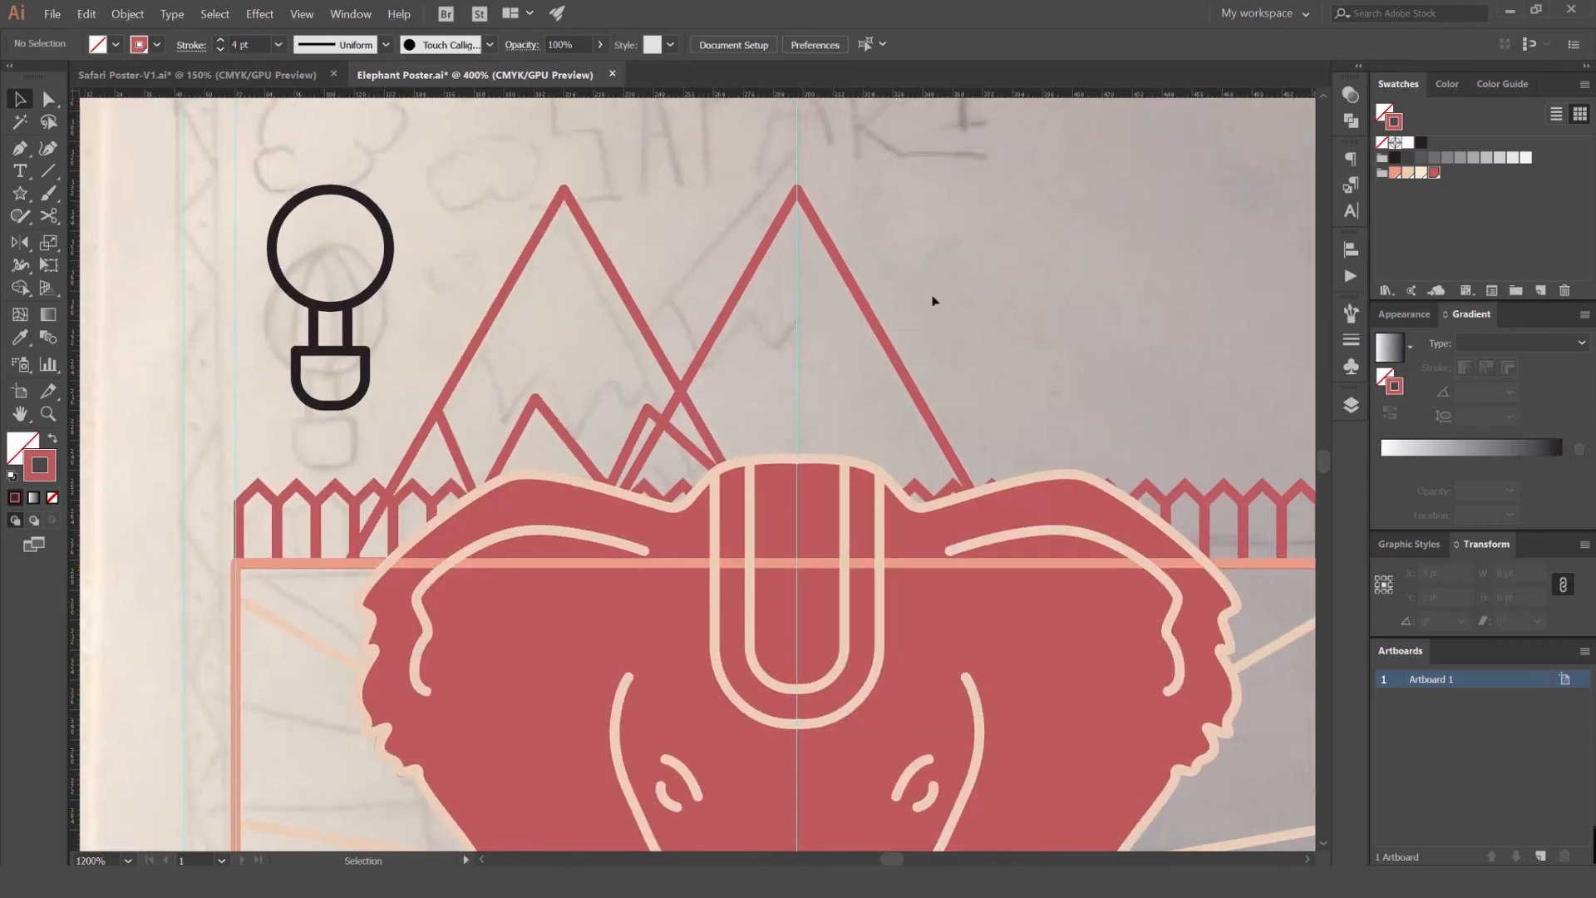
pyautogui.click(877, 325)
pyautogui.moveTo(876, 328)
pyautogui.mouseDown()
pyautogui.moveTo(862, 221)
pyautogui.moveTo(900, 242)
pyautogui.moveTo(878, 331)
pyautogui.mouseUp()
pyautogui.click(921, 277)
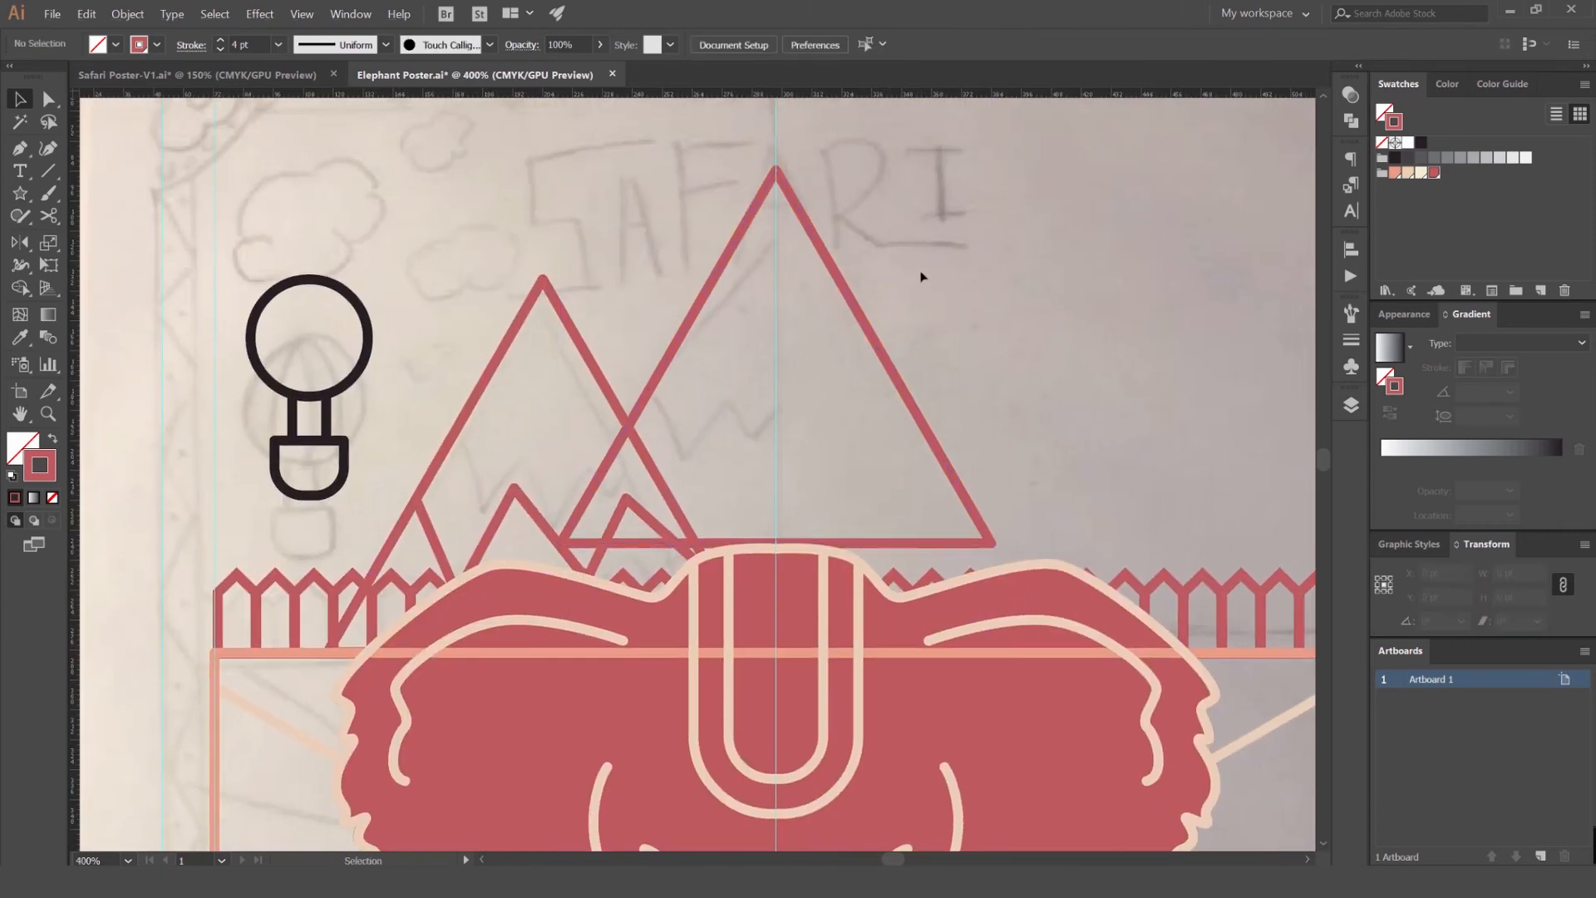
# - Cut the tall triangle where it meets the smaller mountain's slope and delete the overlapping lower corner
pyautogui.press('c')
pyautogui.click(628, 426)
pyautogui.click(695, 542)
pyautogui.press('v')
pyautogui.click(728, 523)
pyautogui.press('a')
pyautogui.click(604, 469)
pyautogui.press('Delete')
pyautogui.press('Delete')
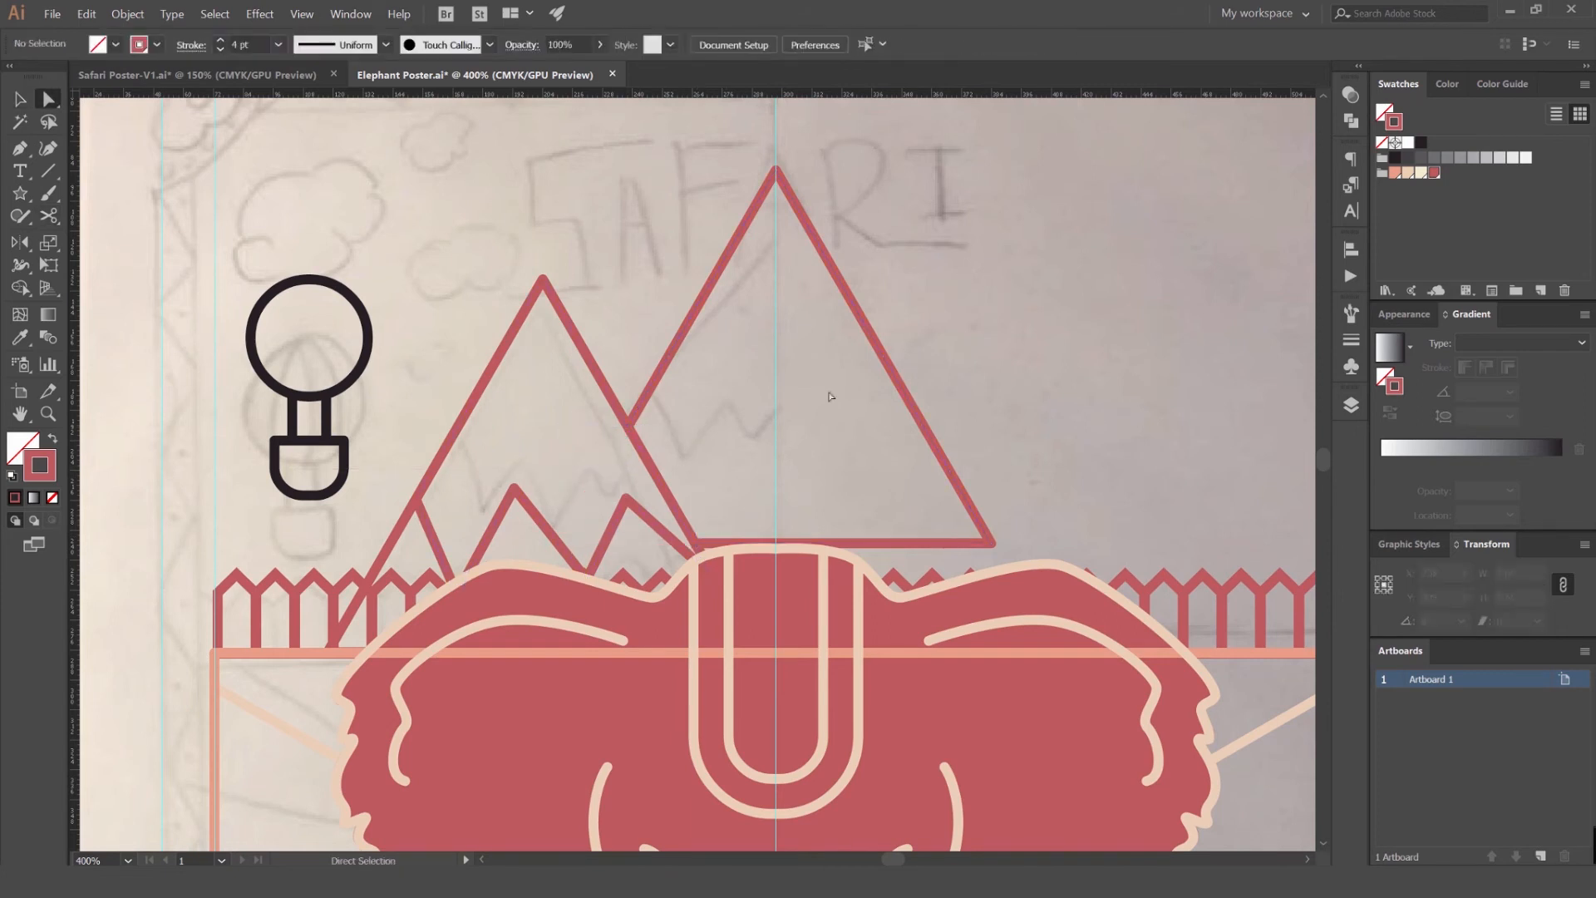
# - Delete the tall triangle's remaining base line above the elephant's head
pyautogui.click(855, 544)
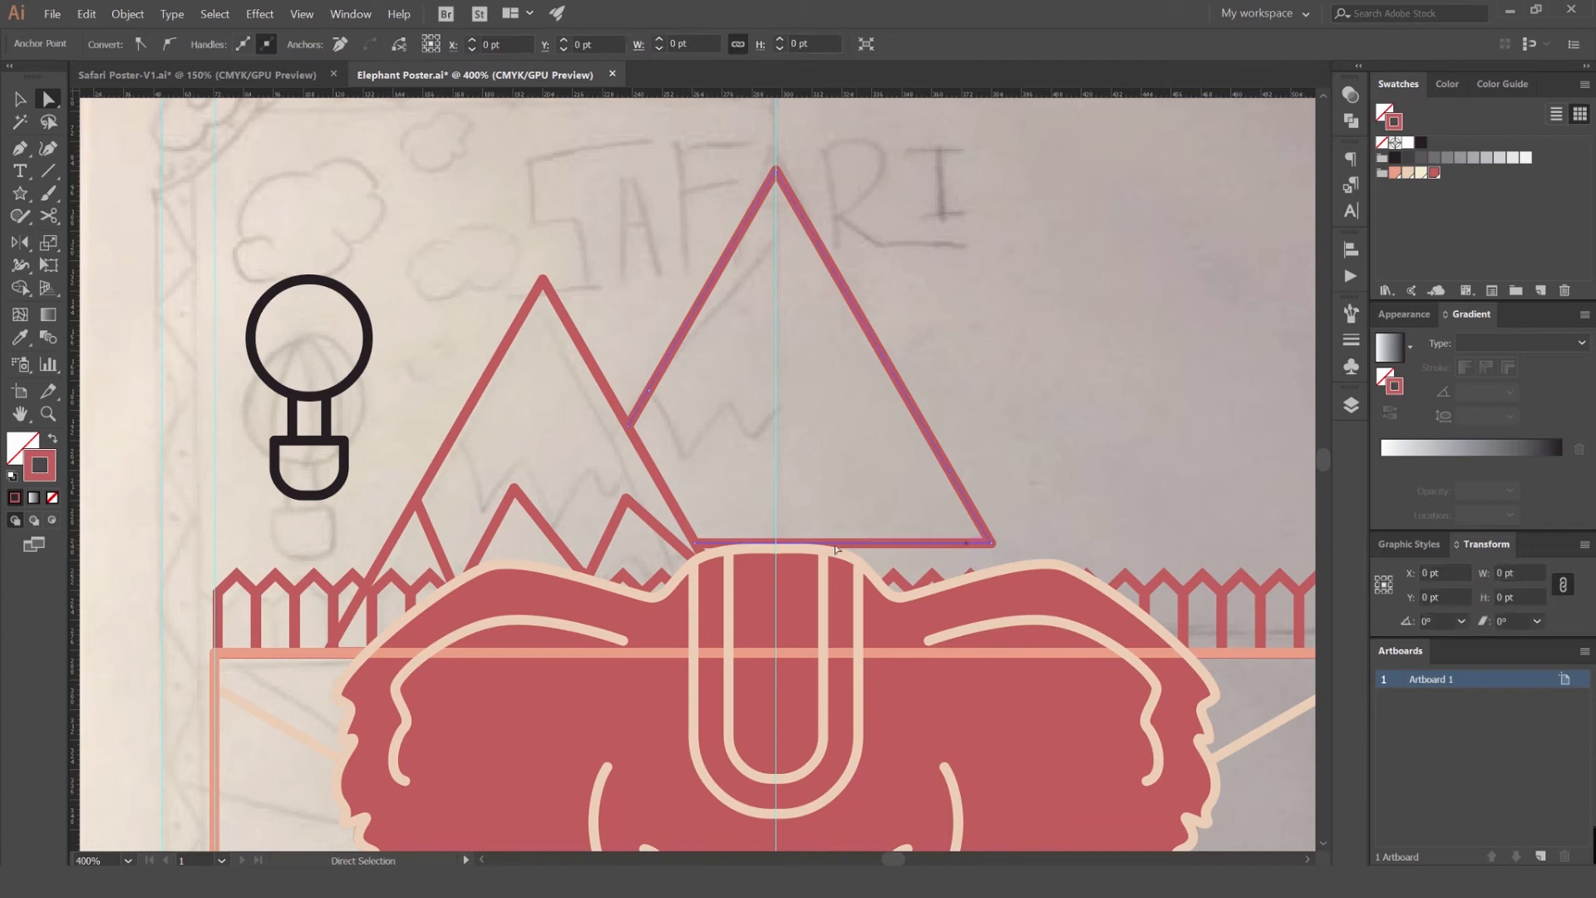
pyautogui.click(731, 522)
pyautogui.click(696, 544)
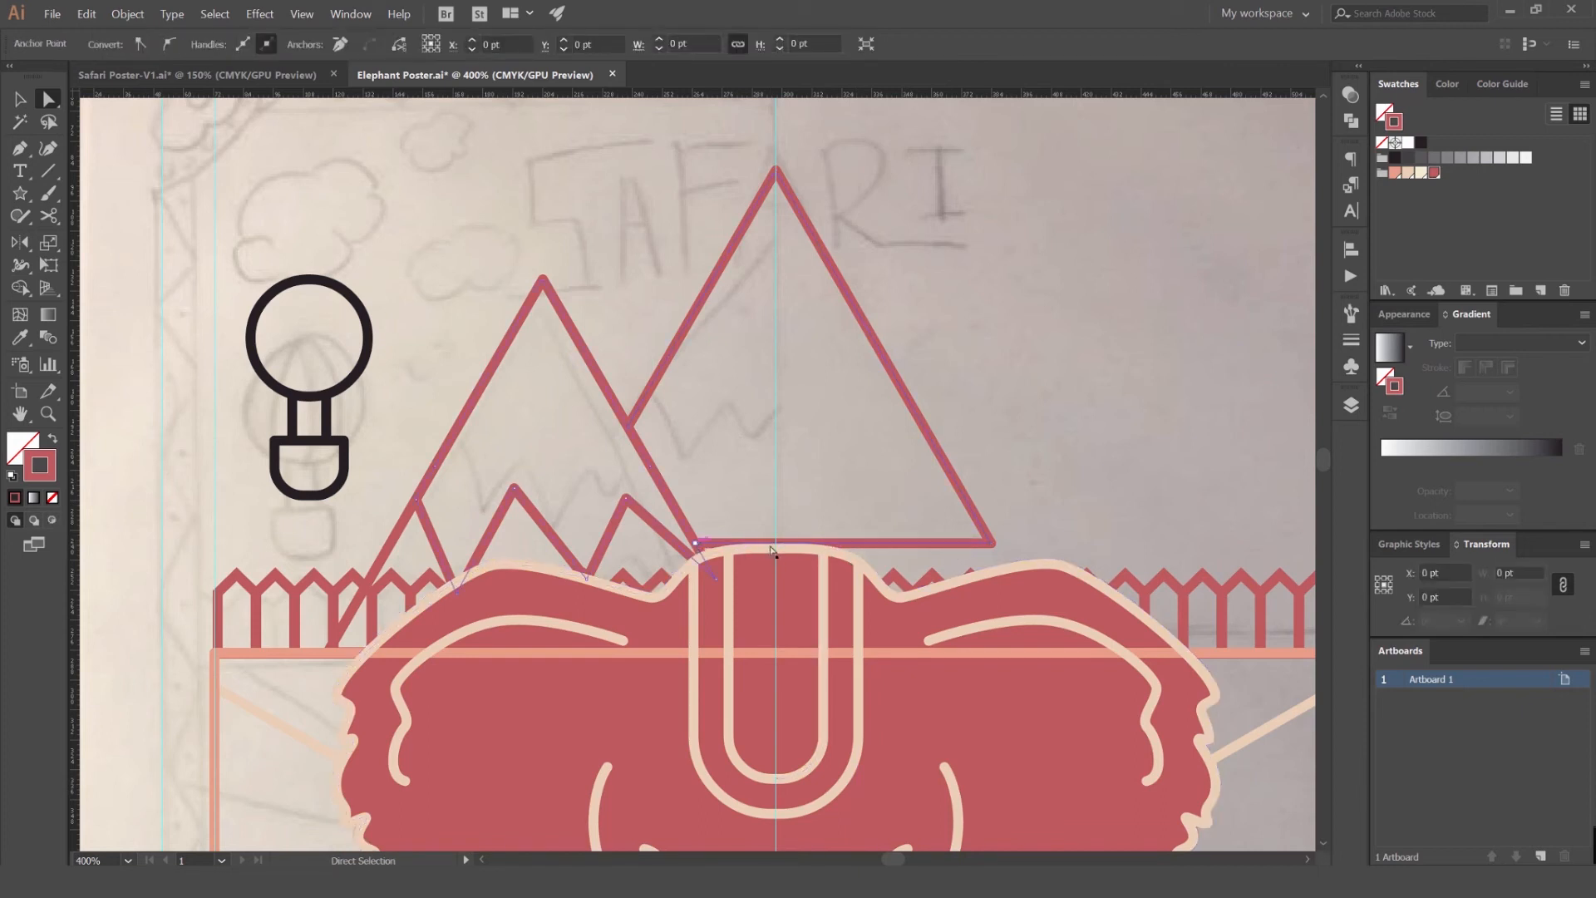
pyautogui.click(774, 547)
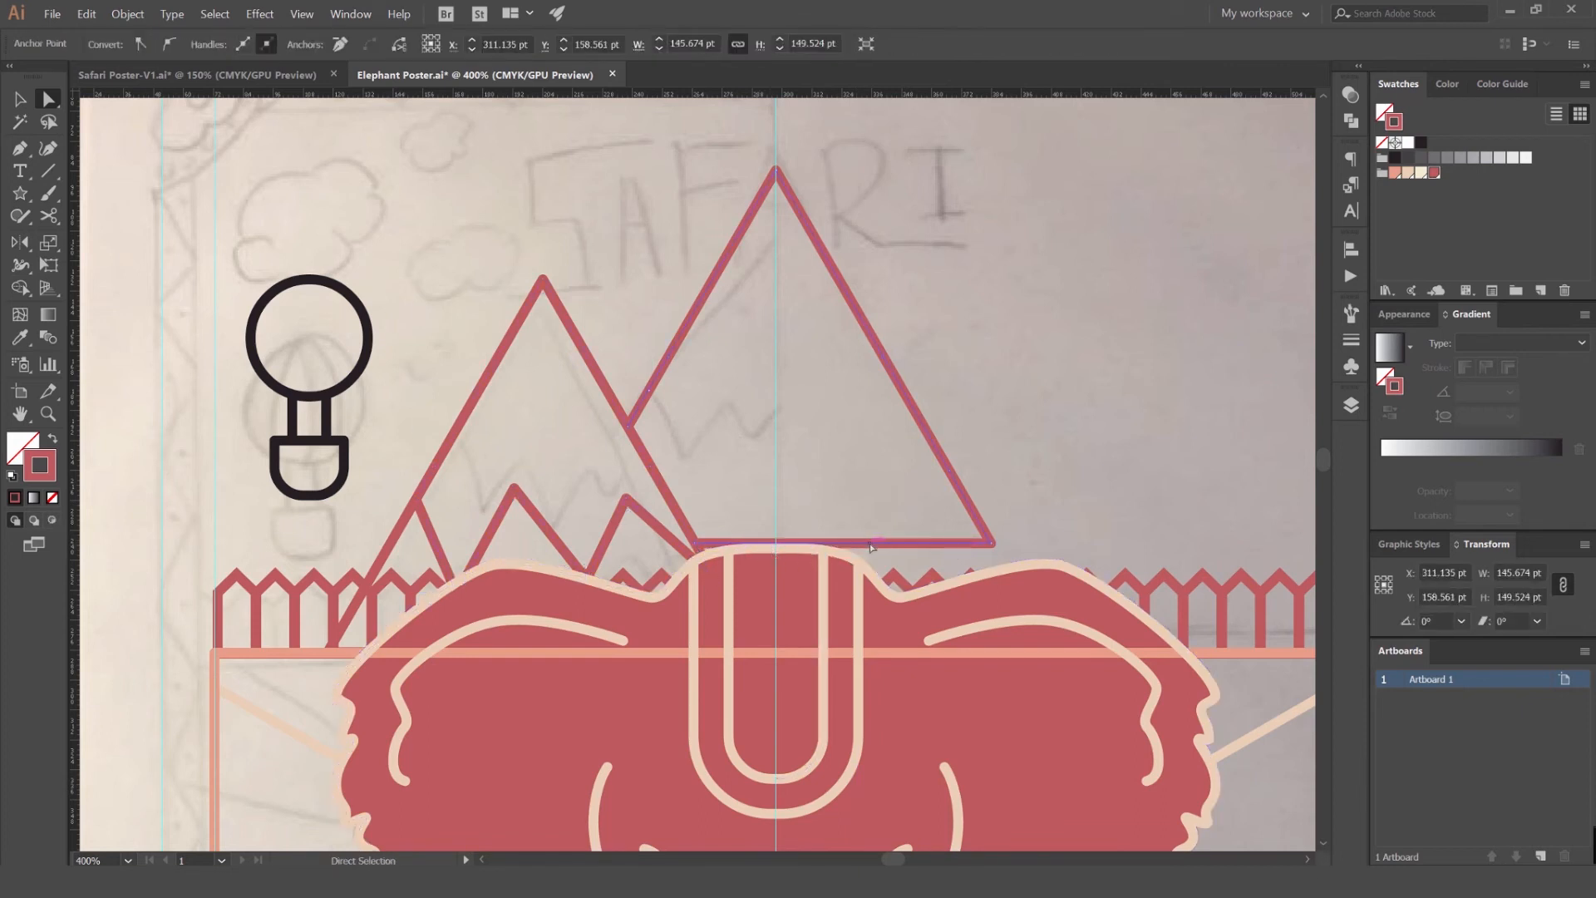
pyautogui.press('Delete')
# - Delete the tall mountain's entire right slope, keeping only the left slope up to the center guide
pyautogui.click(1026, 511)
pyautogui.hotkey('ctrl', '-')
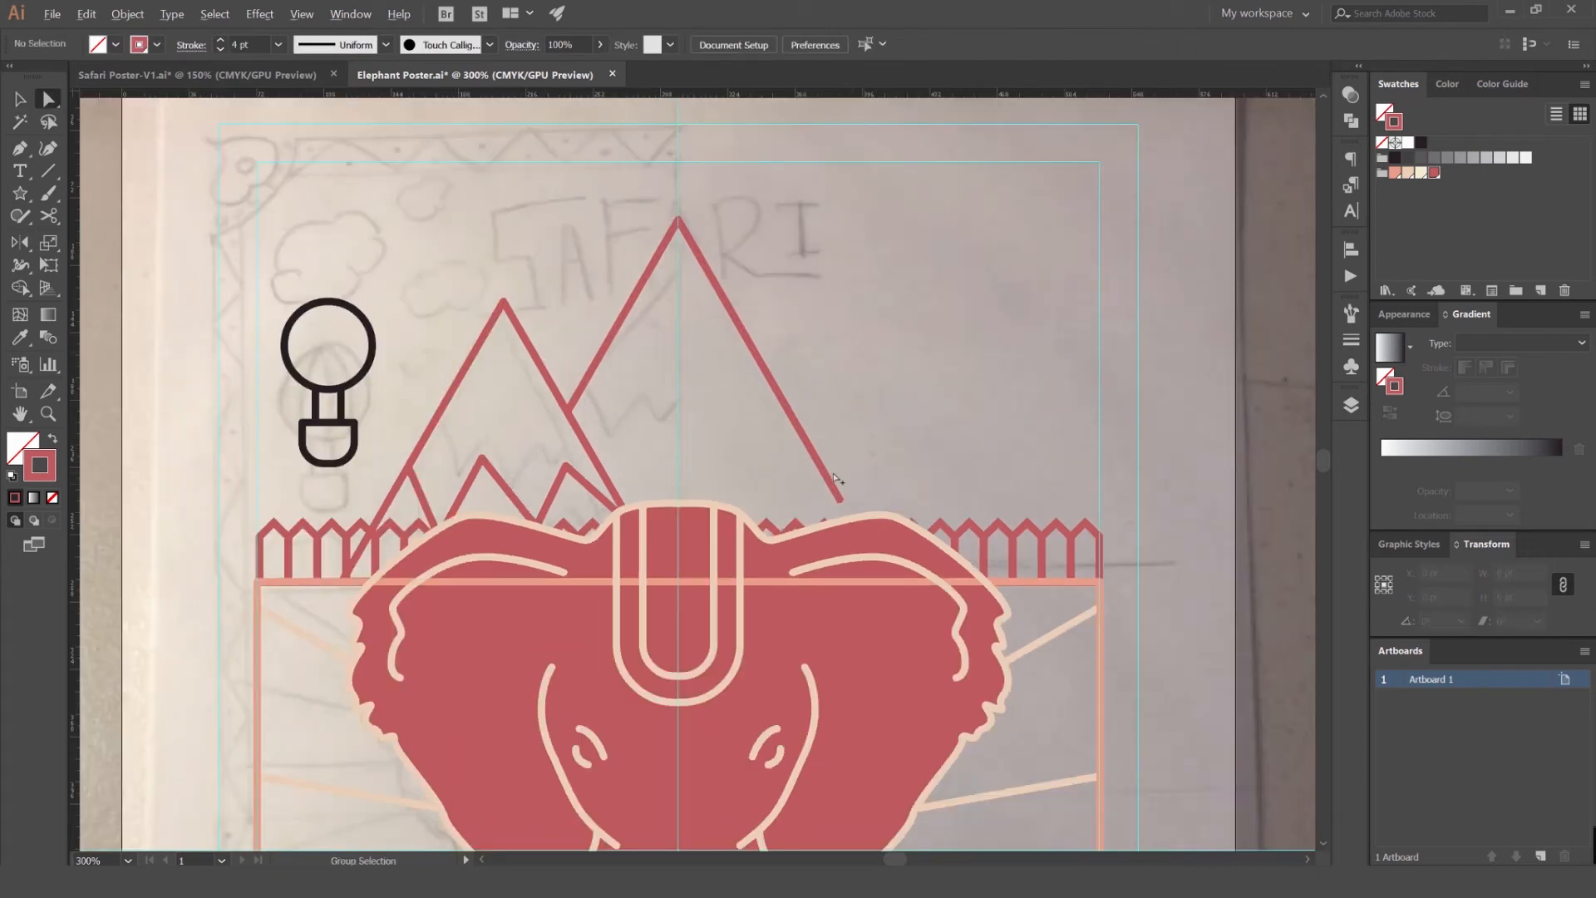
pyautogui.scroll(1, 835, 479)
pyautogui.moveTo(696, 301); pyautogui.dragTo(711, 400)
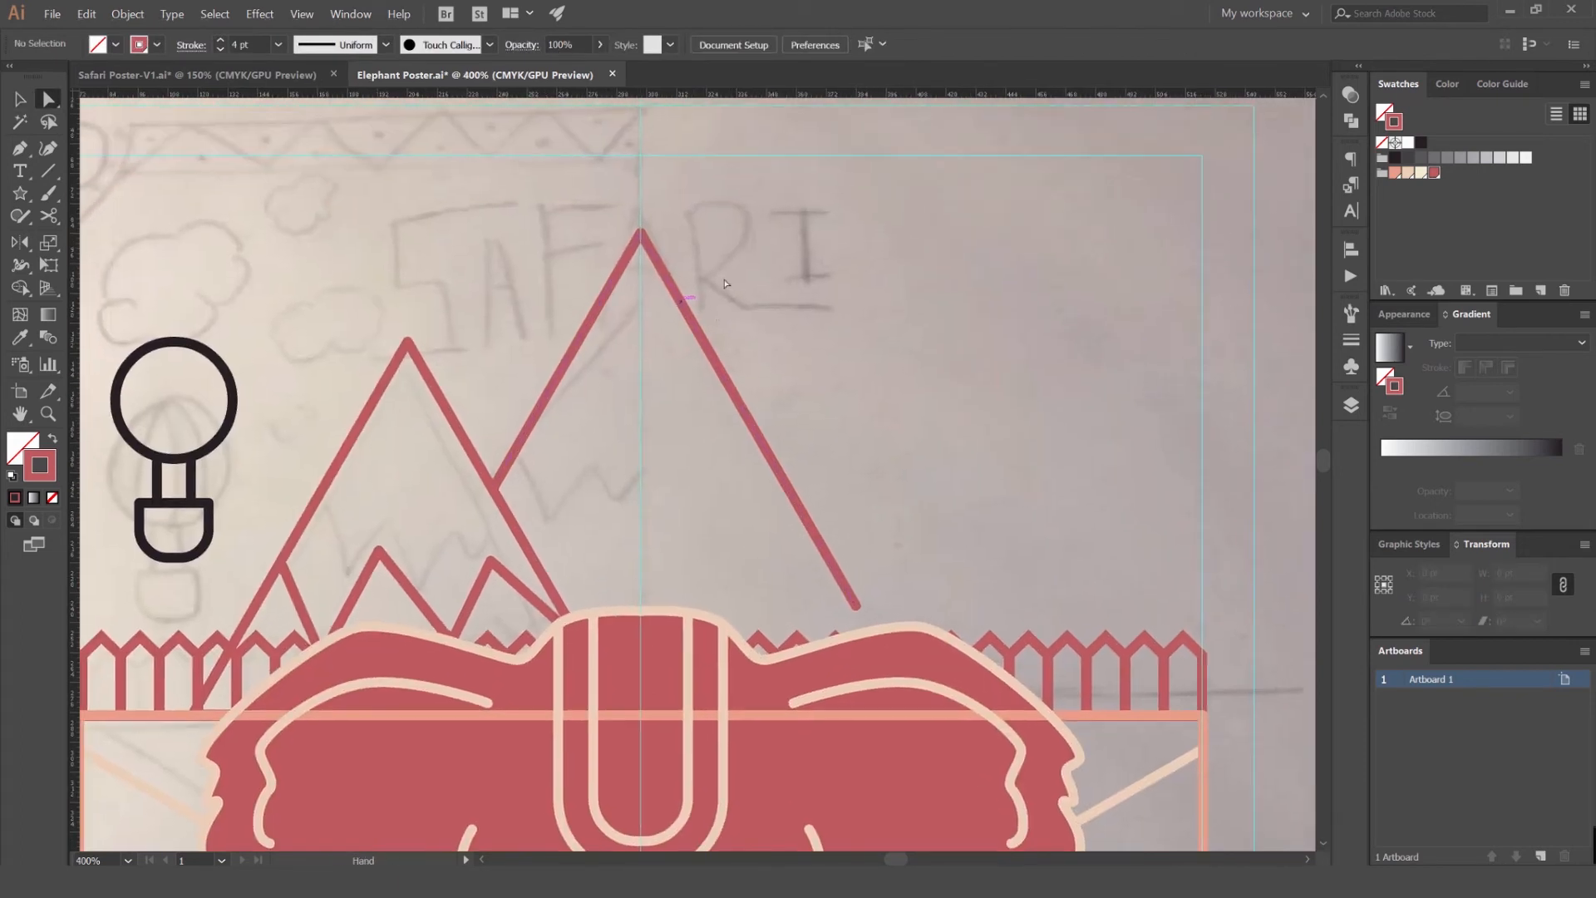
pyautogui.click(715, 362)
pyautogui.press('Delete')
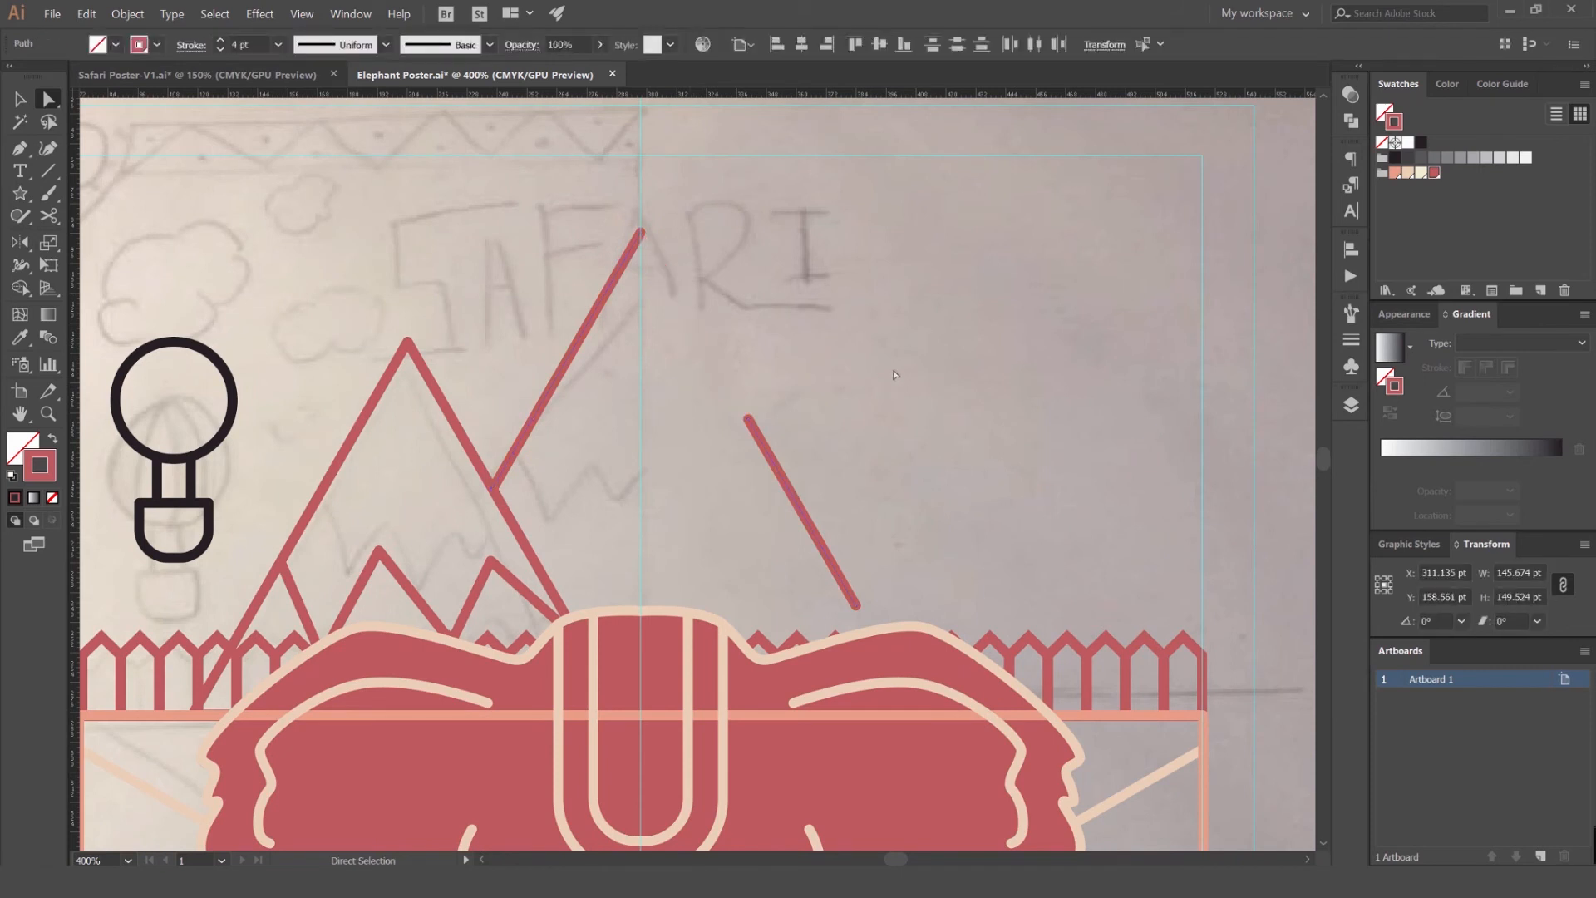
pyautogui.press('Delete')
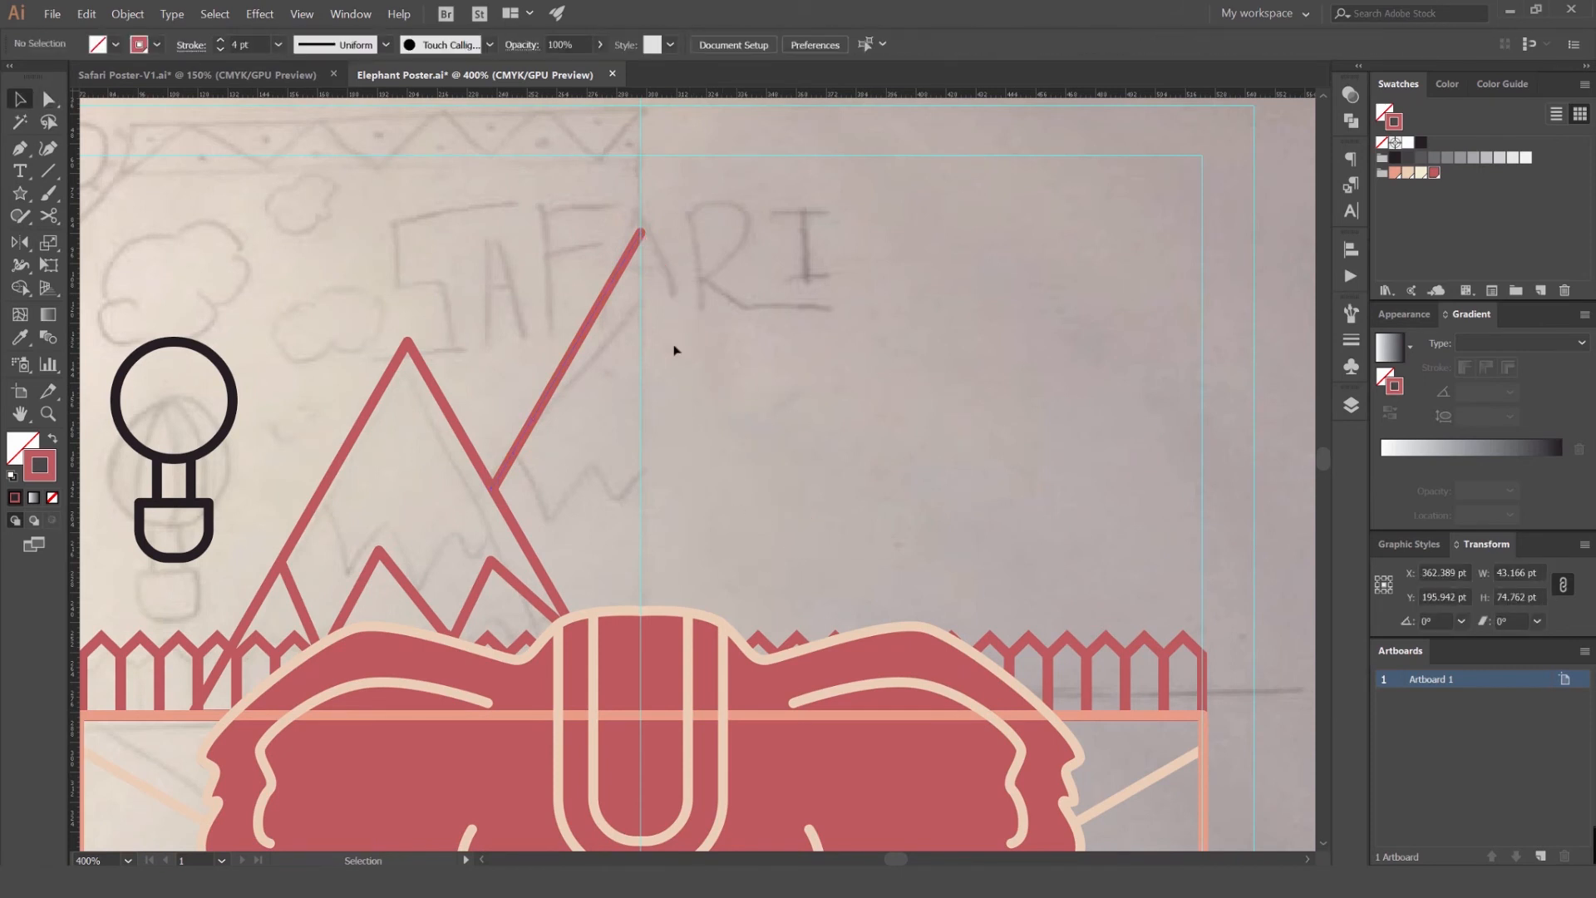
pyautogui.scroll(-2, 674, 350)
pyautogui.moveTo(805, 316); pyautogui.dragTo(856, 310)
pyautogui.scroll(1, 646, 291)
pyautogui.hotkey('ctrl', 'z')
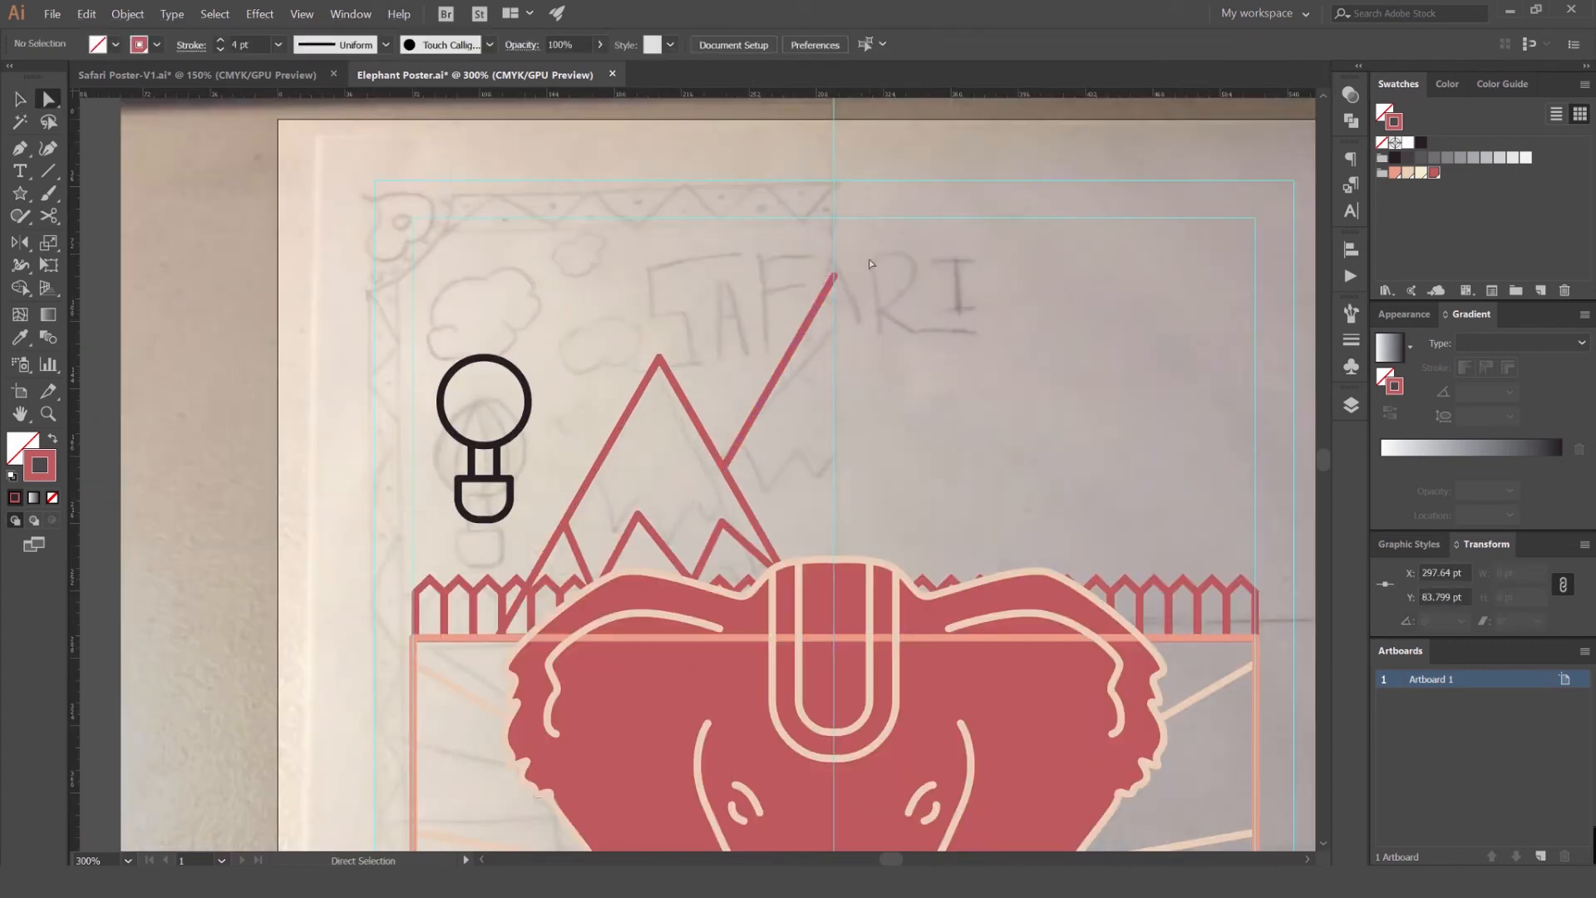
pyautogui.scroll(-2, 894, 337)
pyautogui.scroll(1, 892, 334)
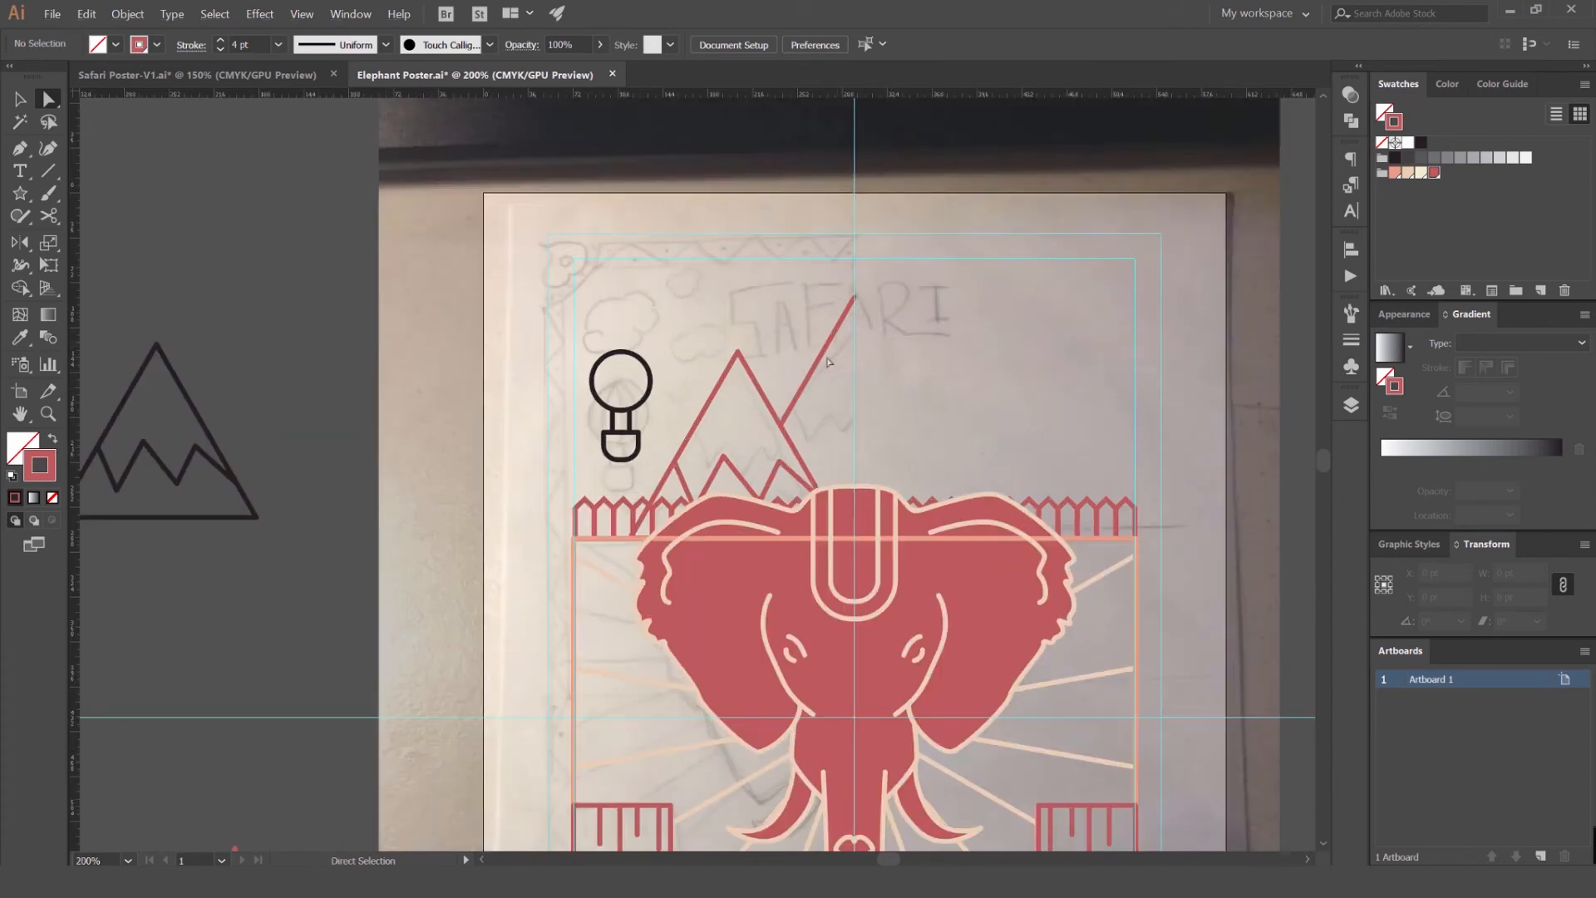
pyautogui.scroll(2, 793, 368)
# - Trace the large sketched cloud's upper-left edge with a red curve above the balloon
pyautogui.scroll(-1, 717, 289)
pyautogui.scroll(-1, 715, 287)
pyautogui.moveTo(567, 240); pyautogui.dragTo(640, 316)
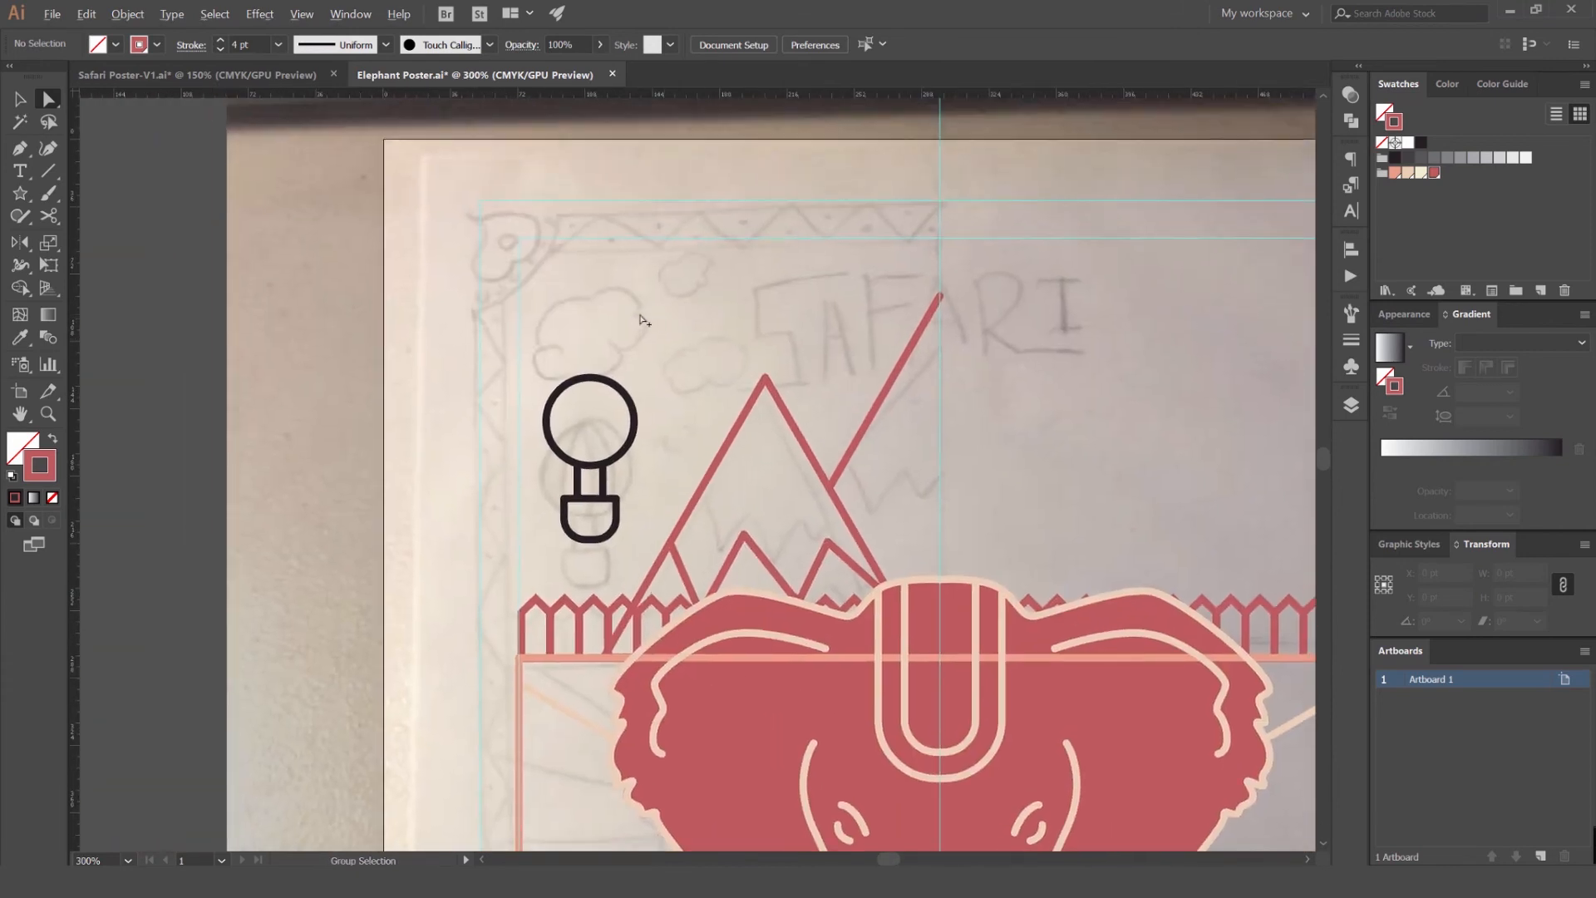
pyautogui.scroll(4, 640, 320)
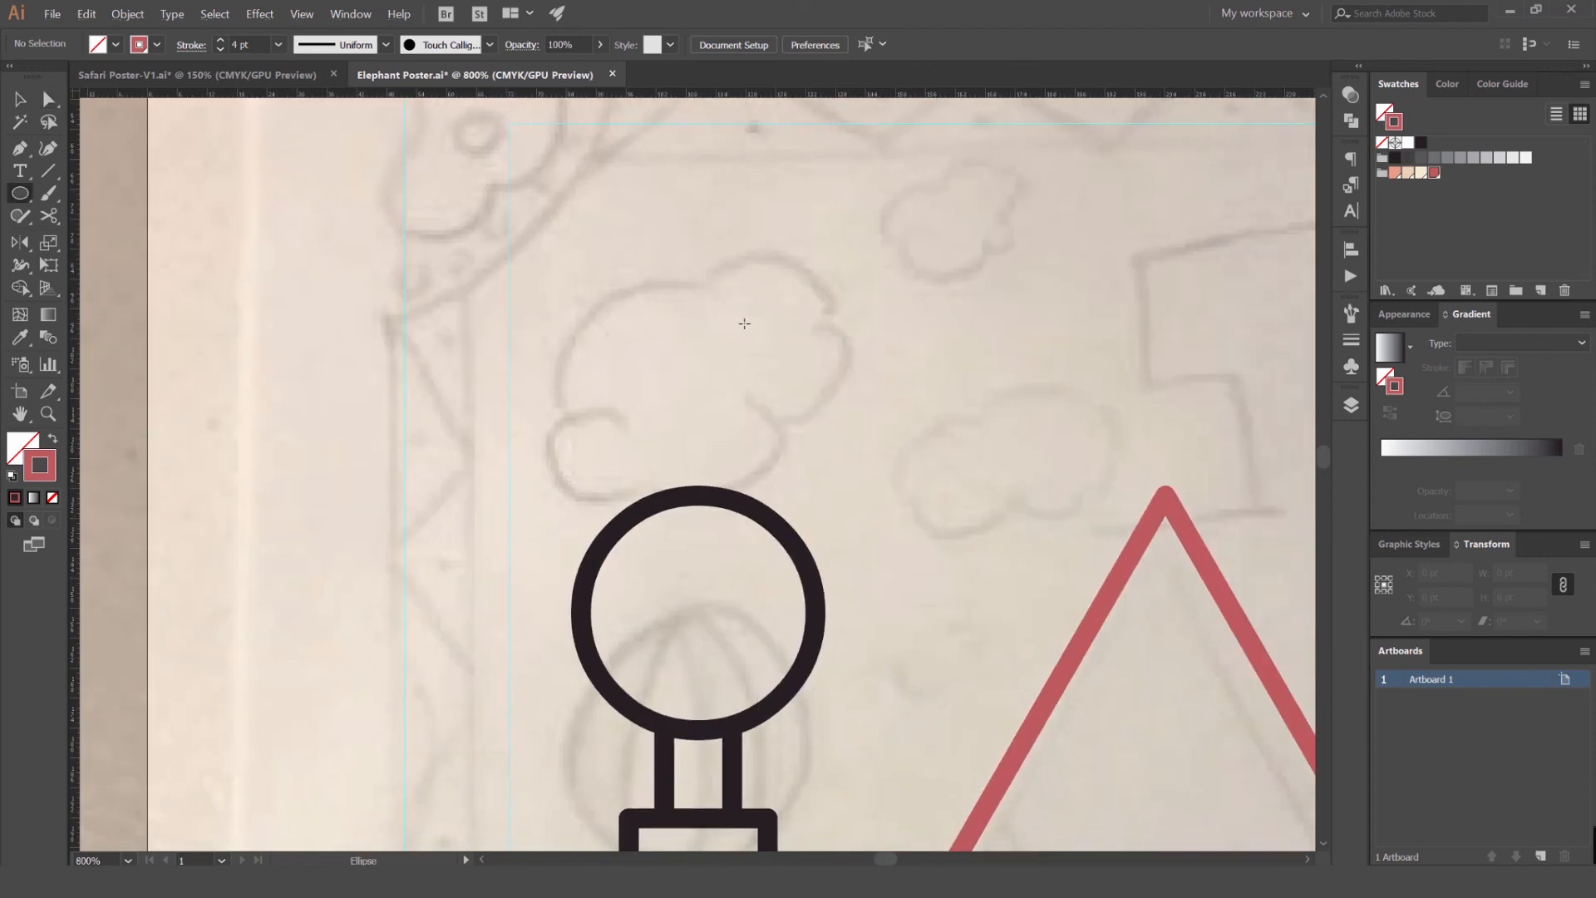
pyautogui.hscroll(2, 744, 301)
pyautogui.press('v')
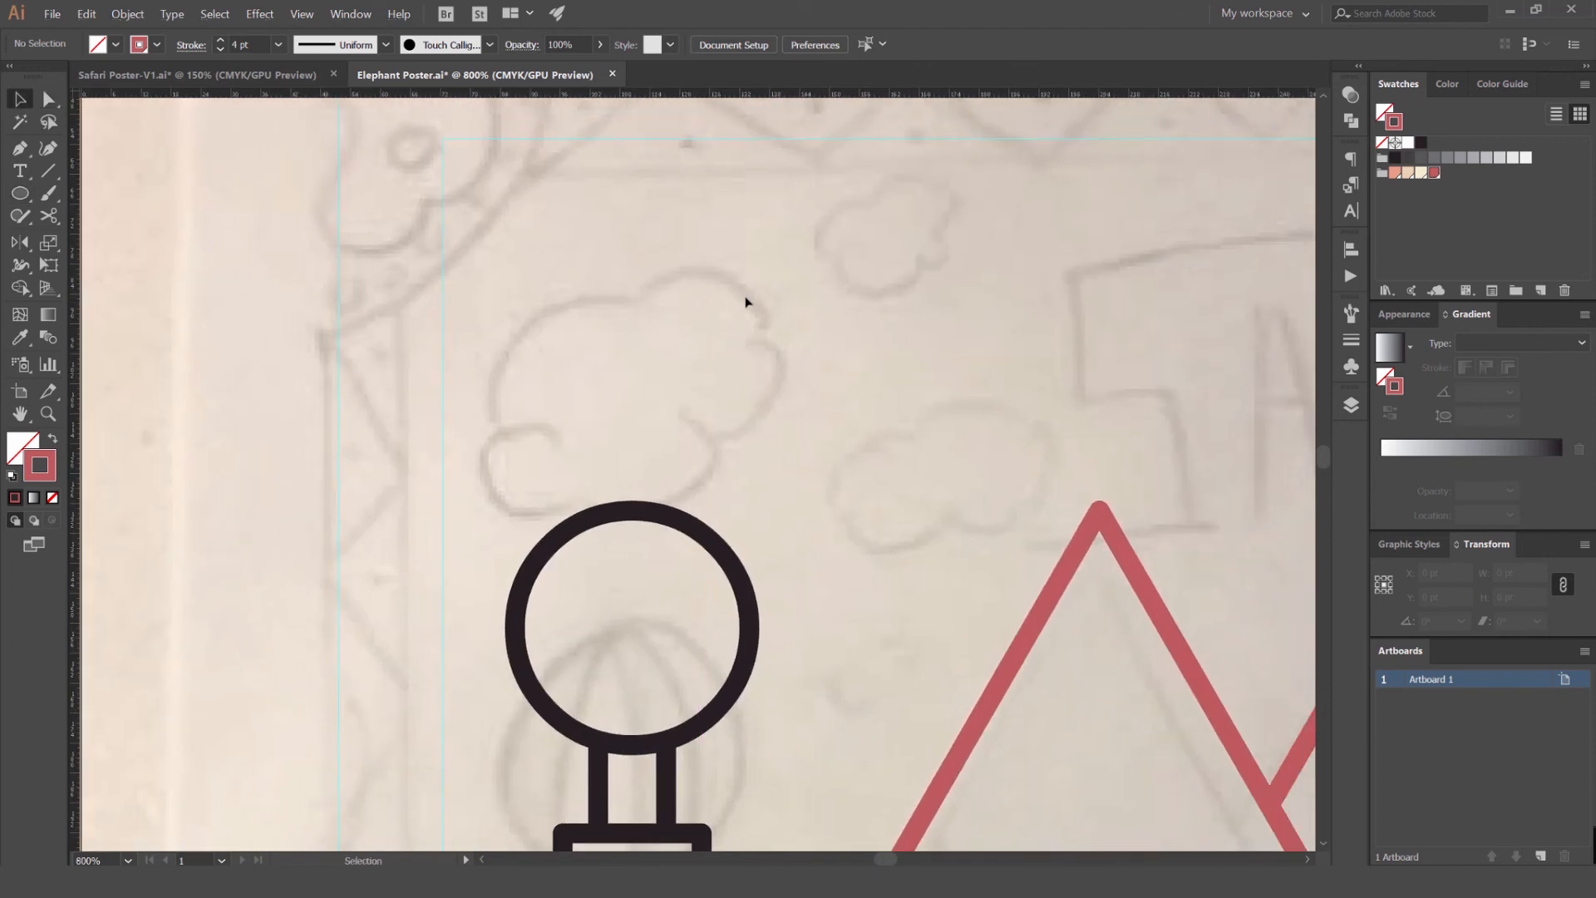
pyautogui.scroll(2, 613, 318)
pyautogui.click(647, 298)
pyautogui.moveTo(425, 455); pyautogui.dragTo(401, 640)
# - Try a short inward curl from the cloud arc's lower end and undo it
pyautogui.moveTo(431, 455)
pyautogui.mouseDown()
pyautogui.moveTo(513, 526)
pyautogui.moveTo(517, 552)
pyautogui.mouseUp()
pyautogui.press('v')
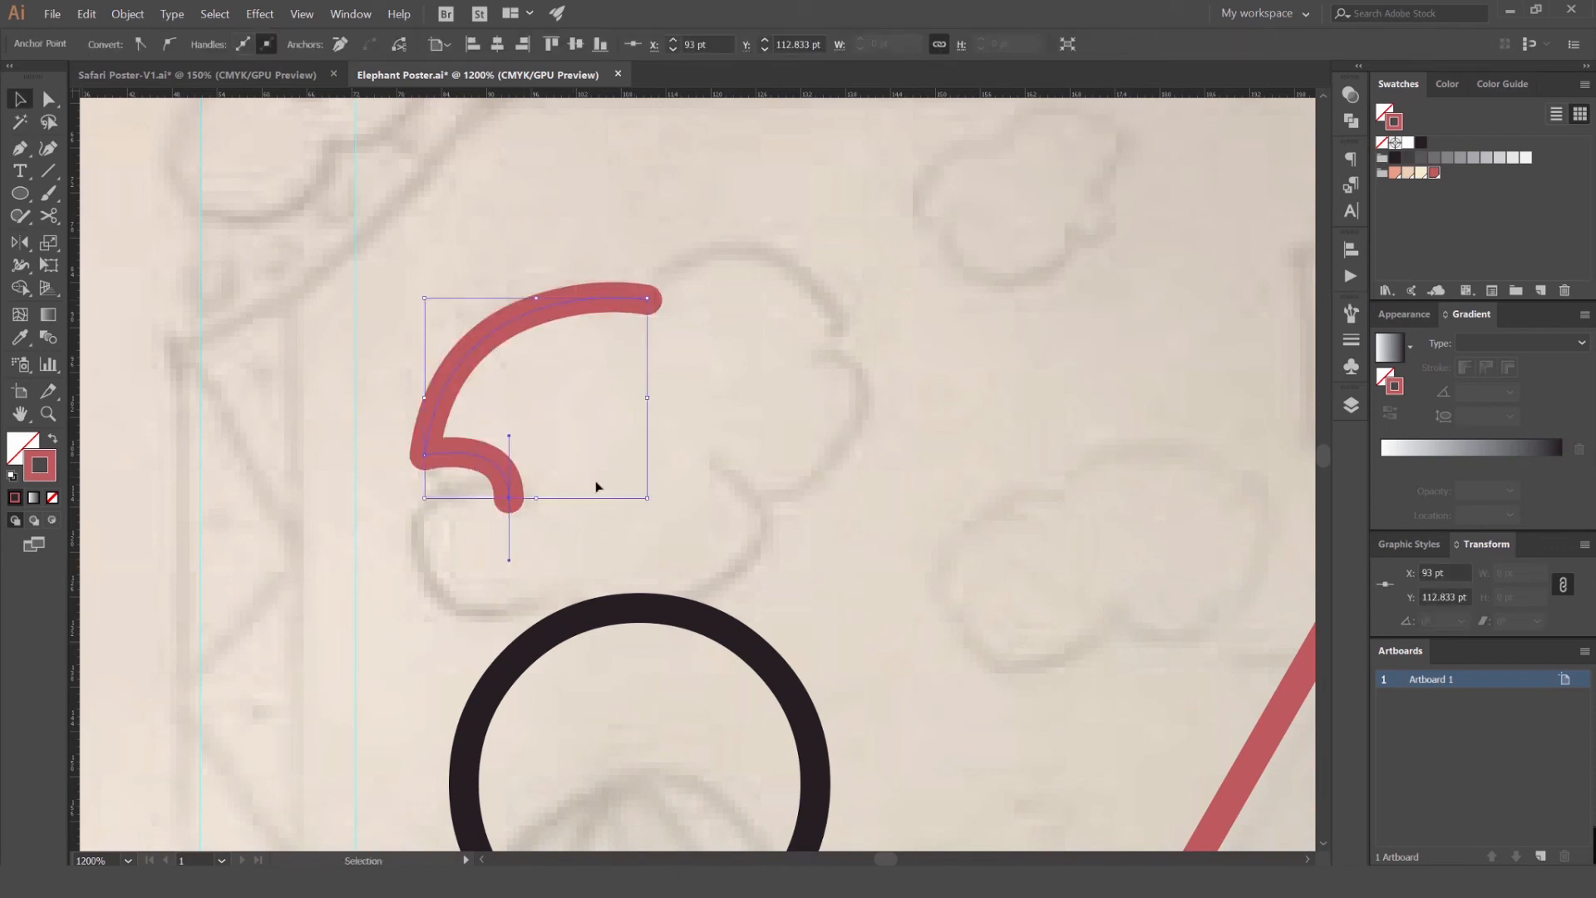
pyautogui.click(413, 485)
pyautogui.press('o')
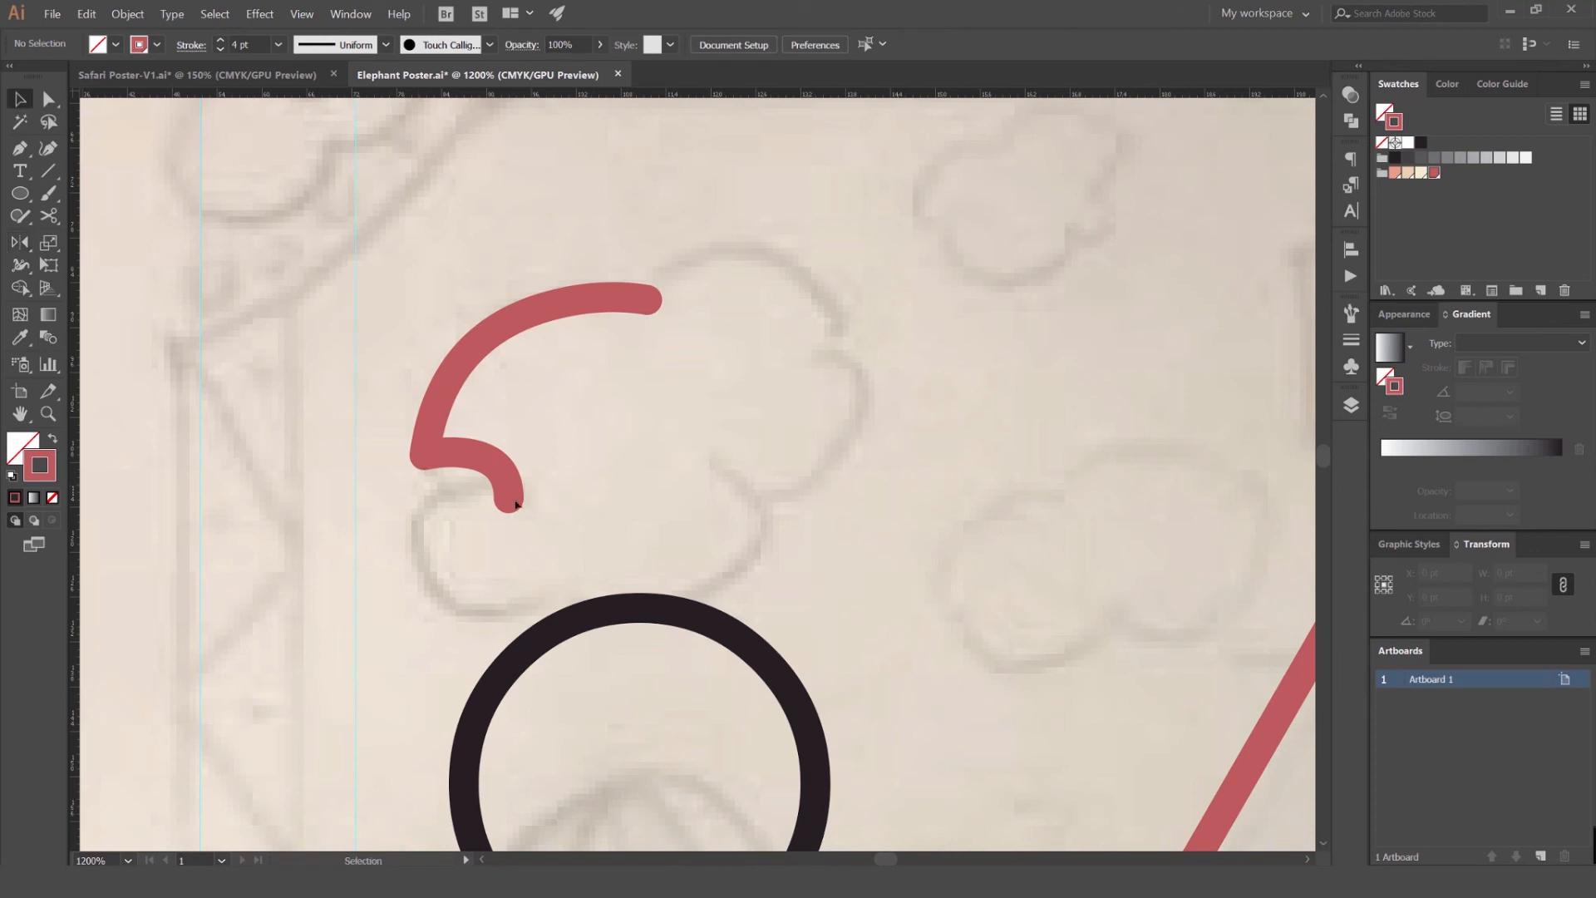
pyautogui.moveTo(522, 607); pyautogui.dragTo(608, 595)
pyautogui.hotkey('ctrl', 'z')
pyautogui.hotkey('ctrl', 'z')
pyautogui.hotkey('ctrl', 'z')
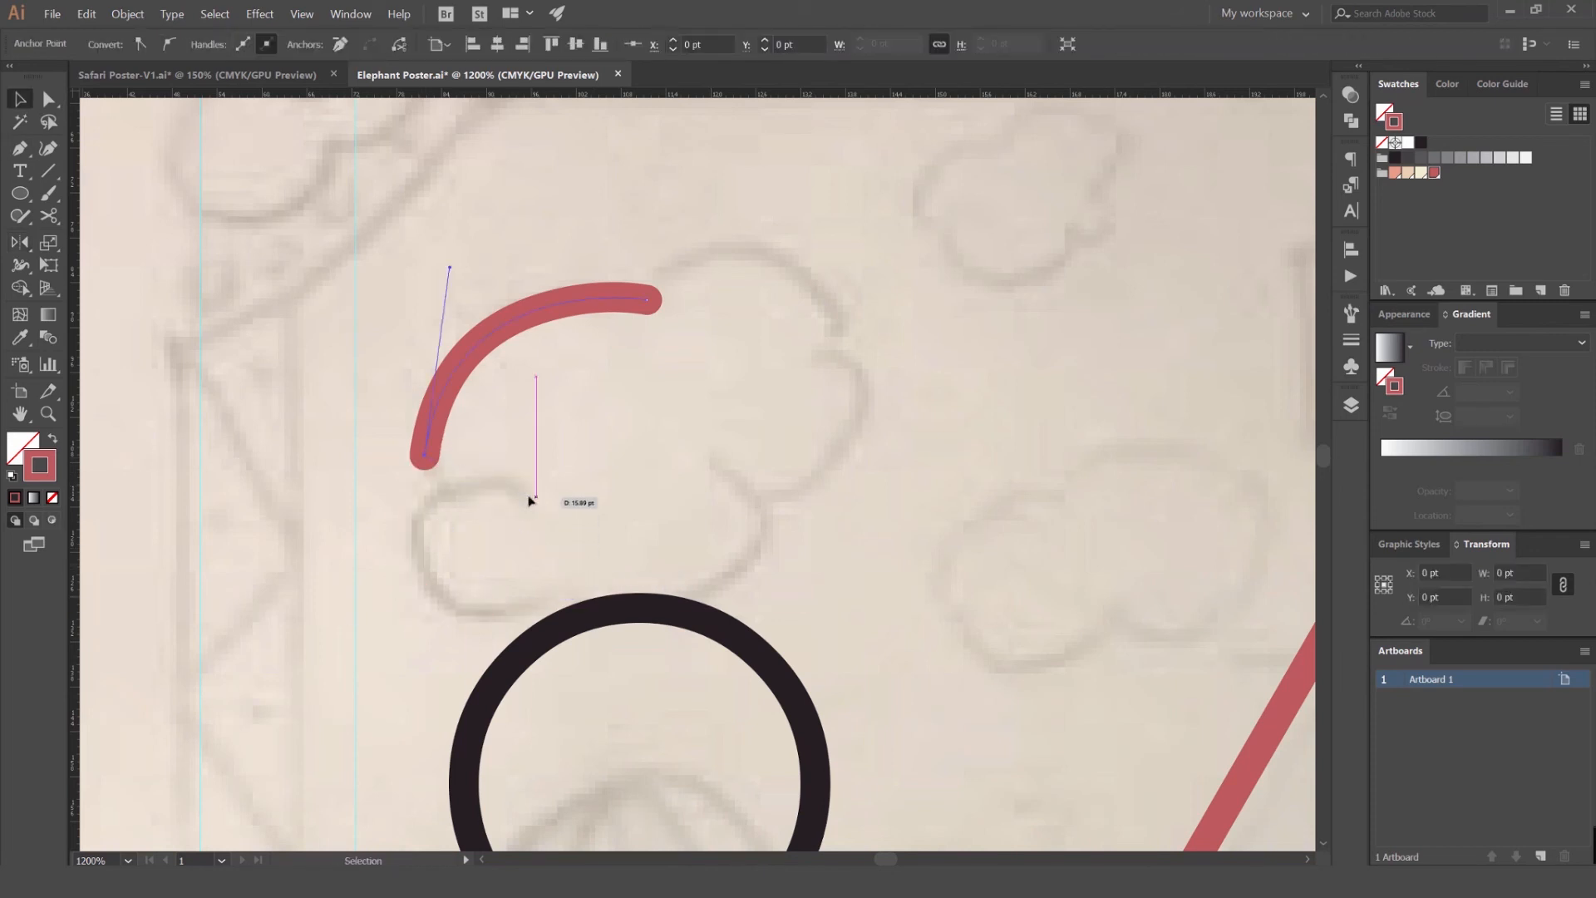
# - Draw the cloud's rounded lower lobe as one curved line that curls inward at both ends
pyautogui.click(534, 487)
pyautogui.moveTo(414, 456); pyautogui.dragTo(357, 521)
pyautogui.moveTo(521, 608); pyautogui.dragTo(620, 563)
pyautogui.moveTo(764, 562); pyautogui.dragTo(780, 464)
pyautogui.click(678, 443)
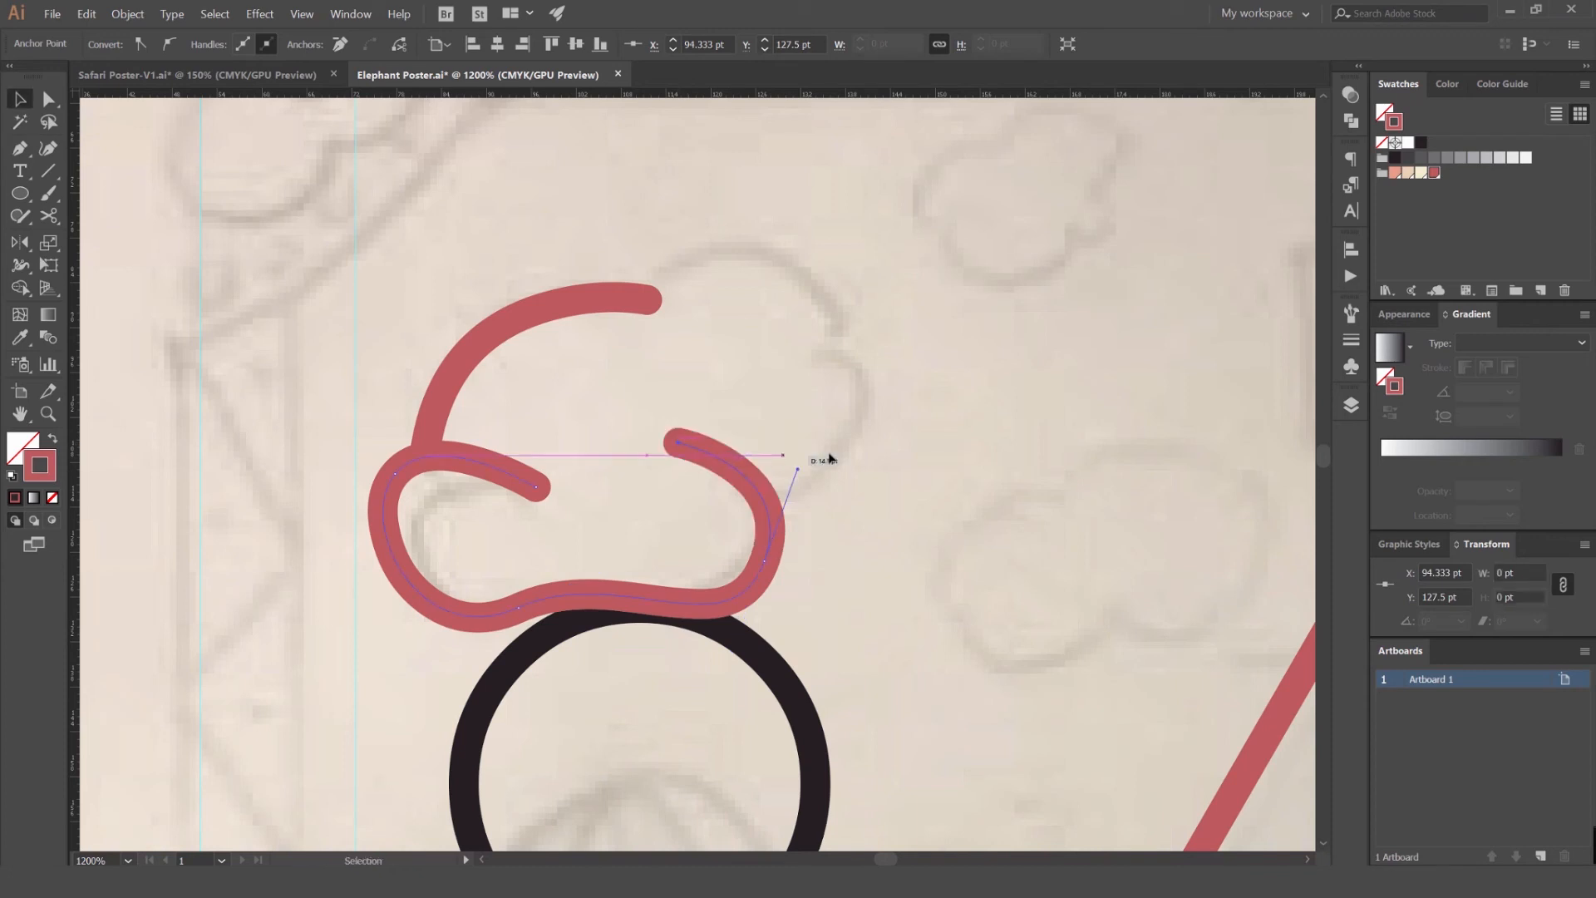
# - Close the cloud's outline with a bulging right lobe and a rounded top lobe that meets the upper-left arc
pyautogui.keyDown('ctrl'); pyautogui.click(790, 523); pyautogui.keyUp('ctrl')
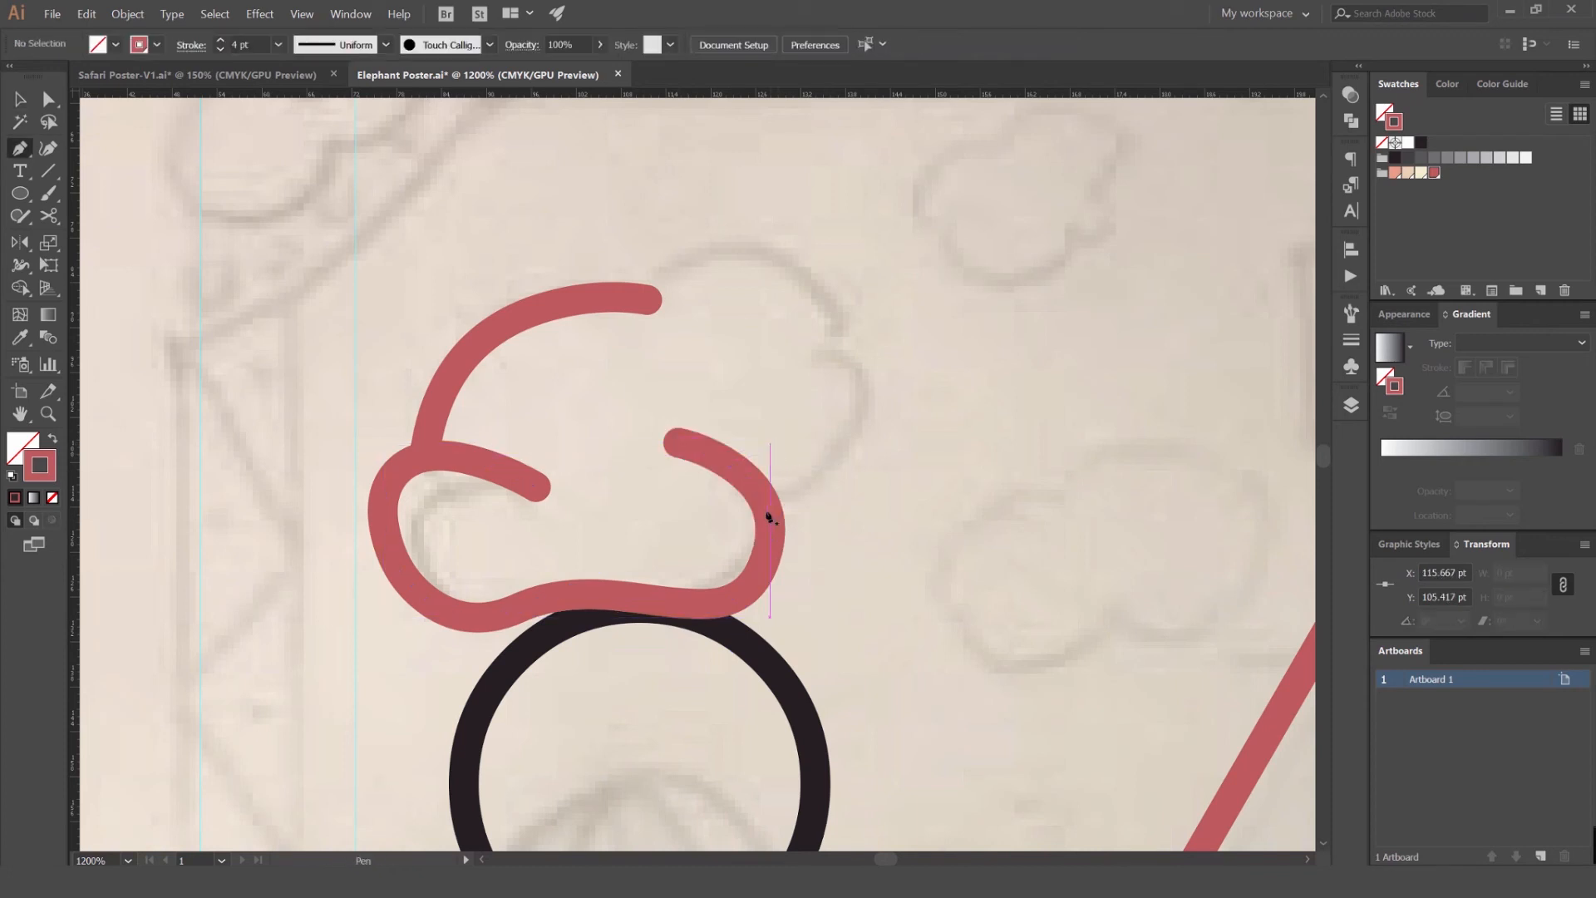
pyautogui.click(765, 349)
pyautogui.keyDown('ctrl'); pyautogui.click(865, 332); pyautogui.keyUp('ctrl')
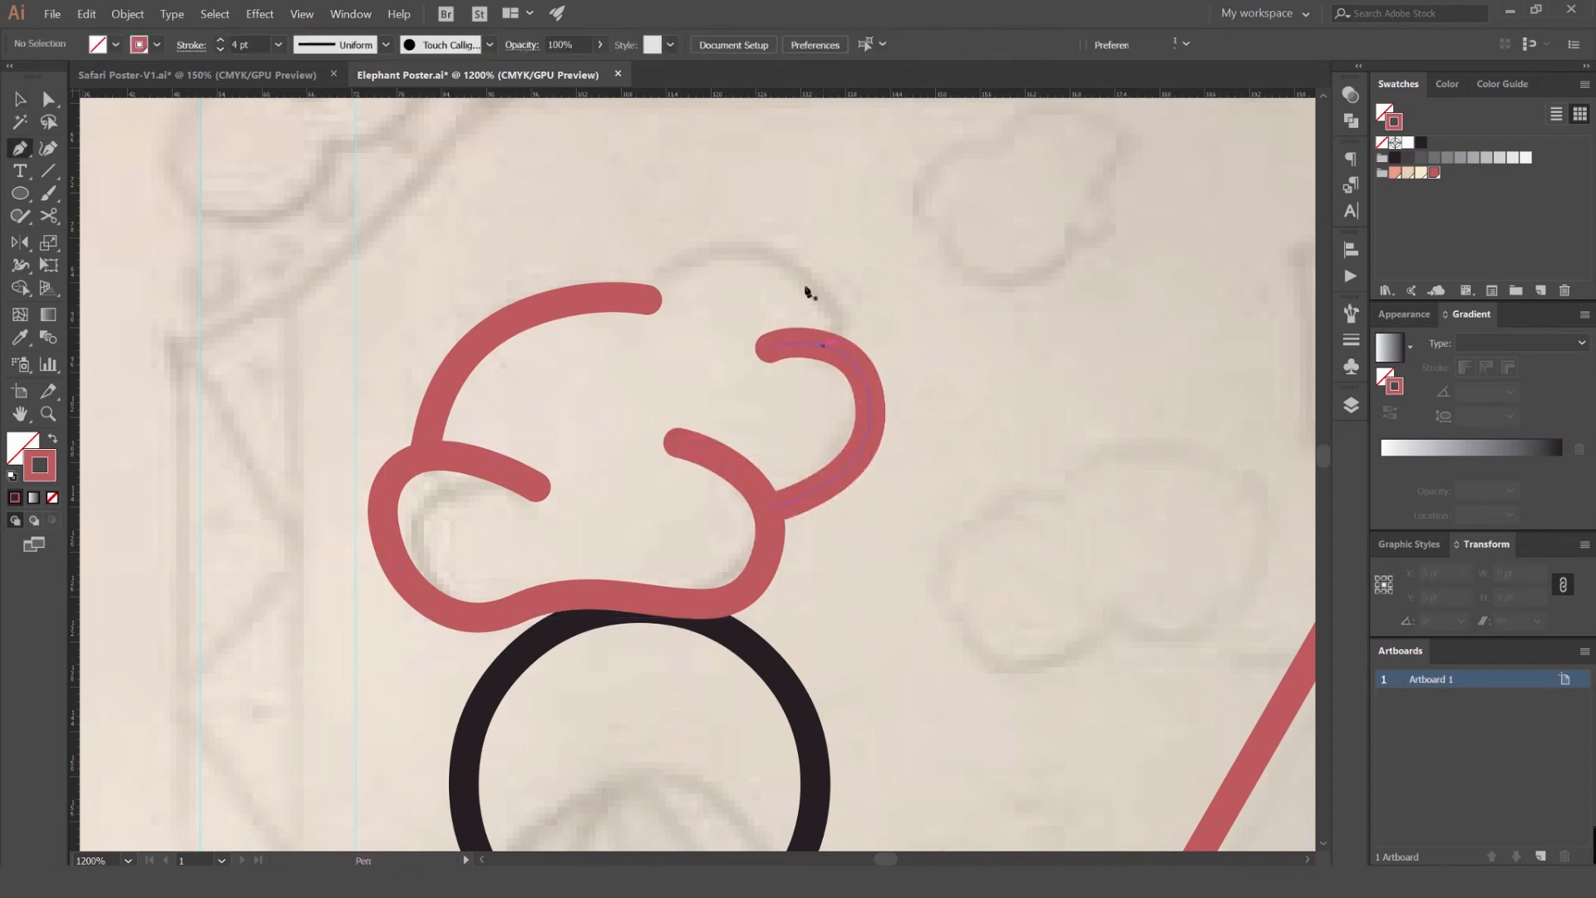
pyautogui.click(819, 343)
pyautogui.moveTo(609, 296); pyautogui.dragTo(436, 404)
pyautogui.press('v')
pyautogui.click(862, 302)
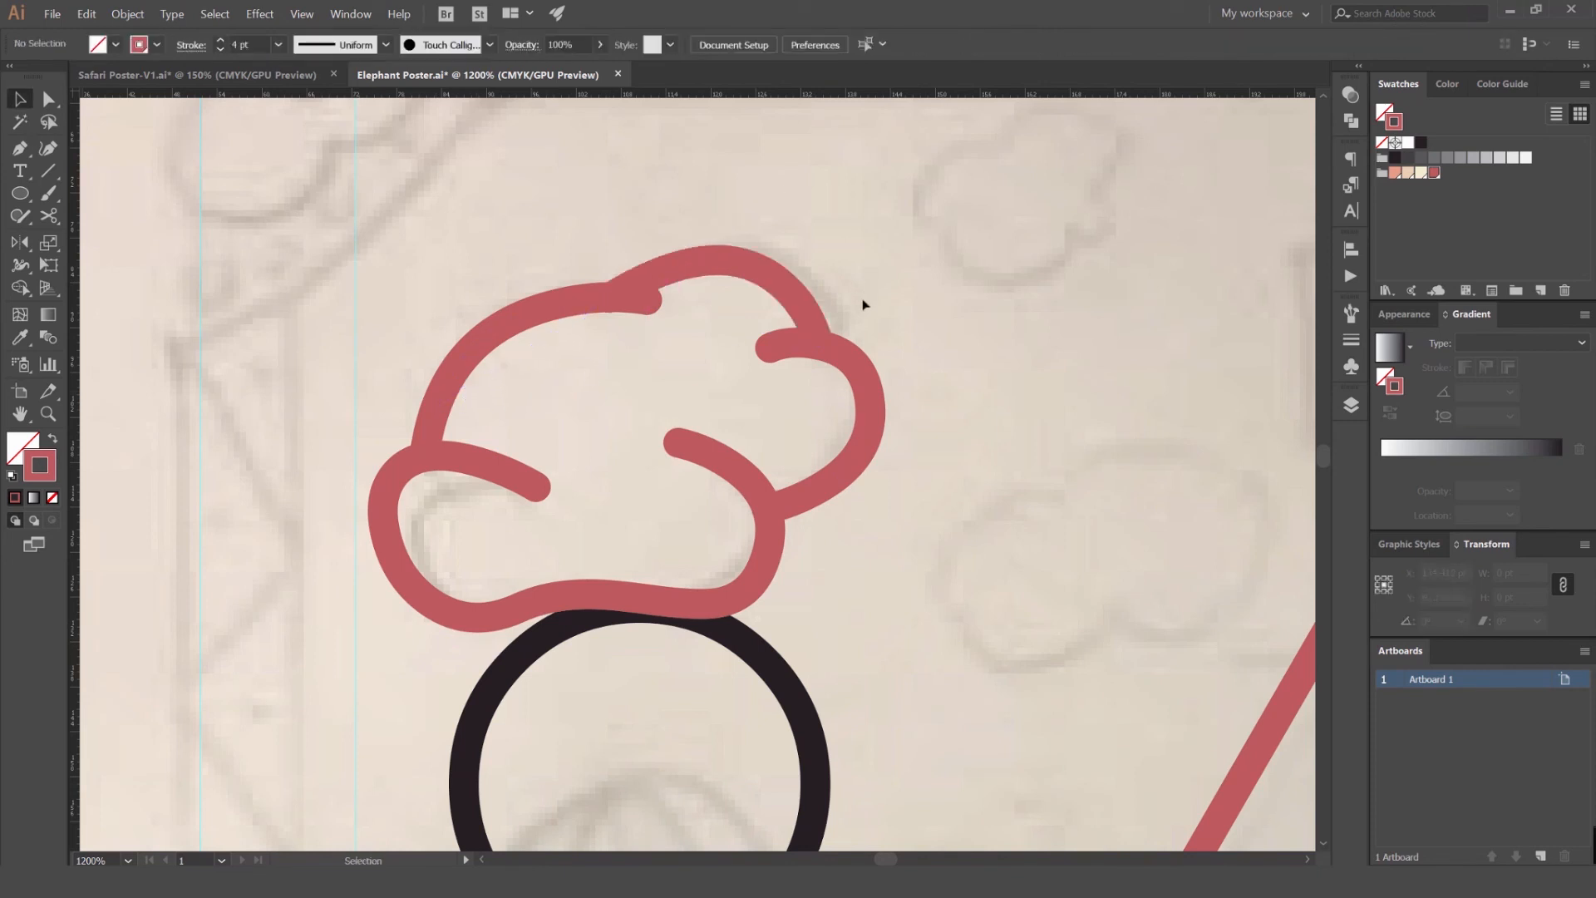
# - Shrink the grouped cloud above the balloon and place a smaller copy, about 31 pt wide, near the sketched upper cloud
pyautogui.scroll(-2, 863, 301)
pyautogui.moveTo(588, 423); pyautogui.dragTo(712, 277)
pyautogui.hotkey('ctrl', 'g')
pyautogui.hotkey('ctrl', 'z')
pyautogui.moveTo(868, 279); pyautogui.dragTo(987, 233)
# - Flip the cloud copy horizontally, shrink it to about 23 pt wide and rotate it about 13°
pyautogui.click(1584, 544)
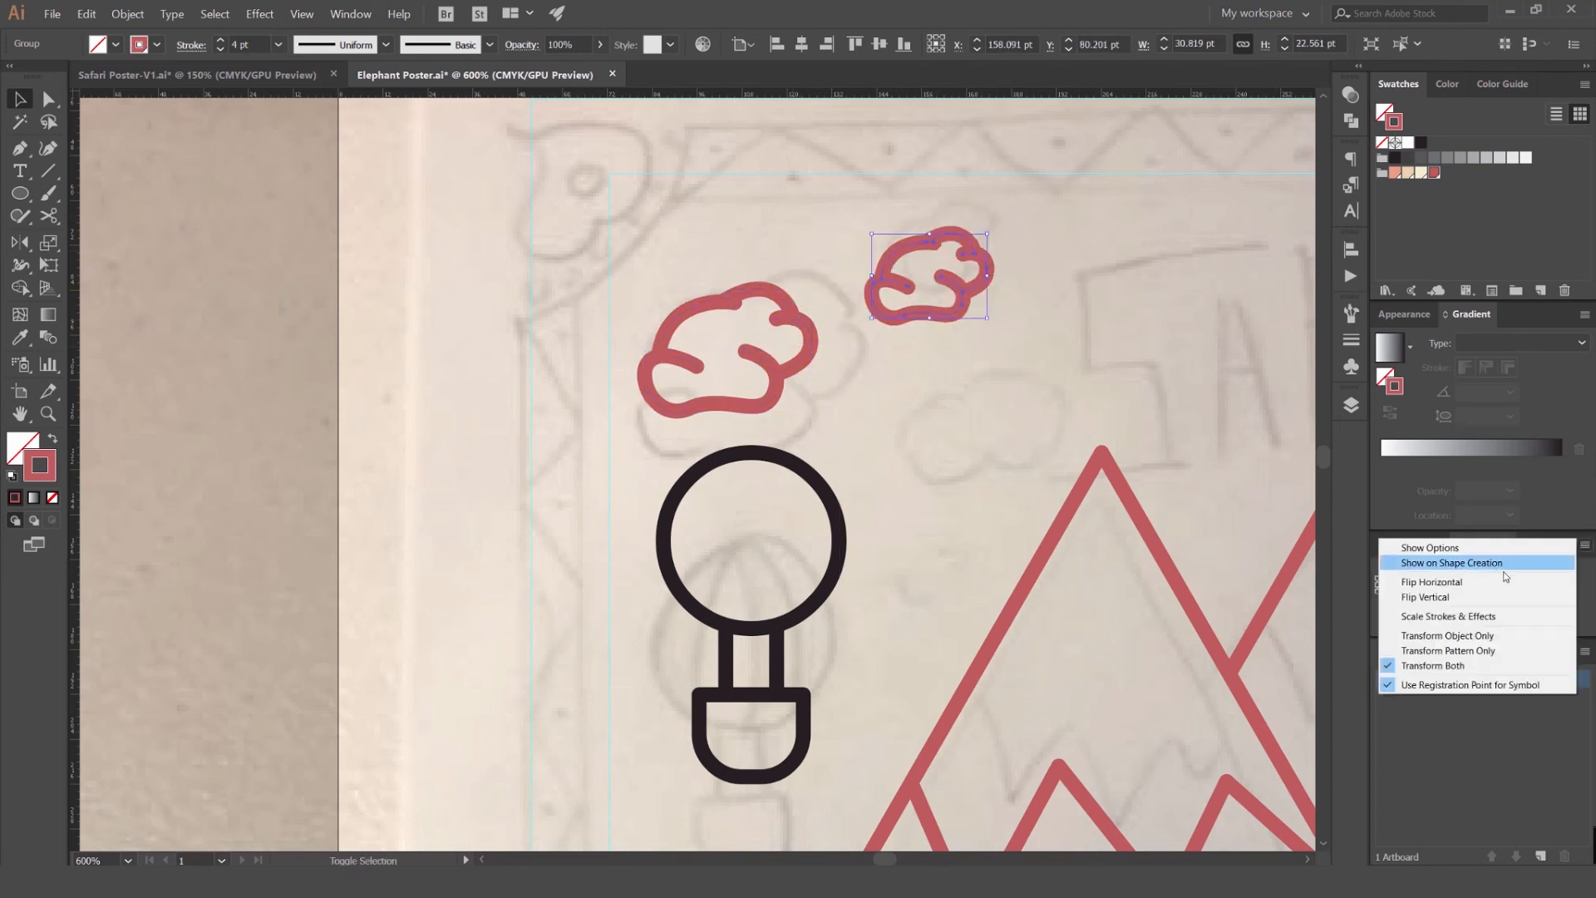
pyautogui.click(1588, 547)
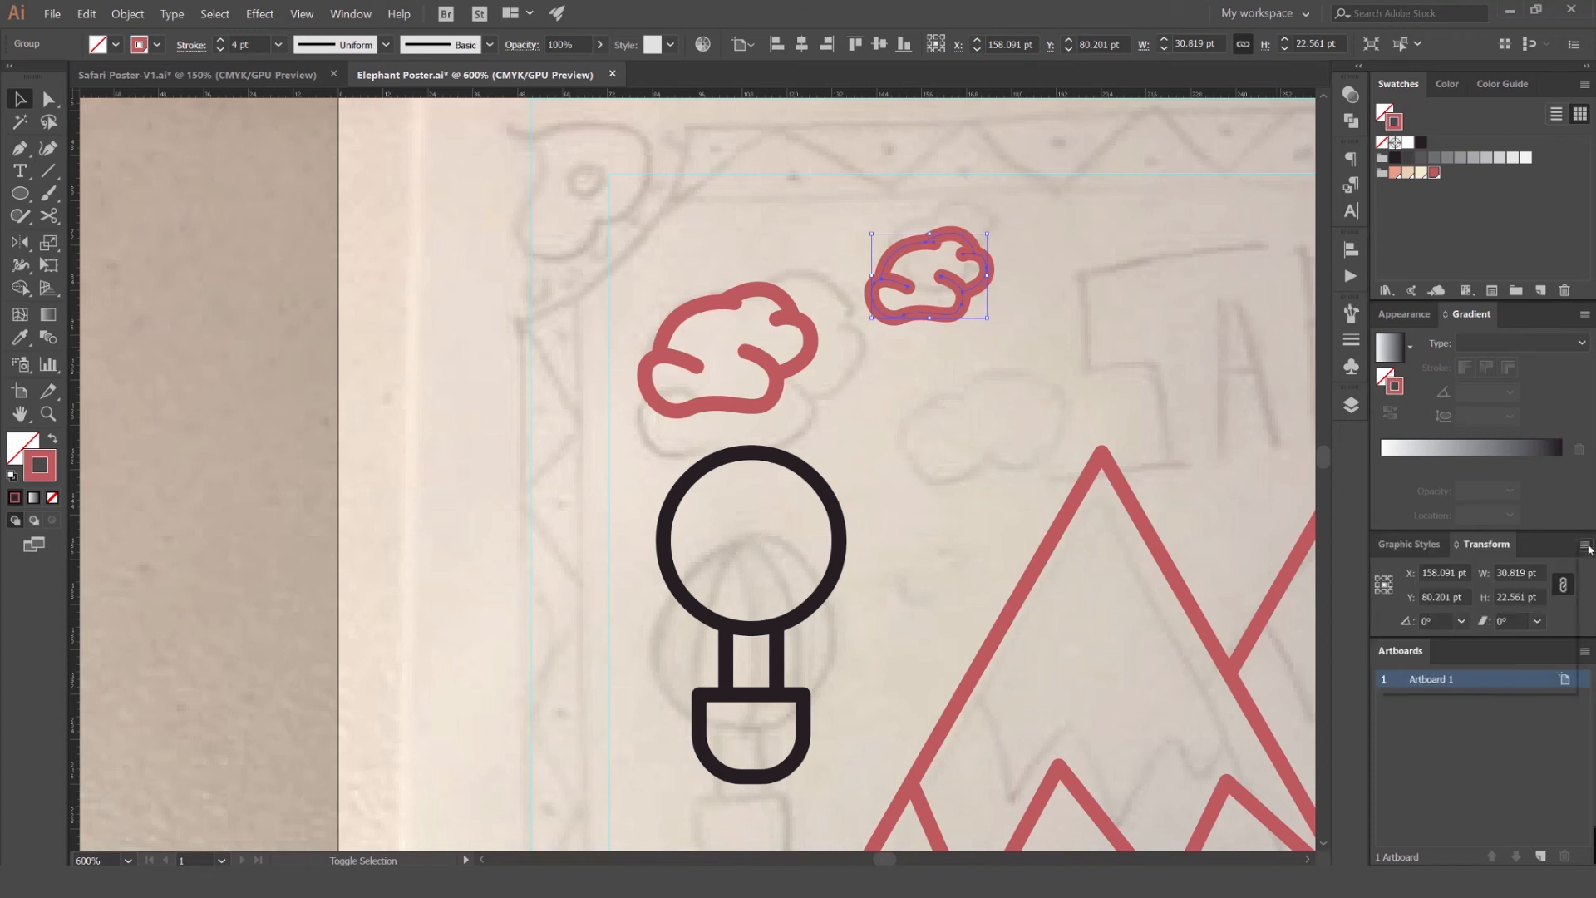
pyautogui.click(1588, 546)
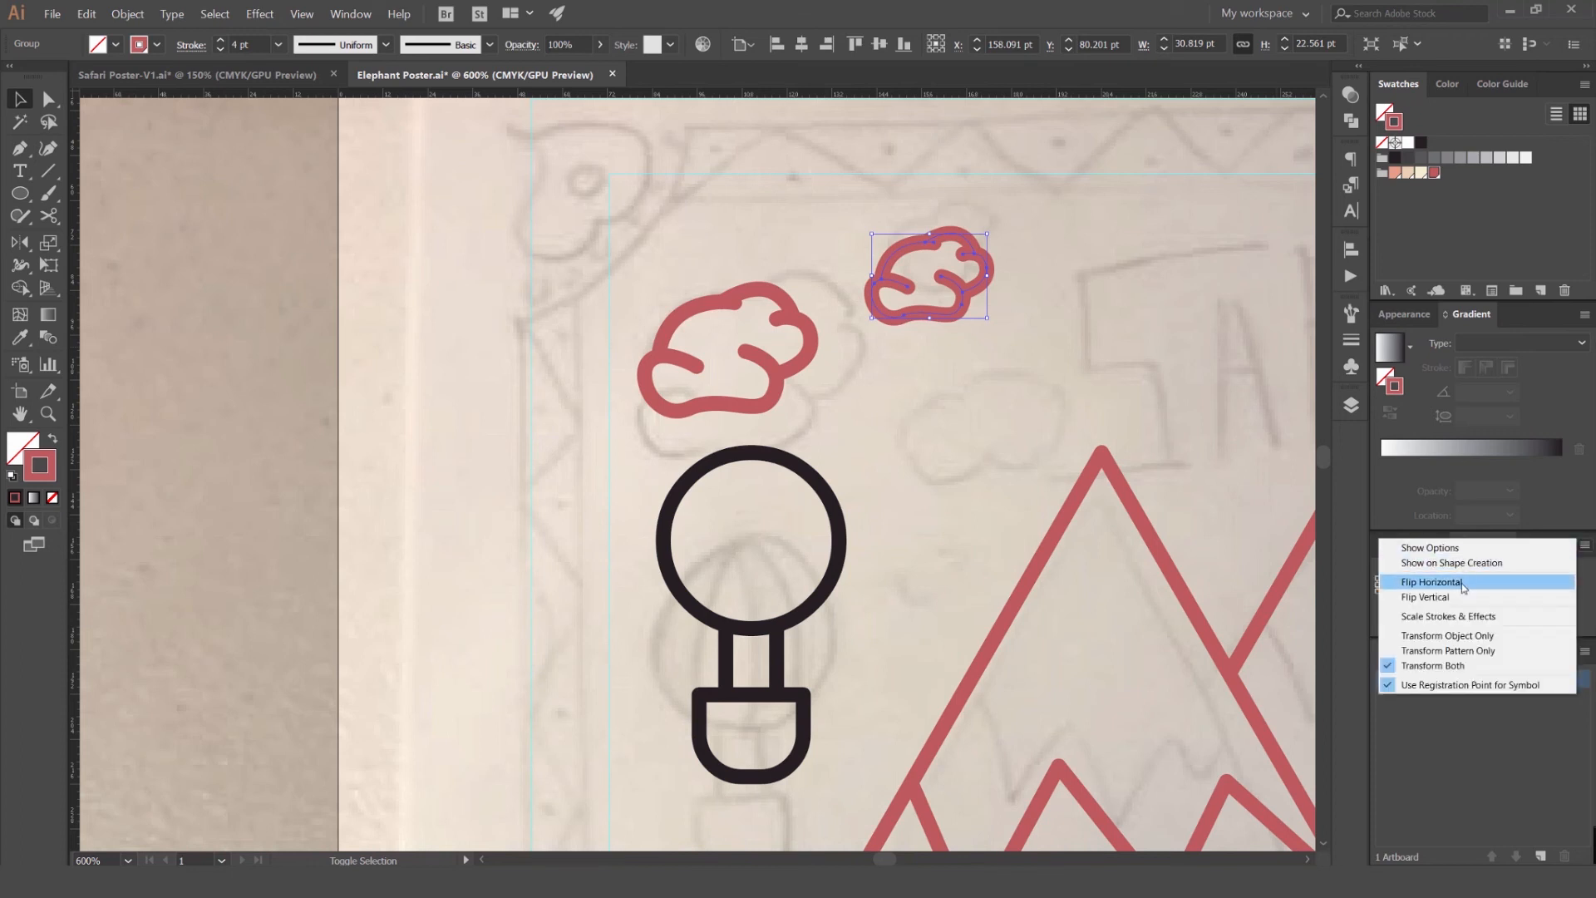
pyautogui.click(1429, 585)
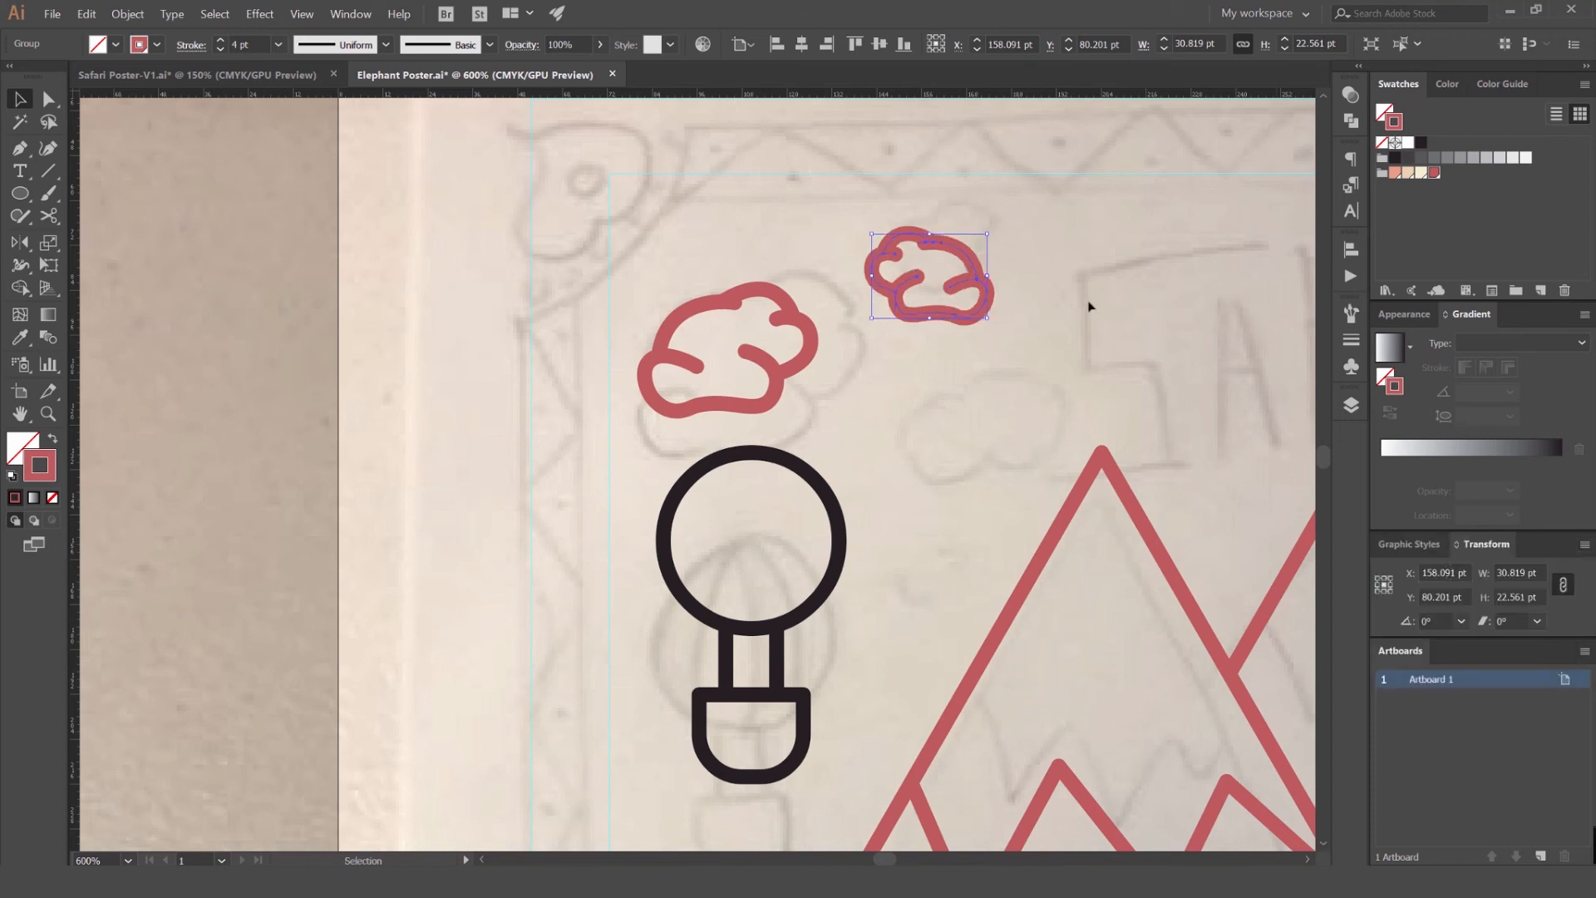
pyautogui.moveTo(987, 229); pyautogui.dragTo(906, 245)
pyautogui.click(1001, 220)
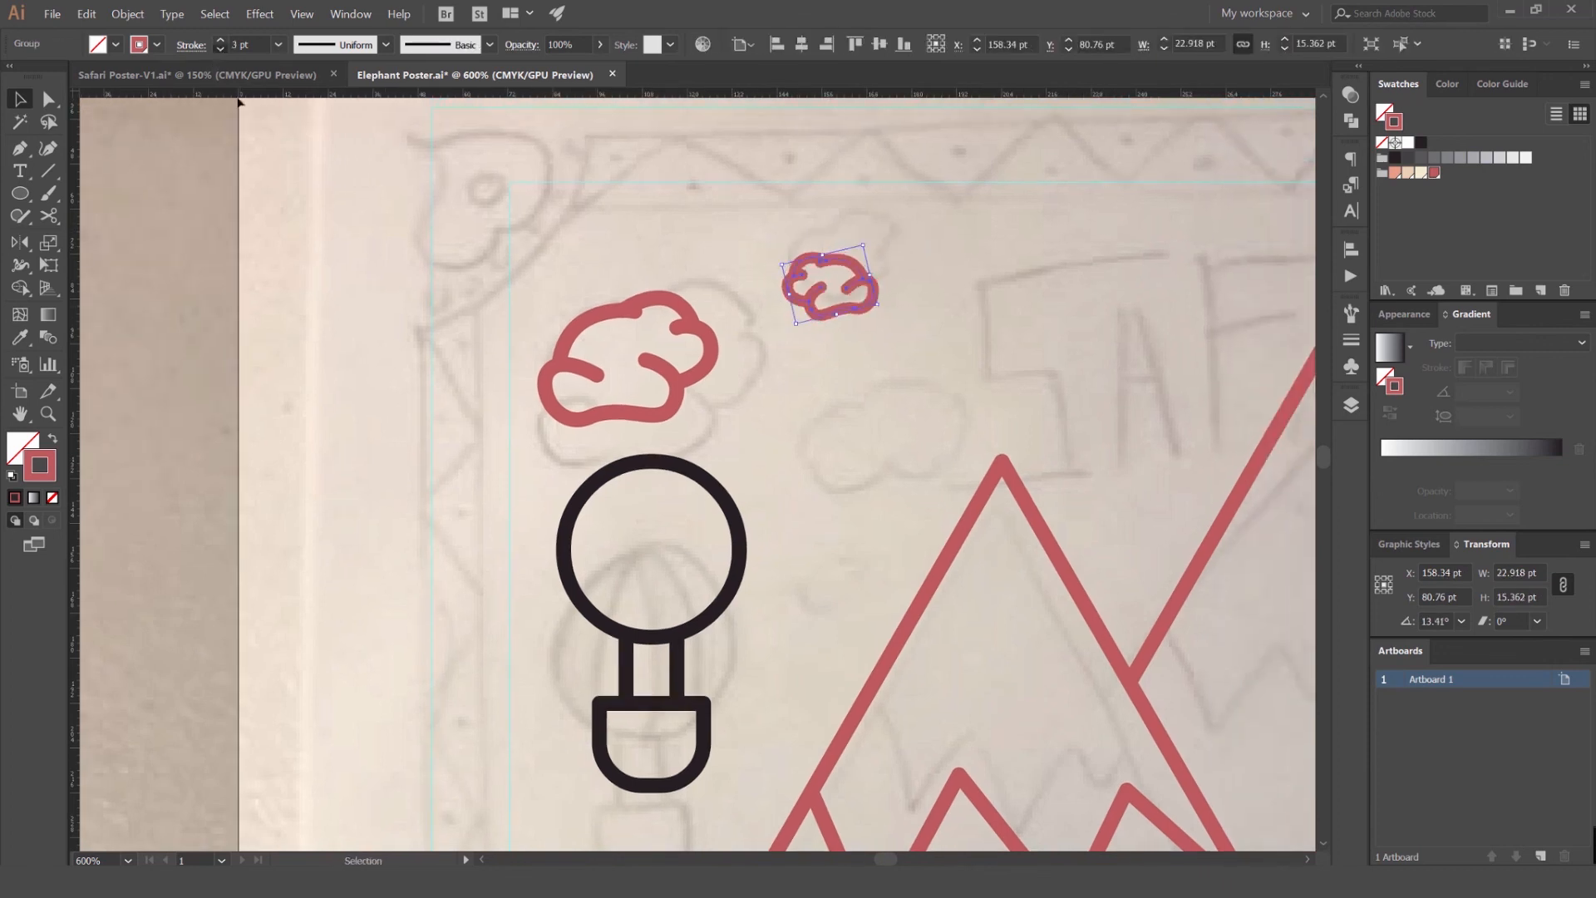
# - Set the small cloud's stroke to 2 pt and place an even smaller cloud copy below it
pyautogui.click(220, 50)
pyautogui.click(259, 186)
pyautogui.scroll(-3, 258, 186)
pyautogui.scroll(3, 417, 219)
pyautogui.moveTo(527, 242); pyautogui.dragTo(572, 366)
pyautogui.click(627, 289)
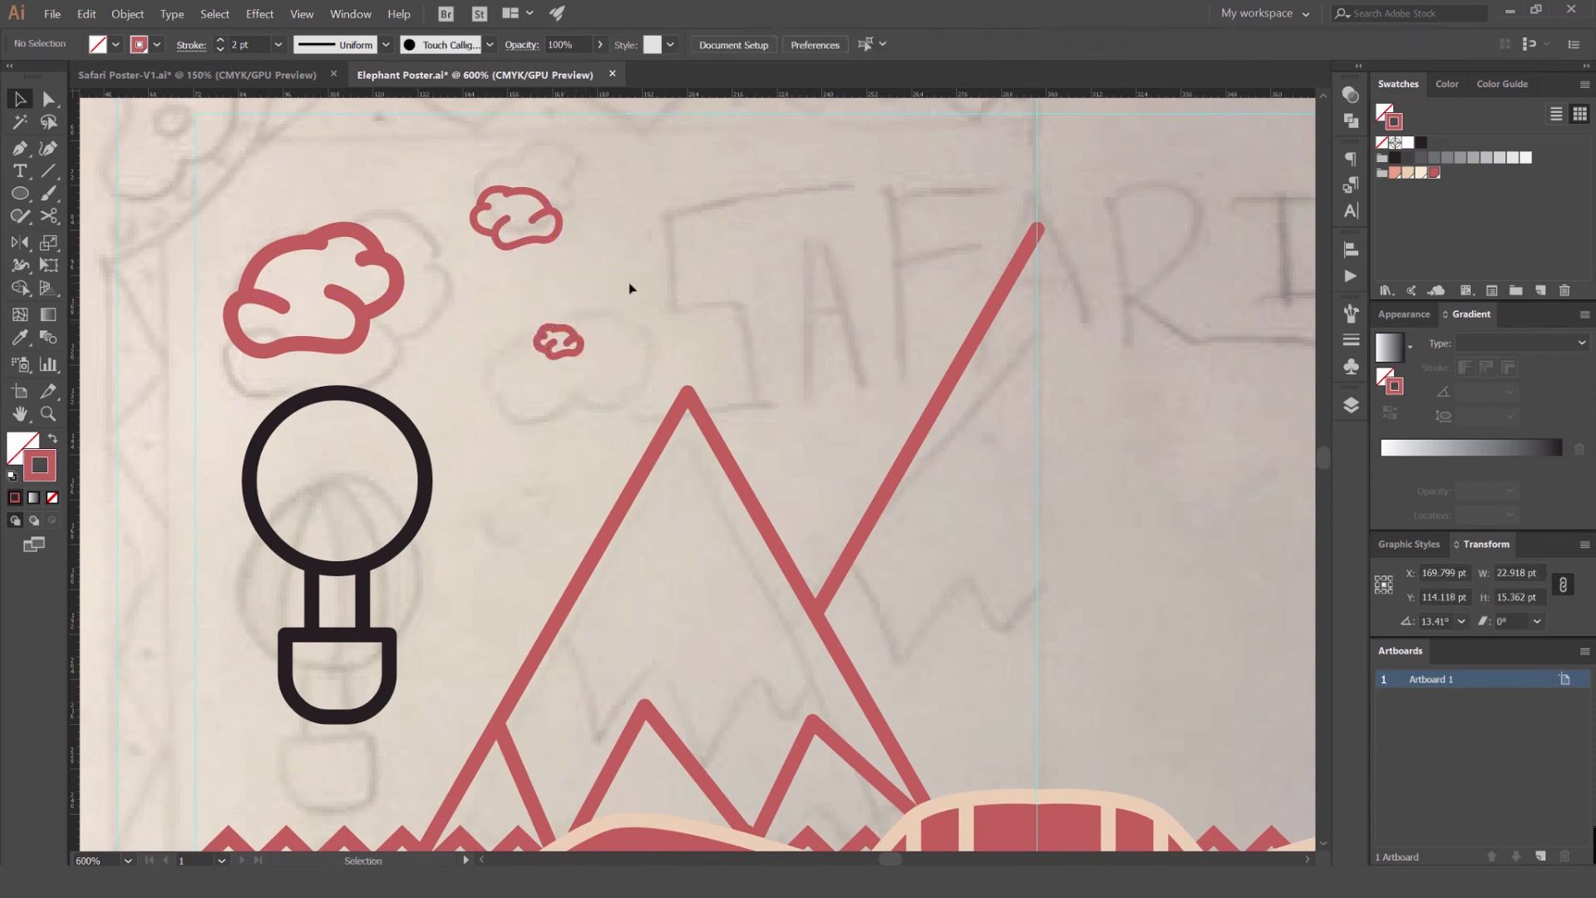
# - Adjust the smallest cloud's position slightly in the gap between the other clouds and the mountain peak
pyautogui.scroll(-4, 626, 291)
pyautogui.scroll(1, 632, 247)
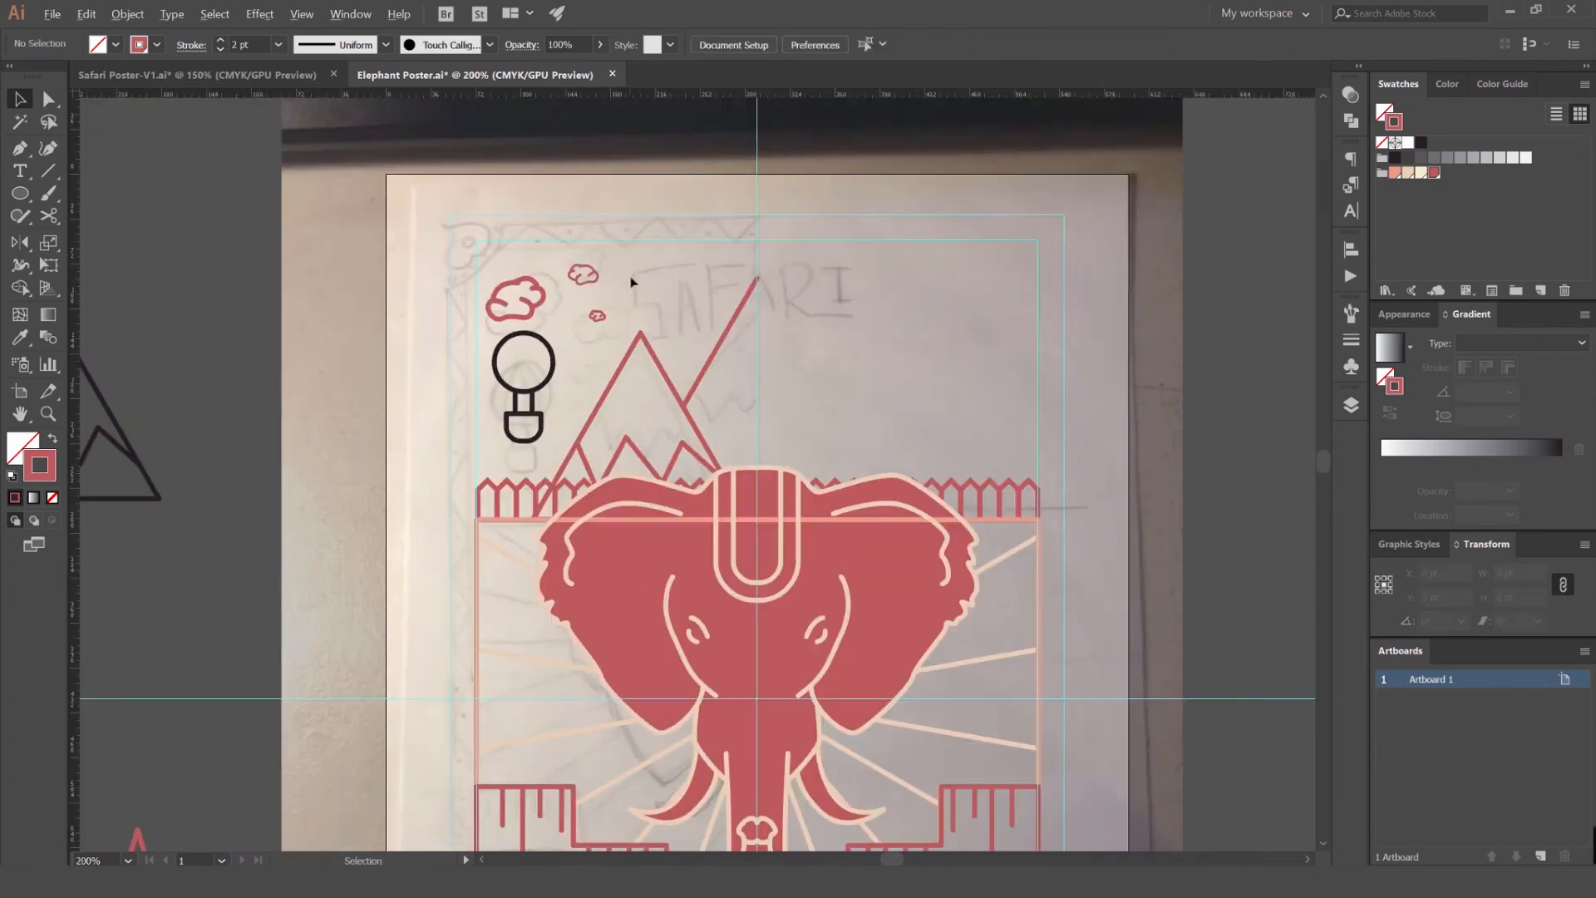
pyautogui.scroll(2, 606, 299)
pyautogui.click(586, 336)
pyautogui.scroll(2, 602, 320)
pyautogui.moveTo(599, 317); pyautogui.dragTo(606, 307)
pyautogui.click(638, 284)
pyautogui.scroll(-2, 641, 278)
pyautogui.scroll(1, 703, 283)
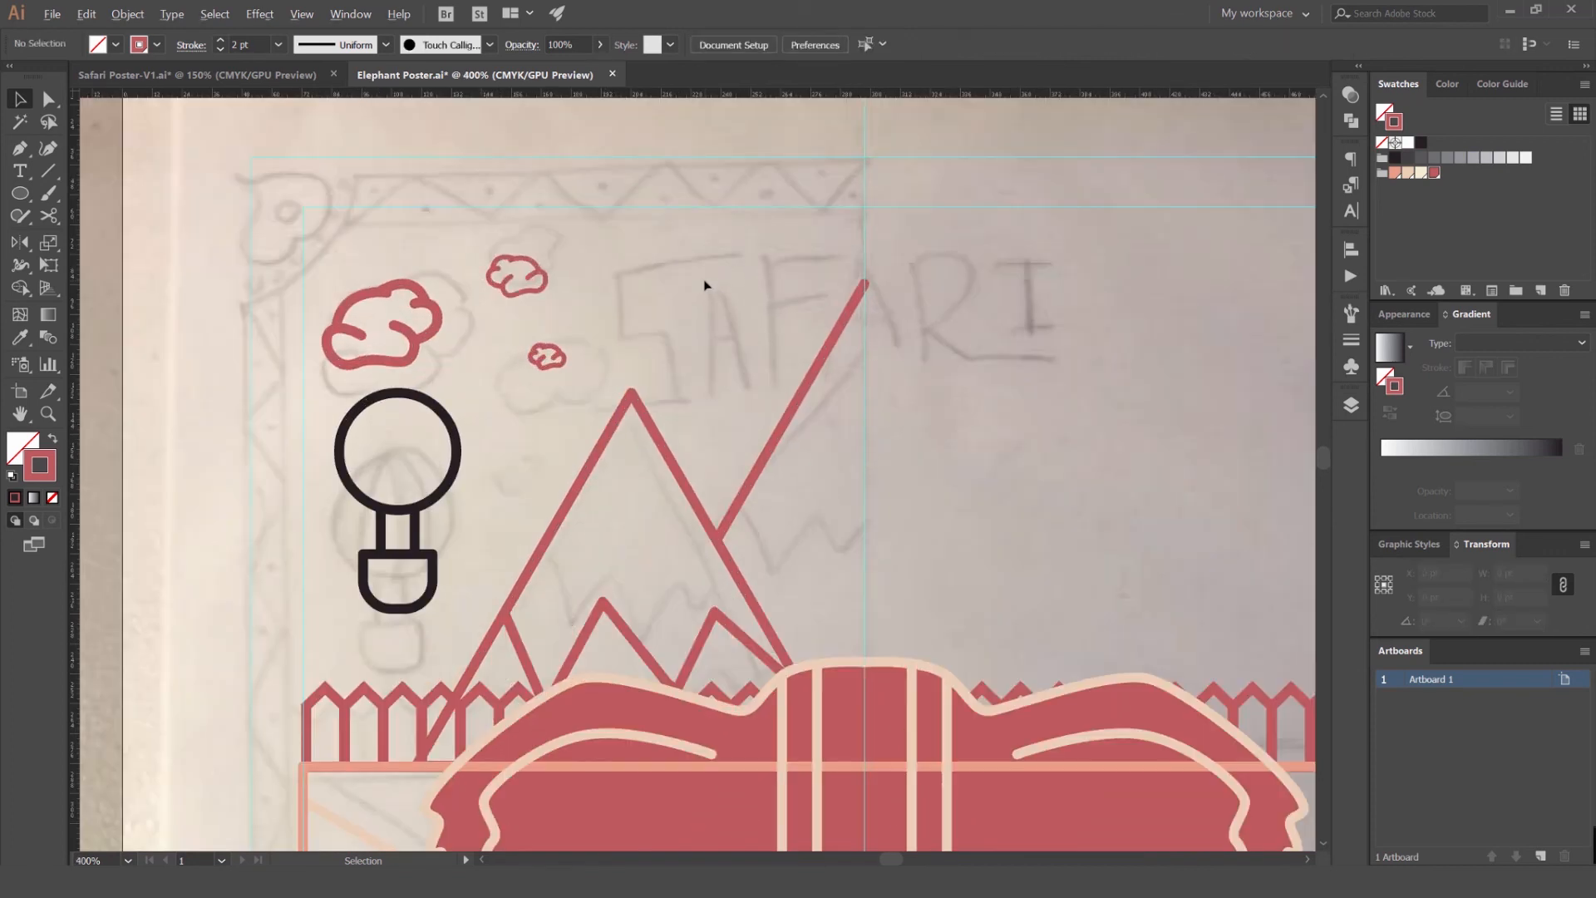
# - Add the text SAFARI over the sketched title lettering and set it in the Pirou font
pyautogui.press('t')
pyautogui.click(705, 287)
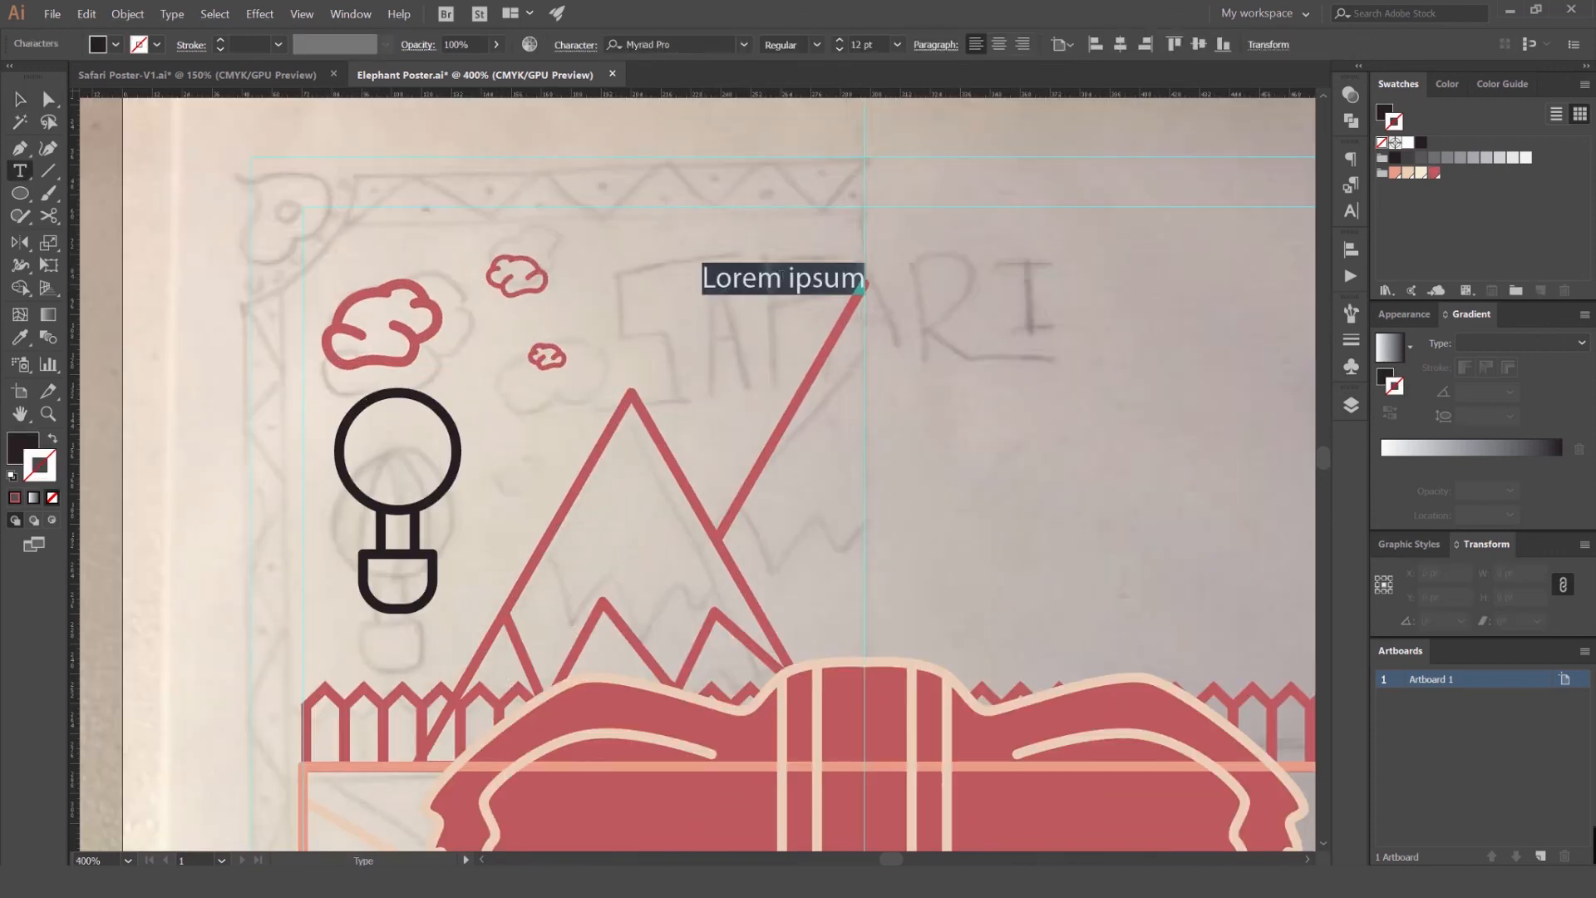
pyautogui.write('SAFARI')
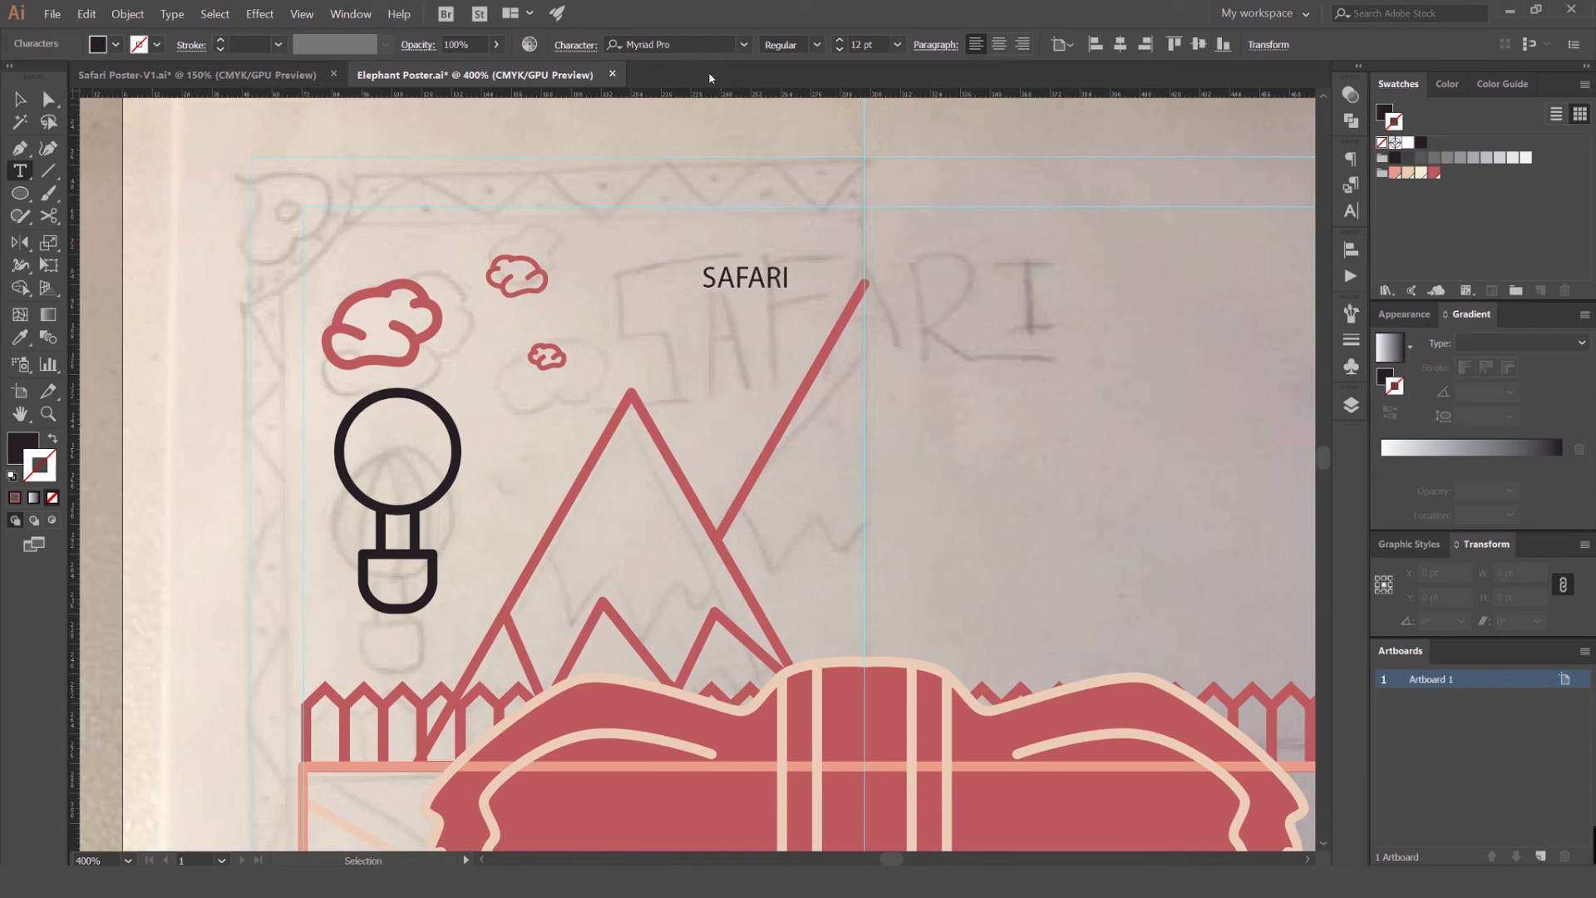
pyautogui.hotkey('ctrl', 'a')
pyautogui.click(686, 45)
pyautogui.write('Prou')
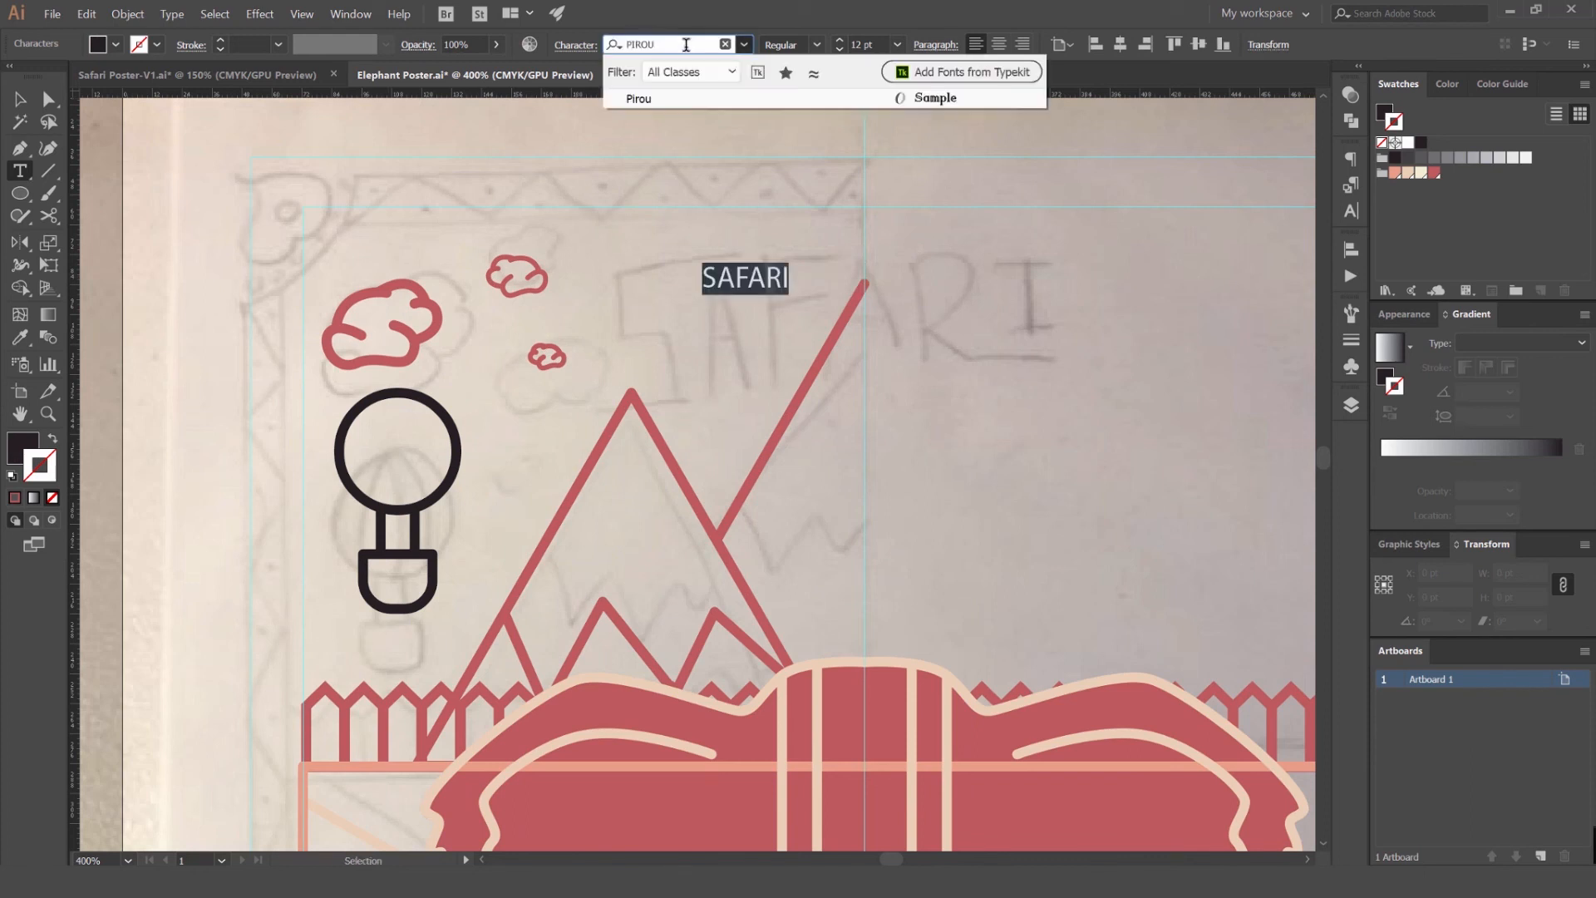
pyautogui.press('Return')
# - Enlarge the SAFARI title to about 252 pt wide and position it centered on the vertical guide above the mountains
pyautogui.click(20, 99)
pyautogui.moveTo(833, 262); pyautogui.dragTo(928, 298)
pyautogui.hotkey('ctrl', 'z')
pyautogui.moveTo(964, 230); pyautogui.dragTo(796, 280)
pyautogui.moveTo(1031, 242); pyautogui.dragTo(1036, 236)
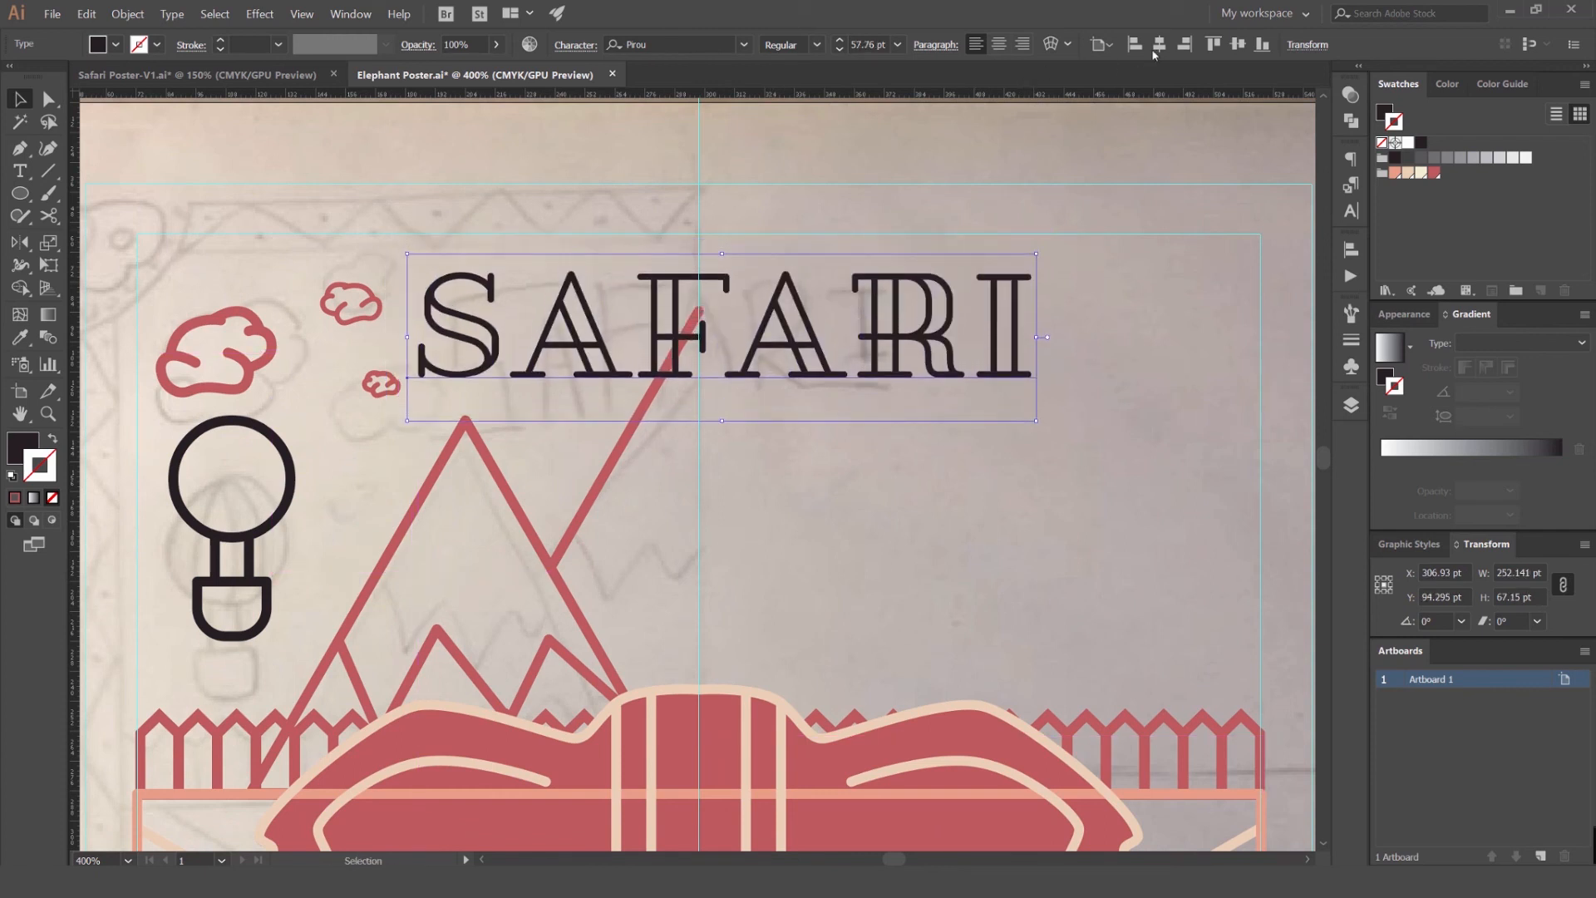
pyautogui.press('Left')
pyautogui.press('Left')
pyautogui.press('Left')
pyautogui.press('Right')
pyautogui.press('Right')
pyautogui.press('Down')
pyautogui.press('Down')
# - Shift the two small clouds toward the large cloud, leaving a clear gap beside the SAFARI title
pyautogui.scroll(1, 349, 332)
pyautogui.click(355, 438)
pyautogui.moveTo(380, 325); pyautogui.dragTo(356, 324)
# - Try a heavier 4 pt stroke on the two small clouds and undo it
pyautogui.doubleClick(221, 40)
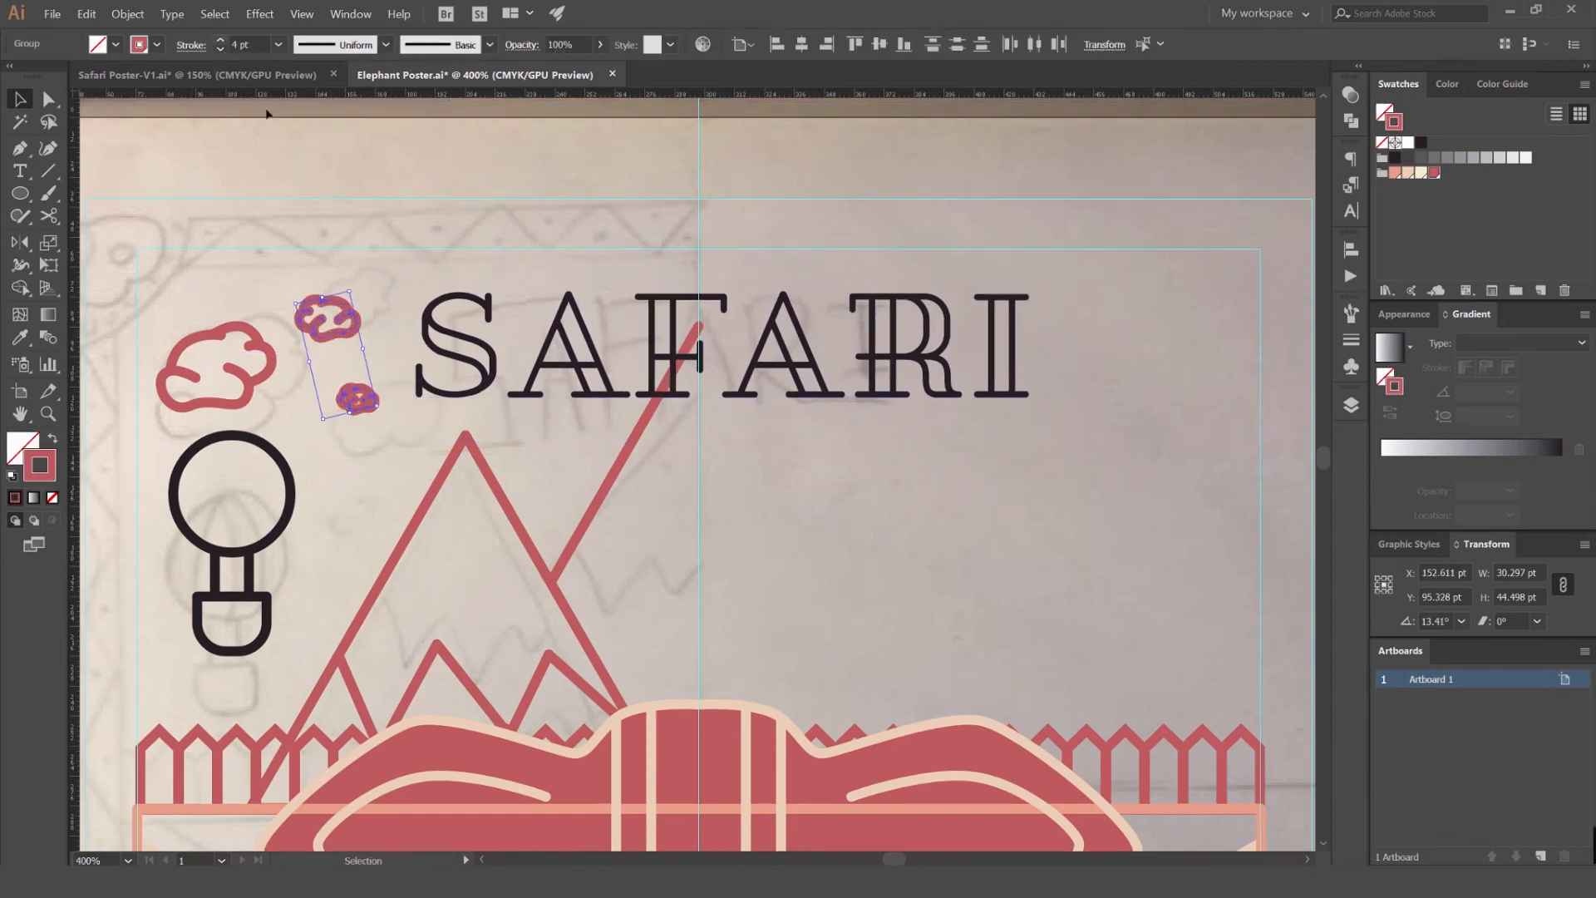
pyautogui.click(417, 177)
pyautogui.hotkey('ctrl', 'z')
pyautogui.hotkey('ctrl', 'z')
pyautogui.click(451, 178)
pyautogui.scroll(-3, 476, 177)
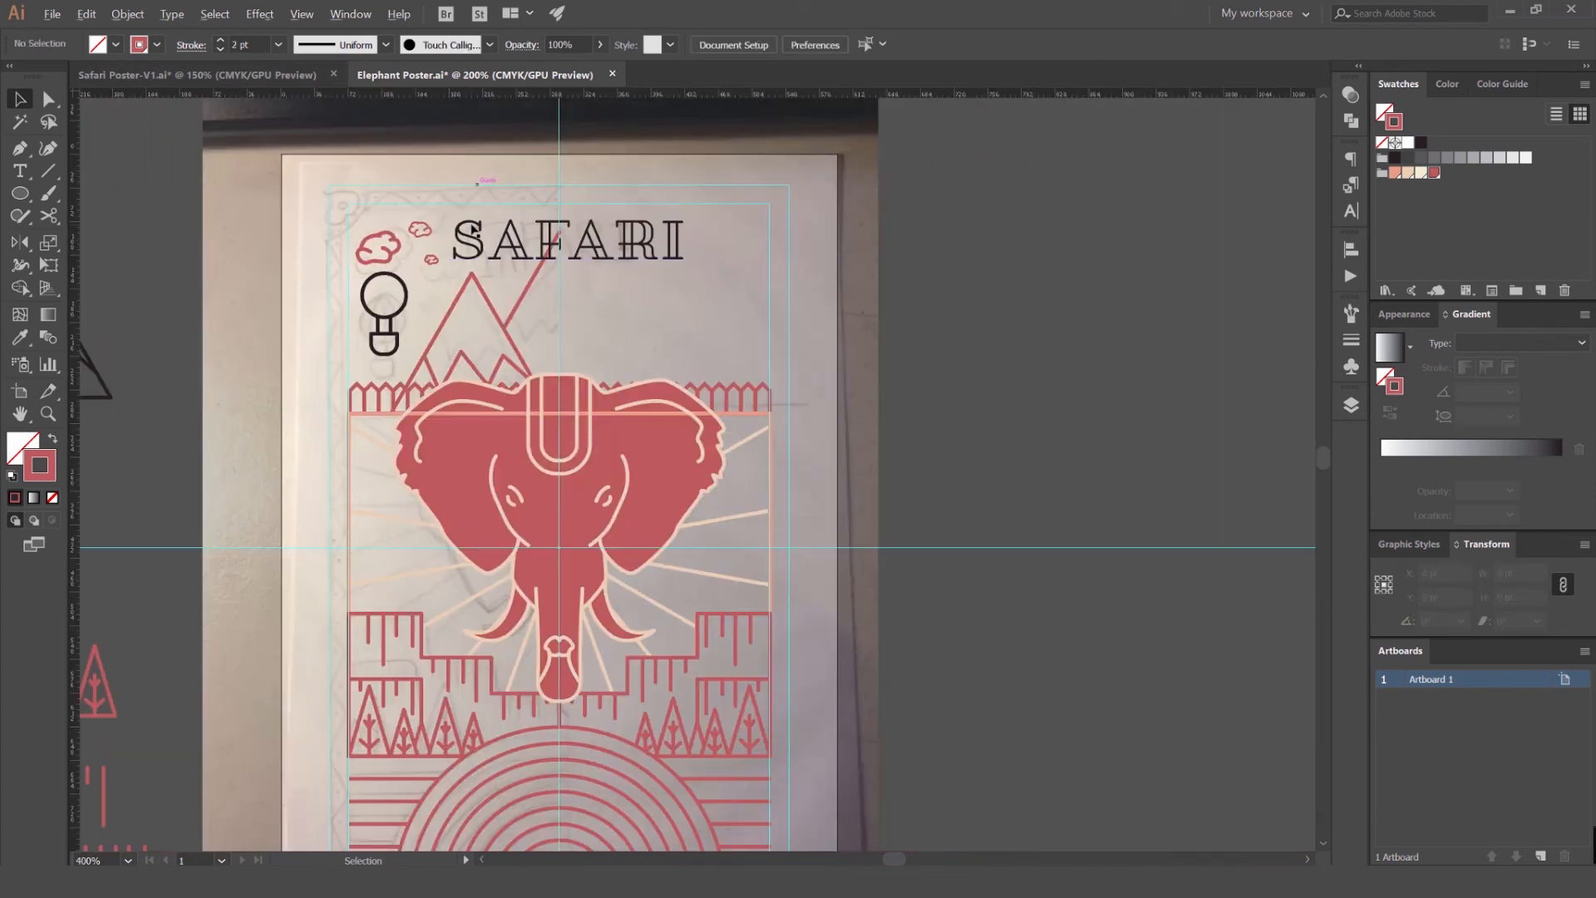
# - Reflect a copy of the clouds, balloon and mountains across the vertical center guide to complete the sky's other half
pyautogui.moveTo(568, 202); pyautogui.dragTo(564, 215)
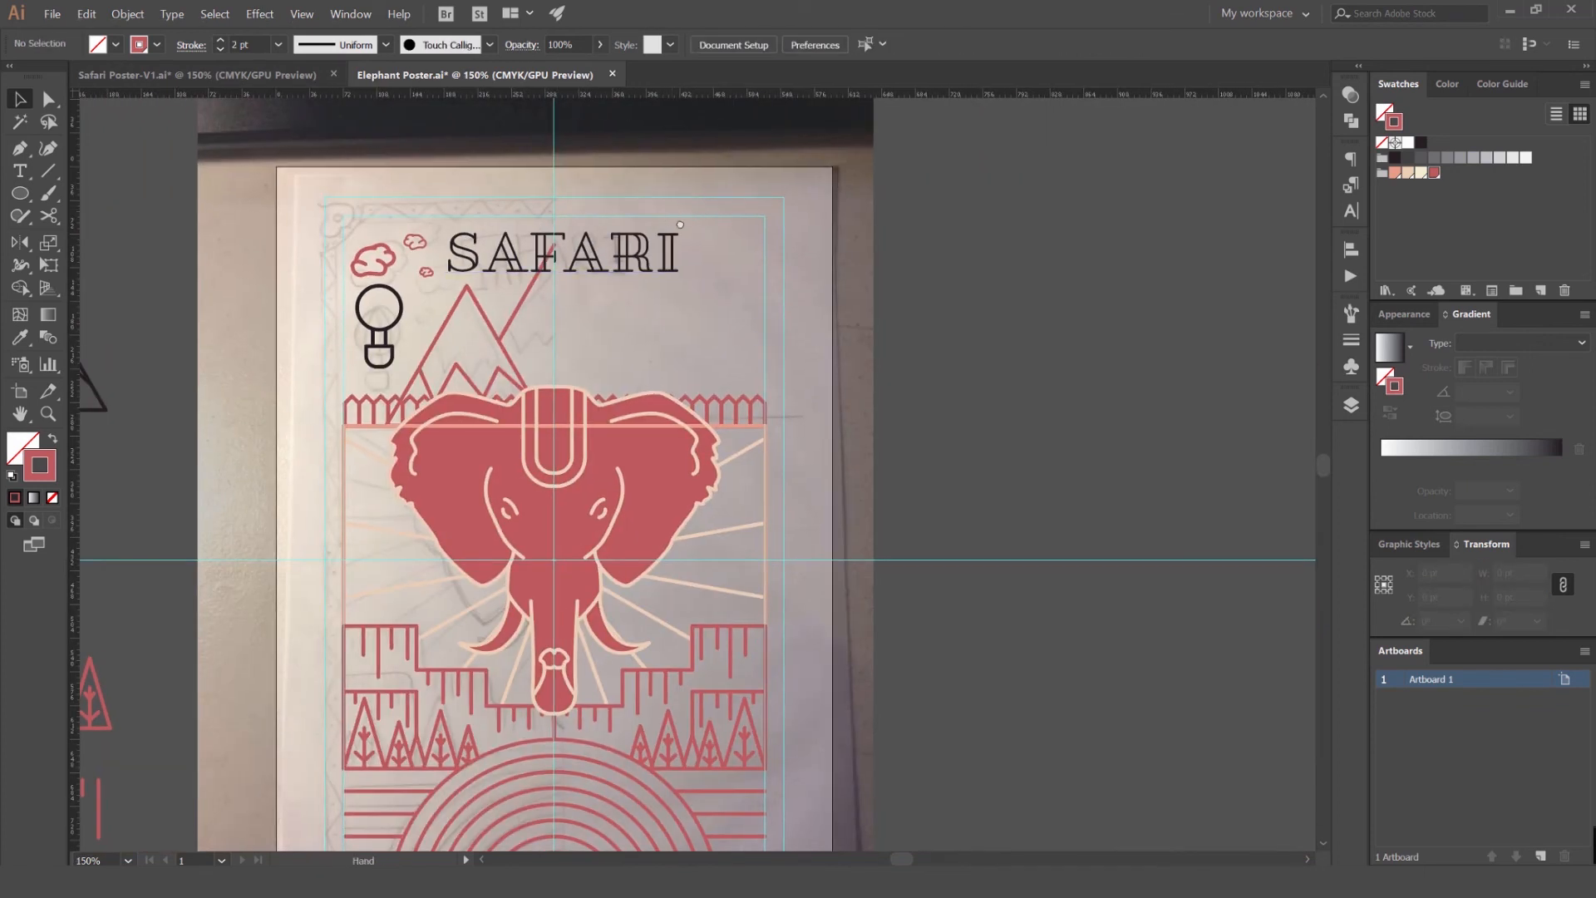
pyautogui.moveTo(680, 224); pyautogui.dragTo(857, 219)
pyautogui.click(716, 258)
pyautogui.click(766, 285)
pyautogui.keyDown('alt'); pyautogui.scroll(1, 698, 270); pyautogui.keyUp('alt')
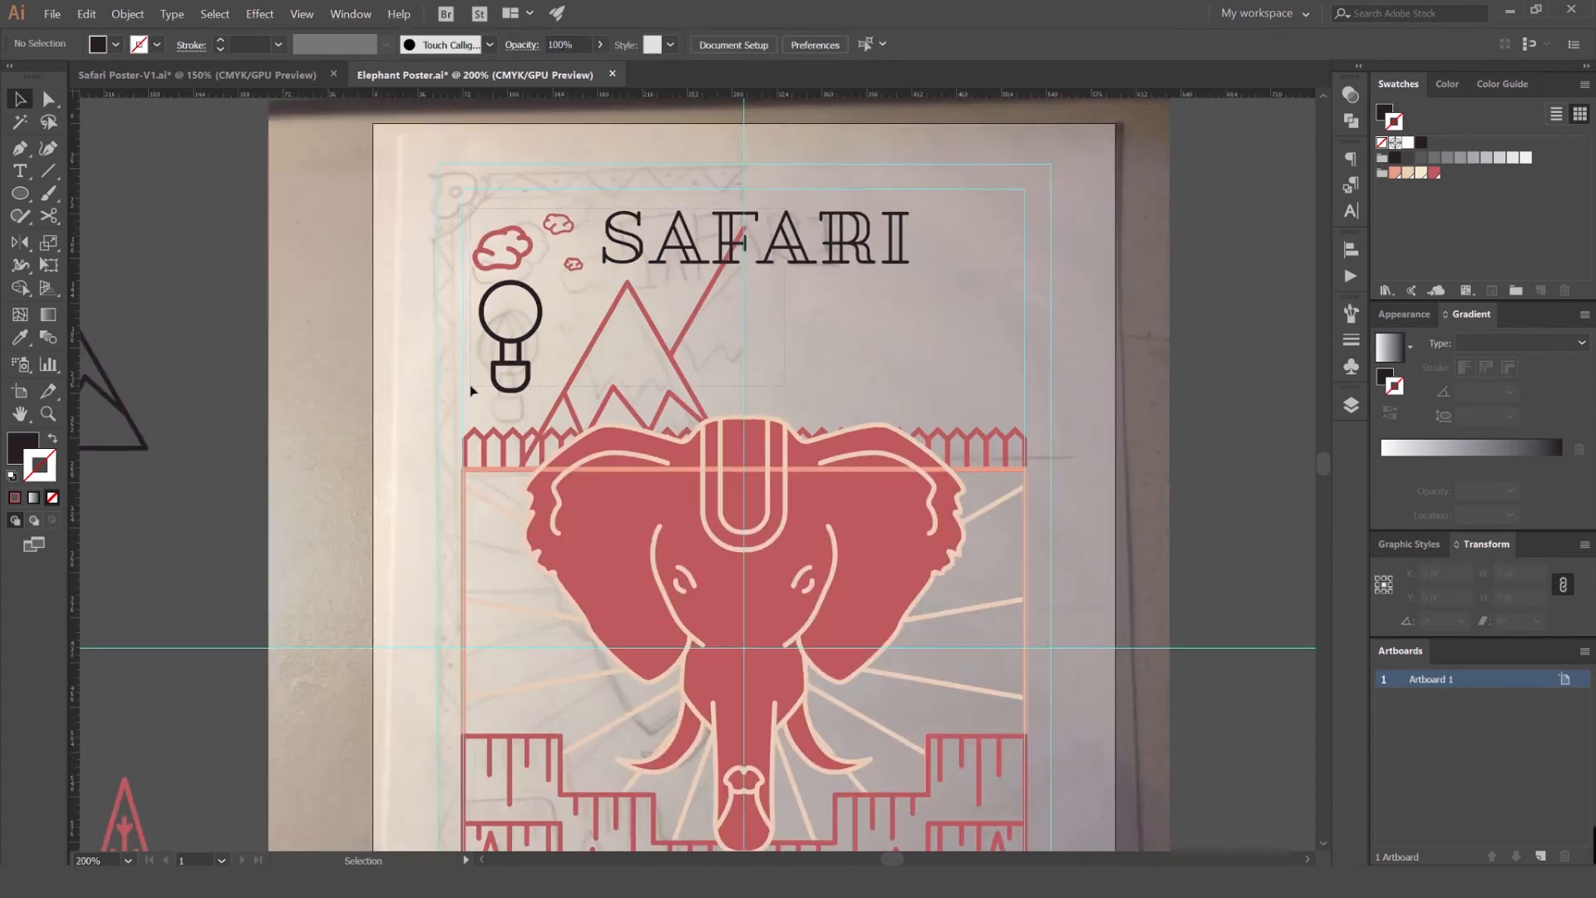
pyautogui.moveTo(470, 390); pyautogui.dragTo(682, 275)
pyautogui.keyDown('alt'); pyautogui.scroll(1, 690, 333); pyautogui.keyUp('alt')
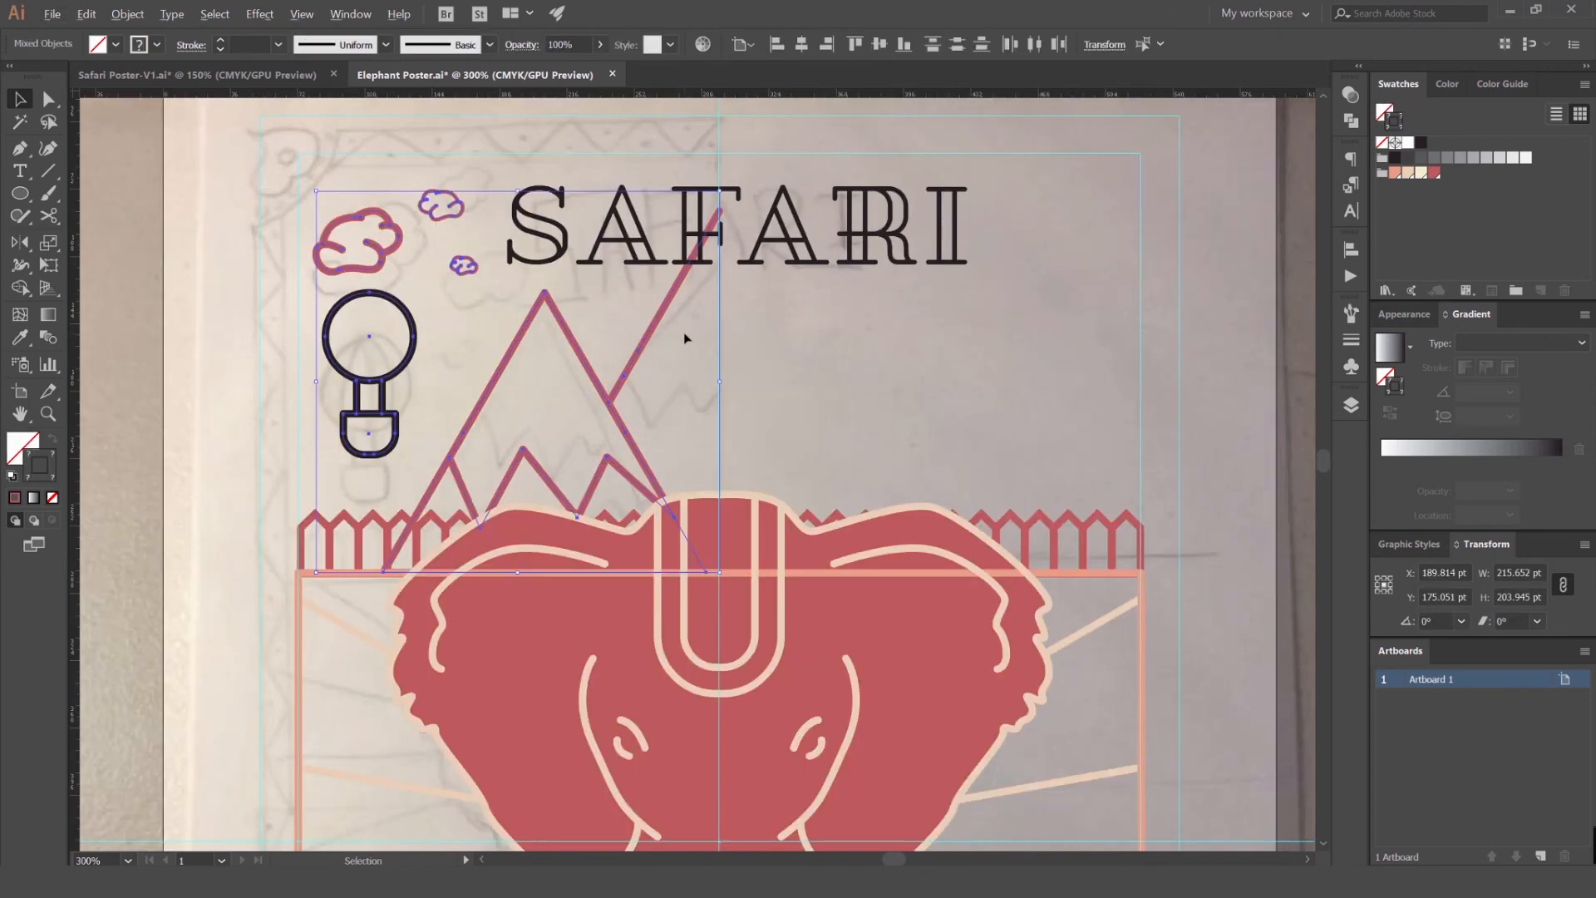
pyautogui.press('o')
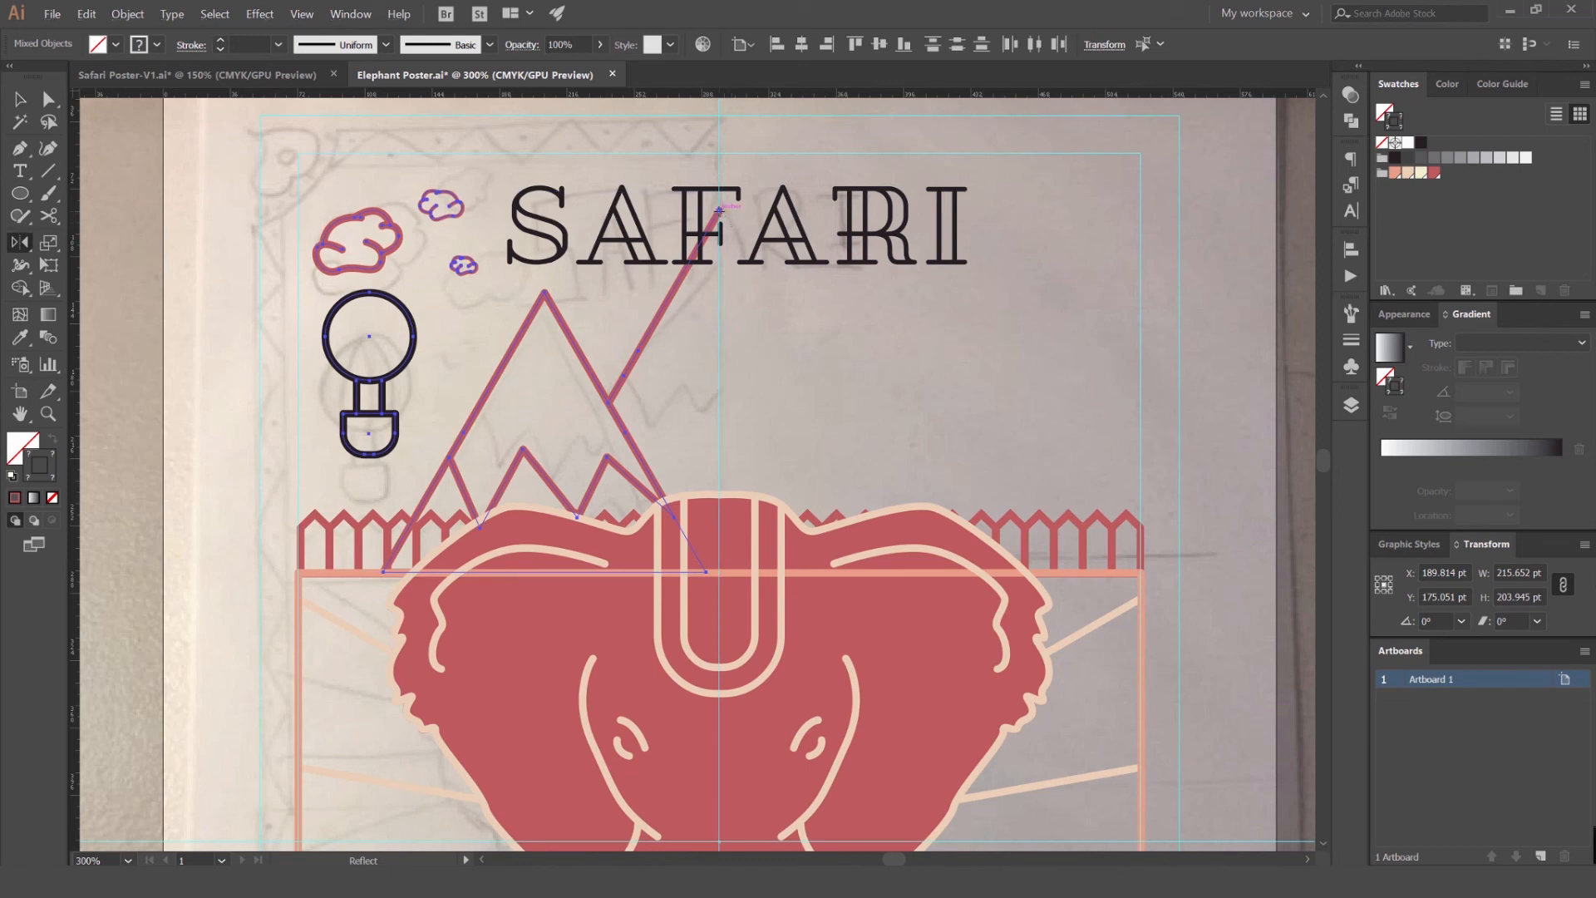
pyautogui.keyDown('alt'); pyautogui.click(719, 210); pyautogui.keyUp('alt')
pyautogui.click(1145, 506)
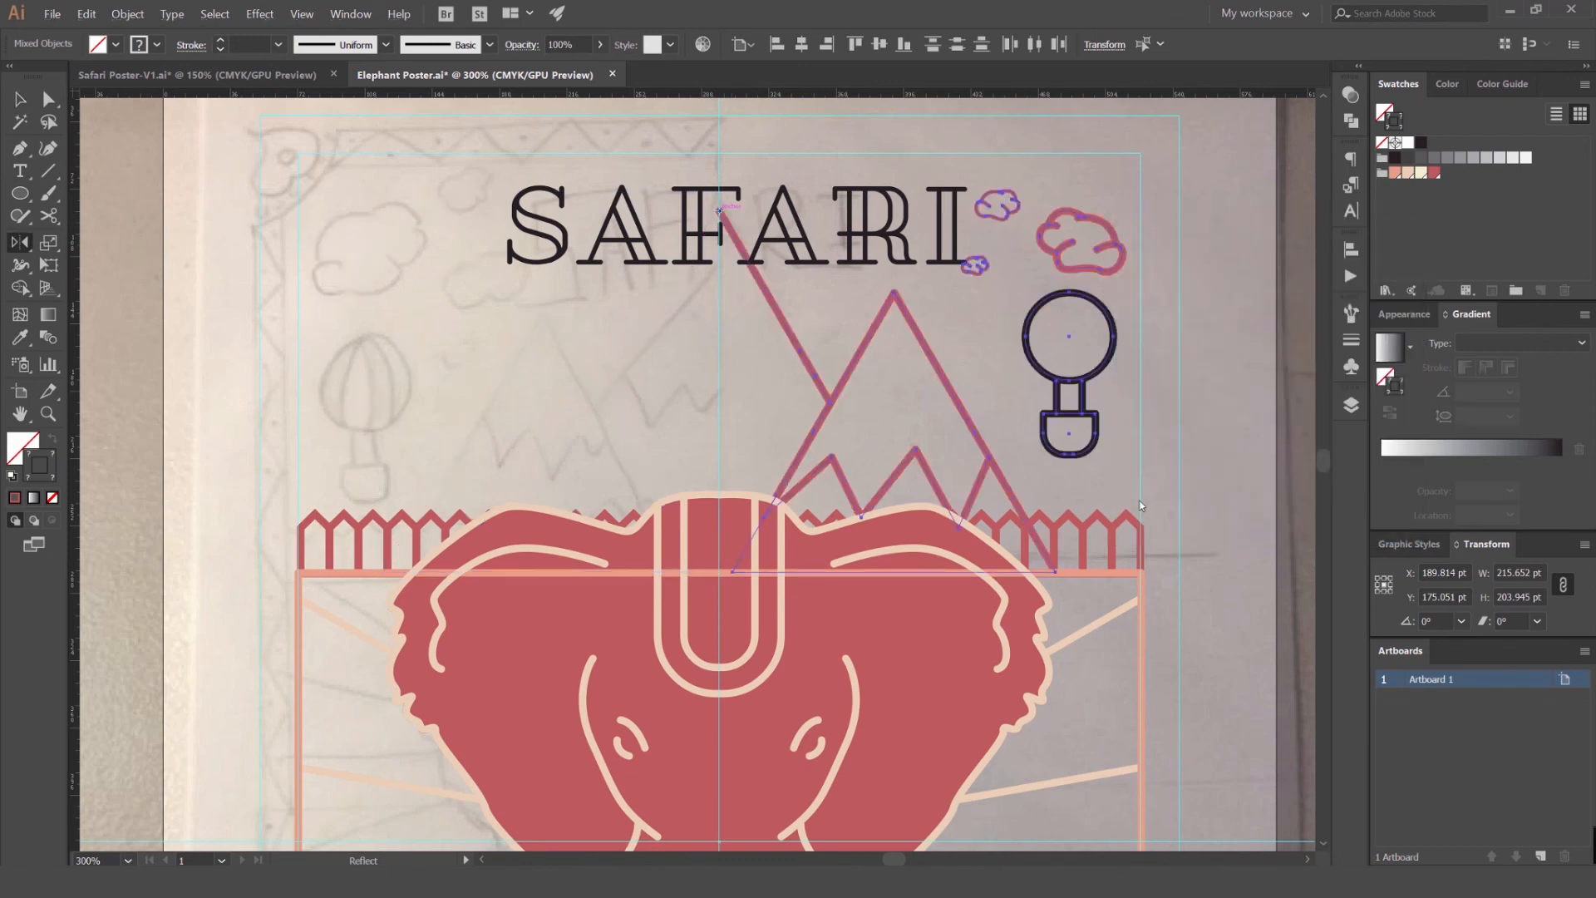
pyautogui.press('v')
pyautogui.hotkey('ctrl', 'shift', 'a')
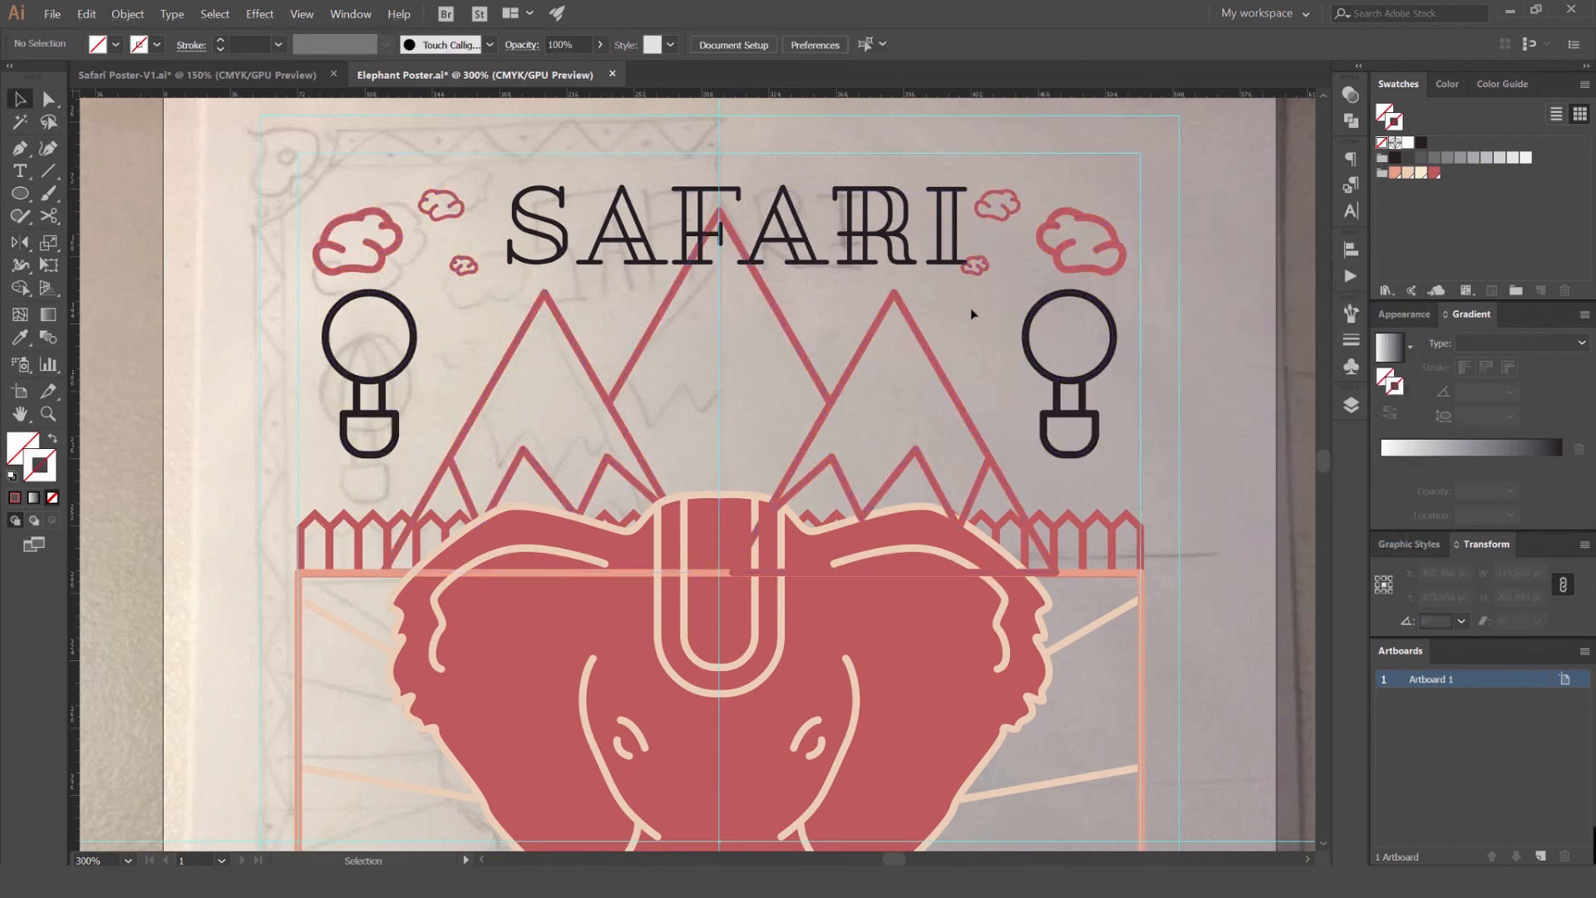
# - Send the mirrored mountains, clouds and balloon to the back, behind the elephant and fence
pyautogui.hotkey('ctrl', '1')
pyautogui.scroll(2, 972, 309)
pyautogui.moveTo(1097, 285); pyautogui.dragTo(861, 428)
pyautogui.keyDown('shift'); pyautogui.click(983, 285); pyautogui.keyUp('shift')
pyautogui.keyDown('shift'); pyautogui.click(998, 234); pyautogui.keyUp('shift')
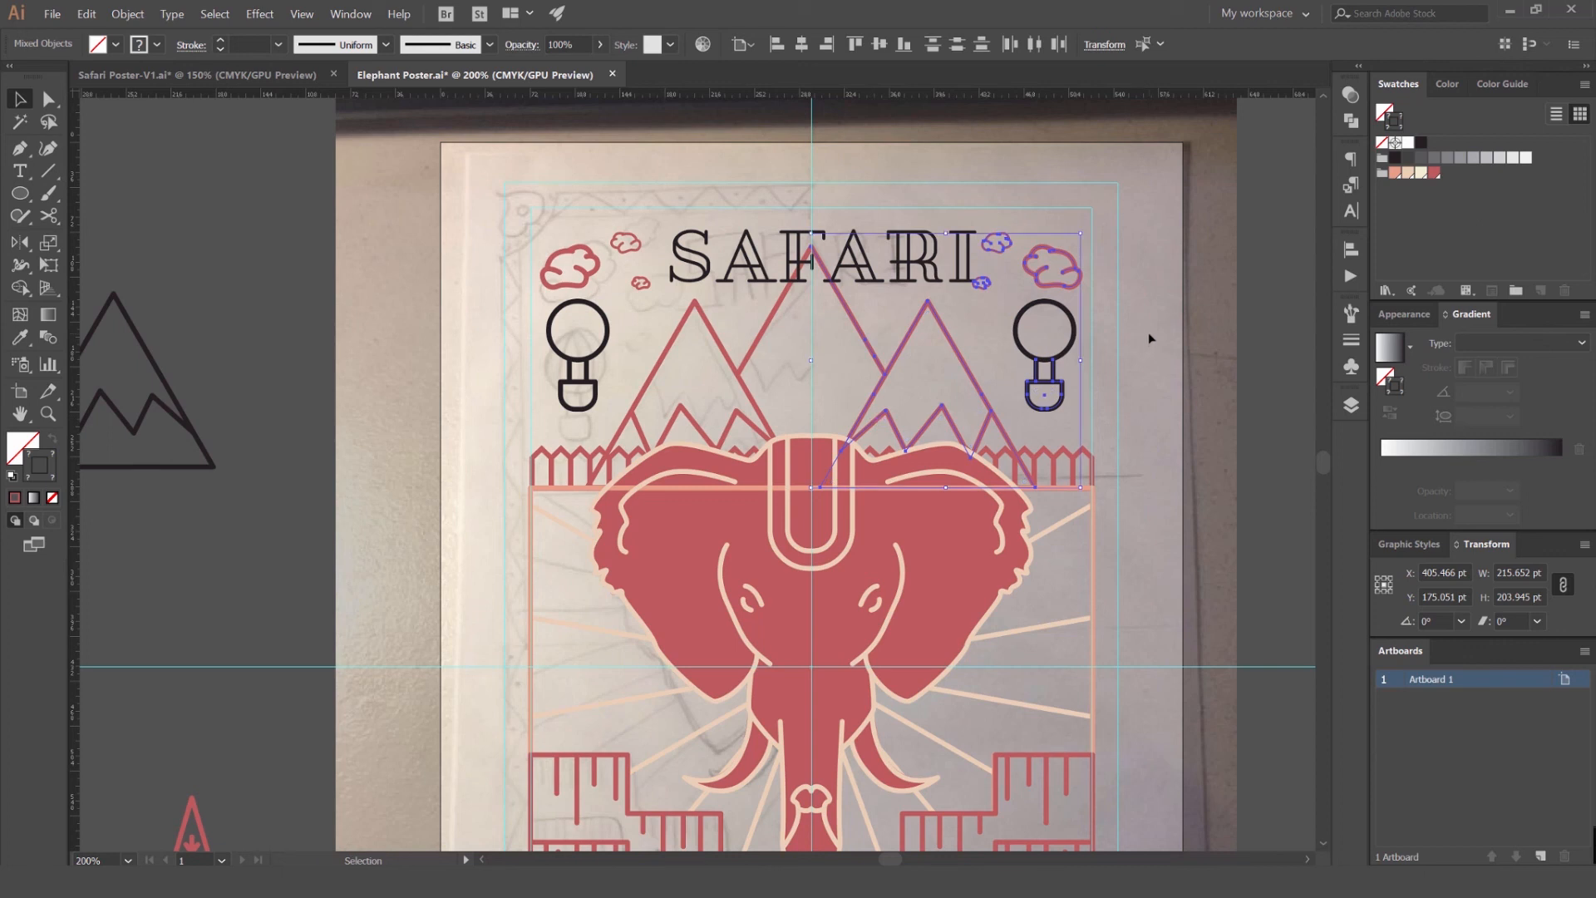
pyautogui.click(136, 16)
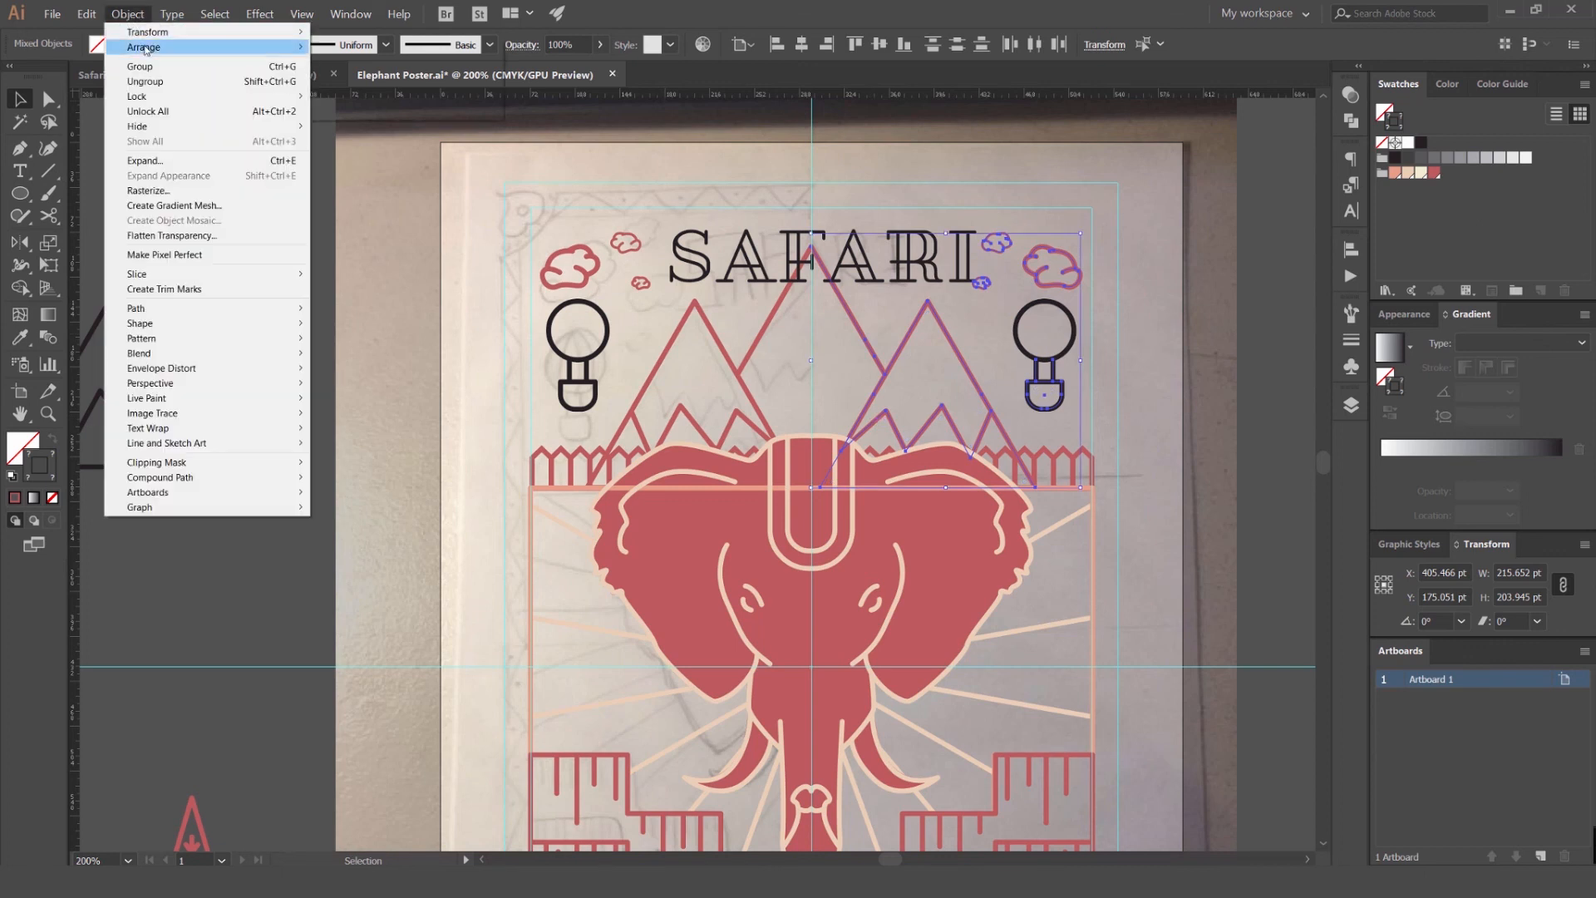
pyautogui.moveTo(148, 48)
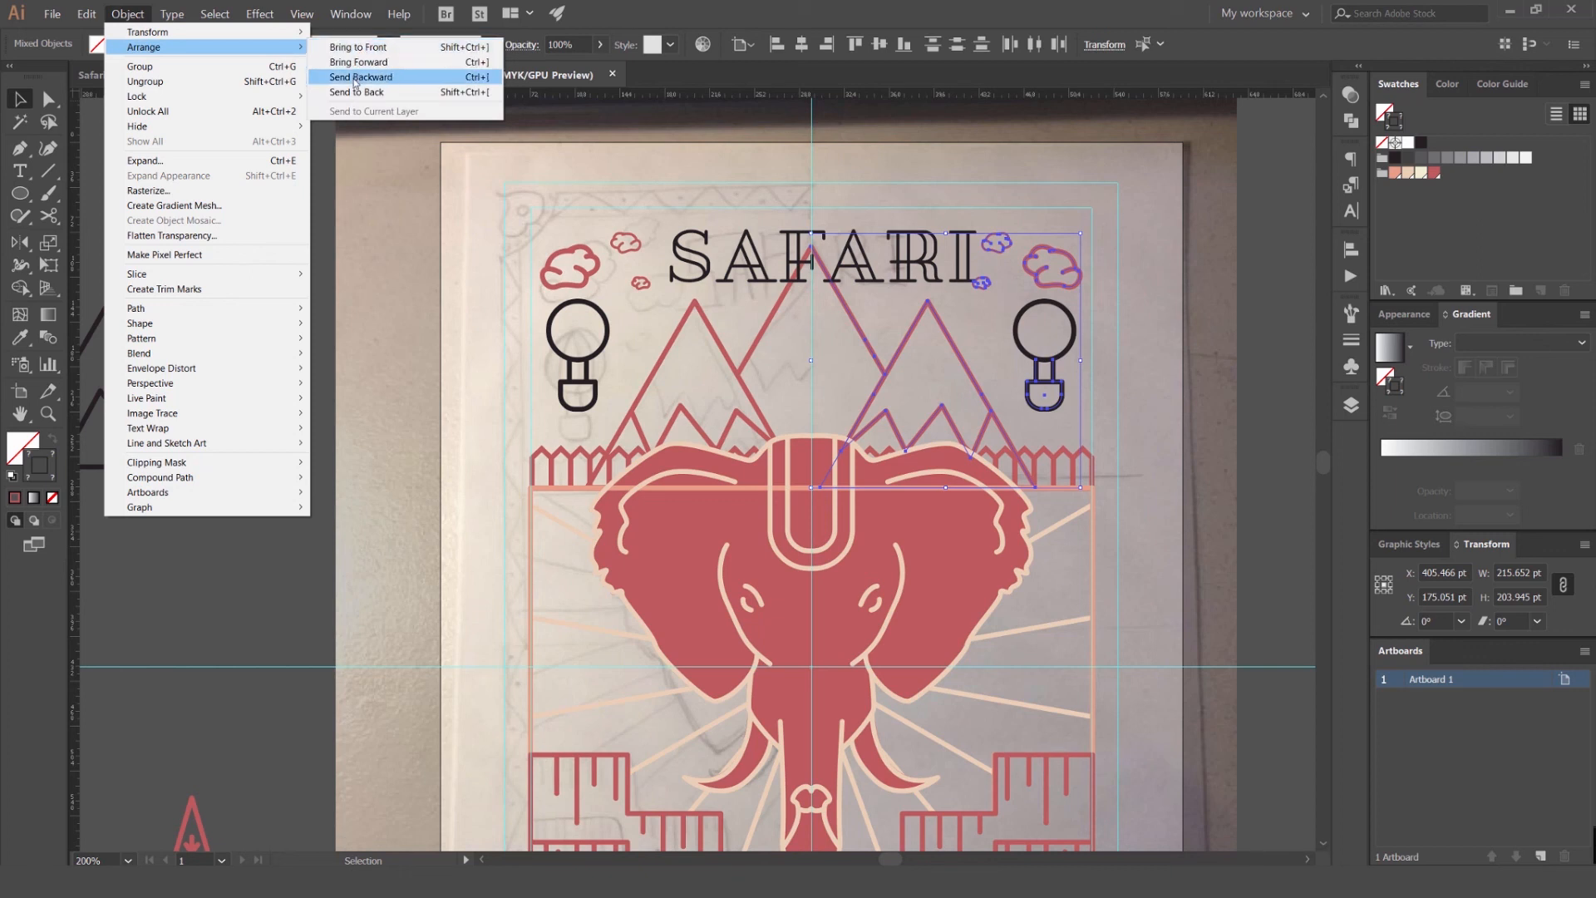
pyautogui.click(471, 93)
pyautogui.hotkey('ctrl', 'shift', 'a')
# - Check the stacking of the artwork around the elephant and the composition of the whole poster
pyautogui.scroll(-1, 1018, 422)
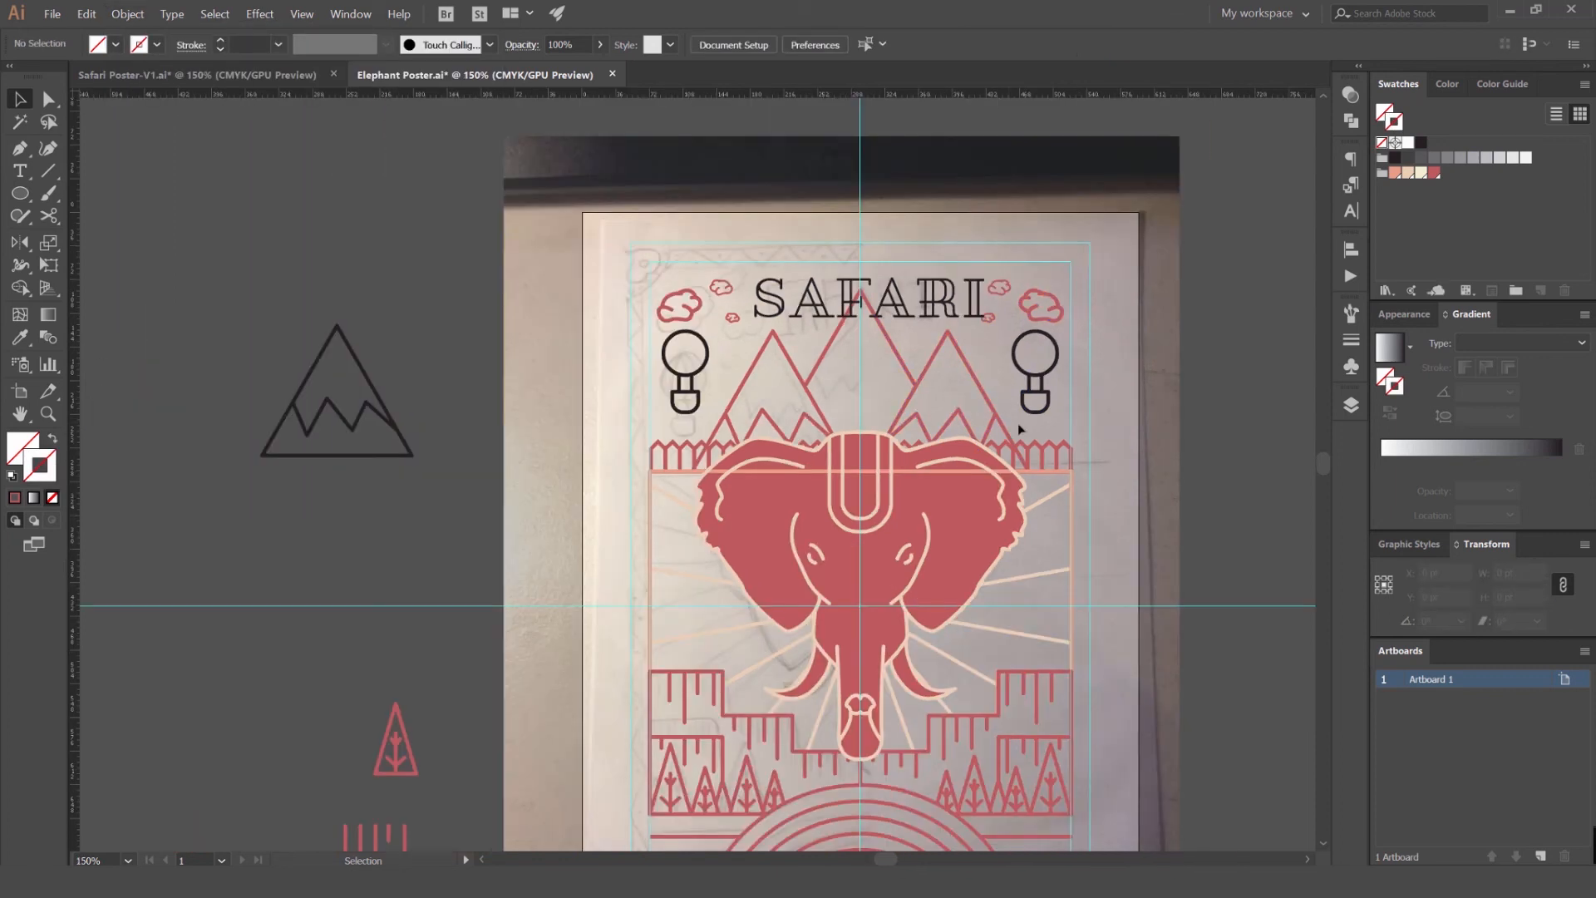
pyautogui.scroll(4, 1017, 422)
pyautogui.click(706, 567)
pyautogui.moveTo(706, 568); pyautogui.dragTo(793, 526)
pyautogui.scroll(-3, 790, 524)
pyautogui.click(1024, 426)
pyautogui.scroll(-2, 1010, 421)
pyautogui.moveTo(966, 319); pyautogui.dragTo(950, 272)
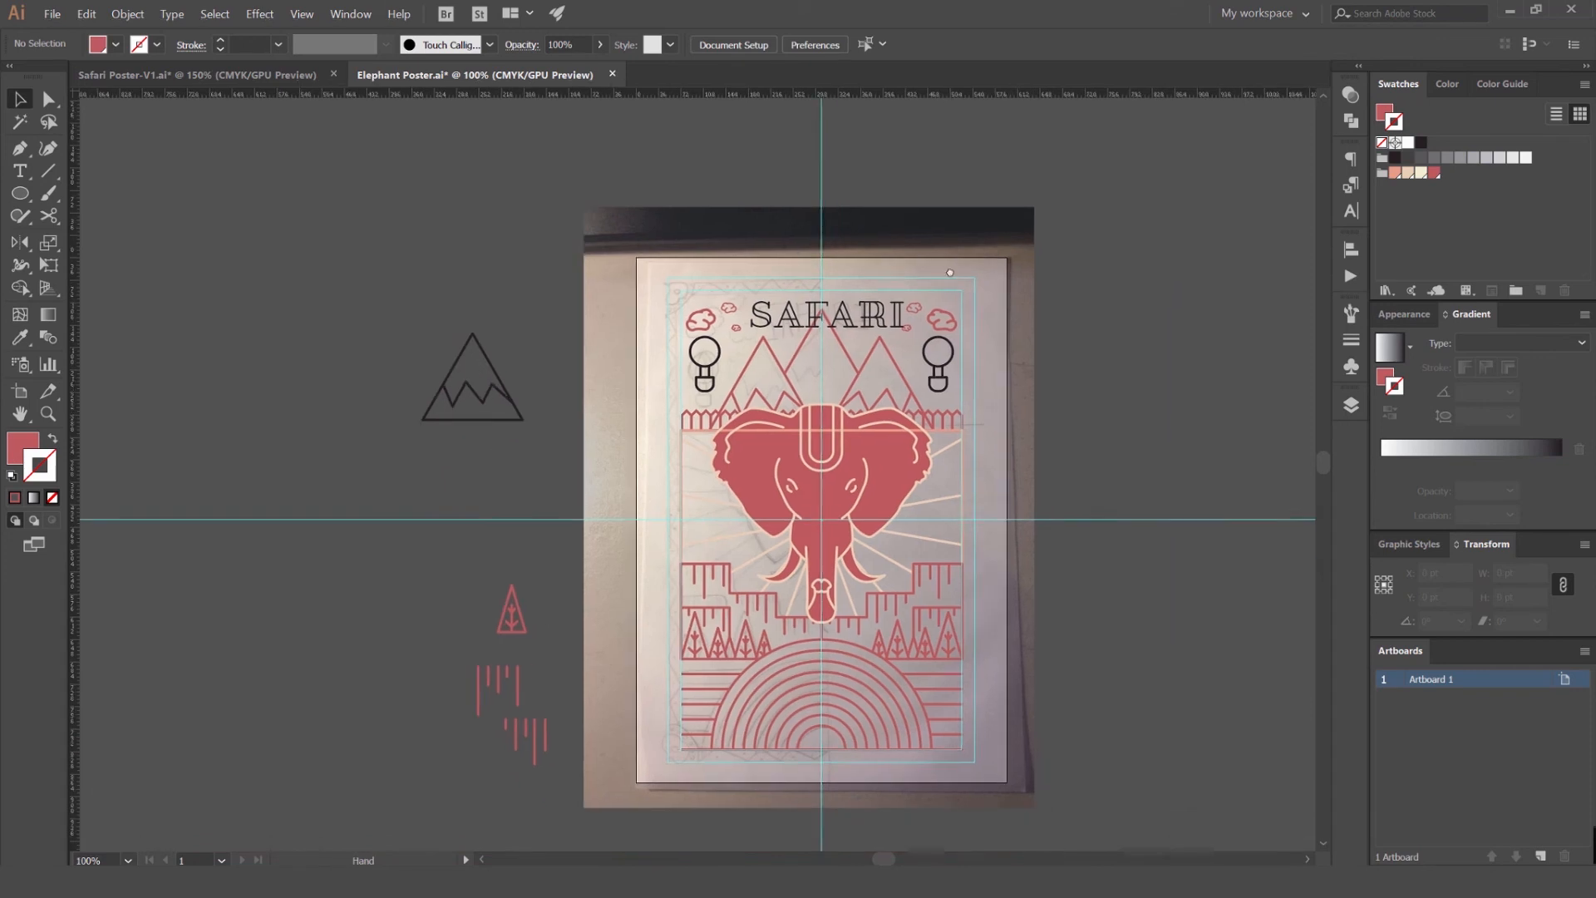
# - Recolor the outlines of both black hot-air balloons with the red swatch used for the mountains
pyautogui.scroll(2, 796, 462)
pyautogui.click(704, 365)
pyautogui.keyDown('shift'); pyautogui.click(1110, 249); pyautogui.keyUp('shift')
pyautogui.click(1434, 172)
pyautogui.click(1184, 175)
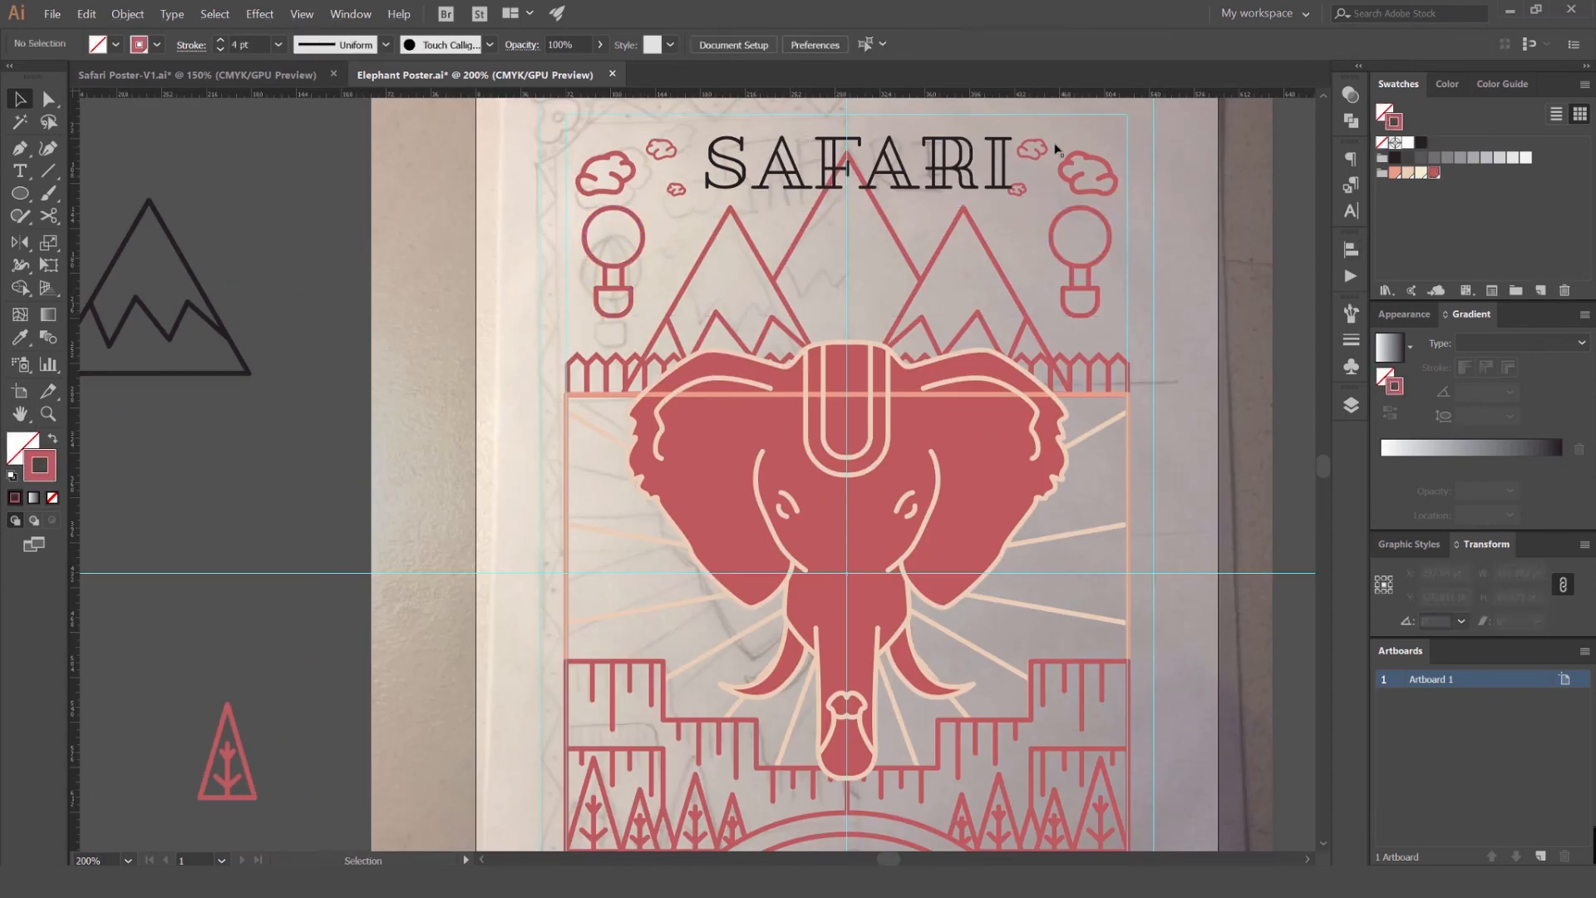
pyautogui.moveTo(1134, 158); pyautogui.dragTo(979, 262)
pyautogui.scroll(-2, 1031, 224)
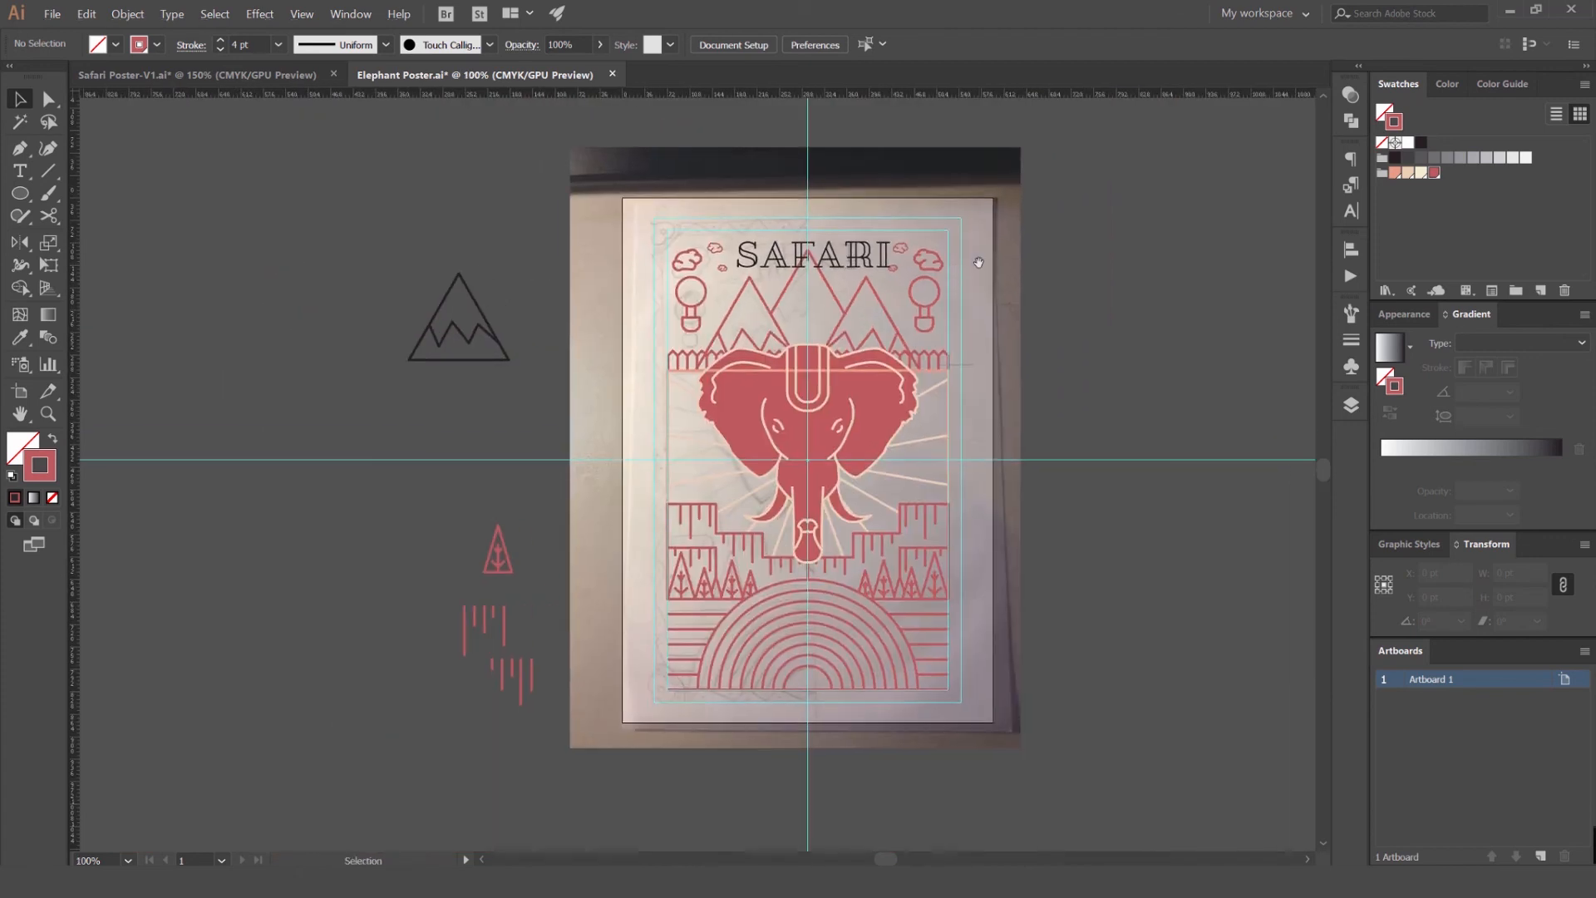